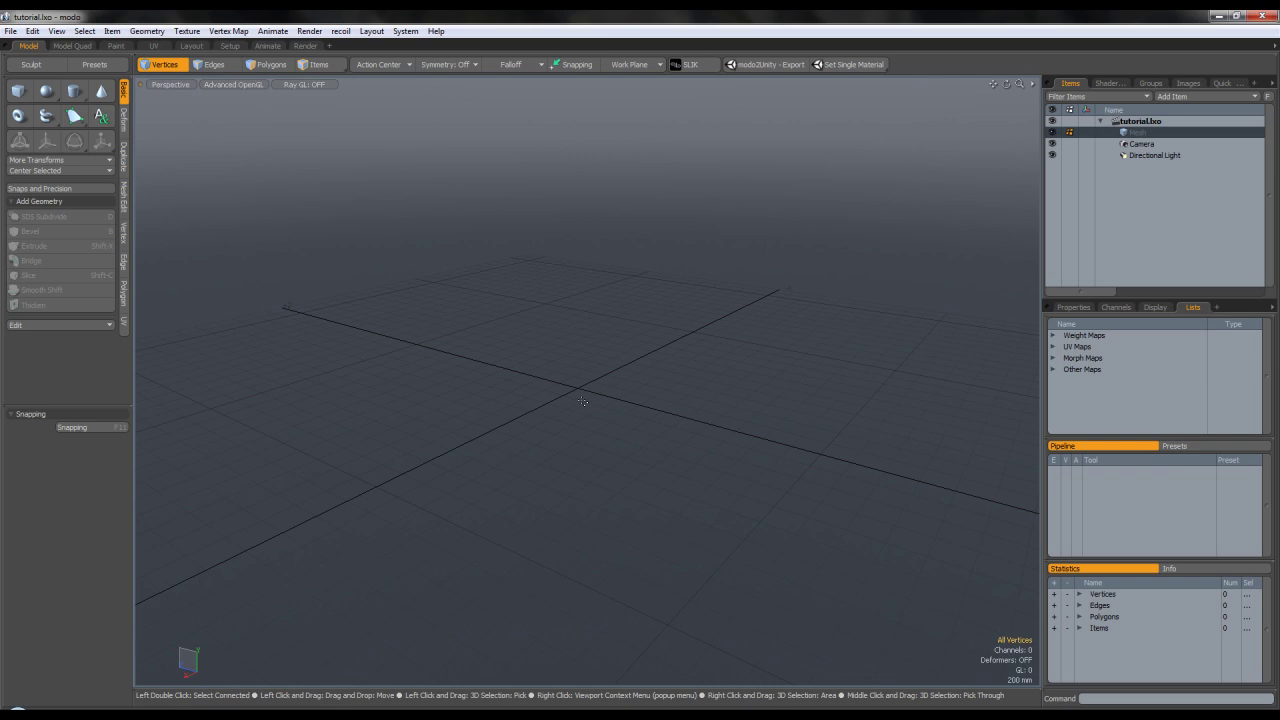
mouse_move(580, 390)
alt+mouse_down()
mouse_move(560, 408)
mouse_move(557, 377)
mouse_move(591, 373)
alt+mouse_up()
alt+shift+drag(591, 373, 591, 363)
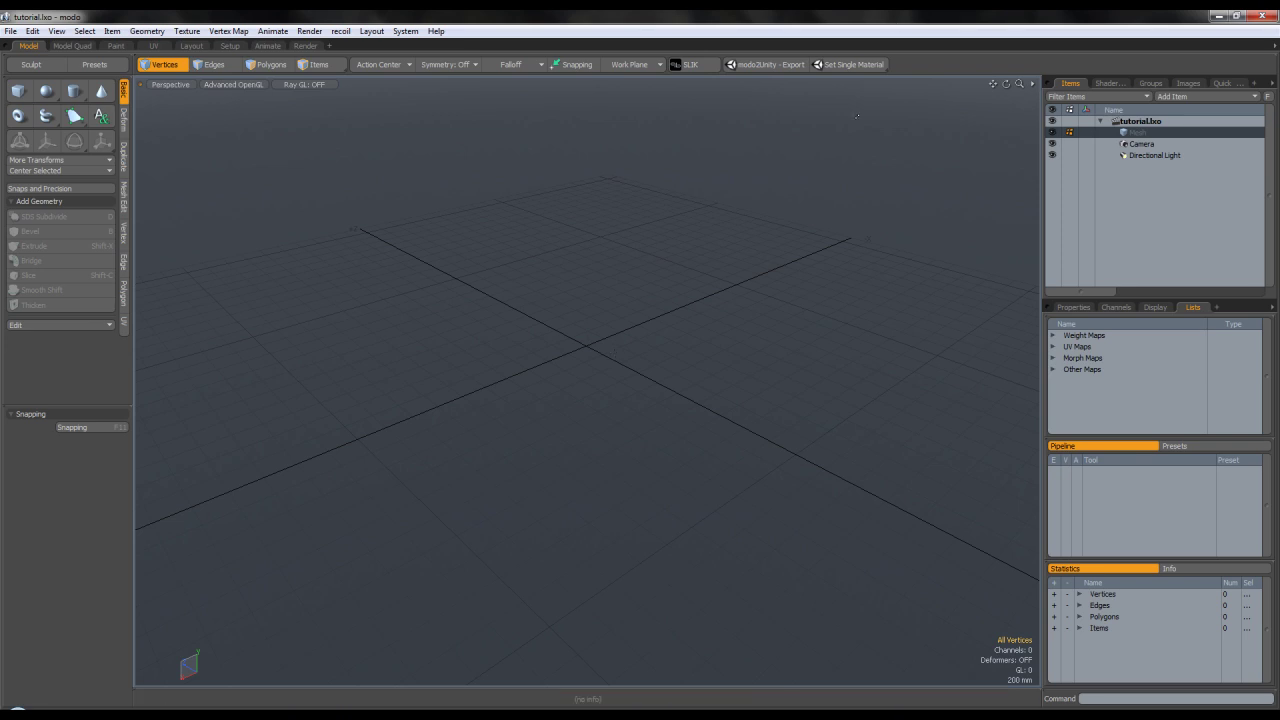
mouse_move(623, 354)
alt+mouse_down()
mouse_move(547, 366)
mouse_move(612, 367)
alt+mouse_up()
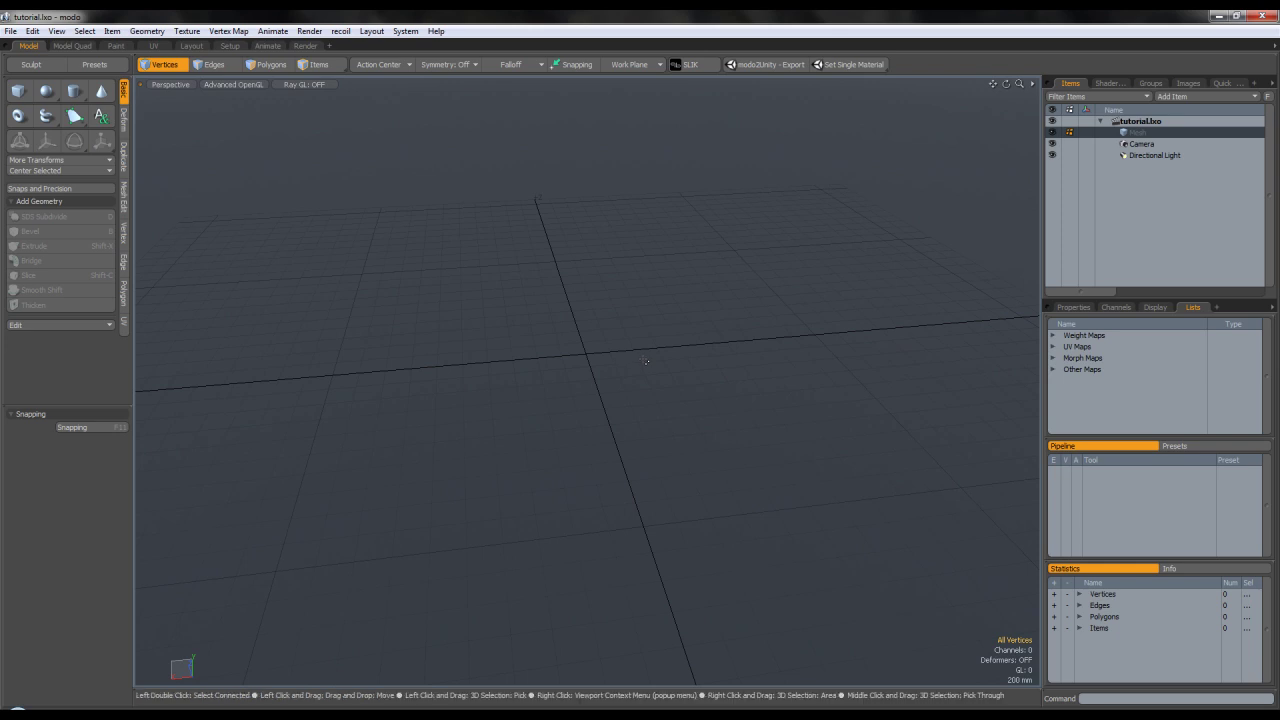
alt+drag(646, 361, 600, 365)
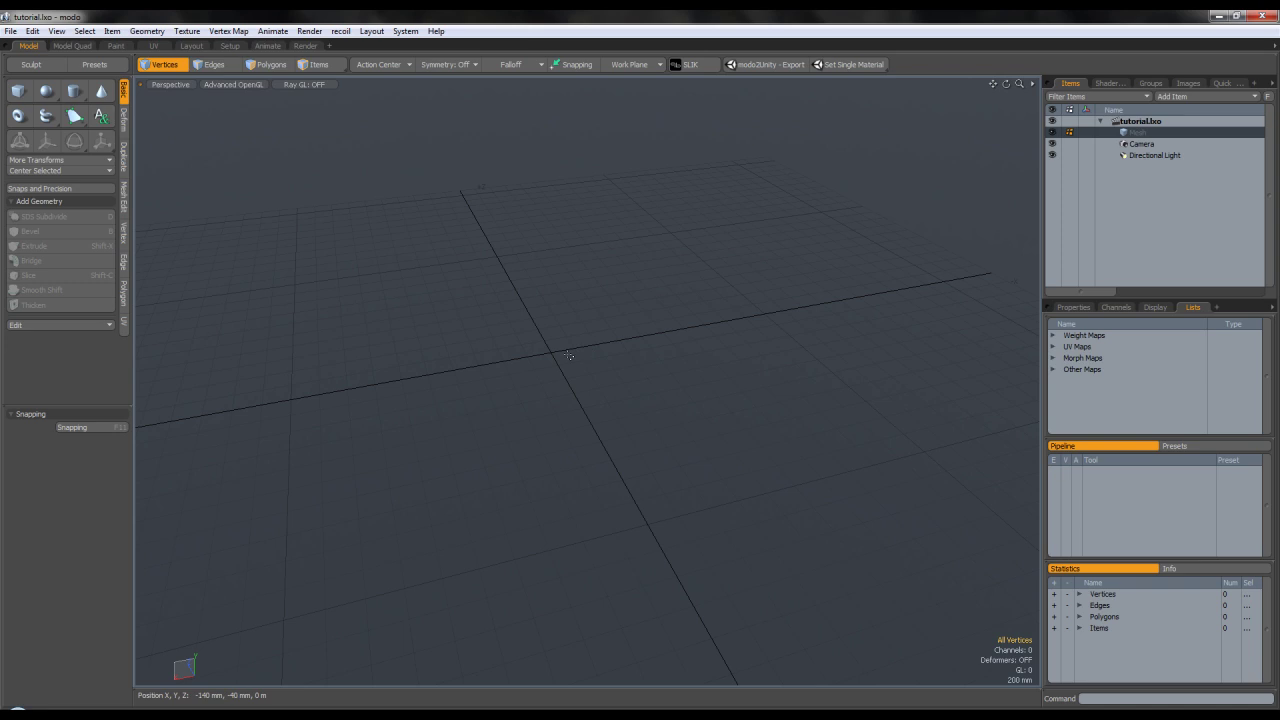
mouse_move(582, 359)
alt+mouse_down()
mouse_move(537, 357)
mouse_move(613, 350)
mouse_move(576, 362)
mouse_move(582, 348)
alt+mouse_up()
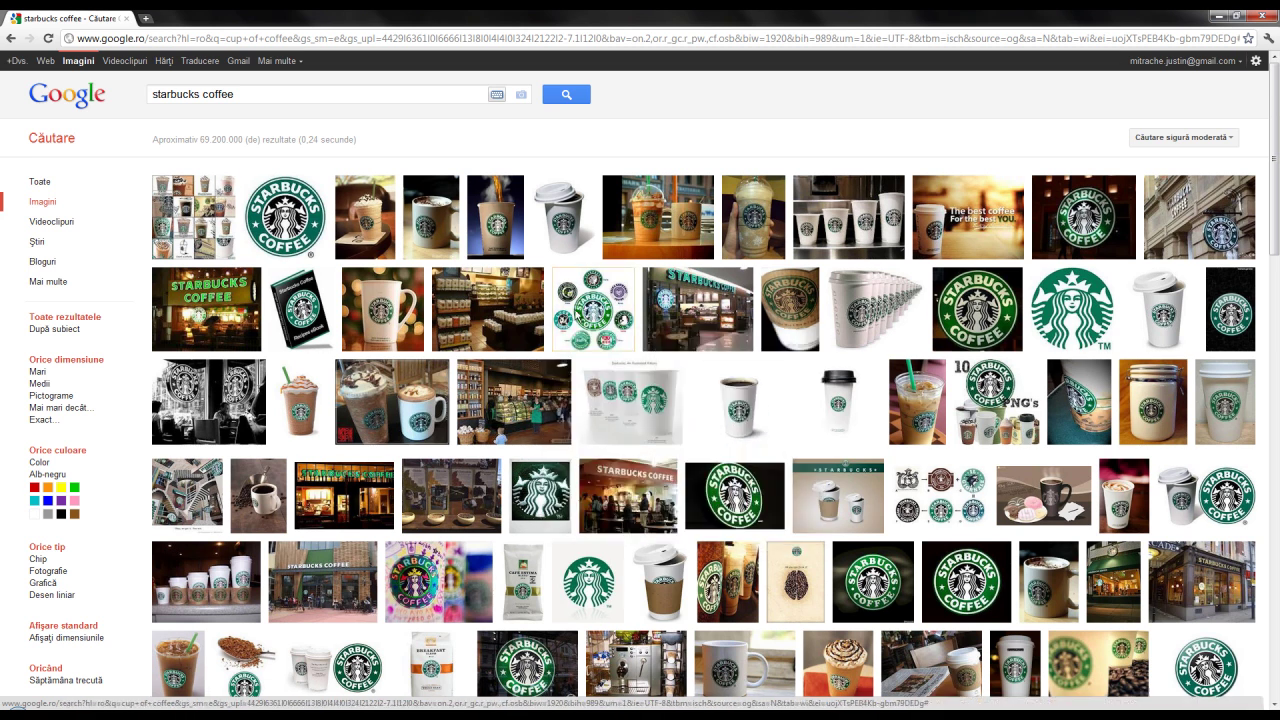
Examine the reference photo of the Starbucks cup with the tilted lid and browse the other coffee cup images.
click(574, 217)
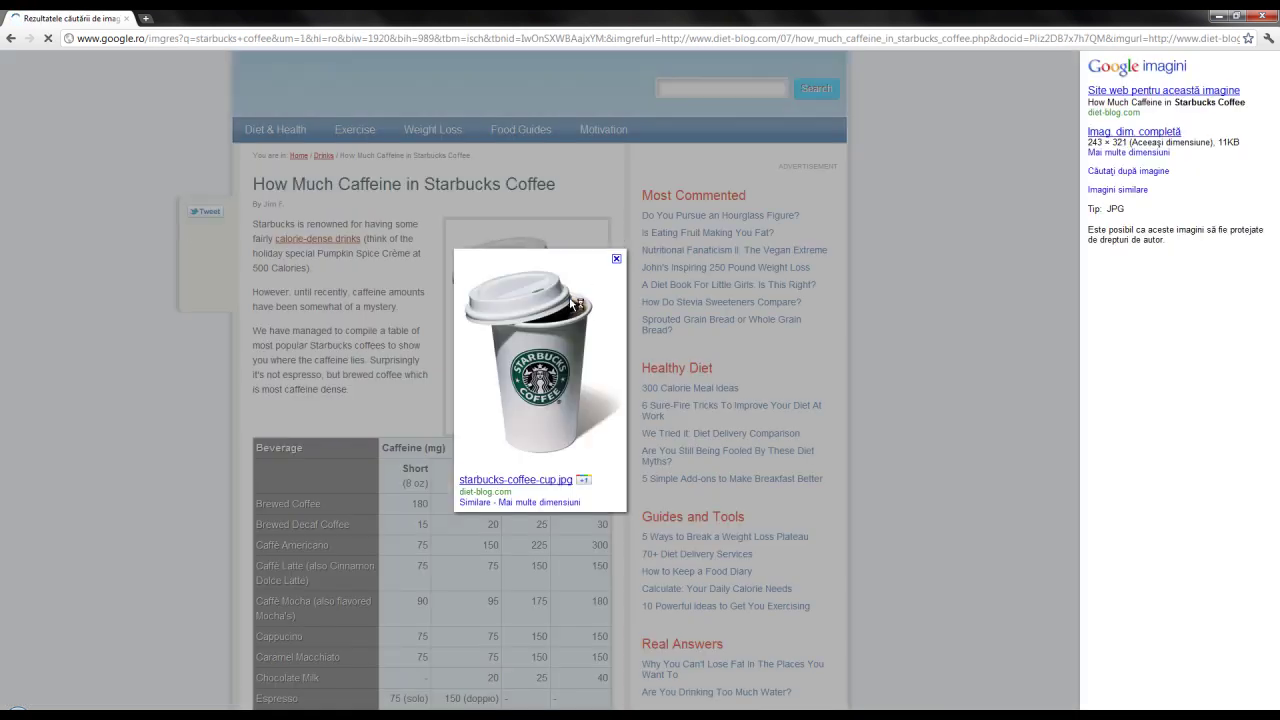
click(11, 40)
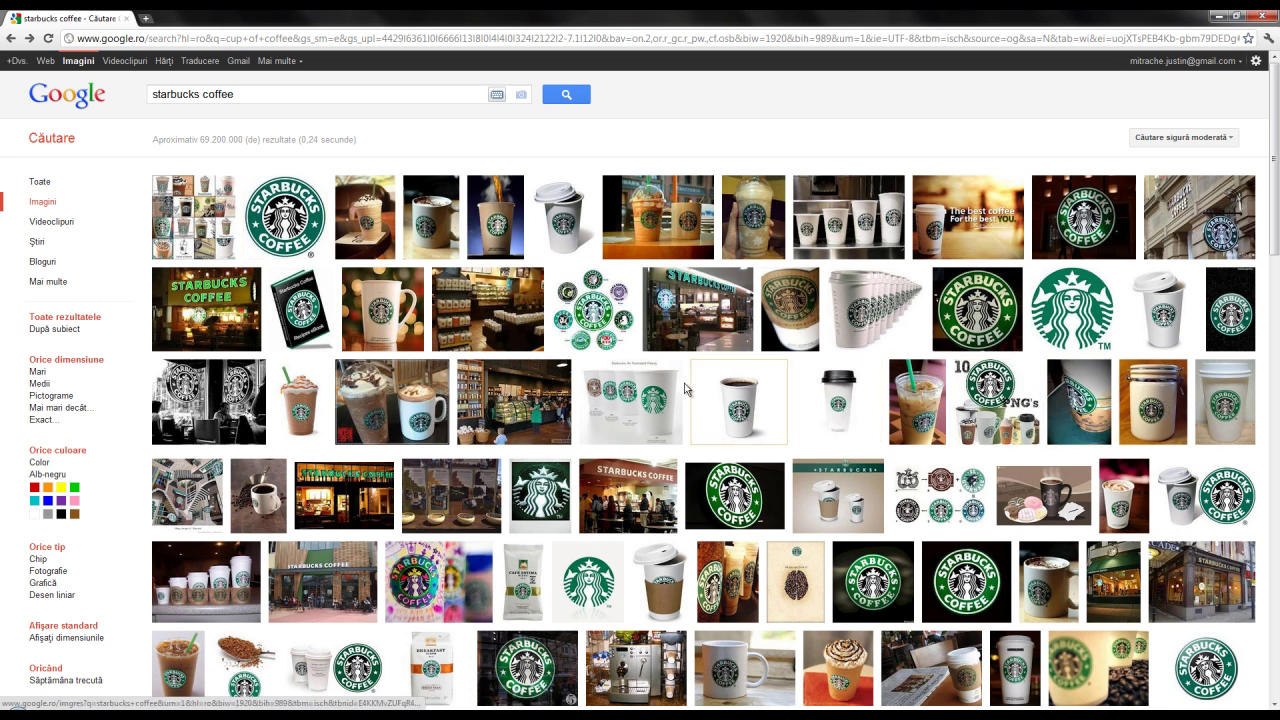
mouse_move(748, 394)
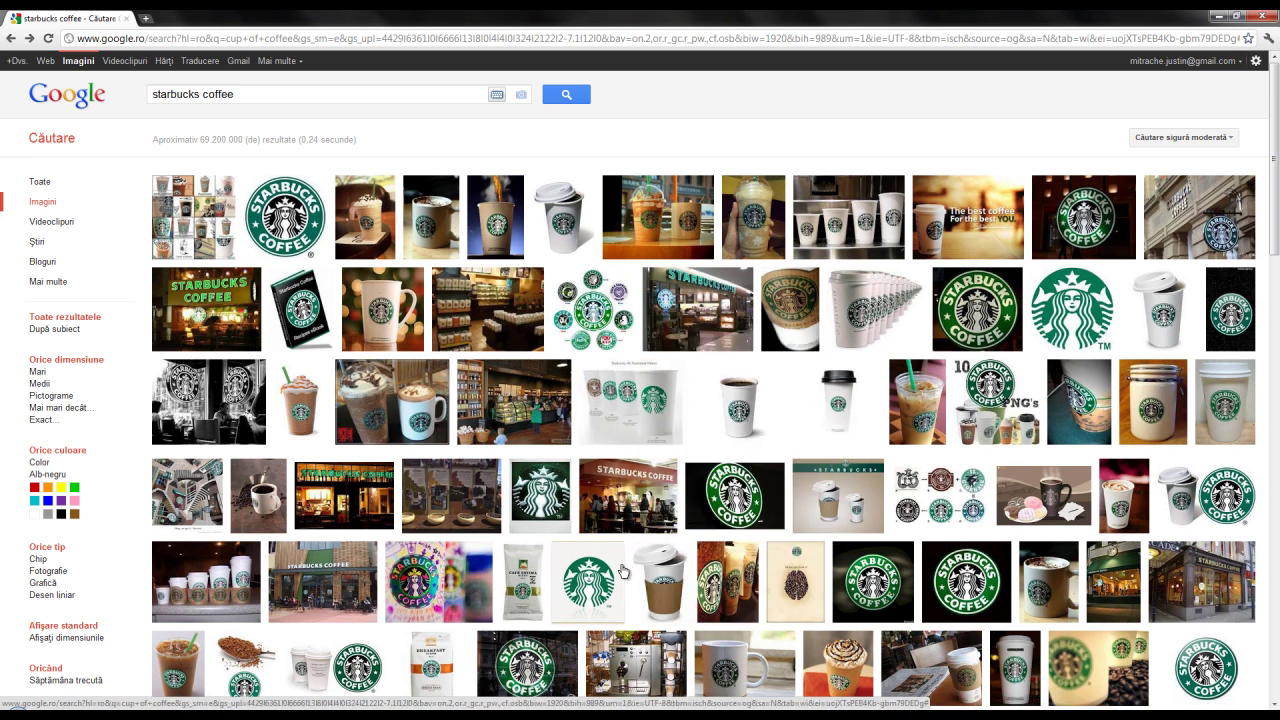
mouse_move(619, 511)
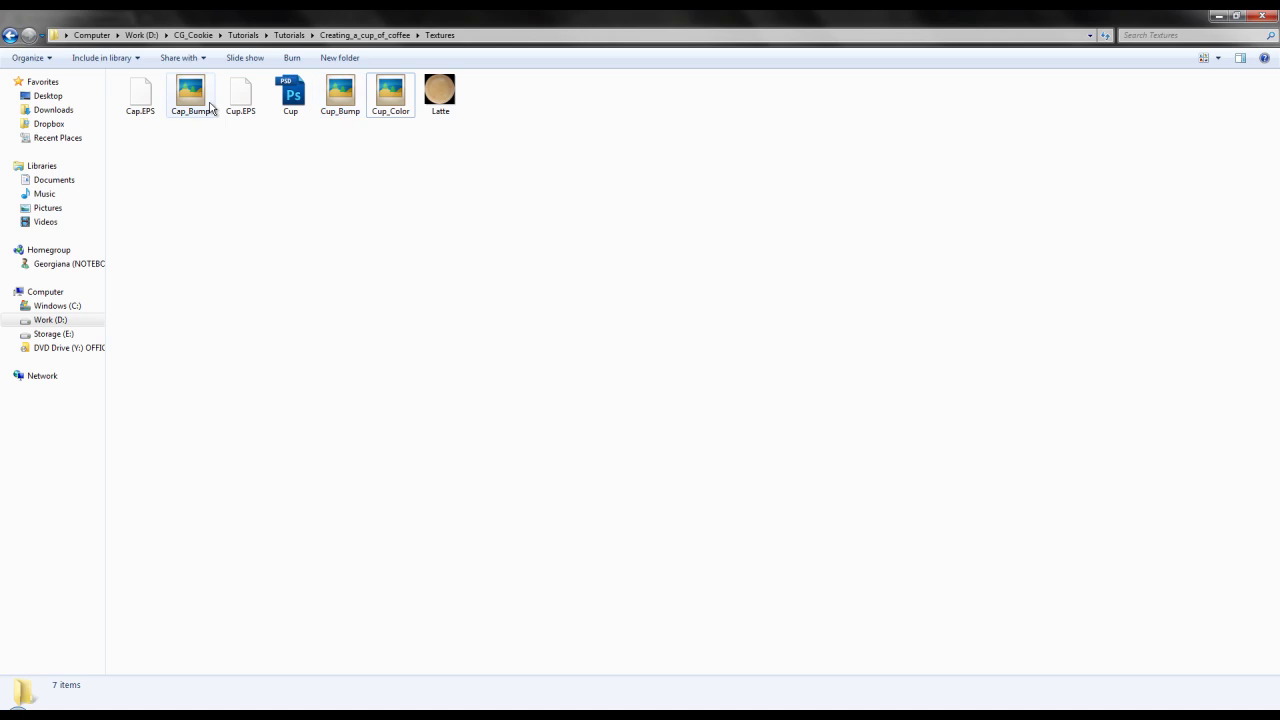
Preview the Cup_Color, Cup_Bump and Cap_Bump textures from the Textures folder.
click(211, 108)
double_click(389, 112)
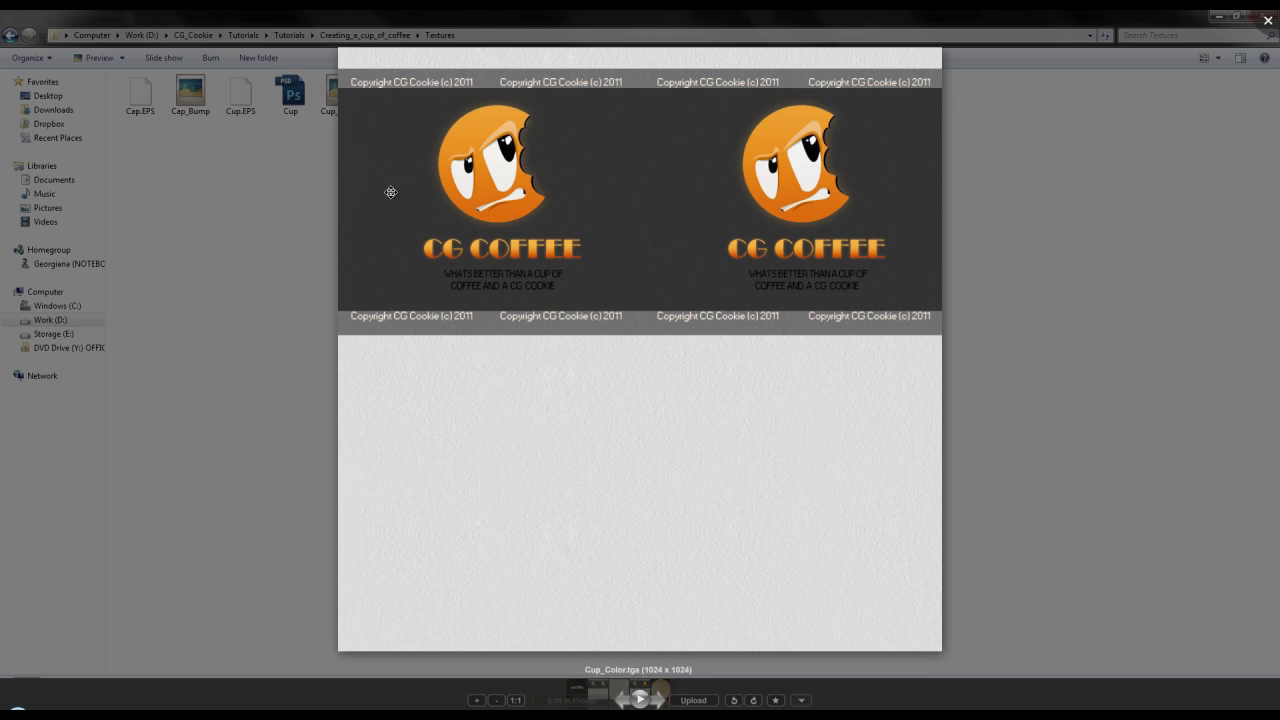
key(Escape)
double_click(340, 112)
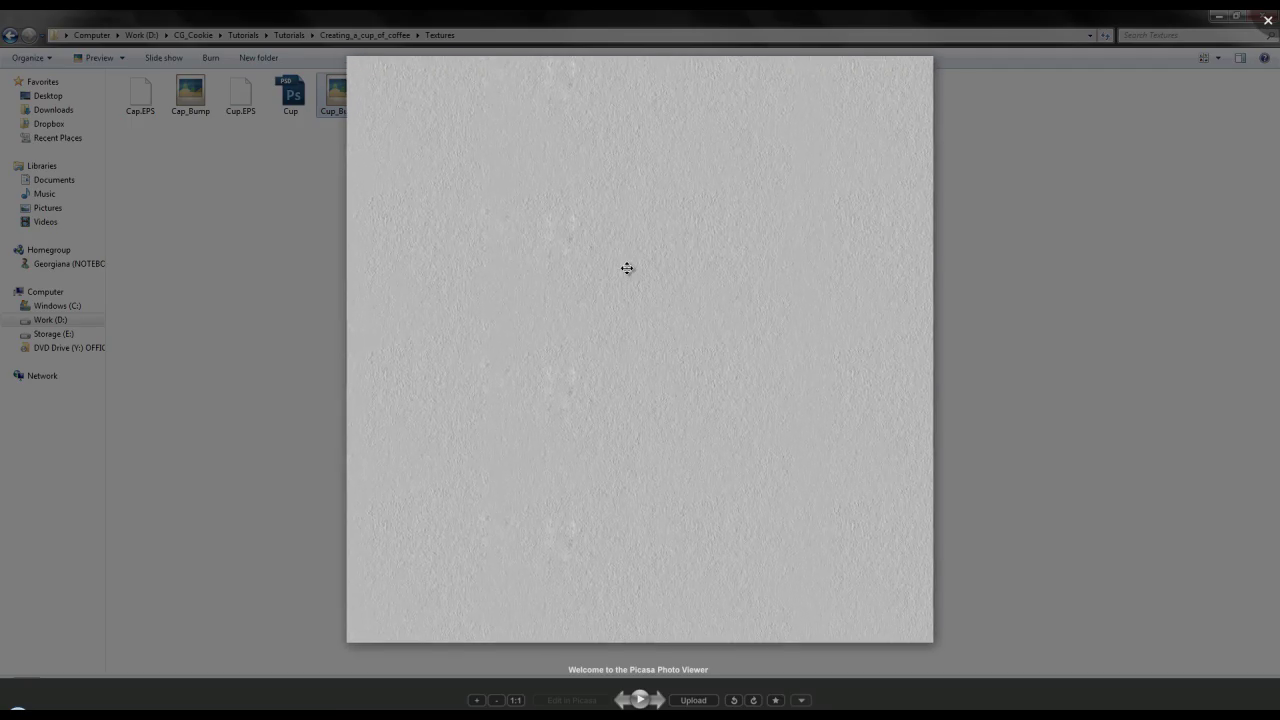
key(Escape)
double_click(184, 106)
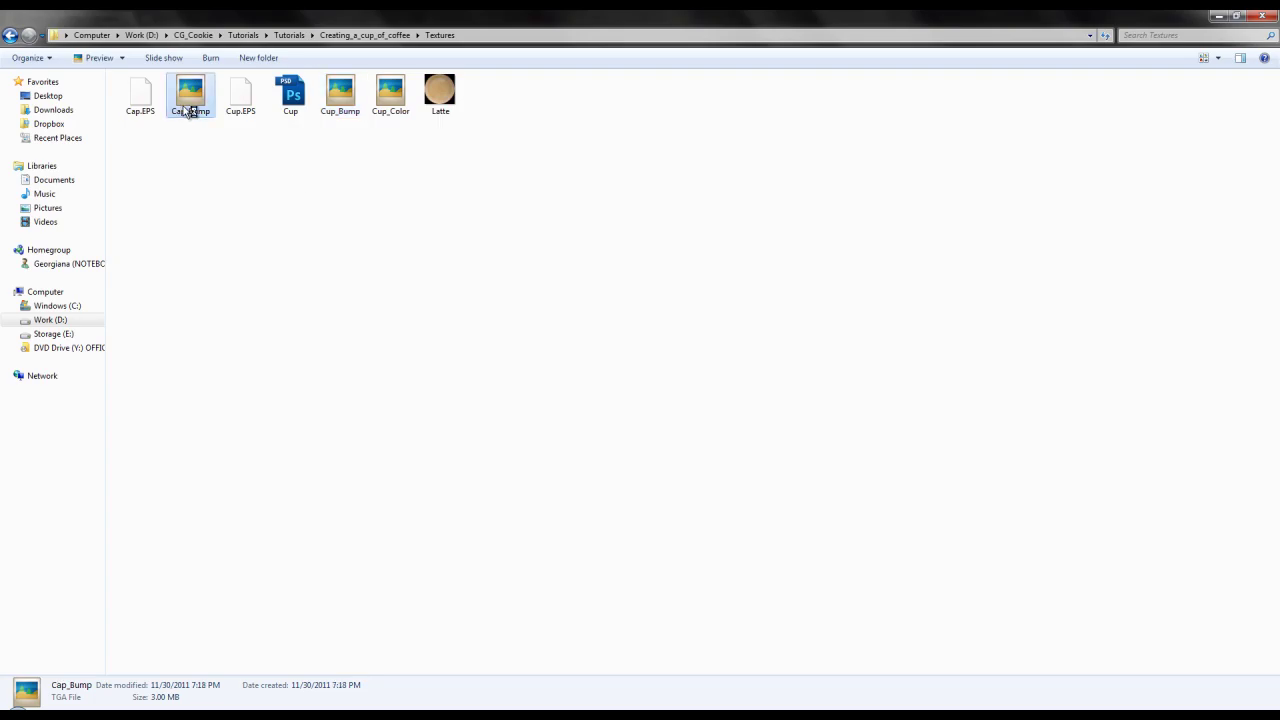
key(Escape)
click(409, 231)
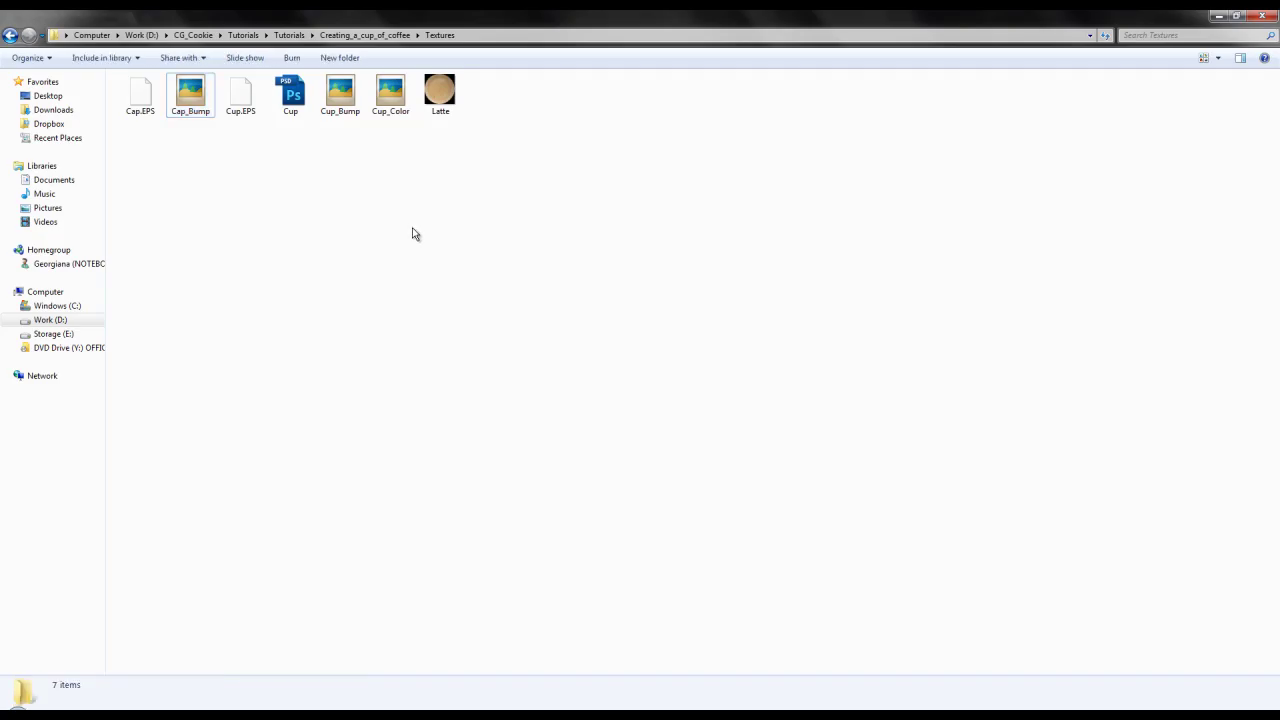
Preview the Latte texture image at full size and close it.
double_click(434, 108)
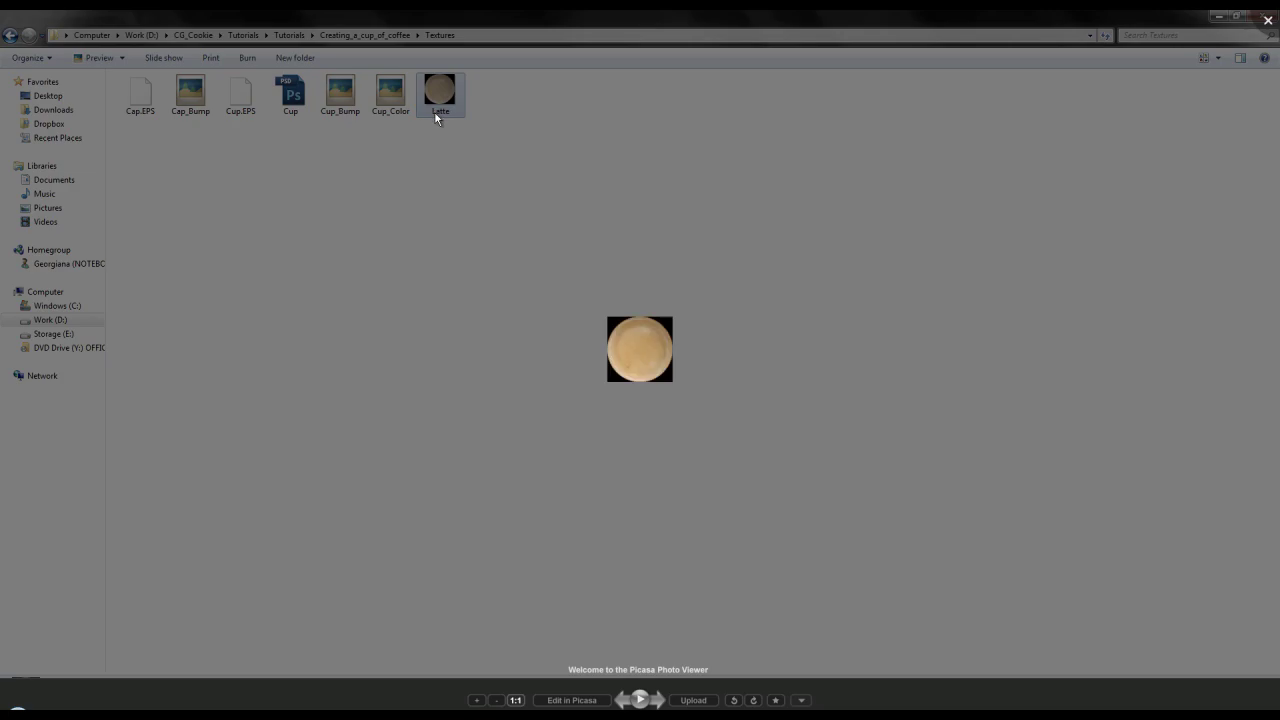
key(Escape)
click(440, 138)
click(443, 111)
click(470, 148)
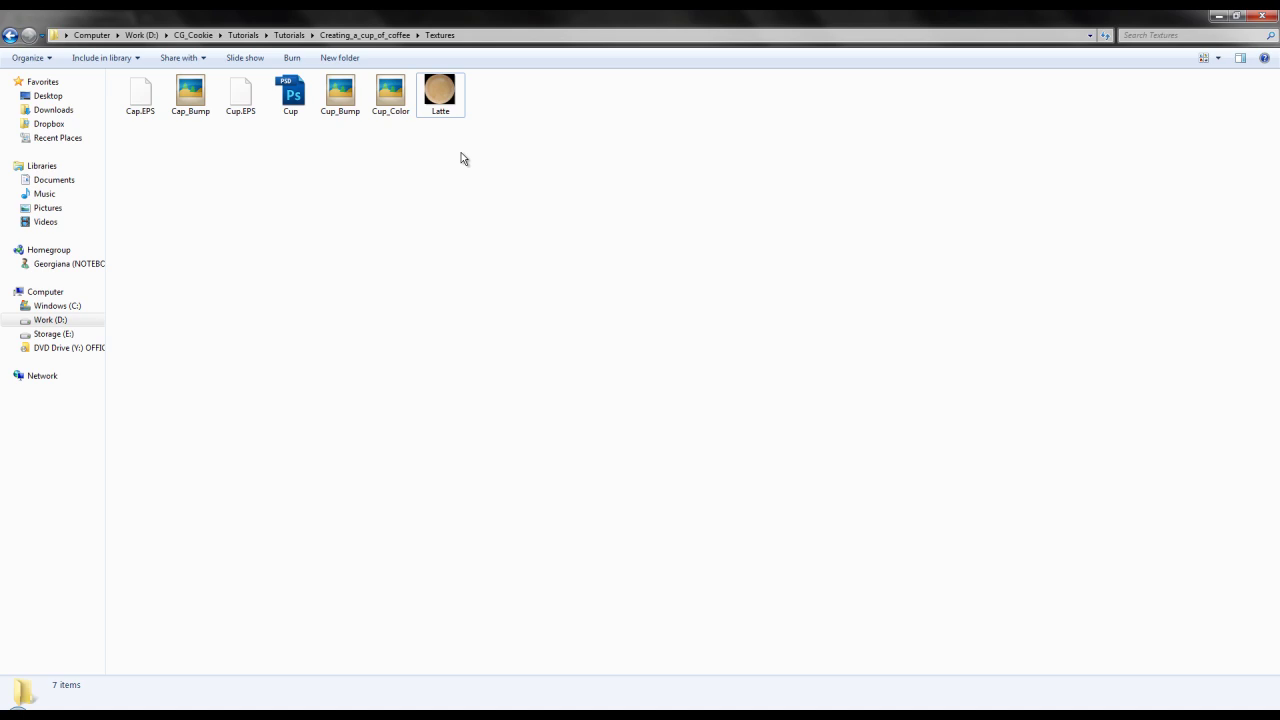
double_click(455, 110)
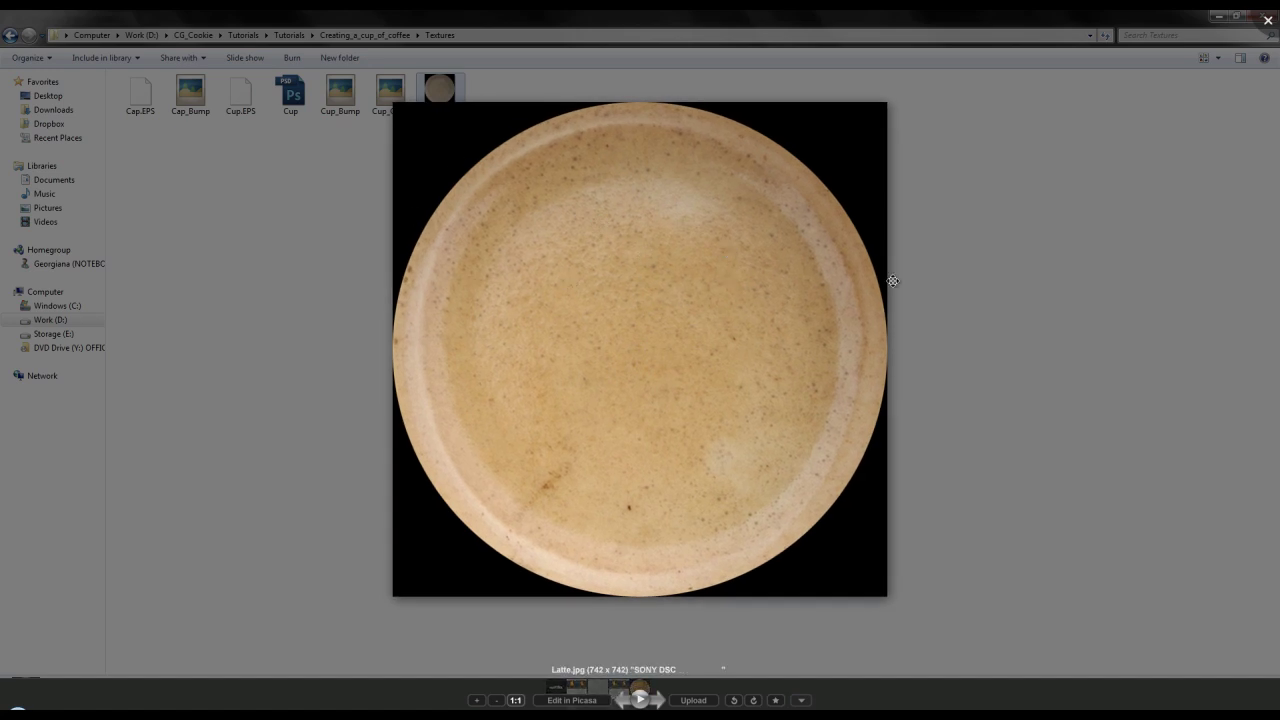
key(Escape)
Highlight the Cap_Bump, Cup_Bump and Cup_Color texture files together, then clear the selection.
click(519, 215)
click(396, 115)
click(362, 117)
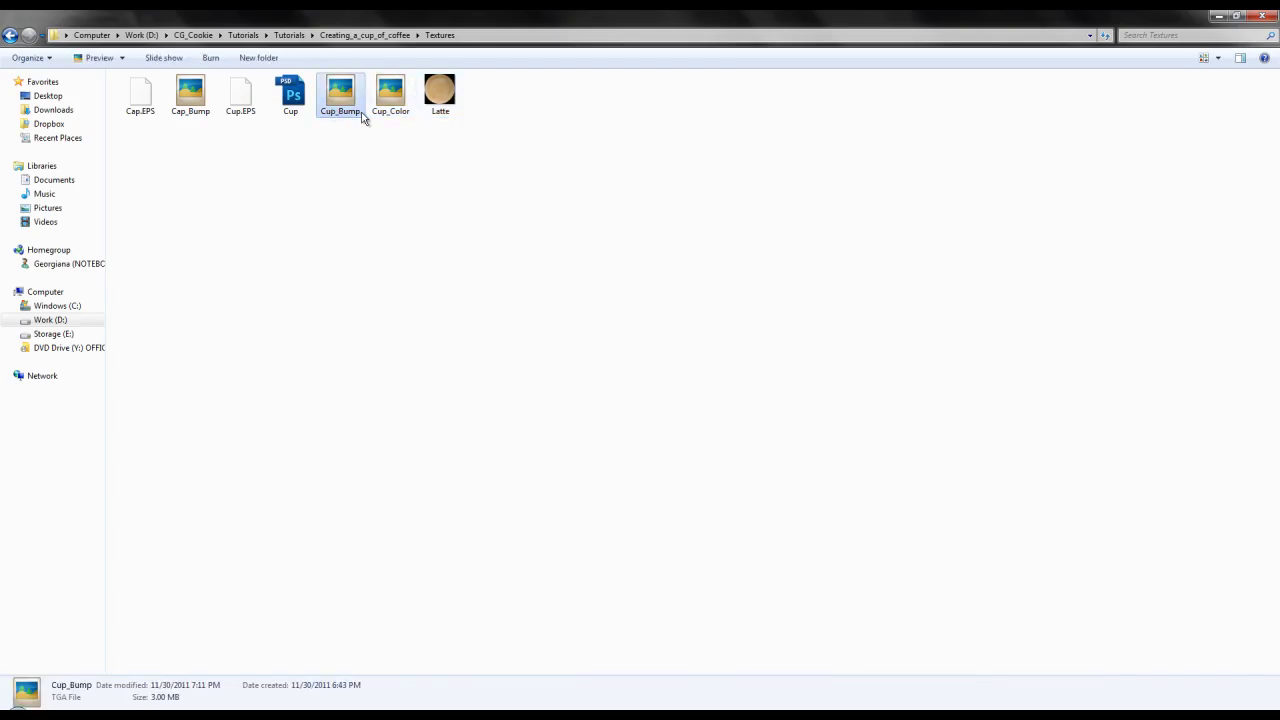
click(392, 112)
ctrl+click(345, 114)
ctrl+click(203, 111)
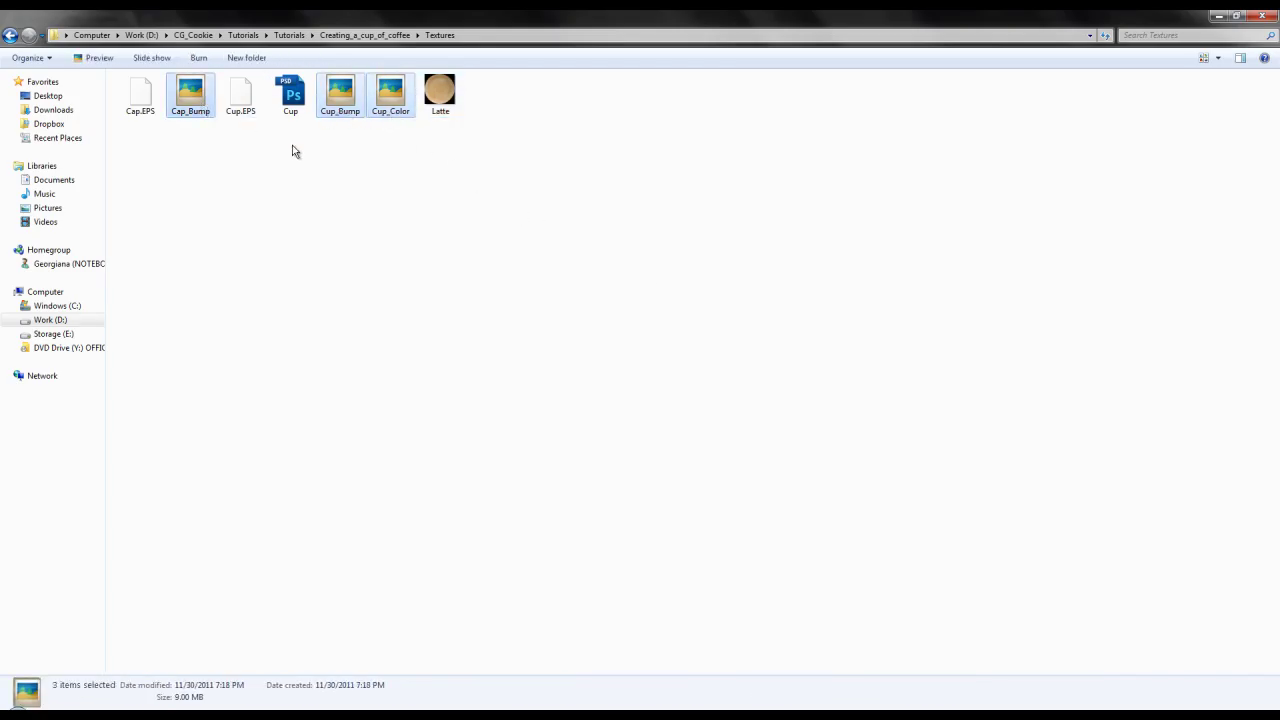
click(340, 157)
click(210, 116)
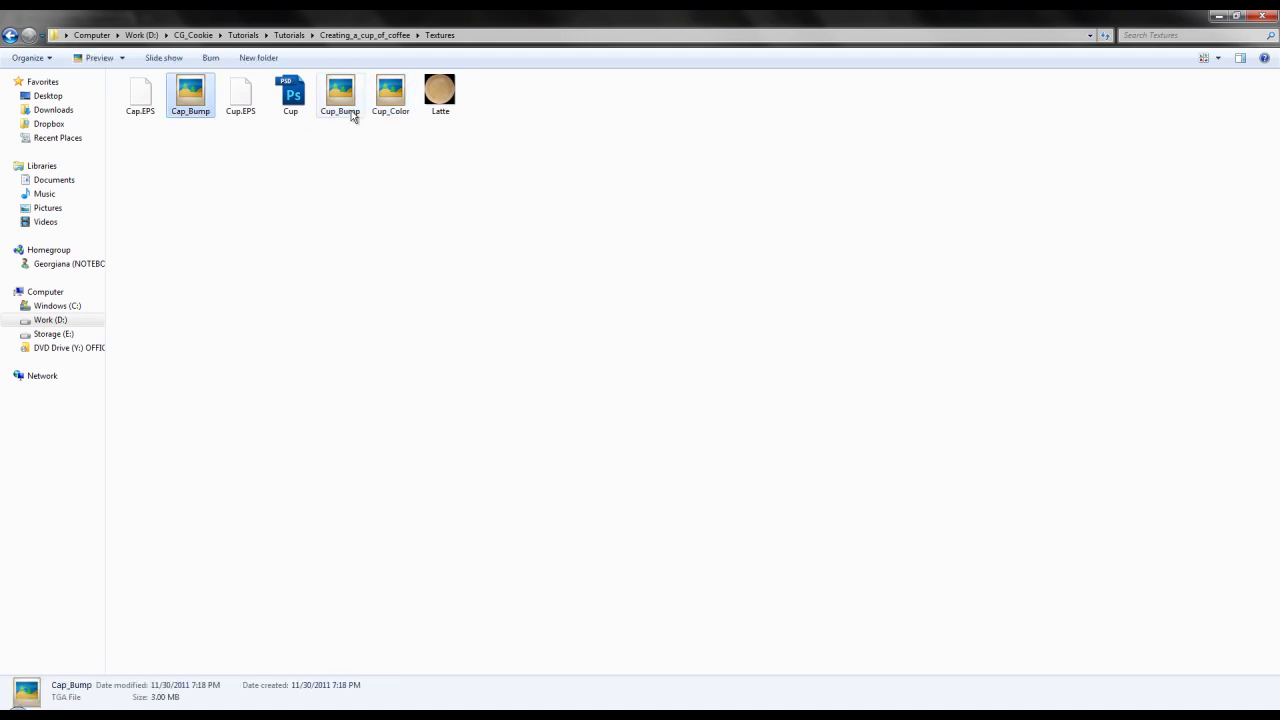
ctrl+click(353, 115)
ctrl+click(391, 112)
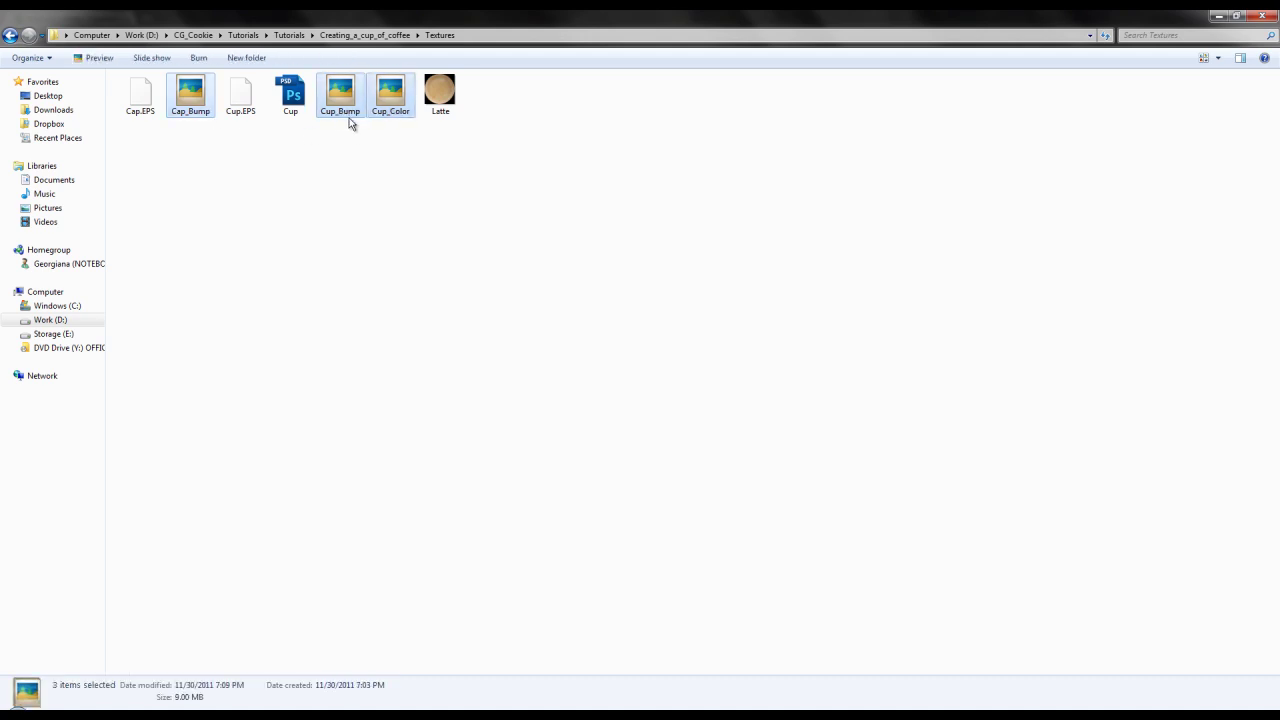
click(409, 190)
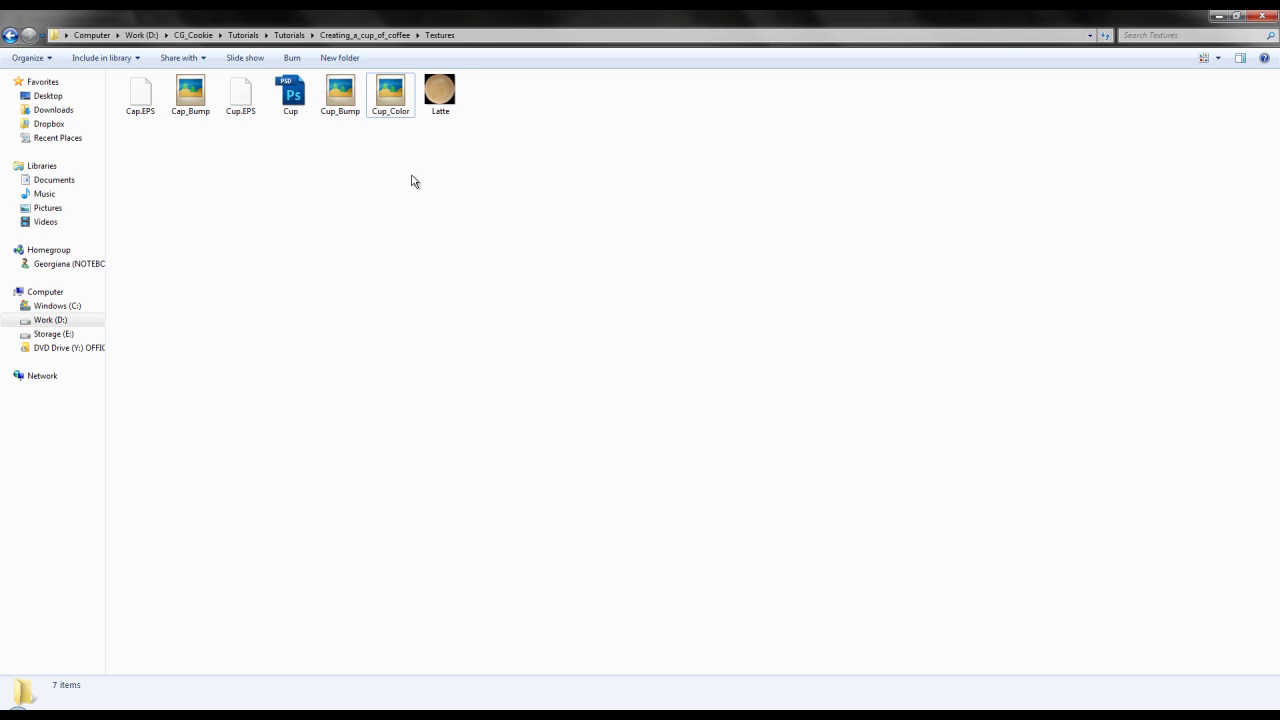
Review the Cup_Color texture's printed design again, then switch back to modo.
click(212, 118)
click(396, 117)
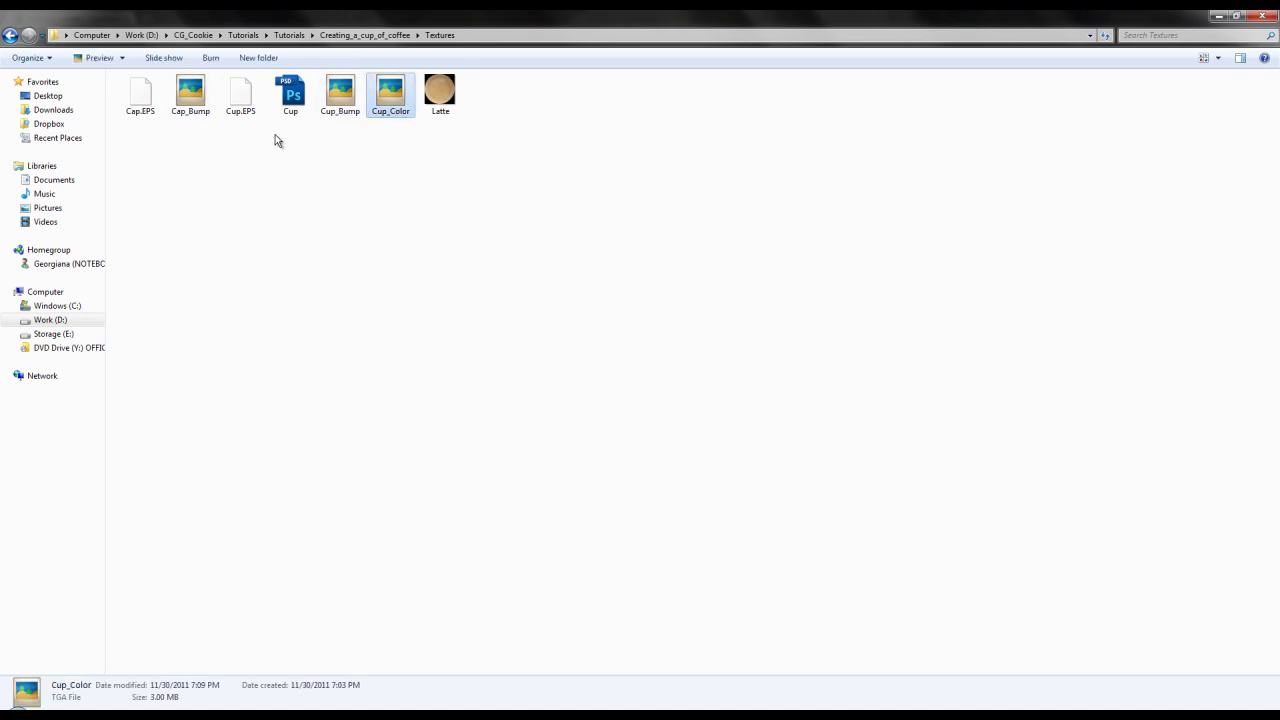
click(381, 135)
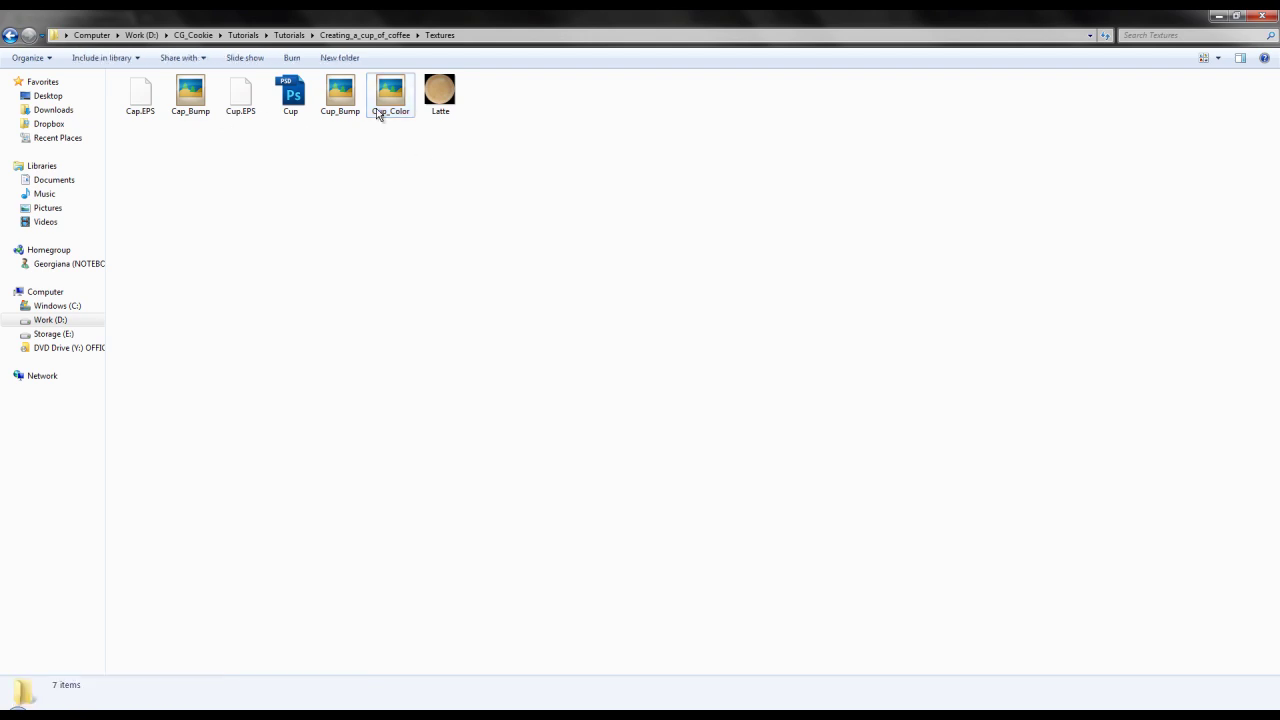
double_click(380, 100)
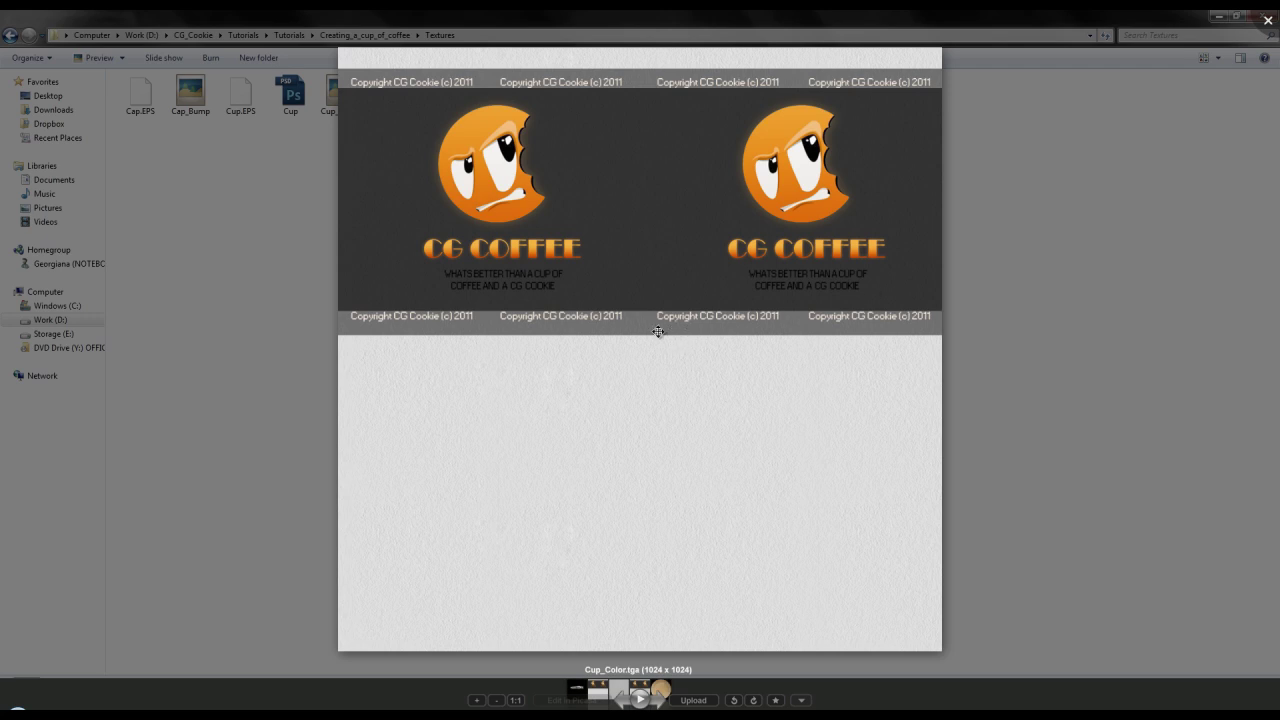
key(Escape)
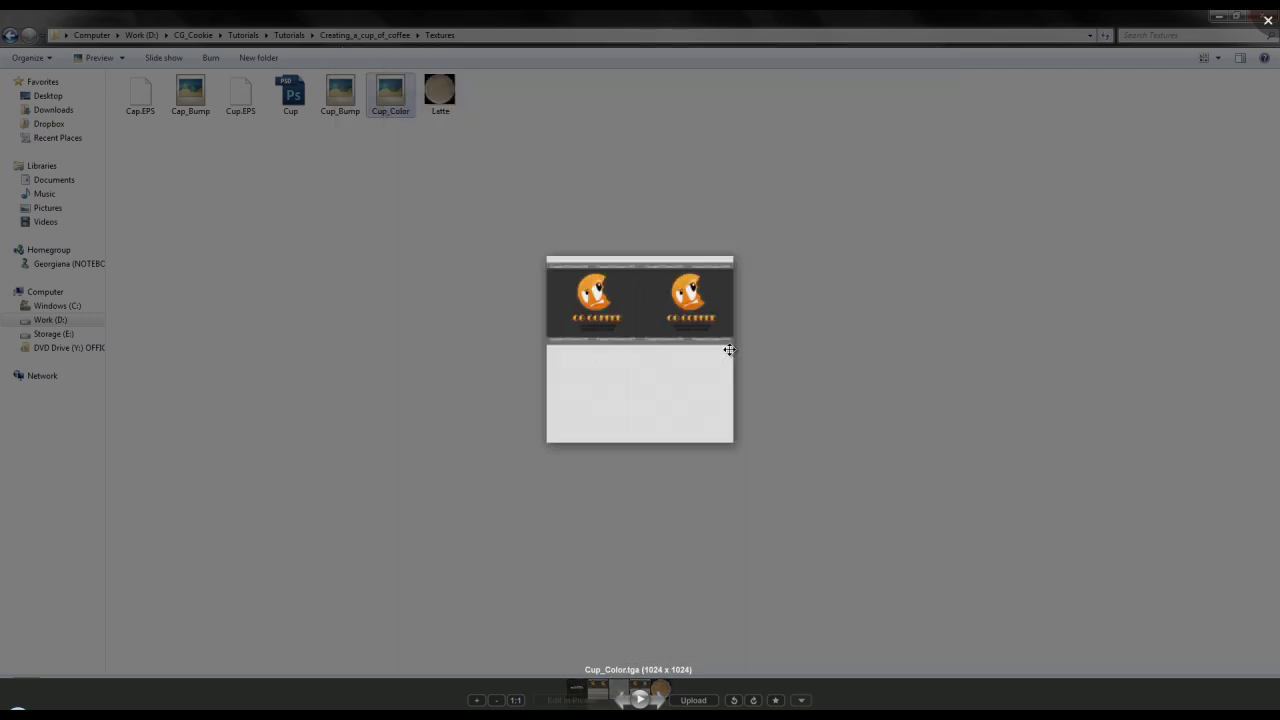
click(341, 224)
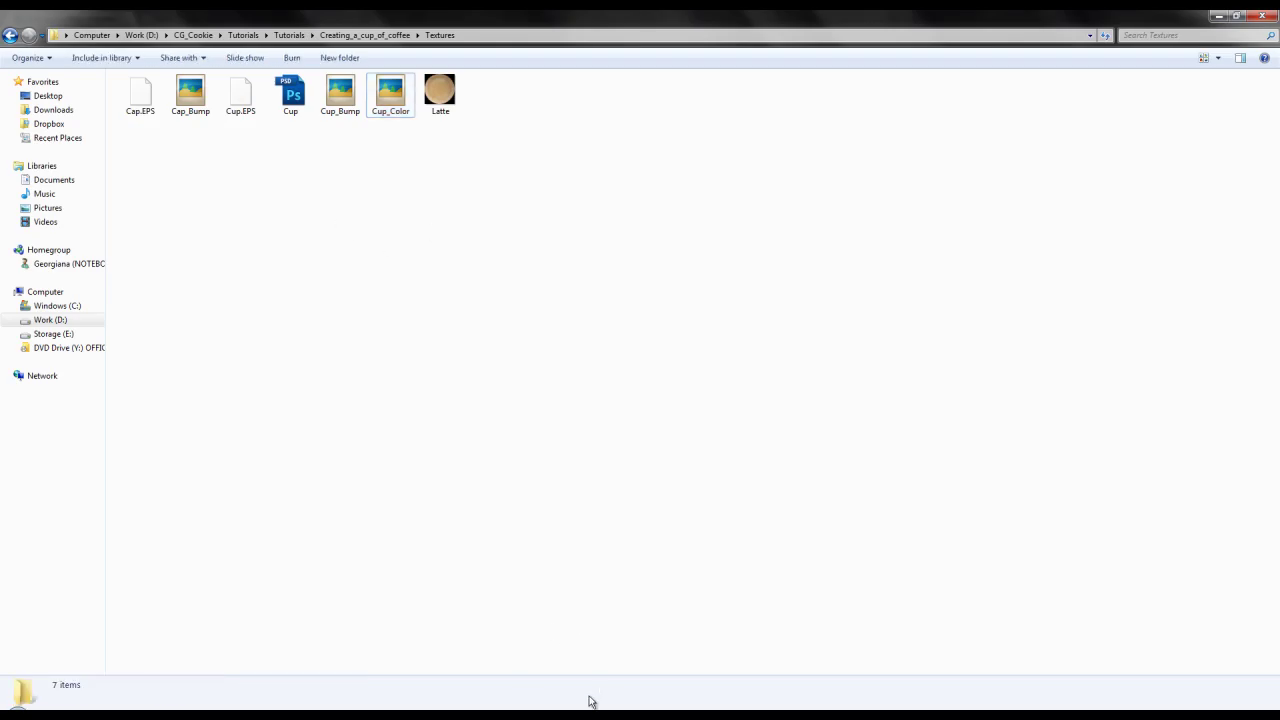
click(601, 712)
Create a flat 12-sided cylinder primitive along the Y axis with X and Z radii of 250 mm.
mouse_move(585, 372)
alt+shift+mouse_down()
mouse_move(599, 420)
mouse_move(585, 451)
mouse_move(568, 409)
mouse_move(577, 396)
alt+shift+mouse_up()
alt+drag(635, 320, 568, 321)
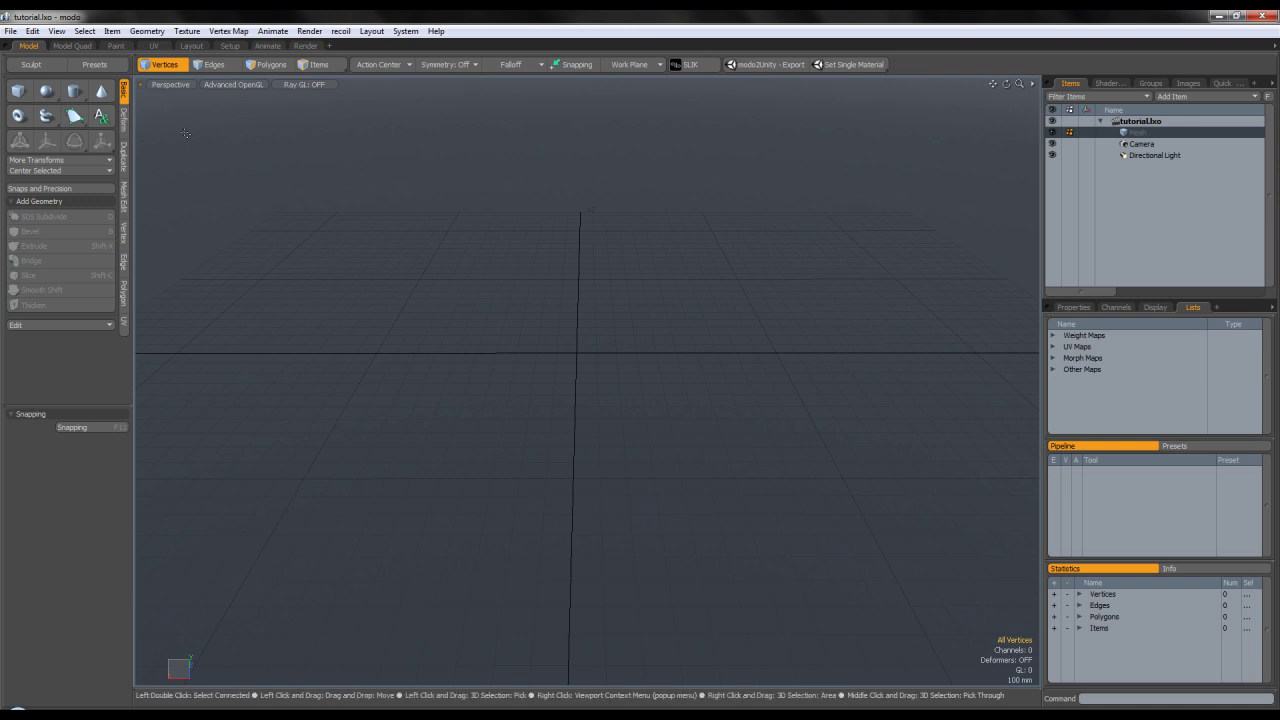
alt+drag(392, 249, 457, 252)
click(75, 92)
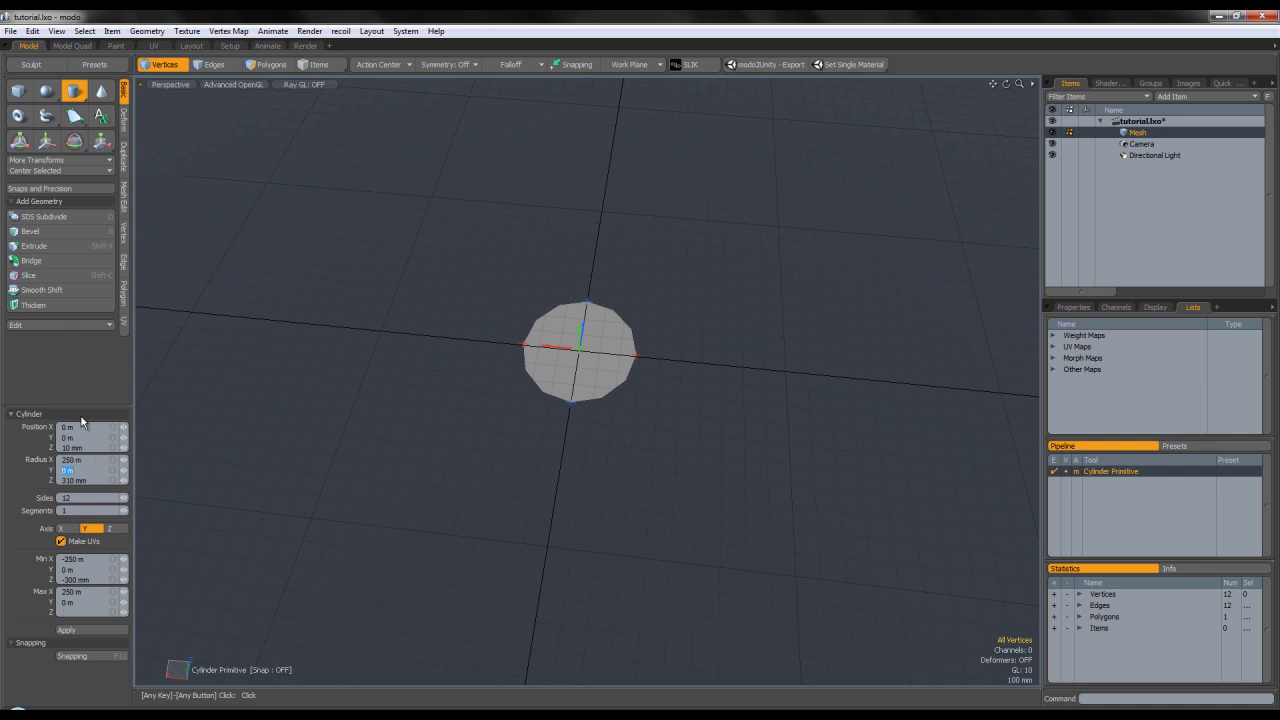
key(Tab)
drag(87, 460, 47, 460)
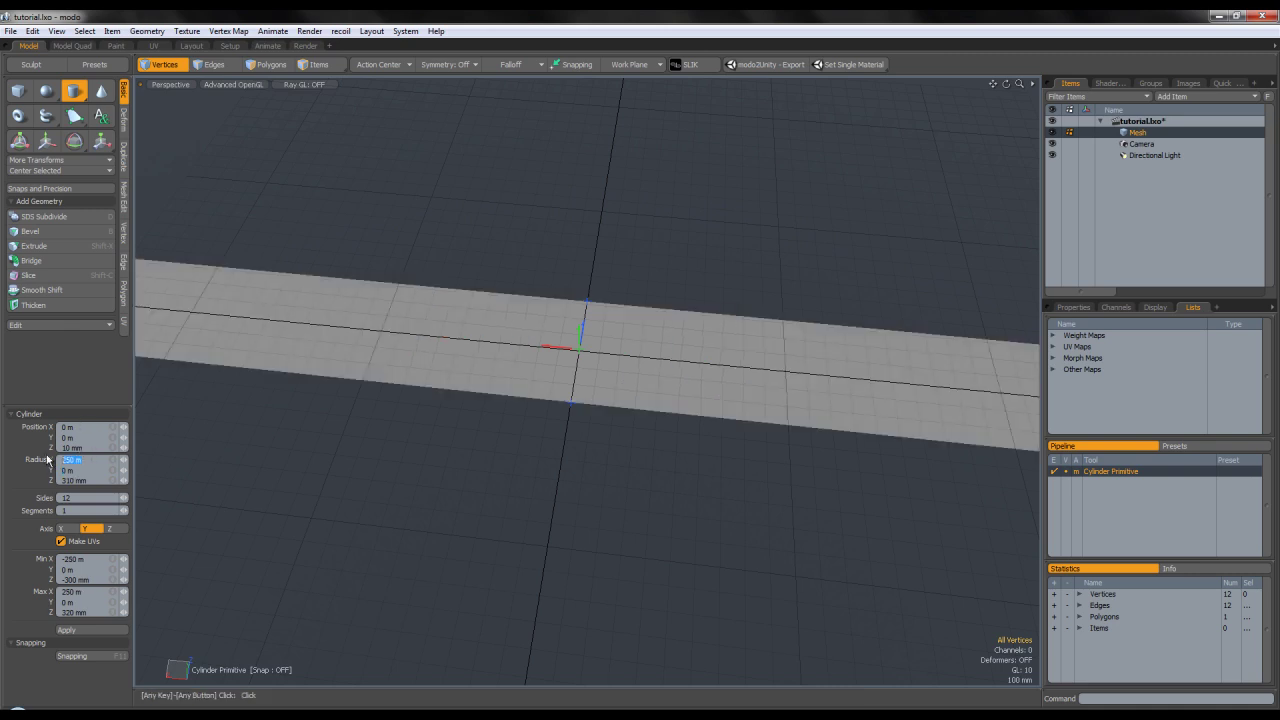
text(250mm)
key(Tab)
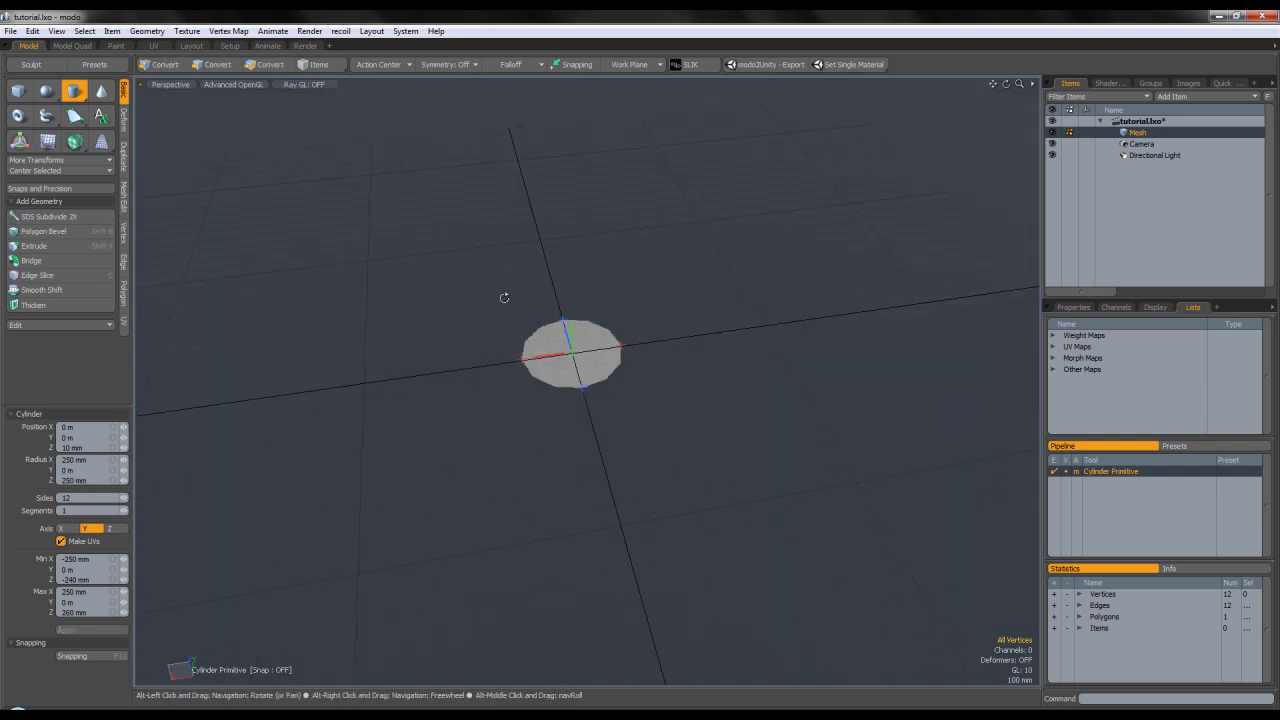
Pull the flat disc upward into a tall cylinder for the cup body and finish the primitive.
alt+drag(451, 327, 566, 320)
scroll(577, 369, up, 5)
drag(575, 368, 575, 130)
scroll(576, 180, down, 5)
alt+drag(592, 352, 578, 254)
alt+drag(598, 272, 557, 293)
scroll(557, 289, up, 2)
alt+shift+drag(579, 345, 575, 317)
key(q)
alt+drag(626, 412, 643, 329)
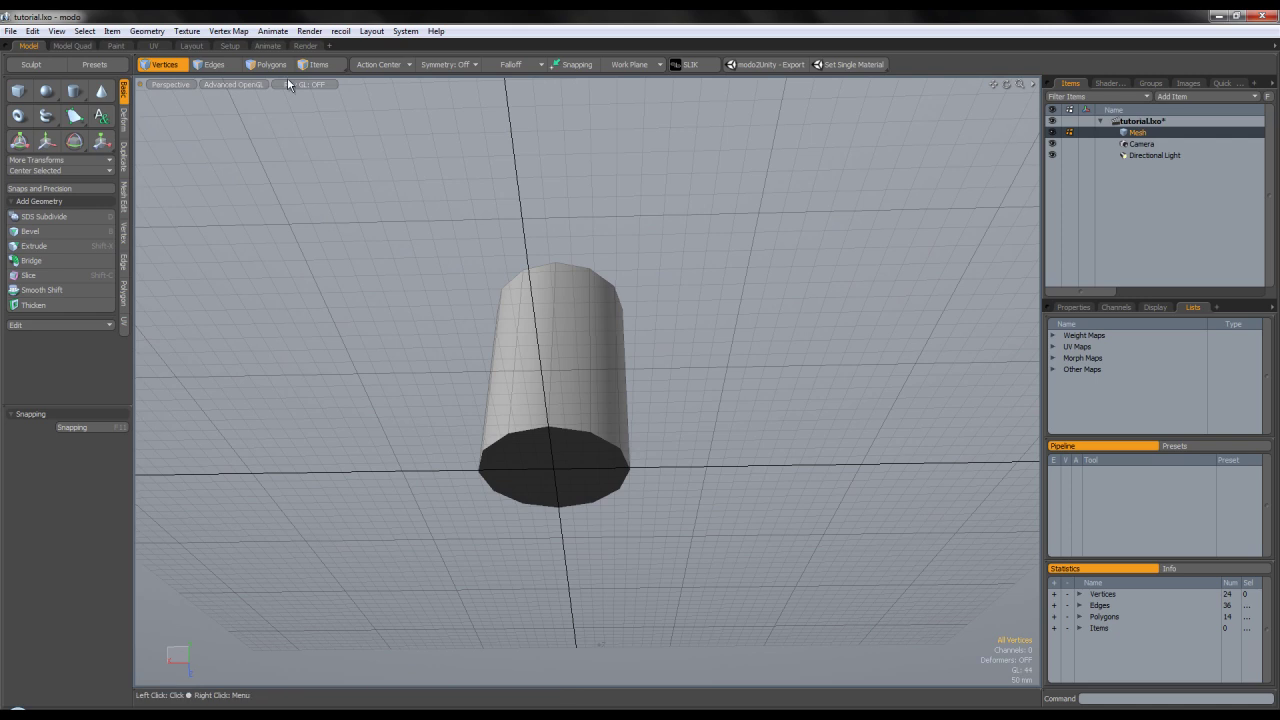
Hide the grid in the viewport's visibility options.
key(o)
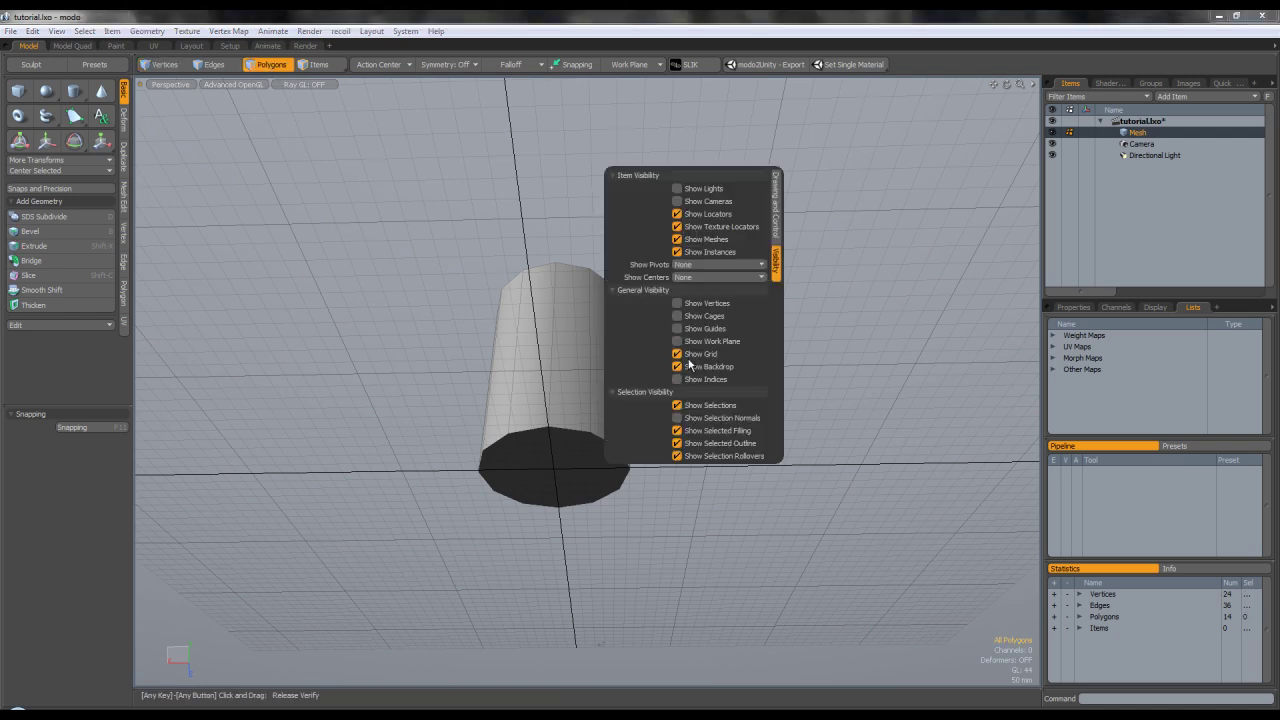
click(680, 359)
alt+shift+drag(468, 418, 482, 328)
key(o)
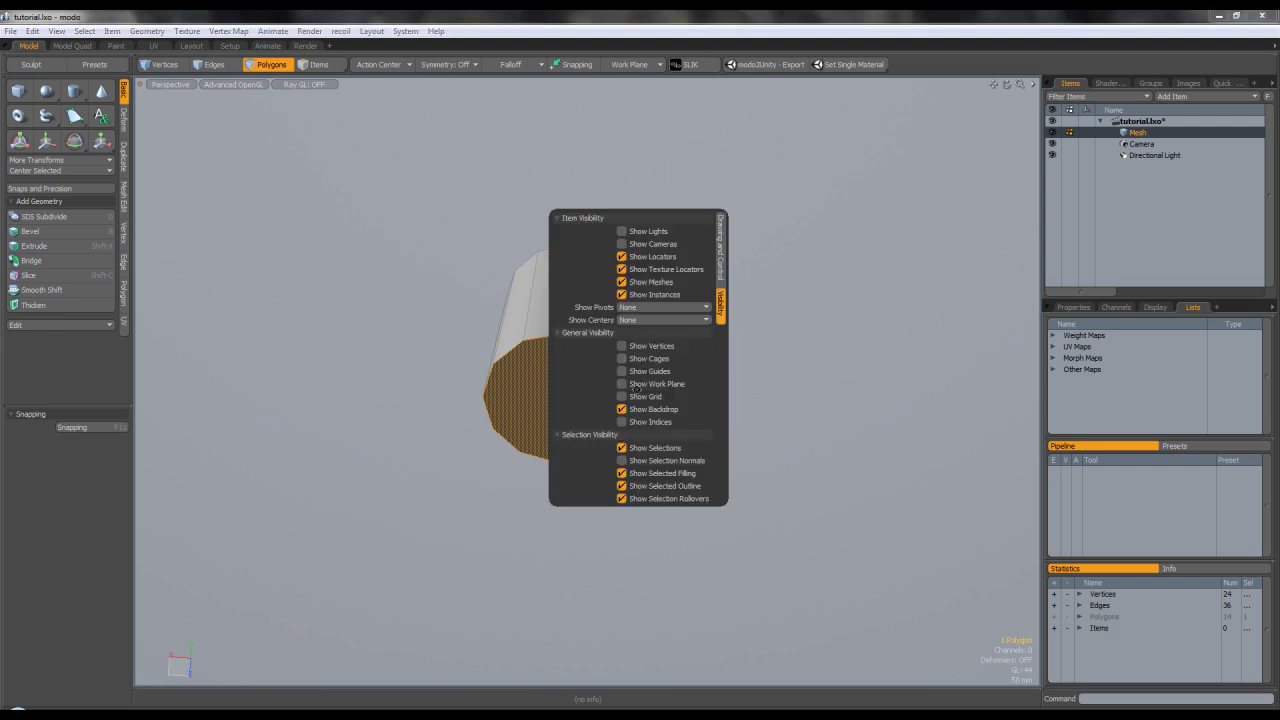
click(312, 352)
Scale down the cylinder's bottom face so the cup body tapers toward its base.
alt+drag(491, 411, 563, 517)
click(563, 391)
key(r)
alt+drag(609, 451, 605, 492)
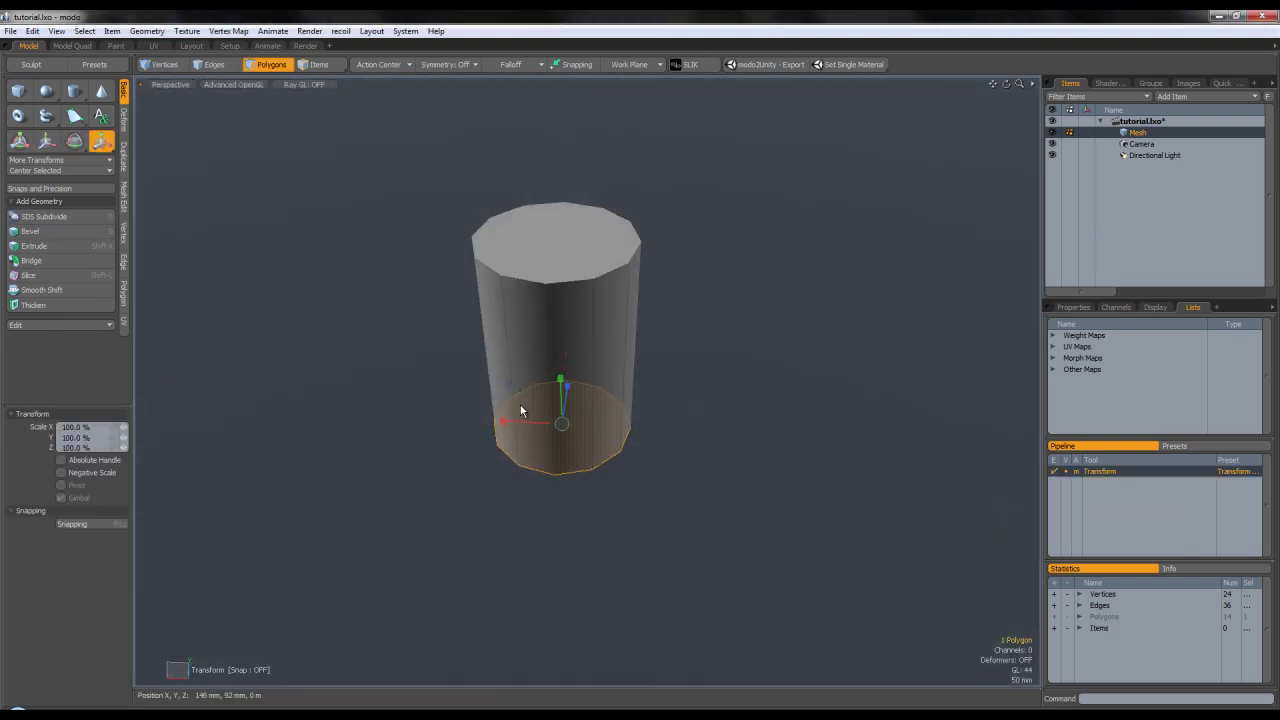
key(q)
click(657, 428)
alt+drag(657, 428, 603, 350)
Move the cylinder's top face slightly downward to shorten the cup body.
click(561, 223)
key(w)
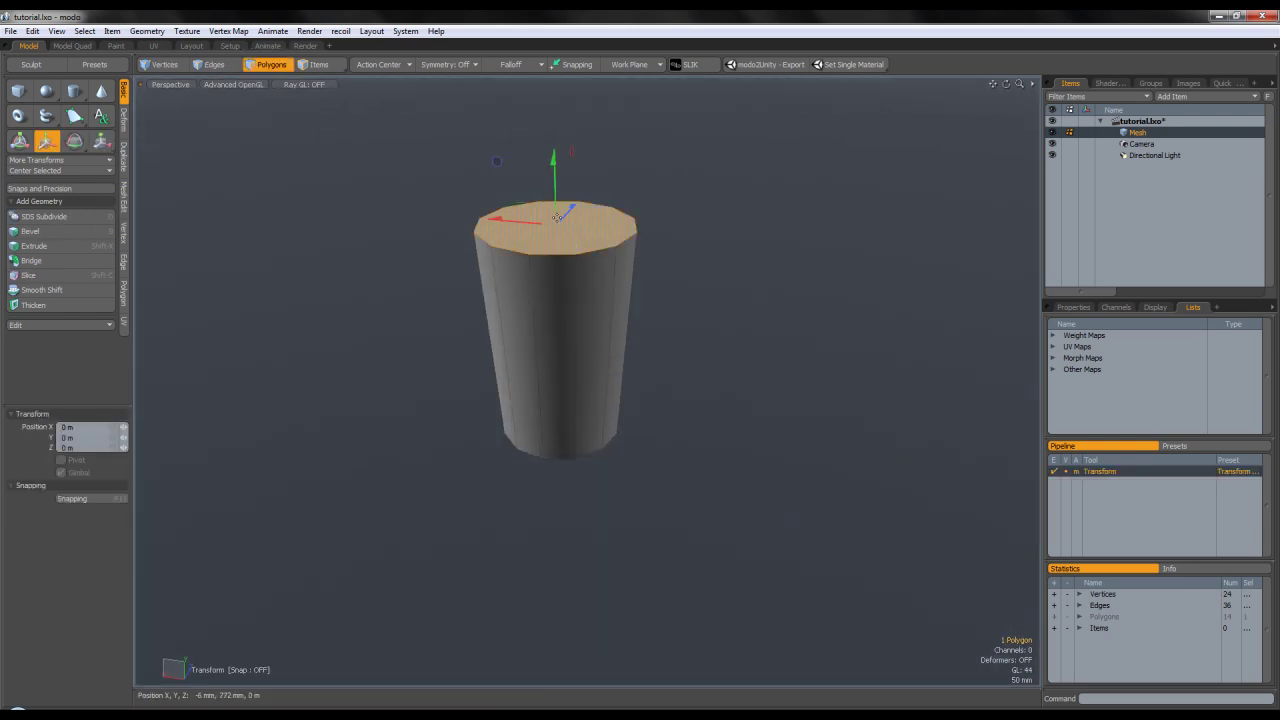
drag(555, 160, 555, 178)
key(q)
click(634, 374)
Examine the proportions of the tapered cup body from above, from the side and at different distances.
alt+drag(634, 374, 571, 283)
scroll(572, 303, up, 3)
alt+drag(626, 330, 605, 452)
alt+drag(591, 389, 611, 417)
mouse_move(591, 357)
alt+mouse_down()
mouse_move(609, 334)
mouse_move(609, 366)
mouse_move(586, 374)
alt+mouse_up()
scroll(609, 337, down, 3)
scroll(586, 440, up, 3)
mouse_move(586, 446)
alt+mouse_down()
mouse_move(606, 406)
mouse_move(587, 310)
mouse_move(578, 424)
alt+mouse_up()
scroll(581, 322, up, 3)
scroll(581, 322, down, 5)
scroll(580, 297, down, 3)
alt+shift+drag(580, 297, 581, 367)
alt+drag(583, 250, 573, 286)
Fine-tune the top face's height and the bottom face's scale to refine the cup's proportions.
click(567, 260)
key(w)
key(q)
alt+drag(568, 475, 545, 431)
click(583, 407)
key(r)
key(q)
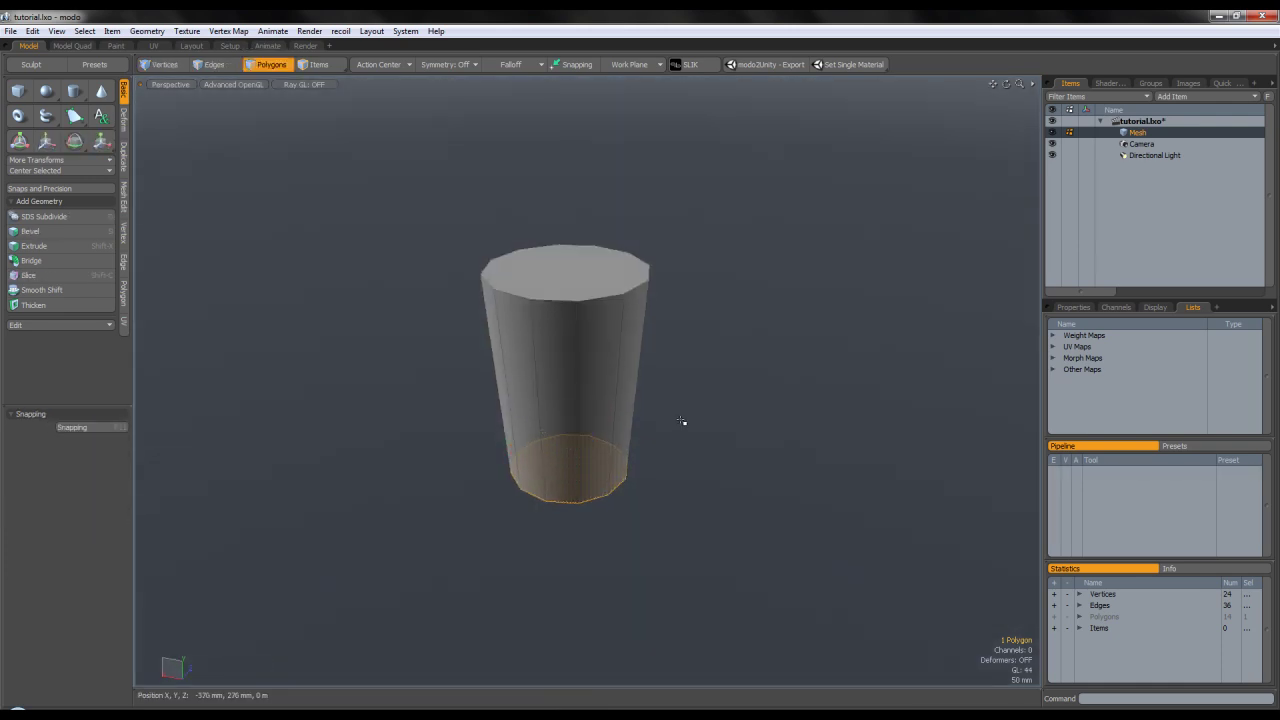
Bevel the cup's bottom face with a slight inset and push it up into the body to form a recessed base.
click(683, 420)
alt+drag(683, 420, 668, 335)
click(575, 423)
scroll(574, 425, up, 3)
key(b)
click(557, 455)
alt+drag(557, 455, 584, 358)
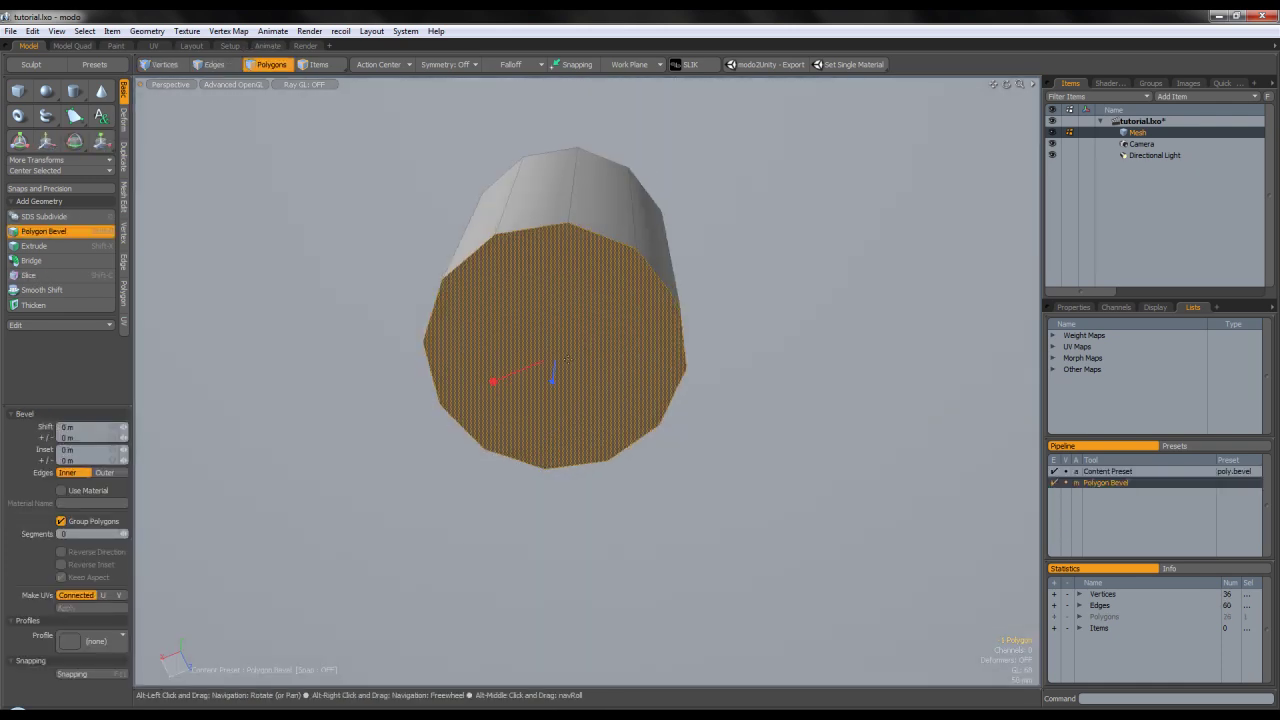
scroll(503, 380, up, 2)
mouse_move(503, 375)
mouse_down()
mouse_move(566, 363)
mouse_move(566, 352)
mouse_move(509, 355)
mouse_up()
key(Escape)
key(Escape)
alt+drag(714, 323, 694, 436)
scroll(694, 436, down, 3)
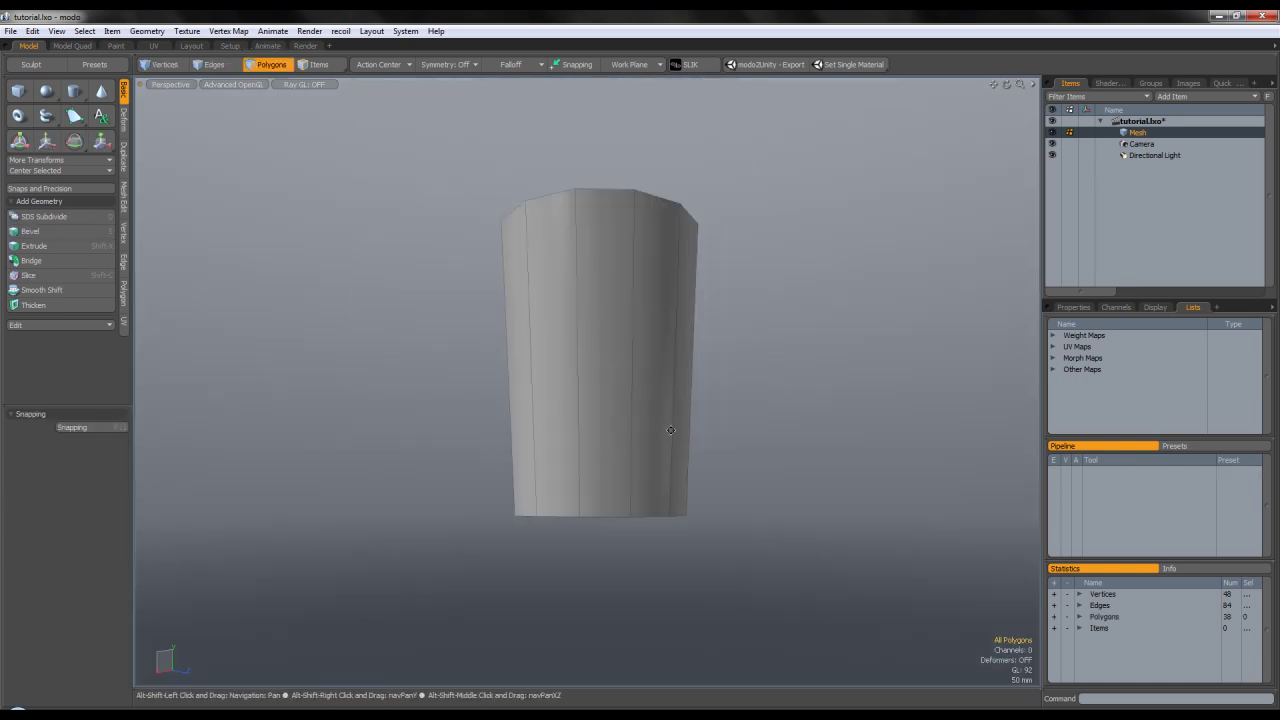
Bevel the cup's top face with an inset of about 6.6 mm and no shift to define the wall thickness.
alt+drag(691, 382, 697, 503)
key(b)
key(Escape)
key(b)
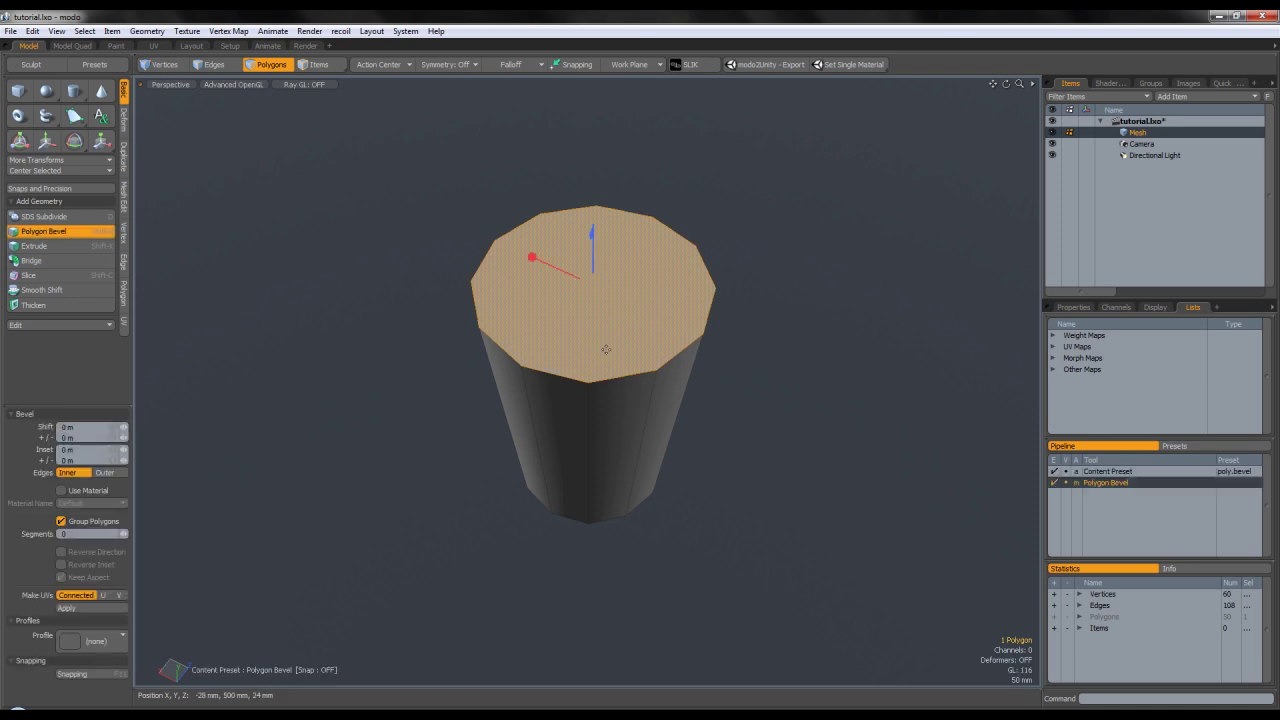
drag(563, 270, 565, 270)
alt+drag(583, 279, 640, 127)
alt+drag(628, 250, 620, 437)
scroll(580, 274, up, 2)
alt+drag(580, 274, 582, 307)
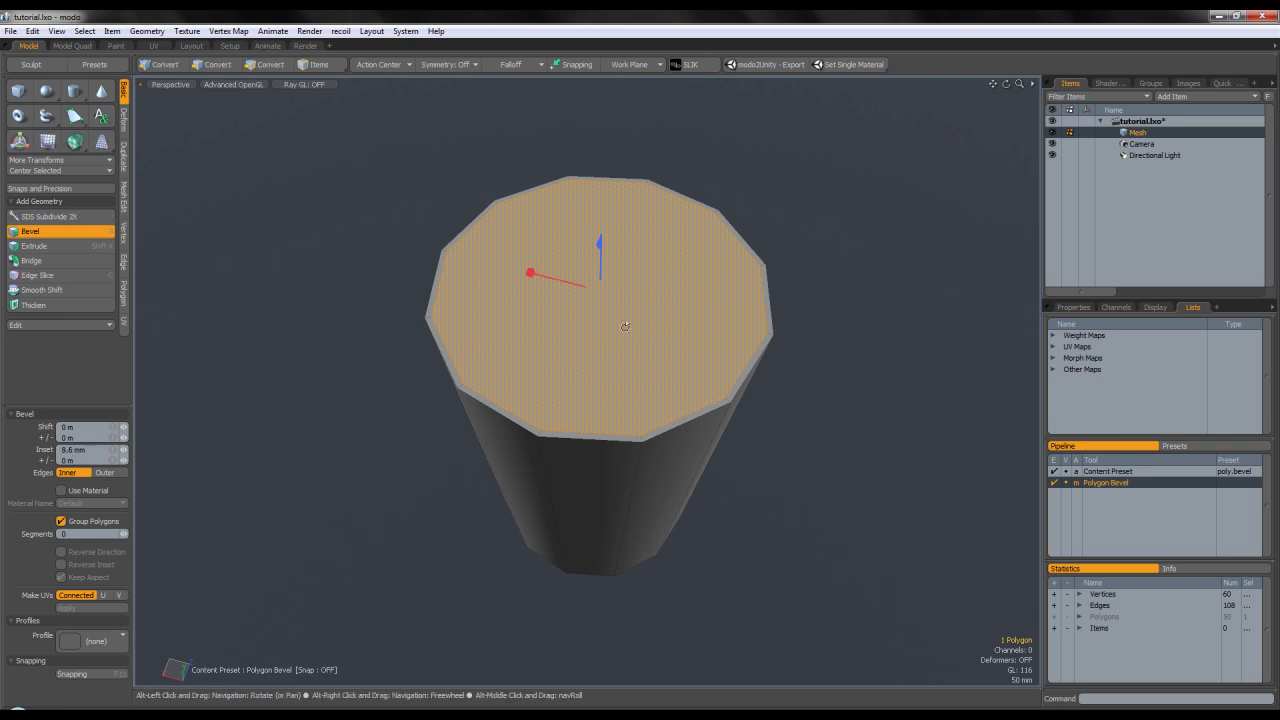
alt+drag(620, 320, 616, 291)
Start a new bevel on the inset top face, pushing it down inside the cup and narrowing it to follow the tapered wall.
shift+click(600, 290)
drag(600, 240, 561, 280)
drag(579, 386, 608, 523)
drag(523, 459, 564, 474)
alt+drag(640, 505, 653, 346)
key(q)
click(717, 373)
scroll(717, 380, down, 5)
alt+drag(752, 271, 725, 388)
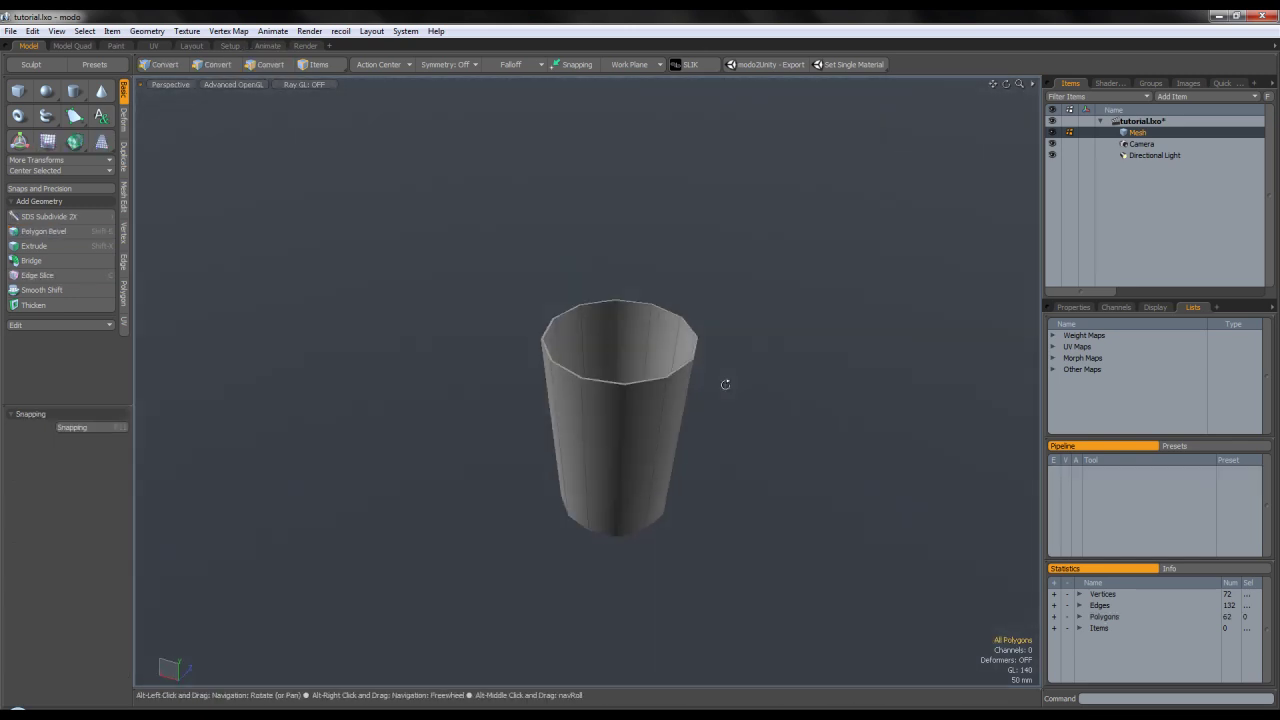
Loop-slice the cup's wall polygons close to the top rim at a position of 1.5 %.
scroll(652, 380, up, 5)
alt+drag(646, 395, 634, 336)
alt+drag(634, 336, 614, 312)
key(alt+c)
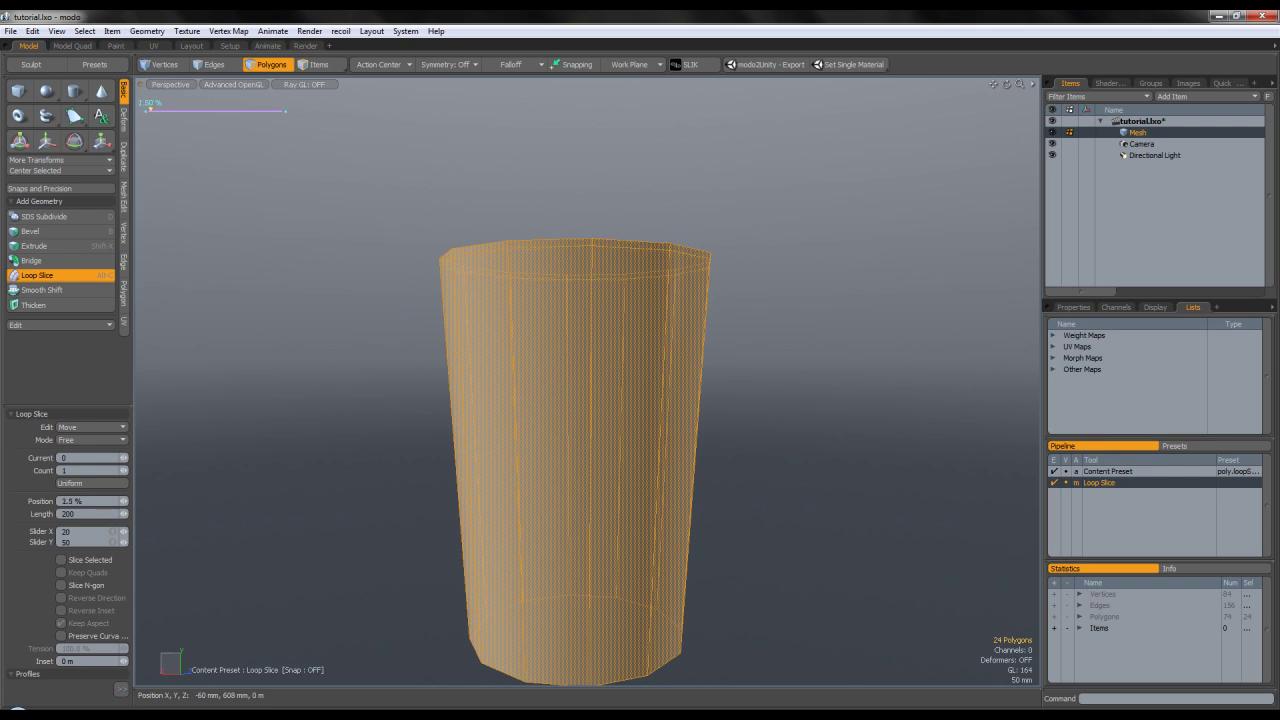
key(space)
Select the narrow polygon loop around the outer rim and bevel it outward with a 6 mm shift to form a lip.
click(611, 235)
scroll(611, 235, up, 3)
drag(592, 257, 521, 257)
key(l)
alt+drag(597, 220, 606, 256)
key(b)
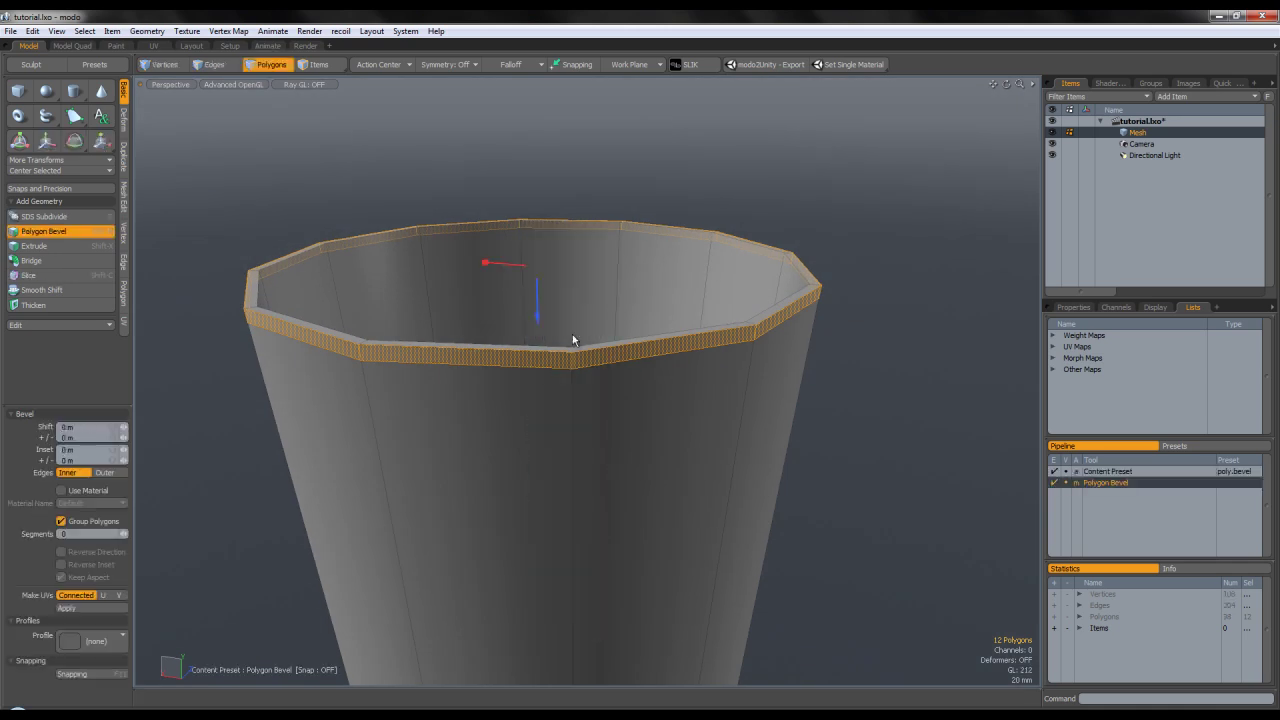
drag(537, 296, 537, 288)
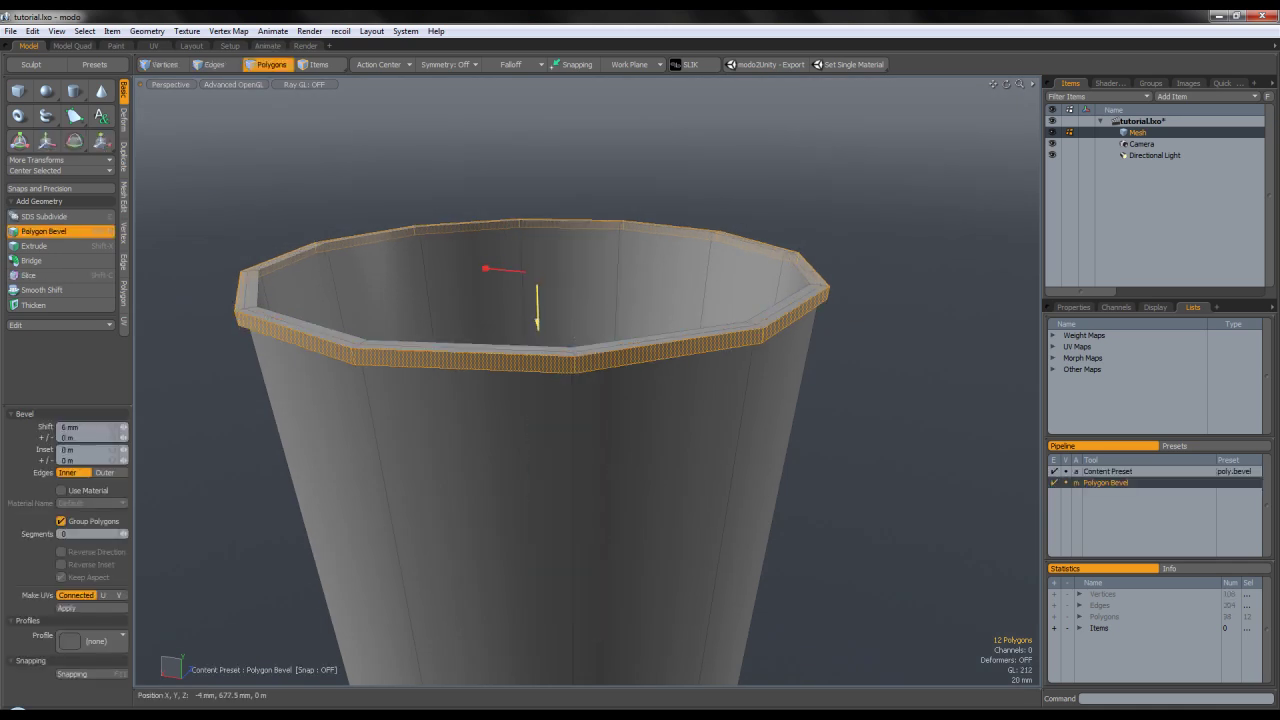
key(space)
click(826, 372)
alt+drag(826, 372, 703, 374)
scroll(823, 354, down, 4)
scroll(742, 281, down, 2)
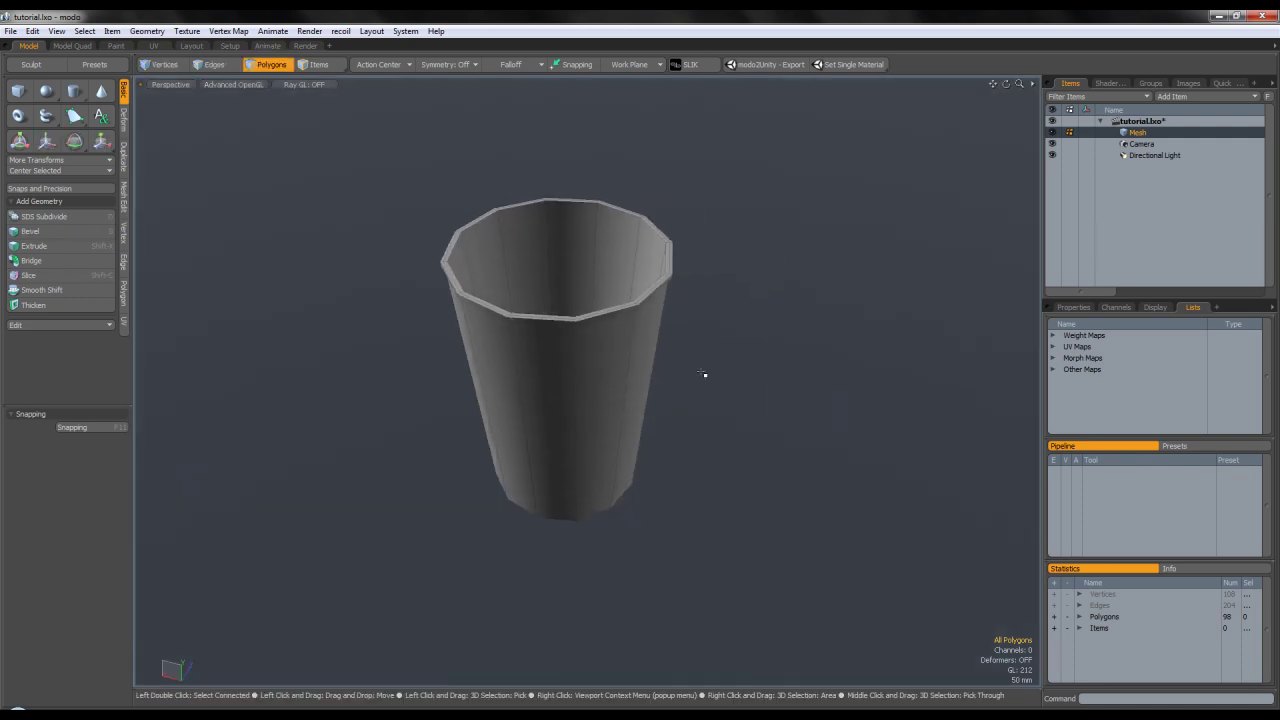
Show the mesh item's properties, turn on subdivision smoothing for the cup, and check its base and rim.
click(1072, 307)
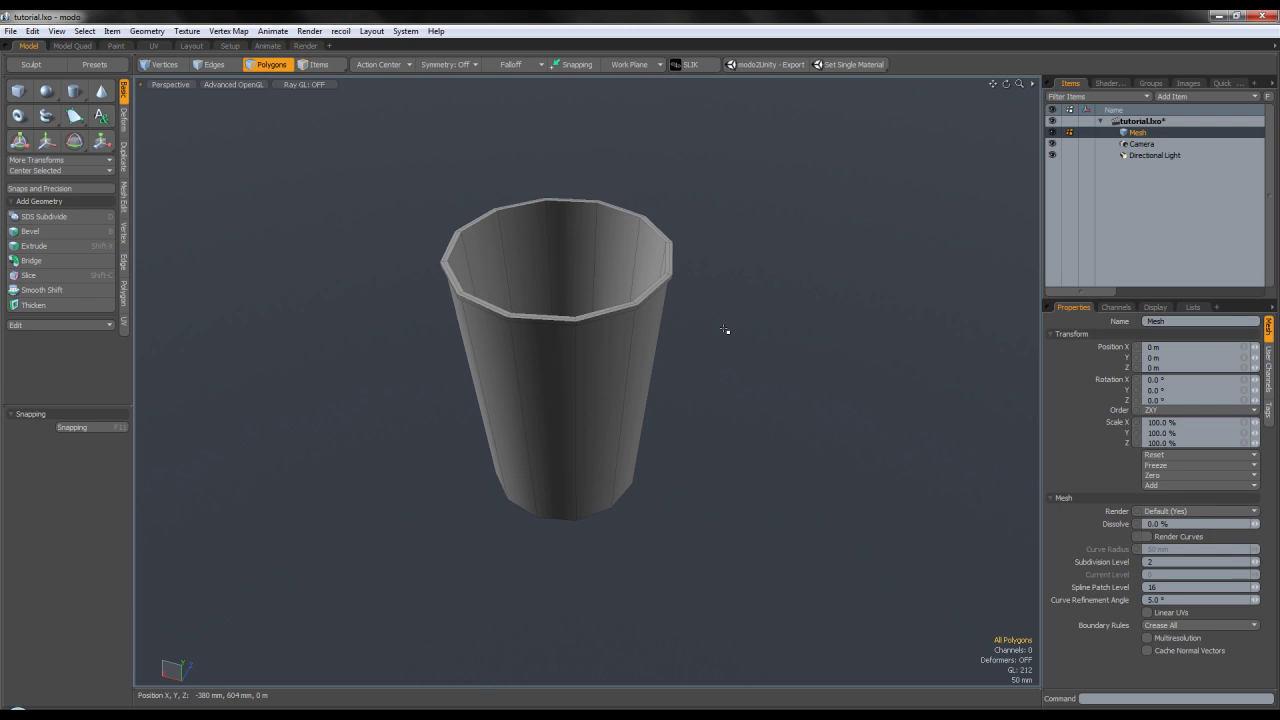
key(Tab)
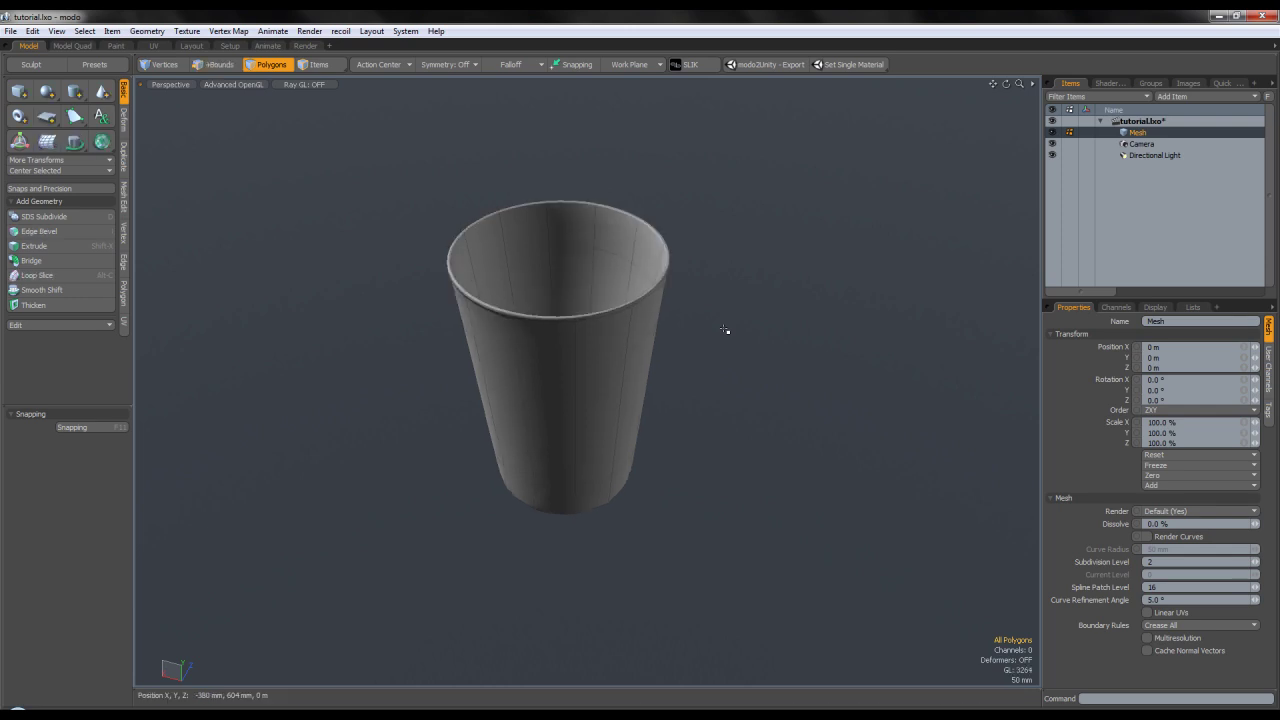
alt+drag(677, 343, 668, 131)
alt+drag(664, 320, 661, 238)
scroll(591, 384, up, 3)
scroll(590, 385, down, 3)
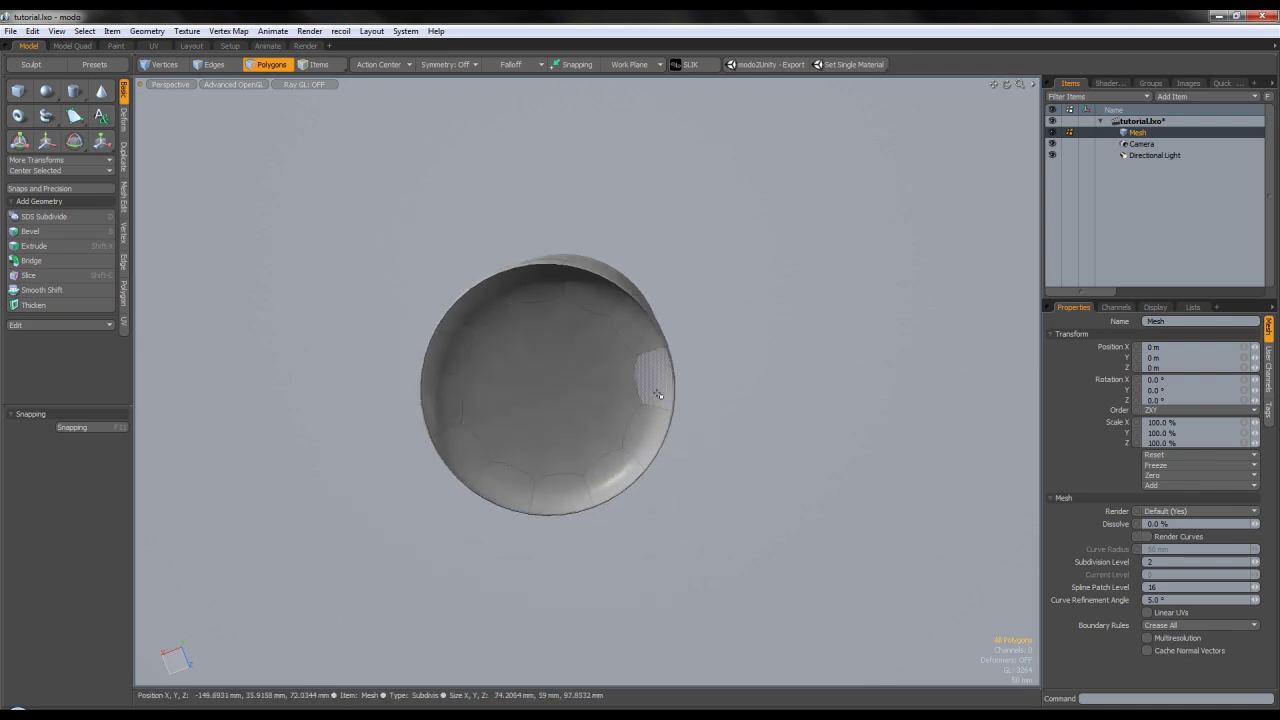
alt+drag(660, 240, 671, 466)
alt+shift+drag(667, 300, 691, 383)
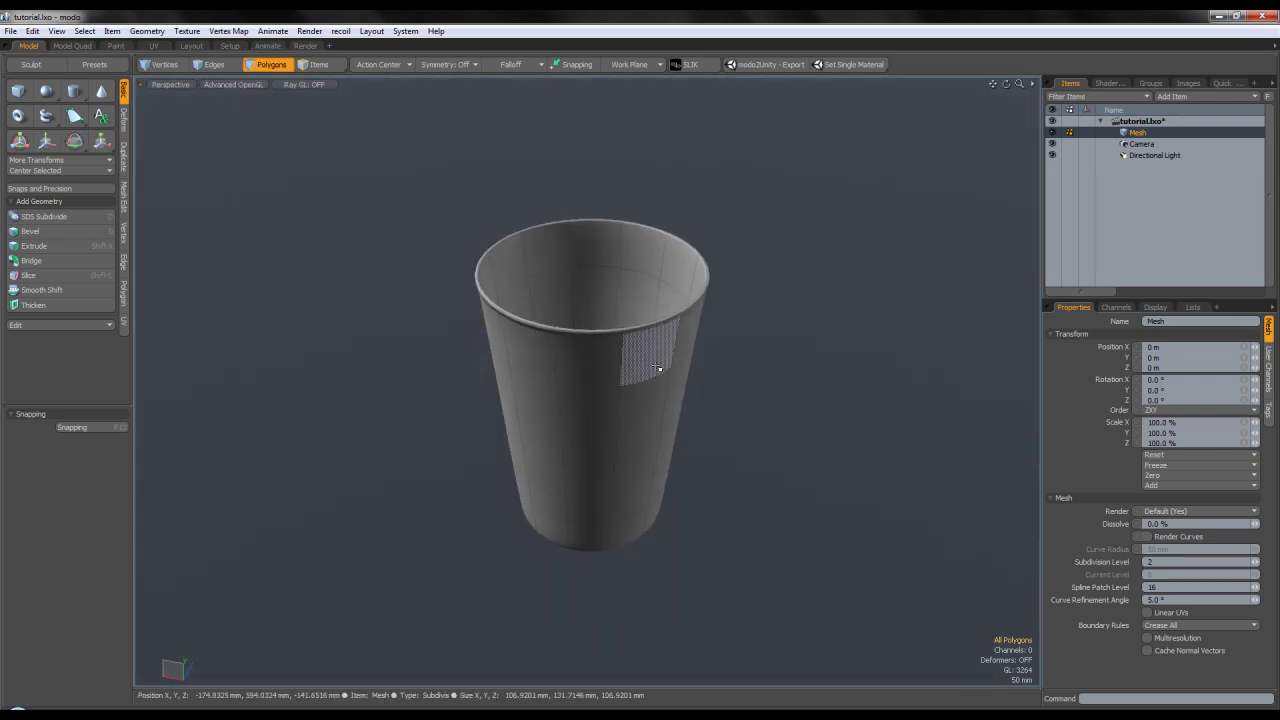
Compare the cup with and without subdivision smoothing and examine the smoothed underside.
double_click(658, 368)
key(Tab)
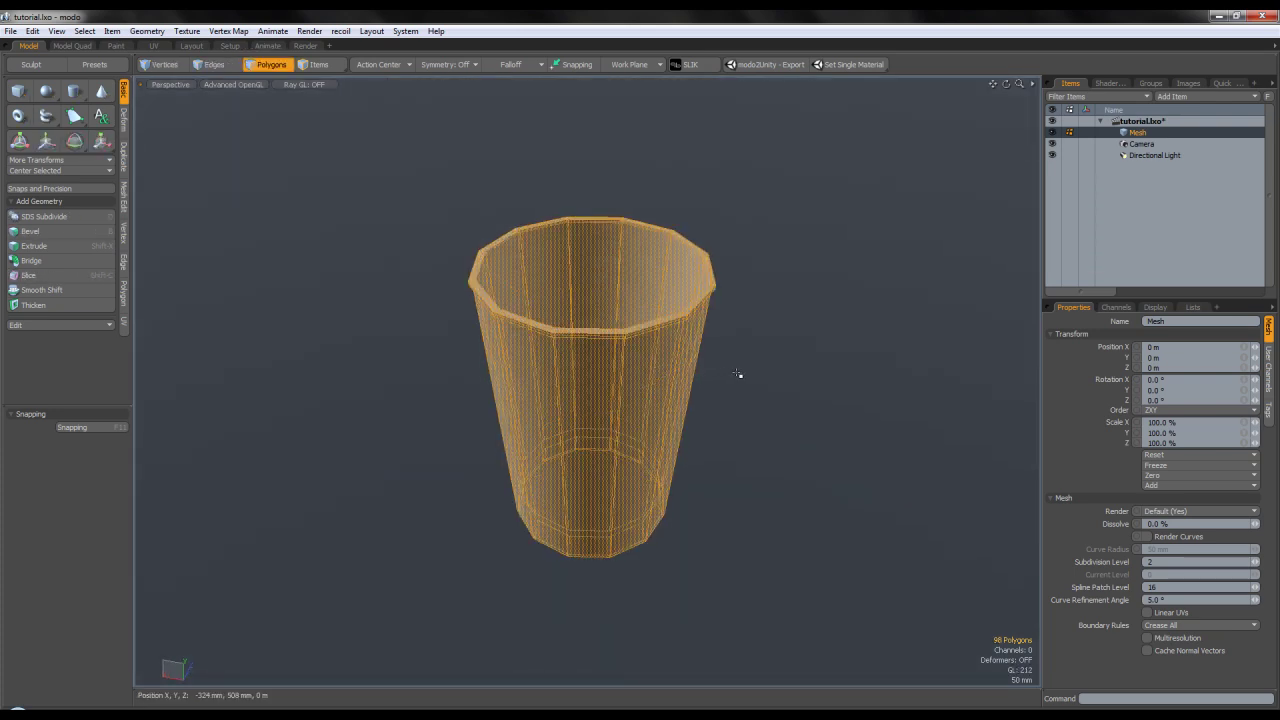
key(Tab)
click(747, 368)
alt+drag(740, 364, 715, 297)
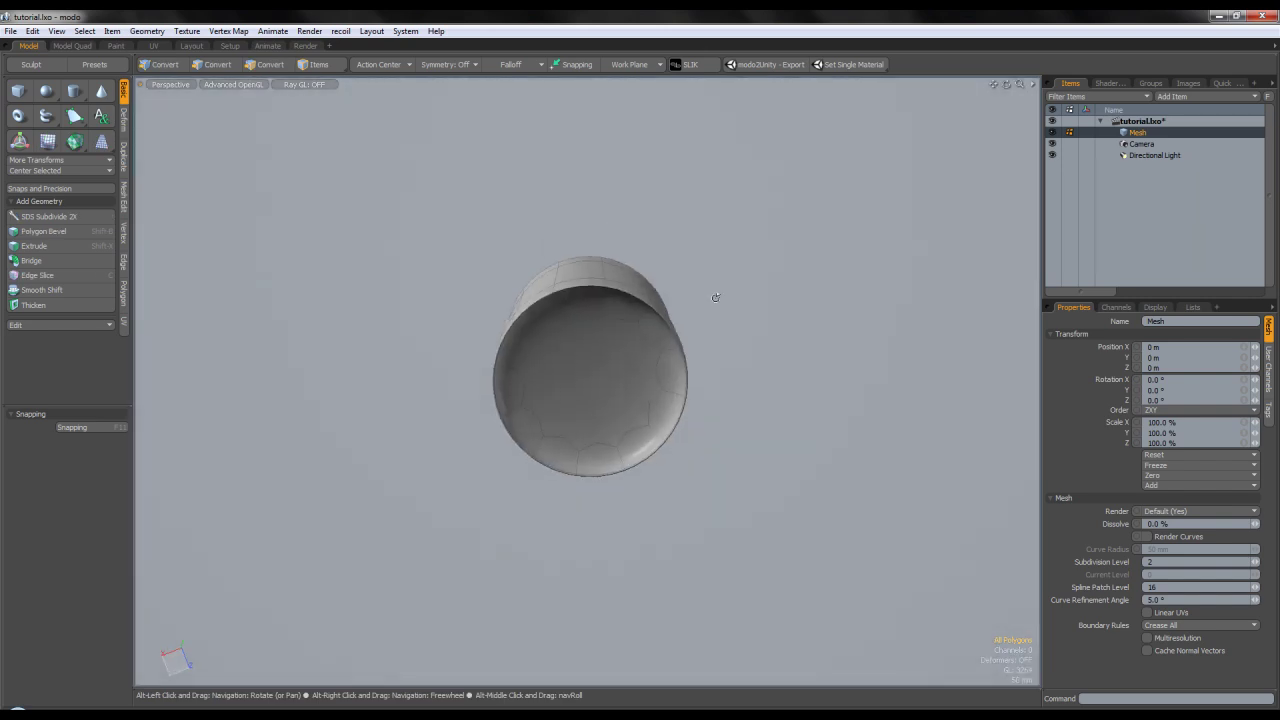
scroll(632, 350, up, 2)
alt+drag(815, 404, 819, 372)
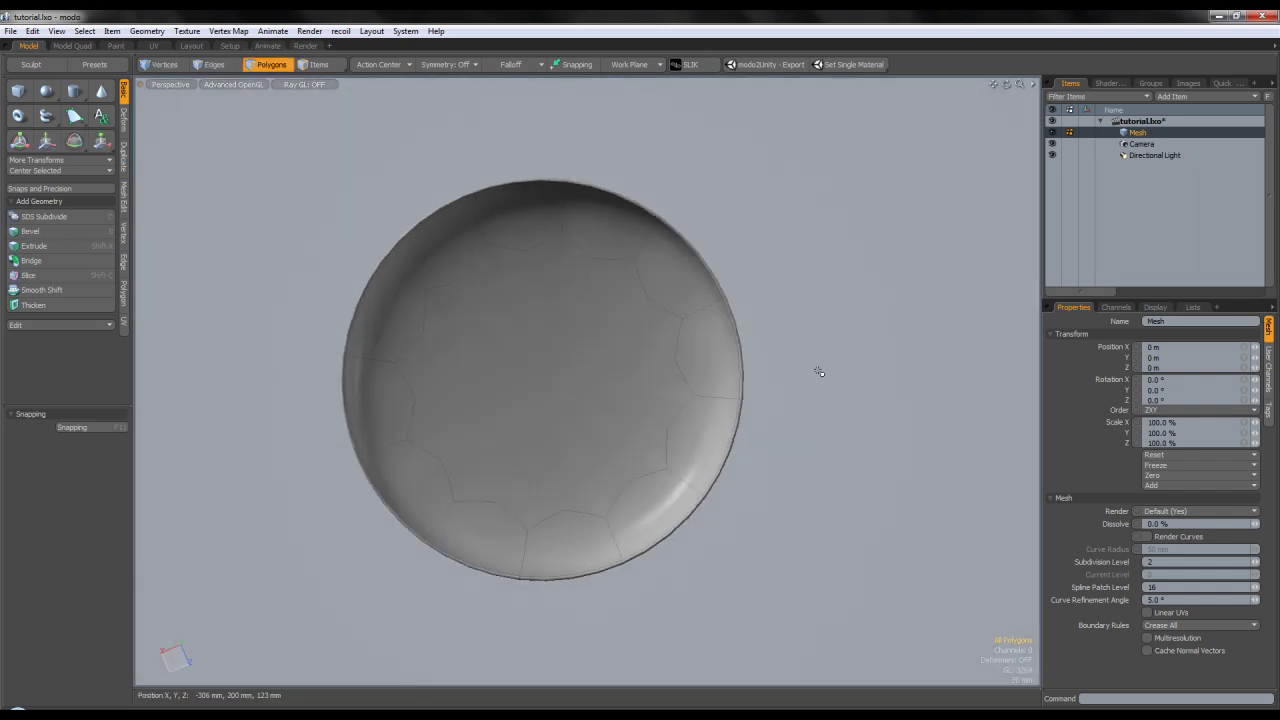
alt+drag(814, 323, 714, 481)
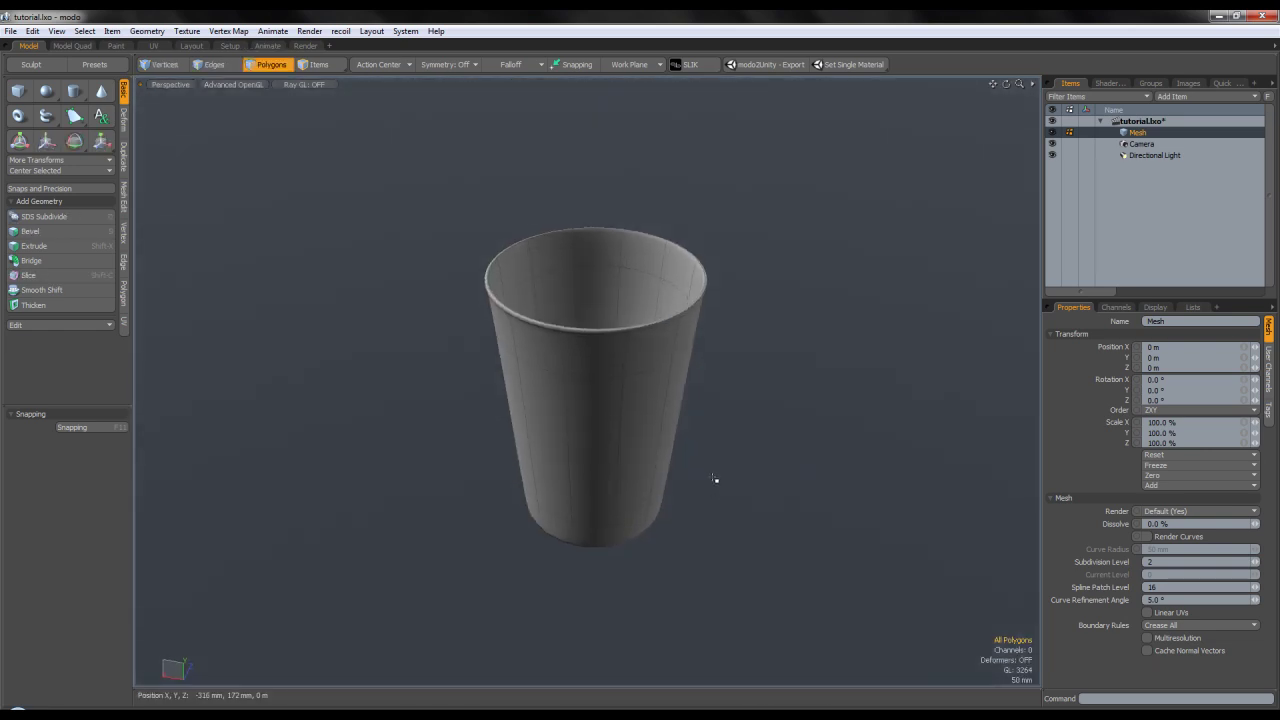
Toggle subdivision smoothing and leave the cup as unsmoothed polygons.
key(Tab)
key(Tab)
key(Tab)
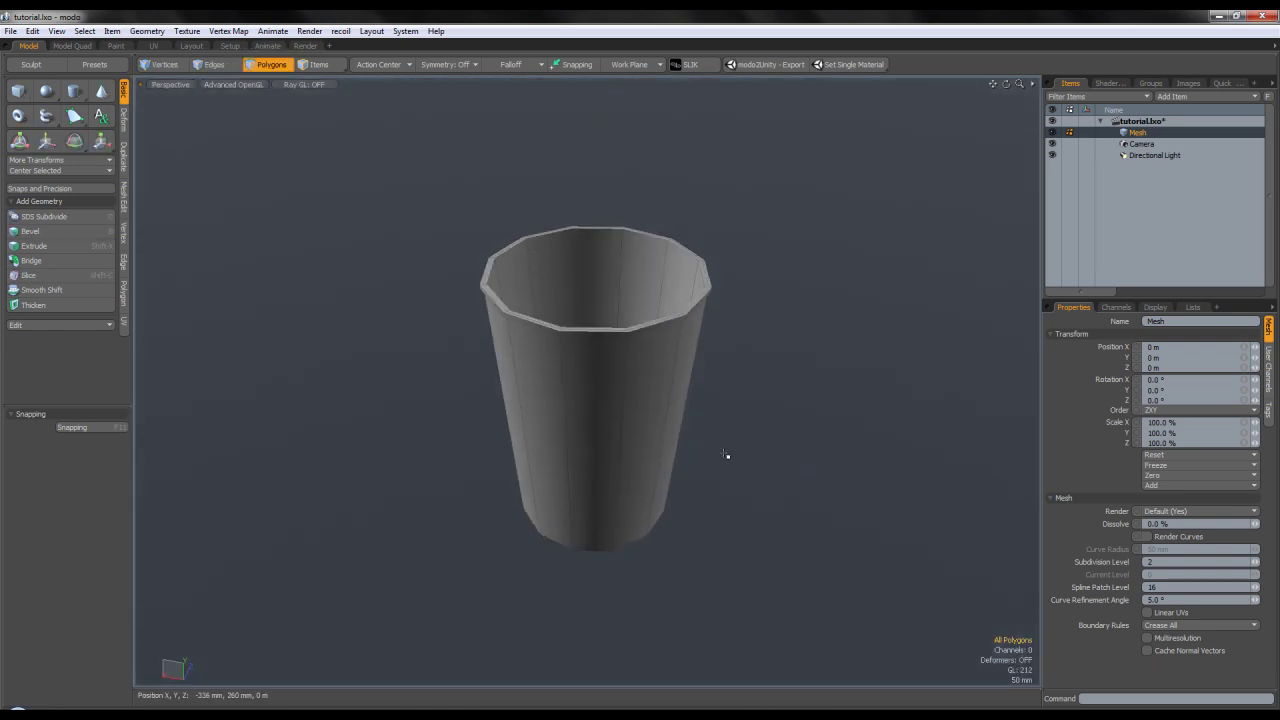
alt+drag(724, 452, 717, 377)
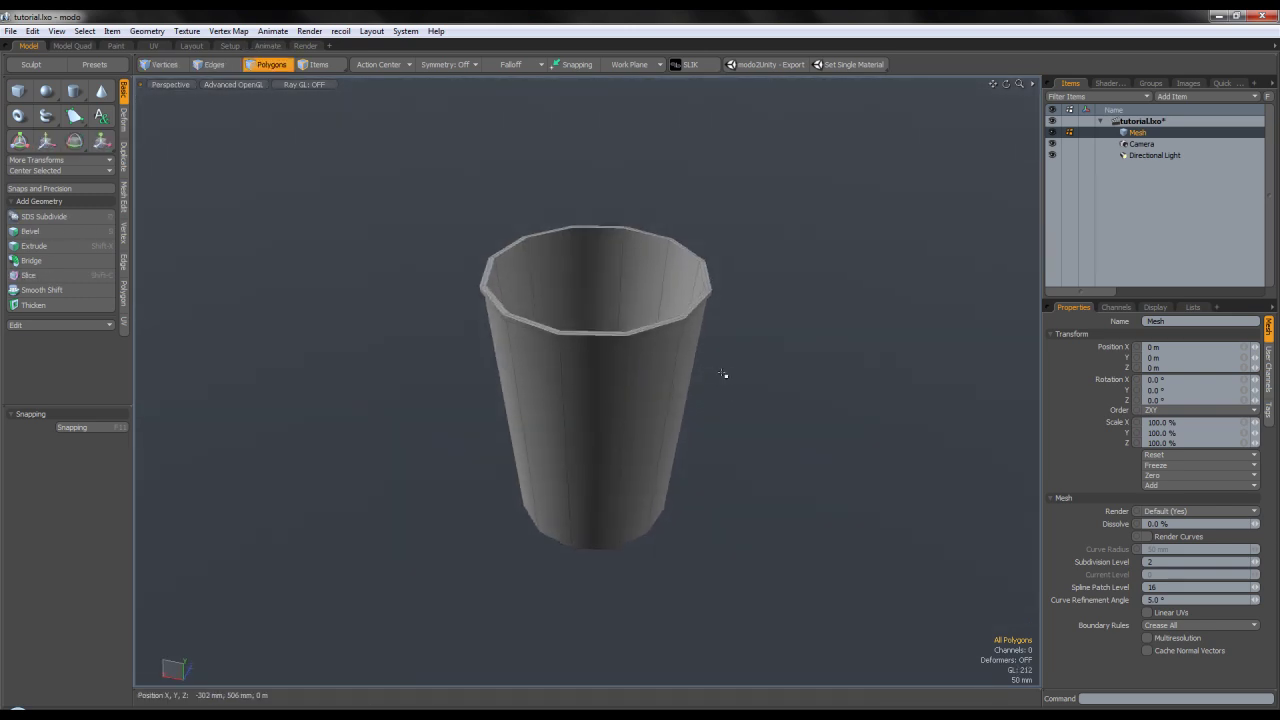
Open the Input Editor to view the keyboard shortcut assignments, and close it.
click(405, 31)
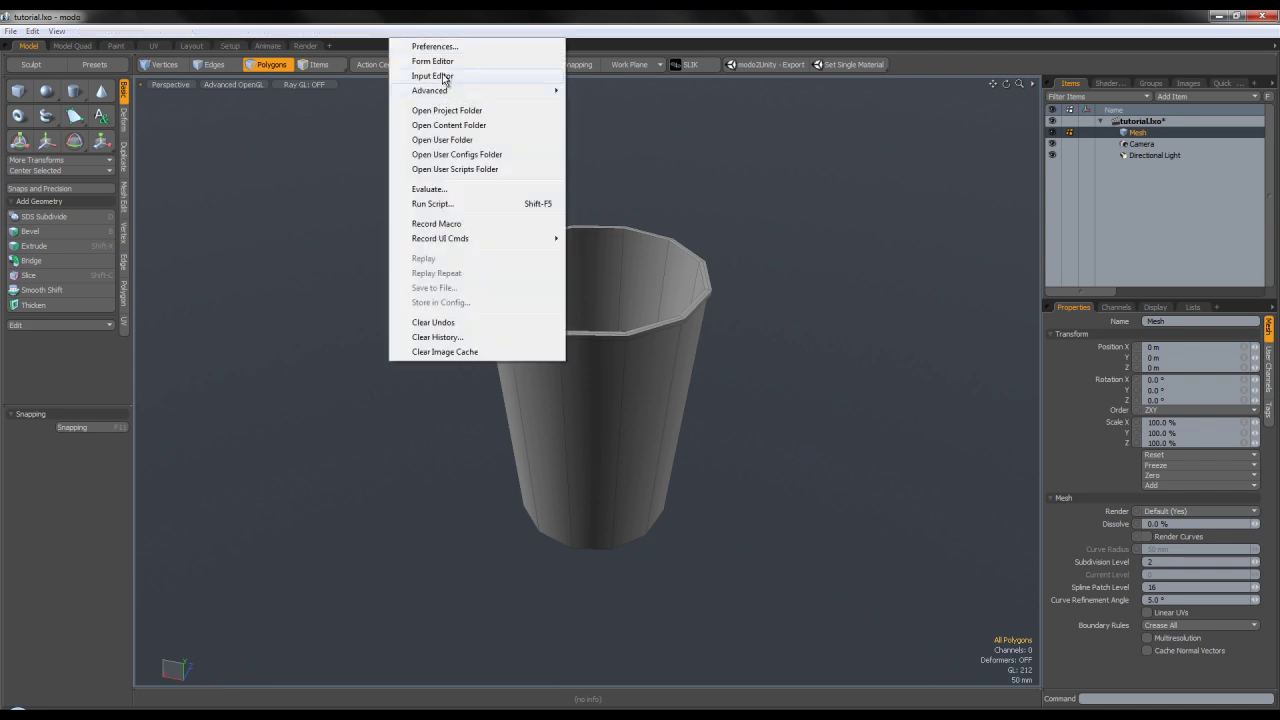
click(445, 77)
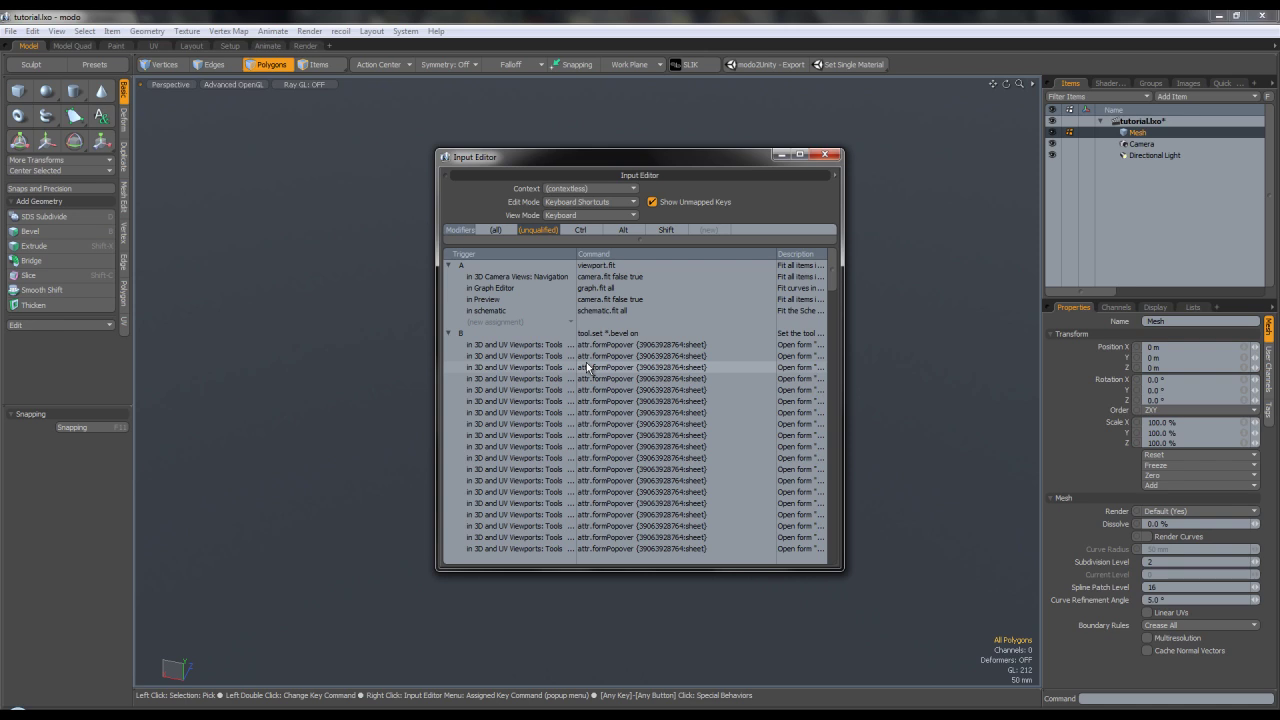
click(832, 159)
Inset the cup's recessed bottom face with a polygon bevel to create a smaller inner polygon.
alt+drag(717, 347, 667, 277)
scroll(700, 356, up, 2)
scroll(692, 368, down, 2)
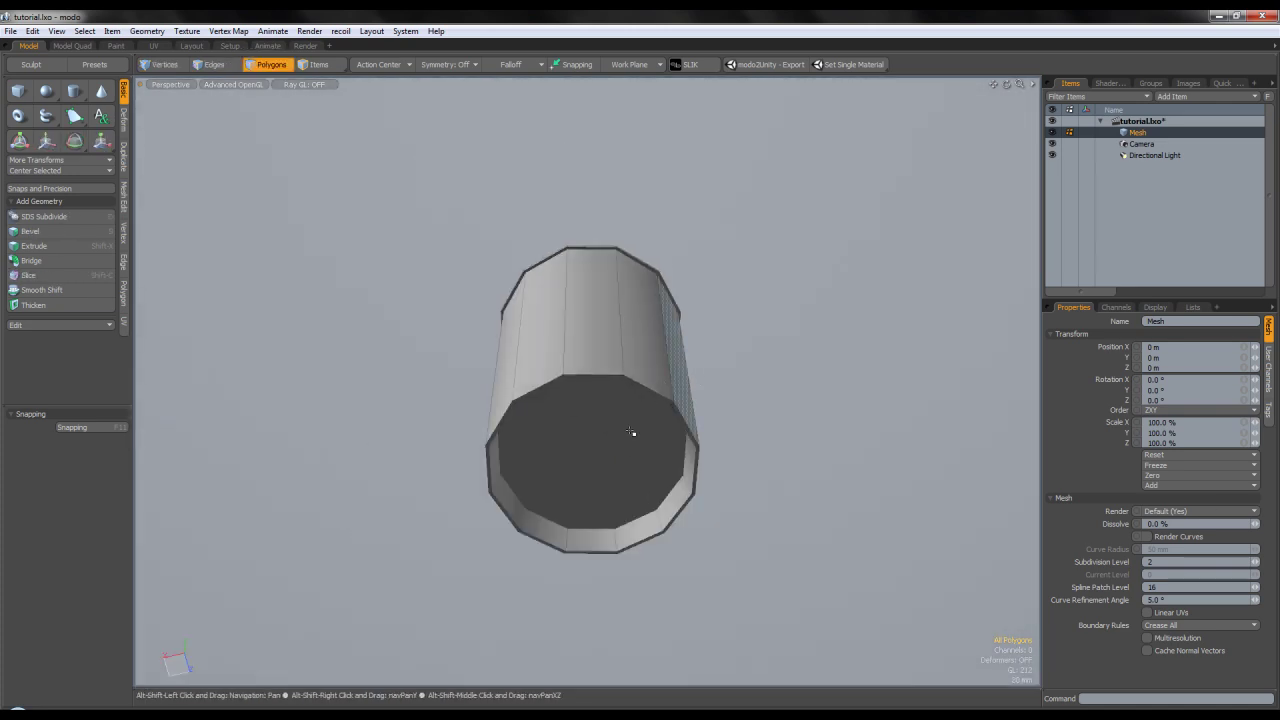
click(622, 462)
key(b)
drag(537, 465, 514, 469)
key(q)
Collapse the inner bottom polygon into a single center vertex with Join Averaged.
click(124, 237)
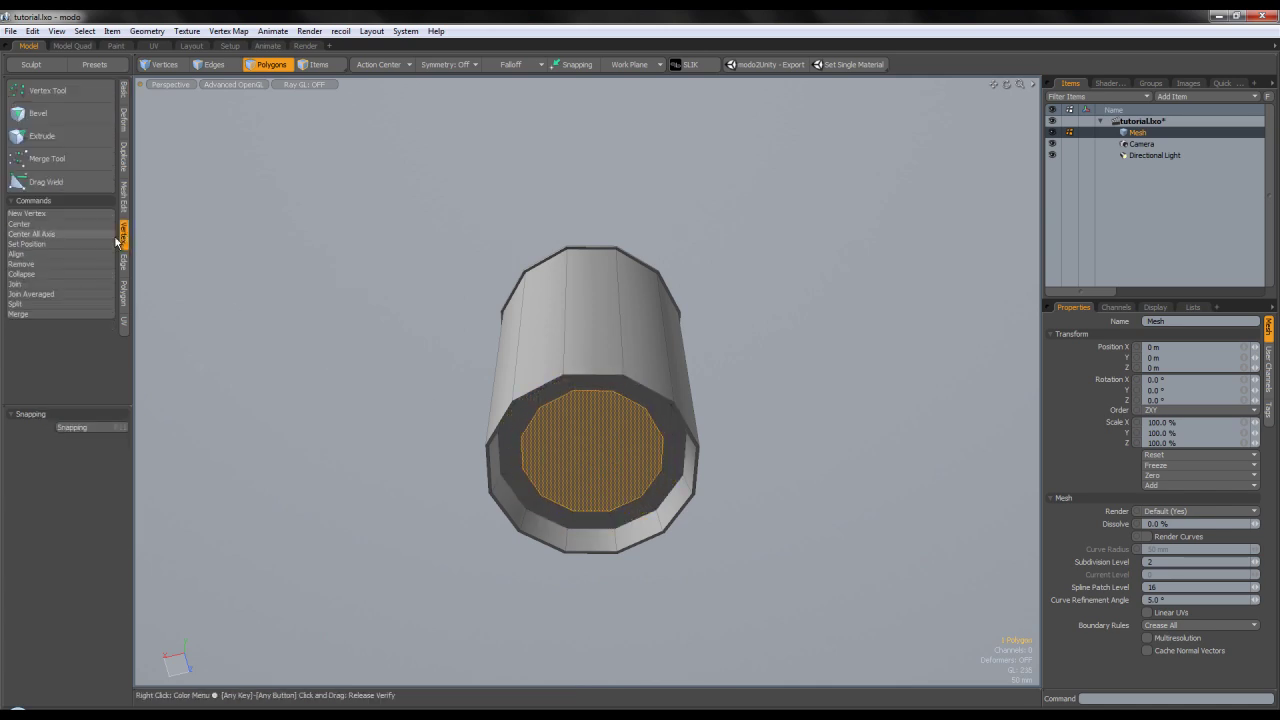
click(68, 293)
alt+drag(529, 384, 530, 329)
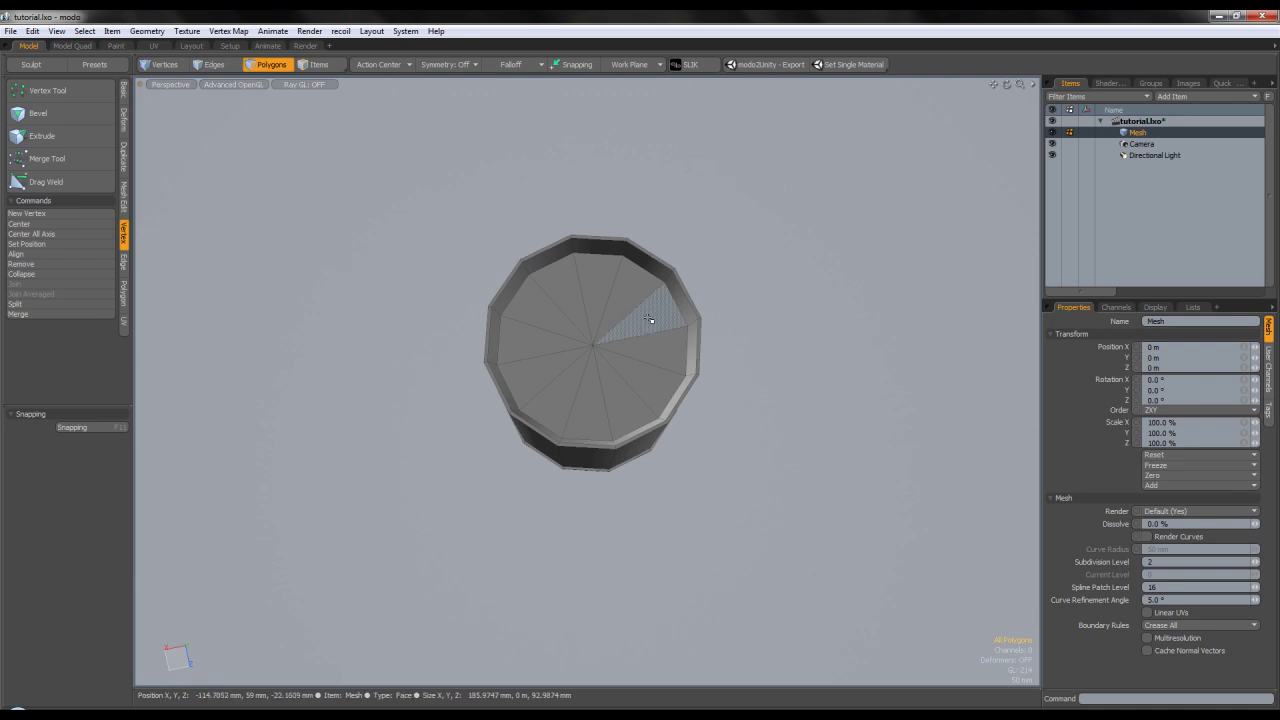
alt+drag(652, 299, 651, 579)
Turn subdivision smoothing back on and switch to edge selection with the horizontal edge loop below the rim selected.
key(Tab)
click(216, 65)
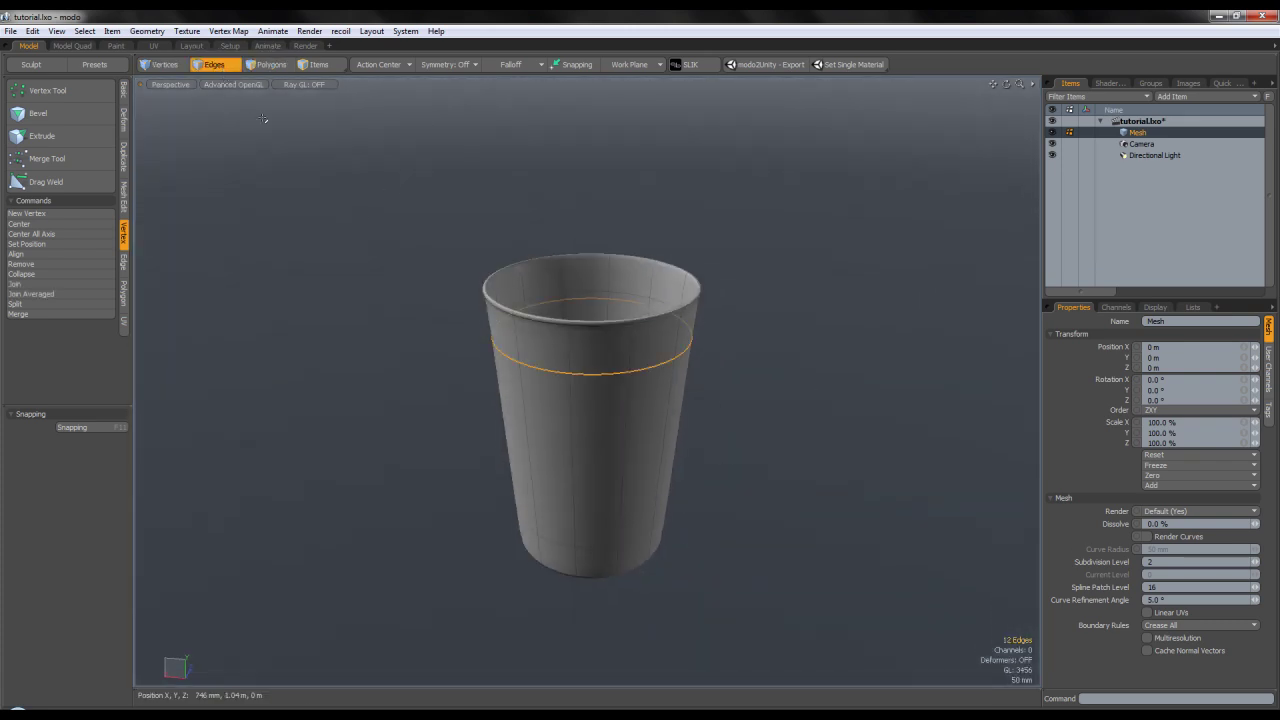
alt+drag(594, 415, 596, 356)
click(604, 347)
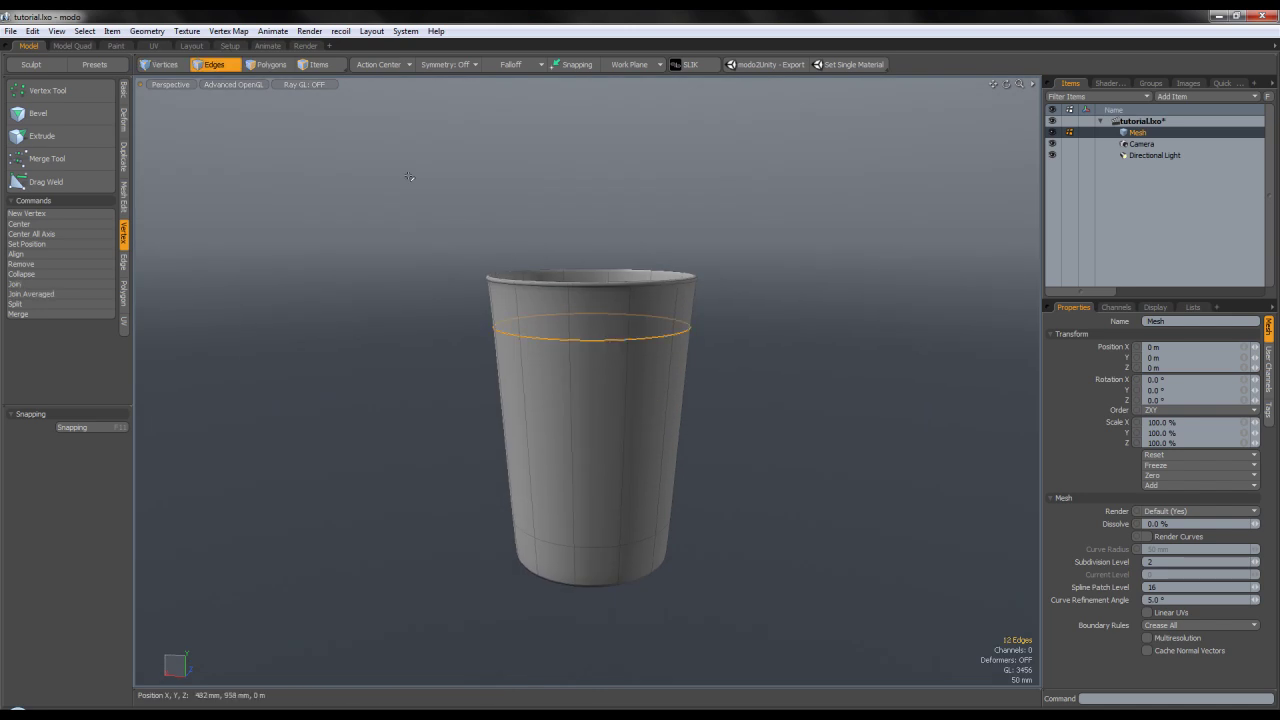
Open the Input Editor and the Form Editor to prepare for looking up a tool's command.
click(228, 31)
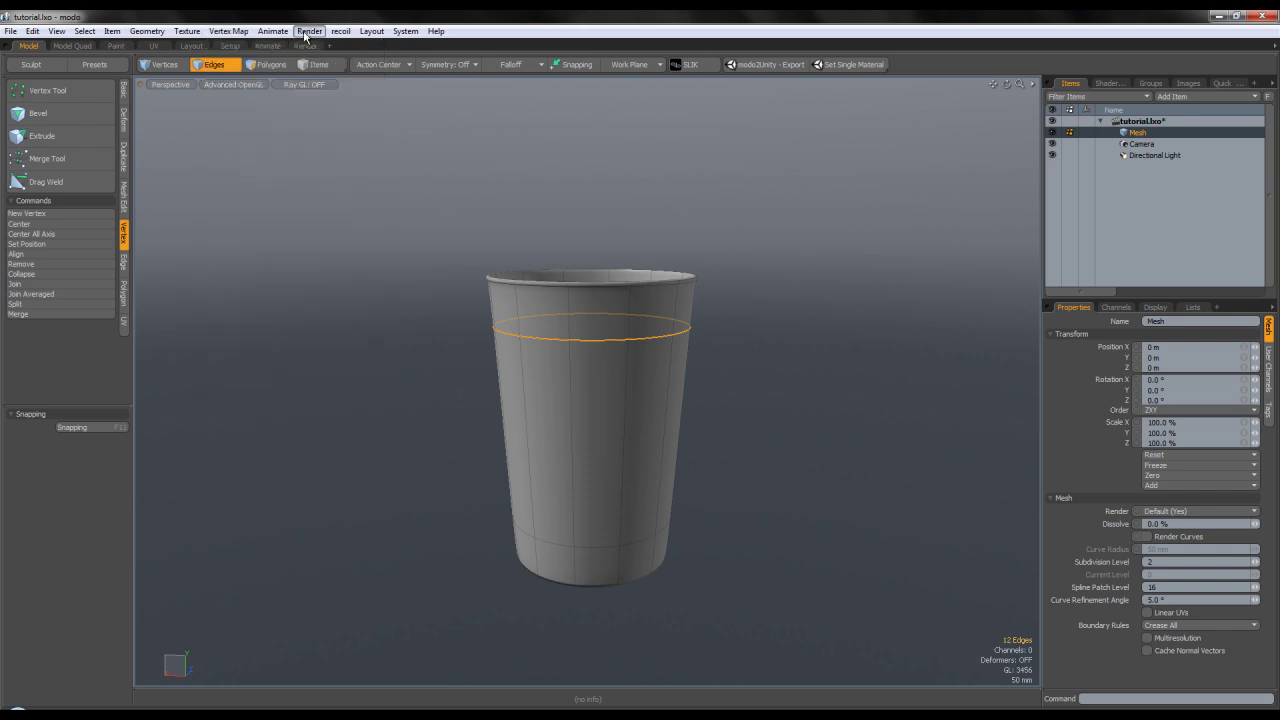
mouse_move(411, 37)
click(433, 76)
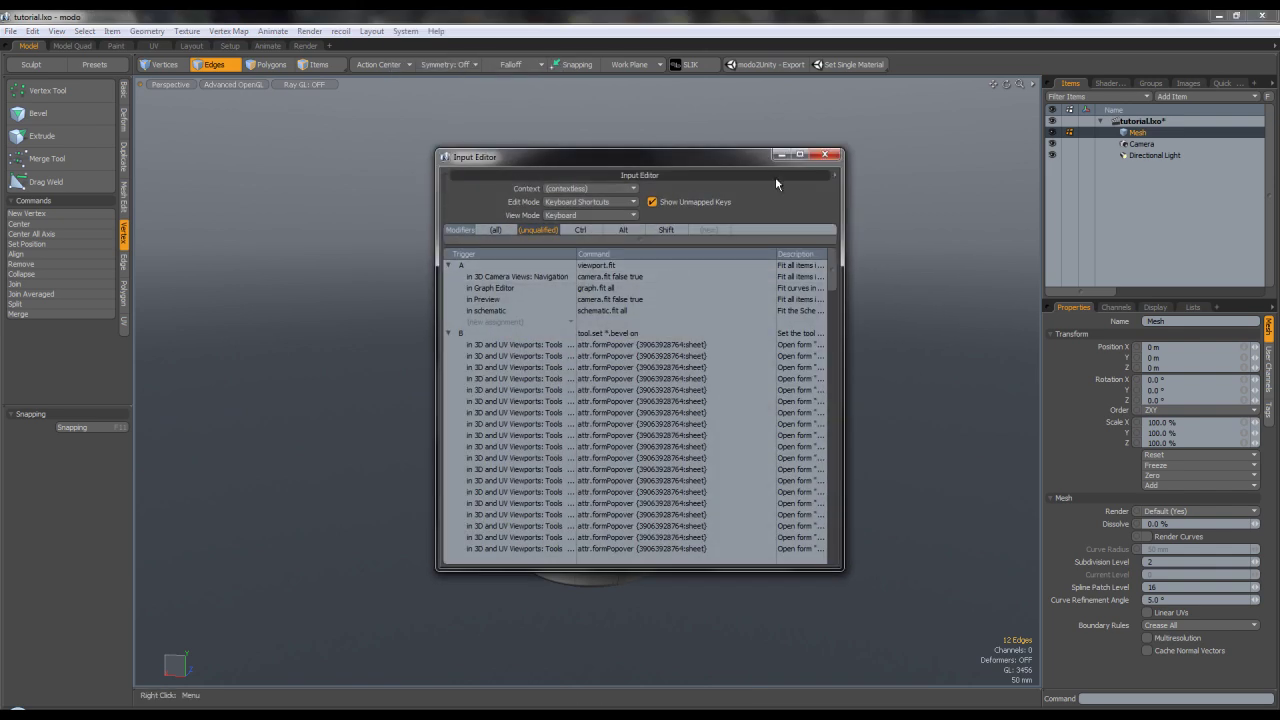
click(378, 34)
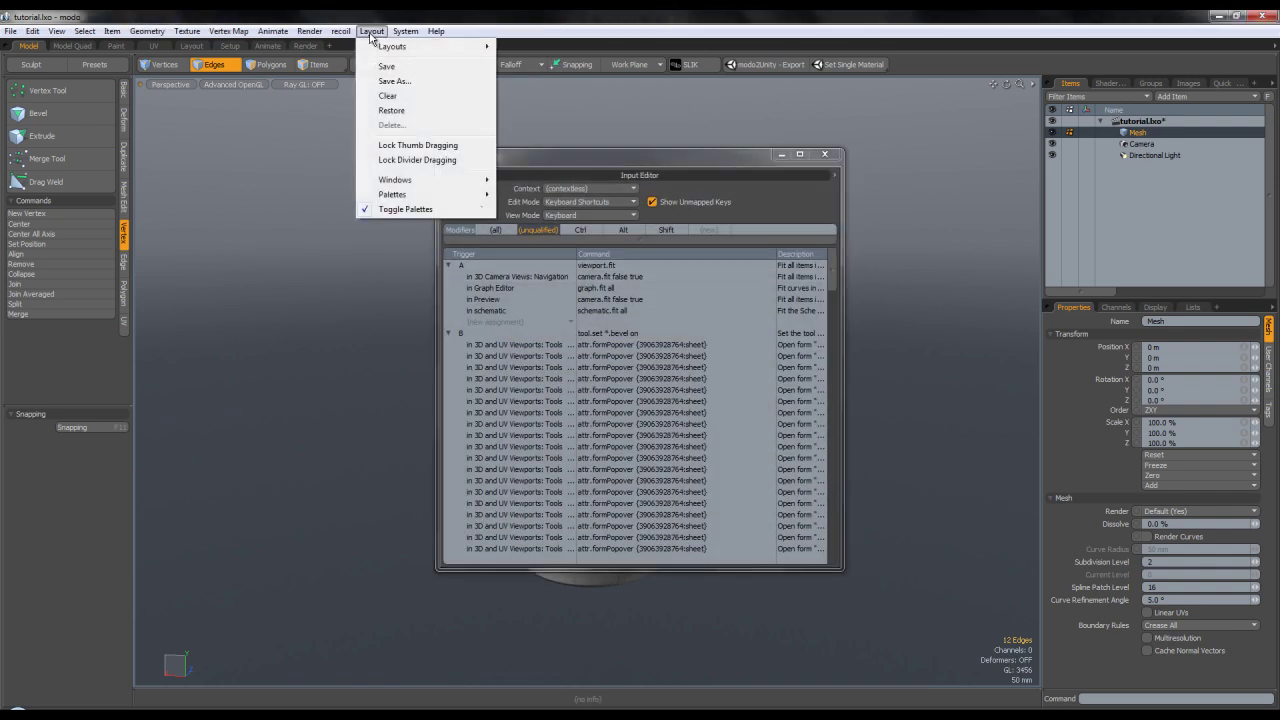
mouse_move(405, 34)
click(421, 62)
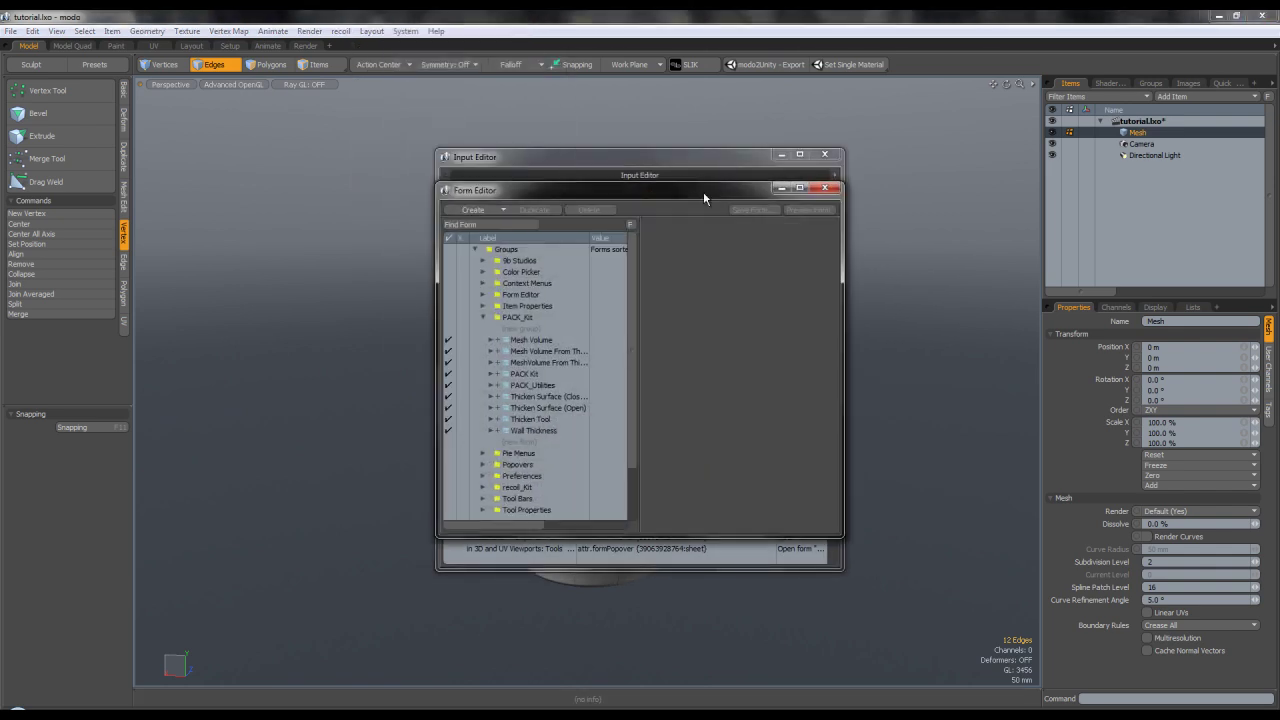
Look up Edge Weight Tool in the Form Editor, select its full command string, and close both editors.
click(228, 31)
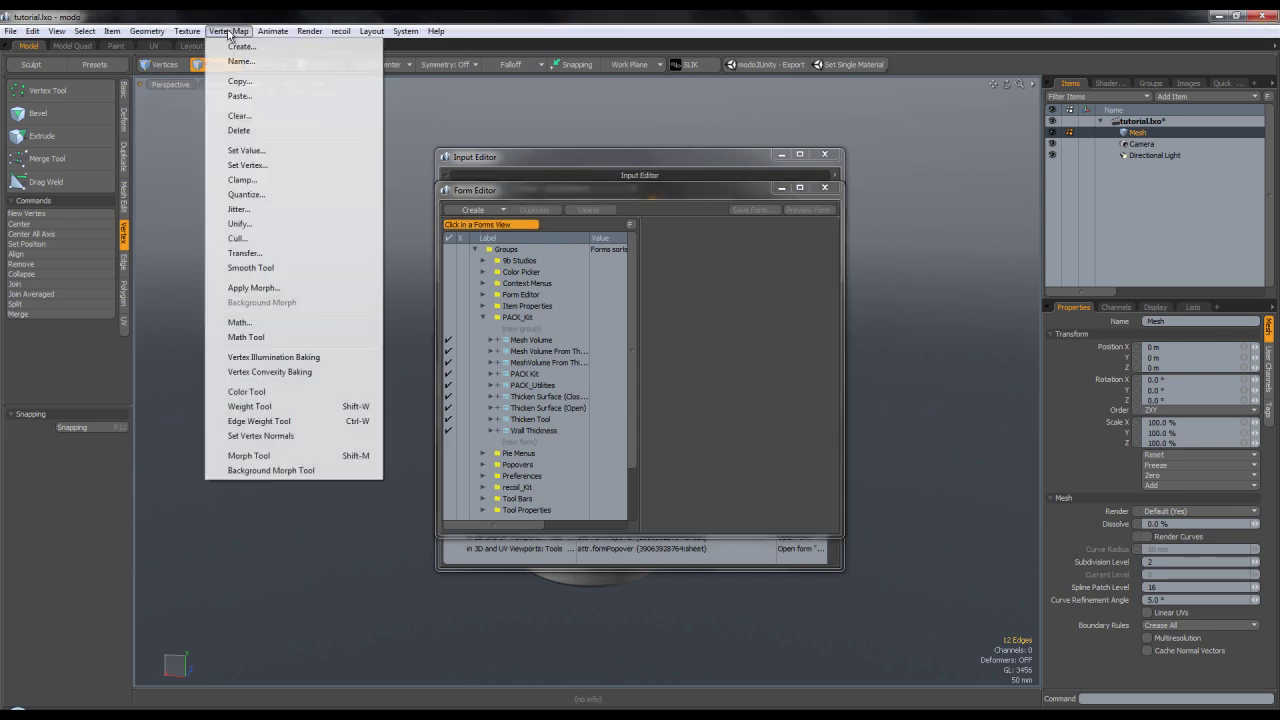
click(281, 423)
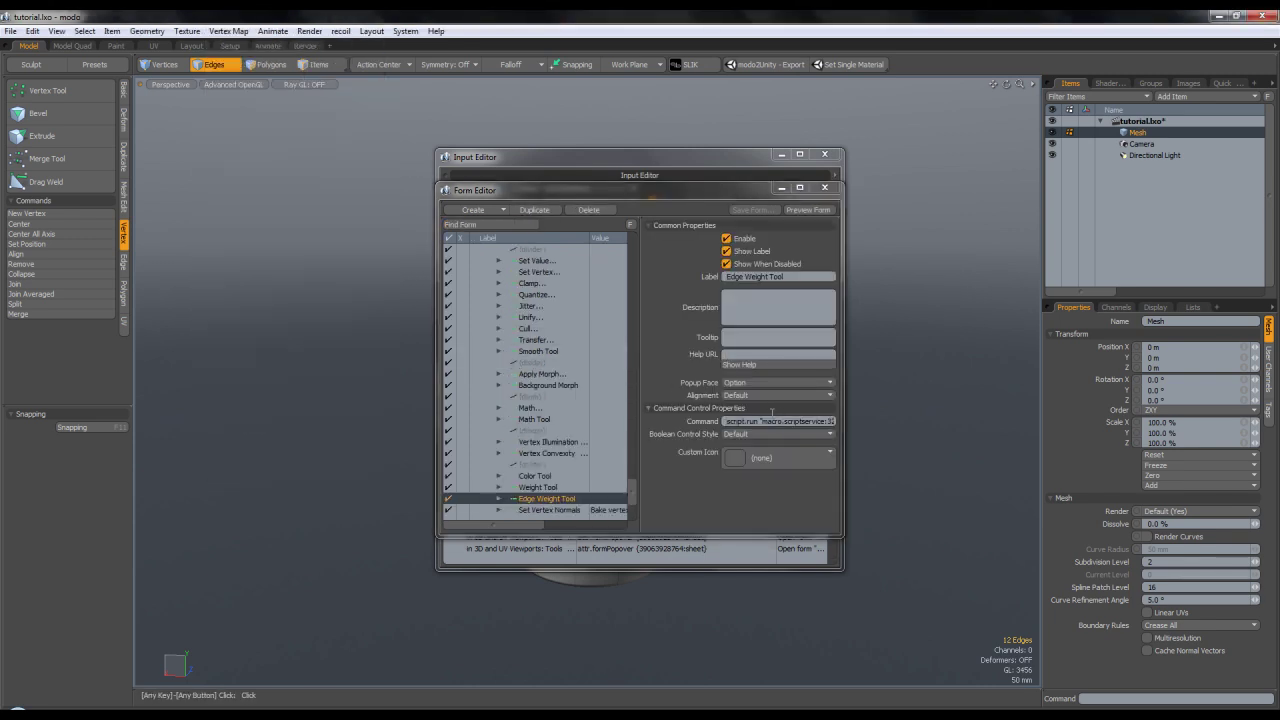
drag(725, 421, 784, 424)
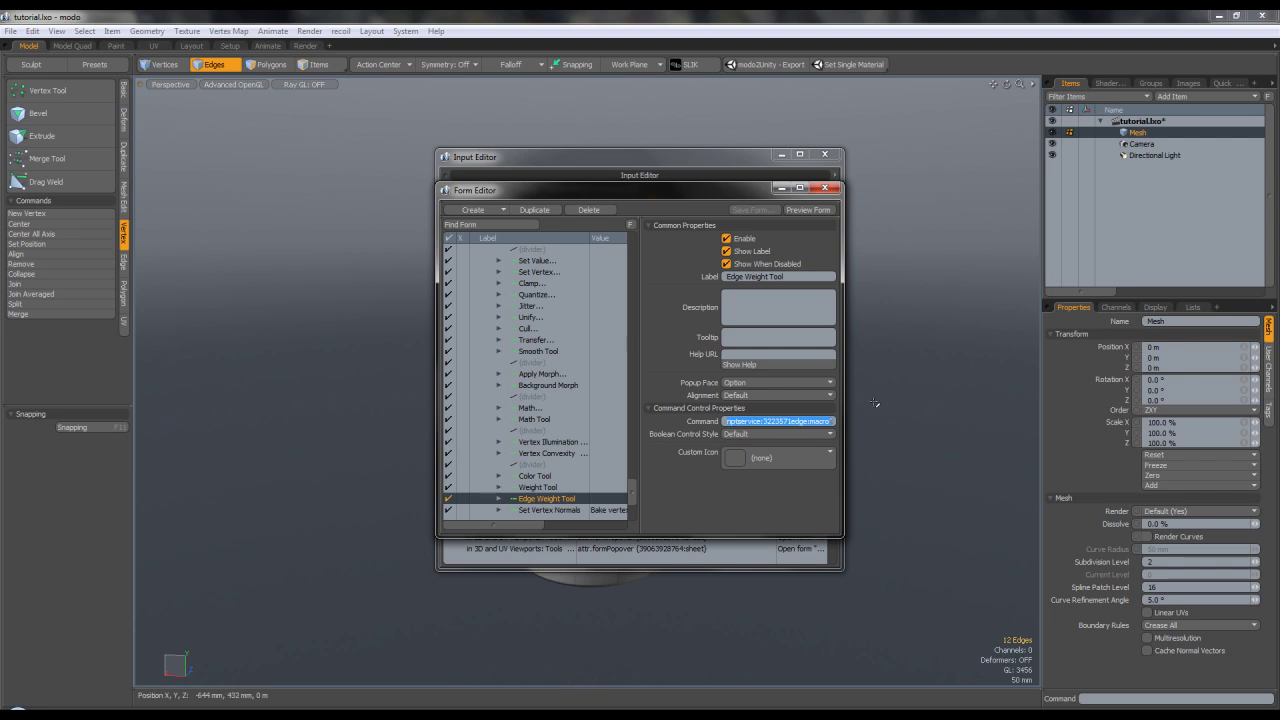
click(826, 189)
scroll(673, 370, down, 3)
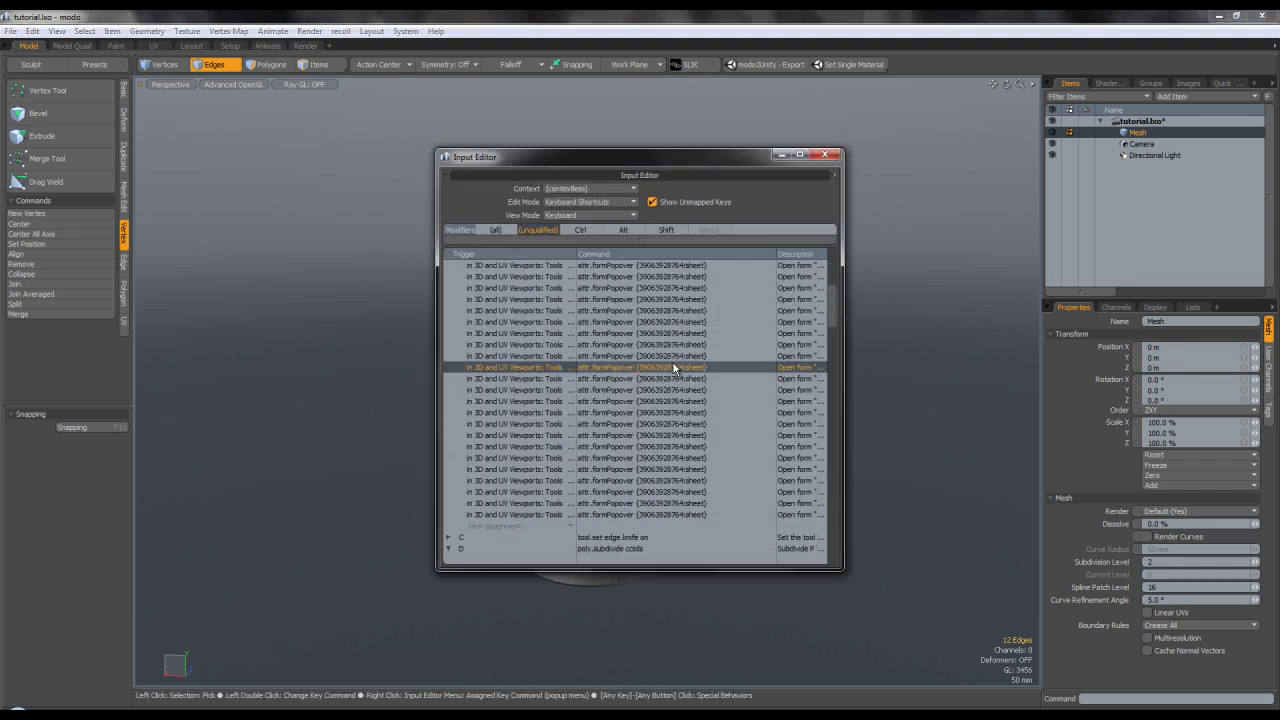
click(824, 154)
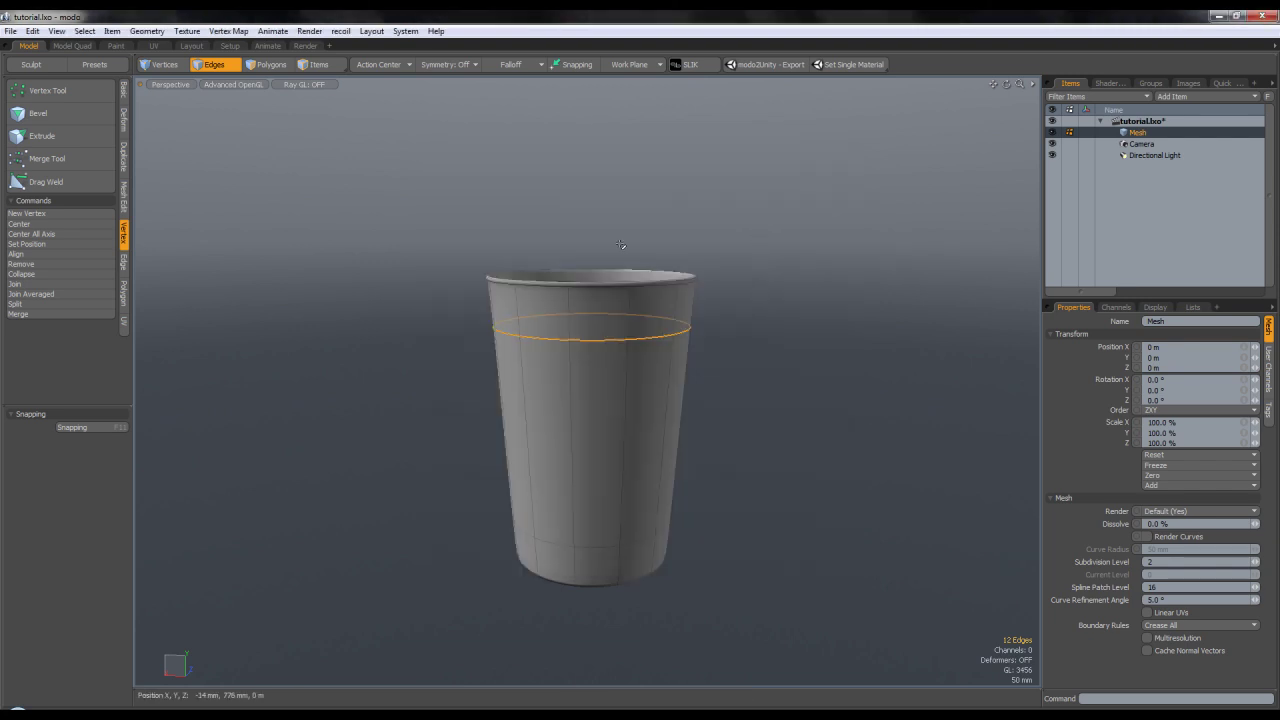
Clear the edge loop selection below the cup's rim.
click(697, 236)
alt+drag(697, 238, 644, 382)
scroll(584, 290, up, 4)
scroll(565, 276, down, 4)
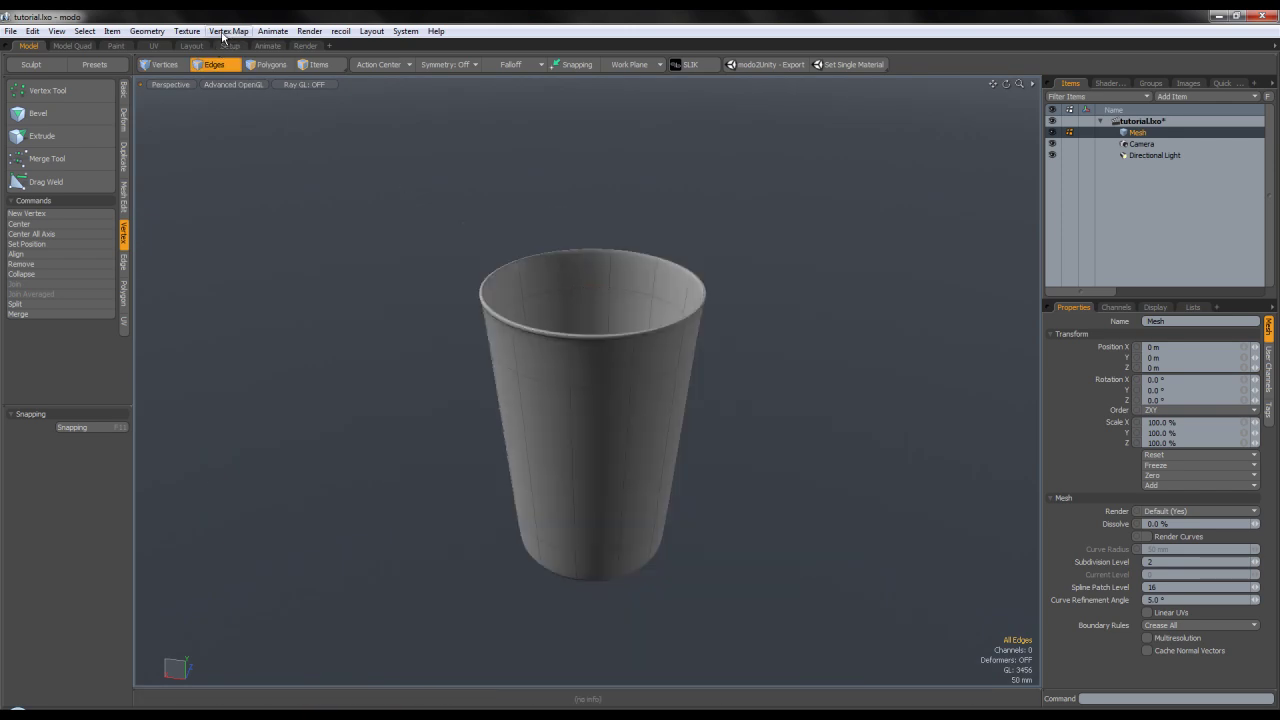
click(227, 31)
click(440, 332)
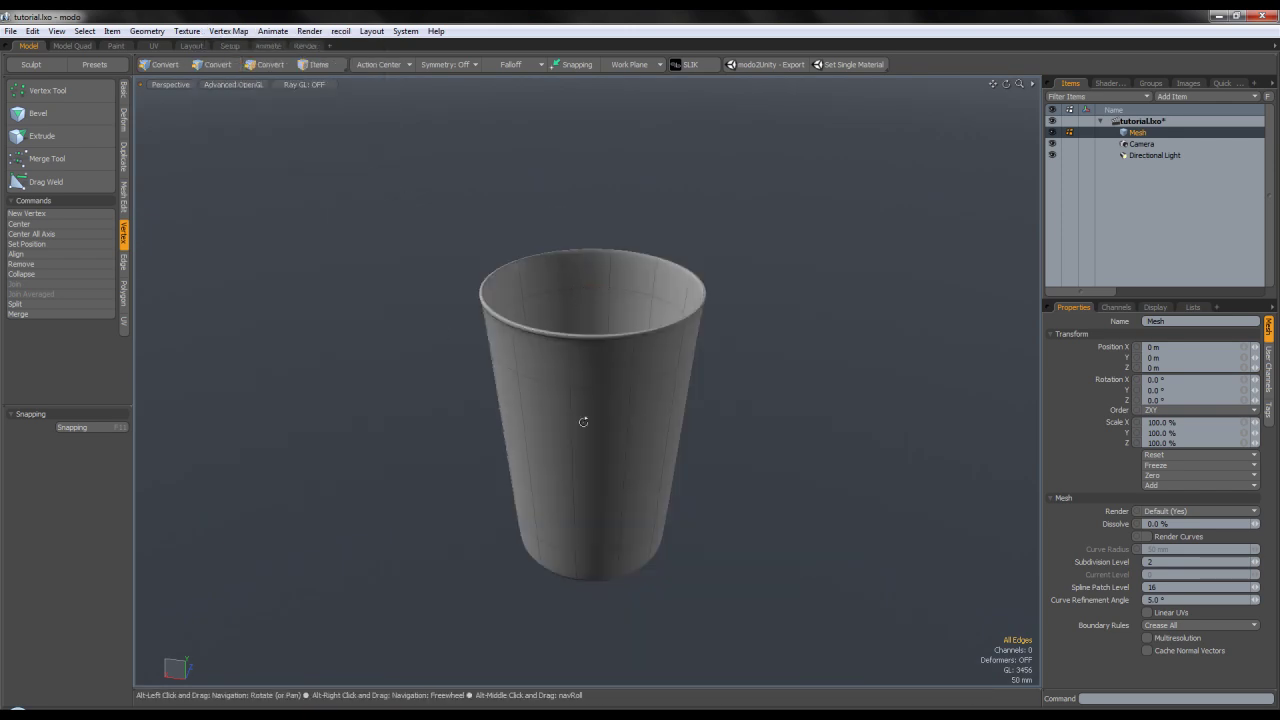
Examine the cup's rim, walls and base with subdivision smoothing toggled off and on.
alt+drag(583, 301, 596, 235)
scroll(602, 320, up, 3)
scroll(604, 380, down, 5)
alt+drag(571, 400, 576, 264)
scroll(604, 415, up, 4)
key(Tab)
alt+drag(700, 331, 696, 550)
scroll(694, 430, down, 5)
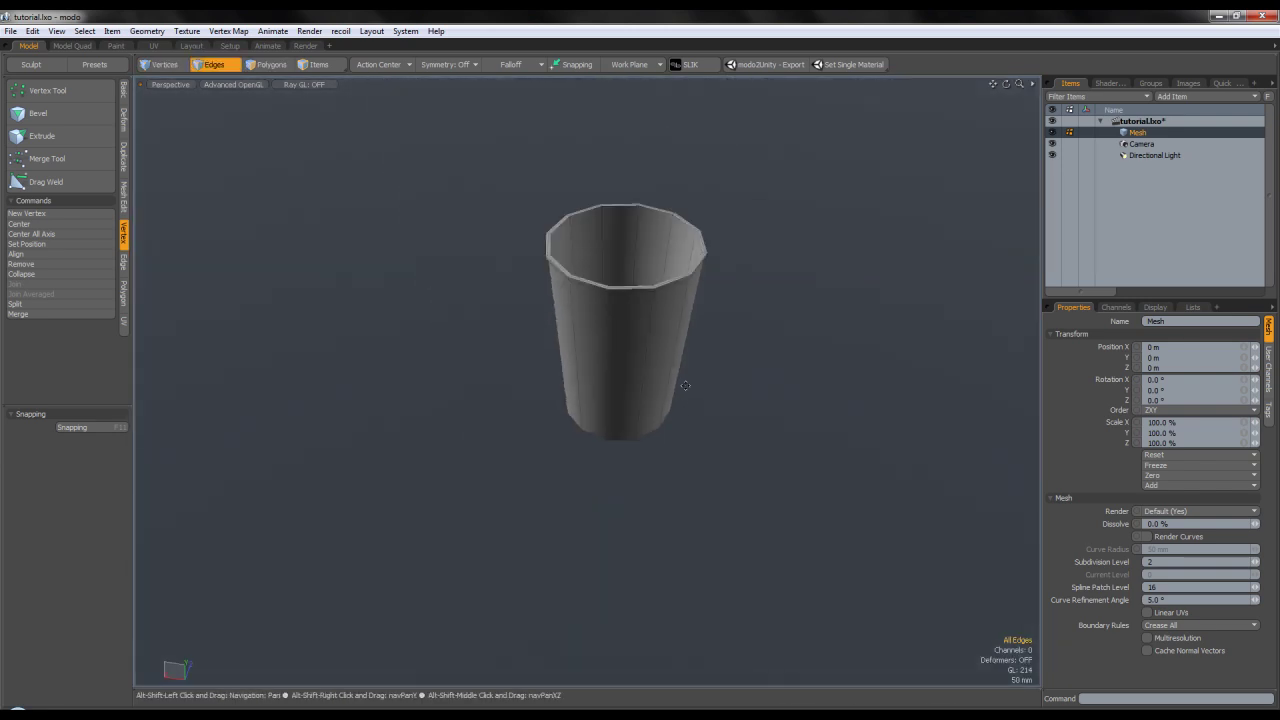
key(Tab)
alt+drag(646, 401, 626, 300)
scroll(626, 300, up, 3)
scroll(628, 304, down, 3)
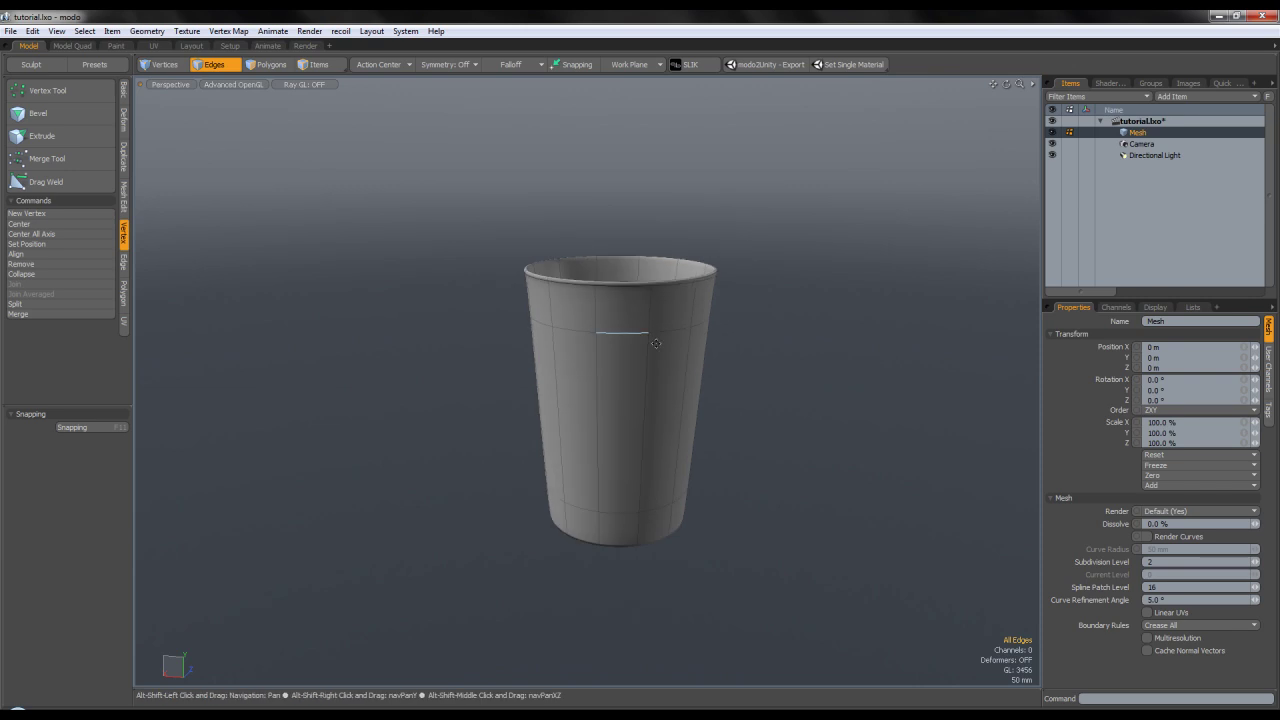
alt+shift+drag(636, 343, 598, 349)
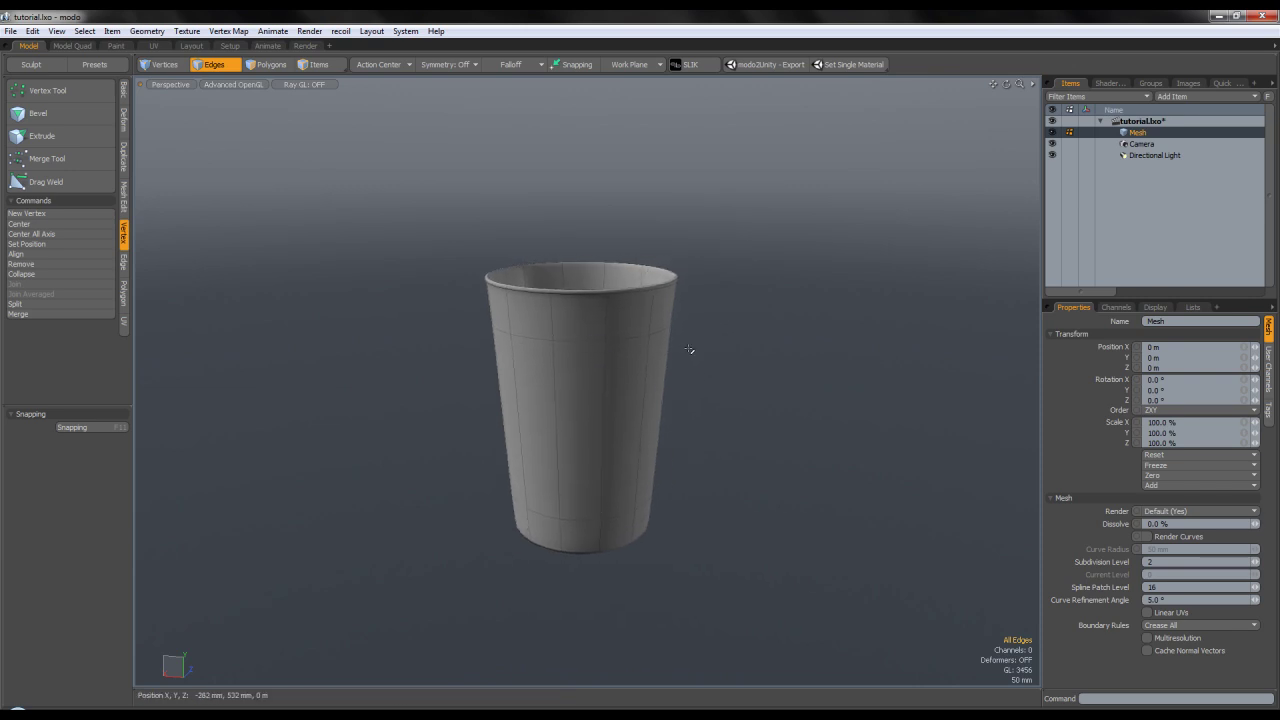
scroll(688, 350, up, 3)
key(Tab)
alt+drag(641, 316, 393, 160)
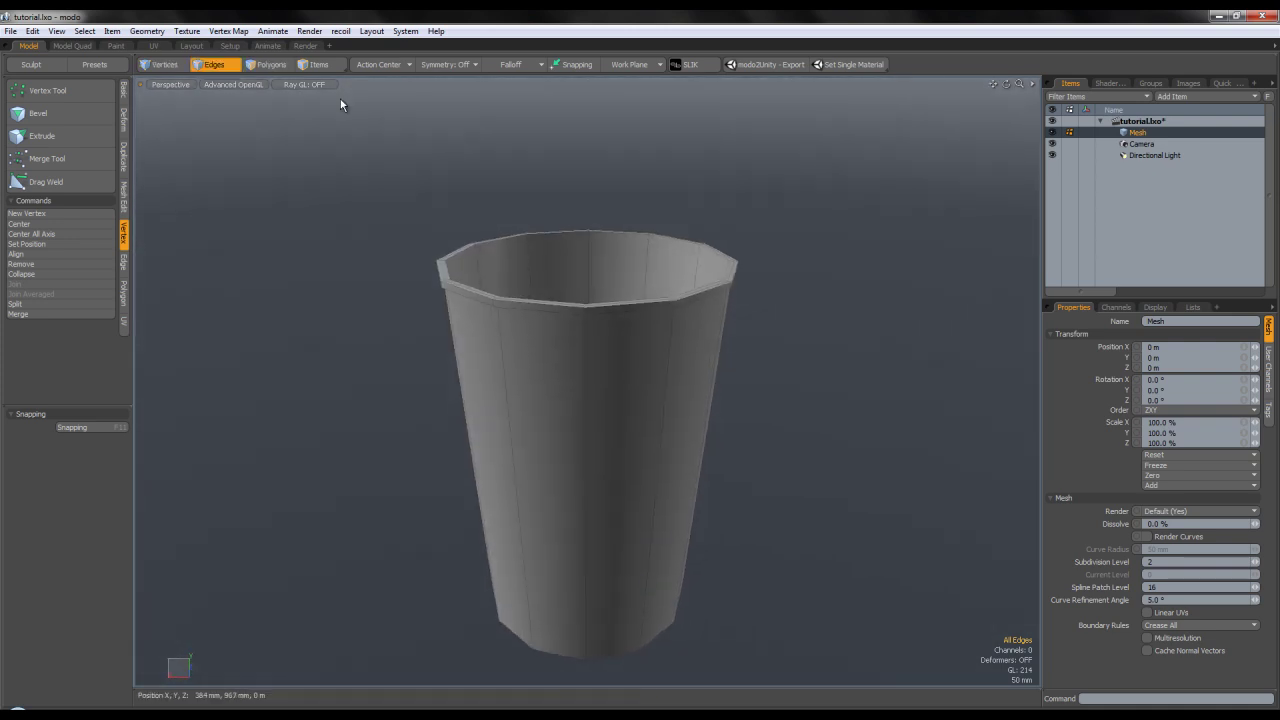
drag(637, 443, 572, 438)
alt+drag(610, 438, 545, 395)
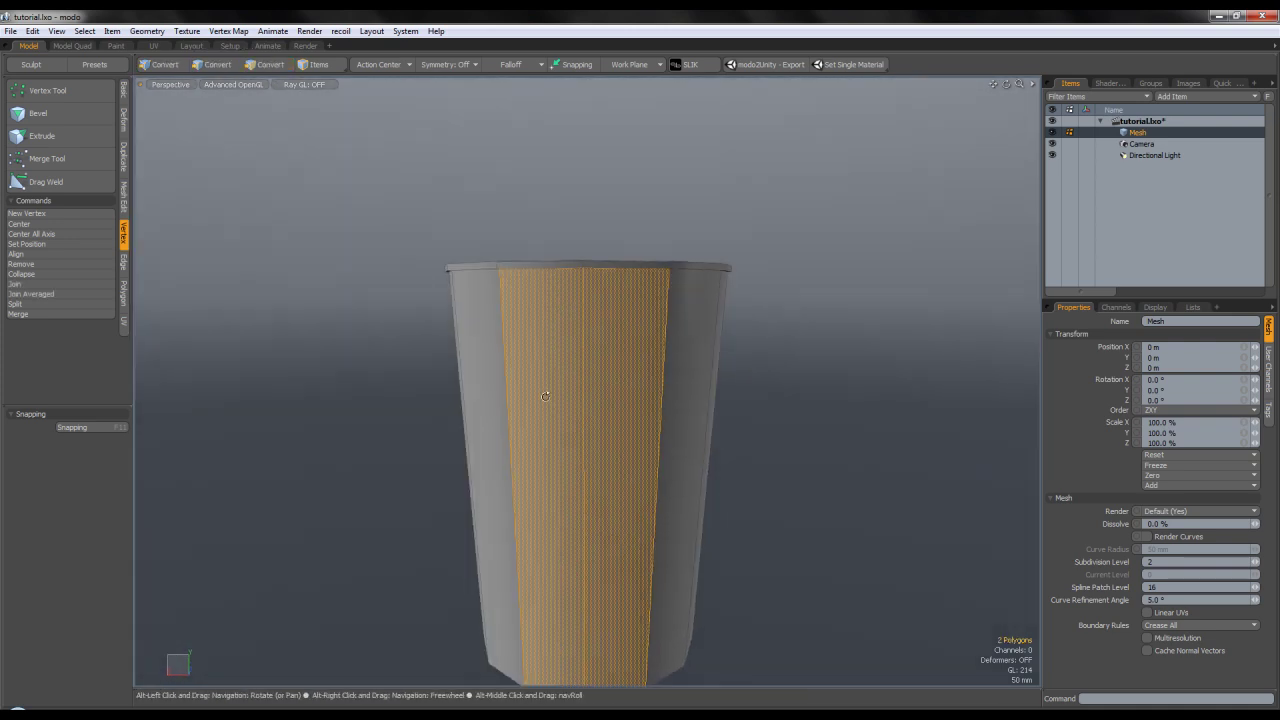
click(823, 454)
Turn smoothing back on and raise the edge weight of the outer loop directly beneath the rim to about 18.5%.
alt+drag(712, 290, 657, 223)
scroll(704, 335, down, 3)
alt+shift+drag(634, 418, 625, 337)
key(Tab)
alt+shift+drag(652, 247, 716, 294)
scroll(611, 301, up, 3)
double_click(607, 300)
key(shift+w)
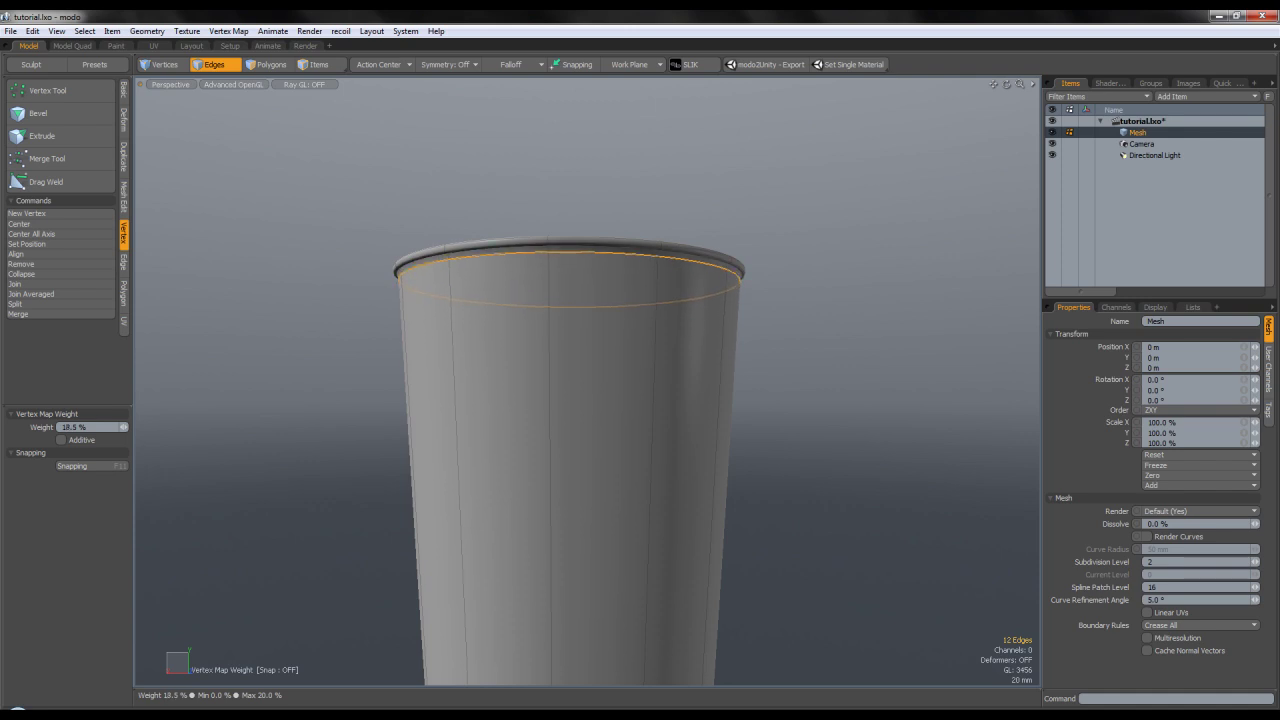
drag(585, 329, 588, 329)
key(space)
click(771, 343)
Inspect the sharpened rim transition and the cup walls from several angles.
alt+drag(771, 343, 771, 280)
scroll(717, 349, up, 1)
scroll(717, 350, down, 3)
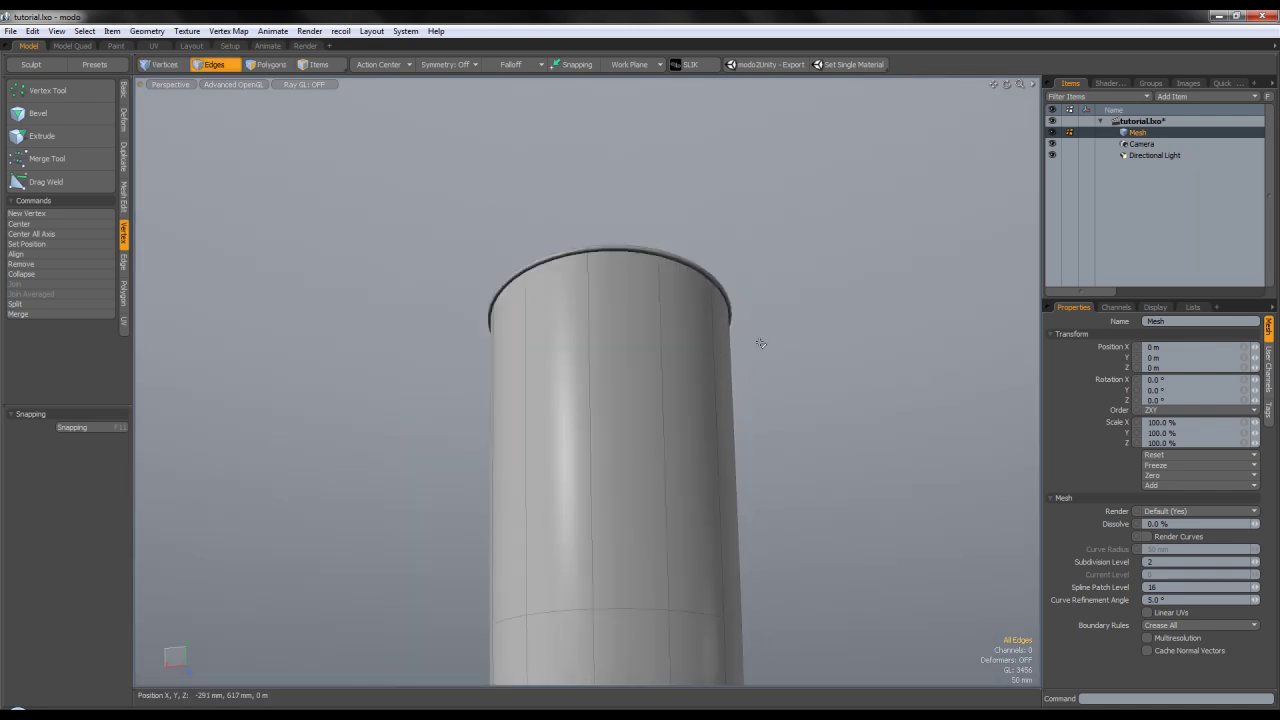
alt+drag(740, 290, 737, 368)
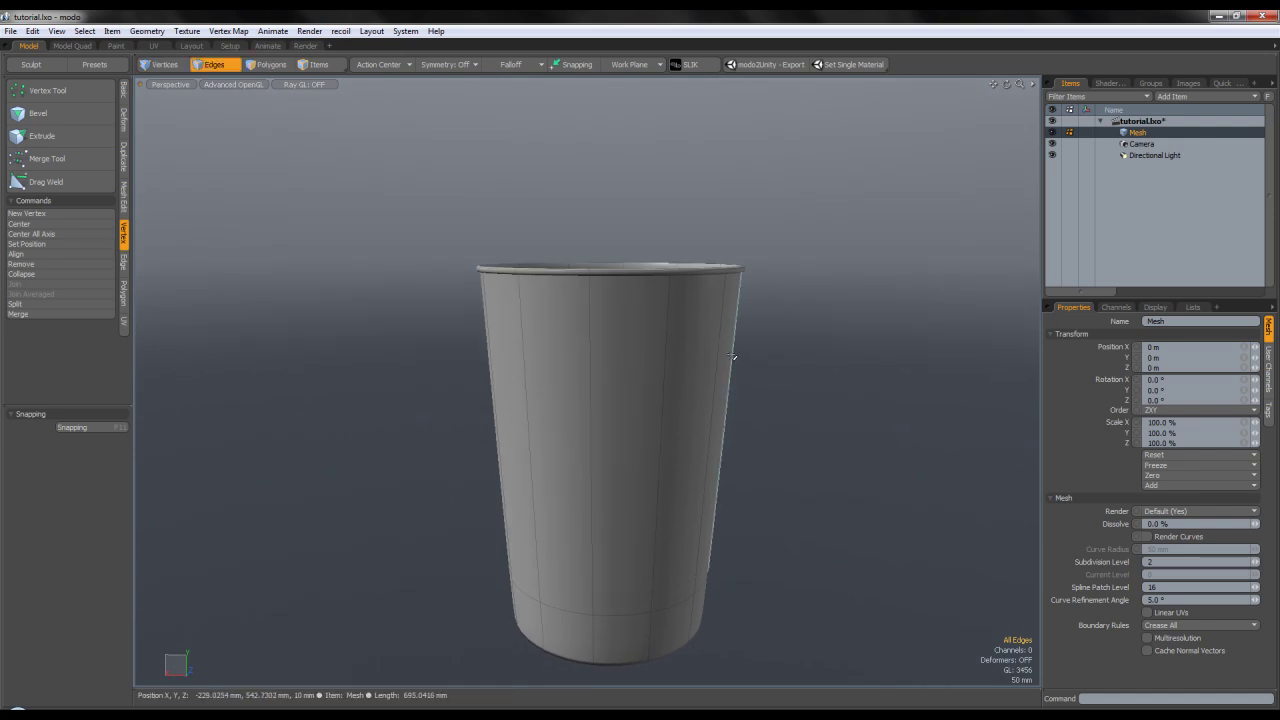
alt+shift+drag(755, 290, 643, 263)
scroll(614, 282, up, 3)
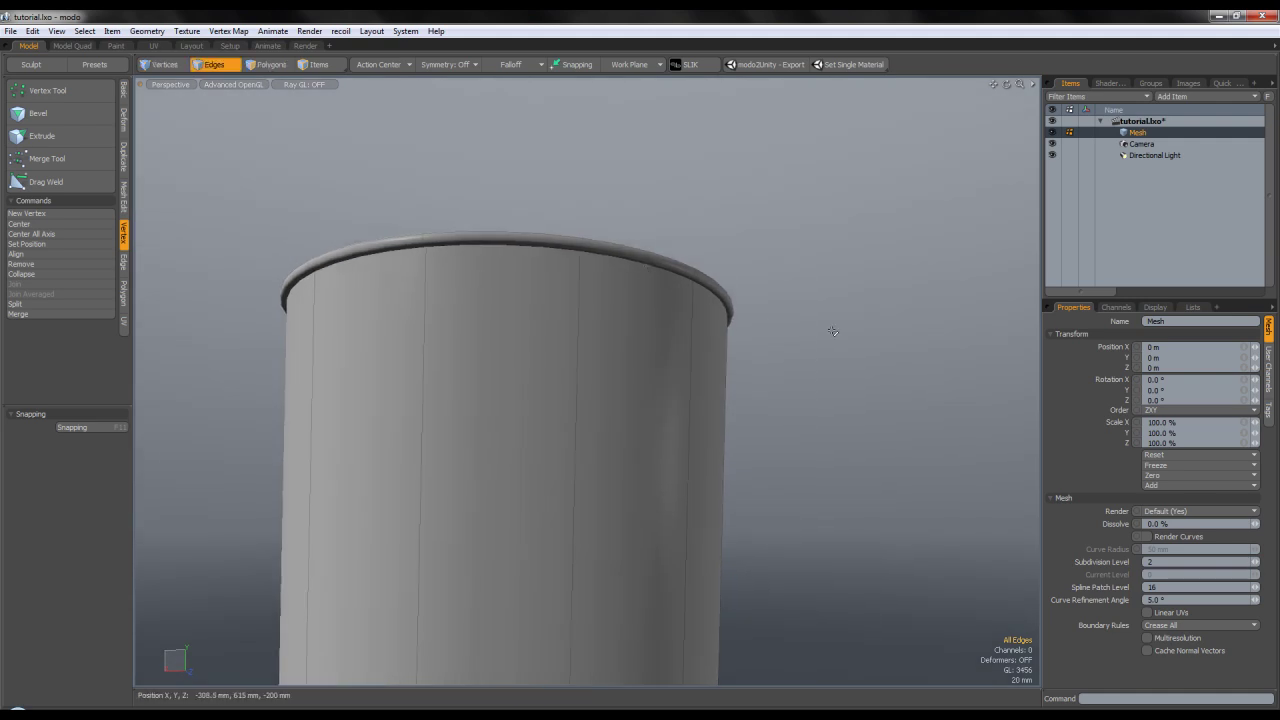
scroll(821, 381, down, 3)
alt+shift+drag(770, 378, 710, 205)
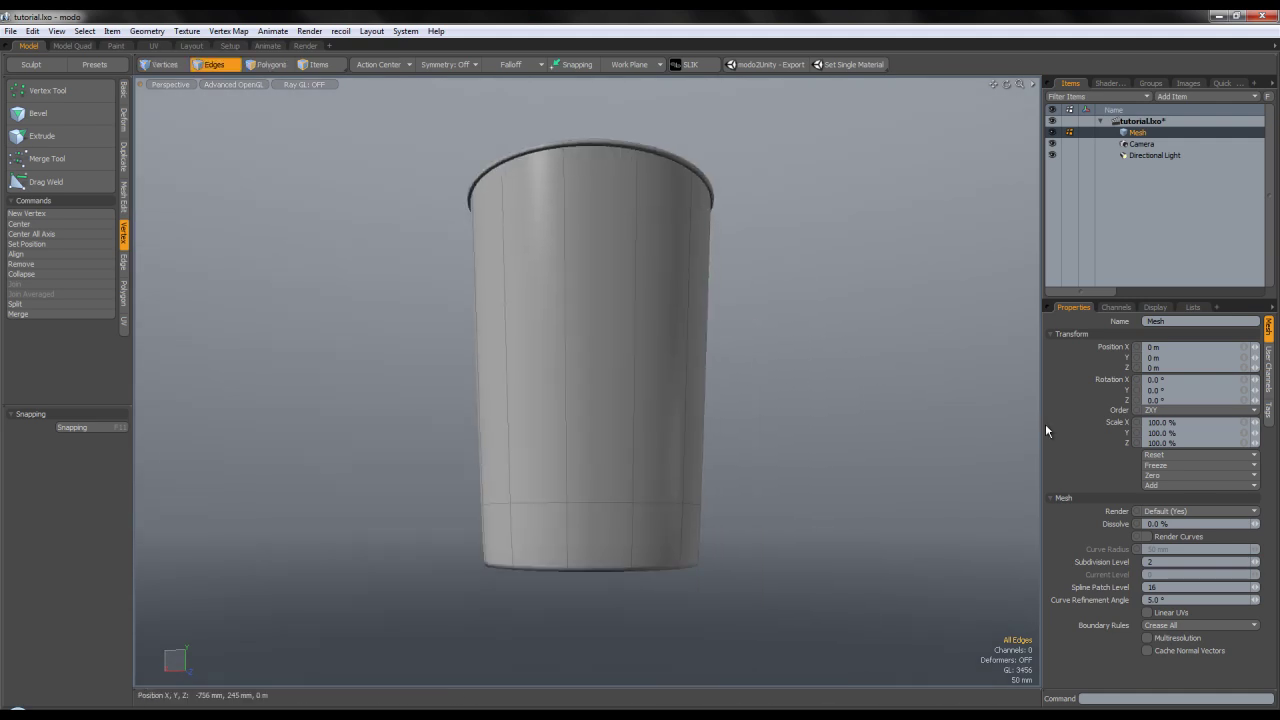
alt+drag(777, 306, 797, 391)
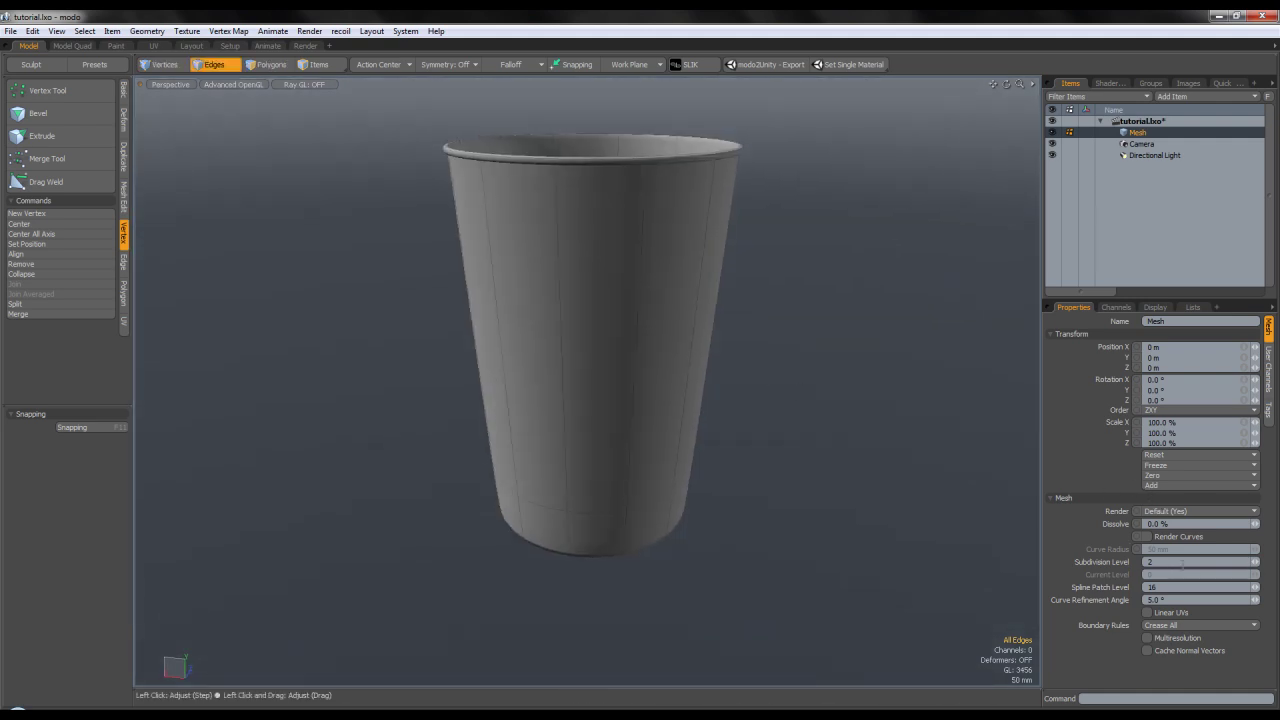
Set the mesh's subdivision level to 4 and check the smoothness of the rim up close.
alt+drag(712, 476, 690, 415)
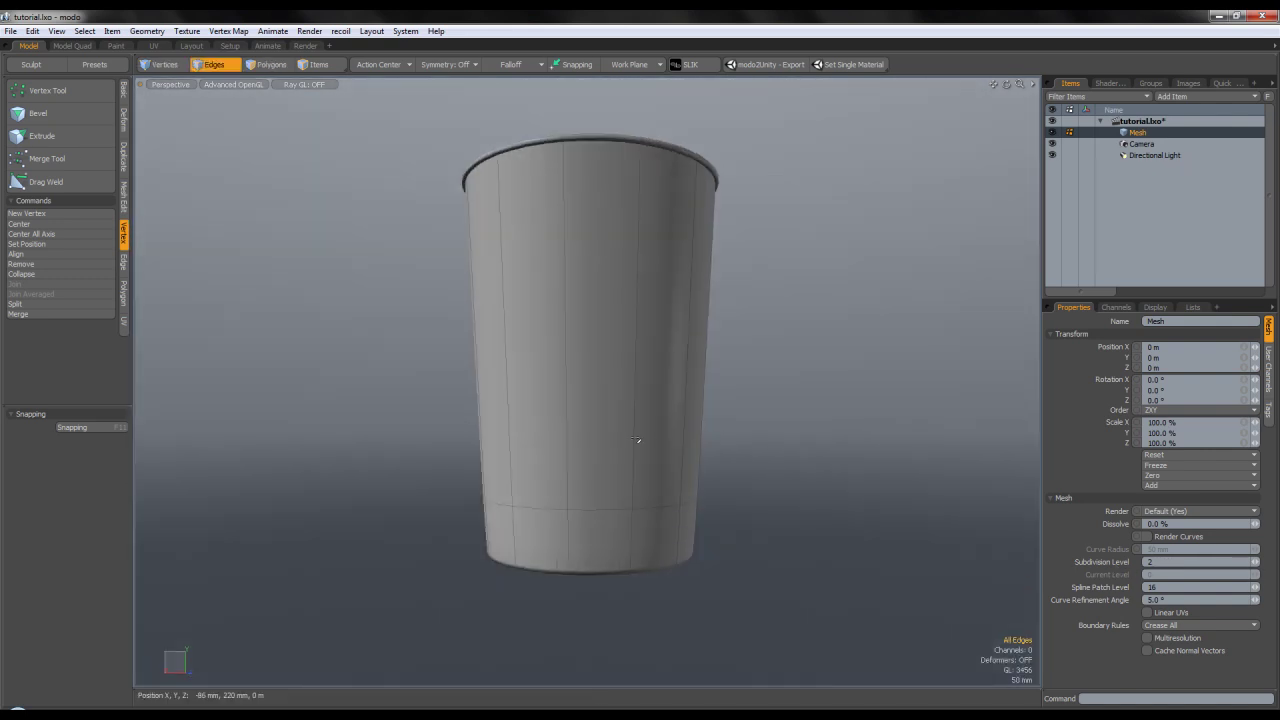
alt+drag(780, 478, 786, 436)
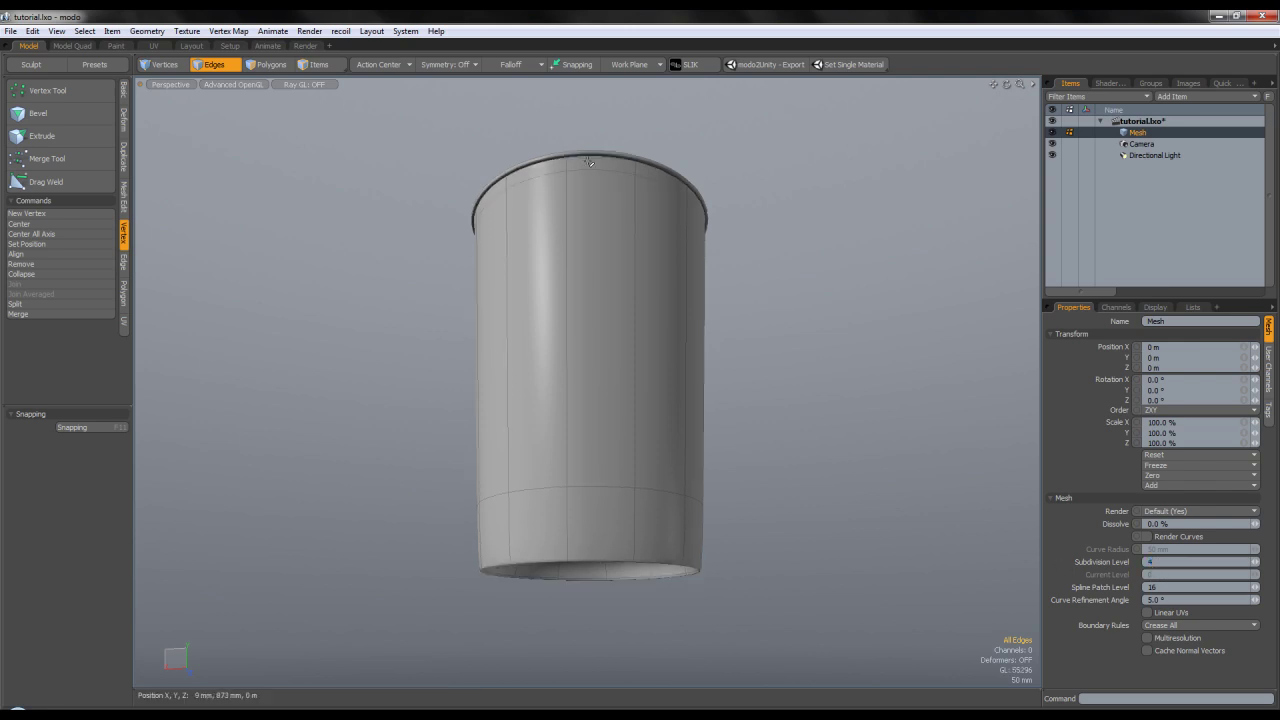
scroll(650, 167, up, 6)
alt+drag(657, 174, 525, 332)
scroll(654, 246, down, 3)
scroll(545, 305, down, 3)
alt+shift+drag(568, 282, 678, 274)
scroll(526, 284, down, 3)
Rename the mesh item to Cup.
right_click(1133, 132)
click(1128, 131)
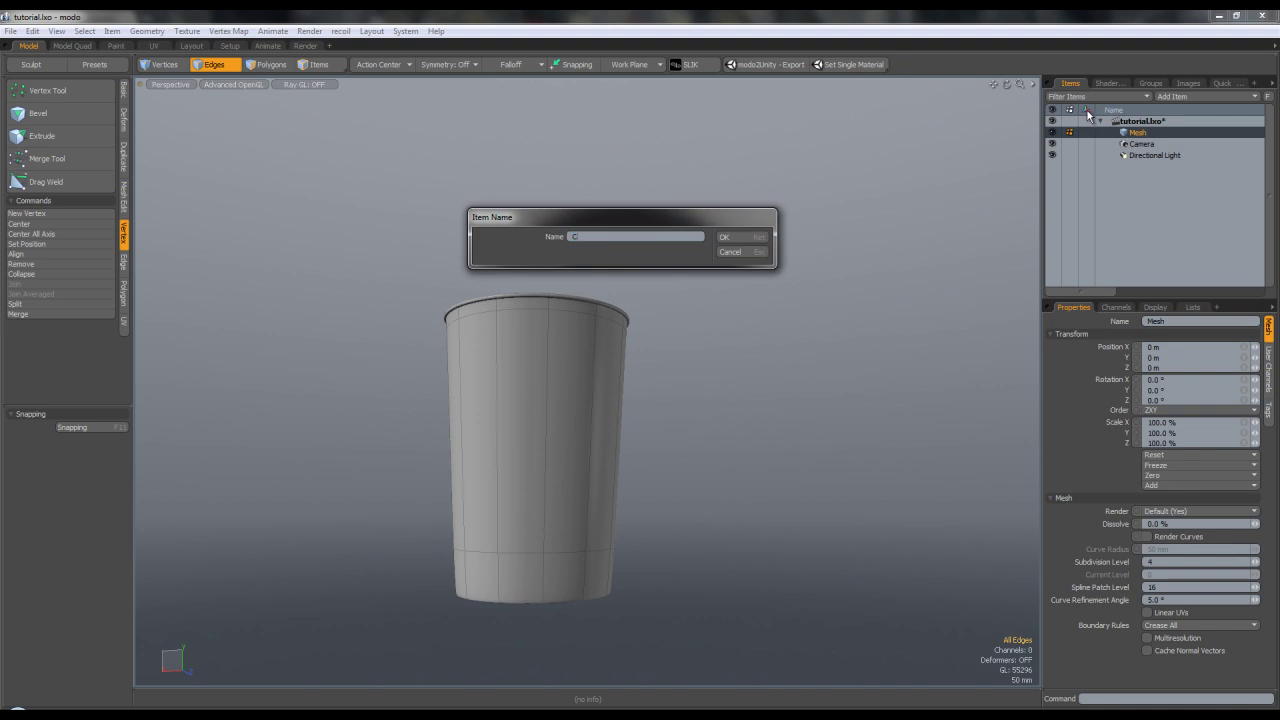
key(Return)
With smoothing off, bevel the cup's inner floor polygon and collapse it into a single center vertex with Join Averaged.
alt+shift+drag(669, 364, 677, 417)
alt+drag(677, 417, 558, 386)
scroll(555, 385, up, 5)
click(268, 66)
key(Tab)
click(579, 411)
key(b)
key(space)
click(46, 295)
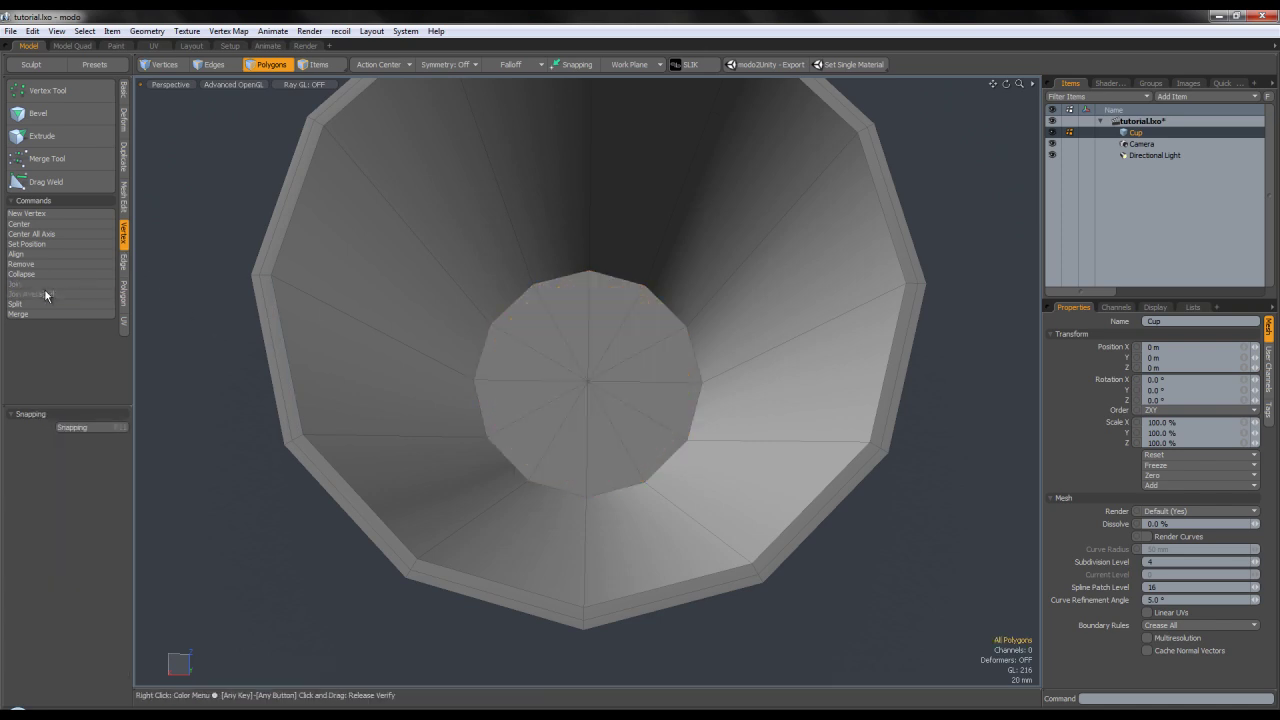
Turn smoothing back on and set the edge weight of the loop around the inner floor to 30%.
click(160, 64)
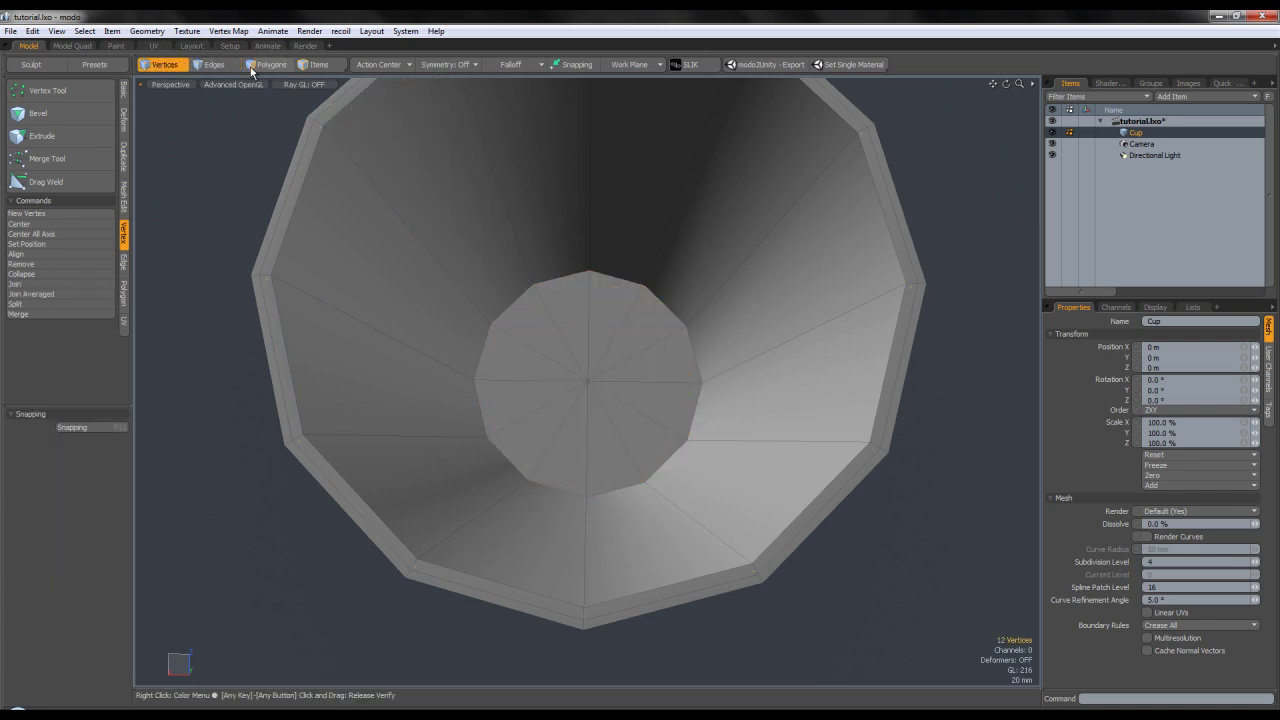
click(209, 66)
key(Tab)
double_click(482, 354)
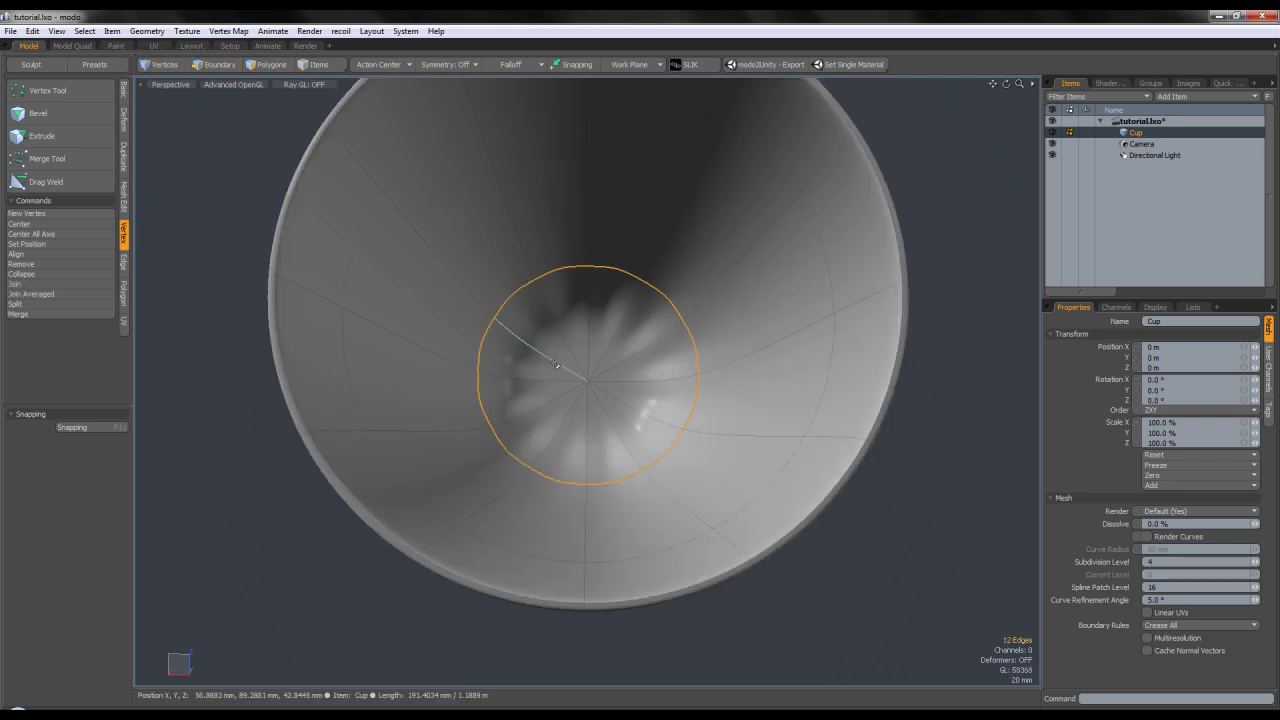
key(alt+e)
drag(540, 352, 618, 352)
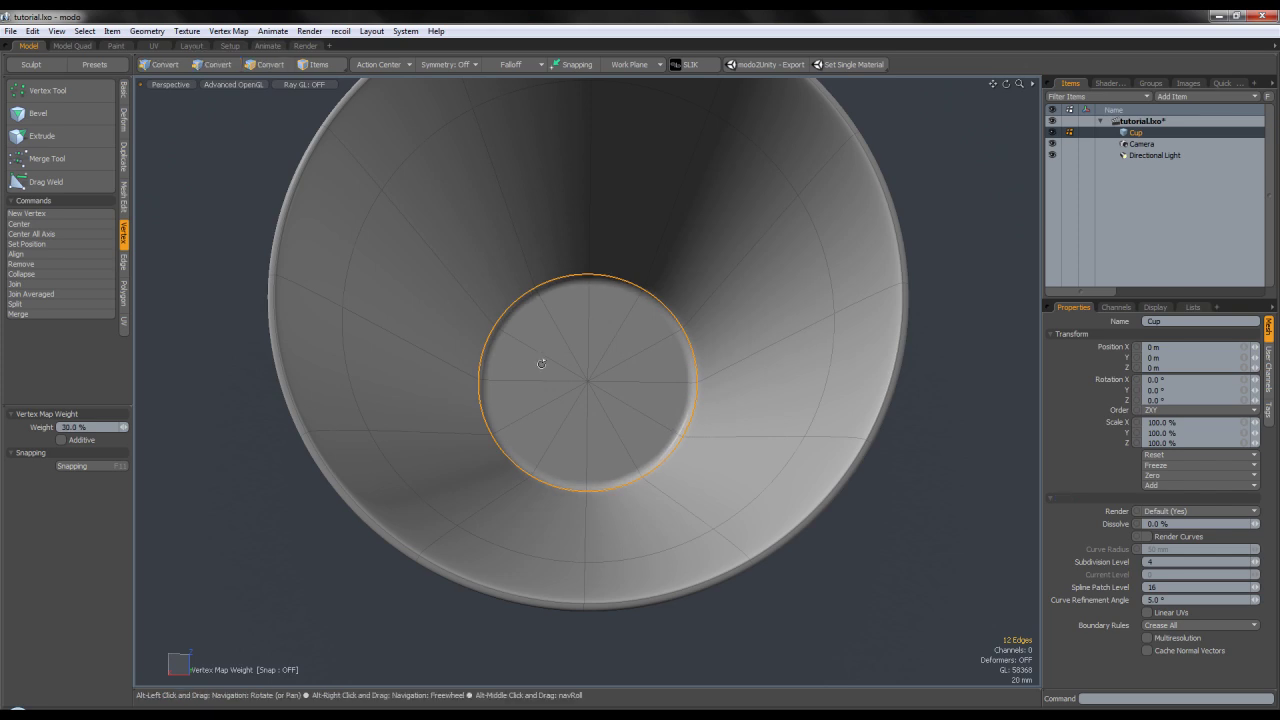
alt+drag(538, 363, 606, 311)
key(space)
click(886, 443)
scroll(778, 289, down, 3)
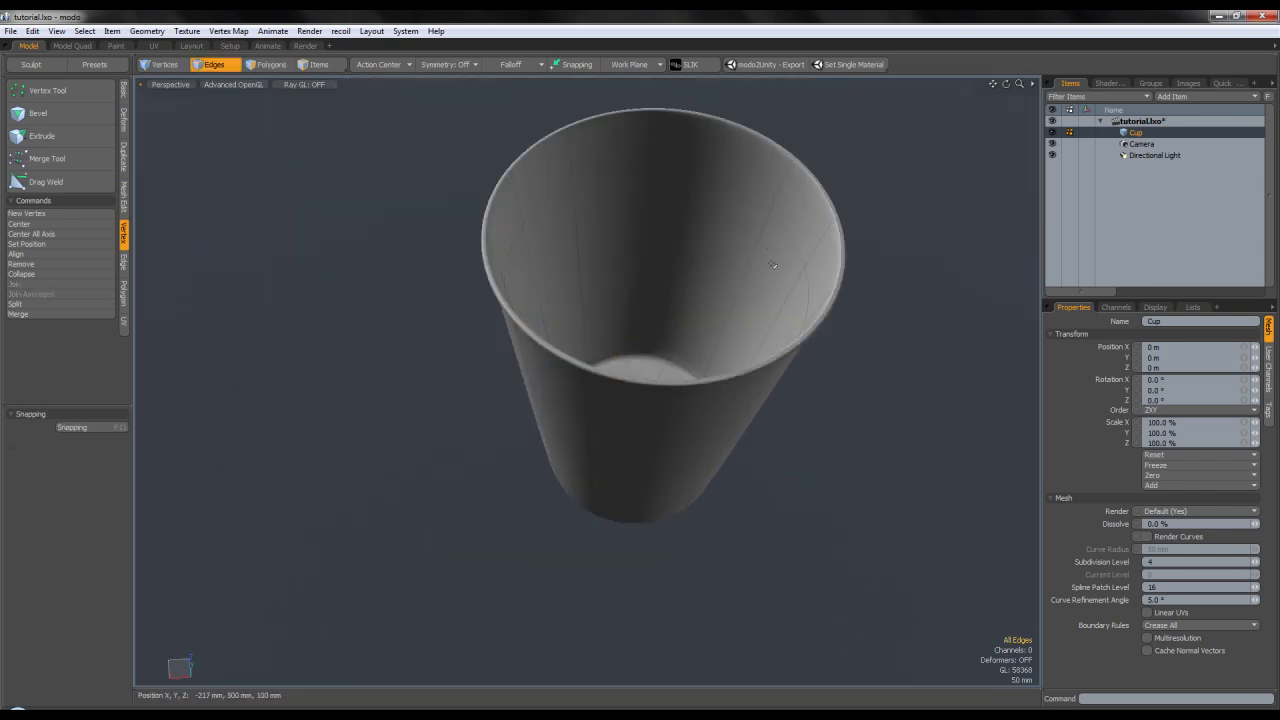
Set the edge weight of the inner wall's loop just below the rim to 9%.
double_click(785, 232)
key(alt+e)
drag(785, 232, 785, 277)
scroll(778, 257, up, 4)
scroll(771, 269, up, 2)
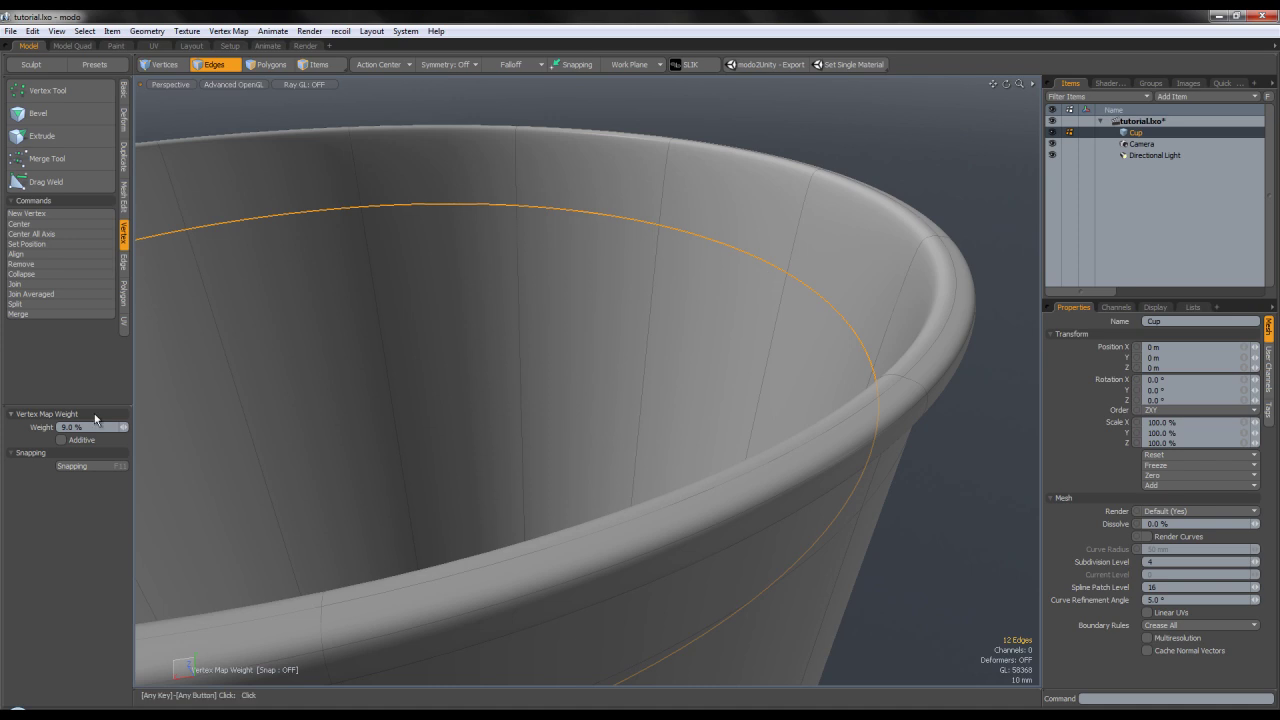
key(space)
click(1012, 463)
scroll(974, 460, down, 5)
Set the edge weight of the outer horizontal loop just above the cup's base to about 30%.
alt+drag(972, 460, 783, 328)
scroll(752, 478, down, 5)
scroll(718, 422, up, 3)
alt+drag(760, 485, 766, 428)
double_click(694, 411)
scroll(694, 411, up, 3)
key(shift+w)
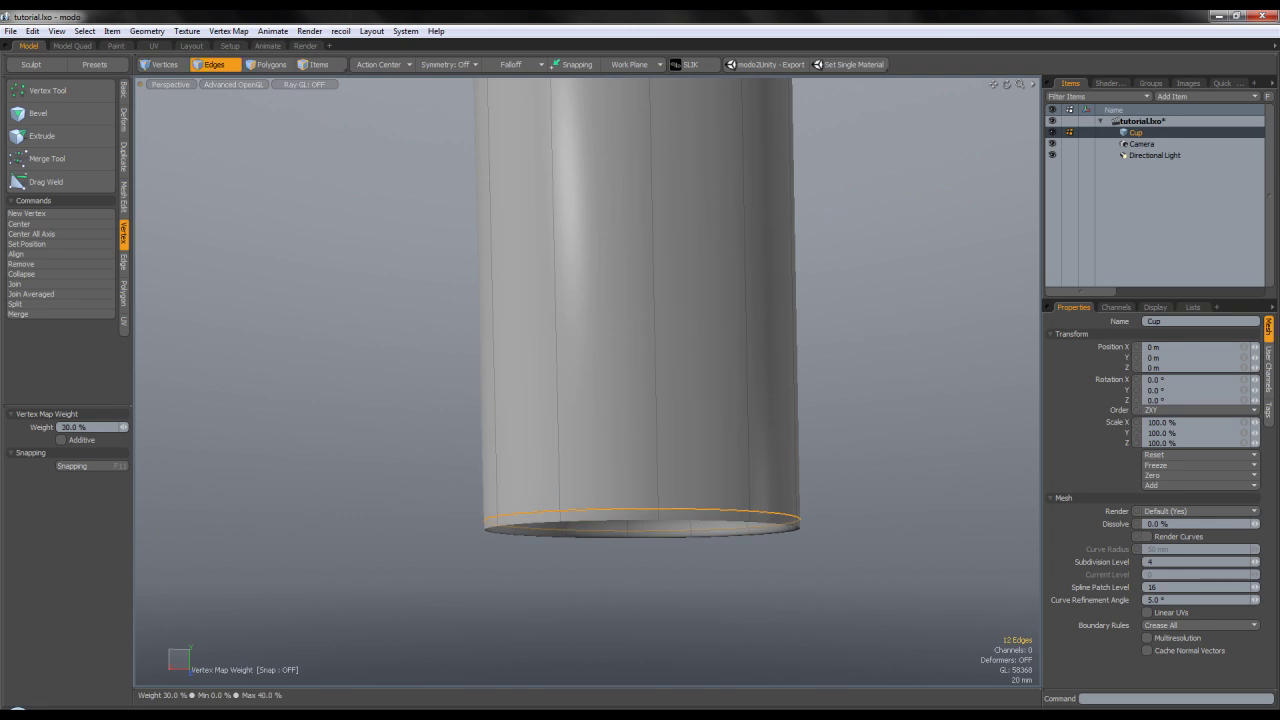
drag(300, 539, 98, 539)
key(space)
alt+drag(540, 605, 578, 527)
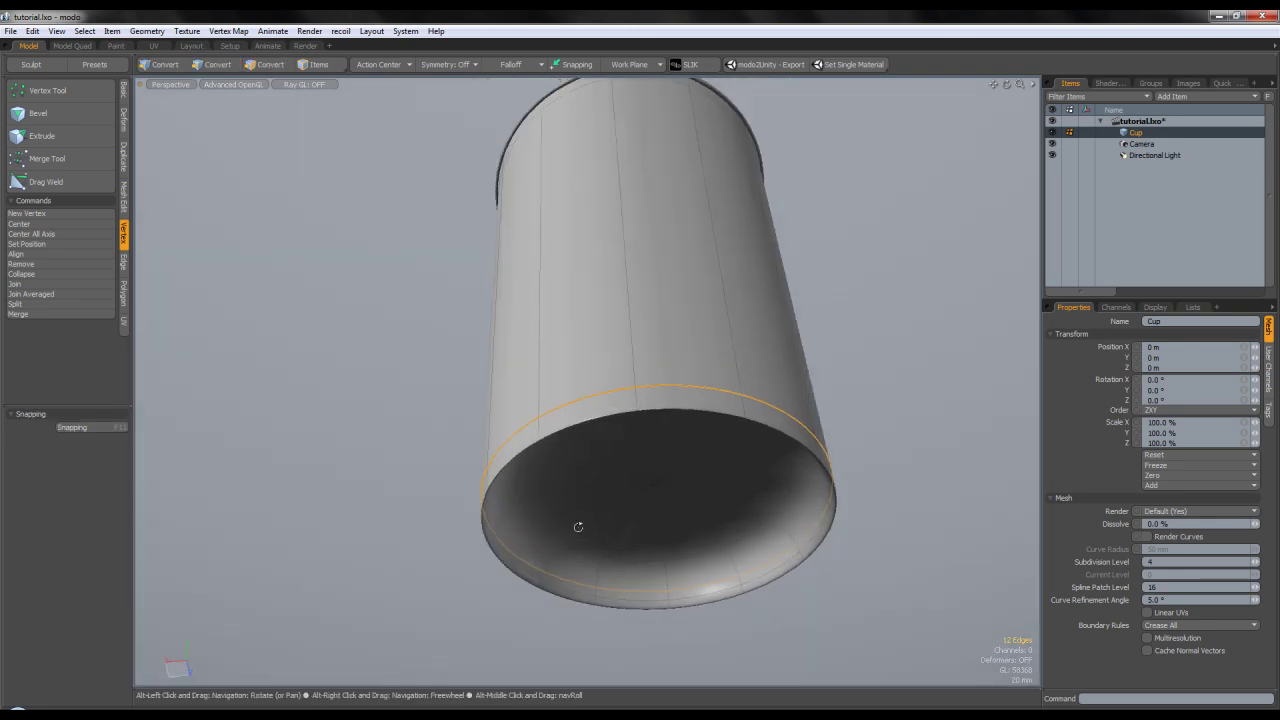
Set the edge weight of the loop along the inner edge of the cup's bottom lip to about 22%.
double_click(504, 550)
key(shift+w)
drag(504, 550, 545, 550)
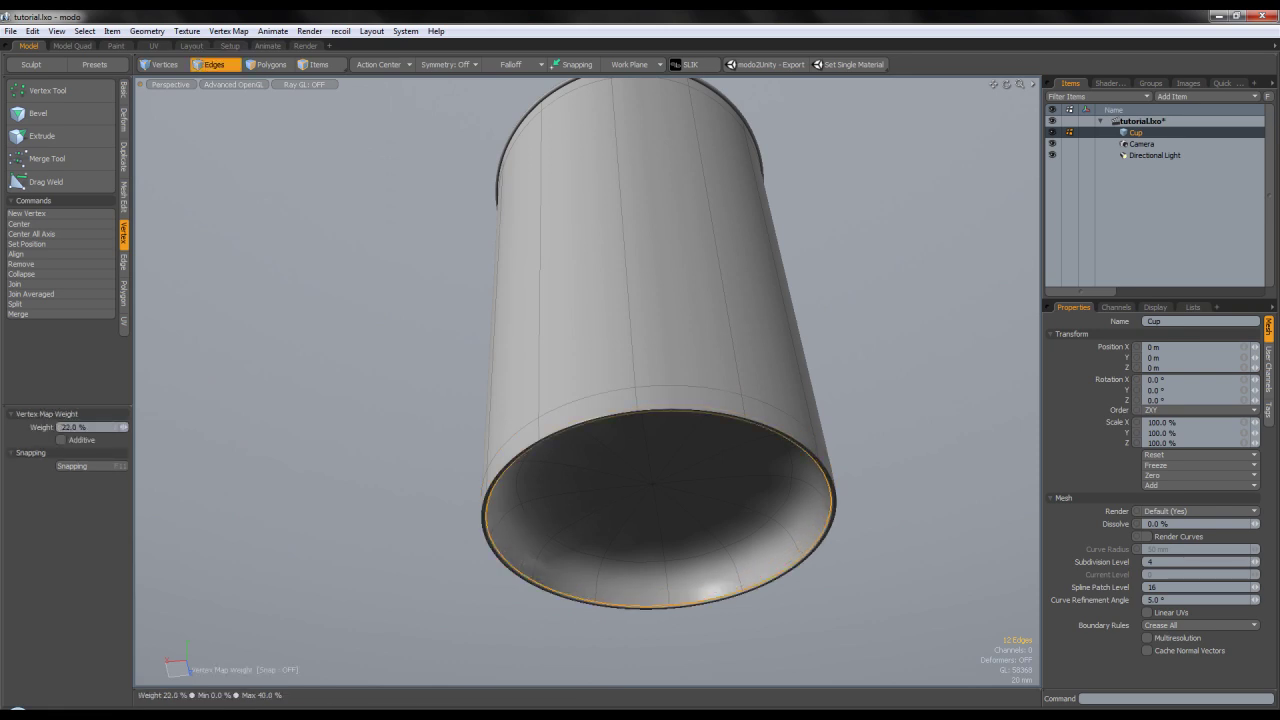
alt+drag(606, 500, 614, 514)
key(space)
Set the edge weight of the loop around the recessed underside to 22%.
double_click(752, 536)
key(shift+w)
click(730, 533)
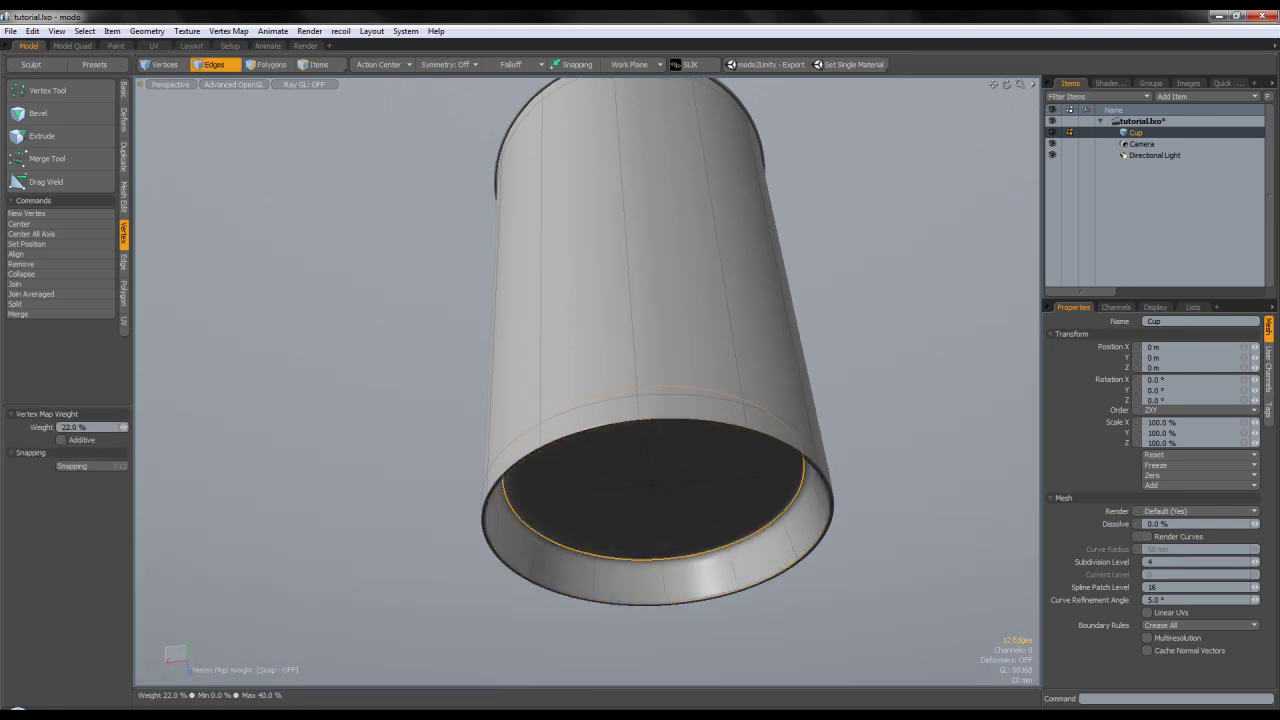
key(space)
click(863, 591)
Readjust the edge weight of the outer horizontal loop just above the base.
alt+drag(863, 591, 680, 676)
alt+shift+drag(673, 591, 670, 499)
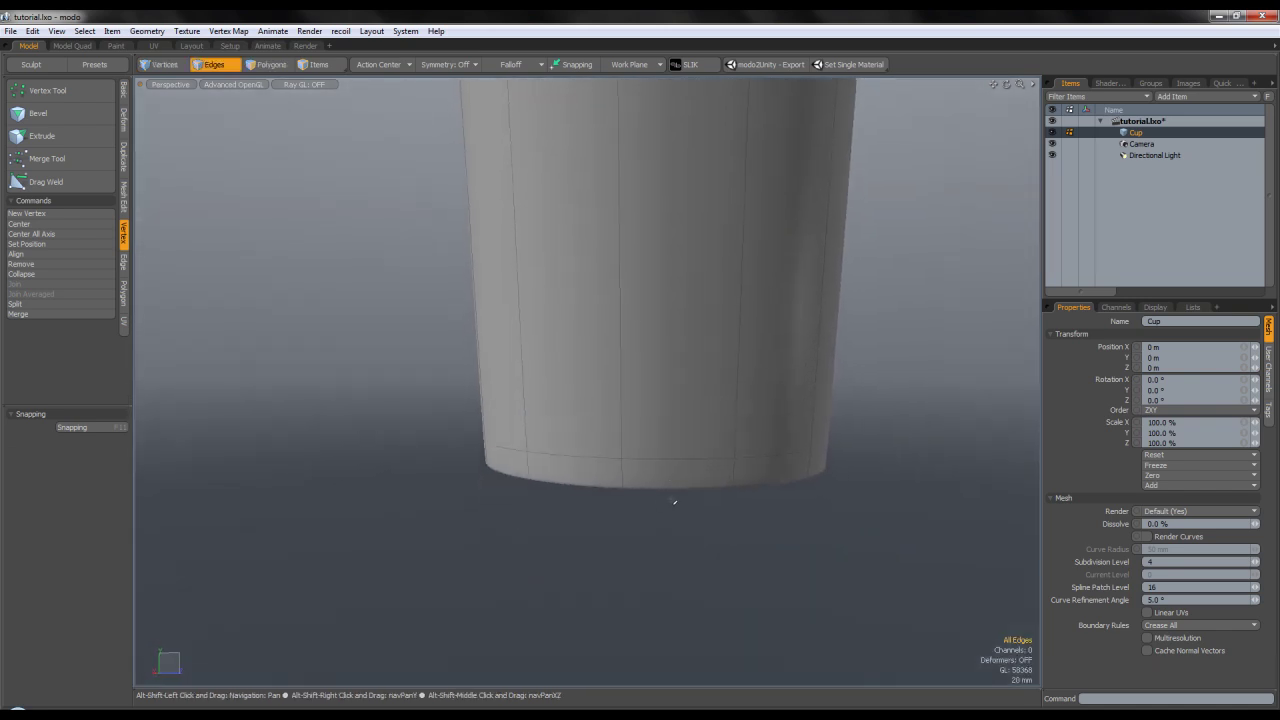
scroll(560, 470, up, 3)
alt+drag(557, 472, 535, 489)
scroll(448, 455, up, 3)
double_click(449, 352)
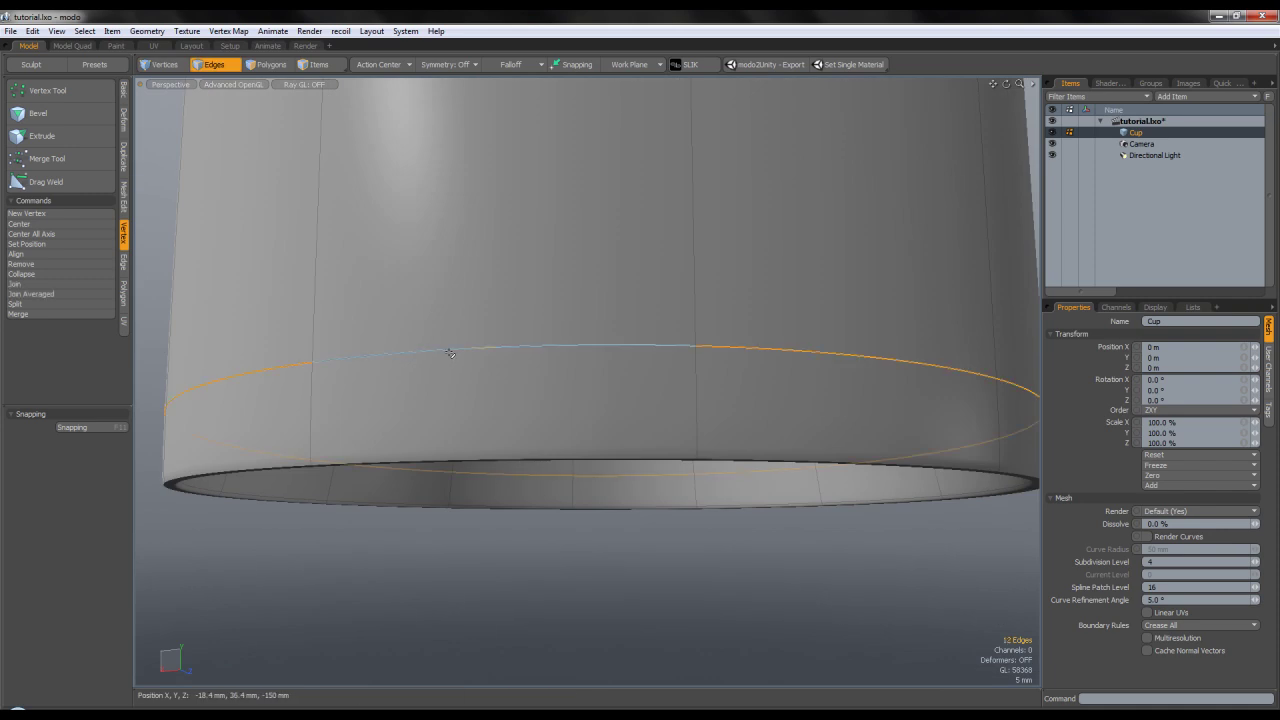
key(shift+w)
mouse_move(529, 397)
mouse_down()
mouse_move(606, 397)
mouse_move(486, 397)
mouse_move(528, 398)
mouse_up()
key(space)
click(440, 594)
Switch to polygon selection and examine the finished cup's exterior, interior walls and floor.
scroll(440, 594, down, 3)
alt+drag(486, 566, 560, 462)
scroll(545, 512, down, 3)
scroll(562, 466, down, 3)
alt+drag(594, 358, 570, 440)
alt+shift+drag(534, 190, 568, 358)
click(293, 70)
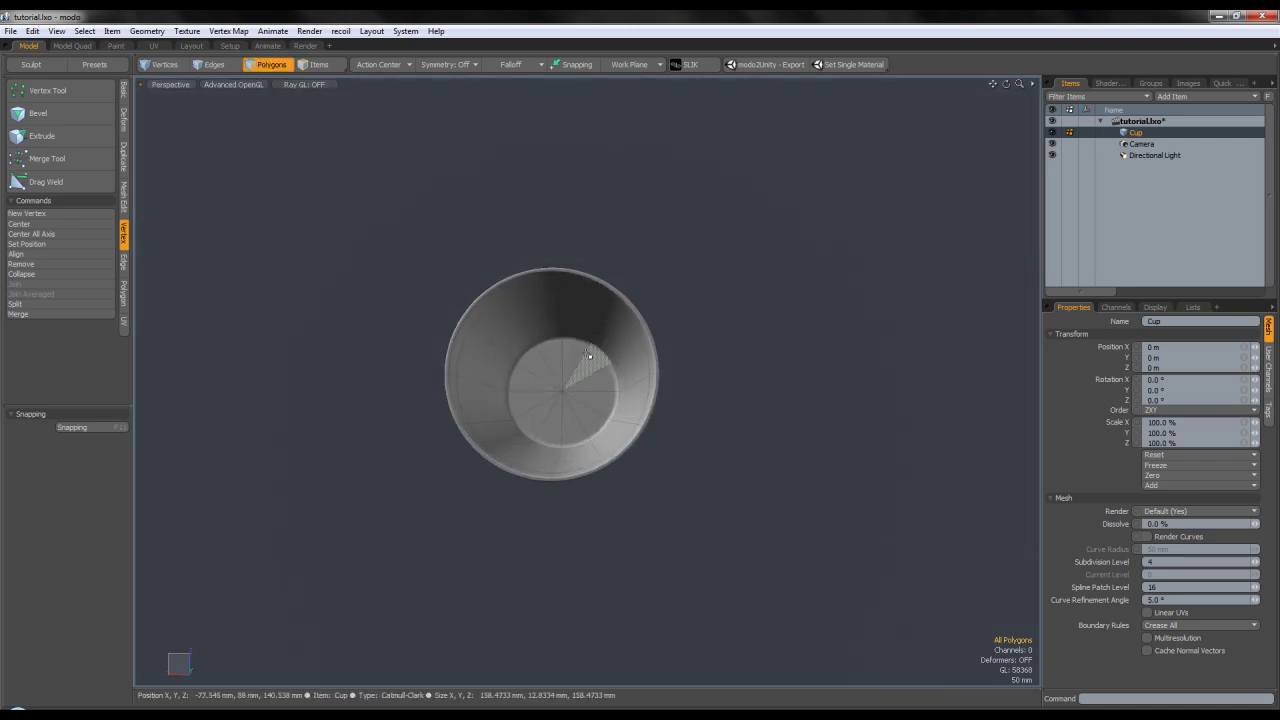
scroll(595, 344, up, 5)
alt+drag(580, 402, 514, 371)
scroll(512, 376, down, 3)
alt+shift+drag(516, 240, 545, 330)
mouse_move(545, 330)
alt+mouse_down()
mouse_move(557, 351)
mouse_move(646, 246)
mouse_move(569, 334)
alt+mouse_up()
click(586, 336)
scroll(599, 334, down, 4)
alt+drag(619, 285, 638, 328)
Add a new mesh item and name it Cap.
key(n)
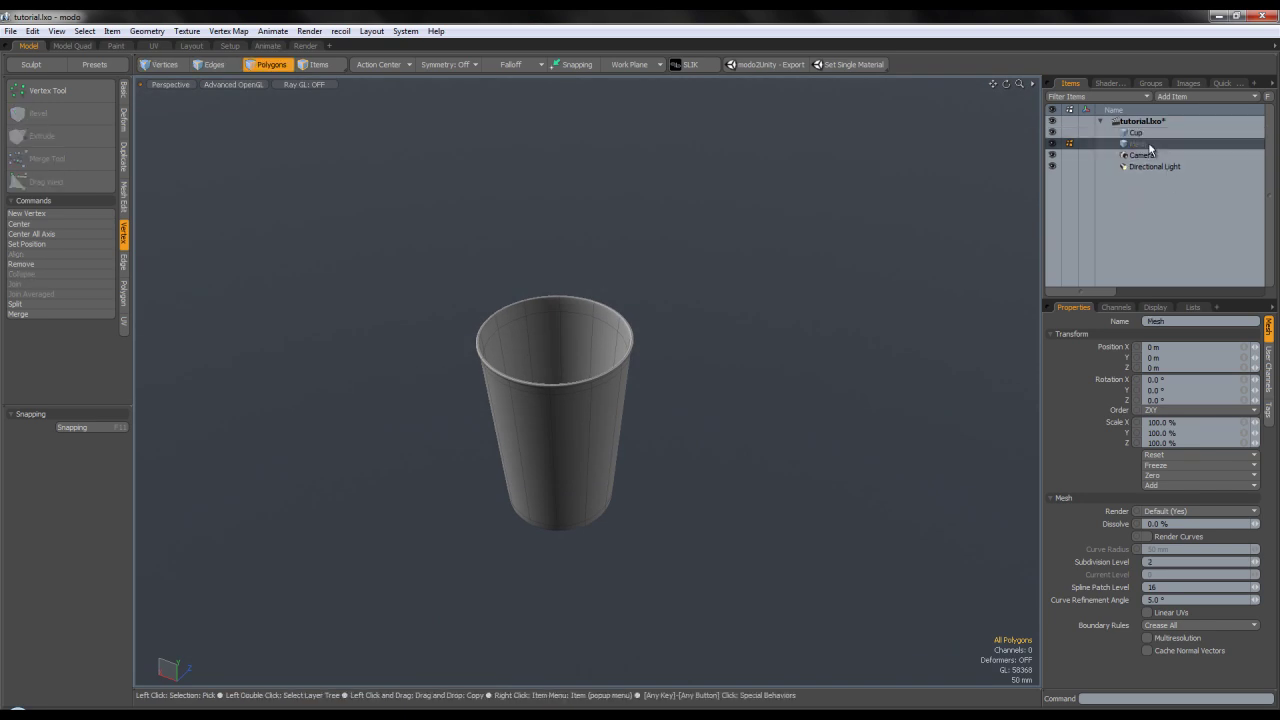
double_click(1146, 144)
text(C)
key(Return)
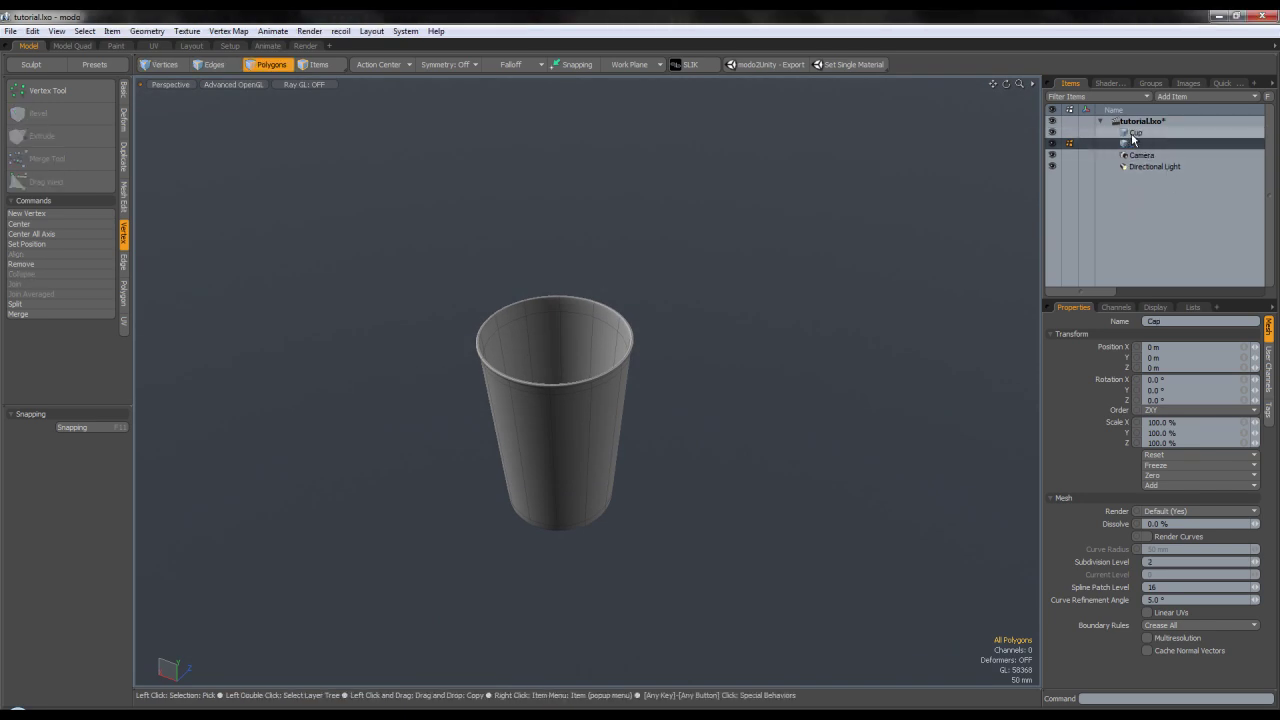
Copy the cup's twelve inner floor polygons, paste them into the Cap mesh and select the pasted disc.
click(1148, 134)
alt+drag(574, 288, 567, 334)
scroll(546, 398, up, 6)
alt+drag(547, 402, 575, 490)
mouse_move(650, 441)
mouse_down()
mouse_move(614, 449)
mouse_move(654, 429)
mouse_up()
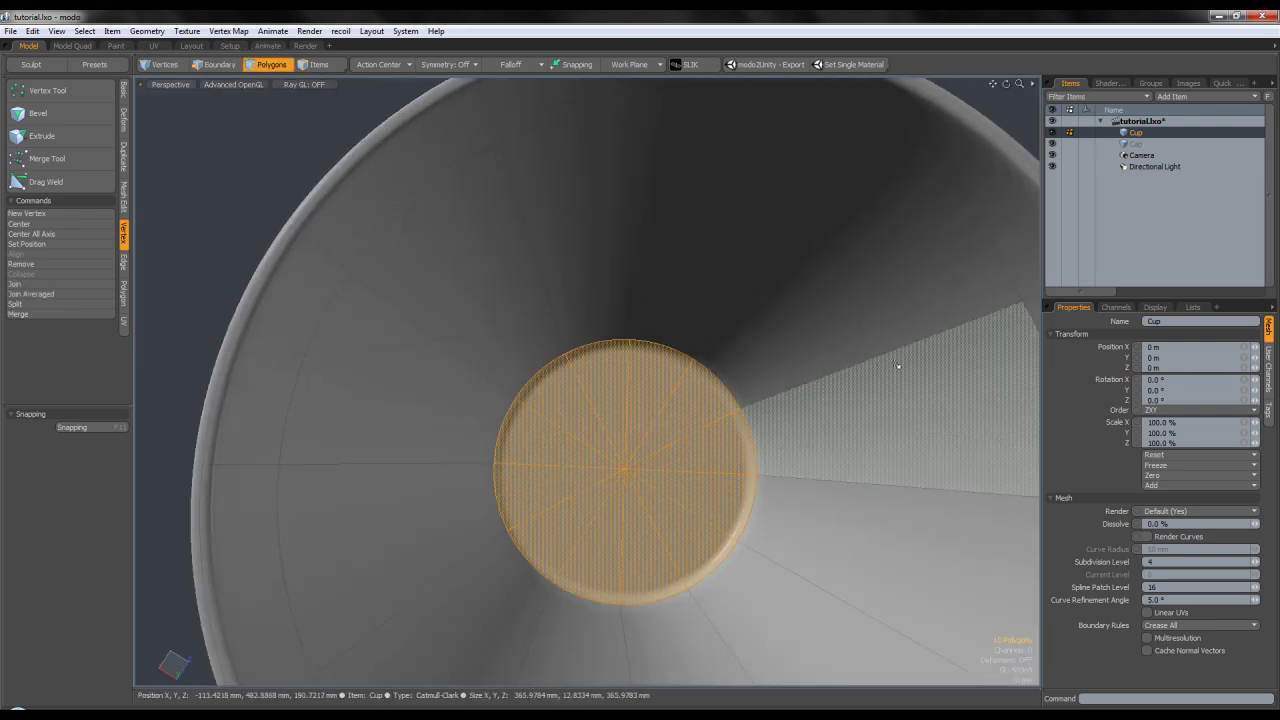
click(1159, 147)
scroll(661, 451, down, 2)
double_click(663, 450)
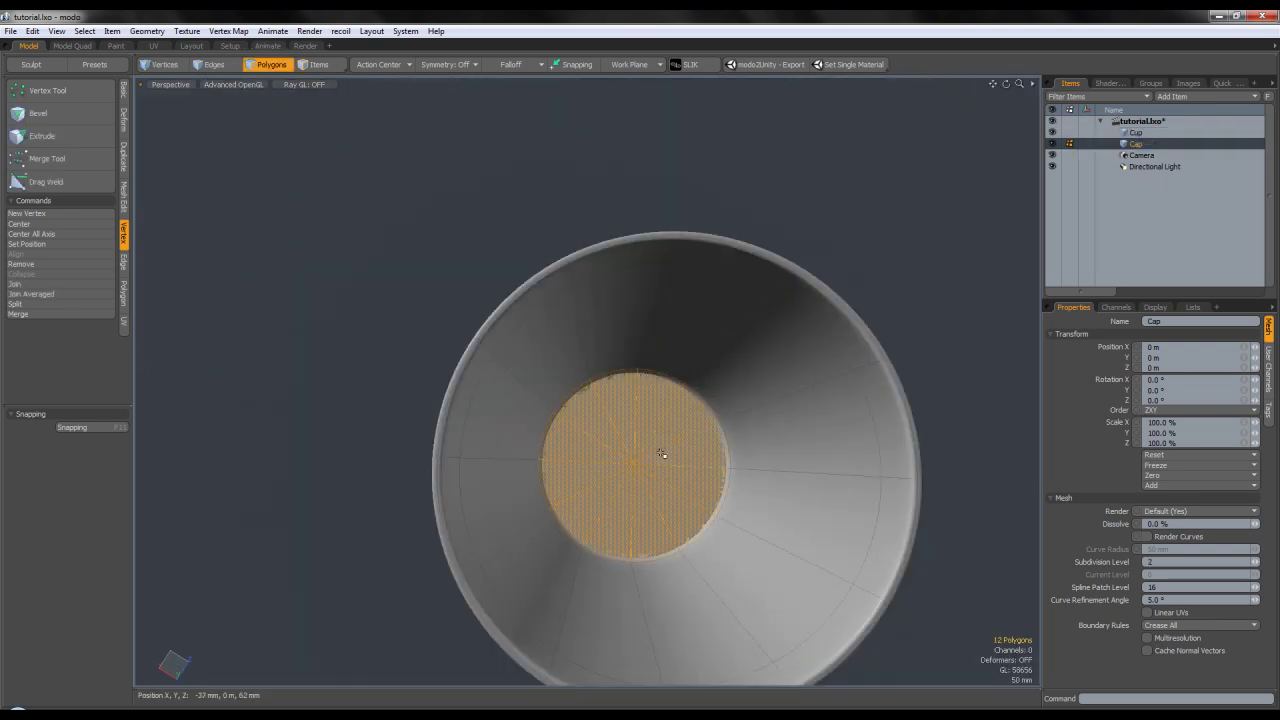
Move the pasted disc straight up by about 624 mm in Y, to the level of the cup's rim.
alt+shift+drag(666, 465, 666, 397)
scroll(640, 455, down, 2)
key(r)
key(w)
drag(620, 455, 630, 288)
drag(636, 232, 636, 236)
alt+drag(640, 285, 656, 217)
alt+shift+drag(656, 217, 621, 362)
scroll(583, 317, up, 2)
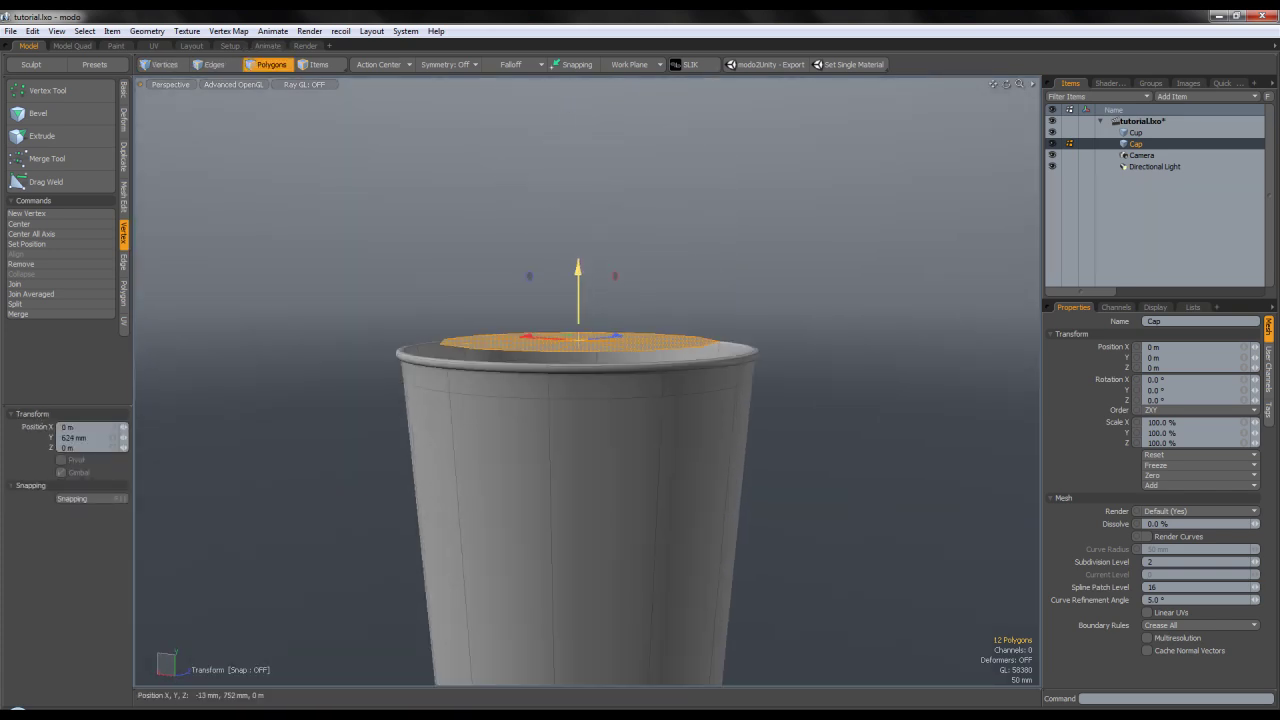
Scale the pasted disc to about 511 mm across so it covers the cup's rim, previewing its fit with subdivision.
alt+drag(583, 318, 572, 400)
key(r)
alt+drag(598, 480, 600, 443)
key(q)
key(Tab)
alt+drag(780, 461, 755, 356)
scroll(409, 305, up, 5)
alt+drag(409, 328, 514, 354)
scroll(514, 354, down, 4)
alt+drag(609, 346, 620, 373)
key(r)
key(space)
Select the whole disc, turn its subdivision off to work on plain polygons, and clear the selection.
click(840, 403)
double_click(668, 434)
key(Tab)
click(868, 431)
alt+shift+drag(828, 442, 853, 428)
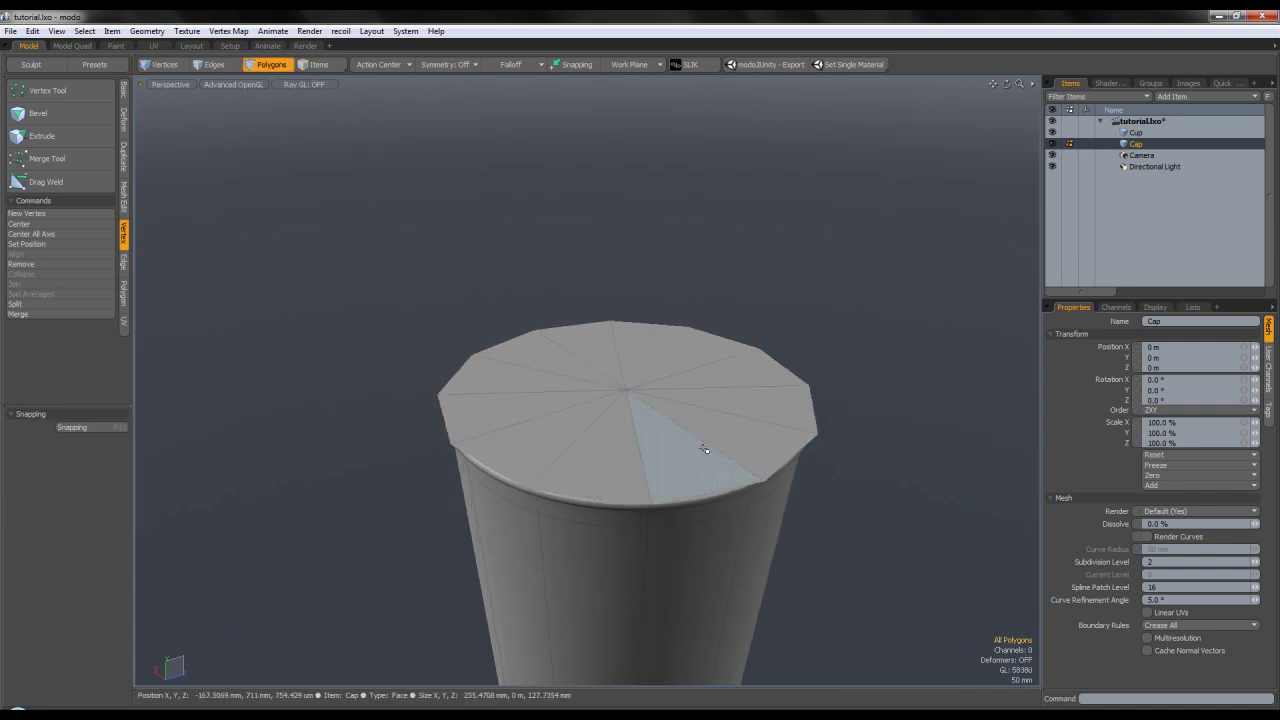
Bevel the grouped disc polygons upward into a thin slab and inset its top by about 26.6 mm.
scroll(695, 449, up, 4)
double_click(692, 451)
scroll(695, 462, down, 3)
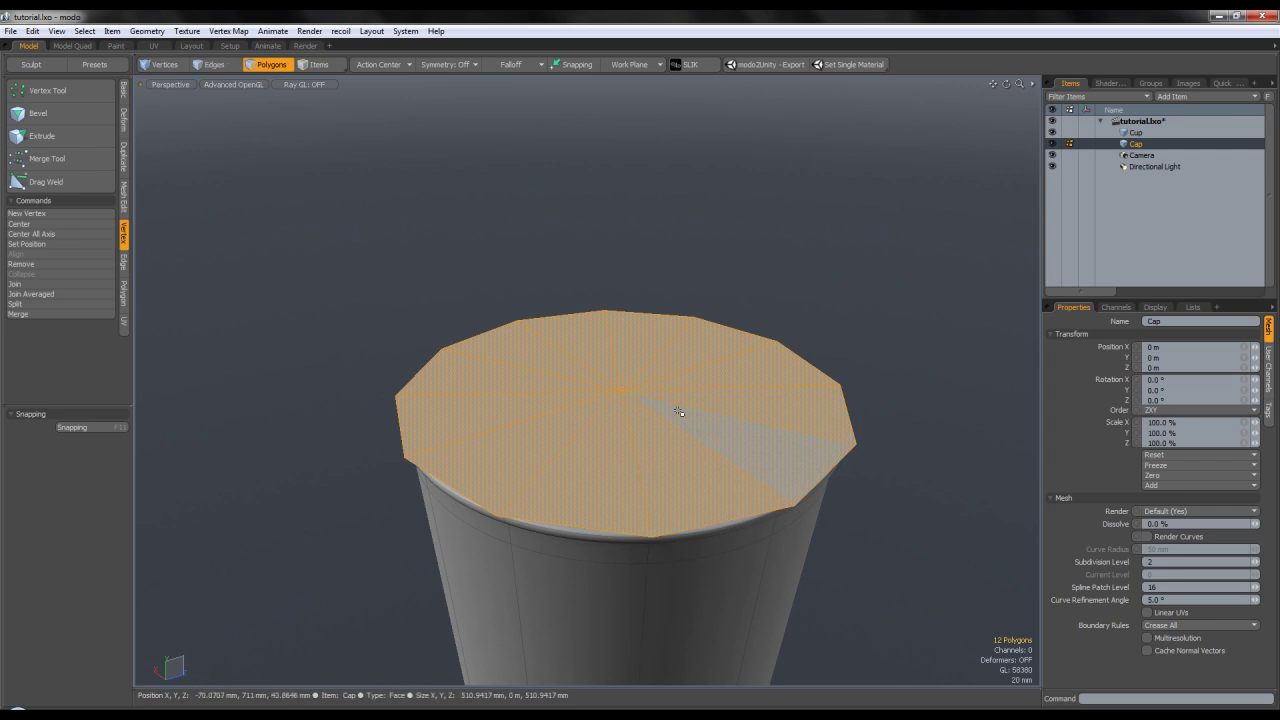
key(ctrl+z)
key(ctrl+shift+z)
key(b)
click(636, 429)
alt+drag(636, 429, 585, 355)
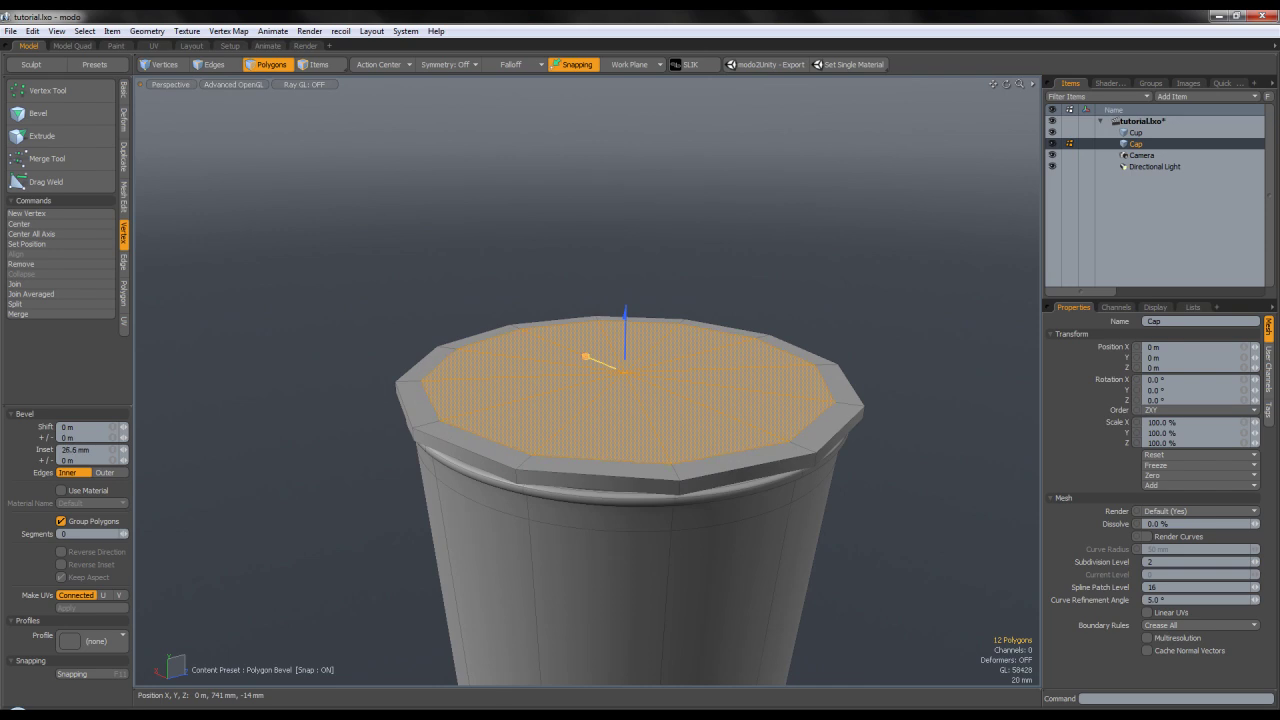
Bevel the cap's top up into a tapered raised tier, inset it about 13.6 mm and sink the inner area 10 mm.
drag(627, 360, 588, 311)
alt+drag(672, 358, 607, 339)
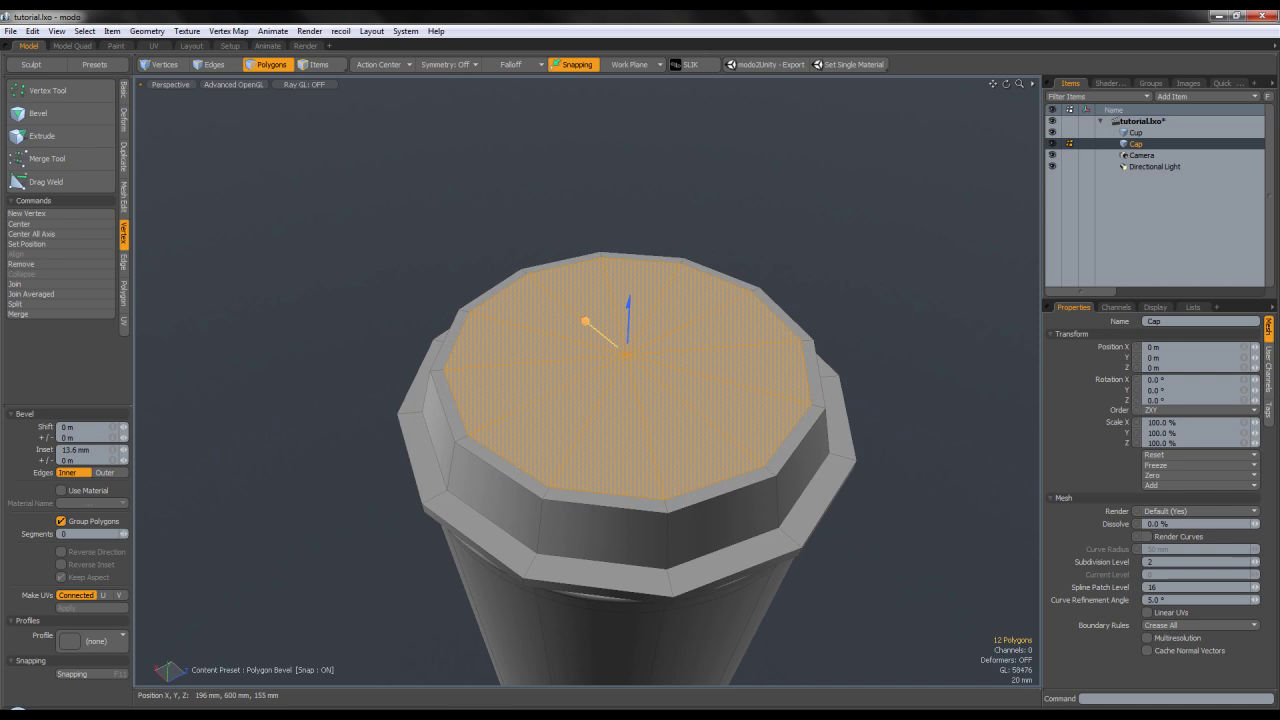
drag(628, 302, 628, 308)
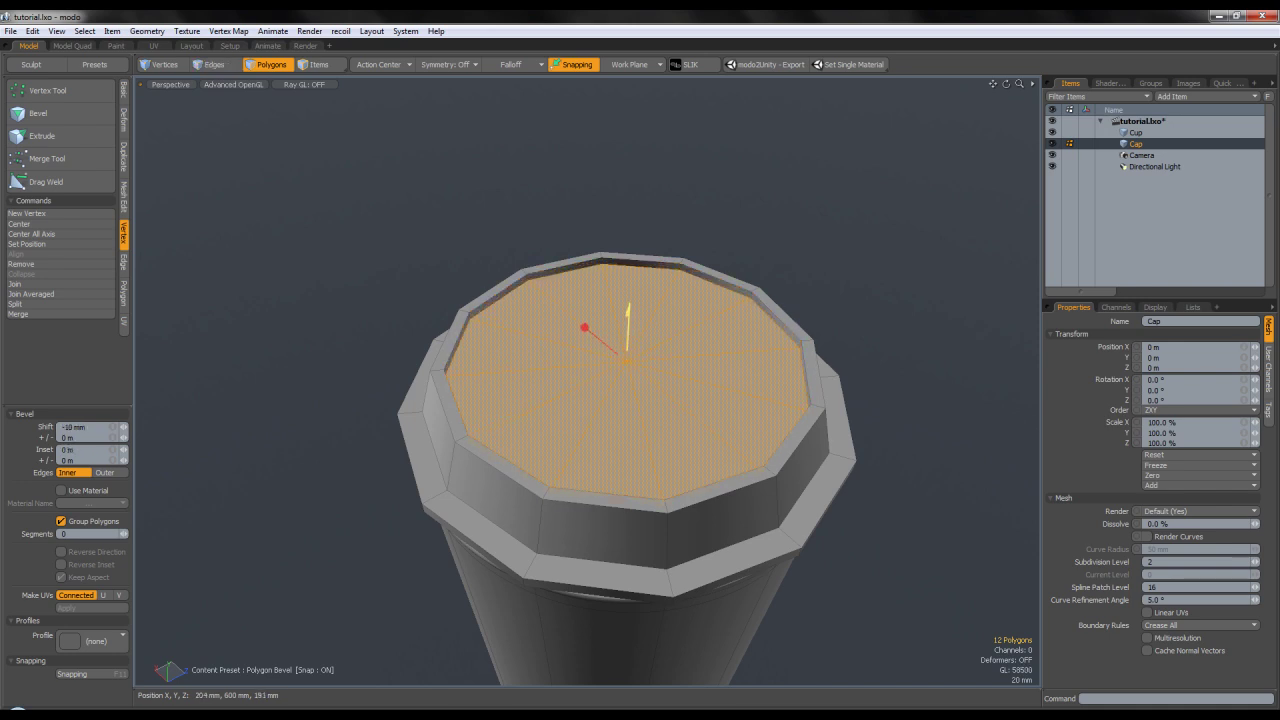
key(space)
Examine the cap's stepped profile, top rim and recessed centre from several angles.
click(846, 311)
scroll(807, 381, down, 5)
alt+shift+drag(766, 452, 728, 400)
scroll(726, 400, up, 4)
double_click(692, 375)
click(875, 378)
alt+drag(807, 411, 756, 384)
scroll(695, 408, down, 4)
scroll(676, 422, up, 4)
scroll(632, 405, up, 3)
scroll(634, 409, down, 4)
scroll(660, 328, up, 4)
alt+drag(654, 322, 846, 351)
alt+shift+drag(640, 368, 573, 481)
scroll(690, 401, down, 4)
scroll(525, 422, down, 4)
scroll(549, 424, up, 5)
scroll(570, 448, down, 4)
scroll(566, 443, up, 3)
Try insetting two adjacent top-rim polygons of the cap as a group by 2.4 mm.
scroll(572, 481, up, 4)
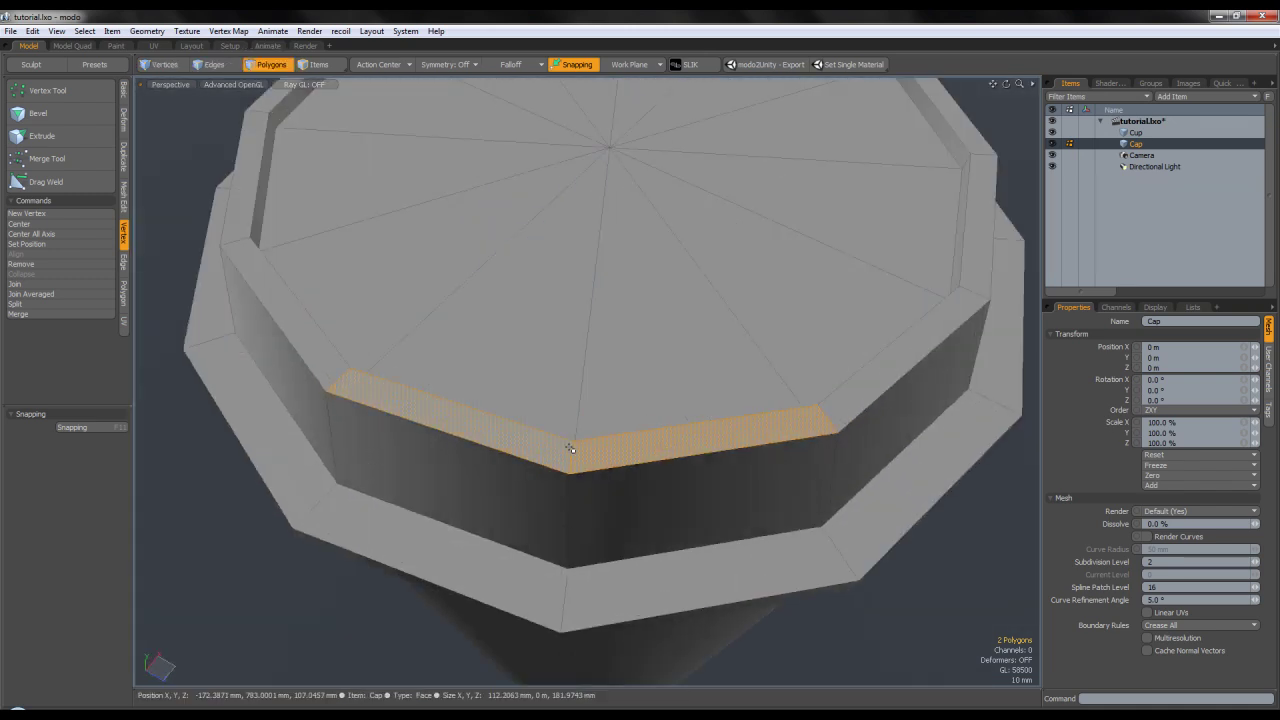
scroll(612, 448, up, 2)
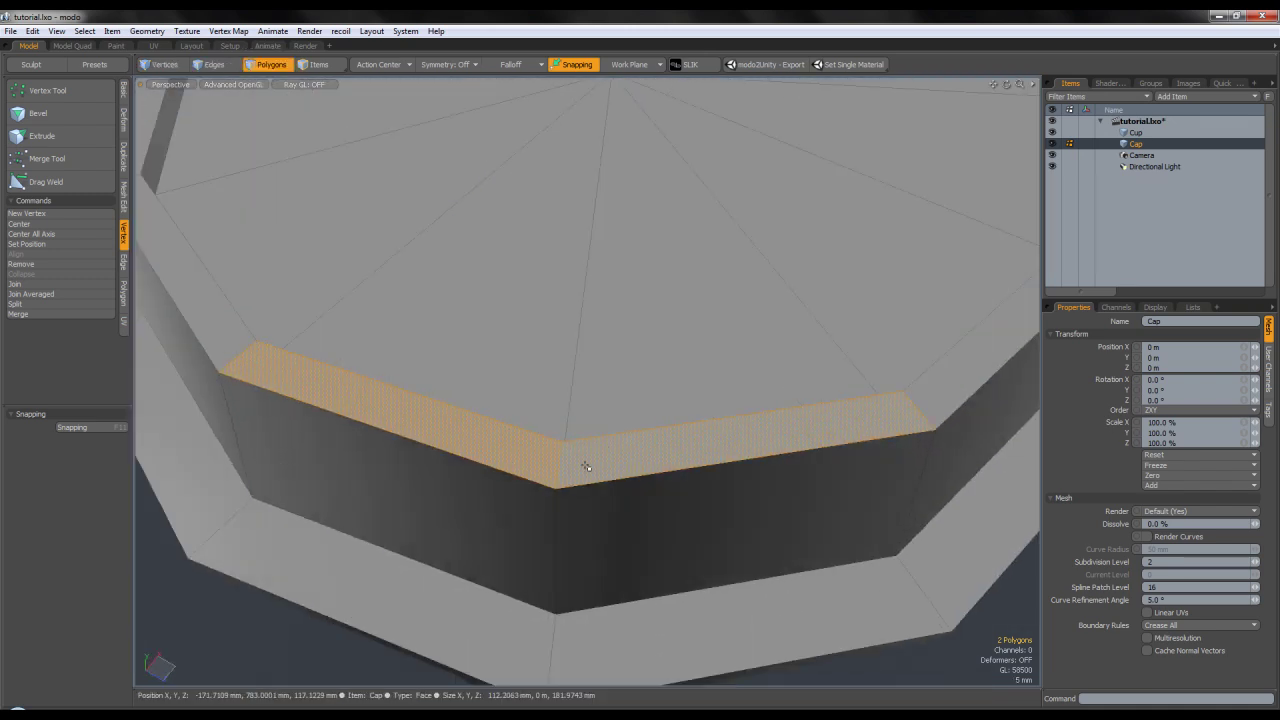
key(b)
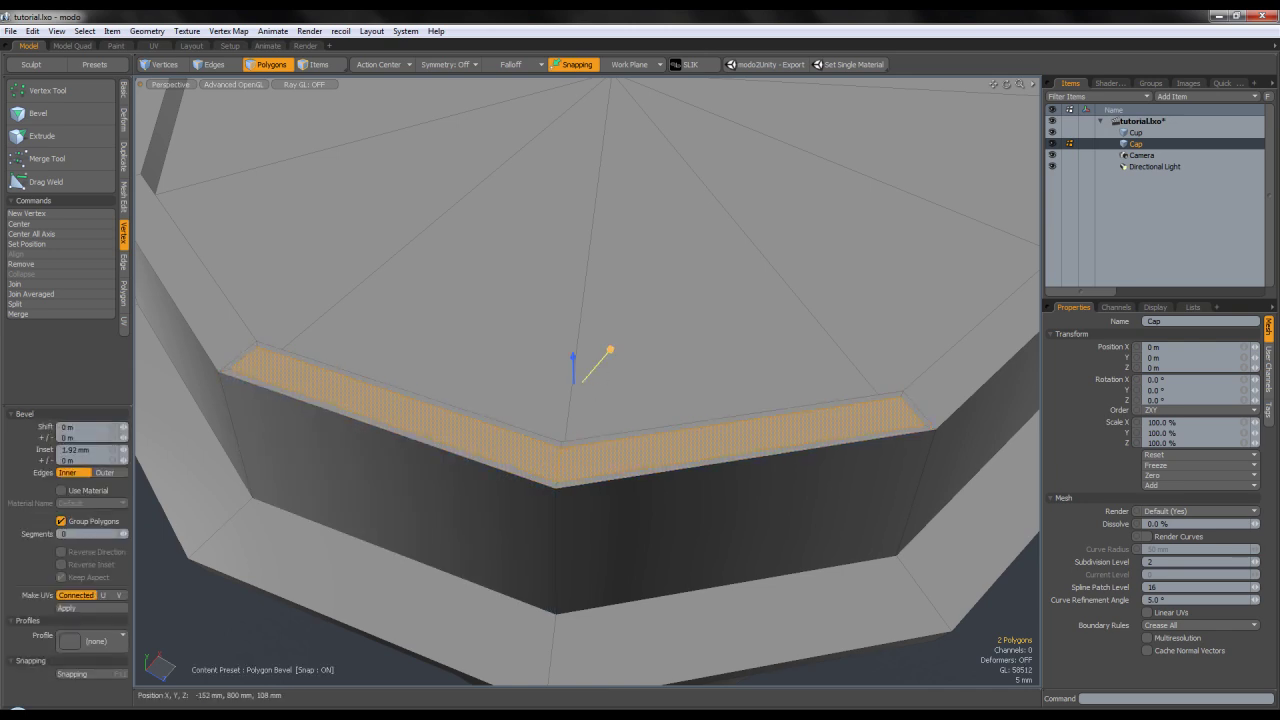
scroll(598, 366, down, 4)
alt+drag(598, 368, 798, 404)
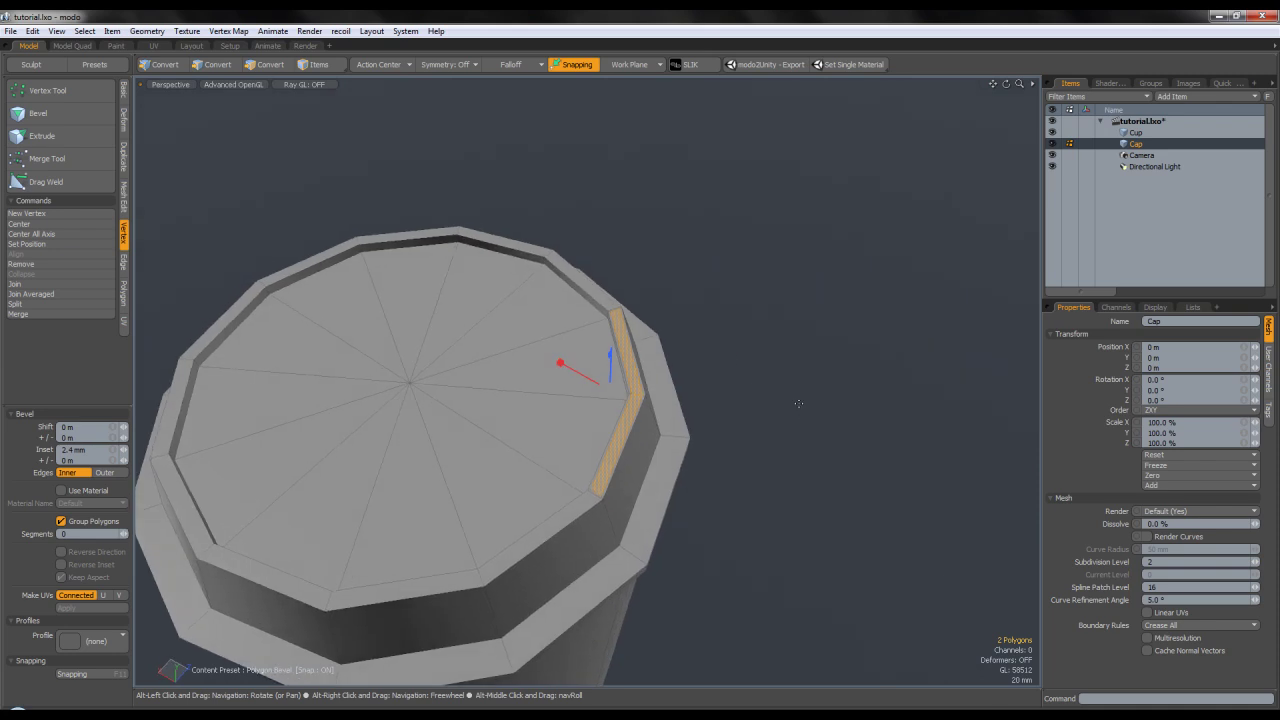
key(space)
click(798, 404)
Try selecting the recessed floor and its side walls, and undo back to before the rim inset.
scroll(570, 384, up, 3)
mouse_move(575, 385)
alt+mouse_down()
mouse_move(676, 370)
mouse_move(406, 383)
mouse_move(302, 519)
mouse_move(406, 466)
alt+mouse_up()
scroll(302, 519, down, 4)
double_click(341, 435)
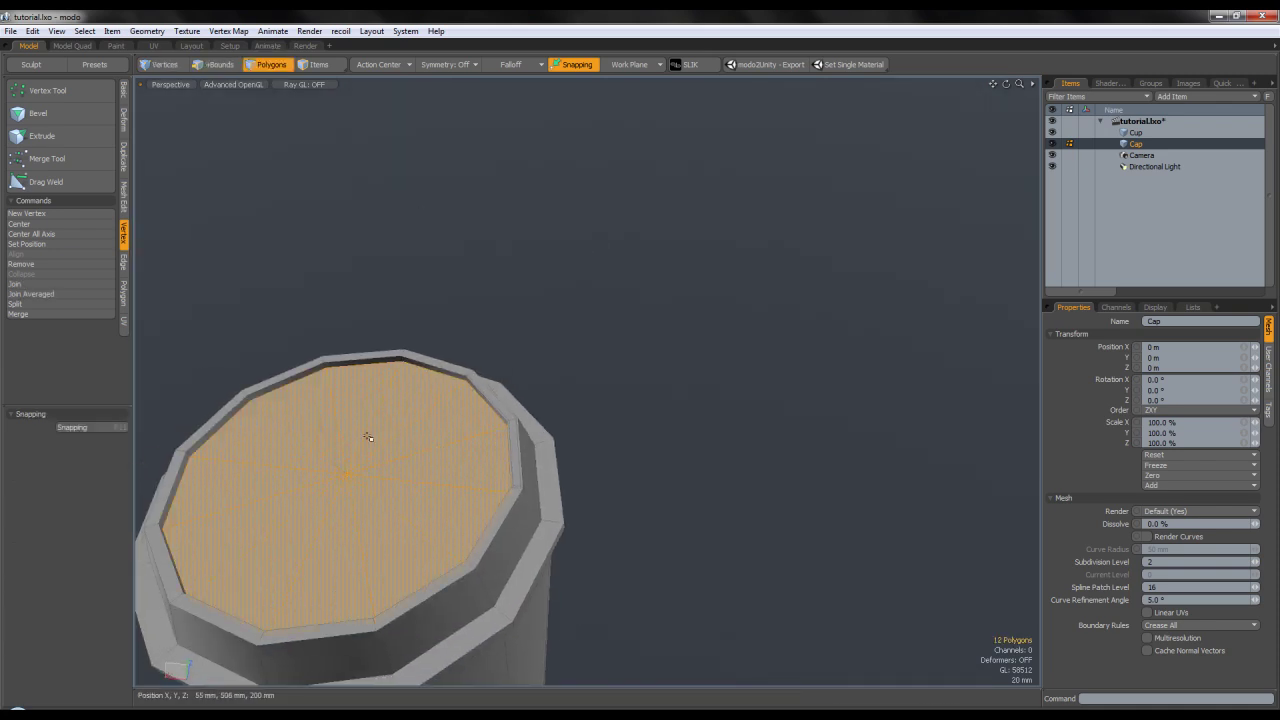
scroll(432, 434, up, 4)
key(shift+Up)
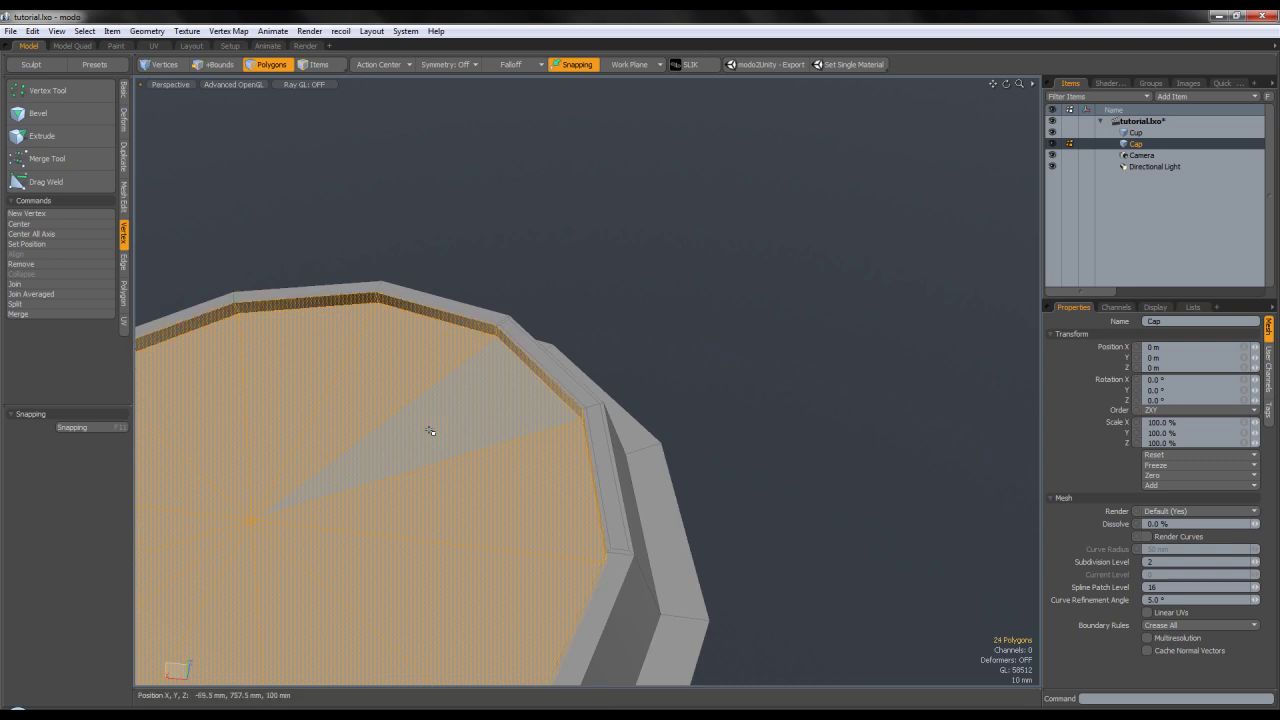
key(ctrl+z)
key(ctrl+z)
key(ctrl+z)
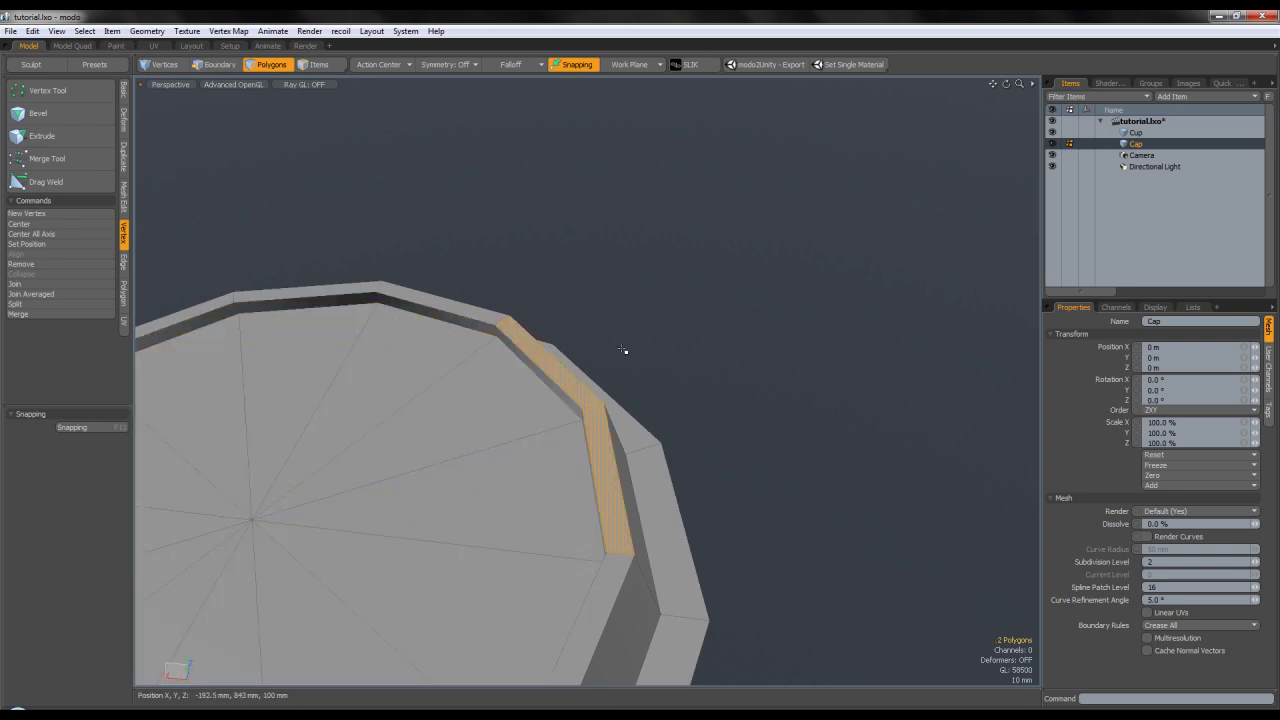
Select the cap's recessed floor together with its side walls and scale them slightly inward to widen the top rim.
click(622, 351)
mouse_move(488, 466)
mouse_down()
mouse_move(421, 388)
mouse_move(328, 403)
mouse_move(414, 466)
mouse_move(425, 441)
mouse_up()
scroll(329, 403, down, 4)
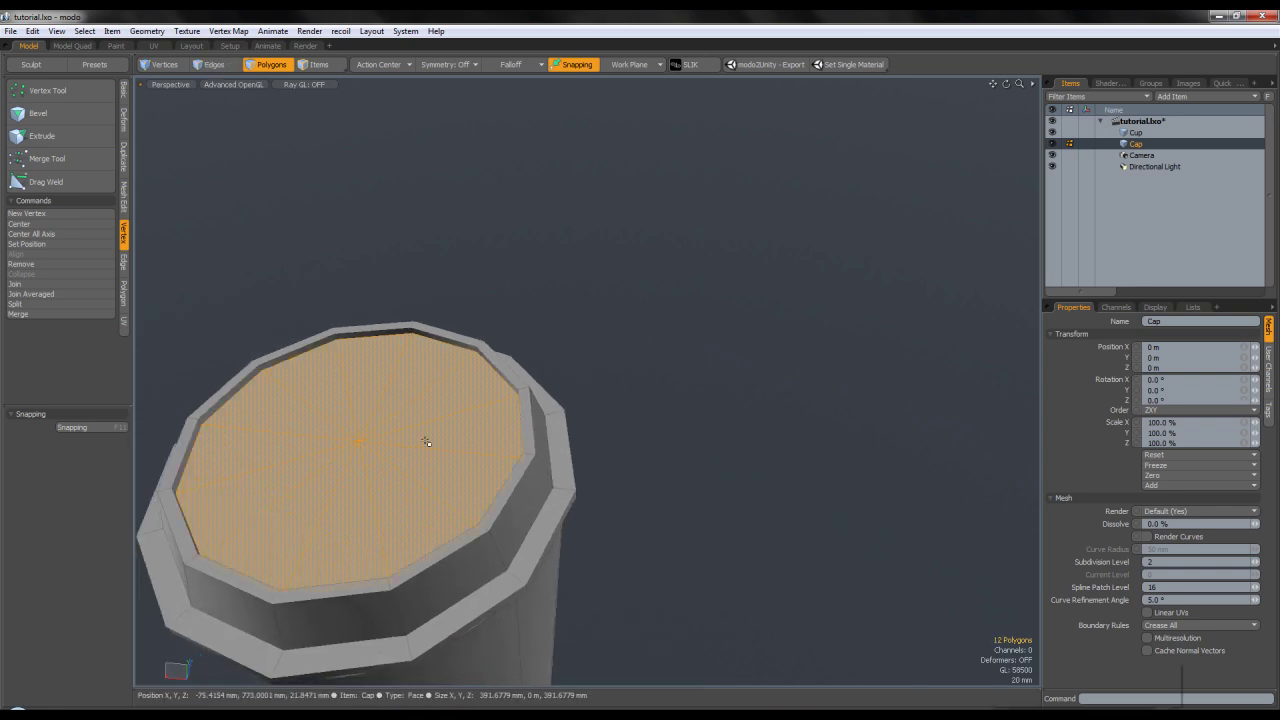
key(shift+Up)
key(r)
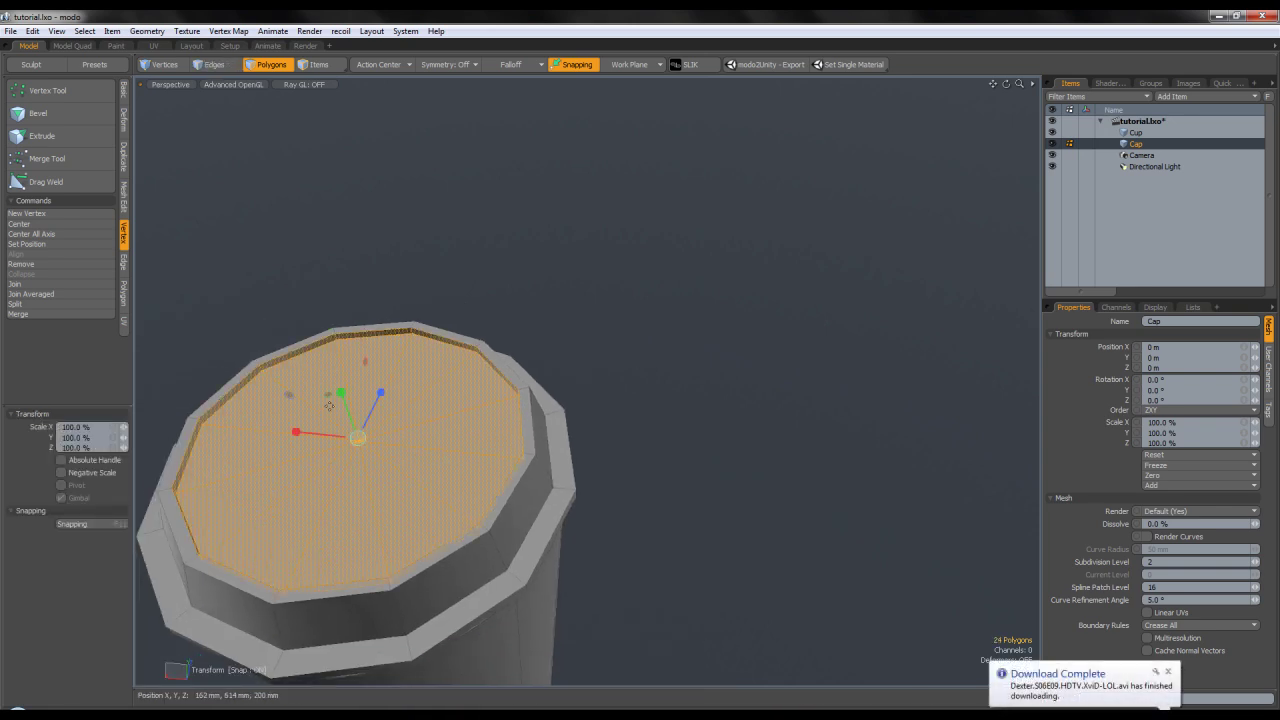
click(1168, 671)
drag(328, 394, 323, 394)
key(space)
click(567, 383)
Select two adjacent polygons on the cap's top rim and inset them as a group by about 2.08 mm.
alt+drag(567, 383, 509, 456)
scroll(593, 412, up, 3)
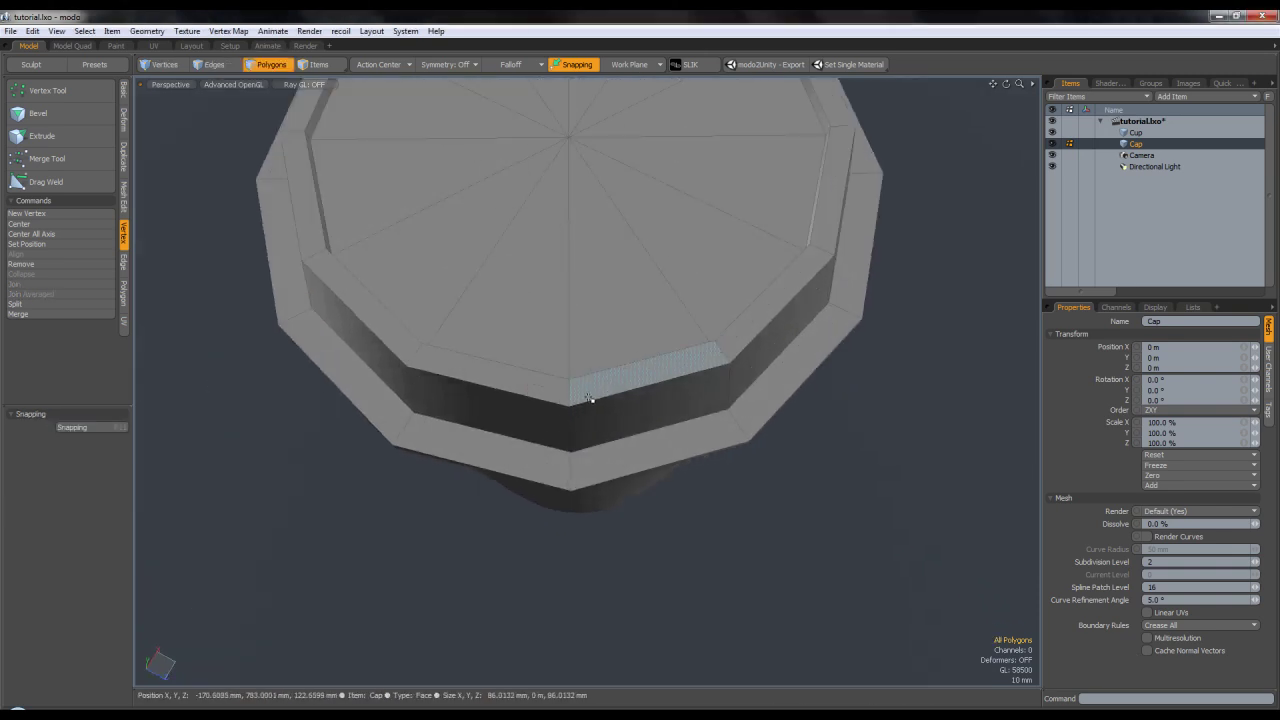
mouse_move(589, 394)
mouse_down()
mouse_move(549, 390)
mouse_move(547, 509)
mouse_up()
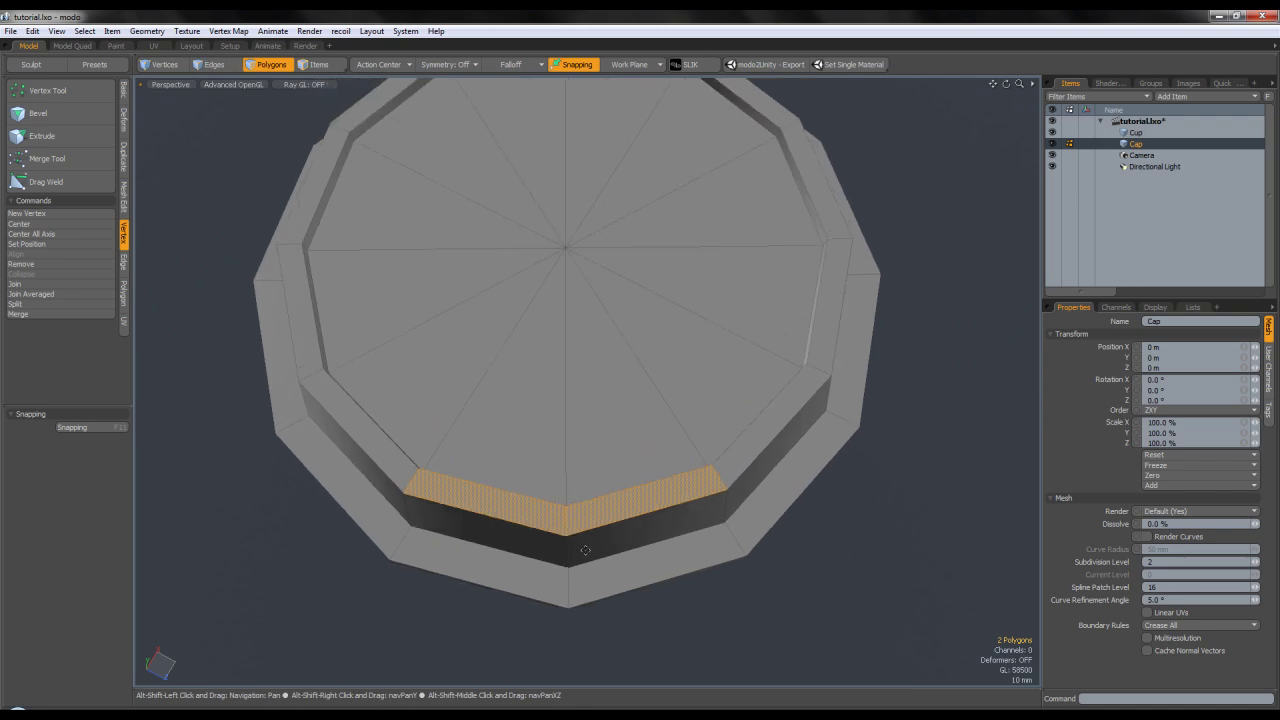
key(b)
scroll(575, 510, up, 3)
drag(573, 454, 579, 447)
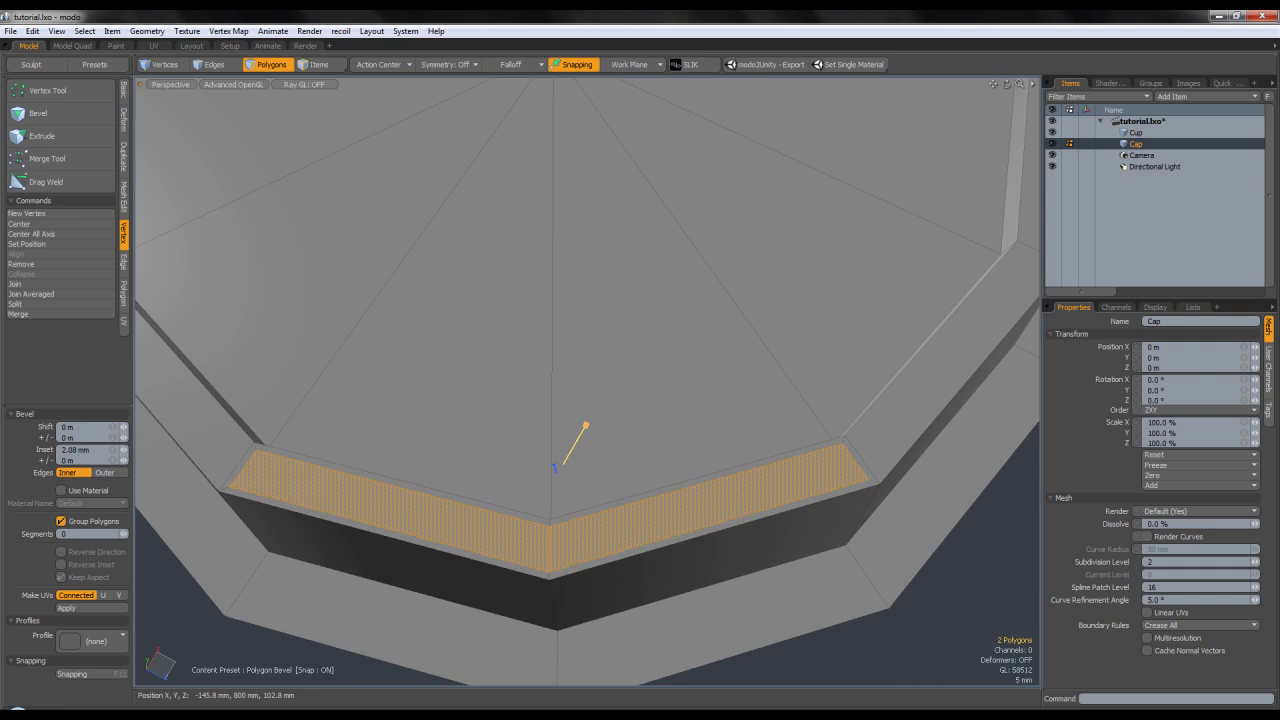
scroll(573, 476, down, 5)
alt+drag(573, 476, 579, 445)
scroll(579, 445, up, 3)
key(space)
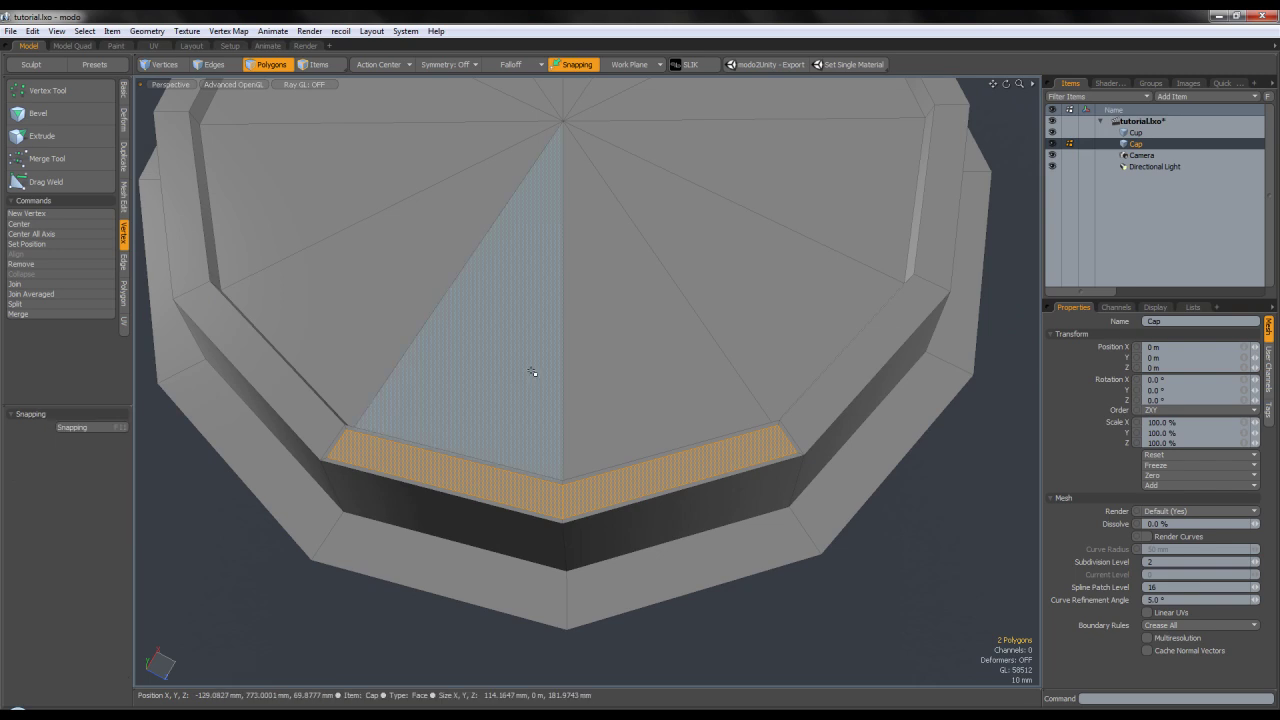
Set the action center to Local and move one end edge of the rim inset 50 mm in X toward its middle.
click(379, 64)
click(362, 138)
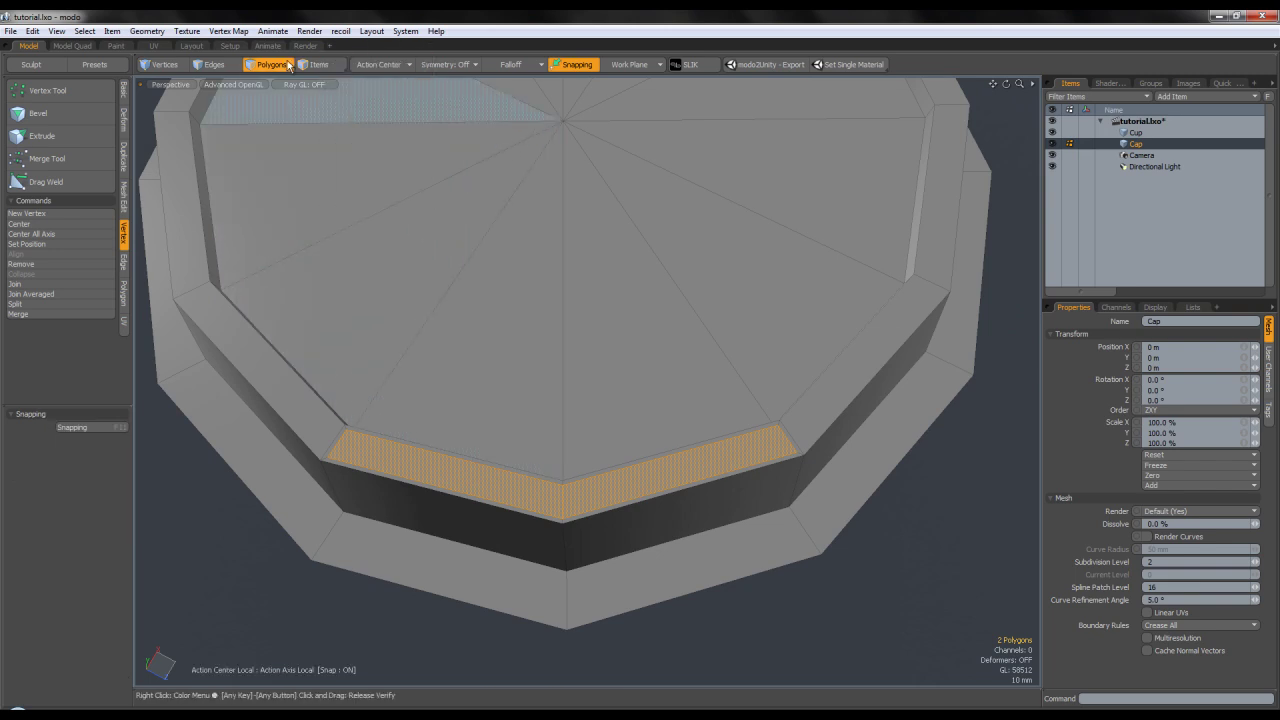
key(2)
click(790, 442)
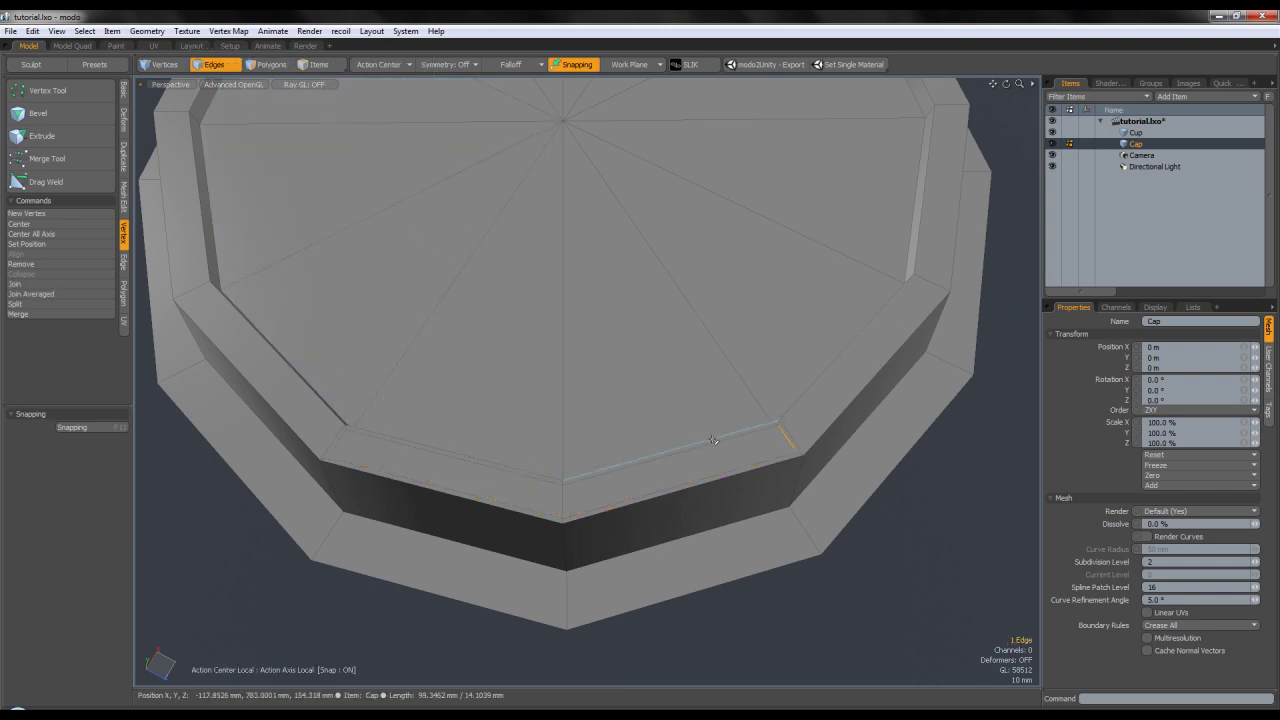
scroll(578, 469, up, 3)
scroll(600, 472, down, 3)
key(y)
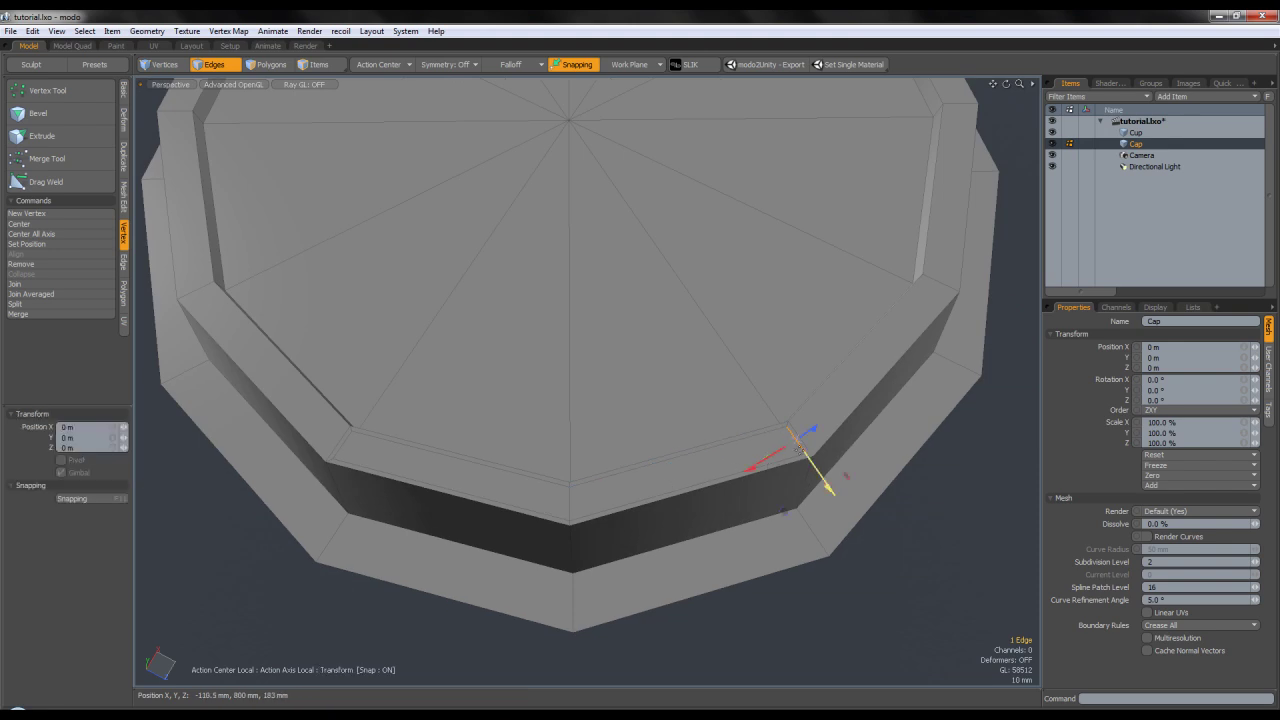
drag(773, 460, 673, 513)
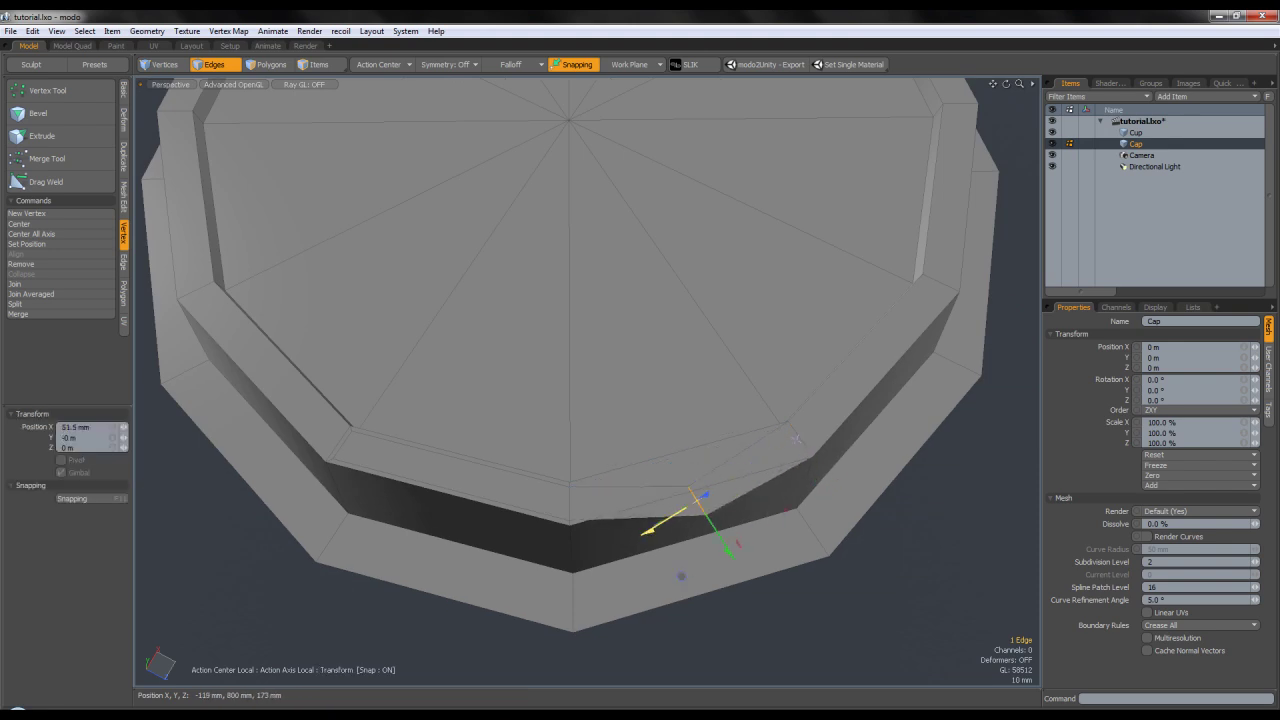
drag(645, 531, 659, 517)
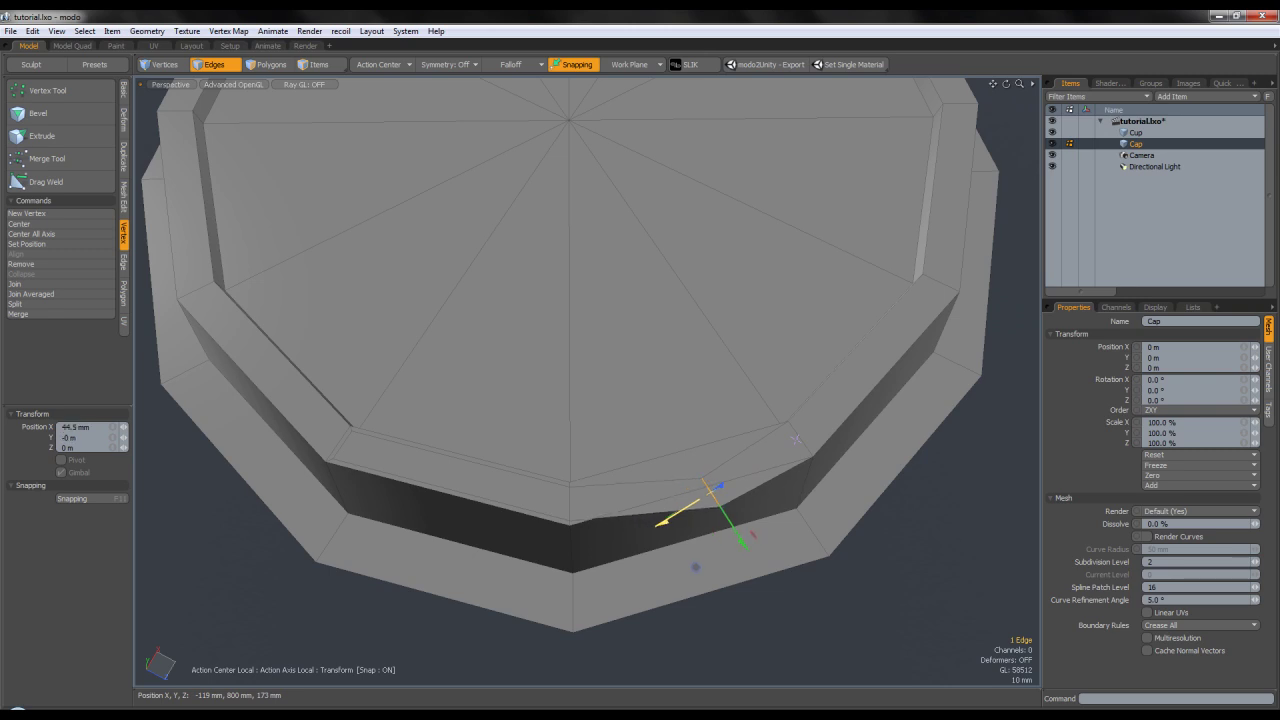
drag(71, 427, 44, 434)
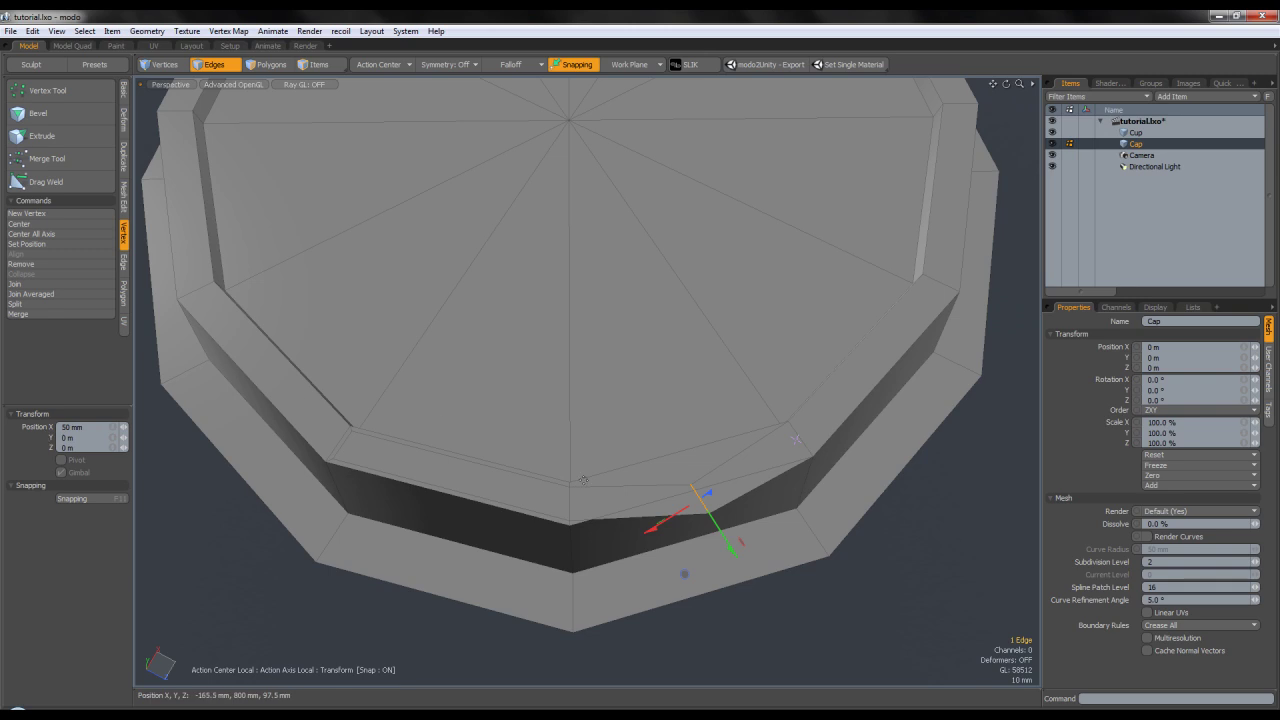
Shift the same end edge by -13.5 mm in Y to bring it back in line with the rim.
drag(733, 552, 718, 528)
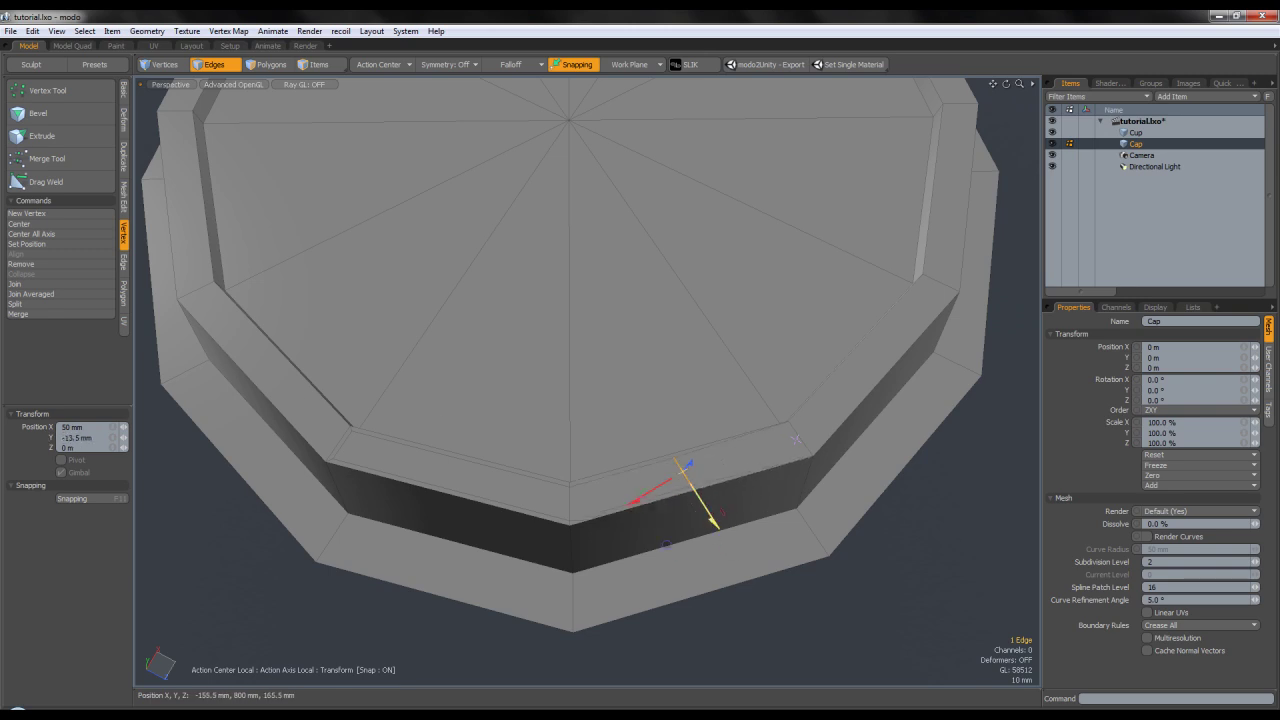
click(74, 437)
alt+drag(375, 378, 456, 409)
click(76, 438)
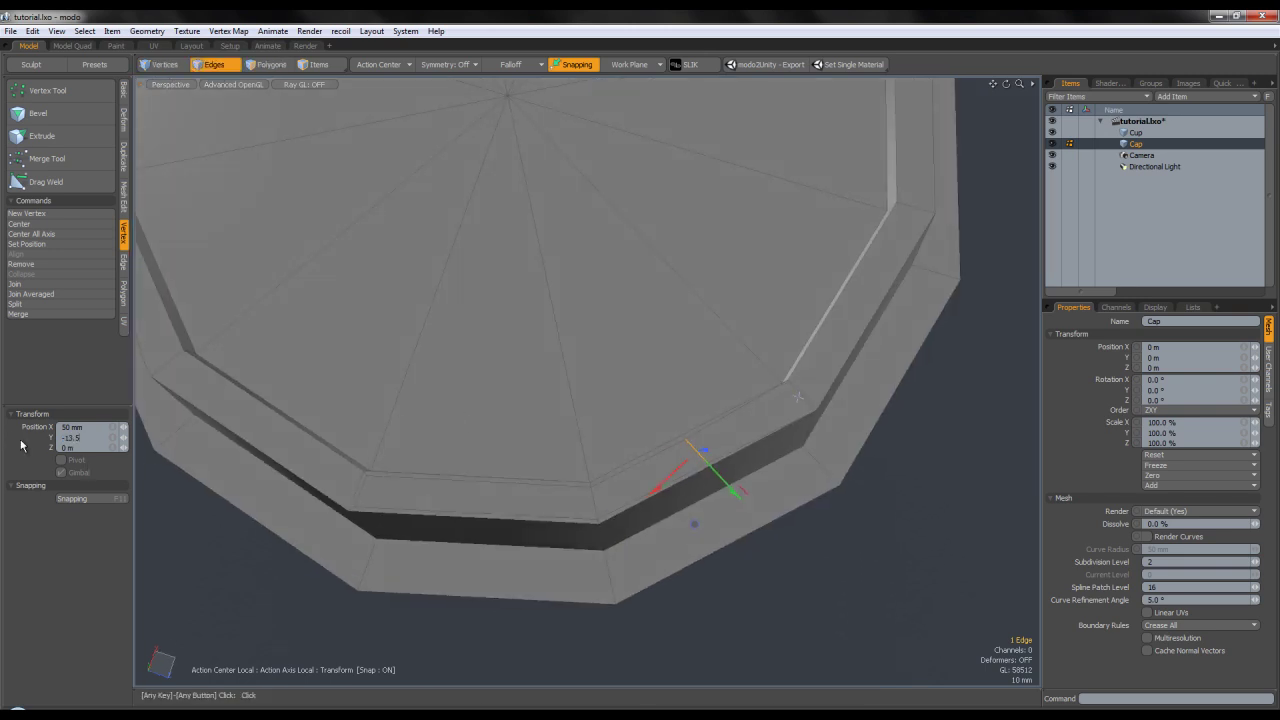
key(space)
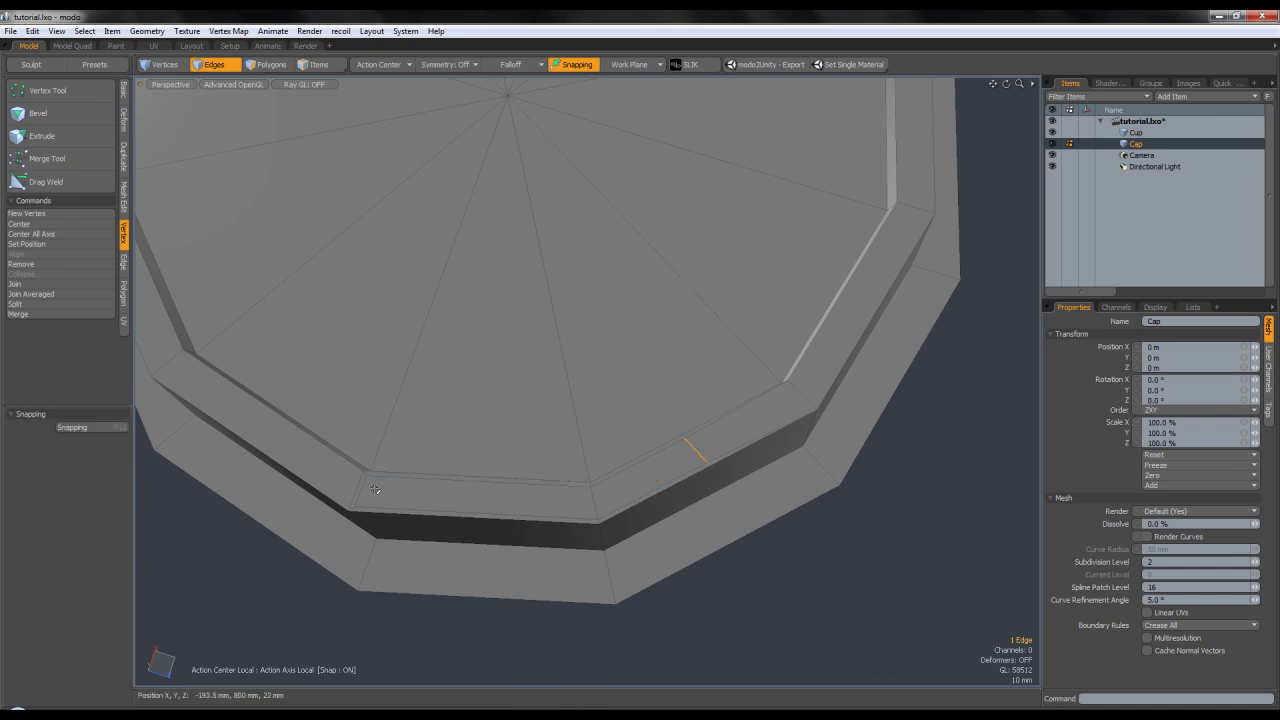
Move the opposite end edge of the rim inset 50 mm in X and 13.5 mm in Y to match.
key(w)
drag(415, 507, 529, 546)
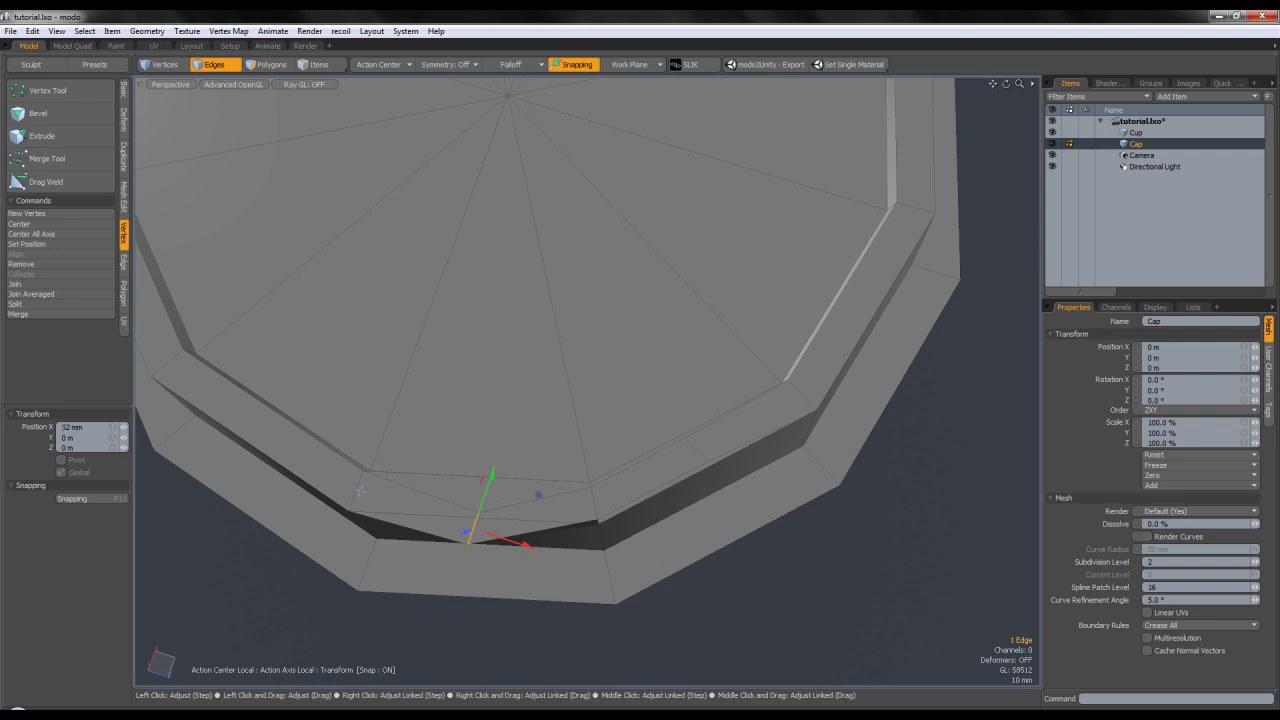
click(71, 426)
key(Return)
drag(480, 503, 489, 465)
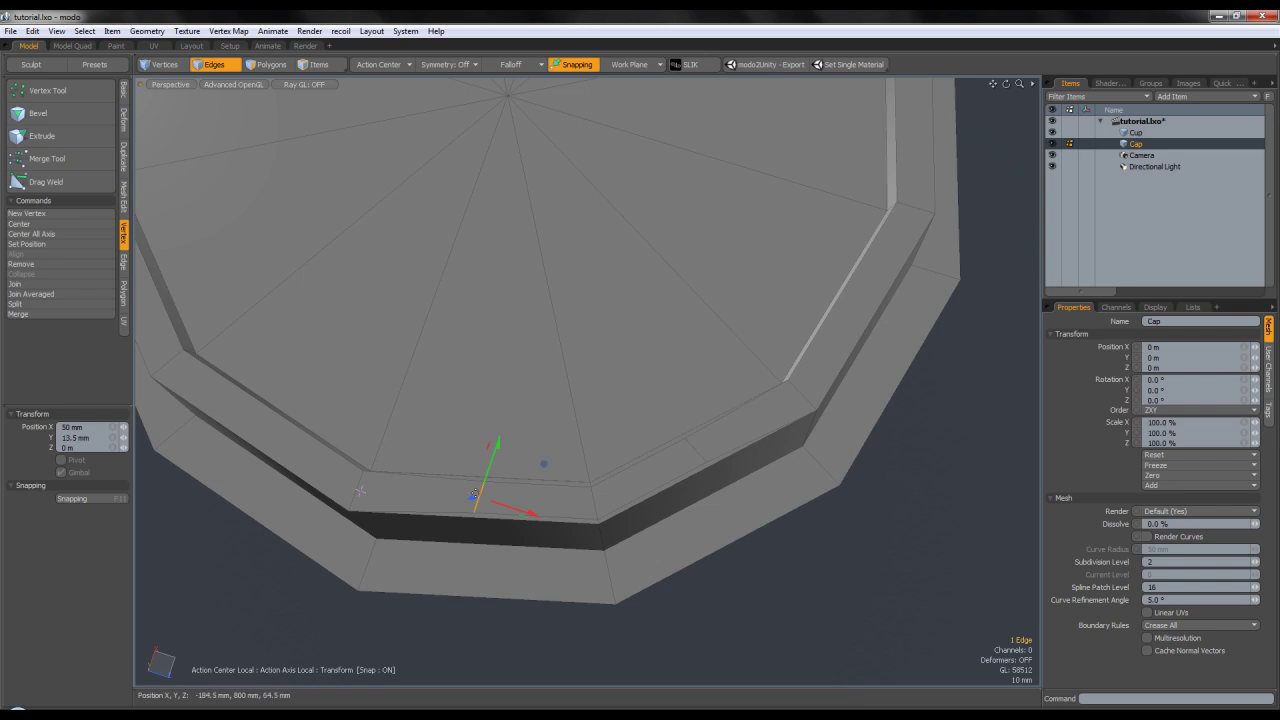
key(q)
click(720, 564)
Delete the two shortened inset polygons to open a drinking hole in the cap's rim.
click(282, 68)
scroll(506, 337, down, 5)
alt+shift+drag(518, 346, 546, 363)
scroll(571, 406, up, 5)
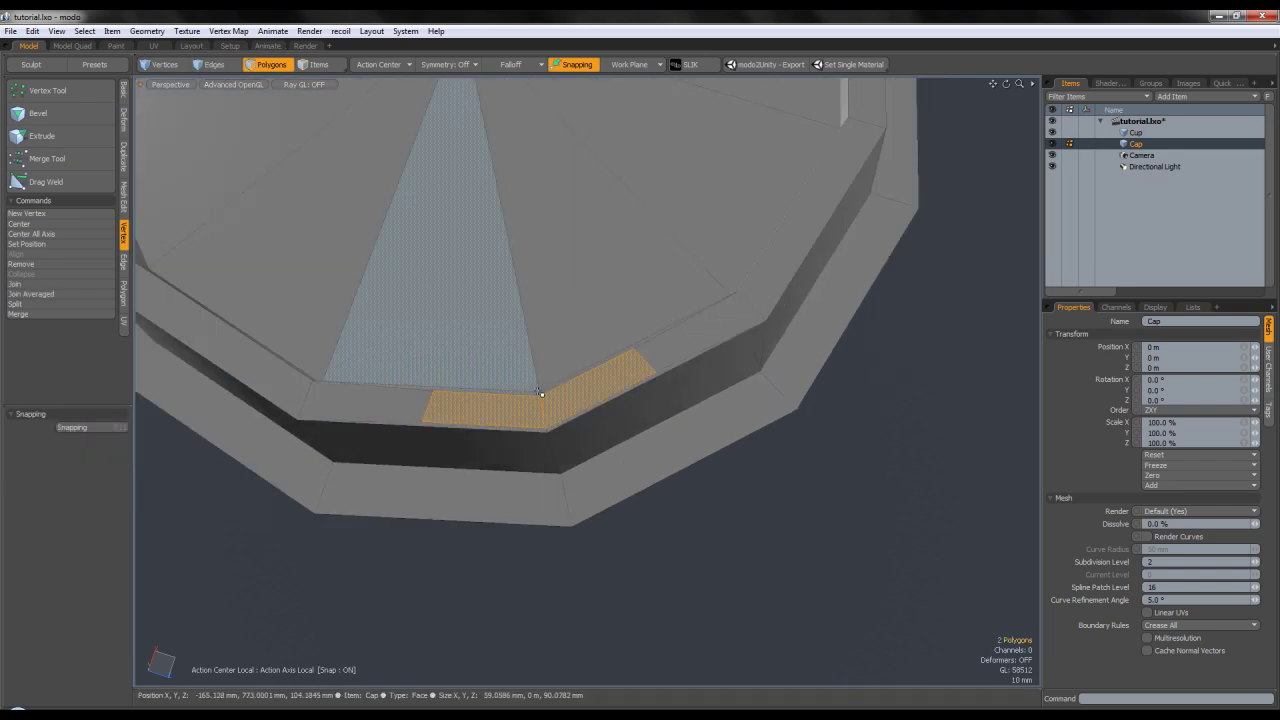
key(Delete)
Select the whole cap and turn on its subdivision.
scroll(470, 356, down, 3)
alt+shift+drag(506, 342, 700, 288)
scroll(686, 396, down, 3)
double_click(724, 341)
key(Tab)
click(837, 303)
Select all the cap's edges and reduce their subdivision weight with the Edge Weight tool to soften the lid's shape.
alt+drag(774, 303, 665, 424)
scroll(651, 357, up, 3)
double_click(607, 379)
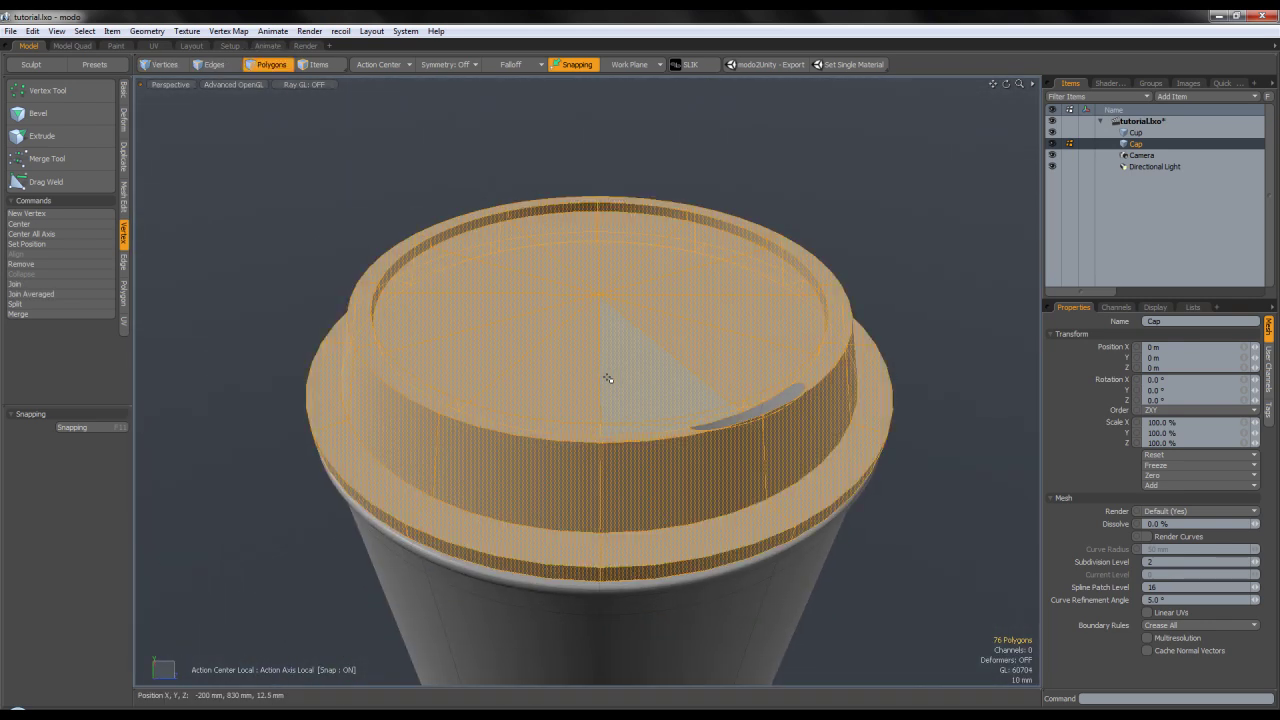
click(929, 277)
click(212, 64)
key(bracketleft)
key(shift+w)
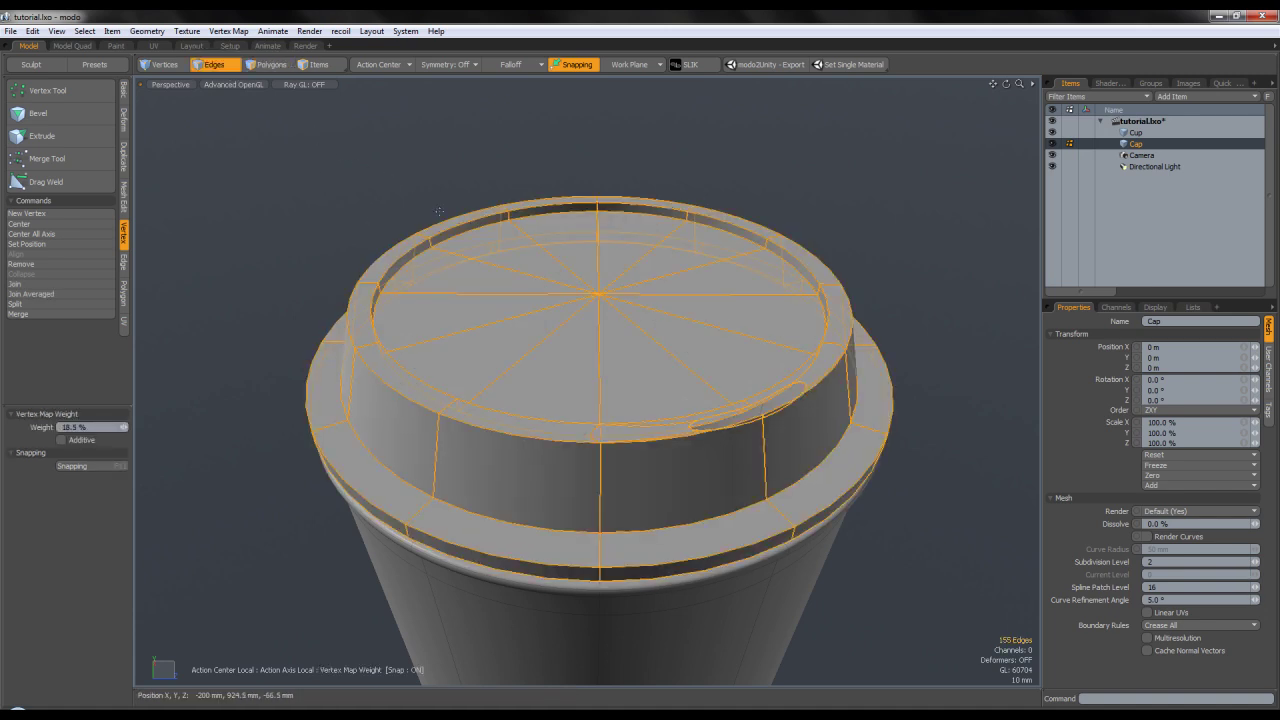
drag(430, 198, 420, 198)
key(q)
click(812, 232)
alt+drag(808, 240, 785, 221)
scroll(660, 265, down, 3)
alt+drag(640, 285, 652, 262)
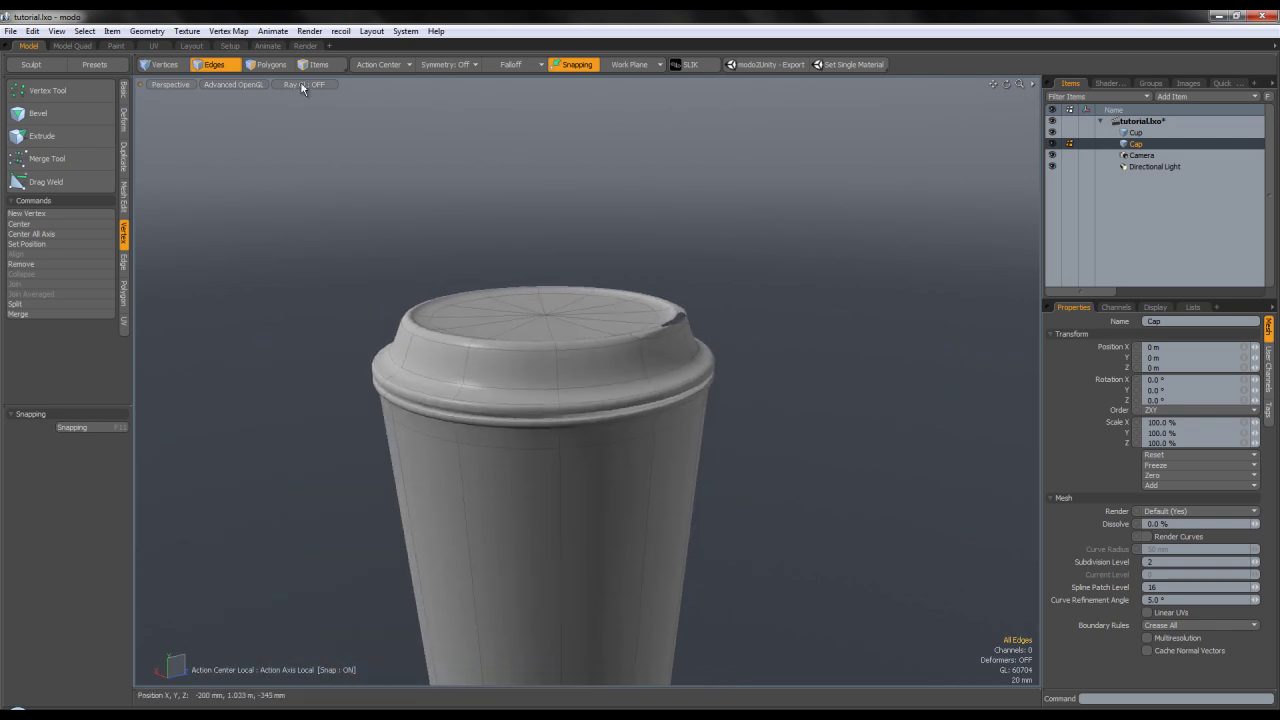
Turn off the cap's subdivision and move its bottom edge loop slightly down toward the rolled lip of the cup.
click(272, 65)
scroll(495, 348, up, 3)
key(Tab)
click(443, 177)
alt+drag(443, 177, 476, 210)
scroll(643, 471, up, 2)
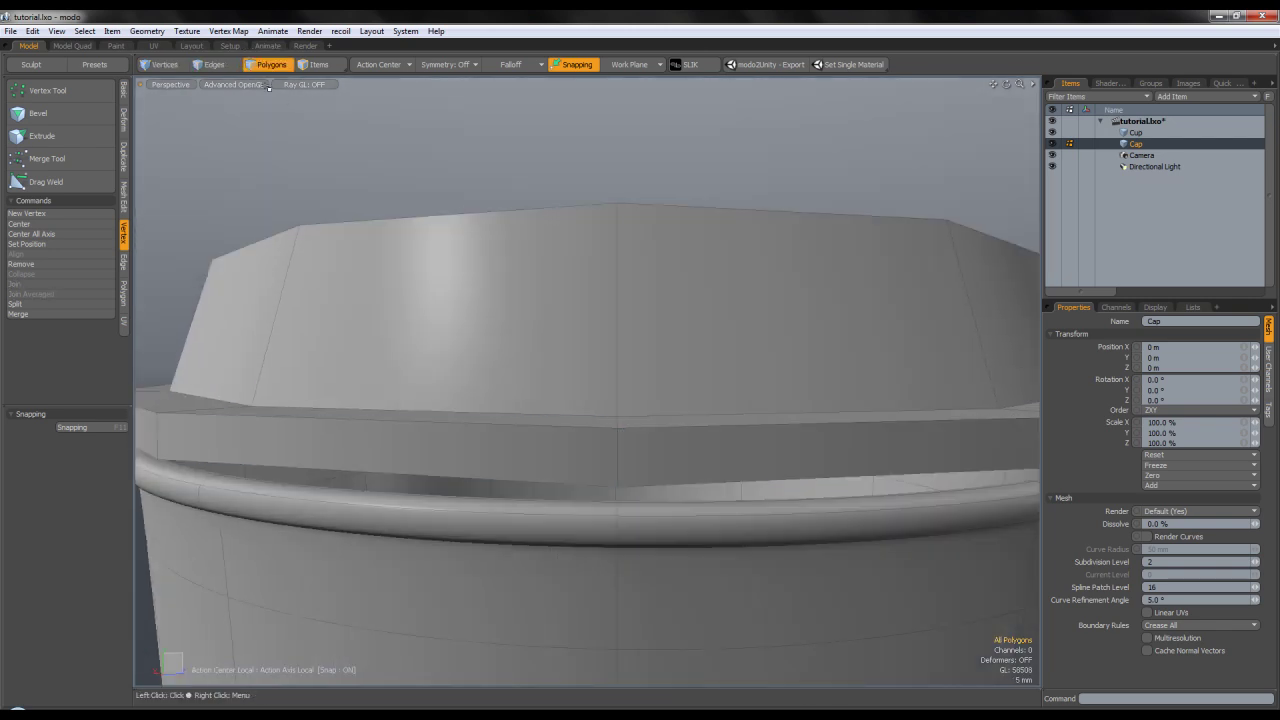
double_click(538, 481)
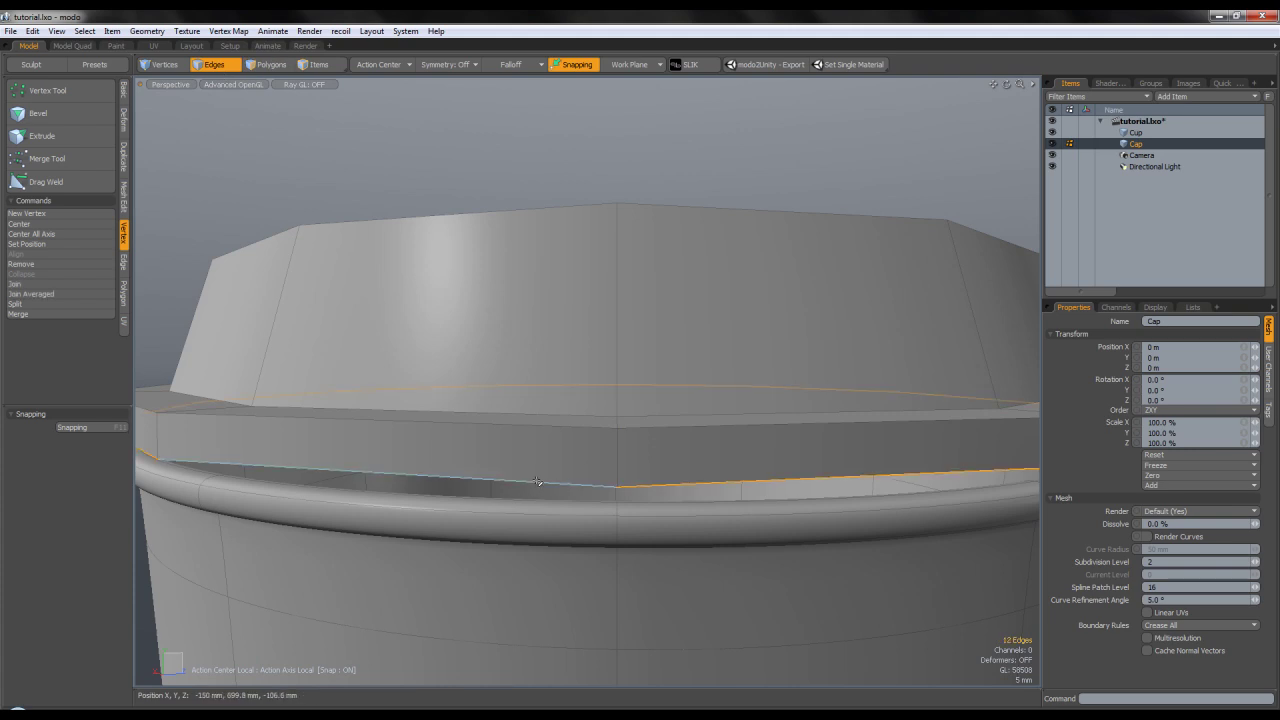
key(w)
drag(617, 392, 617, 399)
key(space)
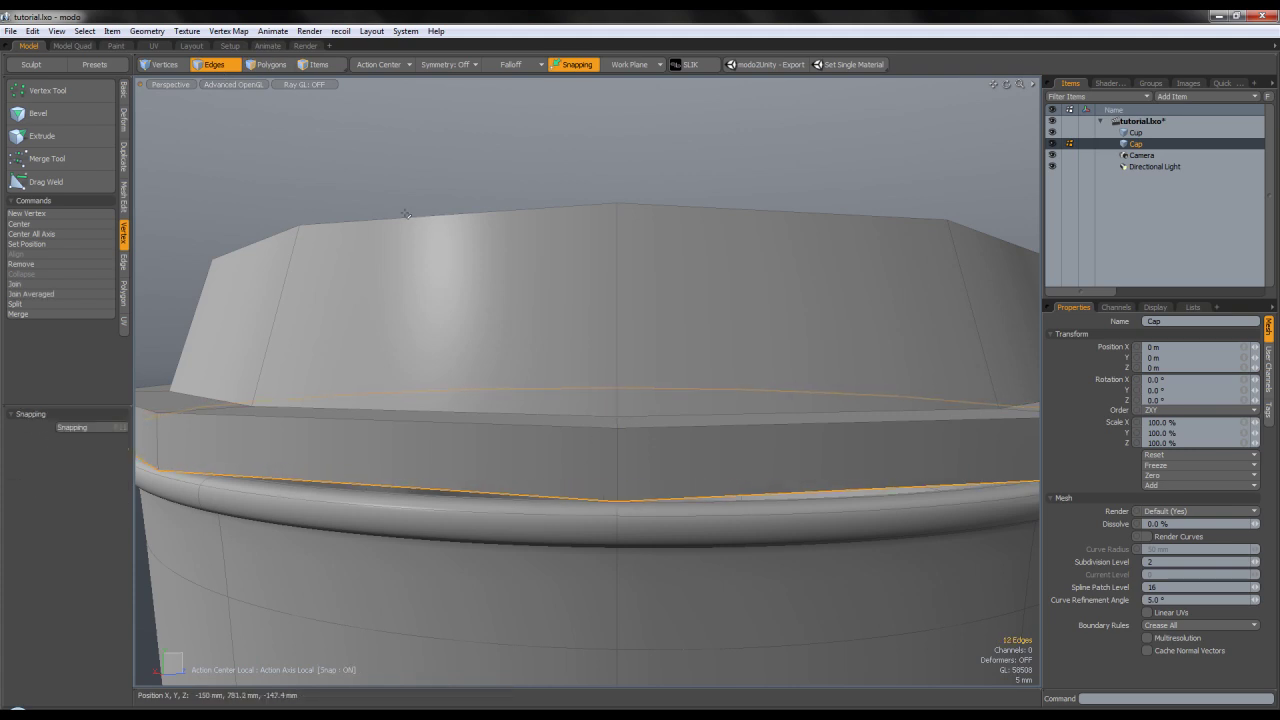
Add a single loop slice around the cap's lower vertical band at 45.5 %.
scroll(645, 462, down, 5)
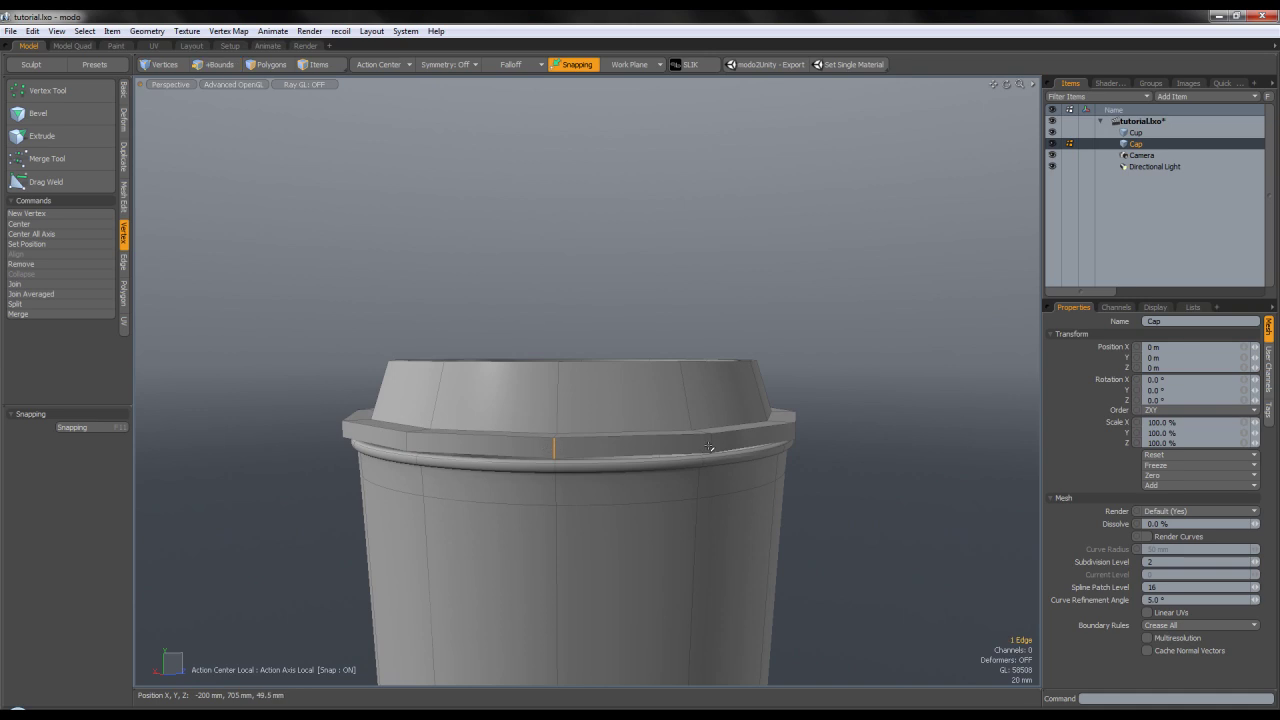
scroll(697, 443, up, 2)
key(alt+c)
drag(677, 443, 740, 443)
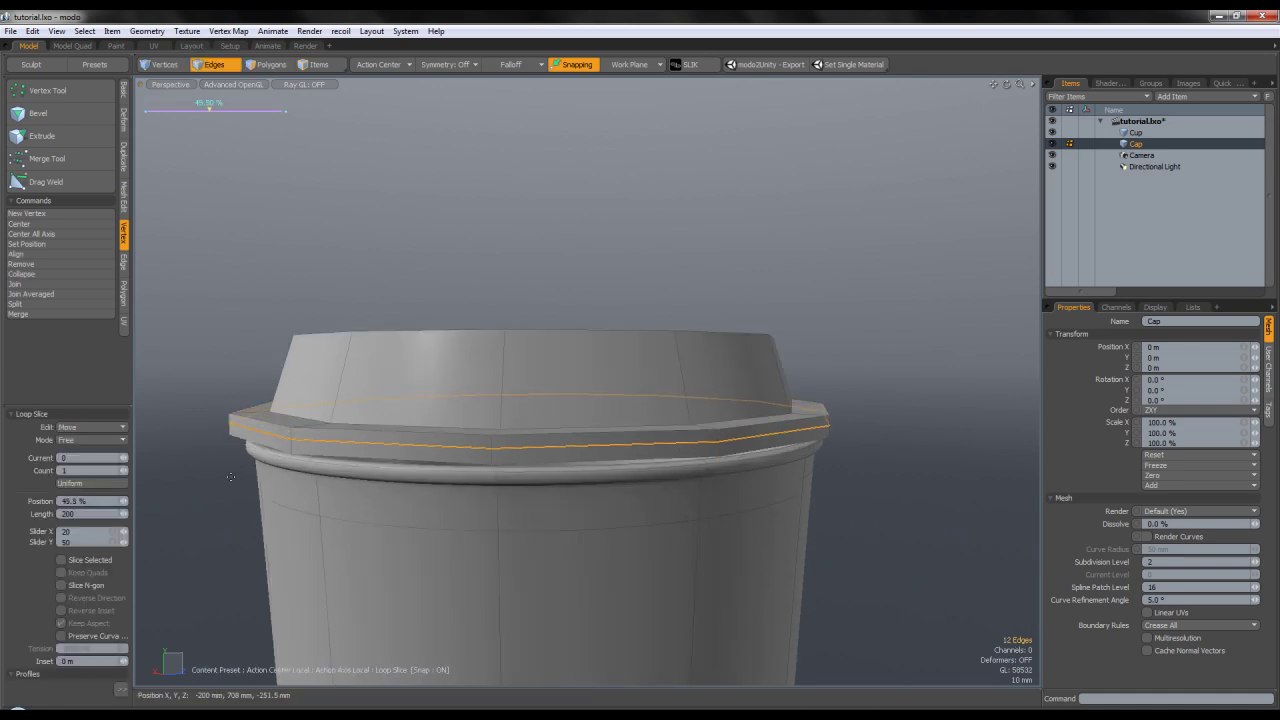
key(Return)
key(space)
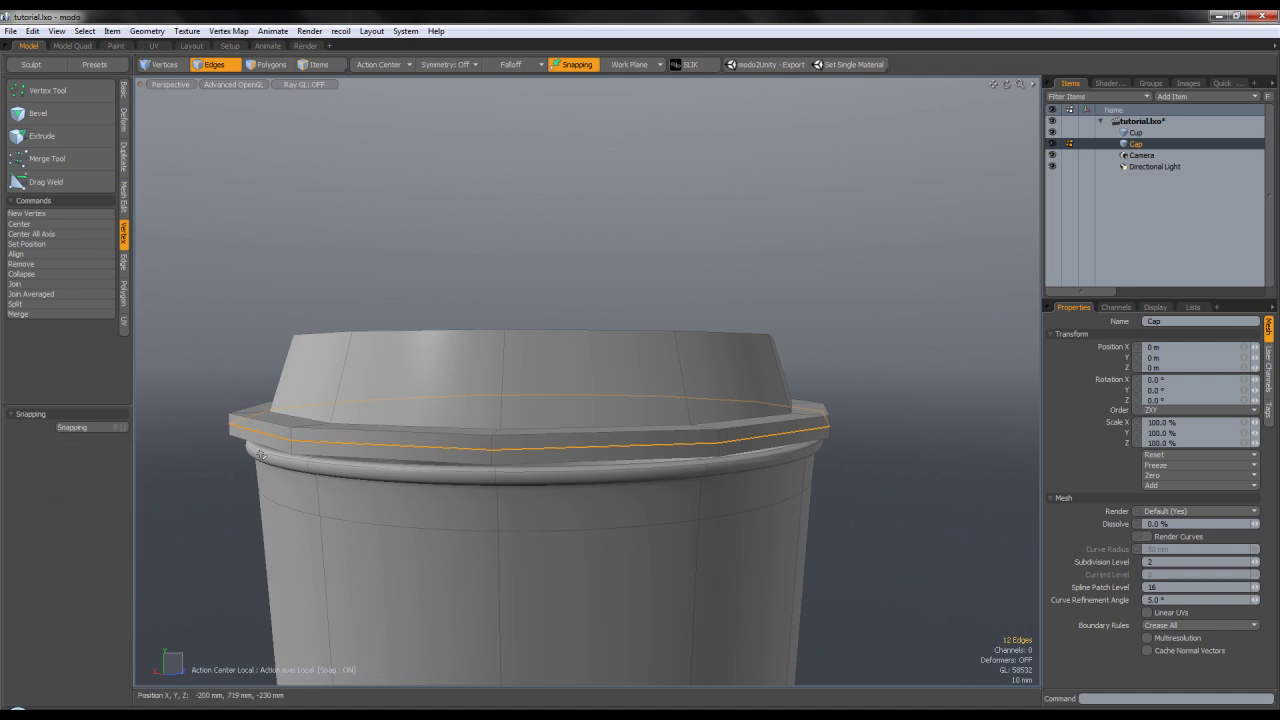
Apply an Edge Extrude to the new edge loop, pushing it inward to form a groove around the cap's lower band.
click(124, 262)
click(76, 92)
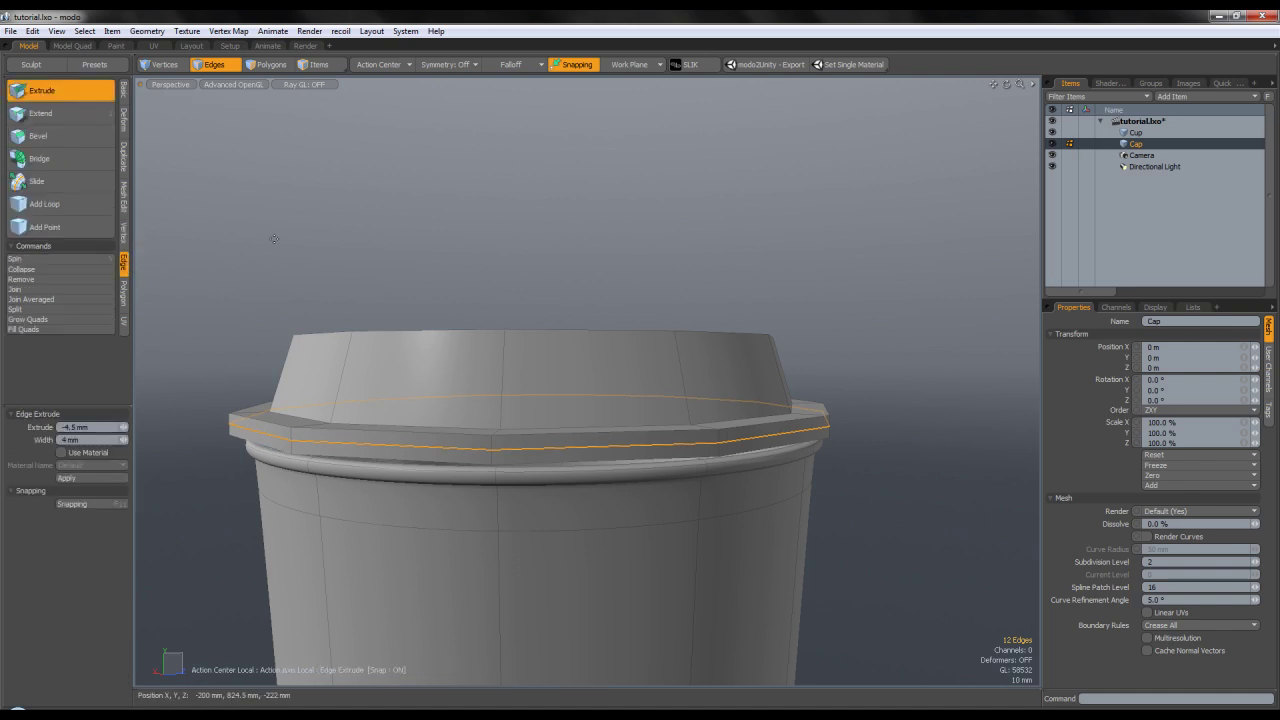
scroll(525, 447, up, 2)
click(525, 450)
alt+drag(525, 450, 646, 371)
scroll(599, 411, up, 3)
key(w)
key(q)
scroll(643, 362, down, 5)
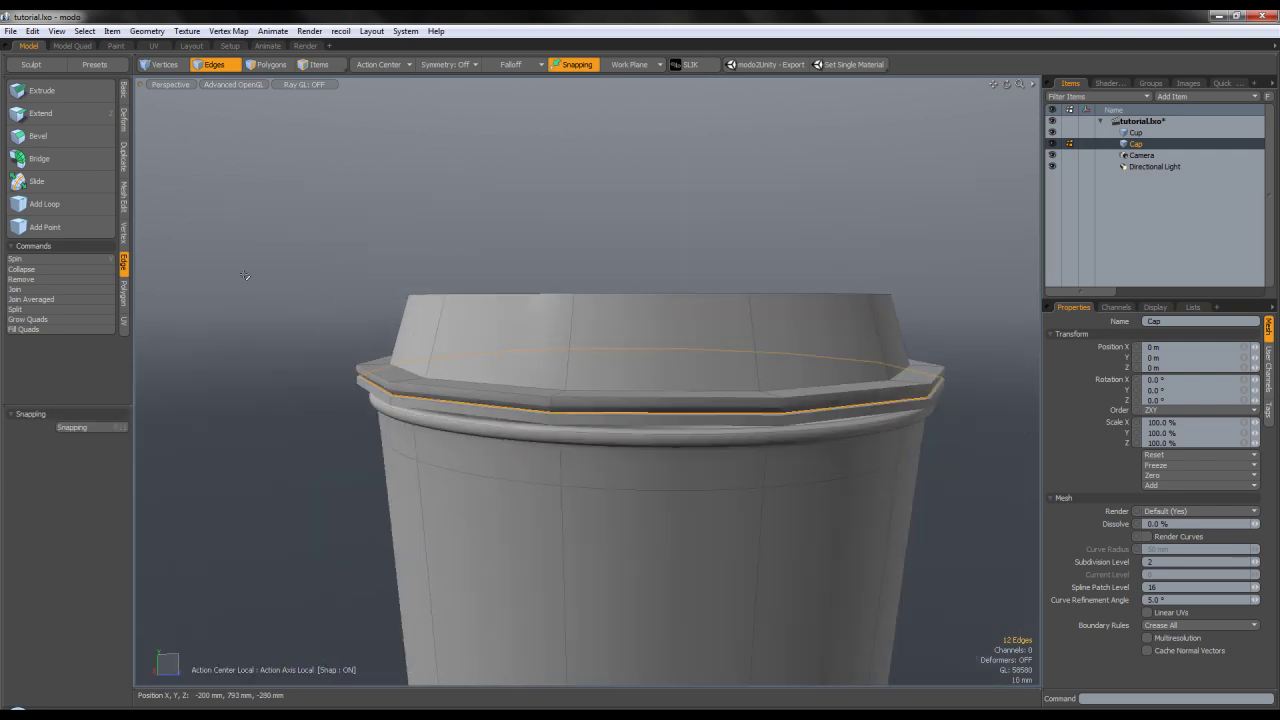
Turn on the cap's subdivision and examine the smoothed groove and lower band up close.
click(312, 298)
alt+drag(312, 298, 322, 316)
key(Tab)
click(271, 66)
click(513, 200)
alt+drag(514, 200, 538, 226)
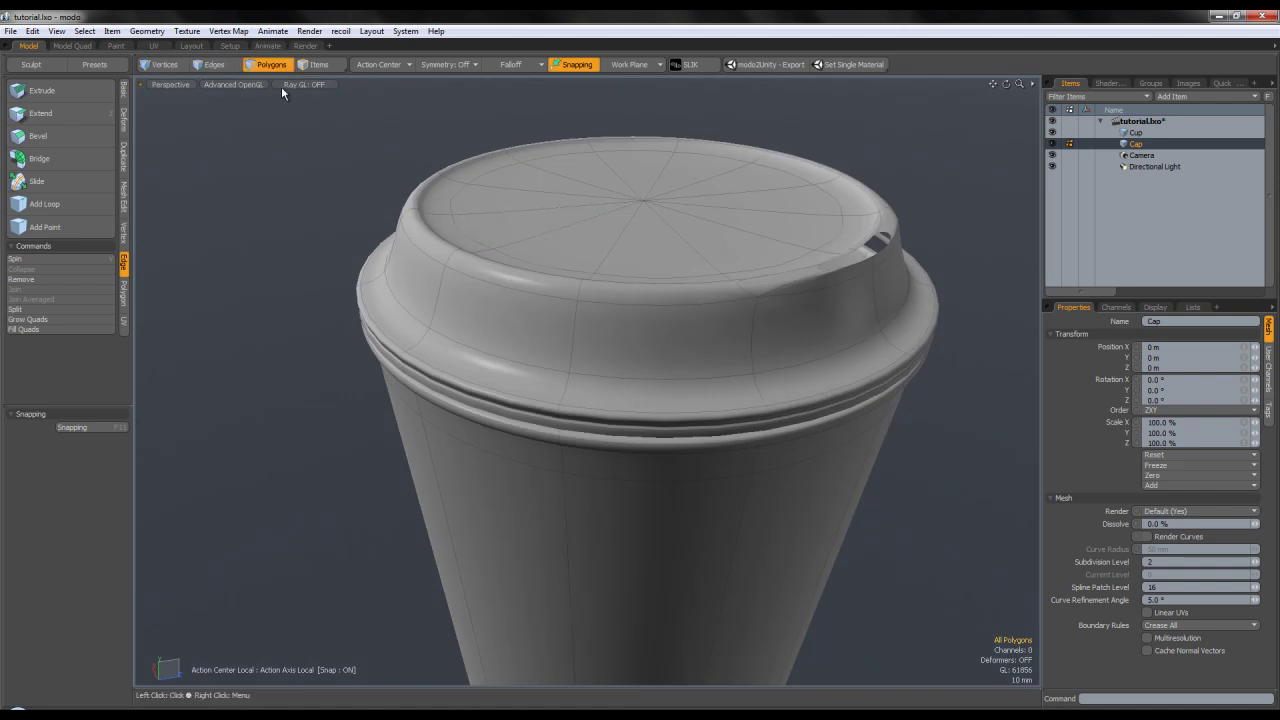
key(2)
scroll(513, 400, up, 5)
alt+drag(513, 400, 583, 418)
scroll(583, 418, up, 3)
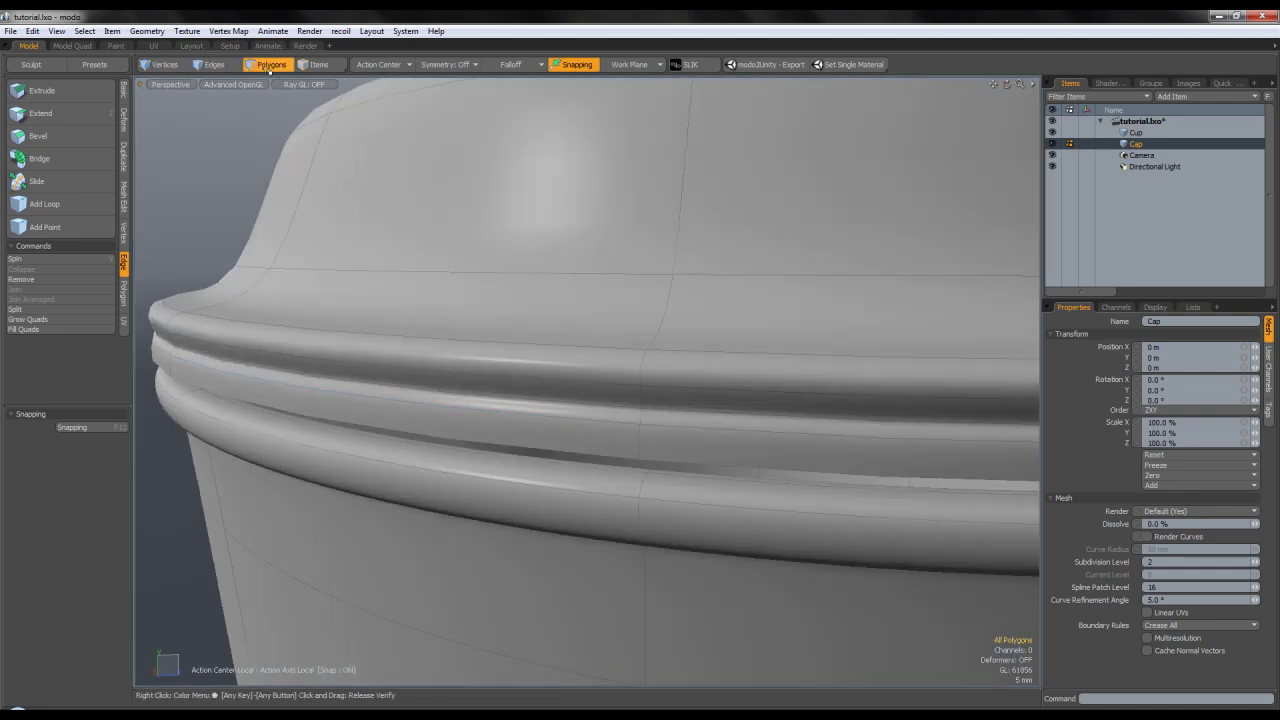
click(267, 71)
scroll(345, 215, down, 4)
alt+shift+drag(374, 220, 402, 314)
scroll(475, 328, down, 2)
alt+drag(514, 297, 599, 372)
Turn the cap's subdivision back off and remove the radial edges from its top face, leaving one flat polygon.
double_click(543, 335)
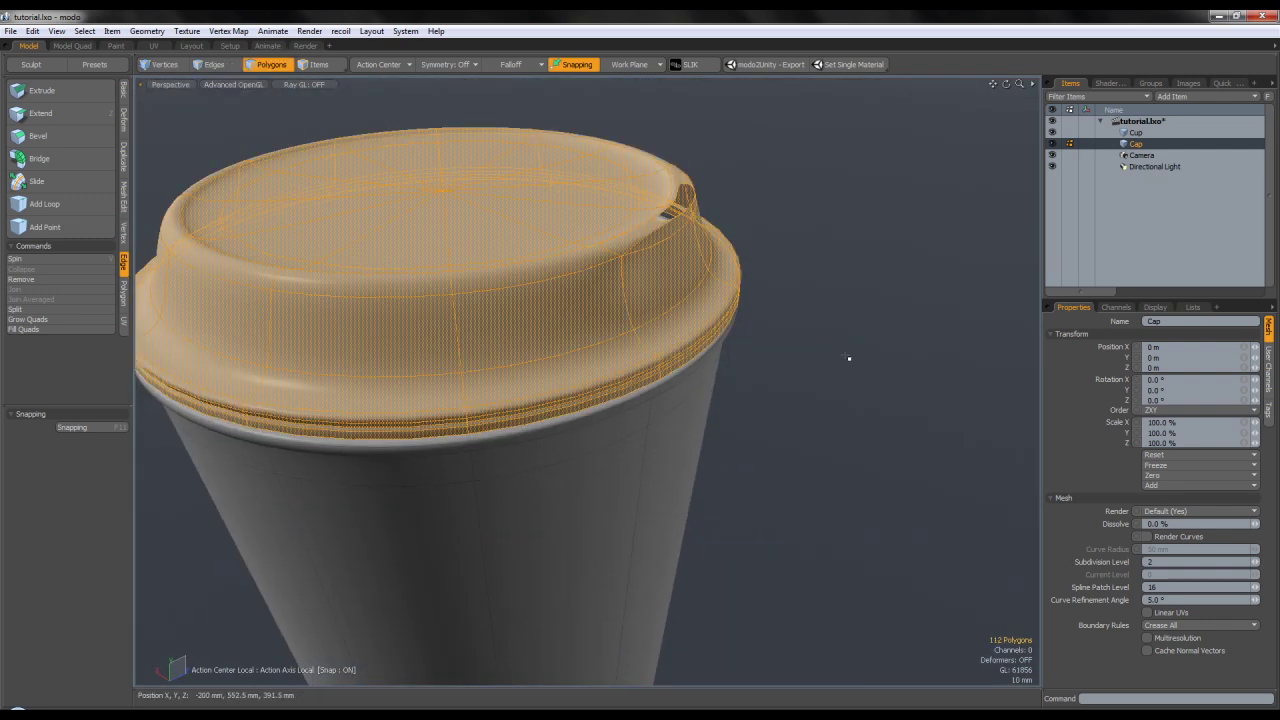
key(Tab)
click(818, 346)
alt+drag(612, 347, 795, 477)
alt+shift+drag(643, 377, 723, 448)
alt+drag(563, 377, 700, 420)
click(175, 69)
alt+drag(345, 392, 469, 364)
scroll(469, 366, down, 2)
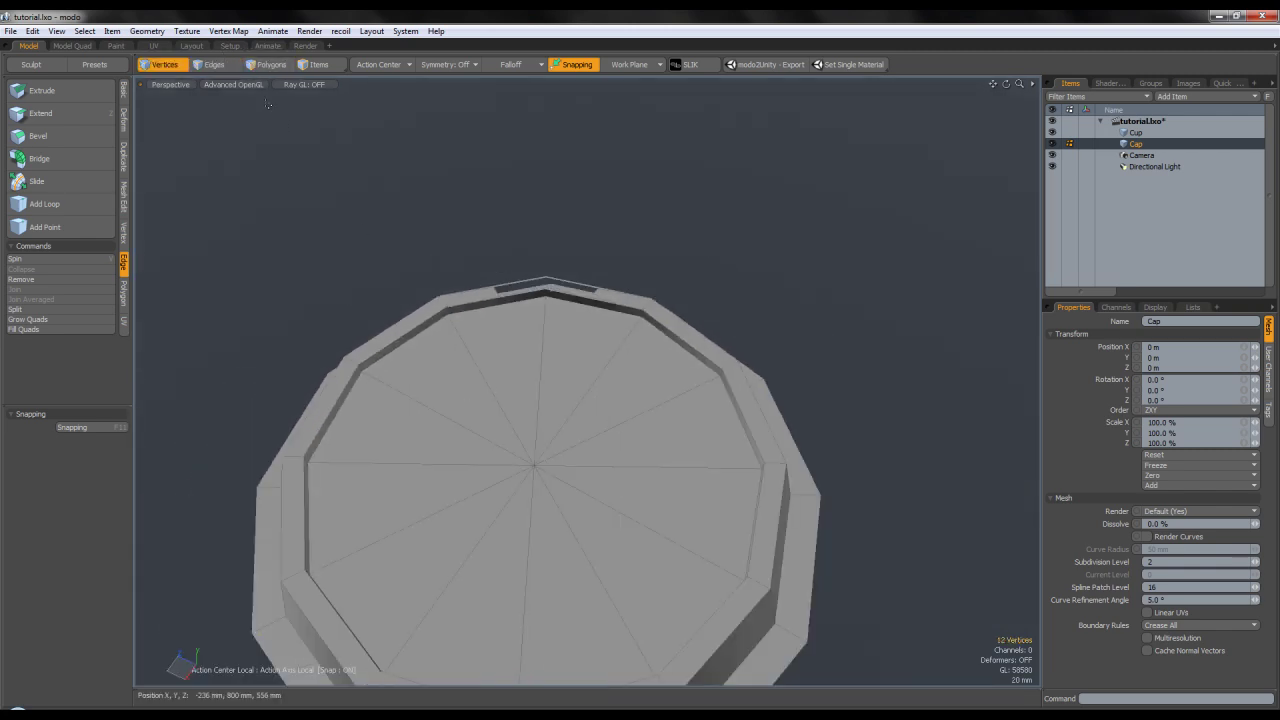
click(224, 66)
drag(500, 463, 515, 436)
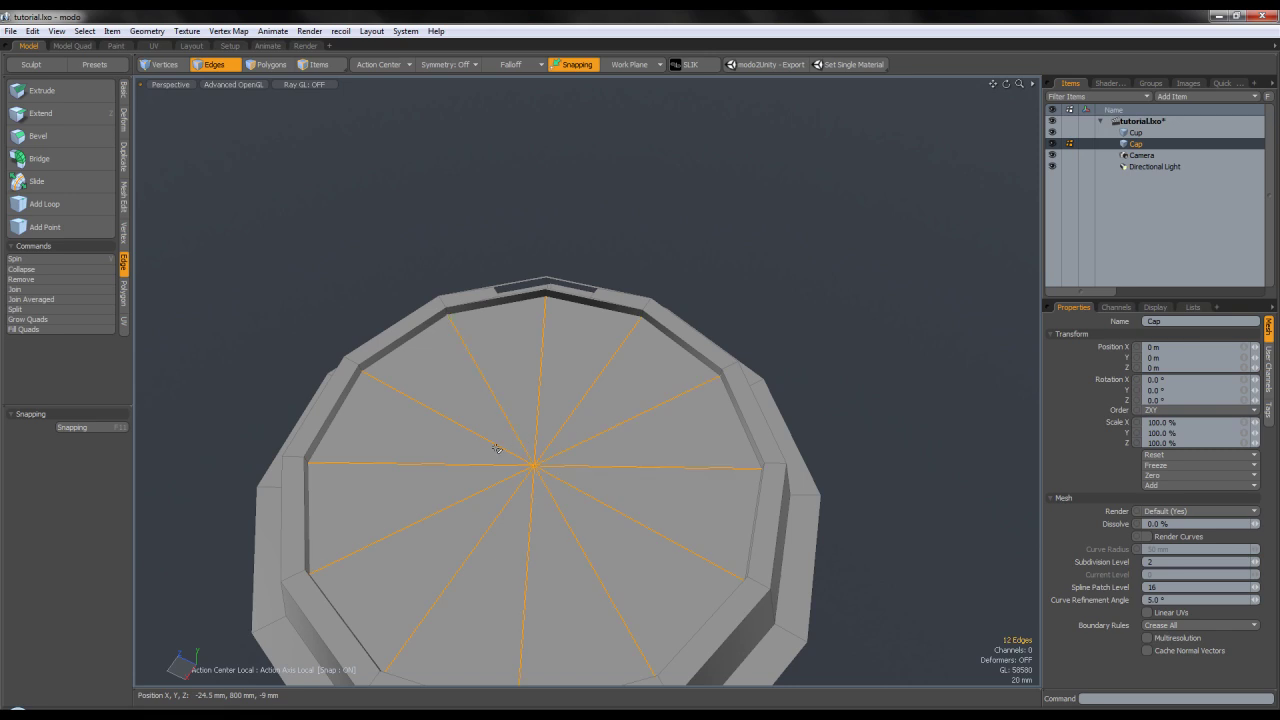
click(145, 66)
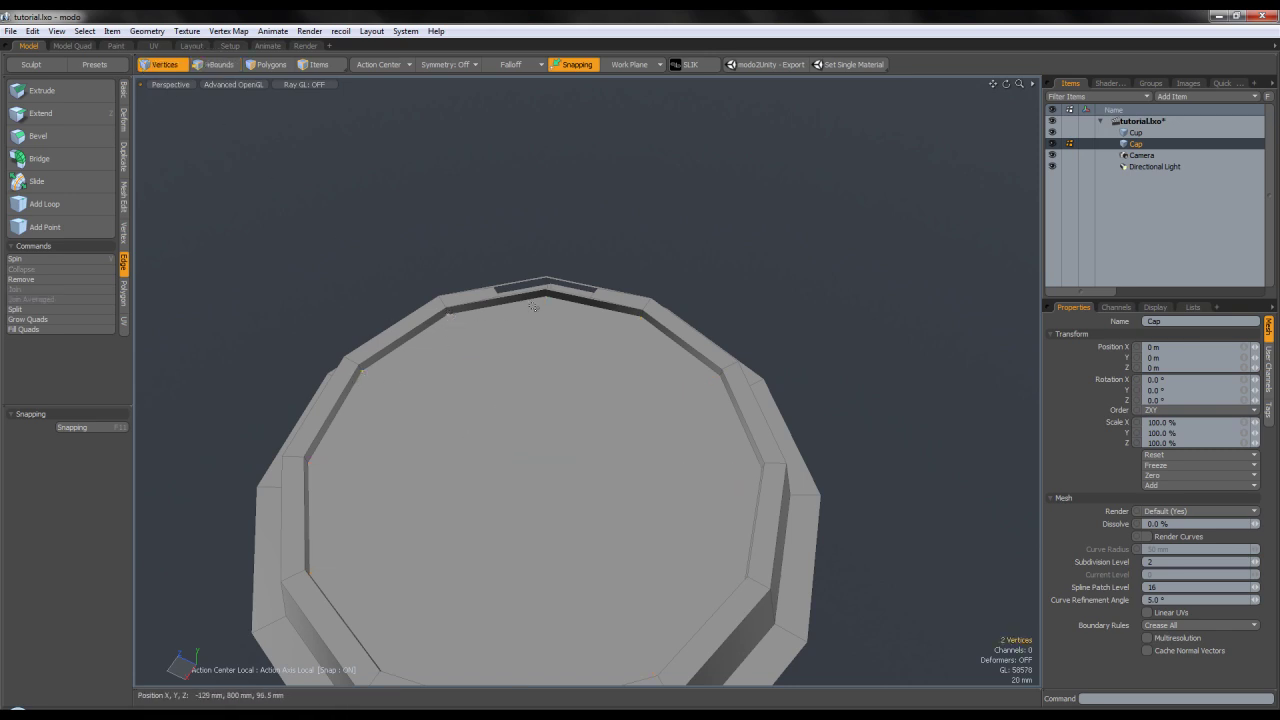
Try to slope the cap's top by selecting the vertices along one side of its polygon and moving them down.
shift+click(719, 371)
alt+drag(634, 380, 495, 364)
key(w)
key(space)
click(521, 242)
alt+drag(521, 242, 417, 326)
Try to cut a first edge across the sloped top polygon between two of its corner vertices with Edge Slice.
key(c)
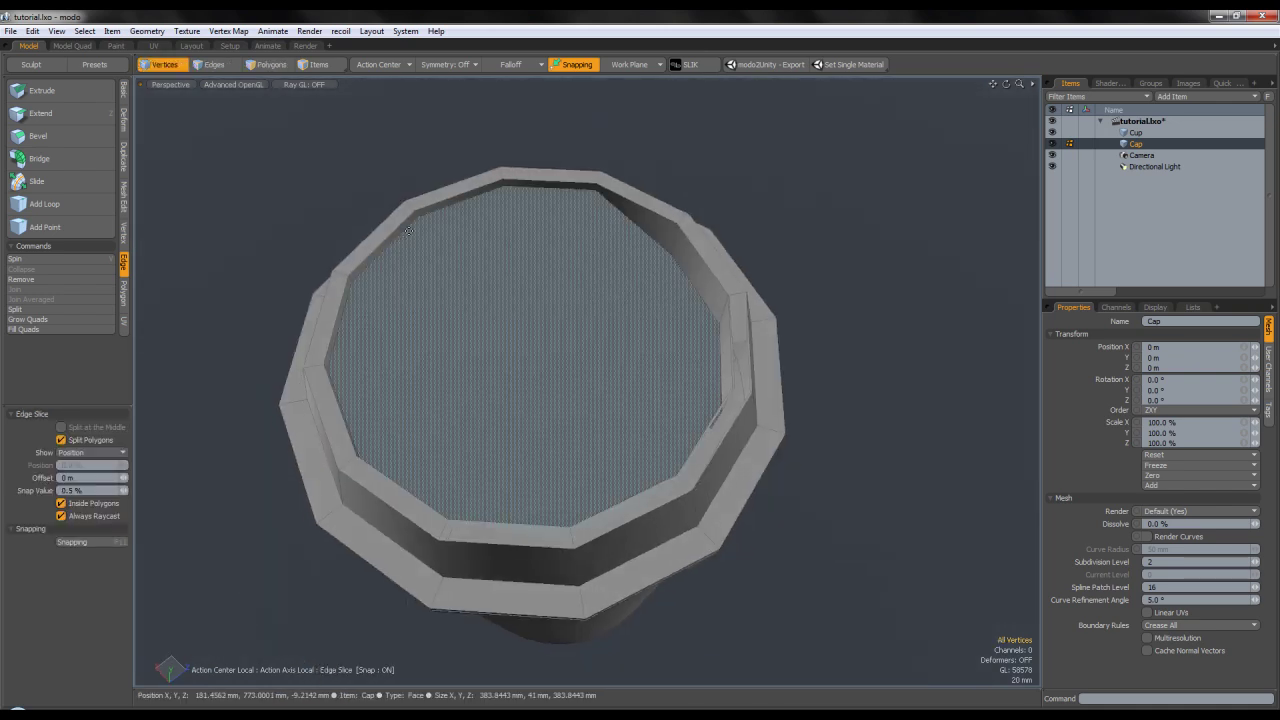
click(349, 279)
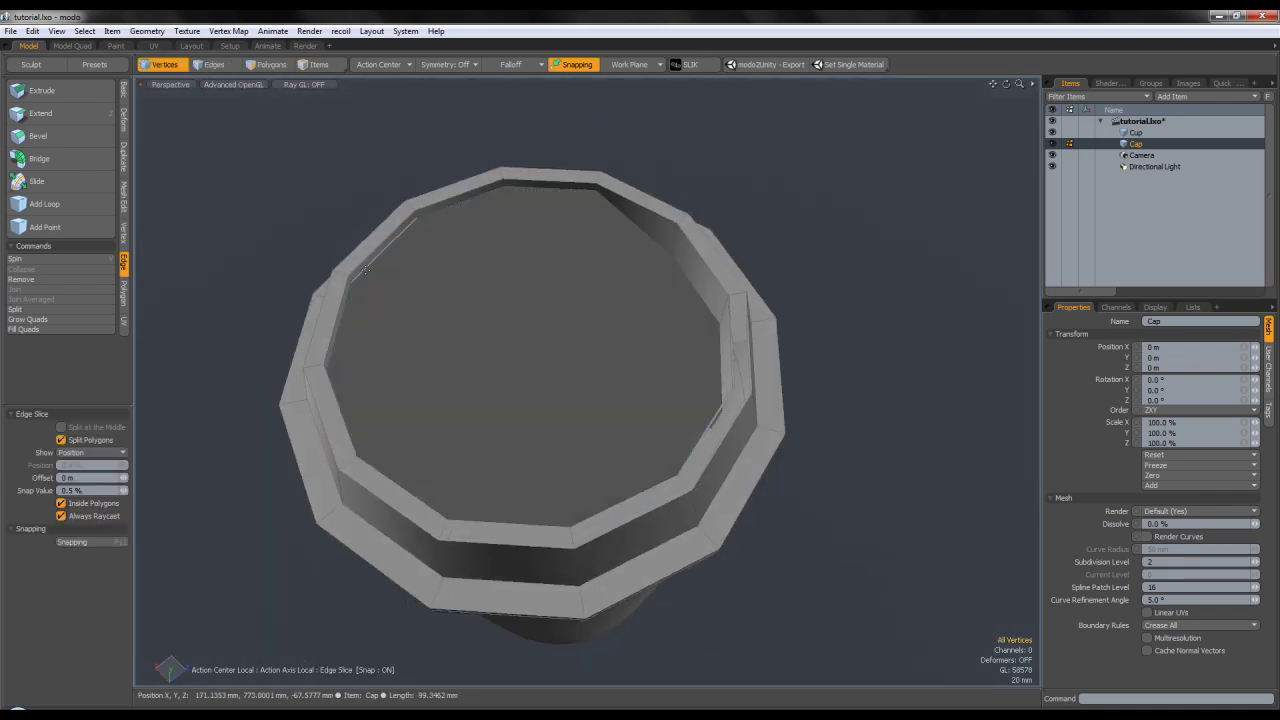
alt+drag(370, 294, 406, 397)
click(380, 446)
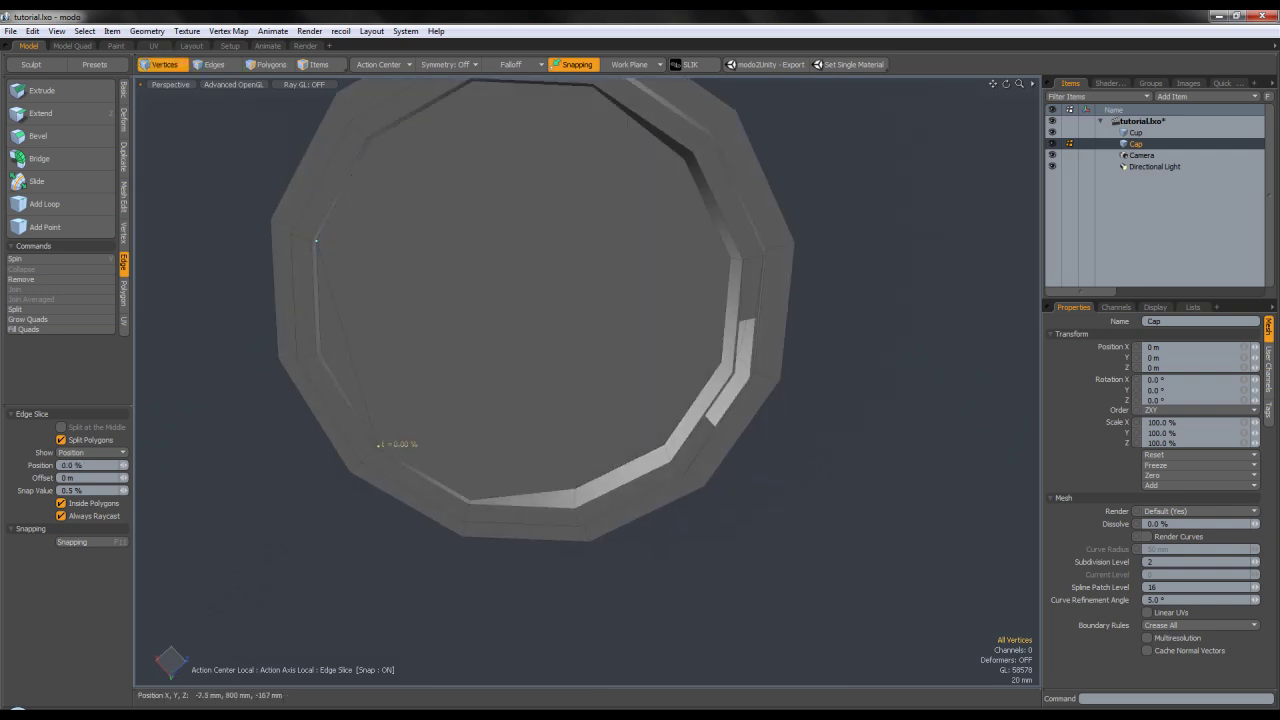
key(space)
alt+drag(500, 294, 625, 273)
alt+drag(637, 398, 782, 336)
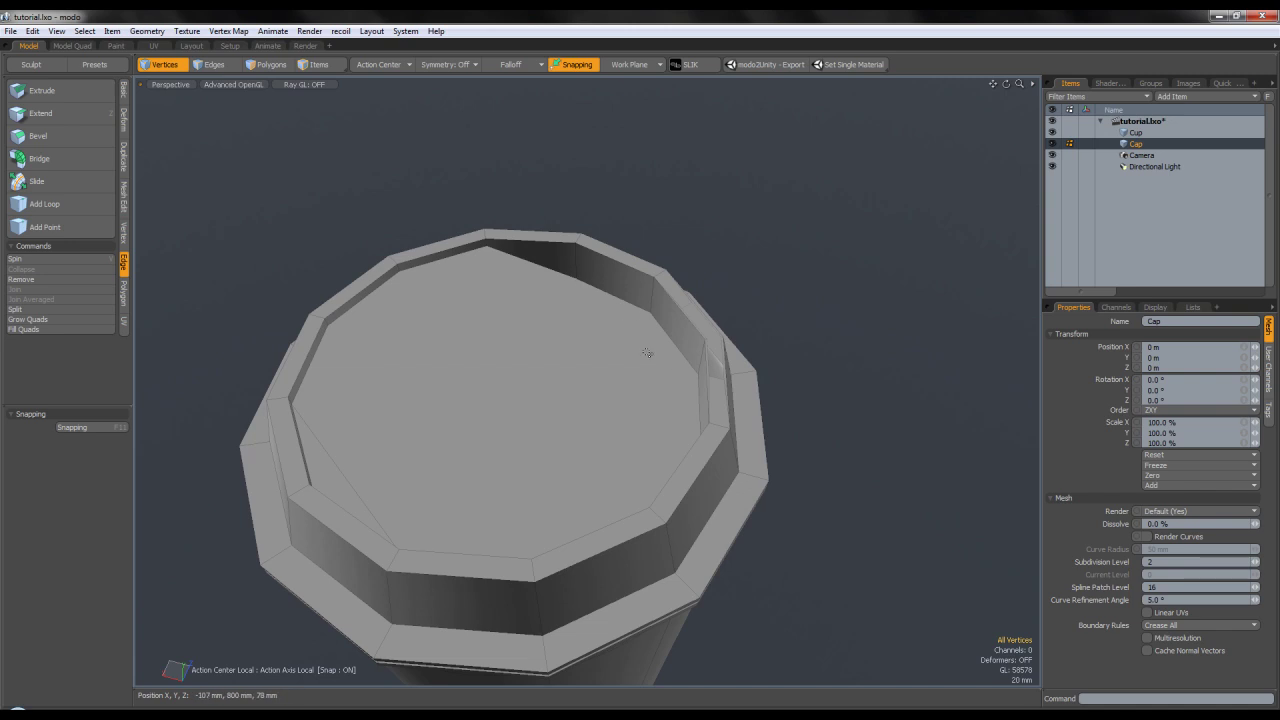
Try to divide the rest of the sloped top with further Edge Slice cuts between opposite corner vertices.
alt+drag(625, 332, 464, 509)
key(c)
click(452, 241)
click(446, 498)
key(space)
key(c)
click(556, 509)
key(space)
key(c)
click(657, 476)
key(ctrl+z)
alt+drag(692, 350, 686, 287)
click(614, 215)
key(space)
key(c)
alt+drag(700, 377, 720, 397)
click(720, 404)
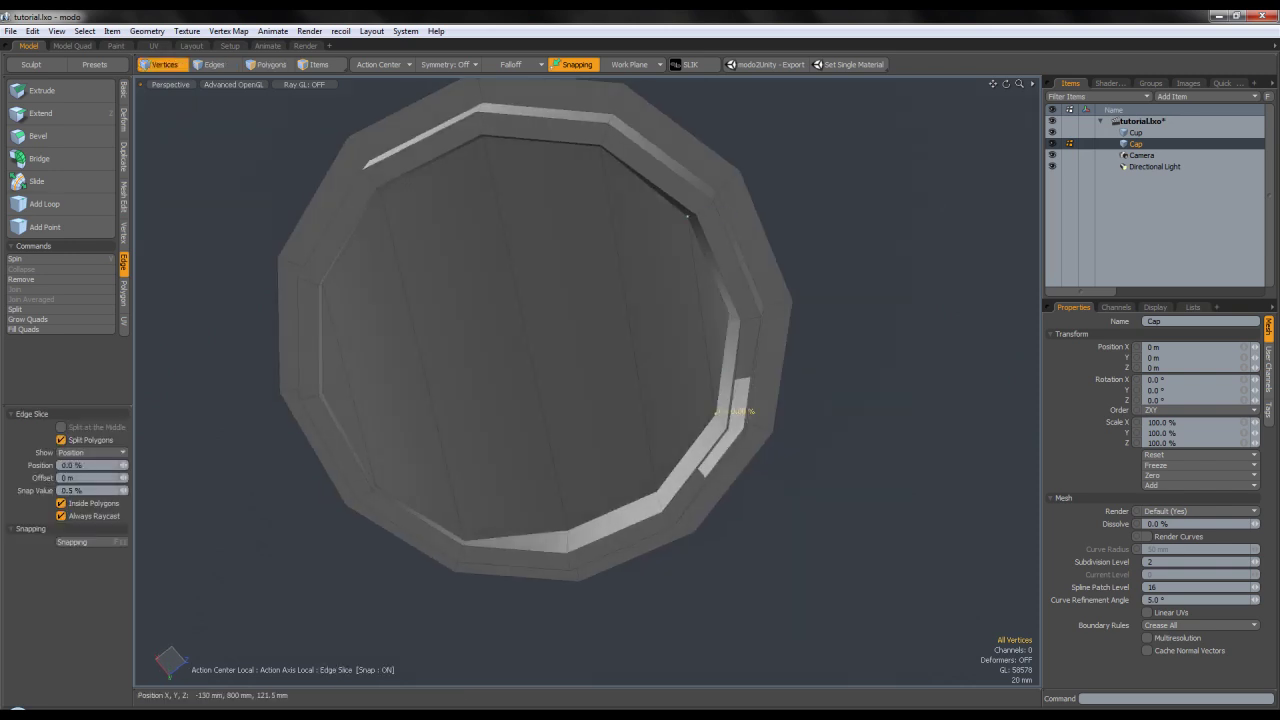
key(space)
Undo the slices across the cap's top and the lowering of its side vertices.
alt+drag(885, 313, 1171, 174)
alt+drag(816, 242, 932, 260)
alt+drag(749, 285, 952, 270)
key(ctrl+z)
key(ctrl+z)
key(ctrl+z)
key(ctrl+z)
key(ctrl+z)
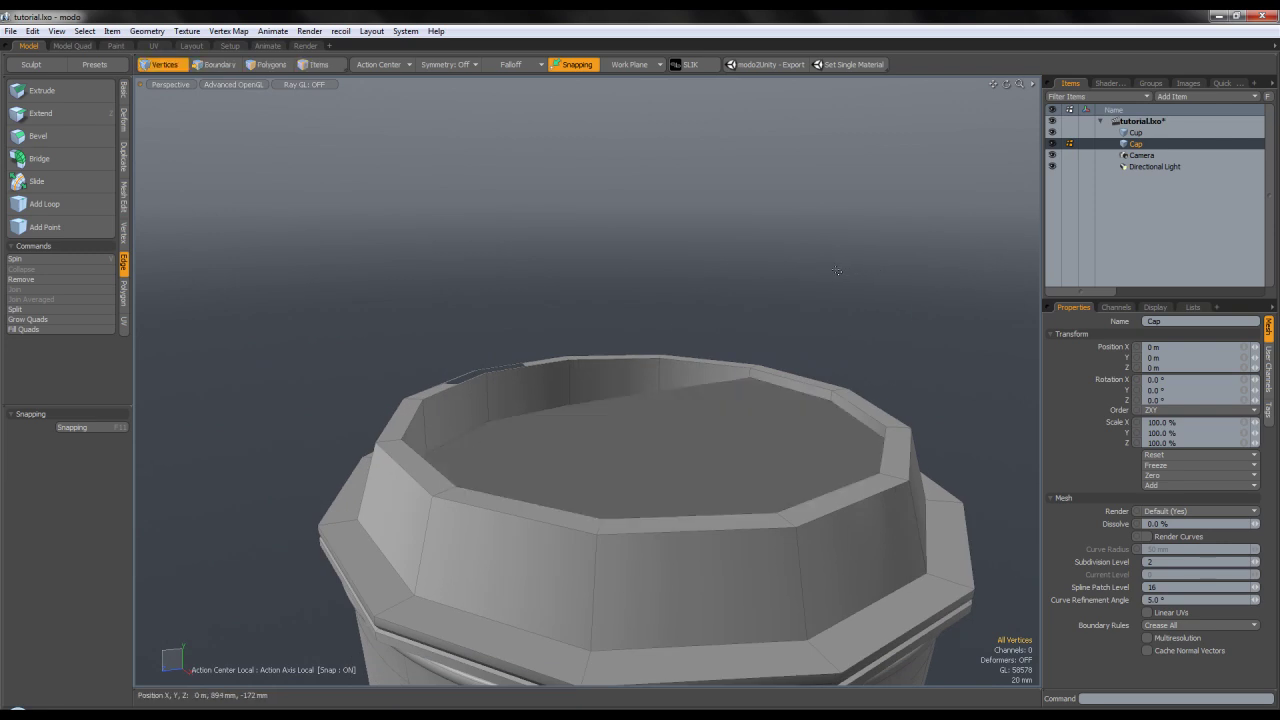
key(ctrl+z)
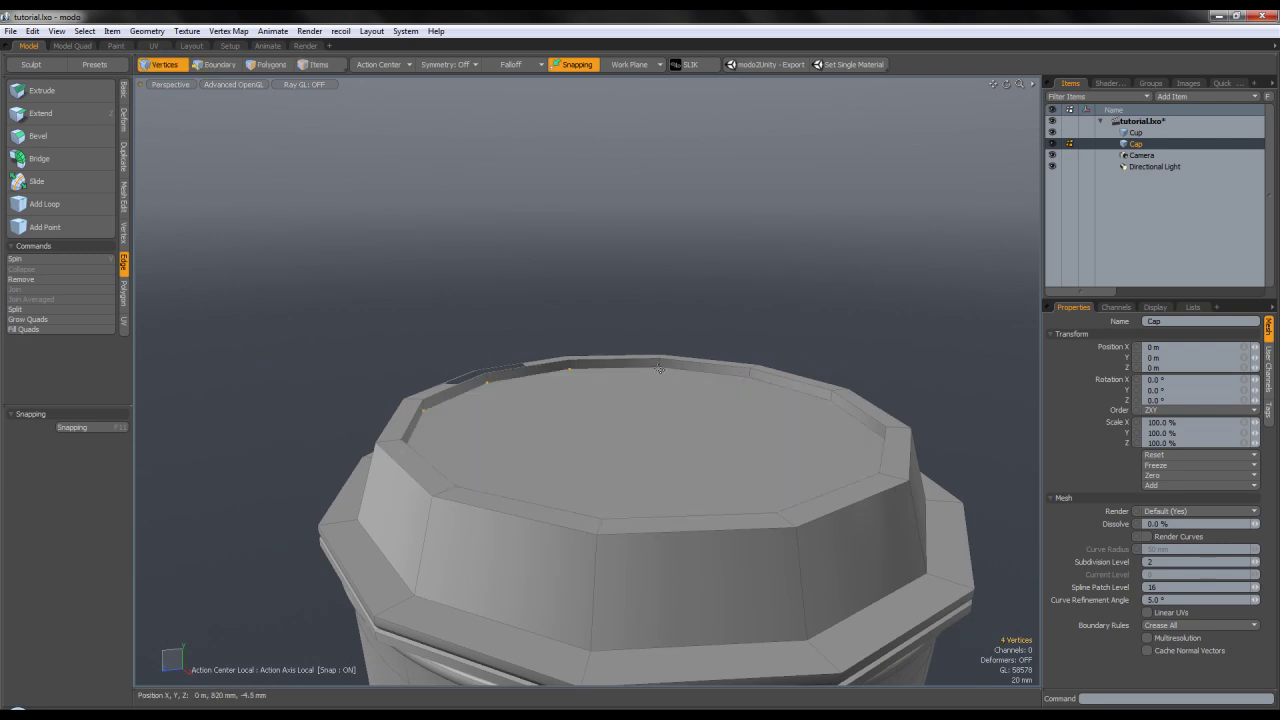
Try to reselect the vertices along the drinking-hole side of the top polygon, using the top view for reference.
alt+drag(680, 277, 551, 378)
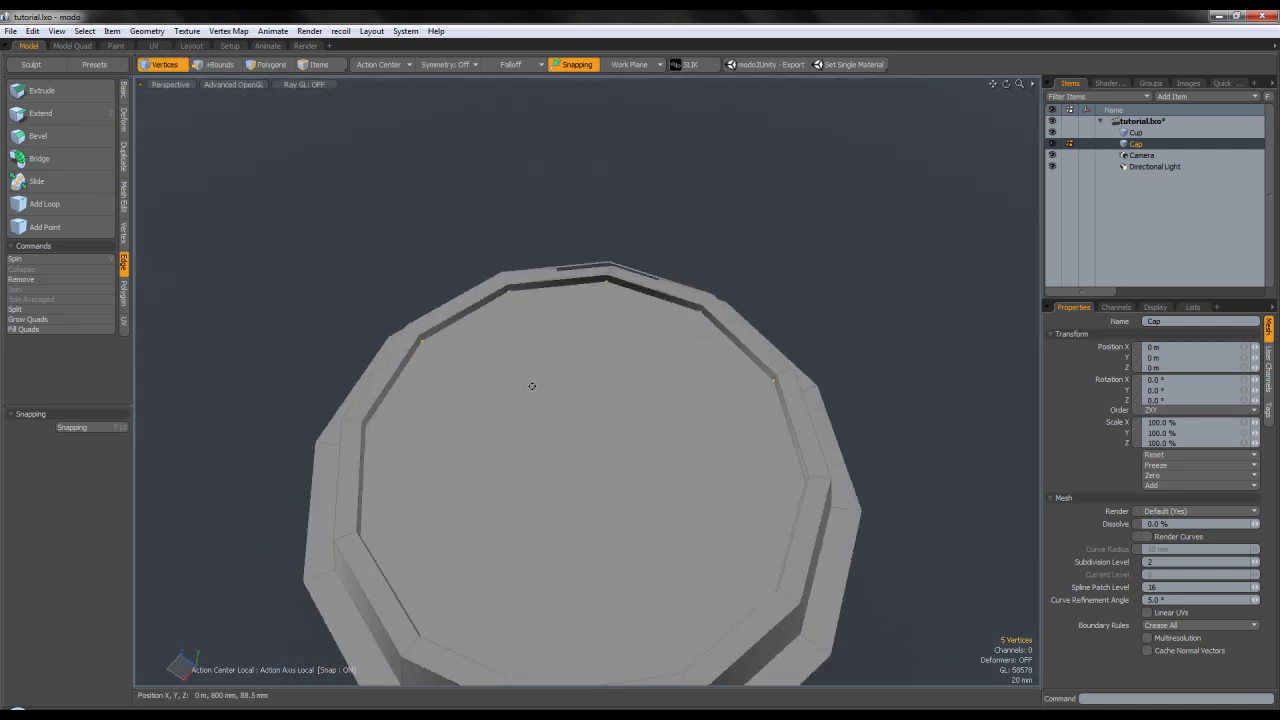
shift+click(369, 427)
alt+drag(629, 391, 401, 465)
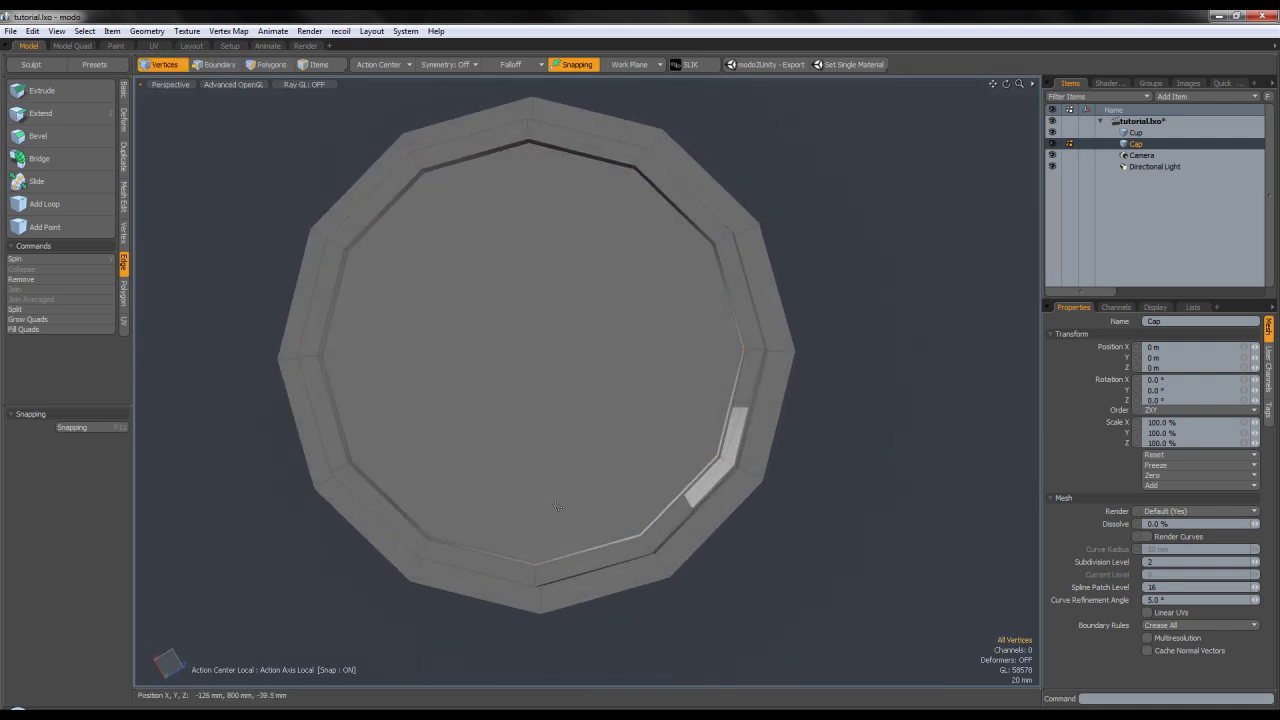
alt+drag(538, 567, 672, 406)
key(ctrl+space)
click(493, 359)
alt+shift+drag(682, 305, 591, 303)
scroll(586, 303, down, 2)
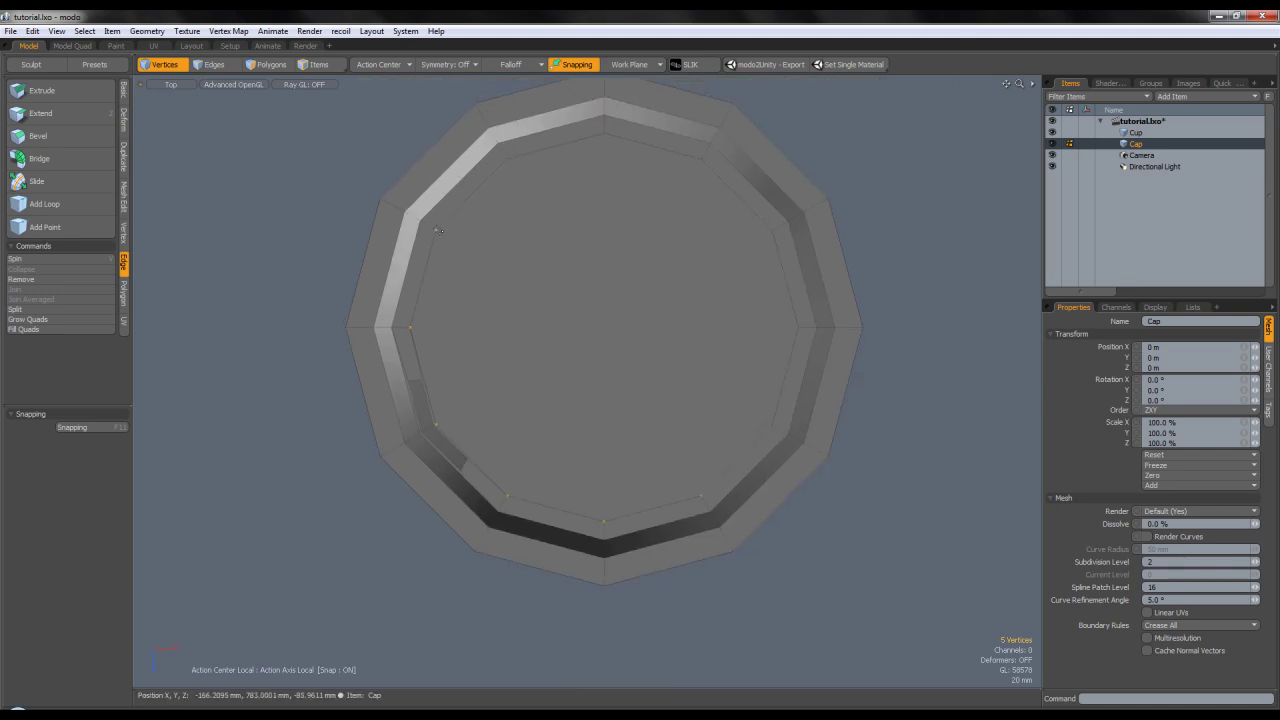
key(ctrl+space)
click(657, 405)
alt+drag(657, 400, 826, 307)
key(1)
alt+drag(712, 338, 574, 398)
click(791, 422)
alt+drag(794, 422, 580, 290)
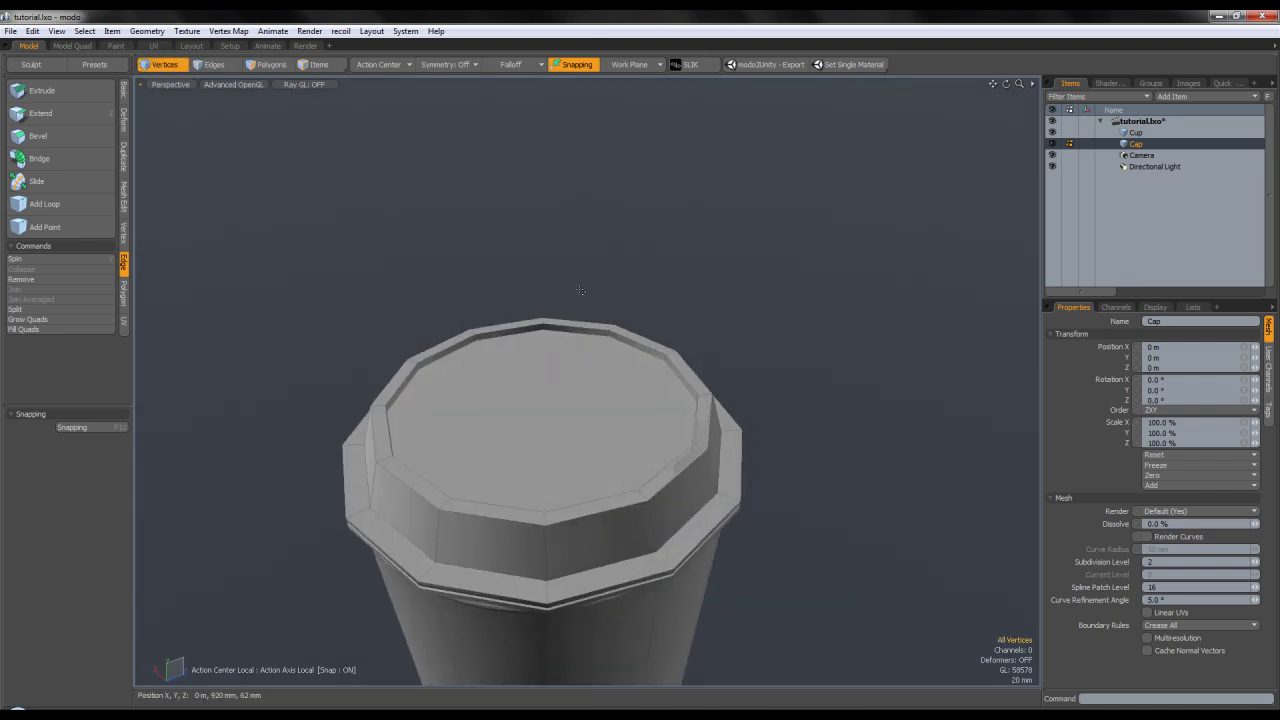
Select the border edges of the drinking hole in the cap's rim and fill the opening with a polygon.
click(278, 67)
scroll(716, 398, up, 5)
alt+drag(694, 373, 708, 285)
scroll(689, 412, down, 5)
scroll(689, 412, down, 3)
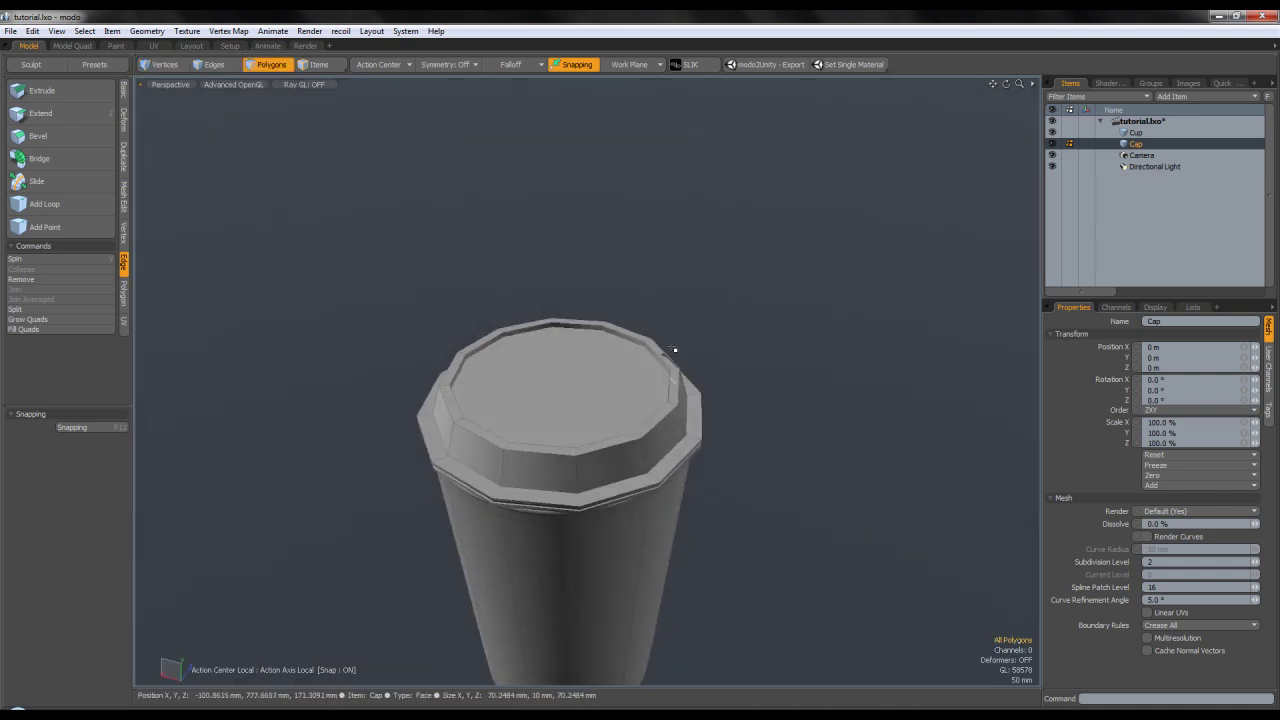
scroll(682, 373, up, 5)
scroll(682, 373, up, 5)
mouse_move(682, 366)
alt+mouse_down()
mouse_move(671, 317)
mouse_move(660, 375)
alt+mouse_up()
scroll(567, 256, down, 5)
scroll(570, 218, up, 3)
scroll(570, 219, down, 4)
scroll(572, 226, up, 4)
alt+drag(573, 230, 579, 279)
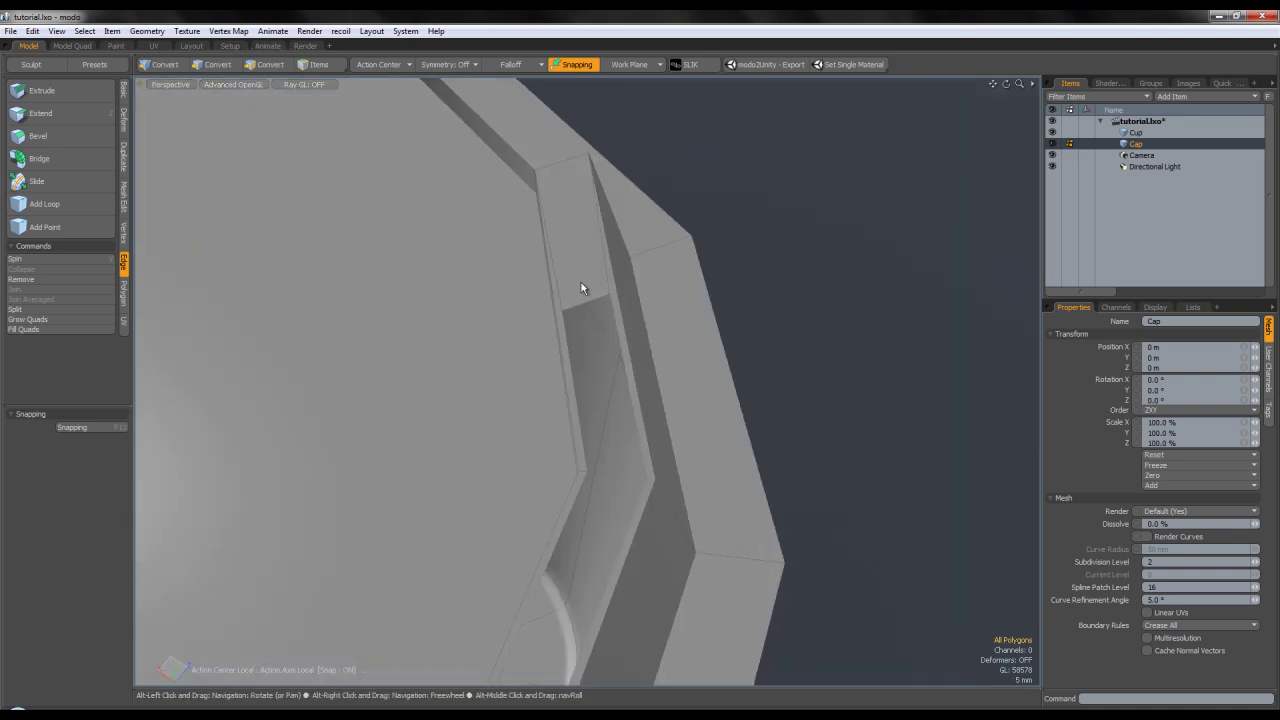
key(2)
double_click(593, 302)
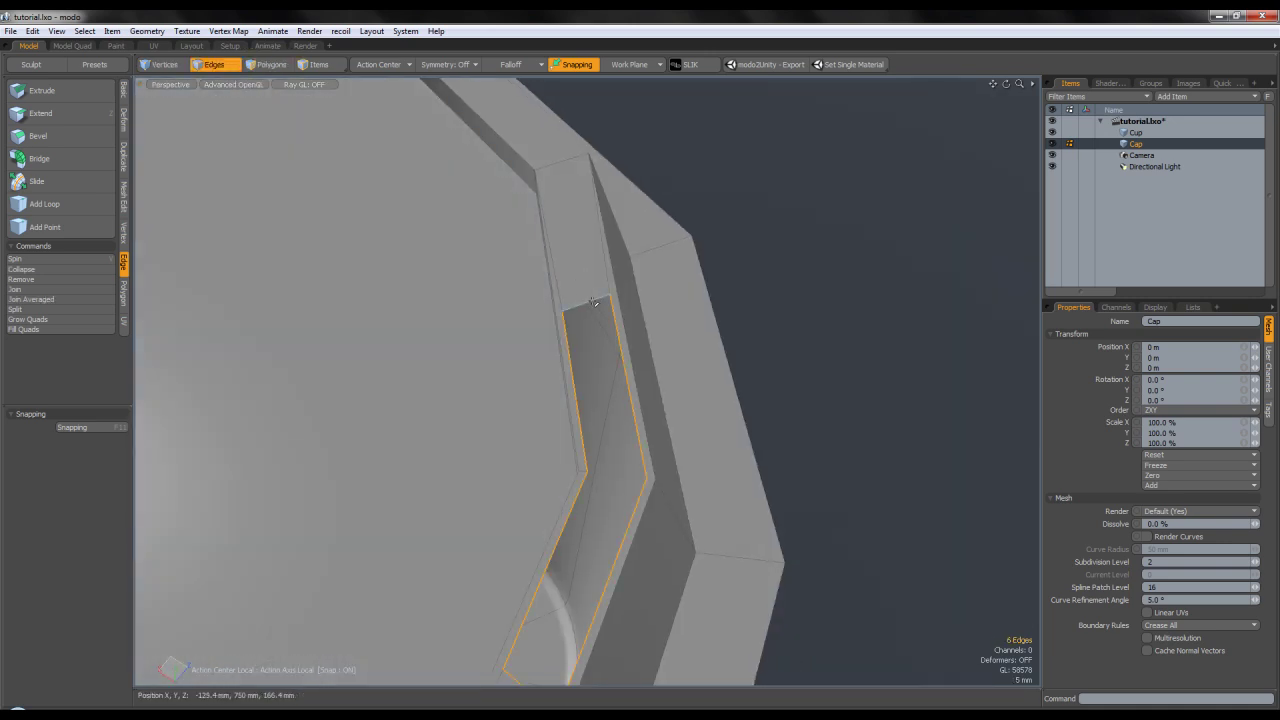
click(274, 66)
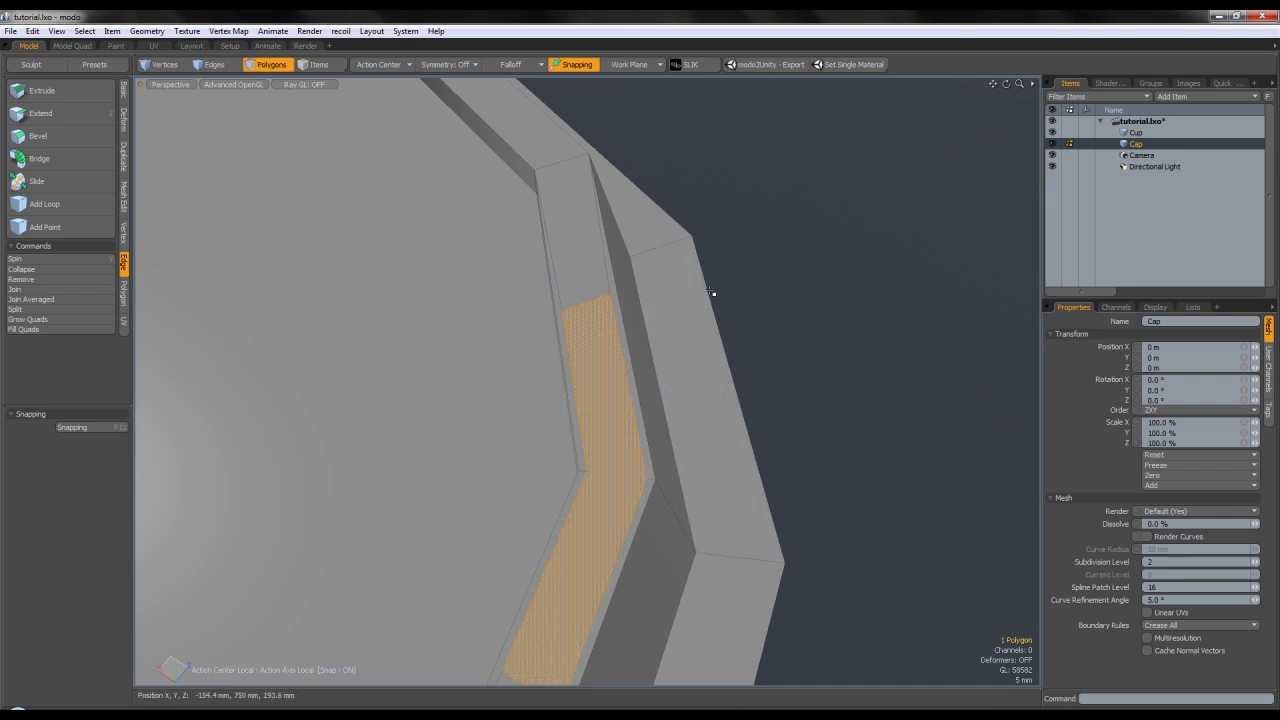
Remove the leftover inset edges around the filled drinking hole to restore the plain rim.
click(225, 69)
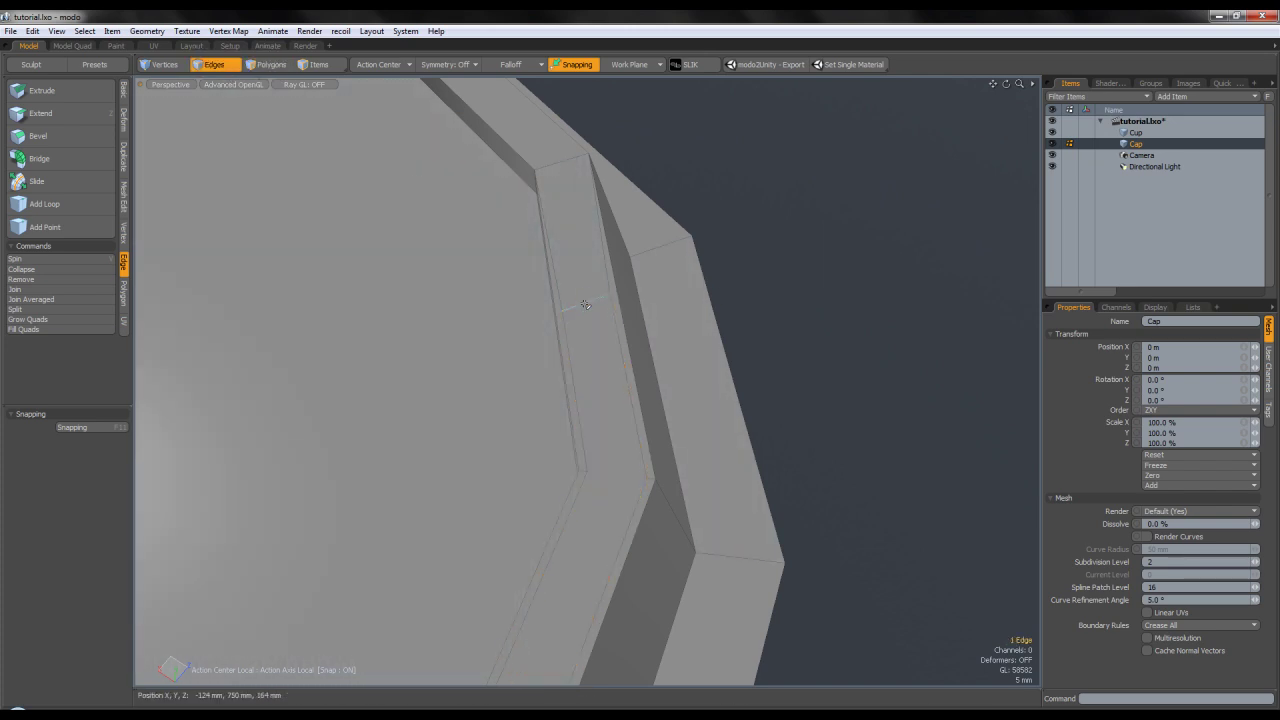
scroll(585, 281, down, 2)
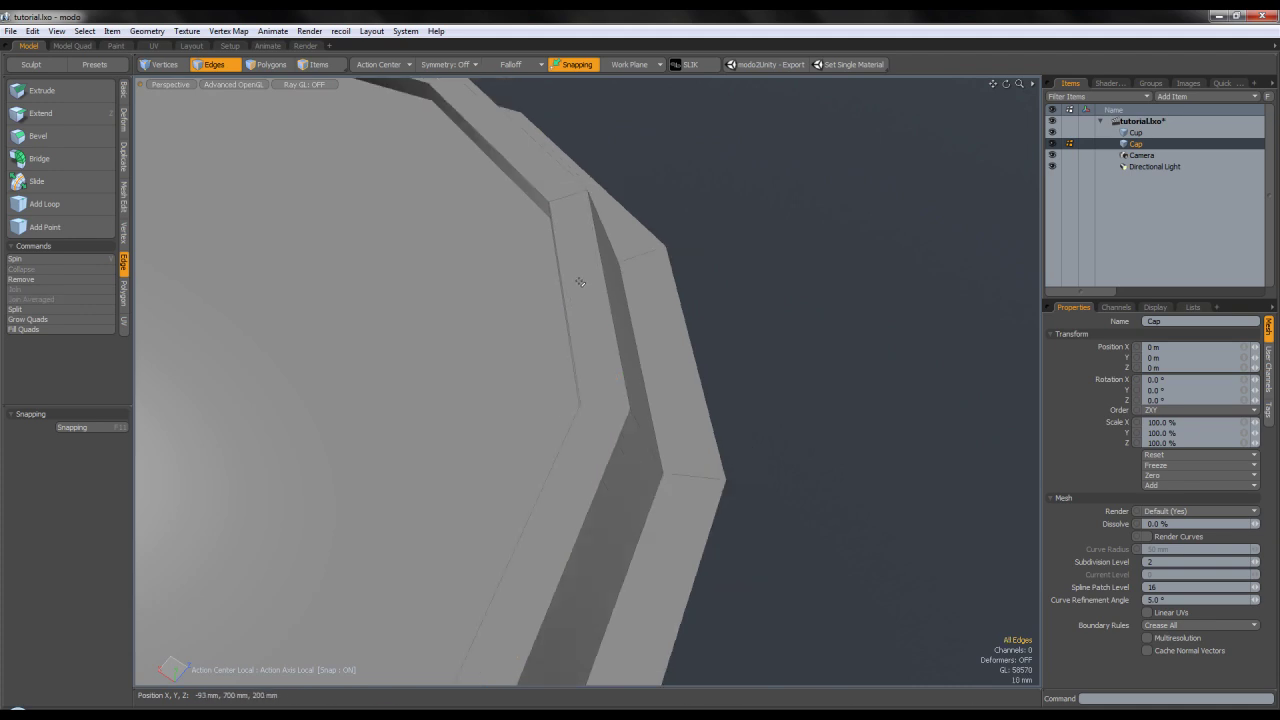
key(ctrl+3)
click(618, 298)
mouse_move(608, 298)
alt+mouse_down()
mouse_move(664, 326)
mouse_move(682, 303)
mouse_move(619, 284)
alt+mouse_up()
key(ctrl+3)
click(723, 321)
scroll(700, 312, down, 4)
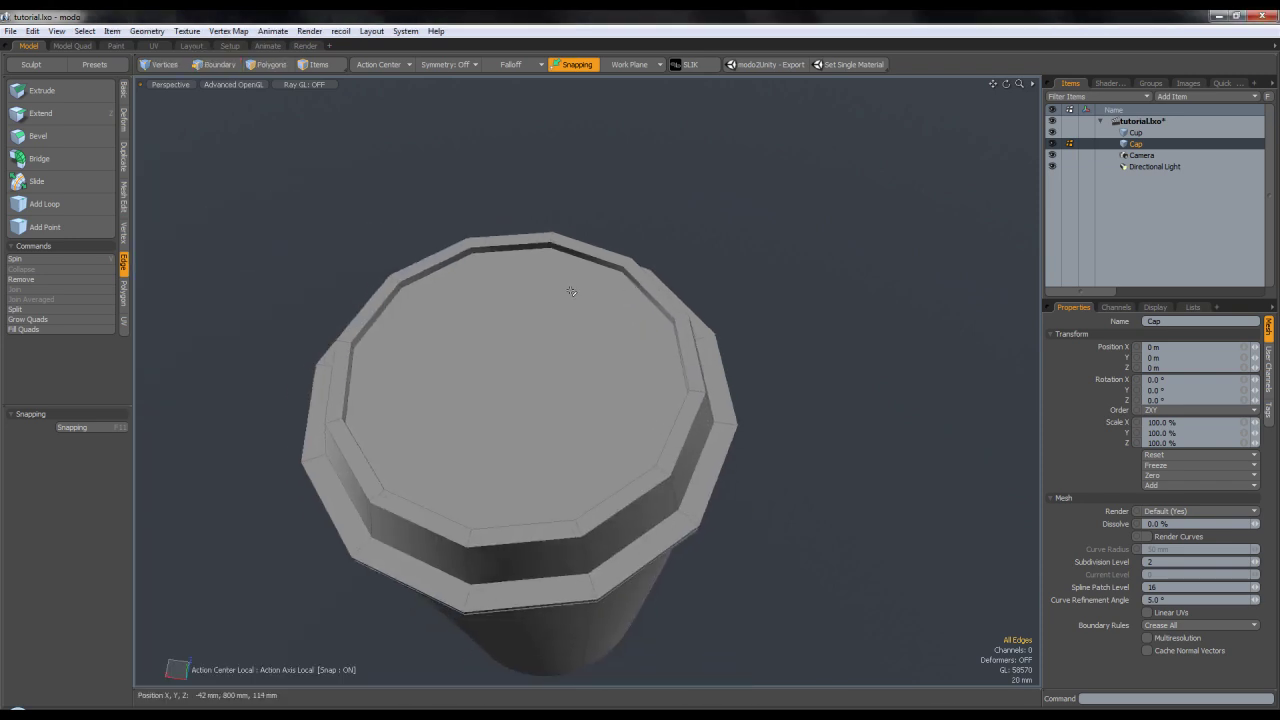
In the top view, inset the two adjacent upper rim polygons on the cap's +Z side with the Bevel tool.
key(shift+w)
key(ctrl+space)
click(562, 255)
alt+drag(643, 318, 597, 318)
click(273, 67)
alt+drag(646, 438, 626, 388)
scroll(614, 489, up, 4)
drag(613, 488, 537, 489)
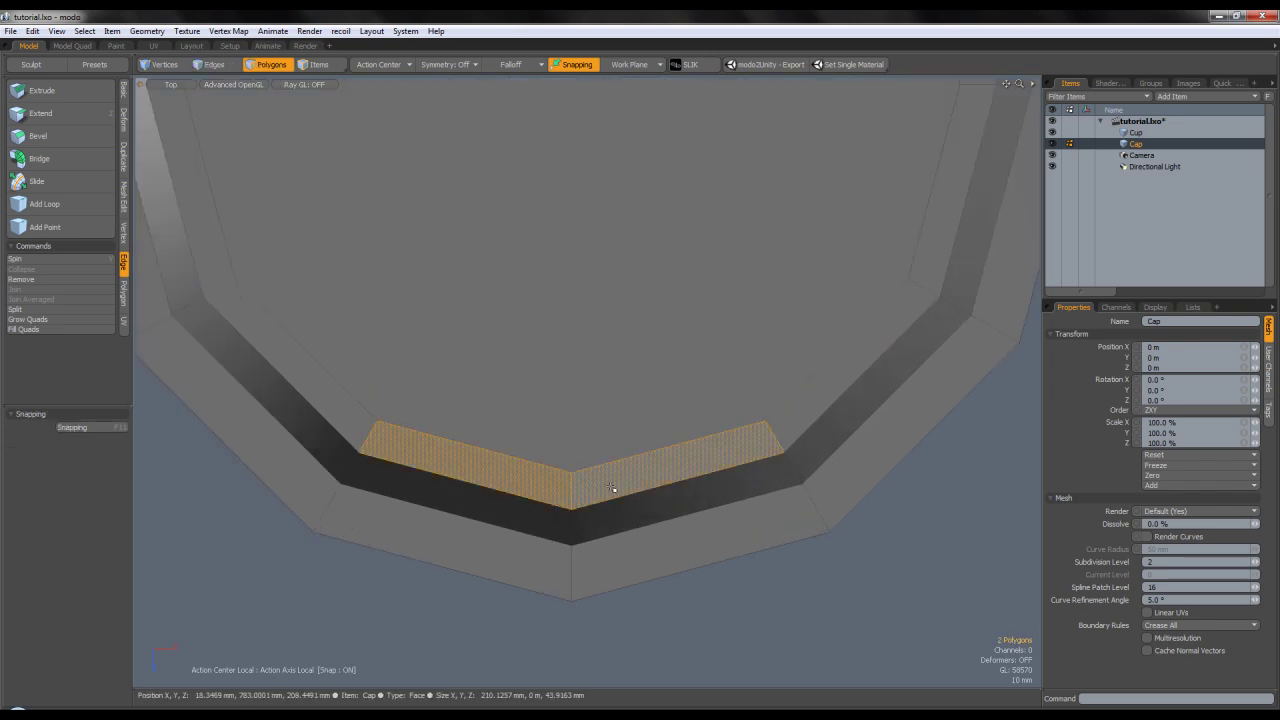
key(b)
drag(646, 466, 652, 466)
key(space)
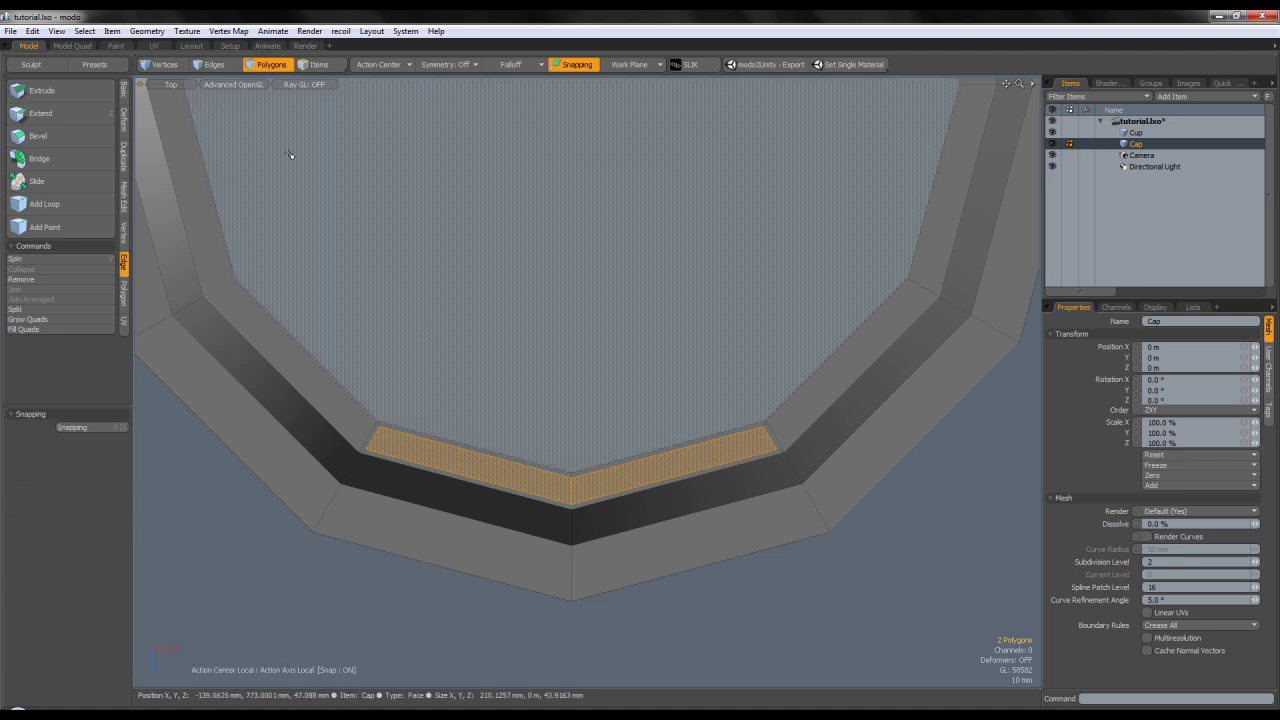
Move the inset's end edge on the cap rim's -X side along its local axes with X -50 mm and a small negative Y offset.
click(213, 66)
scroll(350, 438, up, 2)
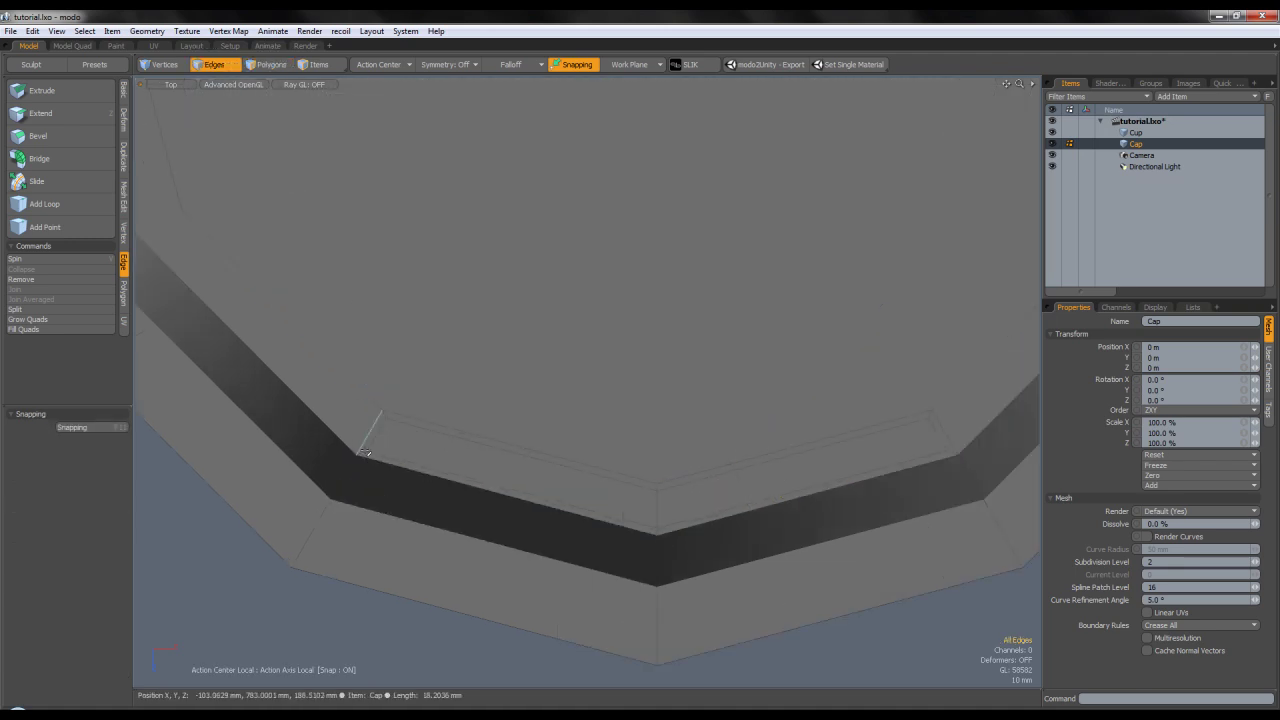
click(378, 434)
alt+drag(416, 429, 331, 394)
key(w)
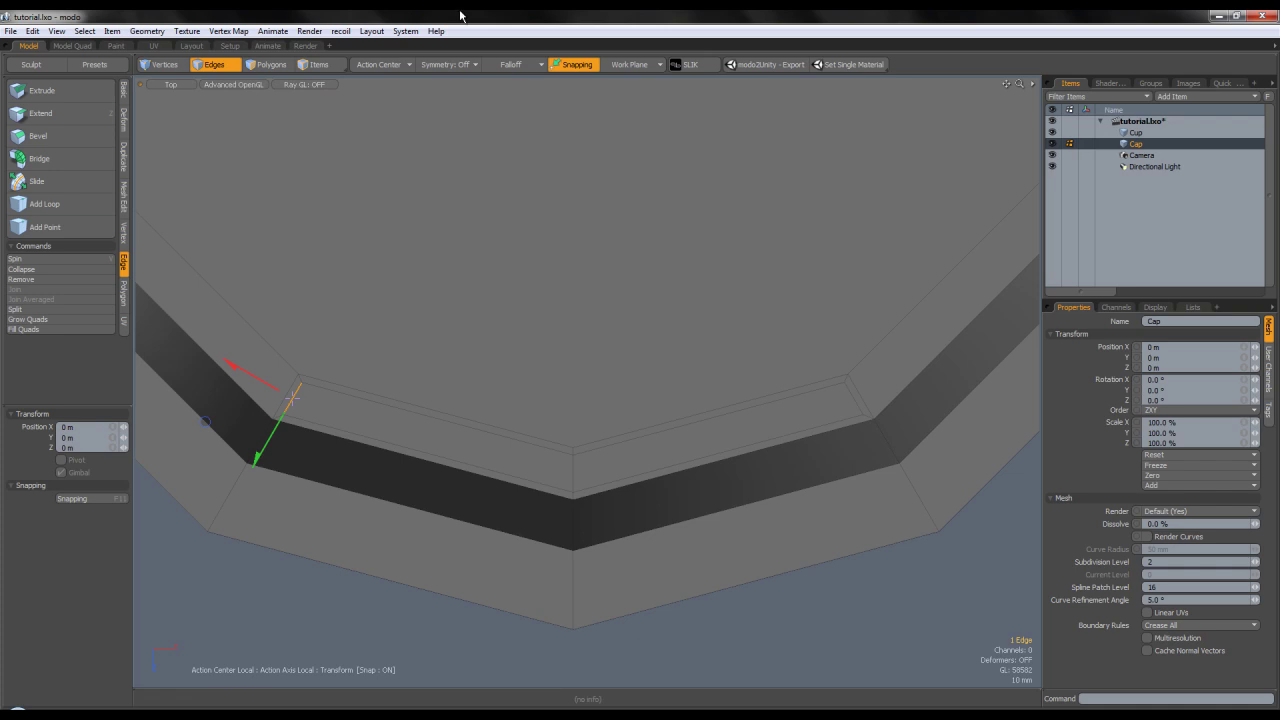
click(396, 66)
click(524, 16)
drag(271, 388, 426, 472)
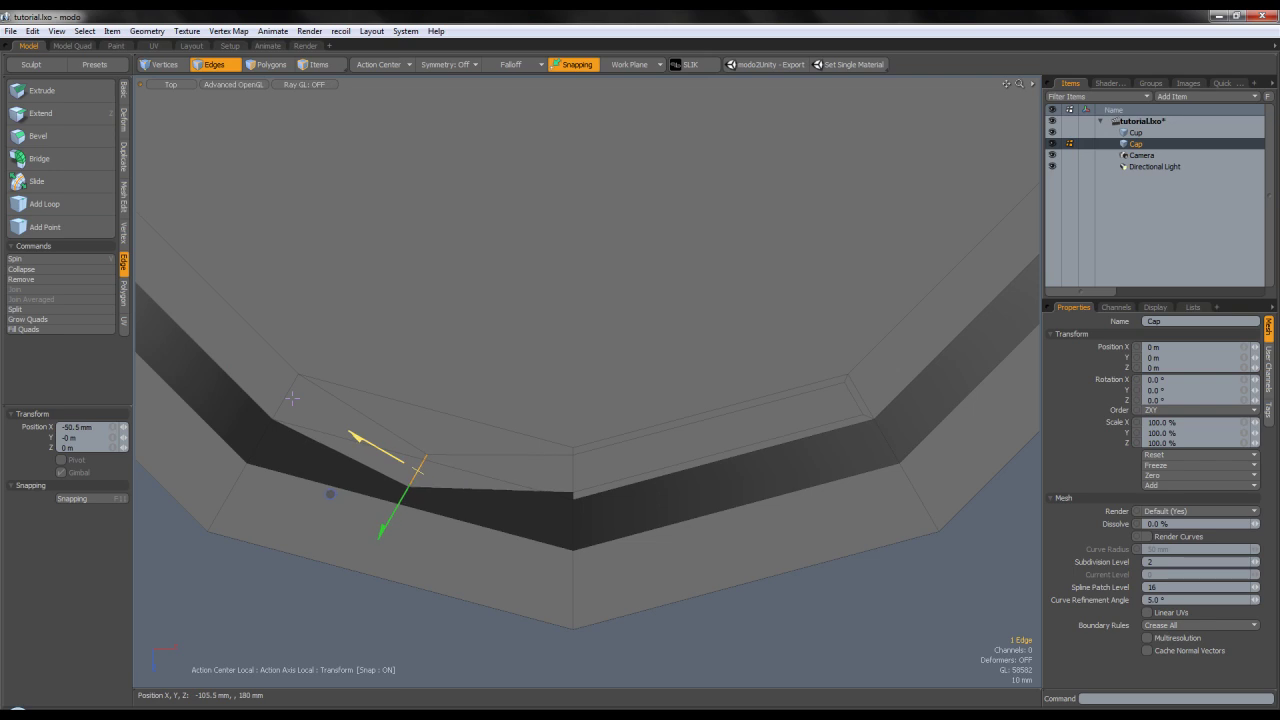
drag(97, 428, 1, 437)
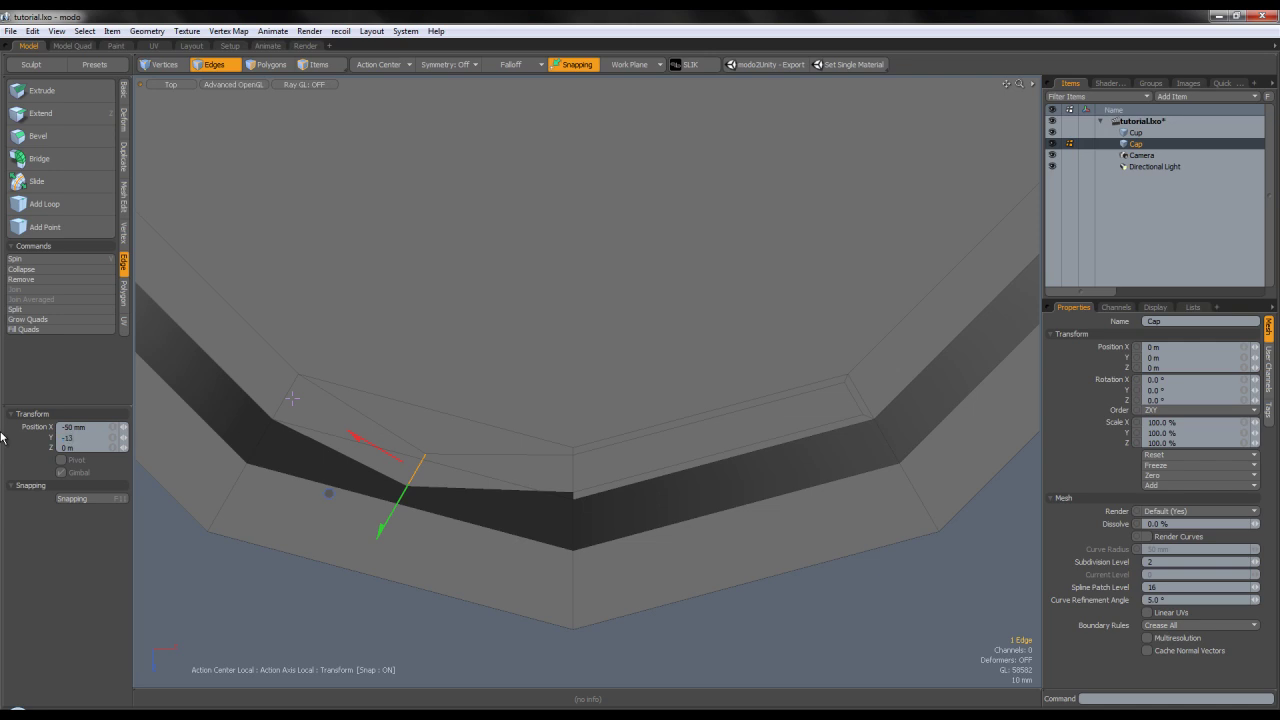
key(Return)
key(space)
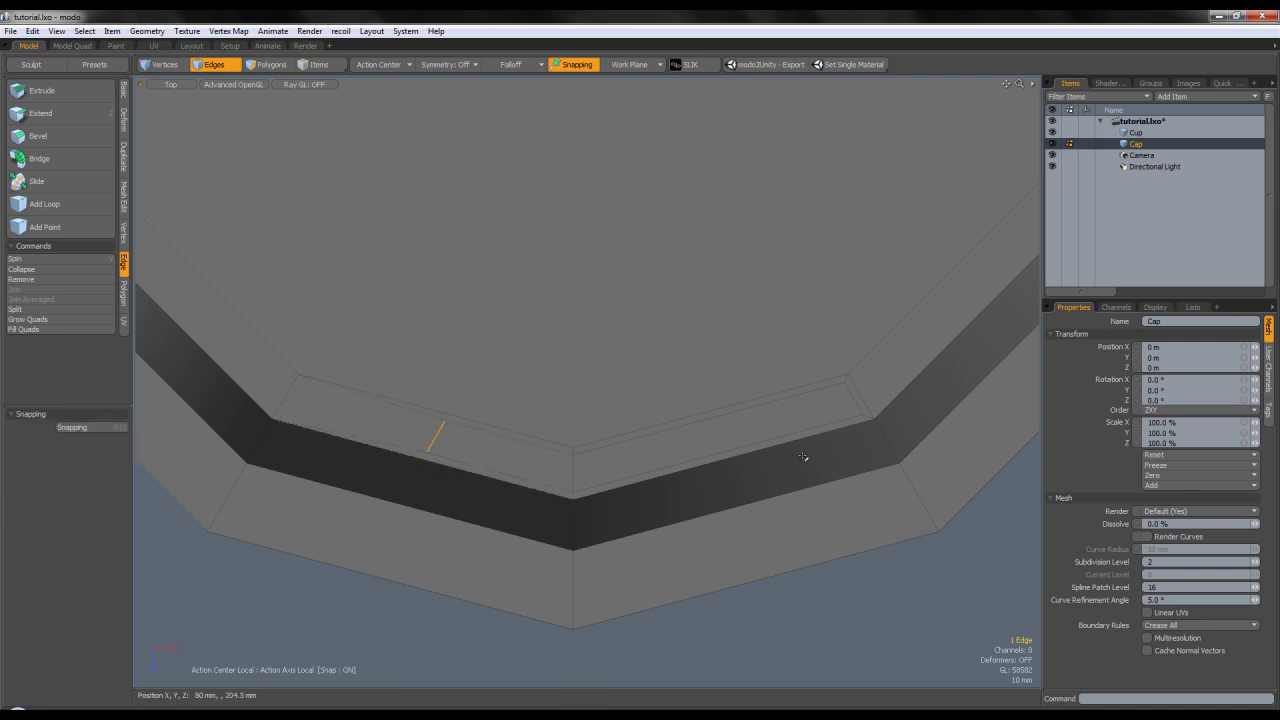
Move the inset's opposite end edge on the +X side toward the middle with a local X offset of 50 mm, undoing the wrong Y offset.
key(w)
drag(76, 428, 16, 437)
text(50)
key(Tab)
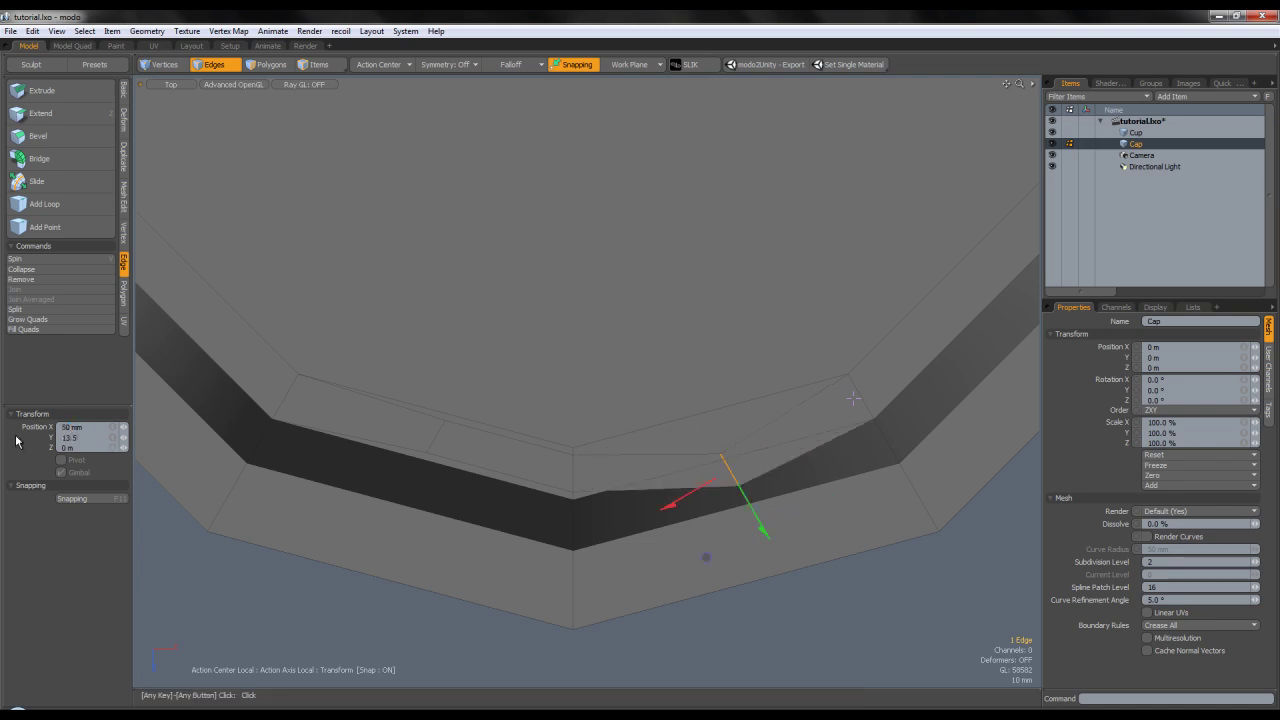
text(13.5 mm)
key(Return)
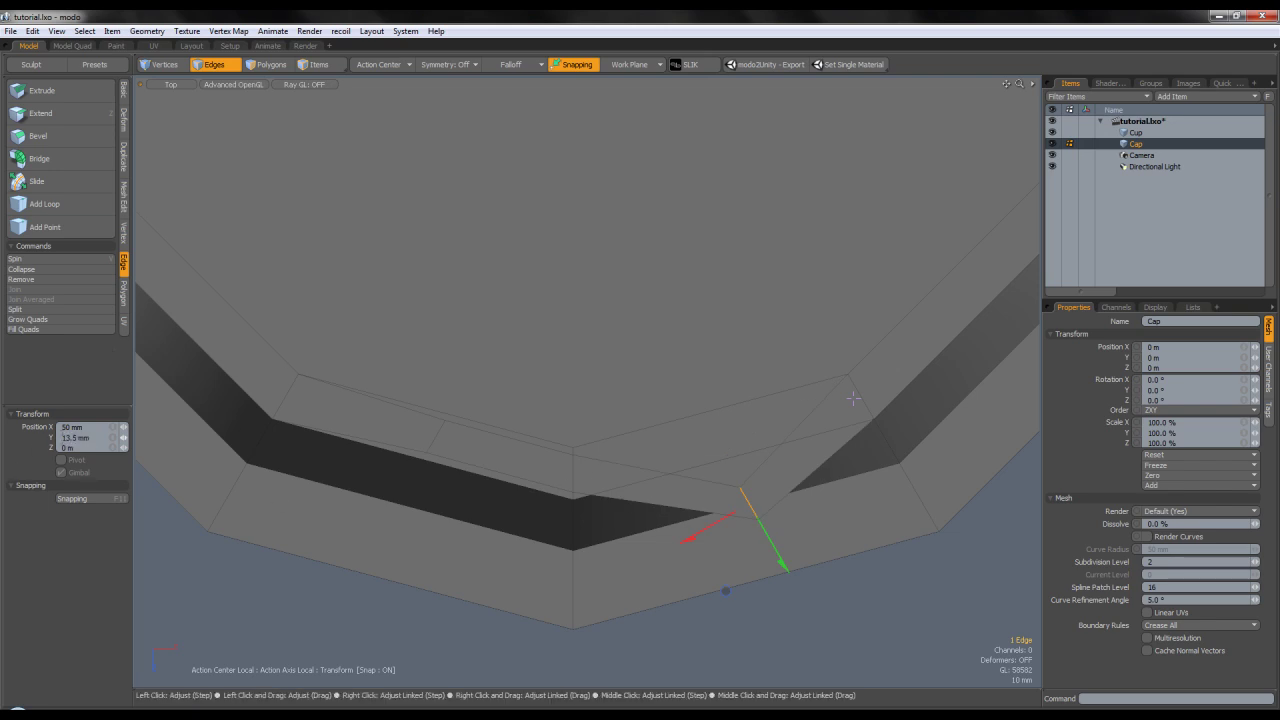
key(ctrl+z)
key(ctrl+z)
key(ctrl+z)
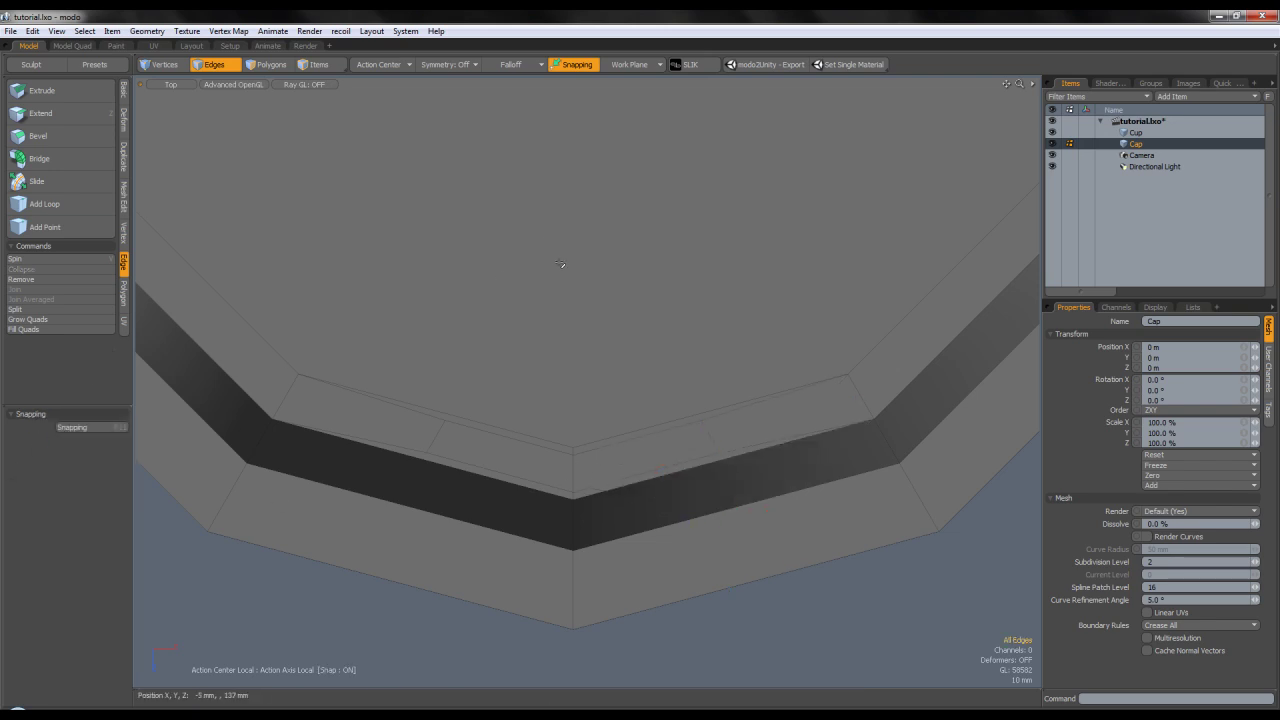
Delete the two shortened inset polygons to open the drinking hole, and return to the perspective view.
click(279, 67)
drag(548, 462, 602, 464)
key(Delete)
key(ctrl+space)
click(662, 383)
scroll(663, 405, down, 3)
alt+drag(663, 405, 660, 440)
Select the four inner top vertices on the cap's drinking-hole side and try to lower them, undoing the move.
click(214, 66)
click(166, 67)
alt+drag(661, 269, 680, 239)
scroll(531, 356, up, 3)
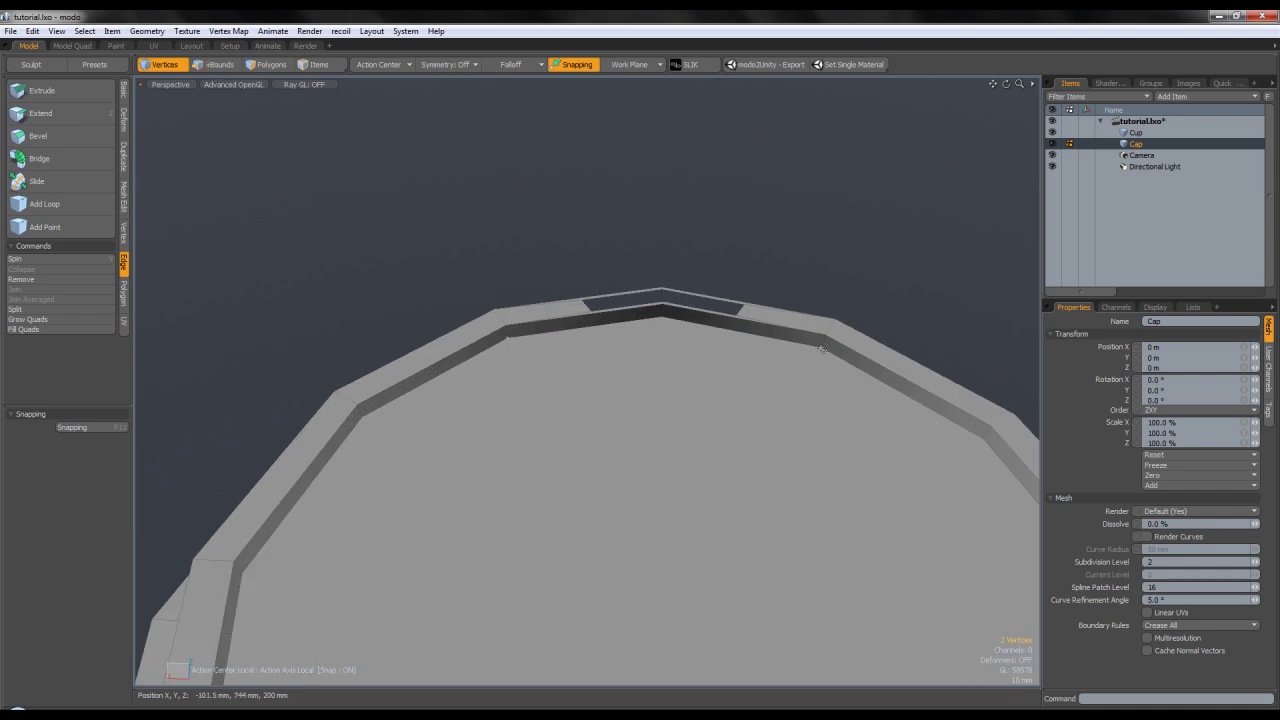
alt+drag(367, 420, 879, 395)
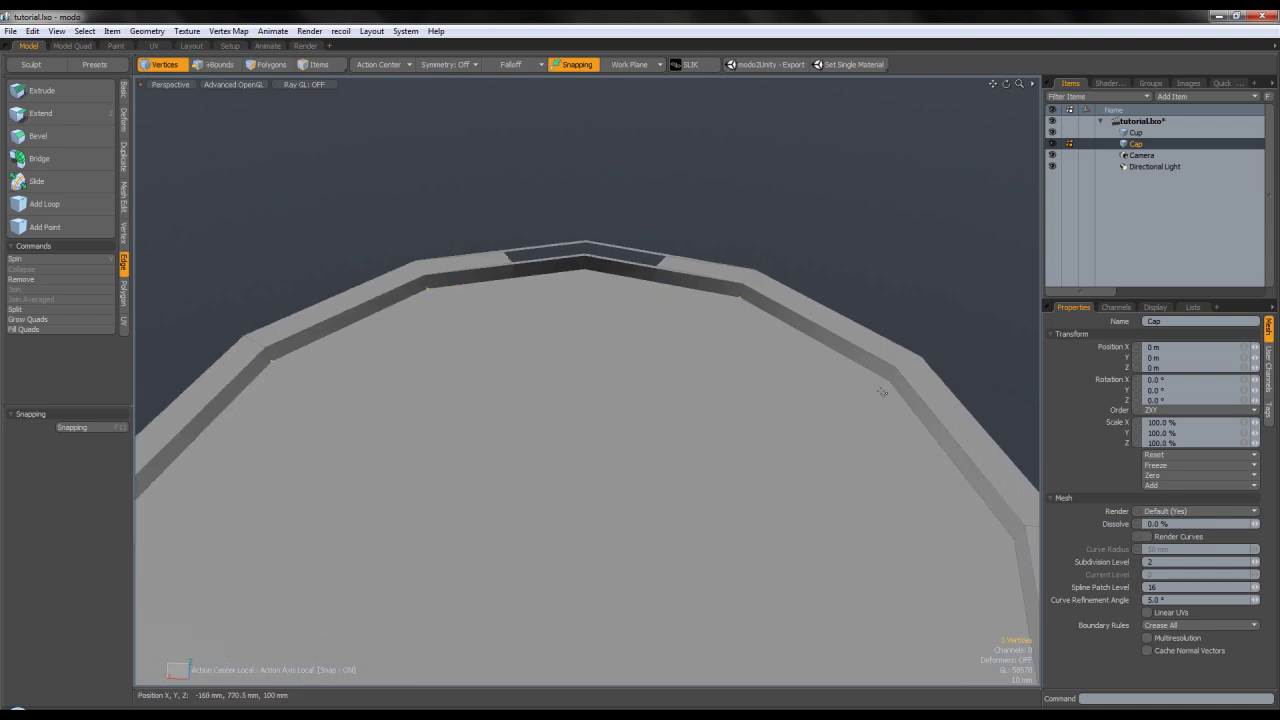
scroll(870, 399, down, 3)
alt+drag(806, 440, 710, 362)
alt+drag(585, 372, 685, 386)
key(w)
click(388, 64)
click(387, 76)
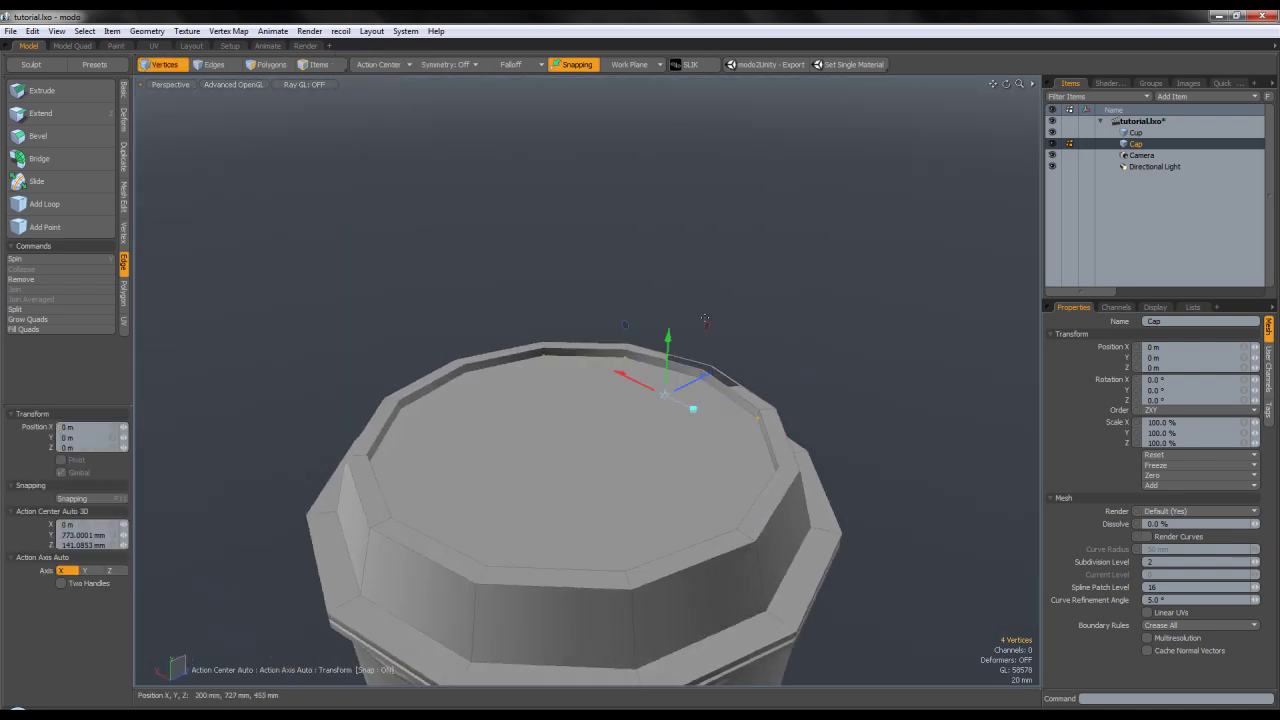
drag(668, 348, 666, 378)
key(ctrl+z)
key(ctrl+z)
Lower the four selected top vertices by about 38 mm so the cap's top slopes toward the drinking hole.
key(w)
drag(676, 334, 596, 315)
click(396, 66)
click(586, 146)
alt+drag(588, 150, 600, 340)
key(space)
click(717, 293)
Cut the cap's top polygon with two parallel Edge Slice cuts between opposite vertices, starting on the raised side.
alt+drag(600, 340, 468, 412)
key(c)
click(445, 311)
alt+drag(450, 334, 428, 376)
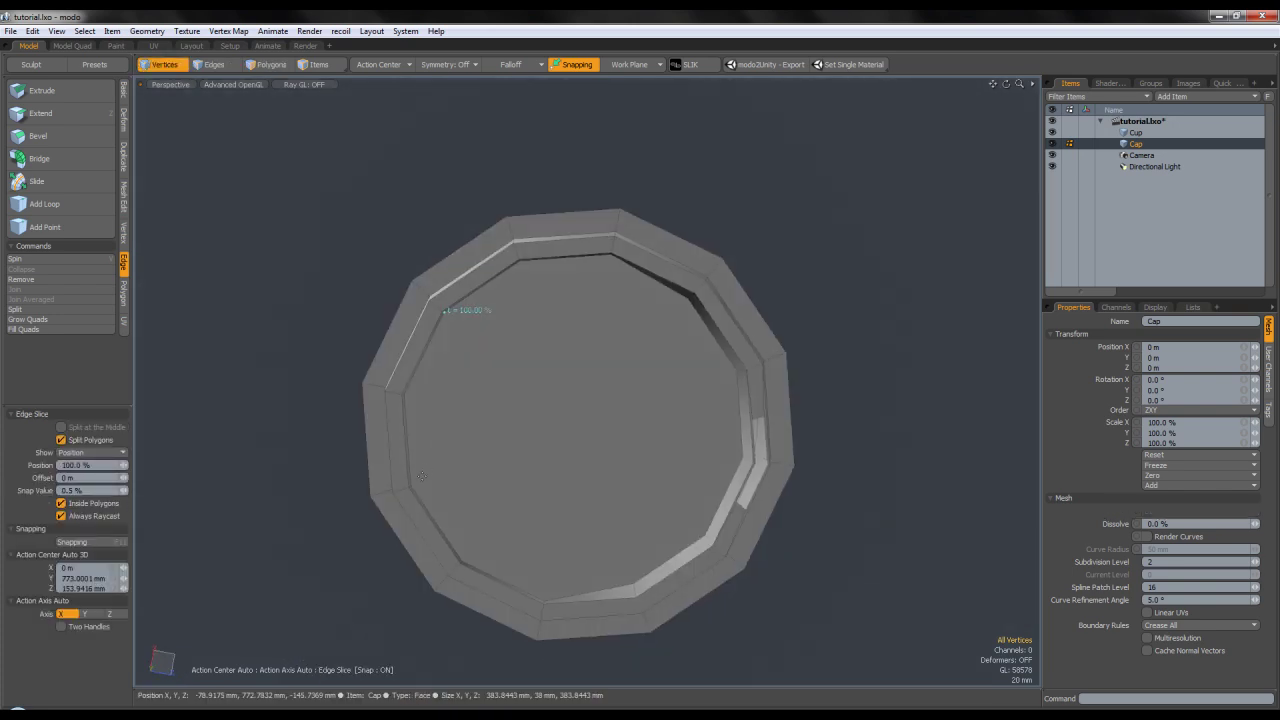
click(413, 488)
key(space)
key(c)
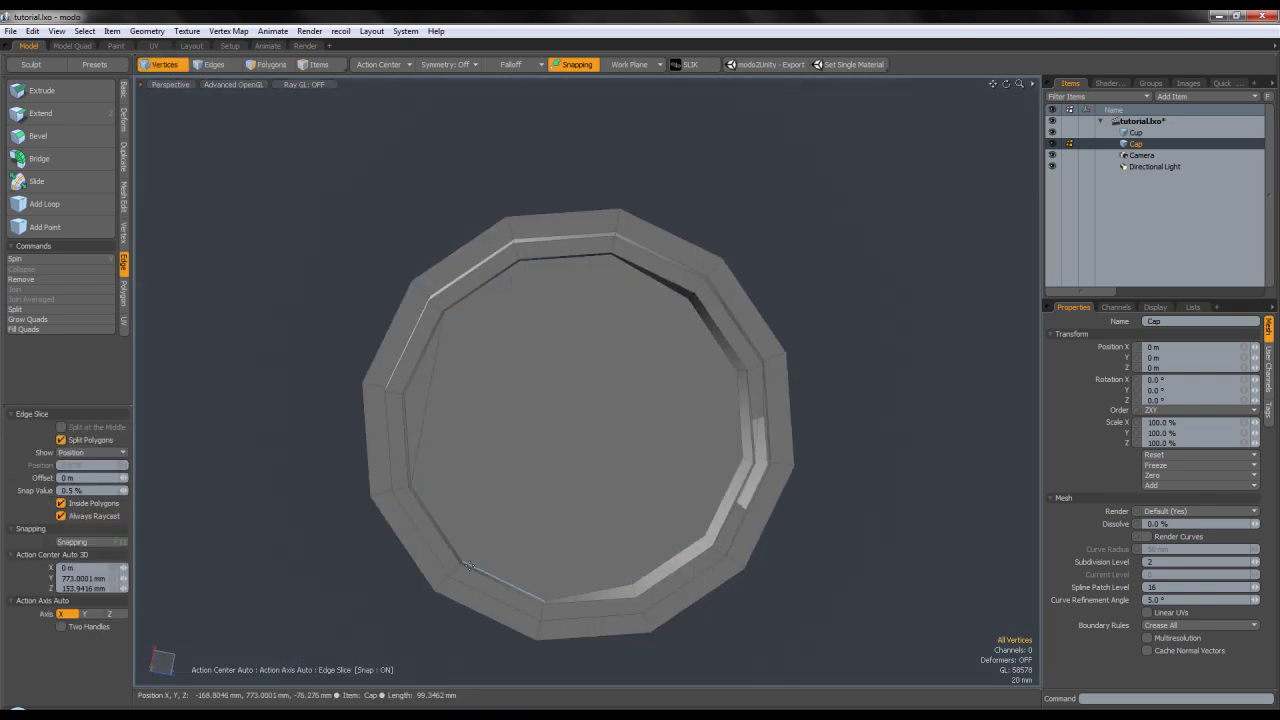
click(465, 560)
alt+drag(476, 526, 490, 466)
drag(533, 246, 523, 246)
key(space)
Add three more parallel Edge Slice cuts between opposite vertices across the cap's top toward the drinking-hole side.
key(c)
alt+drag(588, 535, 566, 589)
click(541, 598)
alt+drag(594, 452, 703, 481)
click(606, 242)
key(space)
key(c)
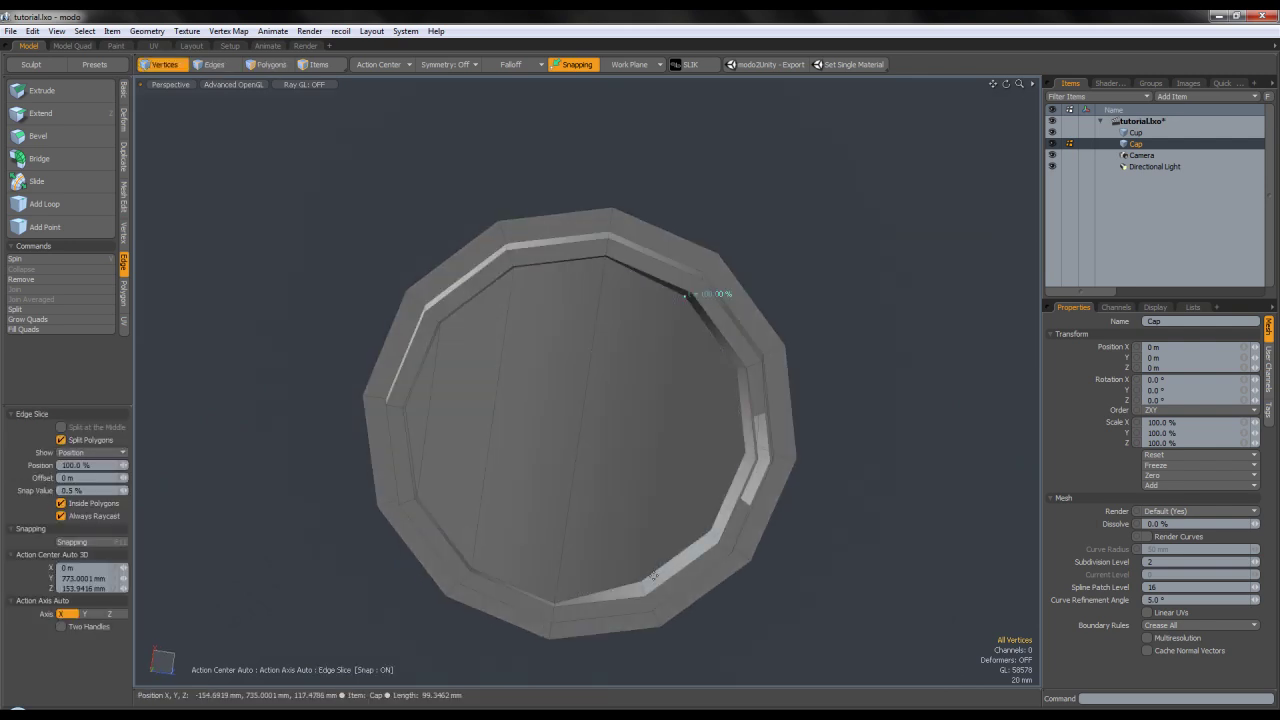
click(686, 294)
key(space)
key(c)
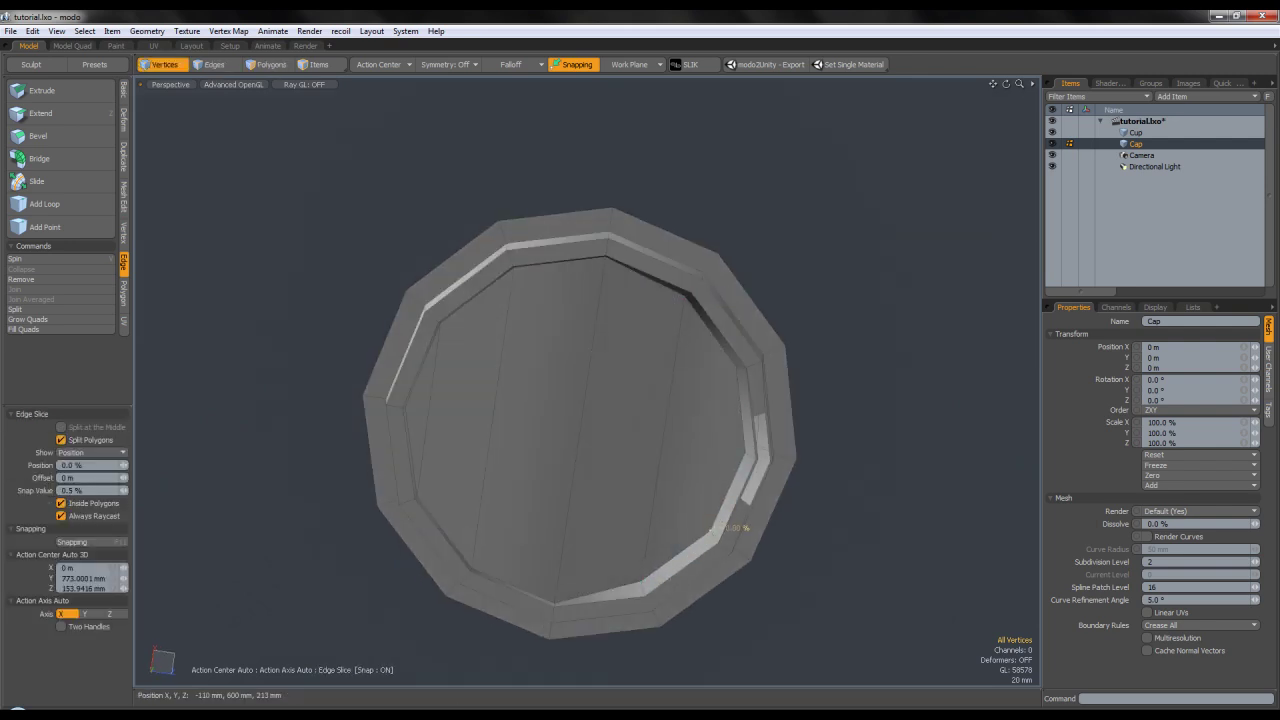
click(740, 367)
key(space)
Examine the sliced, sloping cap top and the drinking hole from several angles.
alt+drag(702, 427, 738, 296)
scroll(757, 370, up, 4)
alt+drag(757, 370, 715, 330)
scroll(748, 329, down, 3)
scroll(796, 331, down, 4)
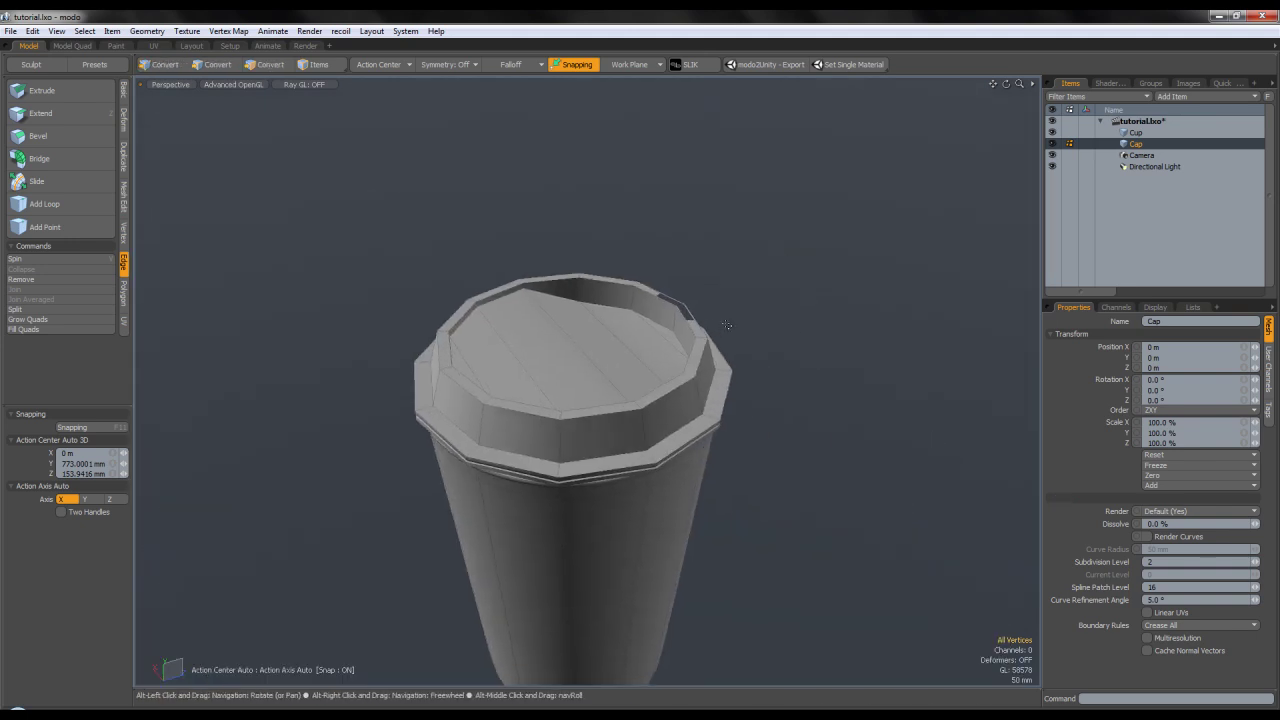
click(273, 70)
alt+drag(550, 215, 1000, 310)
Select the two vertices at the ends of the crease in the cap's sloping top and raise them by about 7.5 mm.
click(174, 69)
scroll(555, 286, up, 4)
scroll(632, 188, up, 3)
shift+right_drag(612, 198, 607, 254)
alt+drag(607, 254, 623, 260)
key(w)
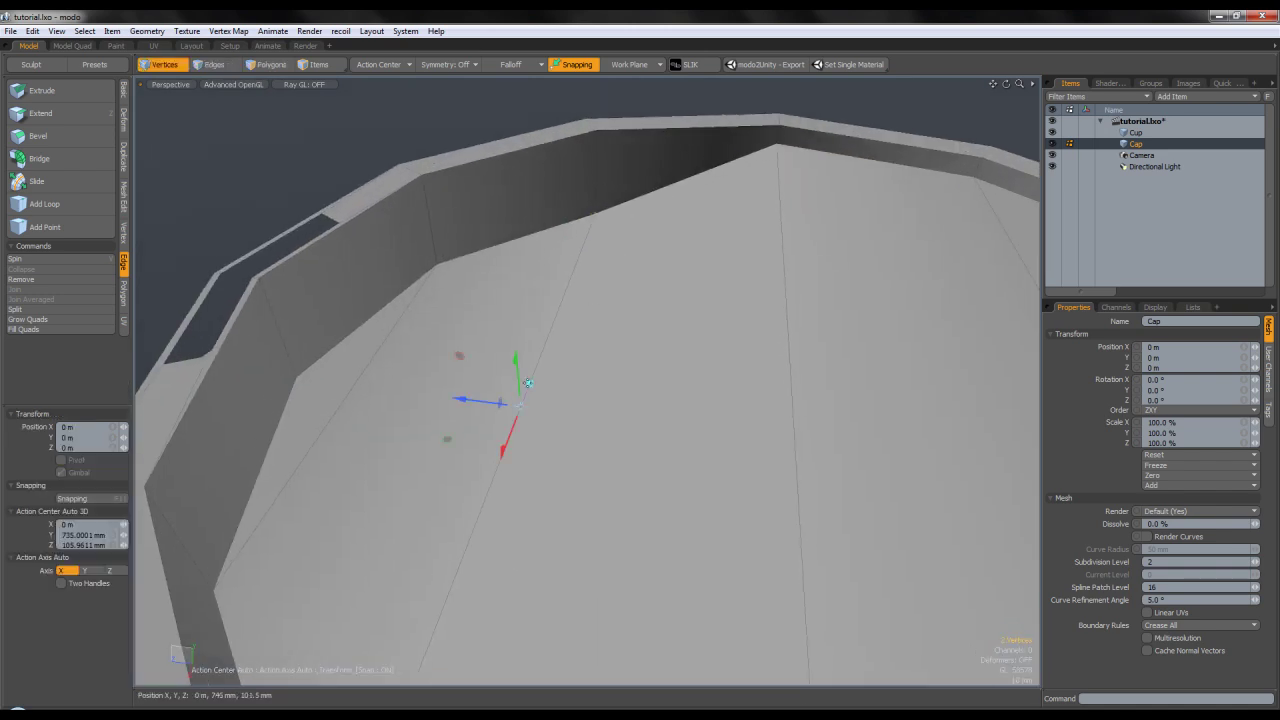
drag(519, 405, 519, 399)
key(Escape)
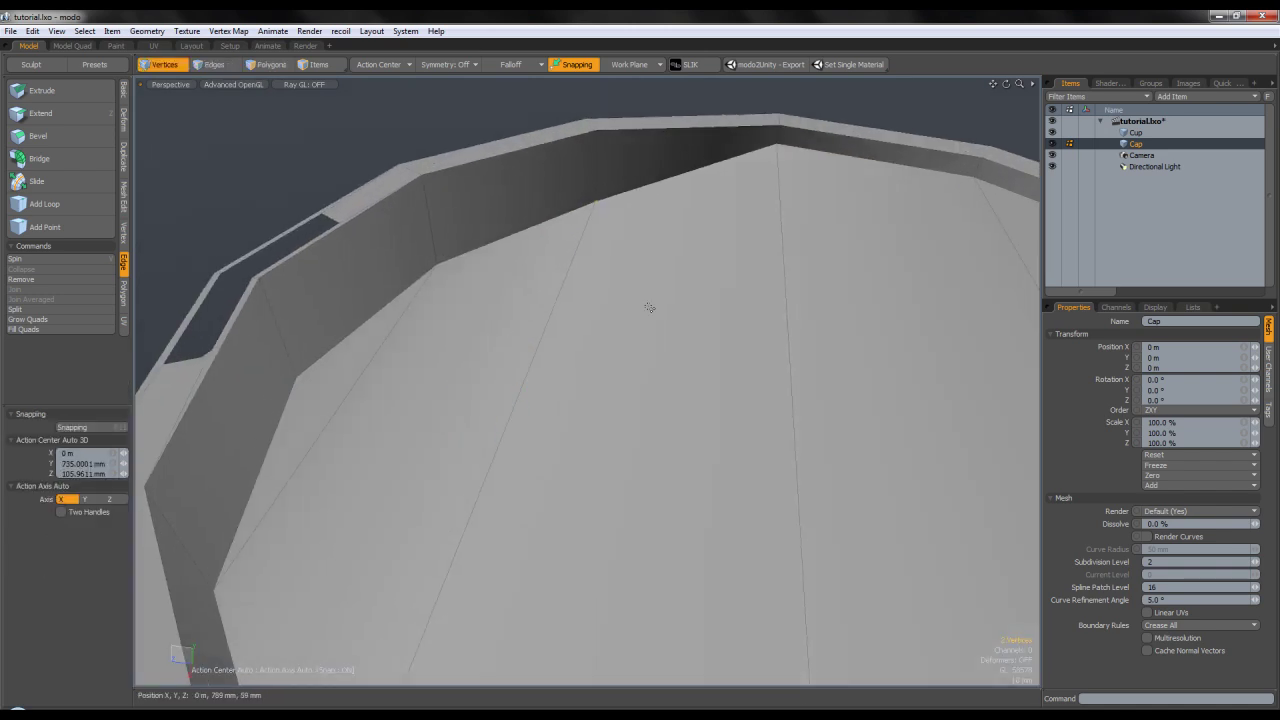
scroll(657, 311, down, 6)
alt+drag(657, 311, 633, 252)
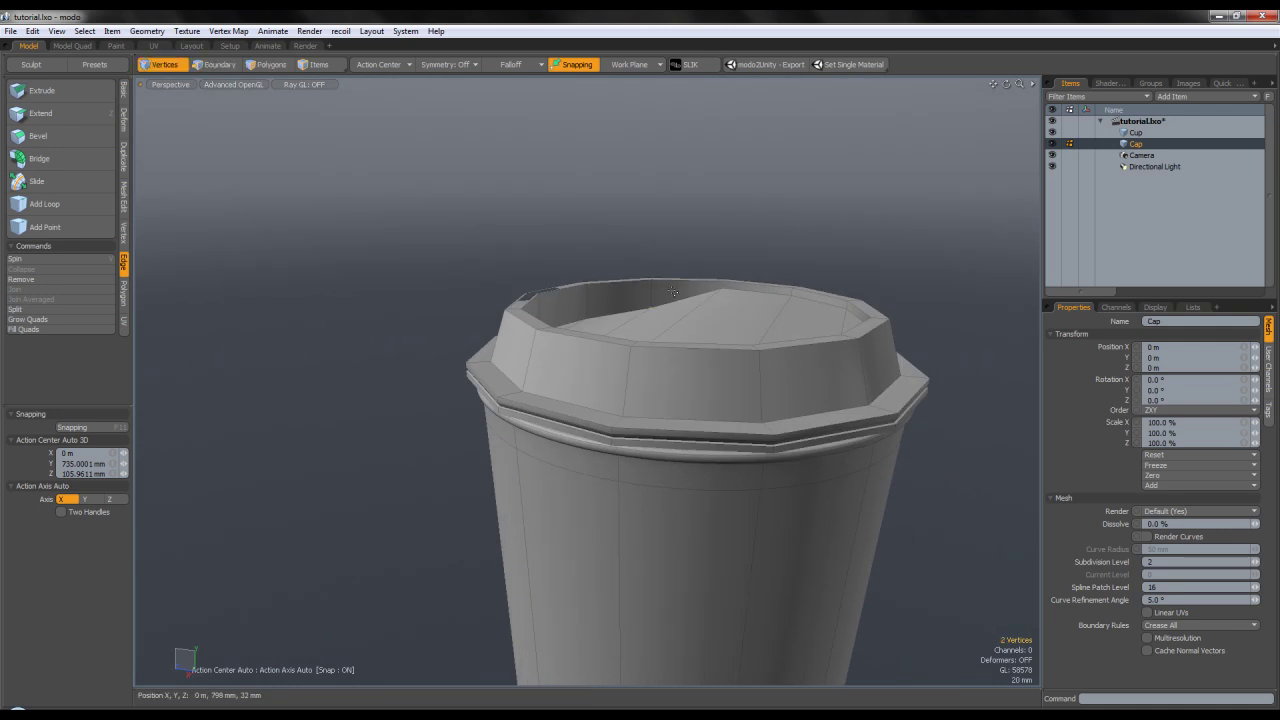
key(ctrl+z)
key(w)
key(Escape)
alt+drag(580, 225, 278, 304)
alt+drag(518, 302, 593, 325)
double_click(593, 325)
click(715, 212)
alt+drag(715, 212, 589, 323)
double_click(571, 334)
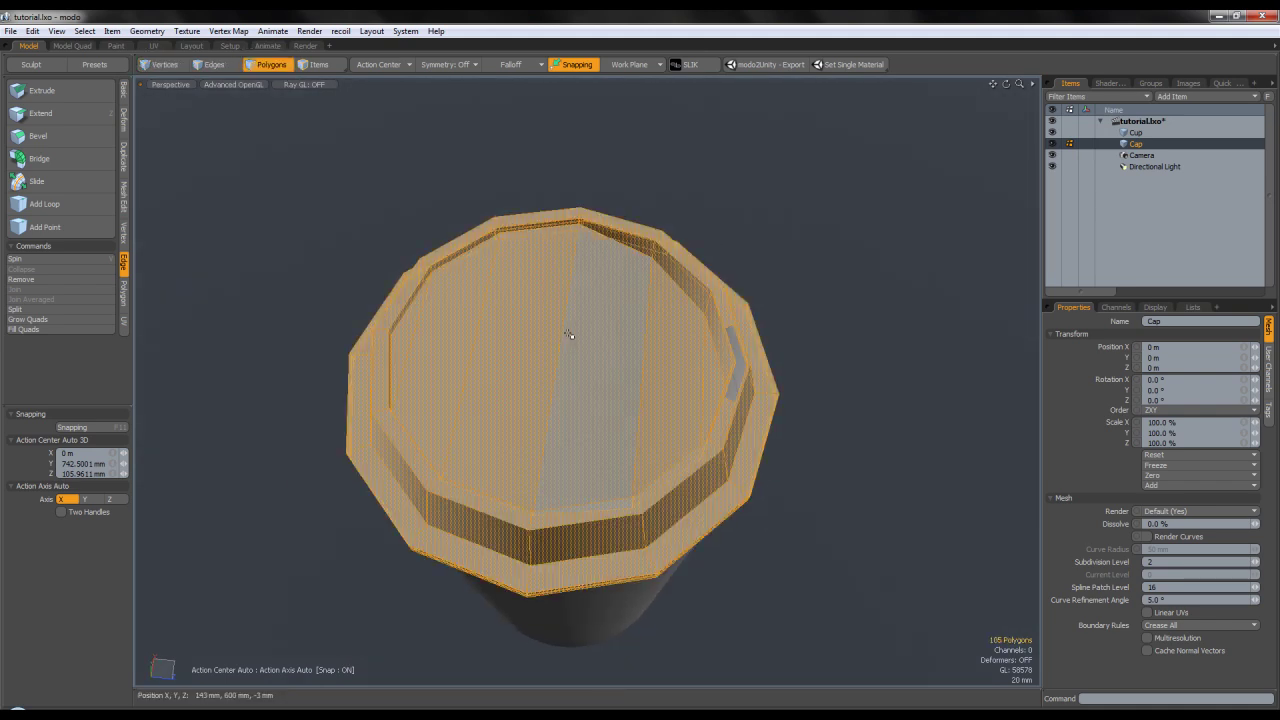
click(713, 214)
alt+drag(713, 214, 706, 180)
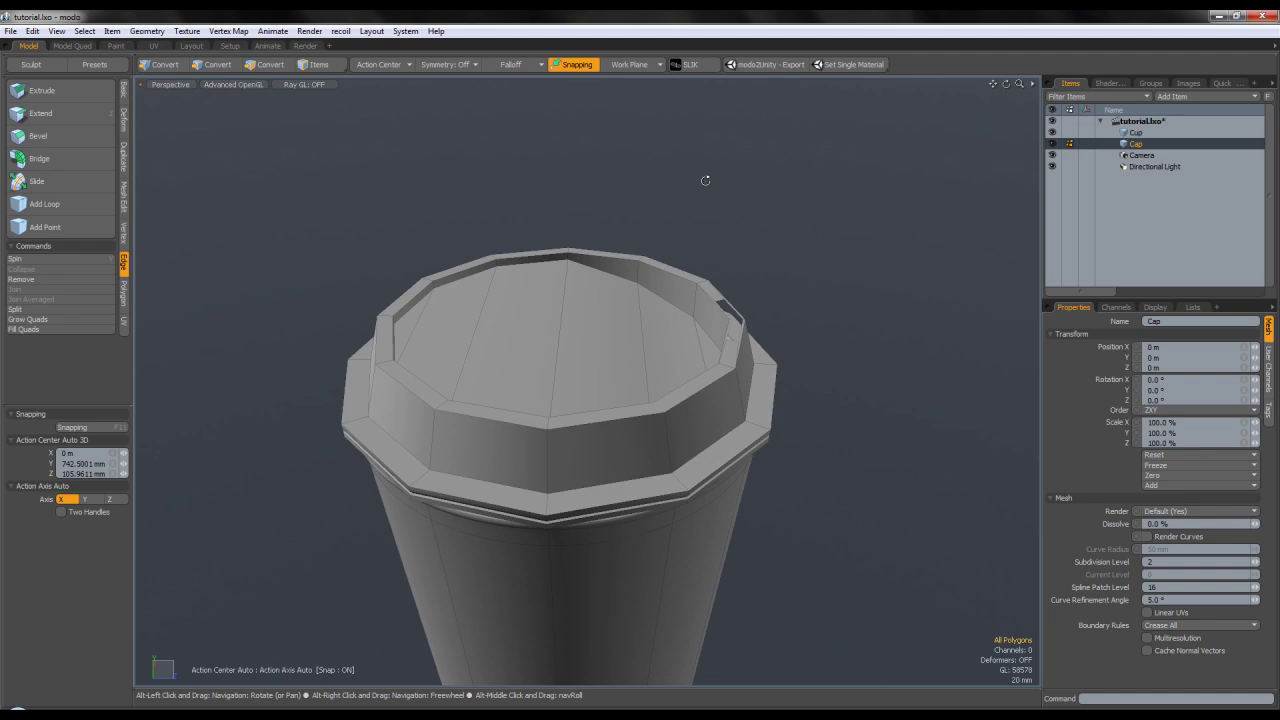
Hide the Cup item and select all polygons of the cap.
click(1054, 133)
mouse_move(748, 328)
alt+mouse_down()
mouse_move(743, 284)
mouse_move(734, 326)
alt+mouse_up()
double_click(614, 335)
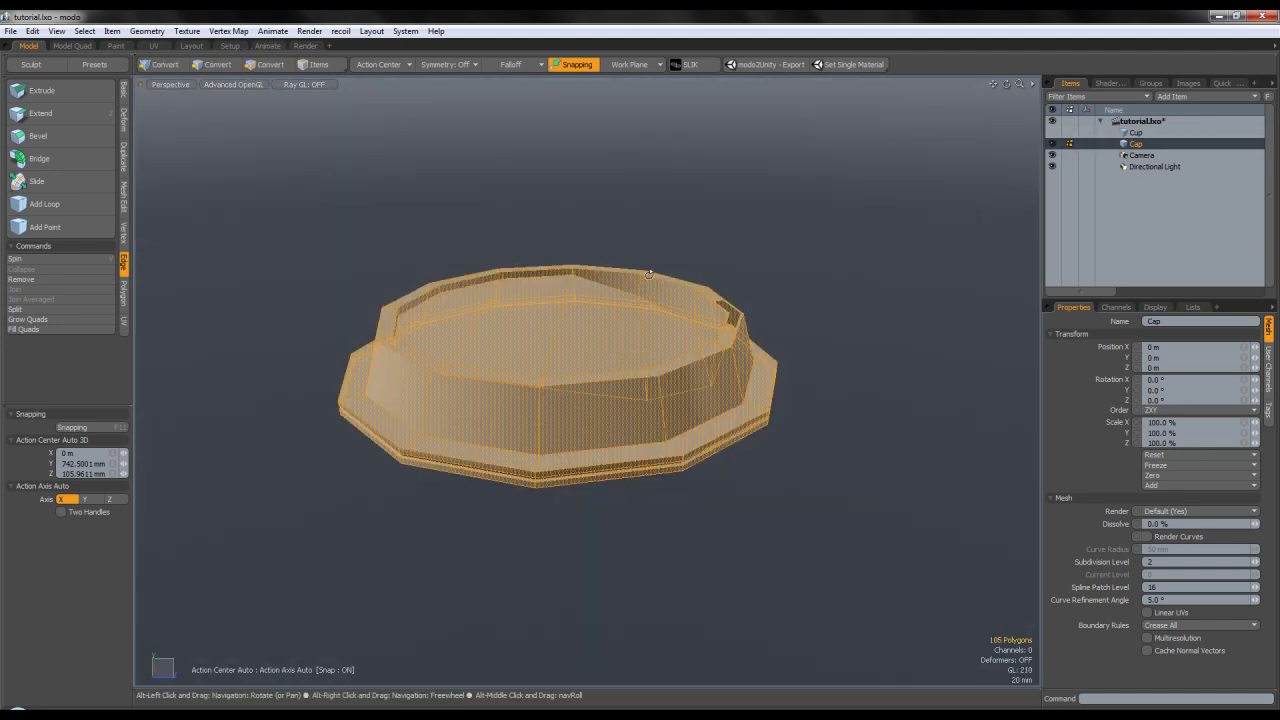
alt+drag(610, 335, 604, 395)
click(410, 194)
double_click(484, 336)
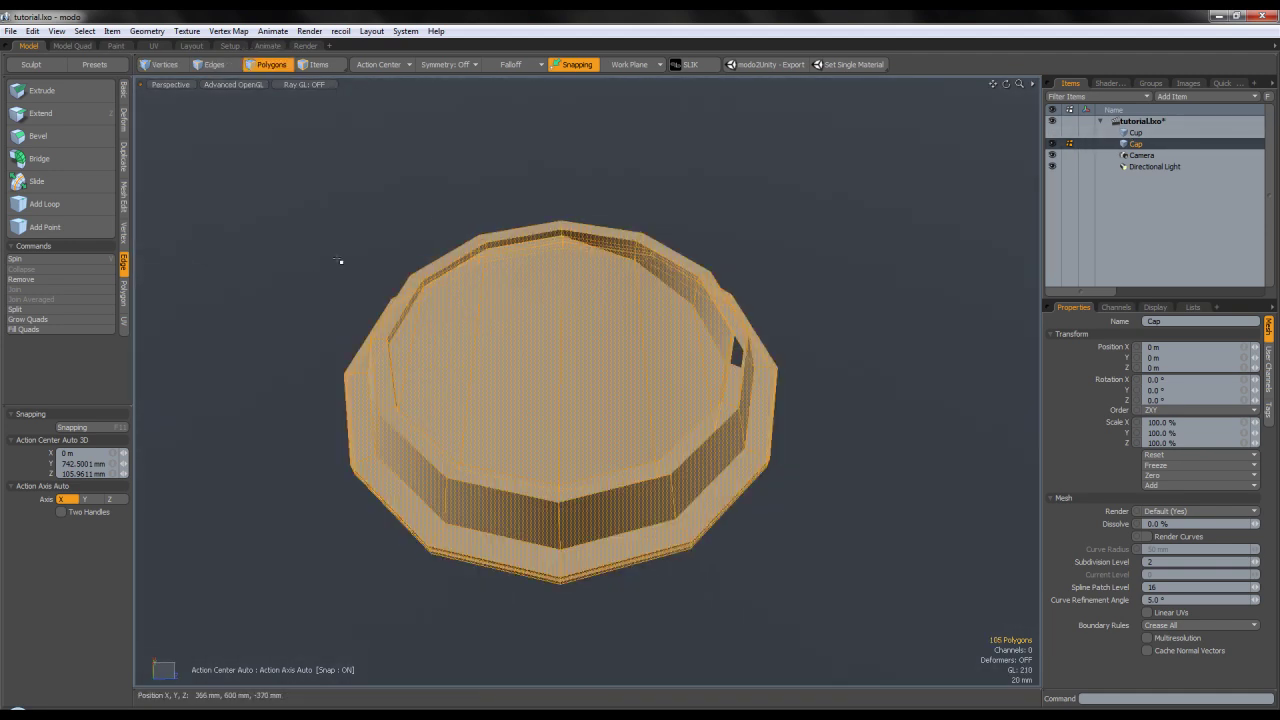
Thicken the cap's polygons with an offset of -2.5 mm.
click(123, 91)
click(47, 308)
scroll(643, 378, up, 2)
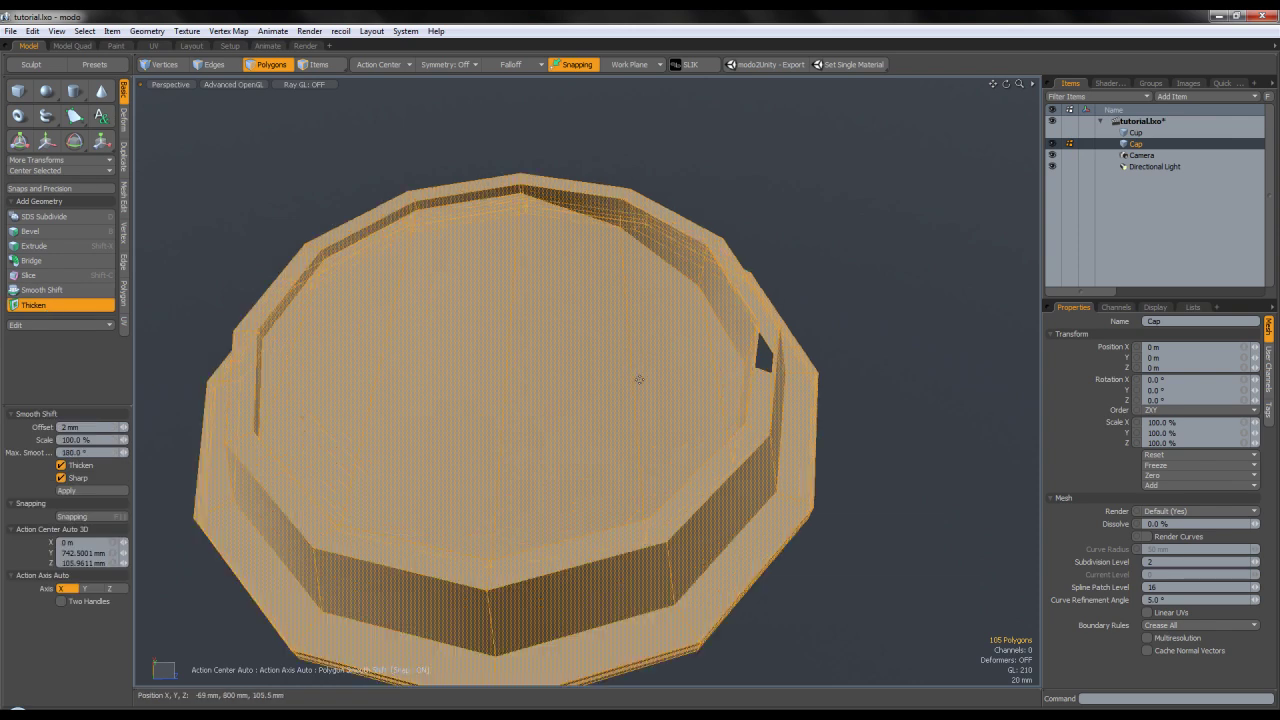
alt+drag(616, 378, 612, 346)
drag(508, 301, 509, 307)
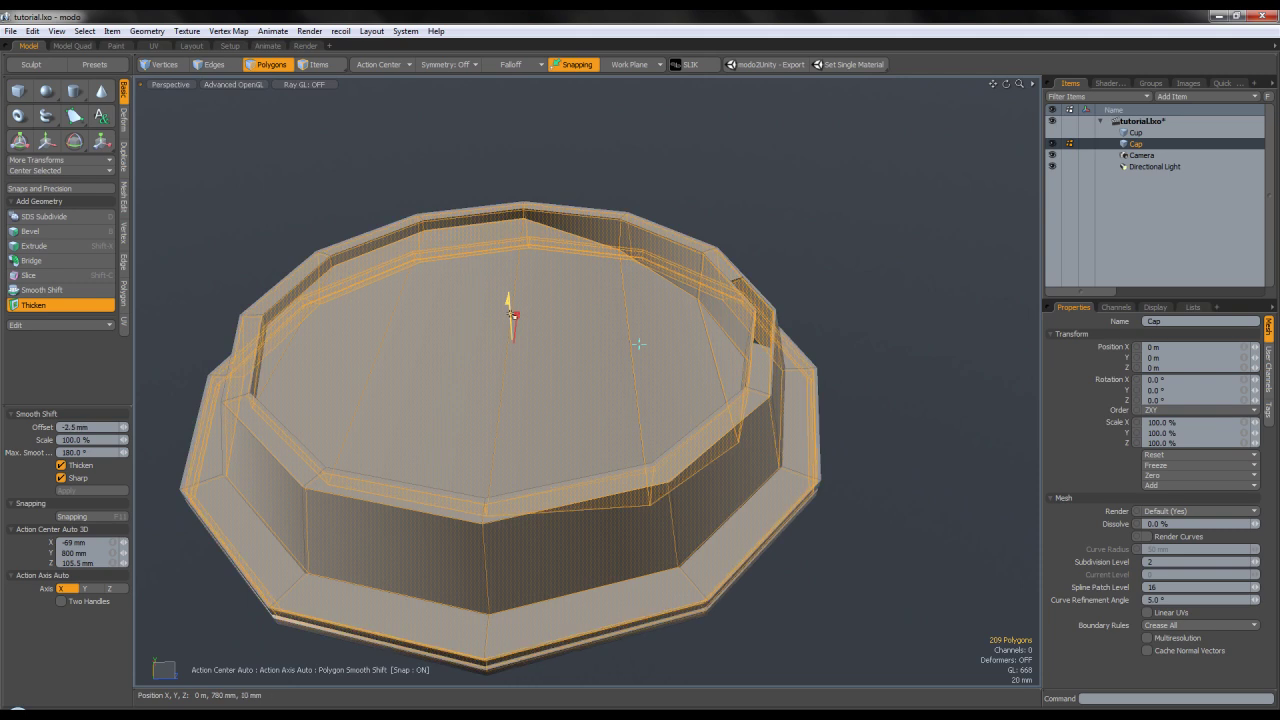
key(q)
click(649, 171)
Examine the thickened rim and drinking hole up close, with and without subdivision smoothing on the cap.
alt+drag(649, 171, 674, 215)
scroll(757, 312, up, 5)
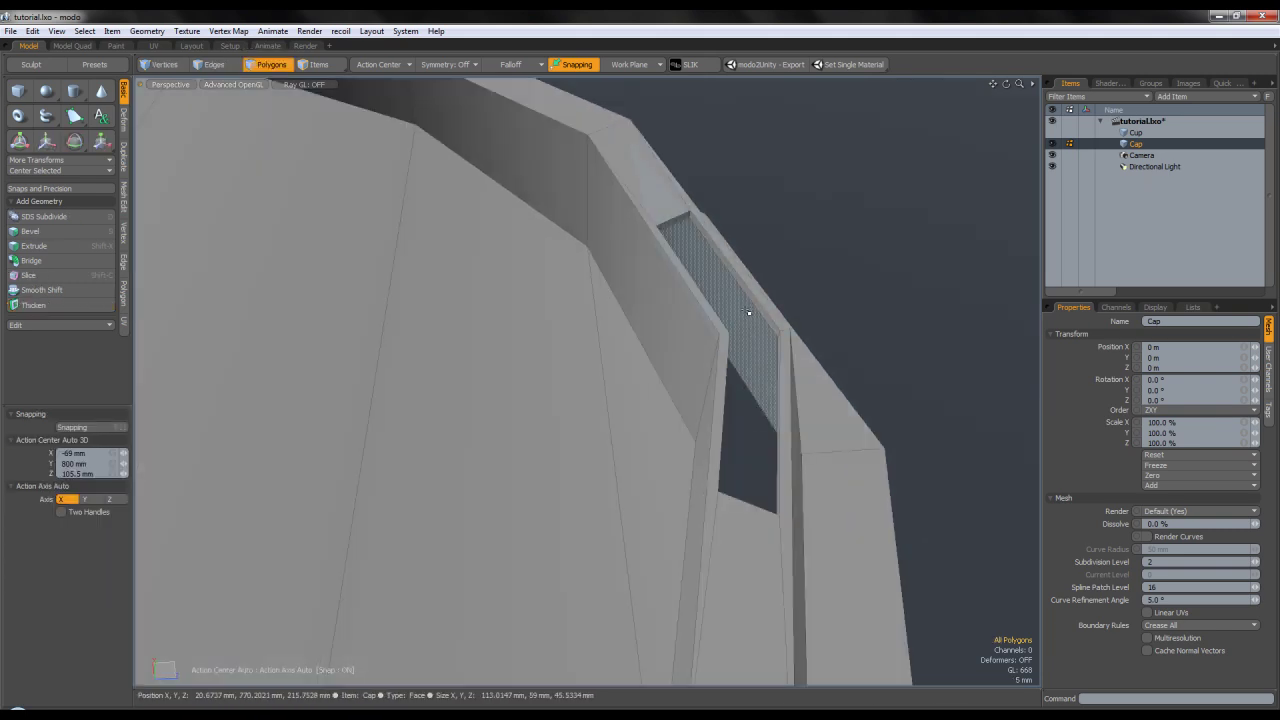
scroll(748, 312, down, 3)
alt+drag(720, 334, 649, 137)
scroll(626, 297, down, 5)
scroll(662, 270, up, 4)
key(Tab)
alt+drag(788, 288, 769, 545)
alt+drag(773, 450, 816, 320)
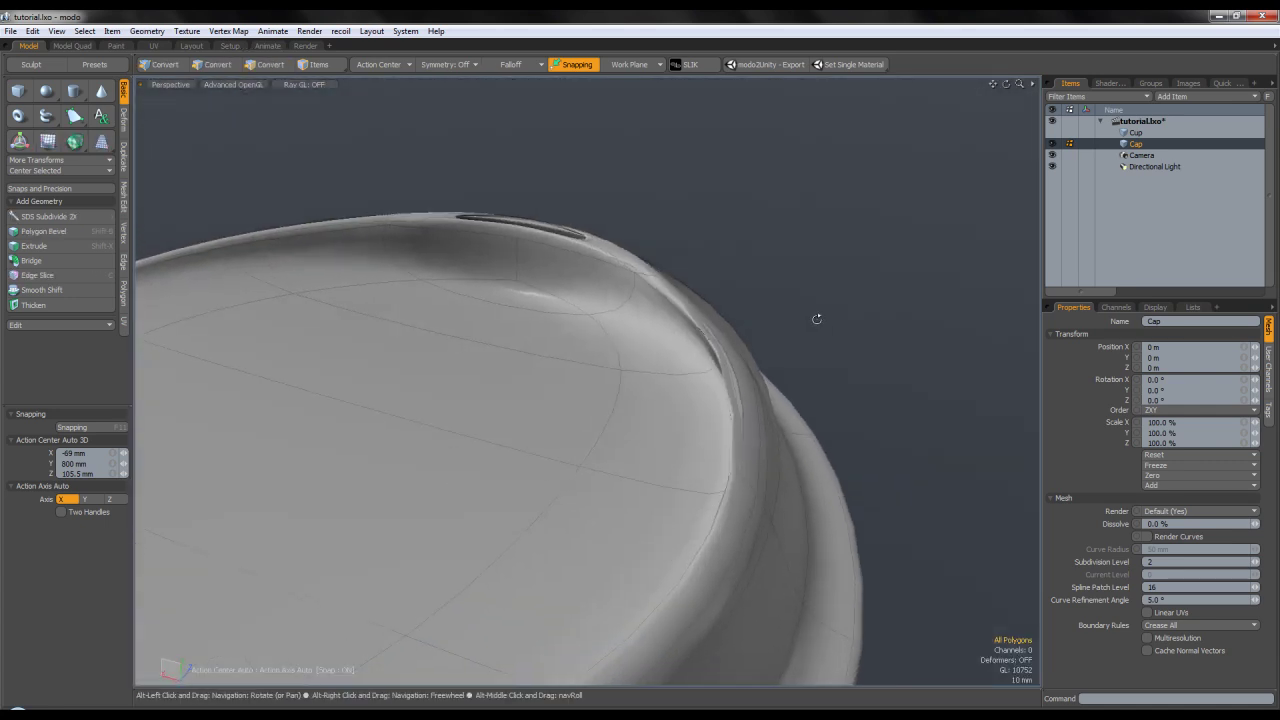
scroll(737, 357, up, 3)
alt+drag(737, 357, 664, 384)
scroll(551, 383, down, 4)
scroll(557, 383, up, 4)
key(Tab)
key(Tab)
key(Tab)
Select the edge loop around the cap's outer upper rim and try a 40% vertex map weight on the subdivided mesh.
double_click(539, 517)
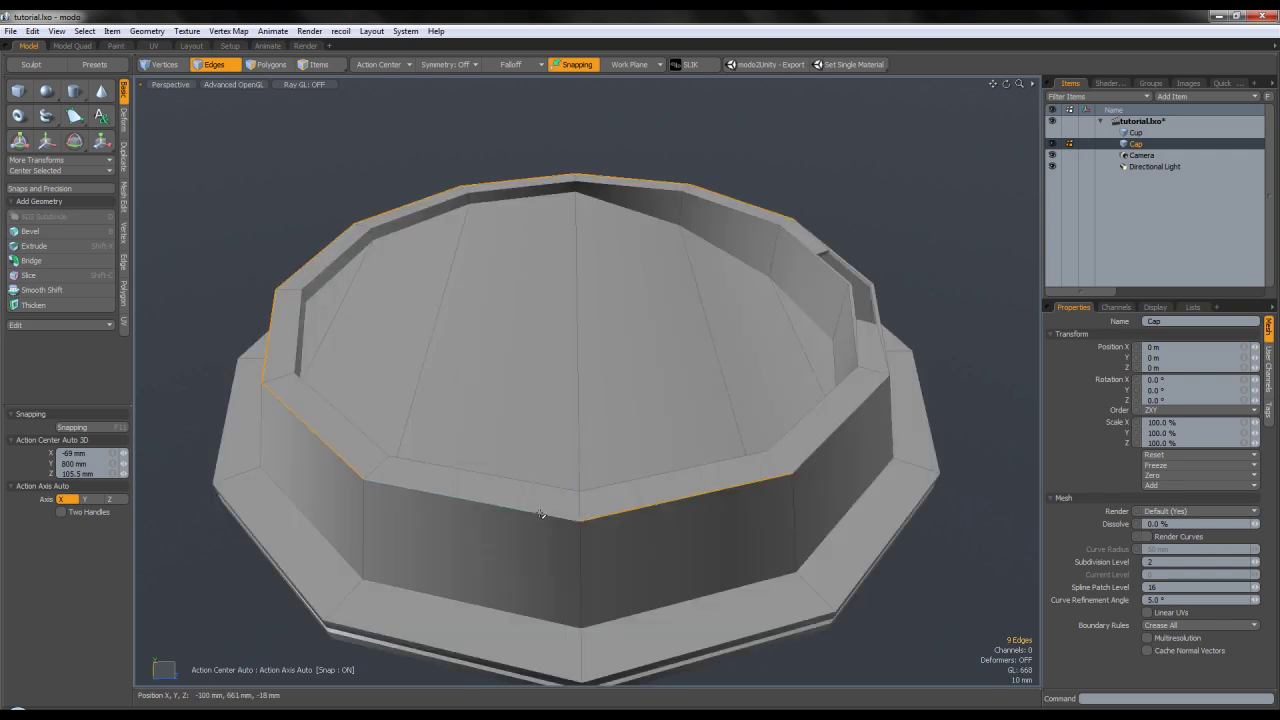
shift+double_click(851, 416)
alt+drag(851, 414, 736, 376)
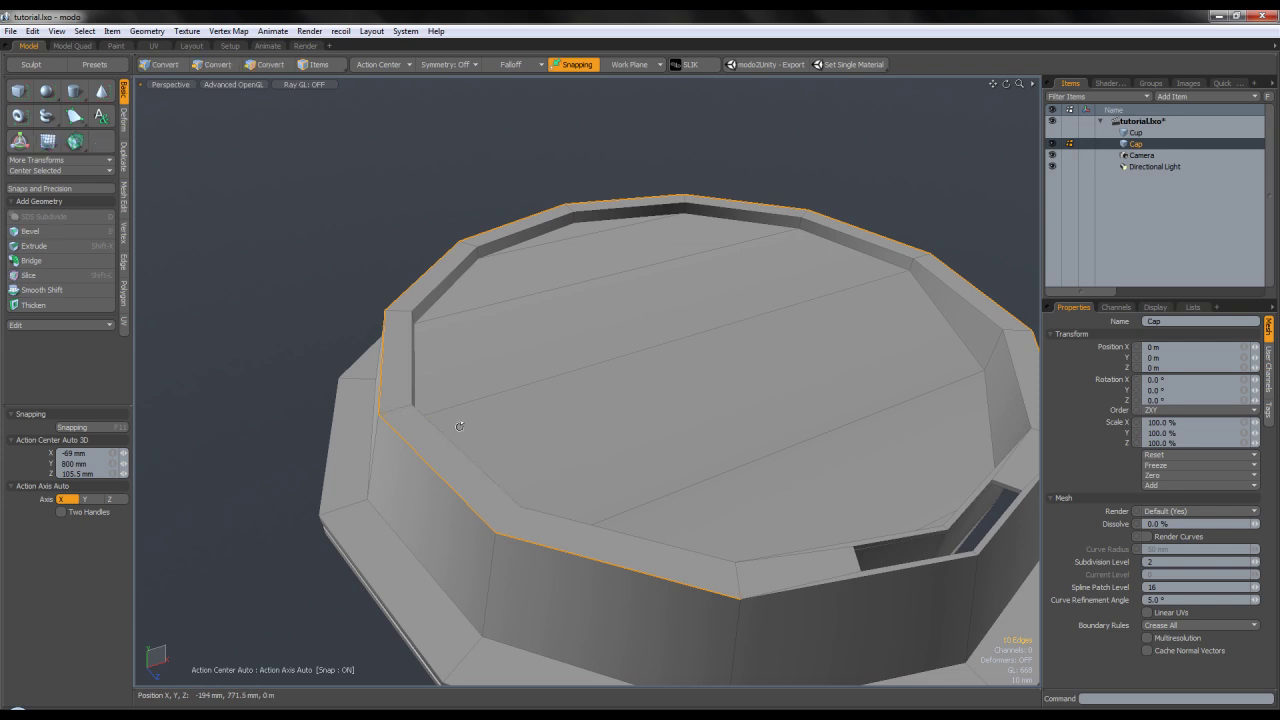
alt+shift+drag(846, 520, 618, 376)
alt+shift+drag(691, 331, 816, 409)
click(272, 67)
key(Tab)
click(218, 69)
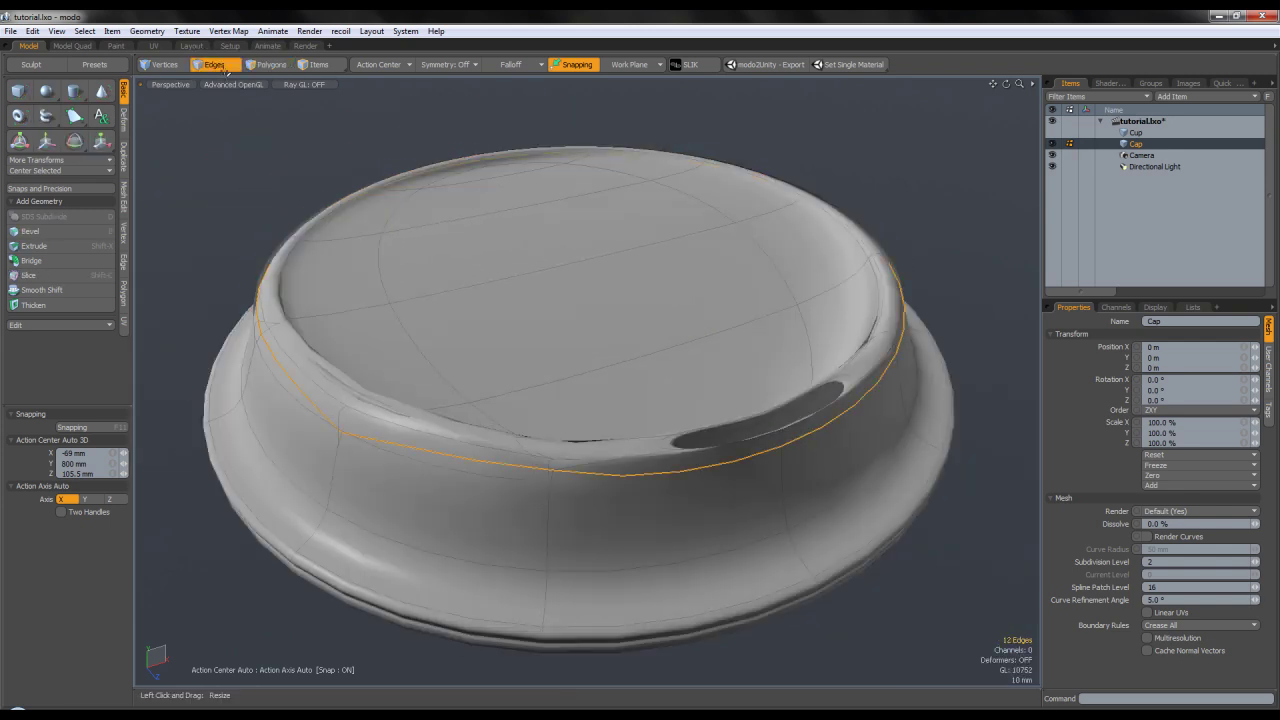
key(shift+w)
drag(587, 341, 650, 341)
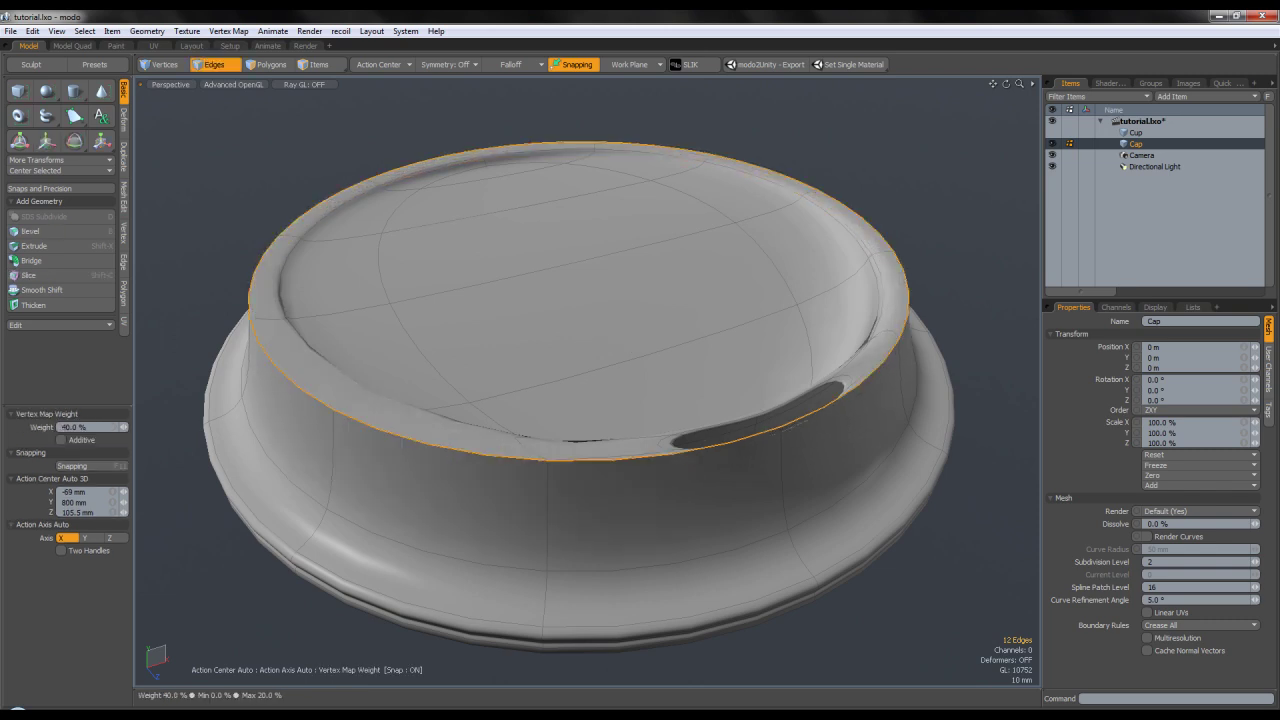
key(ctrl+z)
key(space)
key(space)
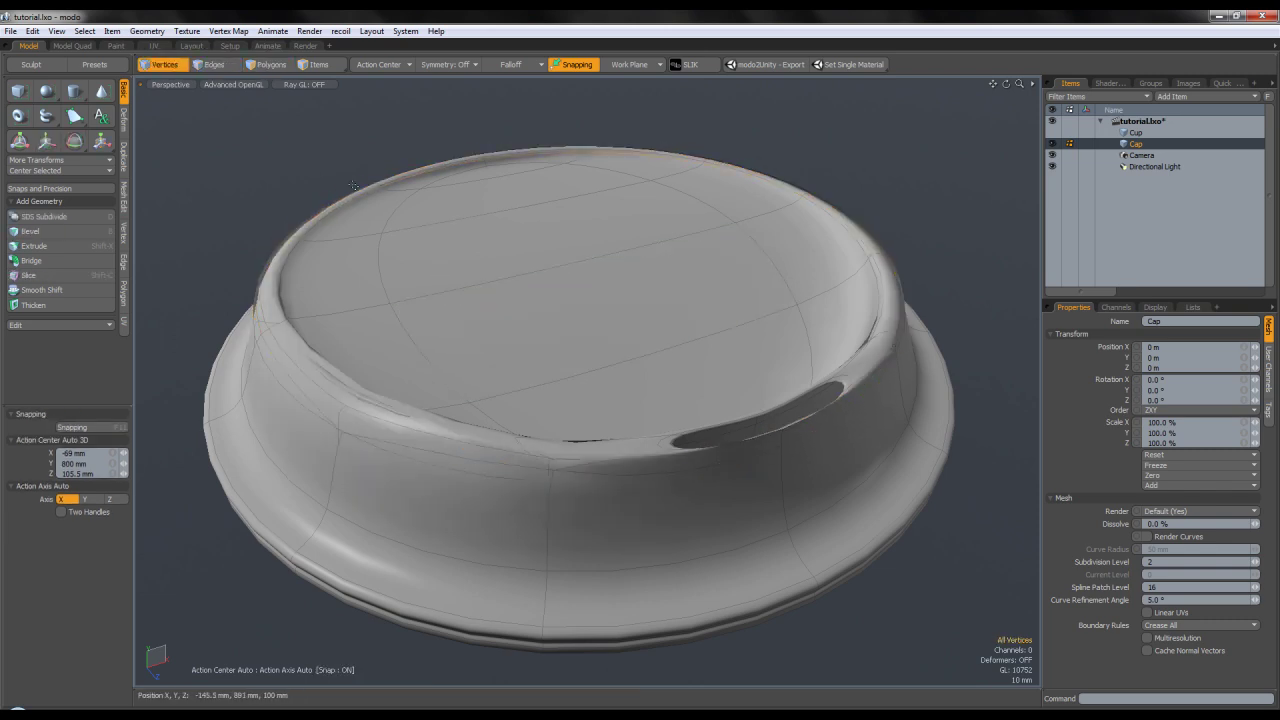
Undo the recent rim and thickening changes, check the subdivided cap, and select all of its polygons in the unsmoothed mesh.
key(ctrl+z)
key(ctrl+z)
key(ctrl+z)
key(ctrl+z)
key(ctrl+z)
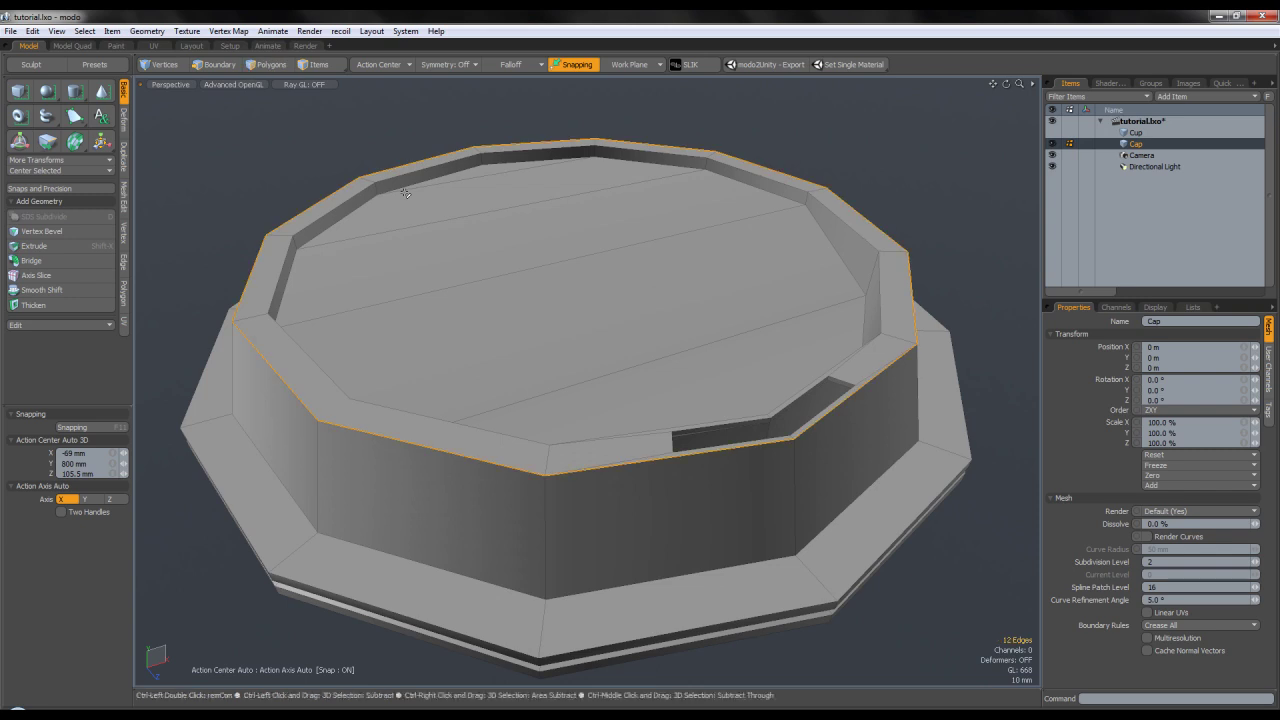
key(Tab)
key(3)
key(Tab)
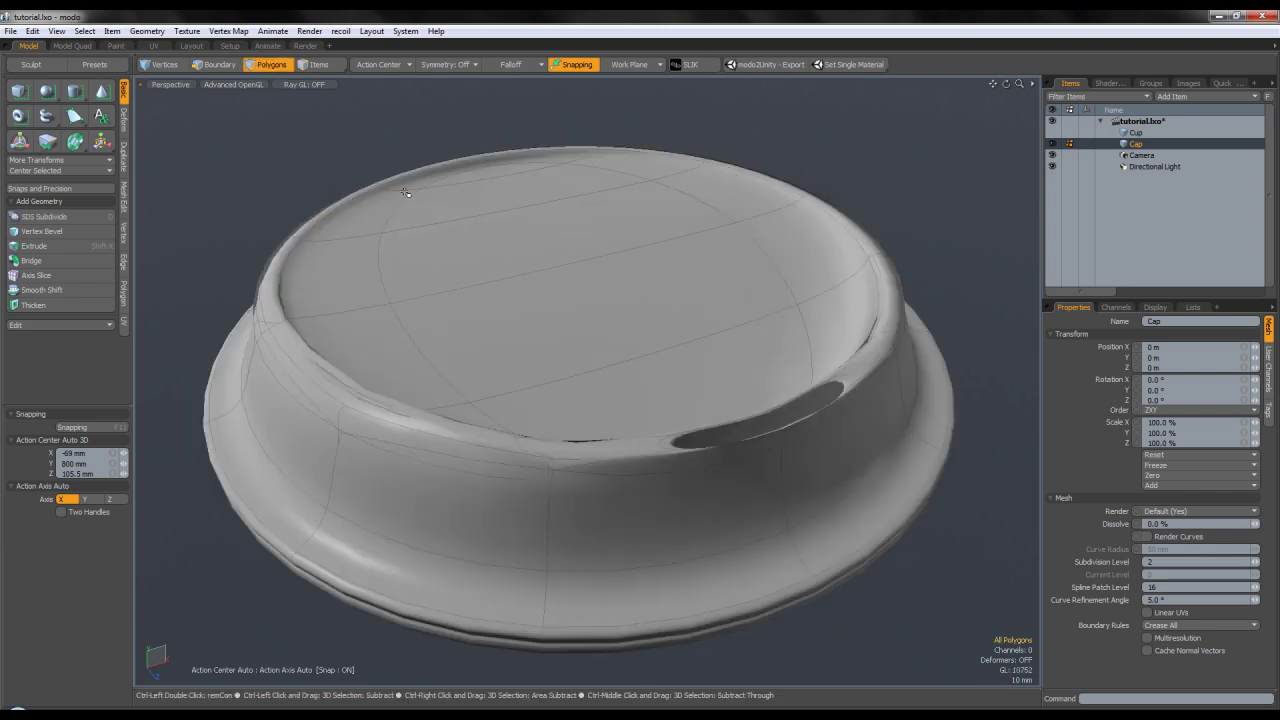
key(Tab)
double_click(405, 191)
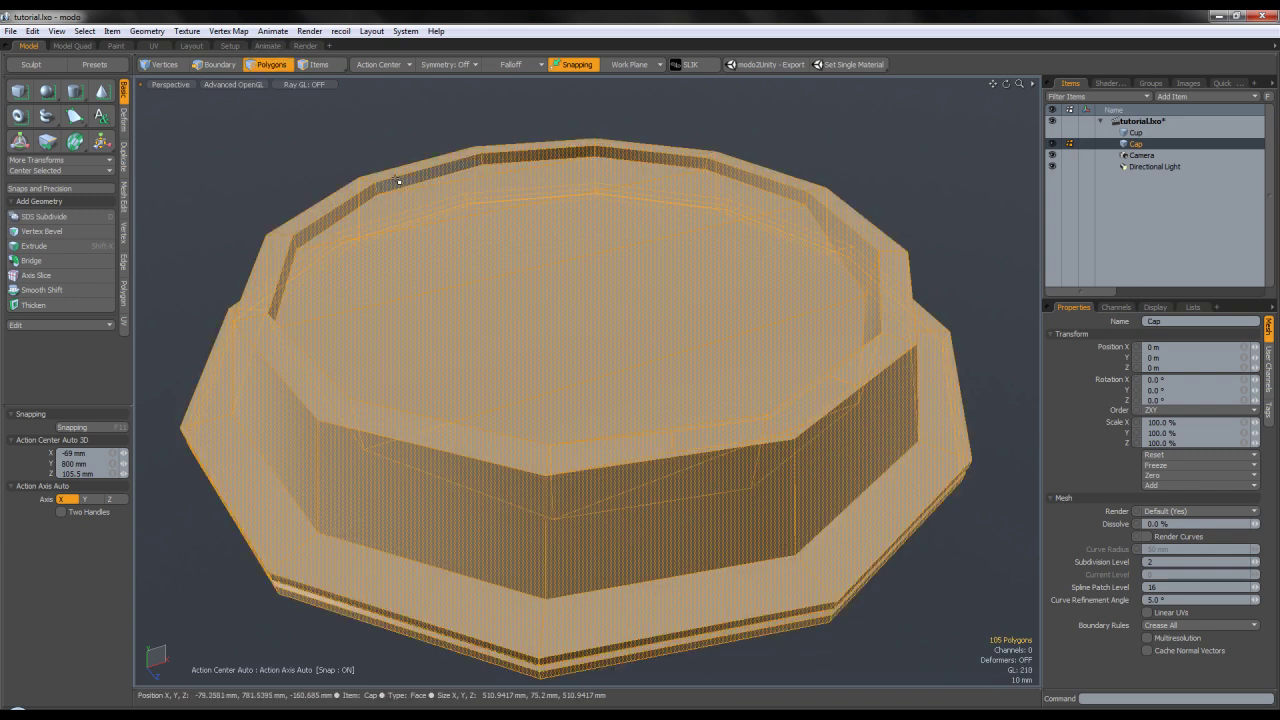
Undo the selection of all polygons and select the open edge loop around the cap's outer underside.
key(ctrl+z)
click(250, 147)
alt+drag(375, 470, 467, 273)
alt+drag(362, 170, 299, 219)
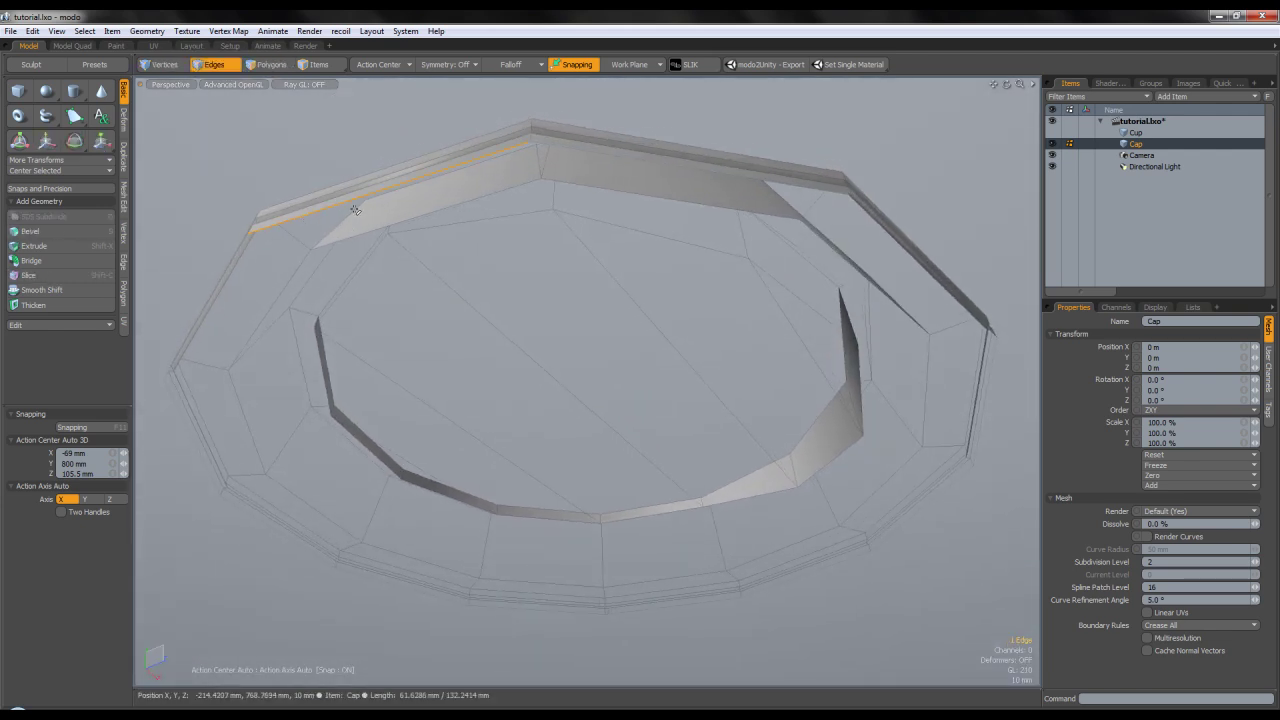
double_click(358, 200)
Extend the bottom edge loop inward, scaling the new edges to 98.5% in X and Z.
key(z)
click(520, 462)
alt+drag(520, 463, 535, 451)
key(r)
alt+drag(623, 423, 629, 382)
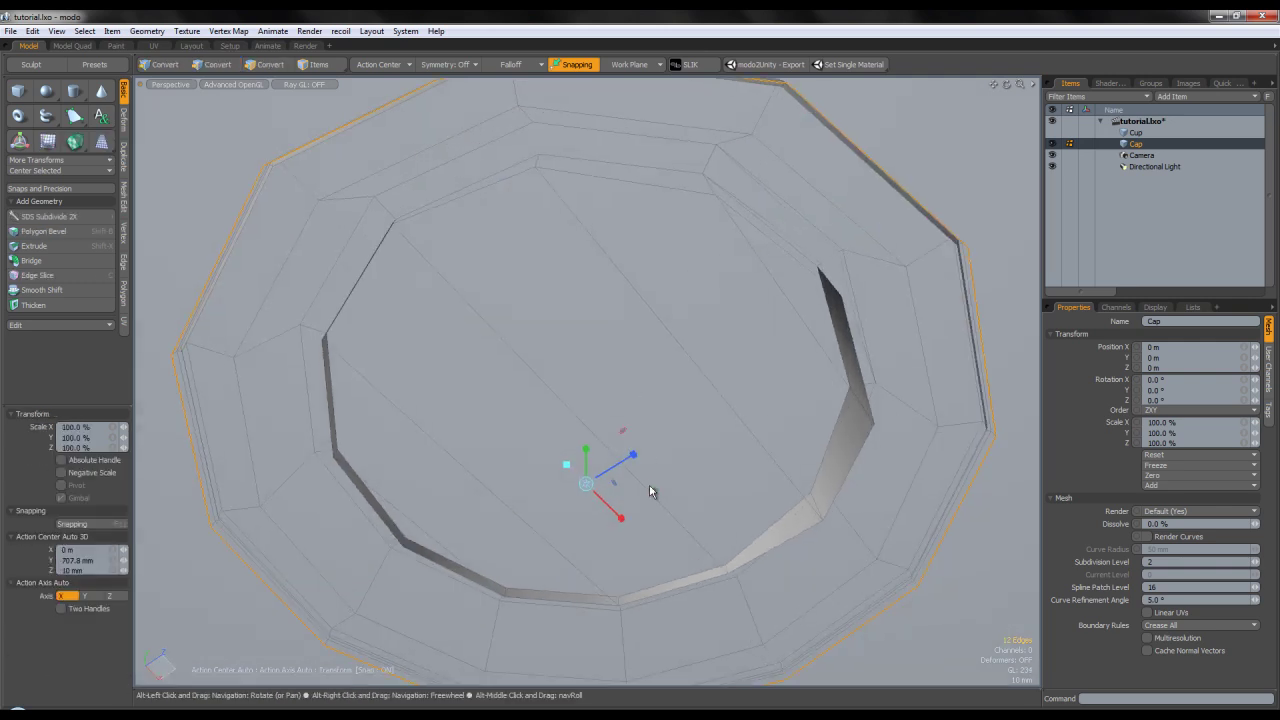
mouse_move(655, 491)
mouse_down()
mouse_move(643, 491)
mouse_move(657, 495)
mouse_up()
alt+drag(829, 395, 794, 404)
alt+shift+drag(709, 419, 696, 402)
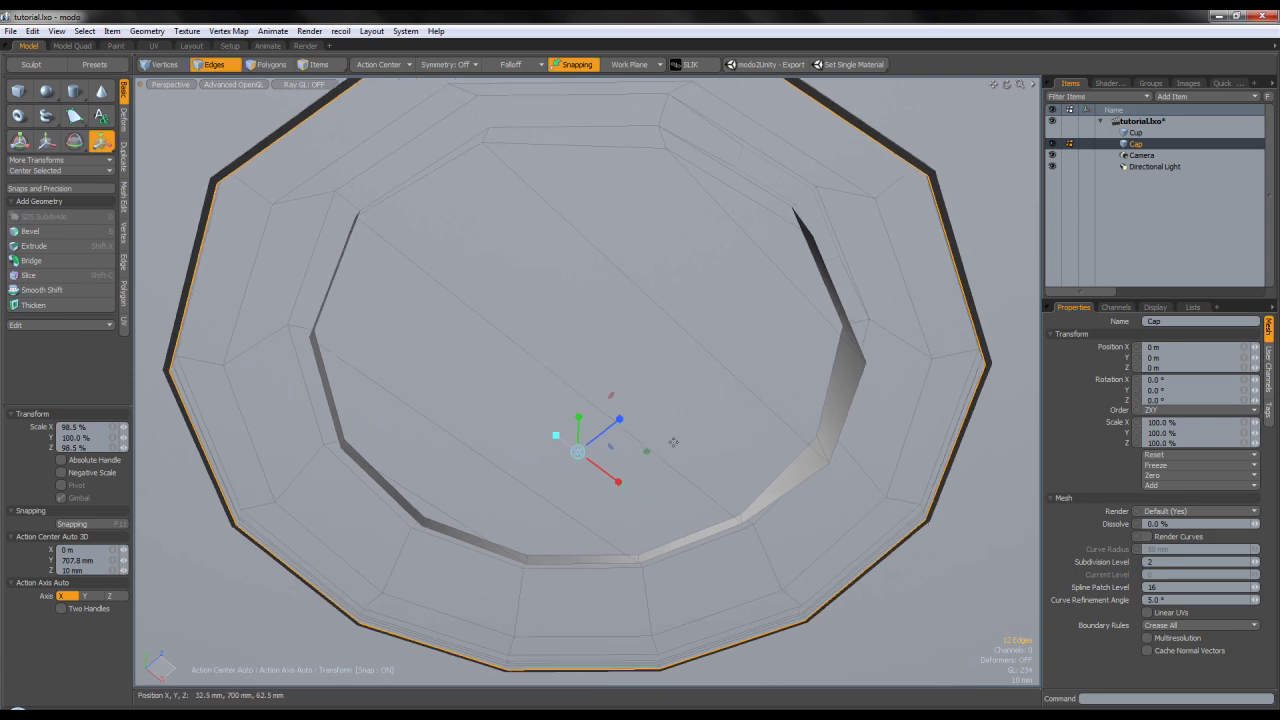
key(space)
Extend the inset bottom loop again and raise the new edges 14 mm in Y.
key(z)
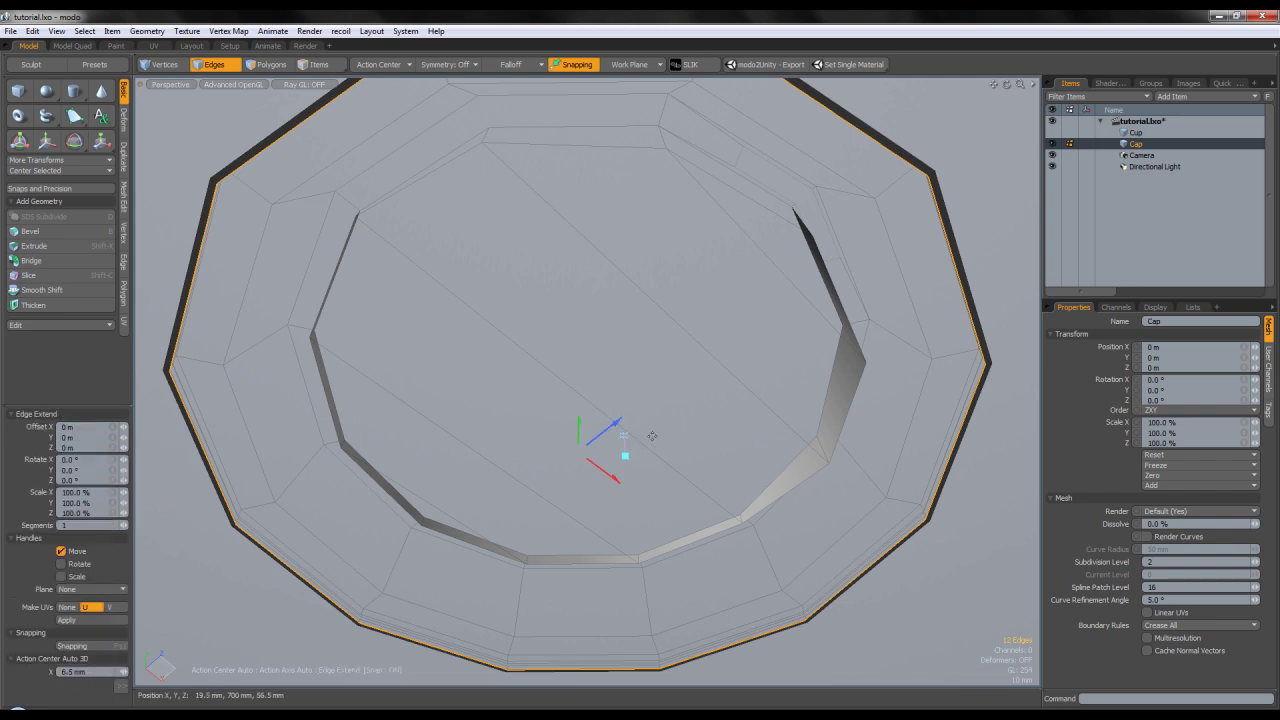
key(w)
drag(582, 440, 588, 414)
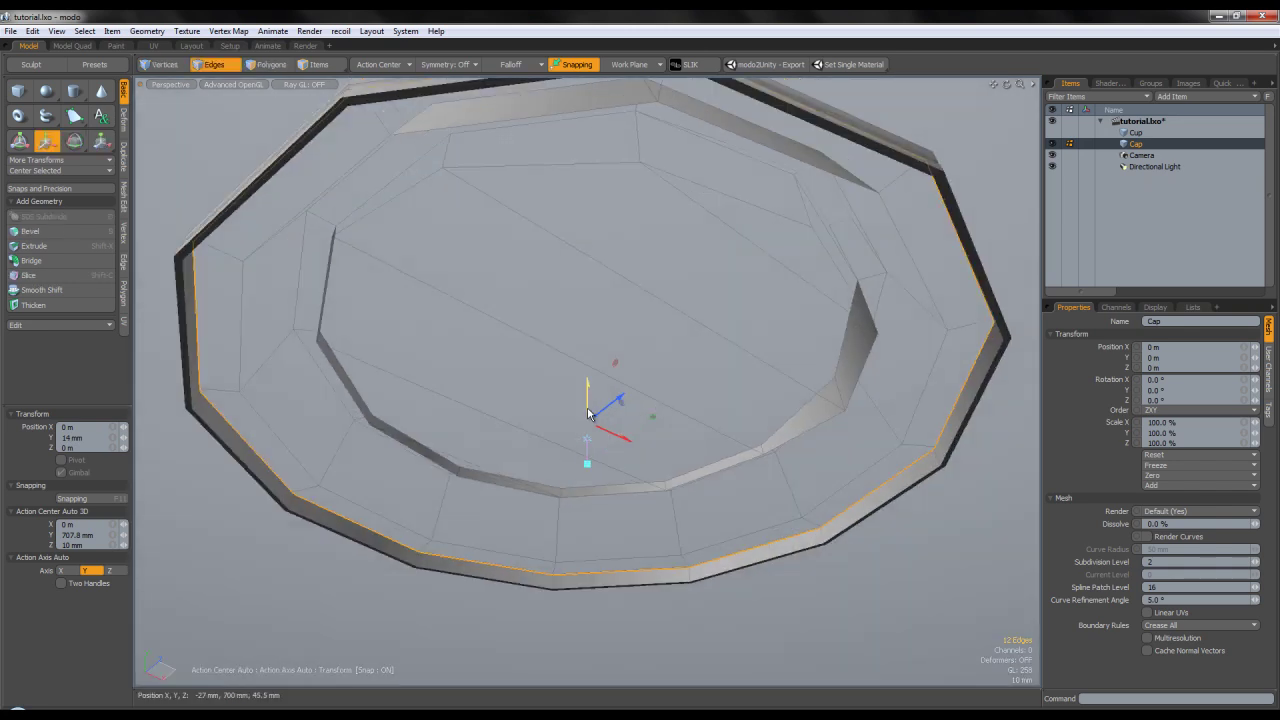
Extend the raised inner loop once more and scale it inward to form the flange's underside.
key(z)
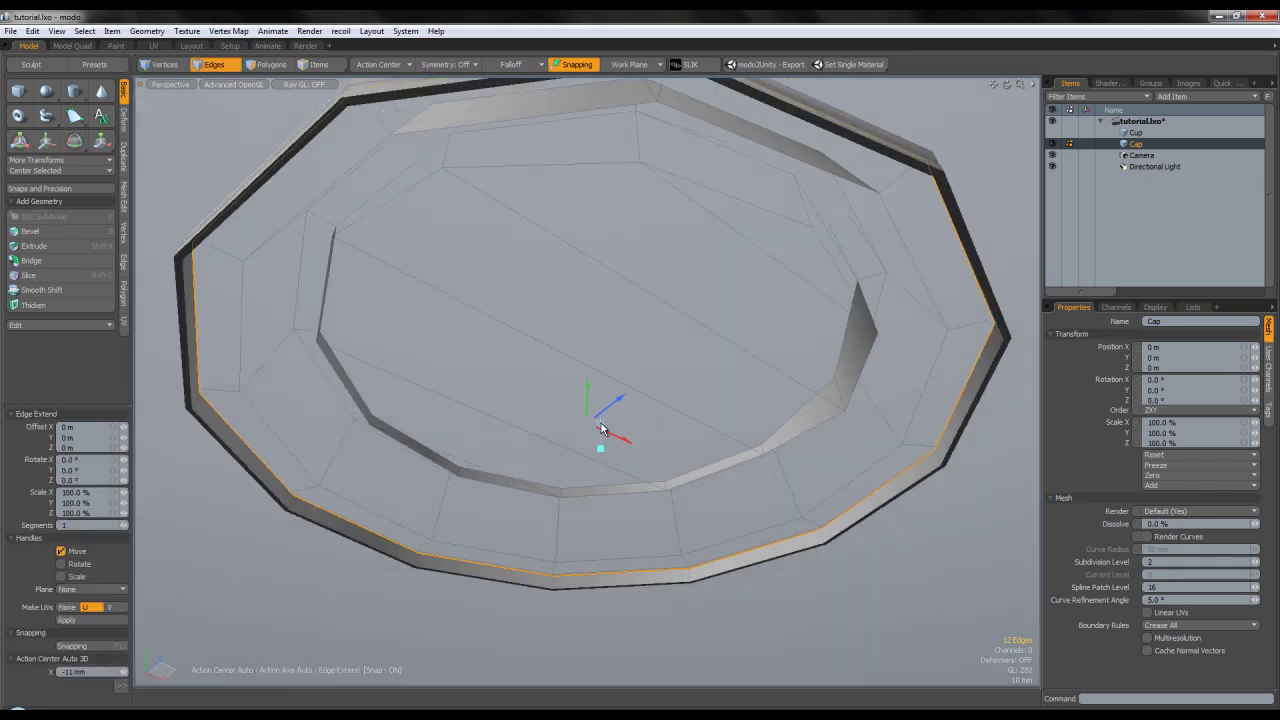
click(587, 423)
key(r)
drag(653, 418, 643, 498)
Extend the inner loop up along the cap's wall and lower it about 3.5 mm beneath the upper rim.
key(z)
key(r)
scroll(892, 413, up, 3)
alt+drag(892, 413, 854, 321)
key(w)
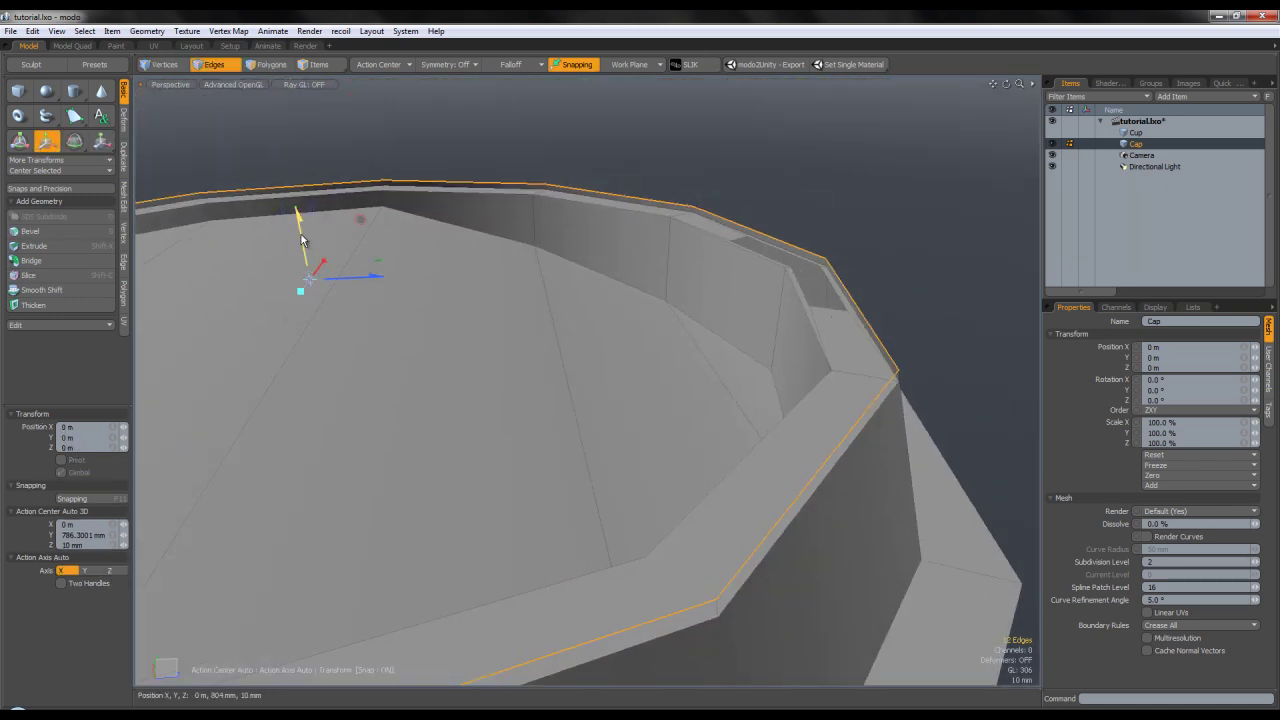
drag(302, 242, 304, 256)
Scale the upper inner loop to 99.5% in X and Z and lower it another 3 mm or so.
alt+drag(528, 222, 591, 323)
key(r)
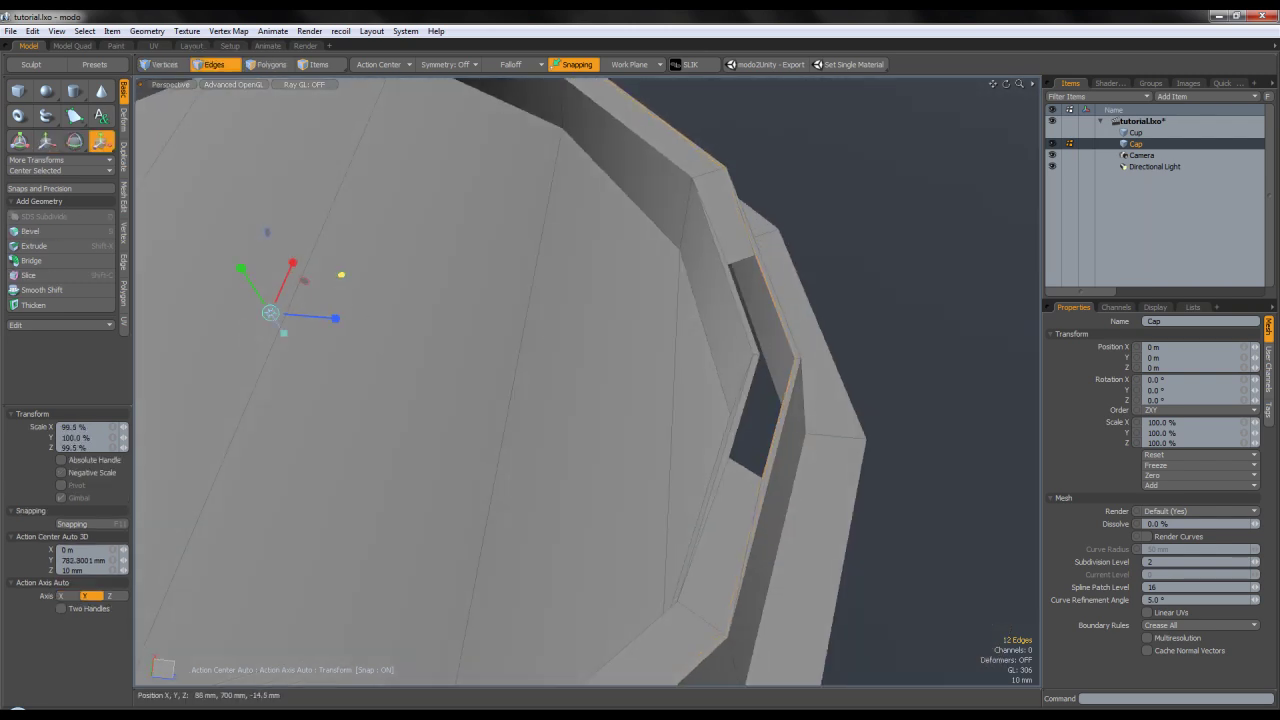
key(space)
scroll(480, 288, down, 4)
alt+drag(480, 290, 512, 264)
key(w)
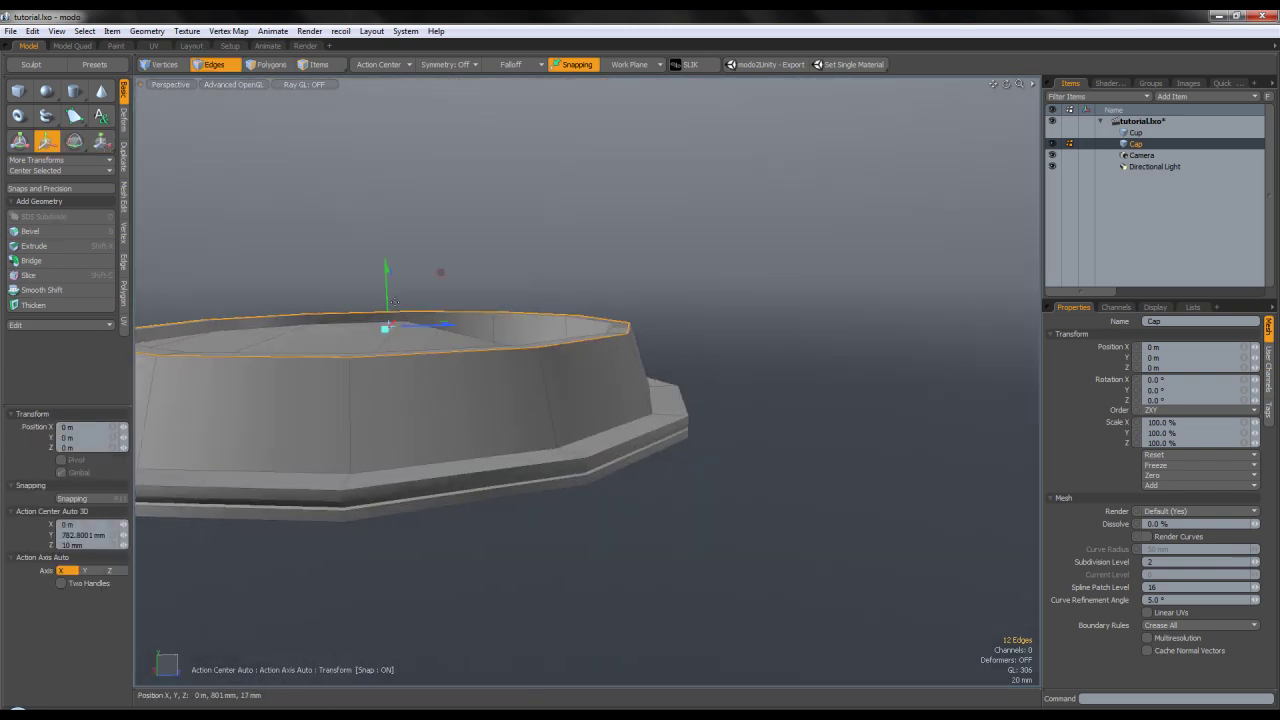
drag(388, 270, 388, 277)
key(space)
Extend the upper inner loop inward, scaling the new edges to 93% in X and Z.
alt+drag(450, 312, 488, 328)
key(z)
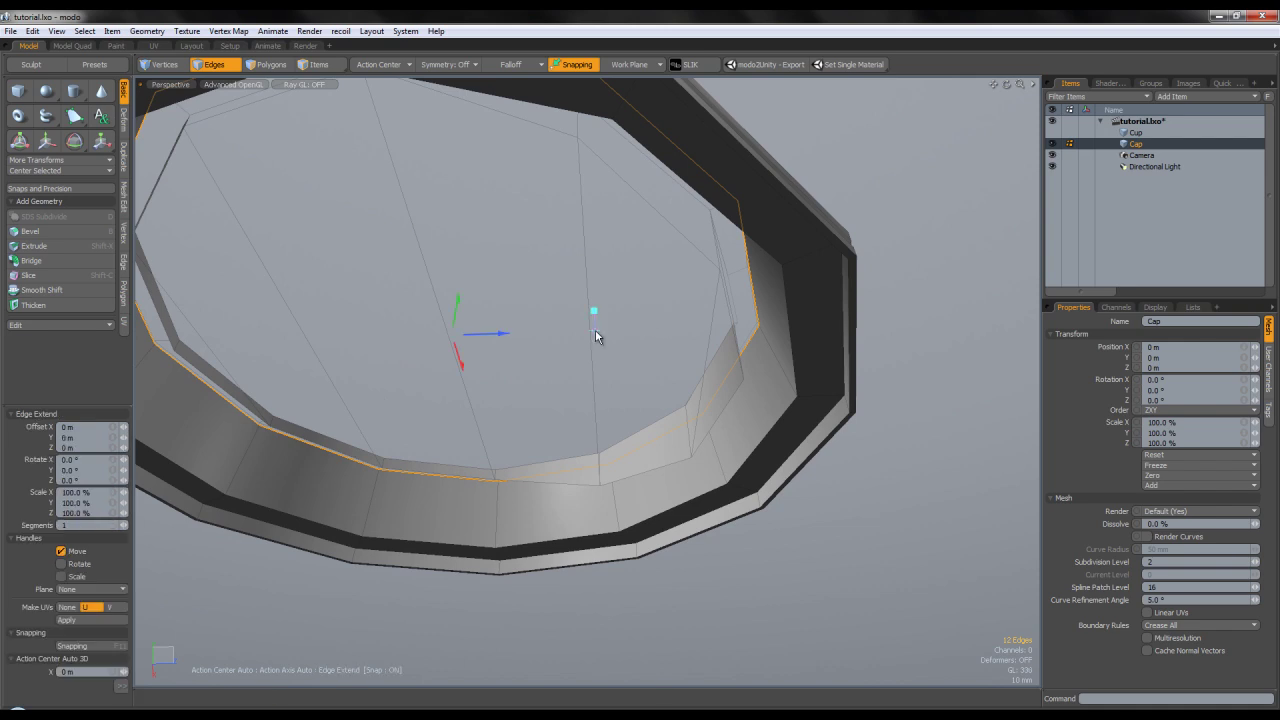
key(y)
mouse_move(504, 362)
mouse_down()
mouse_move(491, 362)
mouse_move(502, 362)
mouse_up()
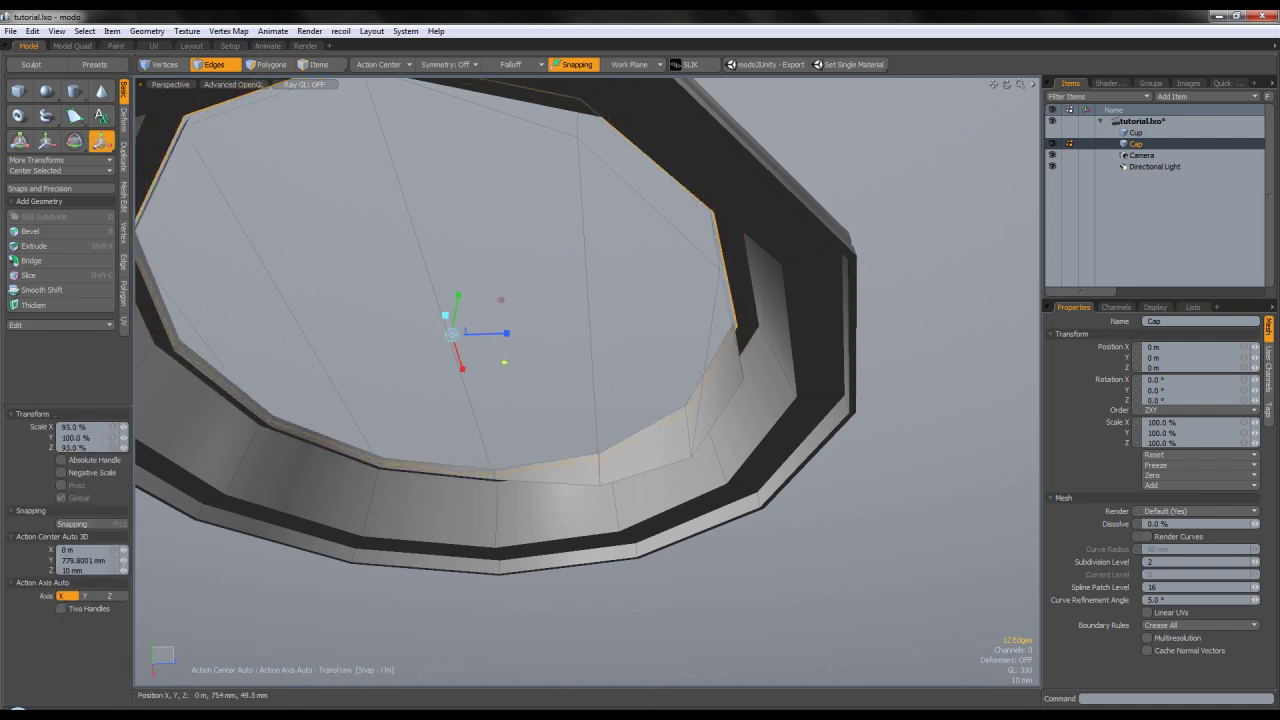
Extend the inner rim loop 49 mm downward inside the cap.
mouse_move(492, 430)
alt+mouse_down()
mouse_move(484, 383)
mouse_move(484, 438)
alt+mouse_up()
key(z)
drag(456, 303, 542, 400)
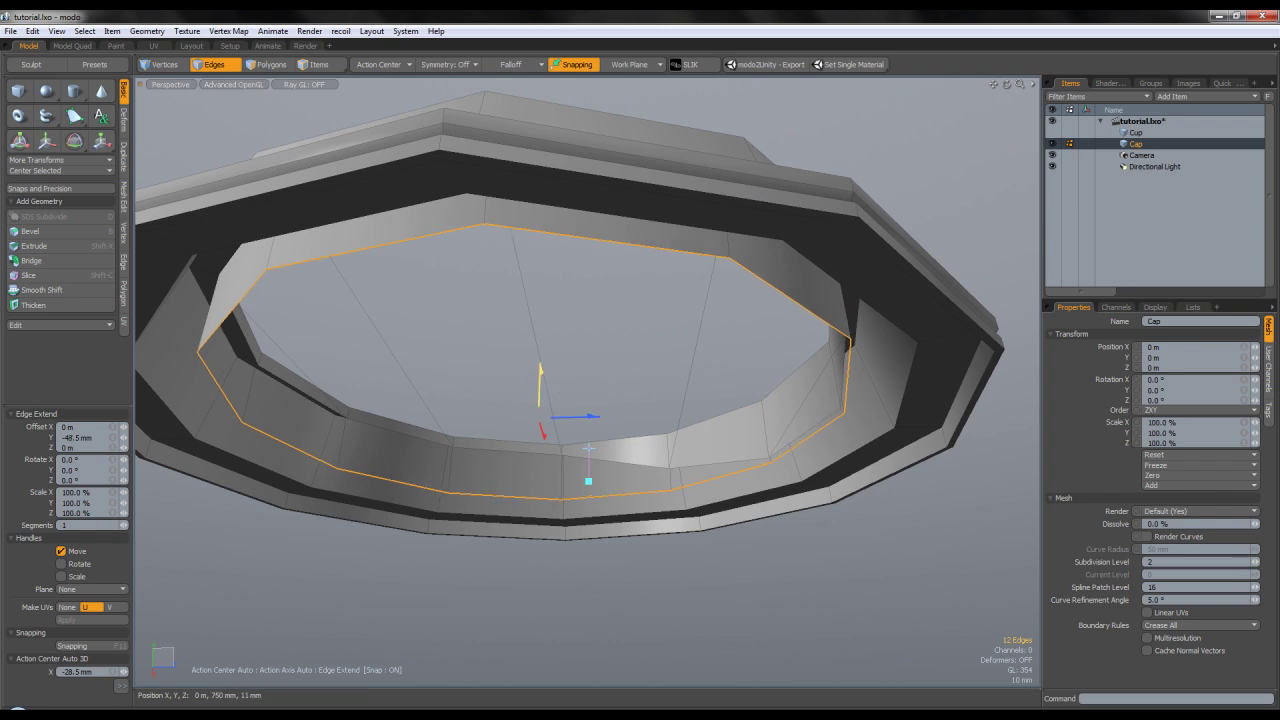
key(w)
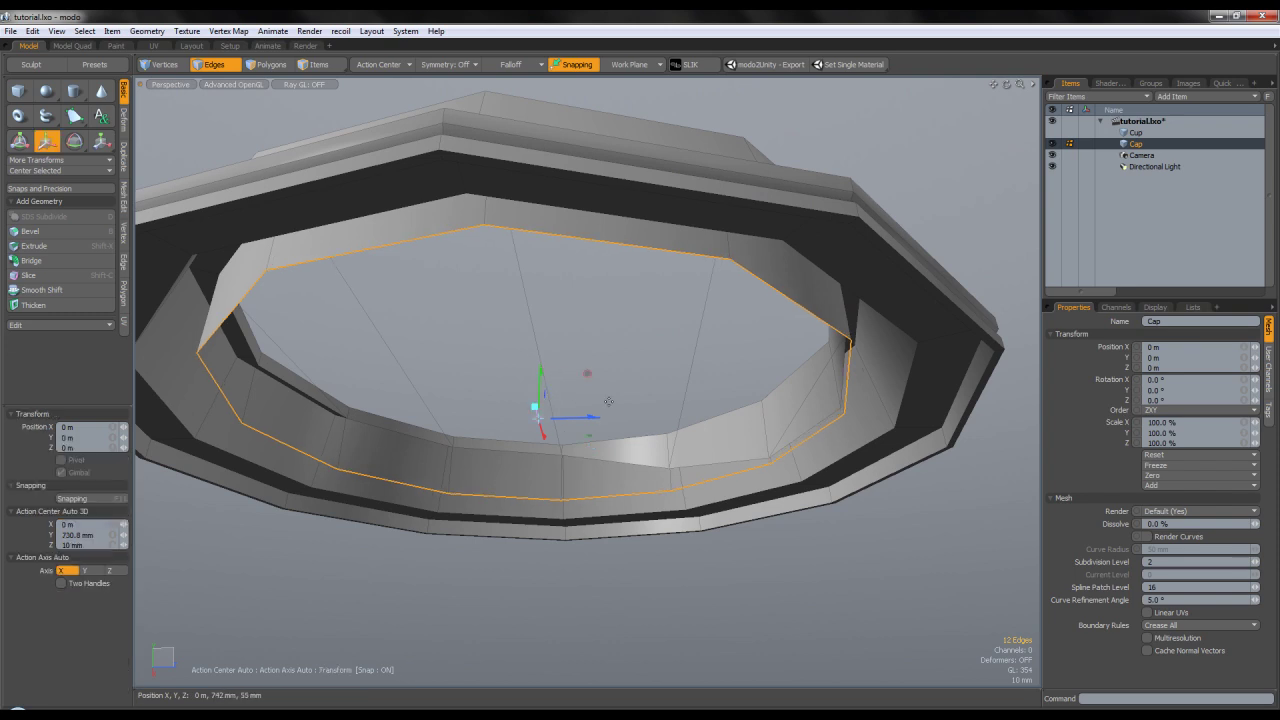
key(z)
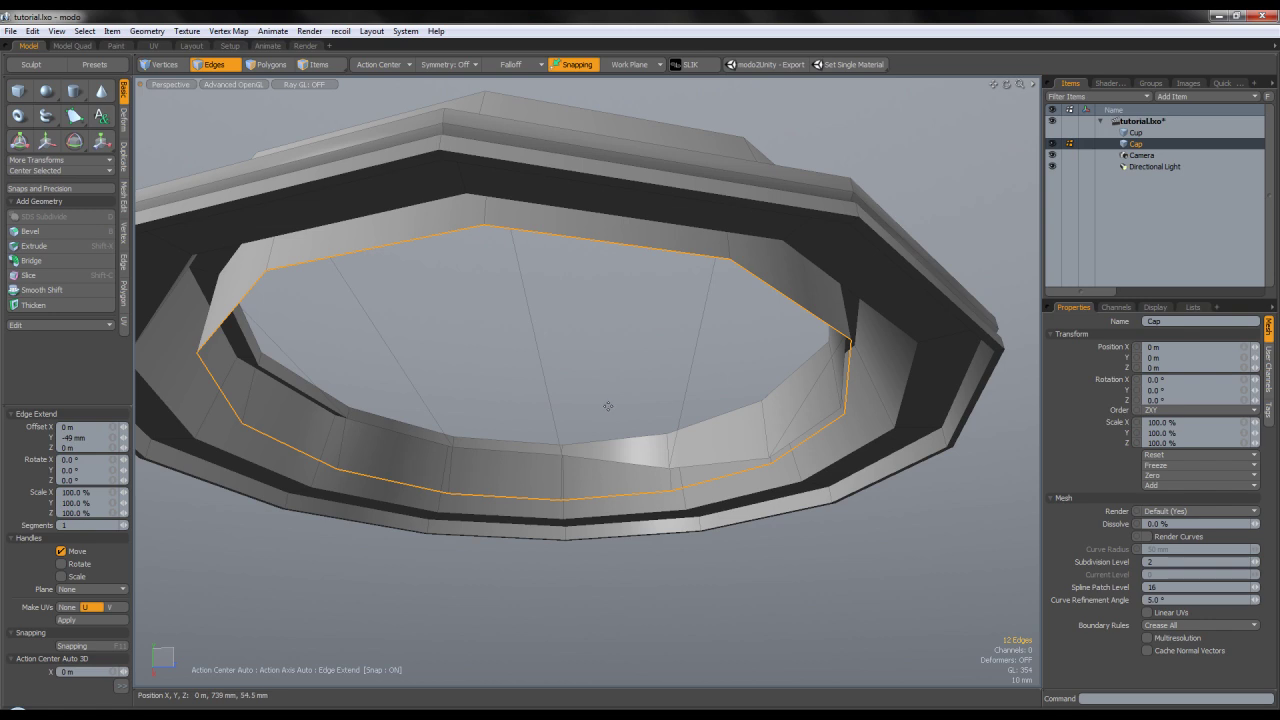
Select the seven lower inner-loop vertices on the side with the high top surface and raise them about 37 mm.
click(170, 67)
alt+shift+drag(518, 363, 567, 366)
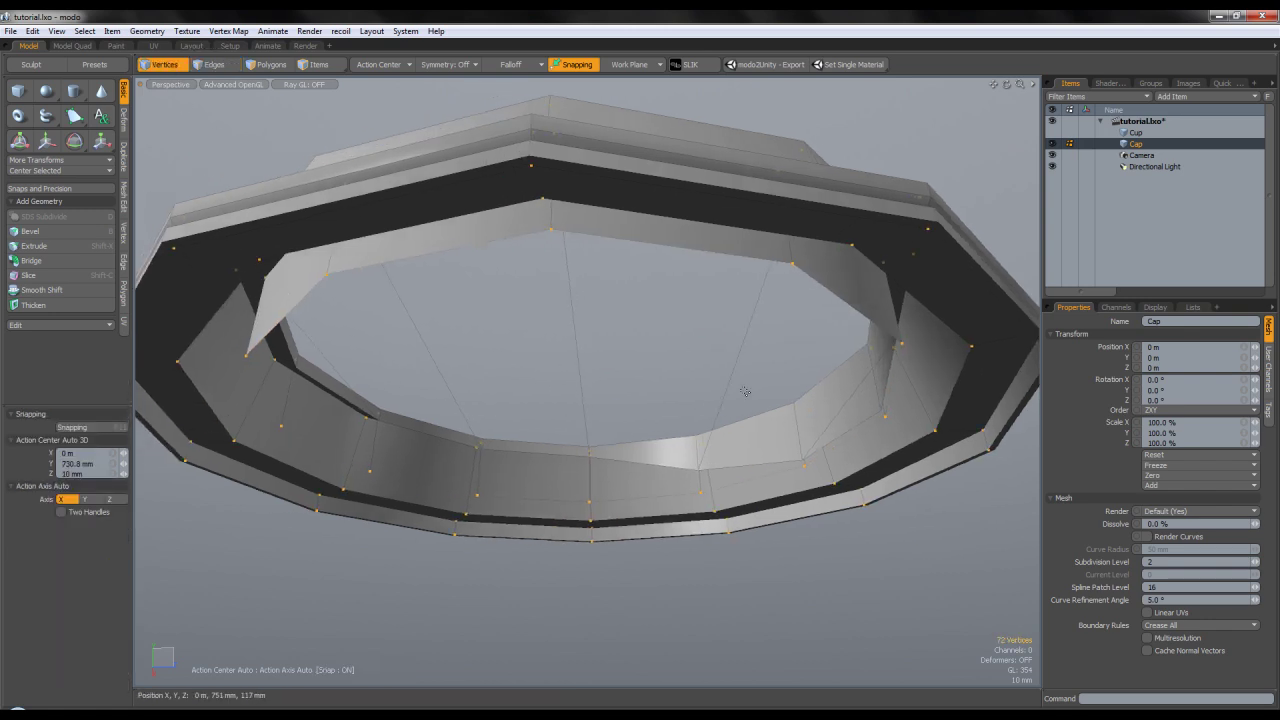
alt+shift+drag(664, 359, 677, 364)
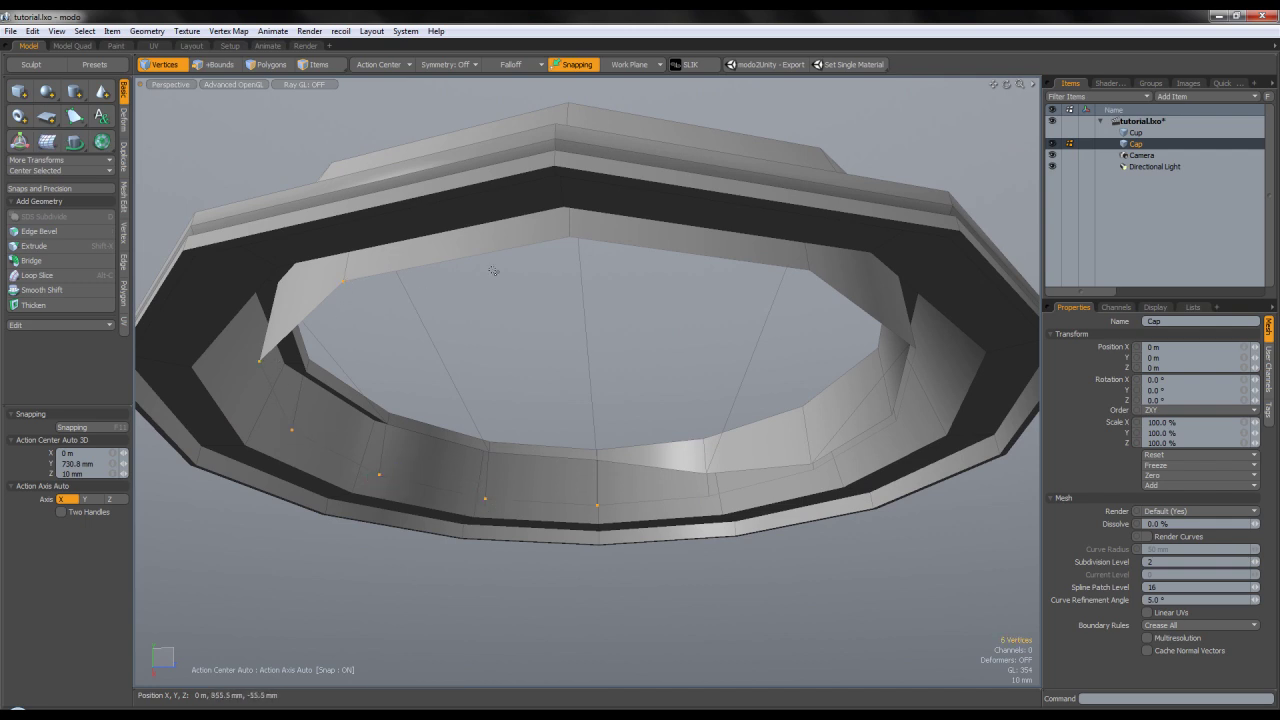
alt+drag(828, 316, 867, 341)
ctrl+click(738, 231)
alt+drag(738, 232, 641, 301)
key(w)
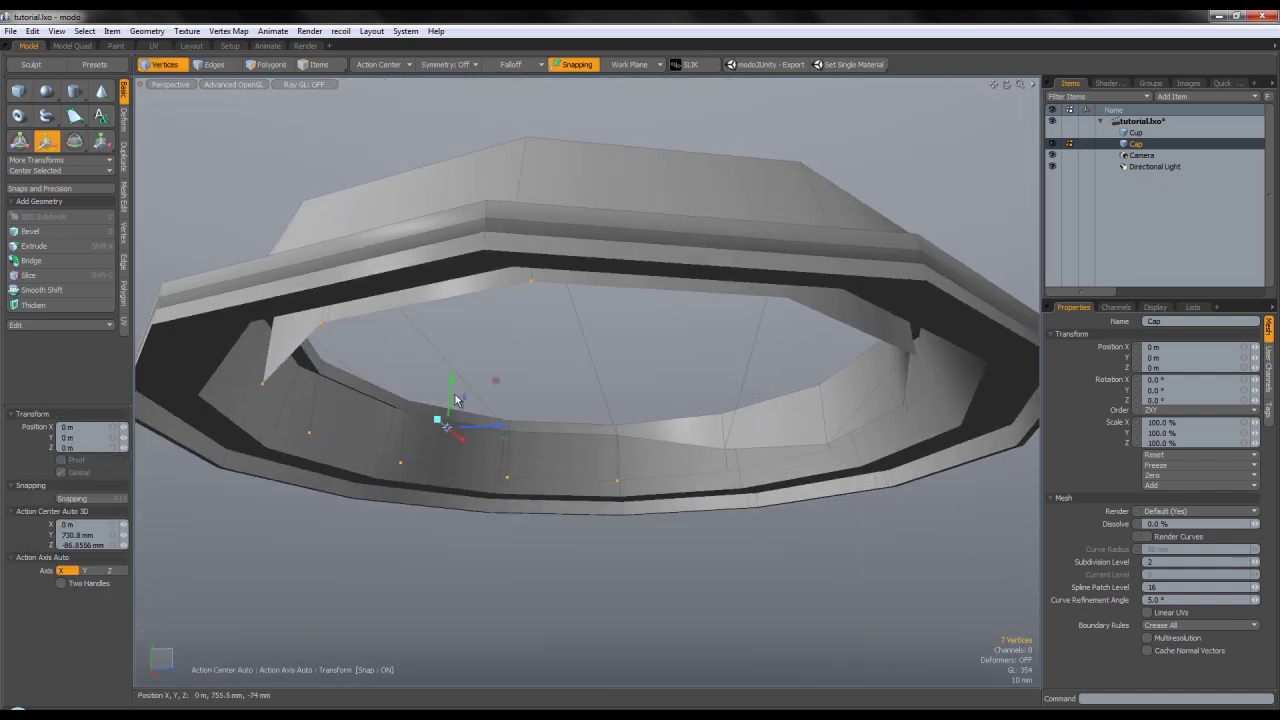
drag(449, 395, 450, 386)
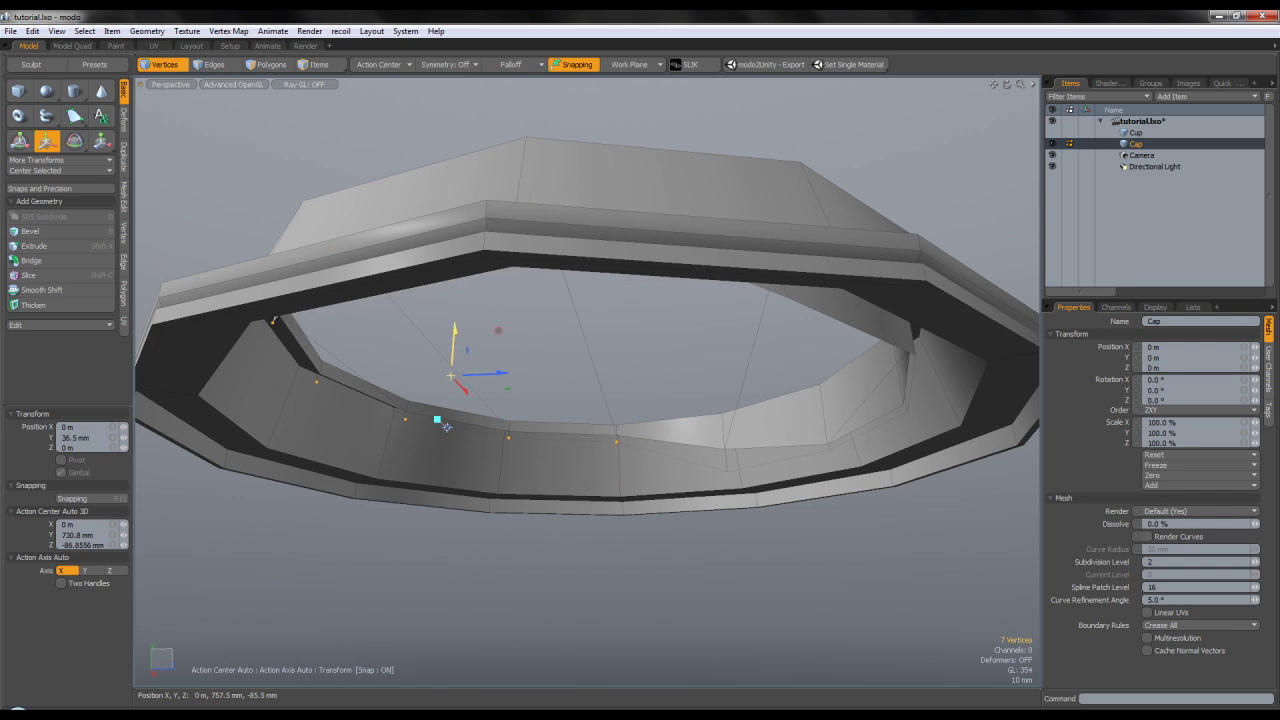
Raise the next two vertices of the lower inner loop about 5.5 mm to follow the sloped top.
key(q)
shift+click(785, 299)
key(w)
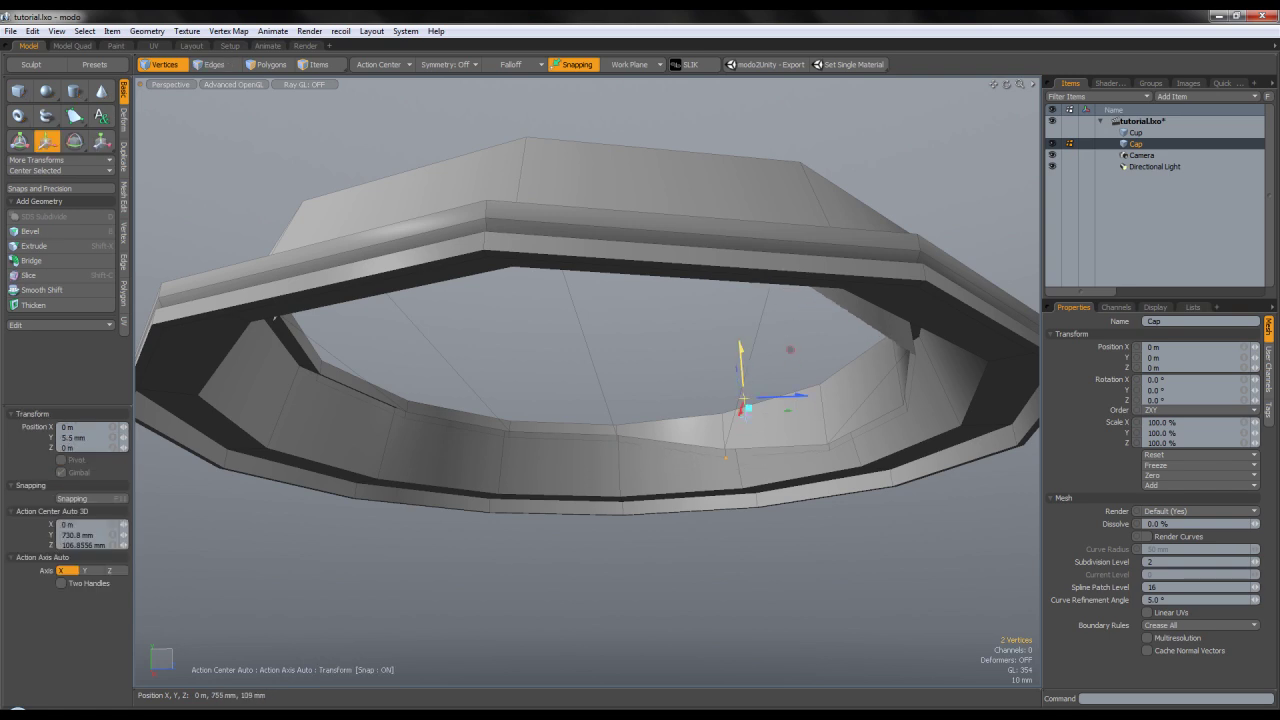
key(q)
Select the sloped lower inner edge loop and fill it with a polygon.
click(668, 348)
alt+drag(668, 348, 787, 347)
click(221, 66)
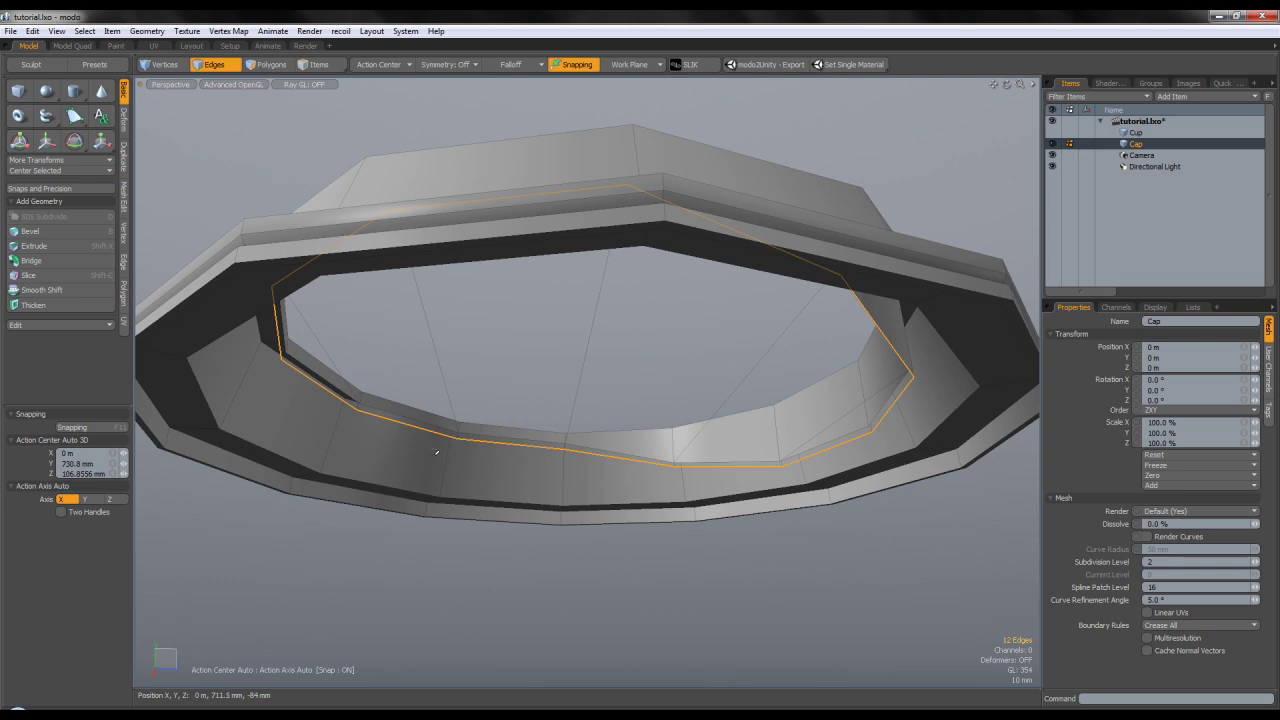
key(p)
Select the new underside polygon and shift it down slightly.
click(277, 65)
click(785, 145)
alt+drag(690, 228, 668, 177)
click(627, 338)
key(w)
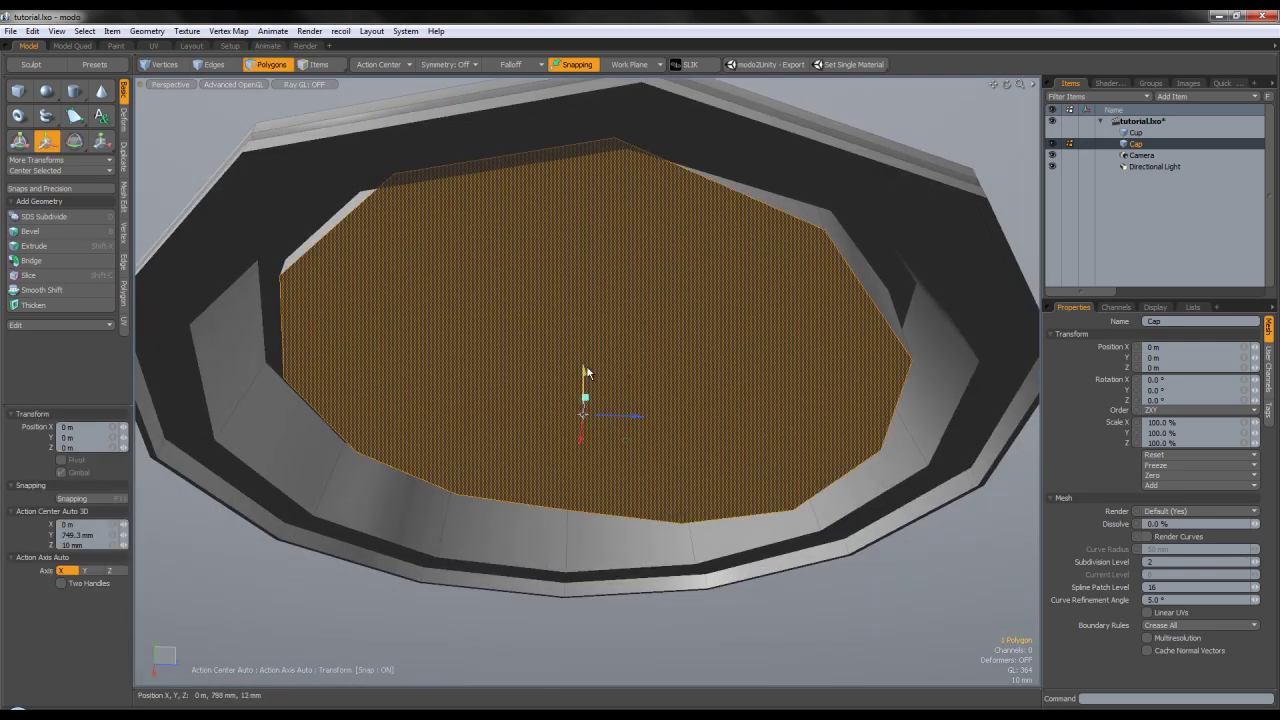
drag(585, 374, 585, 379)
key(q)
Slice the underside polygon between the first pair of opposite vertices with Edge Slice.
click(163, 65)
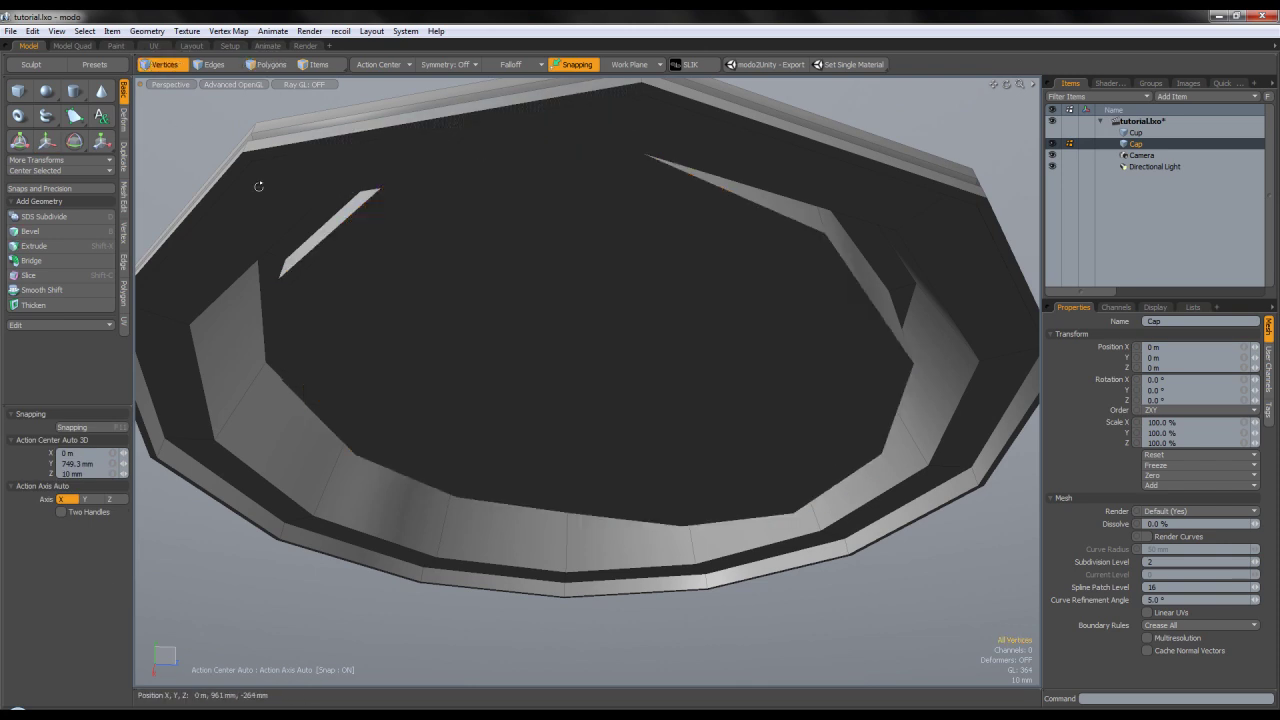
alt+drag(385, 290, 407, 218)
key(c)
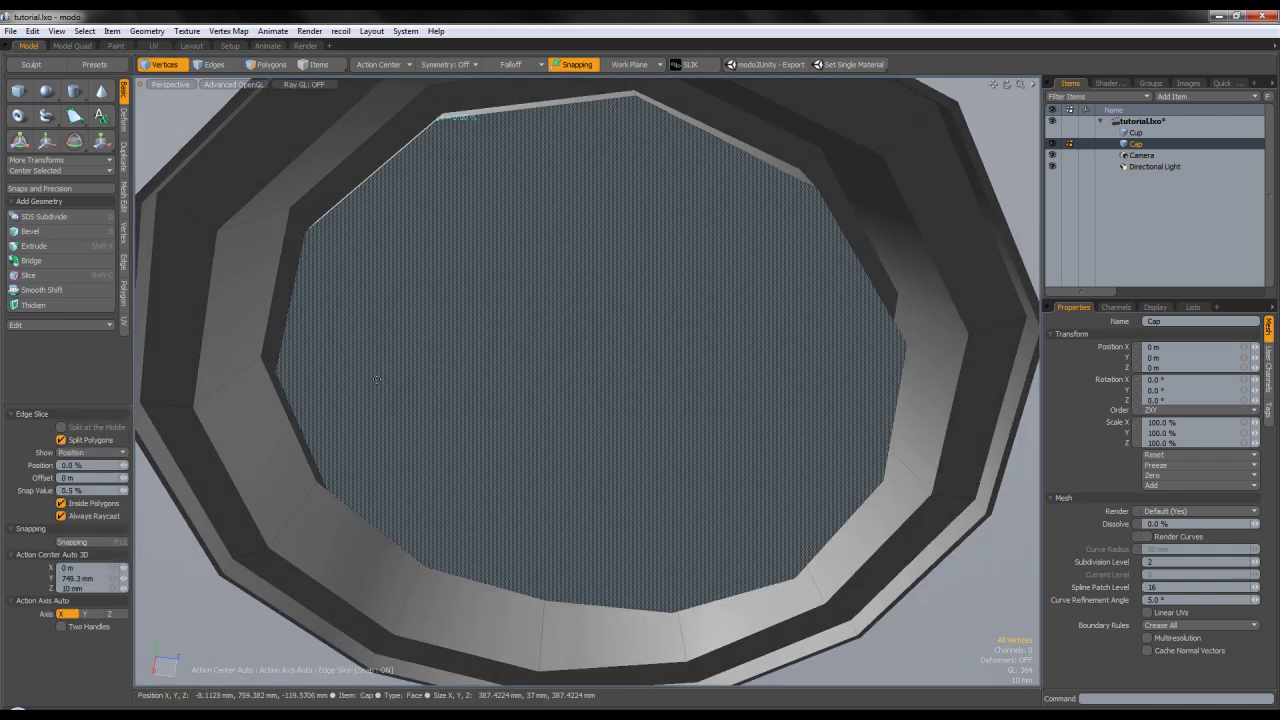
key(q)
scroll(420, 312, down, 4)
alt+drag(437, 311, 570, 230)
key(c)
click(607, 170)
alt+shift+drag(470, 172, 509, 212)
key(q)
Add further roughly parallel slices across the underside polygon between the remaining pairs of opposite vertices.
key(c)
click(430, 285)
click(687, 249)
key(q)
key(c)
click(728, 338)
key(q)
key(c)
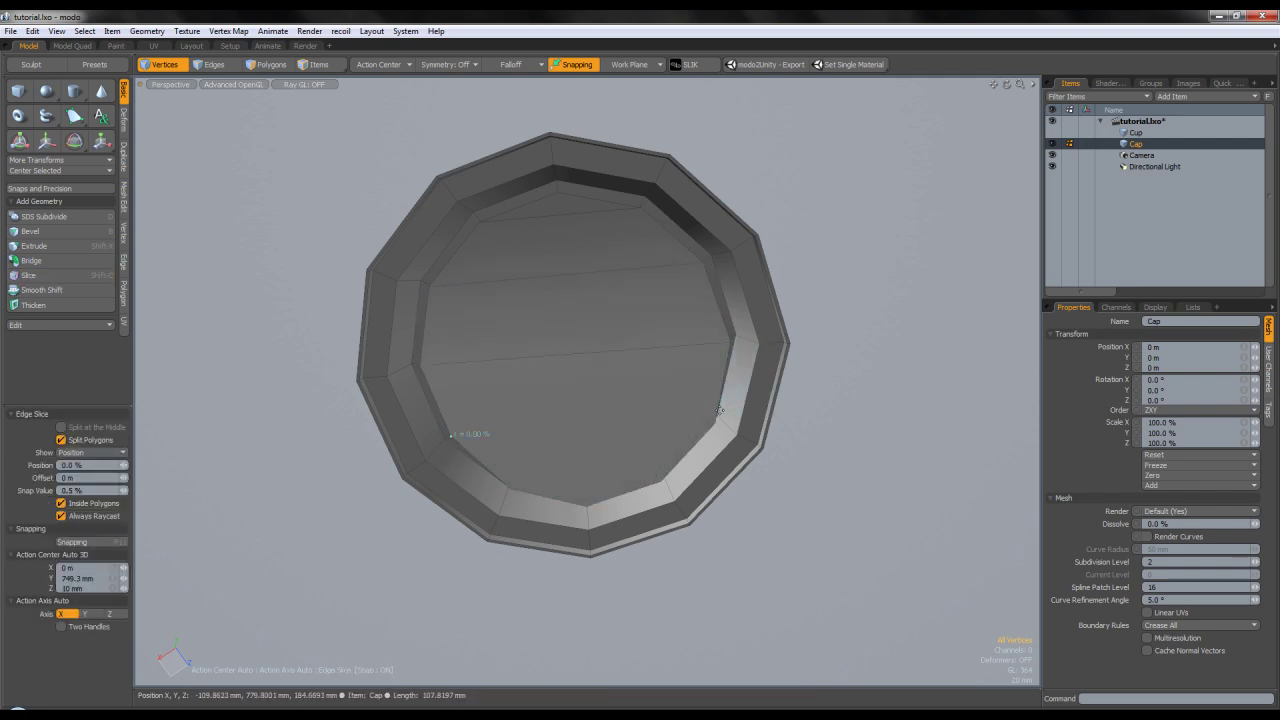
key(q)
key(c)
click(662, 479)
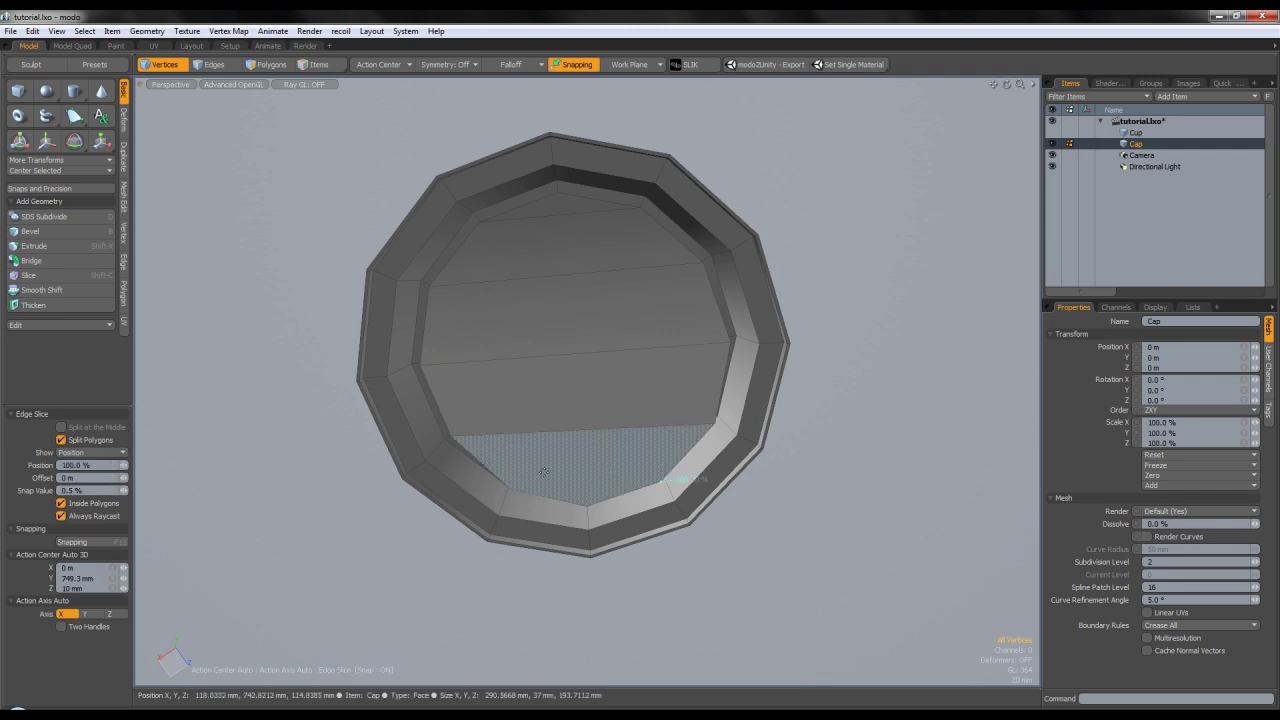
key(q)
Examine the sliced underside and the corners of the inner rim up close.
alt+drag(734, 363, 563, 442)
scroll(663, 382, up, 2)
alt+drag(565, 315, 528, 296)
scroll(735, 325, up, 4)
alt+drag(740, 340, 718, 531)
click(221, 64)
alt+drag(420, 179, 425, 192)
click(266, 68)
alt+drag(677, 277, 700, 117)
scroll(698, 215, up, 3)
scroll(706, 440, up, 3)
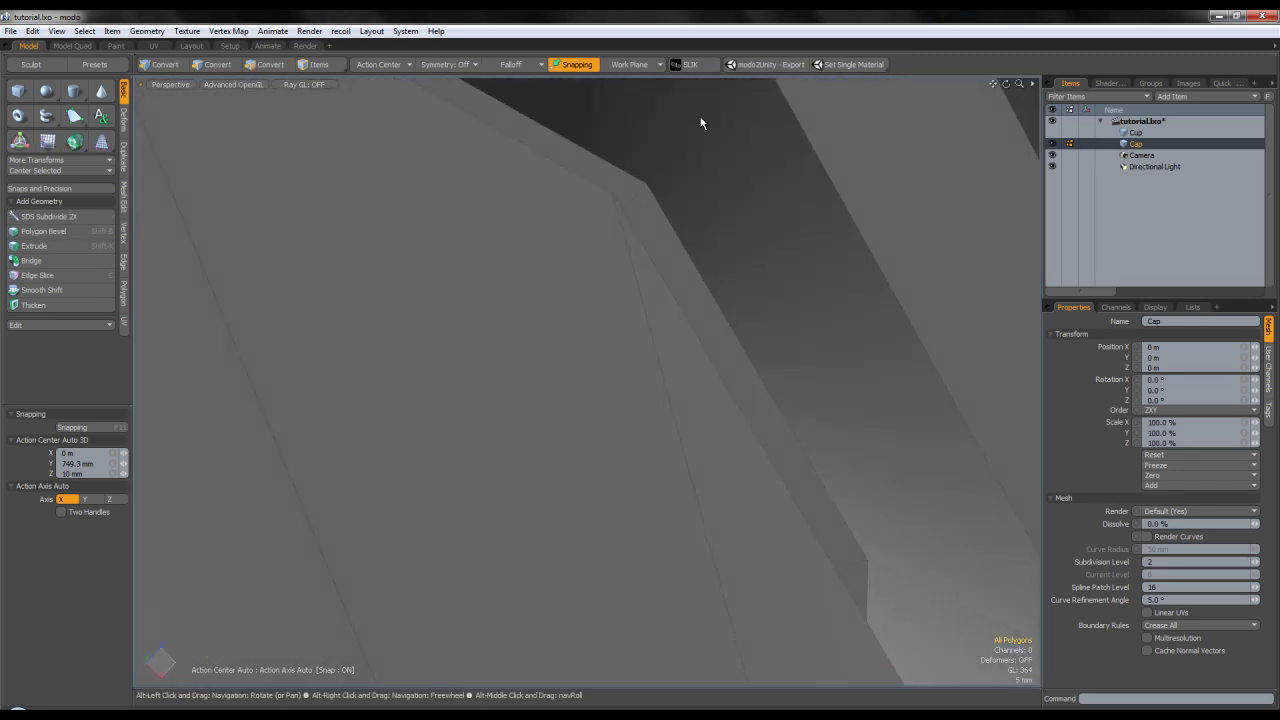
Select the two inner rim polygons beneath the drinking hole and bevel them with a 700 um inset.
scroll(743, 243, down, 3)
alt+drag(743, 243, 677, 505)
scroll(669, 257, down, 3)
click(669, 257)
shift+click(602, 238)
key(ctrl+space)
click(636, 377)
alt+shift+drag(638, 386, 652, 253)
scroll(642, 421, up, 2)
scroll(655, 401, up, 3)
key(b)
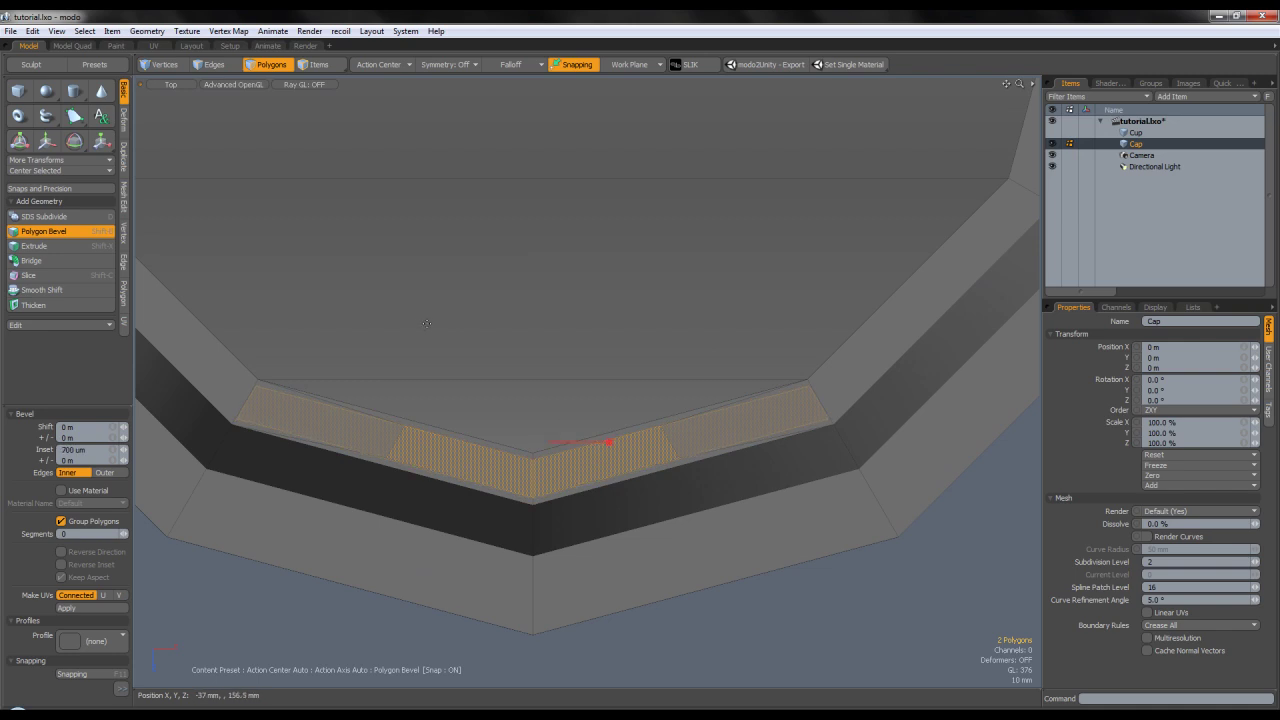
key(space)
In Top wireframe view, move one end edge of the inset polygons about 51.8 mm in X and 13.7 mm in Z to the drinking hole's edge.
click(237, 84)
click(239, 82)
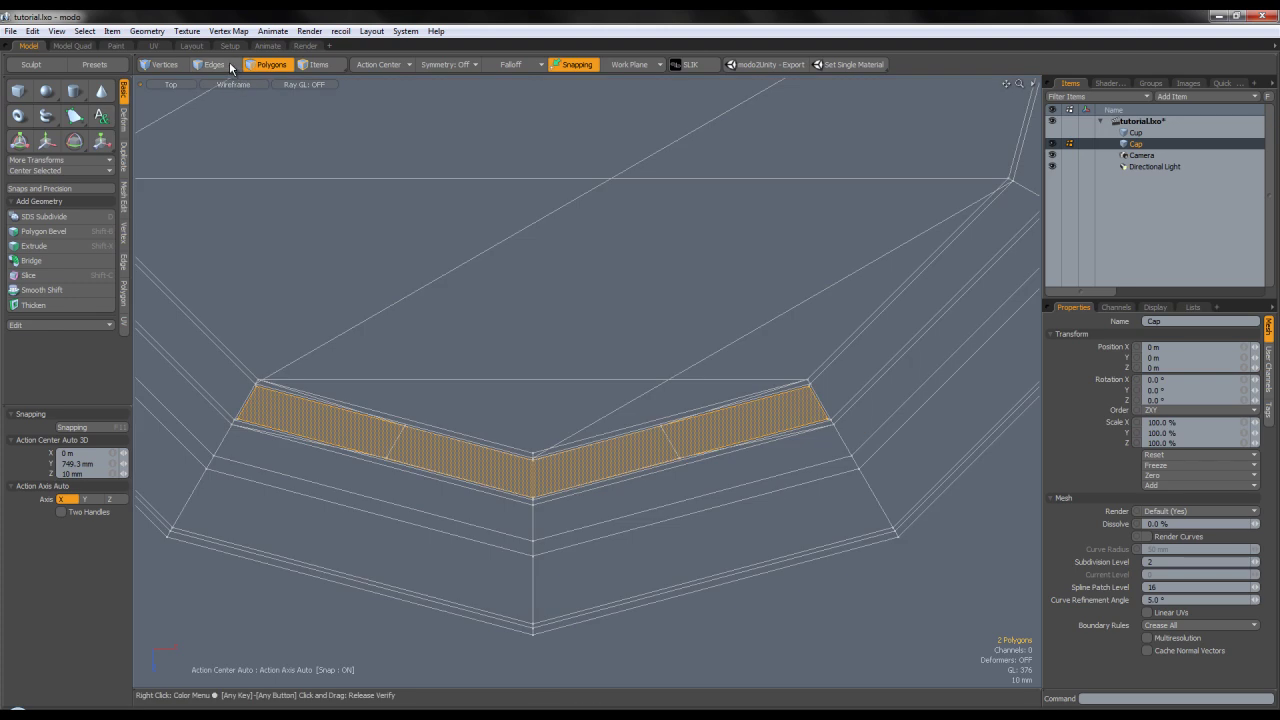
click(226, 66)
scroll(248, 394, up, 2)
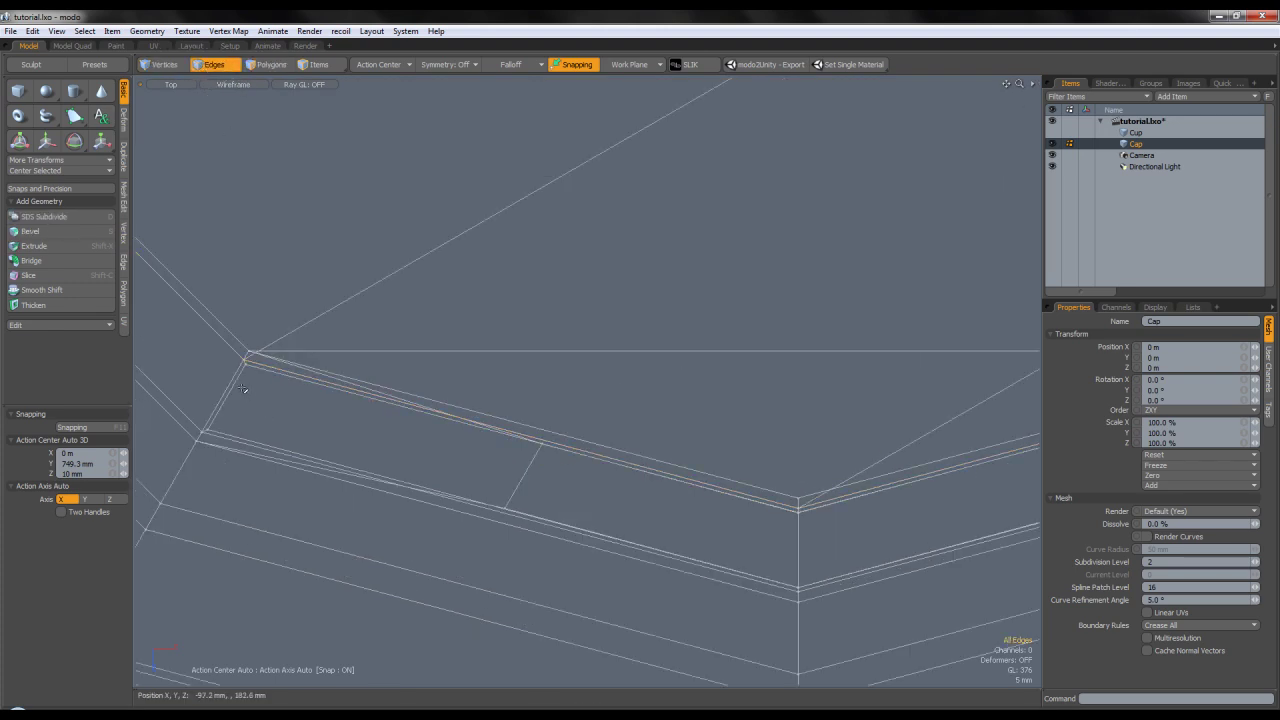
click(238, 384)
alt+shift+drag(413, 419, 383, 391)
key(w)
drag(259, 435, 557, 515)
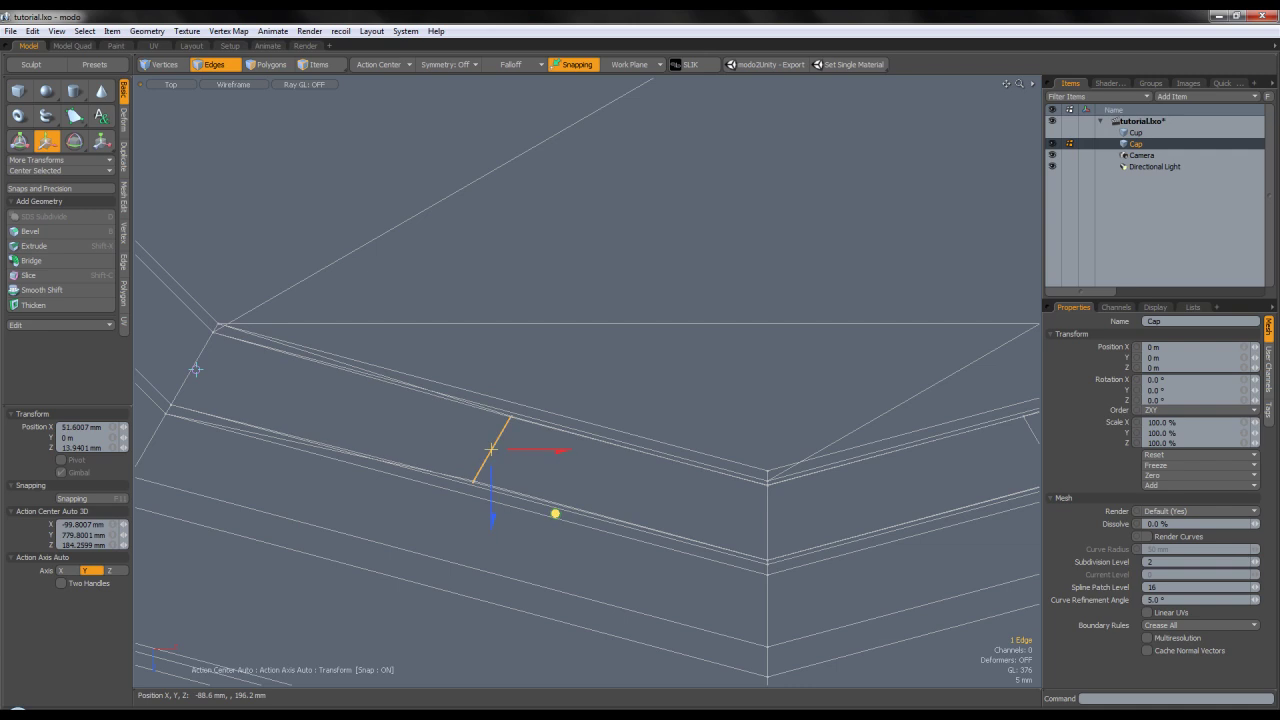
Move the opposite end edge of the inset polygons -51.9 mm in X and about 13.9 mm in Z to the drinking hole's other edge.
scroll(600, 518, down, 2)
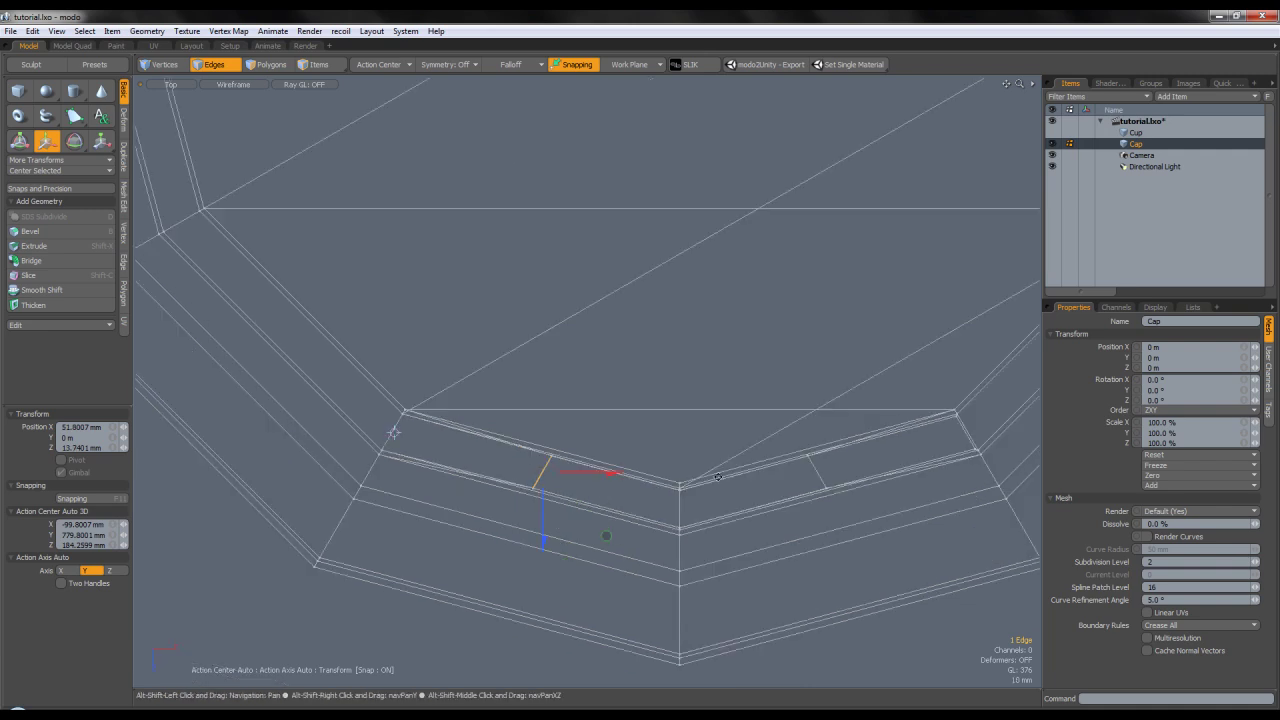
alt+shift+drag(603, 534, 486, 506)
key(q)
scroll(842, 408, up, 3)
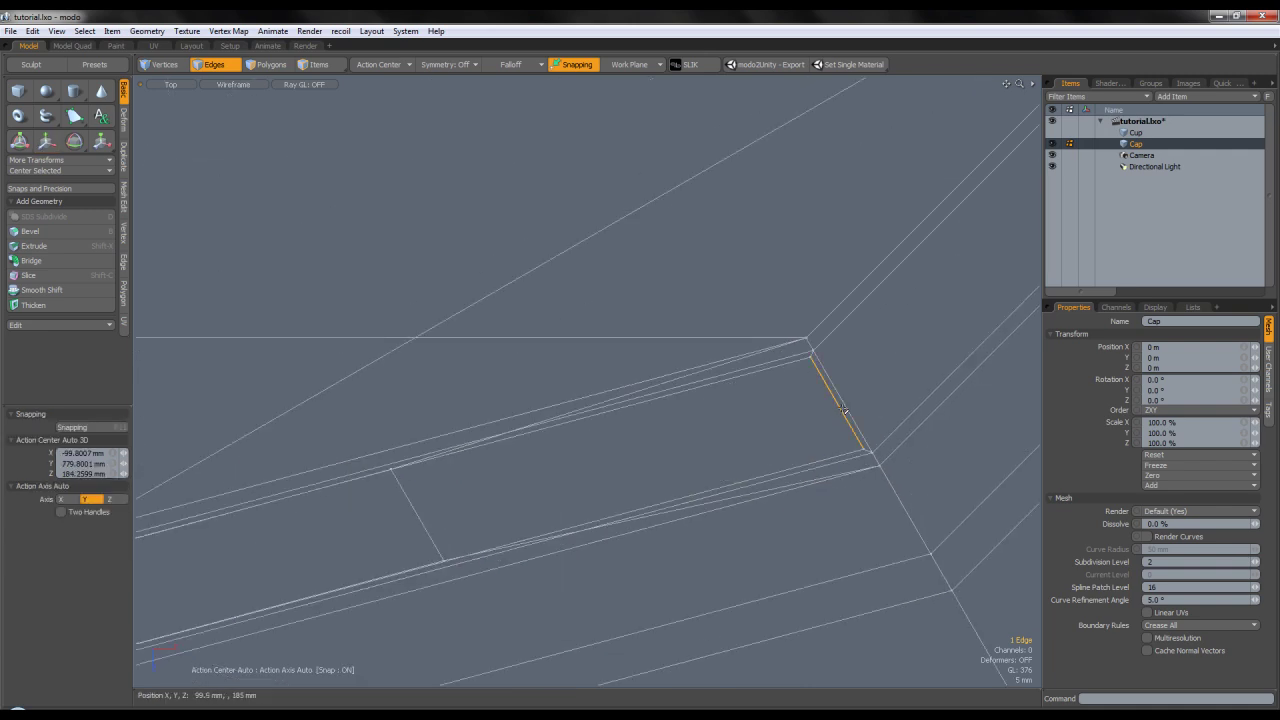
key(w)
drag(894, 463, 483, 580)
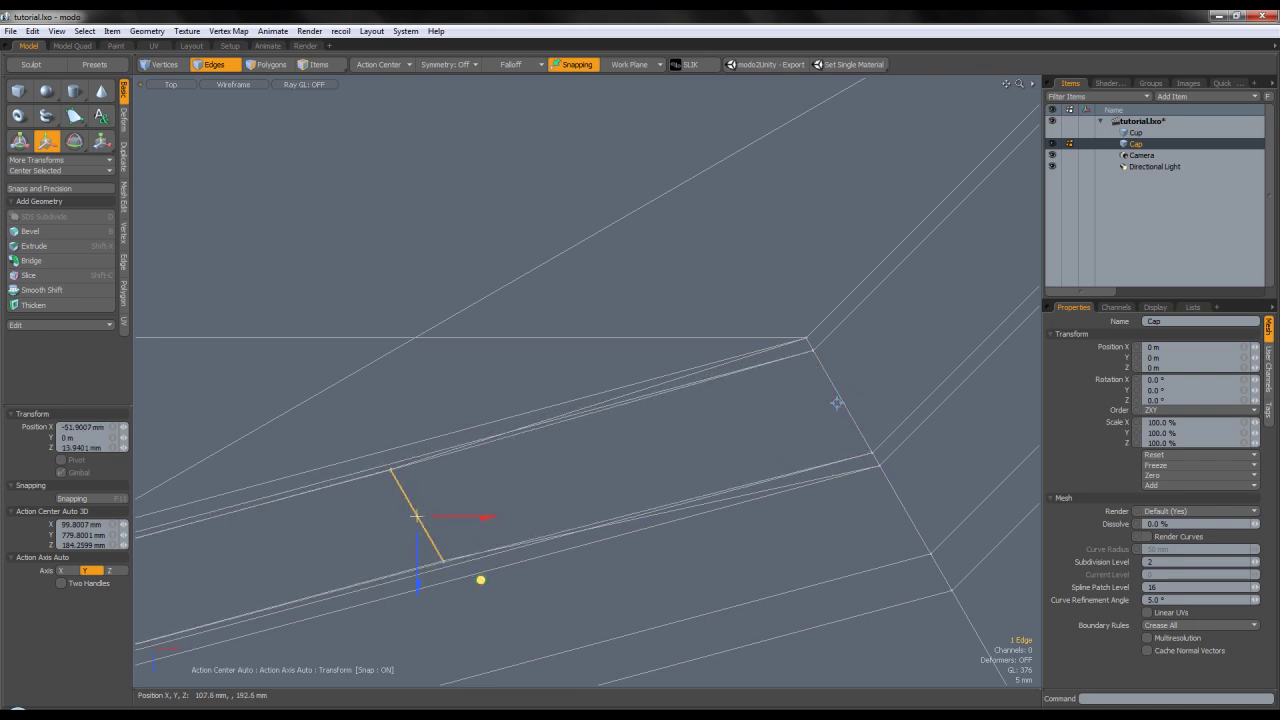
scroll(478, 492, down, 2)
key(q)
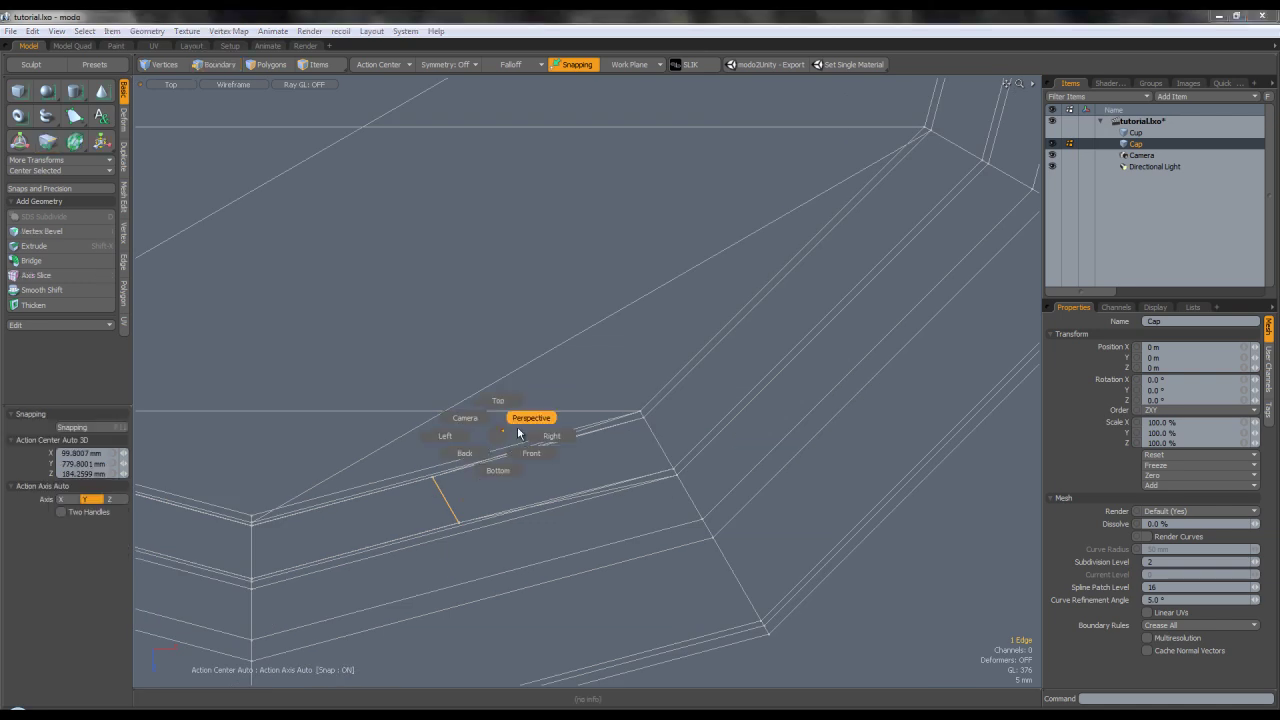
key(ctrl+space)
click(540, 415)
scroll(533, 422, down, 3)
alt+drag(533, 425, 518, 320)
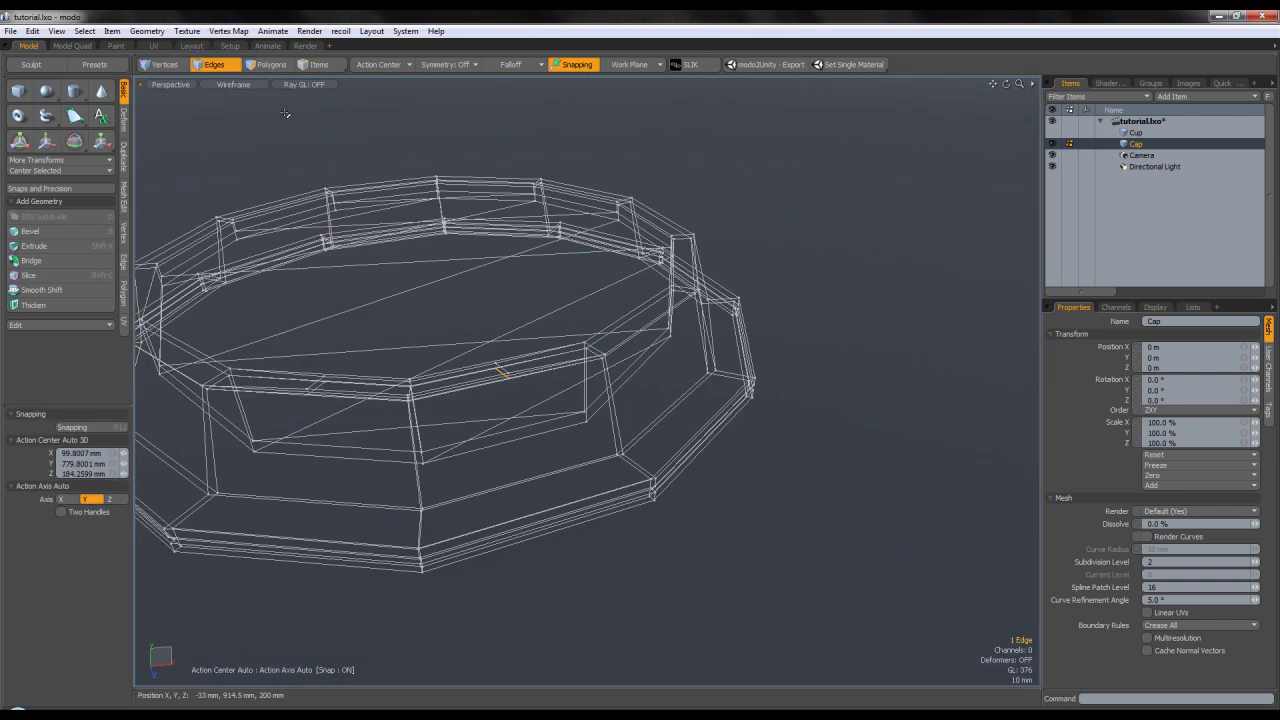
In shaded view, select the two inset polygons beneath the drinking hole and delete them to open the inner shell.
click(266, 66)
click(252, 85)
click(249, 114)
click(334, 140)
alt+drag(445, 285, 479, 188)
alt+drag(522, 315, 543, 246)
scroll(543, 251, up, 3)
click(514, 226)
shift+click(456, 166)
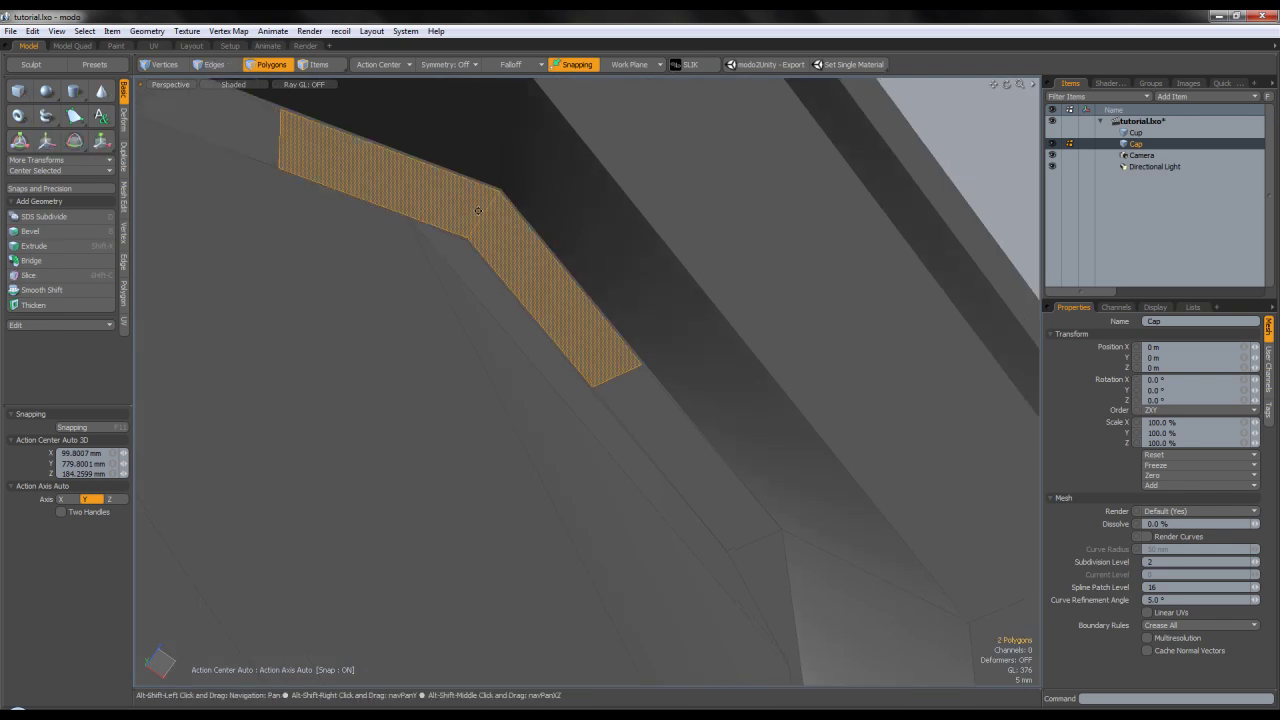
alt+shift+drag(456, 166, 558, 357)
scroll(572, 384, down, 2)
key(Delete)
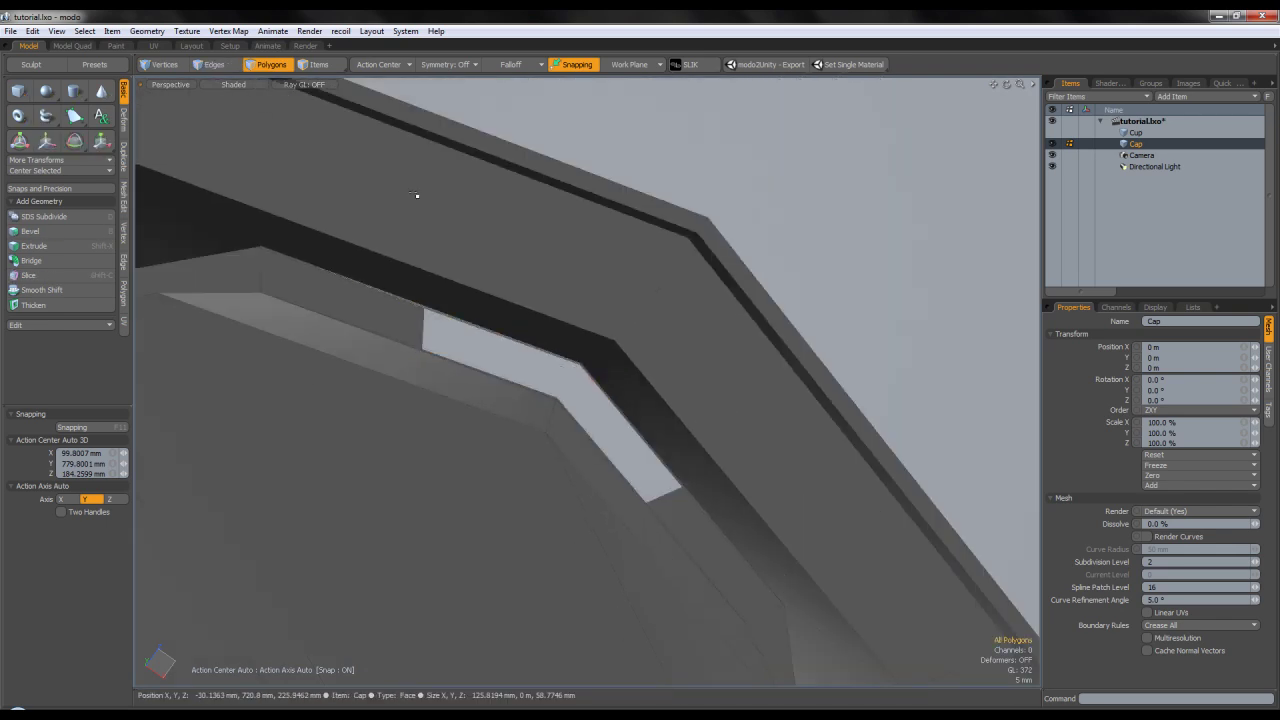
Select the border edge loops of the drinking hole and the inner shell opening and bridge them.
click(227, 67)
scroll(455, 353, up, 3)
double_click(399, 318)
alt+drag(409, 322, 506, 529)
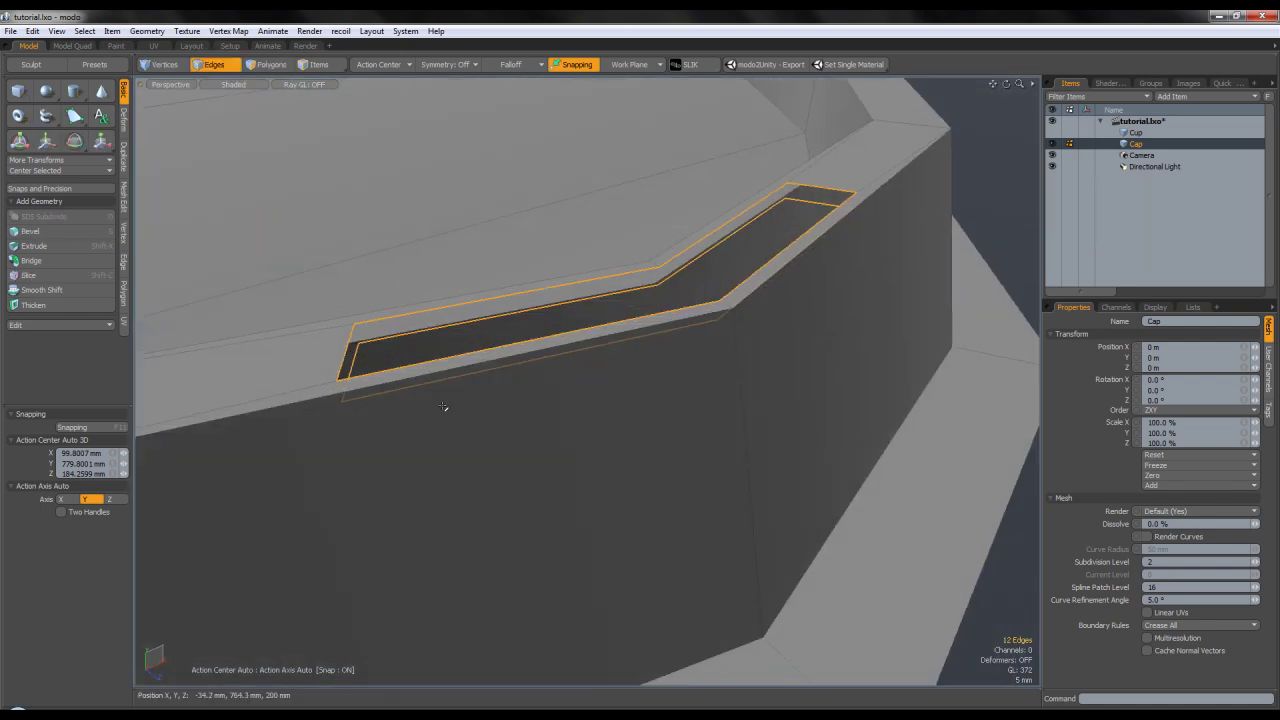
click(123, 261)
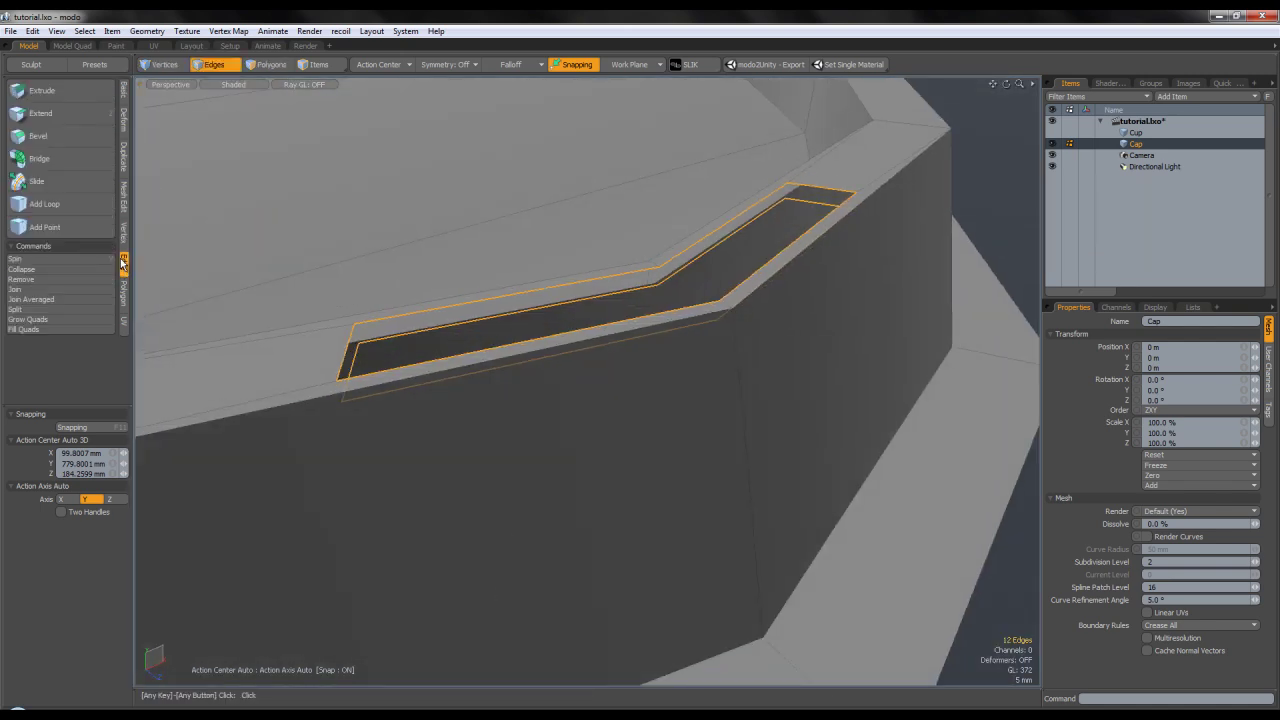
click(61, 158)
click(445, 170)
key(q)
click(1006, 163)
Examine the bridged cap from several angles with subdivision smoothing on and off.
scroll(640, 215, down, 5)
alt+shift+drag(590, 220, 626, 273)
scroll(626, 273, down, 5)
key(Tab)
alt+shift+drag(520, 283, 589, 323)
alt+drag(766, 320, 559, 253)
key(Tab)
key(Tab)
key(Tab)
alt+drag(420, 220, 487, 243)
scroll(490, 246, down, 5)
Select the six polygons of the inner shell's floor on the underside and move them slightly in the vertical direction.
drag(574, 352, 374, 184)
key(w)
drag(464, 250, 464, 256)
key(q)
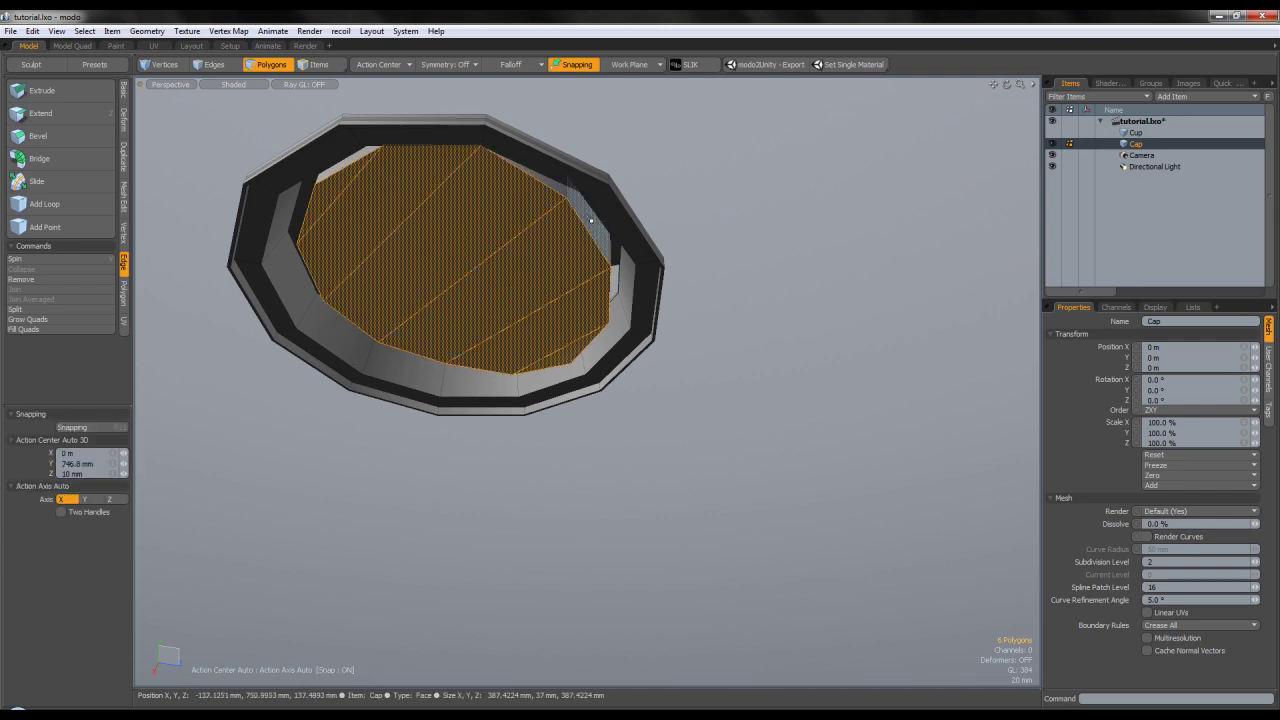
Try scaling the loop of wall polygons around the inner shell's floor to 101% in X and Z.
drag(589, 218, 560, 192)
key(l)
scroll(508, 231, up, 3)
key(r)
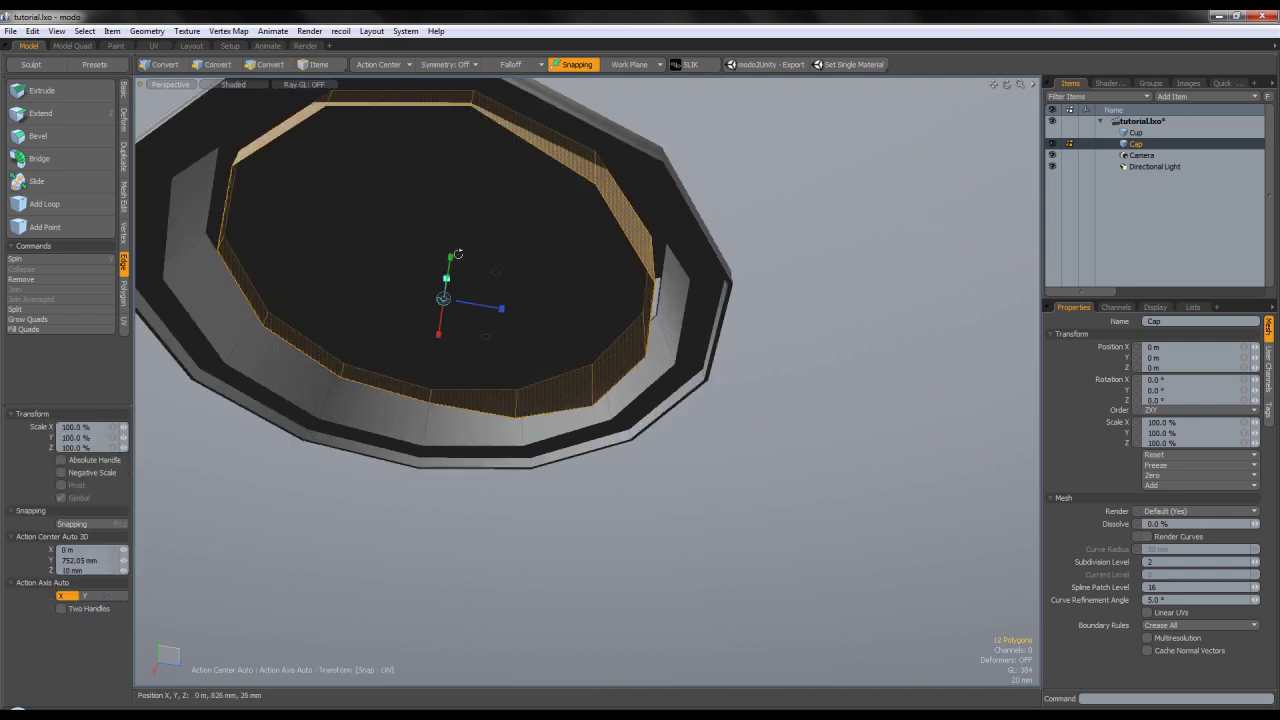
alt+drag(471, 244, 453, 299)
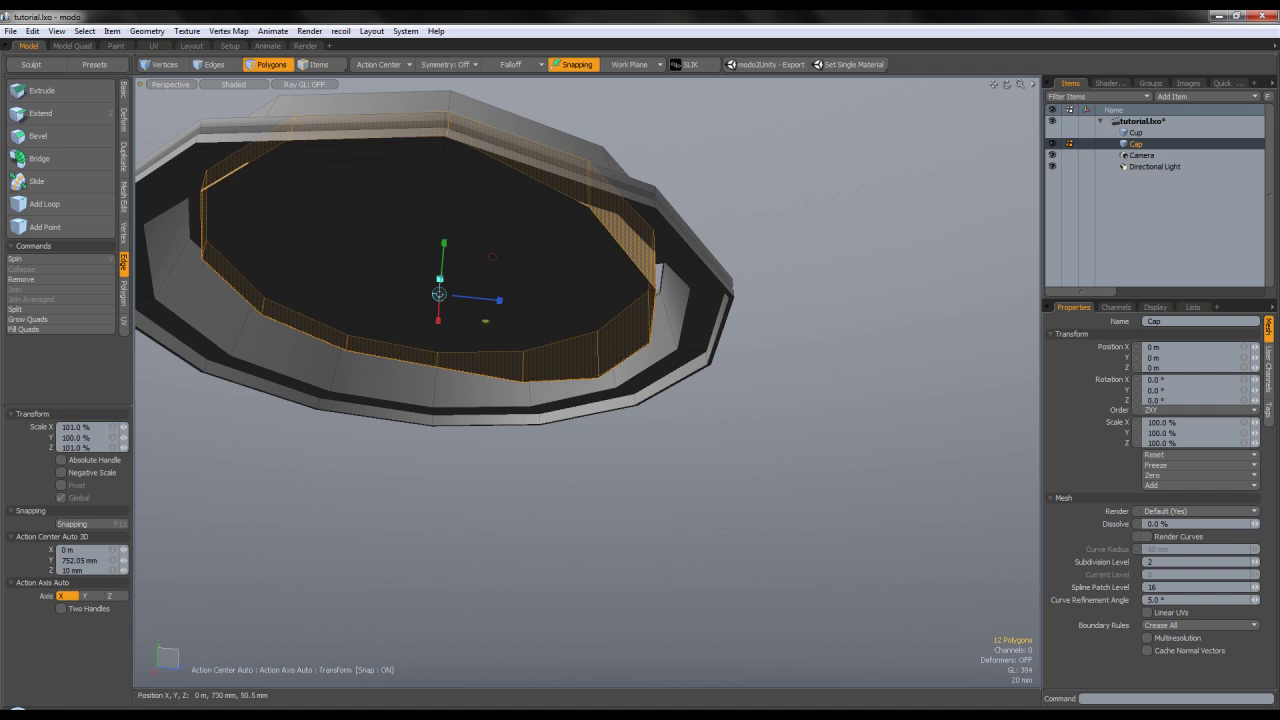
key(q)
alt+drag(751, 346, 724, 197)
key(Escape)
Undo the scaling of the wall polygon loop around the inner shell's floor.
scroll(680, 298, up, 6)
scroll(651, 416, down, 7)
scroll(659, 323, up, 4)
key(ctrl+z)
key(ctrl+z)
click(723, 197)
alt+drag(503, 260, 461, 303)
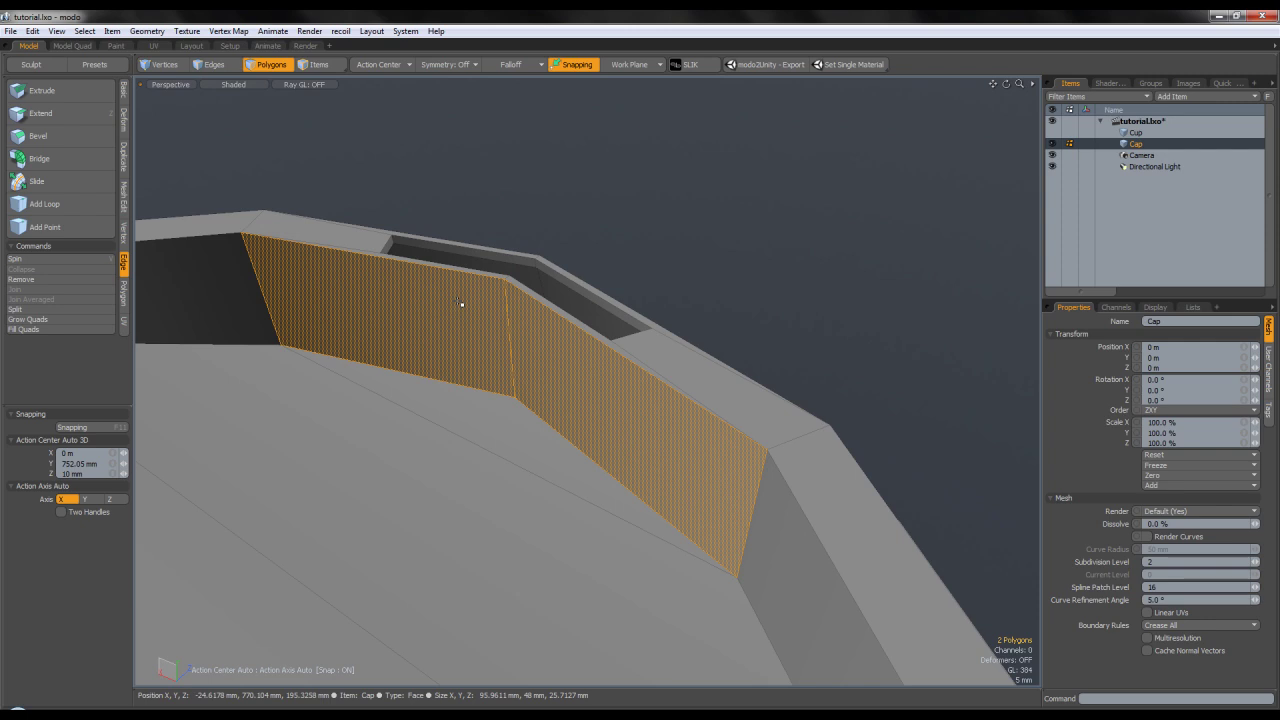
key(l)
scroll(462, 332, down, 5)
key(r)
alt+shift+drag(329, 406, 369, 379)
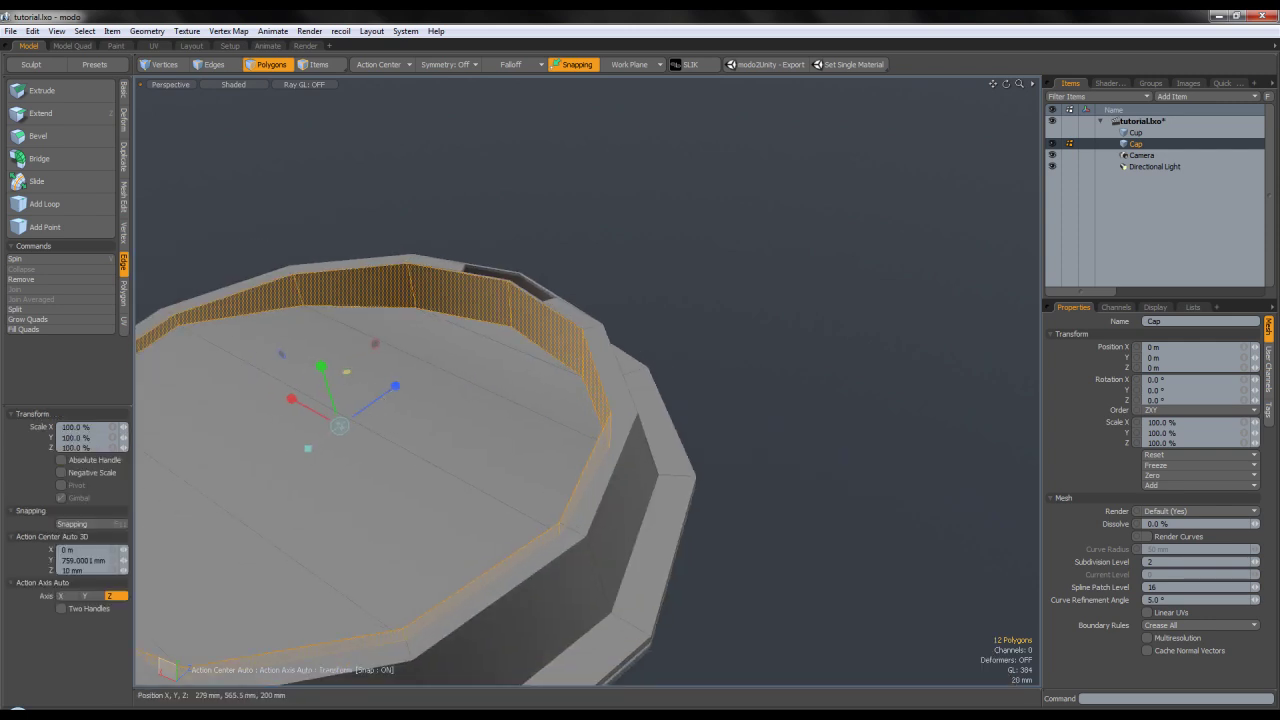
key(space)
click(556, 257)
Select the loop of outer side wall polygons around the cap's raised top and scale it to 101.5% in X and Z.
alt+drag(556, 257, 481, 297)
scroll(589, 276, up, 5)
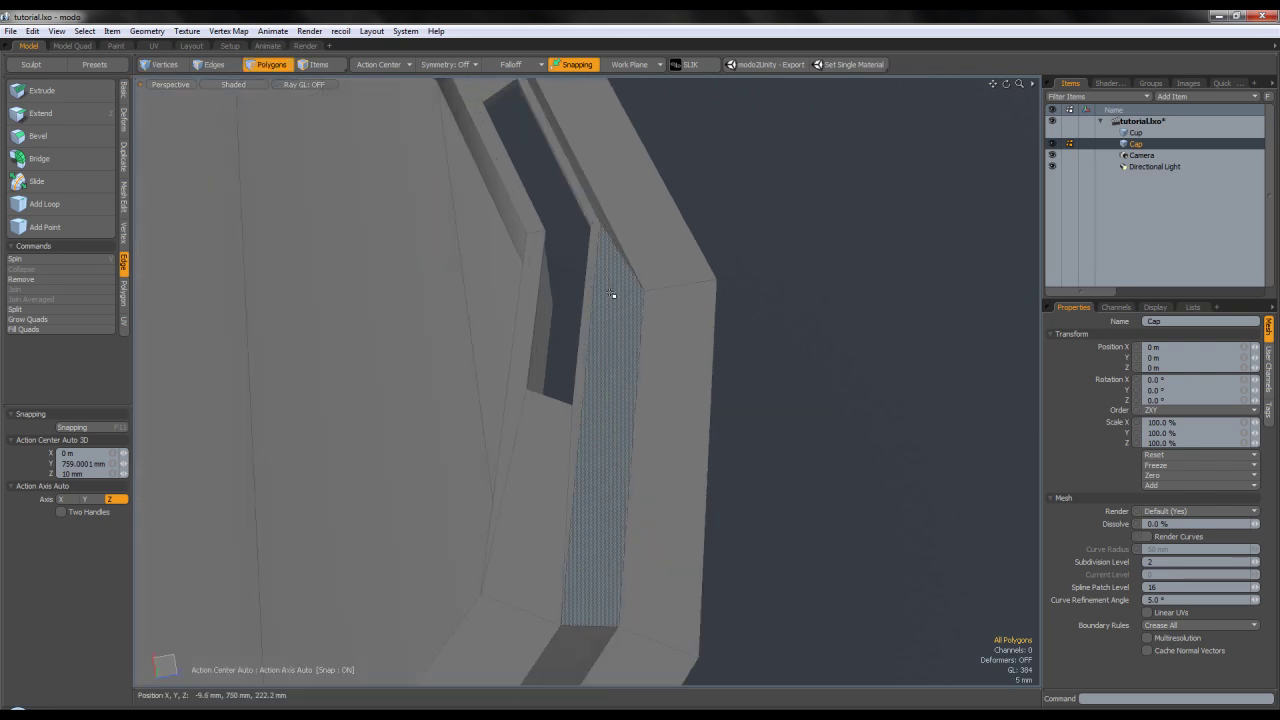
key(l)
scroll(614, 253, down, 4)
key(r)
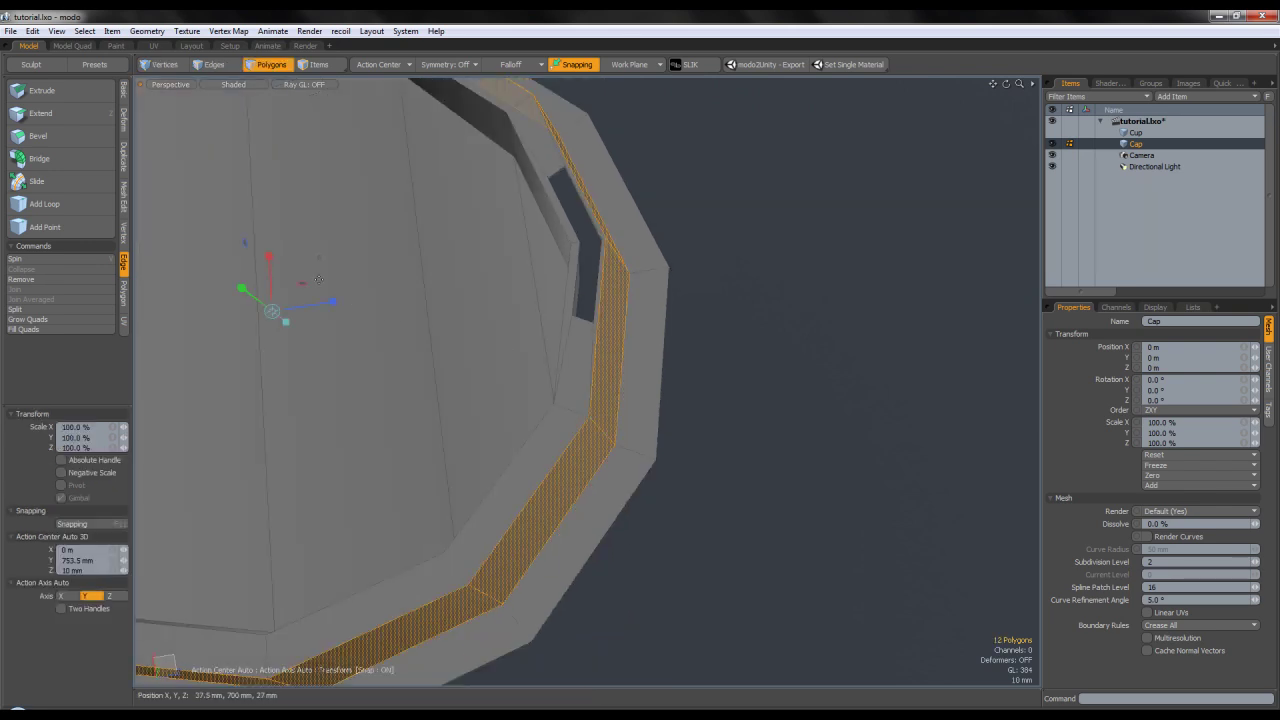
drag(319, 257, 323, 257)
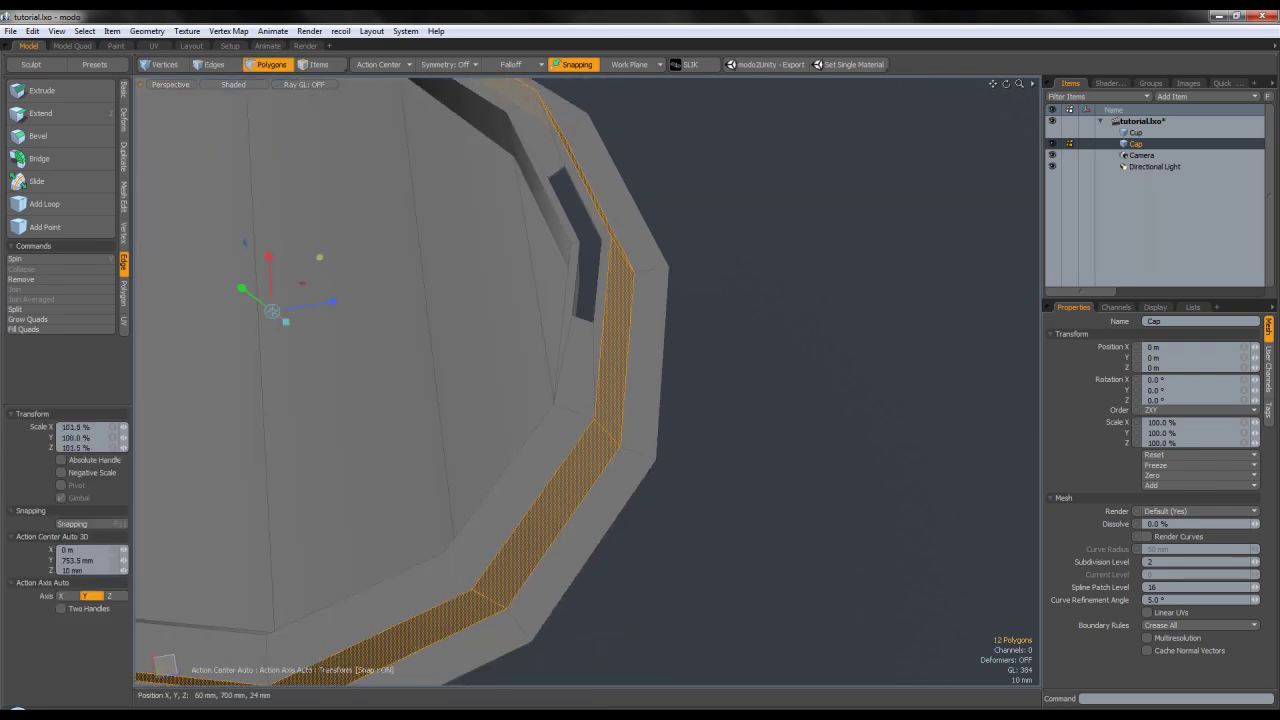
key(space)
click(697, 251)
Examine the cap from above and below with subdivision smoothing on and off, checking the underside's rim.
alt+drag(697, 251, 774, 89)
key(Tab)
key(Tab)
key(Tab)
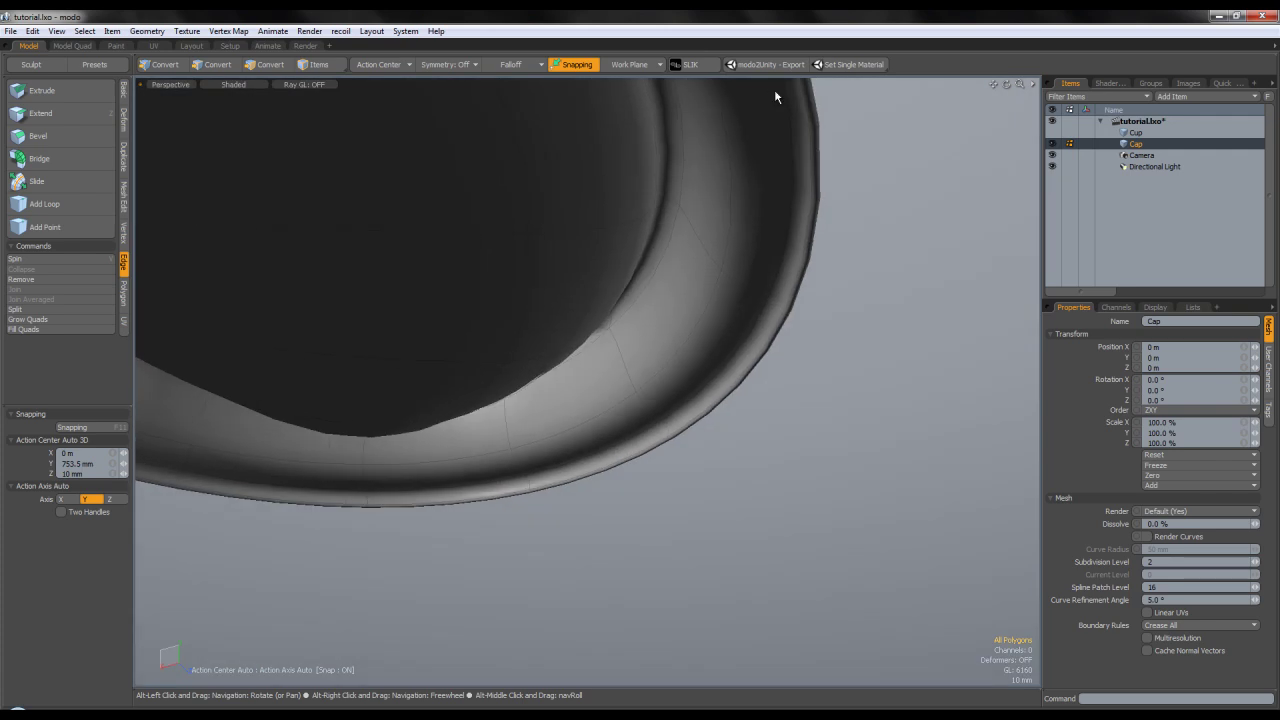
scroll(741, 240, down, 4)
alt+drag(741, 240, 667, 291)
key(Tab)
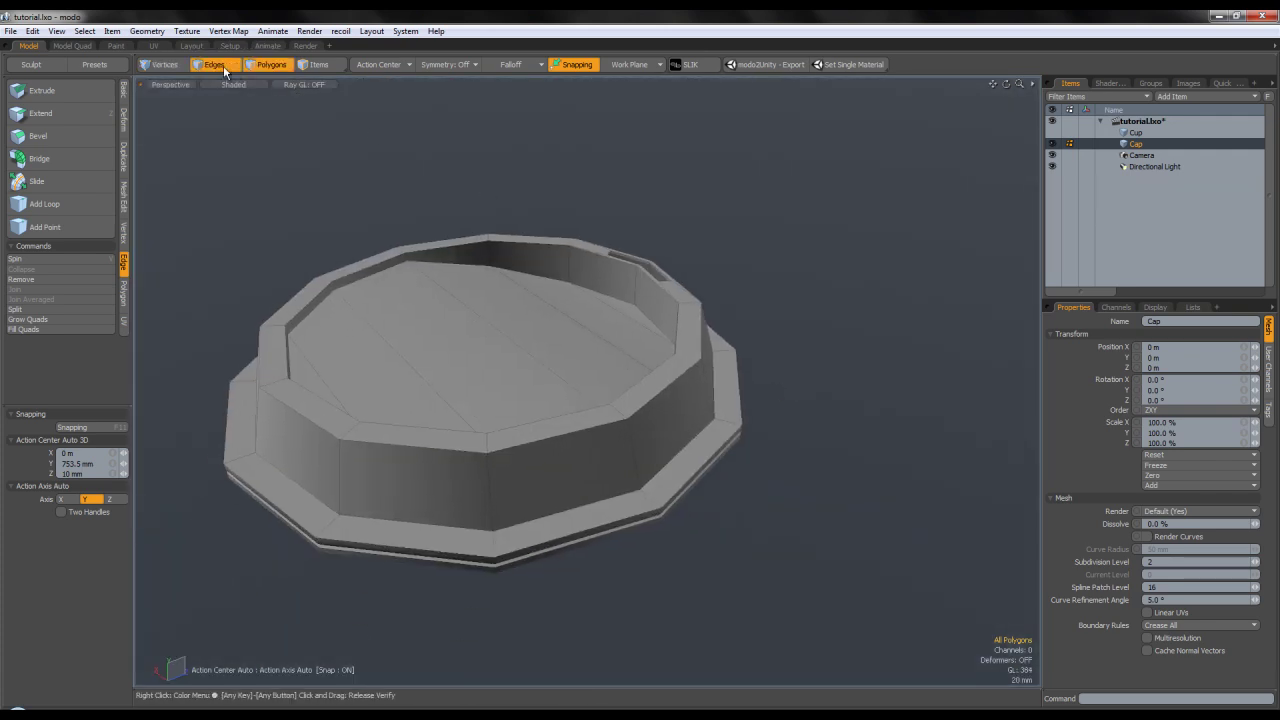
alt+shift+drag(309, 341, 370, 272)
scroll(447, 480, up, 4)
alt+drag(446, 486, 443, 383)
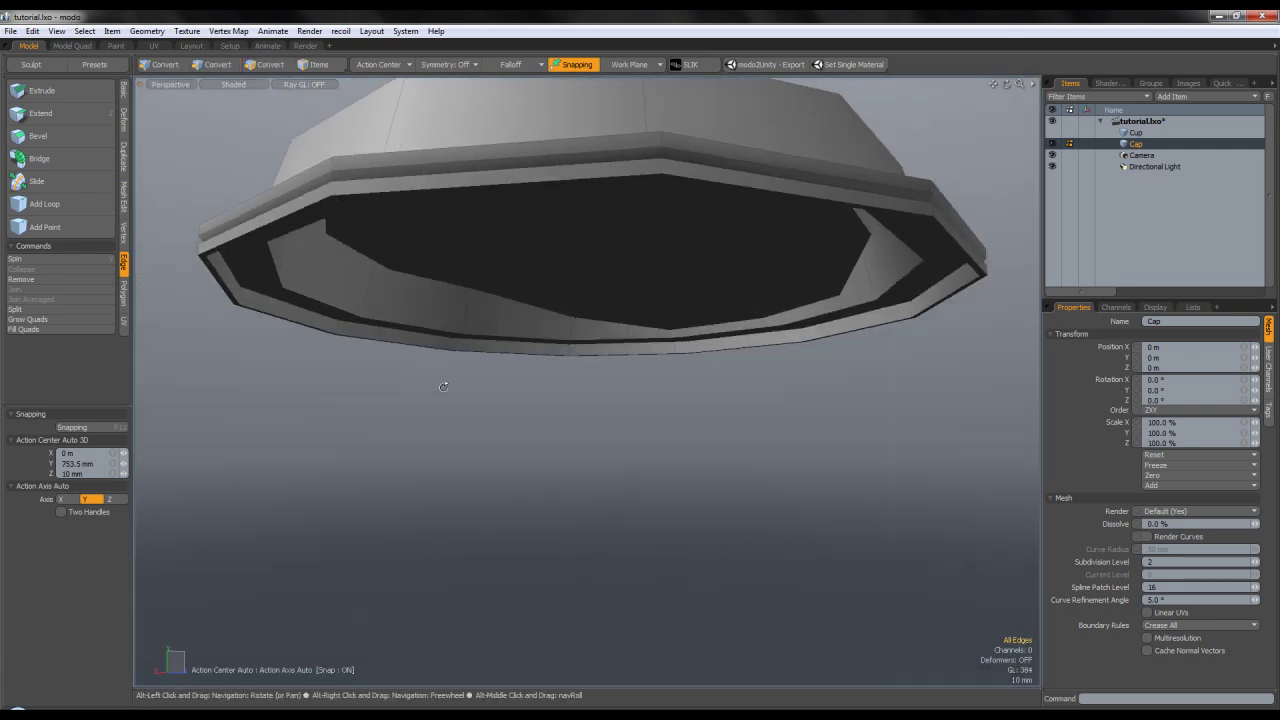
key(Tab)
alt+drag(361, 378, 309, 300)
scroll(309, 300, up, 4)
key(Tab)
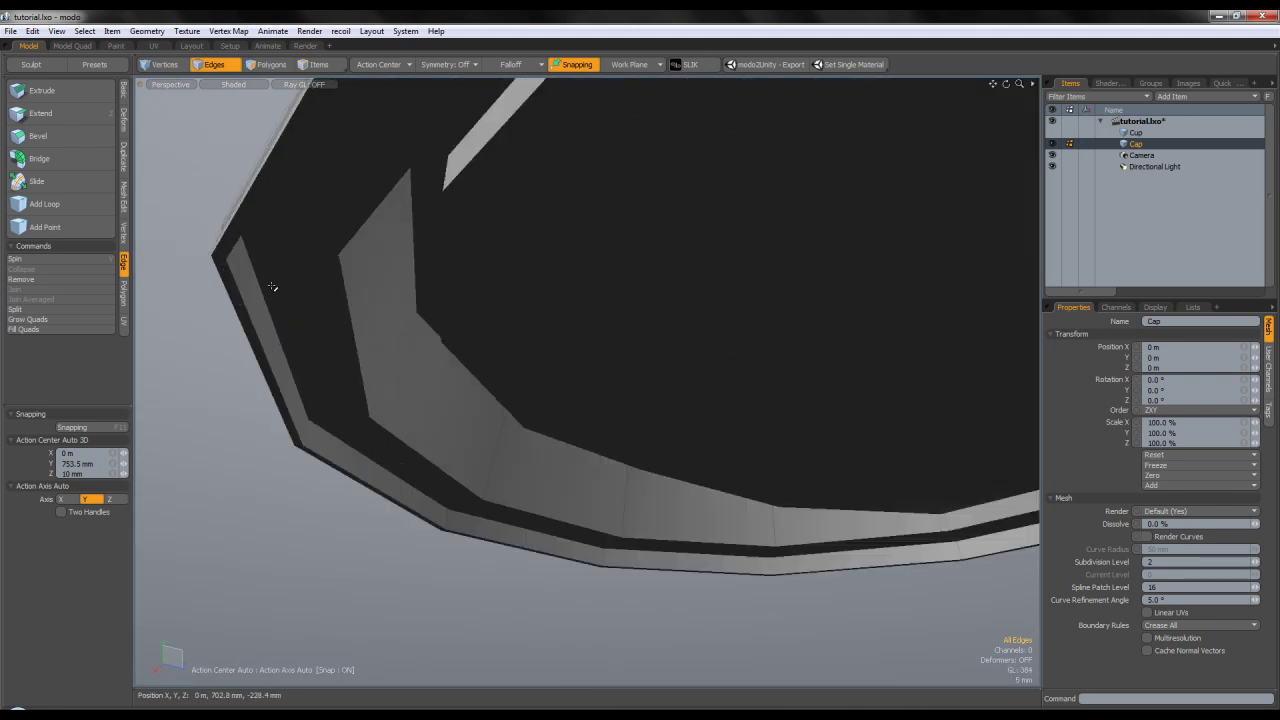
With smoothing on, select the edge loop just inside the underside's outer rim and set its subdivision weight to 10%.
key(Tab)
double_click(289, 303)
scroll(335, 345, down, 4)
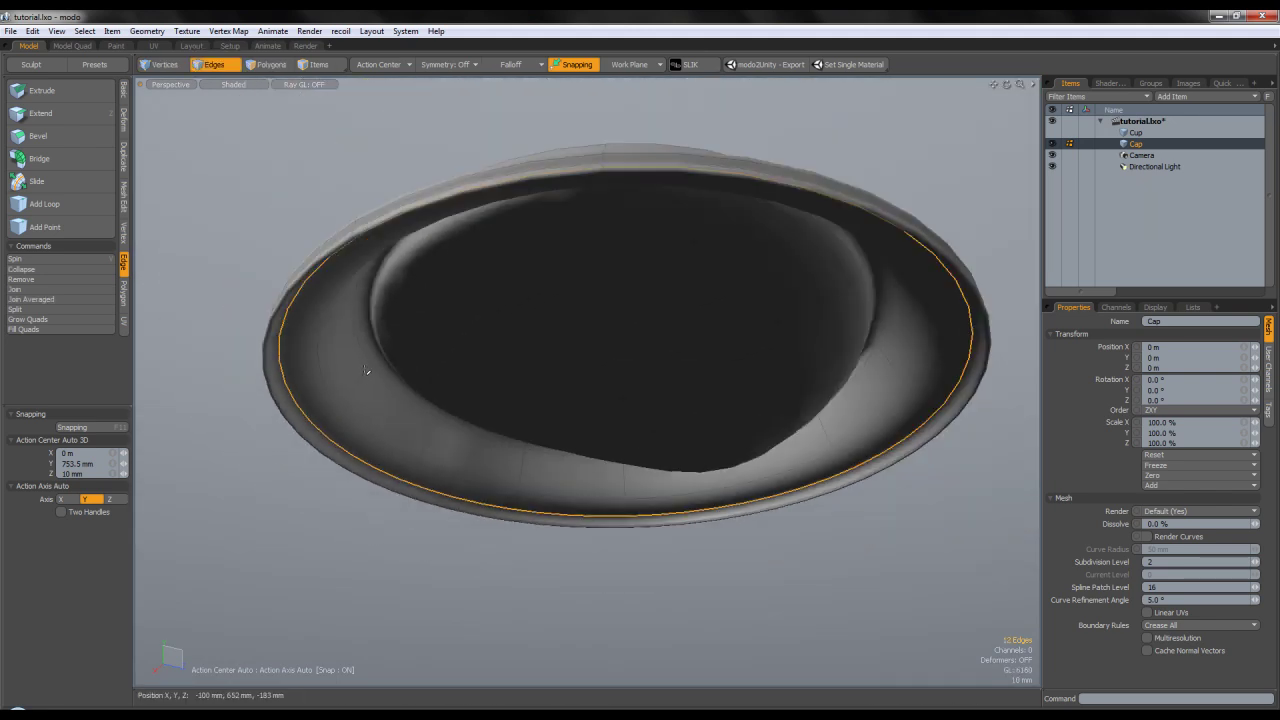
key(alt+w)
drag(335, 345, 375, 345)
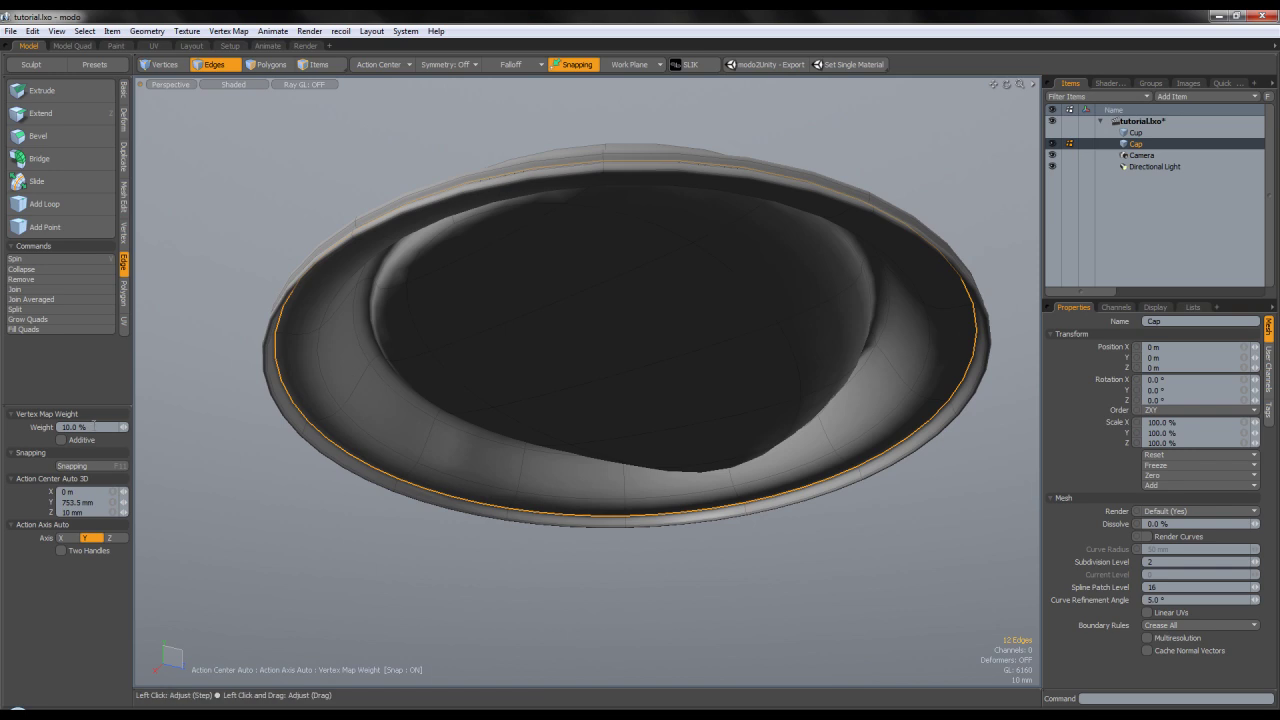
key(space)
Select the edge loop at the base of the underside's inner wall and set its subdivision weight to 17.5%.
click(332, 391)
double_click(332, 393)
key(alt+w)
drag(332, 393, 354, 393)
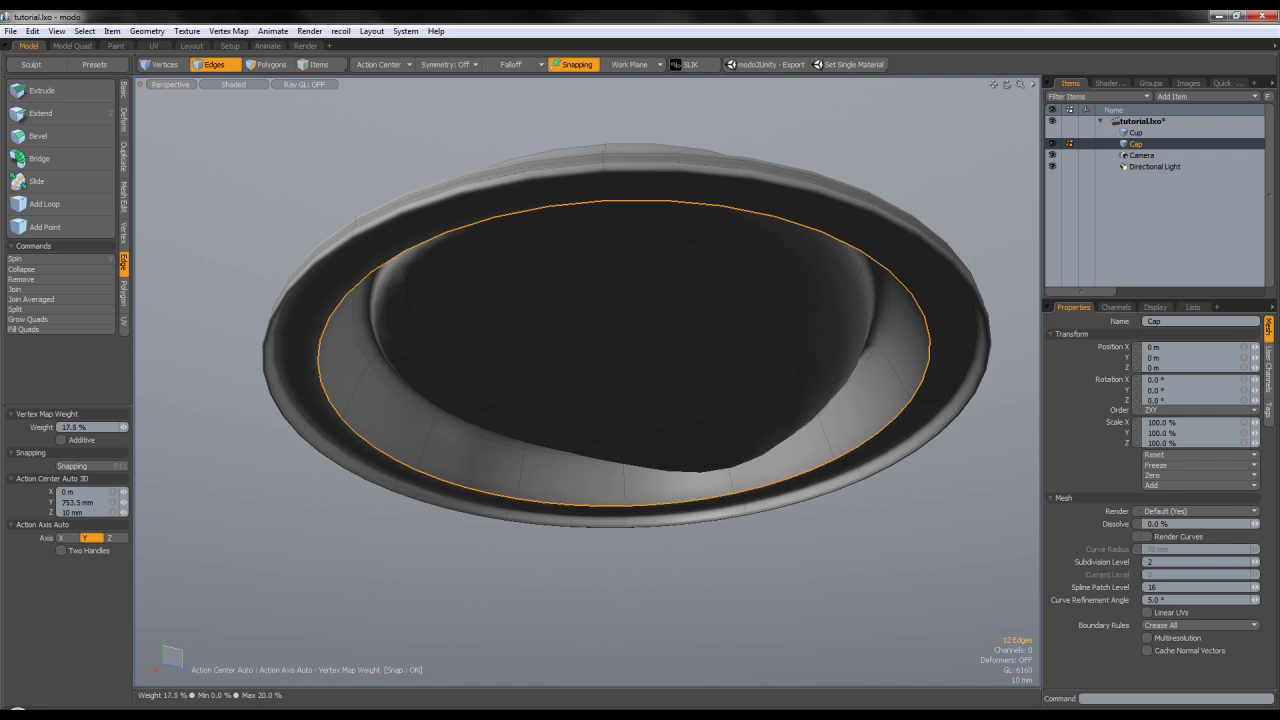
key(q)
click(284, 547)
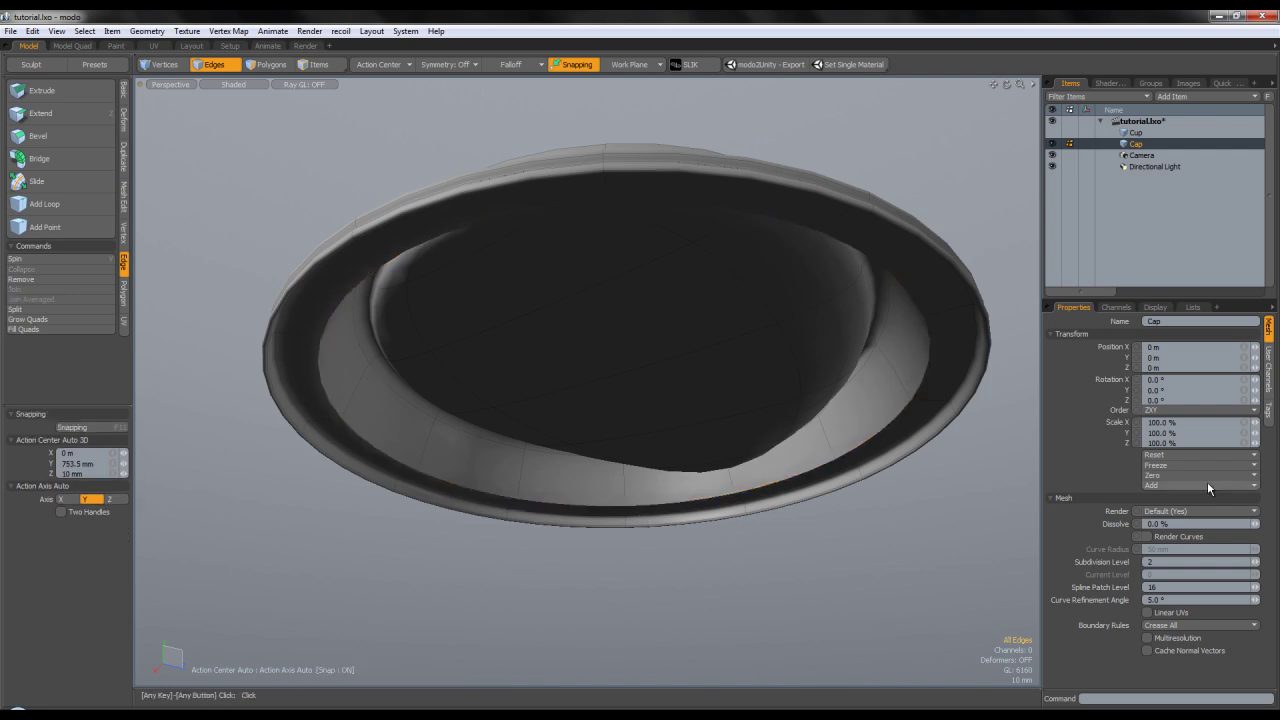
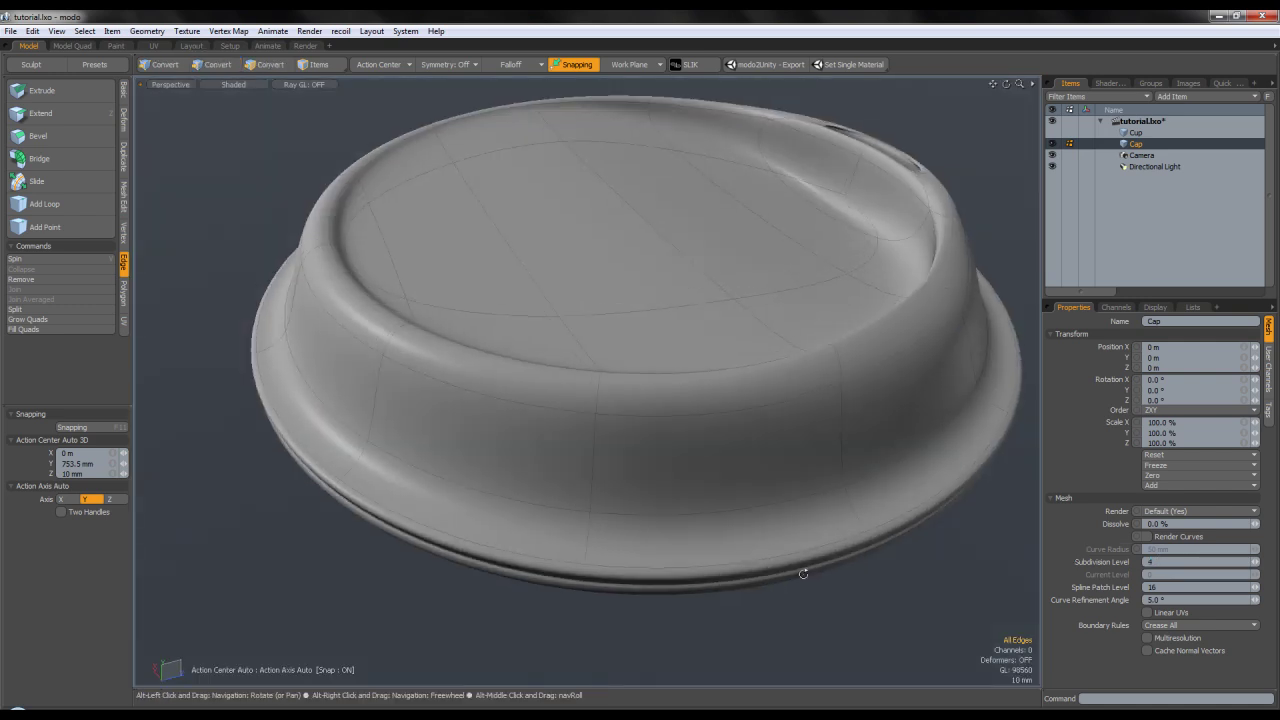
alt+drag(806, 567, 690, 268)
scroll(440, 425, up, 5)
mouse_move(440, 440)
alt+mouse_down()
mouse_move(436, 400)
mouse_move(438, 420)
alt+mouse_up()
scroll(463, 443, down, 5)
scroll(415, 425, up, 4)
double_click(419, 420)
key(shift+w)
key(space)
Select the complete edge loop around the underside's recessed floor and increase its subdivision weight.
scroll(450, 450, down, 4)
alt+shift+drag(574, 463, 546, 457)
double_click(437, 247)
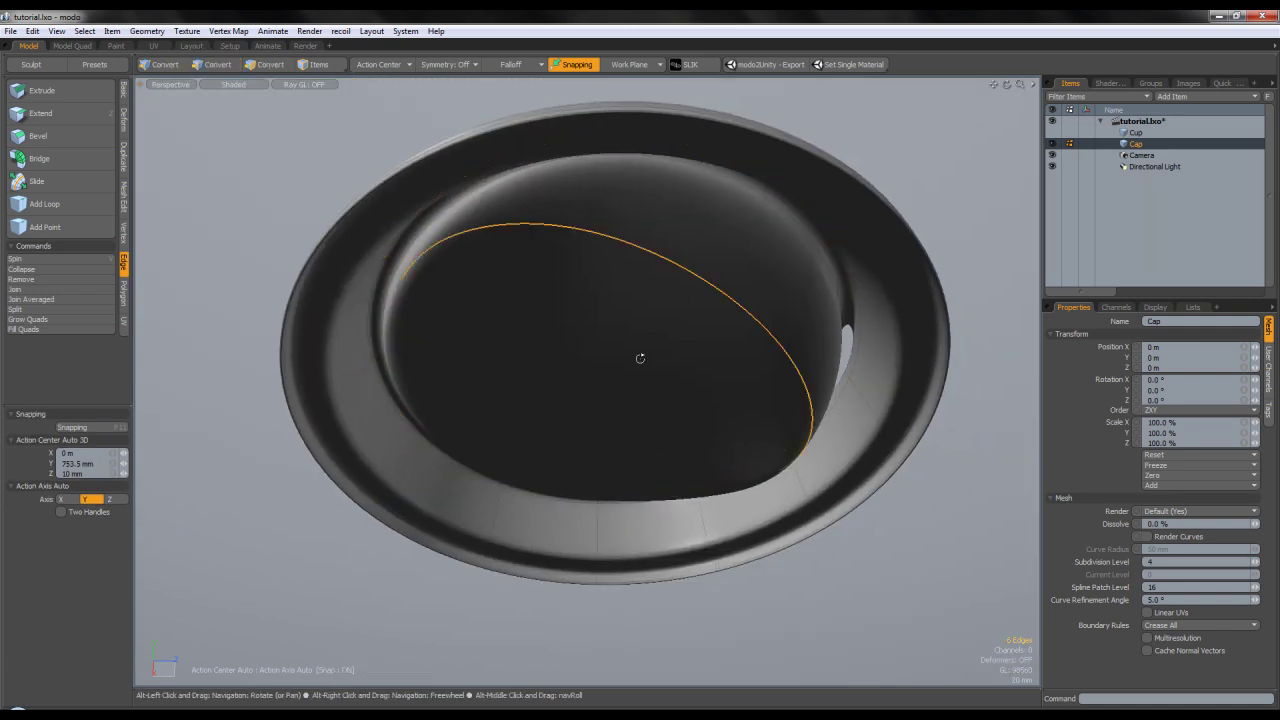
alt+drag(672, 344, 499, 268)
shift+double_click(491, 264)
key(shift+w)
drag(606, 297, 687, 325)
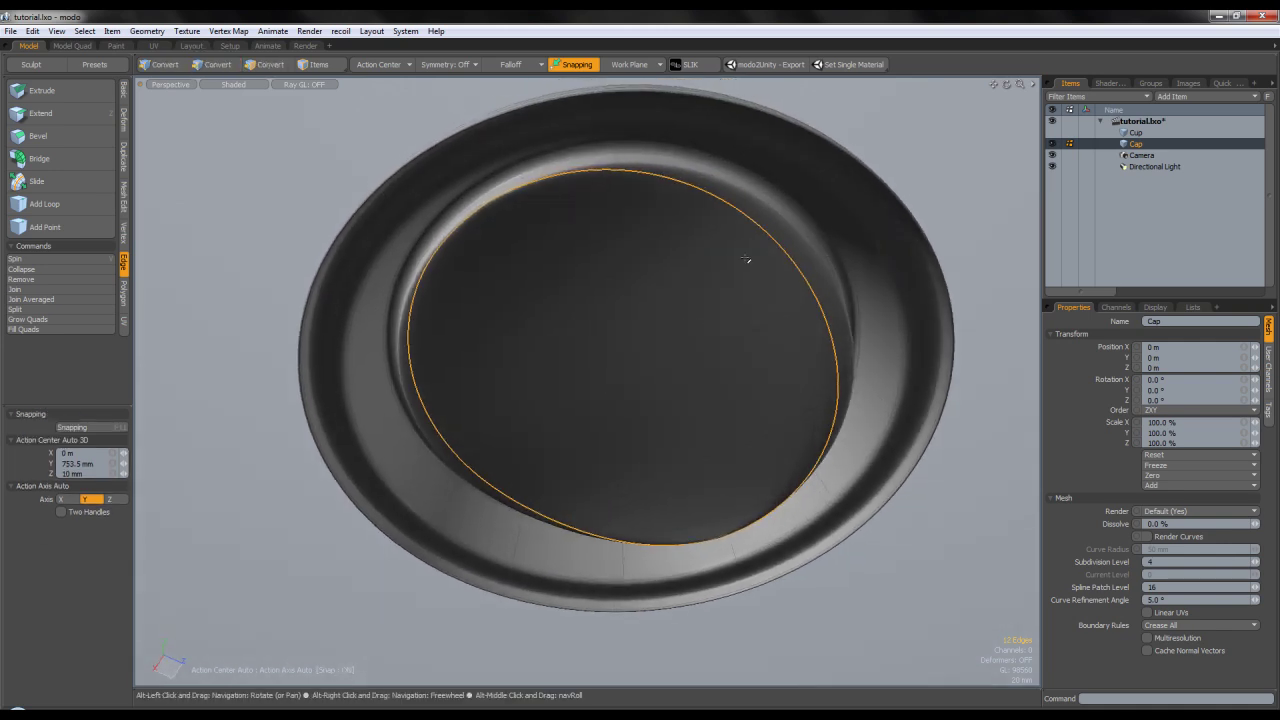
Select the ten-edge run around the upper outer rim and increase its subdivision weight.
double_click(773, 196)
key(shift+w)
drag(586, 220, 622, 220)
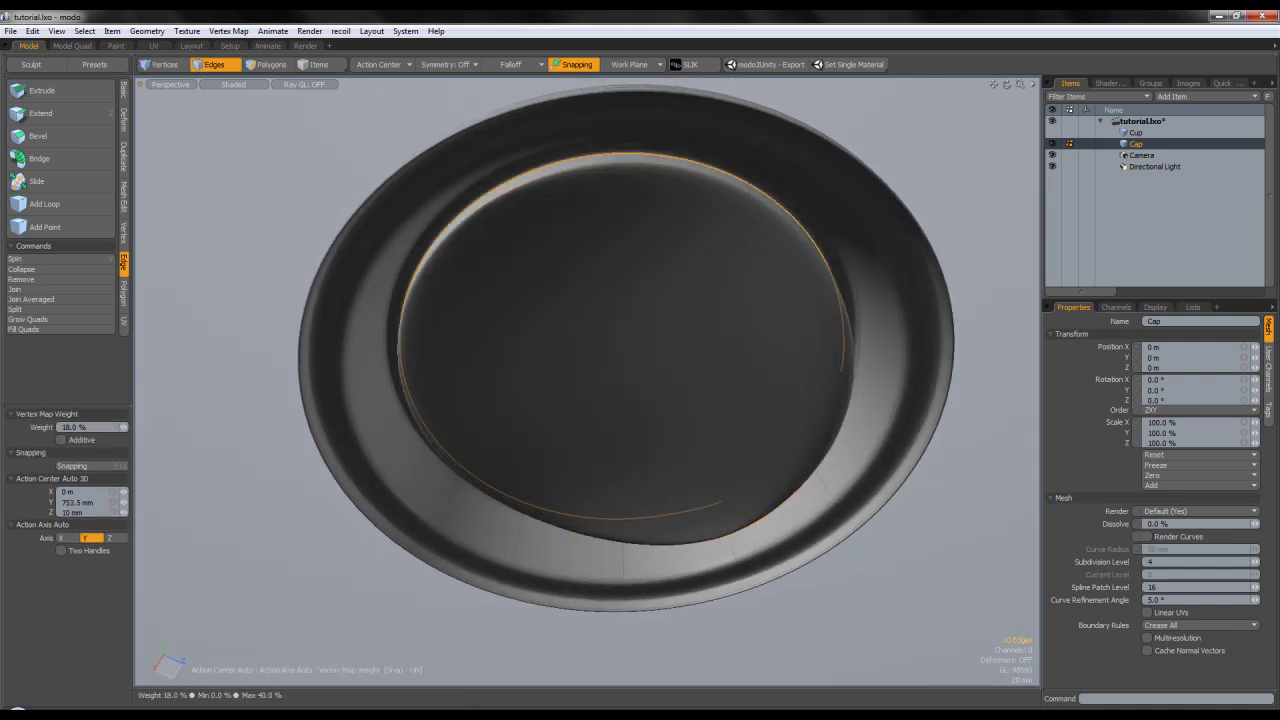
key(g)
key(space)
Examine the weighted upper rim and the area around the drinking hole on the smoothed cap.
scroll(626, 433, up, 5)
alt+drag(606, 434, 748, 460)
scroll(648, 168, down, 5)
scroll(597, 508, down, 3)
scroll(401, 410, up, 5)
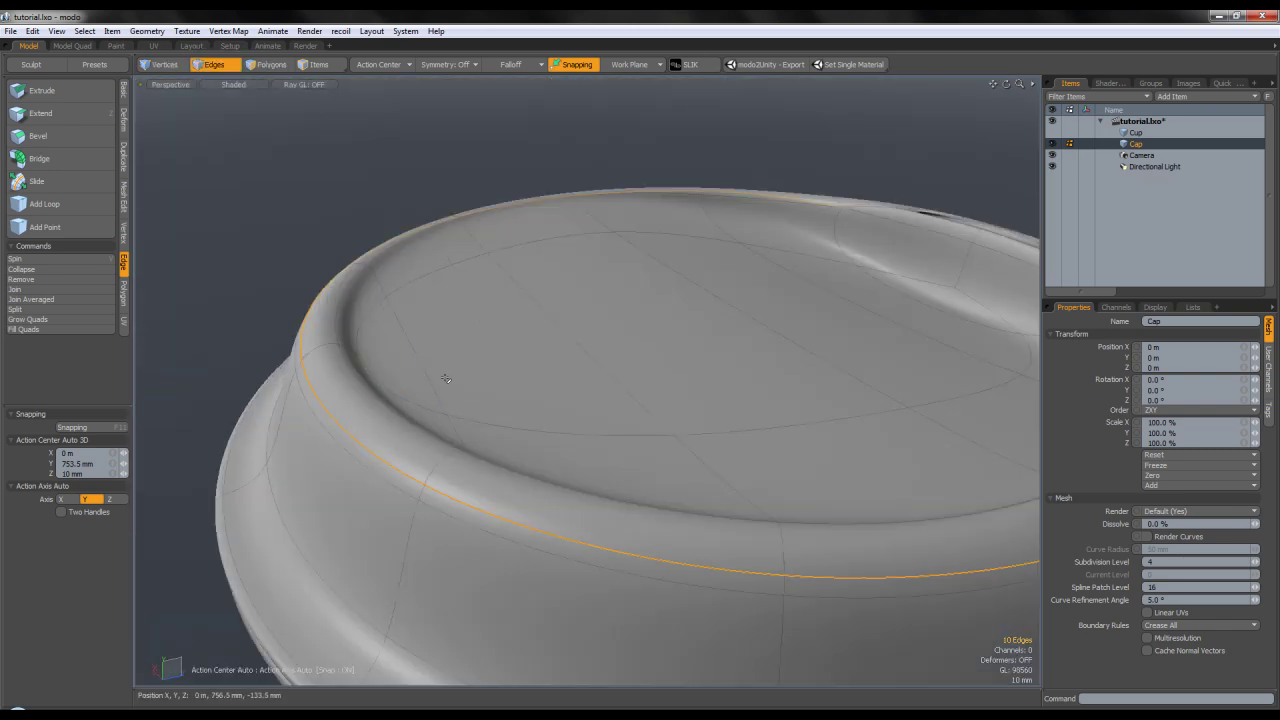
scroll(345, 372, down, 4)
alt+drag(350, 377, 285, 388)
alt+drag(870, 385, 715, 425)
scroll(795, 557, up, 2)
scroll(618, 524, up, 3)
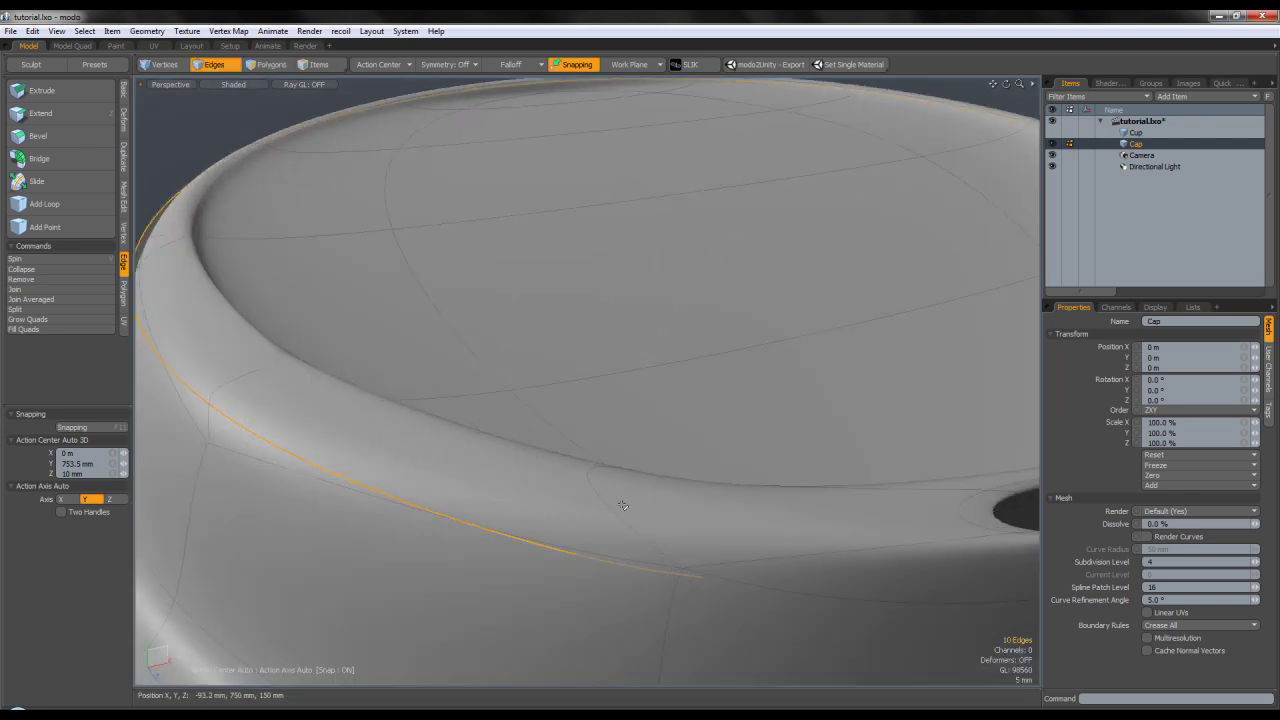
click(560, 455)
alt+drag(560, 455, 480, 305)
key(Tab)
key(Tab)
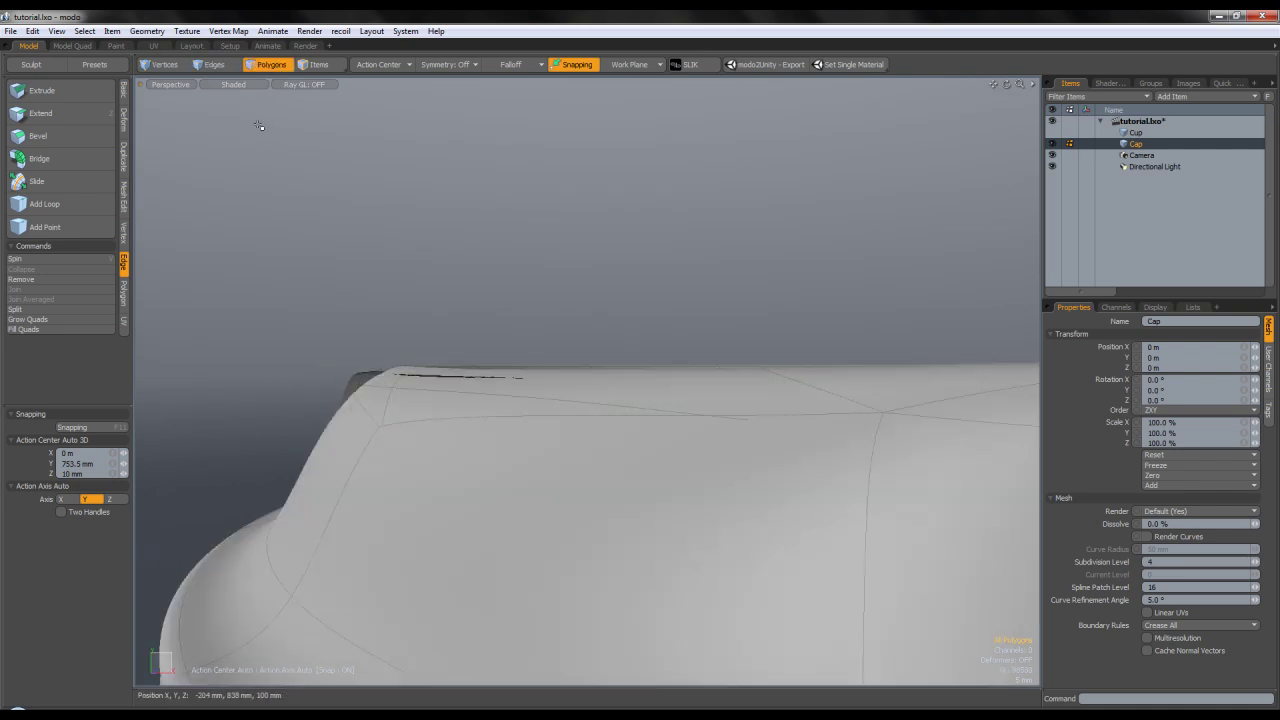
With smoothing off, select the ten outer edges of the top rim, excluding those beside the drinking hole.
key(Tab)
alt+drag(374, 234, 397, 391)
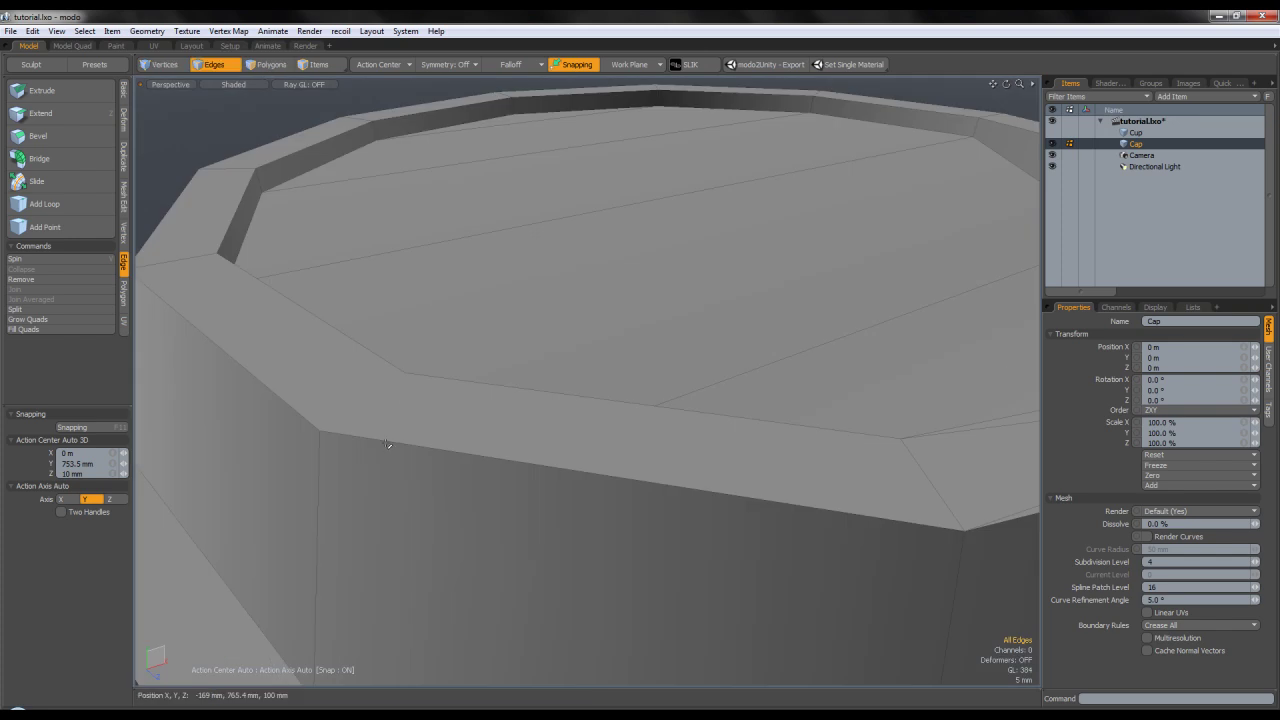
double_click(412, 440)
scroll(422, 408, down, 6)
scroll(490, 410, up, 1)
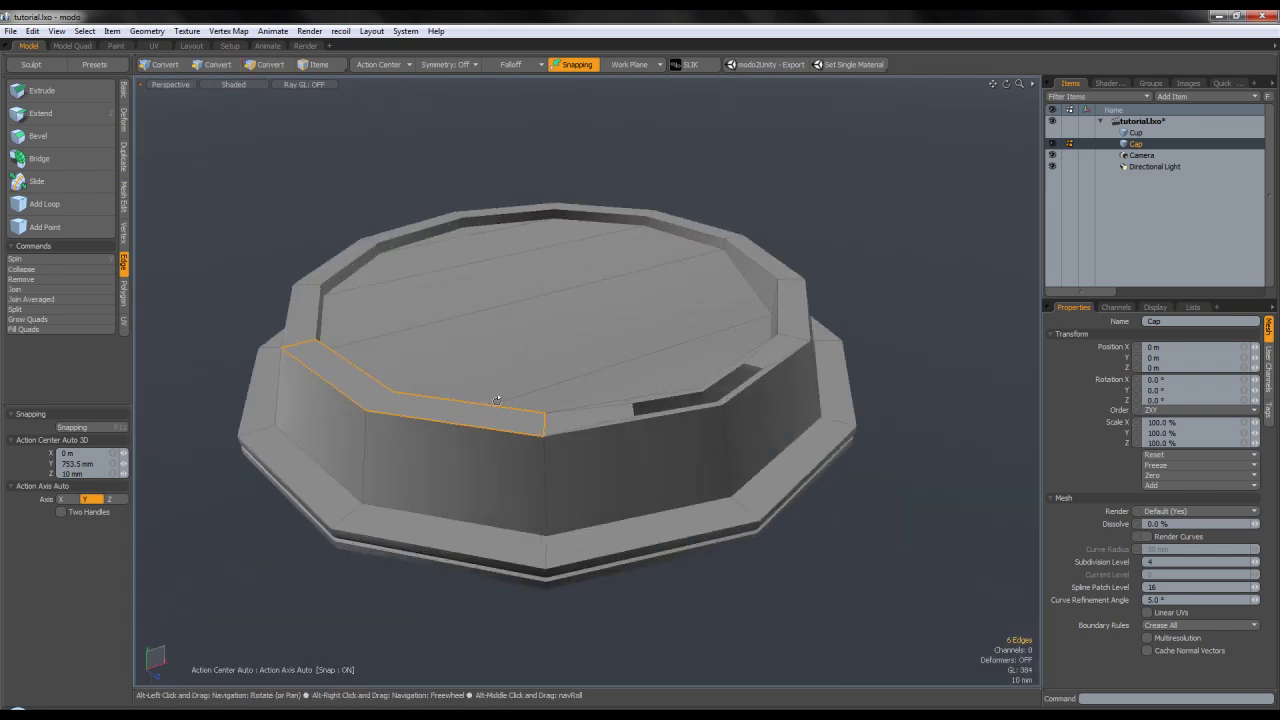
alt+drag(490, 410, 528, 445)
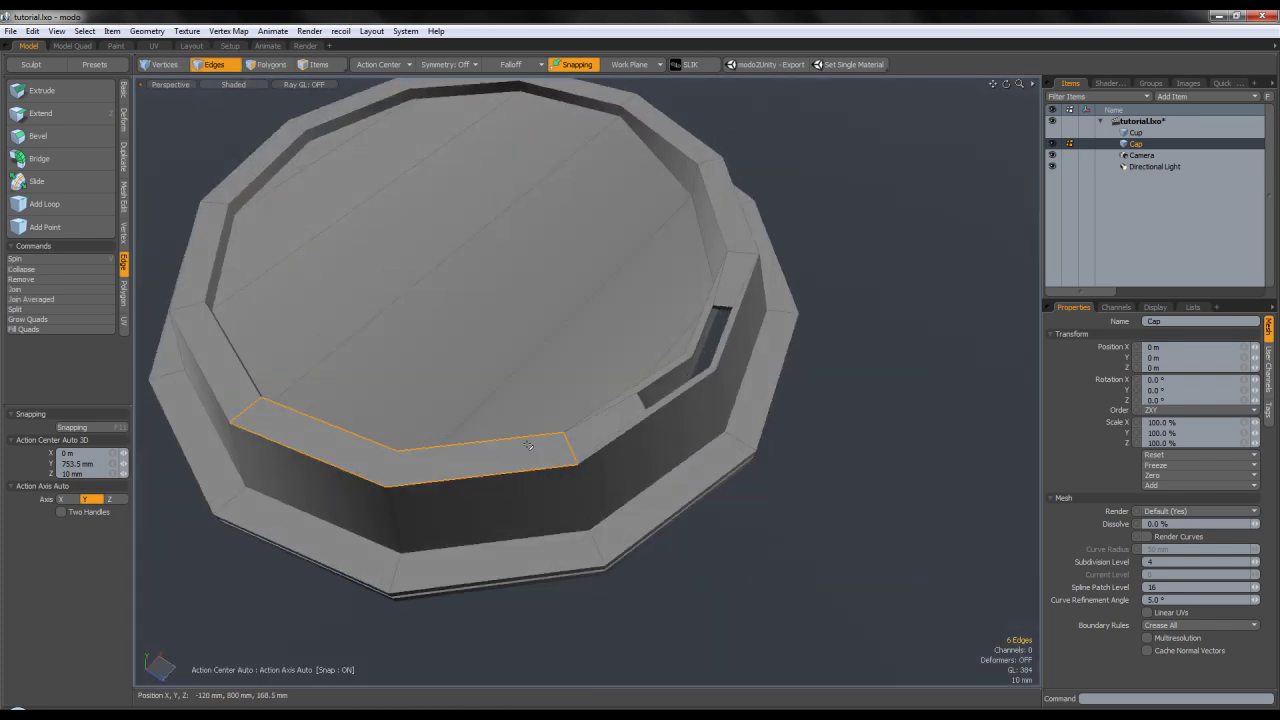
shift+click(222, 399)
alt+shift+drag(250, 392, 428, 430)
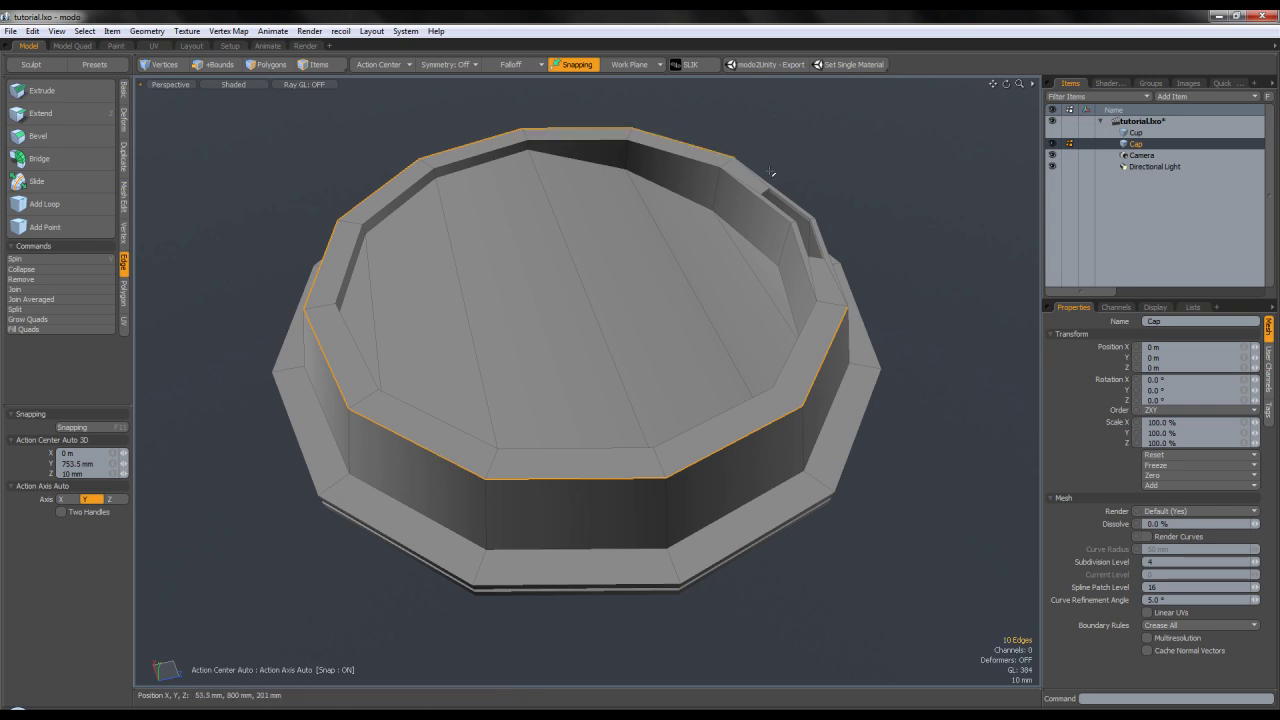
Select the edge loop around the underside's recessed floor and bevel it with a 7.3 mm inset and round level 3.
alt+drag(787, 307, 758, 372)
scroll(779, 391, up, 3)
scroll(782, 397, down, 3)
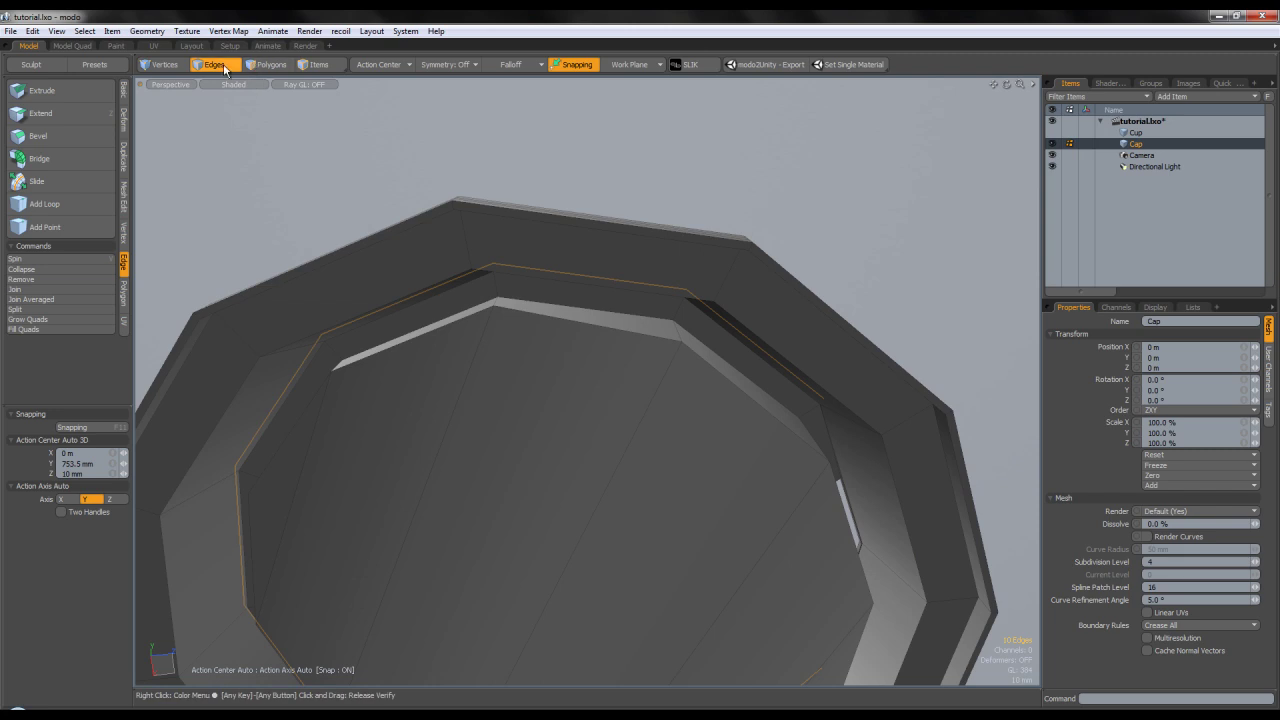
double_click(573, 322)
alt+shift+drag(583, 374, 577, 264)
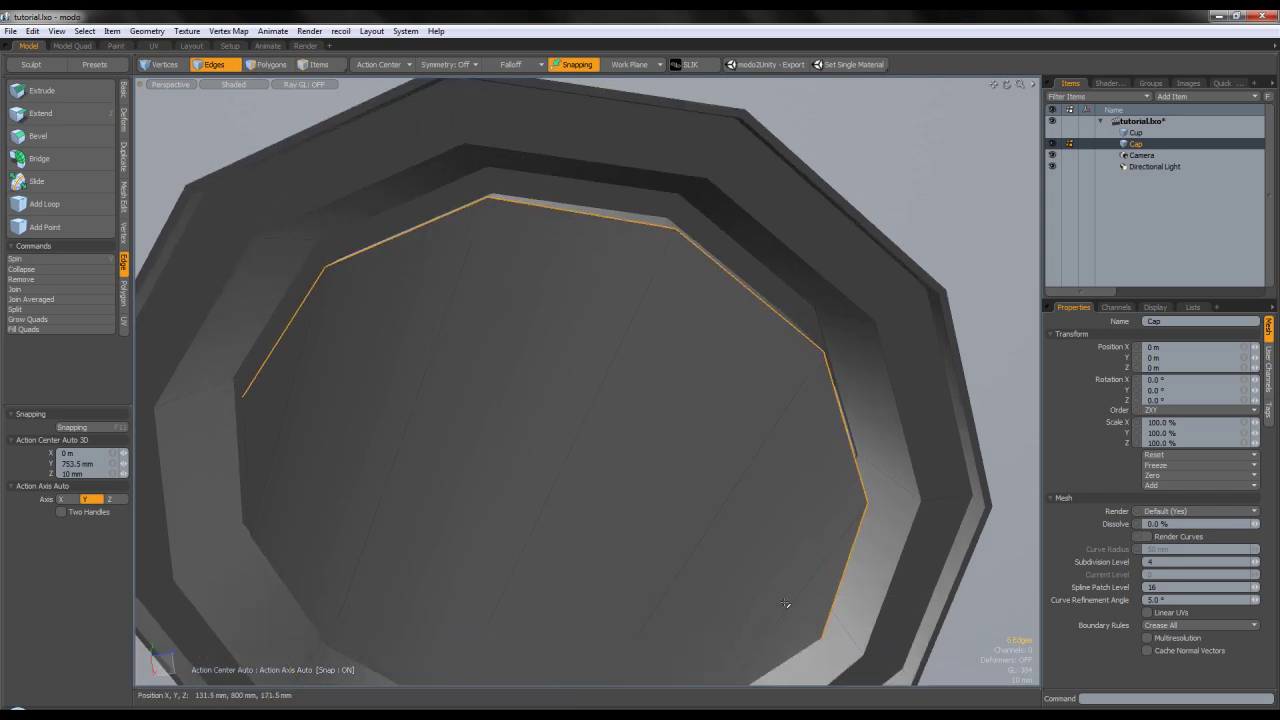
shift+double_click(808, 650)
alt+shift+drag(751, 520, 765, 474)
key(b)
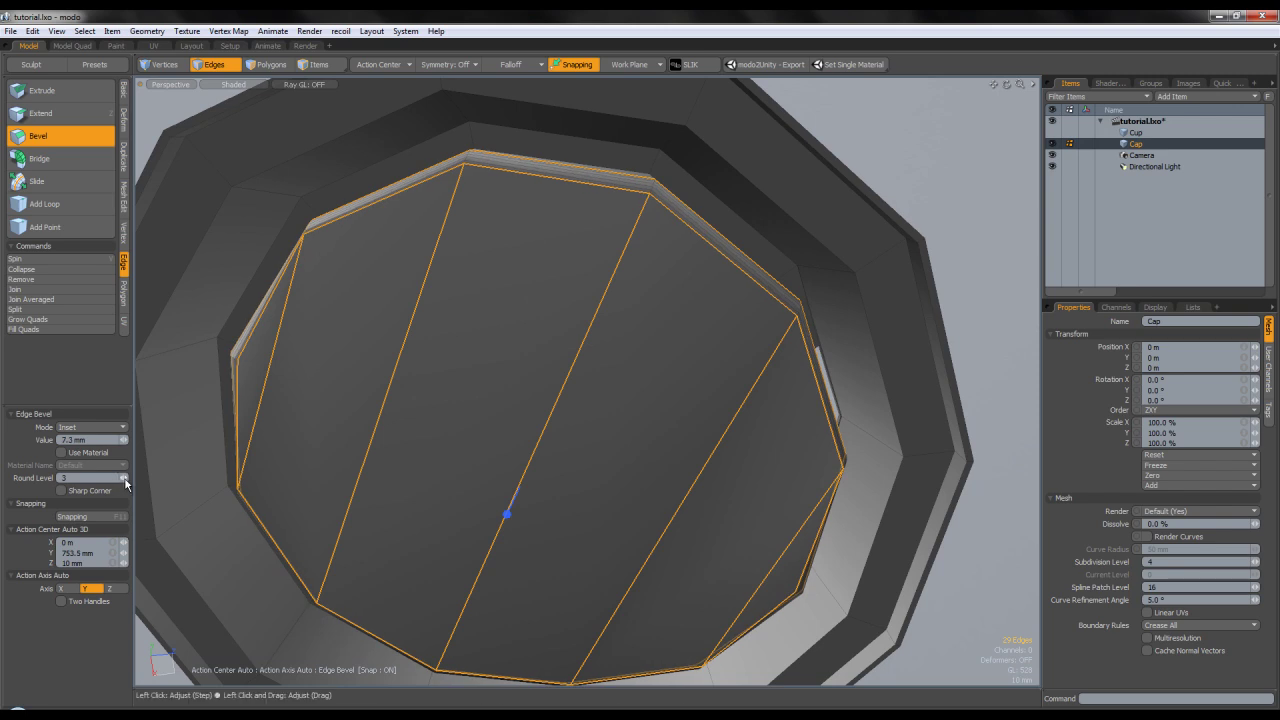
drag(125, 479, 112, 479)
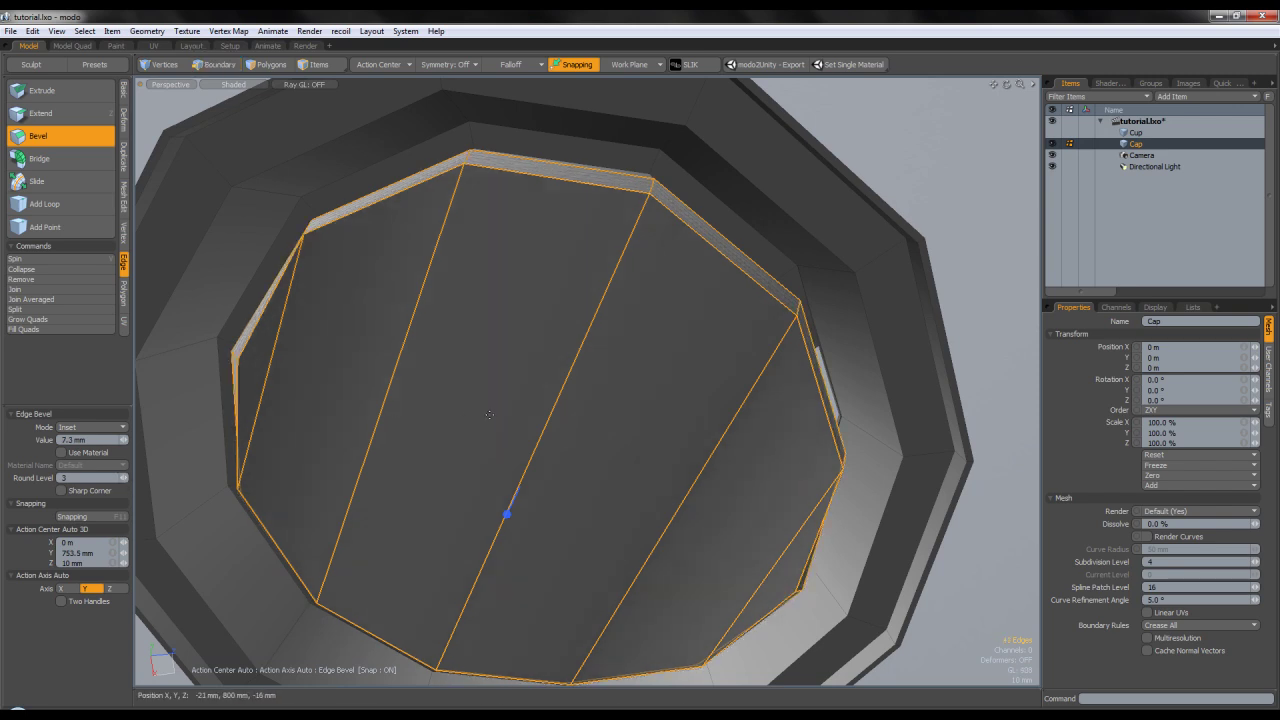
Undo the bevel on the edge loop around the underside's recessed floor.
key(ctrl+z)
key(ctrl+z)
click(966, 220)
alt+drag(645, 324, 746, 356)
scroll(771, 304, up, 4)
scroll(910, 319, up, 4)
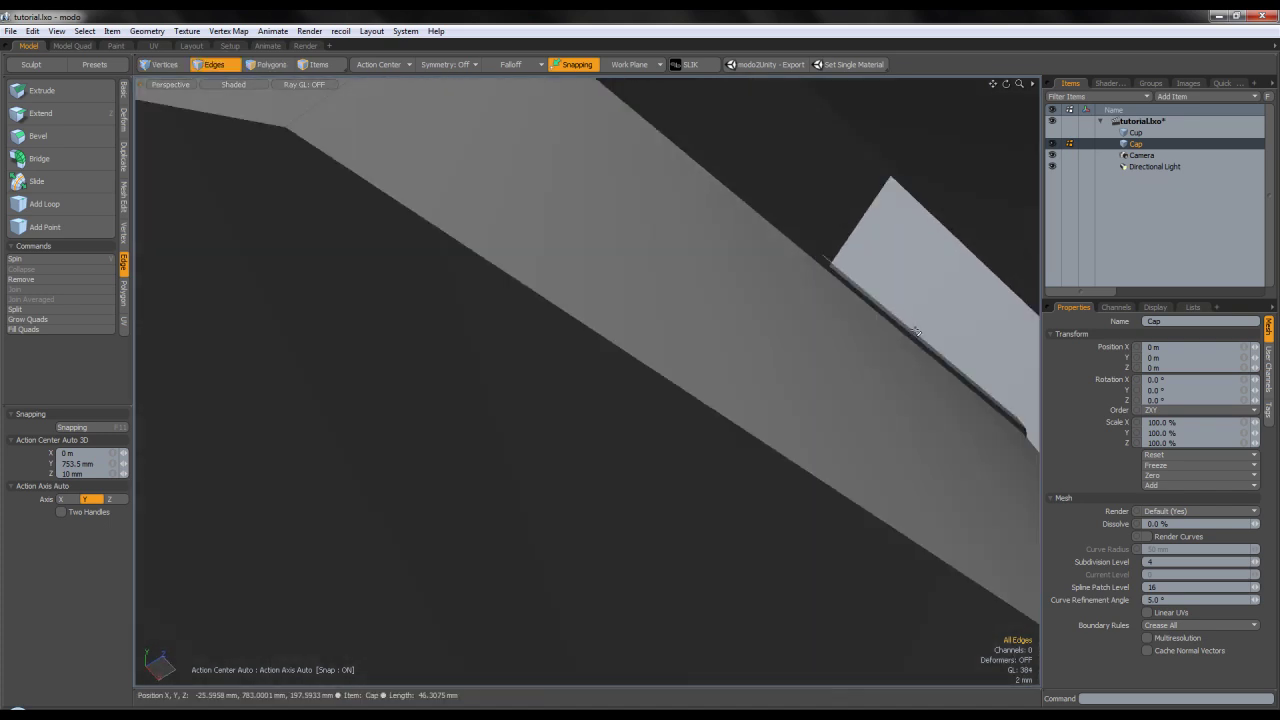
scroll(917, 331, up, 2)
scroll(917, 331, down, 4)
Select the ring of polygons forming the inner wall around the recessed floor and scale it to 99.5% in X and Z.
click(278, 65)
scroll(645, 180, down, 4)
drag(645, 182, 604, 183)
key(l)
scroll(728, 248, up, 3)
scroll(790, 284, up, 3)
scroll(769, 301, down, 4)
scroll(769, 301, down, 4)
alt+drag(769, 301, 742, 431)
key(r)
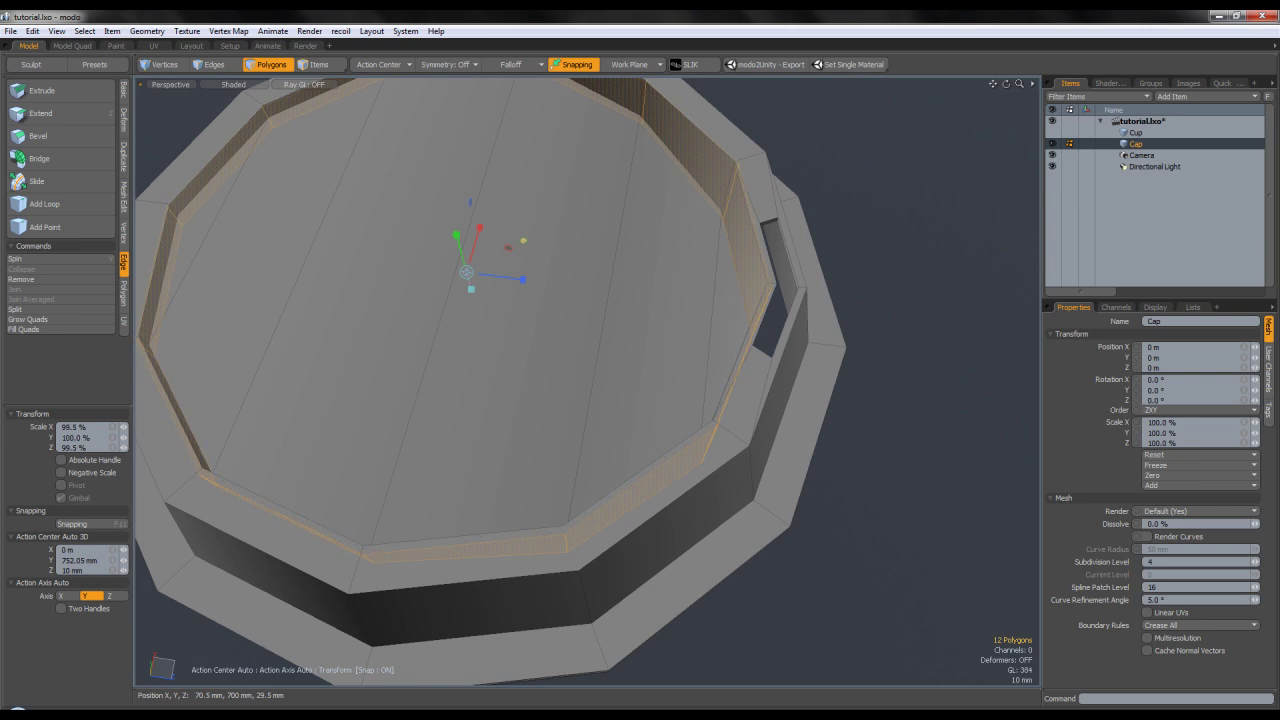
key(q)
click(980, 240)
With smoothing off, select all outer edges of the cap's top rim, including those beside the drinking hole.
key(Tab)
alt+drag(920, 262, 850, 163)
click(227, 67)
alt+drag(838, 345, 536, 430)
key(Tab)
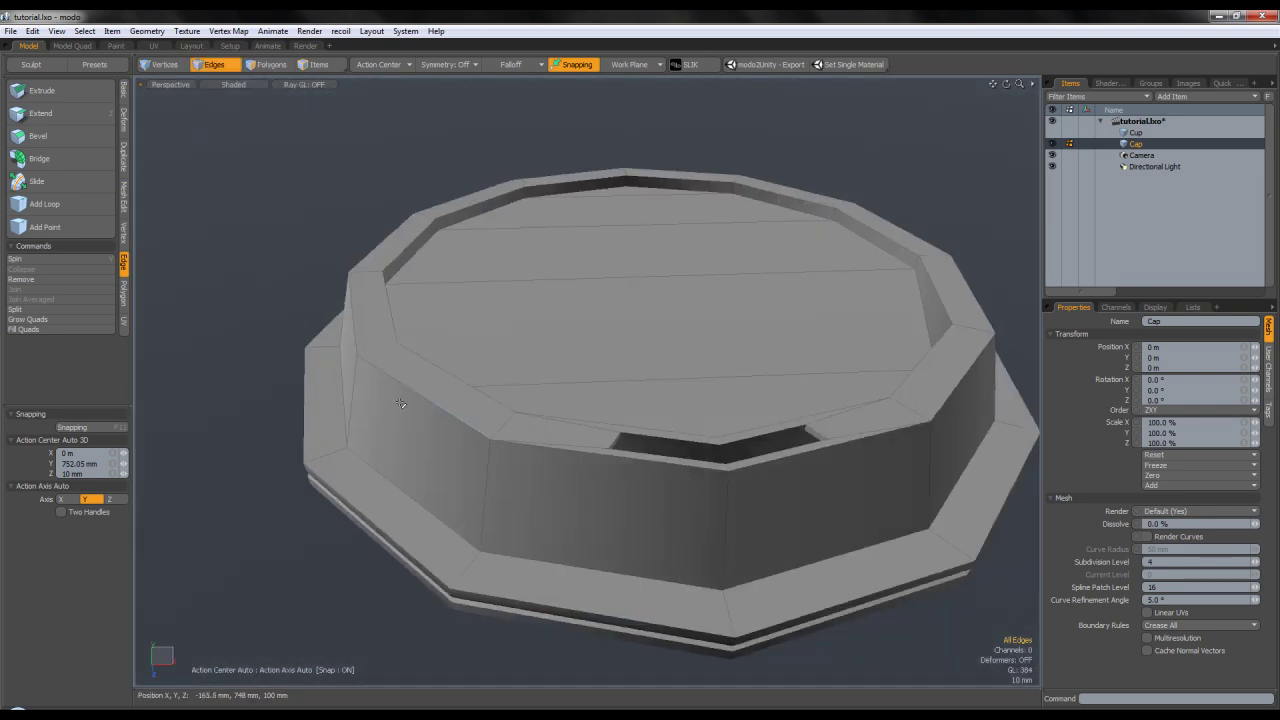
alt+drag(407, 374, 570, 410)
shift+click(616, 428)
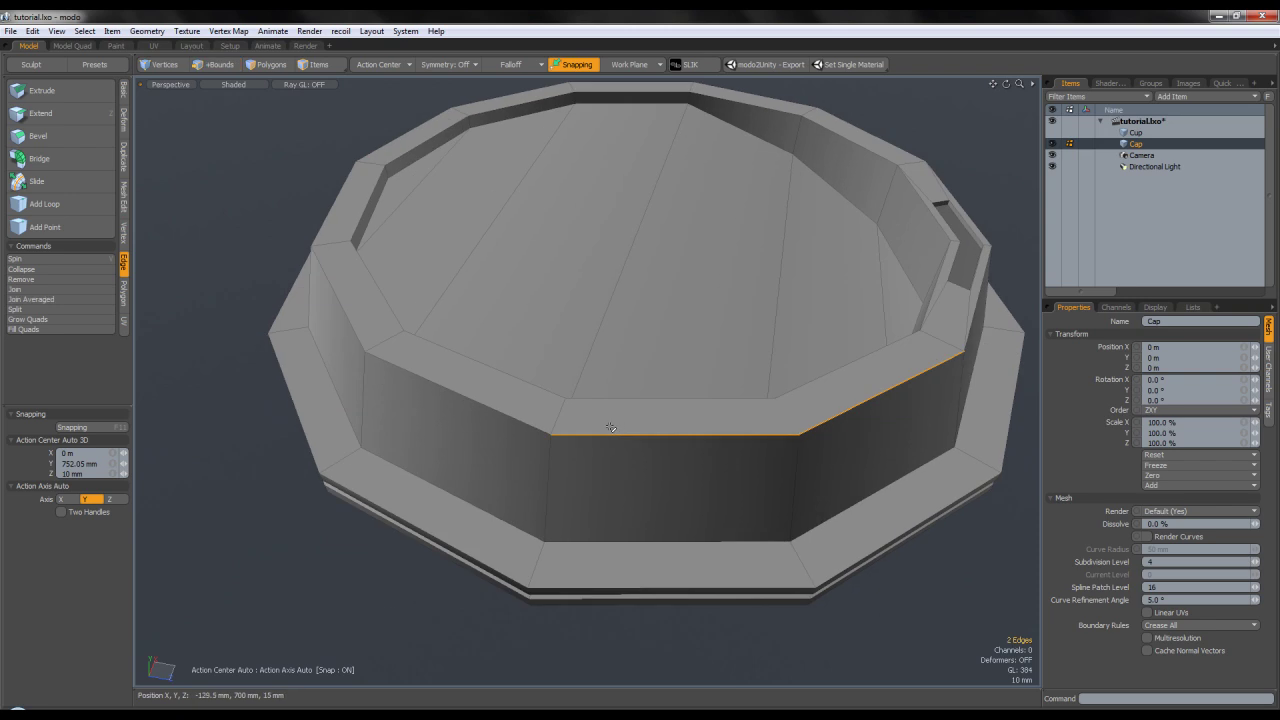
shift+click(339, 211)
alt+shift+drag(400, 127, 392, 212)
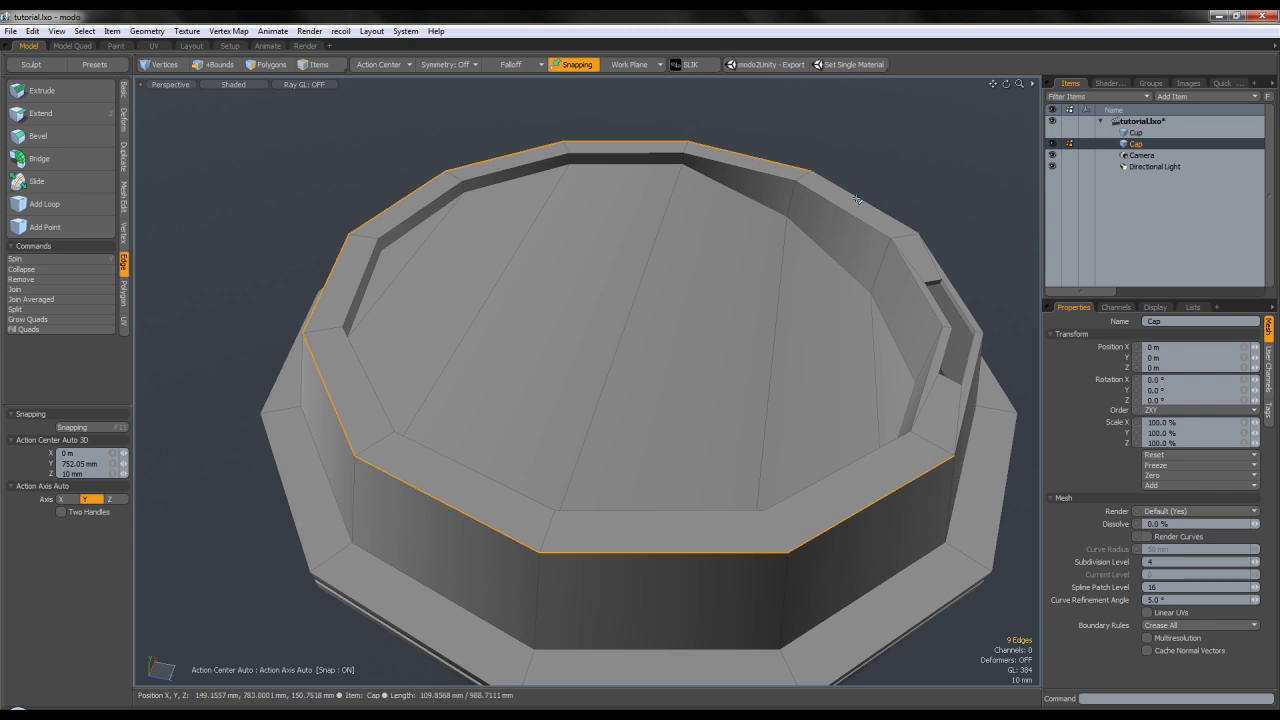
alt+shift+drag(980, 275, 759, 282)
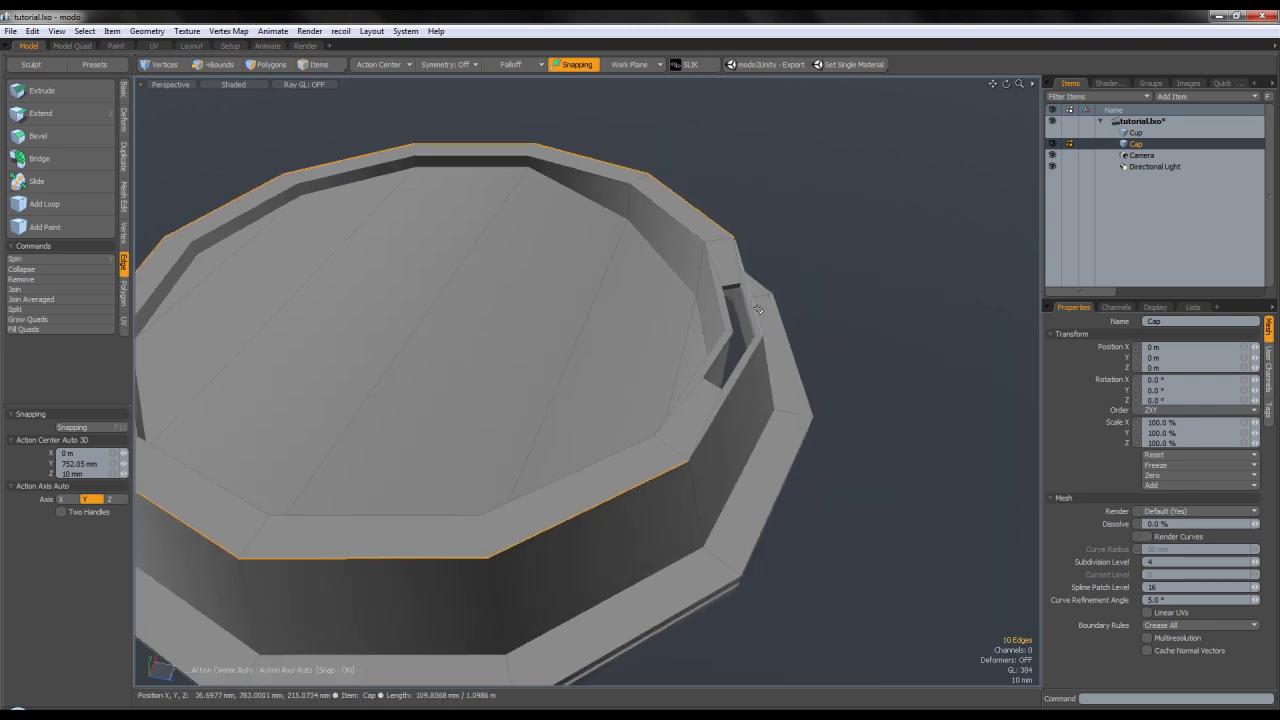
shift+click(748, 364)
alt+shift+drag(768, 344, 744, 318)
Turn smoothing on, adjust the subdivision weight of the selected outer top-rim edges, and clear the selection.
key(shift+w)
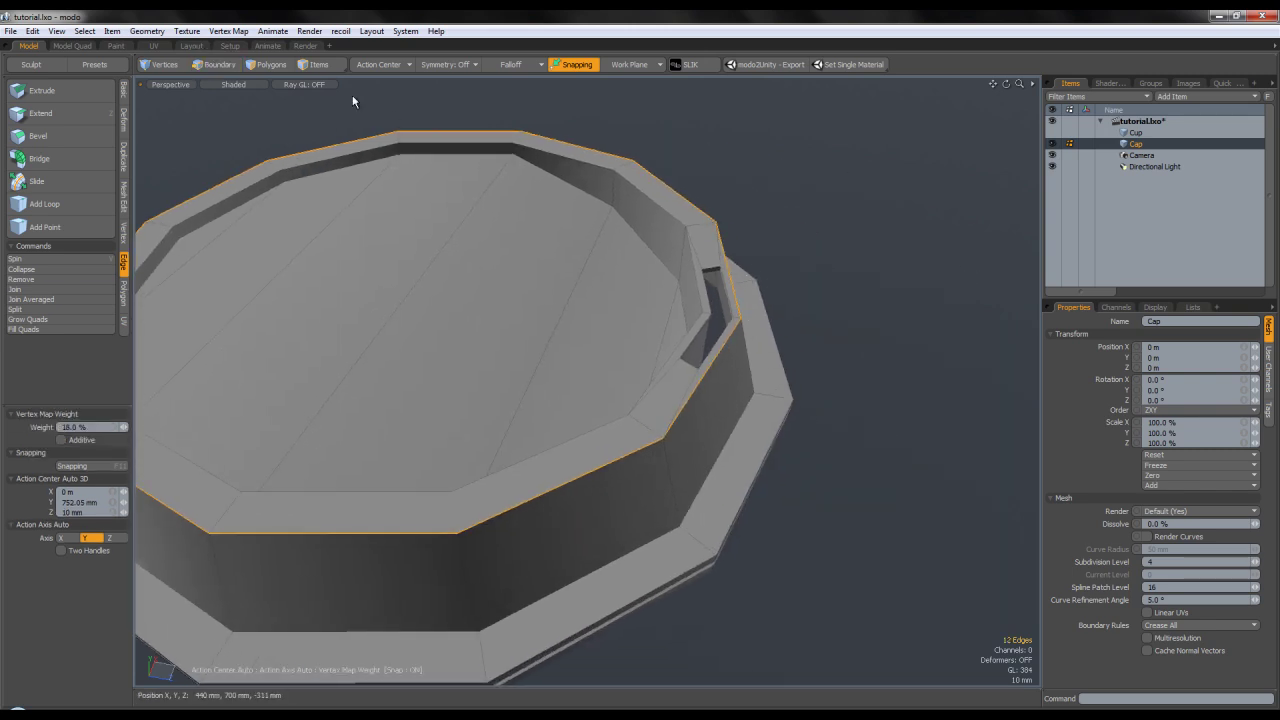
click(274, 65)
key(Tab)
click(226, 66)
key(shift+w)
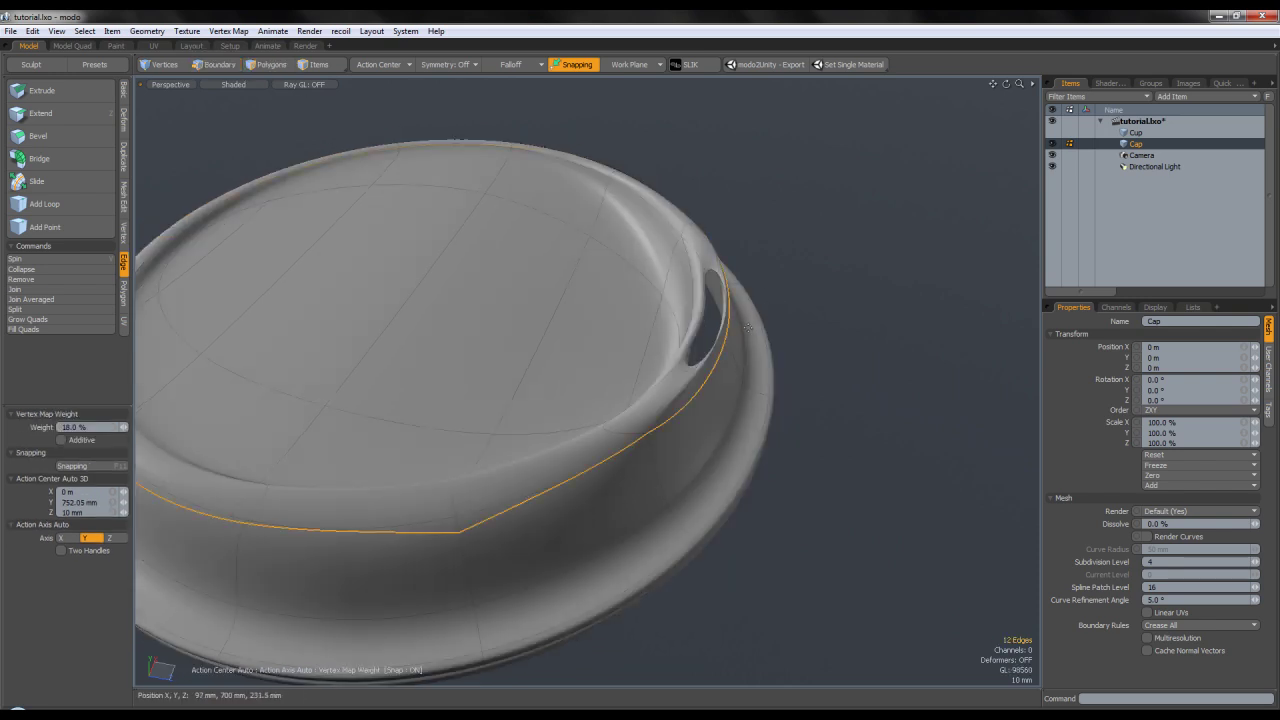
alt+drag(748, 328, 742, 260)
click(731, 260)
drag(822, 260, 757, 352)
key(q)
click(834, 326)
Examine the top rim and inner wall around the drinking hole with smoothing off.
scroll(722, 310, up, 4)
alt+drag(722, 312, 842, 316)
key(Tab)
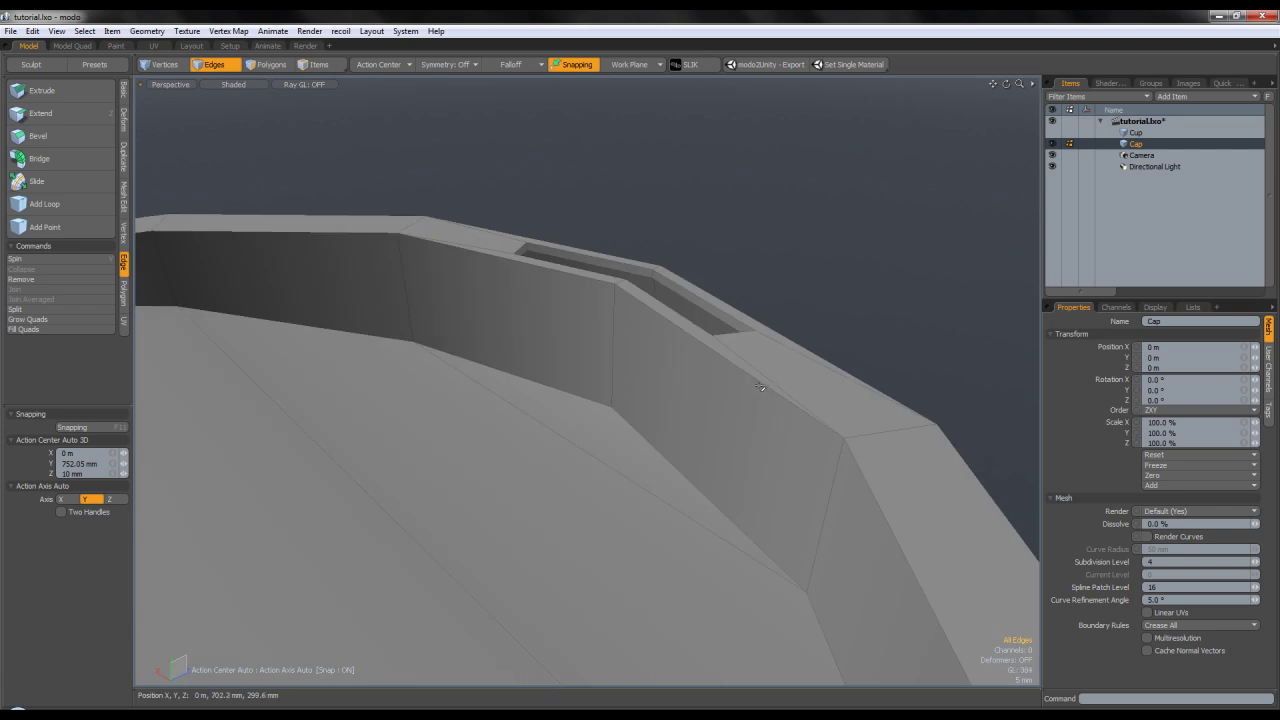
scroll(762, 384, down, 3)
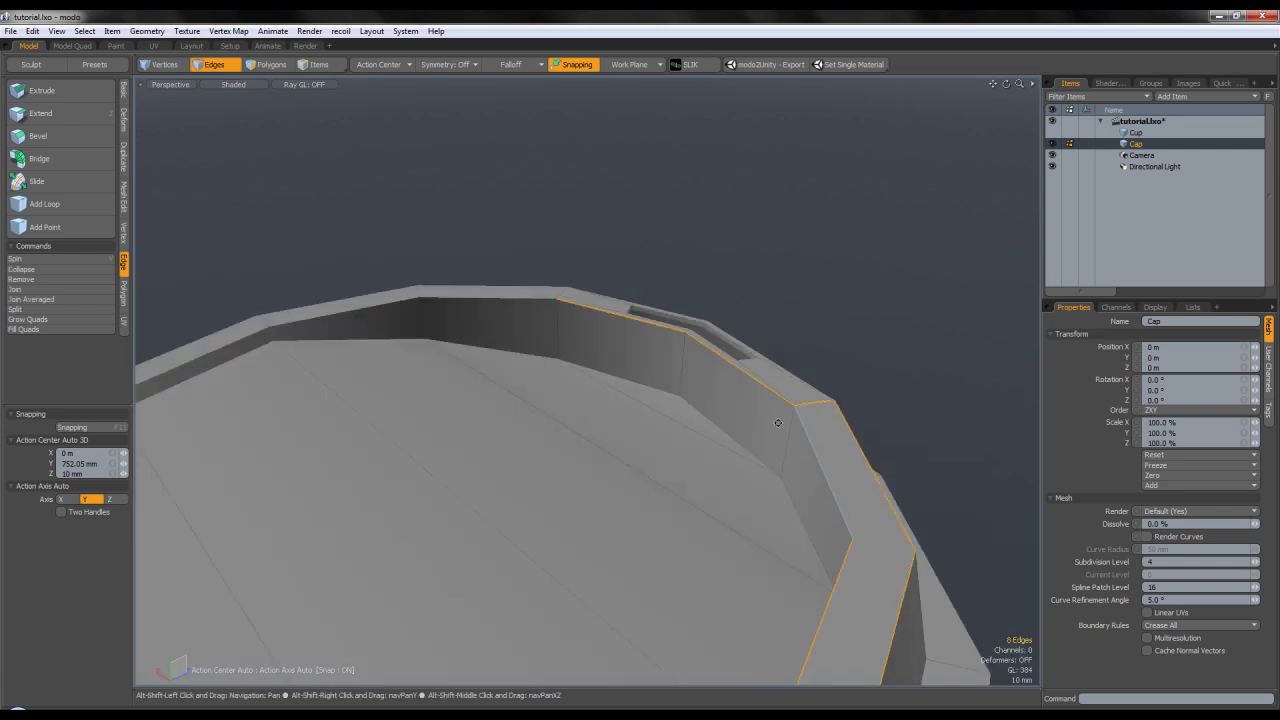
alt+shift+drag(781, 423, 793, 353)
scroll(793, 353, down, 5)
click(957, 403)
alt+drag(957, 403, 886, 386)
scroll(808, 390, up, 5)
alt+drag(808, 390, 792, 452)
key(c)
click(718, 486)
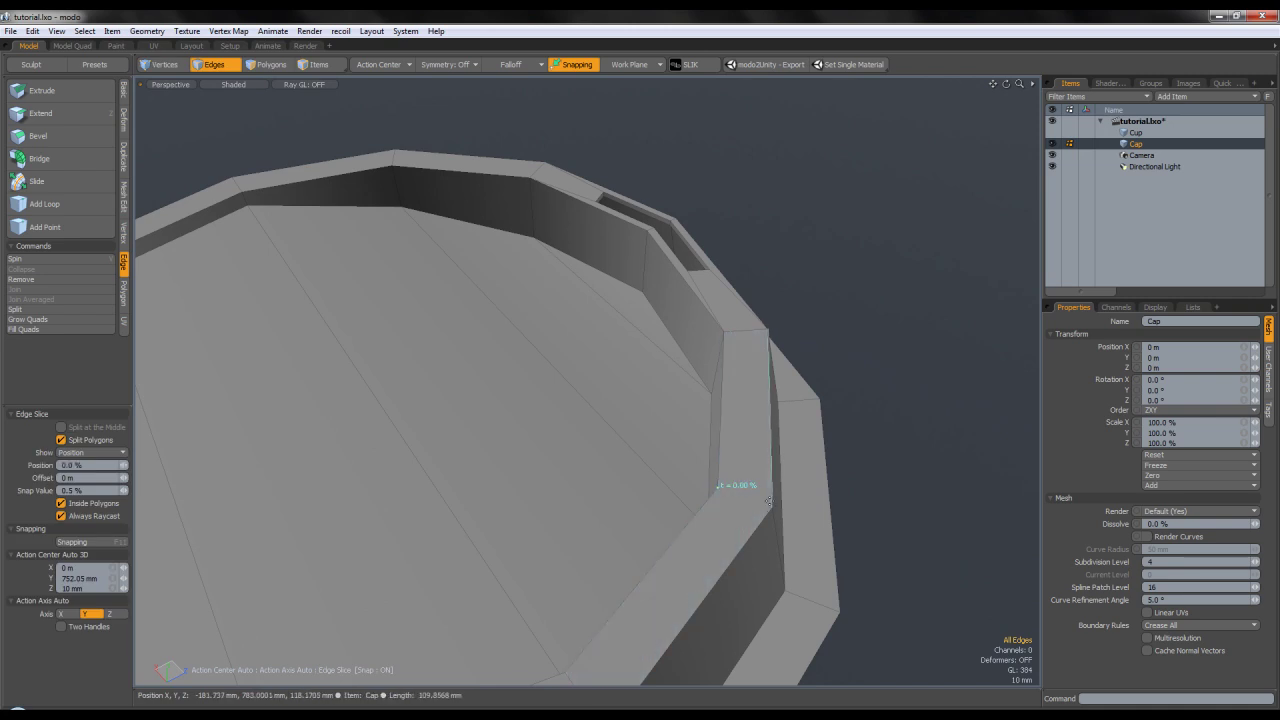
key(q)
alt+drag(880, 431, 710, 341)
key(Tab)
key(Tab)
Select the inner edge loop of the top rim and, with smoothing on, set its subdivision weight to 30%.
double_click(735, 308)
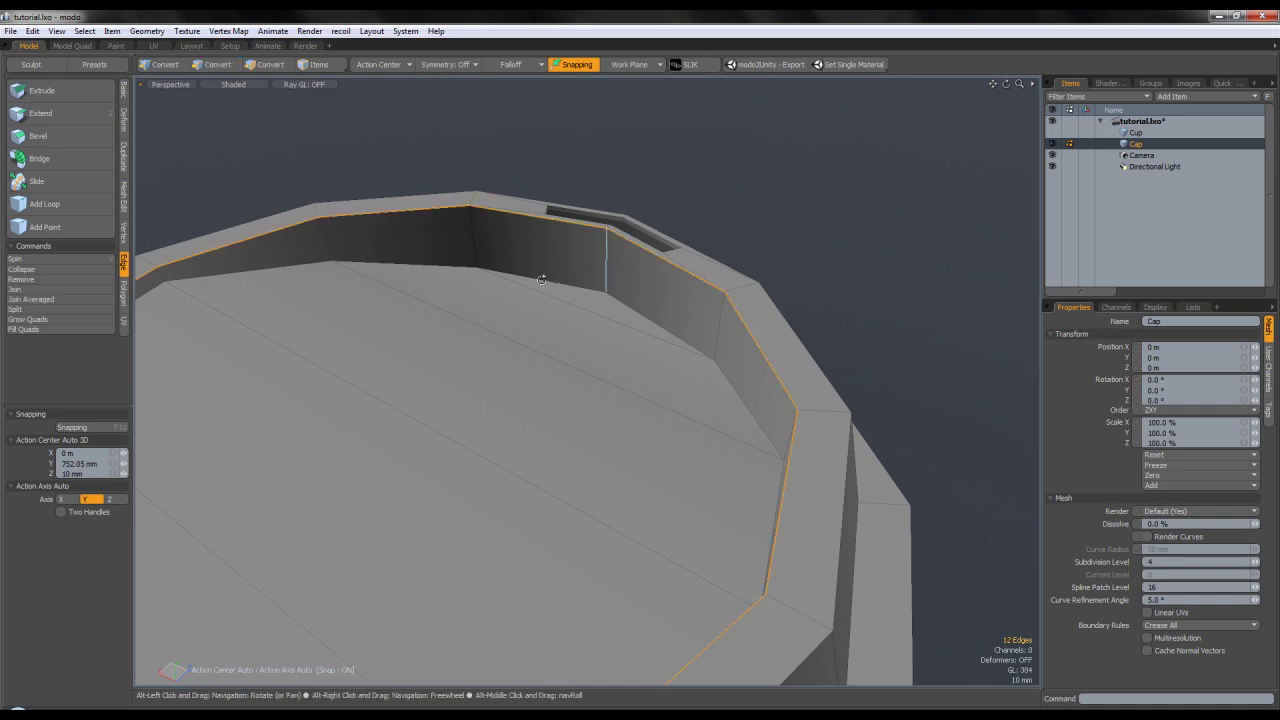
click(270, 67)
key(Tab)
click(228, 65)
key(ctrl+w)
drag(501, 186, 530, 186)
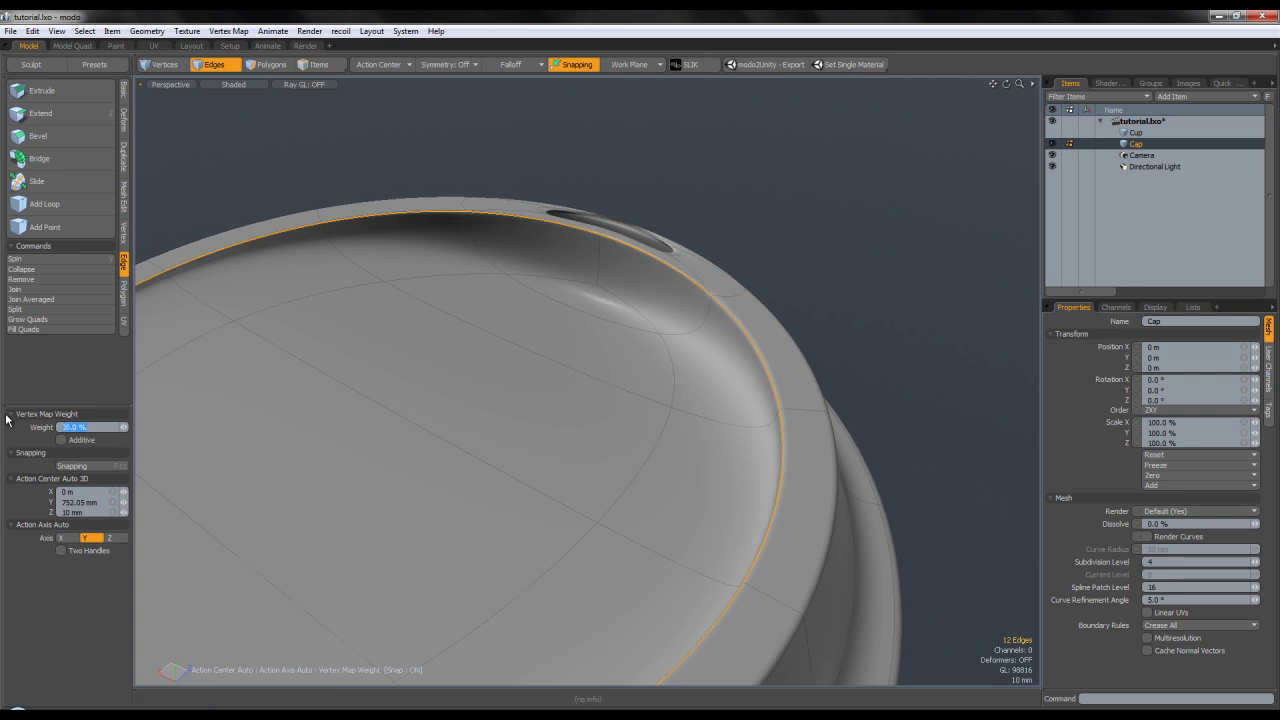
key(space)
click(683, 151)
alt+shift+drag(667, 160, 660, 191)
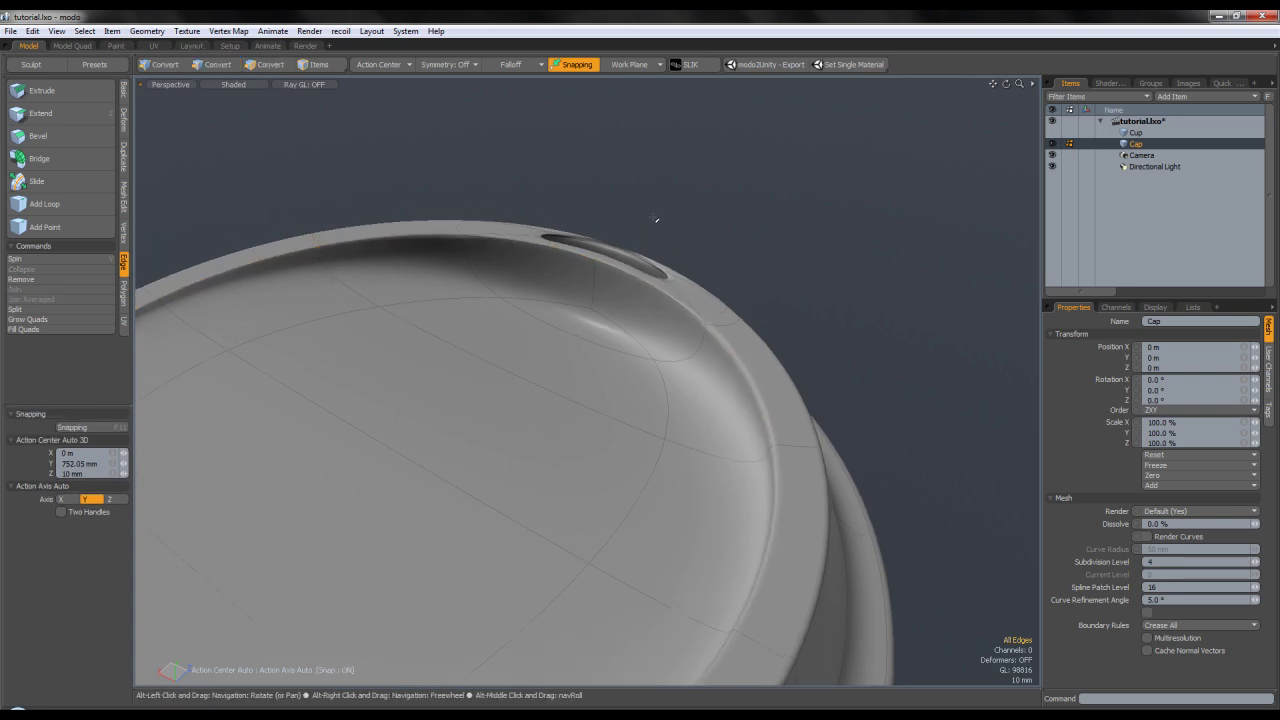
Select the edge loop around the cap's recessed floor and set its subdivision weight to 28%.
ctrl+alt+drag(660, 371, 594, 368)
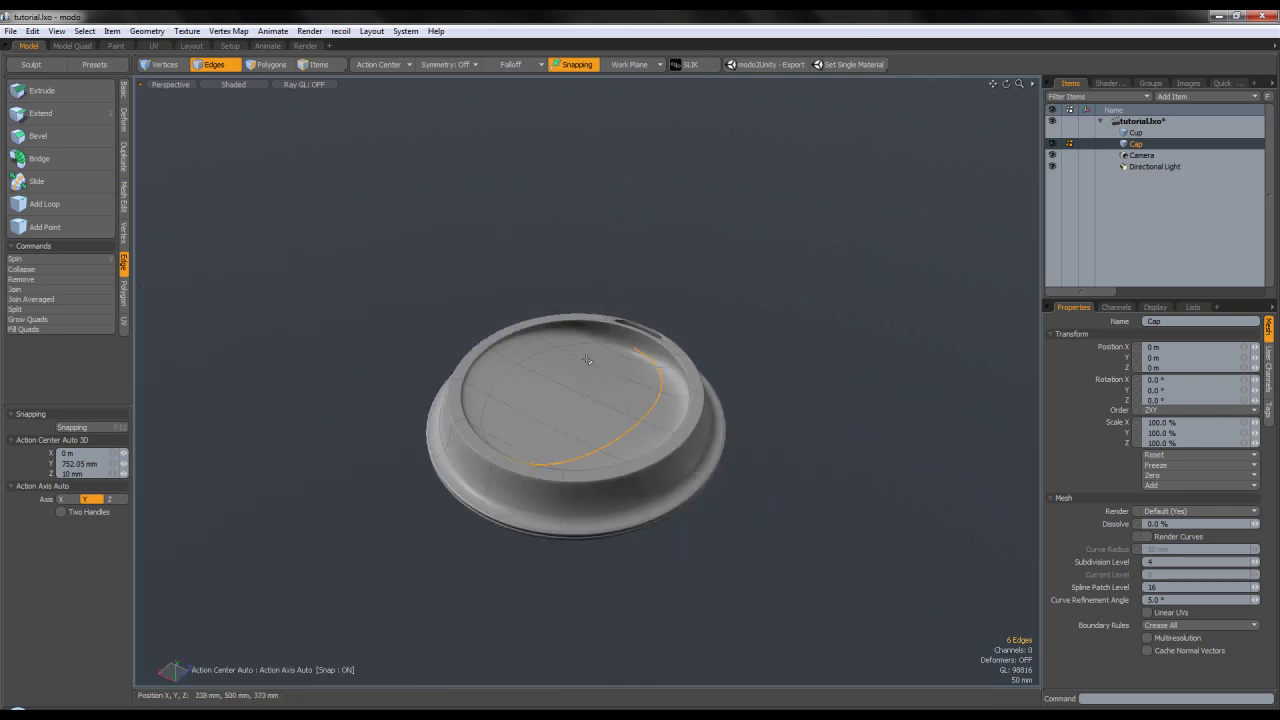
key(l)
alt+drag(596, 324, 611, 382)
key(ctrl+w)
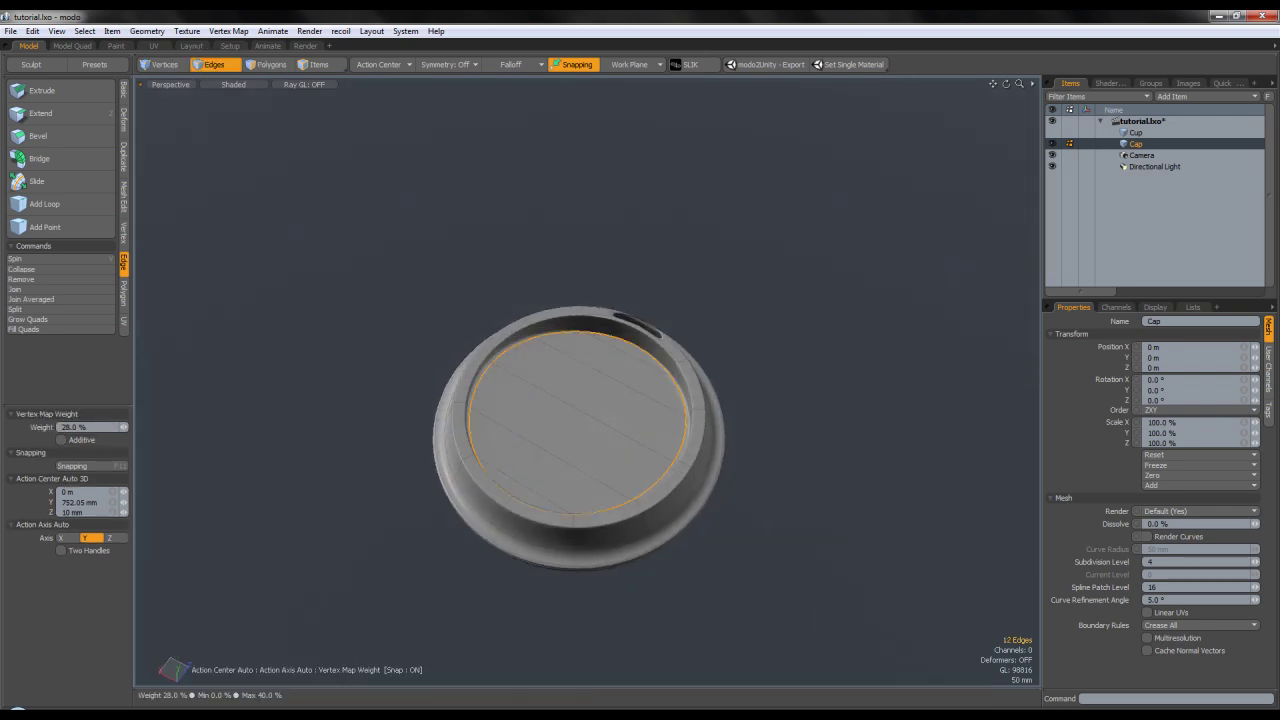
key(space)
click(744, 323)
Set the subdivision weight of the middle edge crossing the recessed floor to 20%.
ctrl+alt+drag(650, 440, 686, 410)
click(691, 361)
key(shift+w)
ctrl+alt+drag(686, 410, 736, 421)
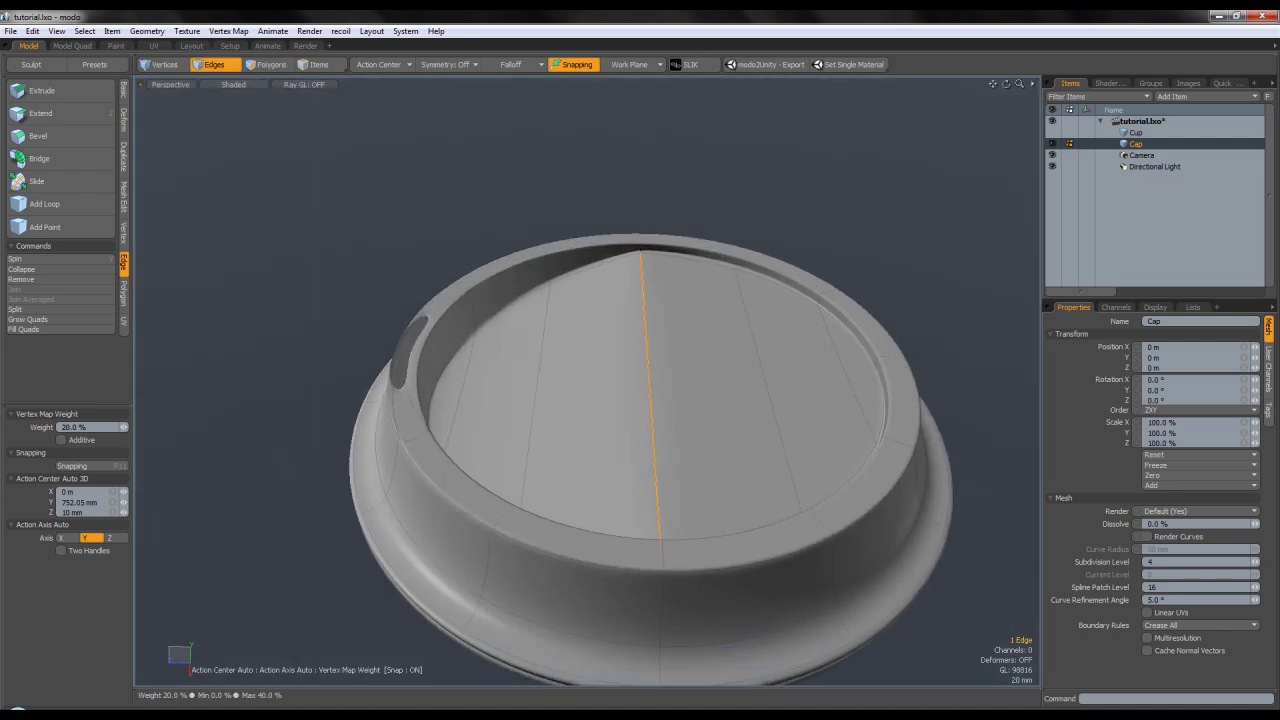
key(space)
click(694, 194)
Hide the wireframe overlay and set the subdivision weight of the floor's middle edge to 10%.
alt+drag(695, 195, 698, 238)
key(ctrl+3)
click(718, 213)
alt+drag(698, 238, 642, 252)
key(alt+w)
key(ctrl+z)
key(w)
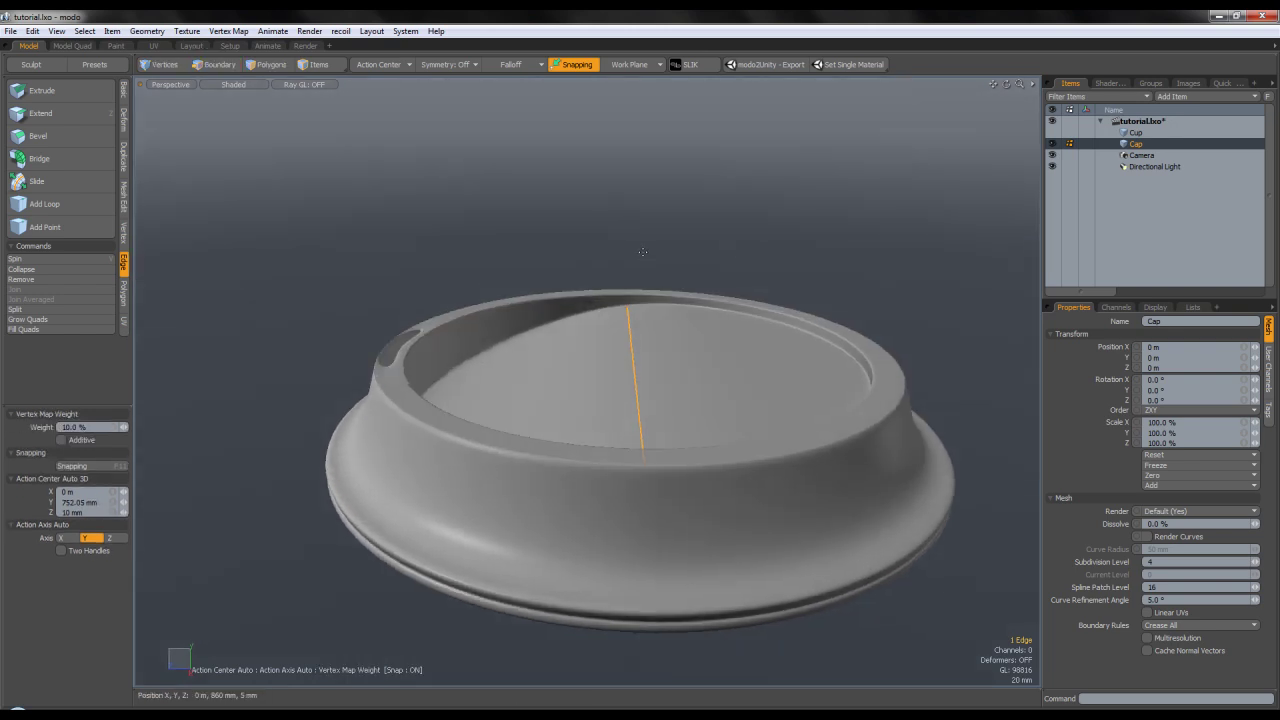
key(q)
click(640, 259)
alt+drag(642, 262, 636, 306)
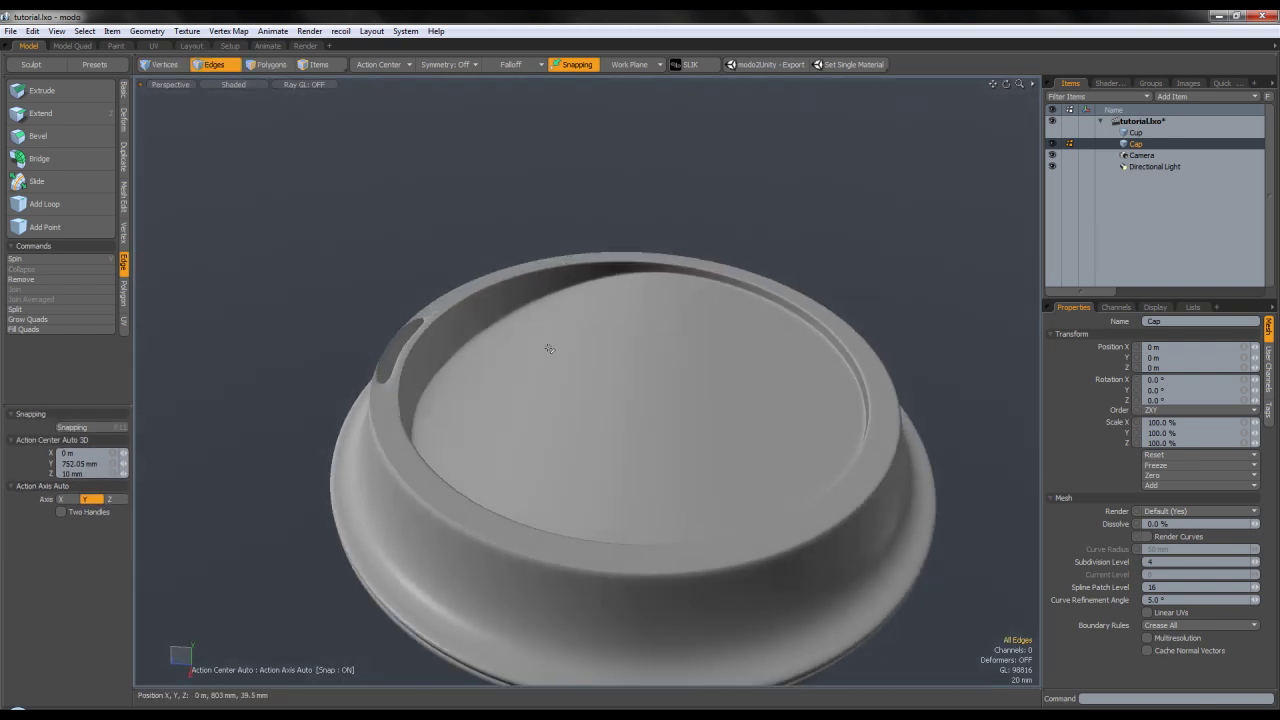
Set the subdivision weight of the floor edge closer to the drinking hole to 17.5%.
alt+drag(539, 379, 592, 333)
key(alt+w)
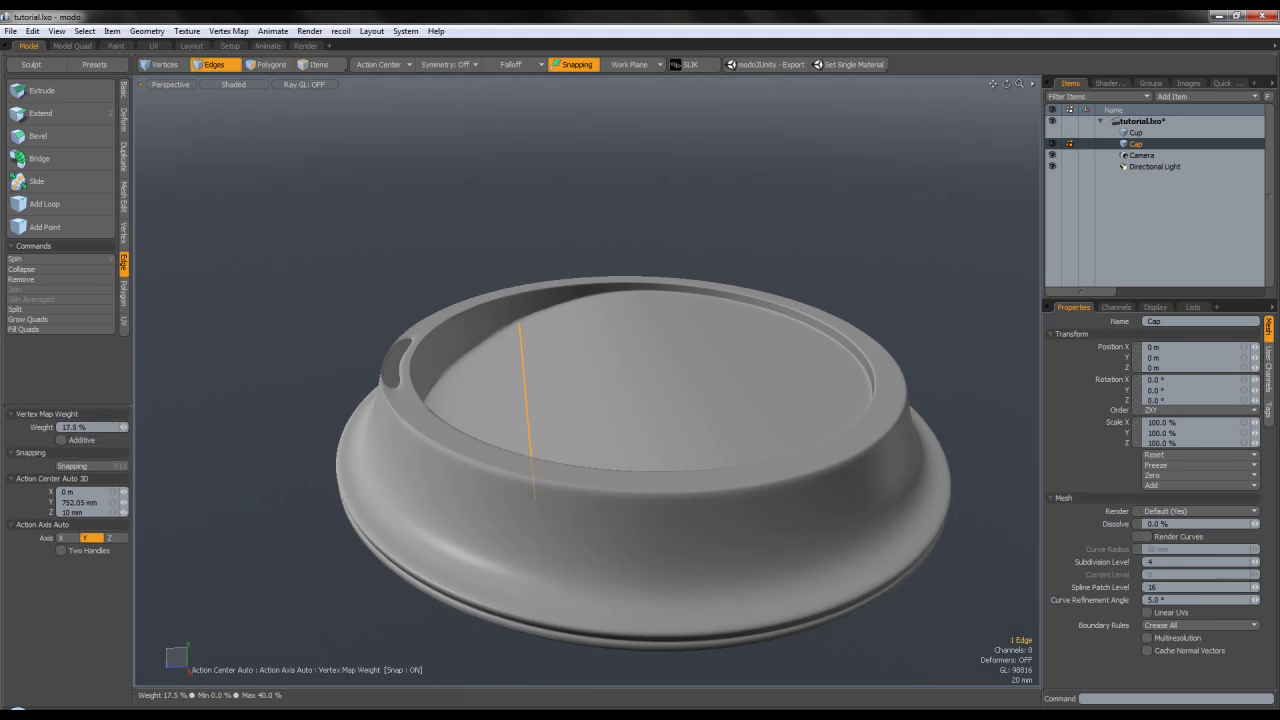
key(space)
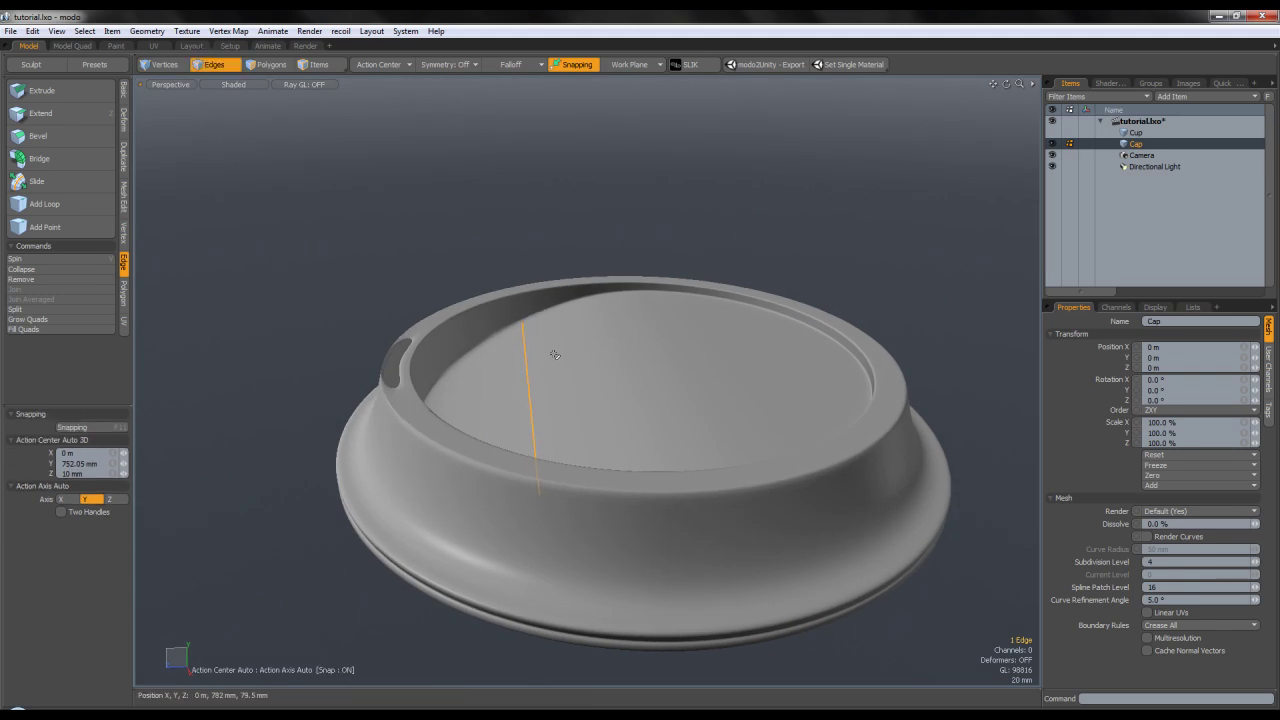
click(521, 183)
alt+drag(526, 188, 528, 234)
Set the subdivision weight of the middle edge across the recessed floor to 8.5%.
alt+drag(582, 339, 672, 360)
key(alt+w)
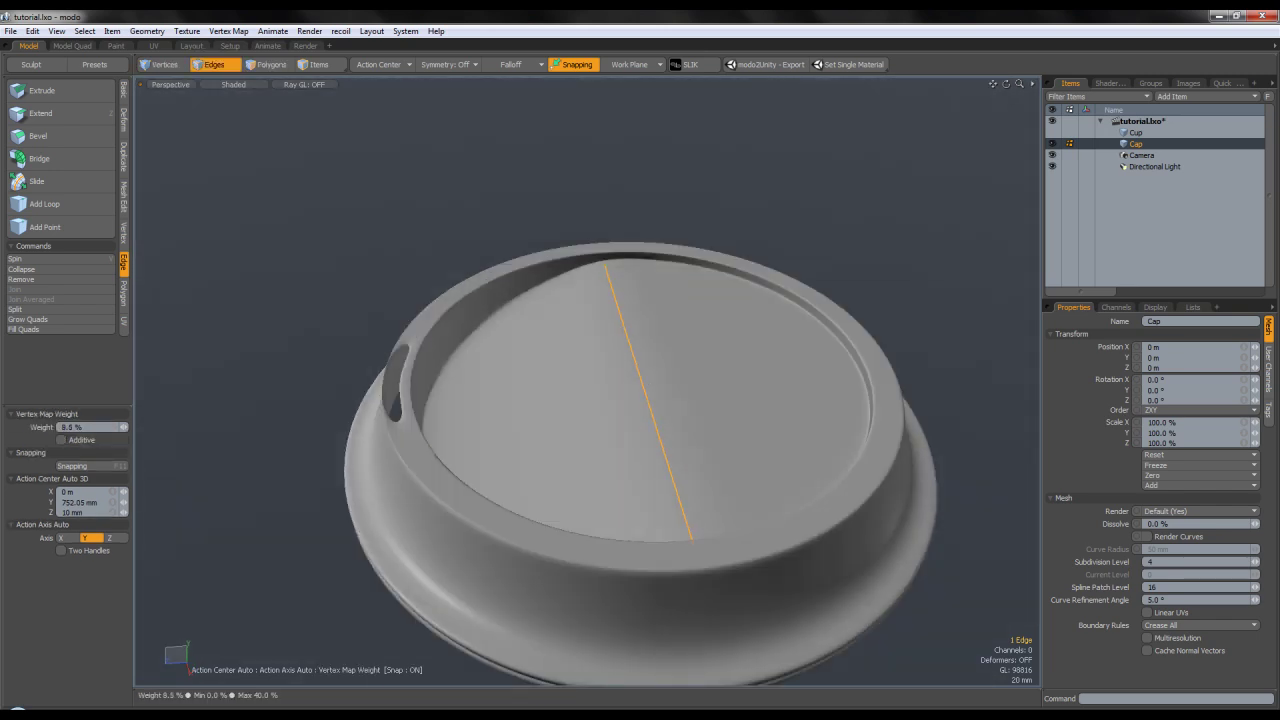
alt+drag(648, 377, 387, 373)
key(space)
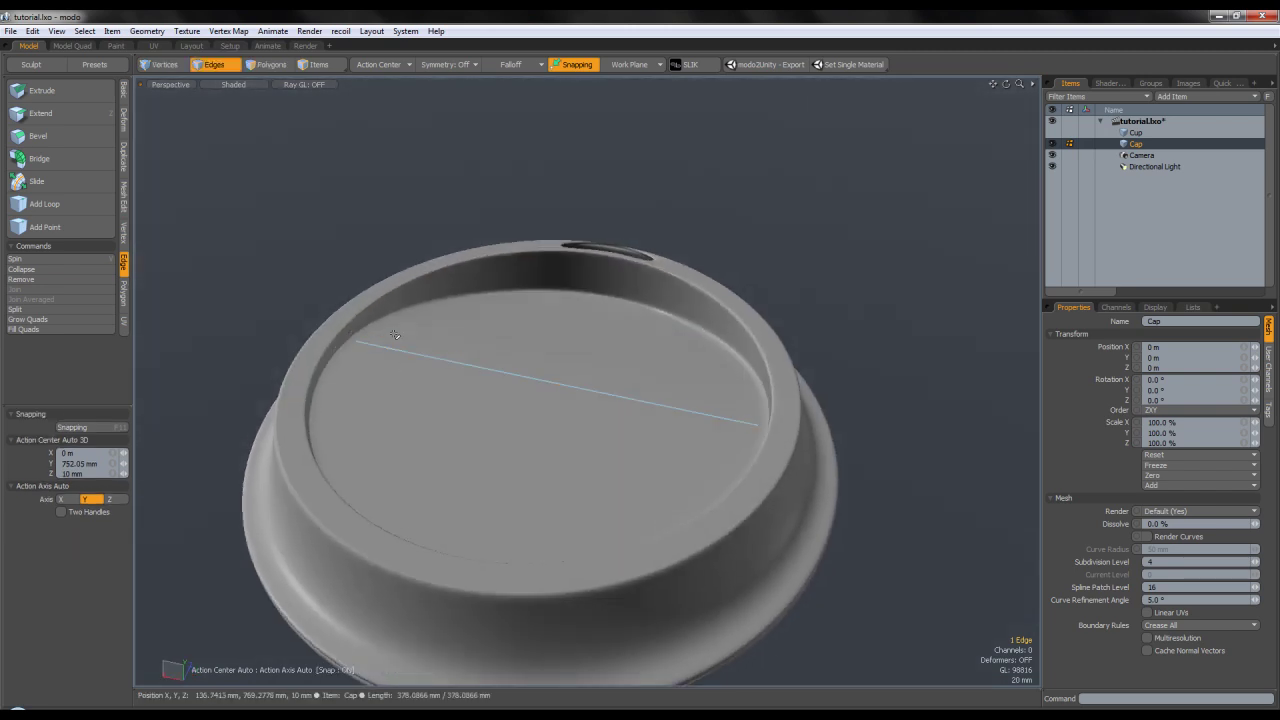
click(364, 225)
Show the wireframe overlay again and examine the drinking hole with smoothing off and on.
alt+drag(420, 228, 354, 234)
alt+drag(650, 315, 548, 288)
key(ctrl+3)
click(669, 304)
scroll(661, 314, up, 4)
alt+drag(661, 318, 737, 349)
key(Tab)
key(Tab)
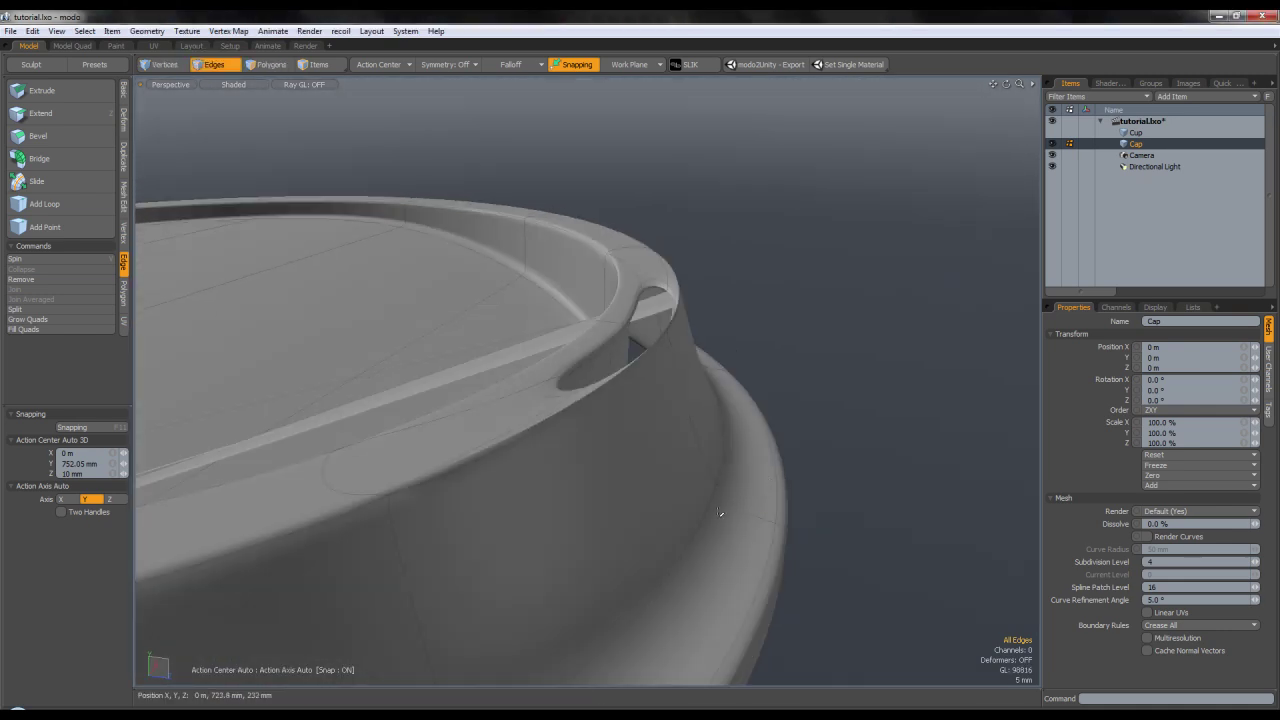
Set the subdivision weight of the edge loop where the outer wall meets the lower flange to 27.5%.
scroll(735, 508, down, 2)
double_click(709, 516)
alt+drag(709, 516, 764, 450)
key(shift+w)
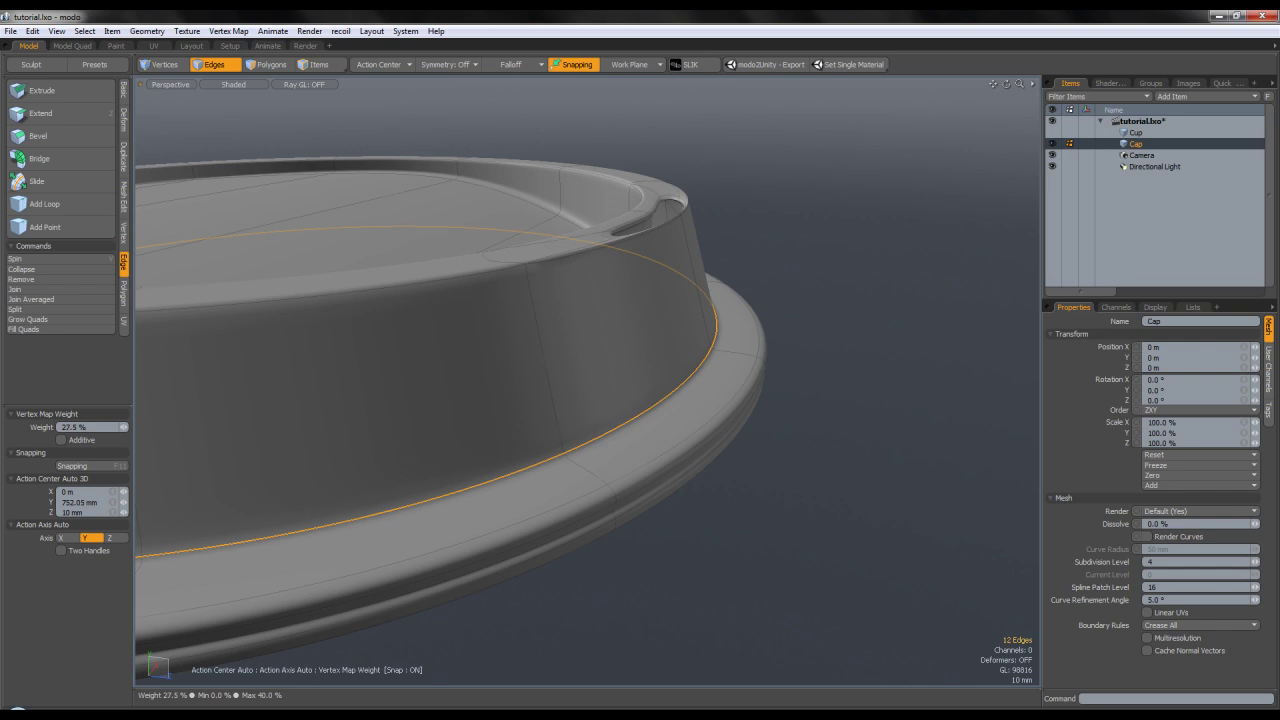
key(q)
click(737, 466)
Set the subdivision weight of the flange's upper outer edge loop to 9.5%.
double_click(694, 446)
key(shift+w)
drag(694, 446, 671, 446)
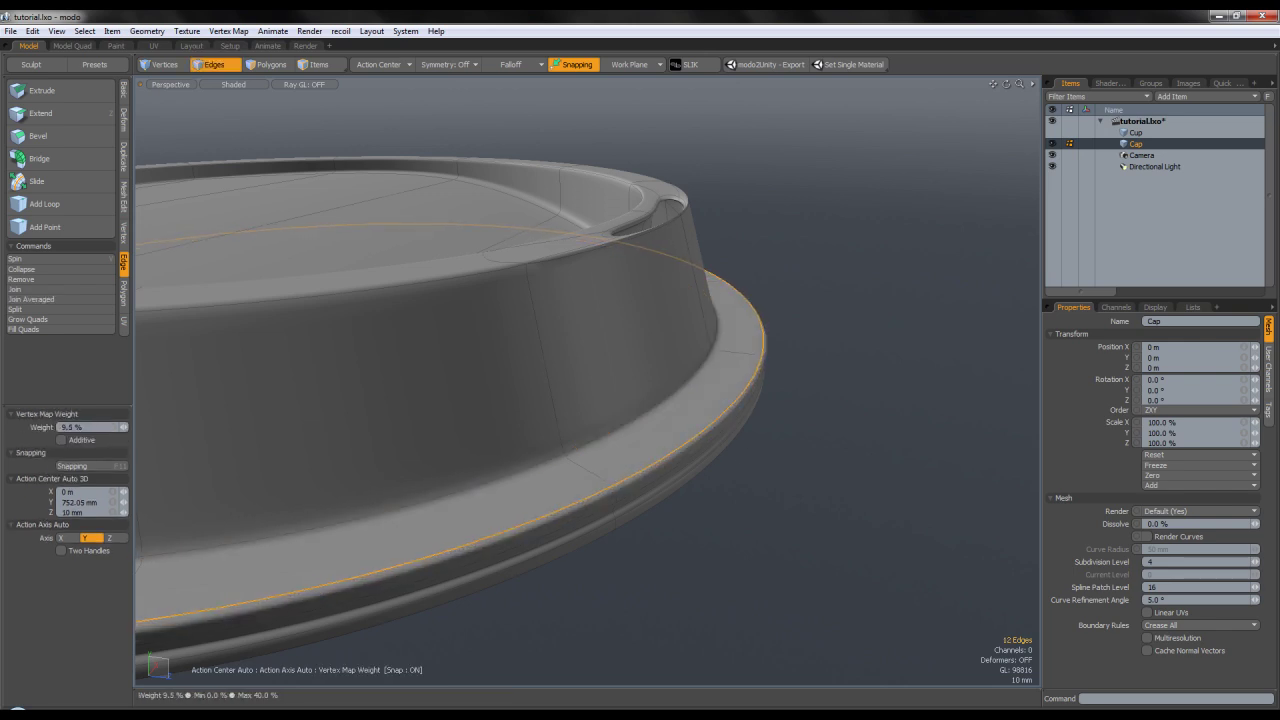
key(q)
Select the edge loop just below the flange's upper outer edge and adjust its subdivision weight.
alt+drag(697, 503, 663, 391)
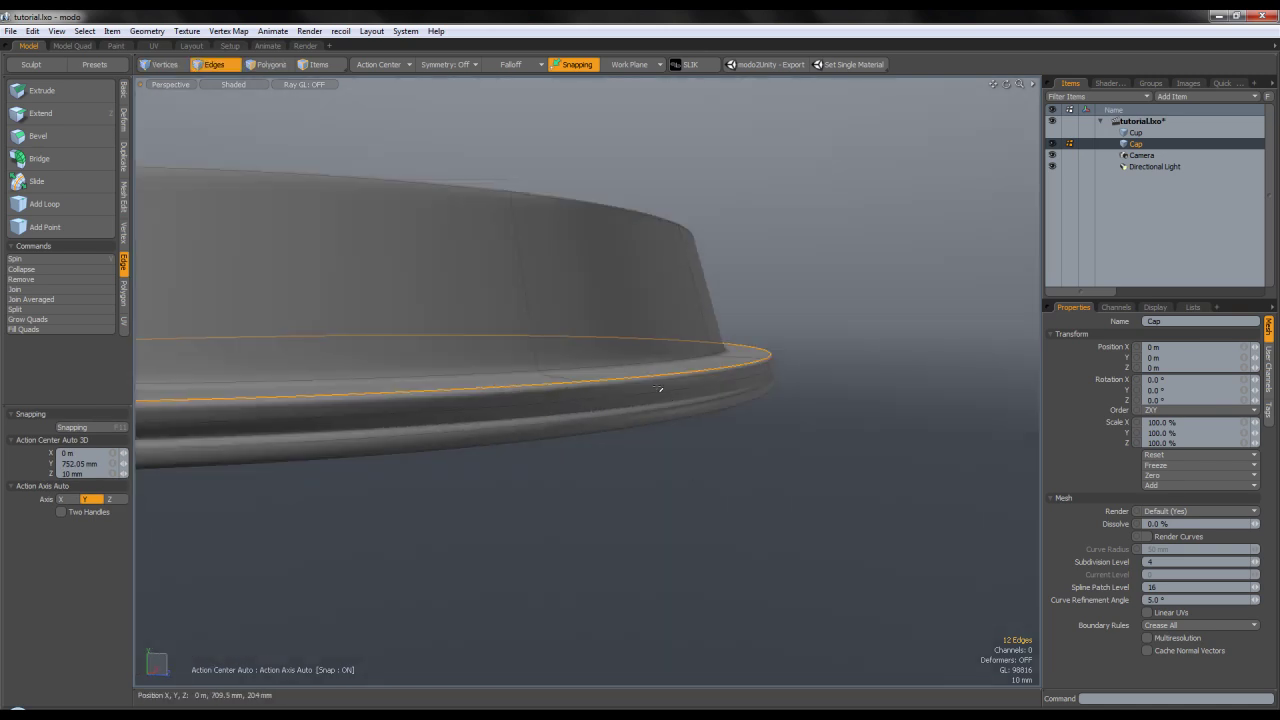
double_click(655, 392)
key(shift+w)
click(657, 393)
key(q)
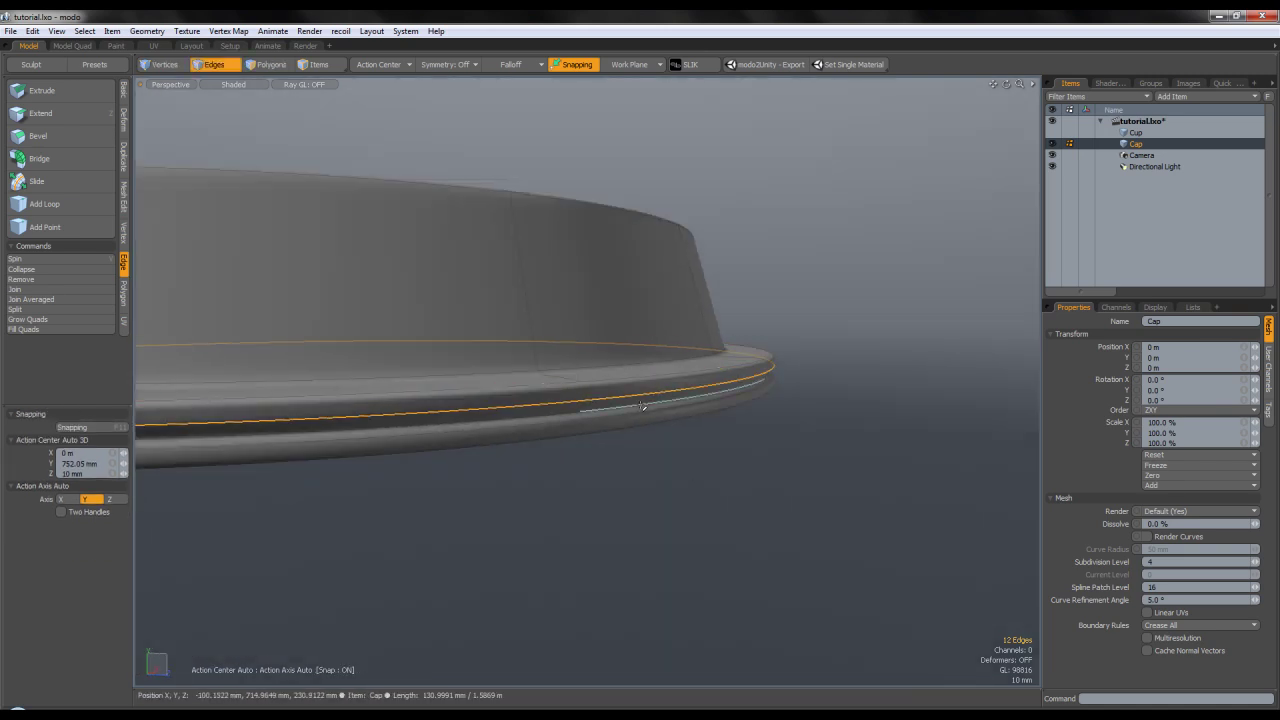
Adjust the subdivision weight of the remaining edge loops around the flange's side groove and clear the selection.
double_click(633, 413)
key(shift+w)
click(633, 413)
key(q)
double_click(632, 408)
key(shift+w)
click(631, 409)
key(q)
scroll(632, 411, up, 2)
alt+drag(634, 411, 649, 366)
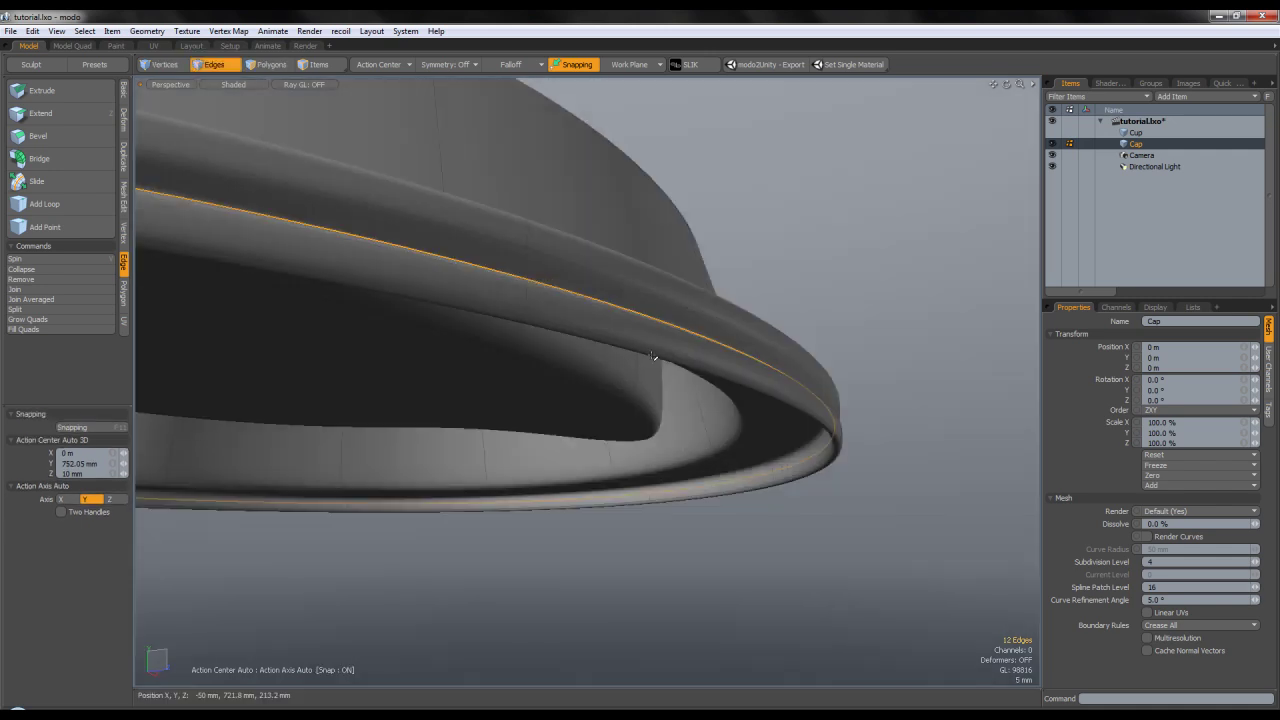
key(Escape)
With smoothing off, select the upper and lower edge loops bordering the drinking hole.
alt+drag(687, 303, 497, 251)
alt+shift+drag(640, 350, 975, 680)
scroll(309, 477, up, 2)
alt+shift+drag(309, 477, 414, 380)
scroll(414, 380, down, 2)
key(Tab)
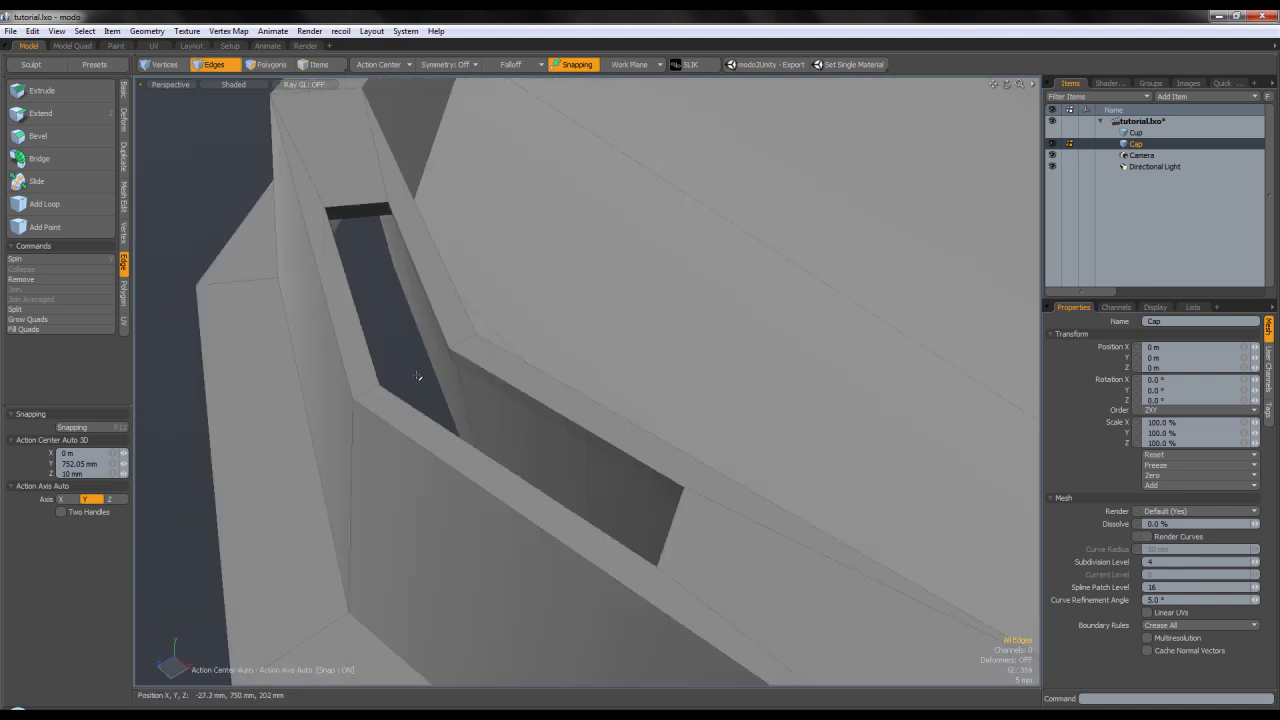
double_click(477, 365)
shift+double_click(478, 376)
Turn smoothing back on and set the subdivision weight of the drinking hole's edge loops to 10%.
key(shift+w)
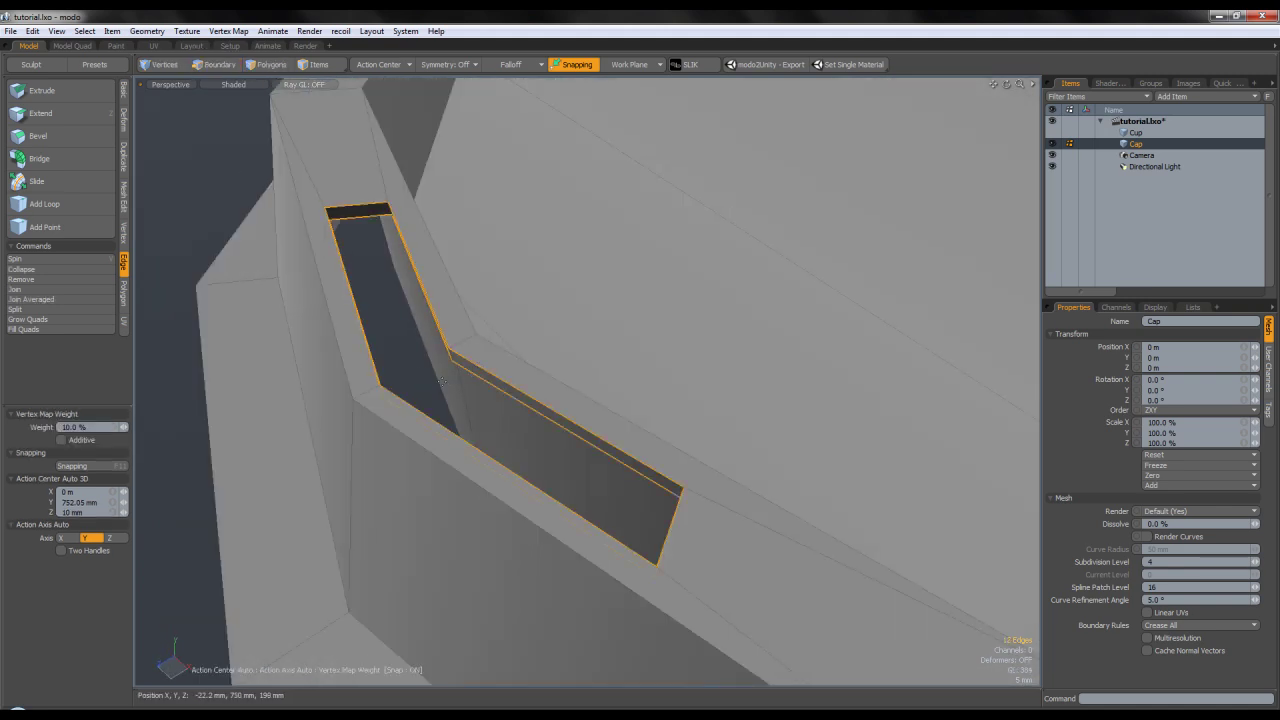
key(w)
key(q)
click(265, 70)
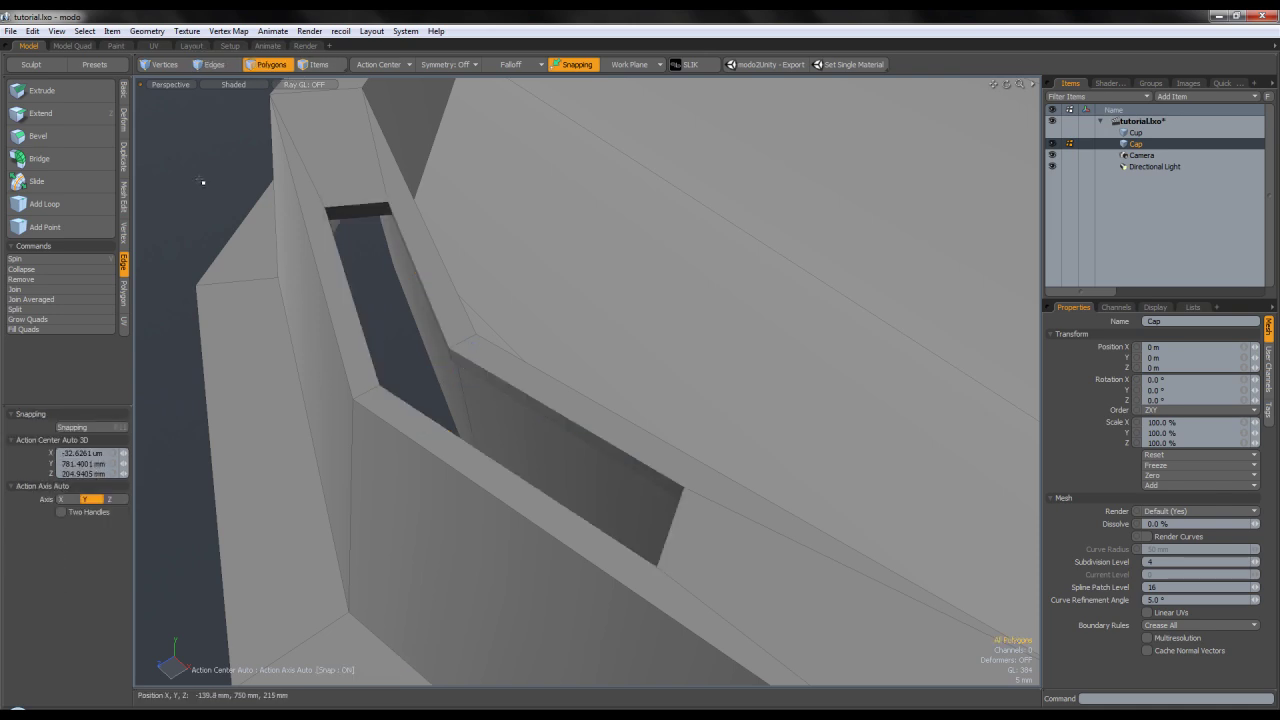
key(Tab)
click(215, 71)
key(shift+w)
click(298, 218)
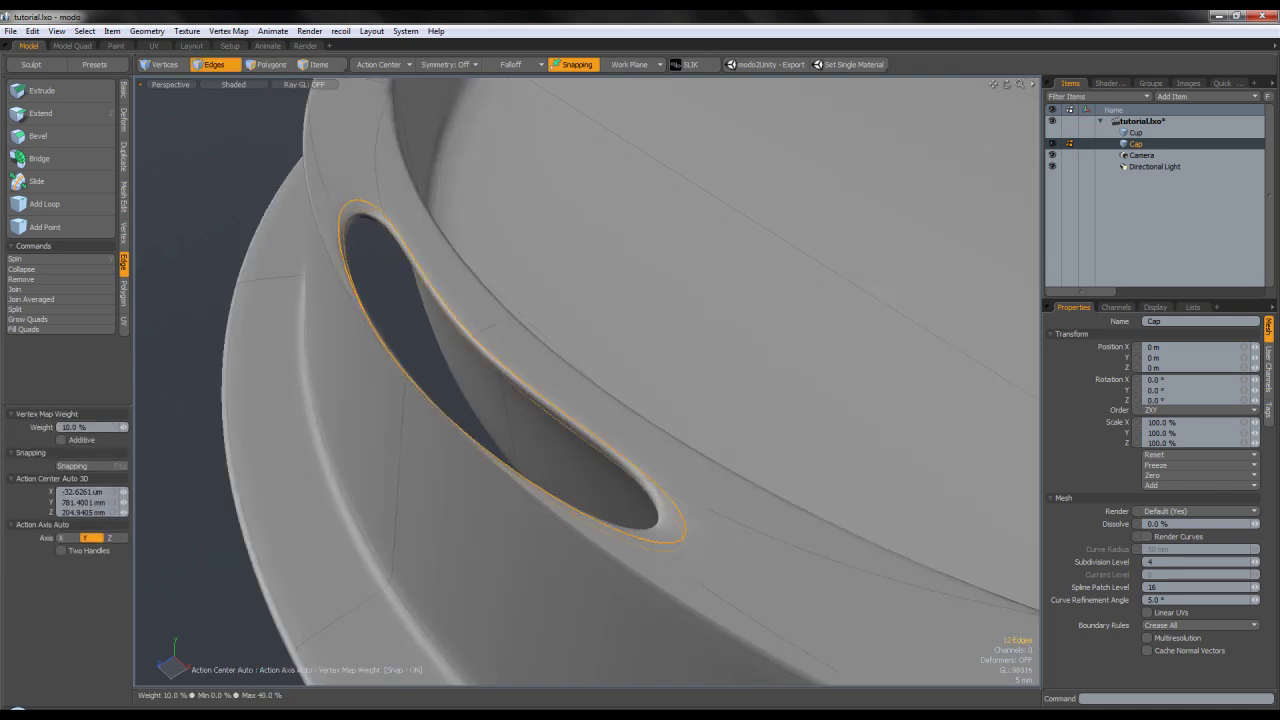
key(q)
Select the short corner edges at one end of the drinking hole and adjust their subdivision weight.
click(385, 224)
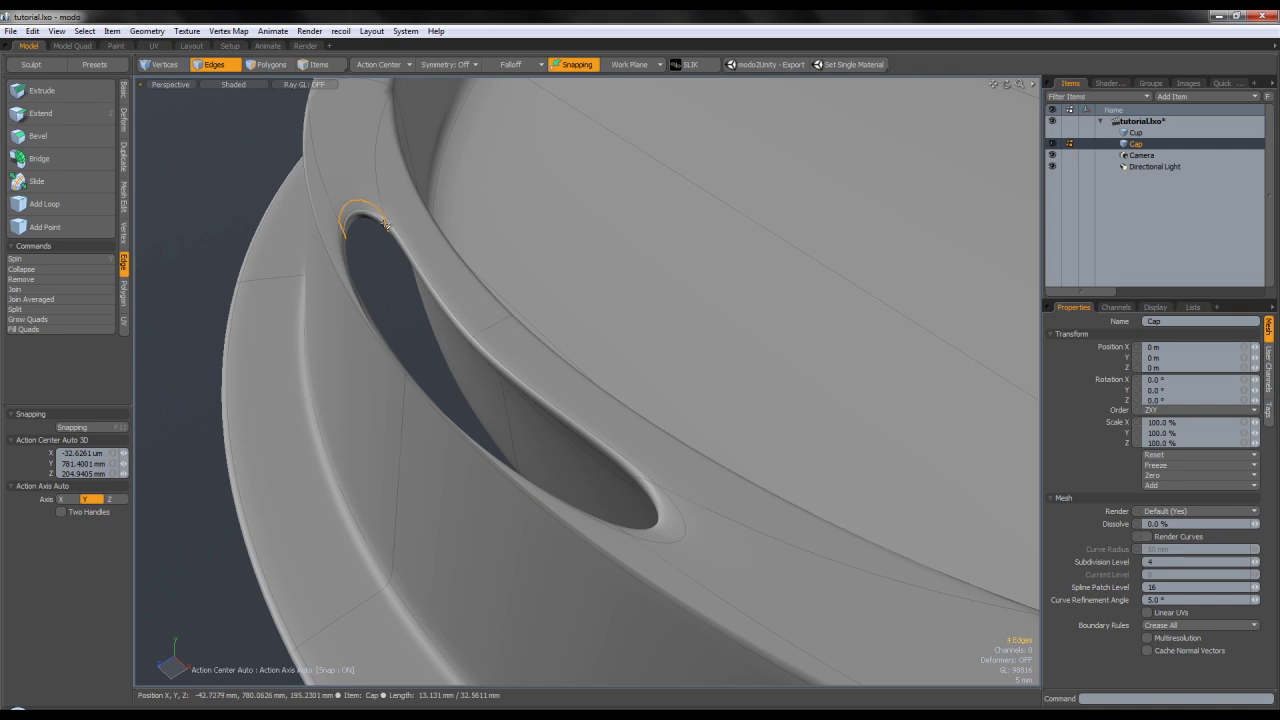
mouse_move(370, 238)
alt+mouse_down()
mouse_move(377, 220)
mouse_move(365, 229)
alt+mouse_up()
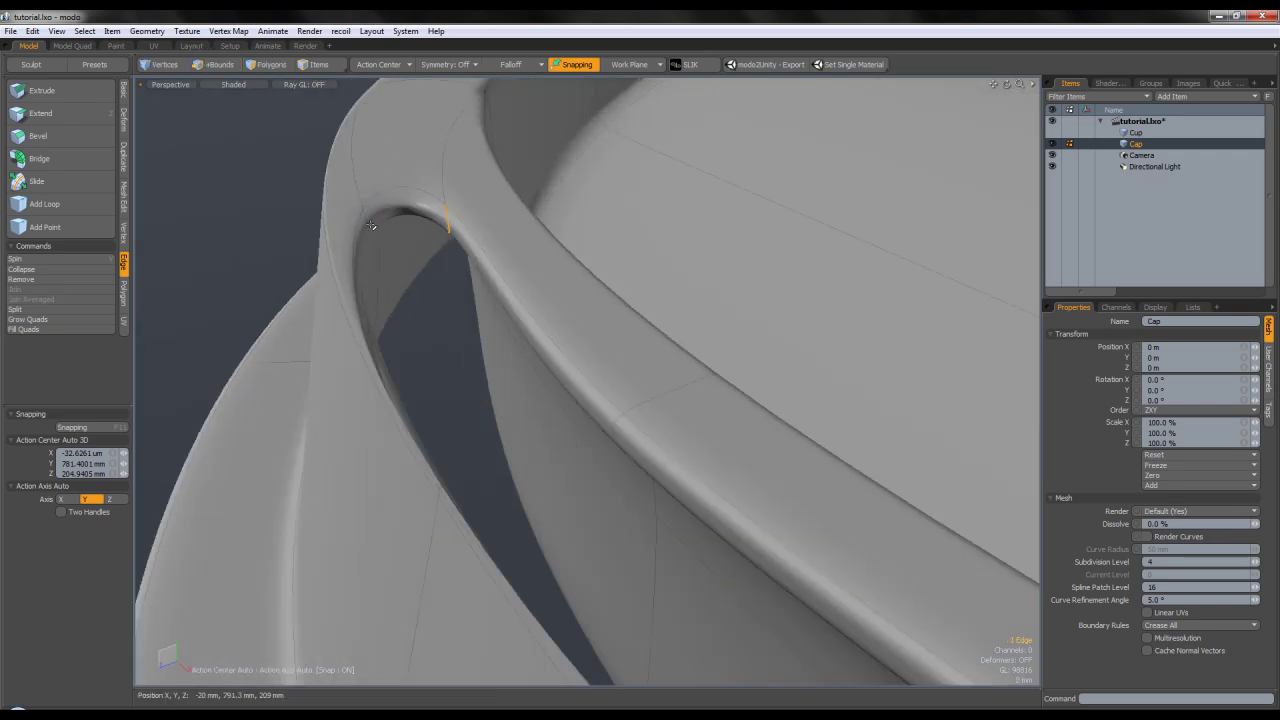
key(shift+w)
click(404, 247)
alt+drag(406, 249, 888, 300)
scroll(892, 300, up, 5)
key(space)
click(726, 299)
Adjust the subdivision weight of the short corner edges at the drinking hole's opposite end and clear the selection.
alt+drag(727, 299, 870, 304)
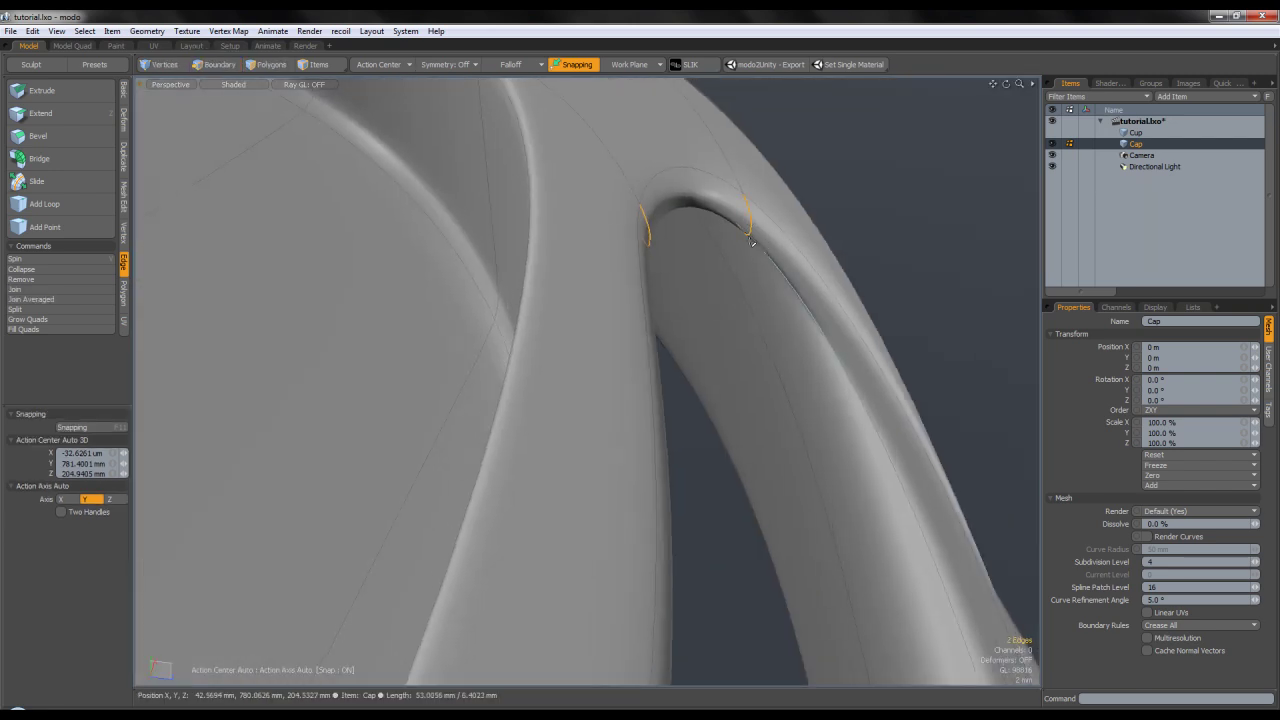
key(shift+w)
click(751, 237)
key(space)
click(923, 277)
With smoothing off, move the short middle edge on the drinking hole's outer side and turn smoothing back on.
alt+drag(923, 277, 802, 196)
scroll(778, 308, down, 5)
key(Tab)
scroll(769, 334, up, 5)
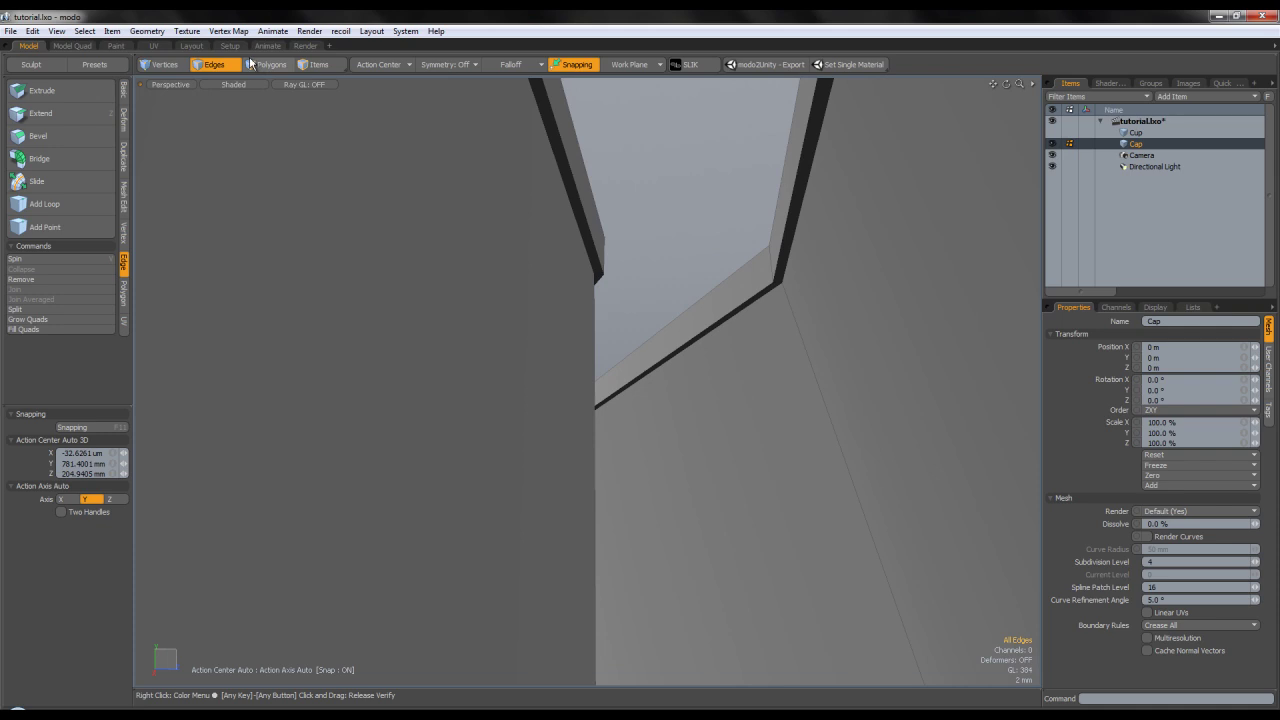
key(w)
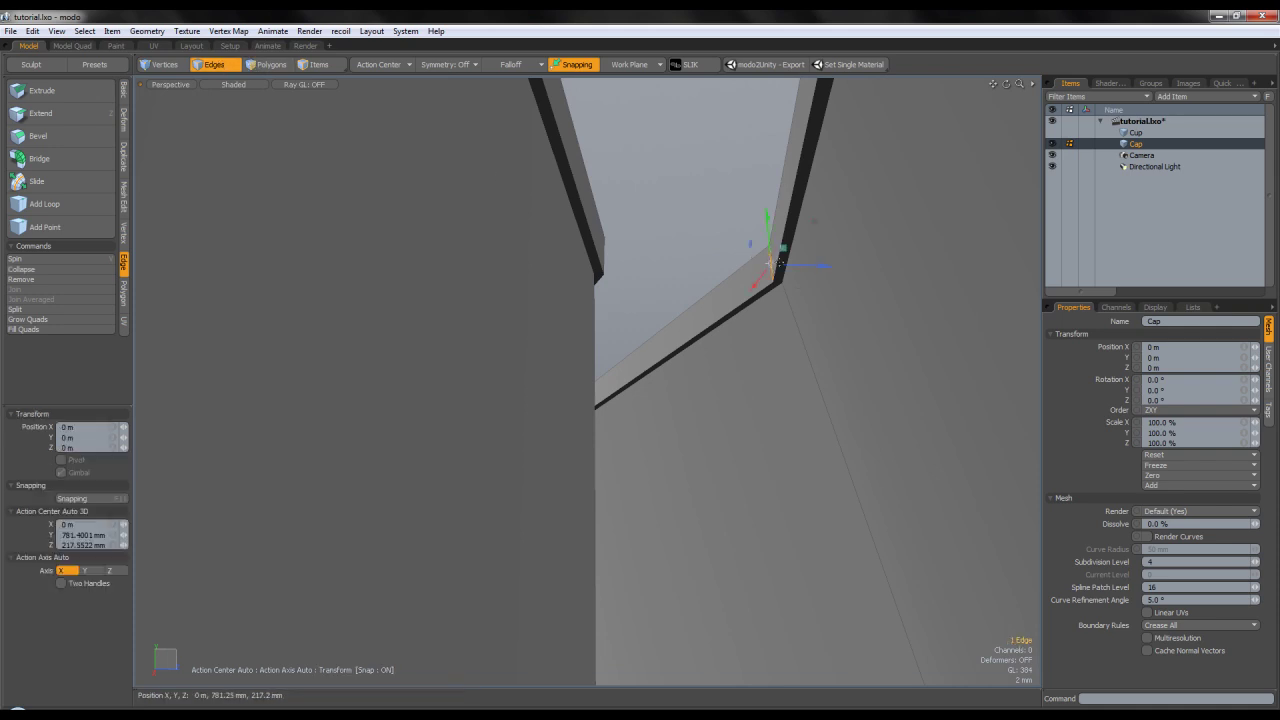
key(space)
click(703, 240)
key(Tab)
Set the subdivision weight of the inner wall's vertical edge below the middle of the drinking hole to 8.5%.
alt+drag(727, 238, 760, 204)
scroll(738, 363, down, 5)
key(Tab)
scroll(788, 320, up, 4)
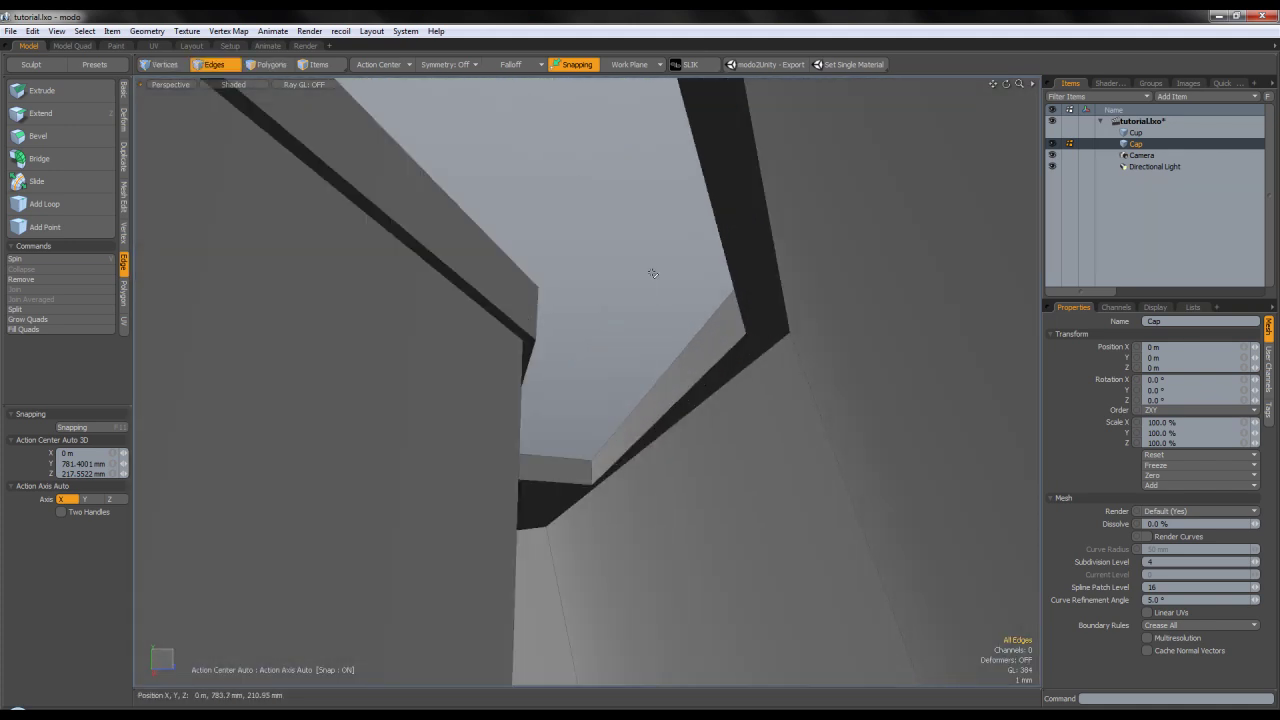
key(Tab)
alt+drag(675, 328, 656, 378)
key(shift+w)
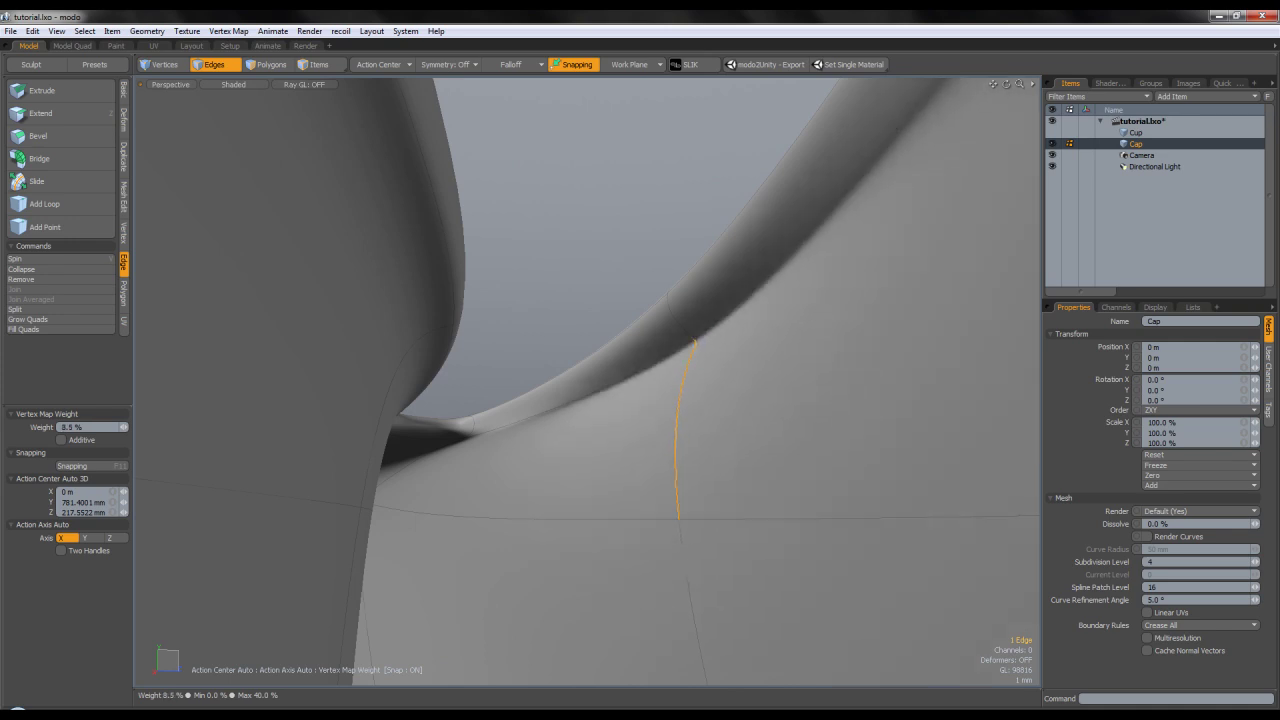
key(space)
click(598, 246)
Try a subdivision weight of 15% on the edge loop around the drinking hole's inside border.
scroll(606, 246, down, 4)
alt+drag(614, 246, 548, 343)
key(Tab)
scroll(623, 331, down, 3)
key(Tab)
alt+drag(537, 408, 598, 266)
key(Tab)
key(Tab)
key(ctrl+w)
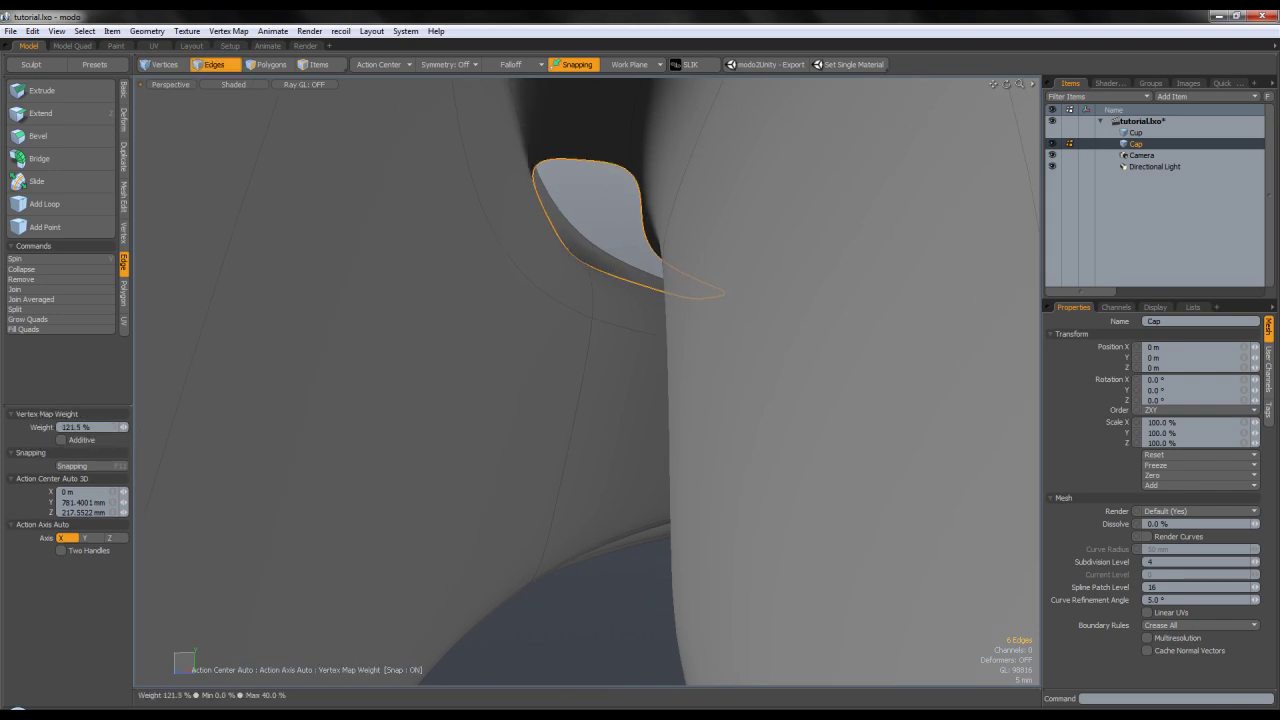
alt+drag(598, 266, 619, 326)
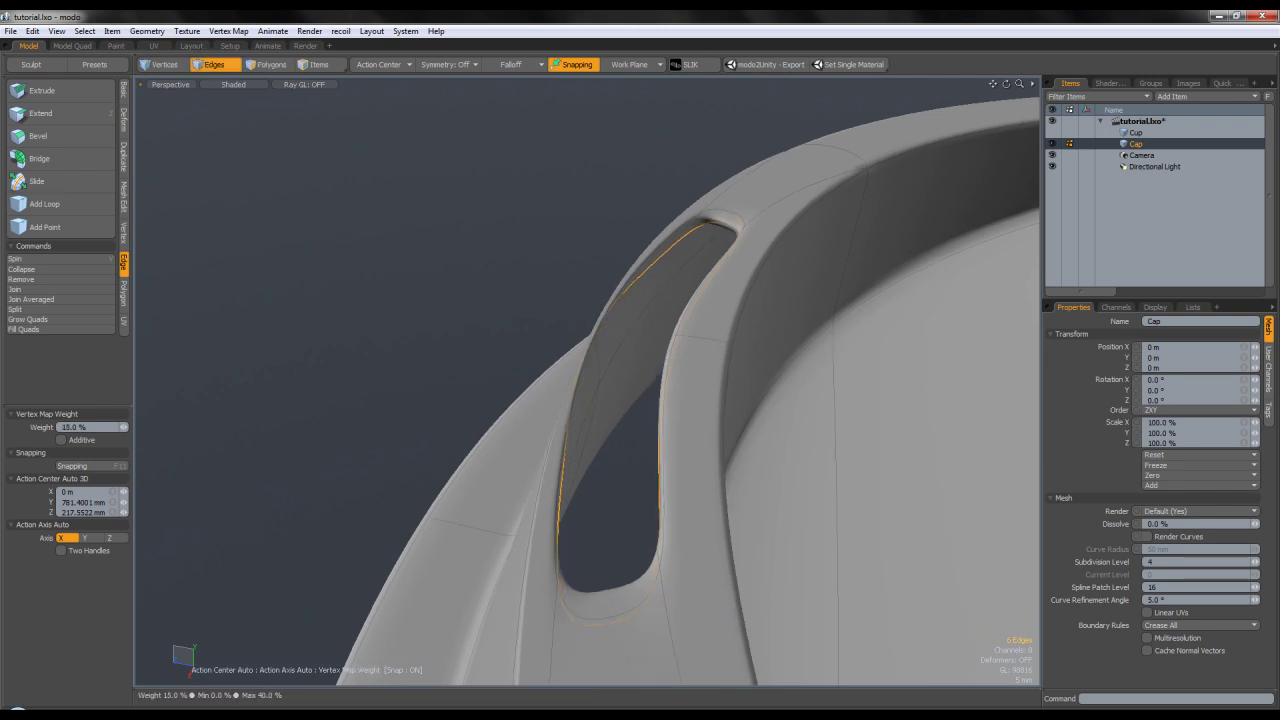
key(space)
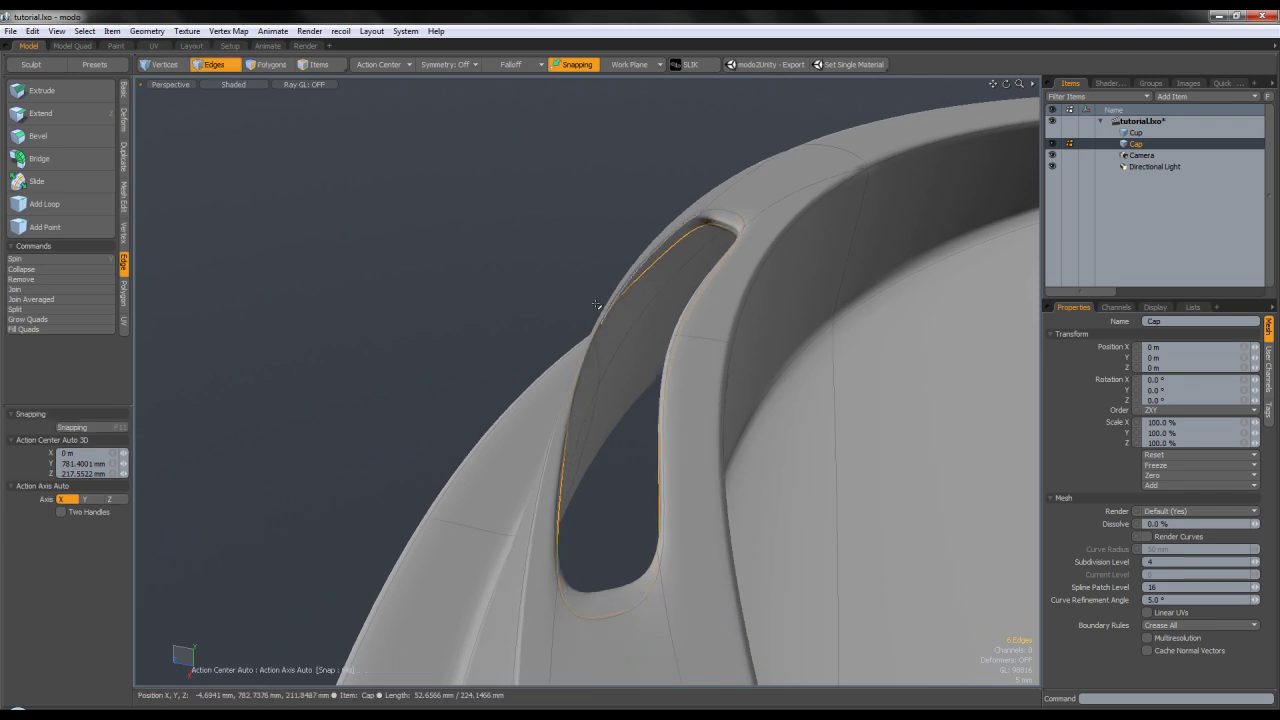
key(ctrl+z)
Clear the selection and move the middle vertex on the lower border of the drinking hole's outer side.
key(space)
click(514, 272)
alt+drag(522, 300, 619, 308)
scroll(674, 343, up, 3)
alt+drag(674, 343, 547, 263)
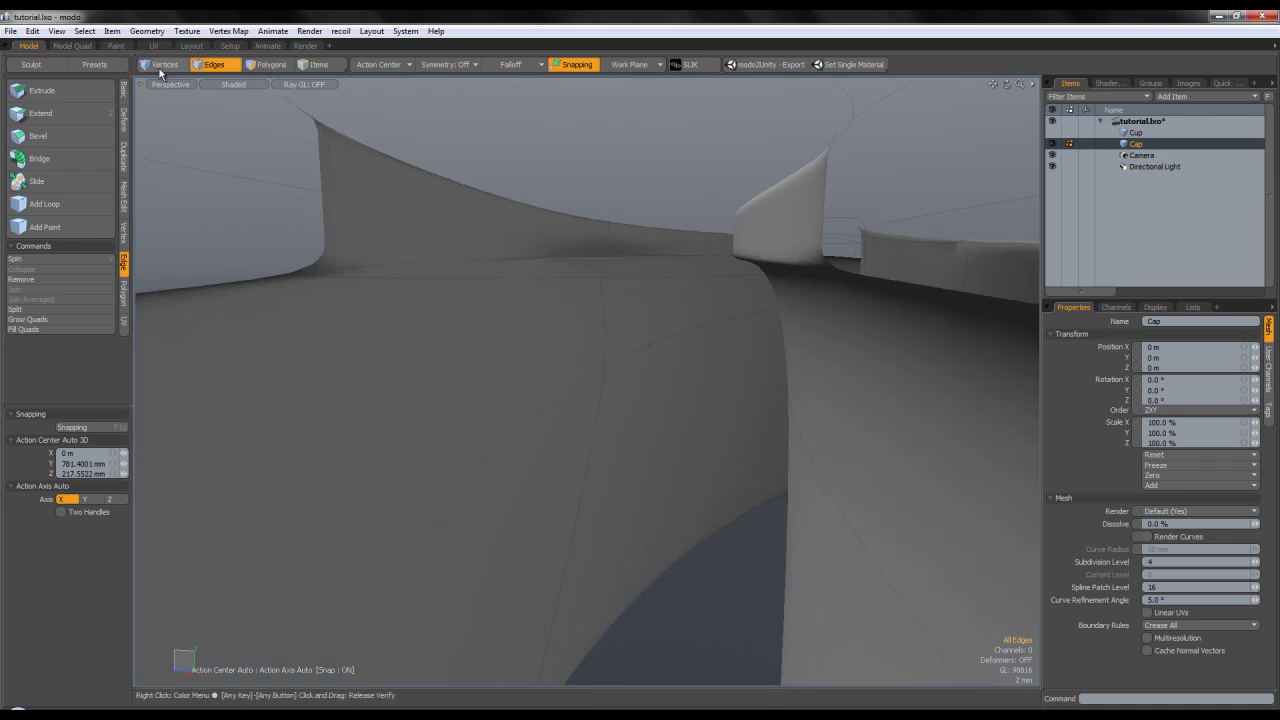
key(w)
alt+drag(580, 260, 721, 279)
key(Escape)
With smoothing off, move the short middle edge on the drinking hole's inner side and turn smoothing back on.
key(Tab)
scroll(683, 289, up, 3)
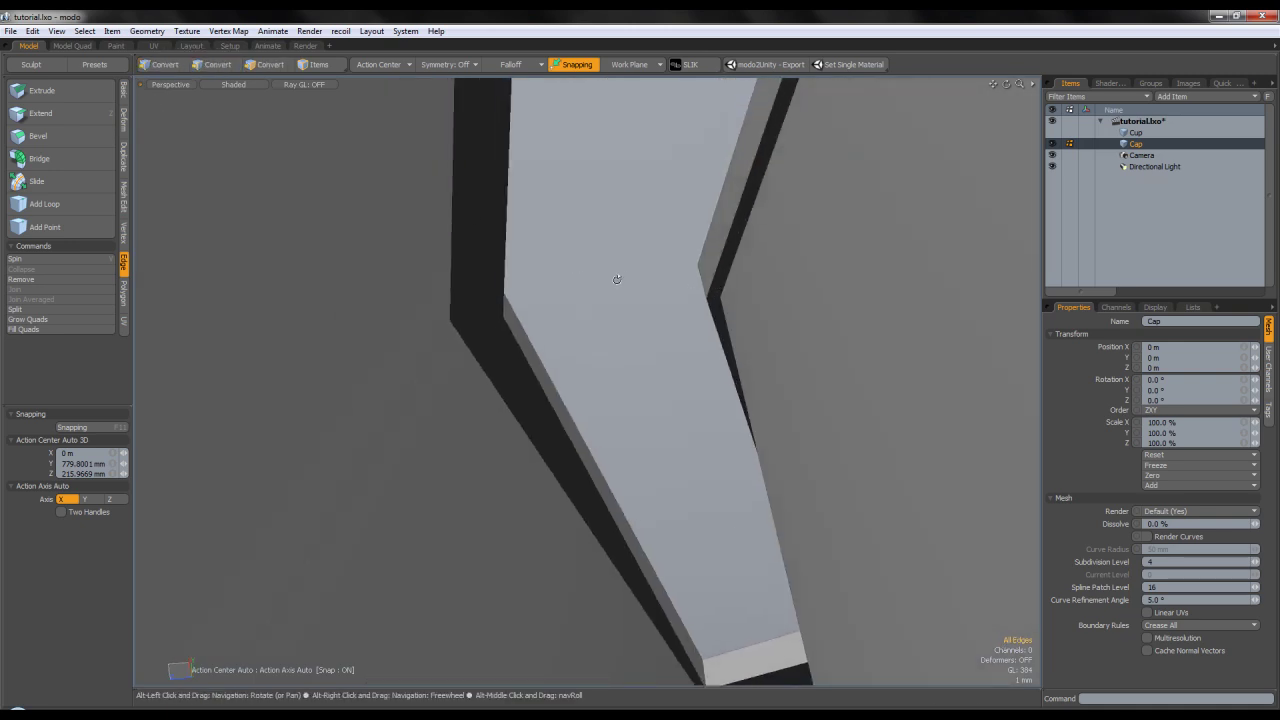
alt+drag(578, 264, 724, 293)
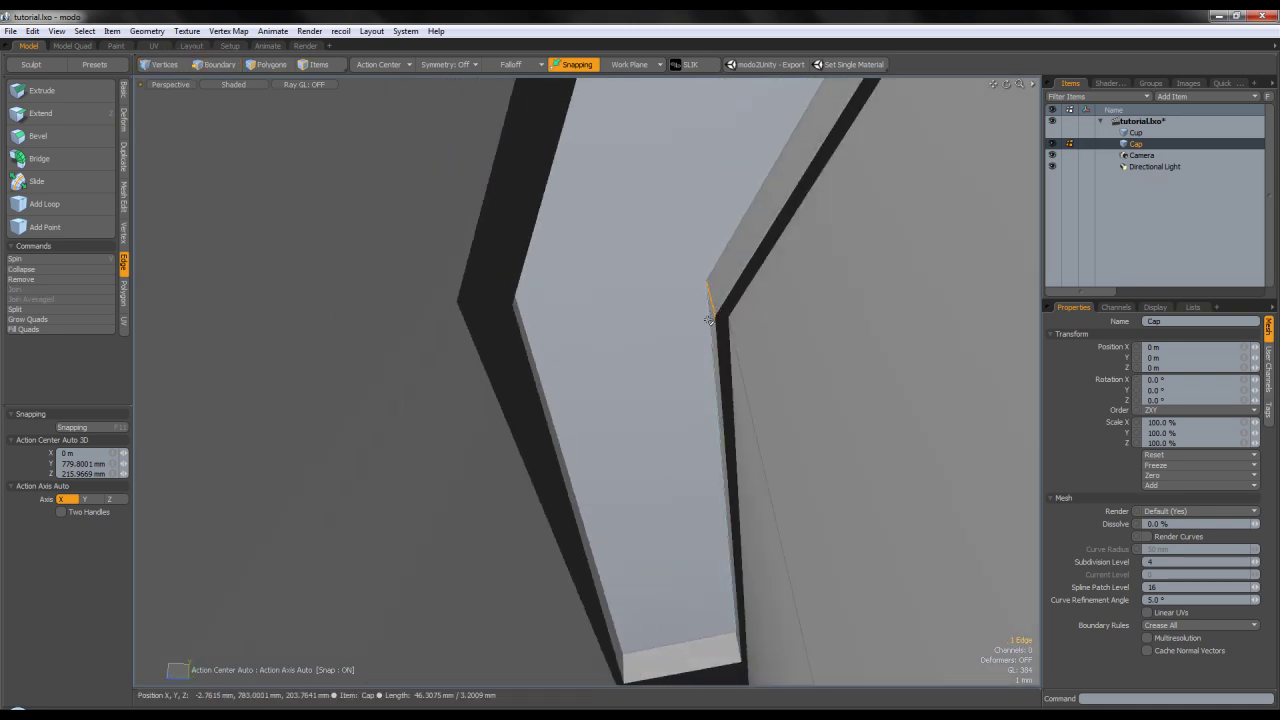
key(w)
key(q)
click(660, 308)
scroll(660, 308, down, 1)
alt+drag(660, 308, 643, 460)
key(Tab)
Examine the smoothed borders and end corners of the drinking hole from several angles.
scroll(643, 460, up, 3)
alt+drag(571, 379, 671, 443)
scroll(520, 345, down, 4)
scroll(566, 400, up, 4)
scroll(671, 443, down, 4)
scroll(615, 480, up, 4)
alt+drag(615, 480, 450, 404)
scroll(500, 440, up, 3)
scroll(477, 408, up, 2)
scroll(476, 402, down, 2)
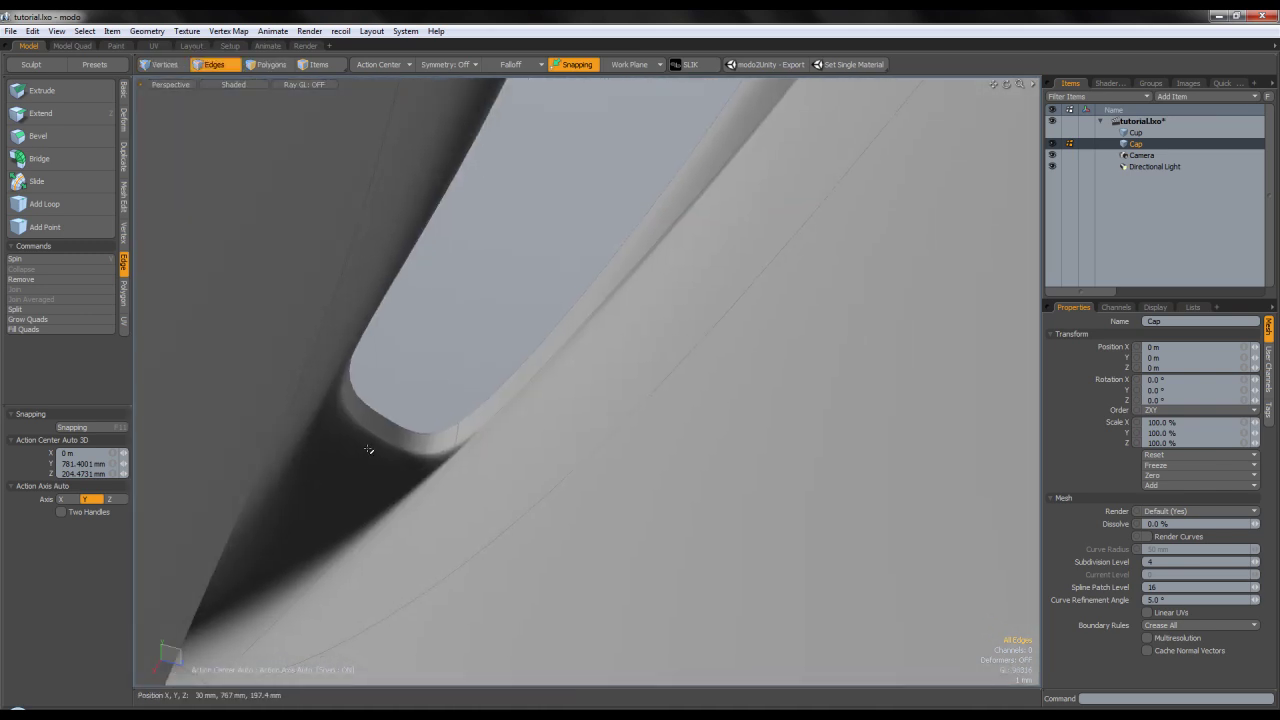
Select the short corner edge at one end of the drinking hole and set its subdivision weight to 20%.
key(shift+w)
key(space)
click(414, 400)
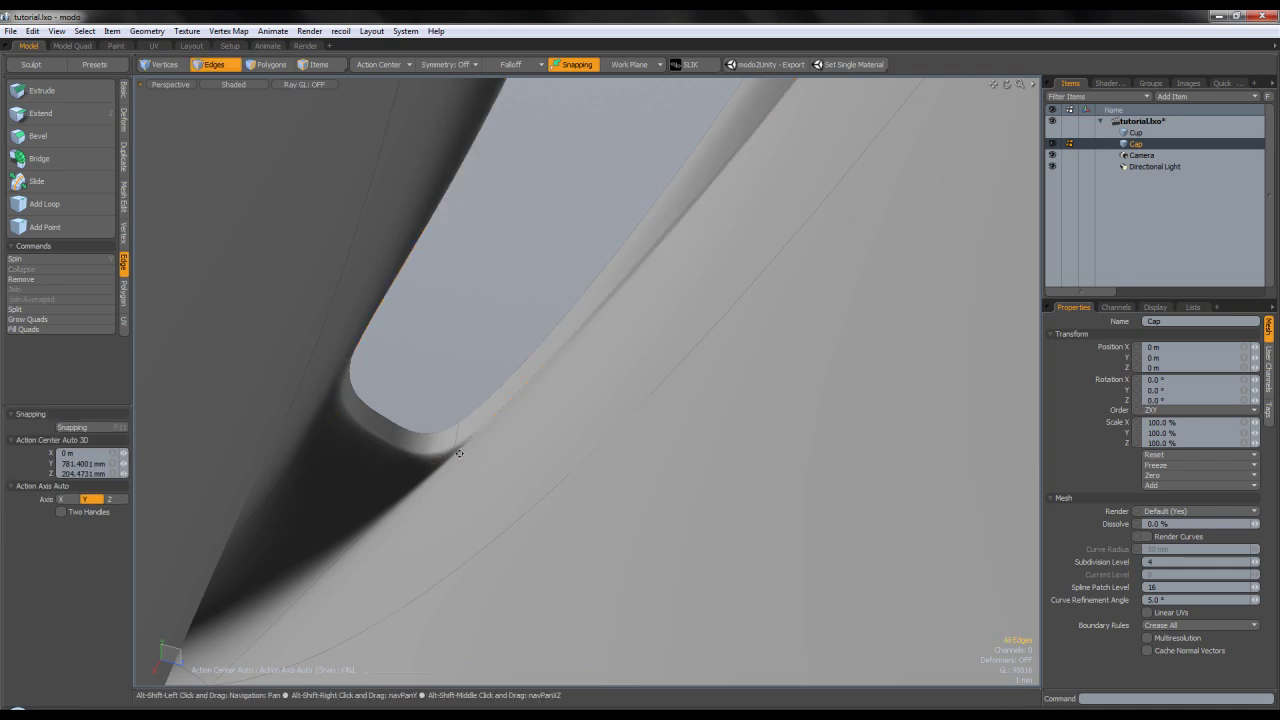
alt+drag(446, 434, 436, 432)
click(436, 428)
key(shift+w)
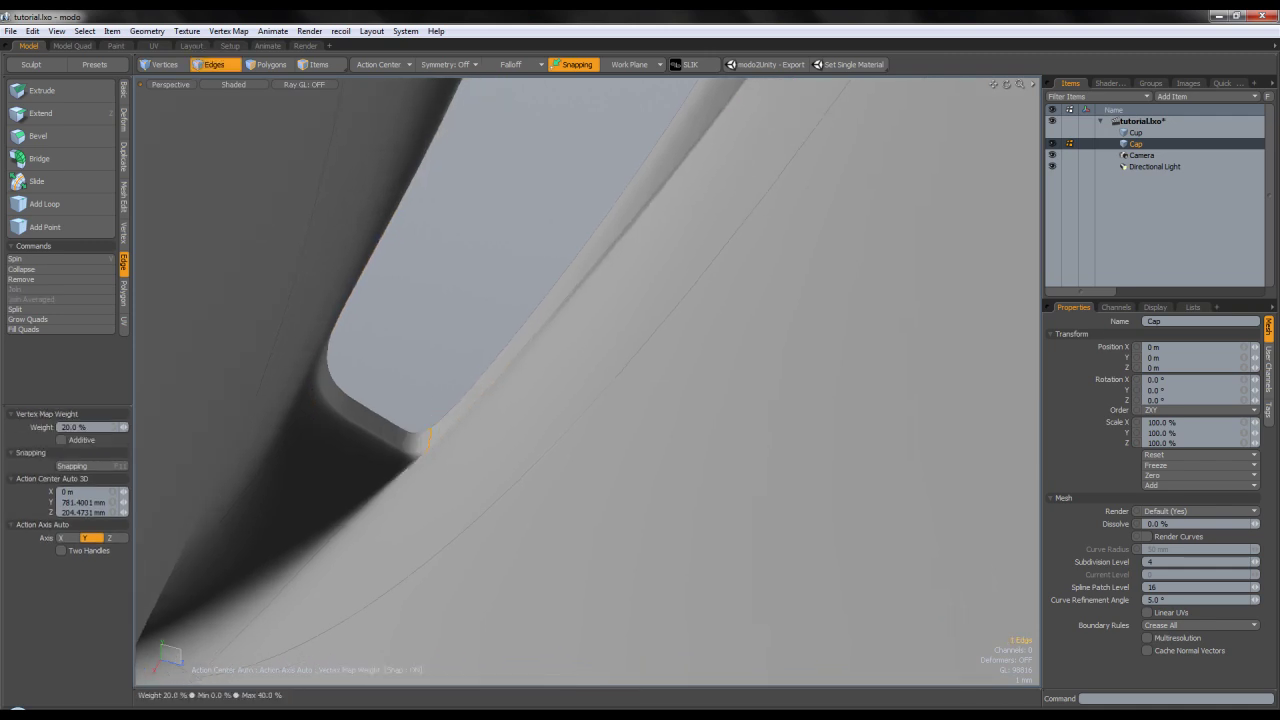
Set the subdivision weight of the outer corner edge at the drinking hole's end to 8.5% and clear the selection.
alt+drag(441, 369, 471, 314)
scroll(500, 350, down, 5)
scroll(550, 326, up, 5)
mouse_move(560, 324)
alt+mouse_down()
mouse_move(574, 317)
mouse_move(553, 318)
alt+mouse_up()
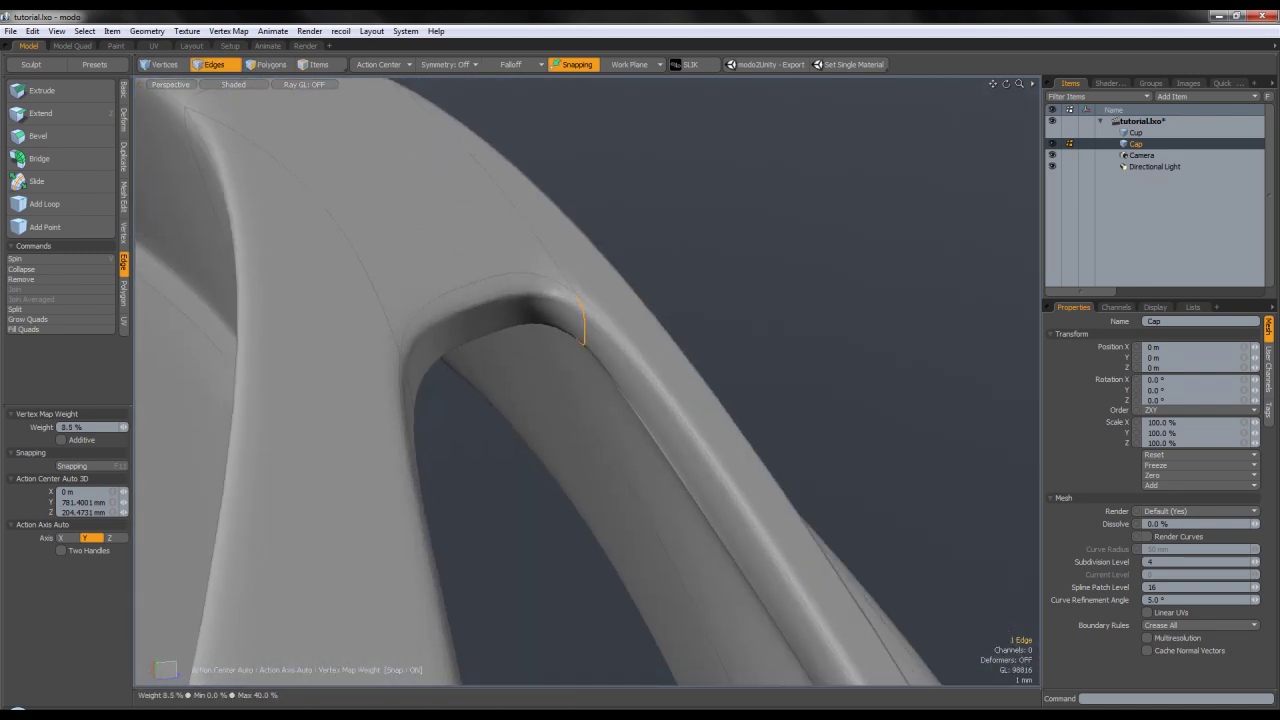
key(space)
click(754, 266)
With smoothing off, select the underside edge loop where the cap's inner wall meets the rim beside the drinking hole.
alt+drag(640, 420, 688, 286)
scroll(679, 335, up, 2)
click(679, 336)
double_click(679, 336)
key(Tab)
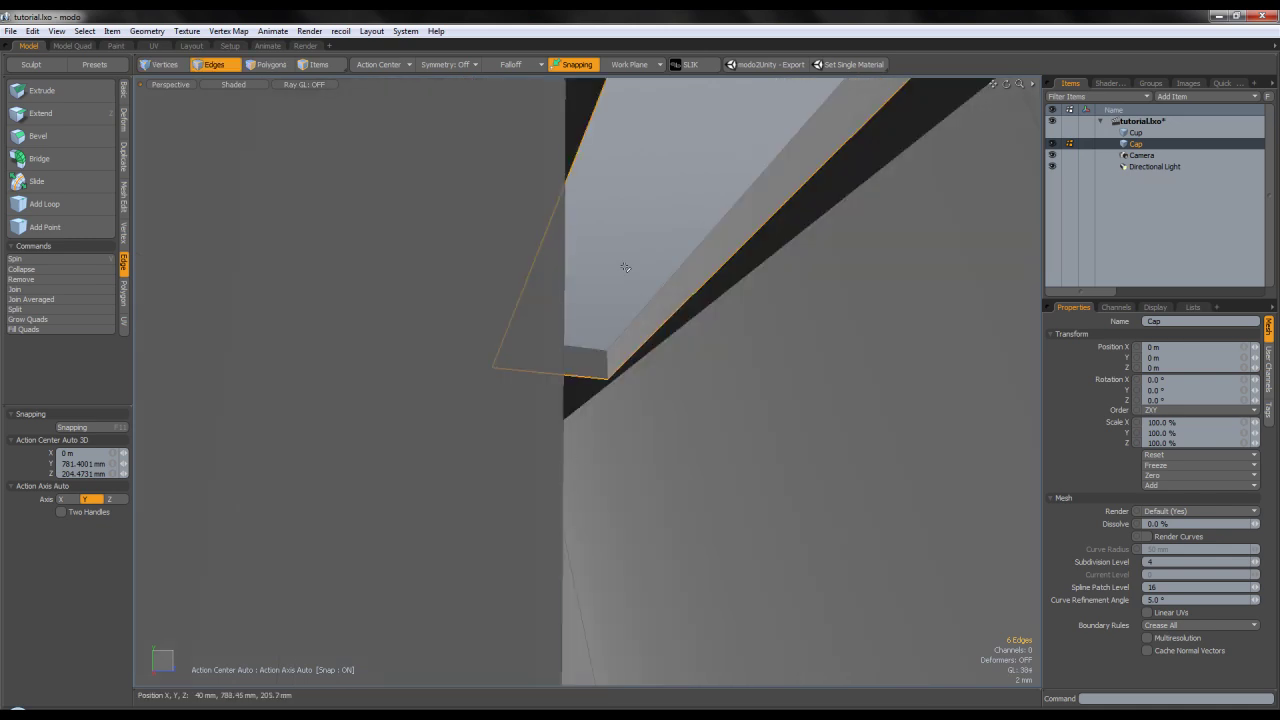
alt+drag(686, 339, 606, 324)
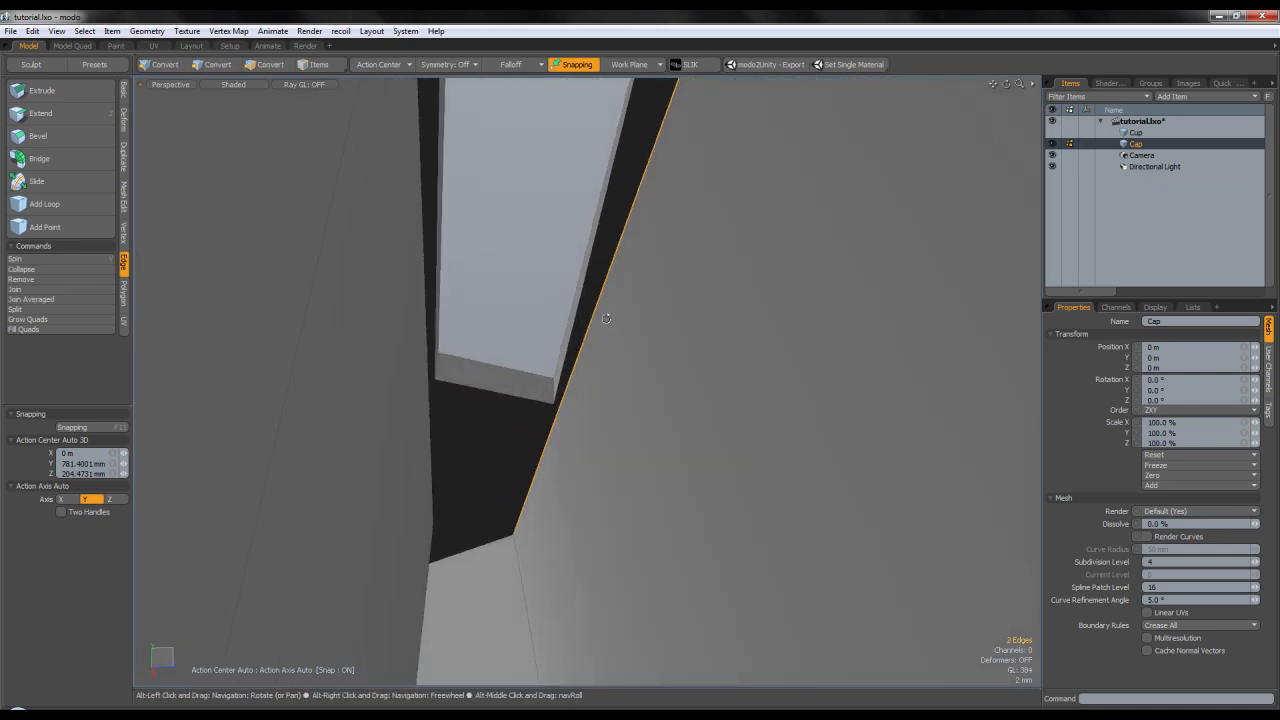
scroll(632, 404, down, 5)
alt+drag(604, 411, 847, 250)
scroll(847, 220, down, 5)
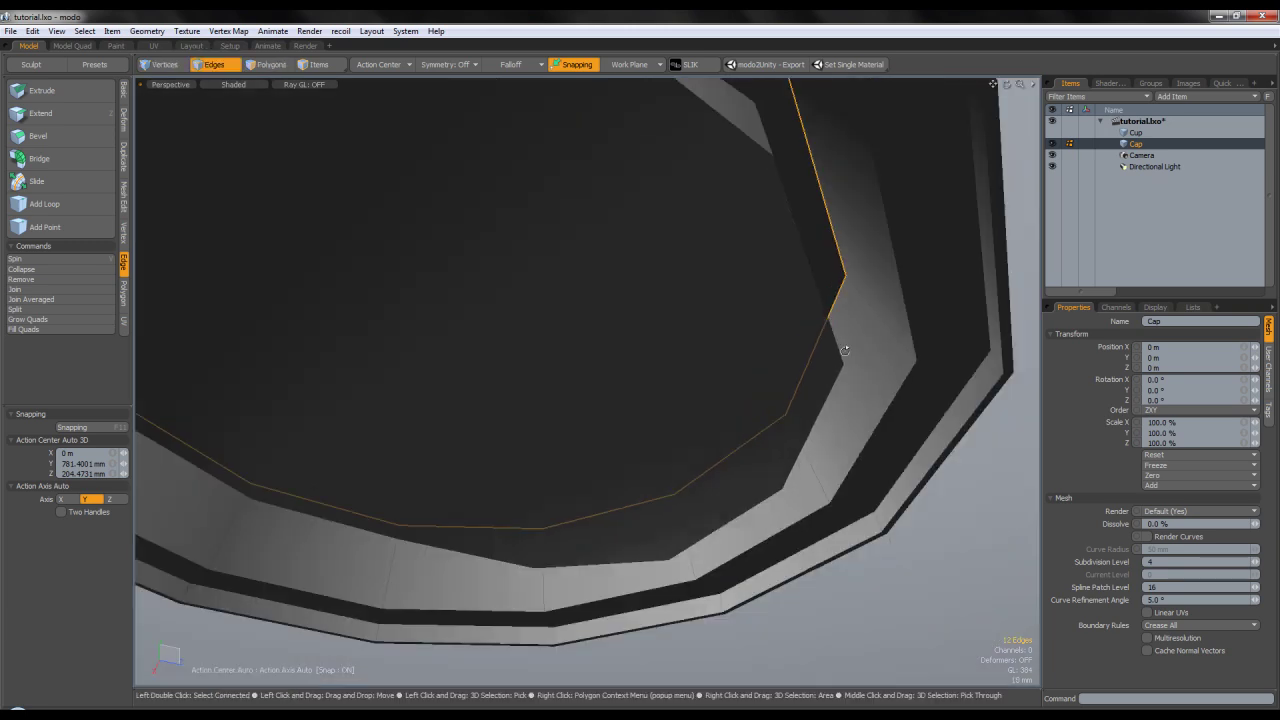
scroll(768, 388, up, 4)
Turn smoothing back on and set the underside edge loop's subdivision weight to 10%.
click(280, 68)
key(Tab)
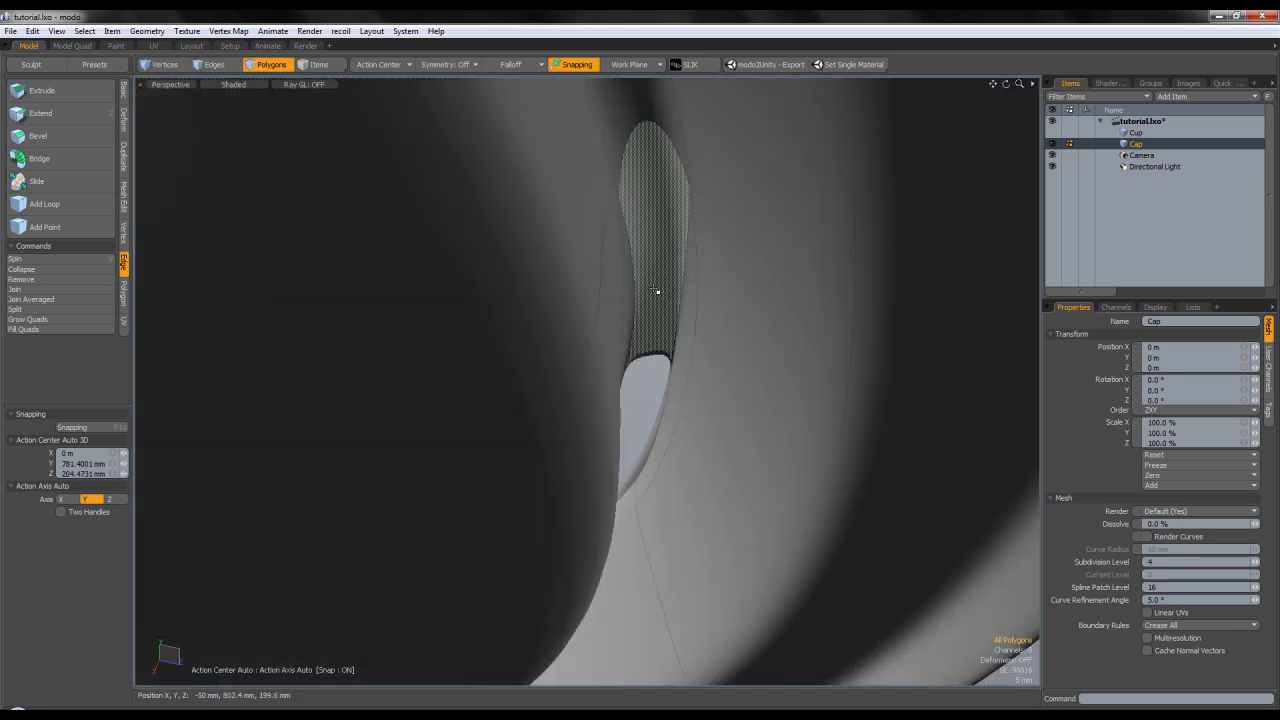
click(224, 64)
scroll(687, 284, up, 2)
key(alt+w)
drag(687, 284, 698, 284)
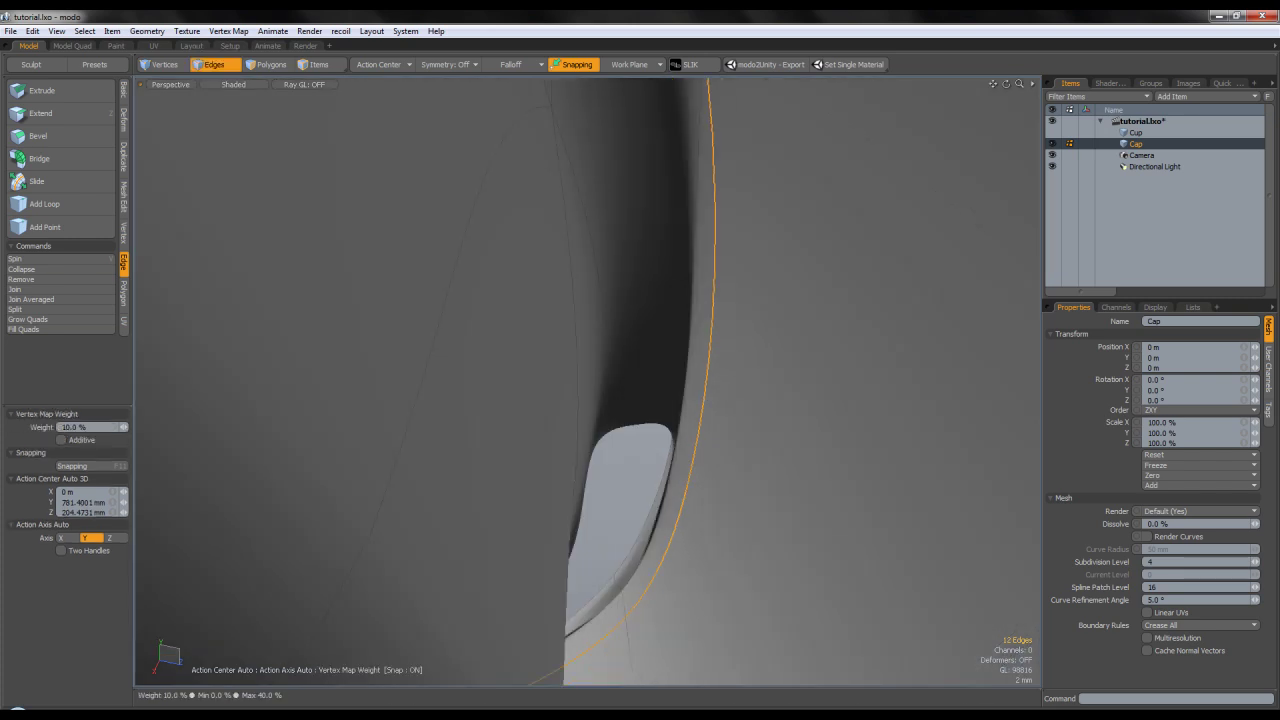
key(space)
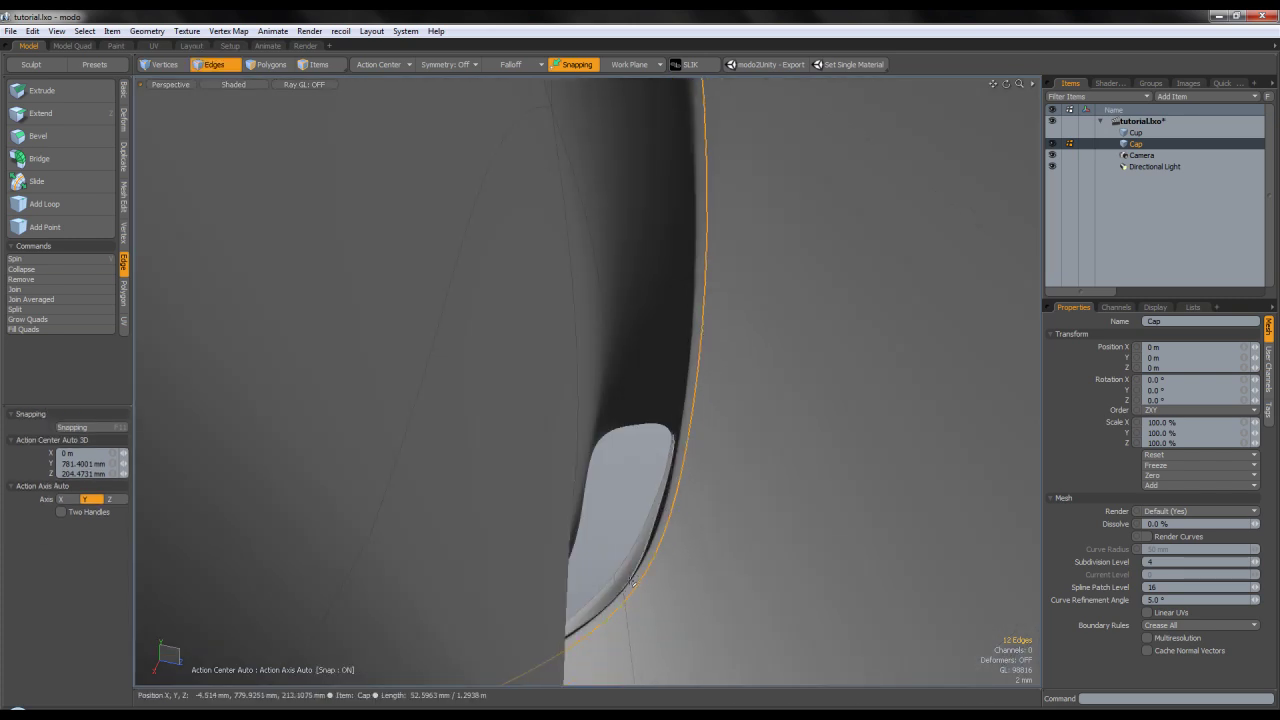
Select the short middle edge on the drinking hole's outer side and set its subdivision weight to 10%.
key(ctrl+w)
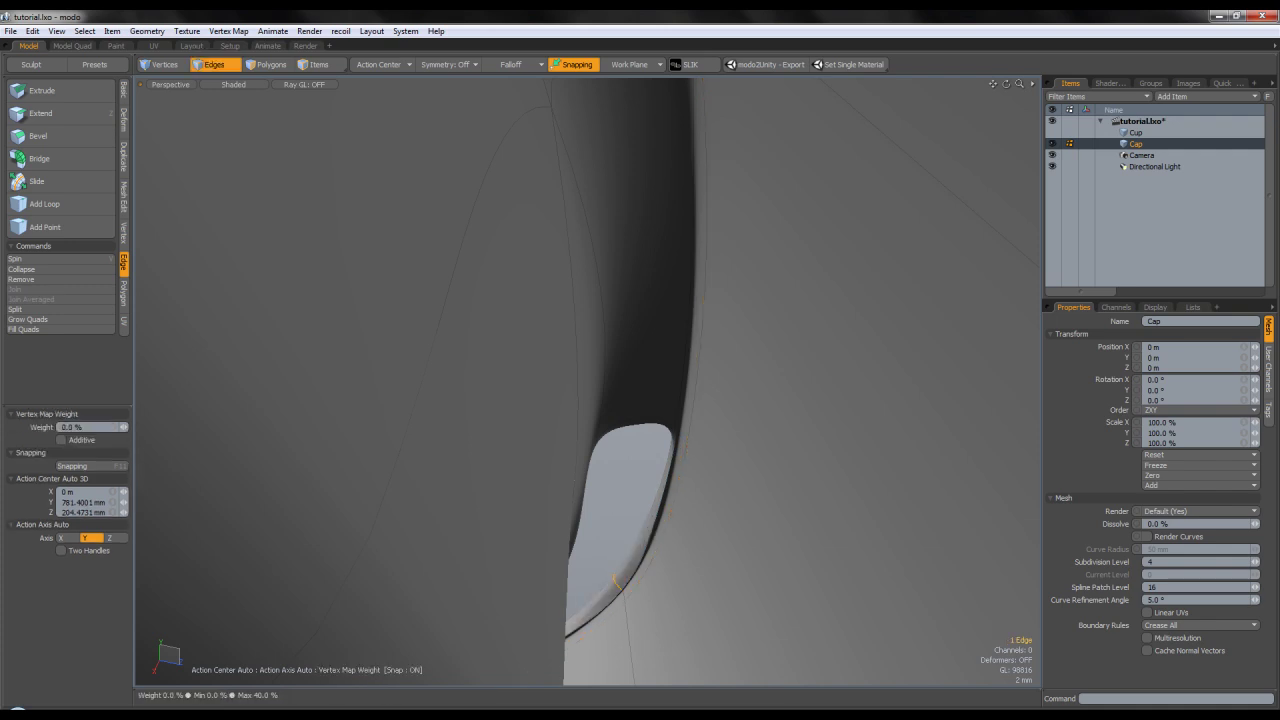
key(space)
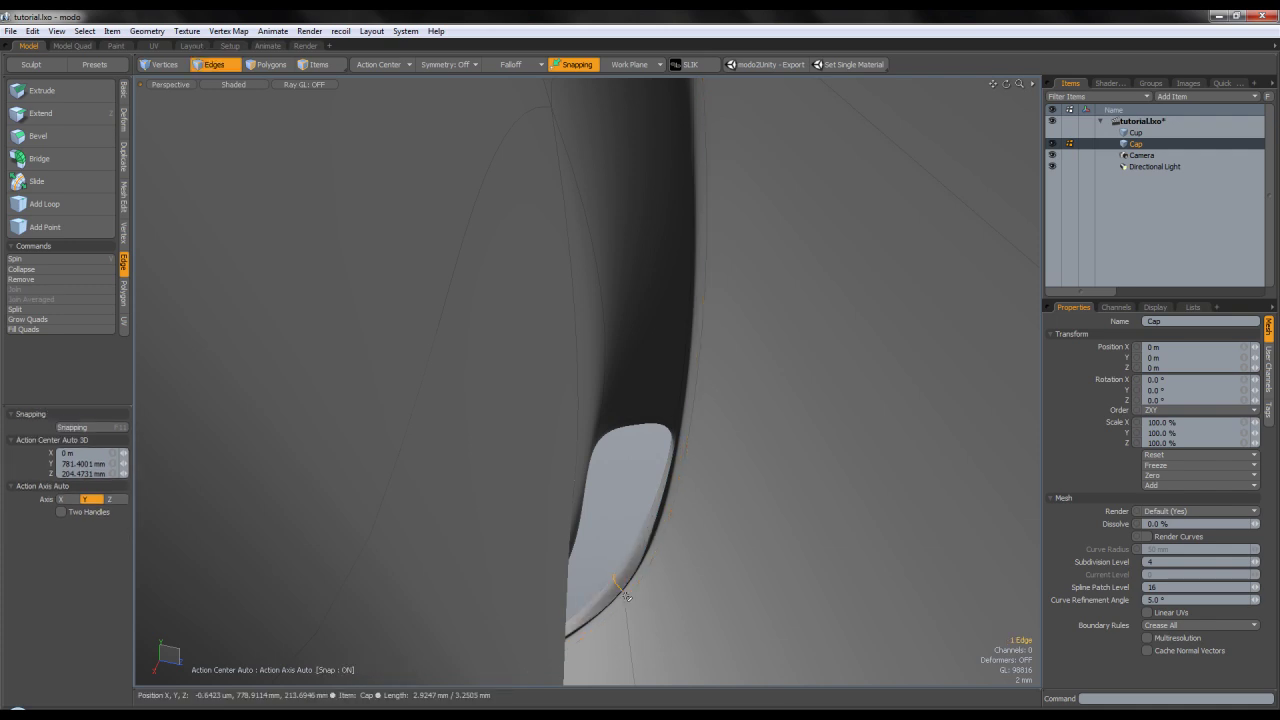
key(shift+w)
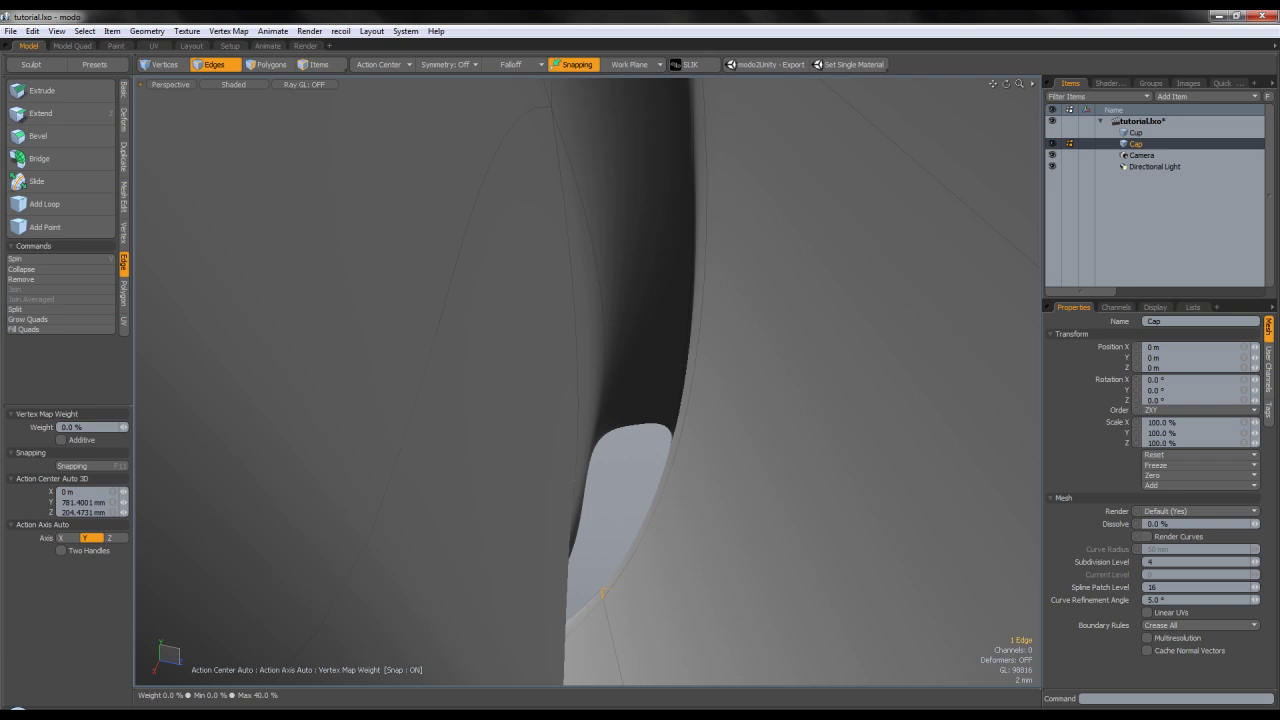
alt+drag(624, 509, 602, 280)
scroll(620, 370, up, 5)
drag(647, 328, 686, 286)
scroll(583, 334, down, 4)
scroll(606, 297, up, 4)
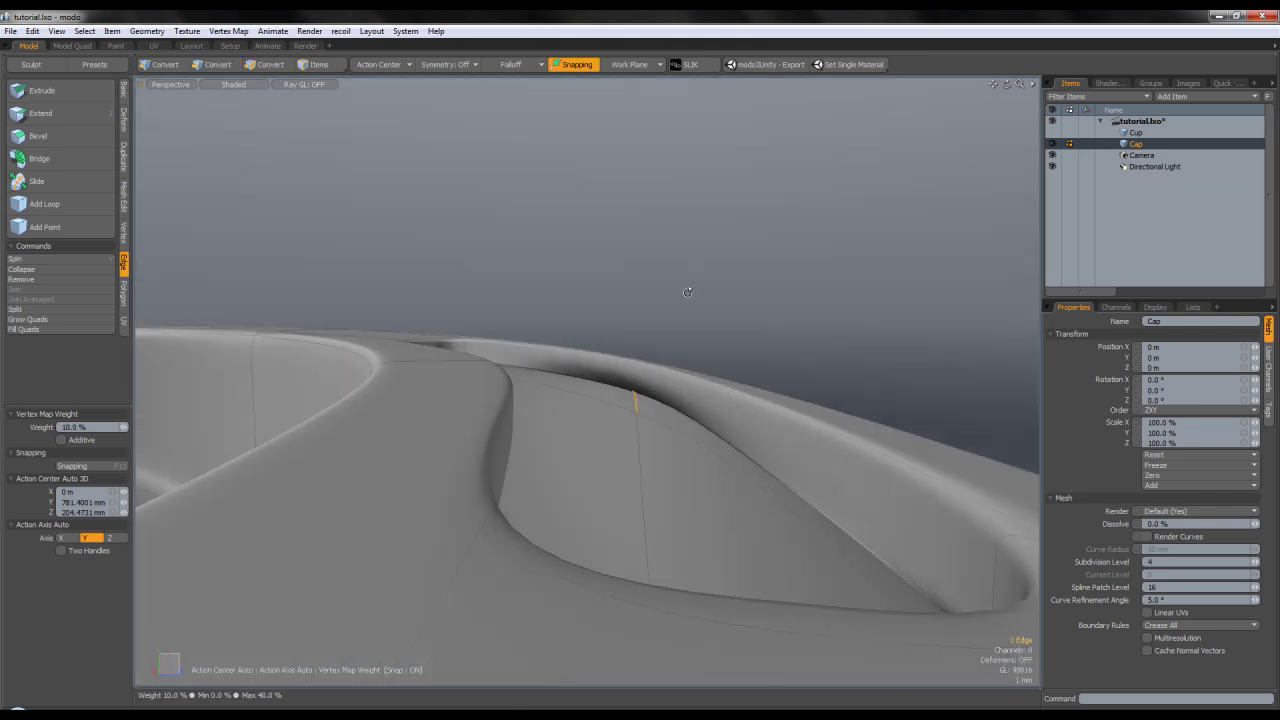
Reduce the subdivision weight of the drinking hole's short middle edge to 2% and clear the selection.
scroll(663, 371, up, 4)
drag(663, 371, 627, 455)
scroll(563, 372, down, 3)
scroll(635, 386, down, 6)
alt+drag(637, 383, 625, 275)
scroll(691, 365, up, 5)
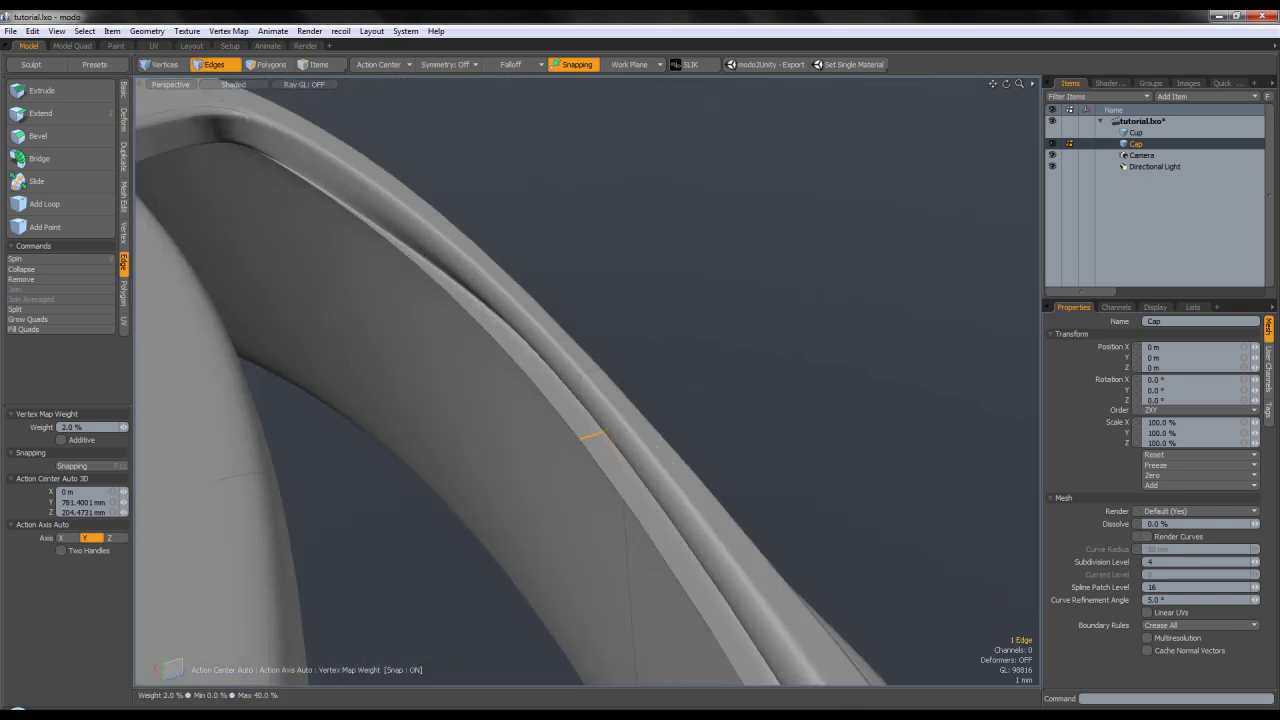
alt+drag(672, 462, 643, 362)
key(space)
click(644, 314)
Reselect the short middle edge on the drinking hole's outer side, readjust its subdivision weight and clear the selection.
alt+drag(644, 314, 658, 446)
scroll(624, 442, up, 3)
key(Tab)
key(Tab)
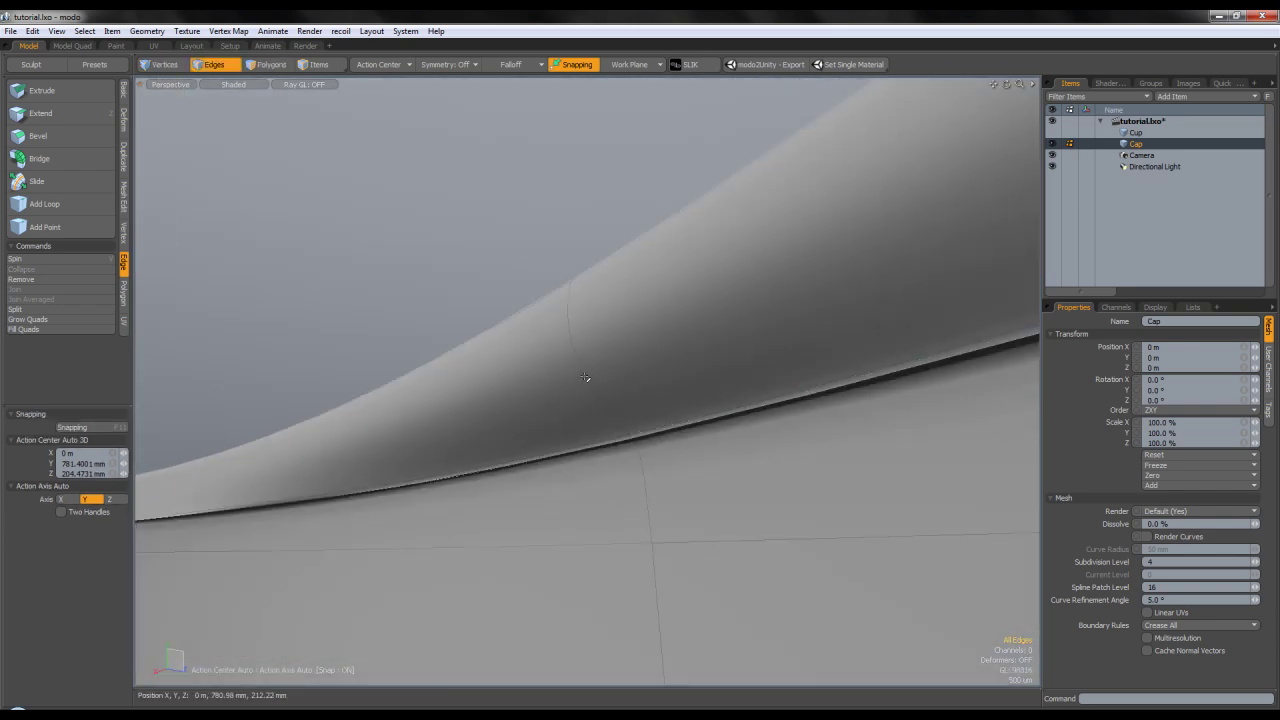
click(593, 384)
key(alt+w)
drag(593, 384, 669, 480)
key(space)
scroll(647, 425, down, 3)
scroll(652, 421, down, 3)
scroll(669, 480, down, 3)
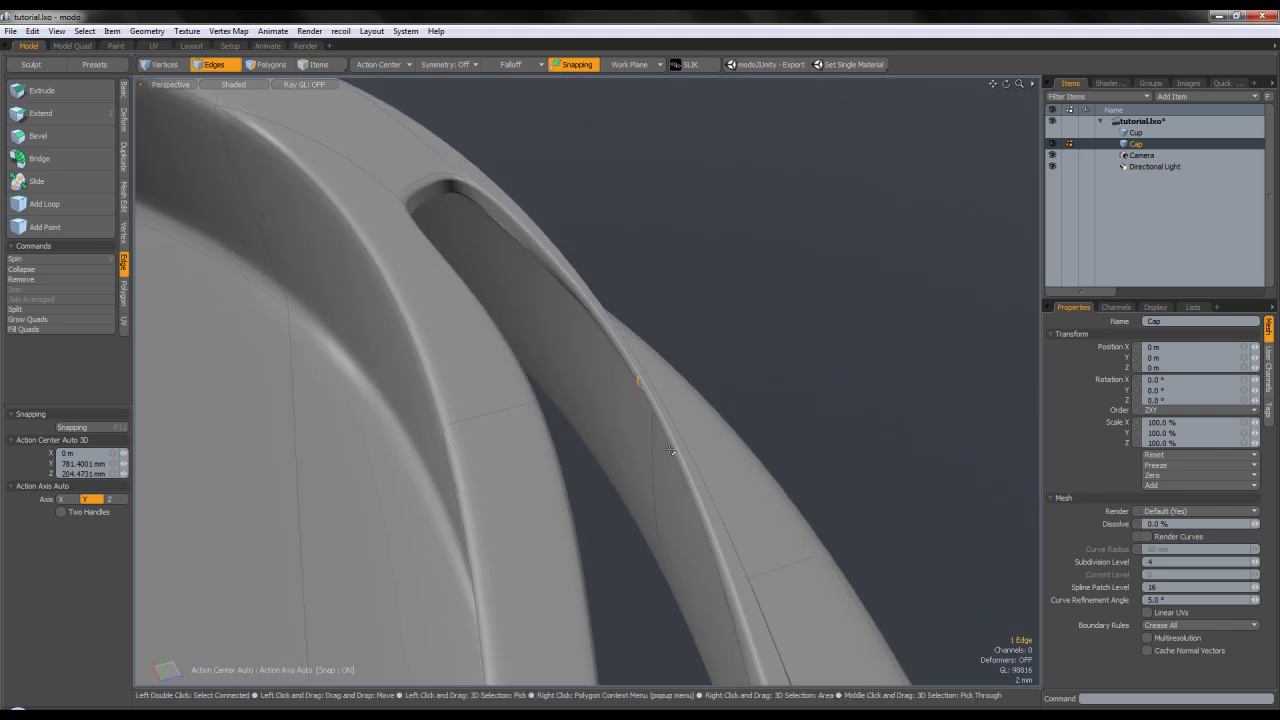
click(737, 398)
Make the Cup mesh visible together with the cap and check how the flange meets the cup's rim.
alt+drag(737, 398, 727, 372)
scroll(749, 448, down, 6)
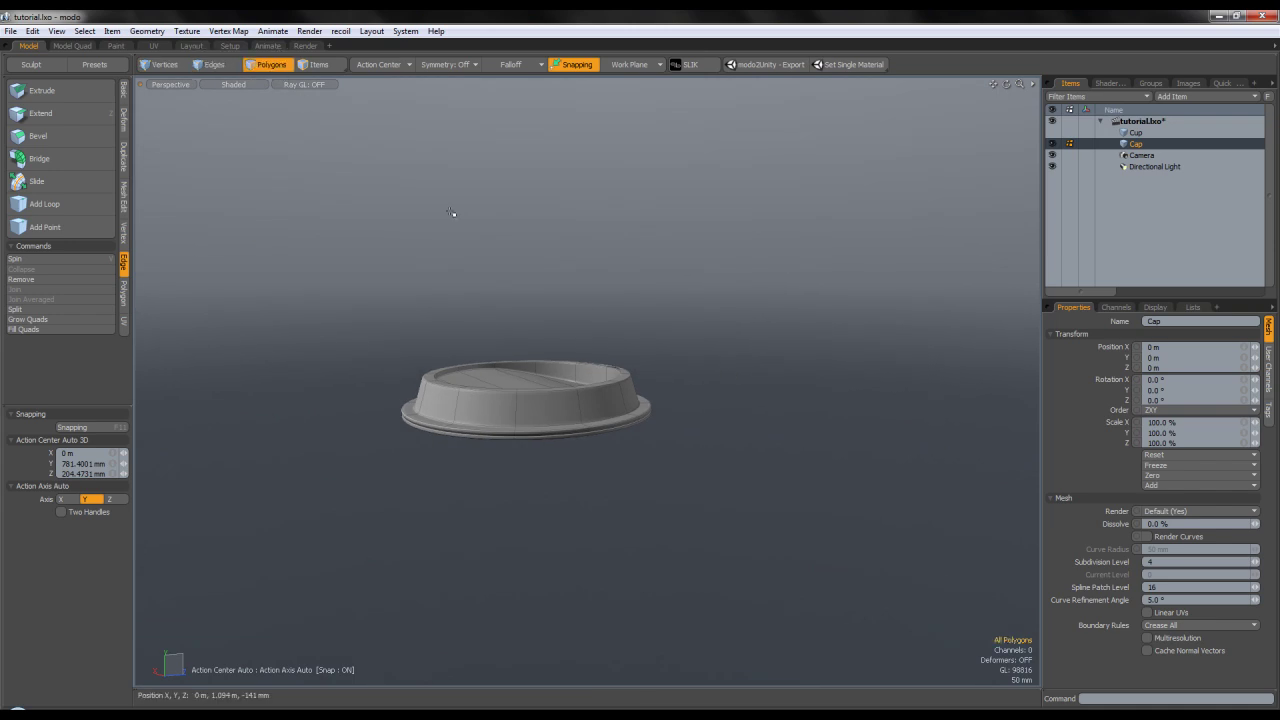
click(1051, 132)
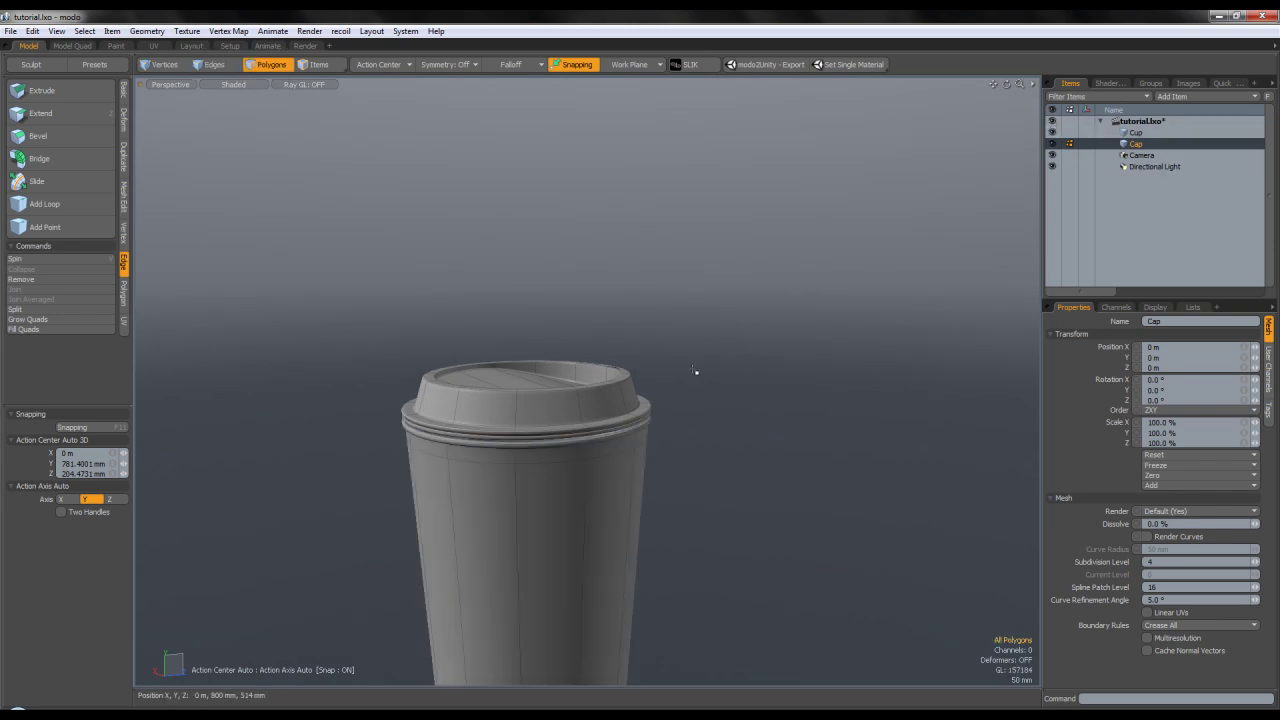
scroll(475, 423, up, 5)
alt+drag(475, 423, 546, 370)
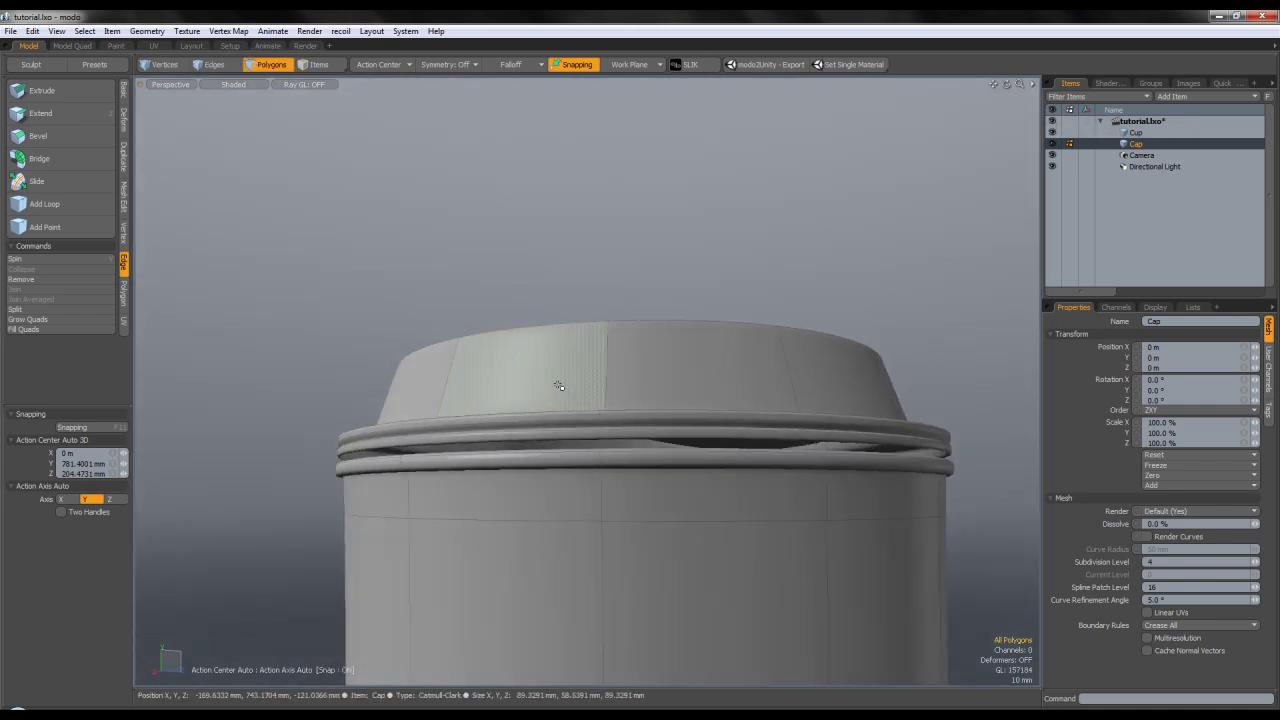
Select all polygons of the cap and move them down onto the cup's rim.
double_click(558, 385)
key(w)
drag(634, 387, 667, 433)
key(q)
Scale the whole cap up slightly so it covers the cup's rim.
key(r)
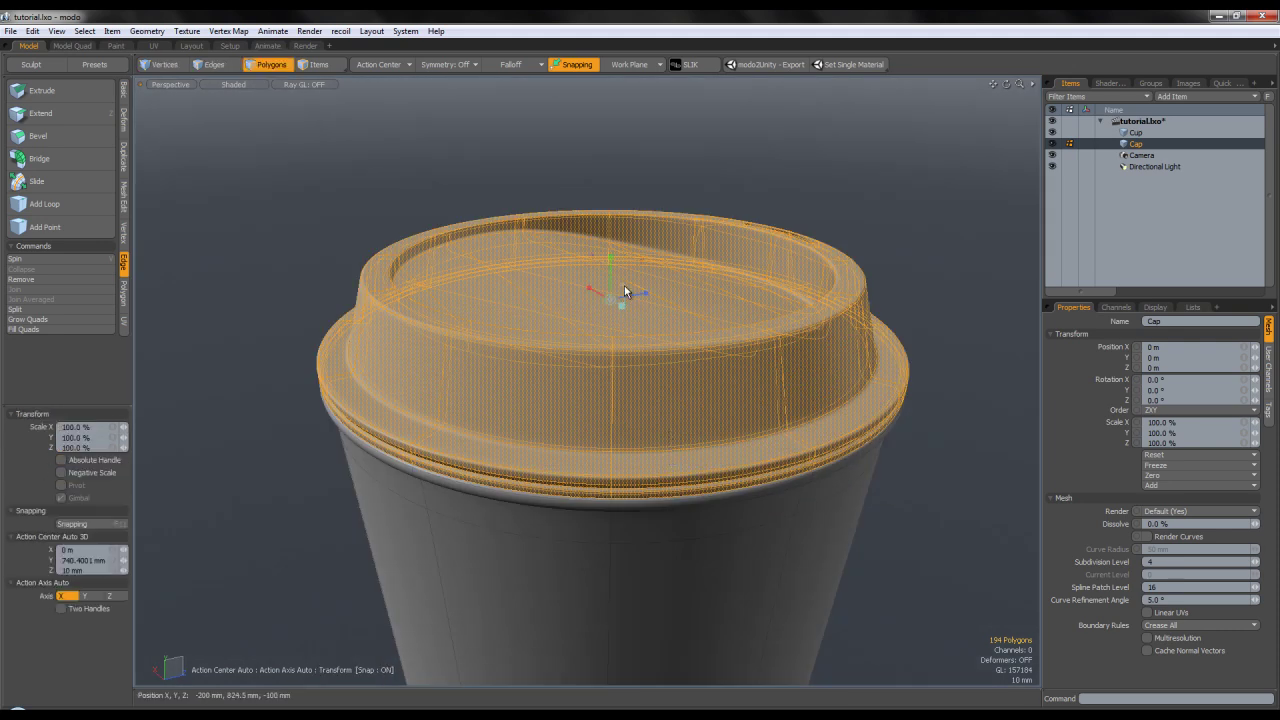
drag(610, 299, 614, 299)
key(w)
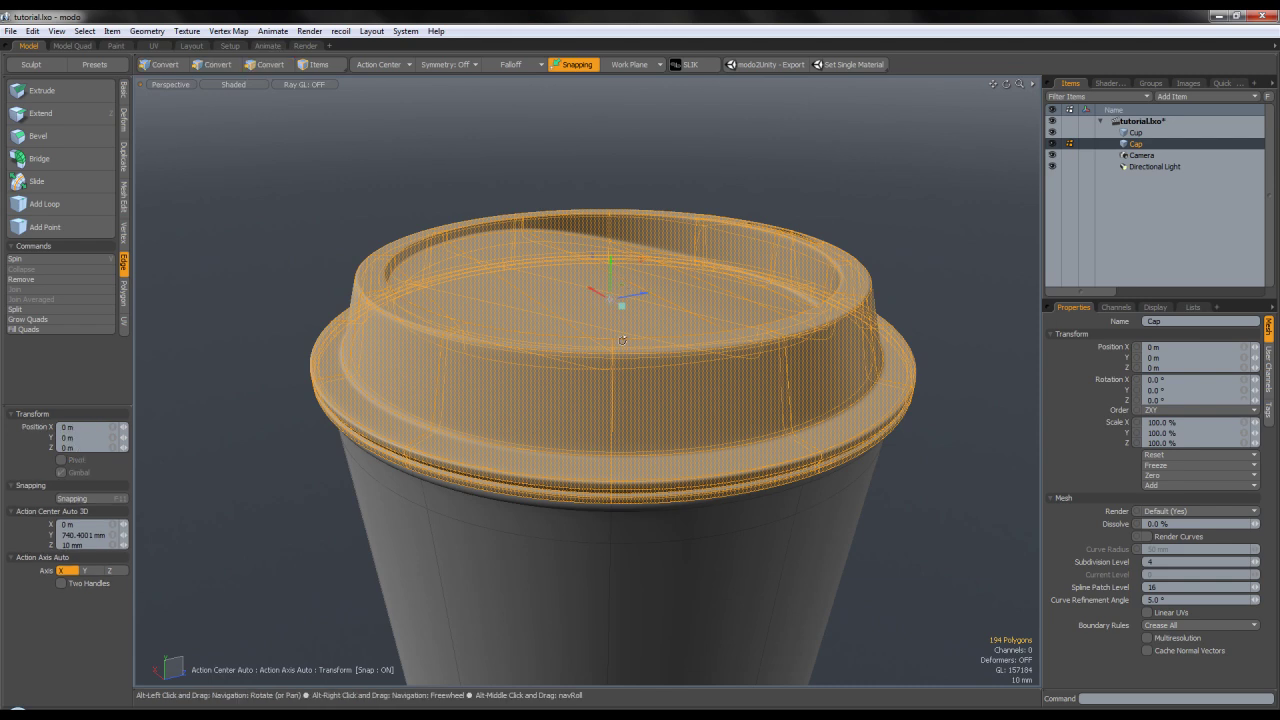
Move the whole cap down slightly so it sits on the cup's rim, and clear the selection.
alt+drag(612, 370, 610, 289)
scroll(577, 401, up, 2)
drag(638, 426, 638, 433)
key(r)
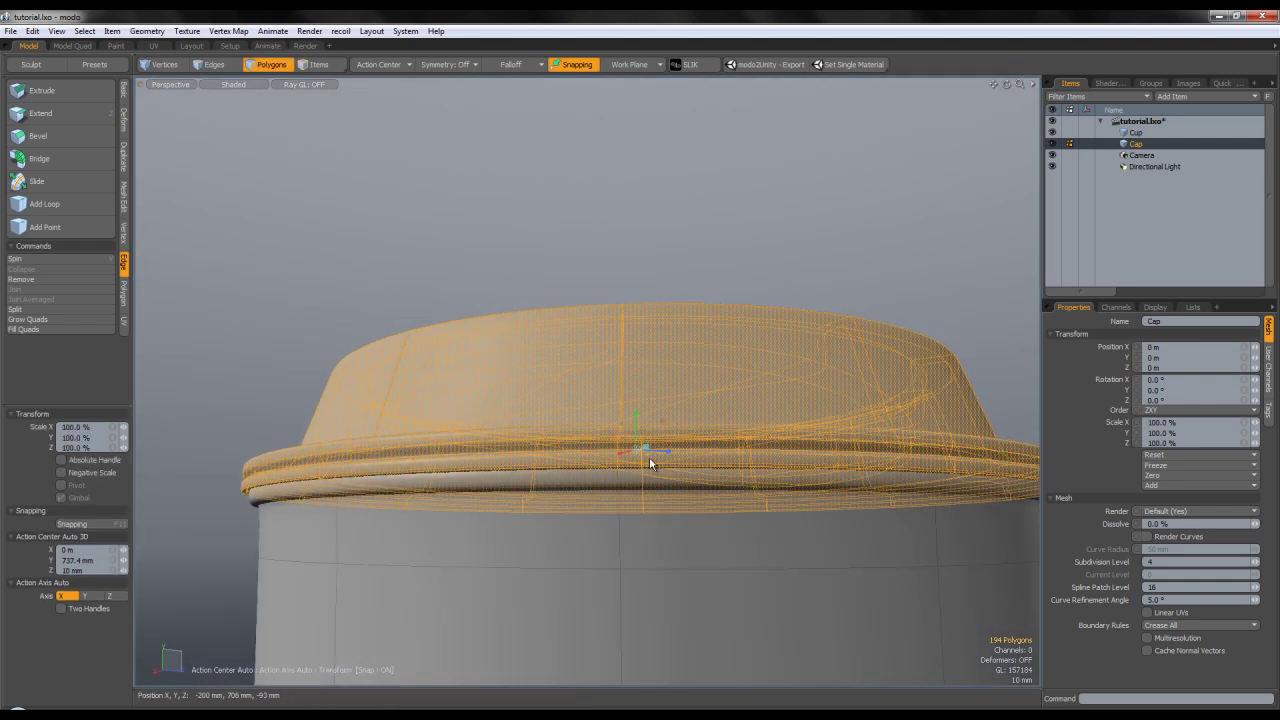
key(q)
click(289, 377)
Shorten the cup by moving the vertices of the cap and the cup's upper rim down about 164 mm together.
alt+drag(289, 377, 557, 517)
scroll(337, 413, down, 5)
scroll(630, 520, down, 3)
alt+drag(634, 520, 578, 398)
alt+shift+drag(551, 457, 549, 411)
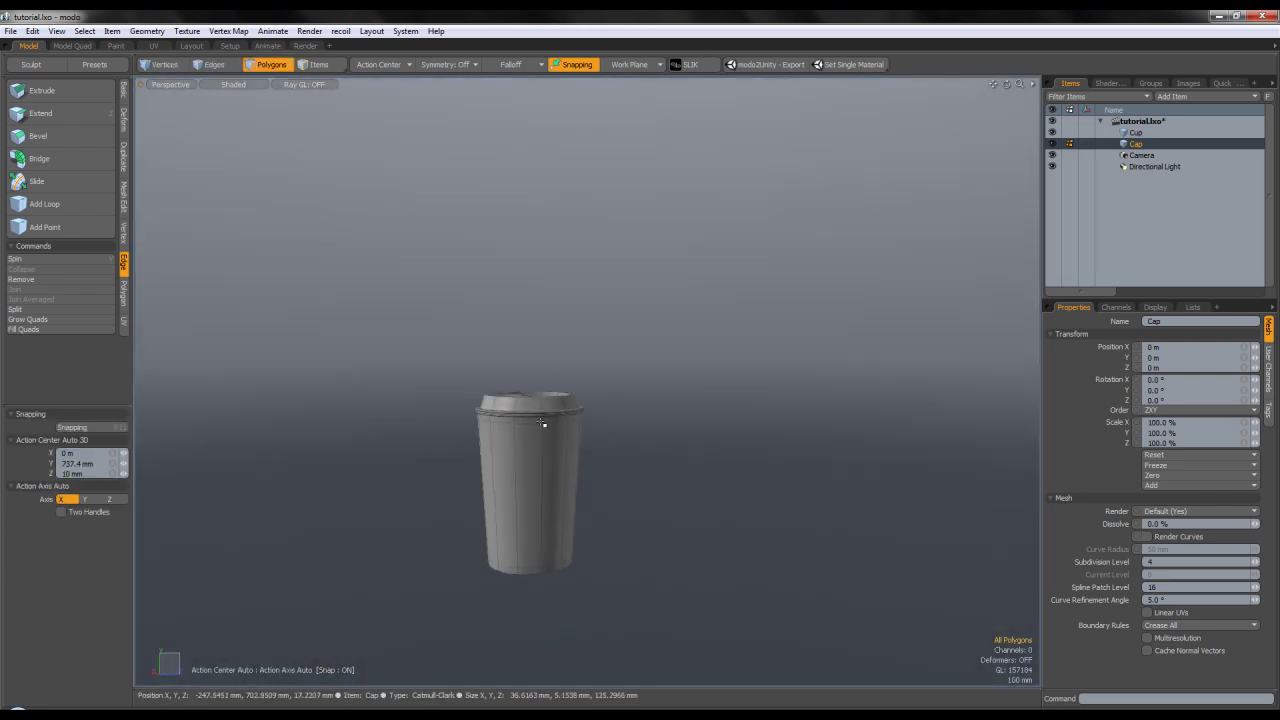
scroll(549, 411, up, 4)
alt+shift+drag(549, 485, 434, 402)
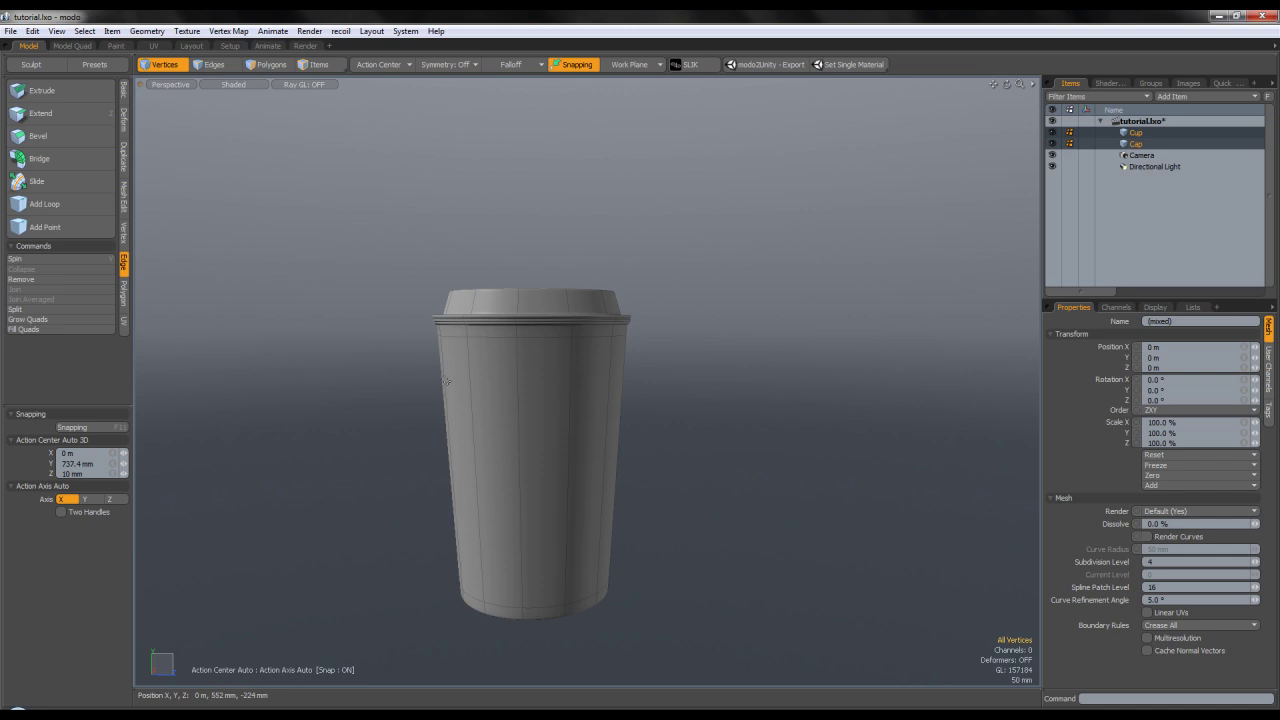
right_drag(874, 372, 874, 372)
drag(533, 287, 533, 313)
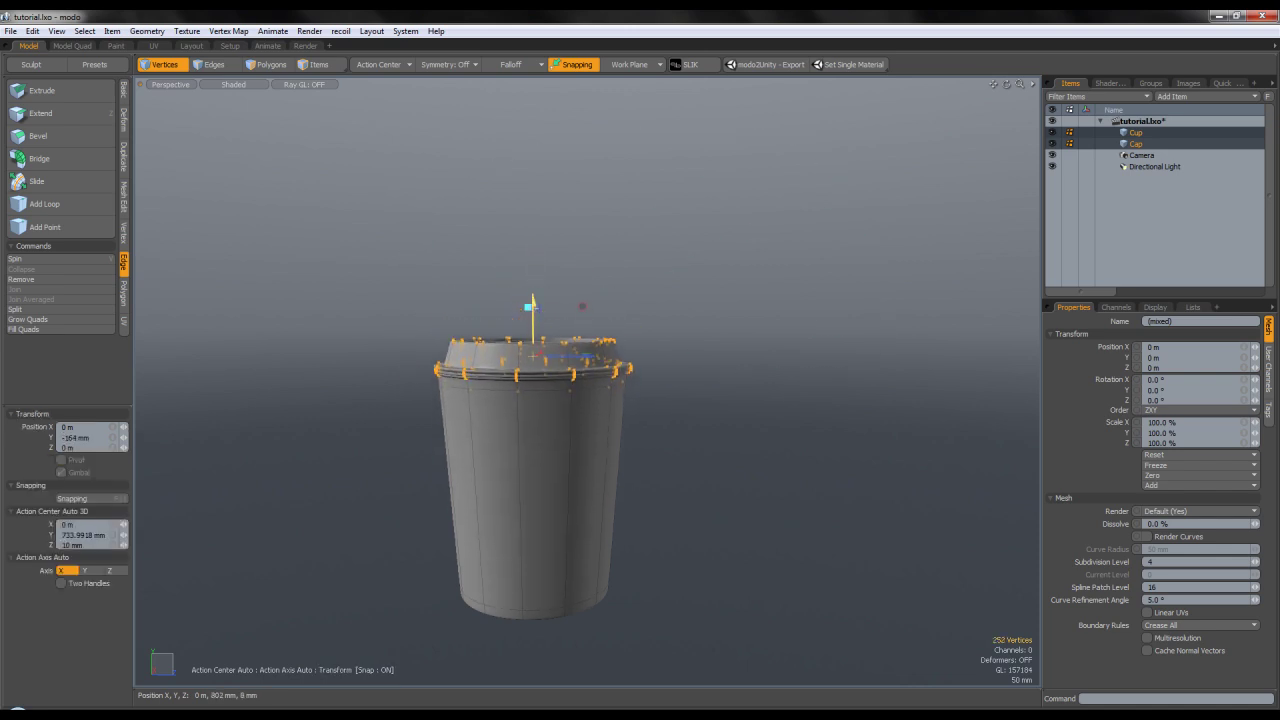
key(q)
click(668, 312)
Add a new mesh item to the scene and name it Coffee.
alt+drag(668, 312, 372, 357)
alt+drag(344, 477, 630, 308)
scroll(518, 427, up, 9)
scroll(580, 300, down, 4)
scroll(630, 308, up, 3)
alt+shift+drag(630, 308, 649, 442)
scroll(637, 434, down, 5)
key(3)
click(1140, 145)
click(1138, 133)
click(1146, 146)
key(n)
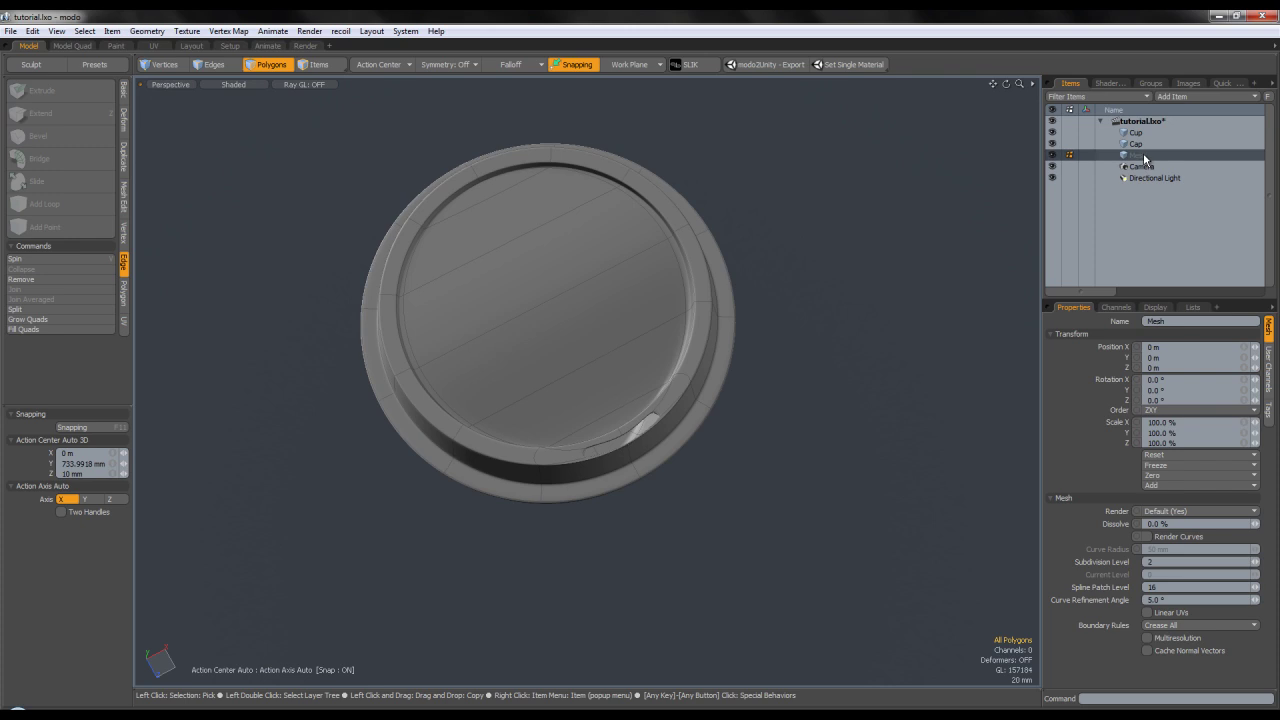
double_click(1145, 156)
text(Coffee)
key(Return)
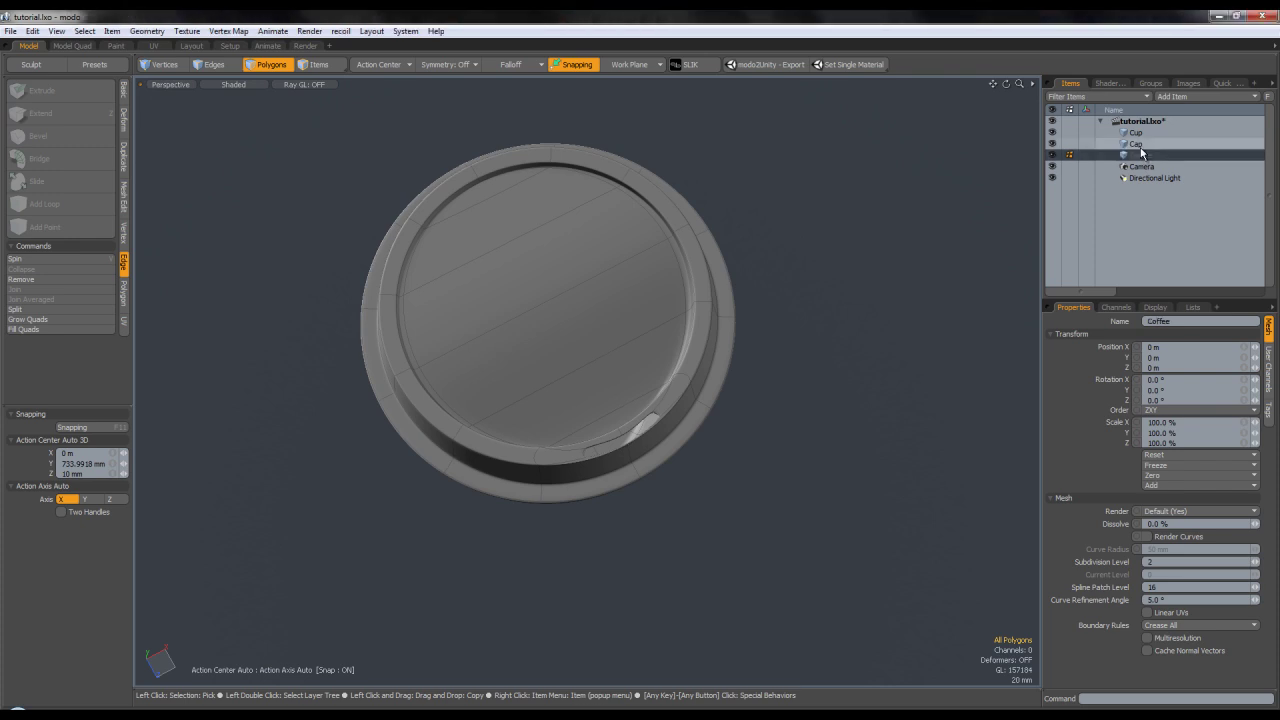
Hide the Cap mesh and copy the polygons of the cup's inner floor into the Coffee mesh.
click(1149, 134)
double_click(566, 314)
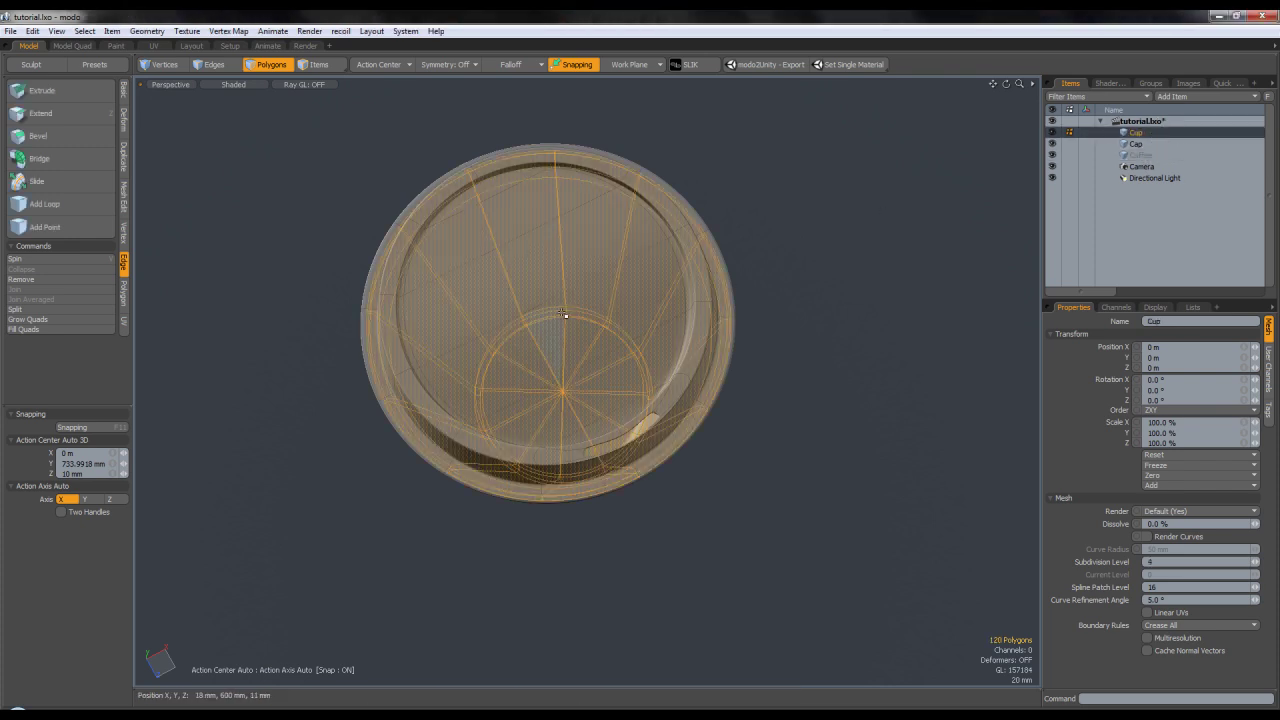
click(1140, 145)
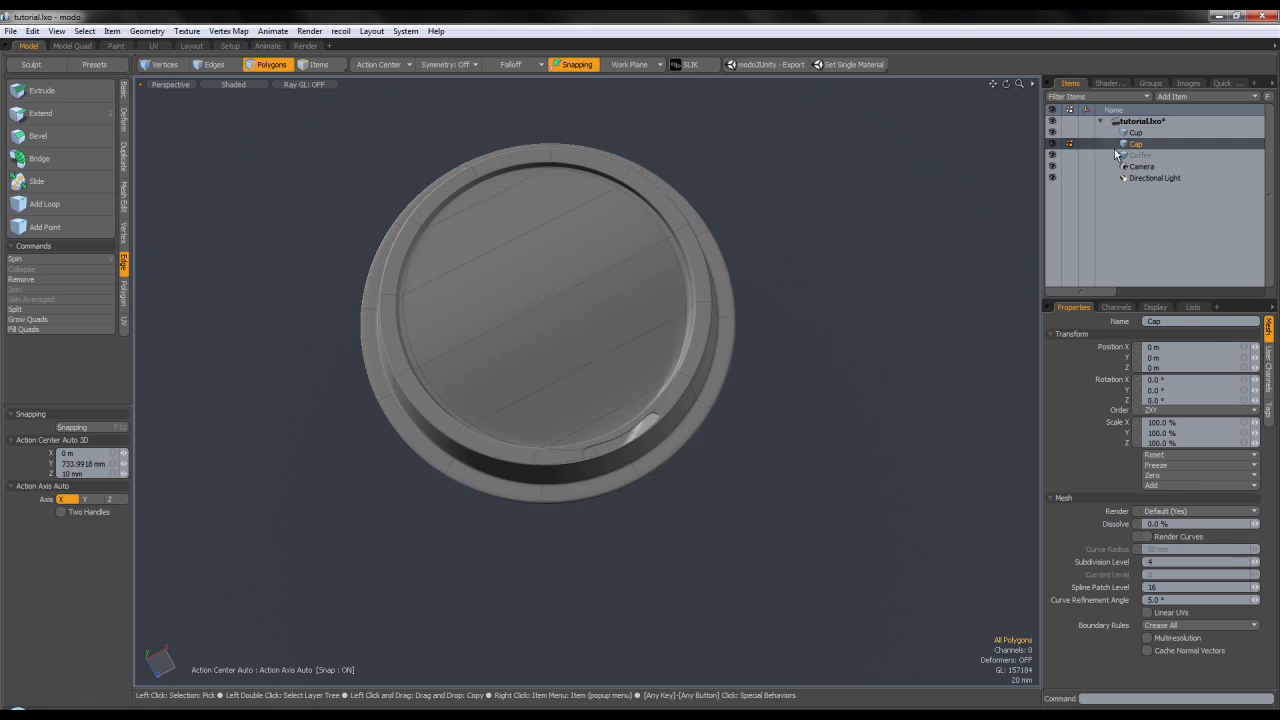
click(1053, 144)
click(1138, 133)
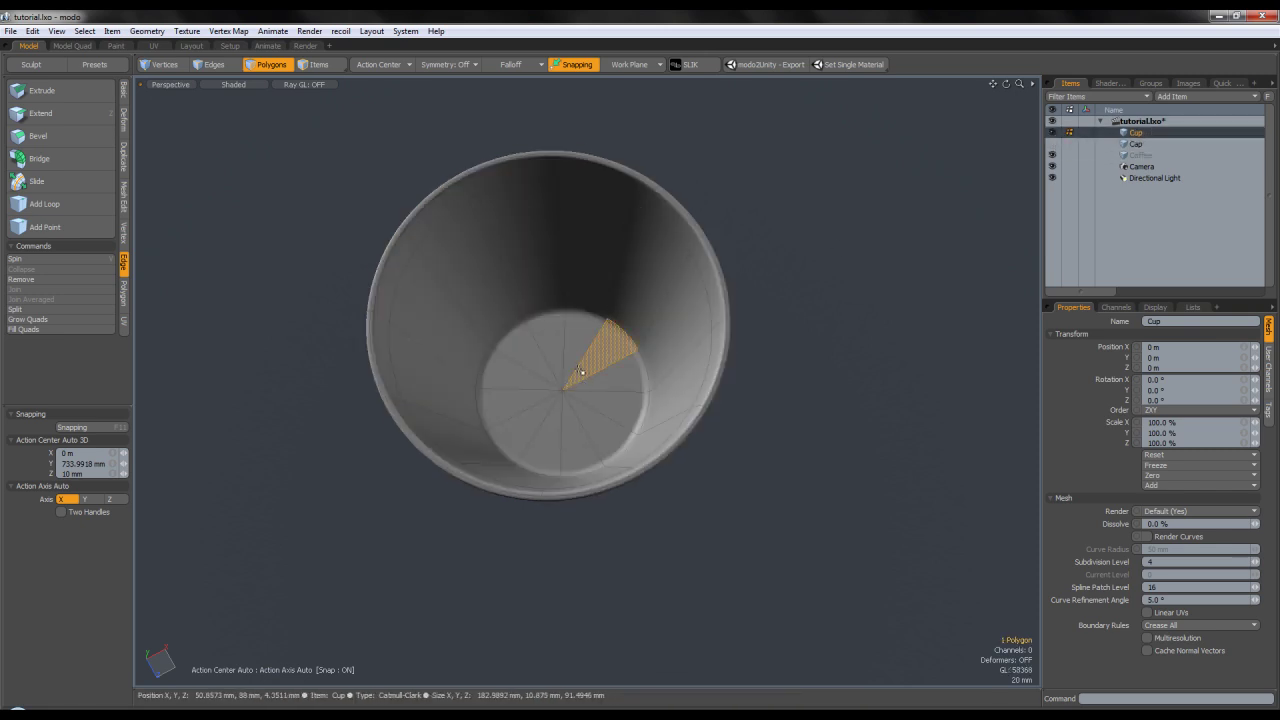
drag(583, 378, 582, 370)
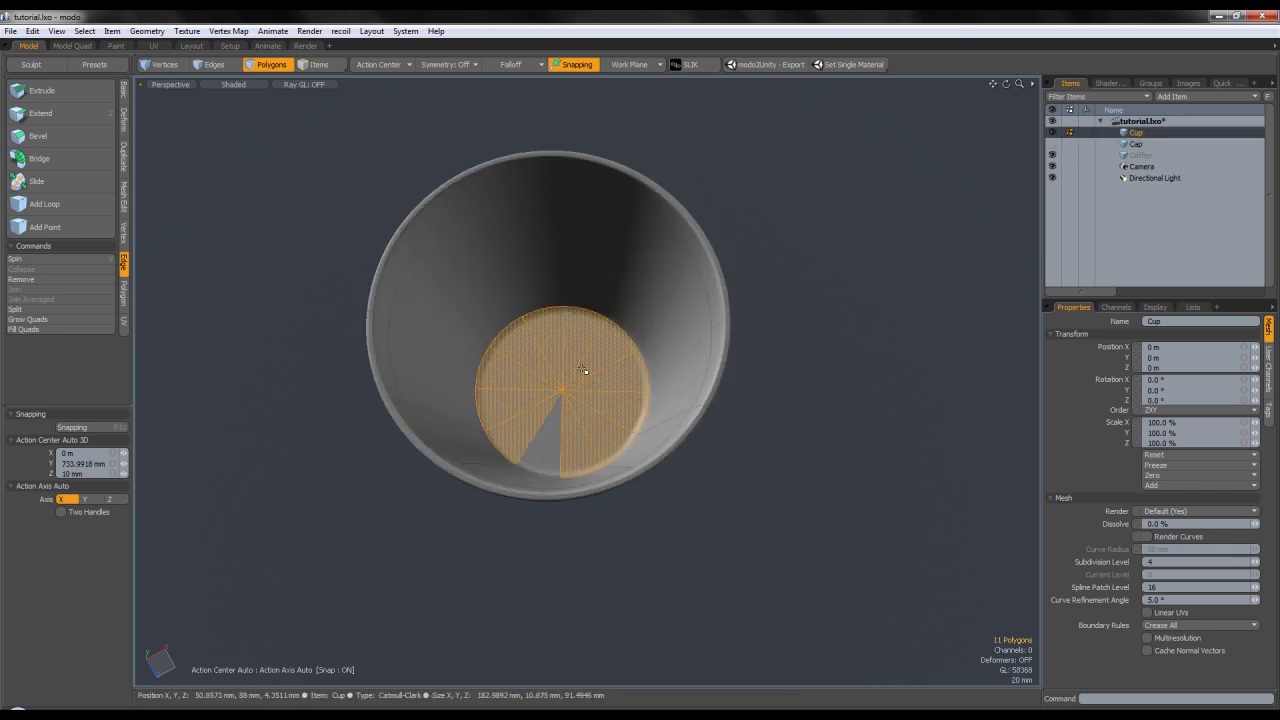
click(1142, 156)
double_click(573, 370)
Move the coffee disc up inside the cup to a height of about 510 mm.
key(r)
alt+drag(586, 406, 594, 338)
key(w)
scroll(596, 350, down, 4)
alt+drag(602, 456, 602, 363)
scroll(575, 500, up, 5)
alt+drag(575, 500, 584, 580)
Scale the coffee disc horizontally to 122% in X and Z so it reaches the cup's inner wall.
mouse_move(659, 388)
mouse_down()
mouse_move(702, 388)
mouse_move(683, 388)
mouse_up()
key(ctrl+z)
key(space)
key(r)
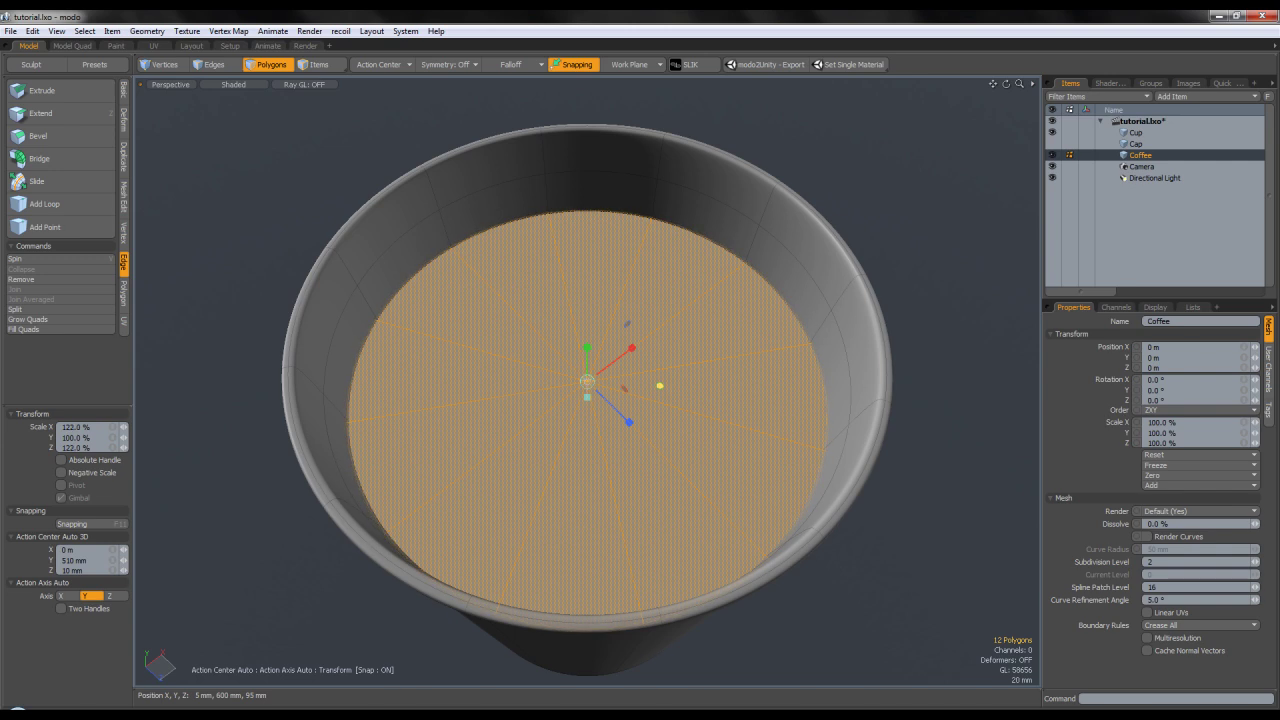
key(space)
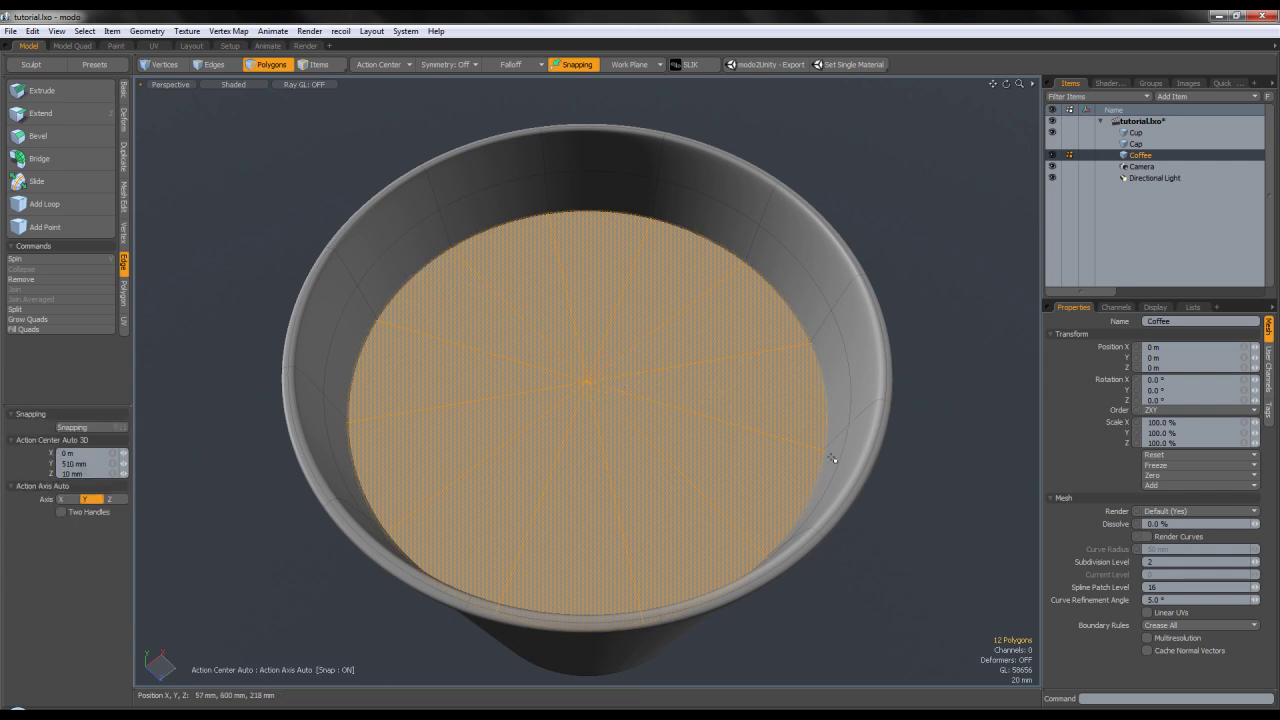
scroll(826, 445, up, 6)
scroll(826, 444, down, 8)
scroll(838, 448, up, 5)
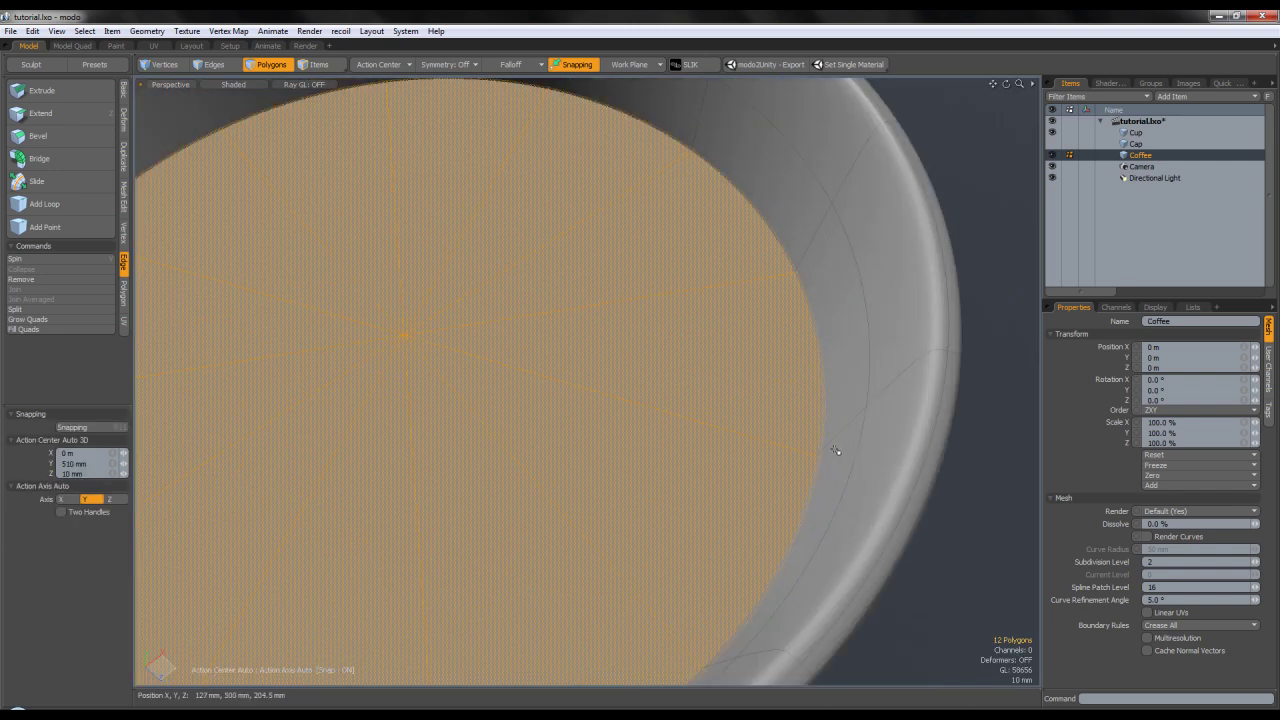
scroll(306, 121, down, 3)
Bevel the grouped coffee polygons inward in three rings, the last with a -3 mm shift and about 17.3 mm inset.
alt+shift+drag(403, 249, 520, 320)
key(b)
click(501, 374)
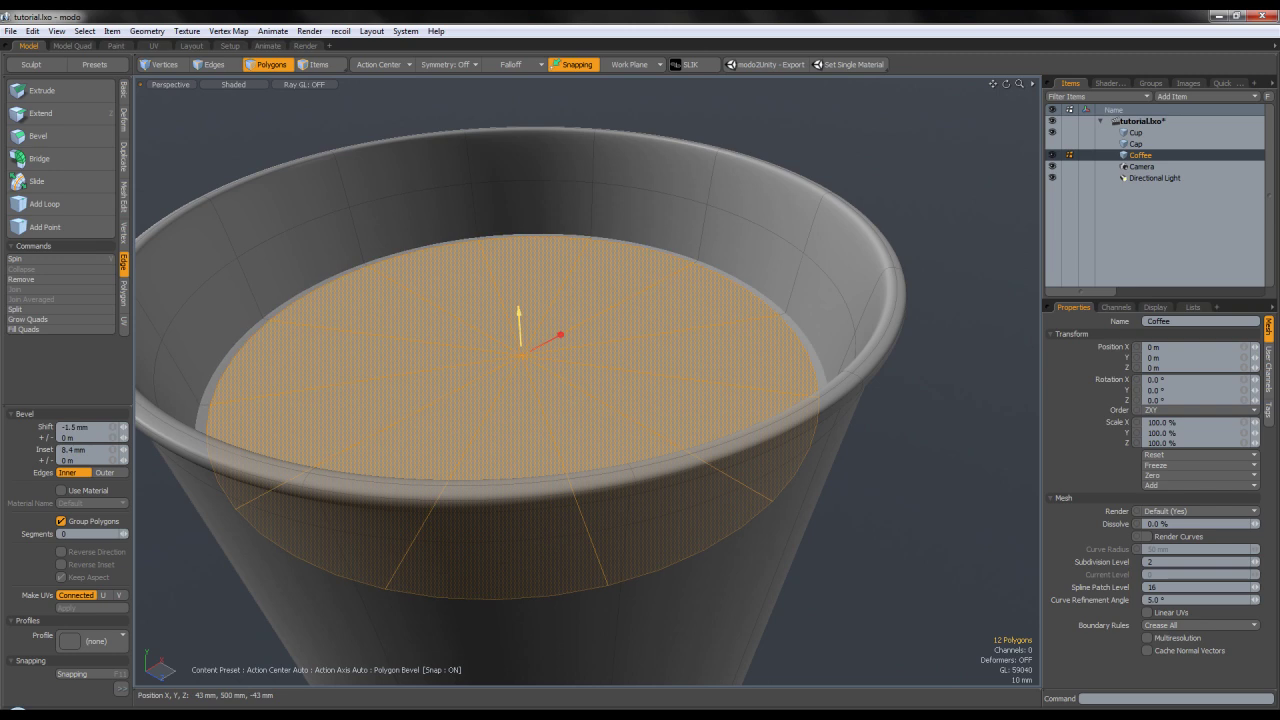
drag(560, 335, 474, 382)
drag(521, 336, 521, 342)
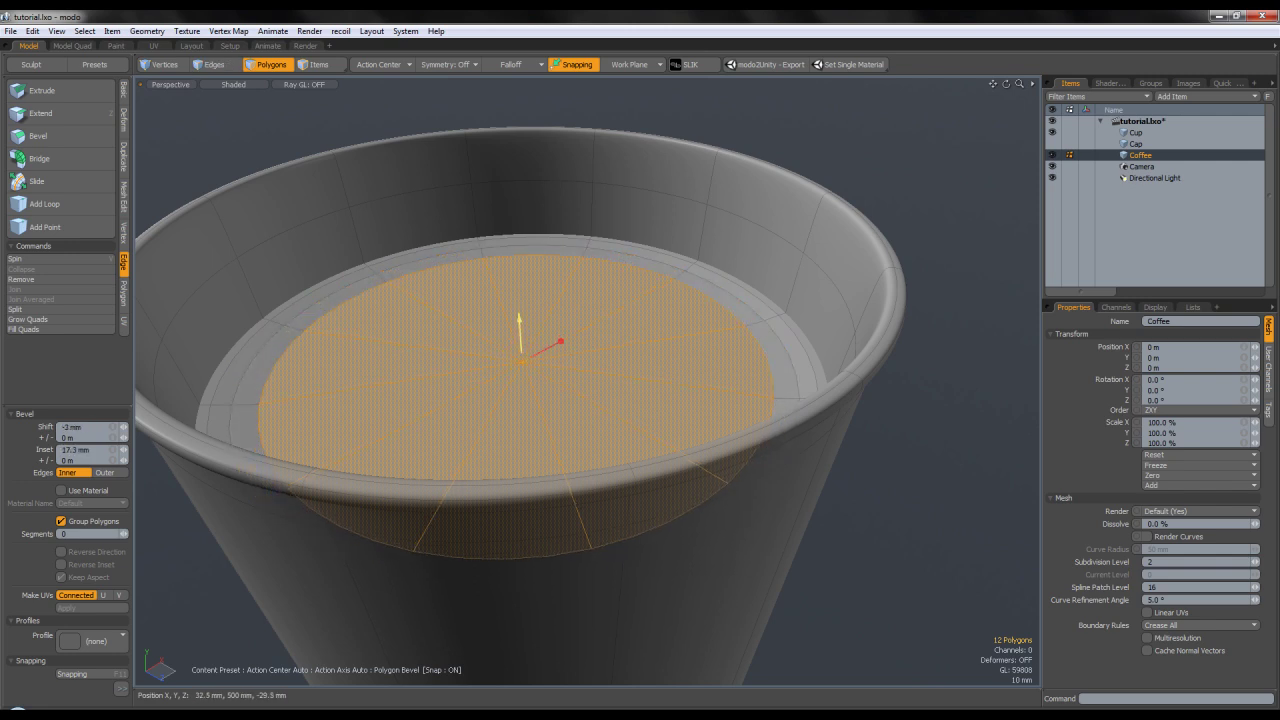
key(space)
Select all edges of the Coffee mesh and lower their subdivision weight to 0%.
double_click(645, 335)
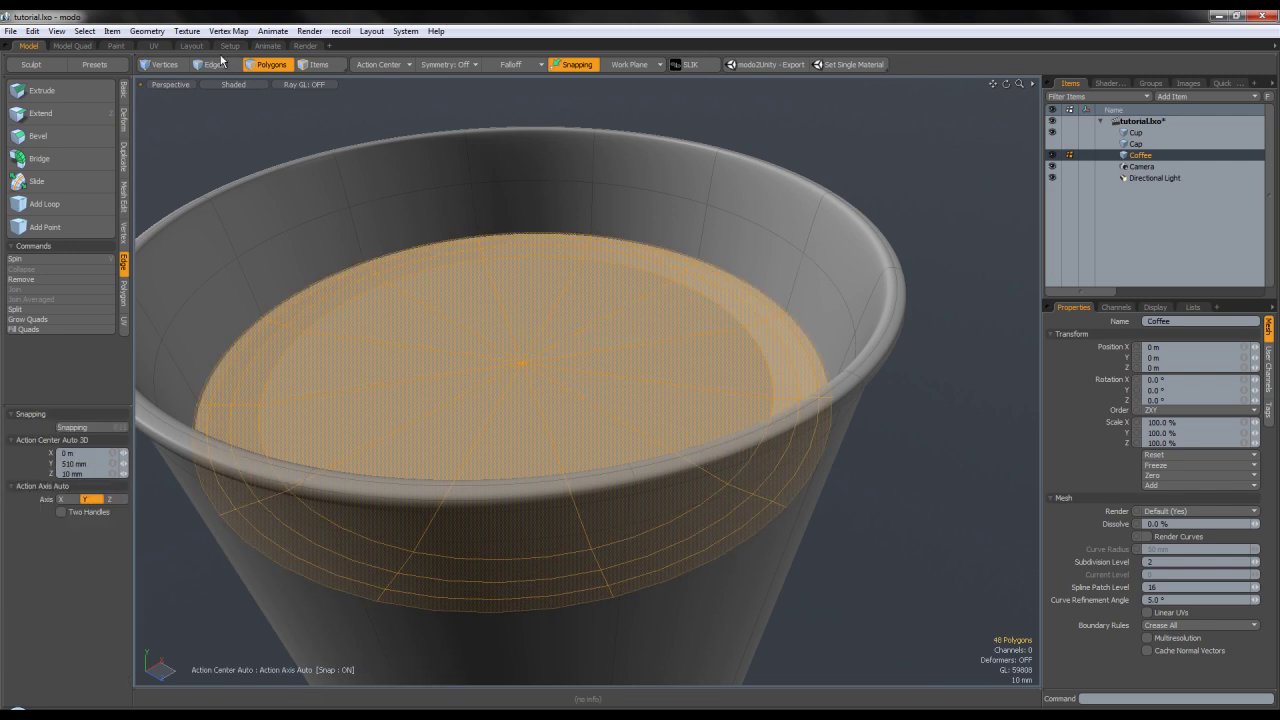
click(221, 62)
key(shift+w)
key(bracketleft)
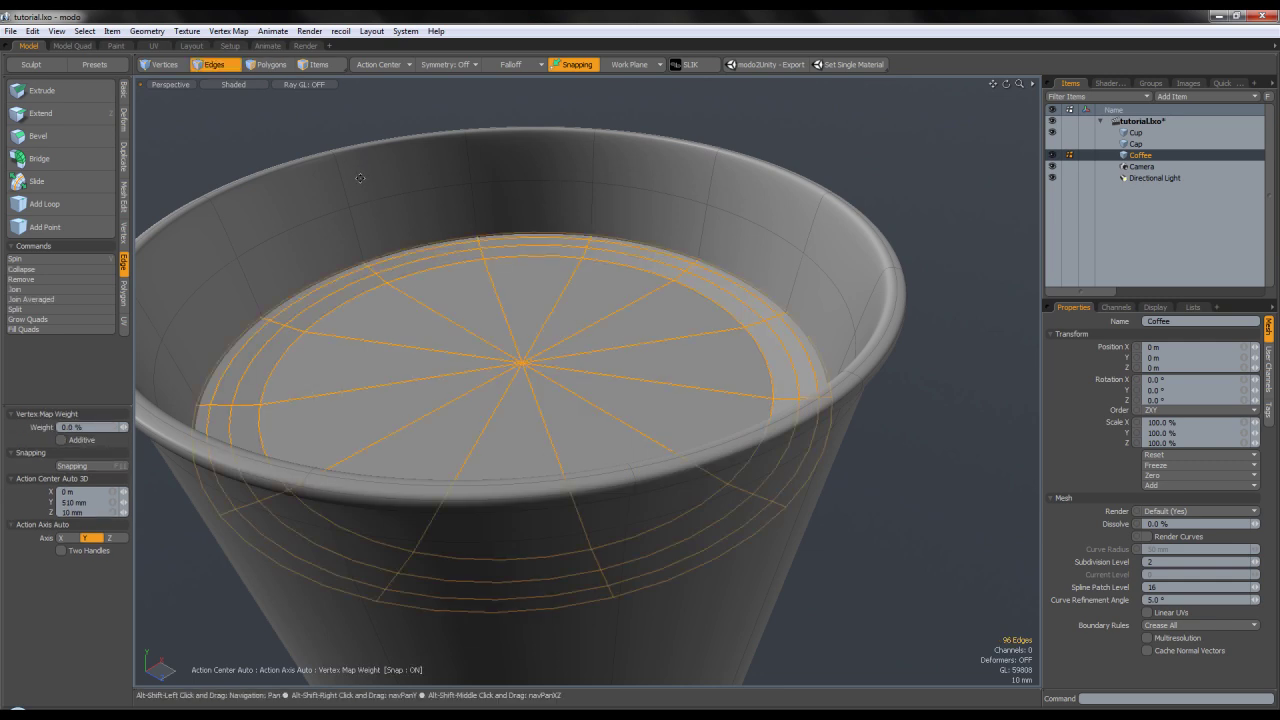
drag(363, 179, 366, 179)
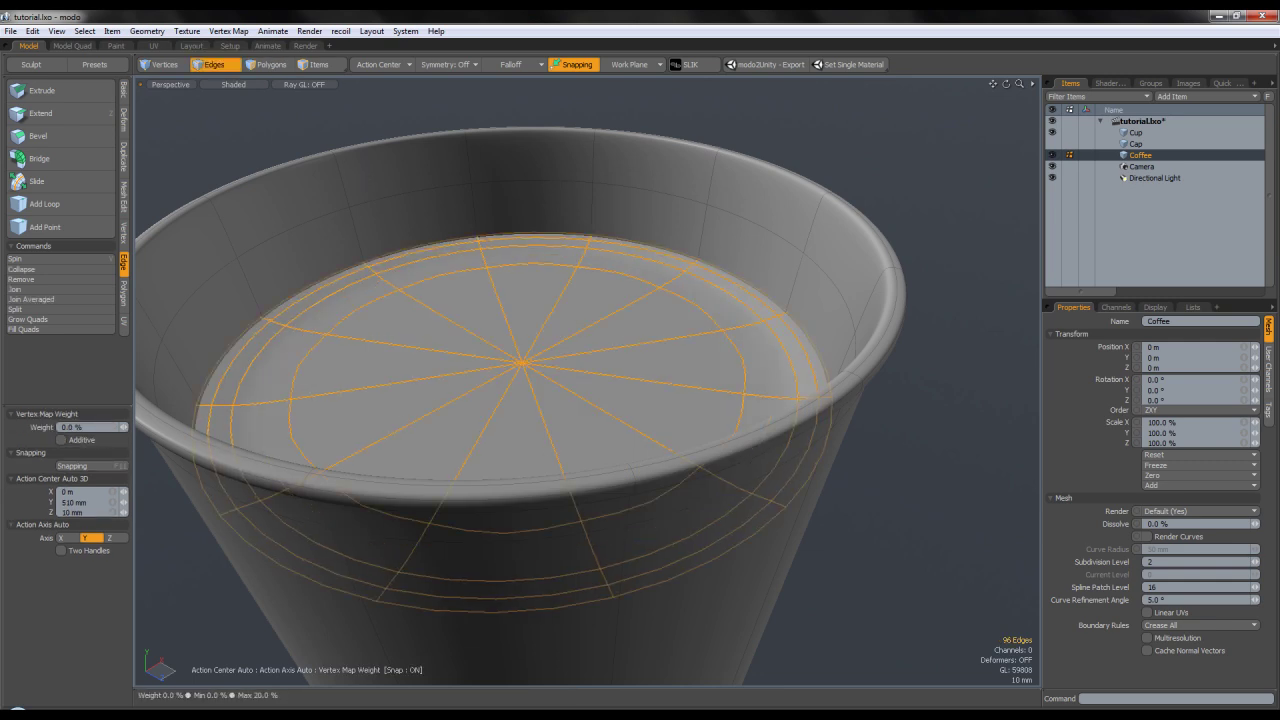
key(space)
Try the Ray GL preview on the coffee-filled cup and switch it off again, clearing the selection.
click(310, 86)
key(space)
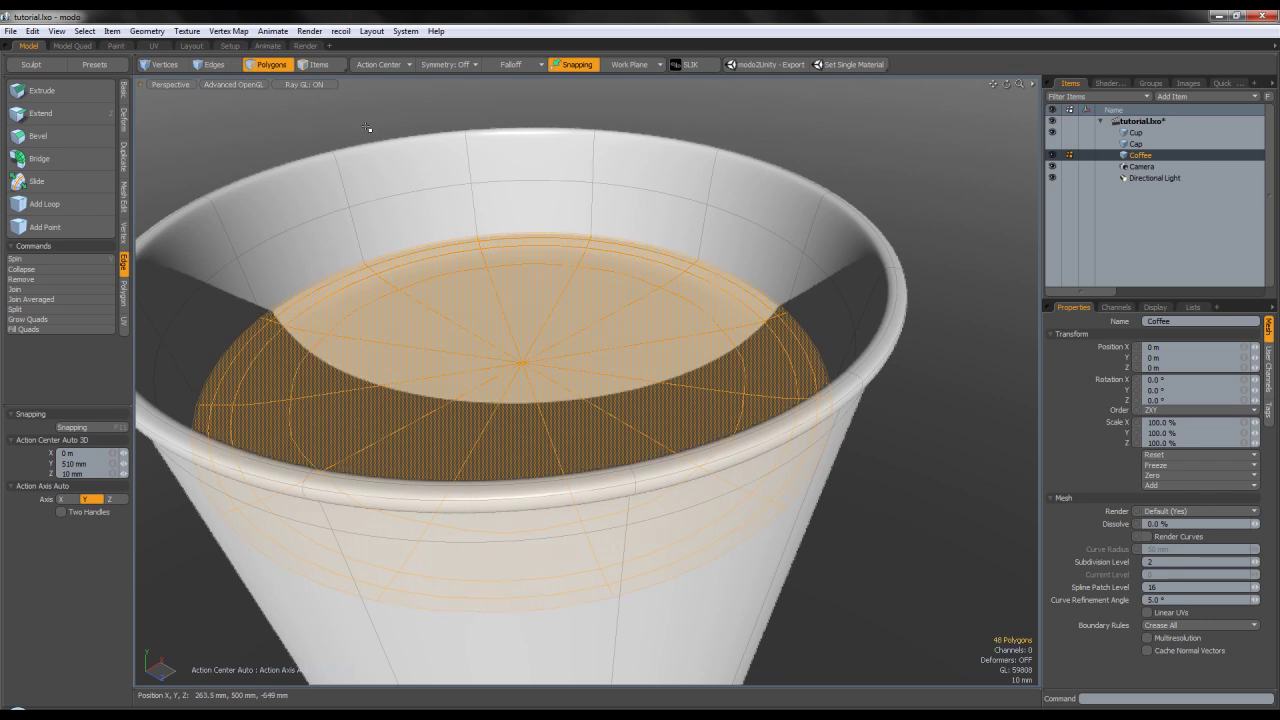
click(369, 122)
click(305, 86)
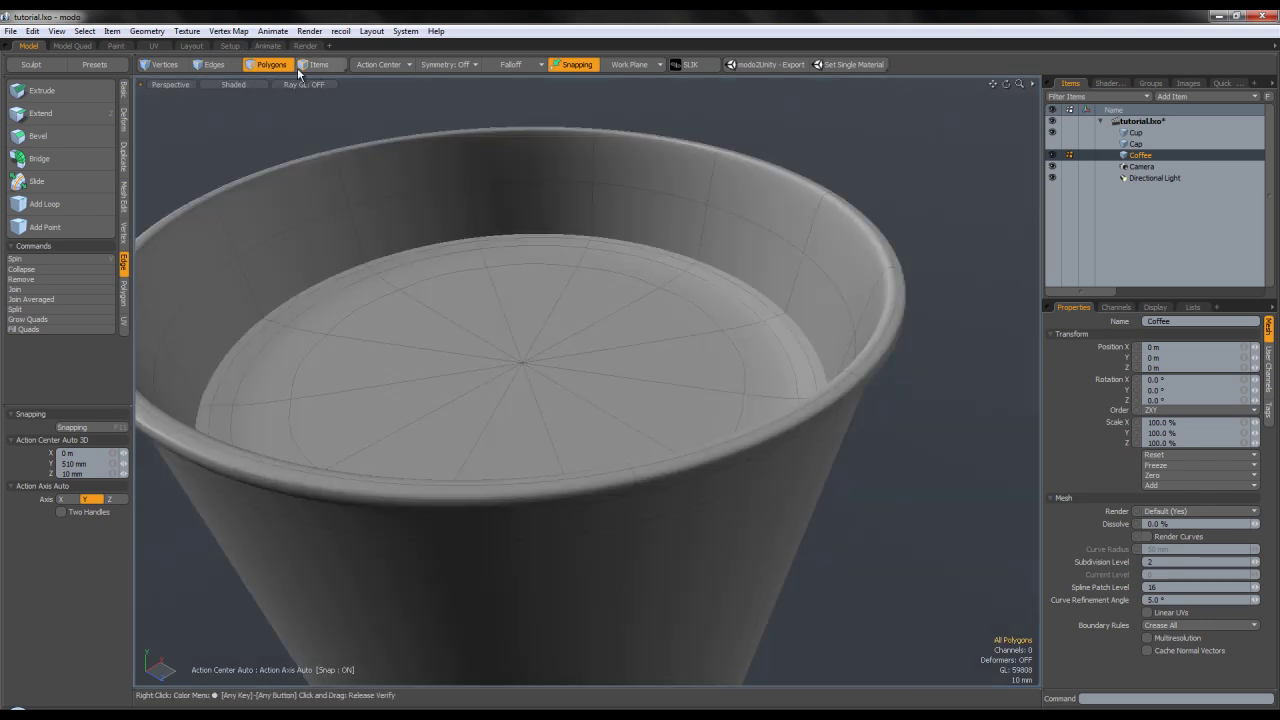
key(ctrl+3)
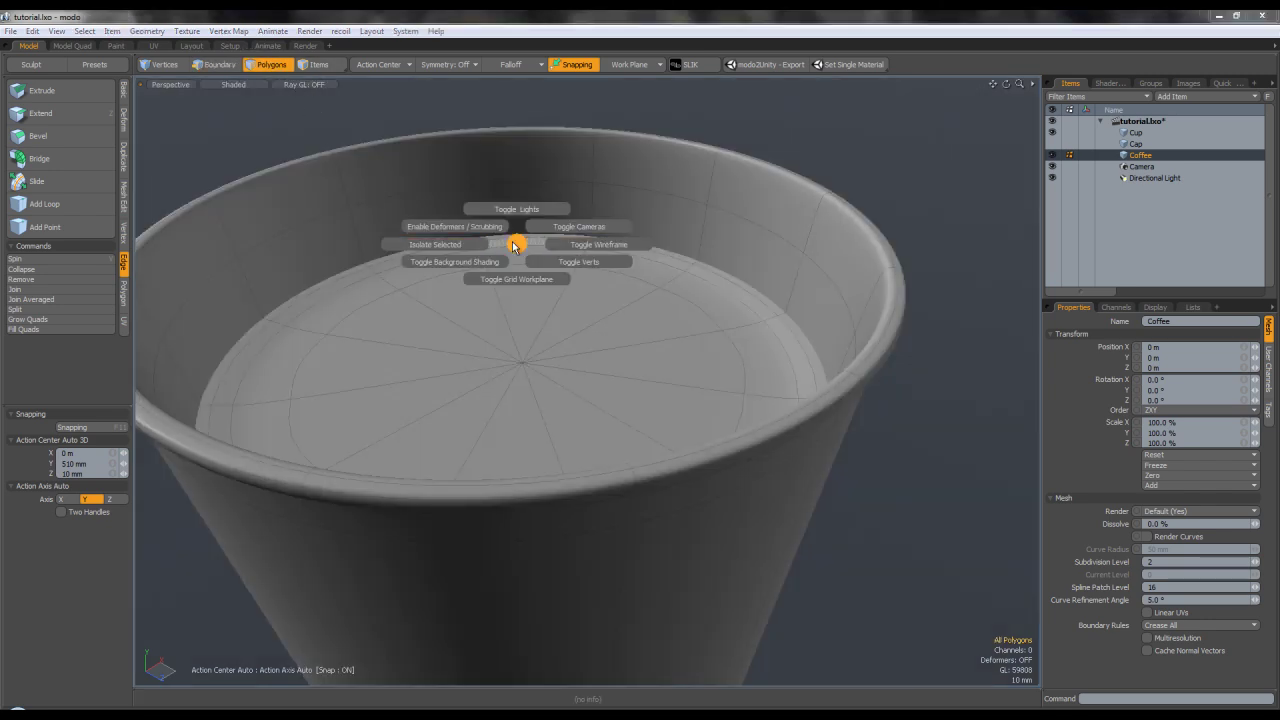
click(517, 244)
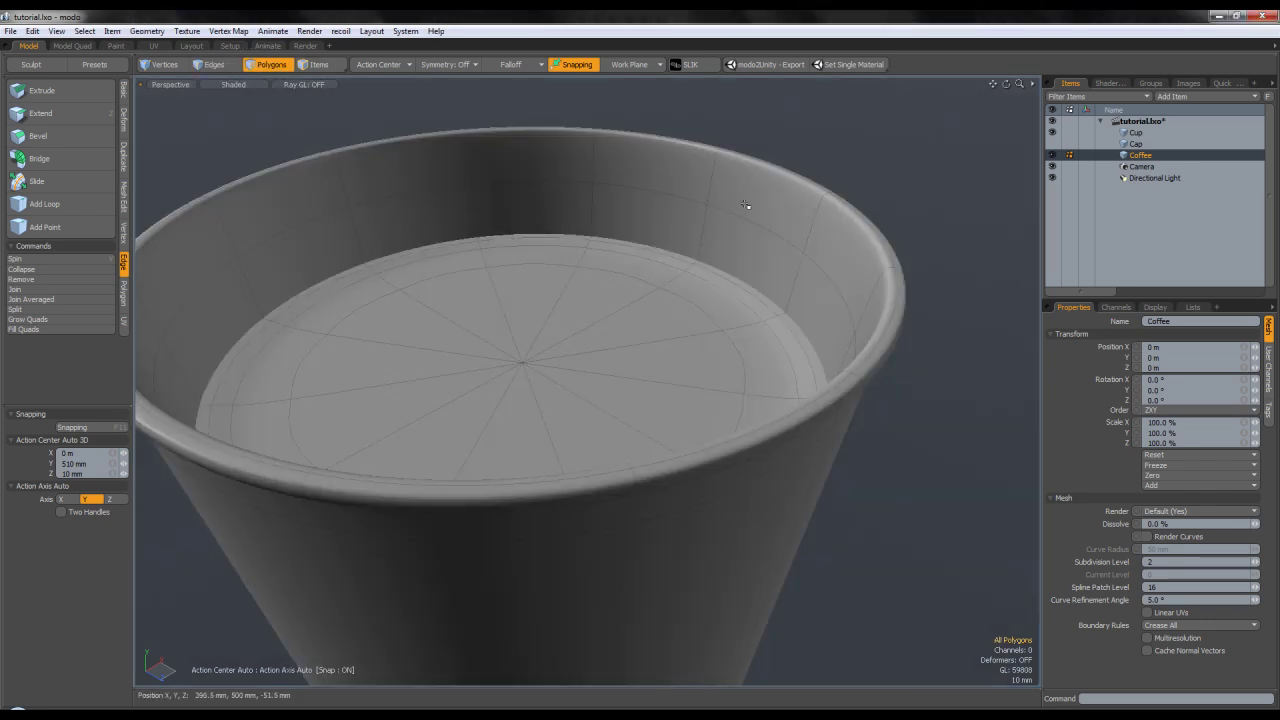
Set the viewport shading to Advanced OpenGL and hide the wireframe overlay.
click(184, 85)
click(303, 115)
click(235, 85)
click(270, 147)
key(ctrl+3)
click(569, 250)
alt+drag(575, 255, 663, 256)
alt+drag(663, 256, 738, 328)
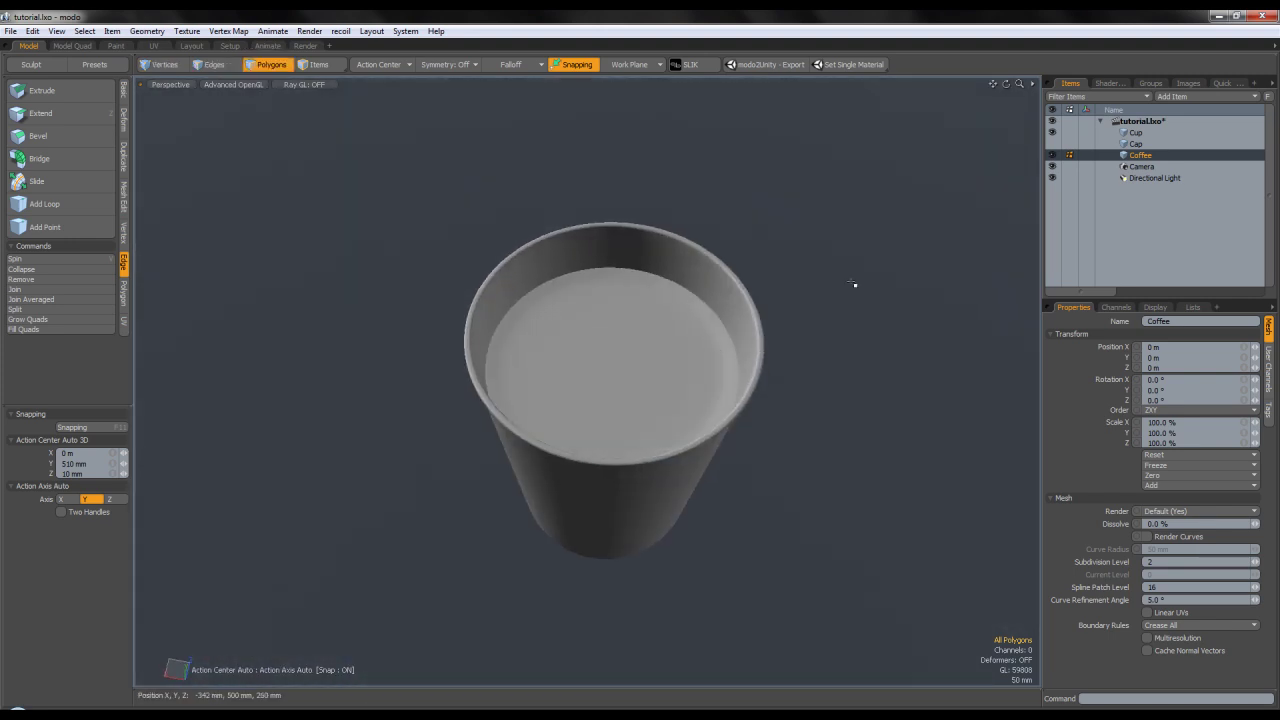
Make the Cap visible again, review the complete closed cup from the side and select only the Coffee mesh.
click(1053, 144)
shift+click(1140, 134)
alt+shift+drag(758, 275, 612, 290)
alt+drag(612, 290, 616, 379)
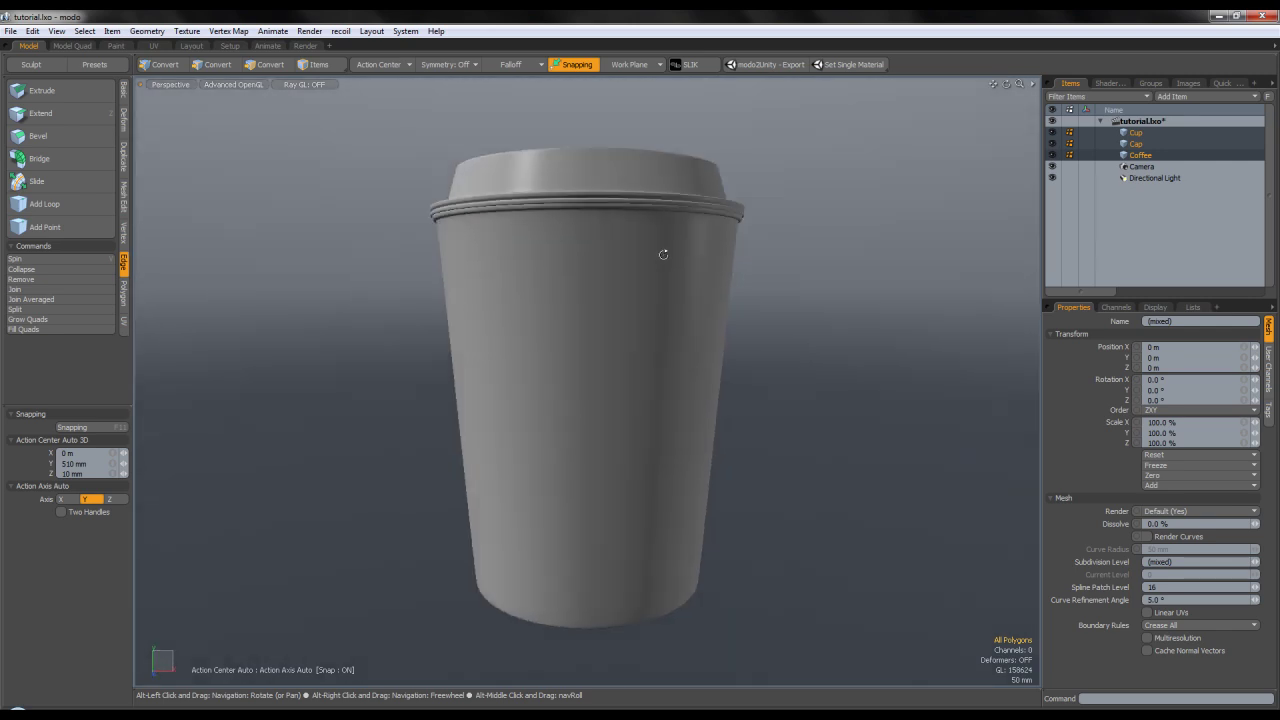
key(3)
click(1144, 155)
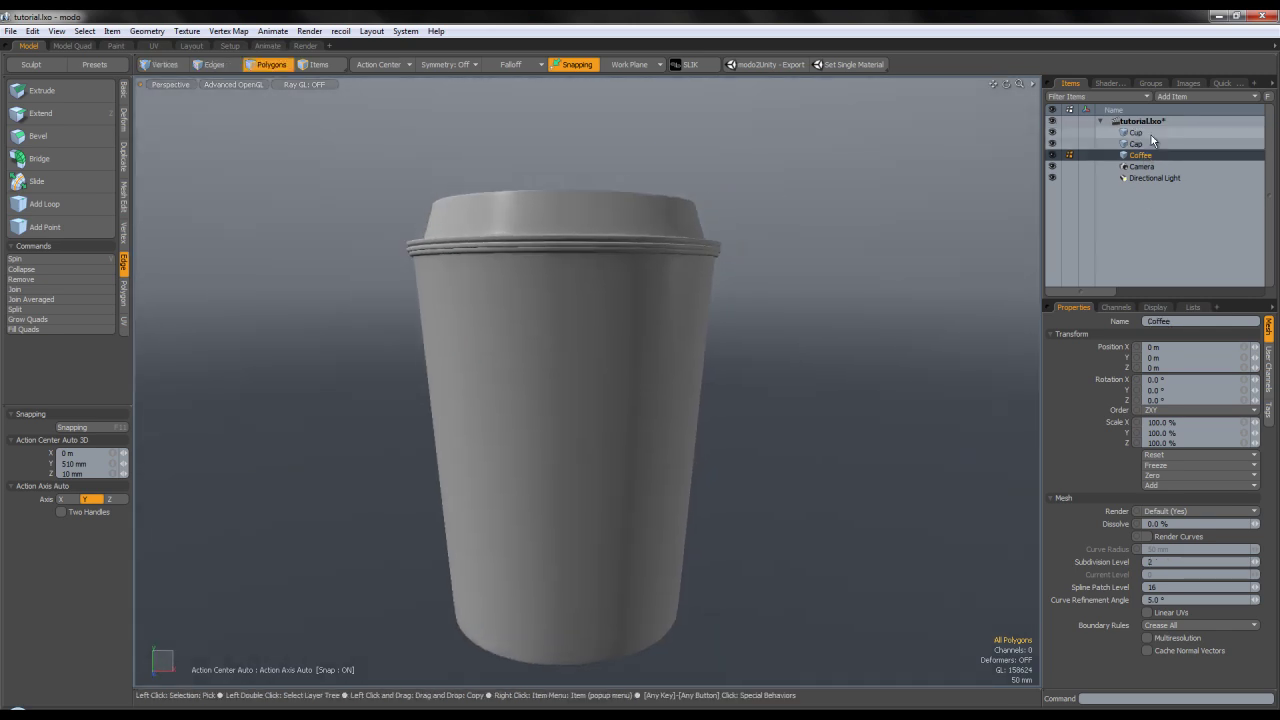
Switch to the UV layout and delete the Texture UV map from the Coffee mesh.
click(160, 46)
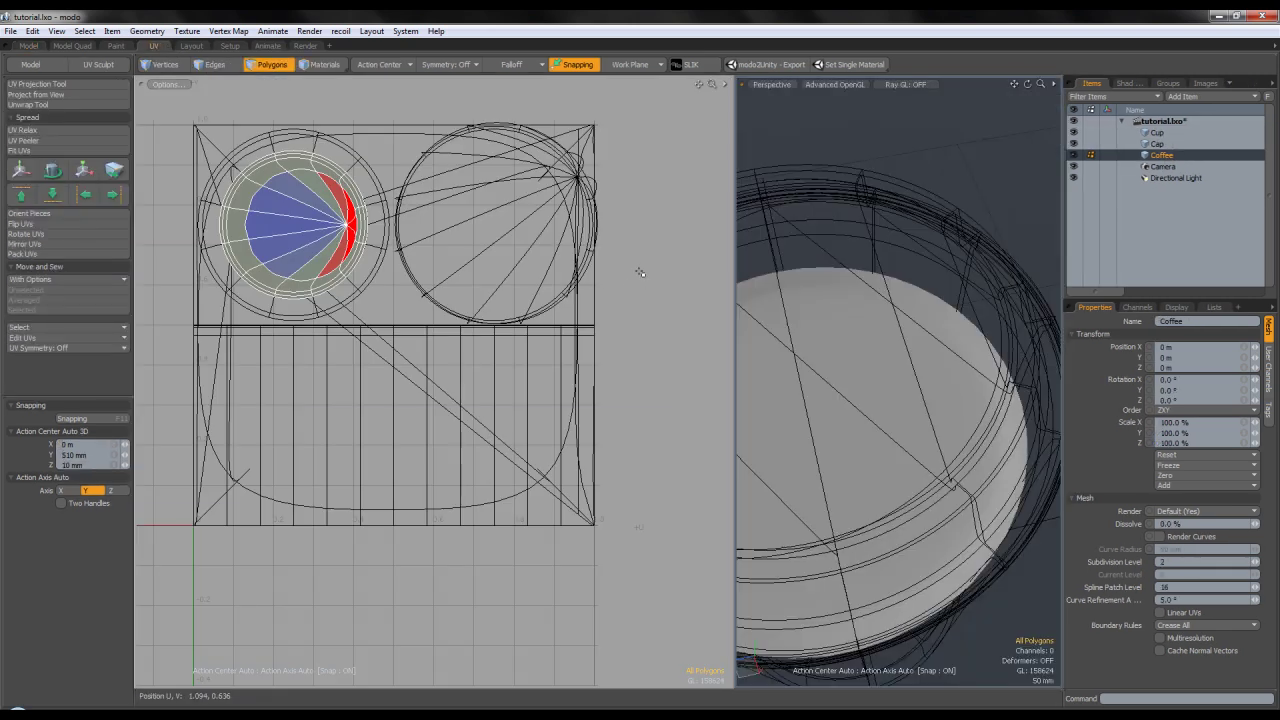
click(1215, 308)
click(1074, 346)
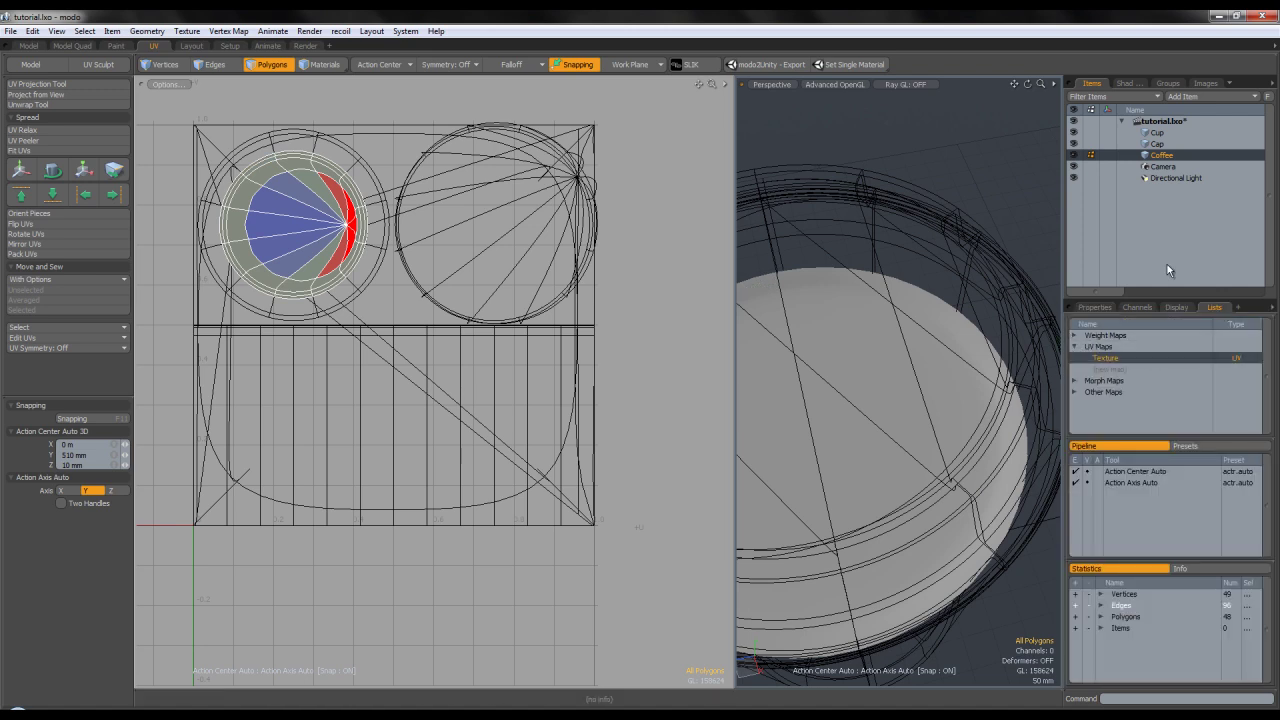
right_click(1112, 357)
click(1113, 359)
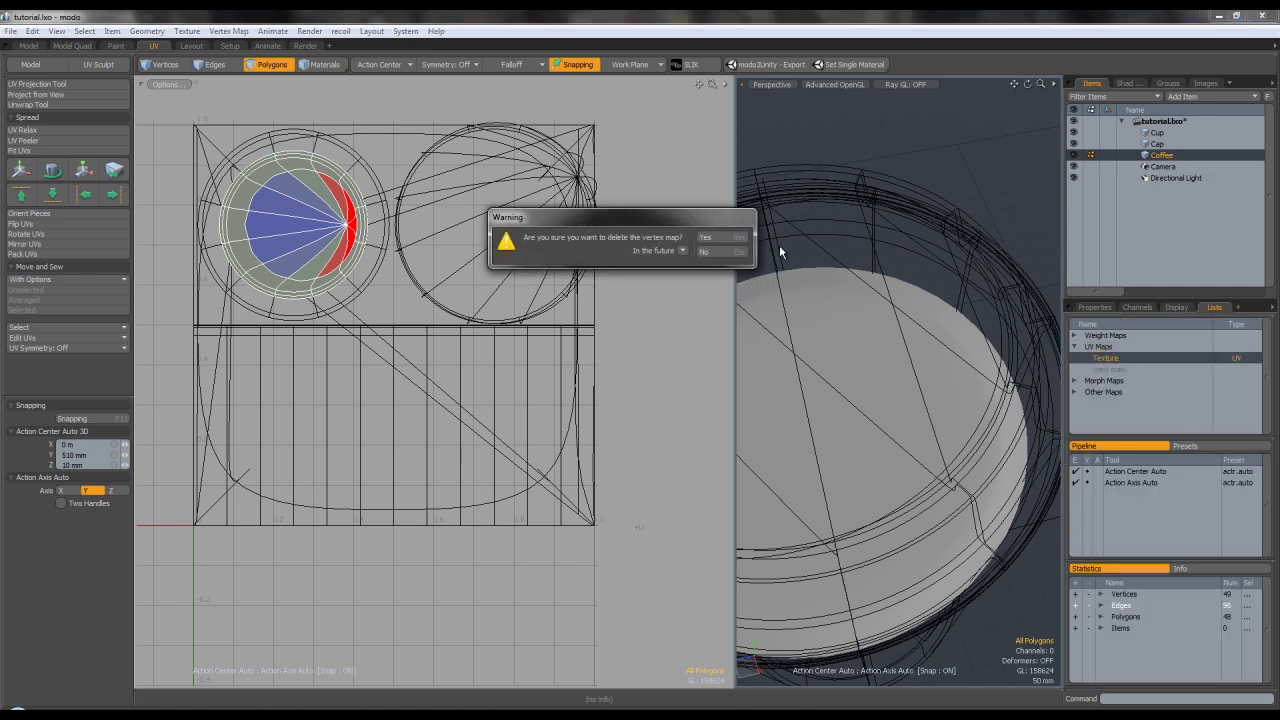
click(722, 238)
Select the Cup, Cap and Coffee meshes together and delete their Texture UV map.
shift+click(1170, 134)
right_click(1114, 357)
click(1120, 358)
click(712, 237)
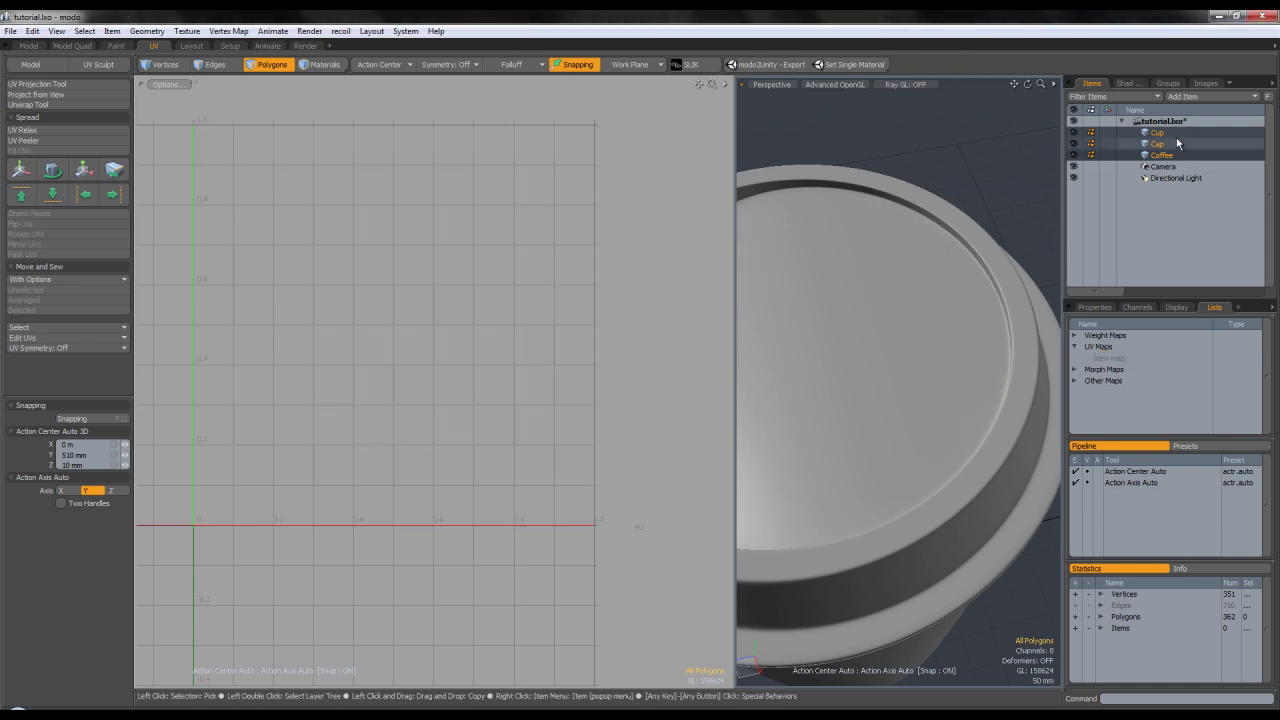
Select the Cup, fit it in the view, hide the Cap and Coffee meshes and save the scene.
click(1176, 134)
key(a)
alt+drag(960, 350, 942, 356)
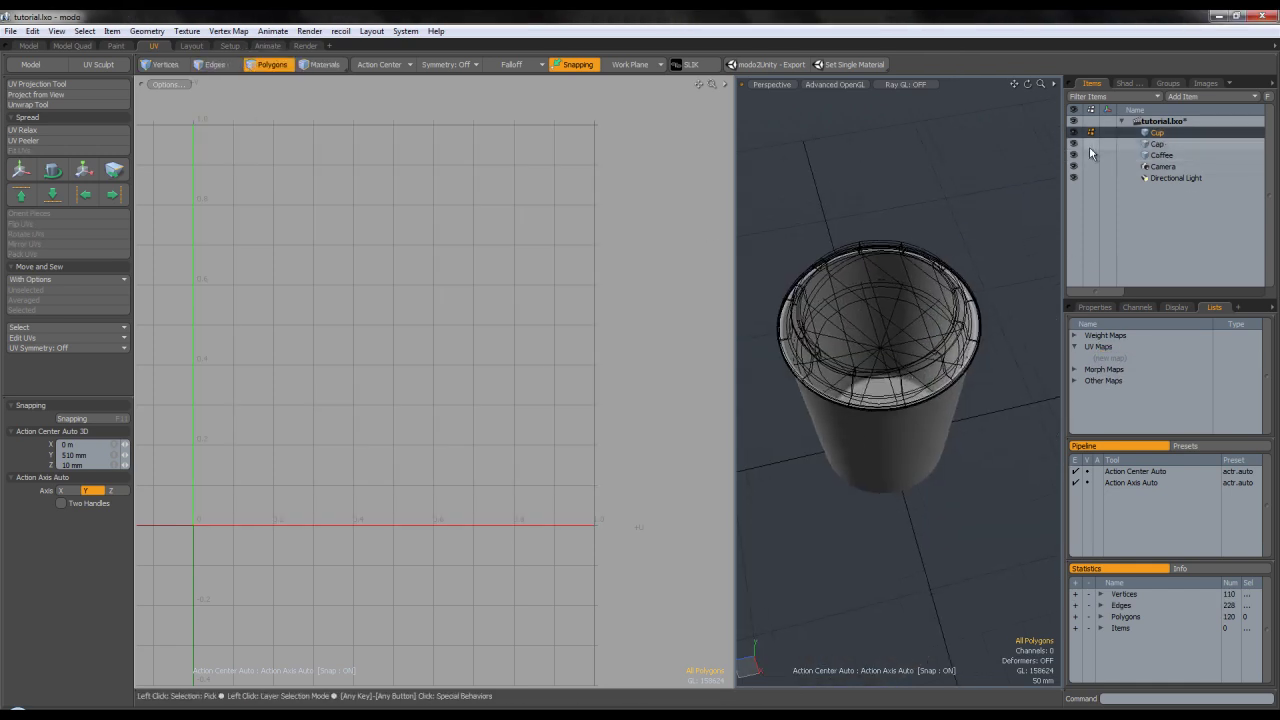
drag(1074, 144, 1073, 157)
key(ctrl+s)
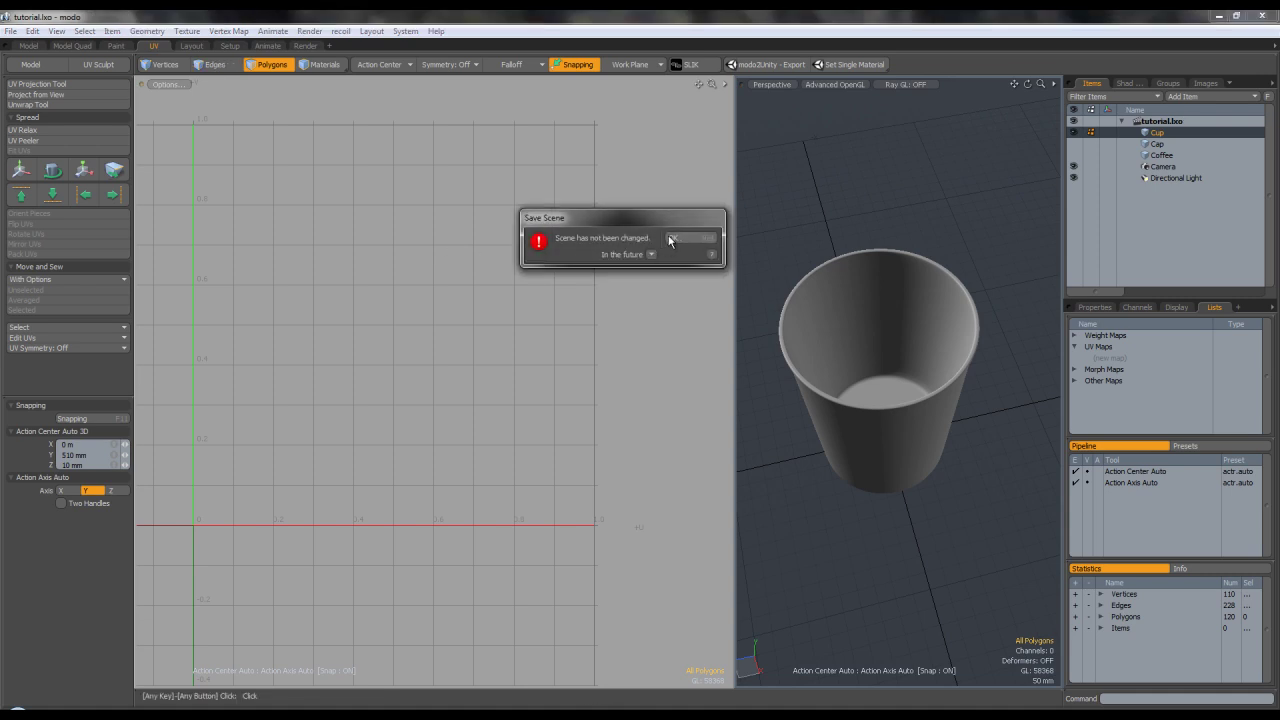
click(670, 238)
Try selecting an edge loop on the cup and clear the selection.
scroll(879, 370, up, 5)
scroll(879, 370, down, 5)
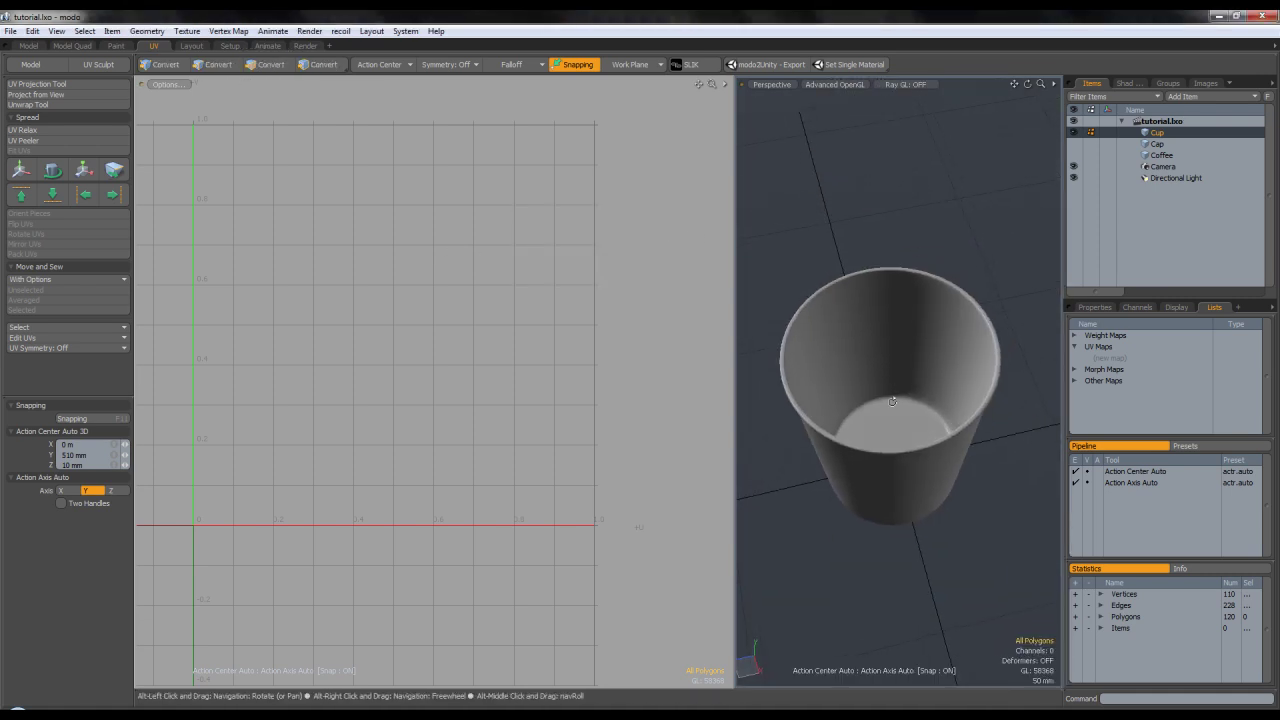
alt+drag(817, 434, 834, 309)
alt+drag(881, 400, 868, 266)
alt+drag(881, 312, 891, 406)
mouse_move(943, 370)
mouse_down()
mouse_move(862, 361)
mouse_move(857, 387)
mouse_move(925, 408)
mouse_up()
key(l)
click(1003, 417)
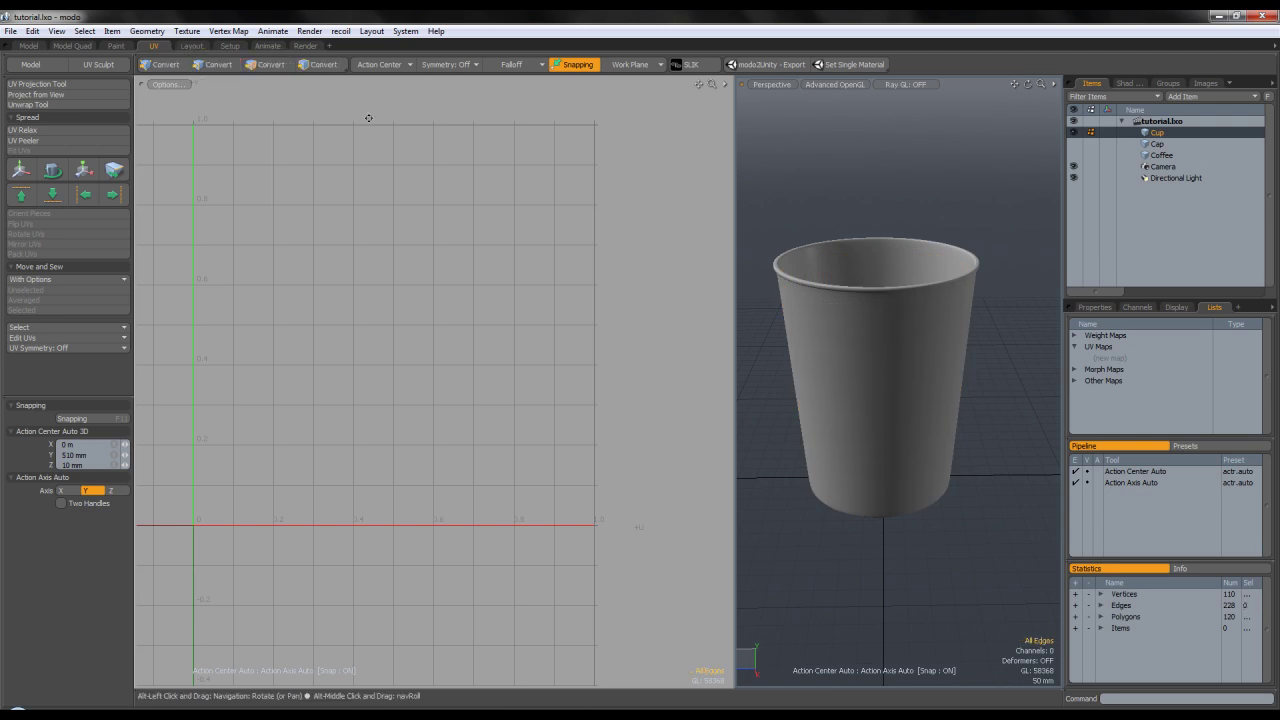
Select the polygons of the cup's inner floor and wall, grow the selection up to the rim and delete them.
alt+drag(850, 285, 850, 400)
mouse_move(896, 424)
mouse_down()
mouse_move(883, 446)
mouse_move(863, 401)
mouse_move(862, 320)
mouse_up()
key(shift+Up)
key(shift+Up)
scroll(829, 323, up, 3)
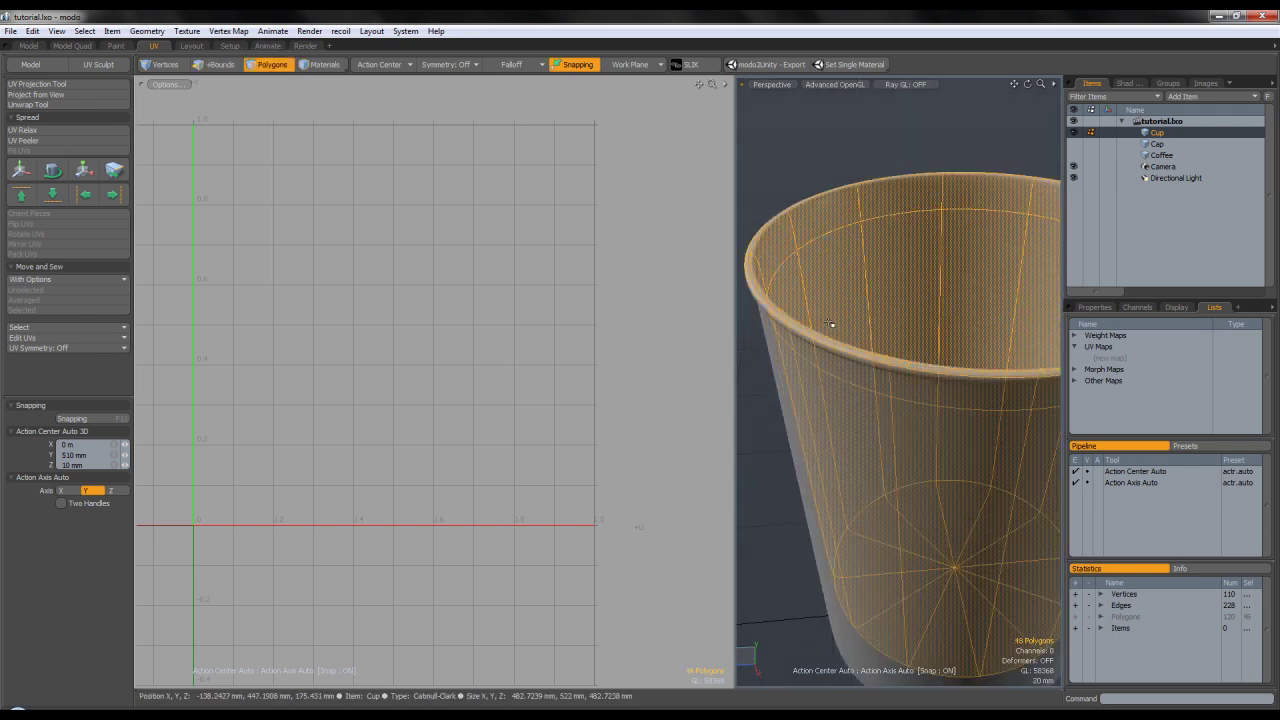
key(Delete)
Select the edge loop around the recessed disc on the underside of the cup.
scroll(830, 325, down, 5)
alt+drag(862, 361, 890, 265)
scroll(899, 405, up, 3)
alt+drag(906, 443, 951, 380)
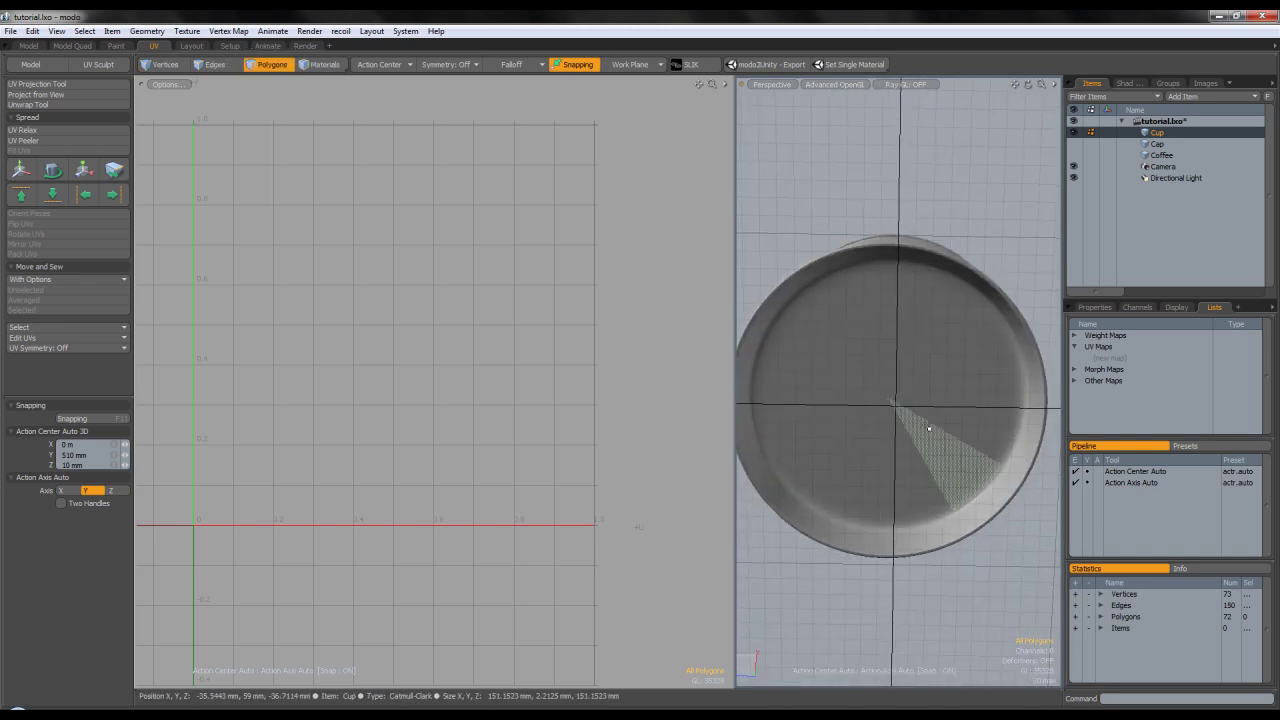
scroll(835, 400, down, 4)
alt+drag(838, 398, 882, 494)
scroll(854, 378, up, 2)
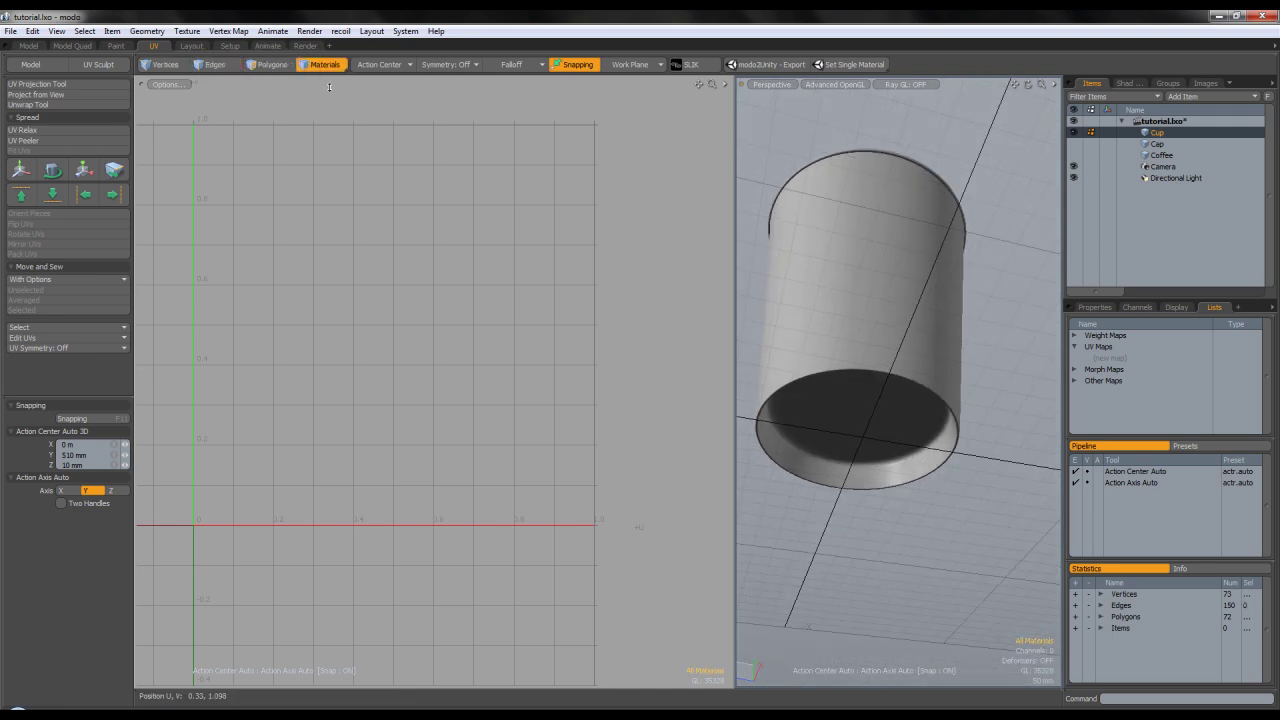
click(214, 69)
alt+drag(936, 500, 938, 402)
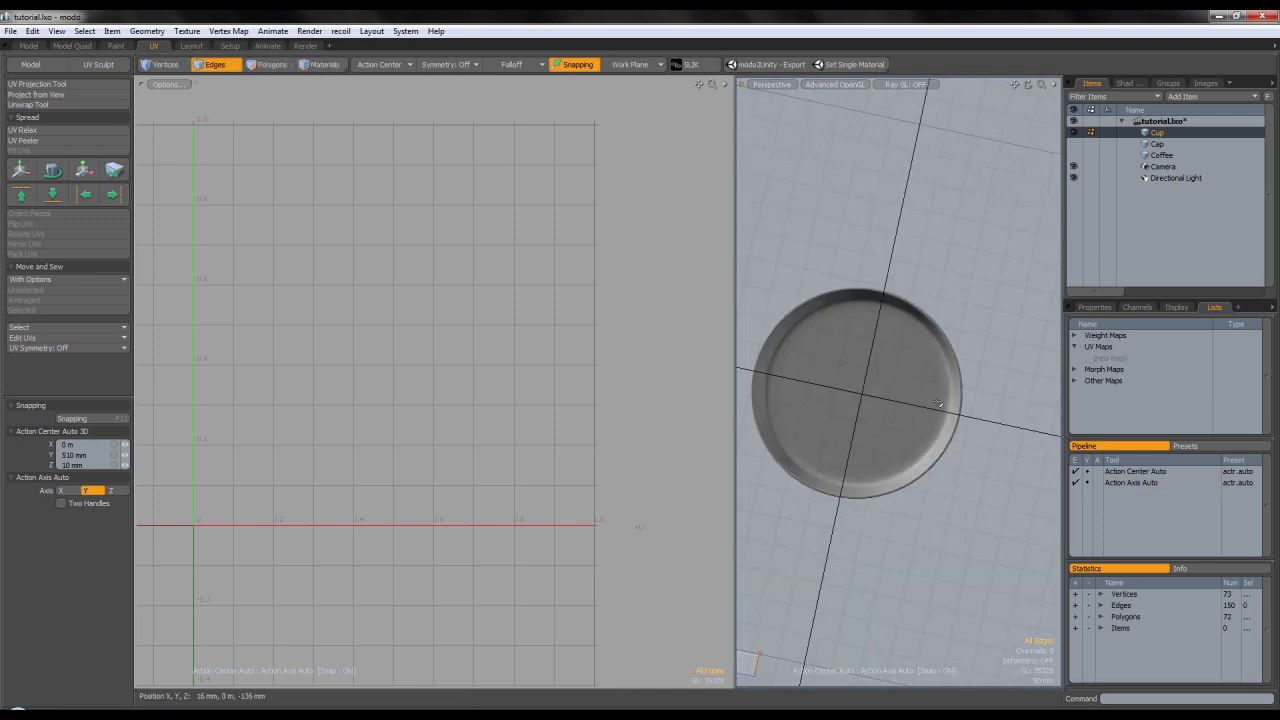
double_click(950, 391)
Add a vertical line of edges to the selection, running from the bottom loop up the outer wall to the rim.
mouse_move(916, 314)
alt+mouse_down()
mouse_move(900, 388)
mouse_move(888, 280)
mouse_move(903, 302)
alt+mouse_up()
scroll(872, 300, up, 5)
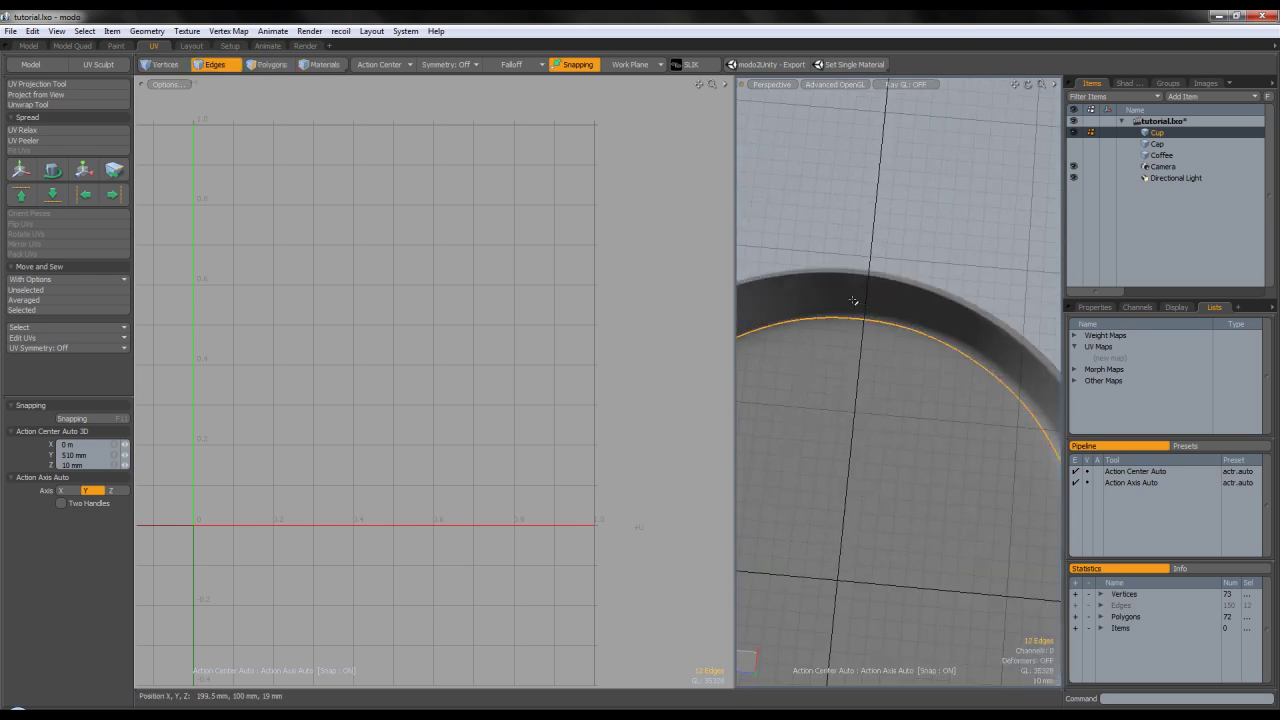
shift+click(856, 301)
alt+drag(883, 229, 863, 325)
shift+click(863, 337)
scroll(870, 290, down, 6)
alt+drag(898, 100, 896, 312)
scroll(917, 183, down, 1)
shift+click(875, 343)
key(Up)
key(Up)
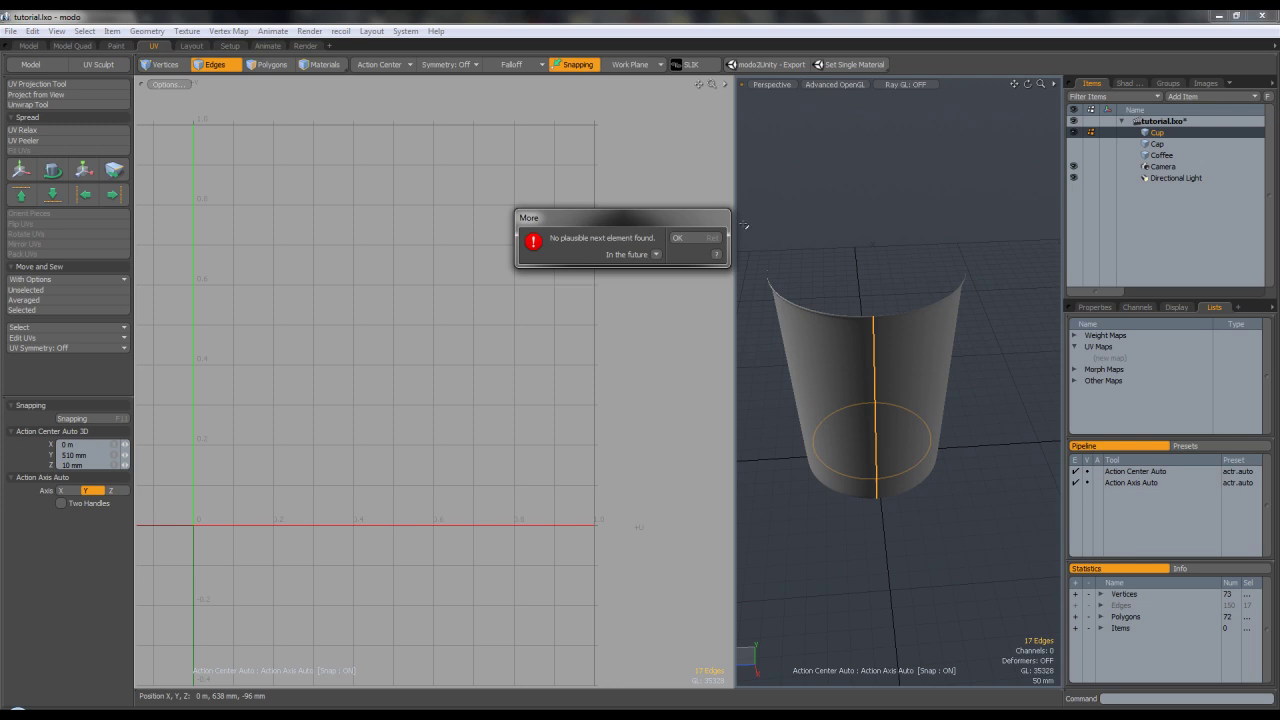
click(704, 233)
Unwrap the Cup along the selected seam edges with the Unwrap Tool, clear the selection and switch to polygon selection.
alt+drag(898, 299, 903, 431)
scroll(892, 478, up, 4)
scroll(883, 498, down, 4)
alt+drag(883, 498, 854, 232)
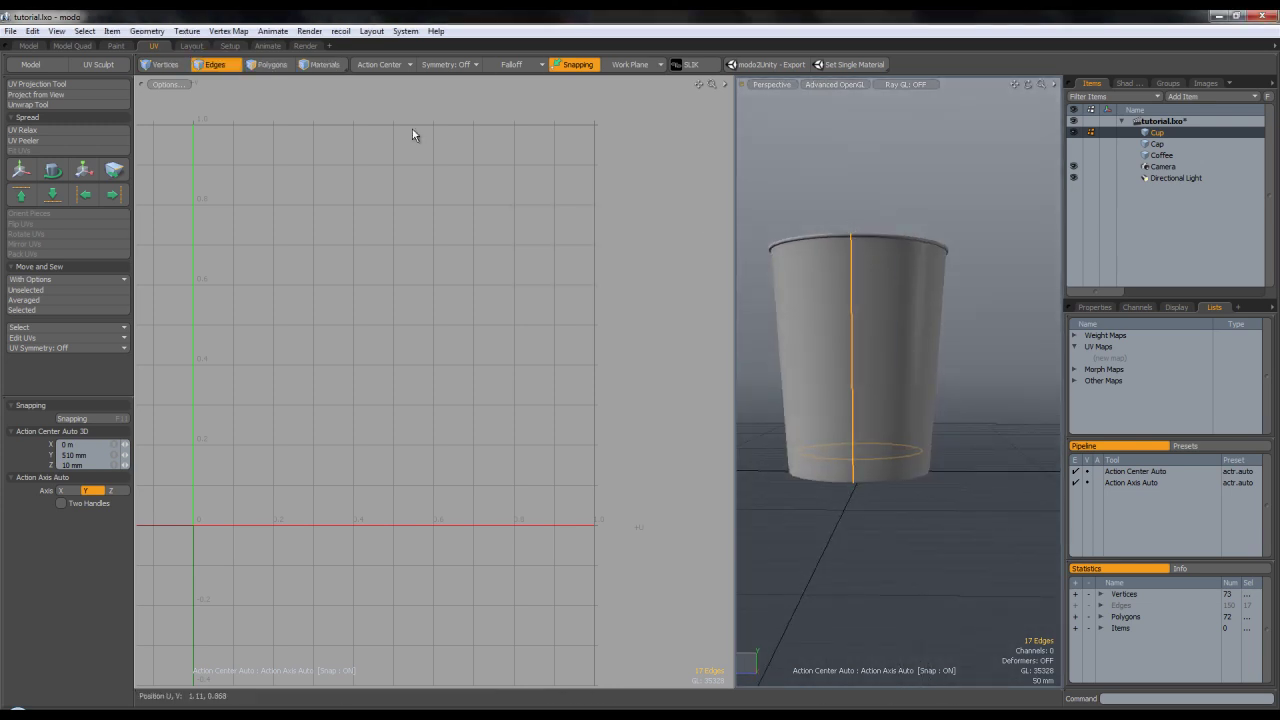
click(70, 104)
click(454, 270)
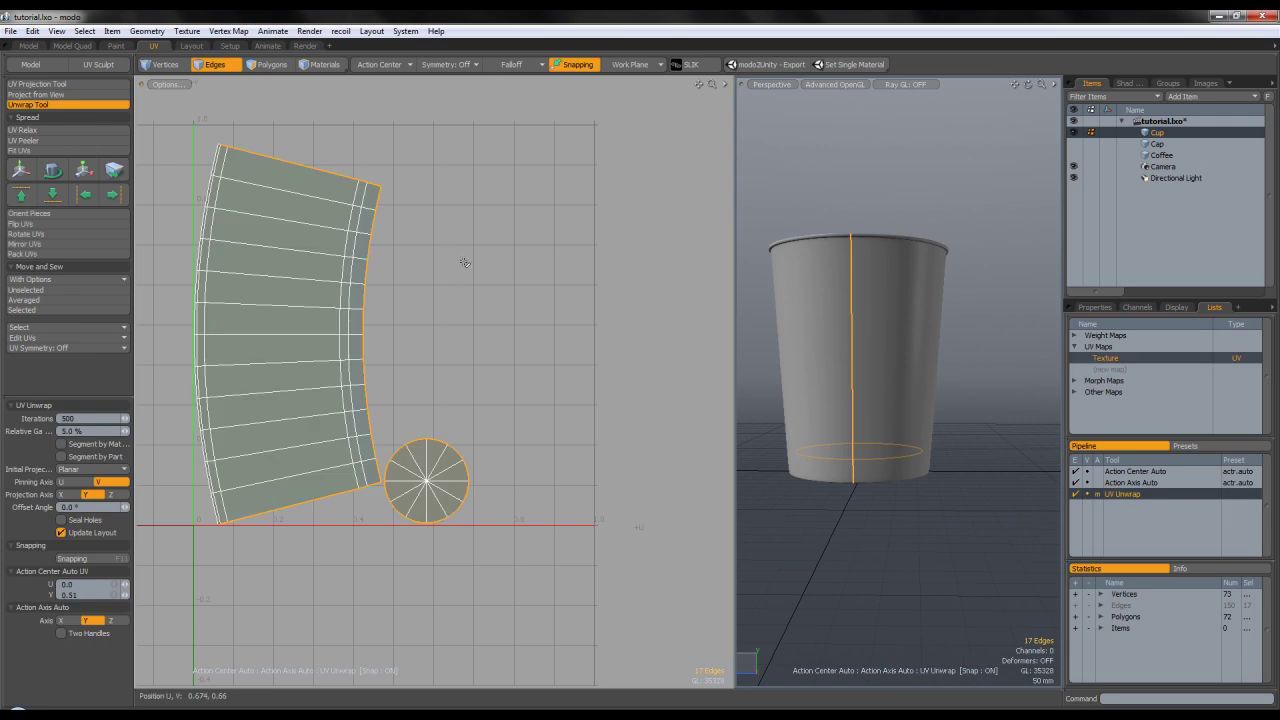
key(q)
click(438, 263)
click(258, 67)
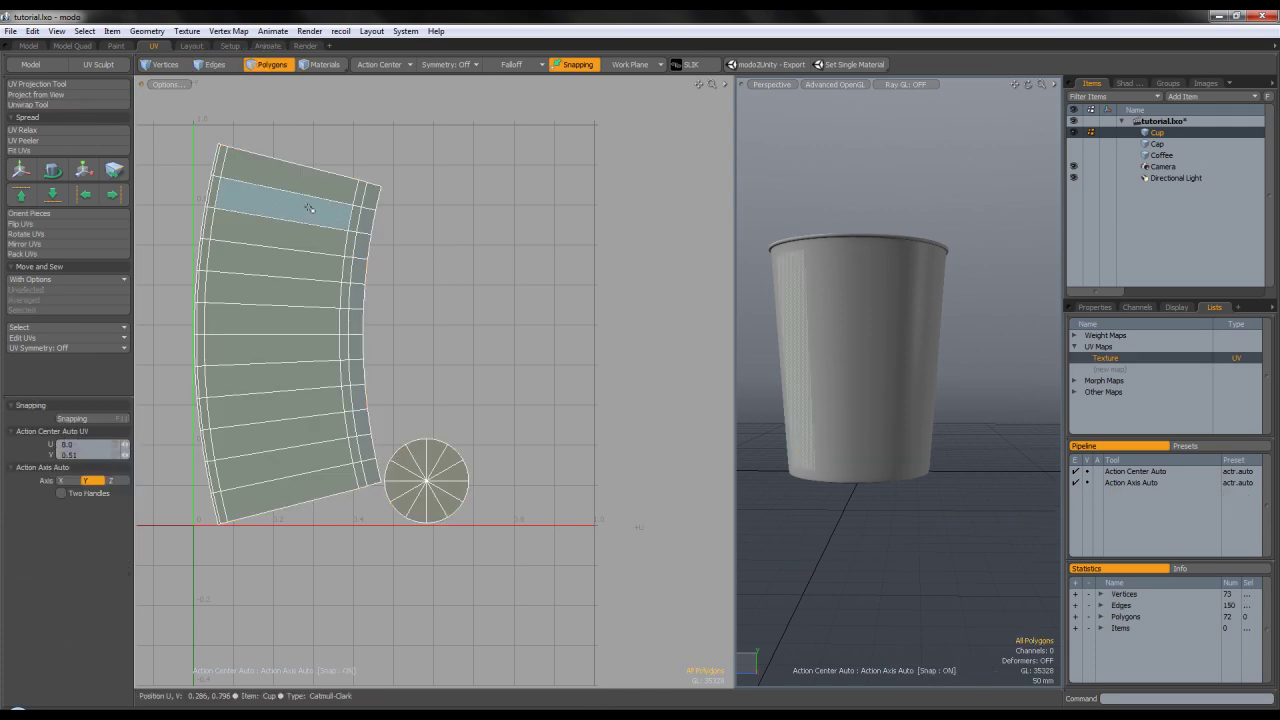
double_click(310, 208)
key(e)
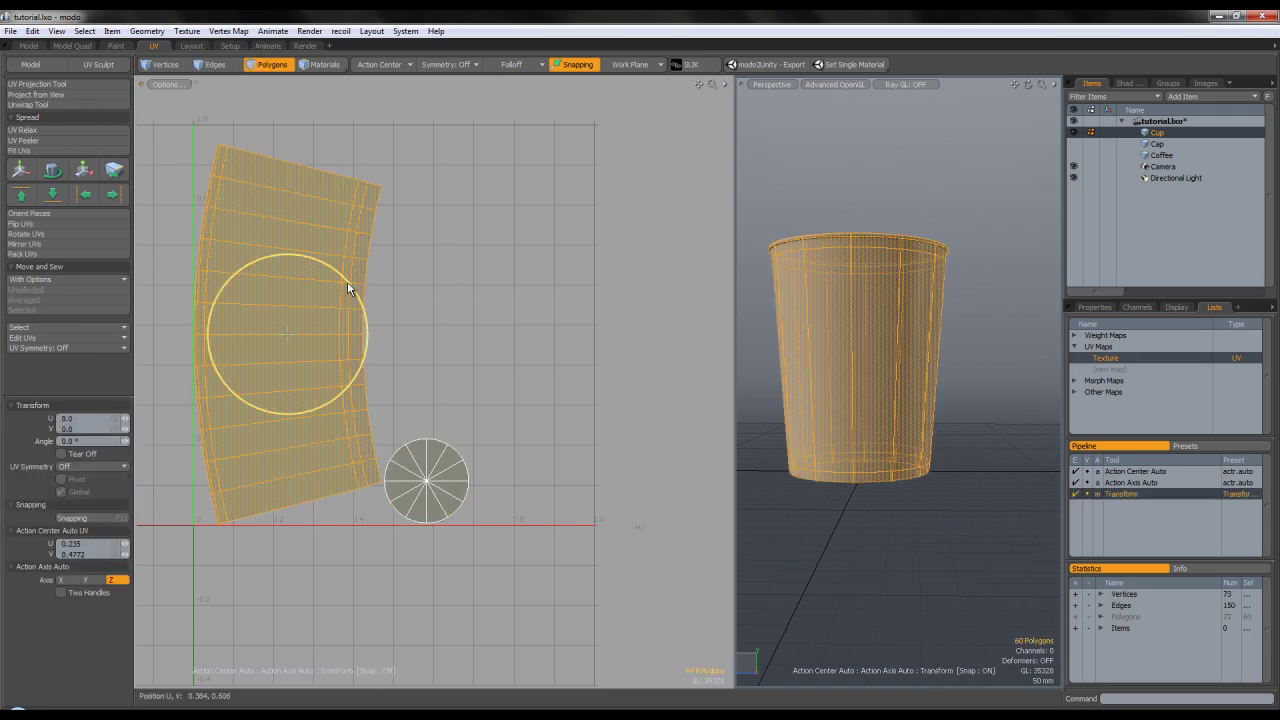
key(q)
drag(210, 222, 204, 222)
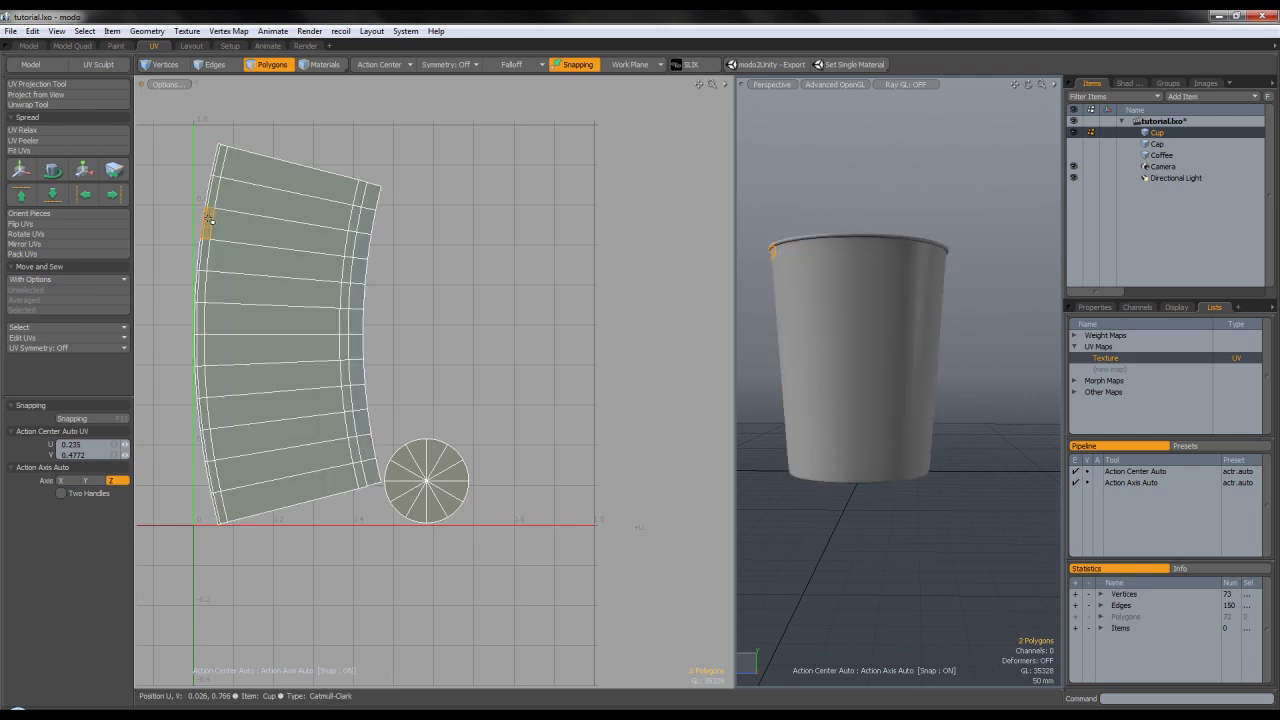
Select the cup wall's UV island, rotate it about -90° and move it inside the UV square above the round piece.
double_click(308, 230)
key(y)
drag(355, 295, 349, 444)
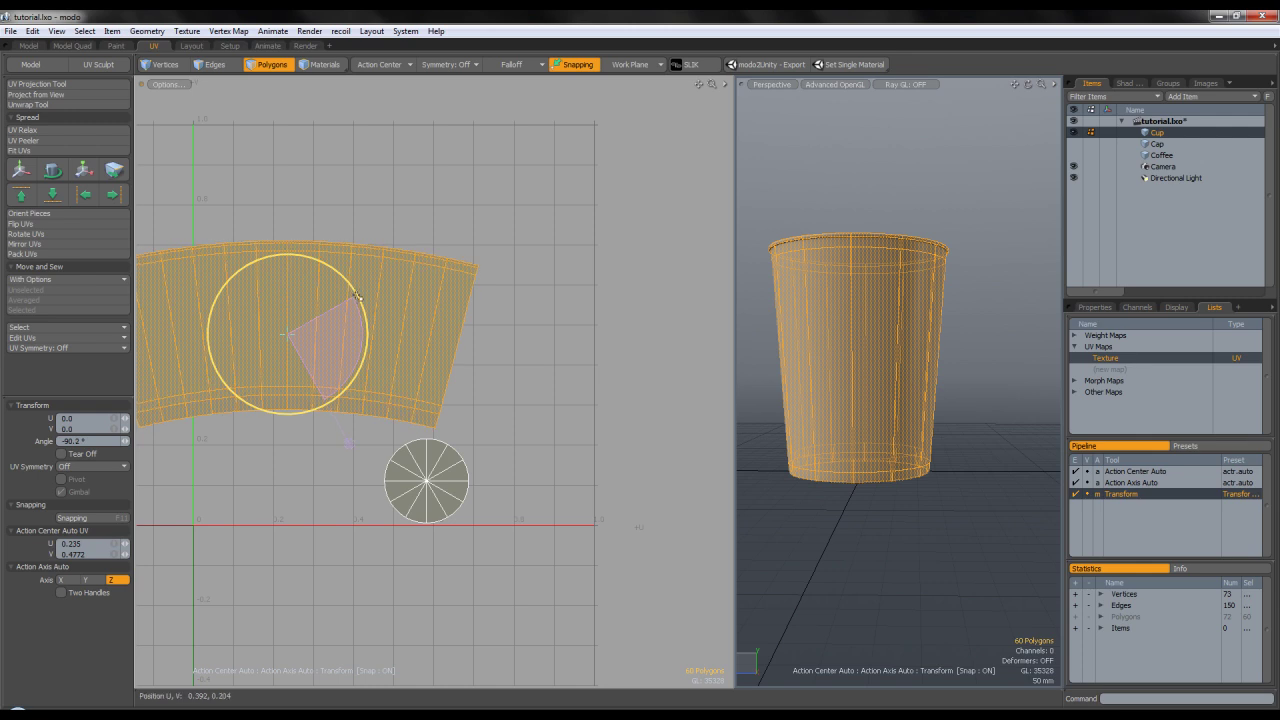
key(q)
key(w)
drag(317, 287, 417, 247)
key(q)
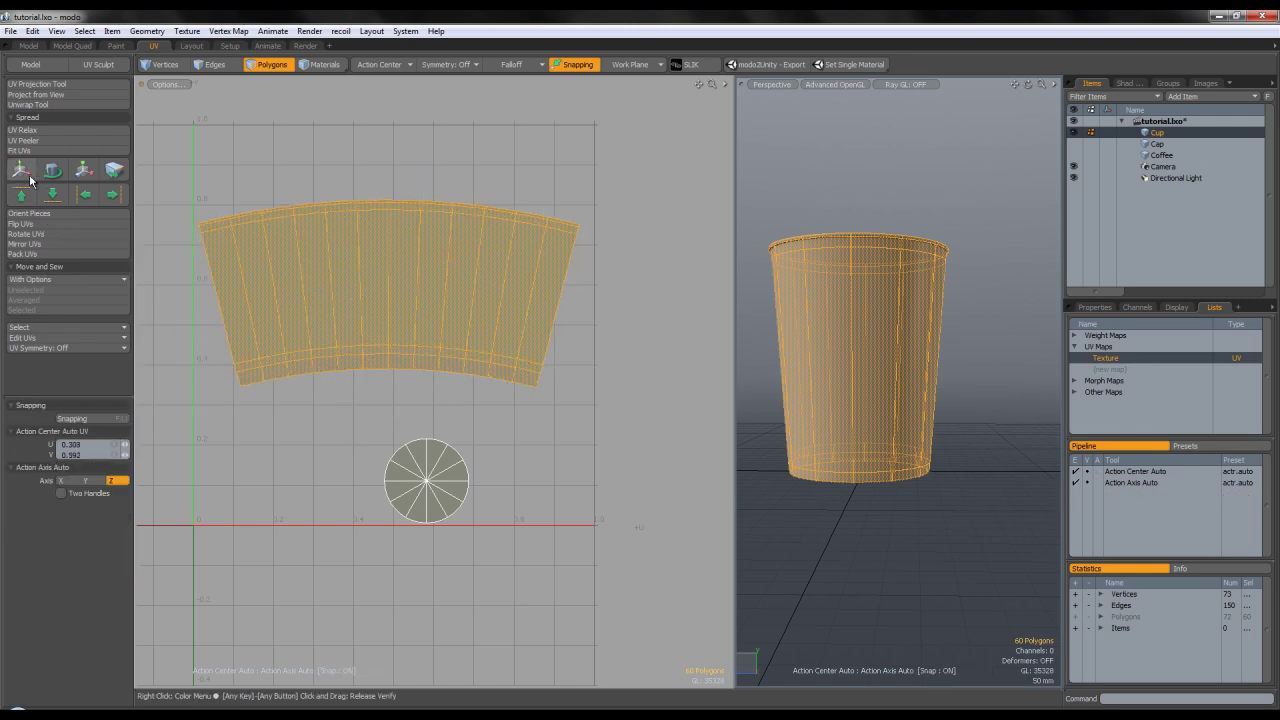
Fit the wall's UV island to the UV square, move it up about 0.23 in V and clear the selection.
click(36, 152)
click(728, 237)
key(w)
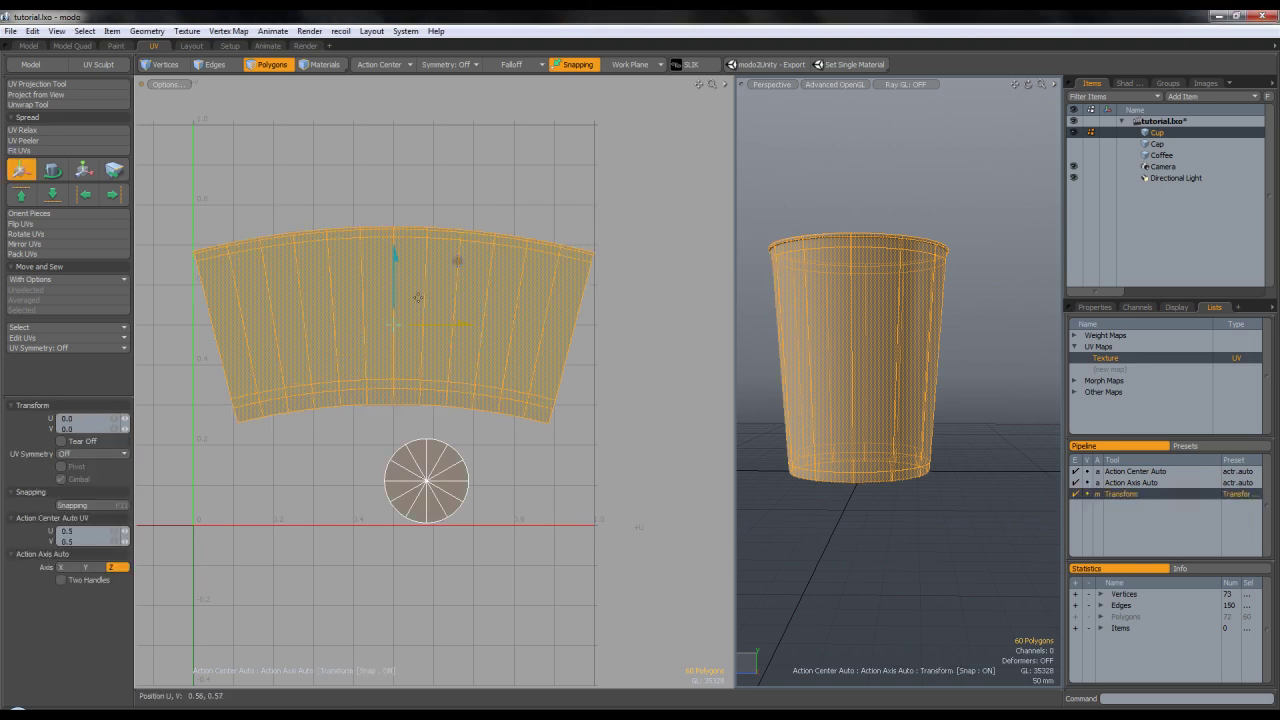
drag(394, 292, 394, 199)
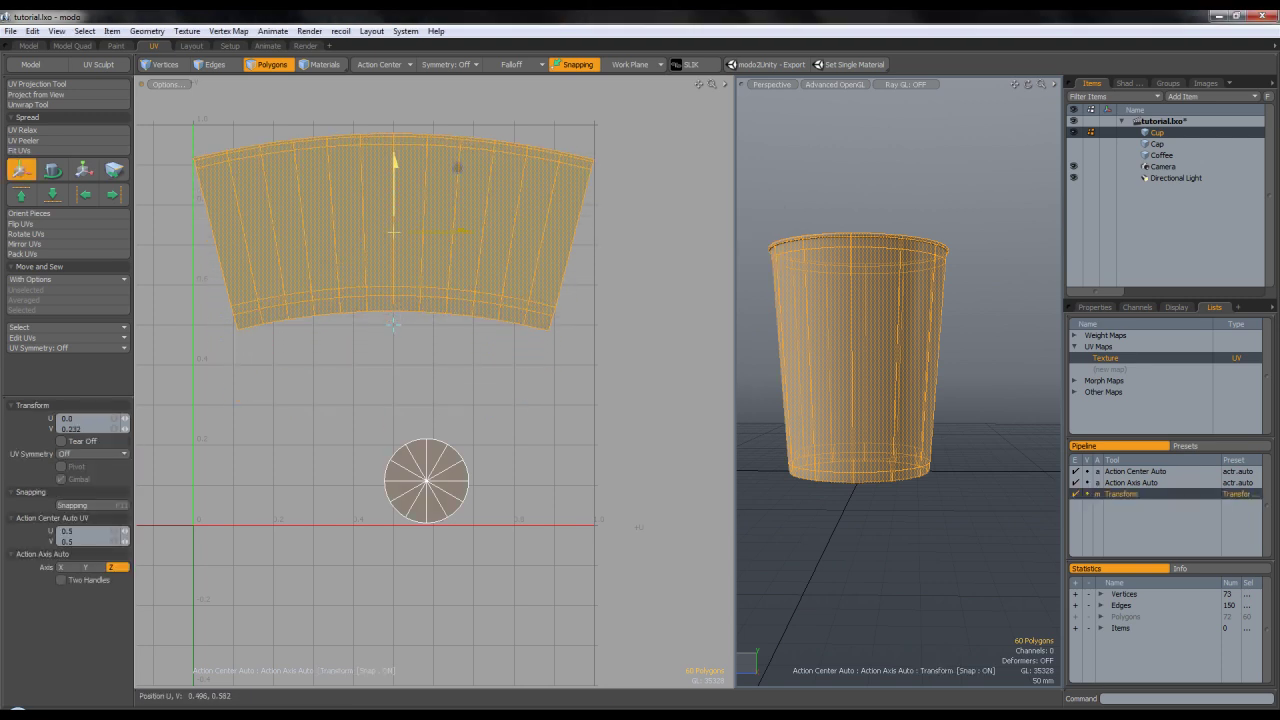
key(q)
click(653, 188)
alt+shift+drag(849, 217, 845, 294)
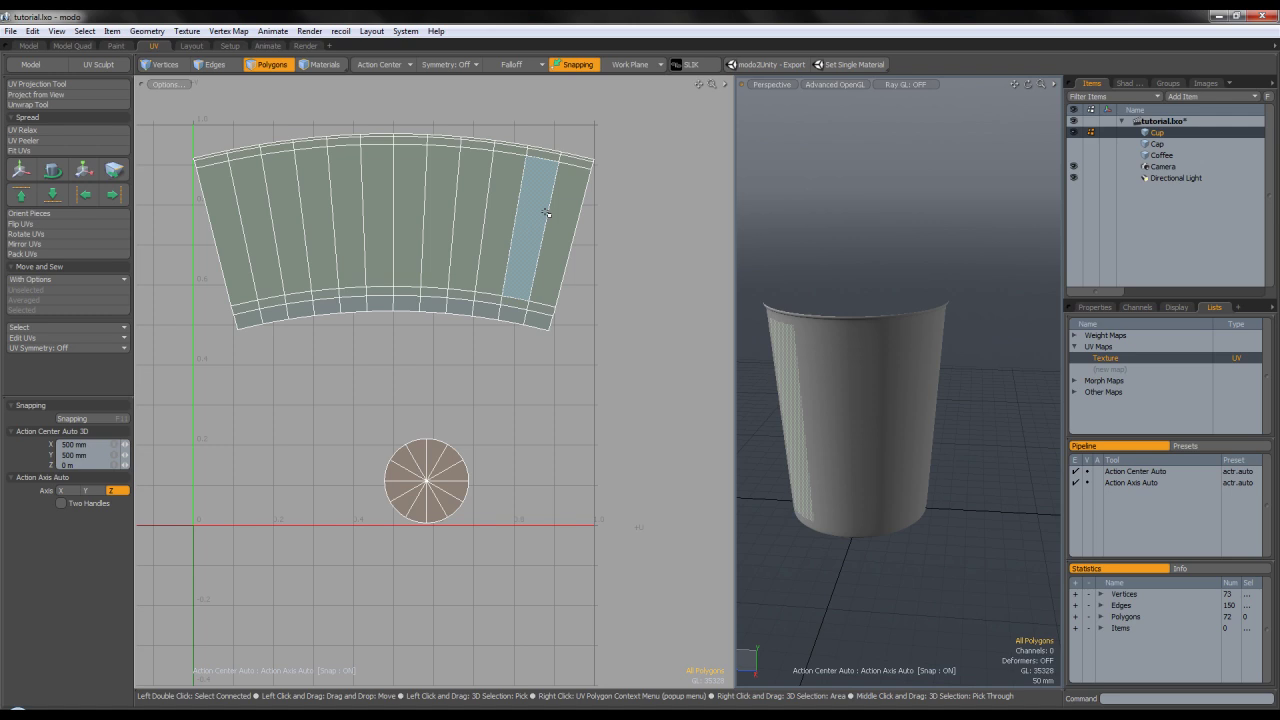
Flatten the three curved edge rows along the bottom of the cup wall's UV shell by aligning each row downward.
alt+drag(554, 232, 564, 266)
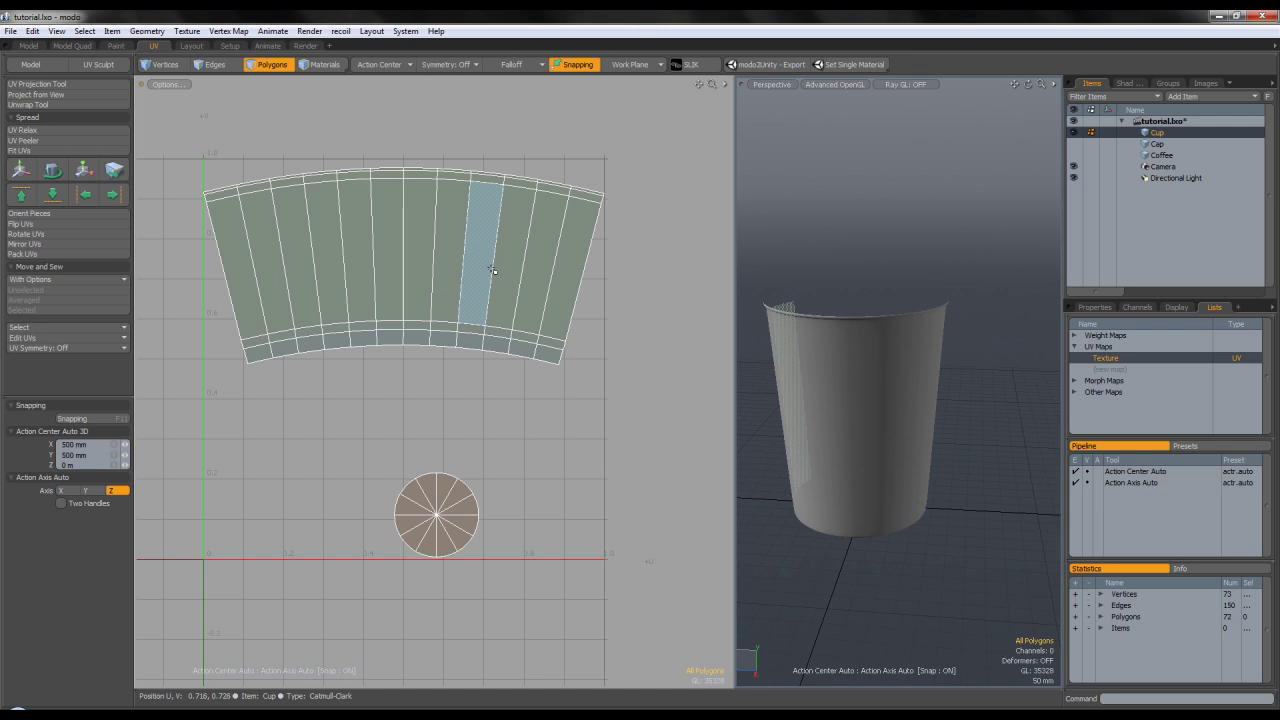
click(205, 66)
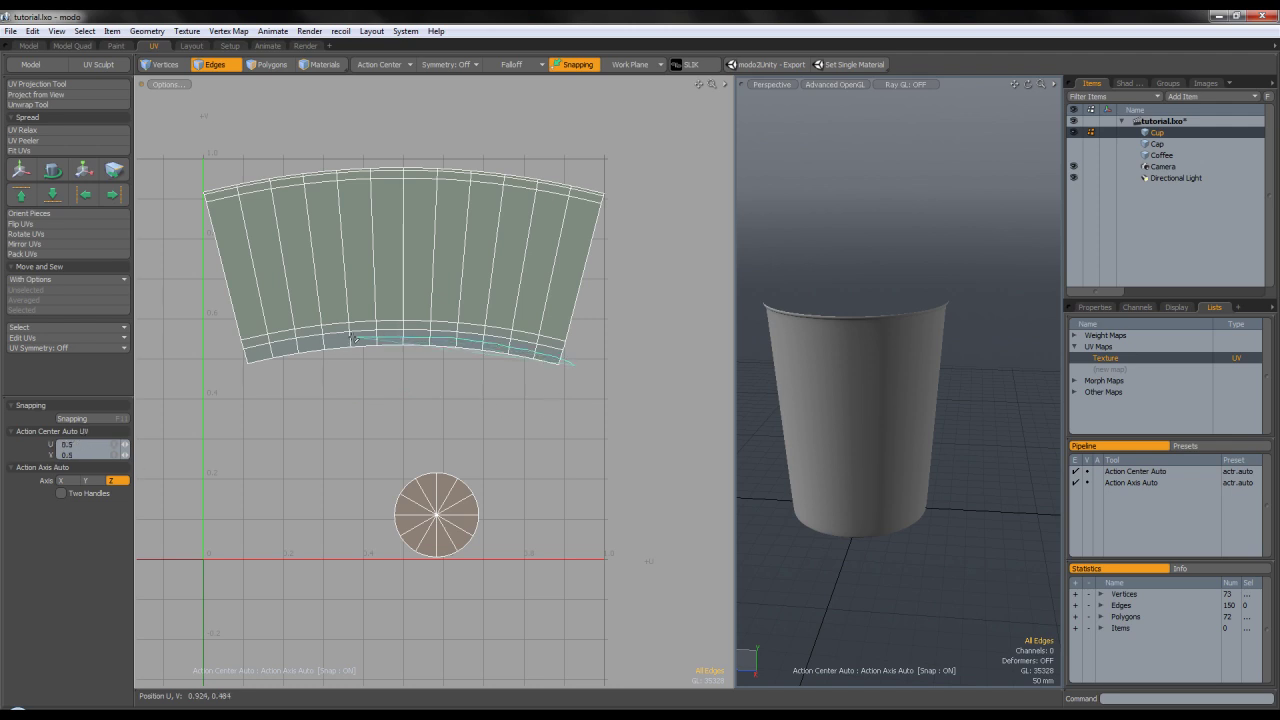
right_drag(573, 407, 566, 333)
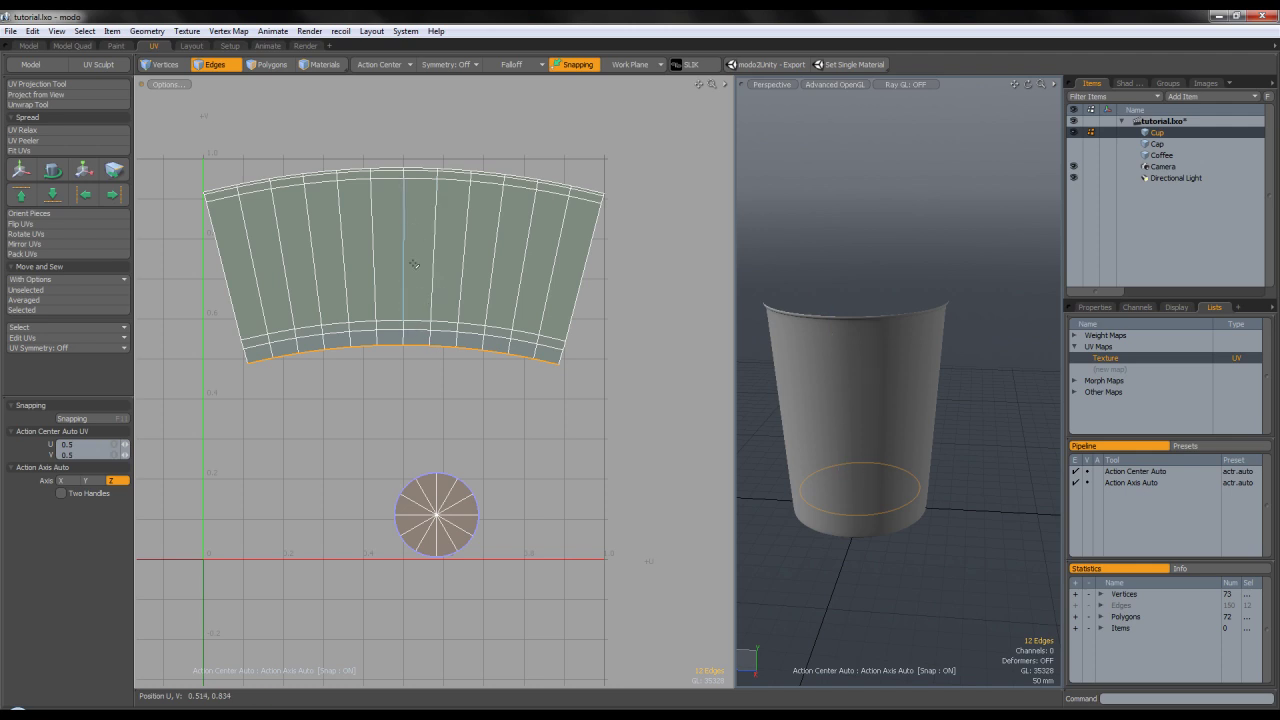
click(58, 198)
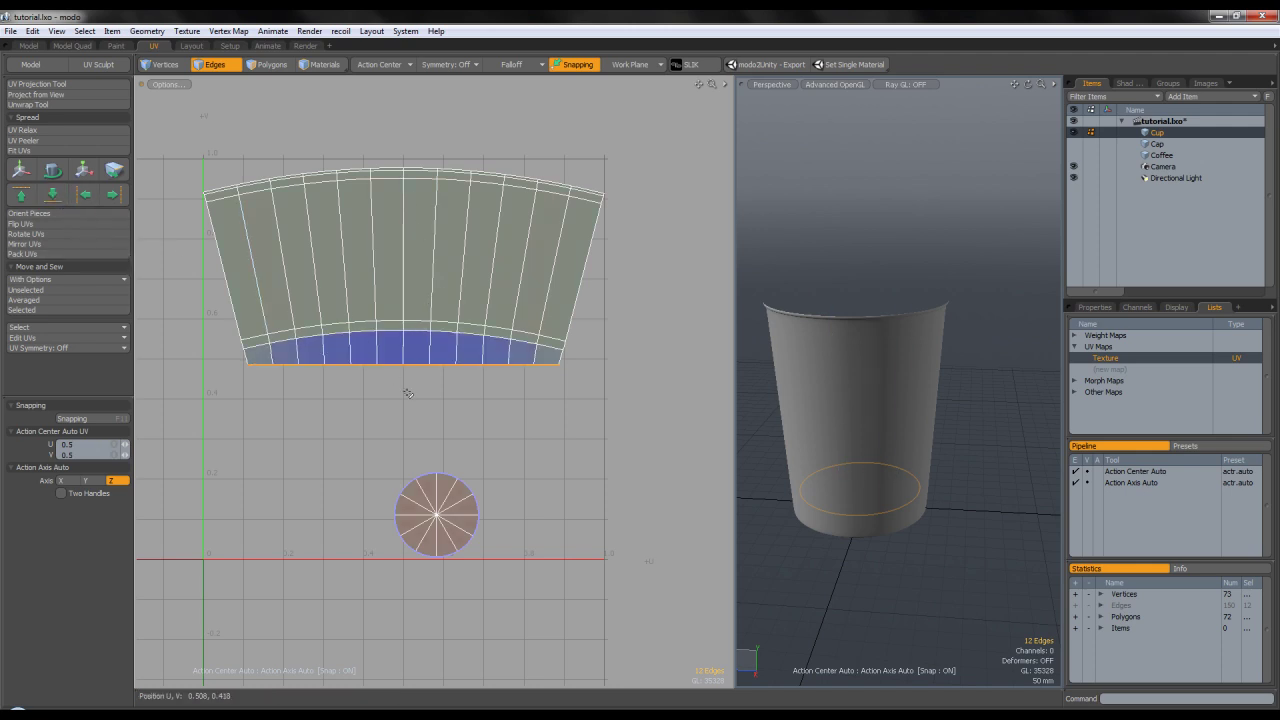
double_click(391, 329)
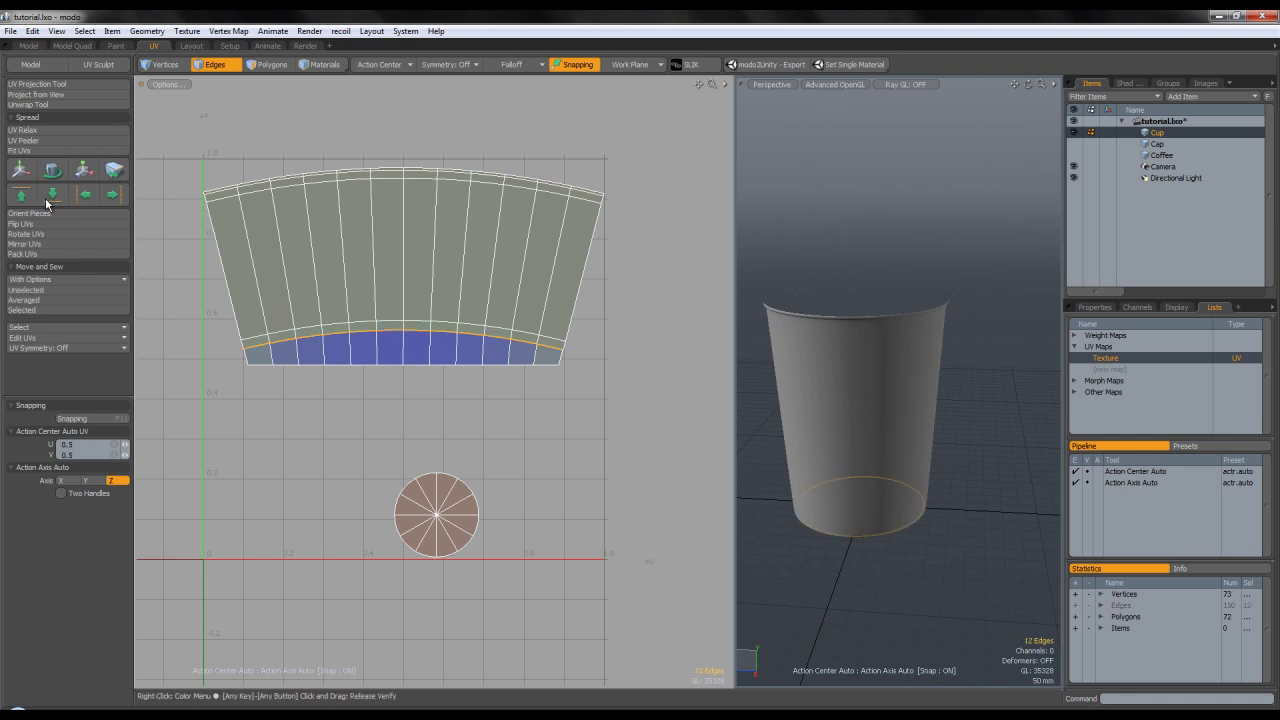
click(50, 198)
double_click(398, 325)
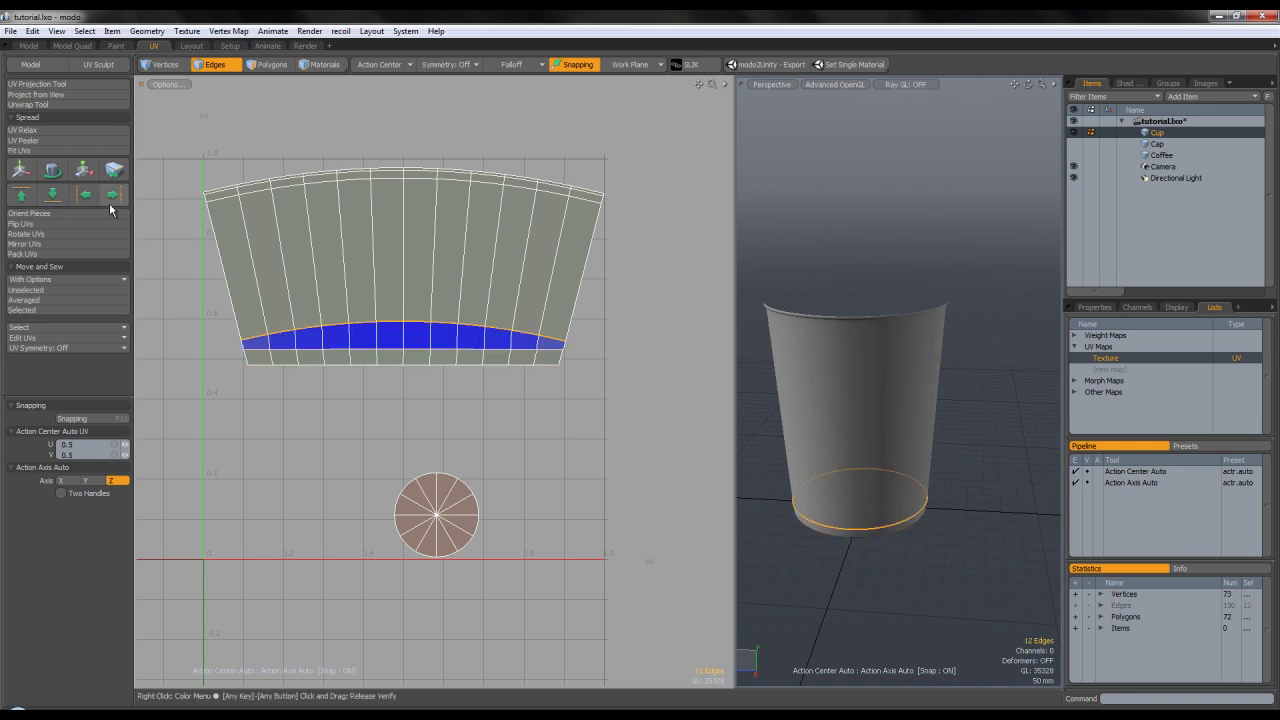
click(53, 197)
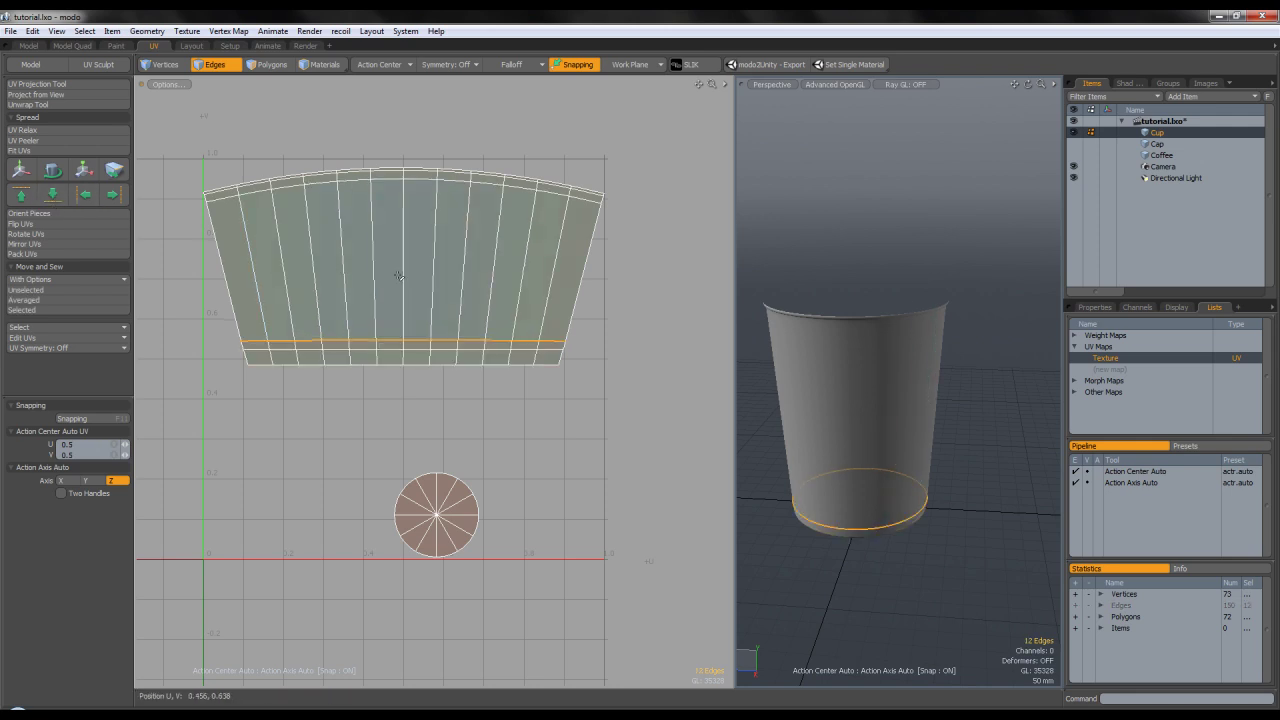
Flatten the three curved edge rows at the cup wall's upper rim by aligning each downward in the UV map, and clear the selection.
click(58, 190)
double_click(392, 175)
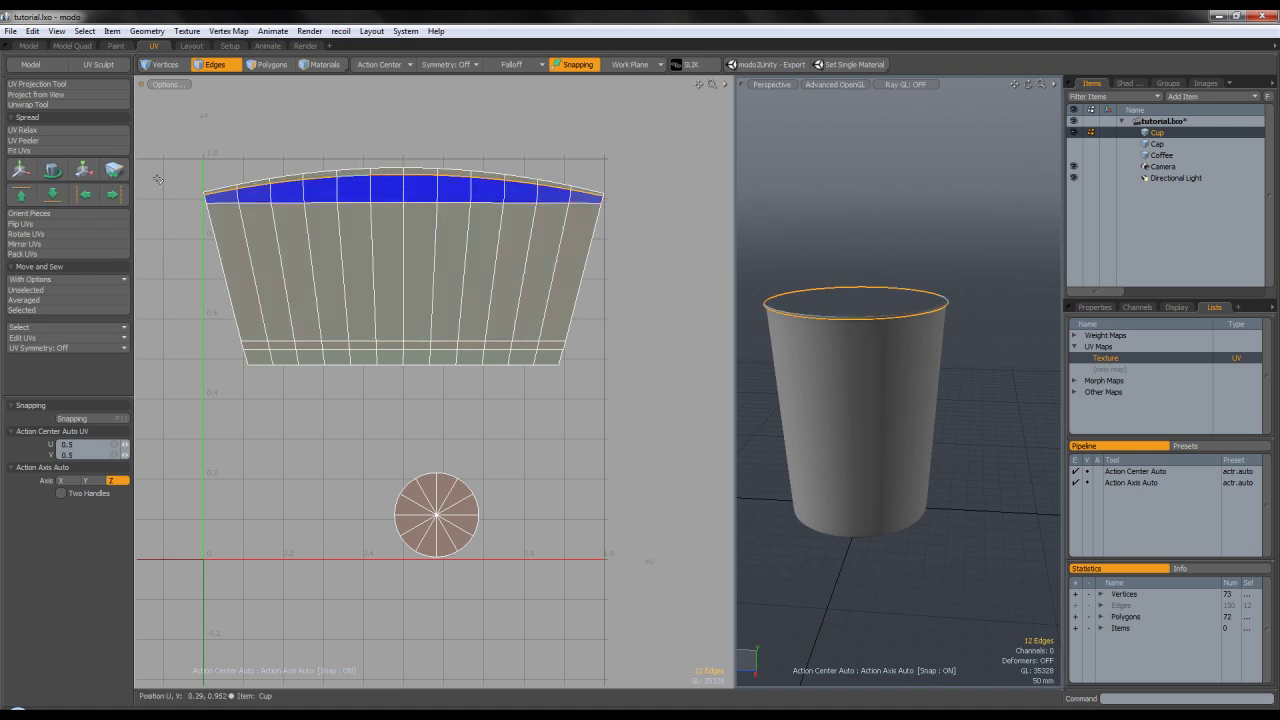
click(54, 195)
click(397, 172)
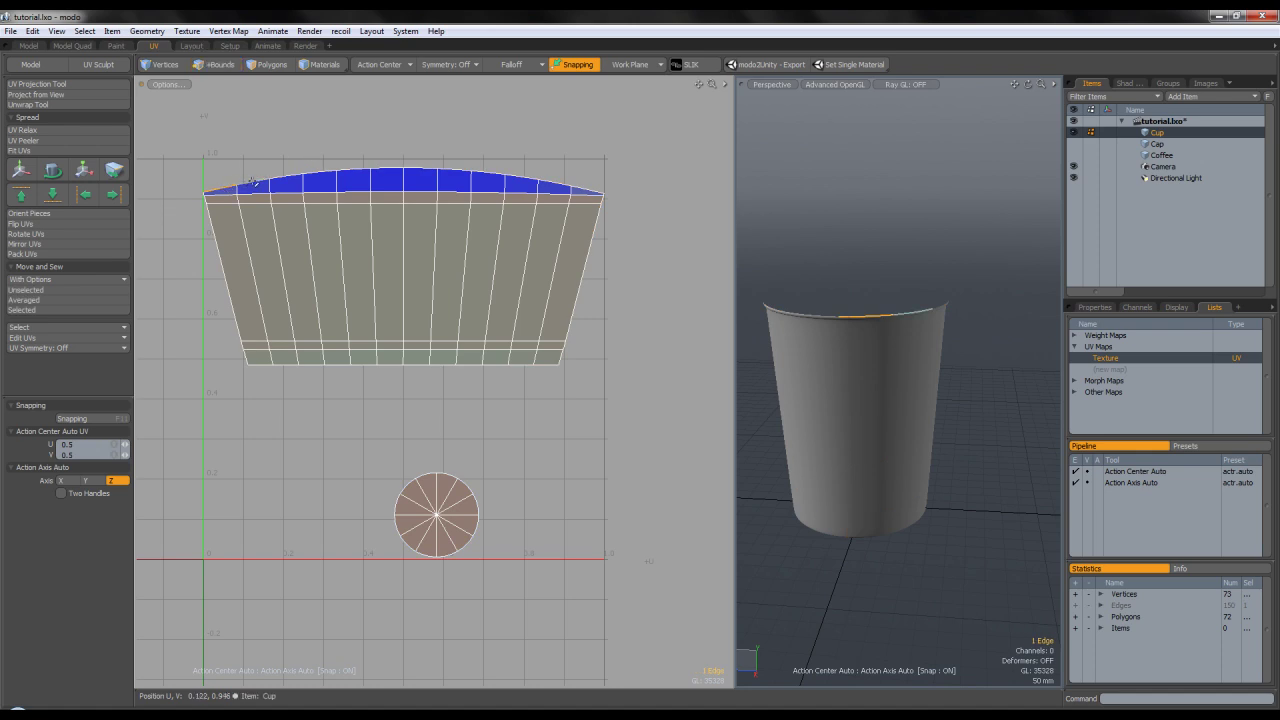
key(2)
key(Up)
key(Up)
key(Up)
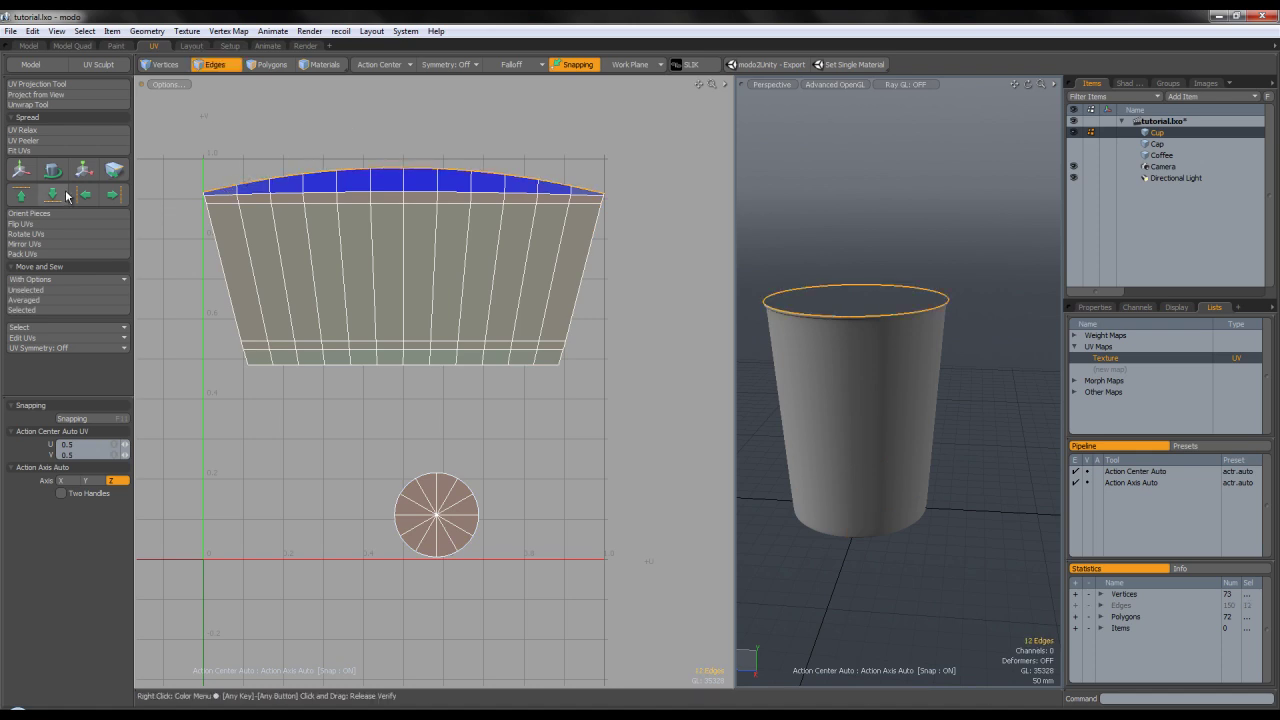
click(63, 194)
click(348, 128)
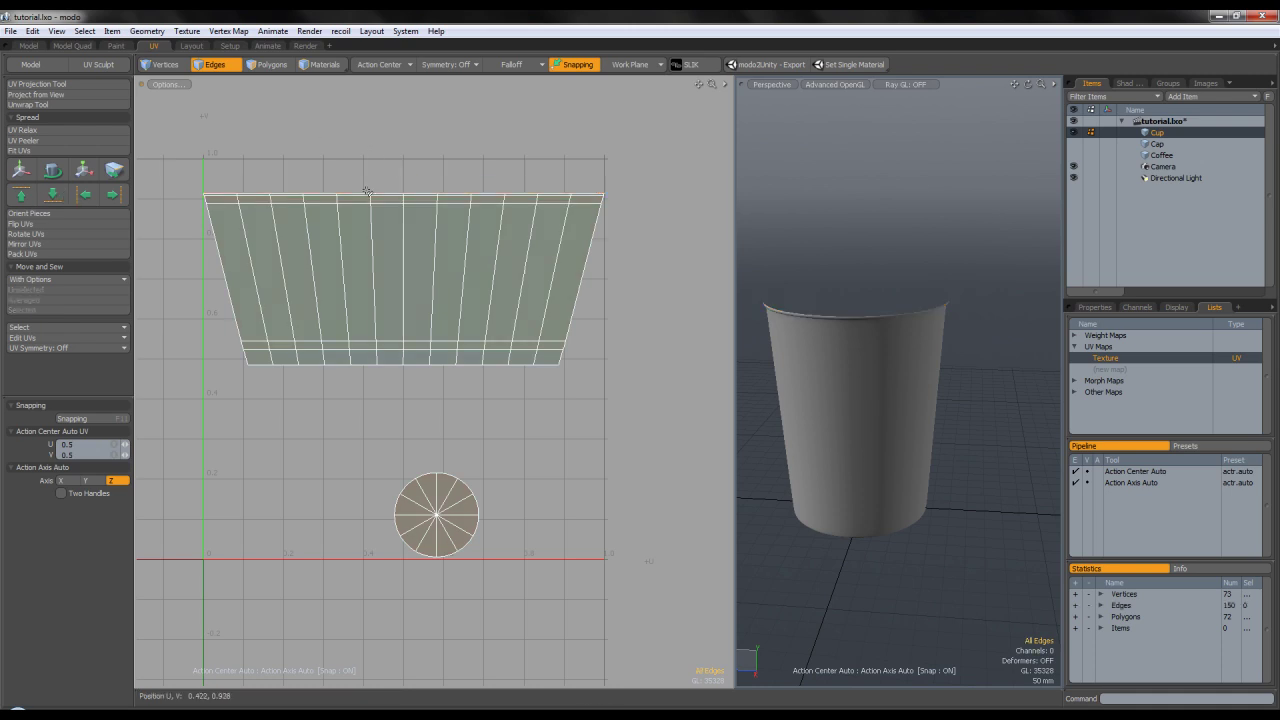
Examine the flattened cup wall UVs in polygon mode and review the UV view's overlap, fill and distortion display options.
scroll(436, 275, up, 2)
click(271, 67)
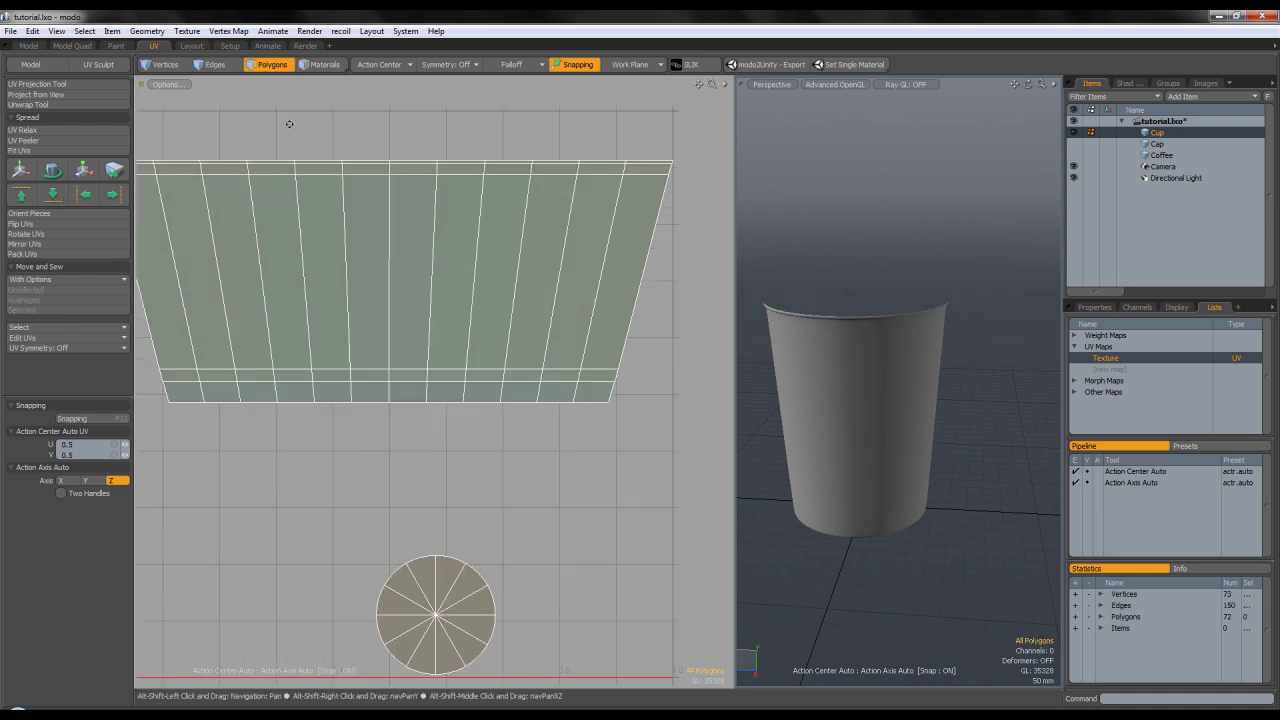
alt+drag(281, 105, 350, 122)
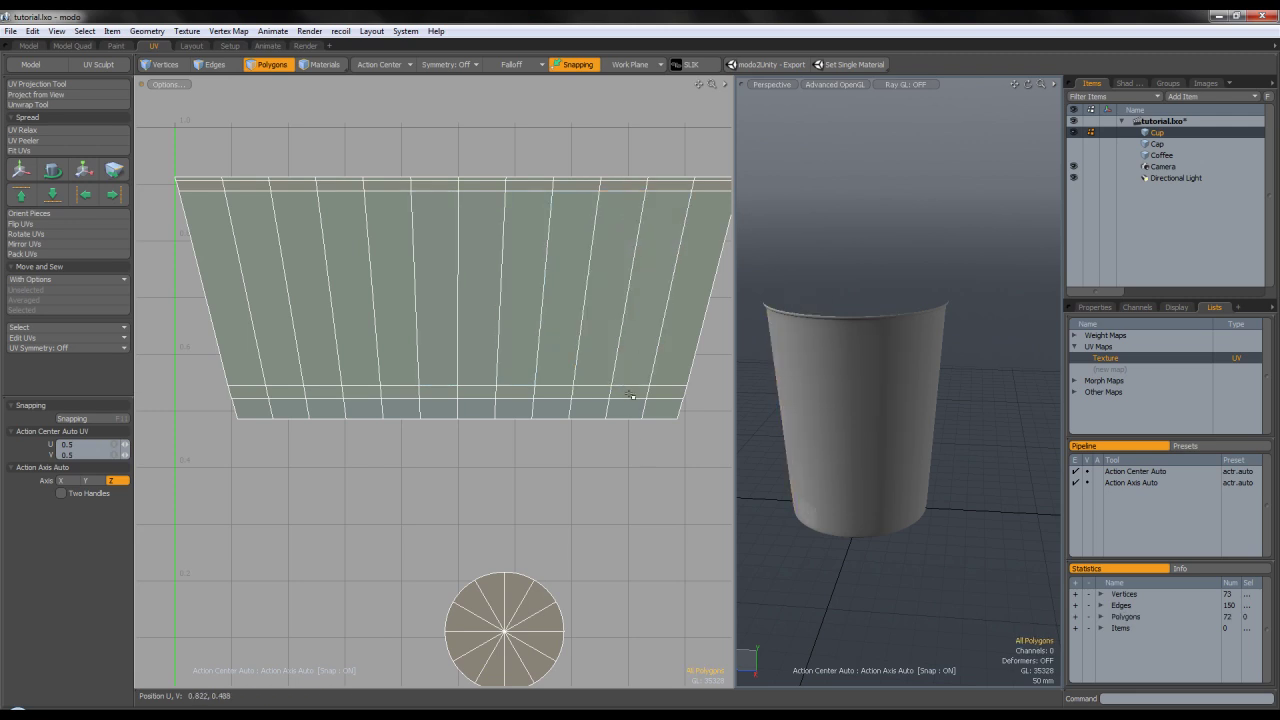
alt+drag(674, 374, 616, 372)
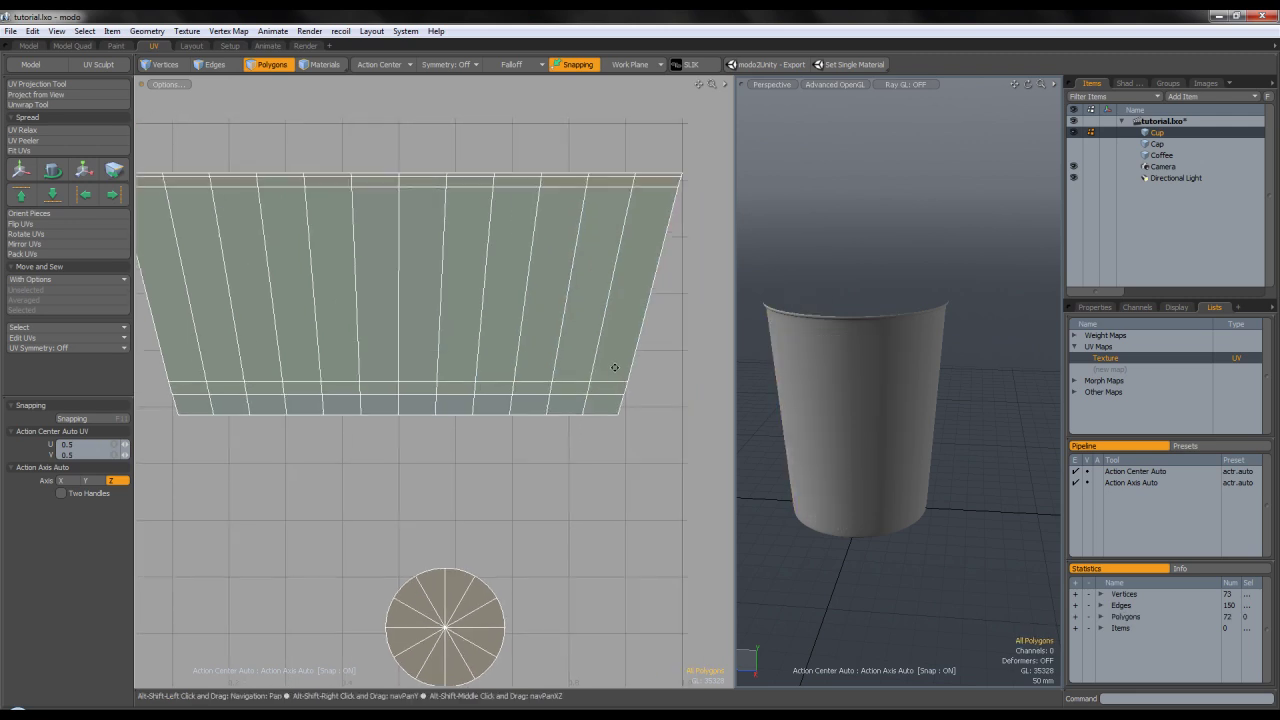
click(181, 86)
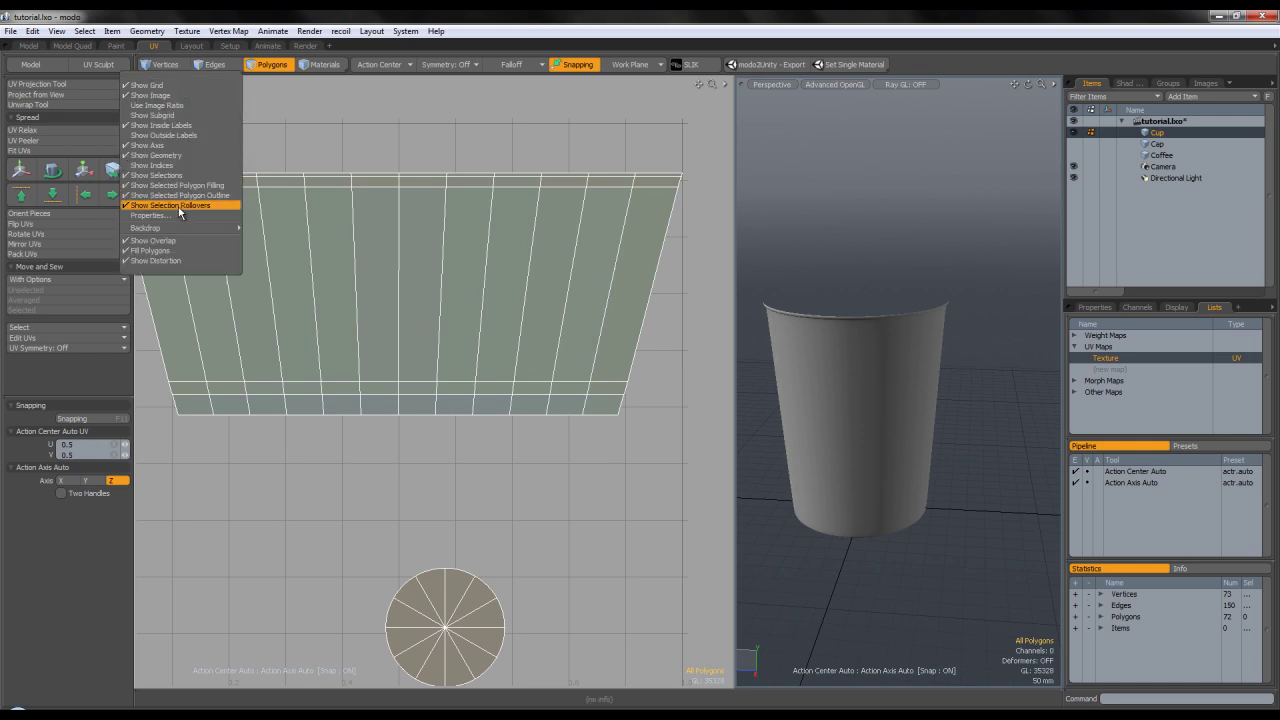
click(366, 117)
click(168, 84)
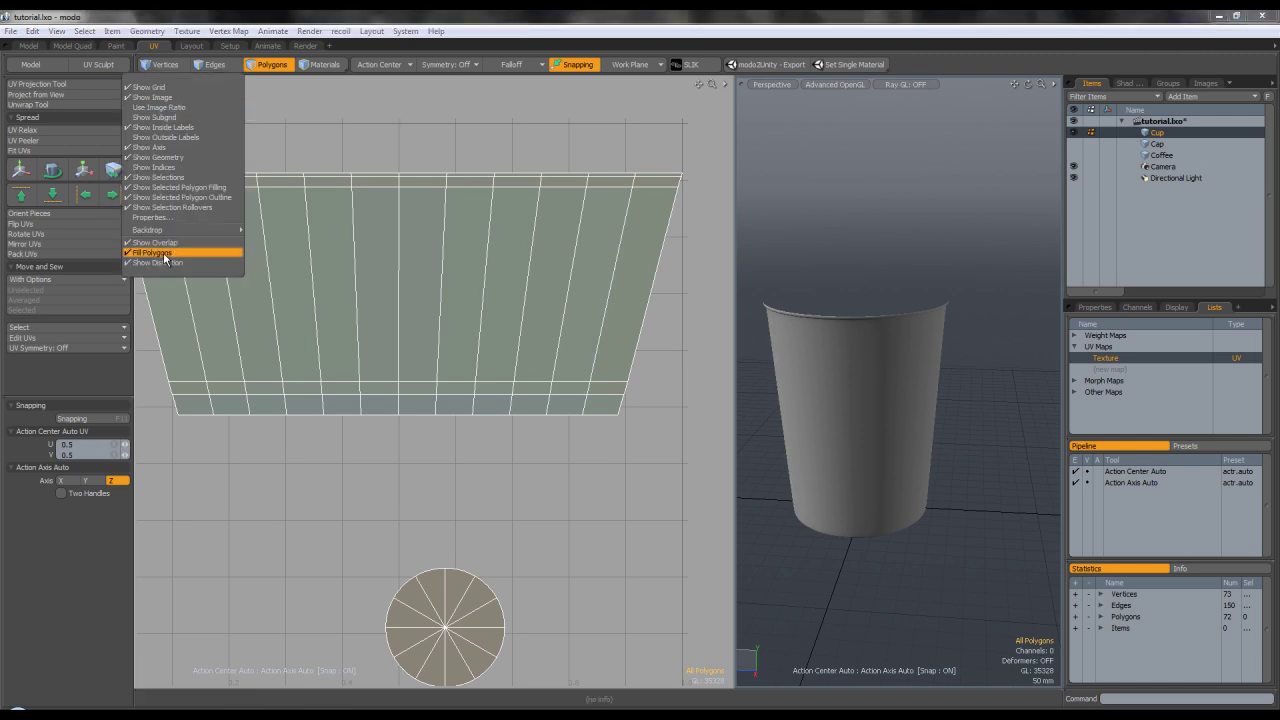
click(517, 134)
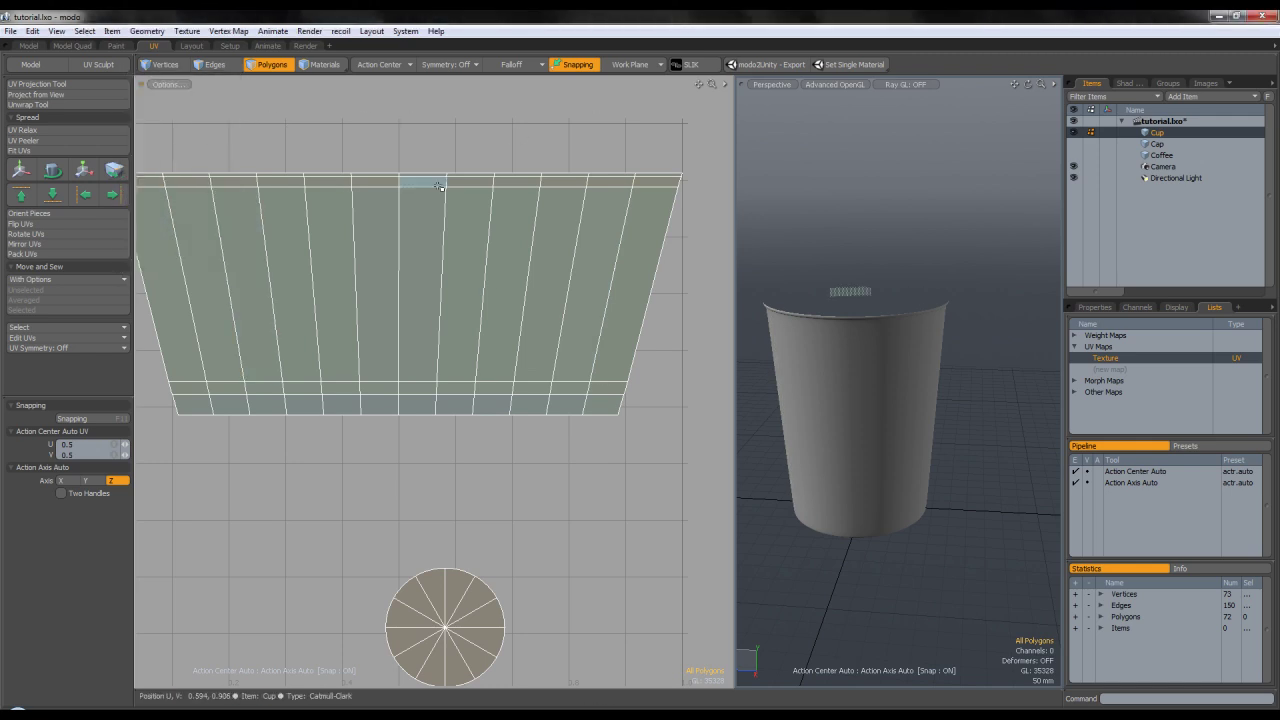
Straighten the UV shell's right boundary edges and the adjacent vertical edge column by aligning each to the right.
scroll(411, 228, down, 2)
alt+shift+drag(354, 182, 376, 200)
click(228, 67)
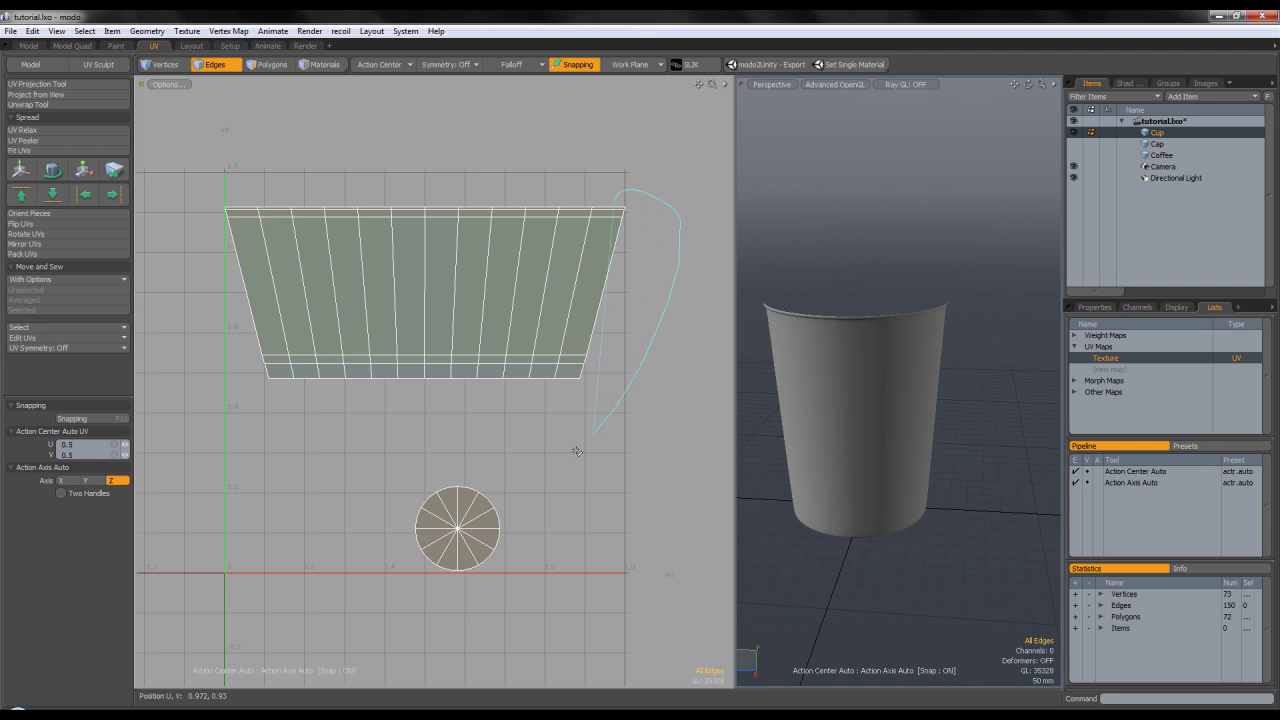
right_drag(559, 453, 552, 446)
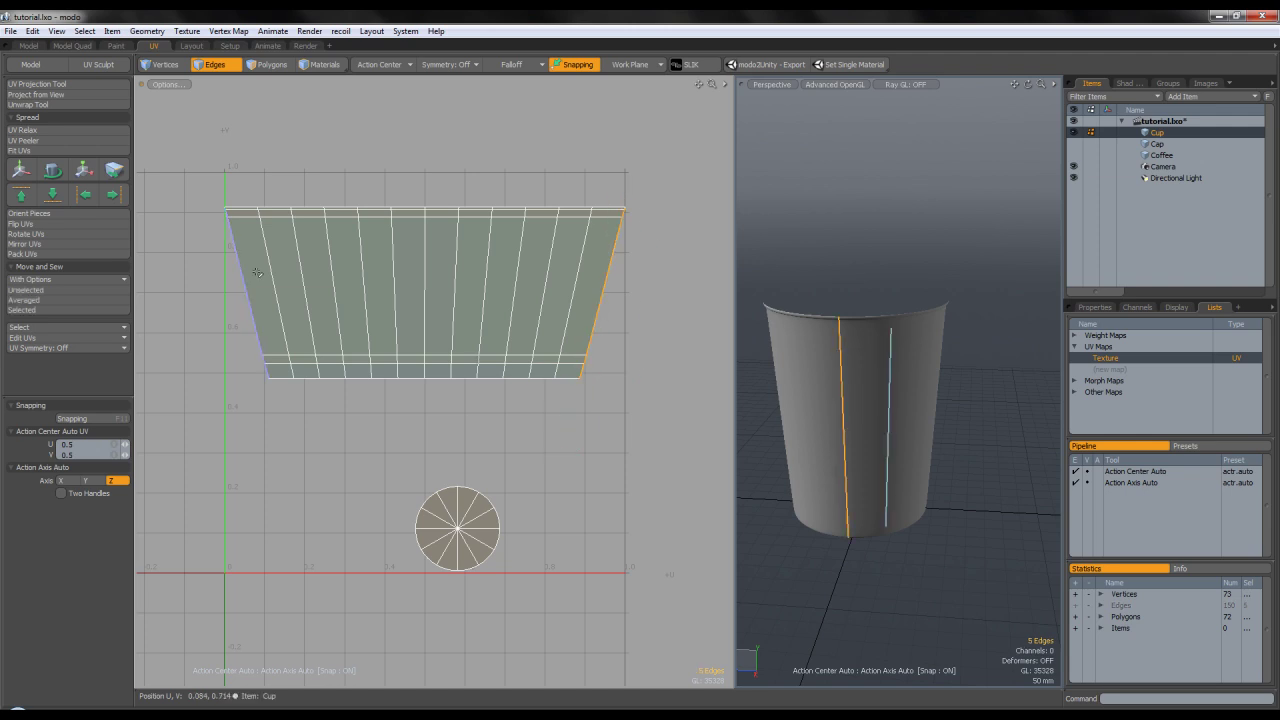
click(120, 198)
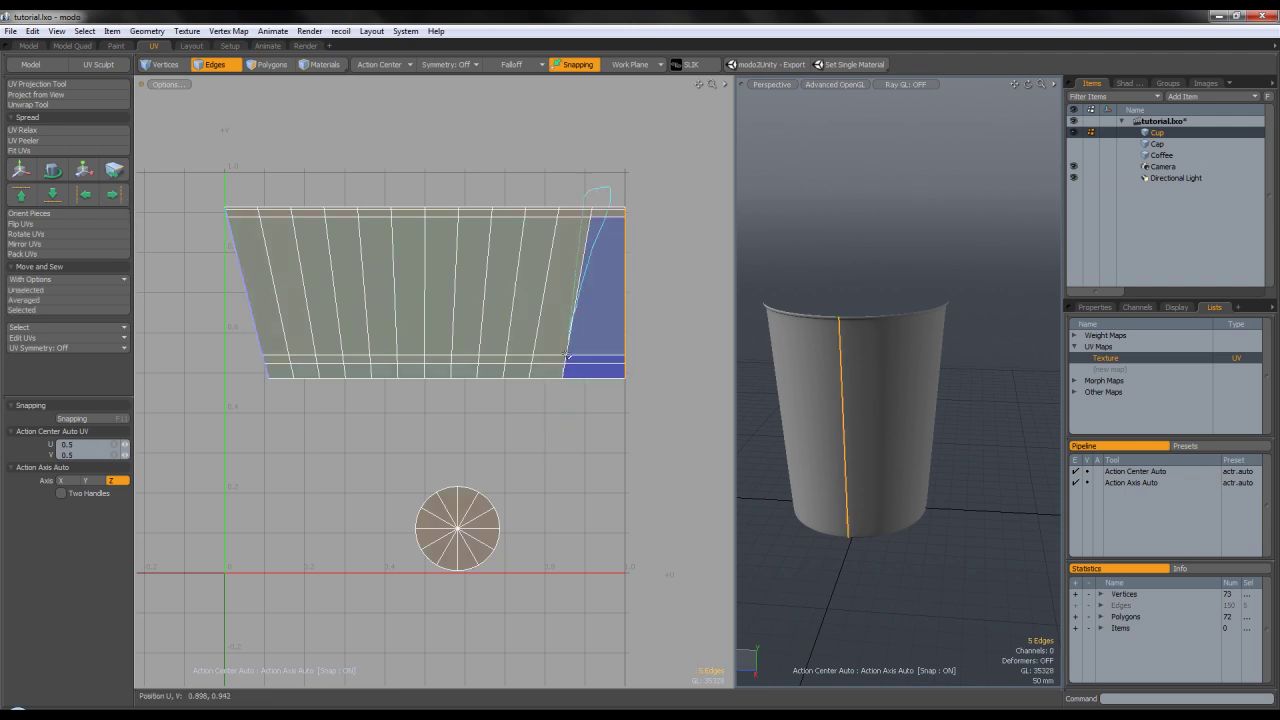
click(582, 203)
right_drag(566, 395, 553, 402)
click(115, 198)
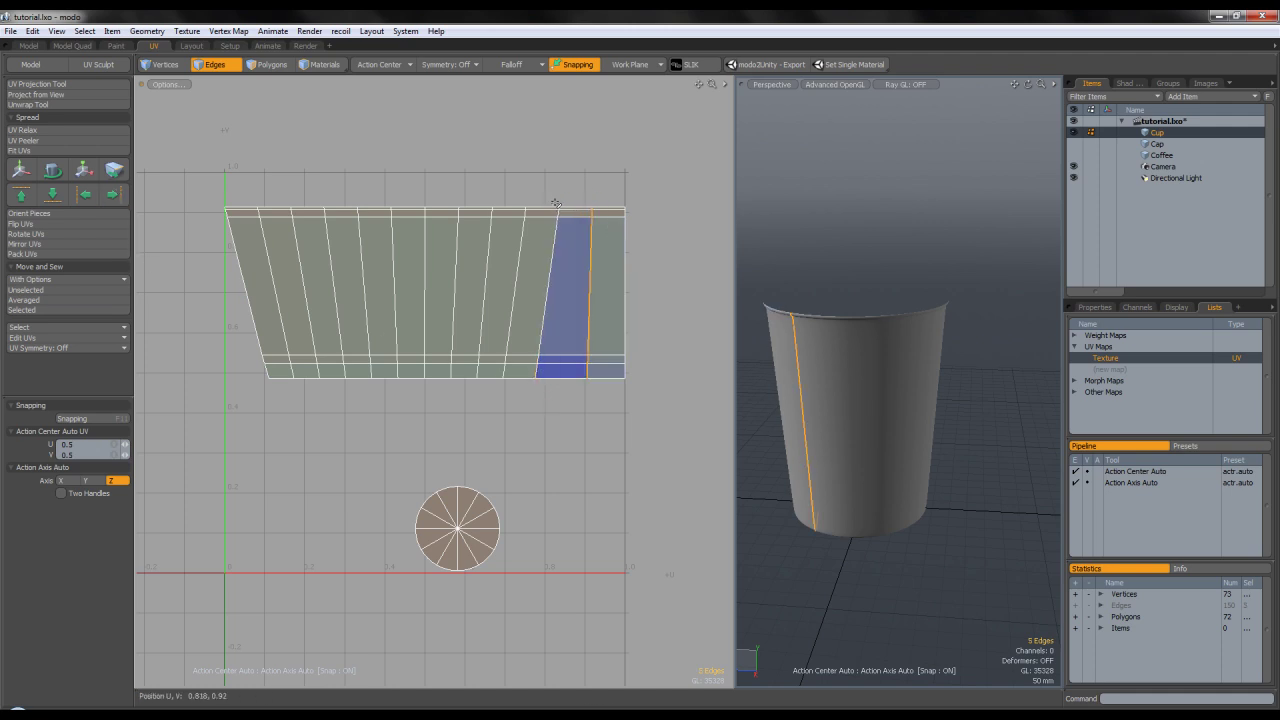
Straighten the next five vertical edge columns, up to the middle of the cup wall's UV shell, by aligning each to the right.
right_drag(522, 409, 521, 408)
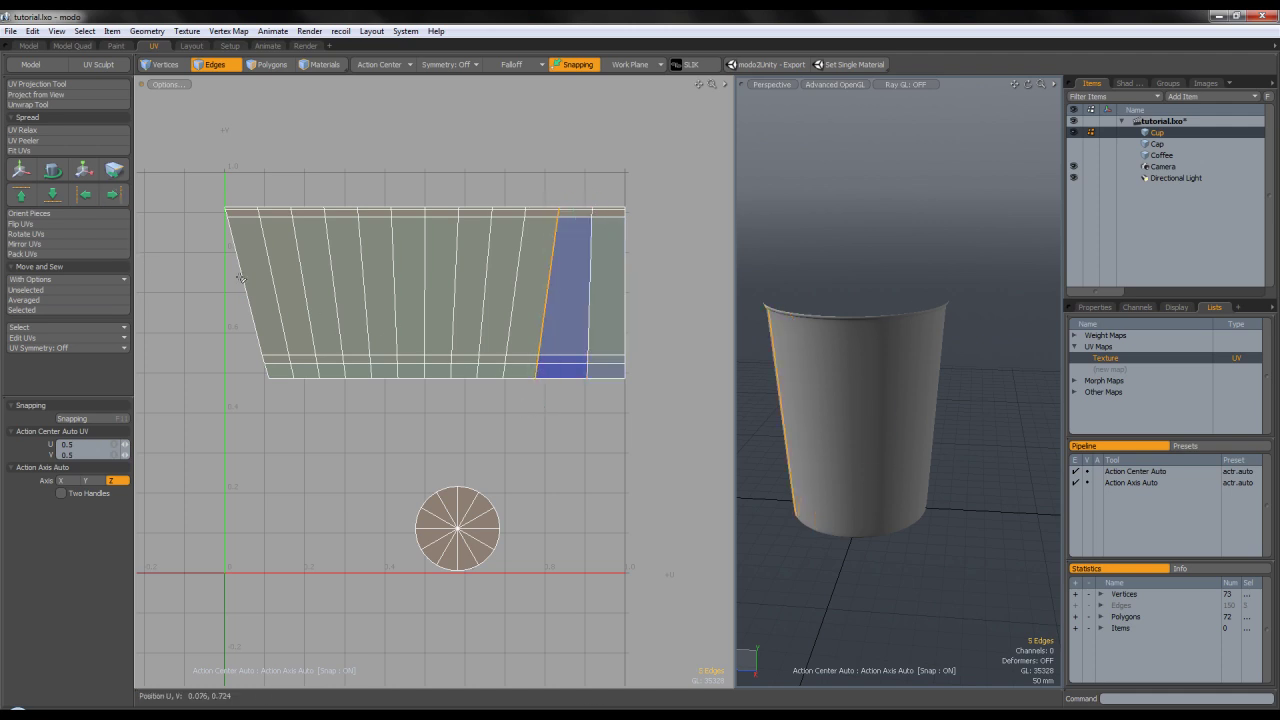
click(118, 197)
right_drag(501, 413, 501, 413)
click(113, 194)
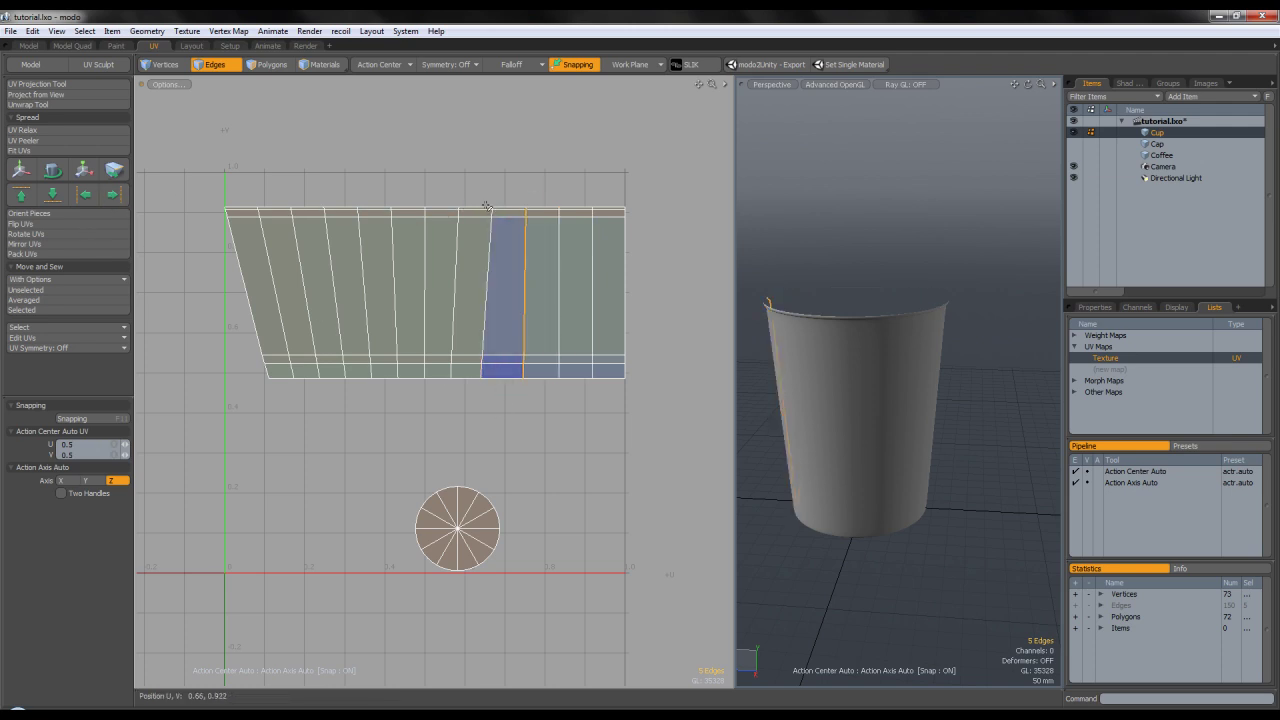
right_drag(486, 392, 486, 392)
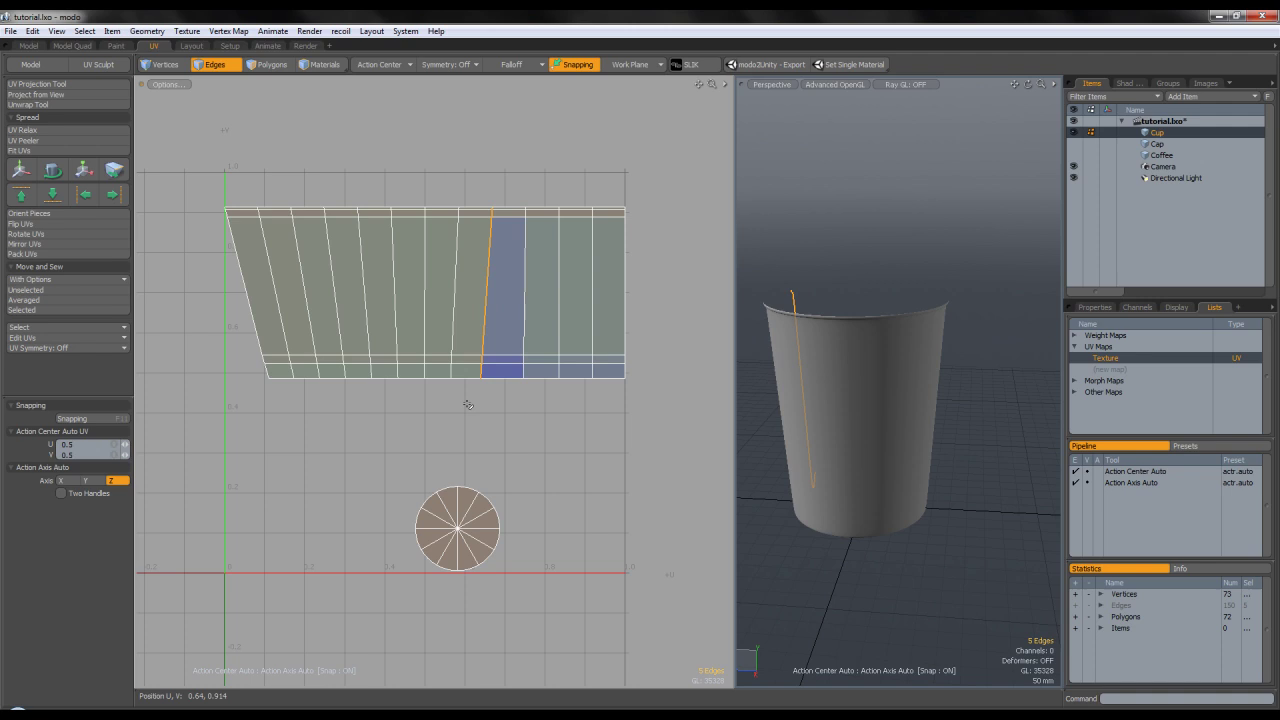
click(113, 194)
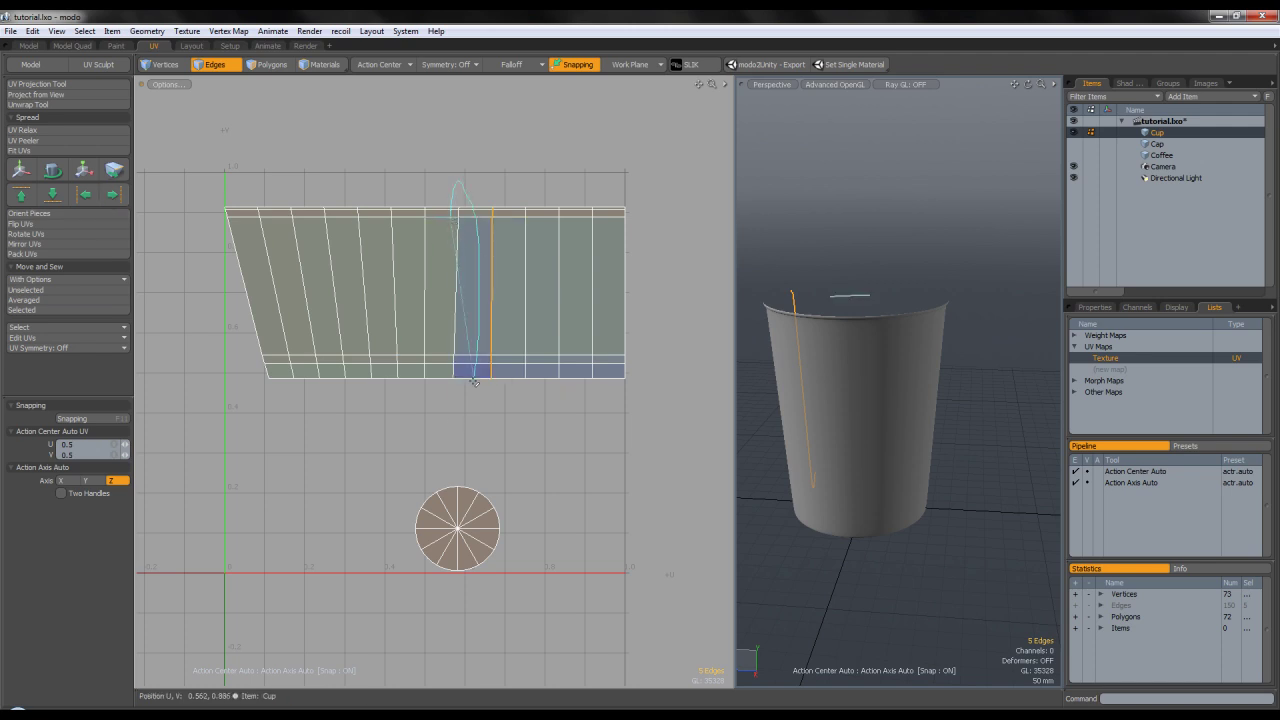
right_drag(449, 425, 449, 425)
click(113, 194)
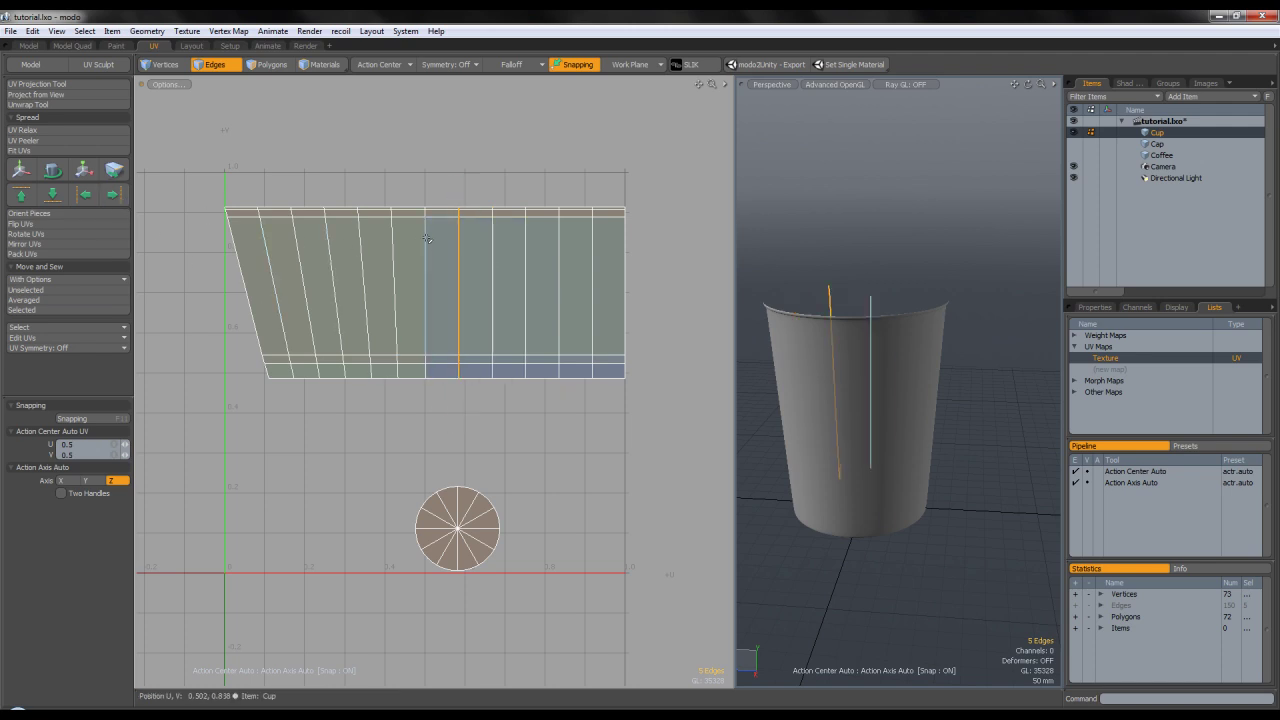
mouse_move(427, 177)
right_down()
mouse_move(443, 409)
mouse_move(416, 429)
right_up()
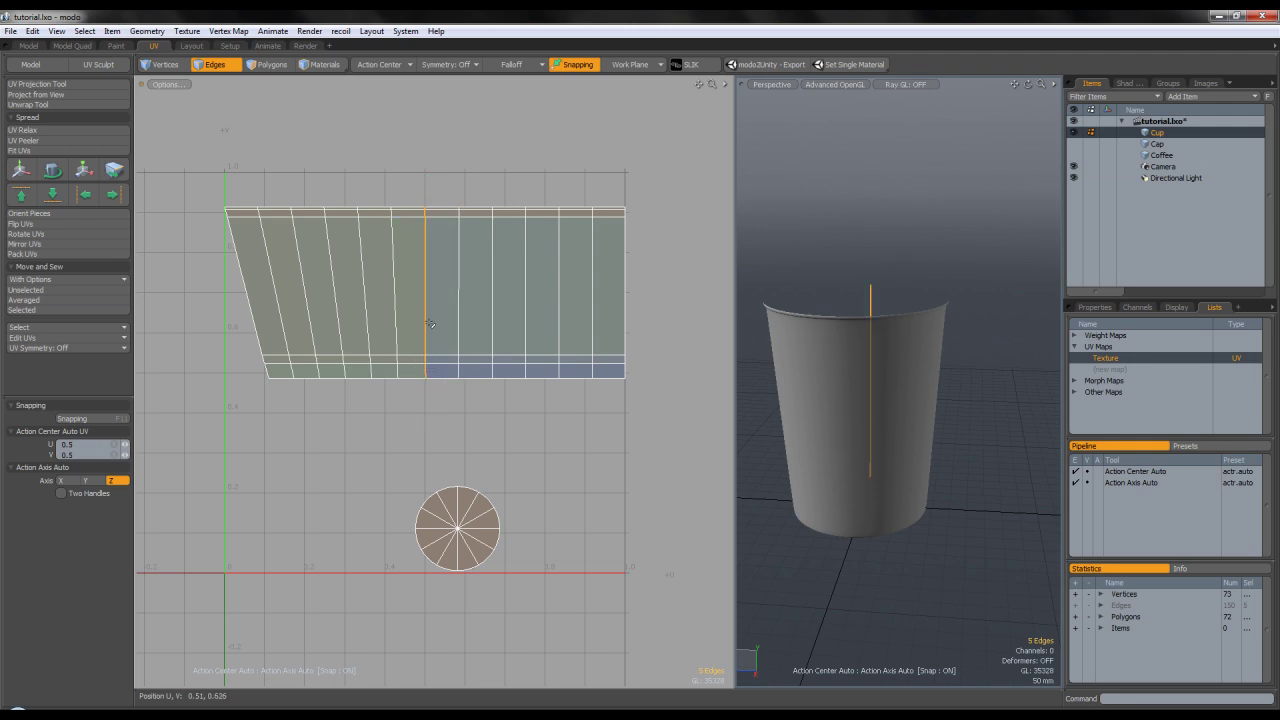
click(115, 197)
Straighten the five interior vertical edge columns left of the UV shell's middle by aligning each to the left.
right_drag(412, 416, 412, 416)
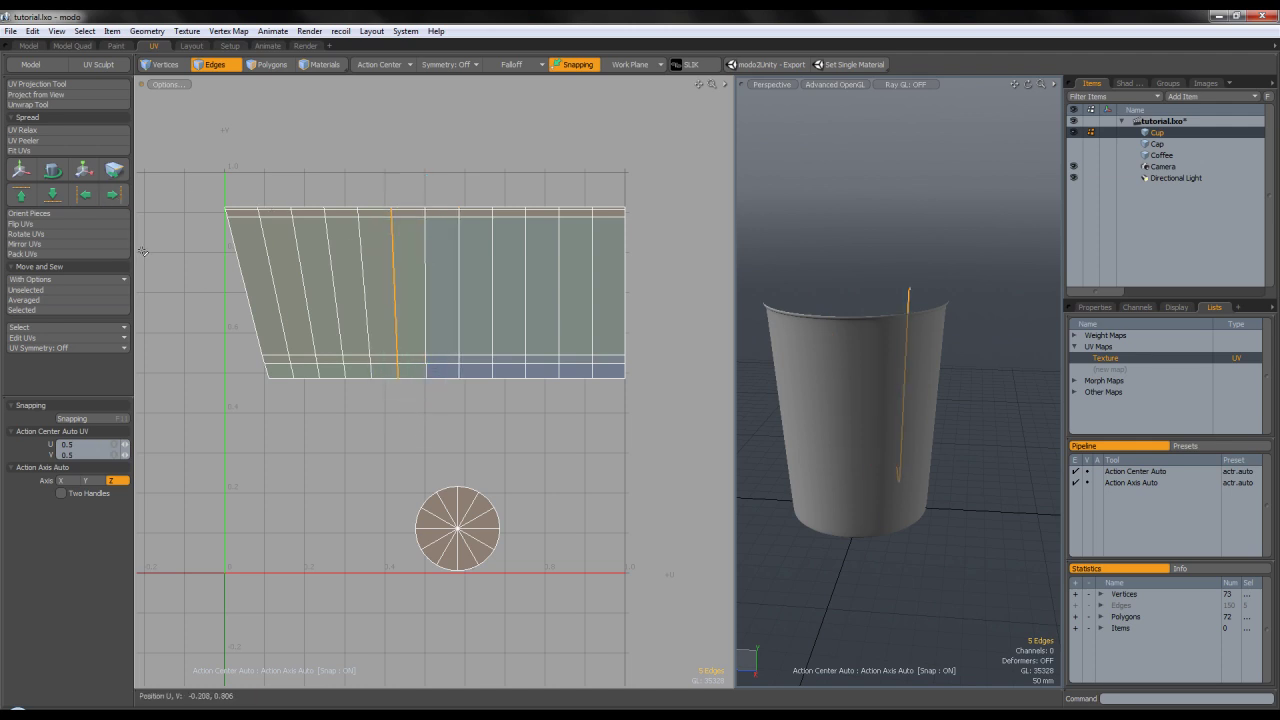
click(86, 196)
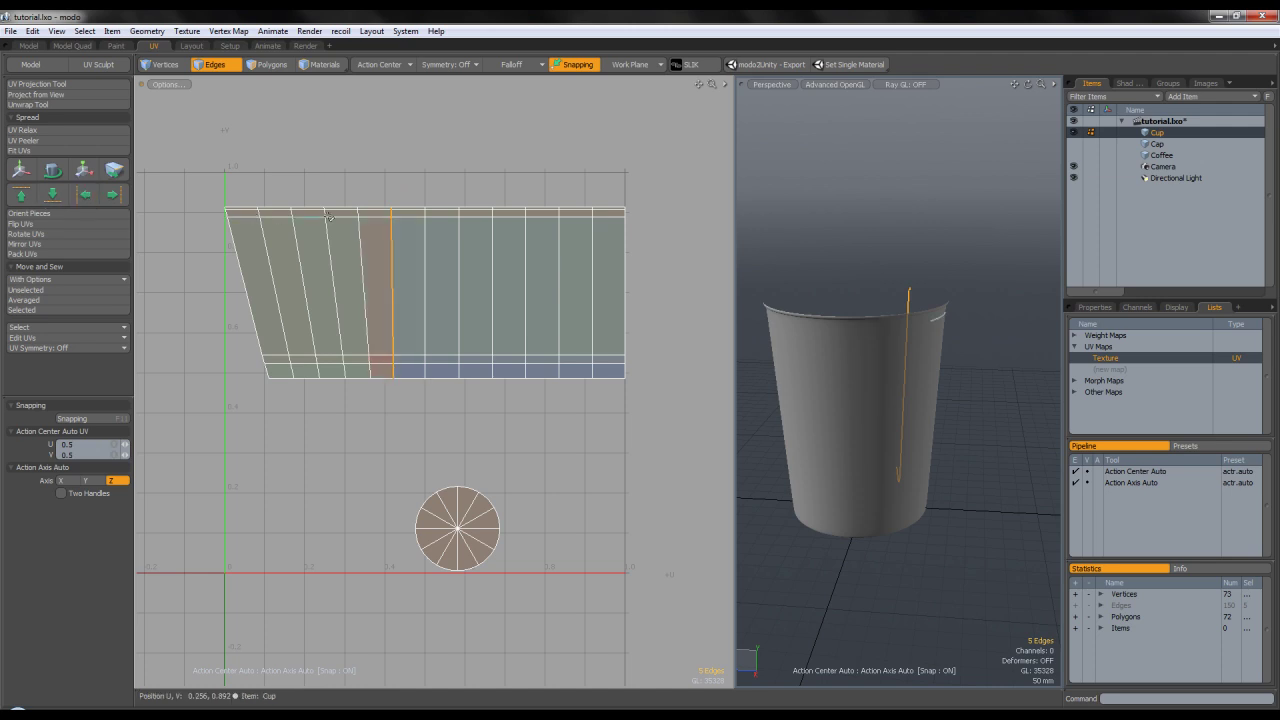
right_drag(366, 388, 380, 434)
click(86, 197)
right_drag(333, 211, 316, 254)
right_drag(358, 419, 348, 404)
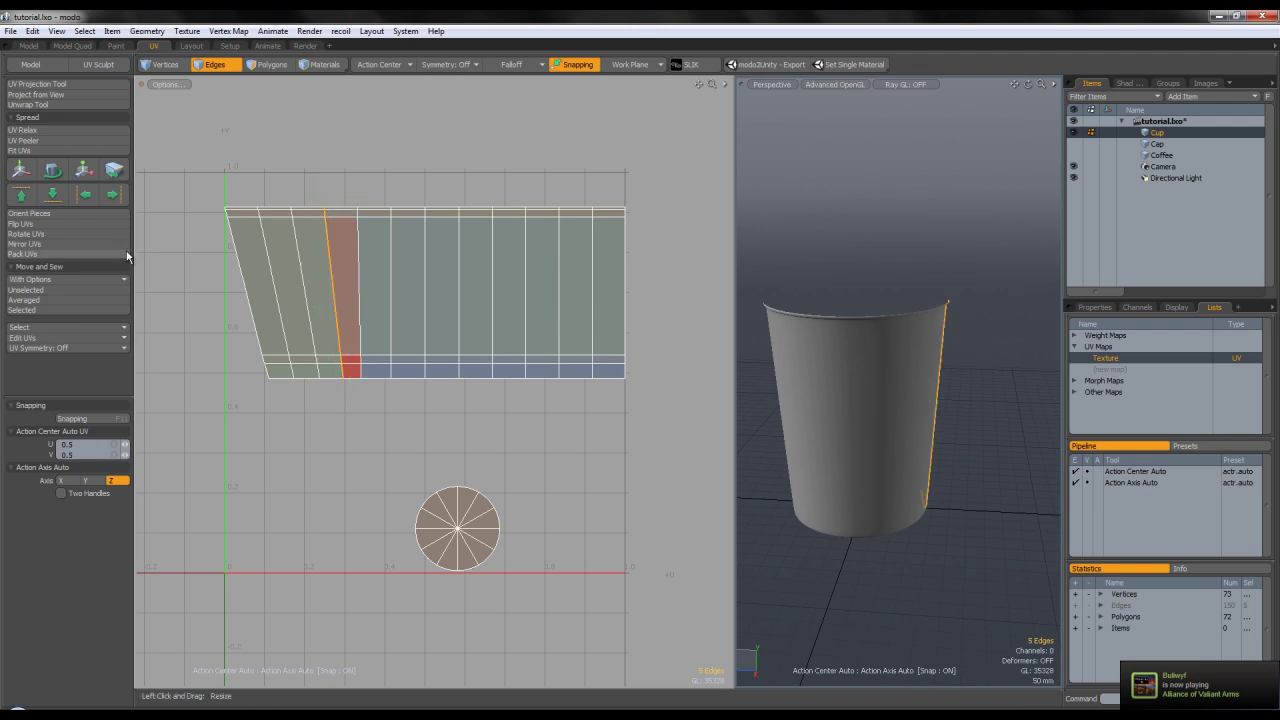
click(86, 194)
mouse_move(304, 210)
right_down()
mouse_move(301, 365)
mouse_move(328, 401)
right_up()
click(85, 195)
right_drag(270, 220, 264, 186)
right_drag(297, 406, 295, 400)
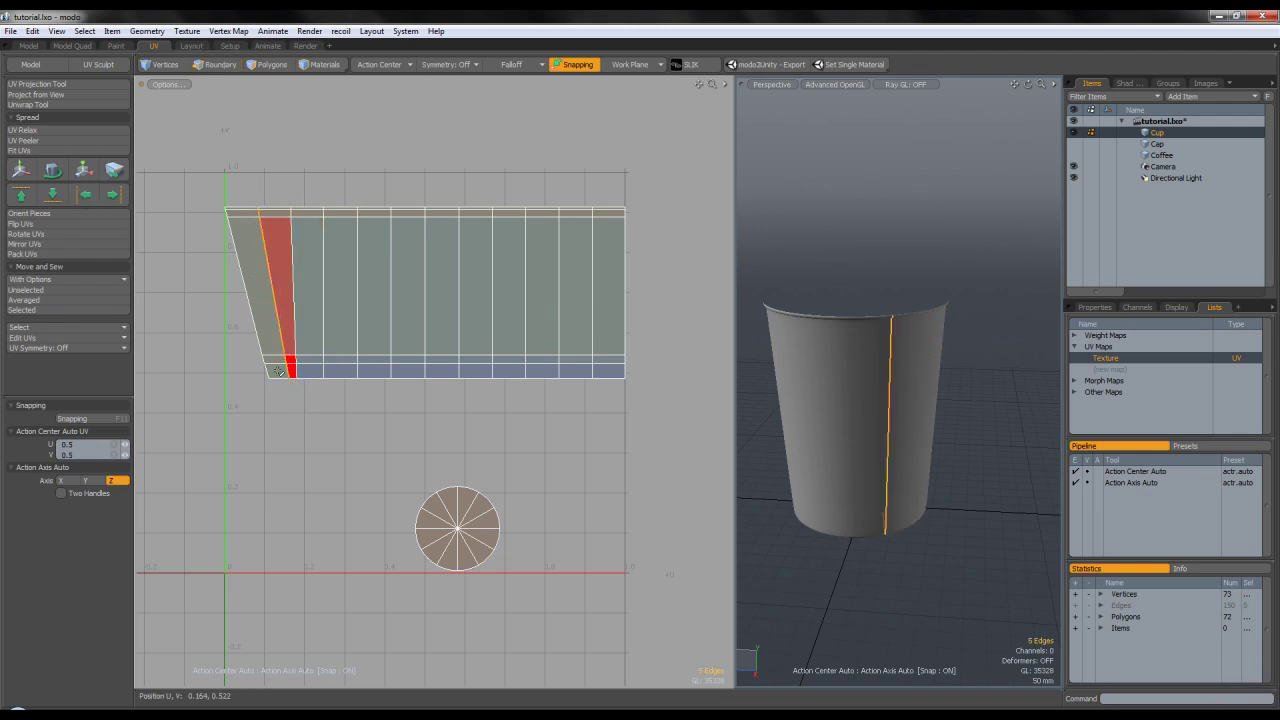
click(84, 196)
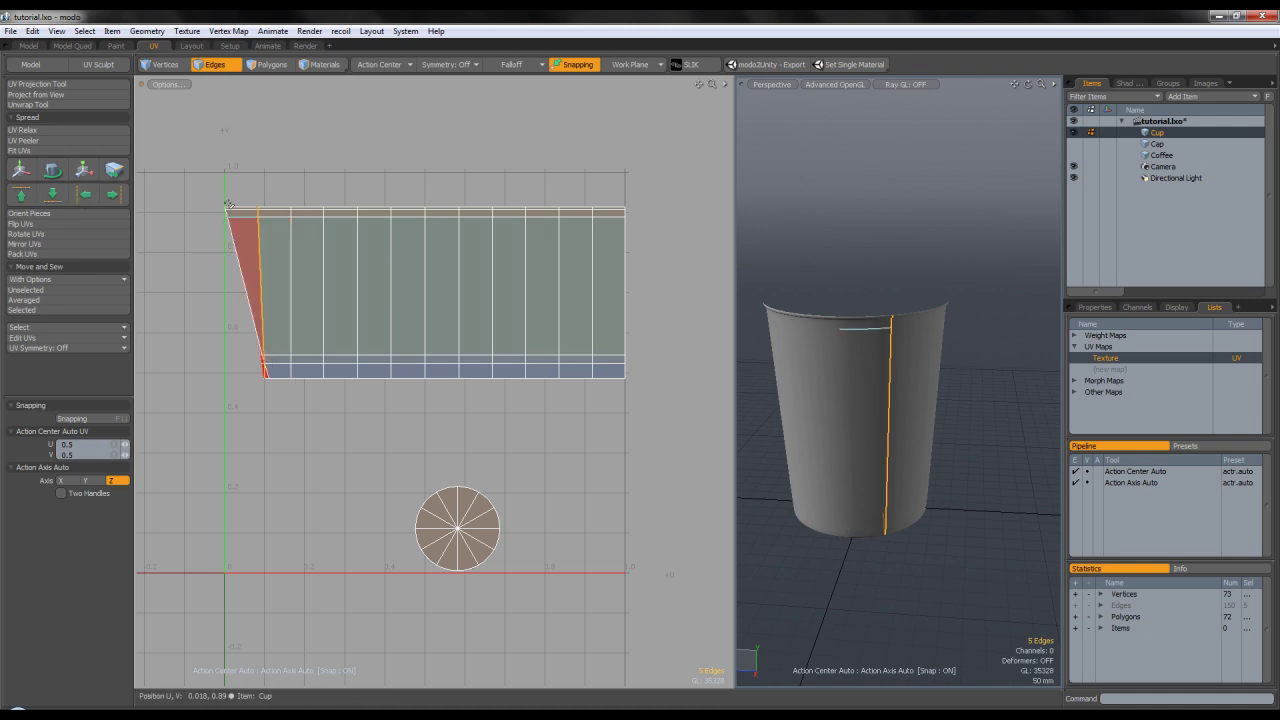
Try to straighten the UV shell's left boundary edges by aligning them to the left, and undo the alignment.
scroll(222, 205, up, 3)
mouse_move(224, 194)
right_down()
mouse_move(244, 236)
mouse_move(254, 222)
mouse_move(242, 250)
mouse_move(255, 190)
right_up()
key(shift+Up)
key(Up)
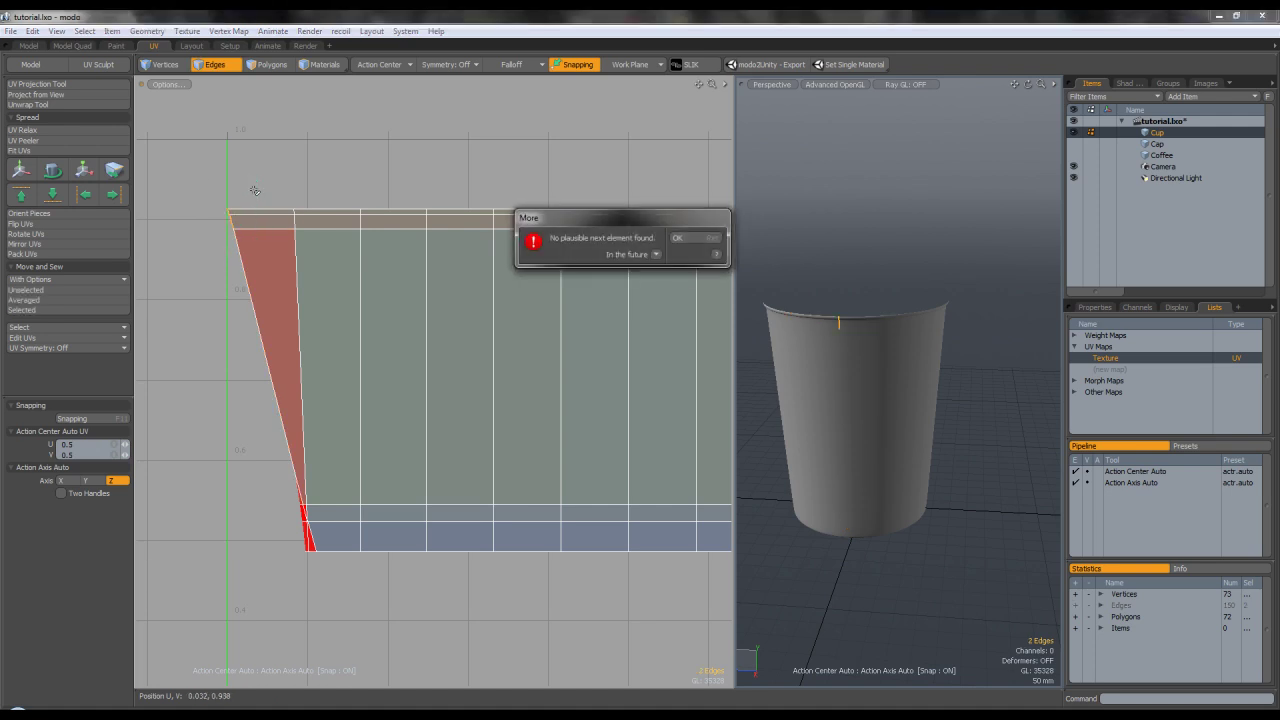
click(684, 238)
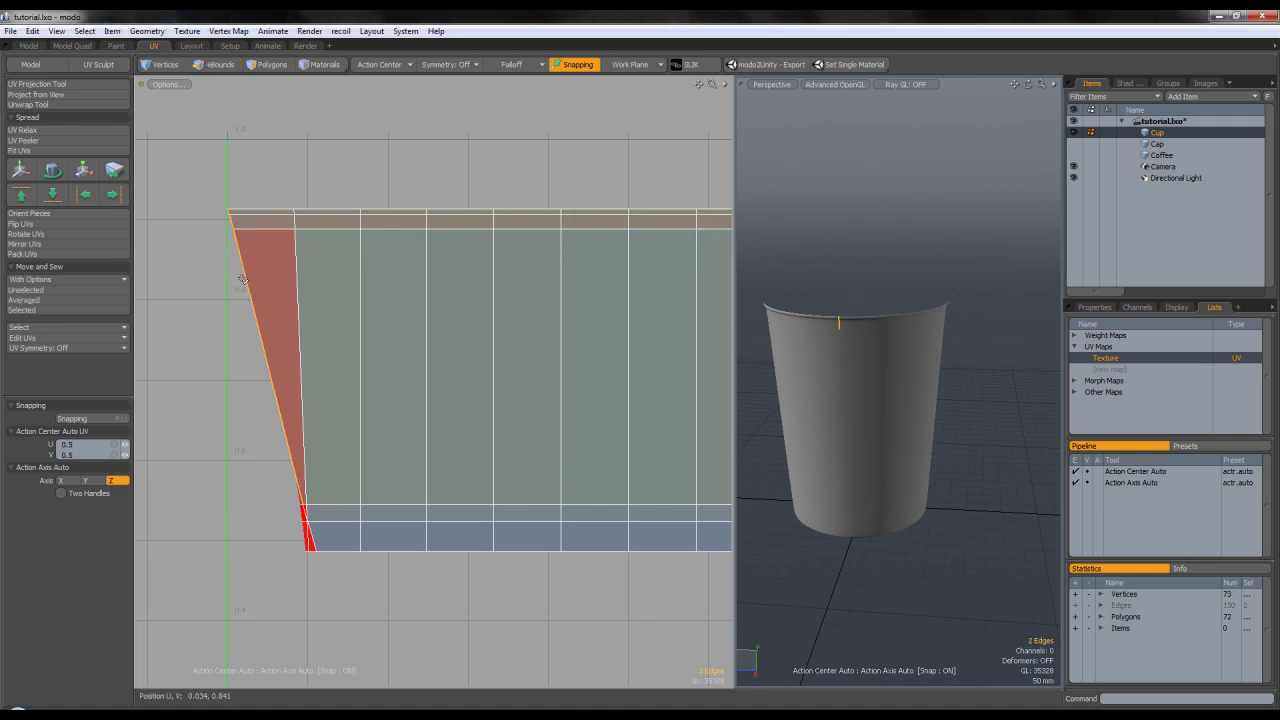
key(2)
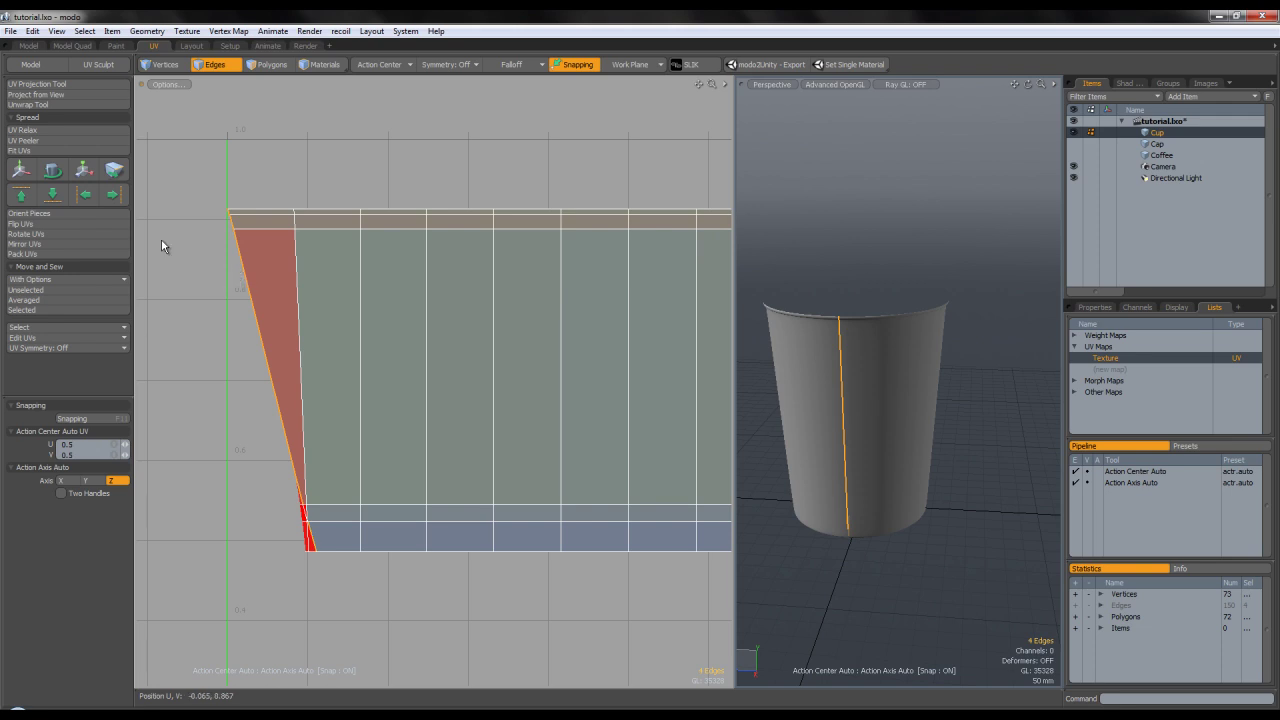
click(85, 195)
key(ctrl+z)
key(shift+Up)
key(2)
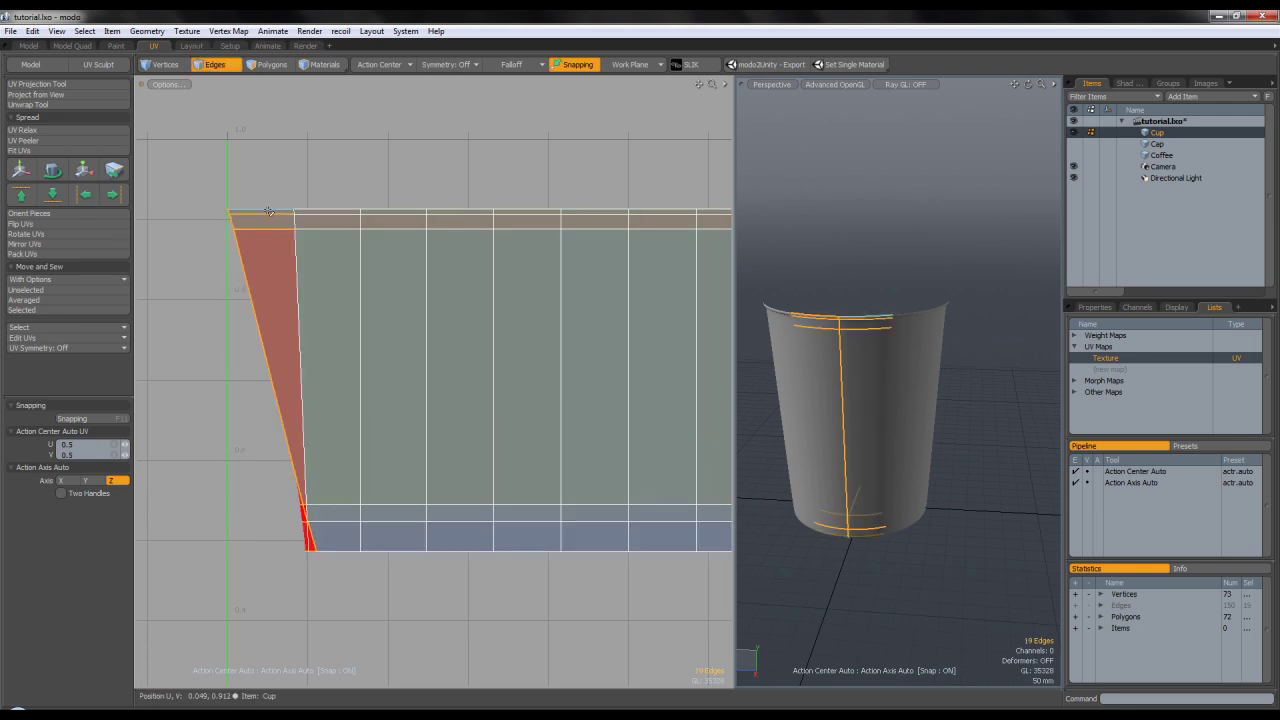
Shift the second edge column right, clear of the shell's slanted left boundary, and straighten both columns by aligning each to the left.
click(246, 364)
double_click(301, 348)
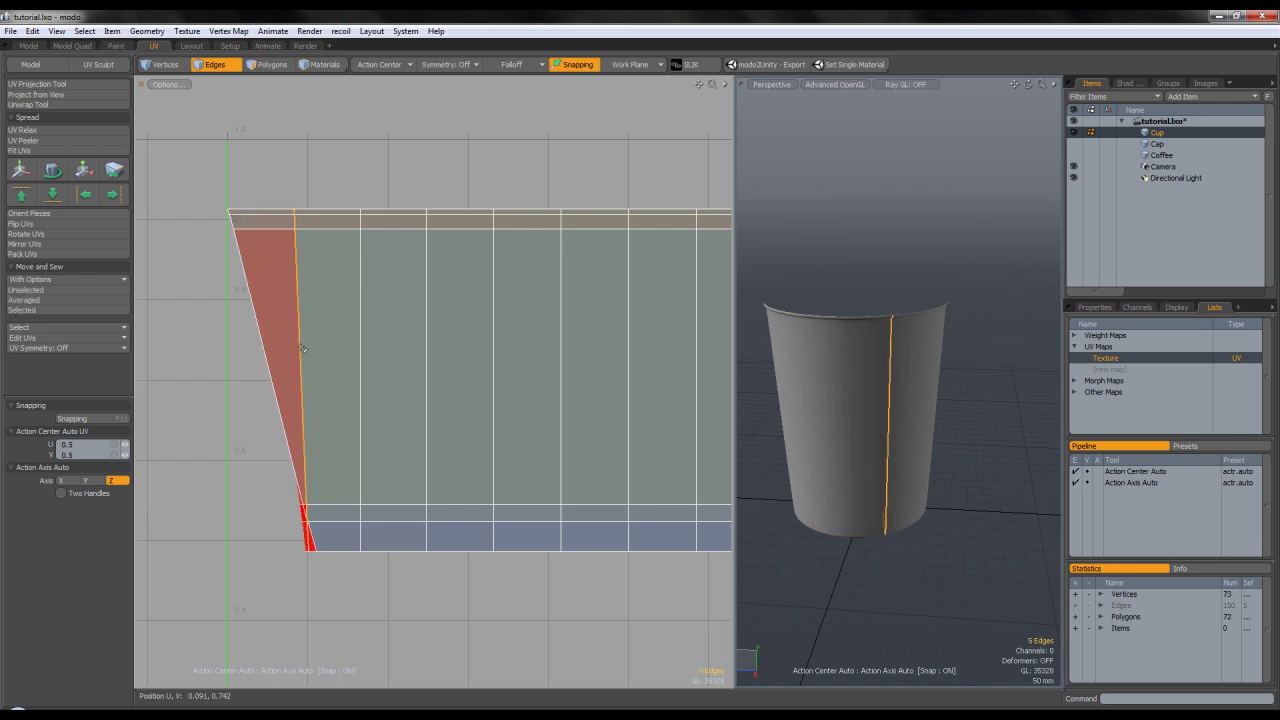
key(w)
drag(341, 383, 373, 383)
key(q)
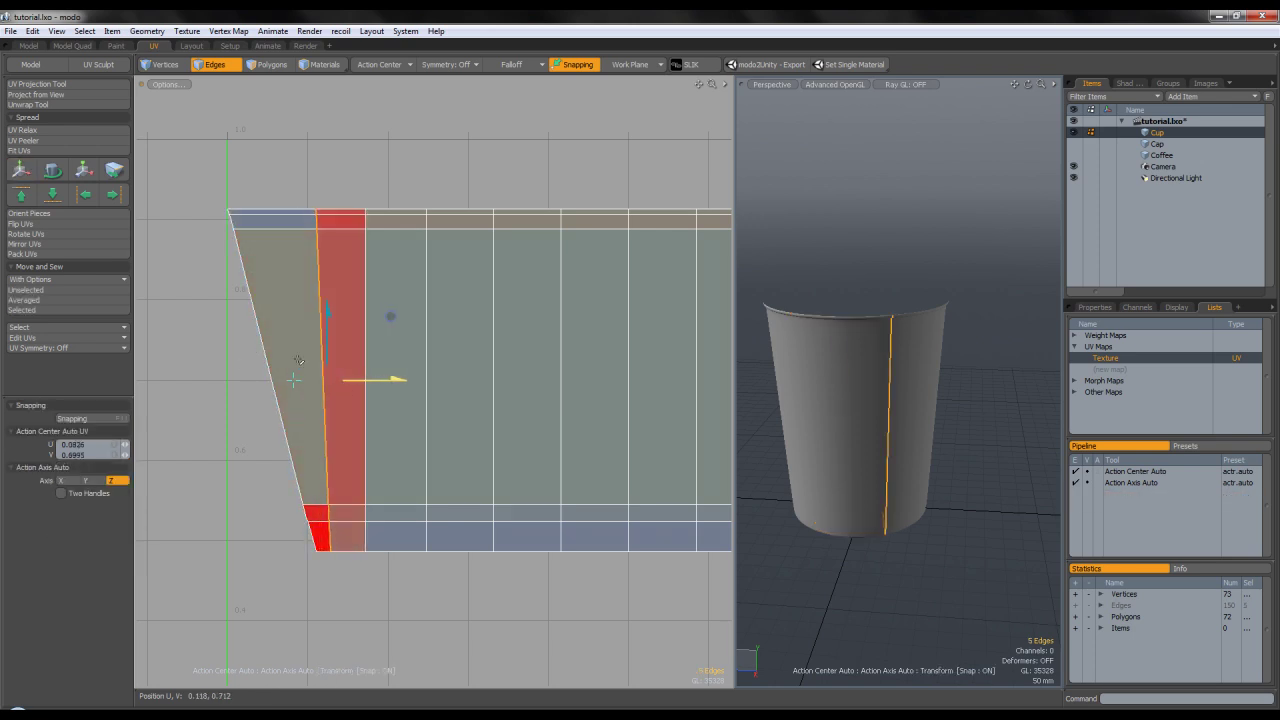
right_drag(325, 576, 297, 514)
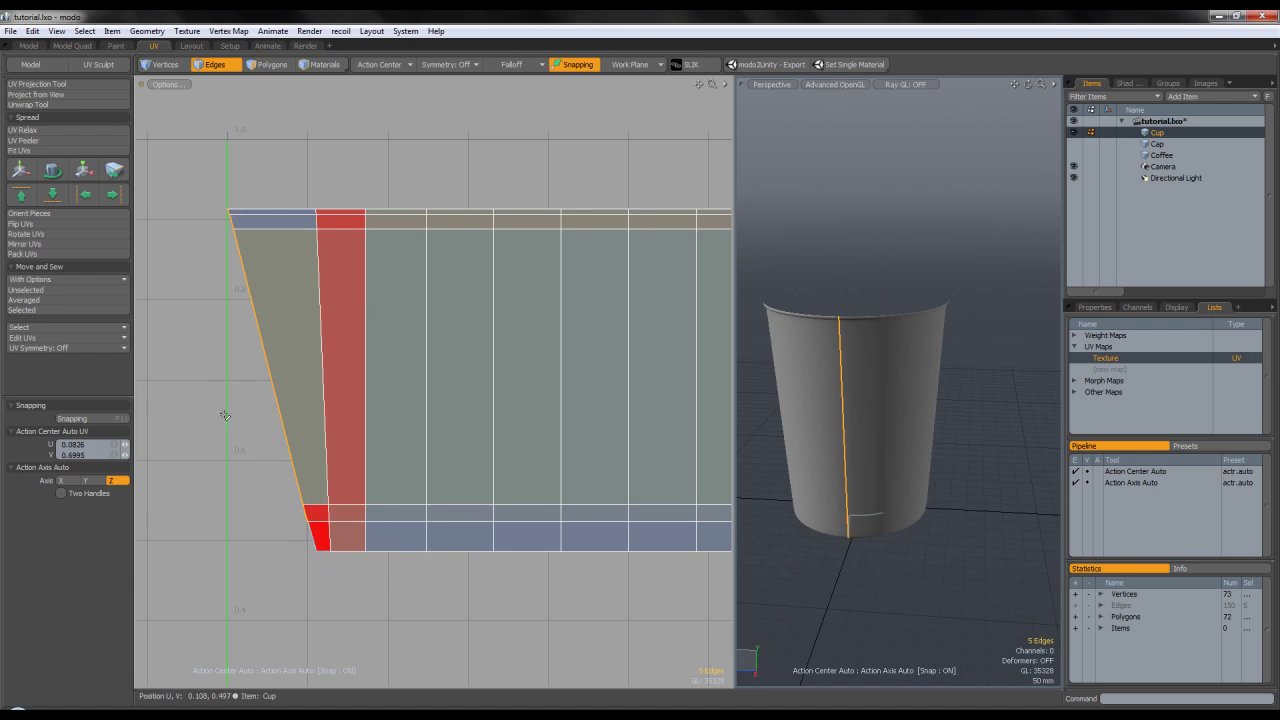
click(87, 196)
click(213, 206)
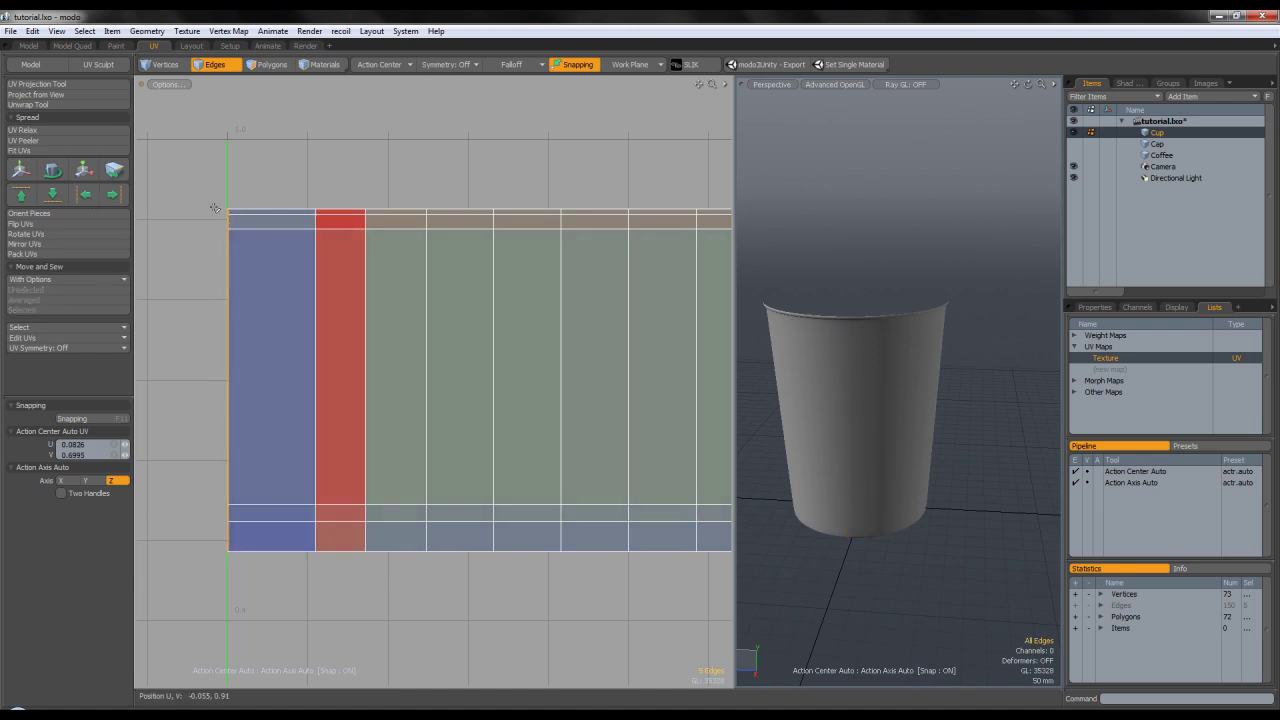
Move the second vertical edge column back left so it sits evenly spaced between its neighbouring columns.
mouse_move(285, 325)
right_down()
mouse_move(320, 603)
mouse_move(332, 560)
right_up()
key(w)
drag(354, 380, 294, 380)
key(q)
click(331, 154)
scroll(351, 209, down, 3)
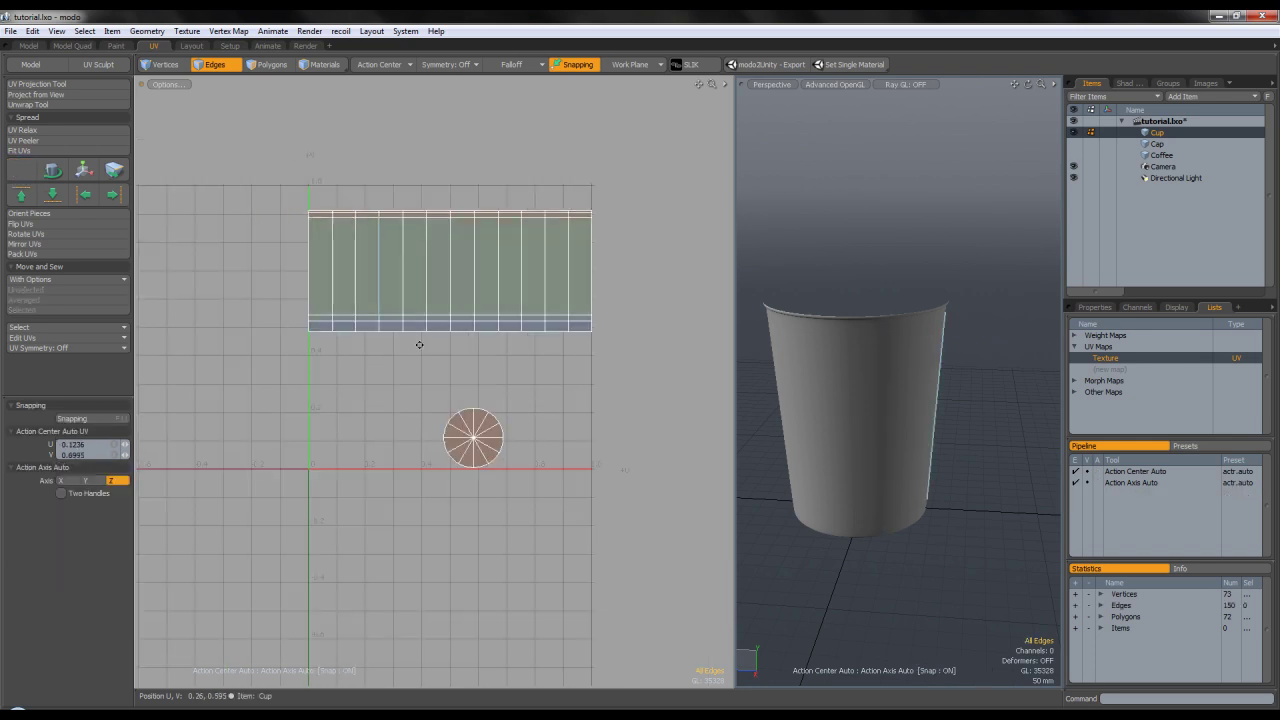
Move the wall shell's bottom boundary edge row up by 0.005 in V.
alt+drag(388, 329, 383, 303)
scroll(385, 301, up, 2)
alt+drag(494, 226, 426, 400)
scroll(454, 343, down, 2)
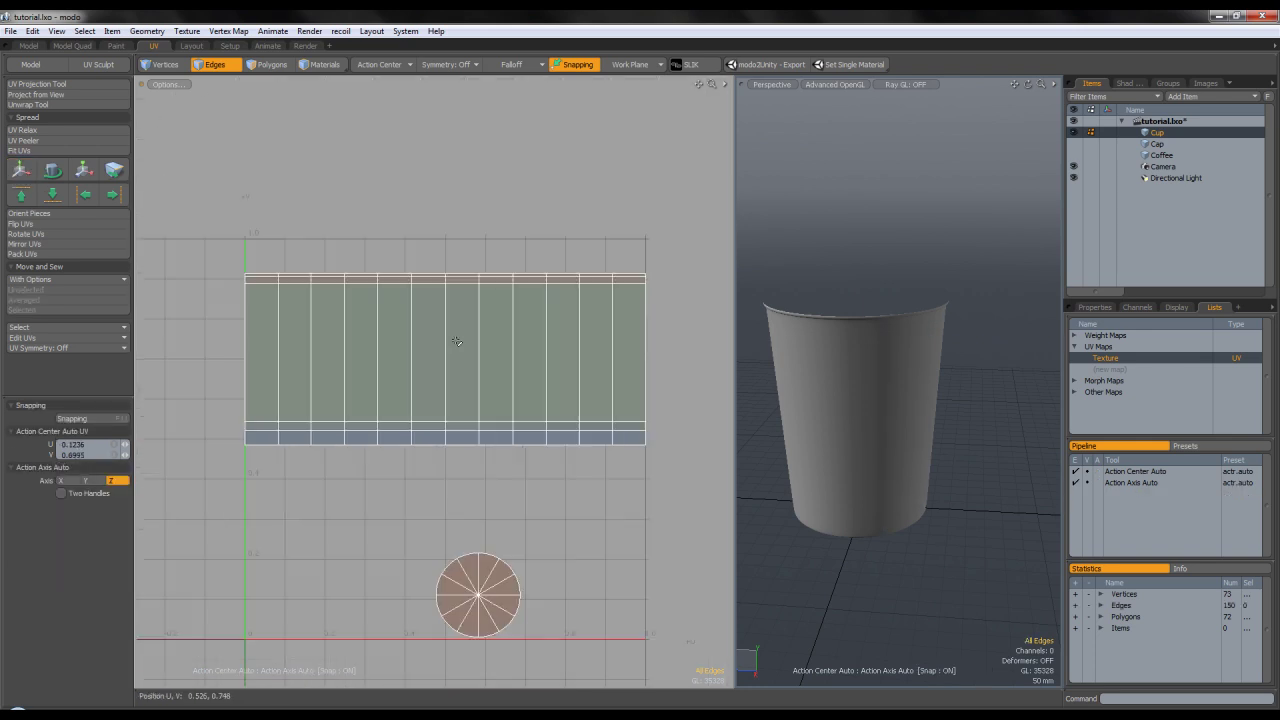
mouse_move(655, 441)
right_down()
mouse_move(250, 434)
mouse_move(621, 486)
mouse_move(668, 472)
right_up()
scroll(478, 436, up, 3)
key(w)
mouse_move(411, 428)
mouse_down()
mouse_move(411, 383)
mouse_move(411, 423)
mouse_up()
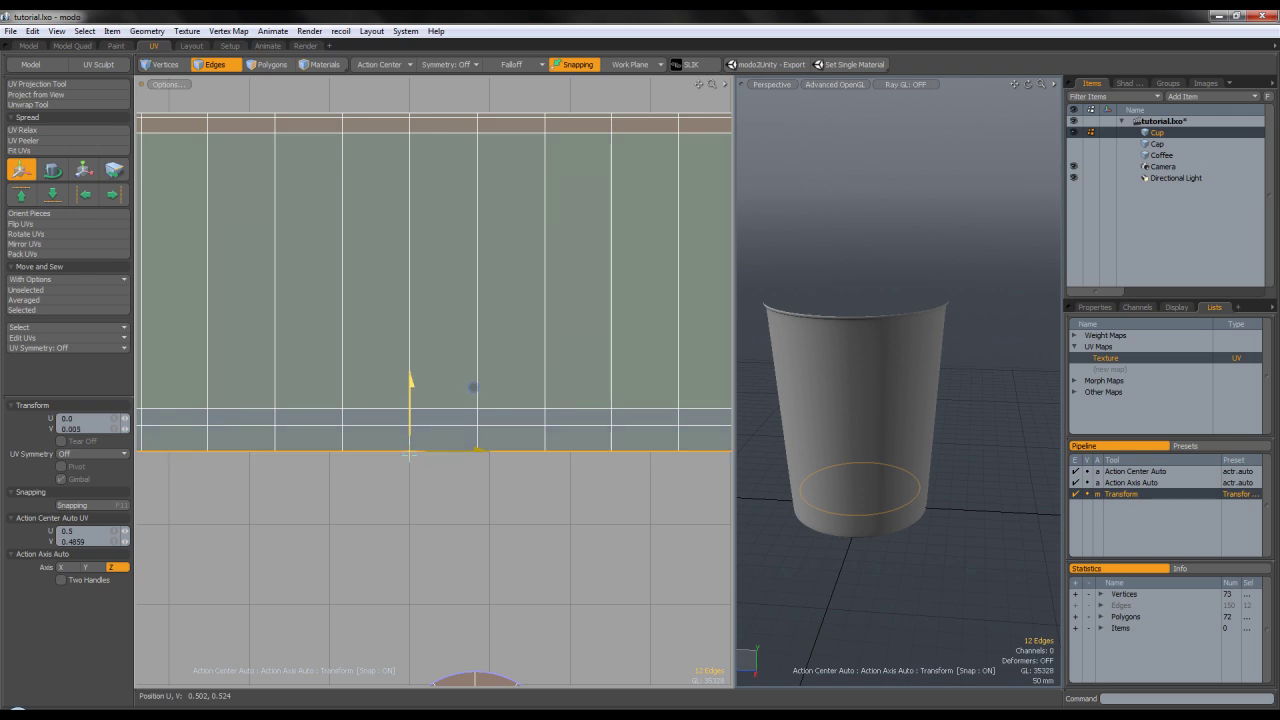
Move the upper of the two interior edge rows near the shell's bottom down by 0.0005 in V.
key(space)
double_click(437, 410)
key(w)
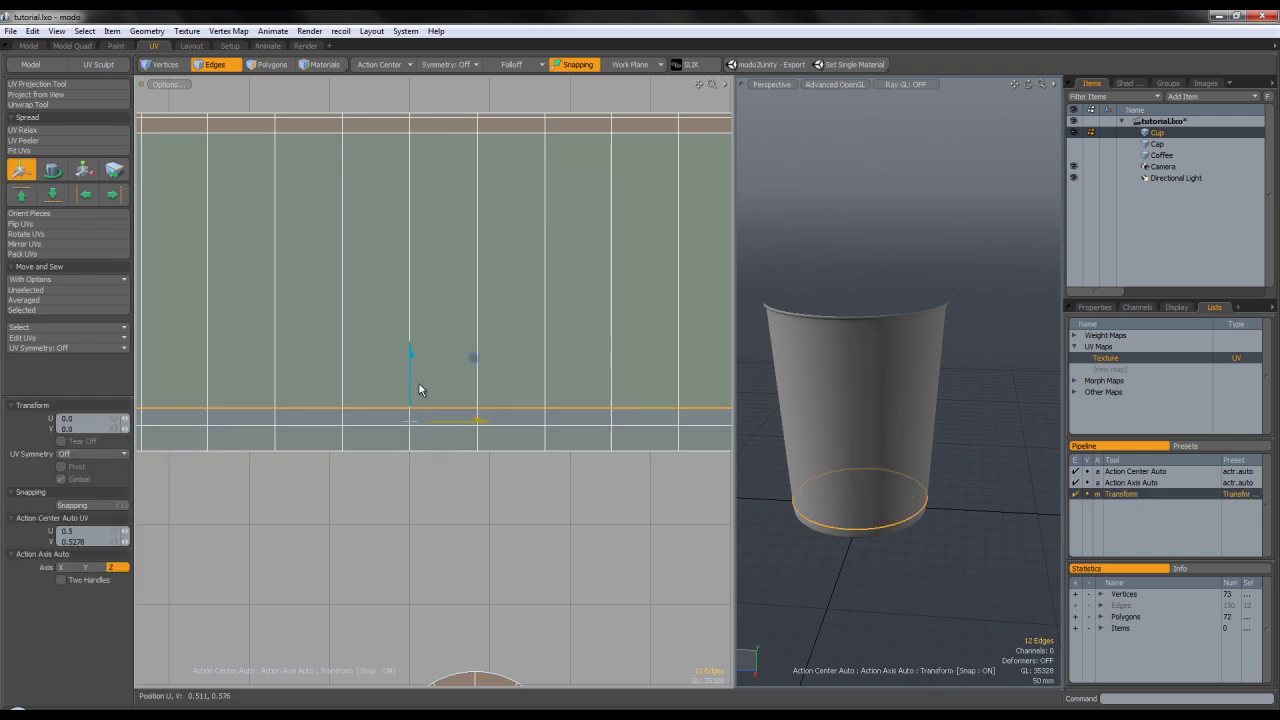
drag(411, 381, 412, 384)
scroll(405, 401, up, 4)
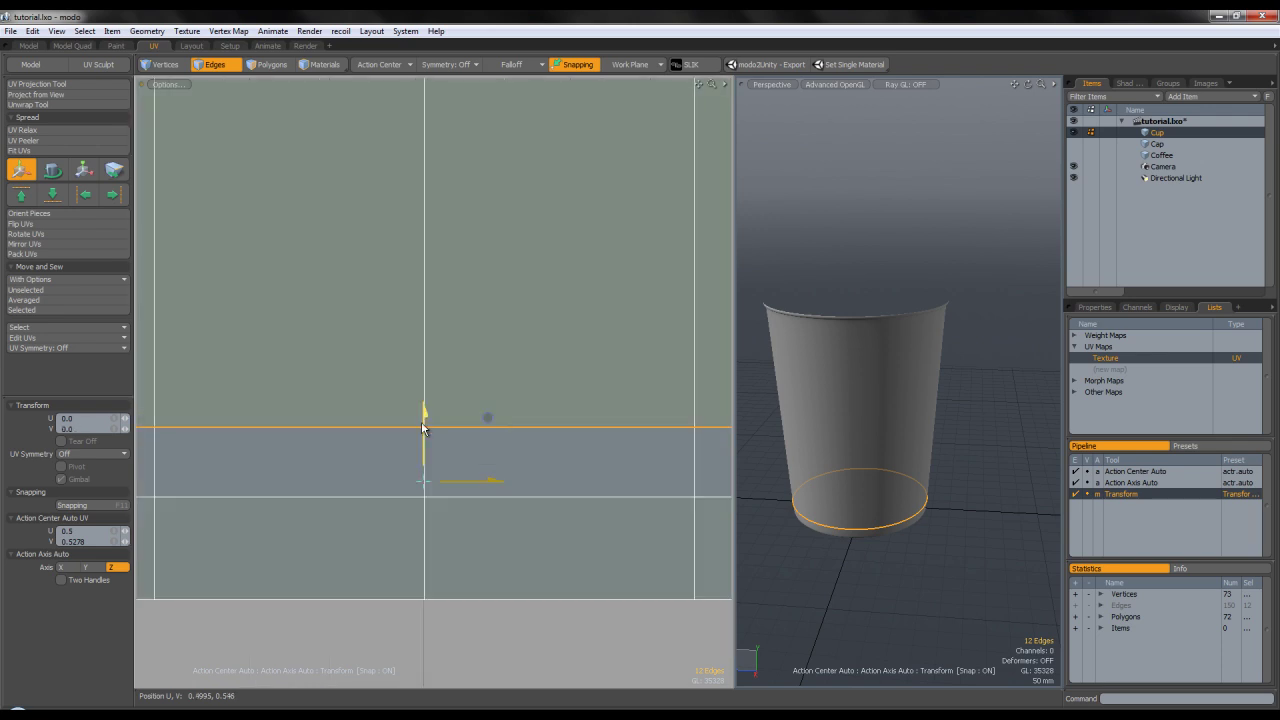
drag(422, 422, 423, 426)
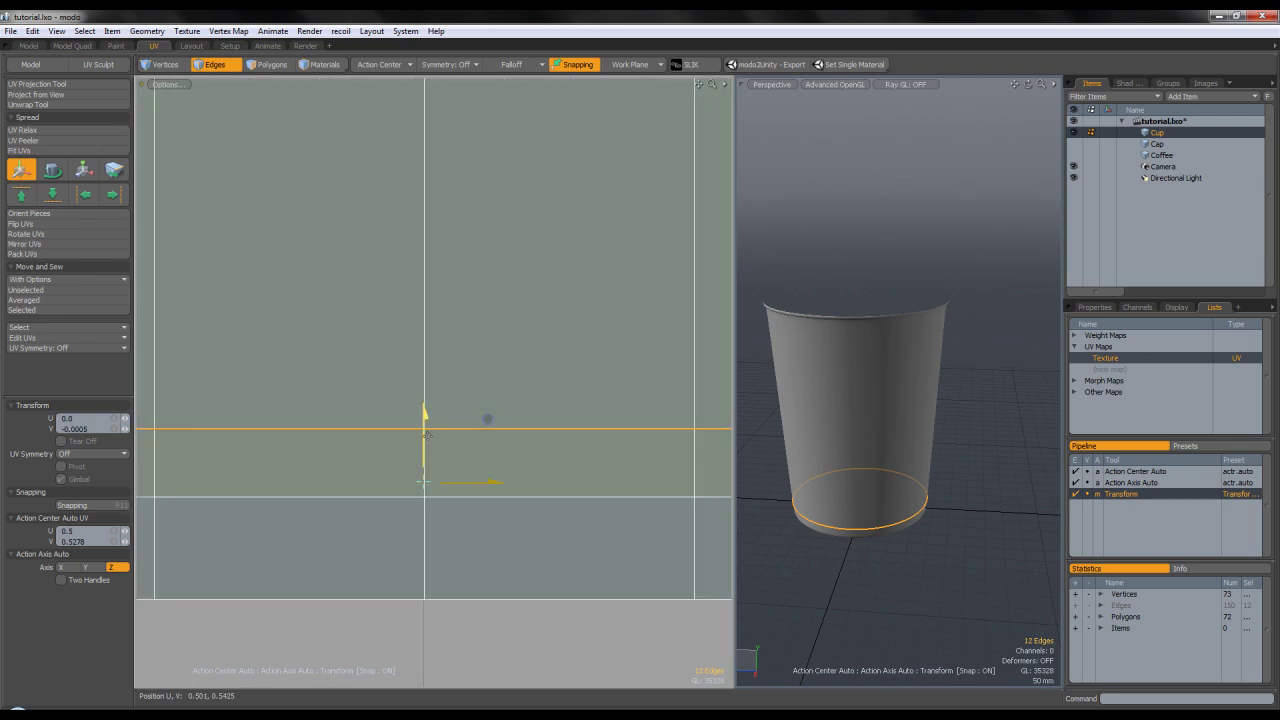
scroll(435, 445, down, 5)
Raise the wall shell's bottom boundary edge row by another 0.0024 in V and clear the selection.
key(q)
click(567, 488)
scroll(567, 489, down, 1)
mouse_move(700, 500)
right_down()
mouse_move(234, 464)
mouse_move(250, 484)
mouse_move(707, 503)
mouse_move(689, 468)
right_up()
scroll(487, 476, up, 5)
key(w)
scroll(420, 467, up, 2)
drag(414, 457, 414, 446)
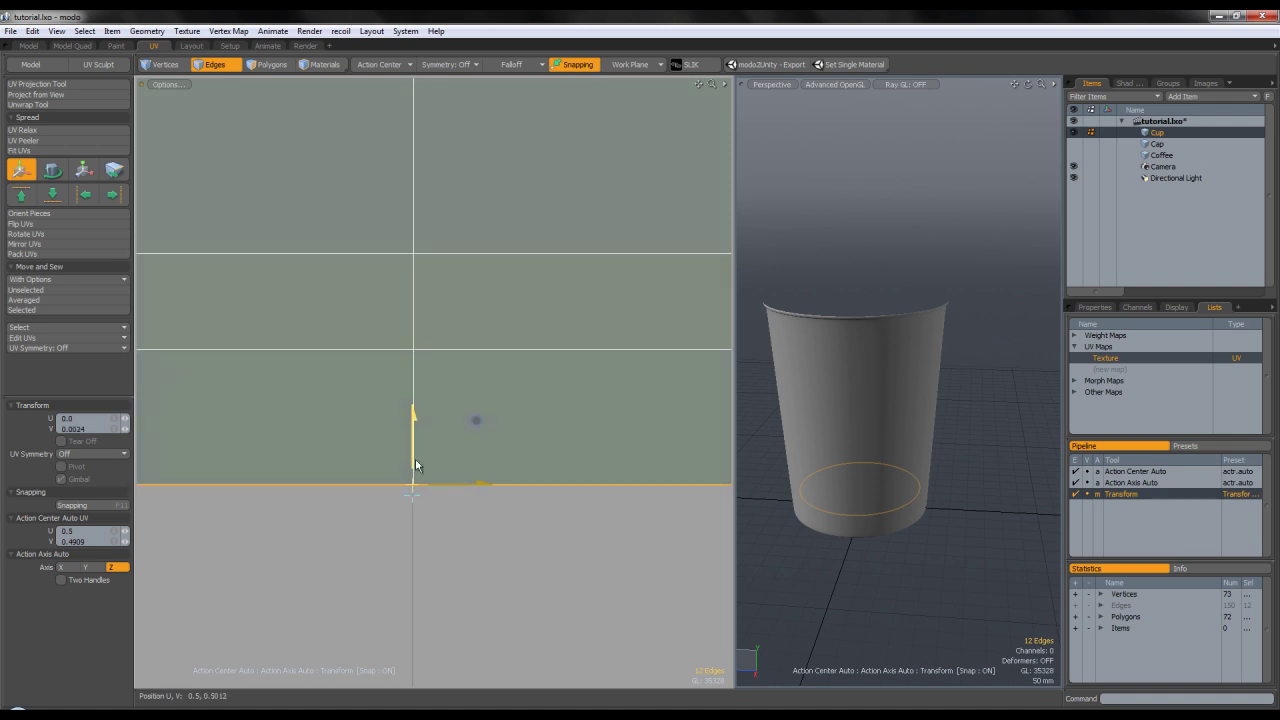
scroll(416, 447, down, 6)
key(space)
click(451, 496)
scroll(457, 483, down, 1)
scroll(411, 300, up, 2)
double_click(409, 305)
scroll(417, 303, up, 4)
key(w)
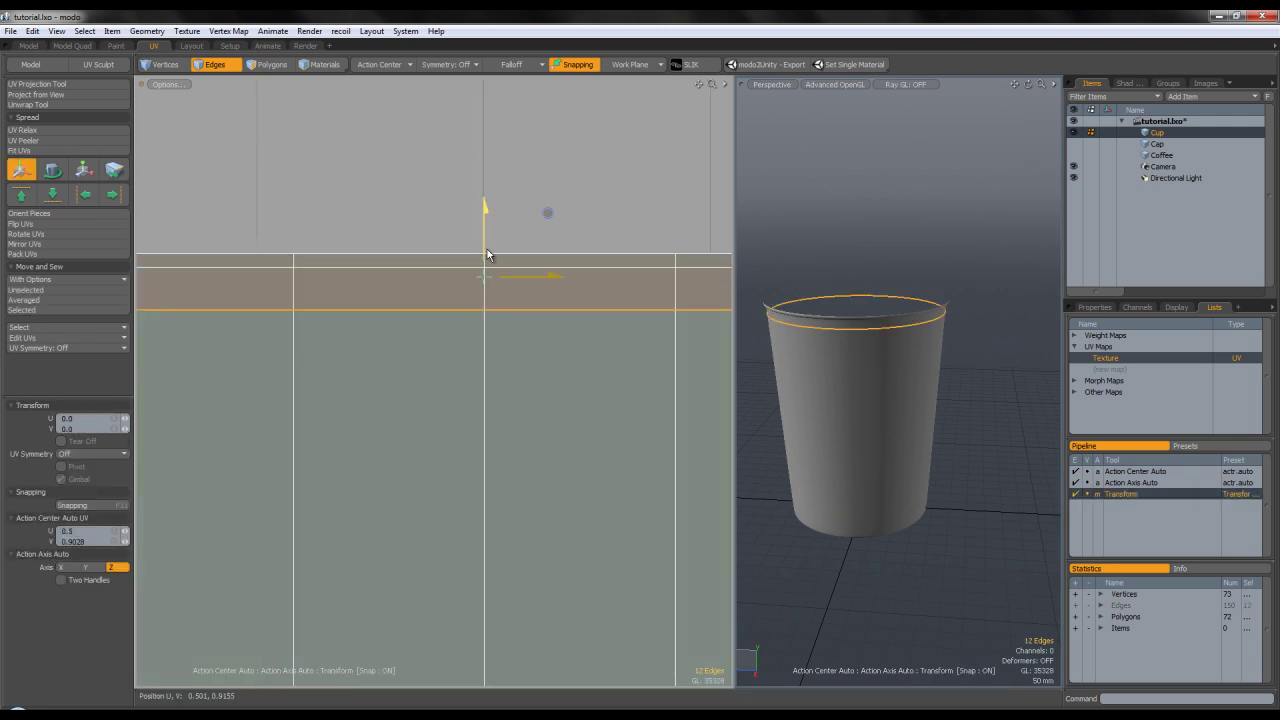
key(space)
double_click(475, 253)
scroll(478, 250, down, 3)
click(491, 240)
scroll(475, 240, down, 3)
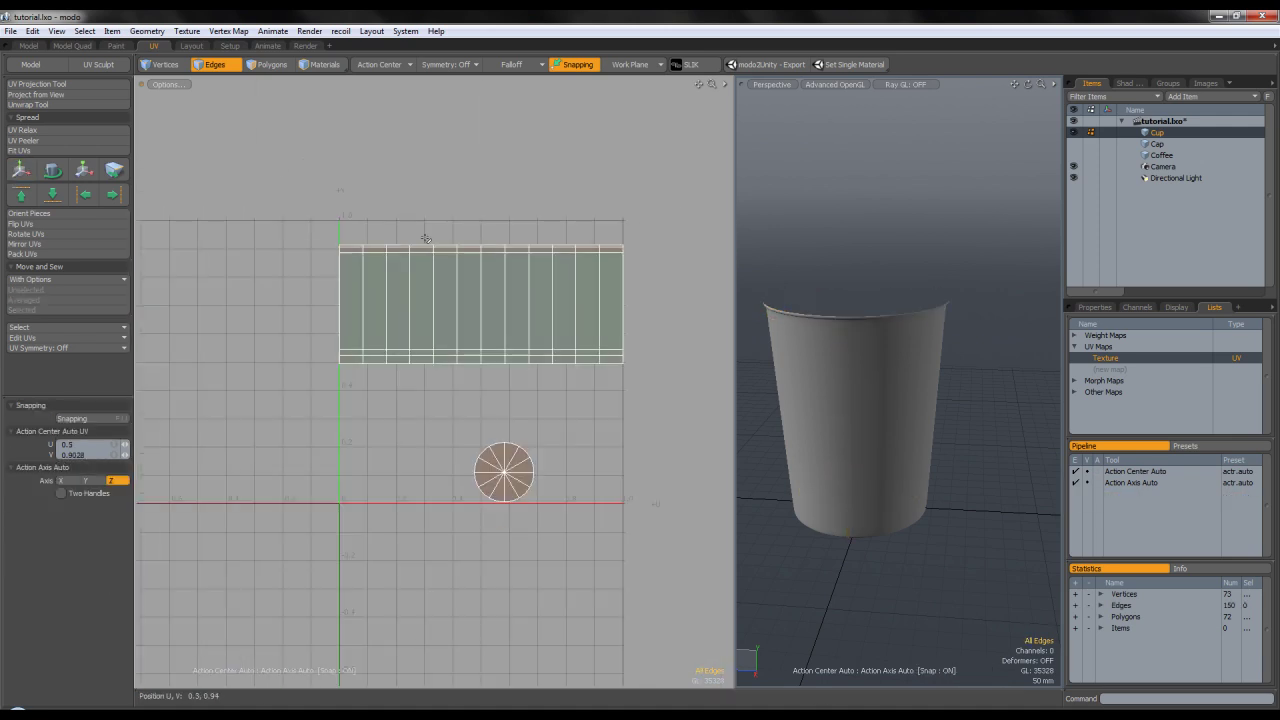
Select the full row of boundary edges along the wall shell's top and nudge it slightly upward.
scroll(353, 240, up, 3)
click(350, 258)
shift+click(423, 257)
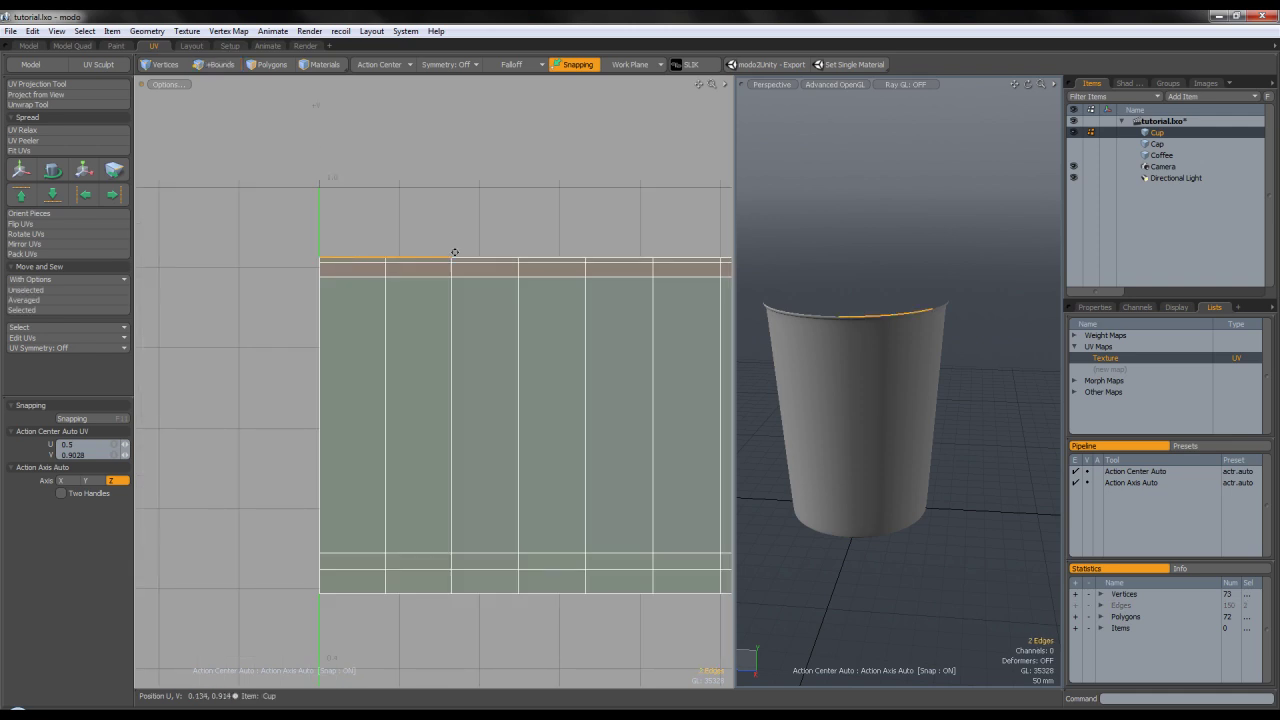
alt+shift+drag(637, 235, 467, 250)
scroll(466, 250, down, 2)
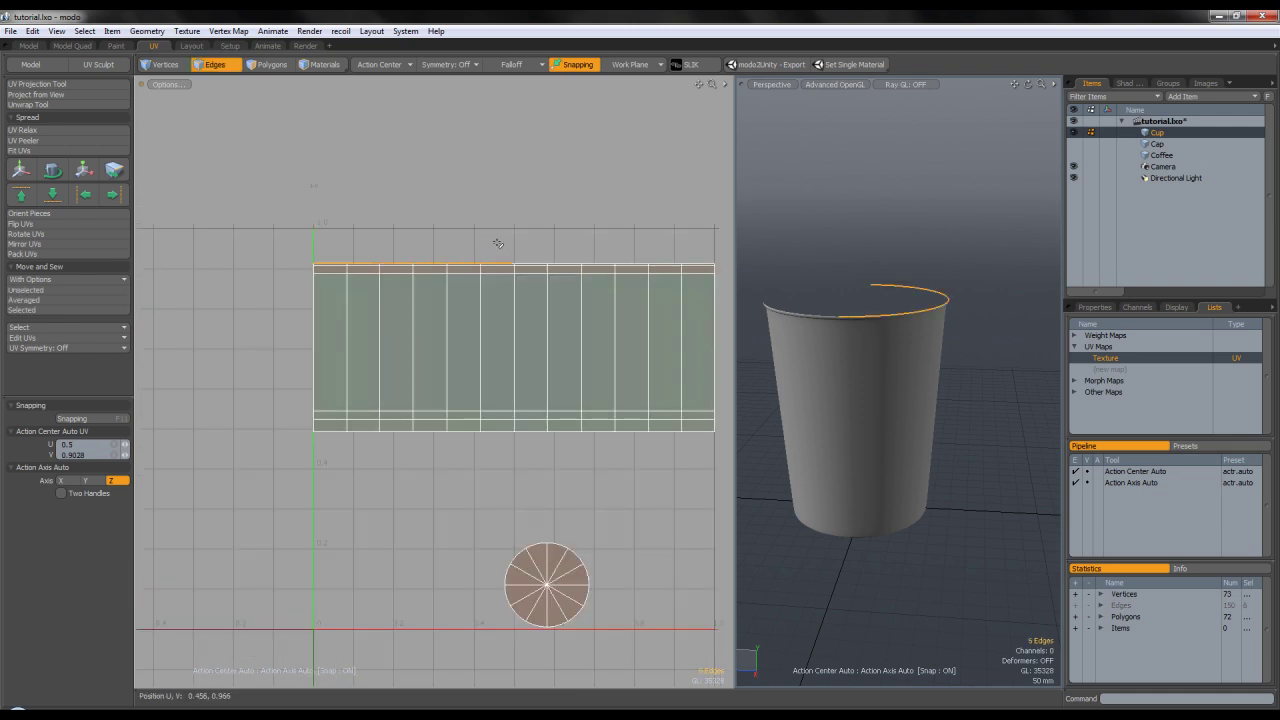
key(Up)
key(Up)
key(Up)
alt+shift+drag(493, 232, 476, 264)
scroll(449, 259, up, 5)
key(w)
click(476, 267)
key(q)
Move the lower of the two interior edge rows near the shell's top down by 0.001 in V.
scroll(482, 301, down, 3)
double_click(480, 349)
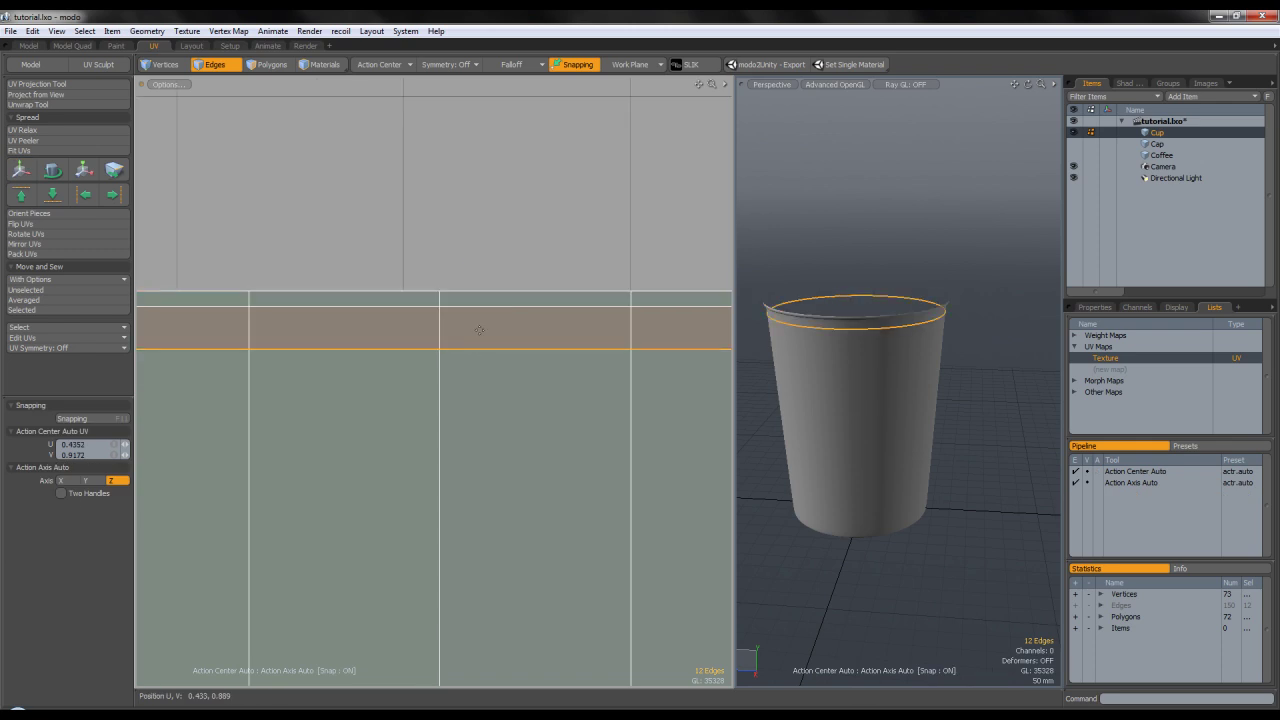
key(w)
drag(634, 288, 634, 290)
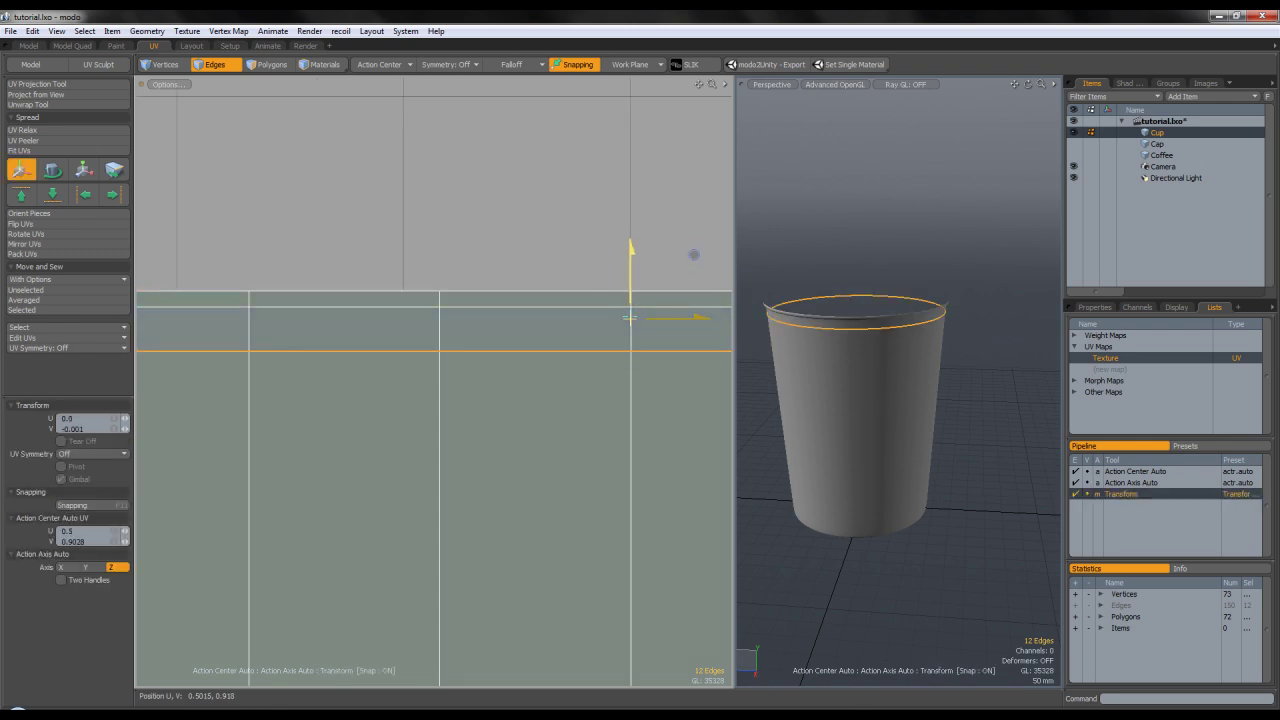
key(q)
click(571, 260)
scroll(546, 258, down, 10)
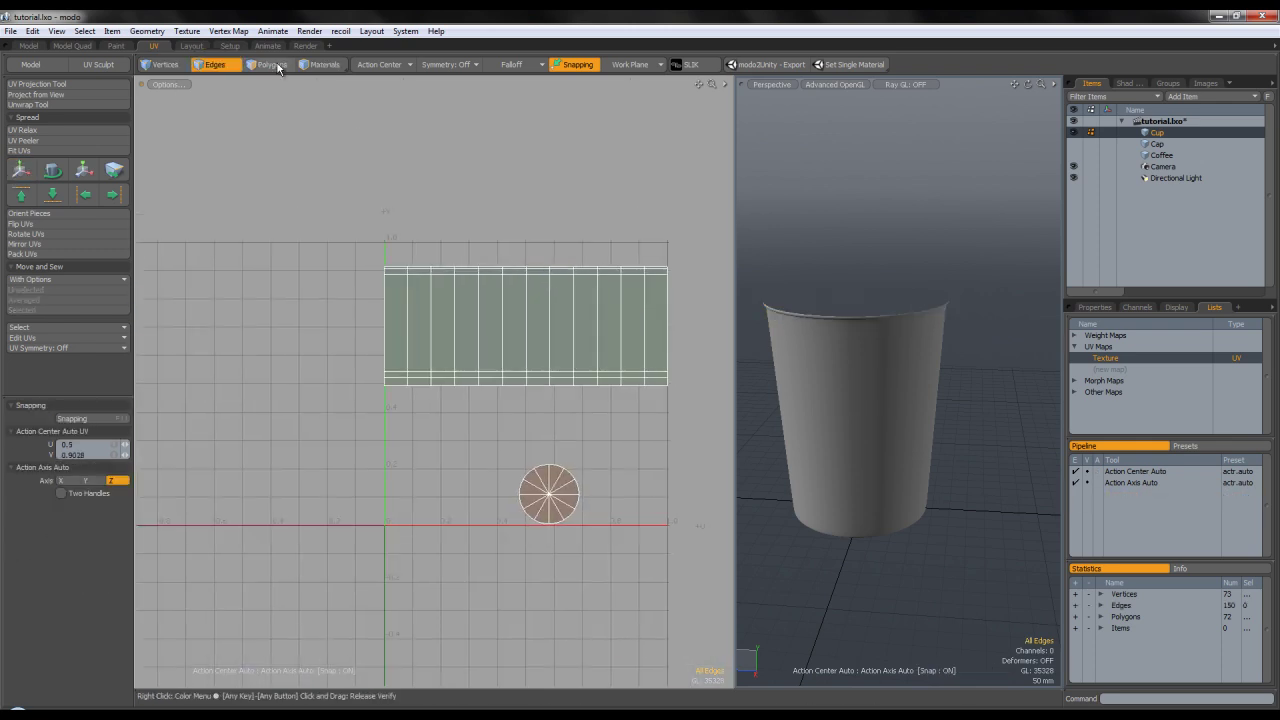
Select the cup wall's whole UV shell as polygons and move it up, close to the upper edge of the UV square.
click(279, 66)
double_click(603, 340)
key(w)
drag(527, 290, 527, 272)
key(q)
Select the circular cup-base UV shell and move it by -0.434 in U and 0.032 in V.
mouse_move(592, 424)
right_down()
mouse_move(657, 563)
mouse_move(673, 503)
right_up()
mouse_move(838, 488)
alt+mouse_down()
mouse_move(858, 380)
mouse_move(869, 467)
alt+mouse_up()
scroll(575, 480, up, 3)
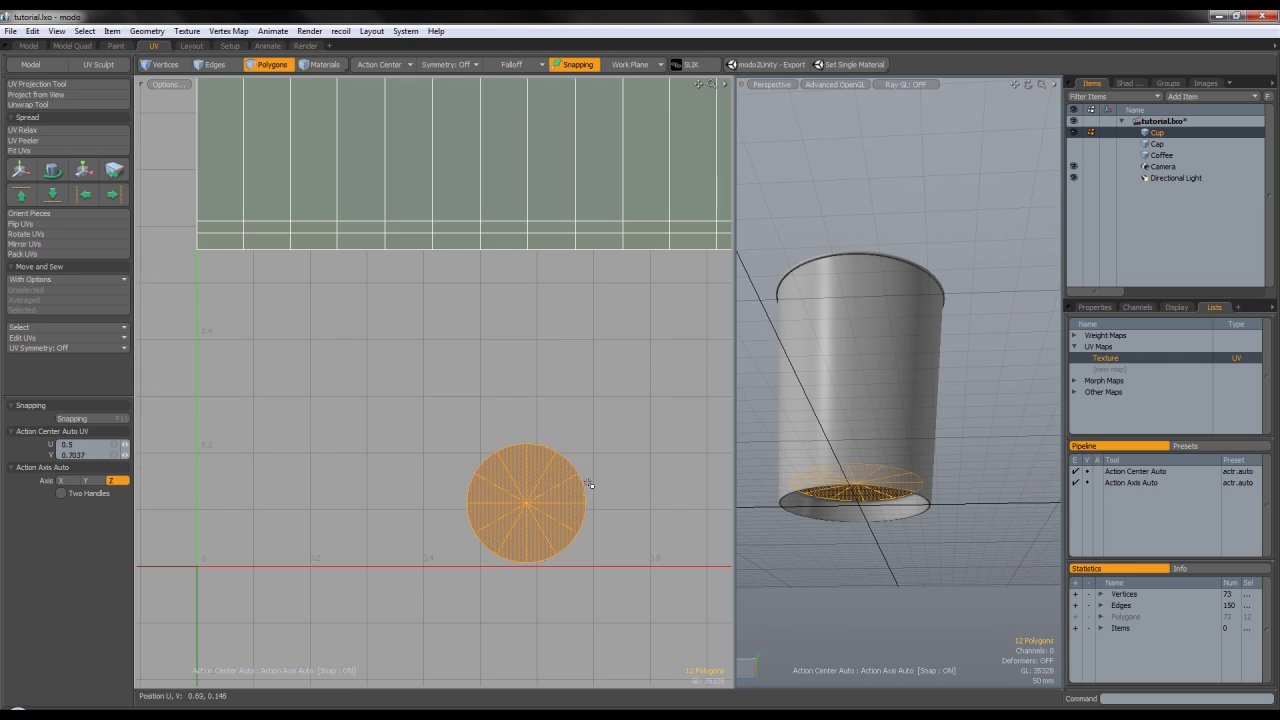
key(w)
drag(590, 439, 328, 433)
key(w)
scroll(600, 458, down, 5)
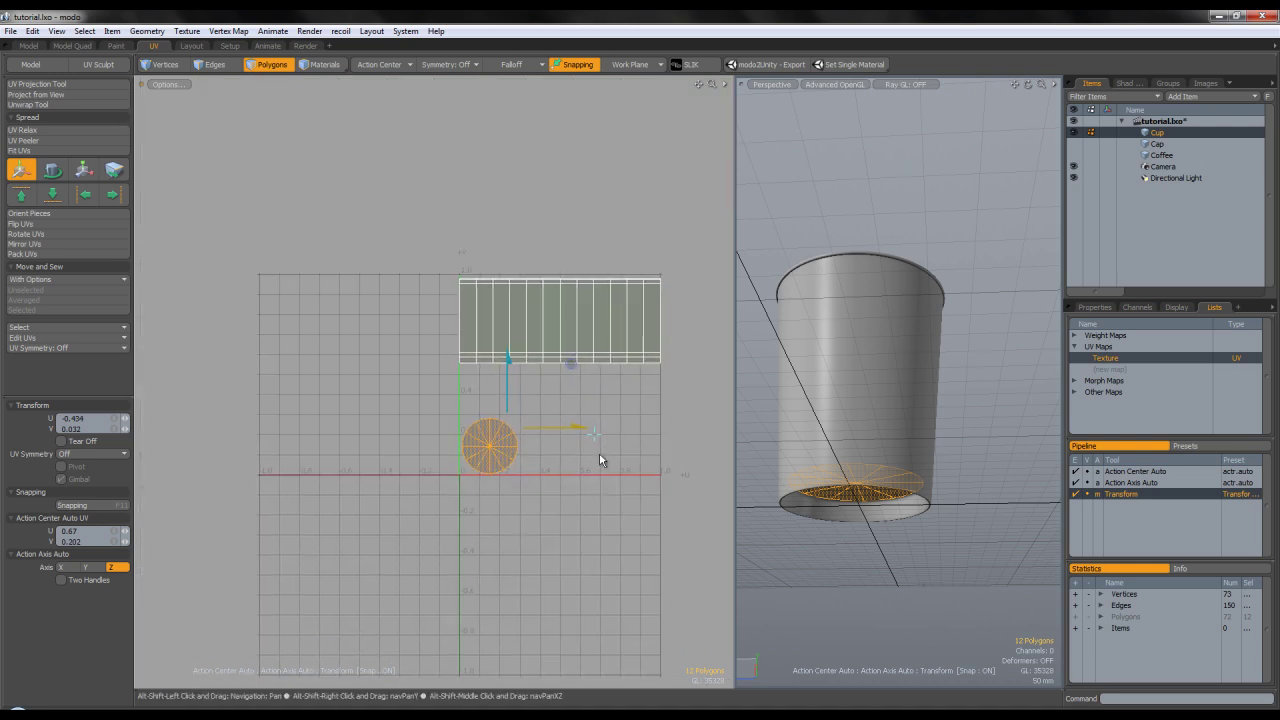
Enlarge the circular base shell uniformly, fit it into the UV square's lower-left corner, and clear the selection.
scroll(514, 450, up, 5)
key(r)
drag(497, 378, 475, 394)
key(w)
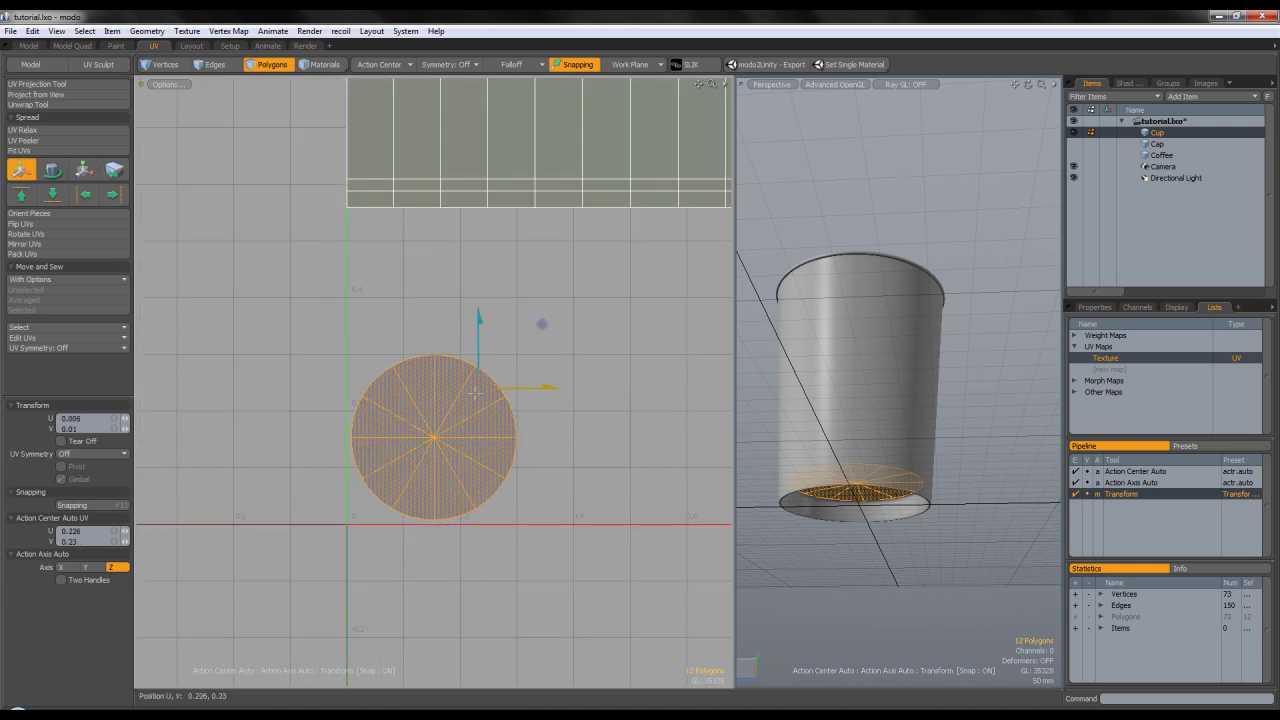
key(space)
scroll(586, 407, down, 4)
alt+drag(792, 403, 766, 400)
click(657, 408)
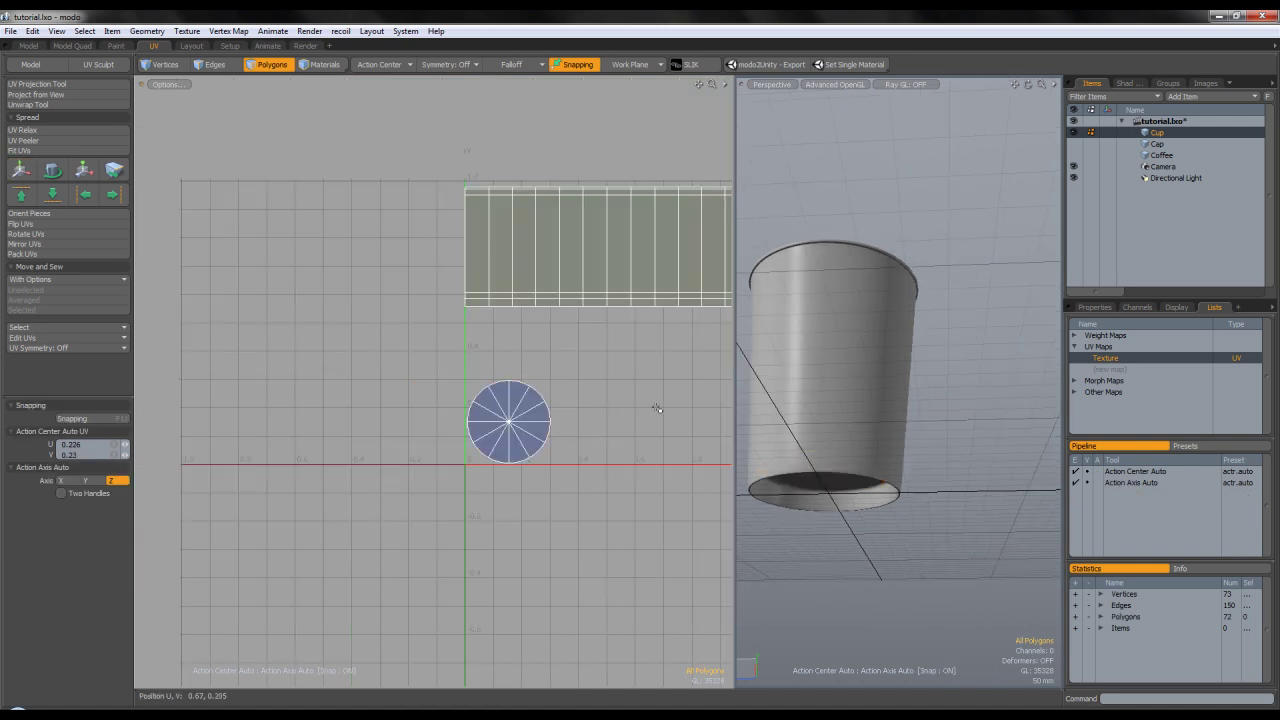
Select all the laid-out wall and base polygons in the UV view and hide them.
alt+shift+drag(623, 366, 472, 395)
scroll(474, 395, down, 4)
mouse_move(592, 286)
right_down()
mouse_move(650, 529)
mouse_move(709, 416)
right_up()
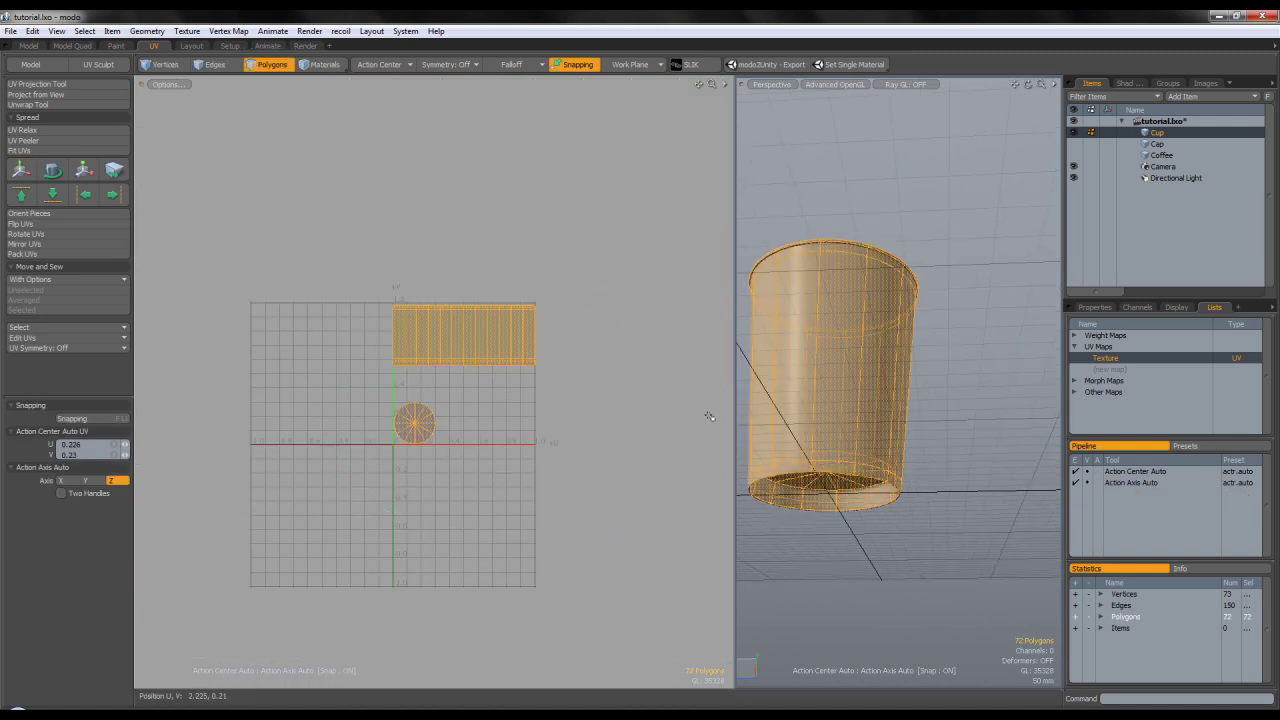
key(h)
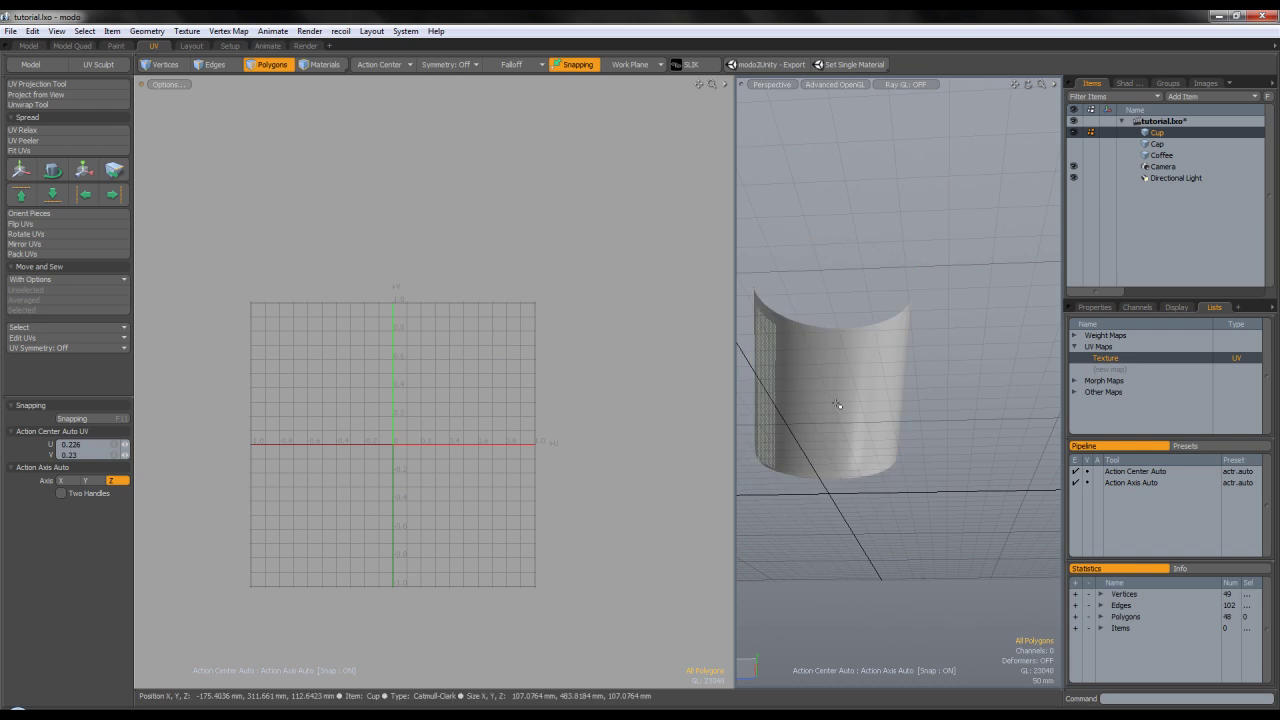
Select the edge loop around the cup's inner bottom in edge mode as an unwrap seam.
alt+drag(838, 330, 880, 540)
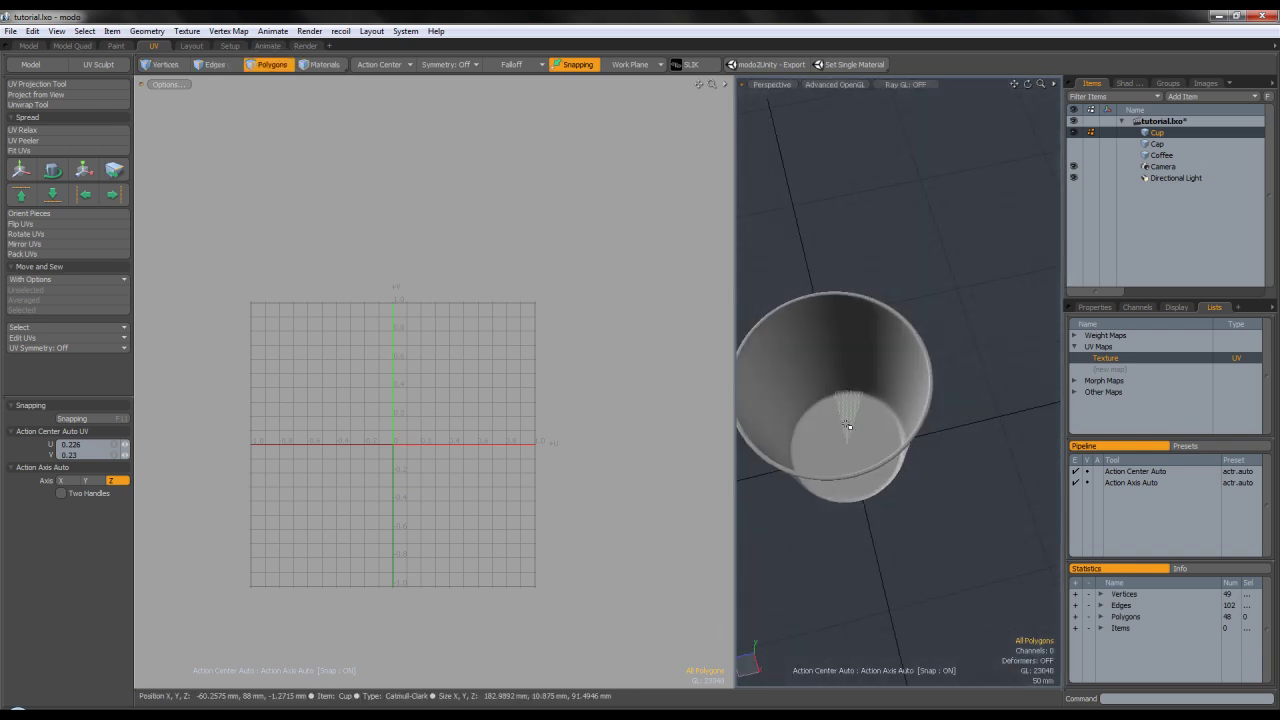
click(233, 67)
scroll(808, 346, up, 3)
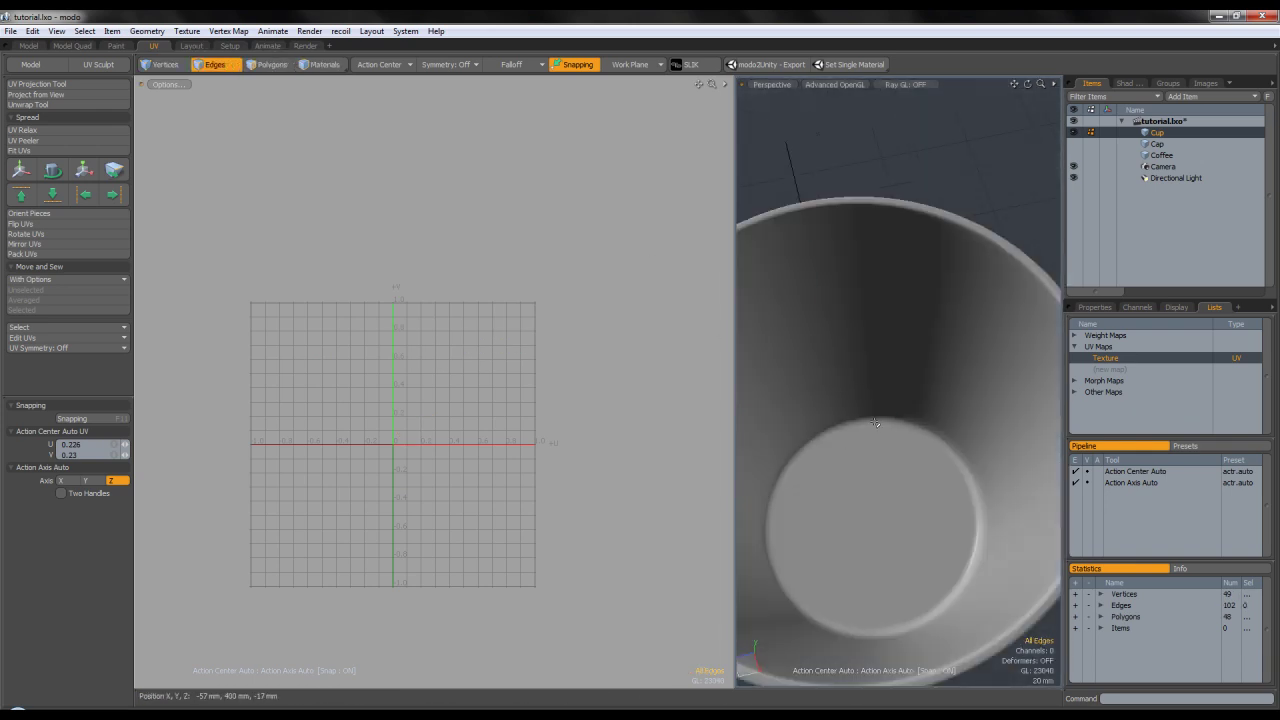
scroll(879, 417, up, 3)
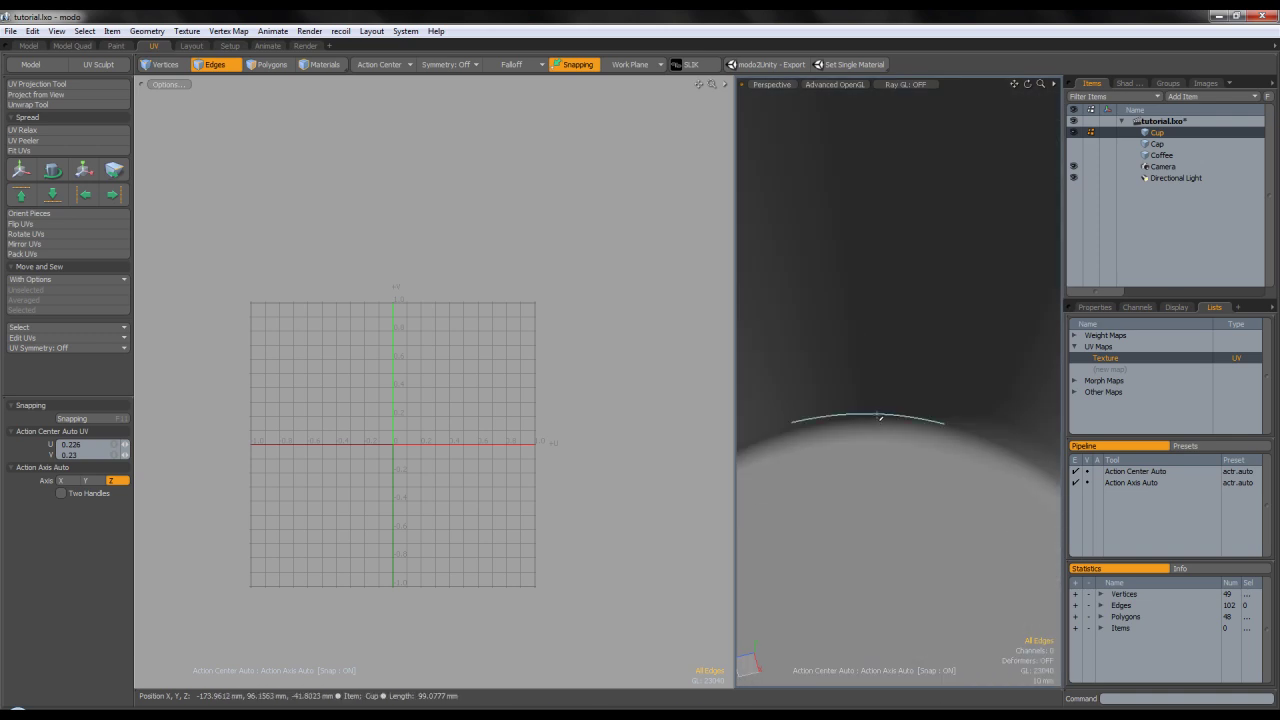
double_click(883, 415)
scroll(883, 415, down, 4)
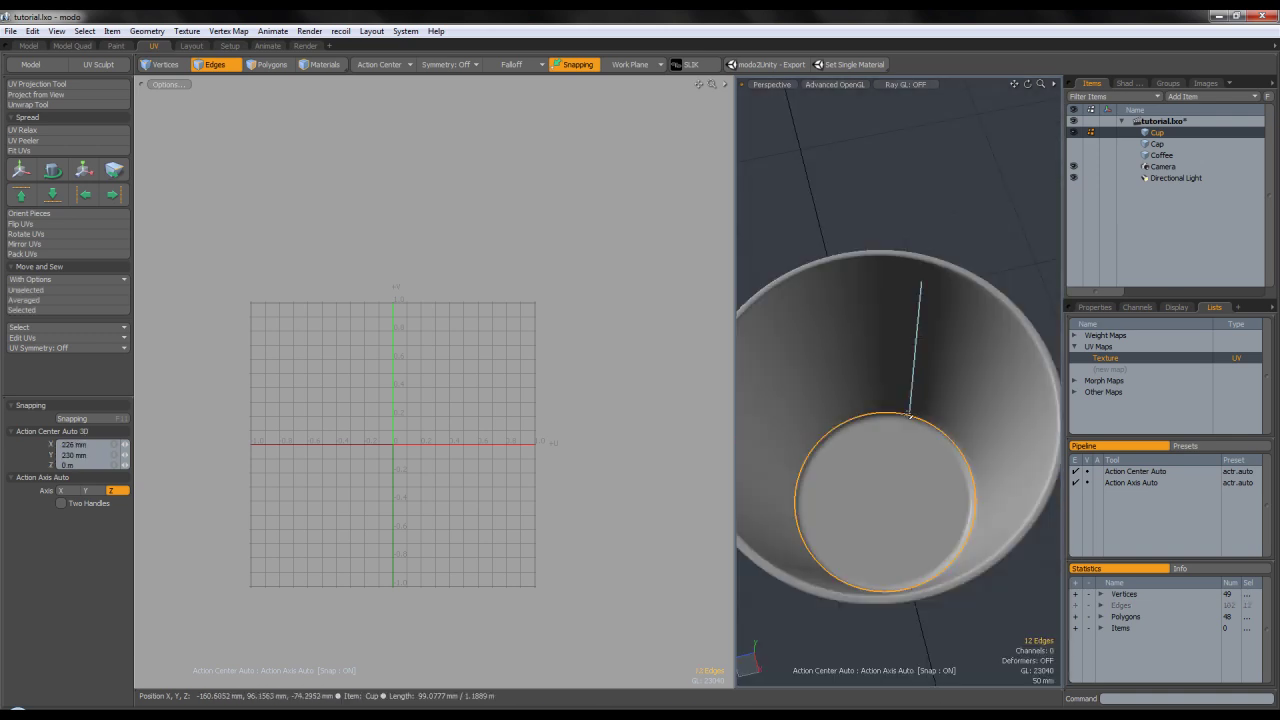
Add the vertical edges running up the inner wall and over the rim to the seam selection.
shift+click(917, 330)
scroll(922, 292, up, 3)
shift+drag(920, 261, 929, 213)
scroll(957, 147, down, 4)
alt+drag(960, 155, 848, 290)
scroll(848, 293, up, 3)
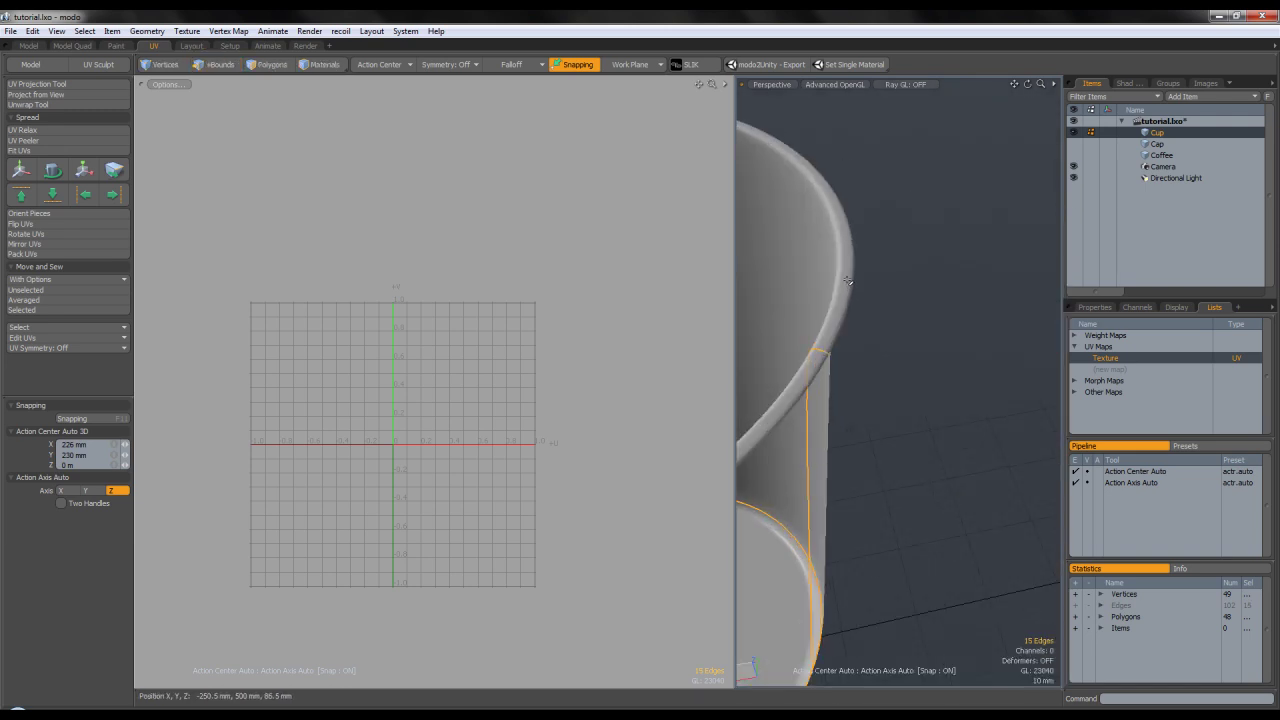
key(Up)
click(693, 242)
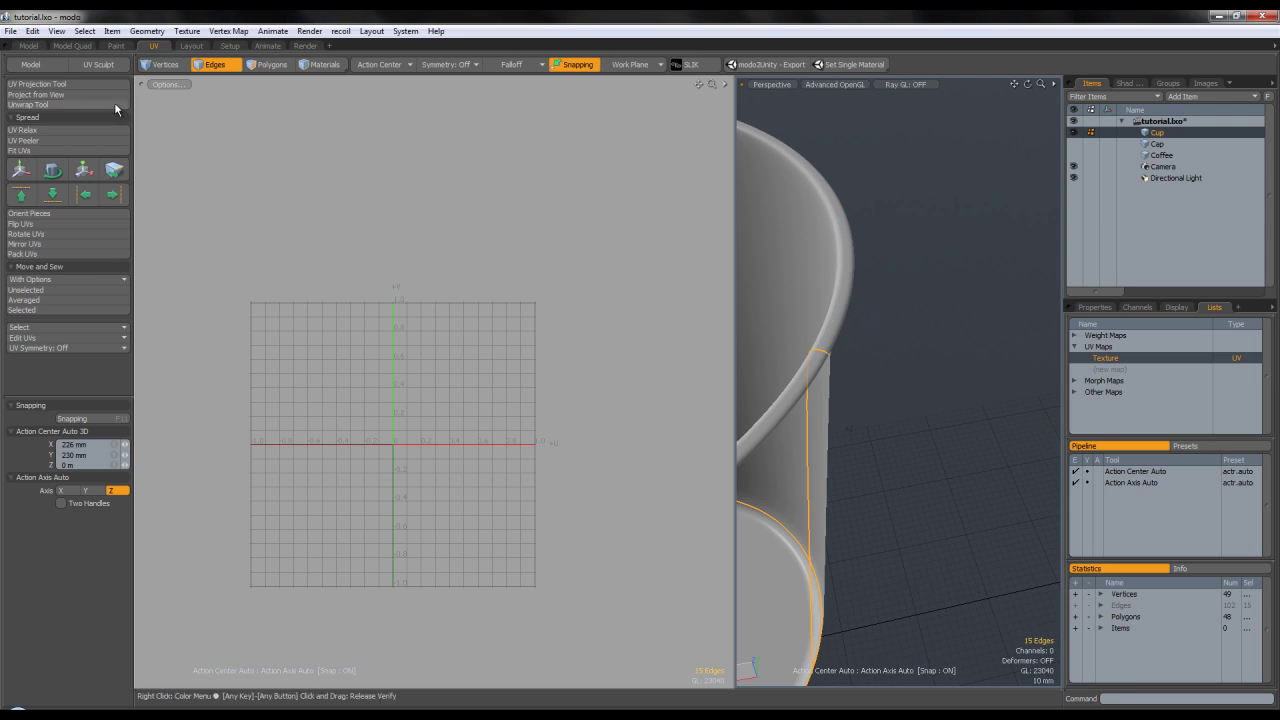
Unwrap the cup's interior along the selected seam edges with the Unwrap Tool and switch to polygon selection.
click(108, 105)
click(478, 392)
key(space)
key(3)
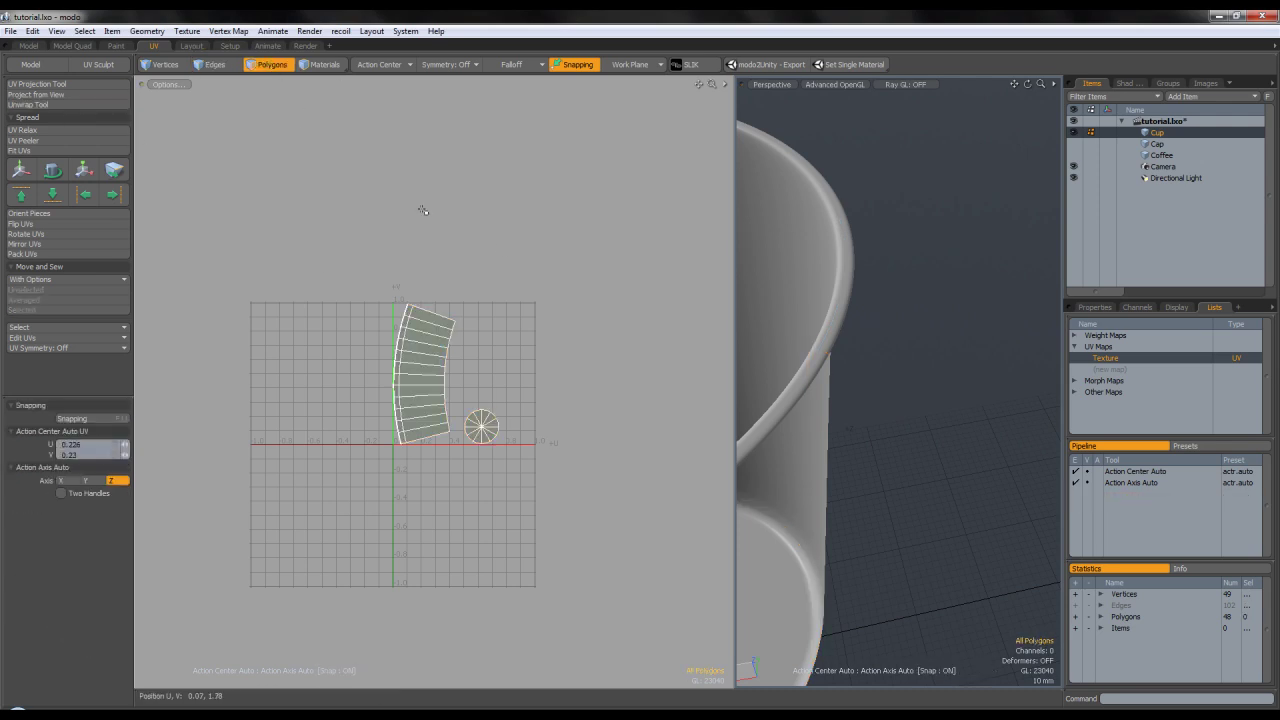
Unhide all polygons, select the interior wall's UV shell and rotate it so that it lies horizontally.
key(u)
scroll(434, 380, up, 5)
double_click(444, 387)
key(e)
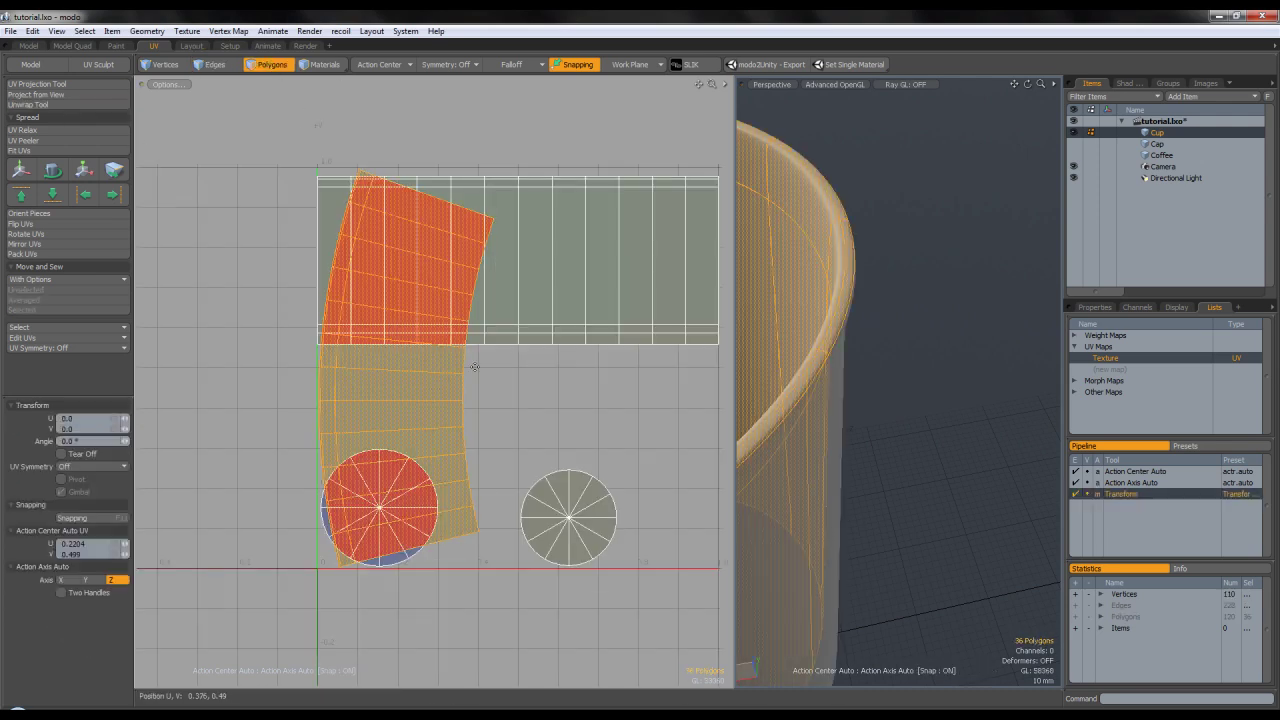
drag(479, 336, 473, 507)
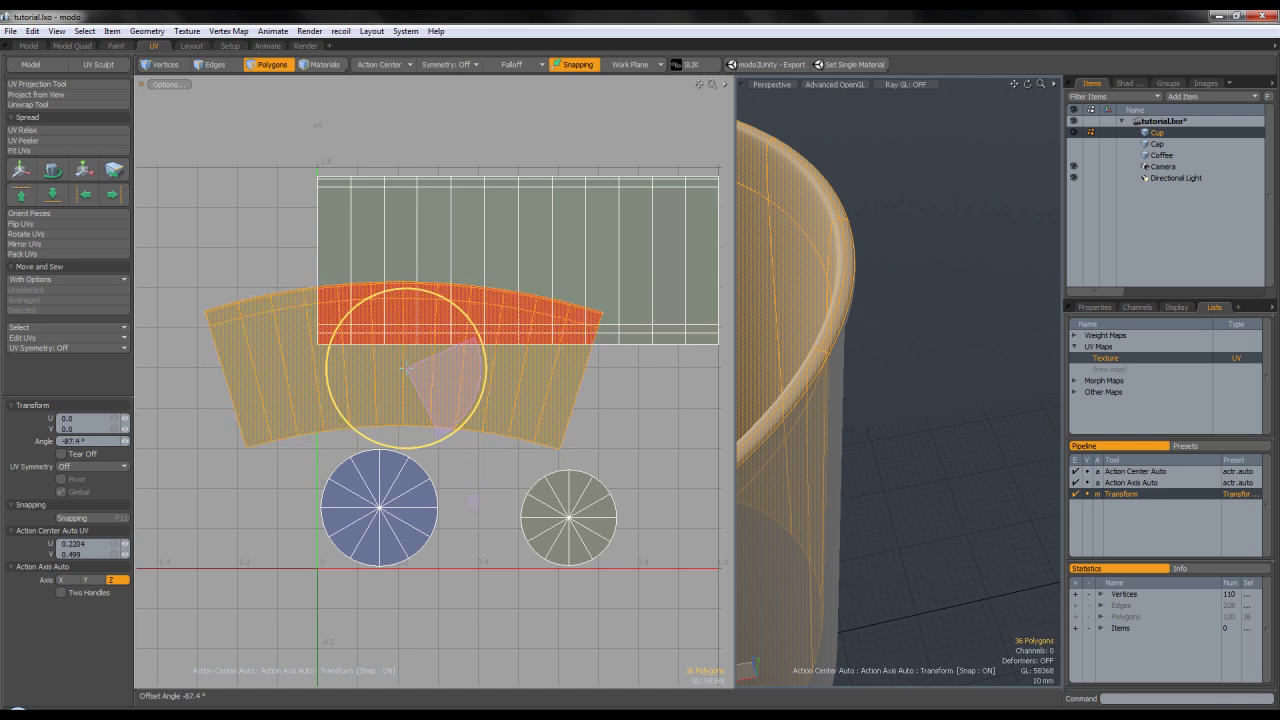
Fit the interior wall's UV shell to the width of the UV square and place it directly below the outer wall strip.
key(w)
drag(482, 351, 618, 444)
scroll(481, 374, down, 2)
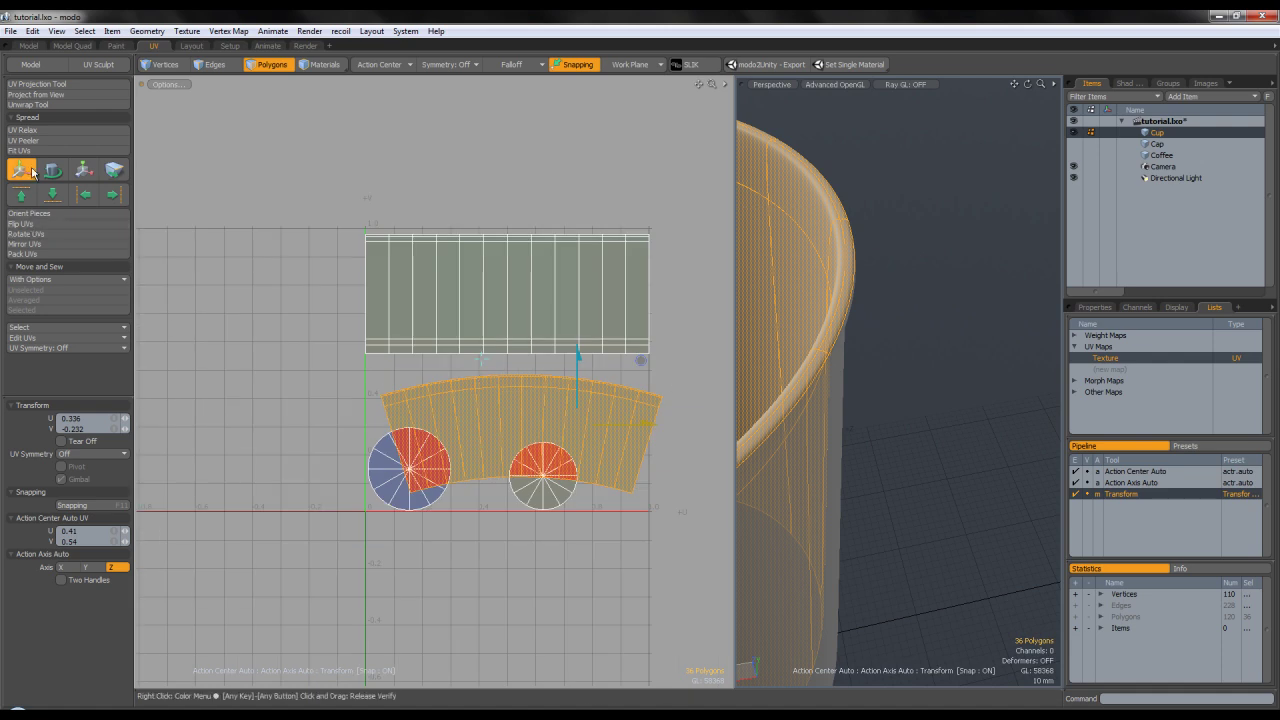
click(24, 151)
click(728, 240)
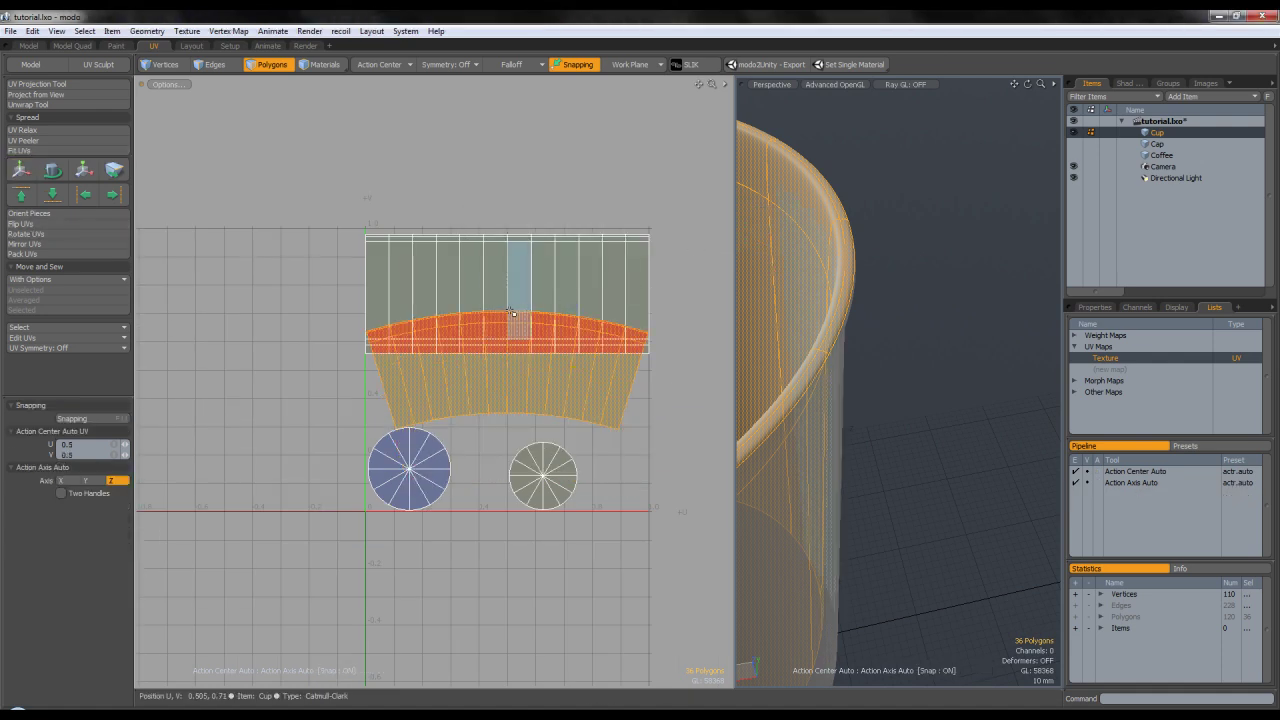
drag(508, 305, 508, 353)
key(space)
Scale the inner base's round UV shell to match the outer base circle and place it right beside that circle.
double_click(546, 492)
key(r)
drag(607, 411, 540, 398)
key(w)
key(r)
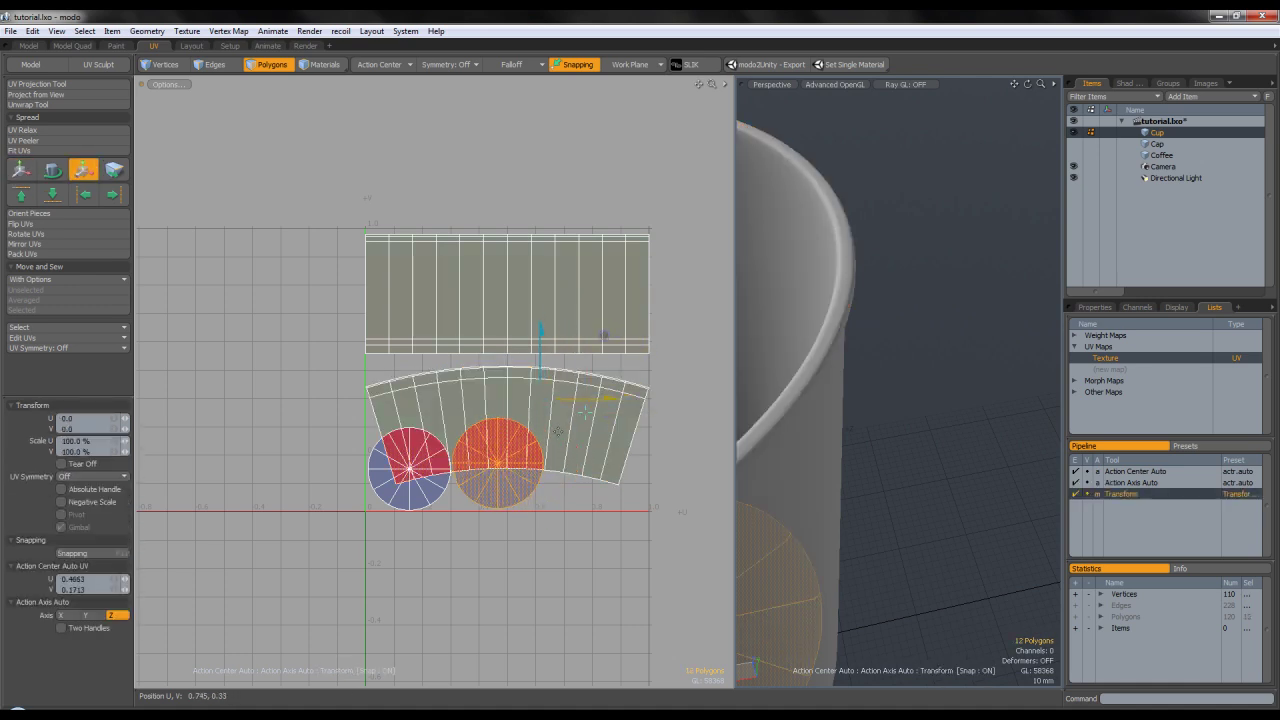
key(w)
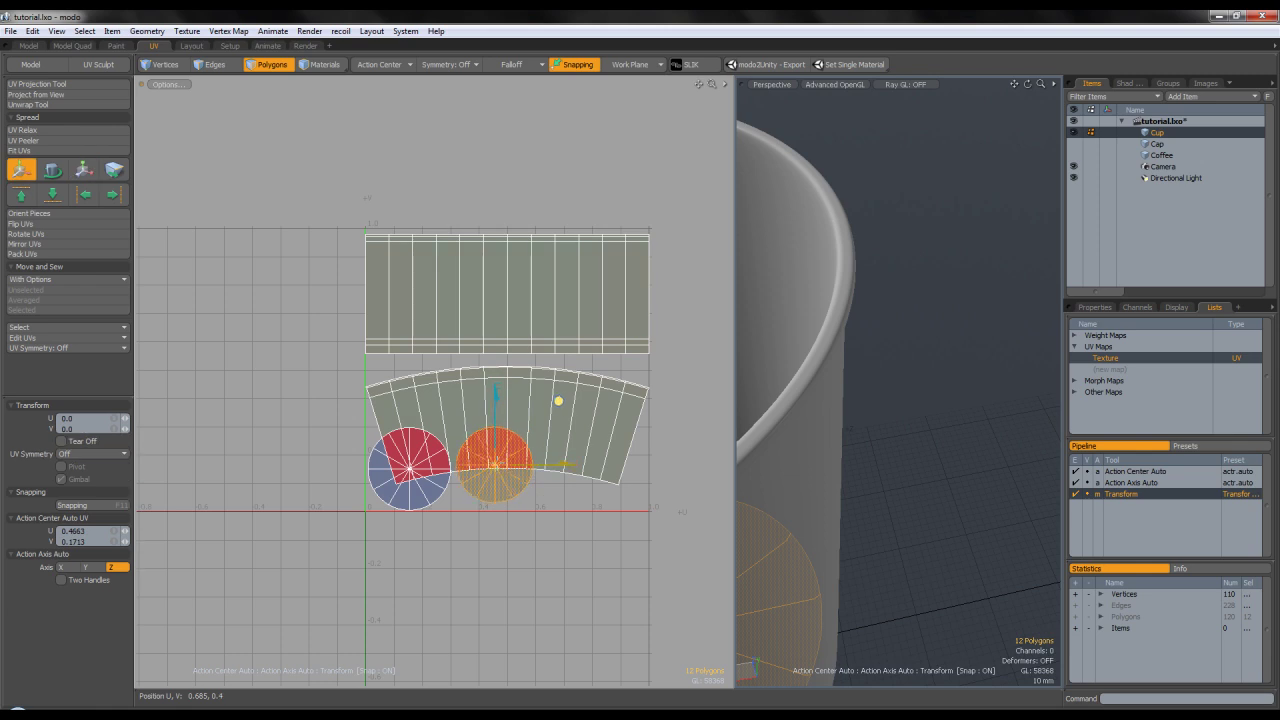
key(r)
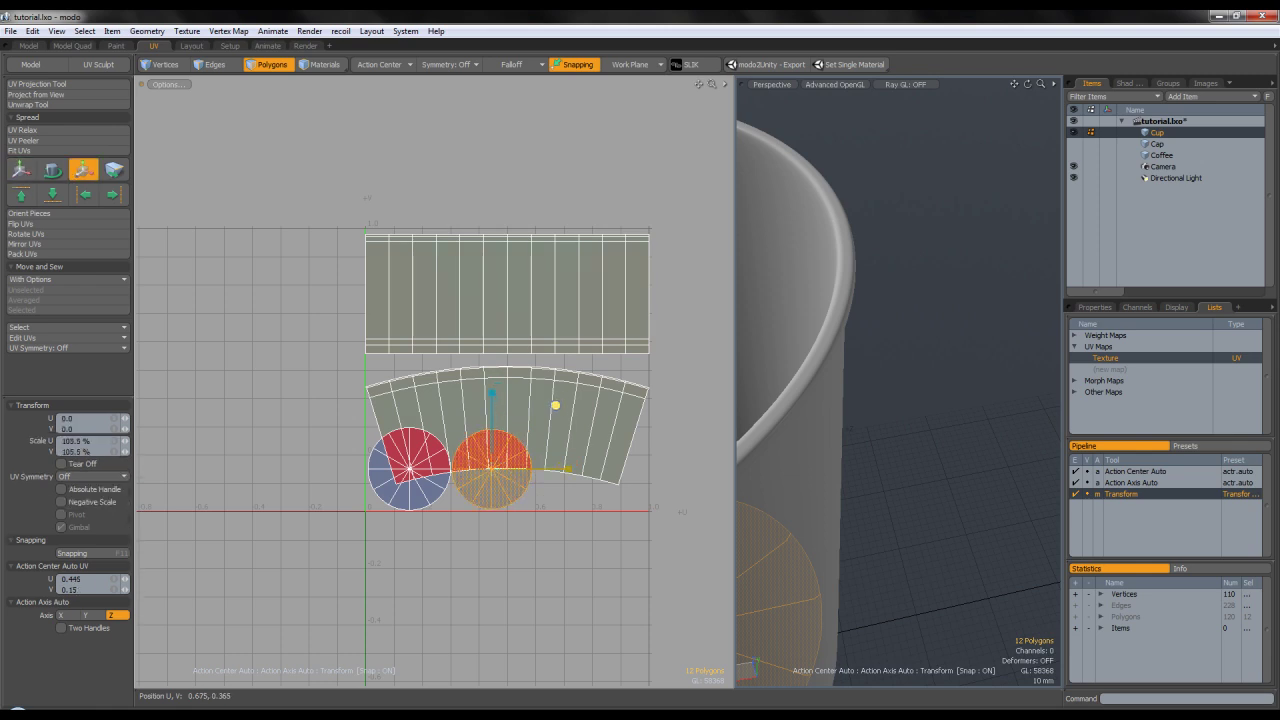
key(q)
click(575, 506)
scroll(578, 450, down, 2)
alt+shift+drag(578, 450, 549, 430)
scroll(511, 370, up, 1)
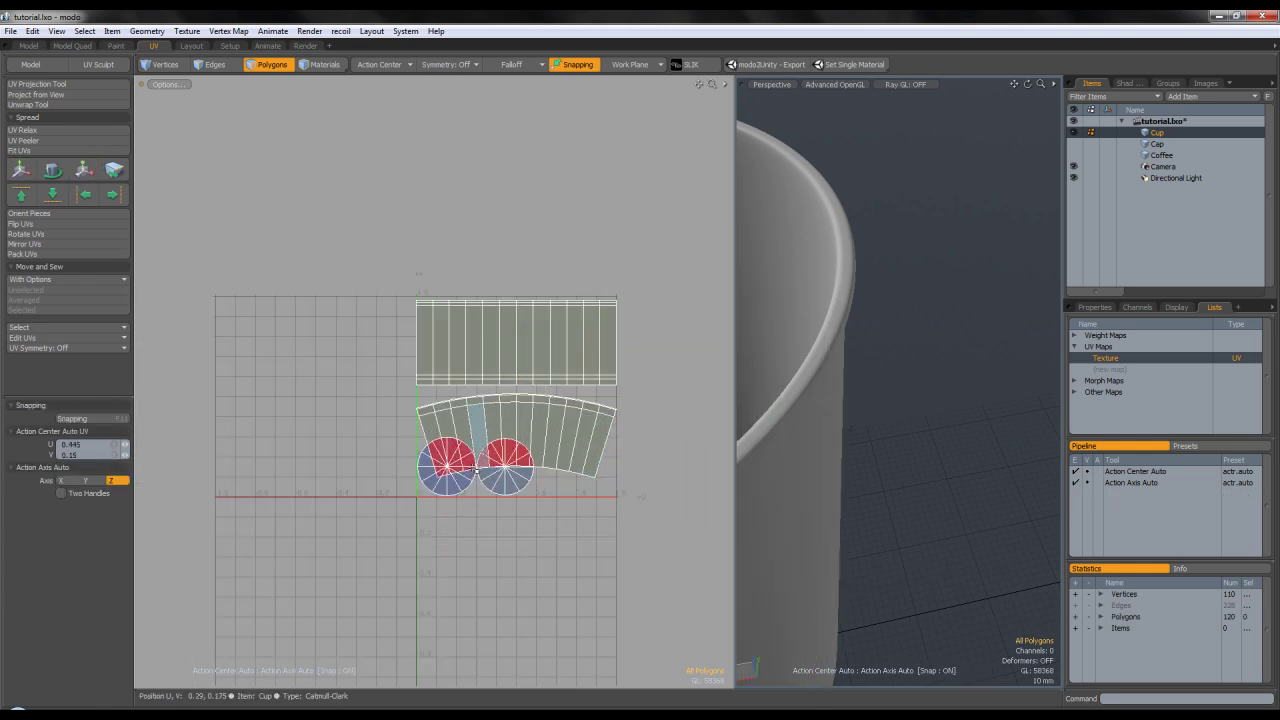
Rename the cup's UV map from Texture to Cup.
right_click(1110, 357)
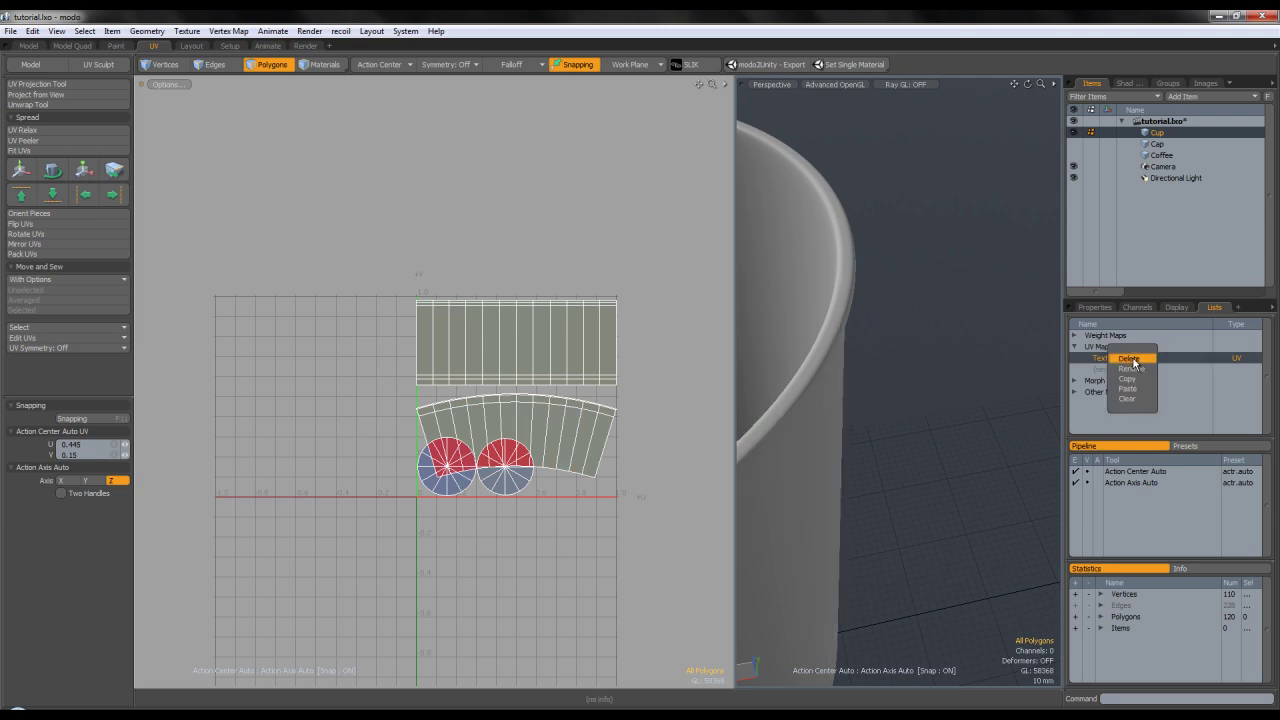
click(1129, 358)
click(728, 253)
right_click(1125, 357)
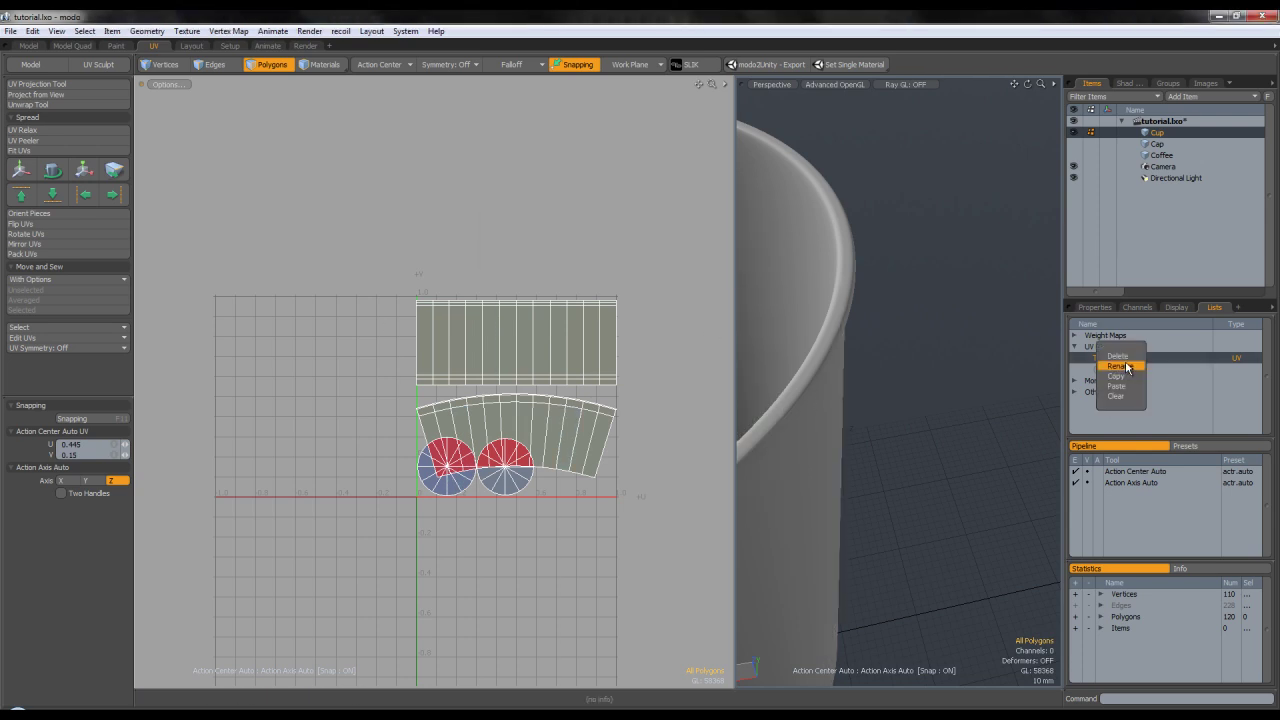
click(1125, 368)
text(Cu)
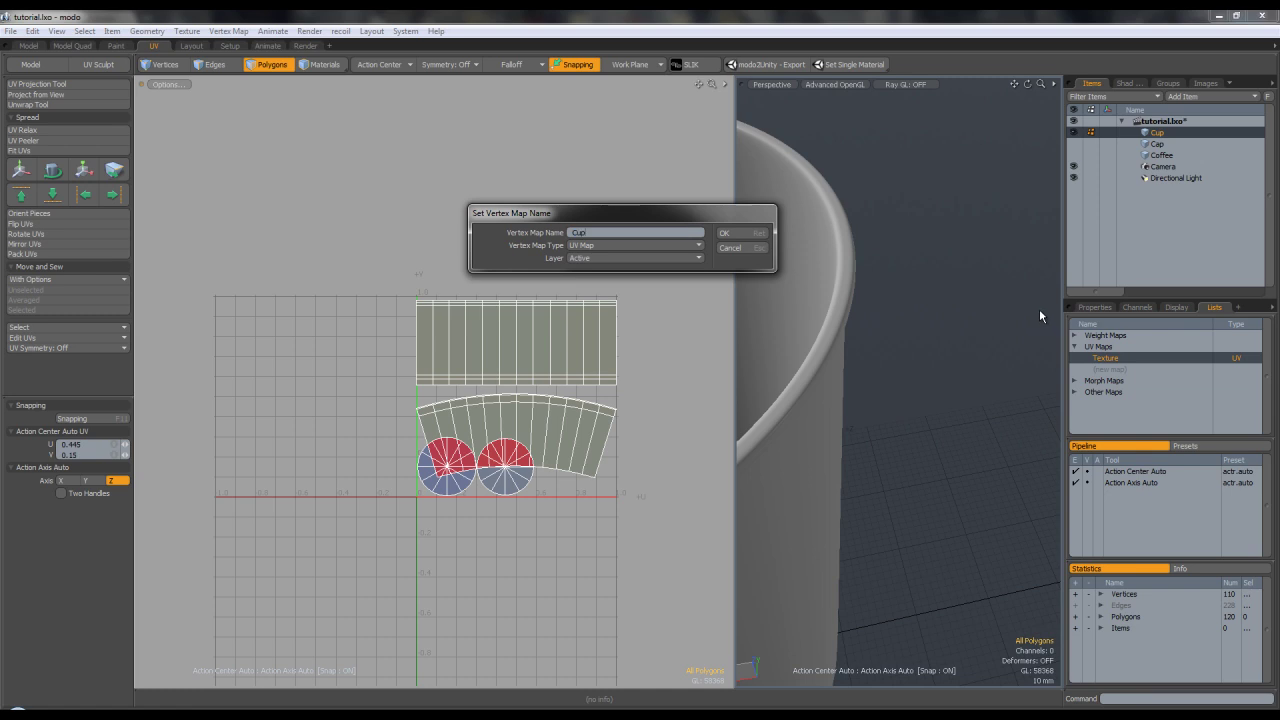
text(p)
key(Return)
Make the Cap mesh active, hide the Cup, and show the cap from the Top view in the 3D viewport.
click(1159, 146)
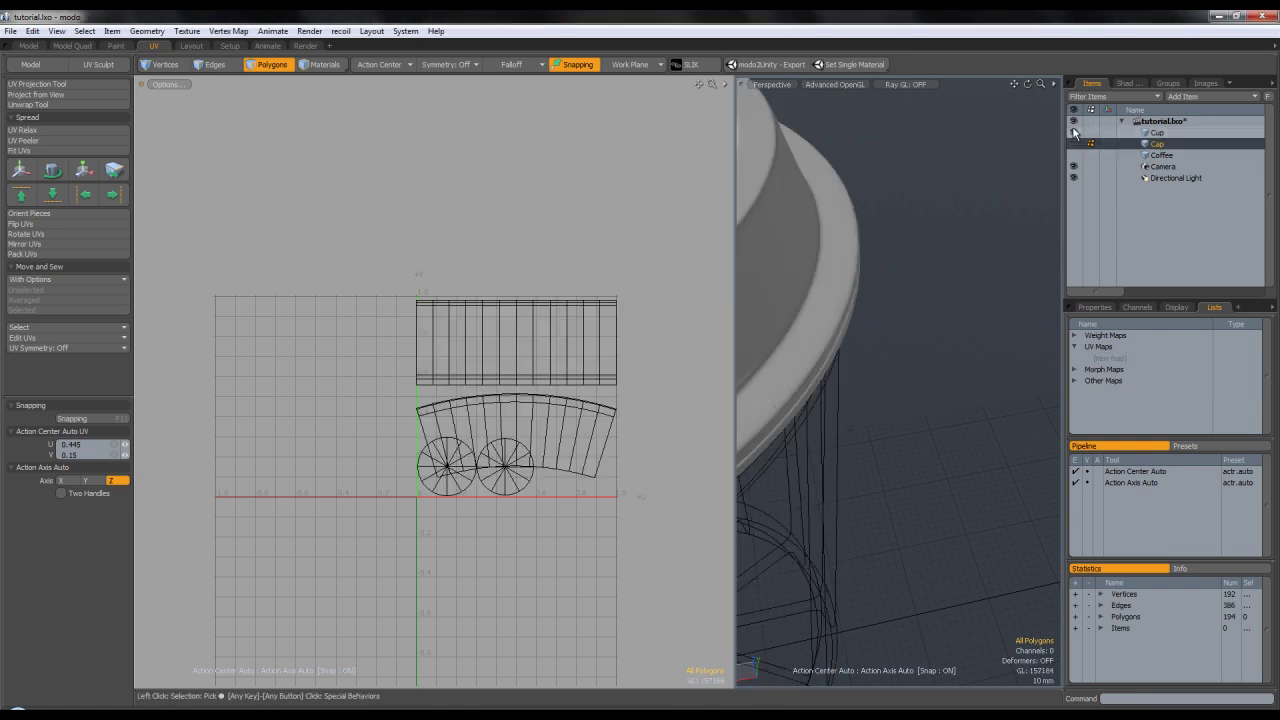
click(1073, 134)
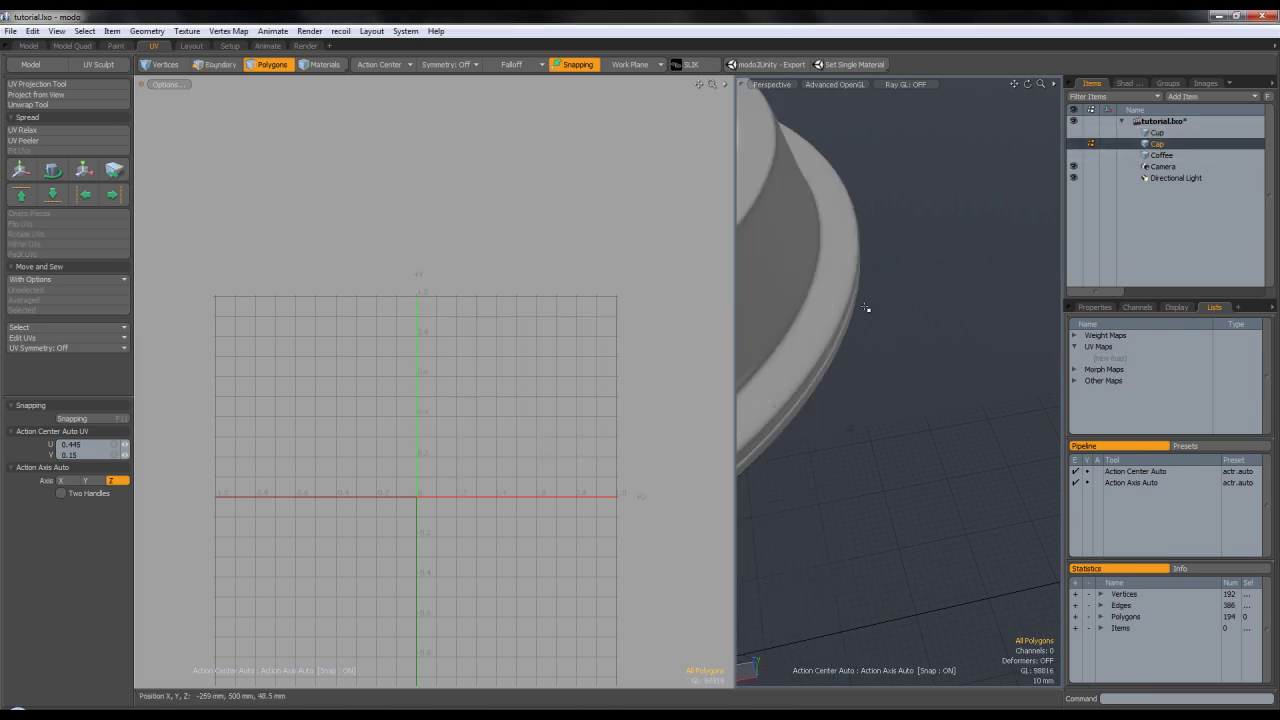
key(ctrl+space)
click(864, 273)
scroll(908, 324, down, 5)
scroll(972, 315, up, 3)
alt+shift+drag(976, 314, 888, 312)
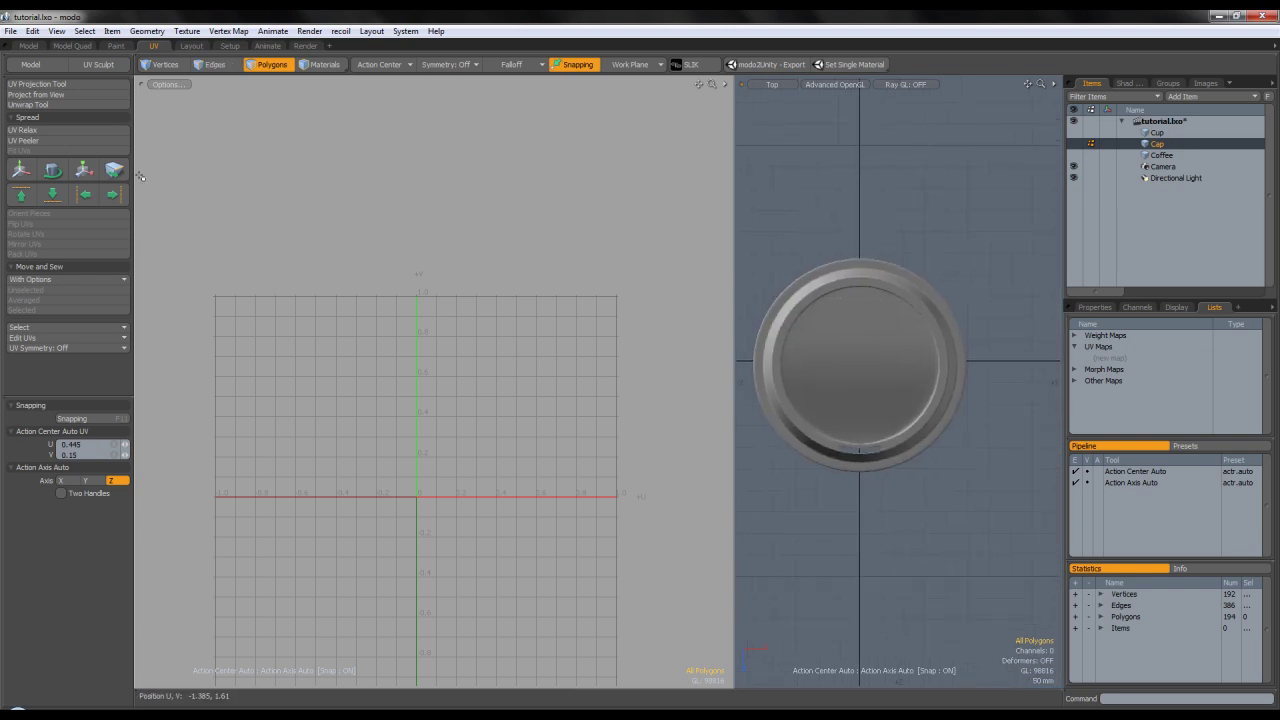
Project the cap's UVs from the Top view and fit the resulting shell to the UV square.
click(72, 90)
click(886, 346)
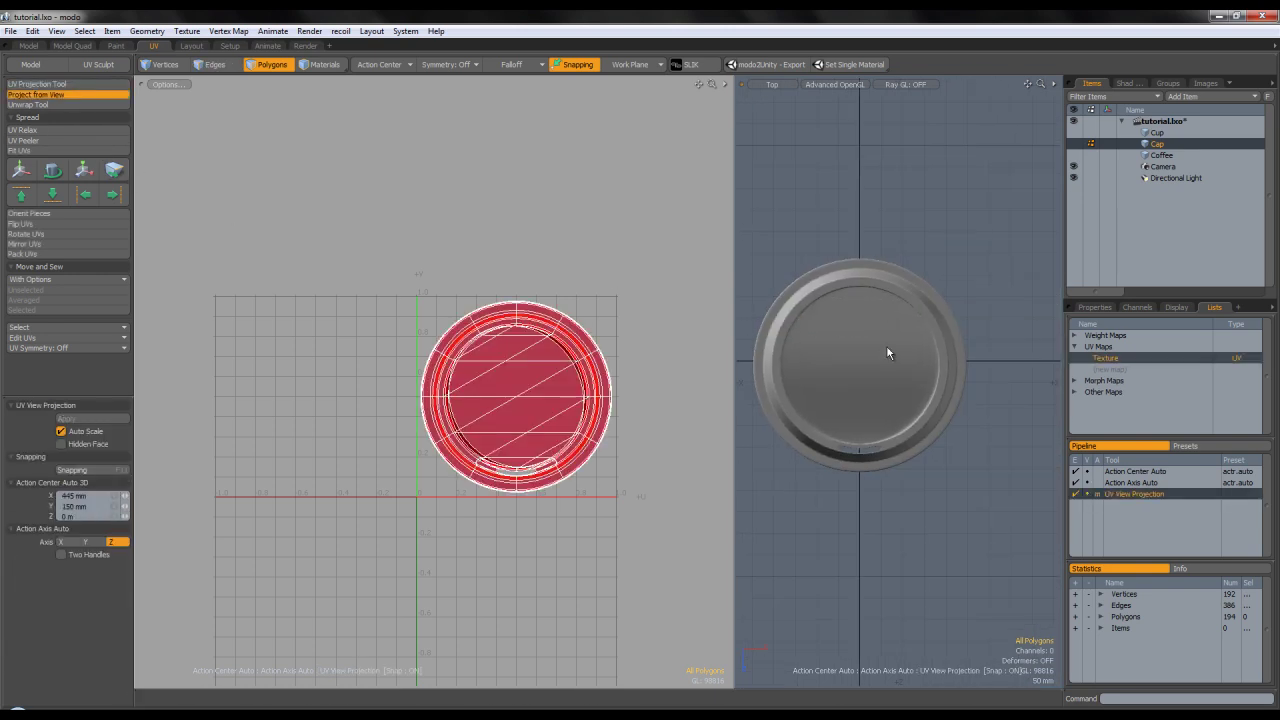
click(278, 68)
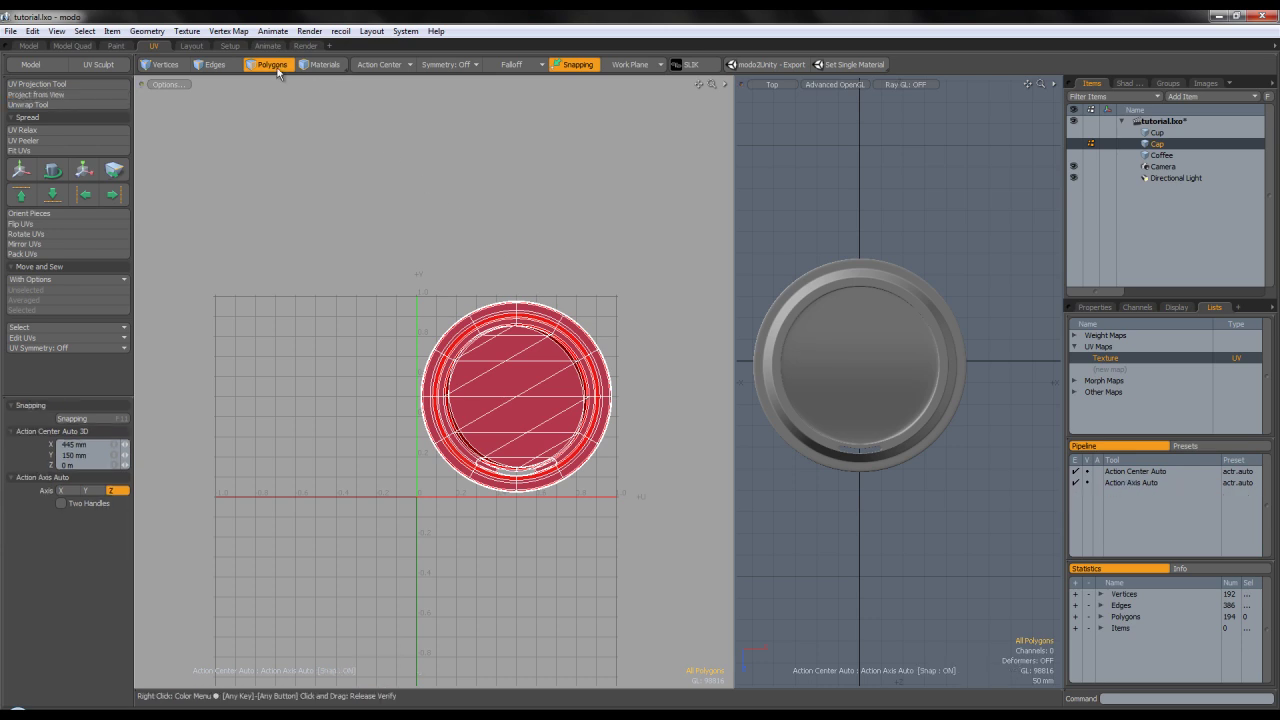
double_click(477, 341)
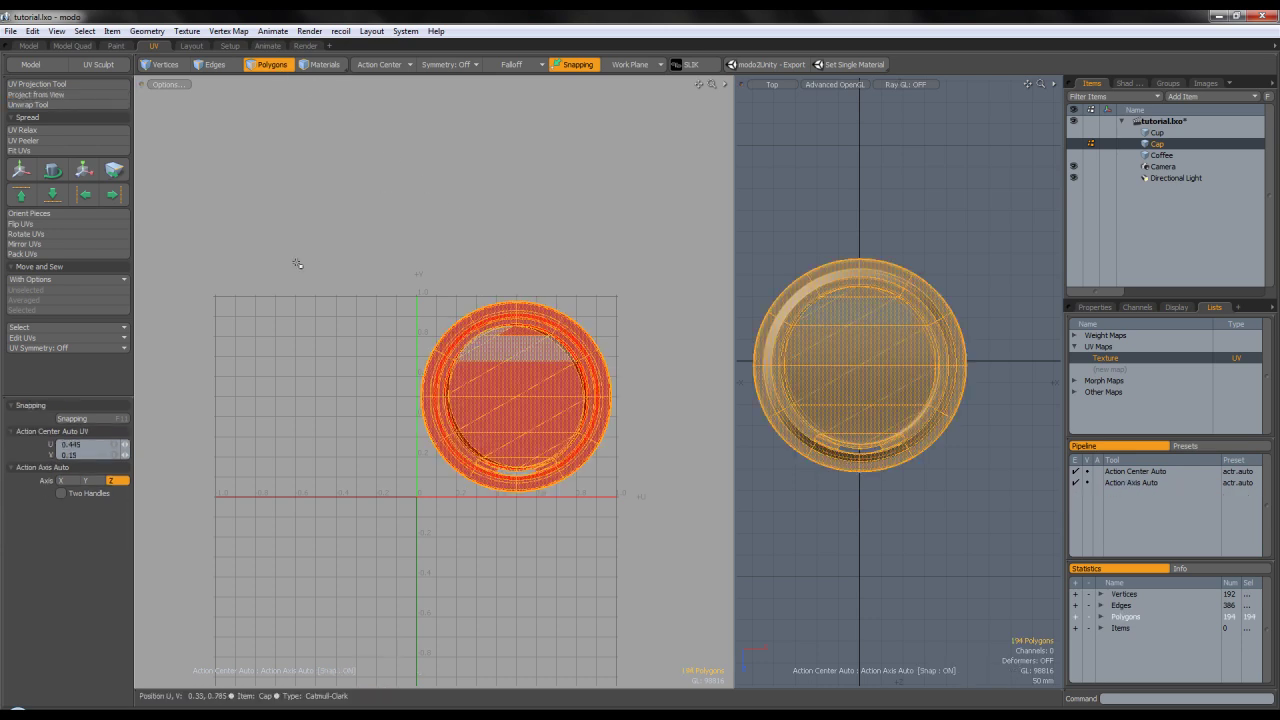
click(39, 152)
click(728, 237)
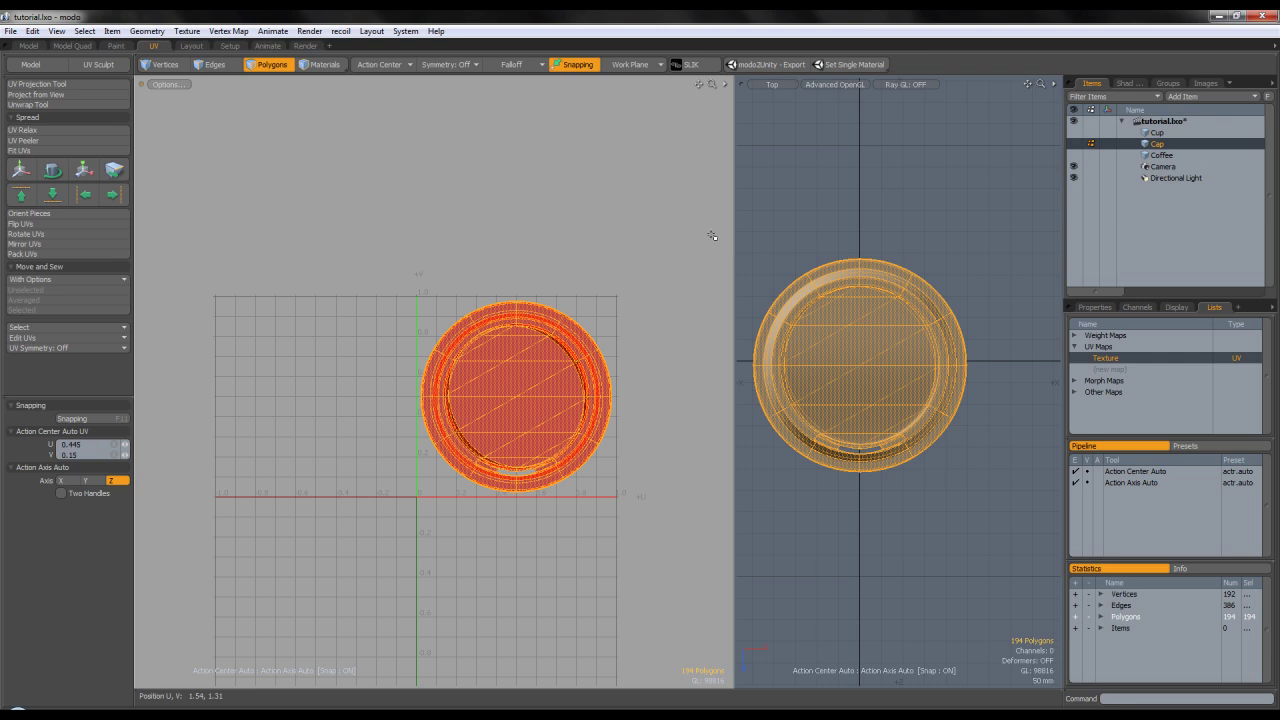
click(526, 247)
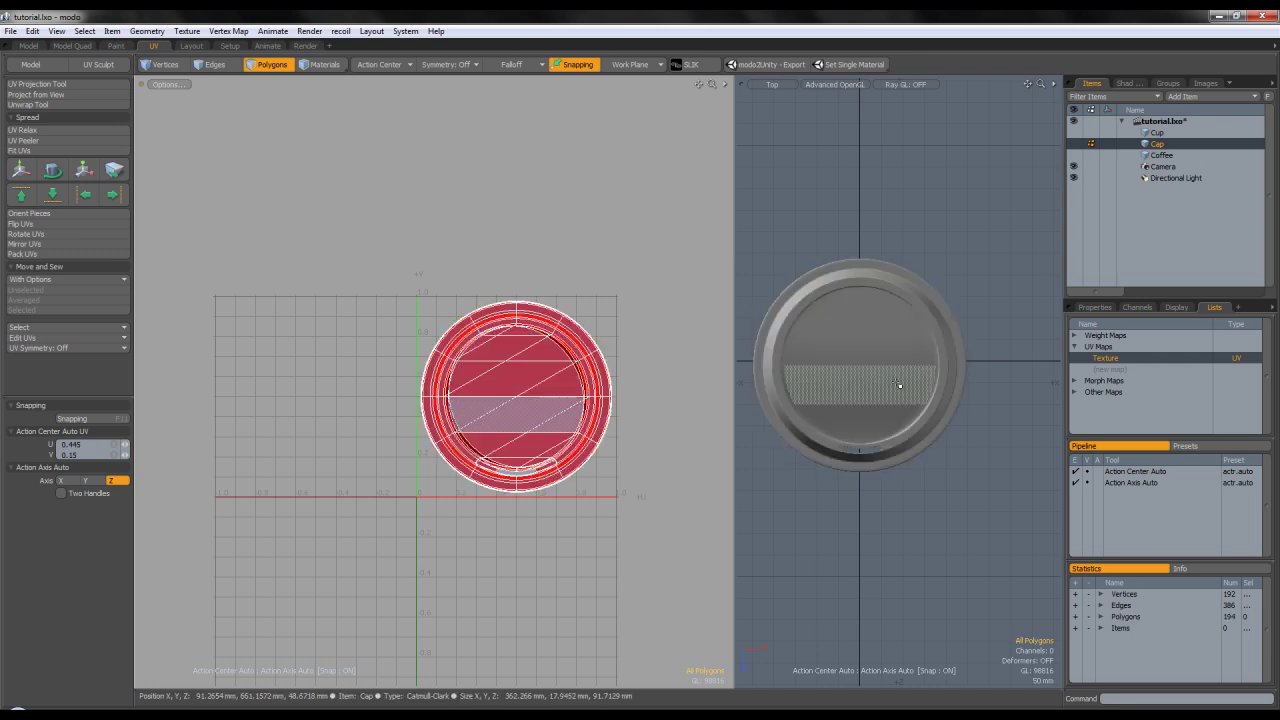
Rename the cap's UV map as Cap.
click(1112, 369)
text(C)
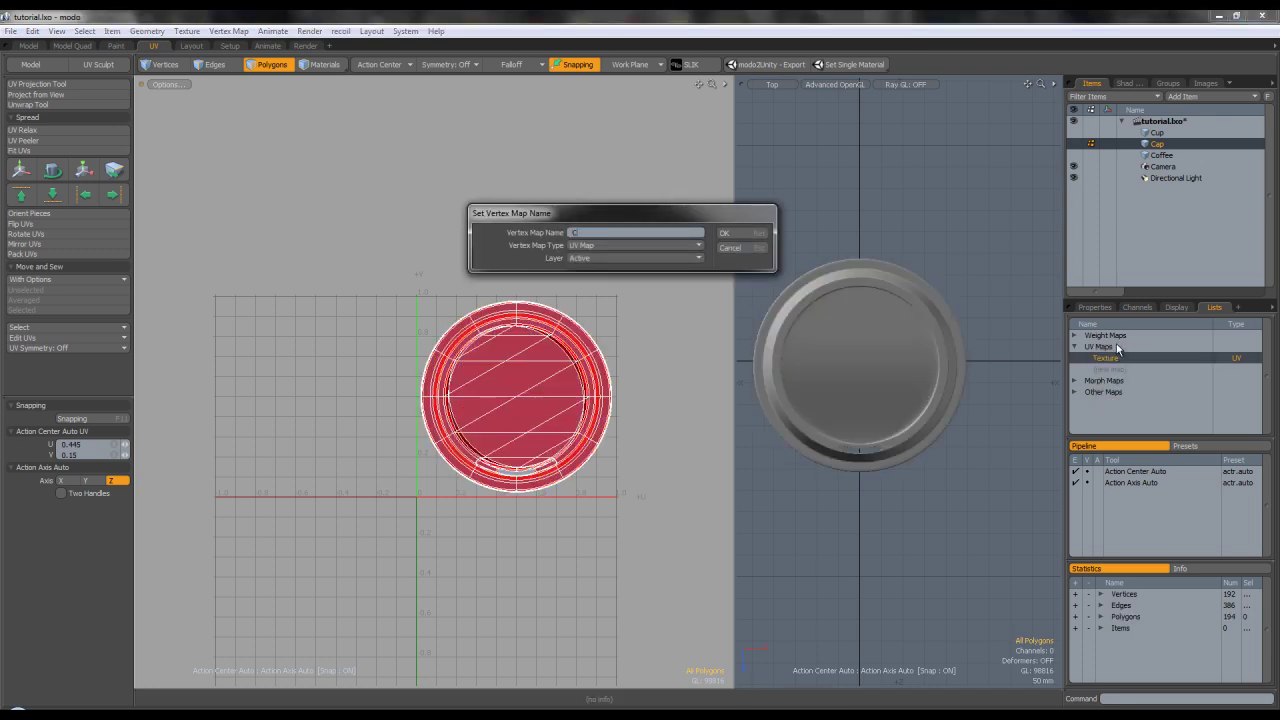
text(ap)
key(Return)
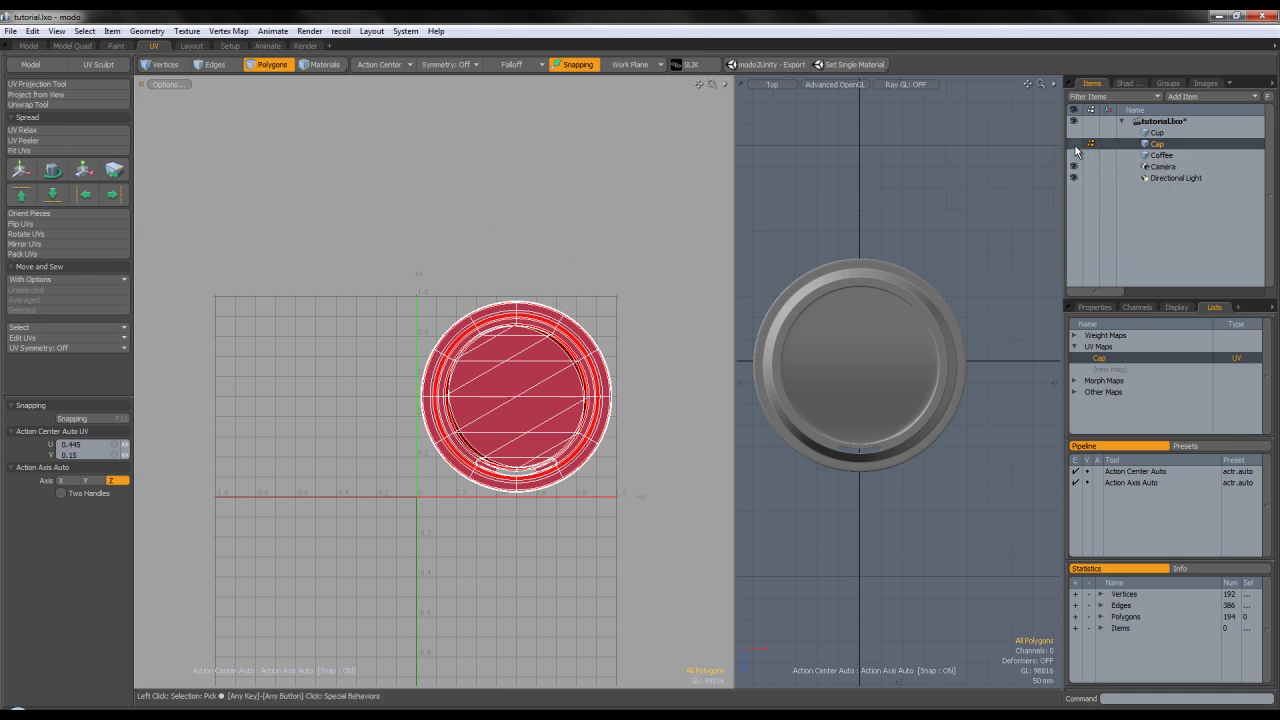
Project the Coffee mesh's UVs from the Top view and fit them to the UV square.
click(1163, 155)
double_click(809, 311)
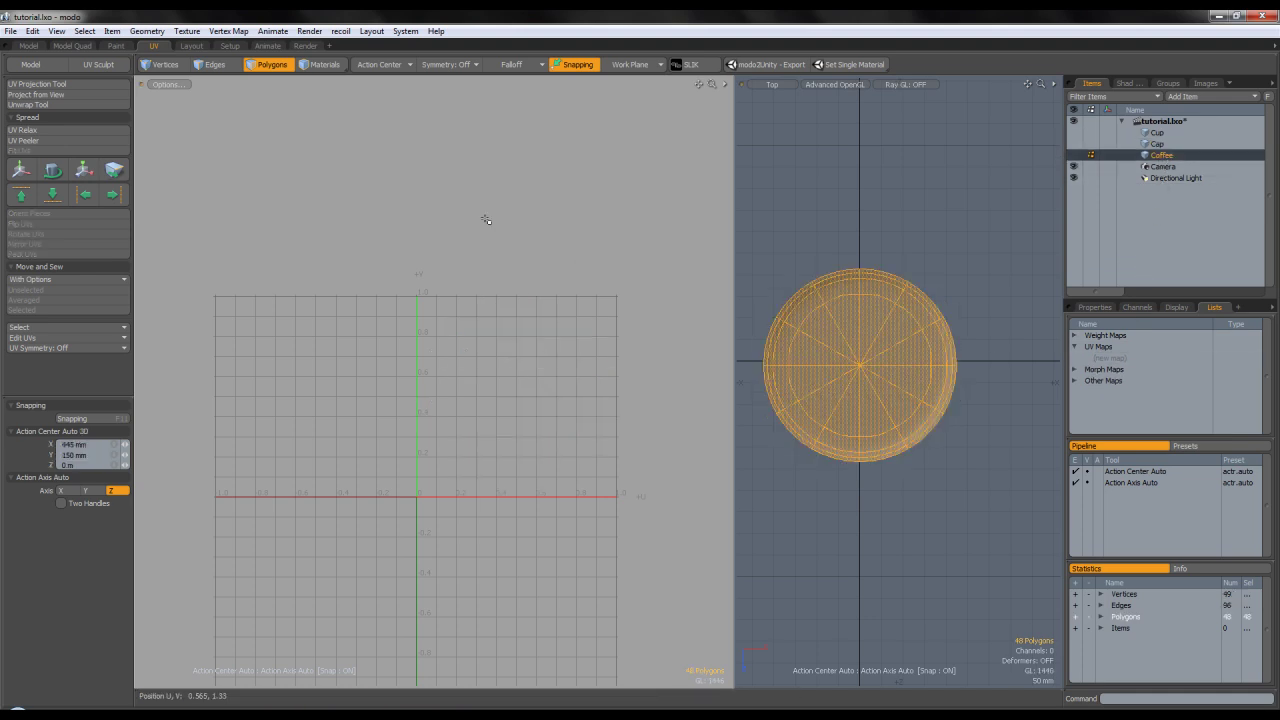
click(80, 96)
click(832, 362)
key(q)
click(541, 281)
double_click(528, 366)
click(10, 153)
click(740, 251)
Rename the coffee mesh's UV map as Coffee.
click(1120, 358)
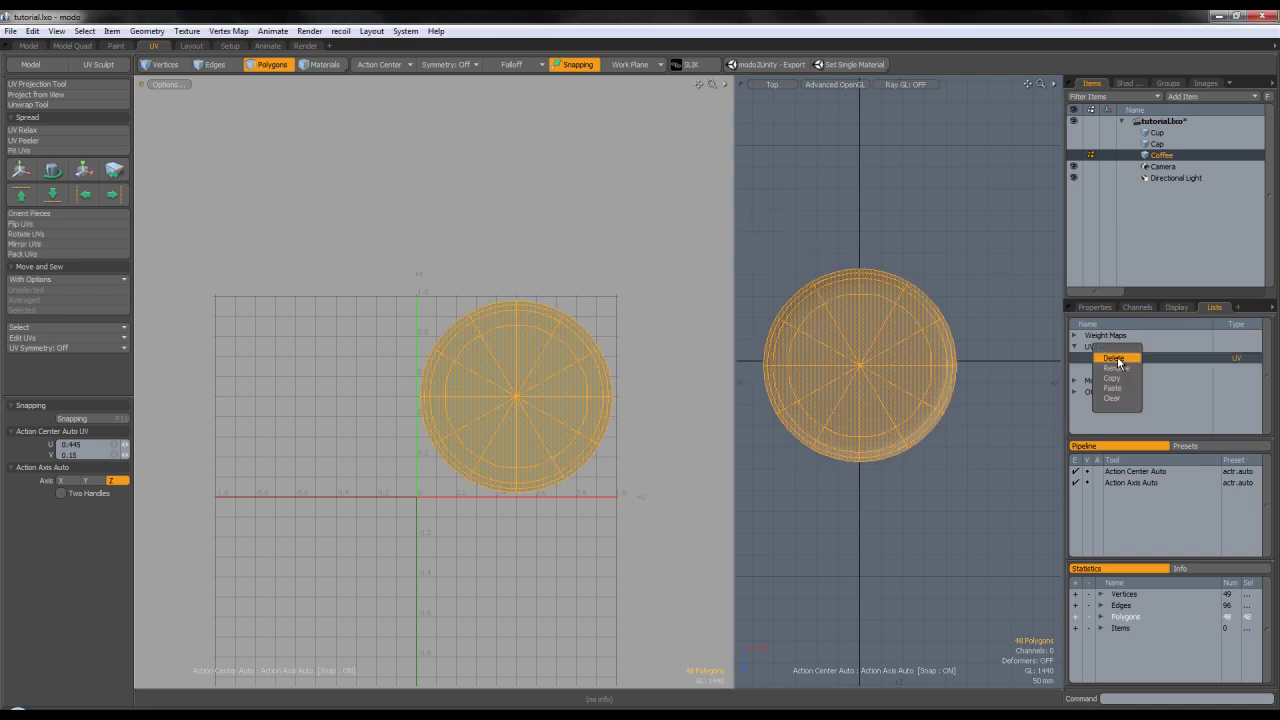
click(1117, 357)
key(Delete)
click(742, 252)
right_click(1102, 360)
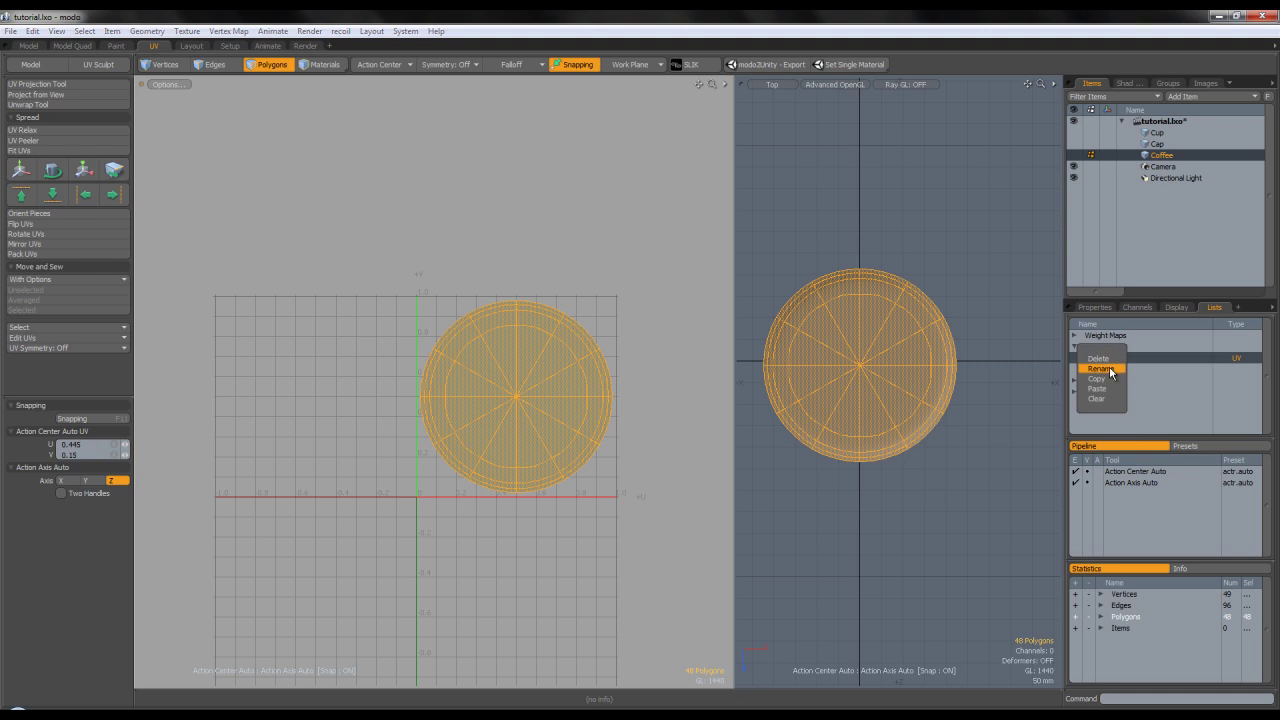
click(1107, 369)
text(Coffee)
key(Return)
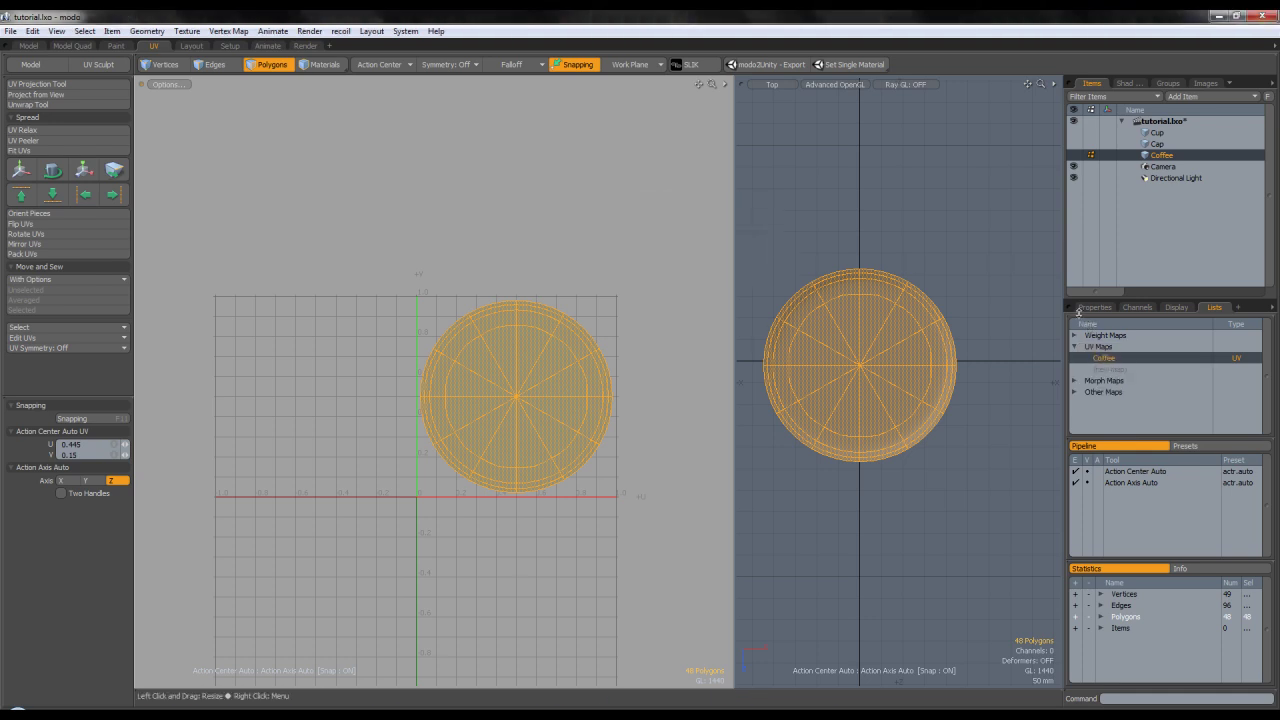
Return to the Model layout with a Perspective view and make the Cup and Cap visible again.
click(878, 202)
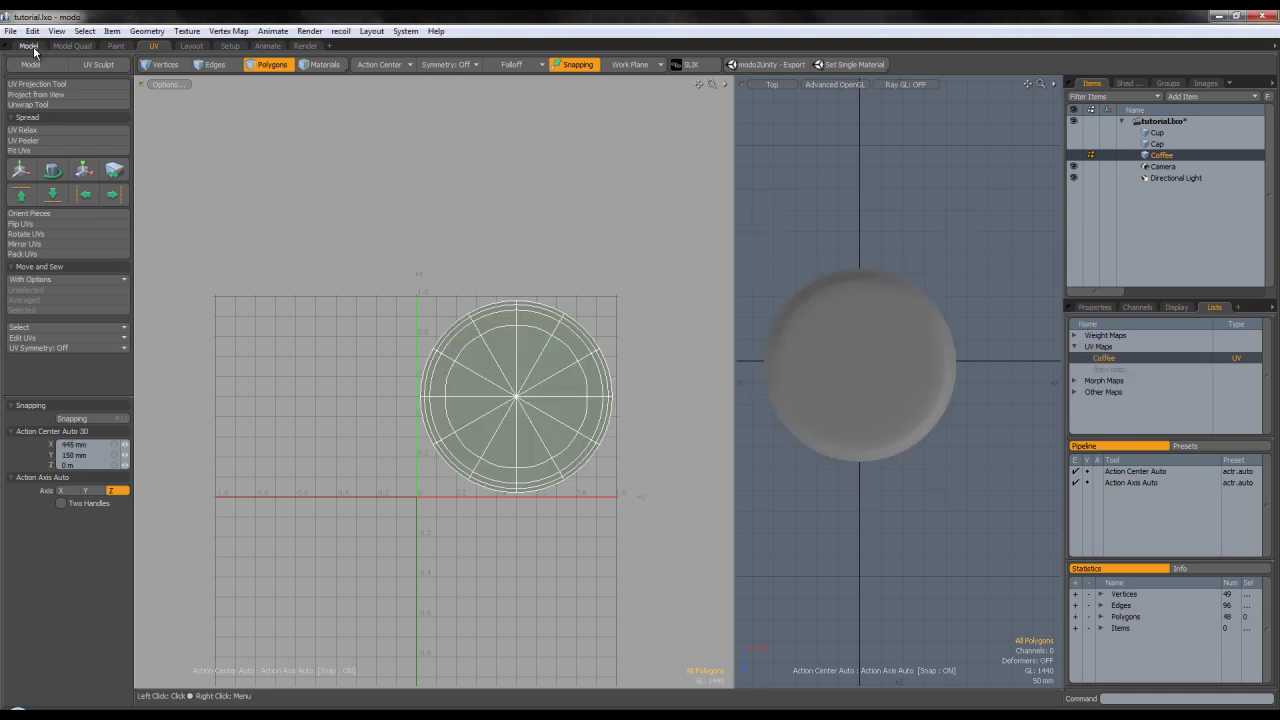
click(31, 47)
key(ctrl+space)
click(678, 378)
key(a)
alt+drag(699, 312, 707, 372)
click(1054, 145)
click(1054, 133)
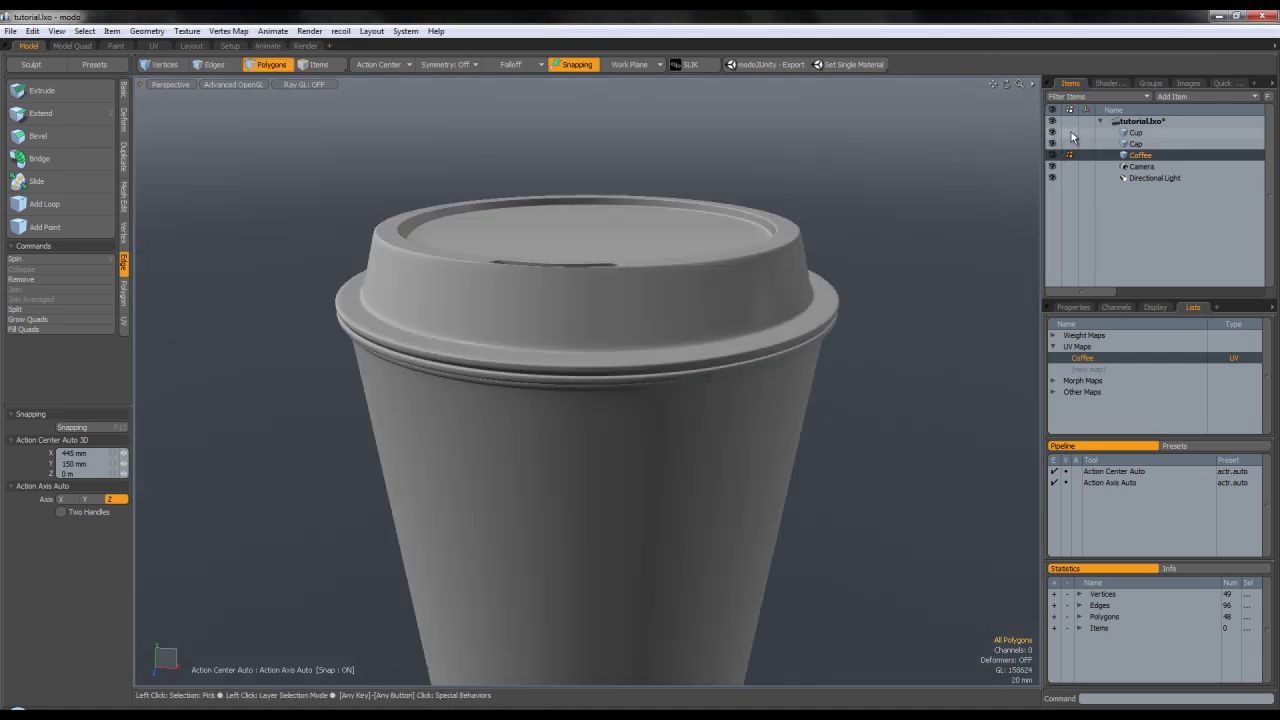
Select the Cup, Cap and Coffee meshes together and frame the covered cup in the viewport.
shift+click(1148, 132)
scroll(749, 309, down, 5)
alt+shift+drag(755, 318, 657, 318)
scroll(592, 338, up, 4)
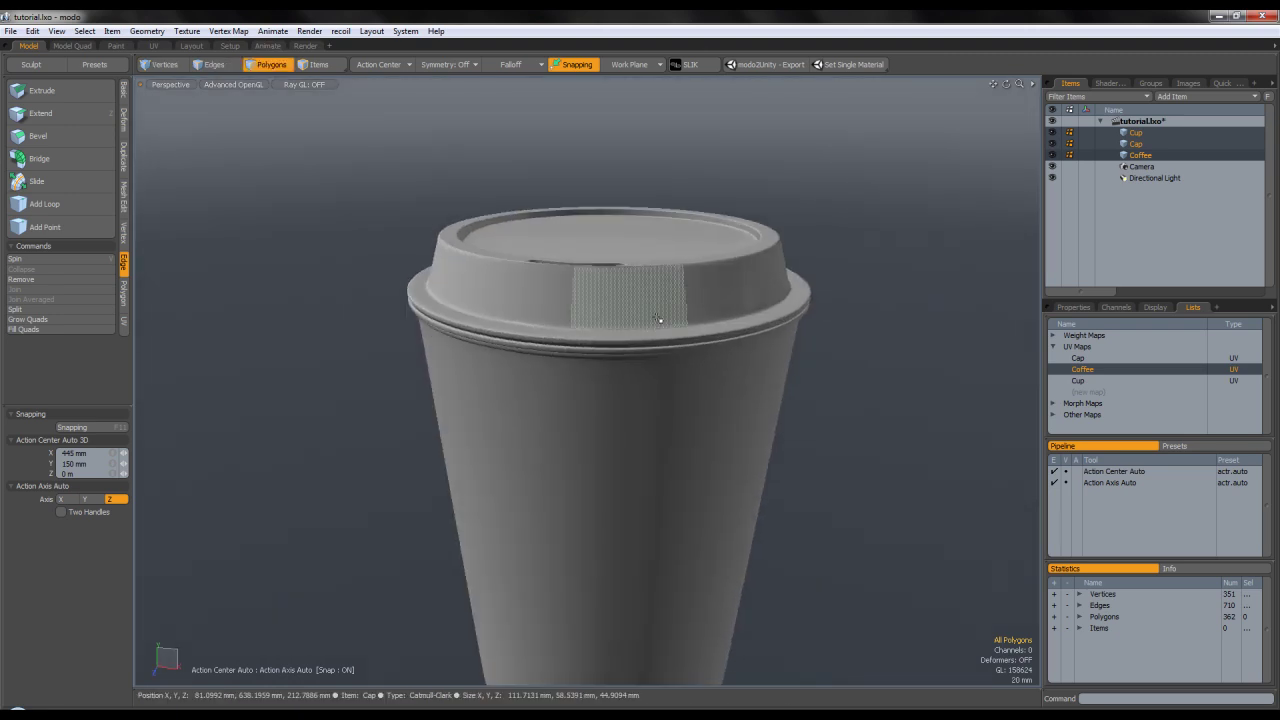
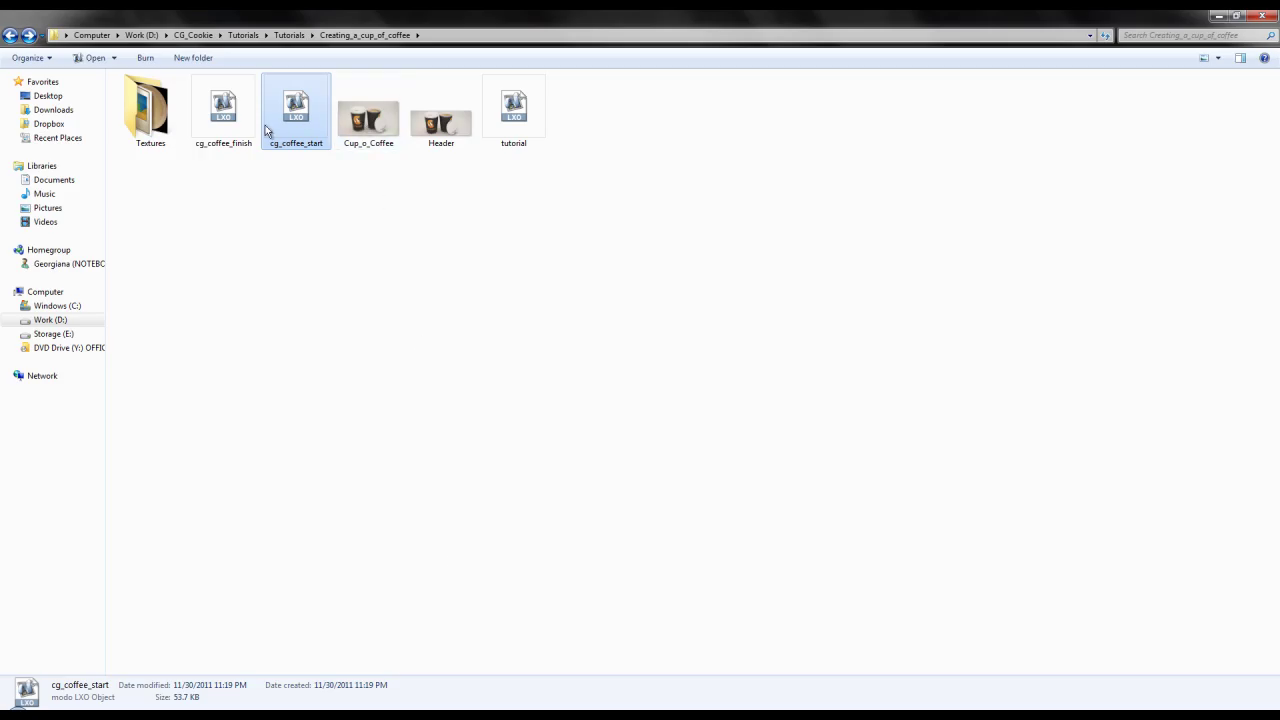
Open the project's Textures folder and examine the cup and lid of the cg_coffee_start scene in modo from several angles.
double_click(178, 122)
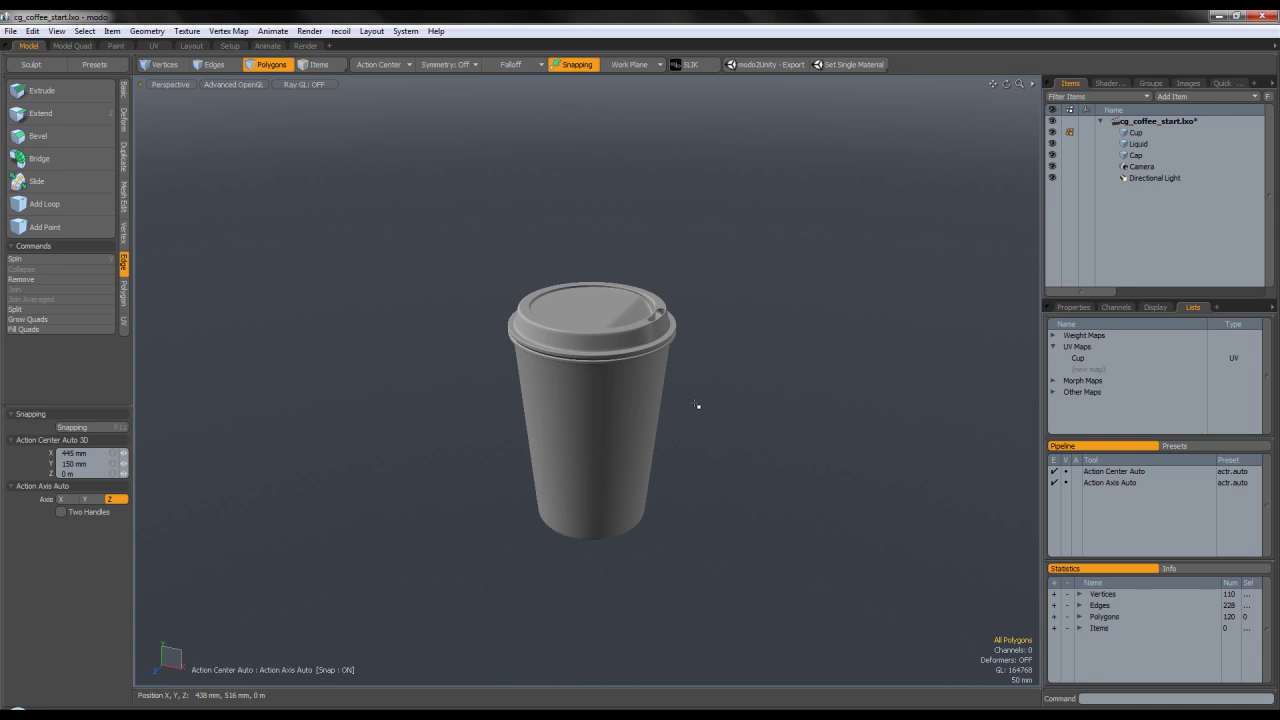
scroll(698, 400, up, 5)
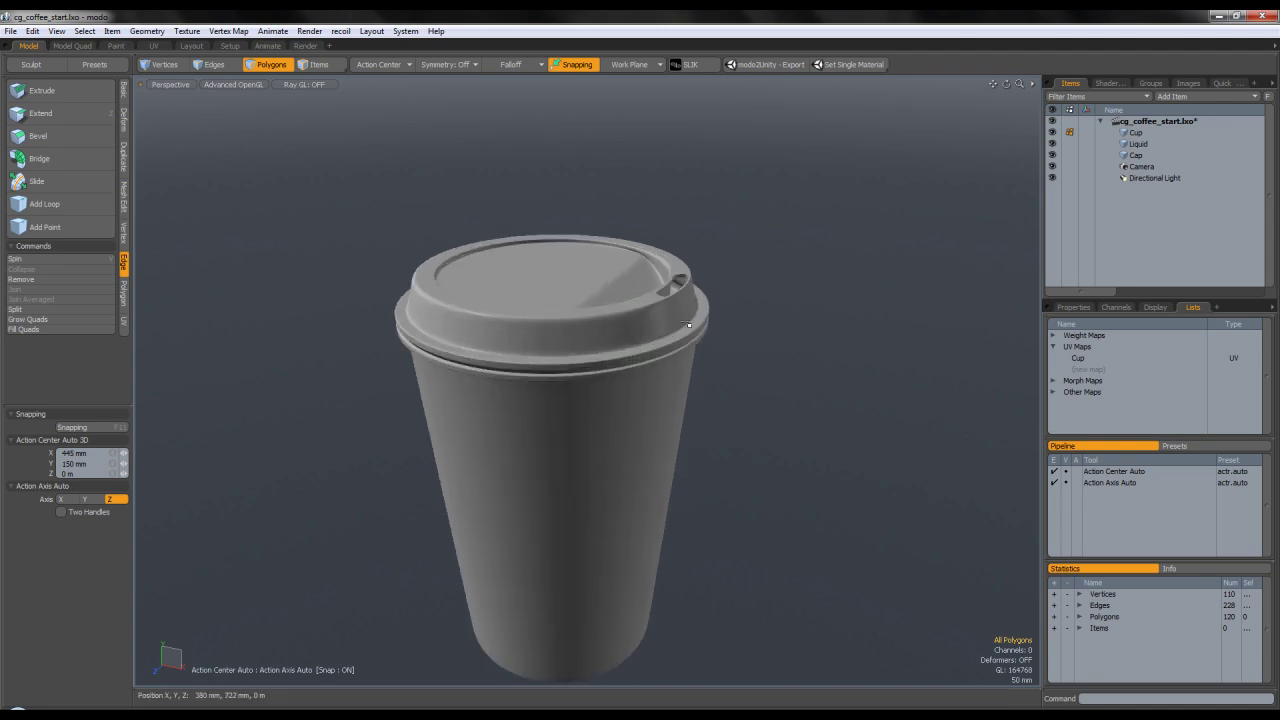
alt+drag(664, 402, 626, 397)
scroll(549, 313, up, 5)
scroll(612, 395, down, 5)
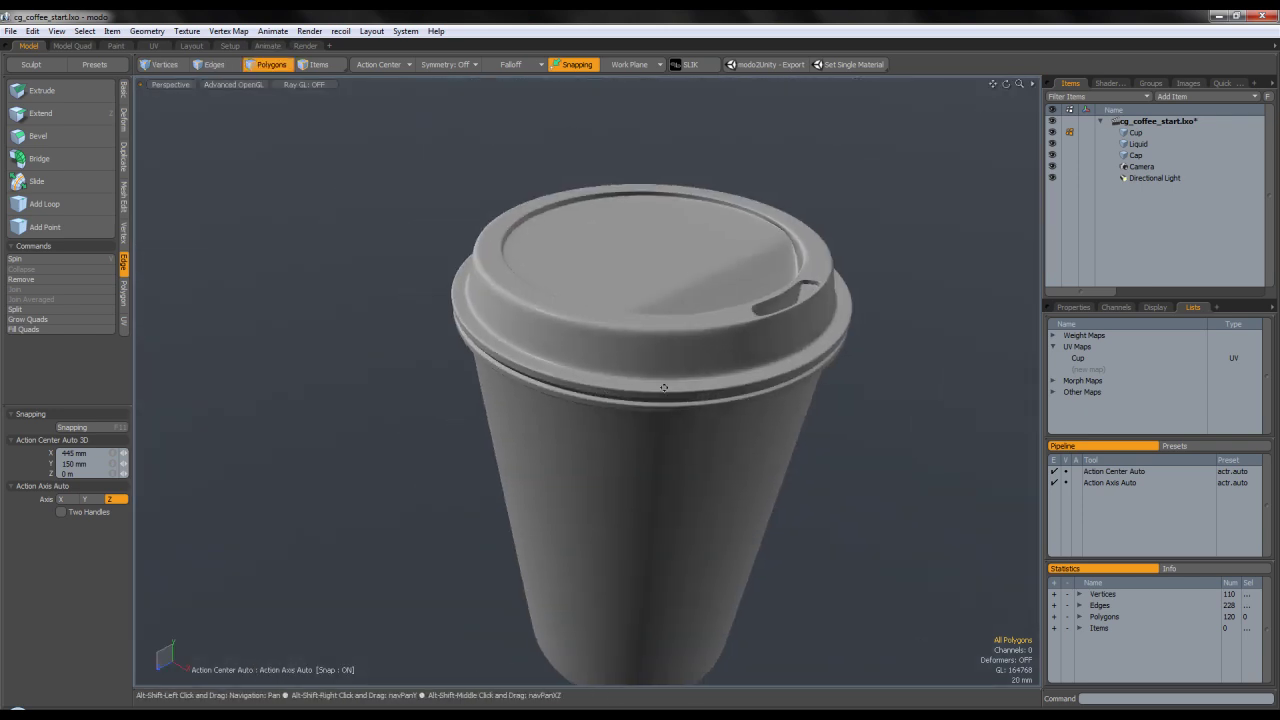
alt+shift+drag(714, 394, 585, 421)
alt+drag(631, 376, 500, 401)
scroll(629, 401, up, 5)
alt+drag(630, 402, 679, 333)
mouse_move(612, 366)
ctrl+alt+mouse_down()
mouse_move(753, 361)
mouse_move(608, 366)
ctrl+alt+mouse_up()
alt+shift+drag(695, 385, 463, 512)
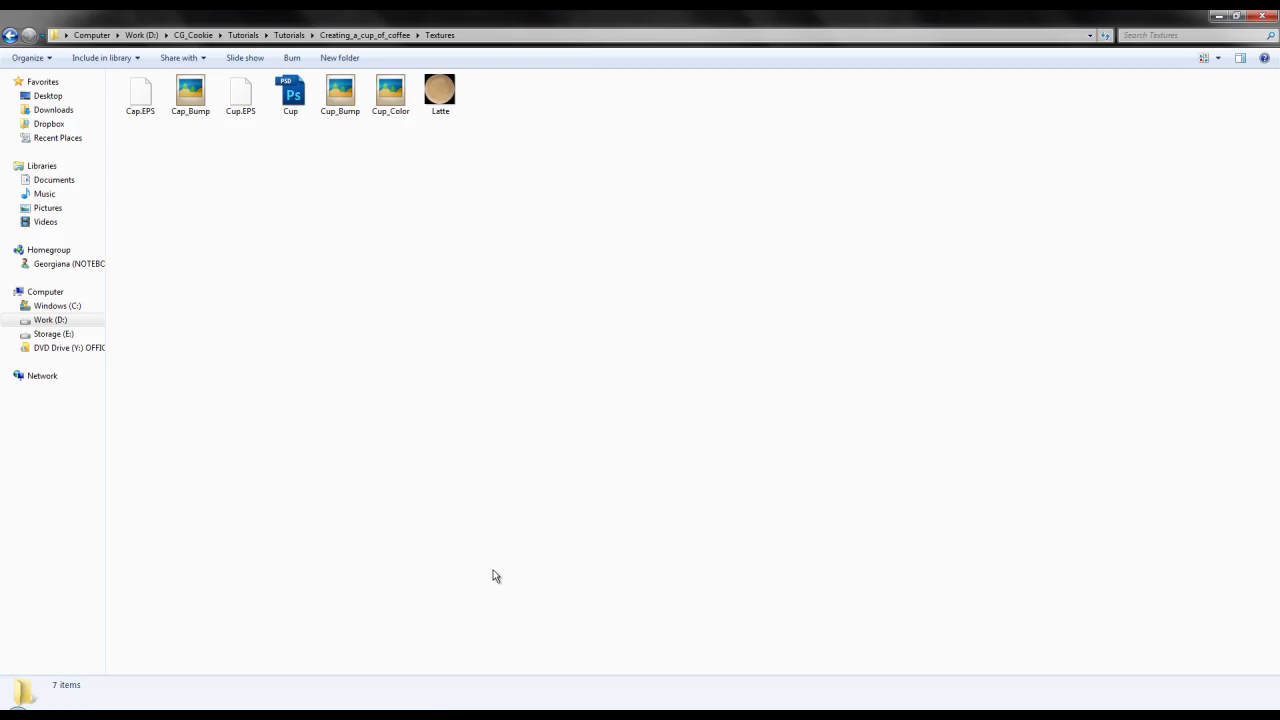
Go back to the Creating_a_cup_of_coffee folder and select the cg_coffee_start file.
click(12, 36)
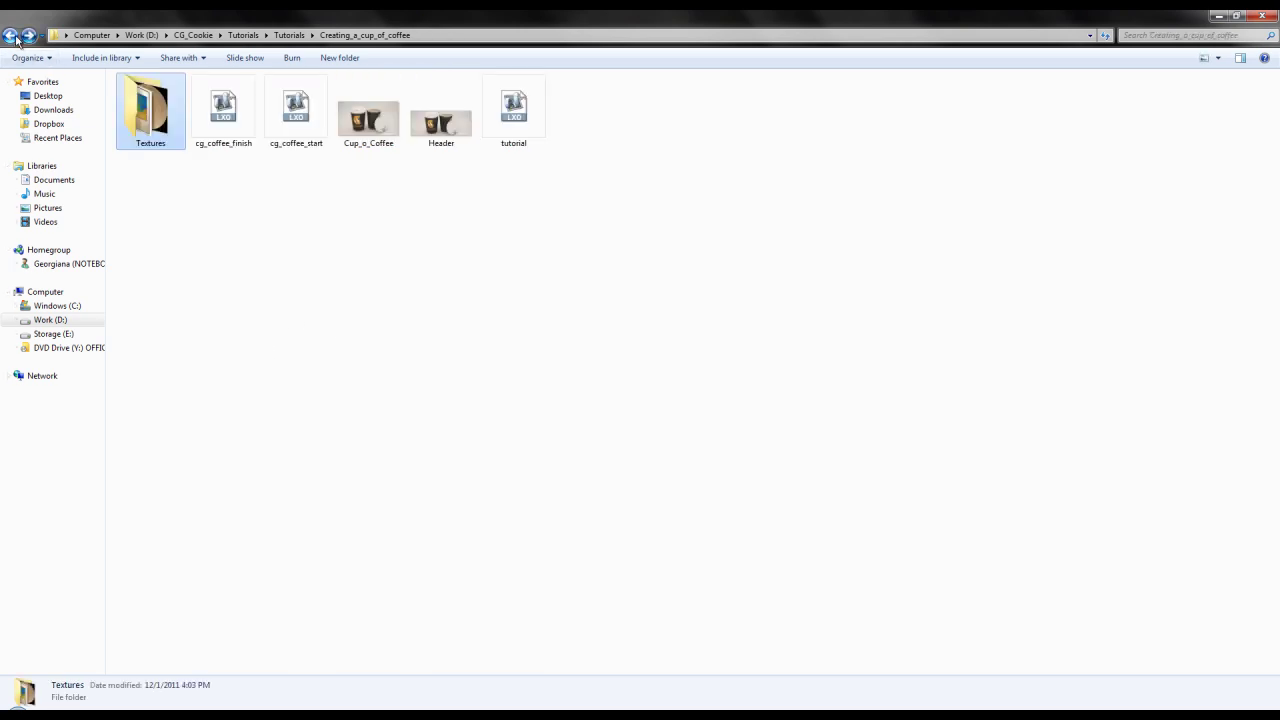
click(296, 140)
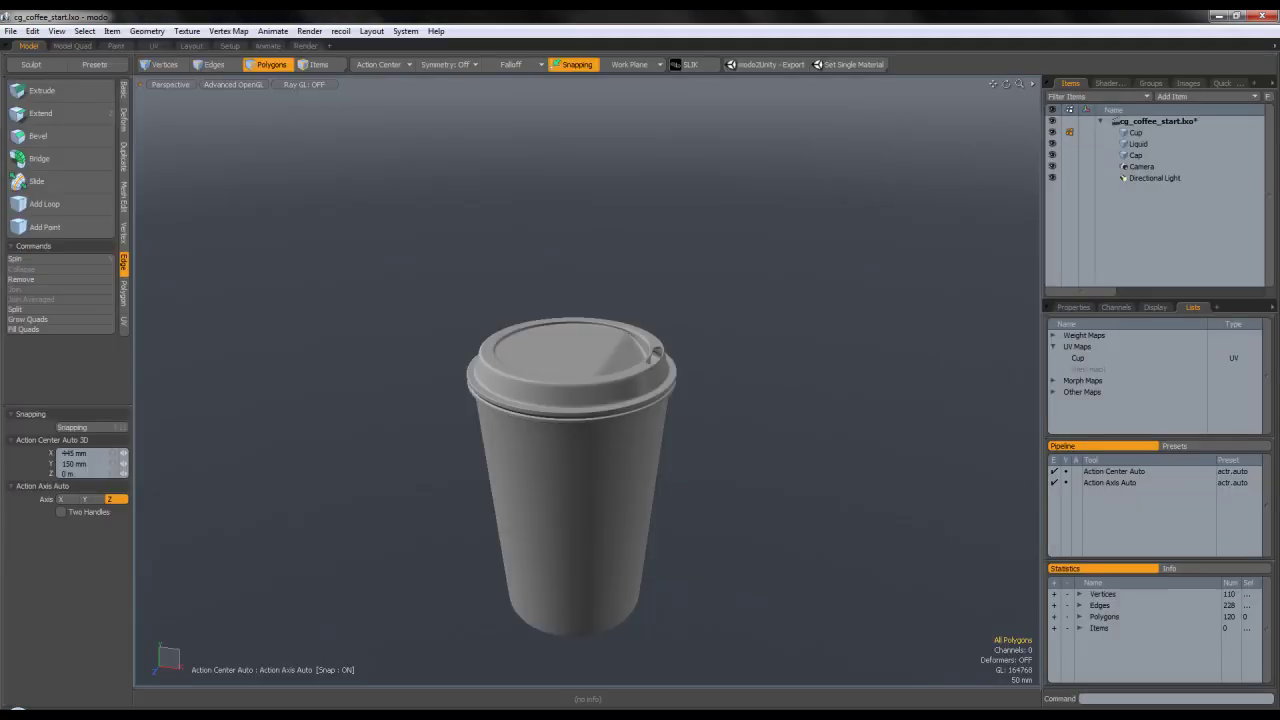
Select the Cup, Liquid and Cap meshes and group them under one group locator.
alt+drag(683, 394, 561, 377)
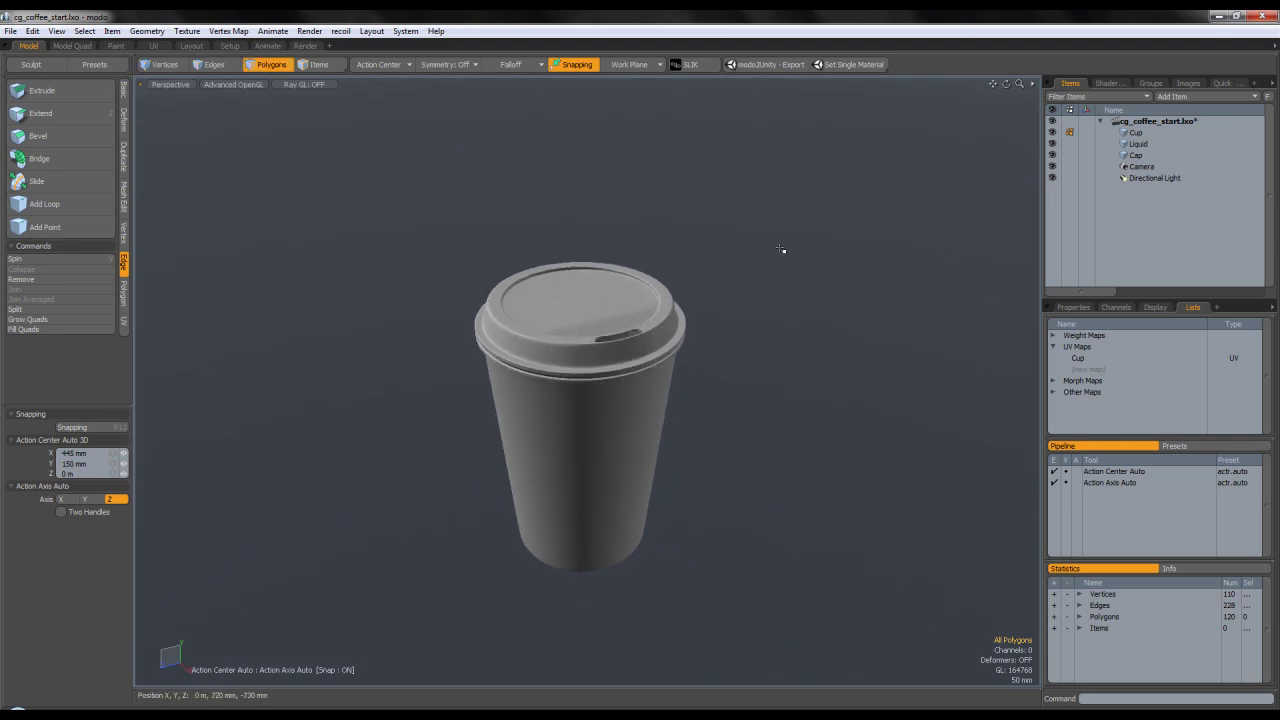
click(1143, 156)
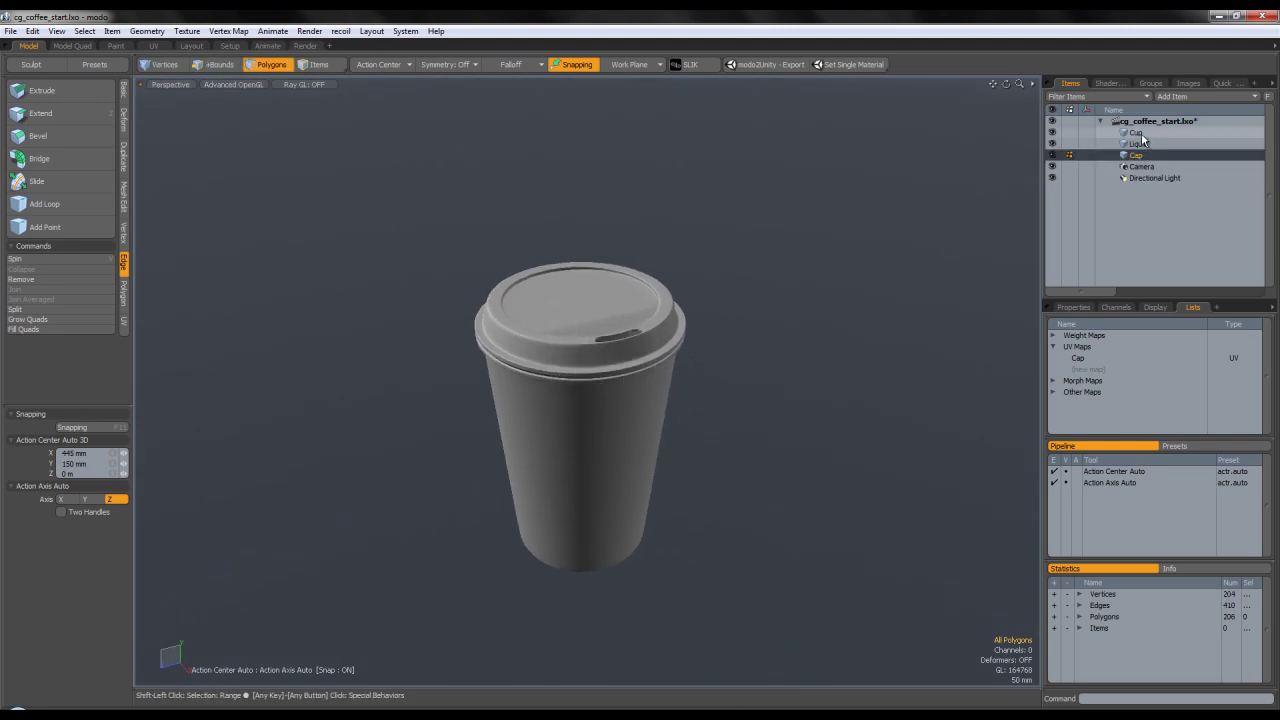
shift+click(1142, 135)
key(ctrl+g)
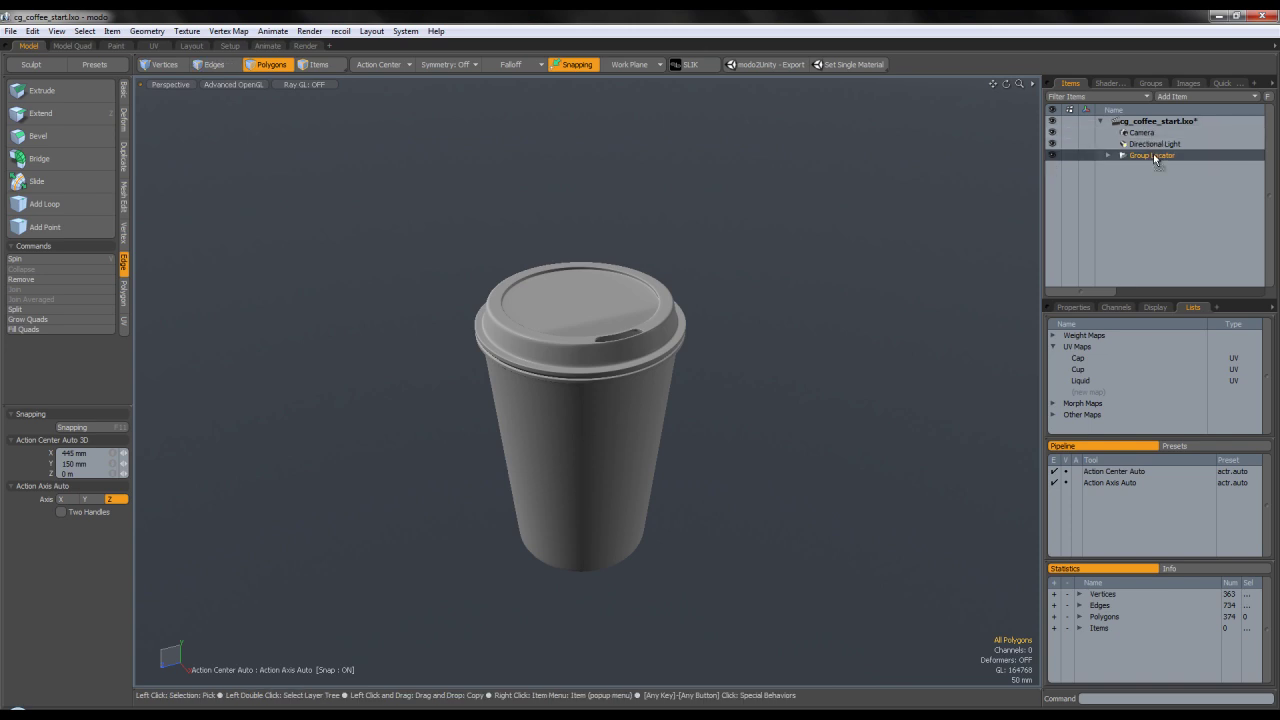
Place the new group locator above the Camera in the item list and rename it Coffee.
drag(1156, 156, 1158, 132)
double_click(1154, 133)
text(Coffee)
key(Return)
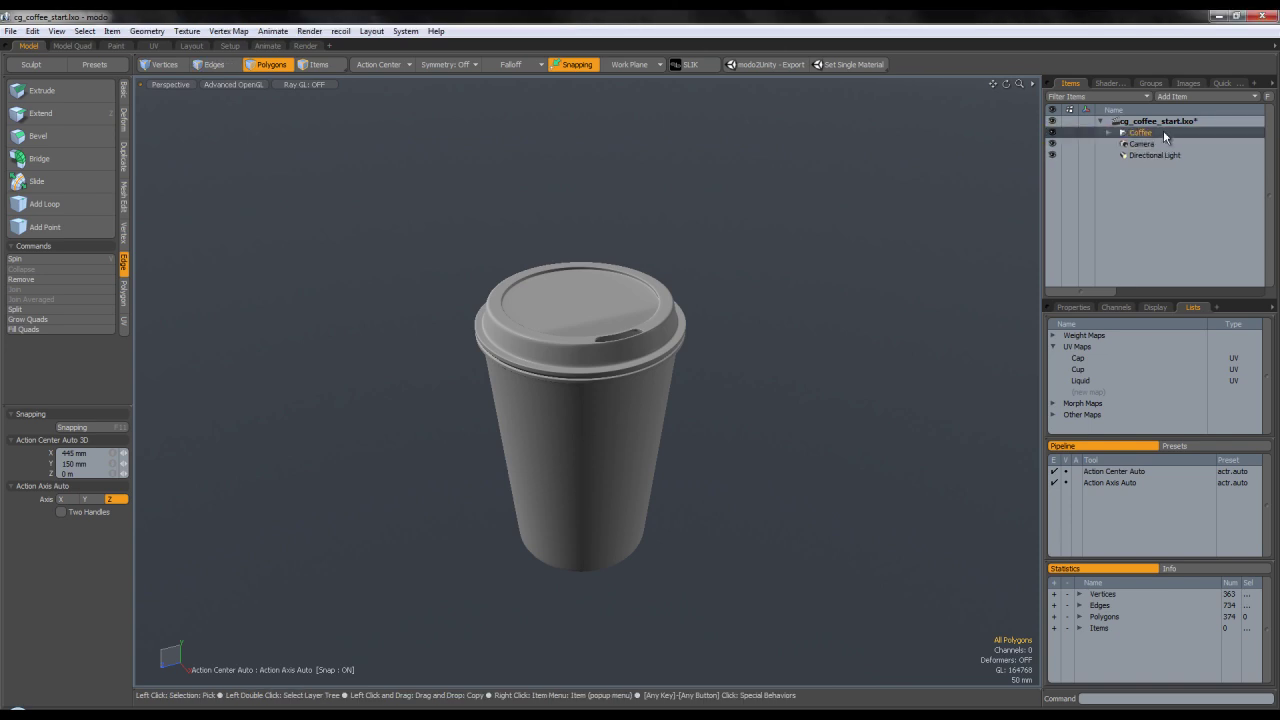
Duplicate the Coffee group with its hierarchy, then expand the copy and select its group locator.
right_click(1165, 137)
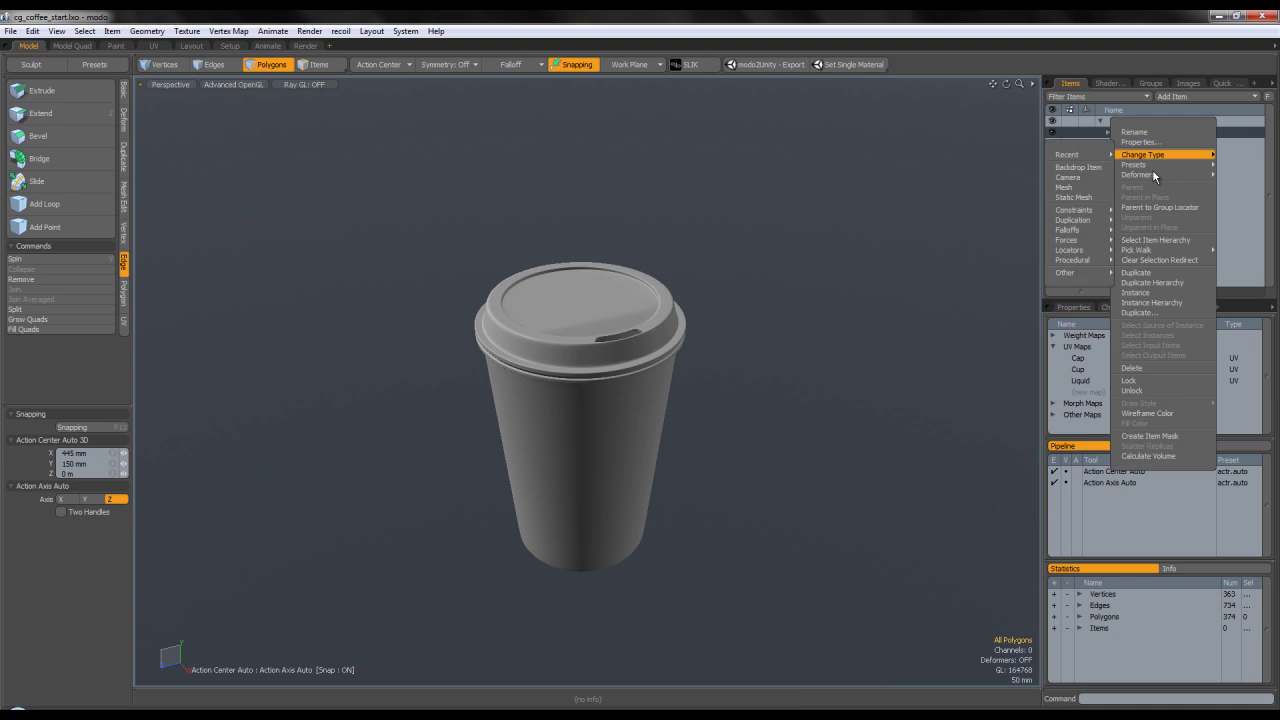
click(1146, 284)
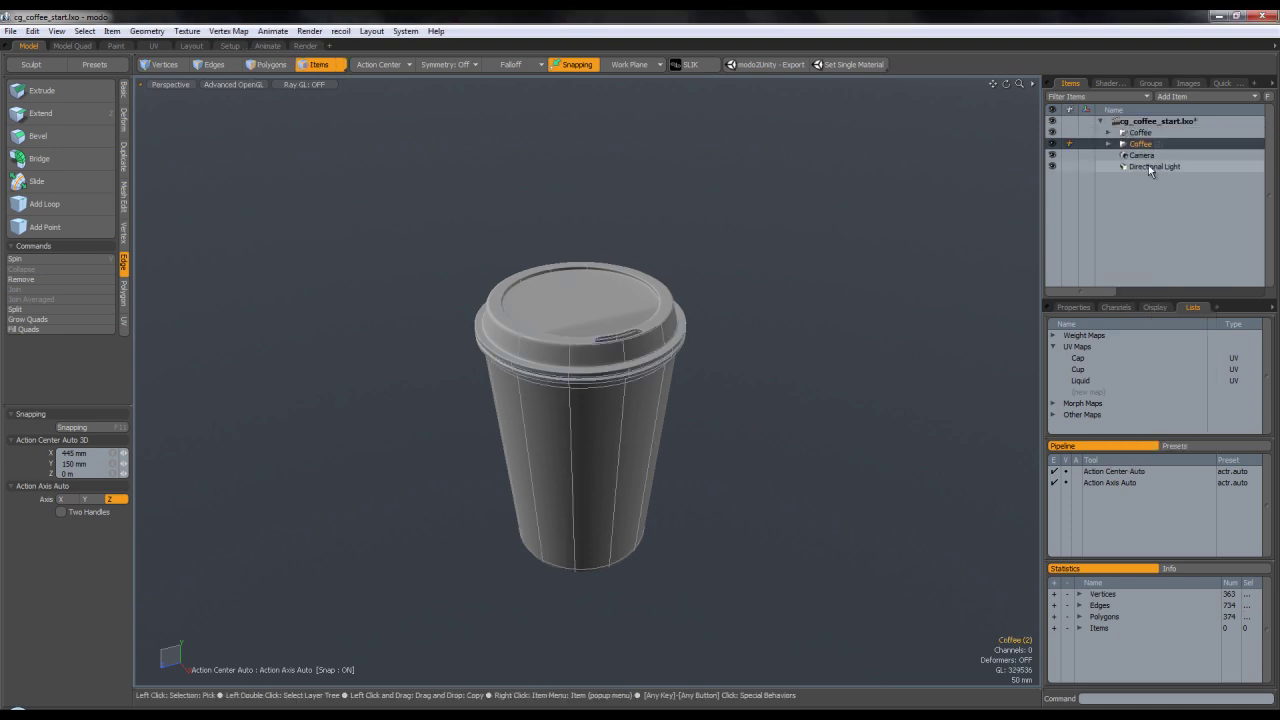
right_click(1146, 136)
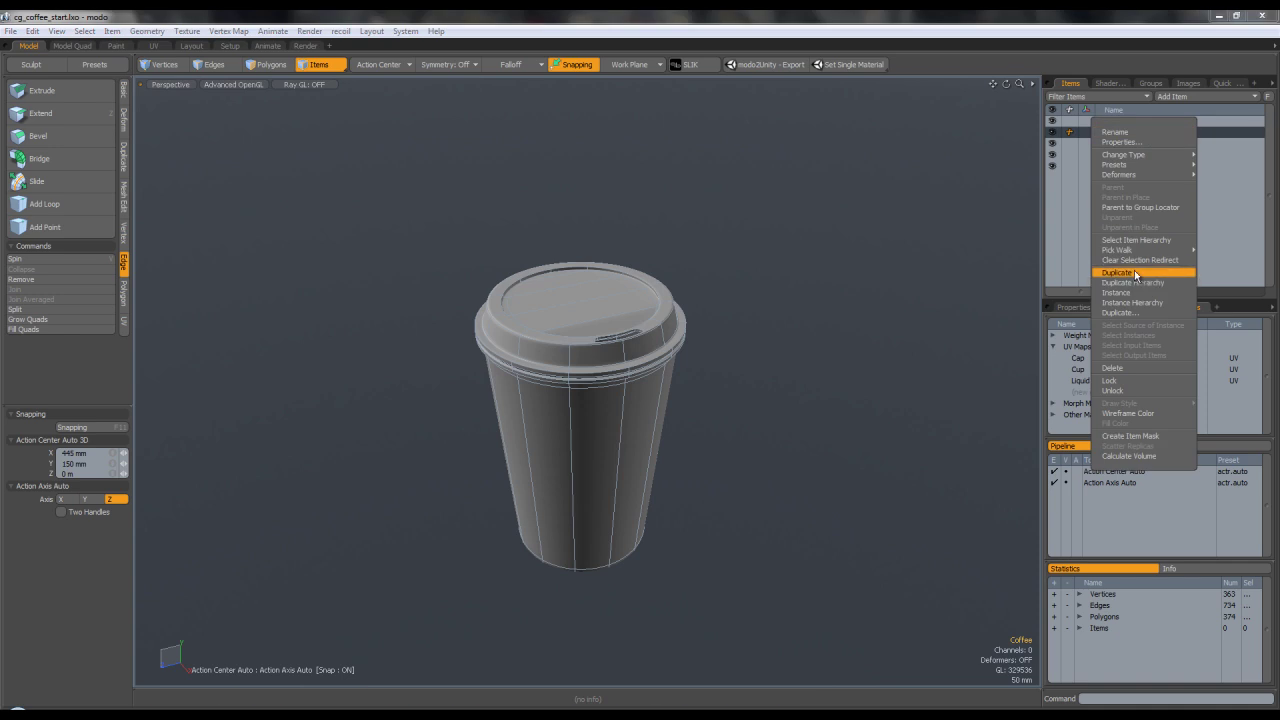
click(1078, 196)
click(1109, 144)
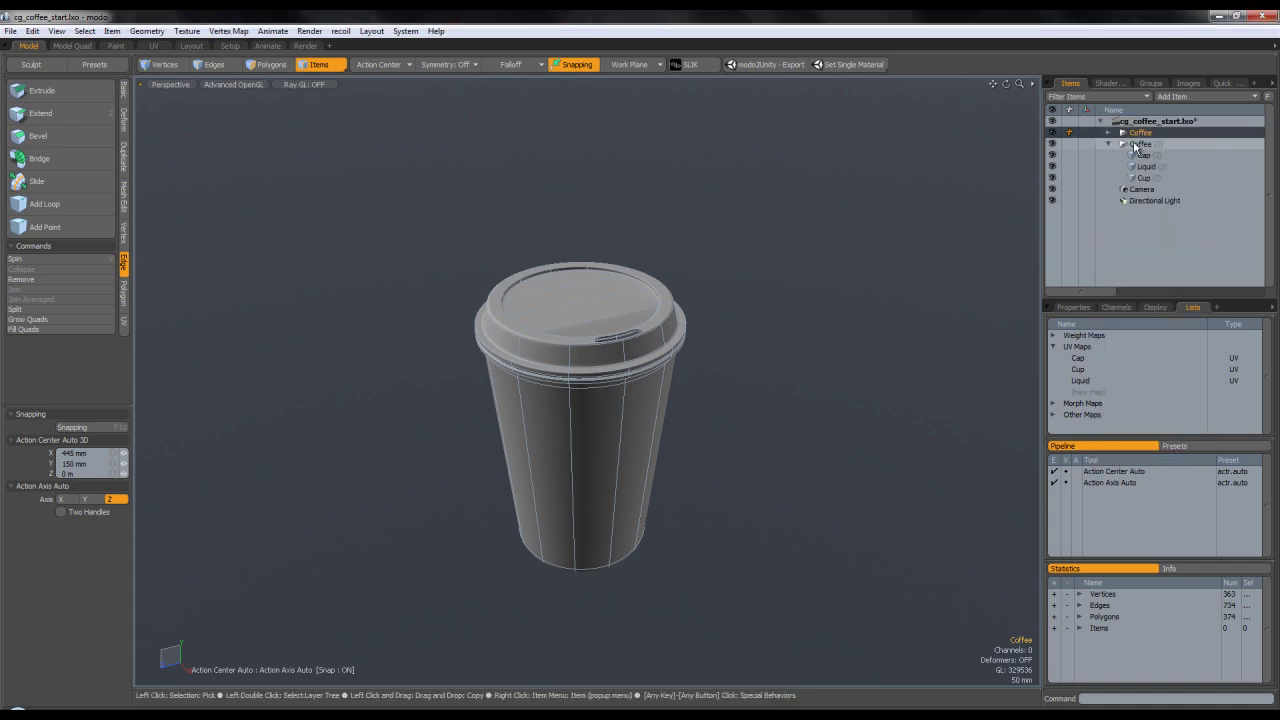
click(1147, 169)
click(1151, 156)
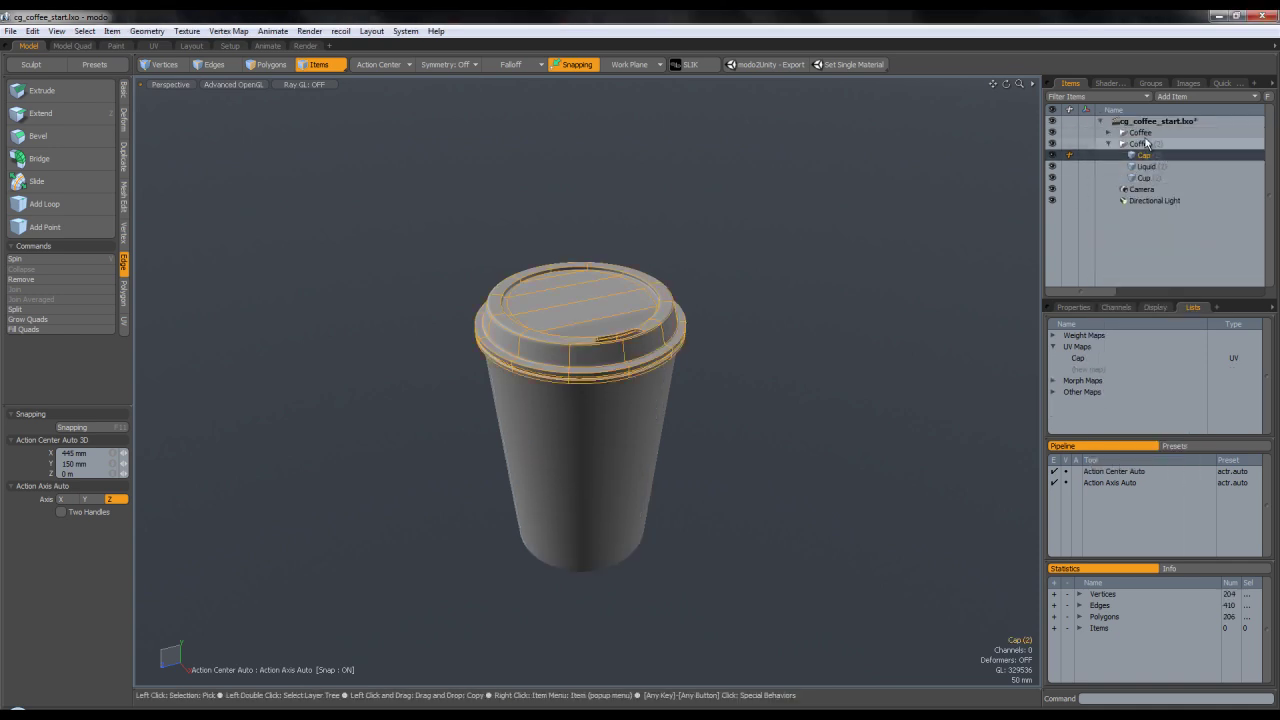
click(1140, 144)
Turn on the floor grid display in the Perspective viewport.
scroll(653, 355, down, 3)
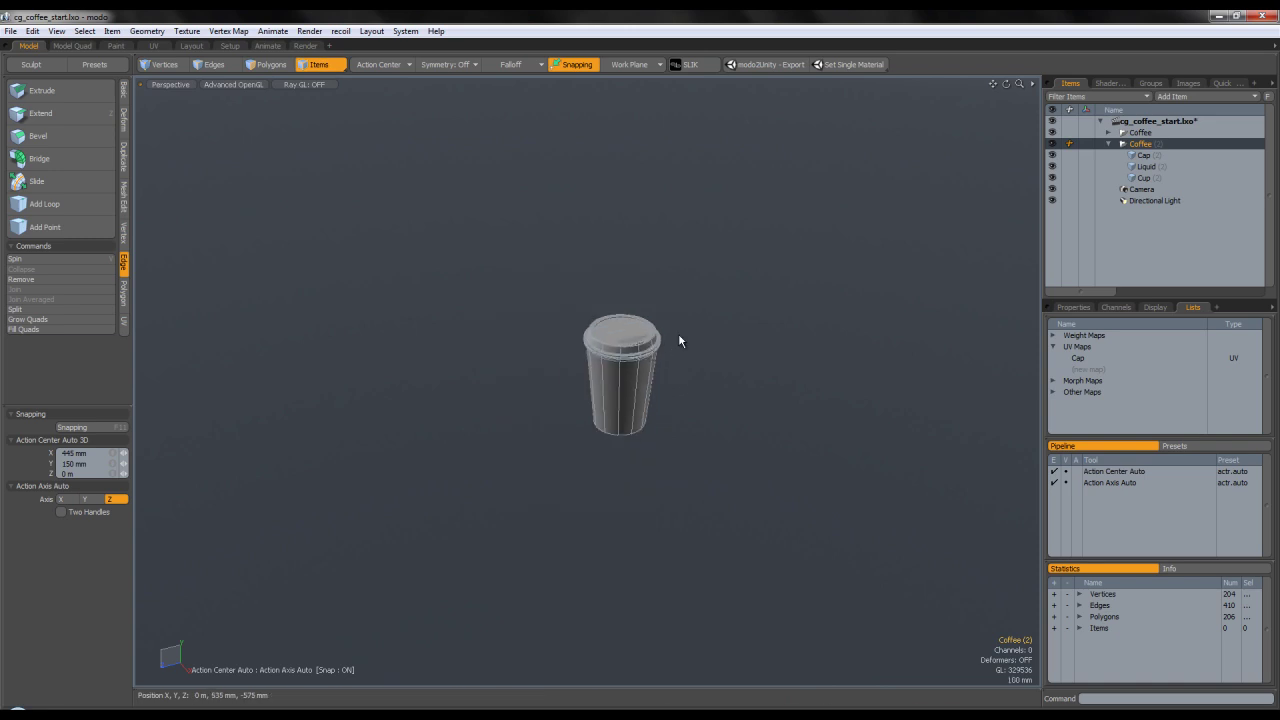
key(o)
click(663, 374)
alt+drag(500, 305, 584, 317)
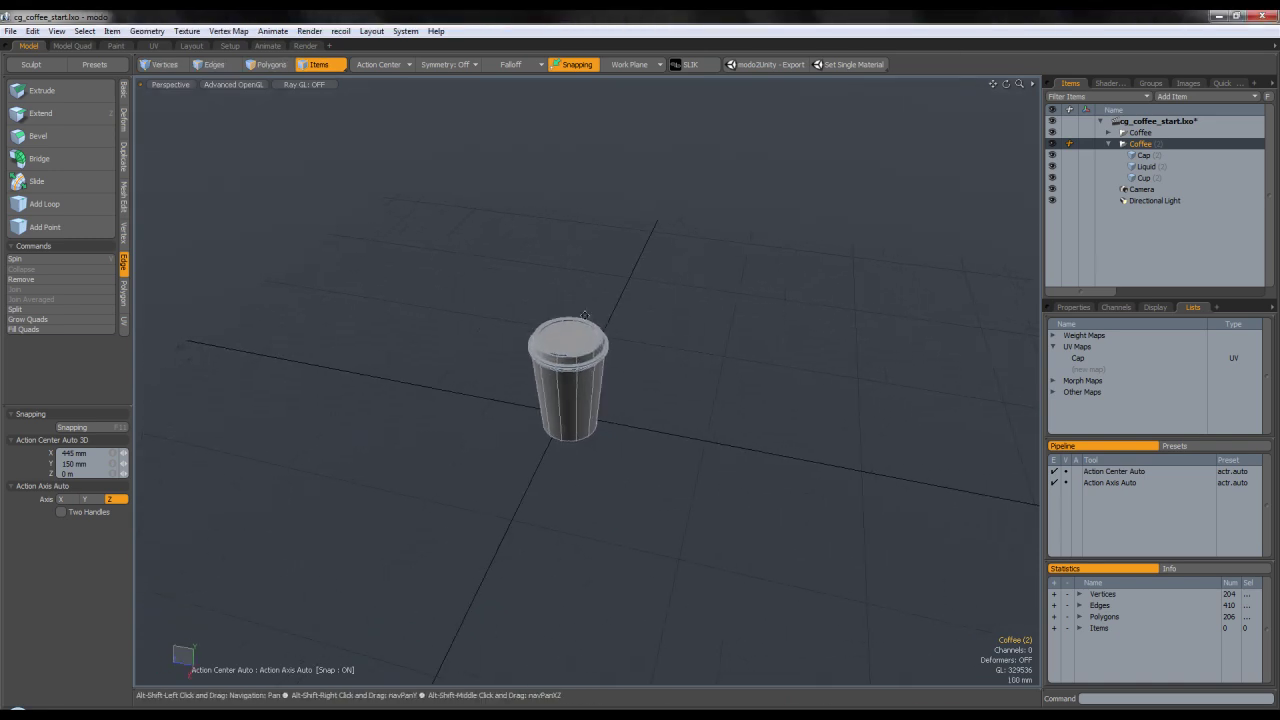
Move the duplicated Coffee group across the floor so it stands beside the original cup.
key(w)
drag(531, 408, 666, 454)
key(e)
key(space)
Rotate the duplicated Coffee group around its vertical axis and adjust its position close to the original cup.
scroll(657, 356, up, 4)
alt+drag(629, 416, 634, 394)
key(e)
drag(628, 510, 662, 503)
key(w)
alt+drag(664, 415, 605, 501)
drag(549, 428, 526, 440)
key(space)
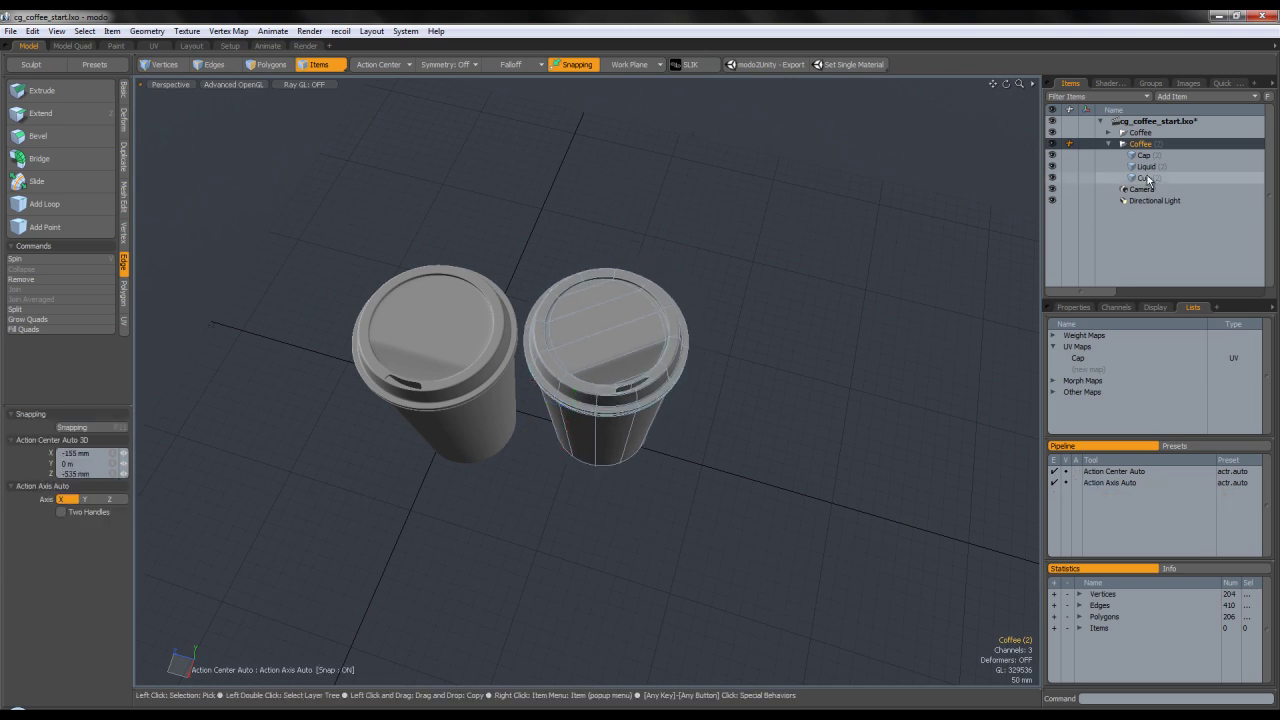
Select the Cap mesh of the duplicated Coffee group and show it in the Right view.
click(1142, 180)
alt+drag(762, 346, 748, 279)
click(1149, 157)
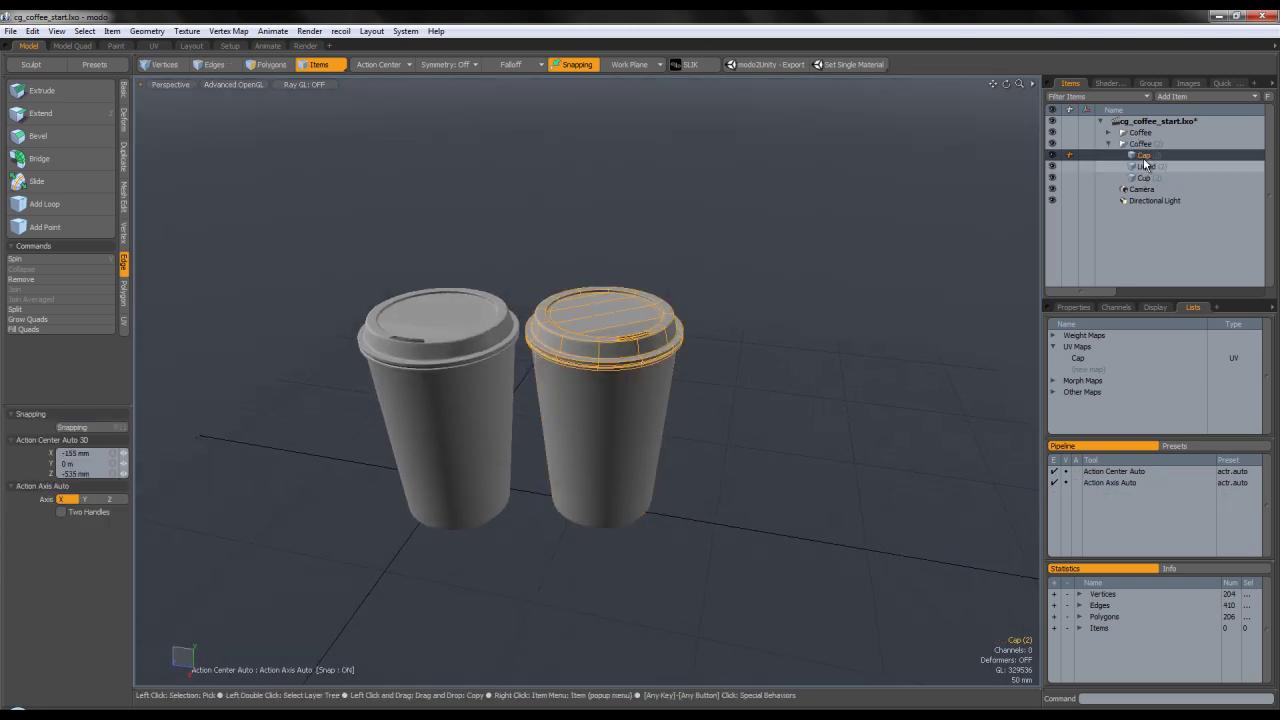
alt+drag(738, 398, 724, 341)
key(ctrl+space)
click(526, 297)
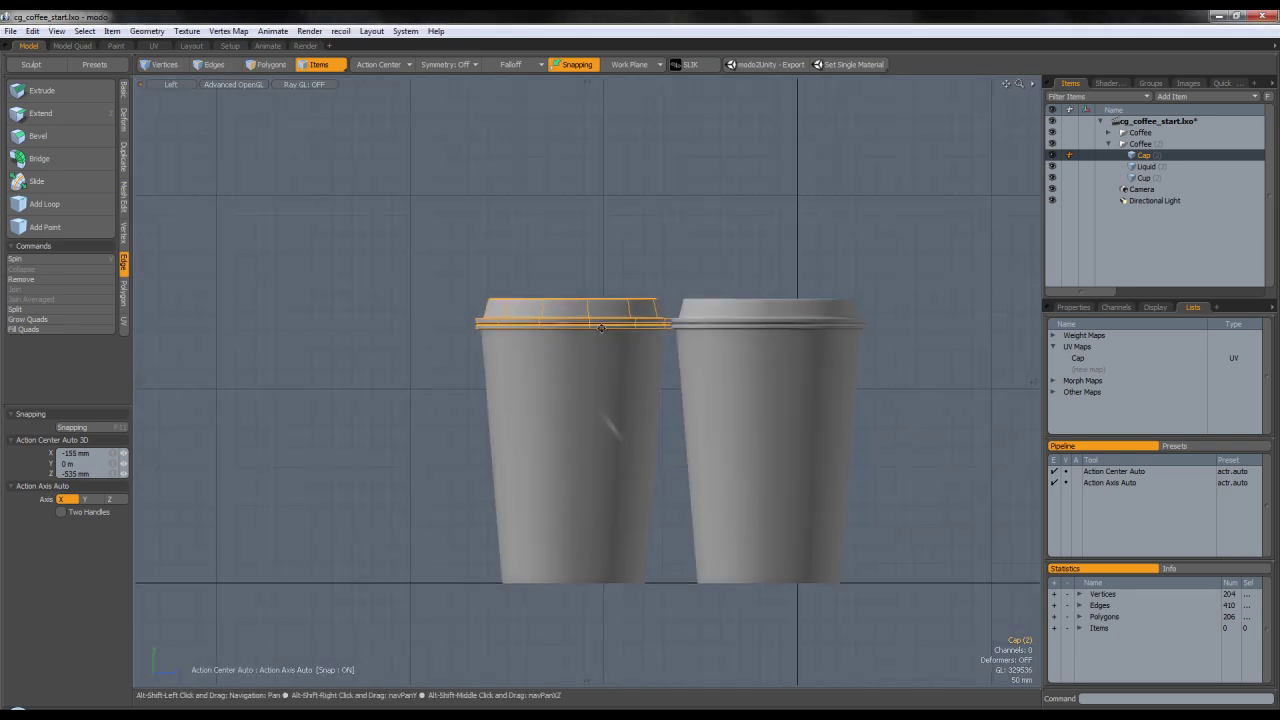
key(ctrl+space)
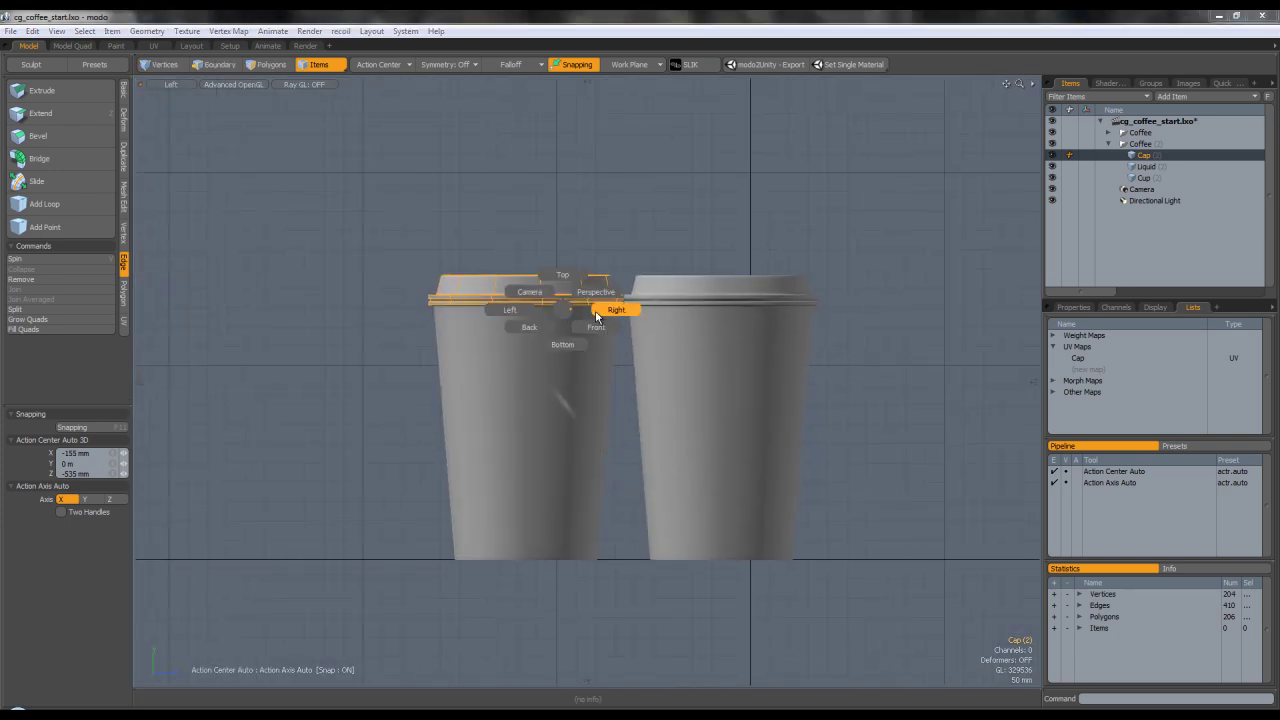
click(596, 314)
In polygon mode, lift the duplicate's cap off its cup and move it to the open side of the cup.
key(w)
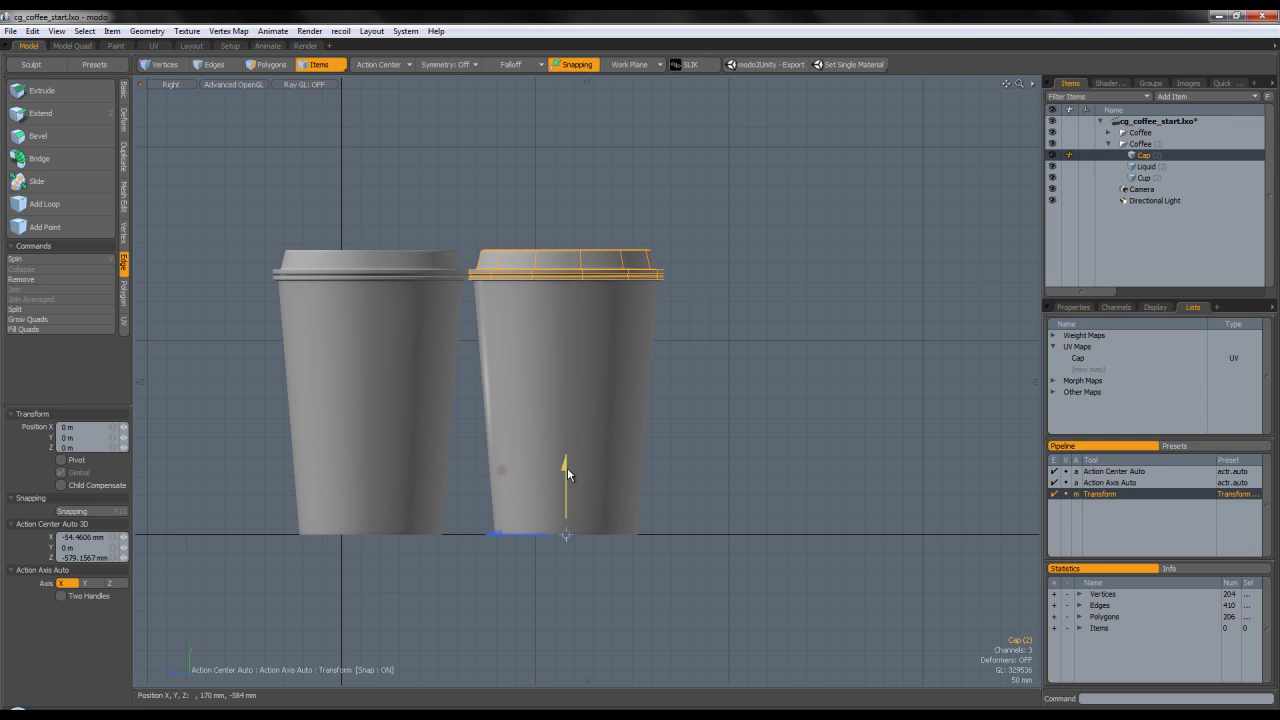
click(270, 68)
key(w)
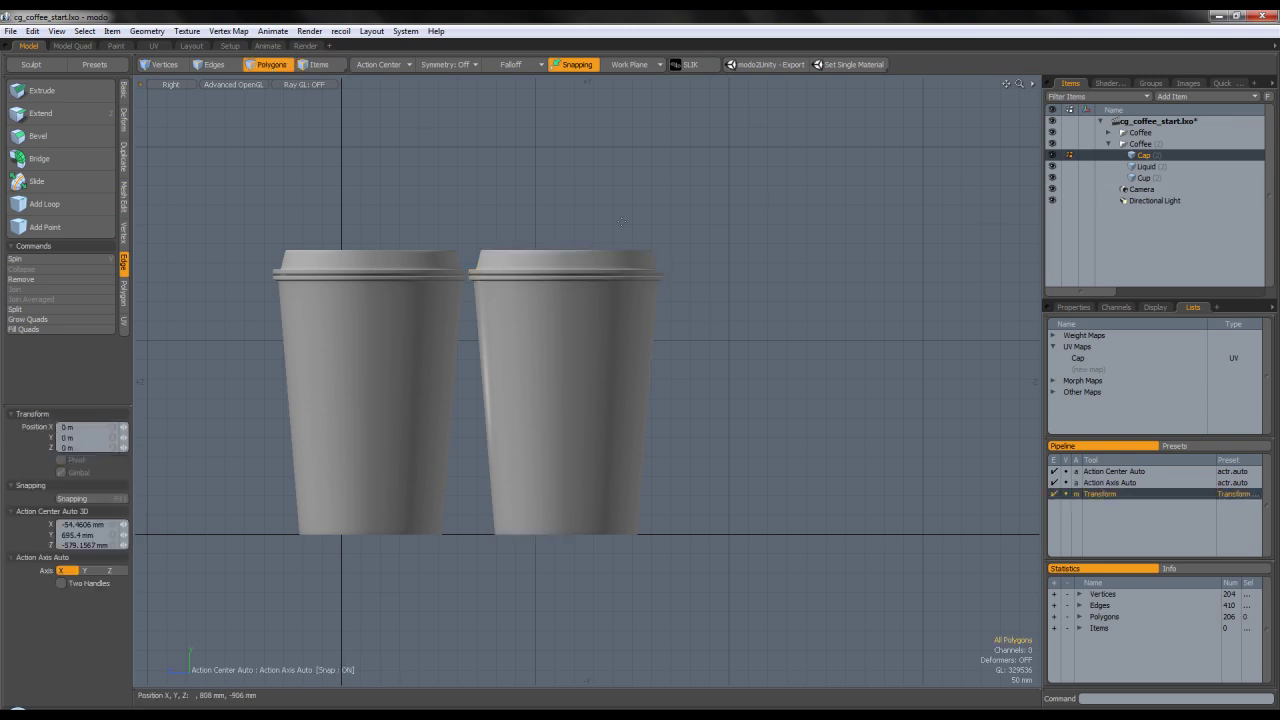
drag(568, 228, 569, 185)
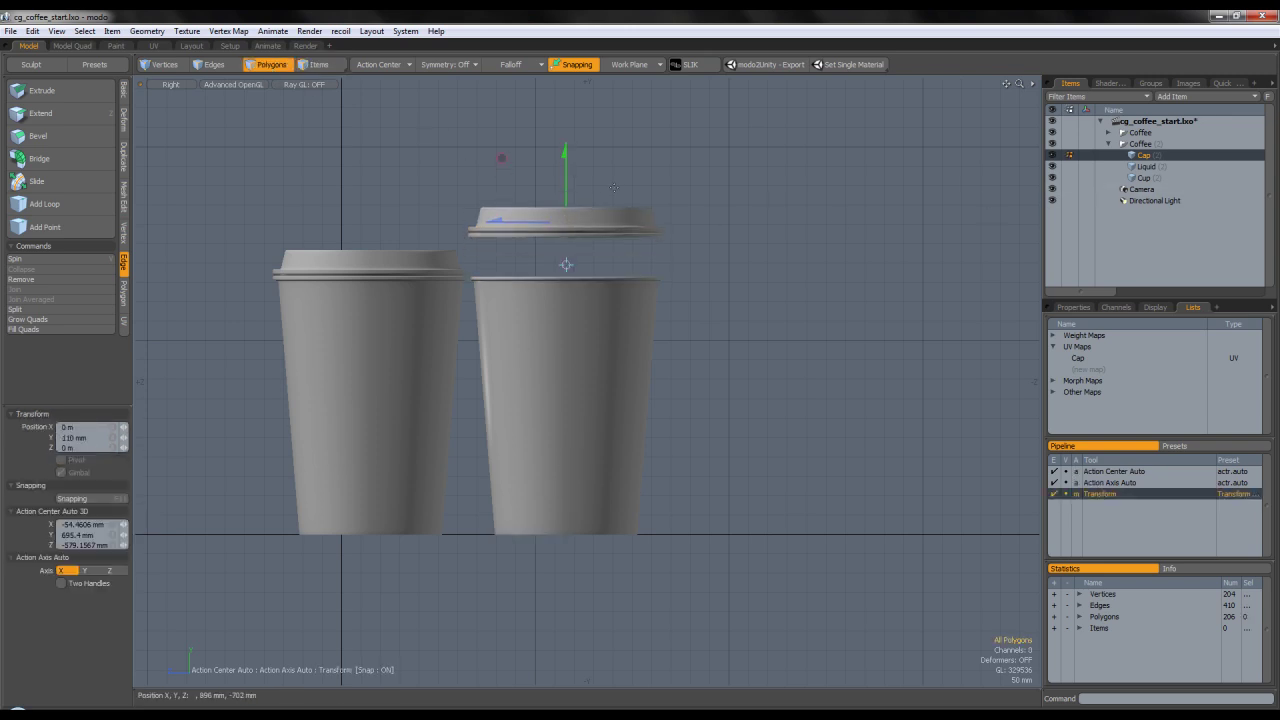
drag(501, 158, 734, 335)
Tilt the removed cap steeply and move it so it leans against the cup's wall with its lower rim on the floor.
key(e)
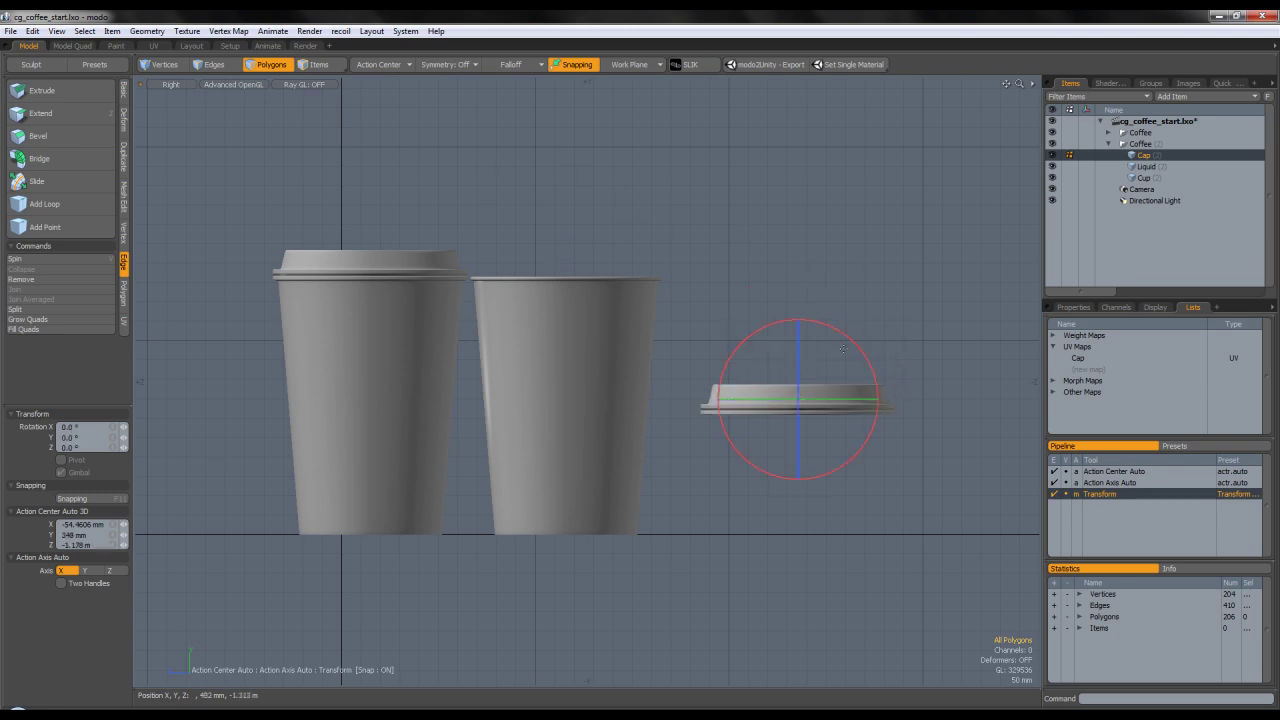
drag(859, 348, 870, 432)
key(w)
drag(847, 329, 755, 369)
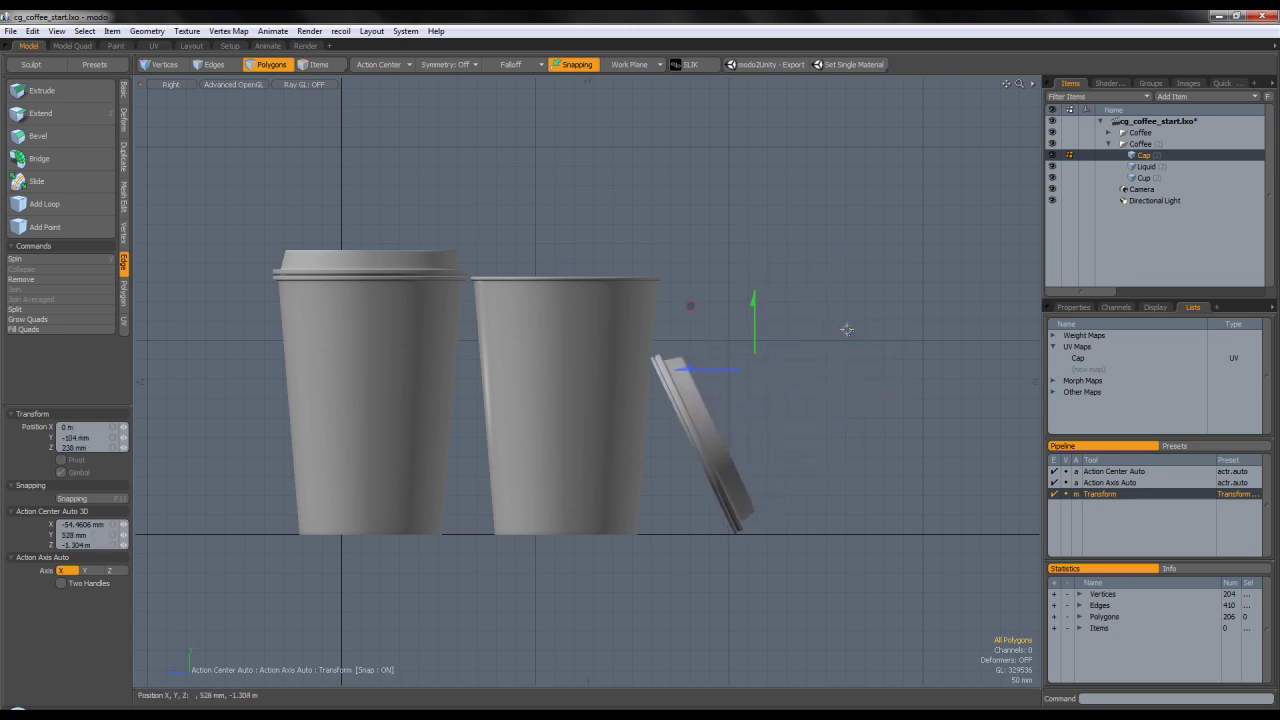
Rotate the leaning cap by about -0.5° around the point where its lower rim meets the floor.
scroll(664, 364, up, 5)
scroll(592, 334, up, 3)
scroll(657, 361, down, 5)
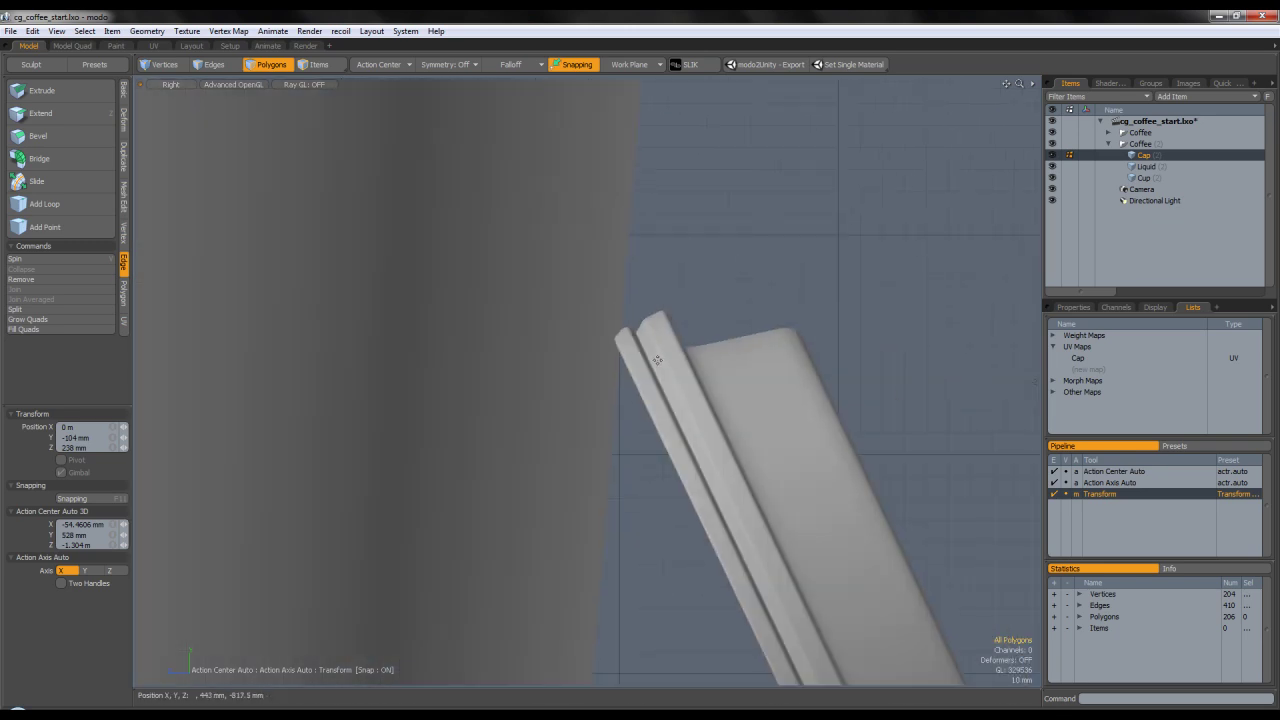
scroll(757, 428, down, 3)
alt+shift+drag(968, 352, 954, 214)
scroll(806, 500, up, 10)
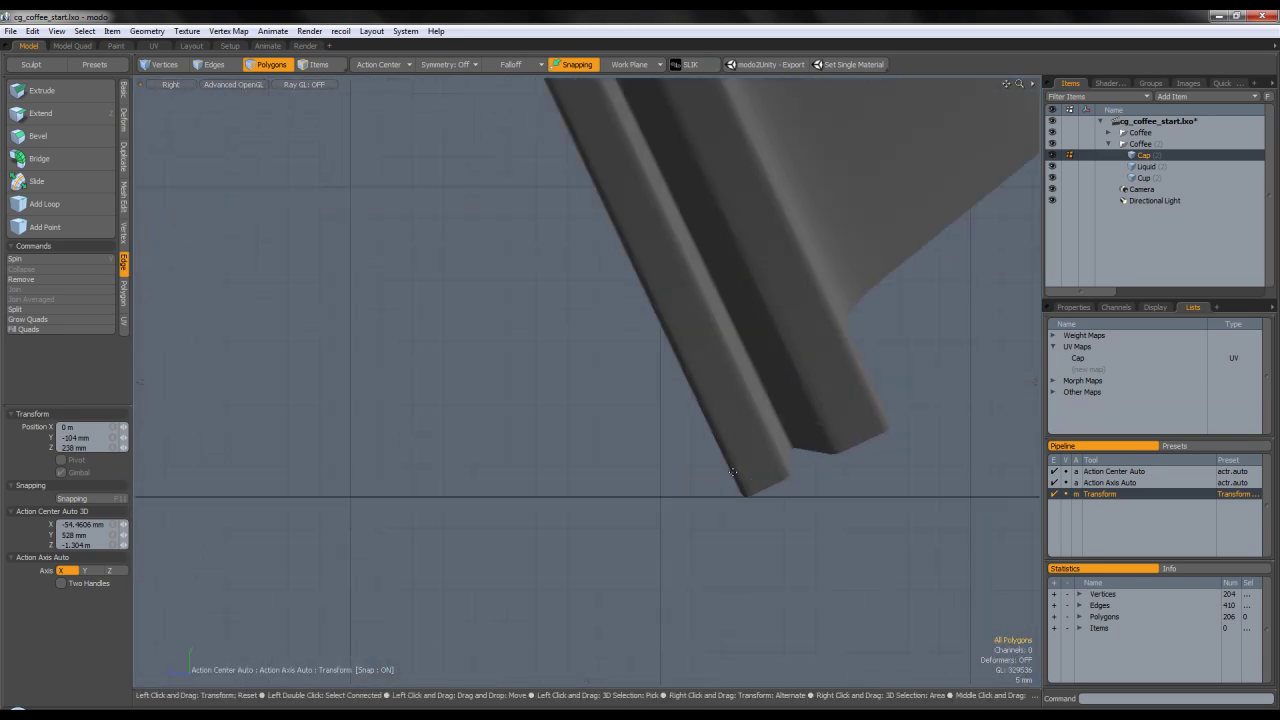
scroll(778, 493, down, 2)
key(e)
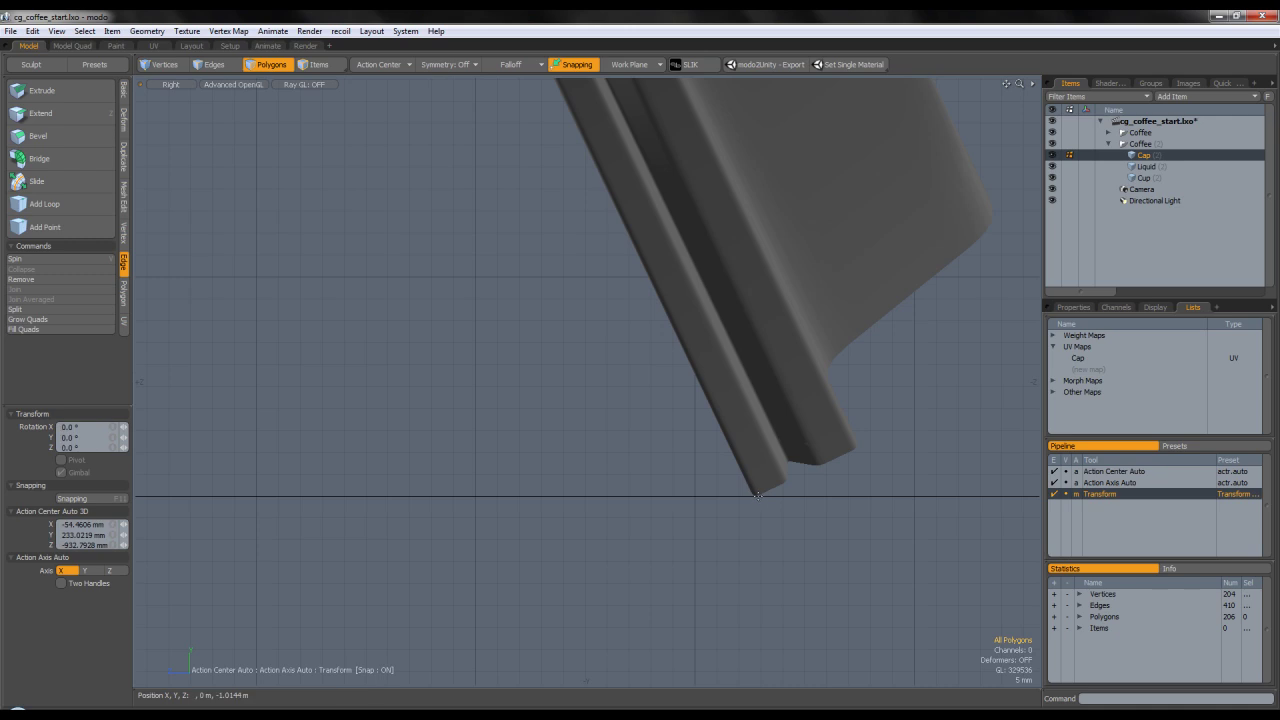
click(755, 496)
scroll(773, 435, down, 7)
alt+shift+drag(767, 311, 756, 330)
scroll(744, 328, up, 2)
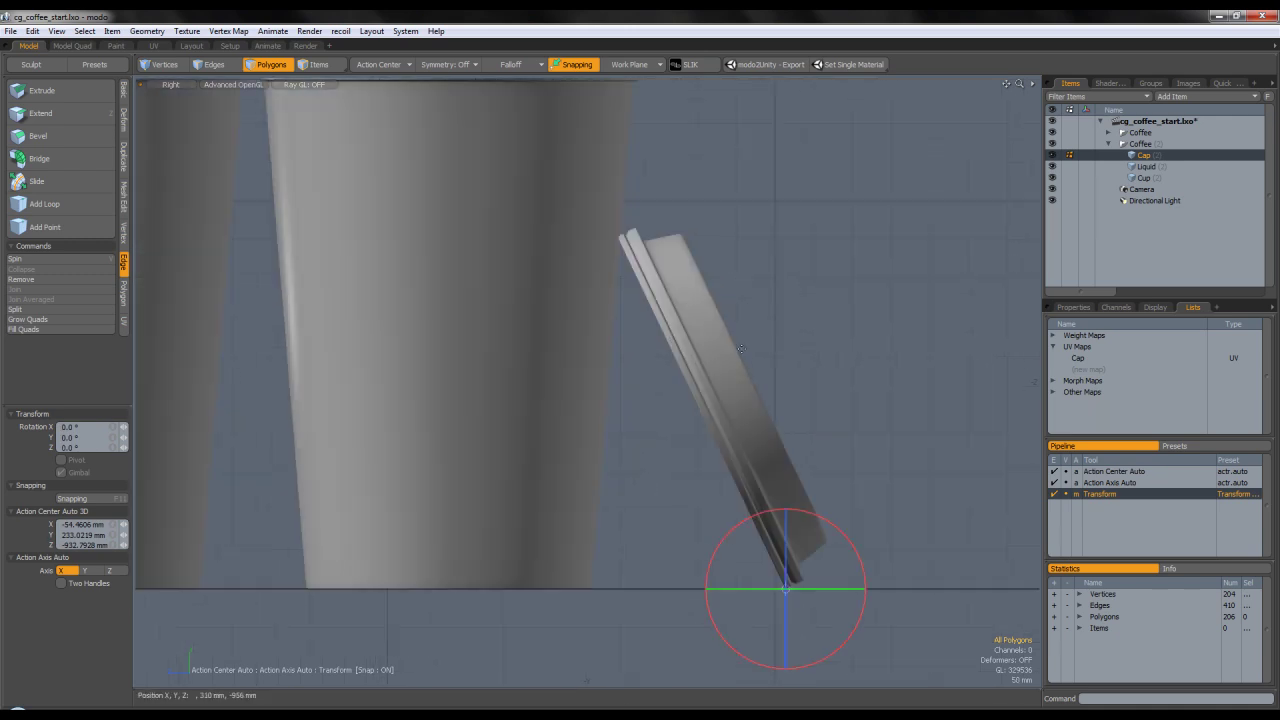
scroll(758, 489, up, 1)
drag(767, 556, 769, 555)
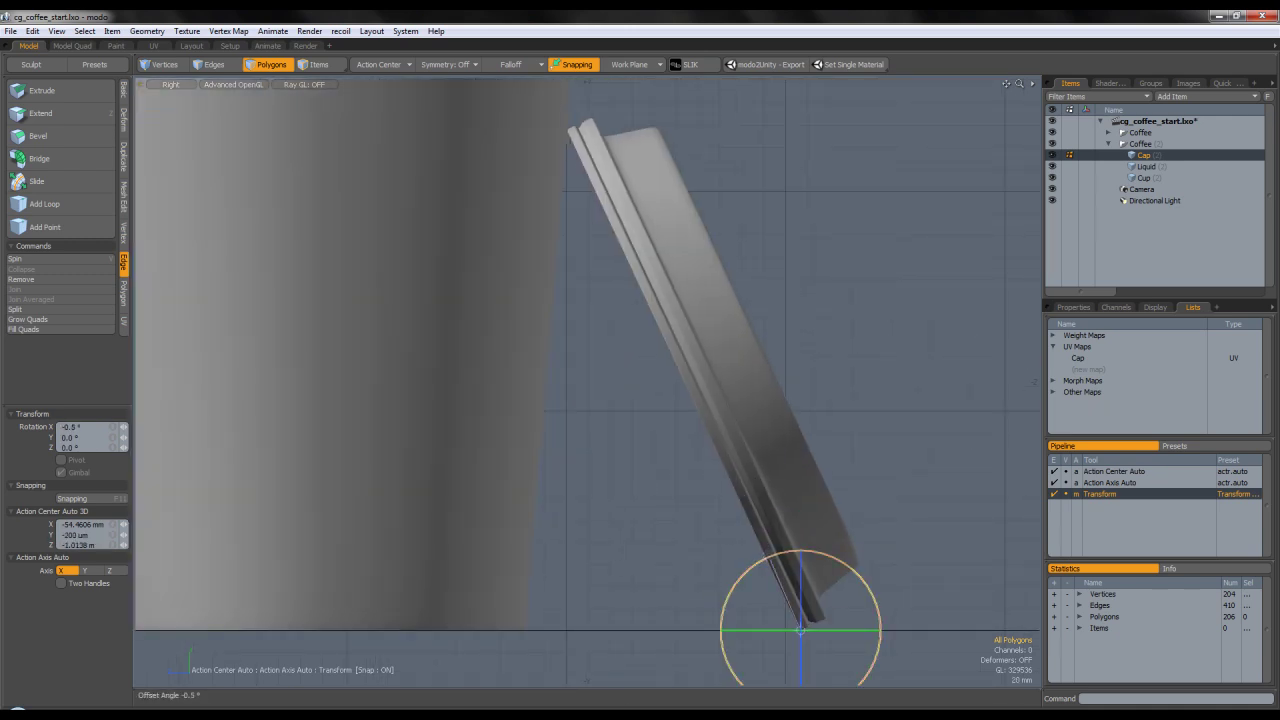
Nudge the leaning cap slightly so its upper rim rests against the cup's wall.
scroll(590, 163, up, 3)
alt+shift+drag(591, 162, 626, 333)
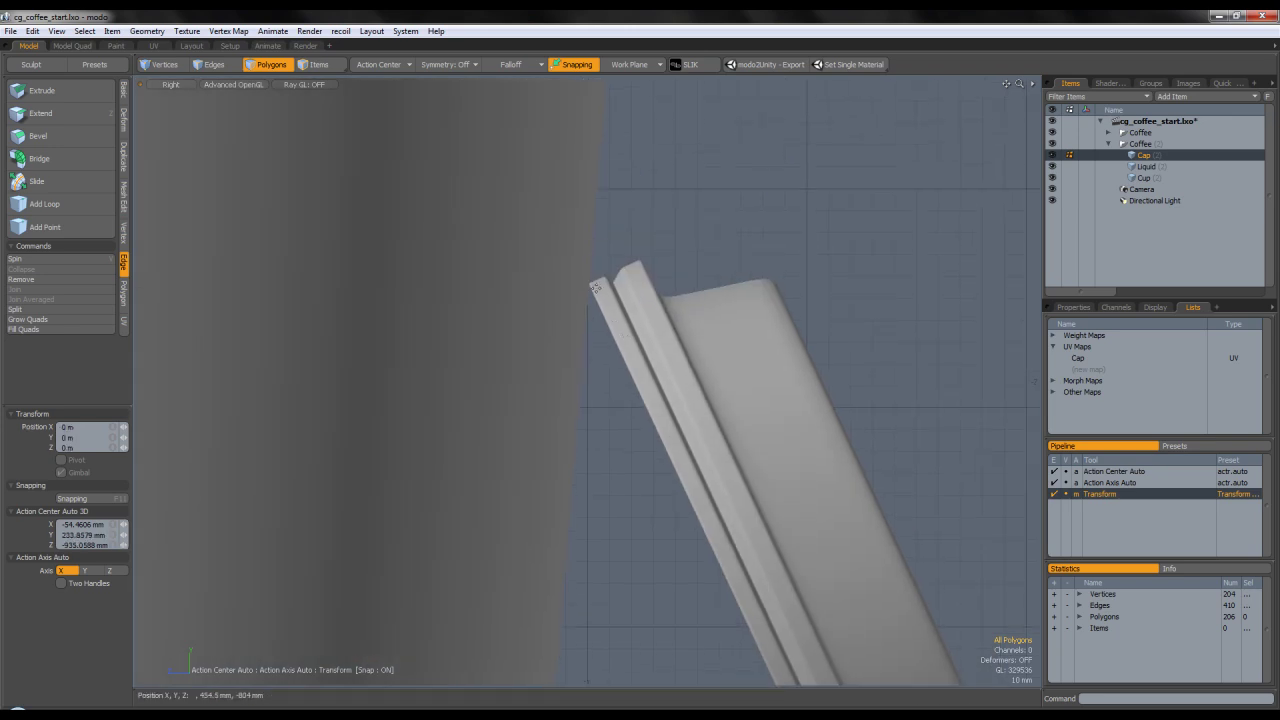
scroll(597, 289, up, 2)
drag(519, 289, 515, 289)
key(space)
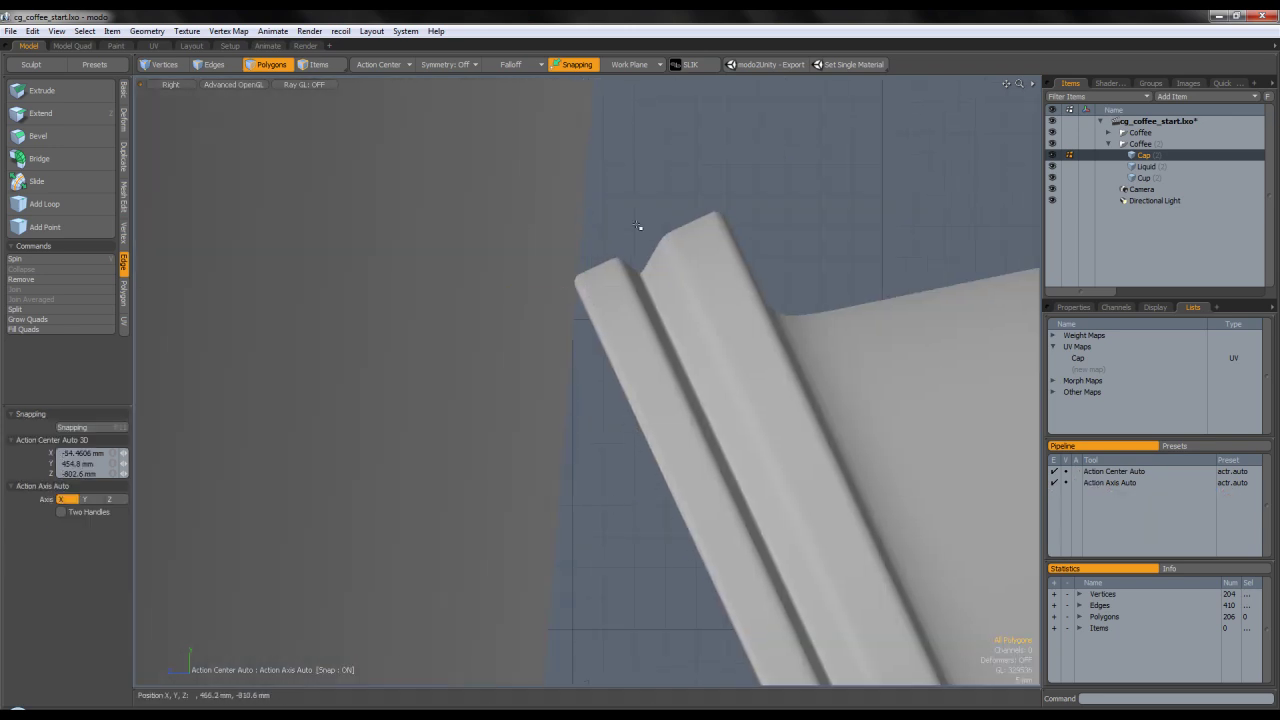
In the Perspective view, set the action center to Local and spin the cap about its own axis until its drinking hole is lowest.
scroll(648, 224, down, 7)
key(ctrl+space)
click(700, 265)
alt+drag(737, 289, 606, 349)
click(401, 64)
click(387, 141)
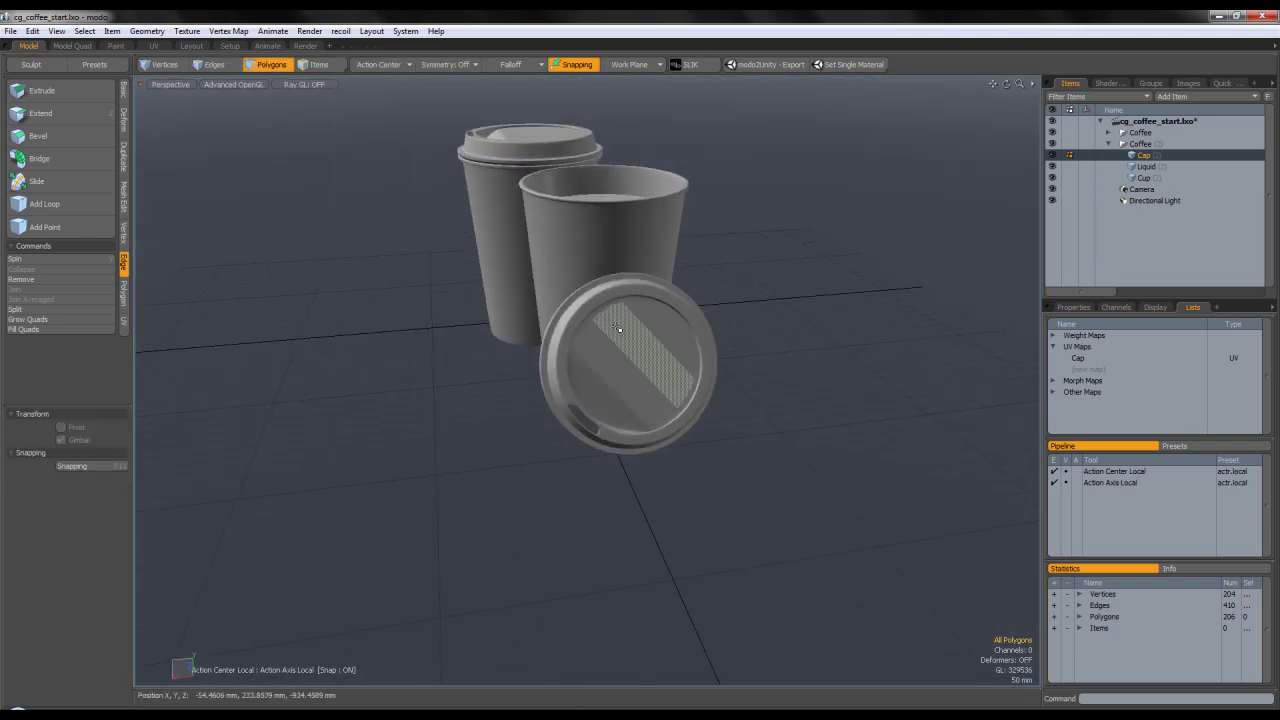
key(e)
drag(602, 303, 546, 340)
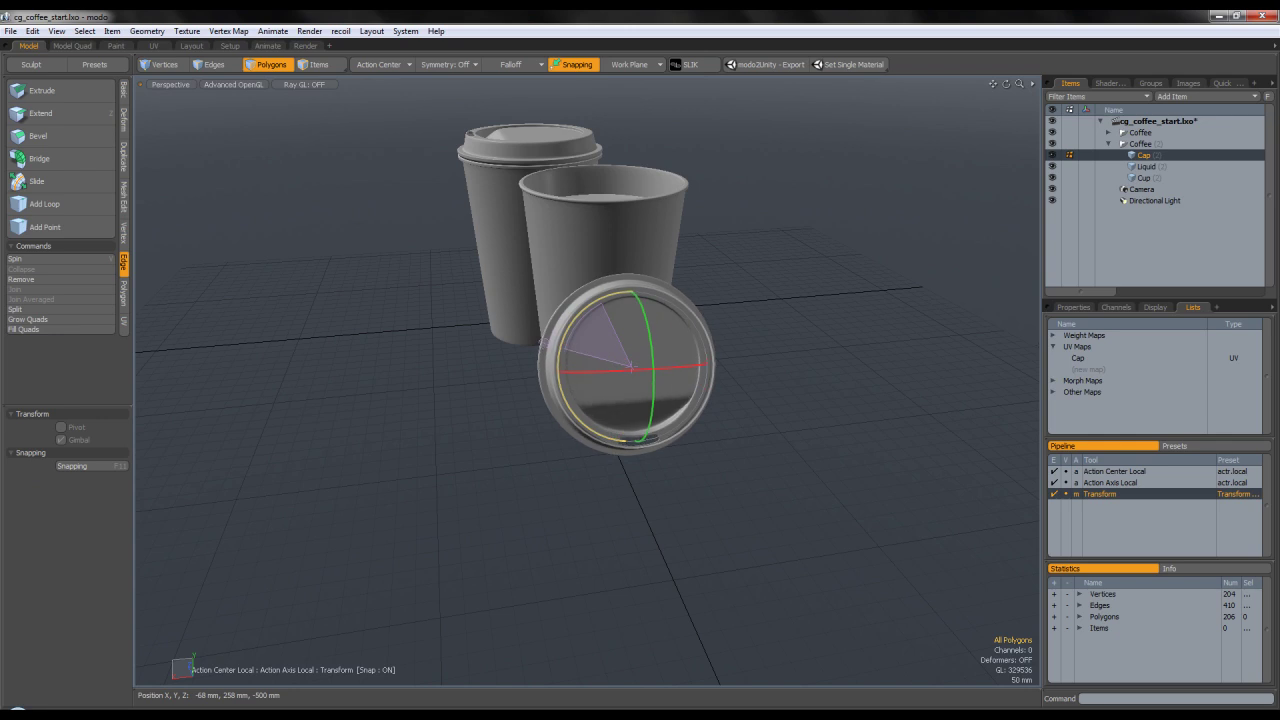
key(q)
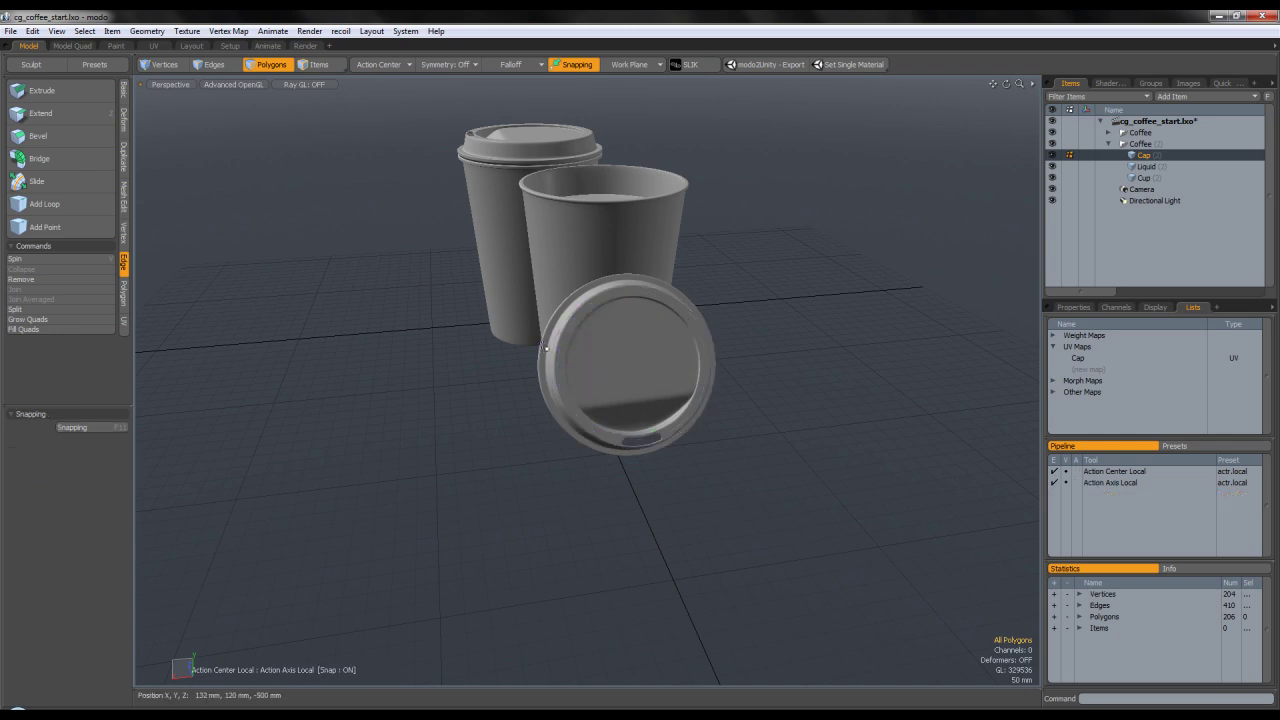
Select the duplicated Coffee group in item mode and rotate the open cup and leaning cap together around the vertical axis.
alt+drag(714, 279, 804, 336)
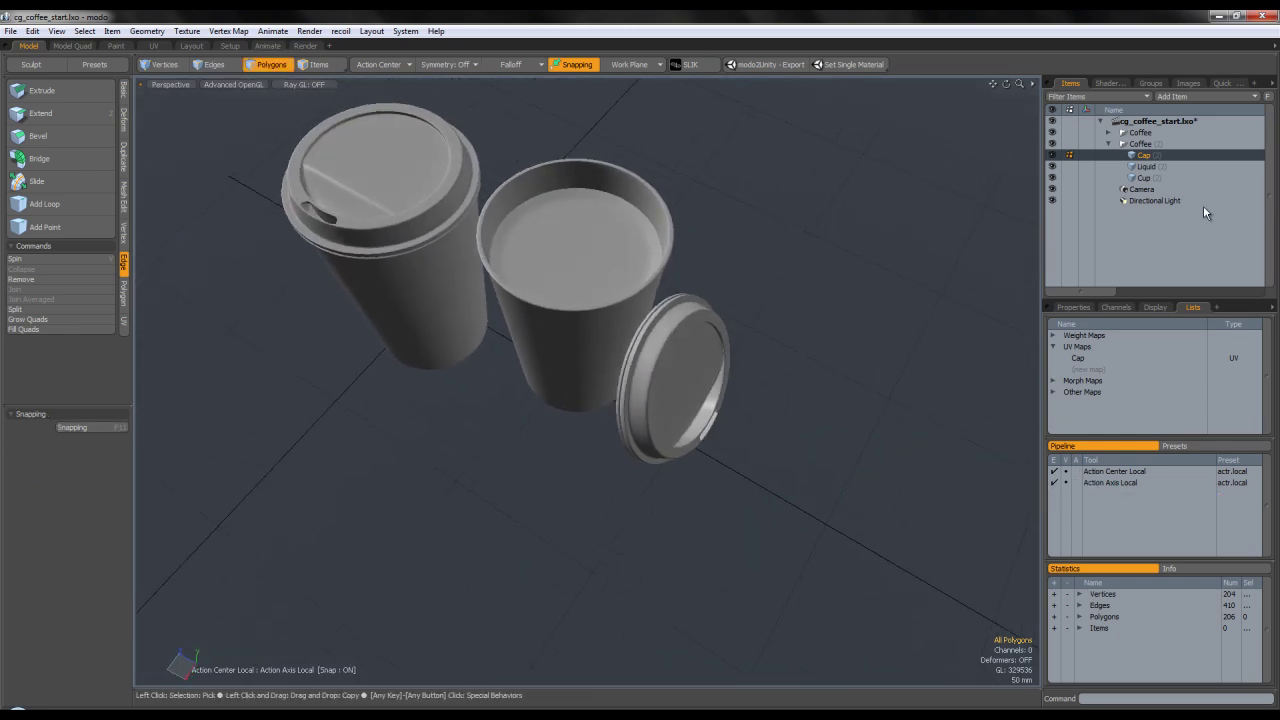
click(1141, 145)
click(318, 66)
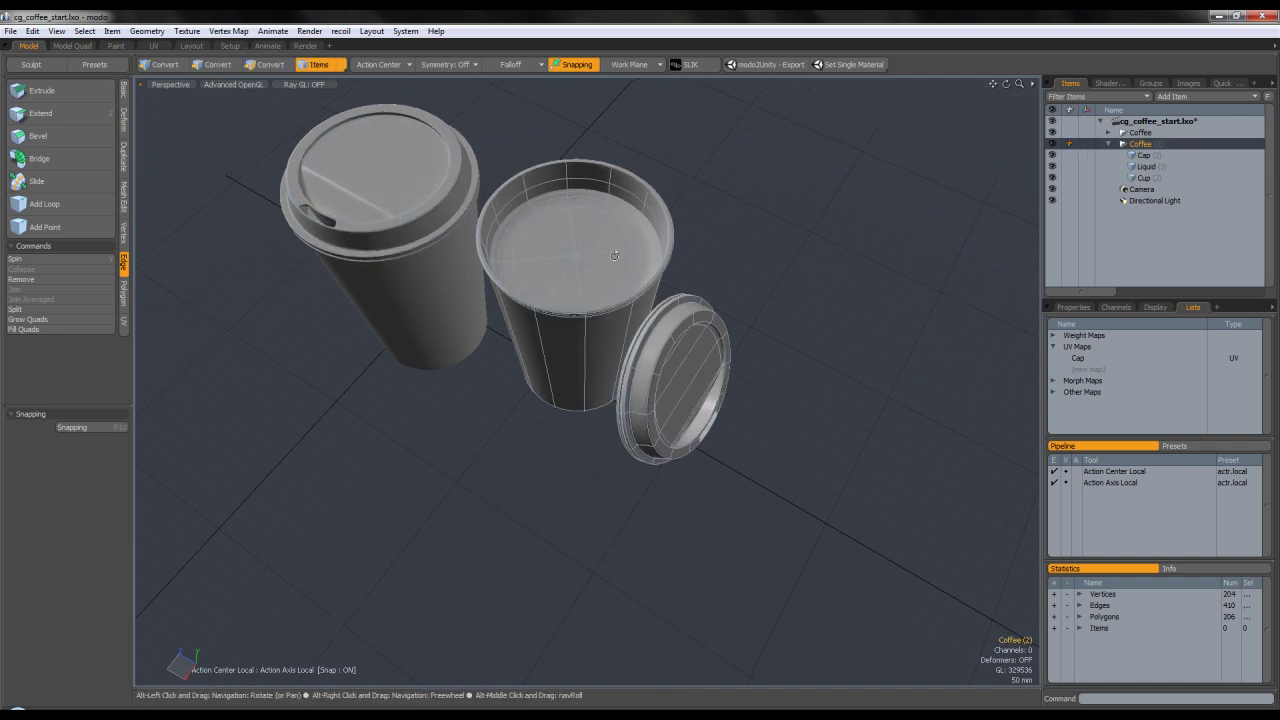
alt+drag(568, 225, 663, 256)
alt+shift+drag(577, 180, 573, 238)
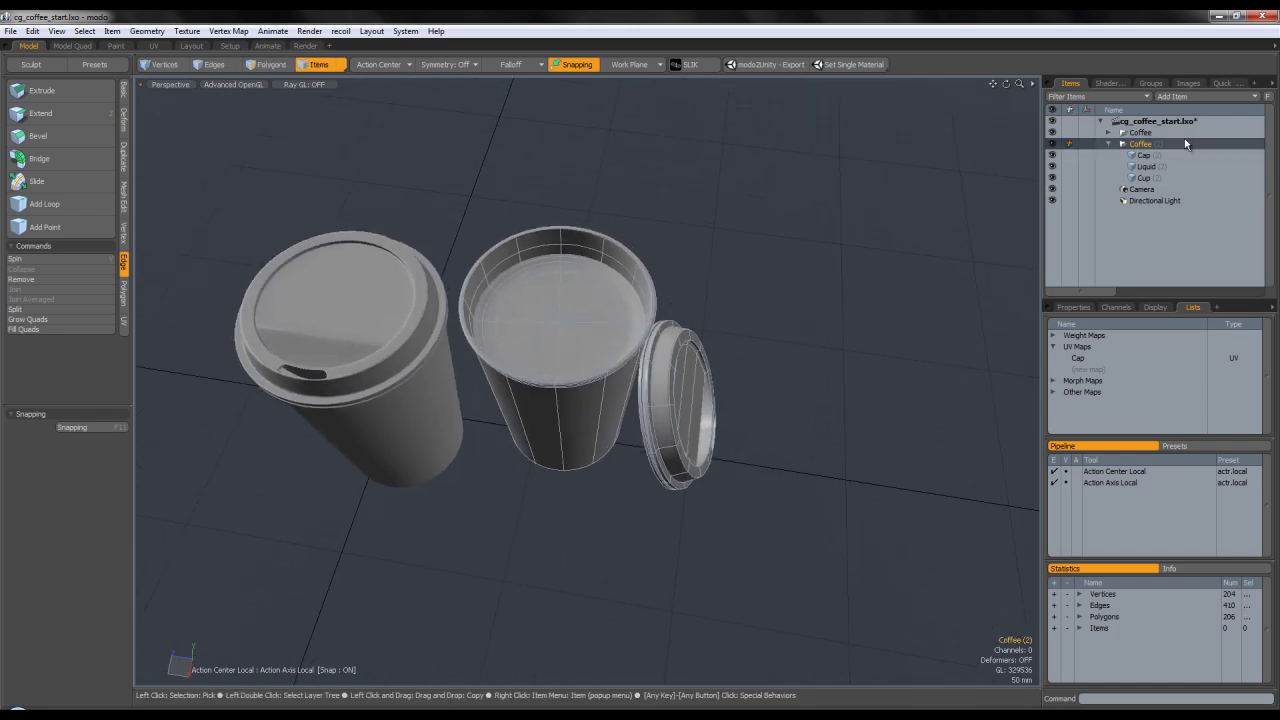
key(e)
drag(547, 467, 589, 342)
key(w)
key(q)
Switch the viewport to the Camera view to frame both cups and the leaning cap.
alt+drag(695, 328, 646, 320)
key(ctrl+space)
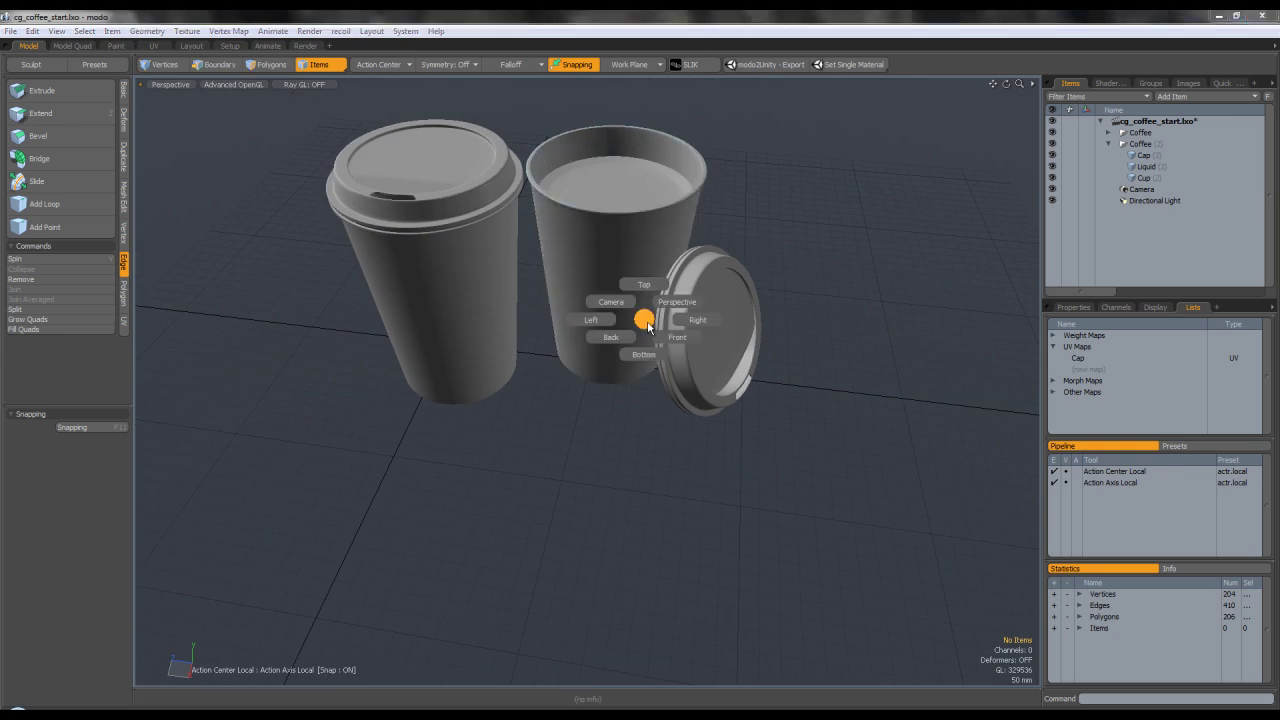
click(614, 305)
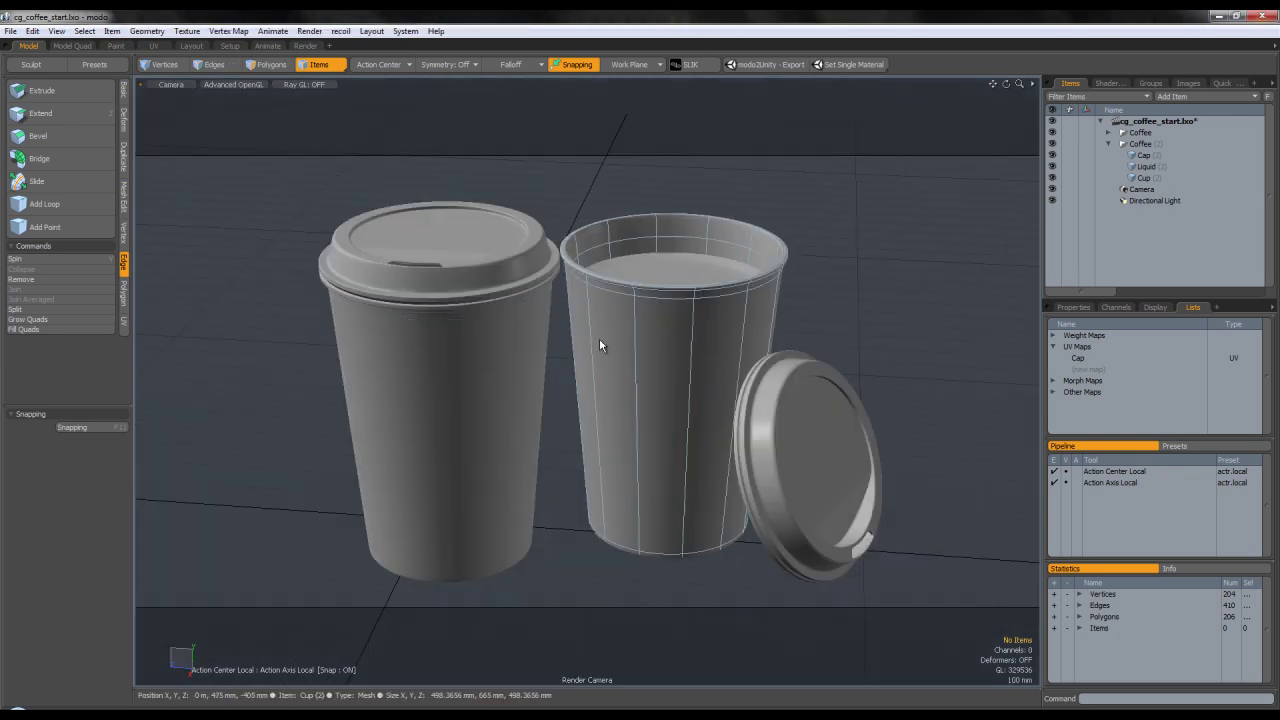
Set the render frame size to 960 pixels wide and 540 pixels high.
click(1113, 84)
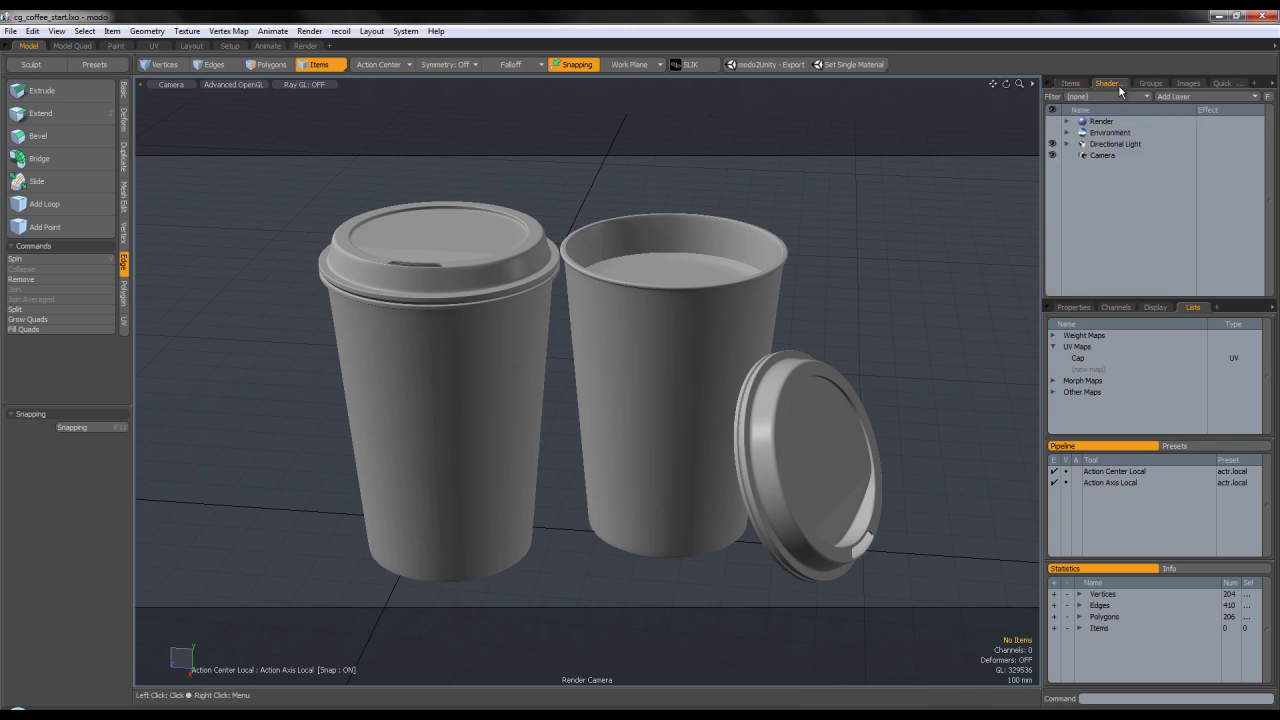
click(1117, 121)
click(1073, 307)
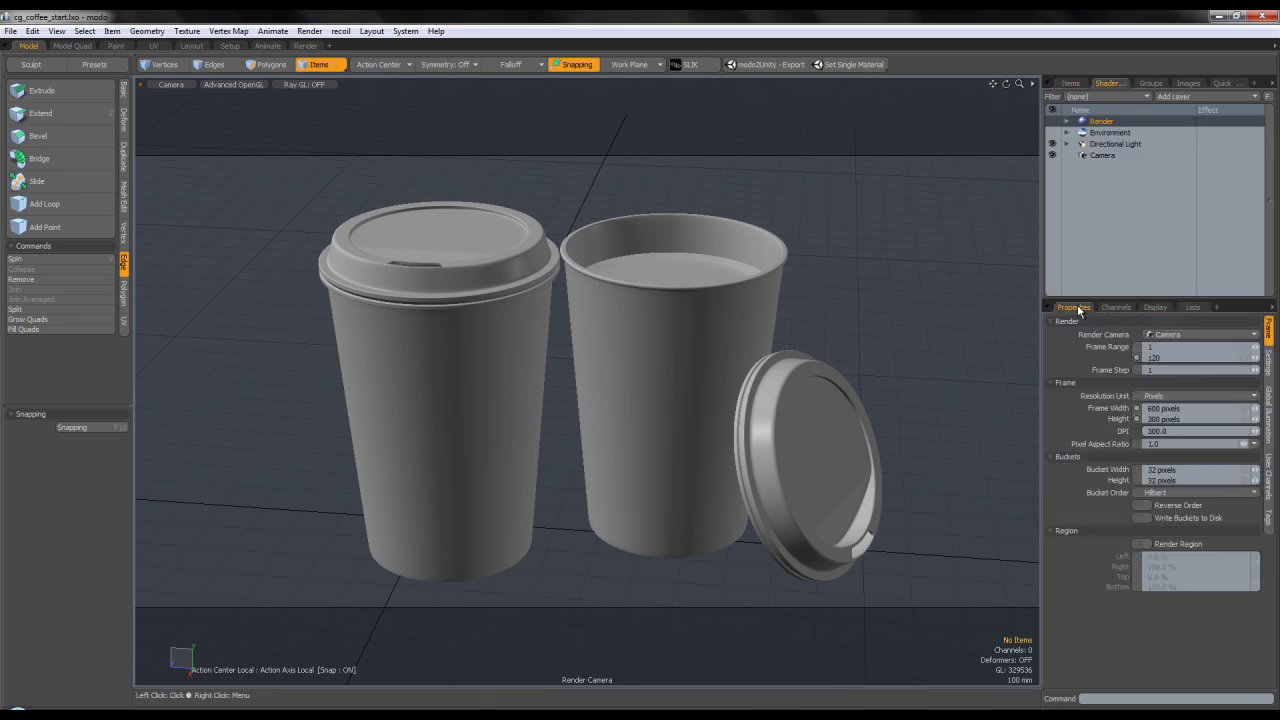
click(1157, 408)
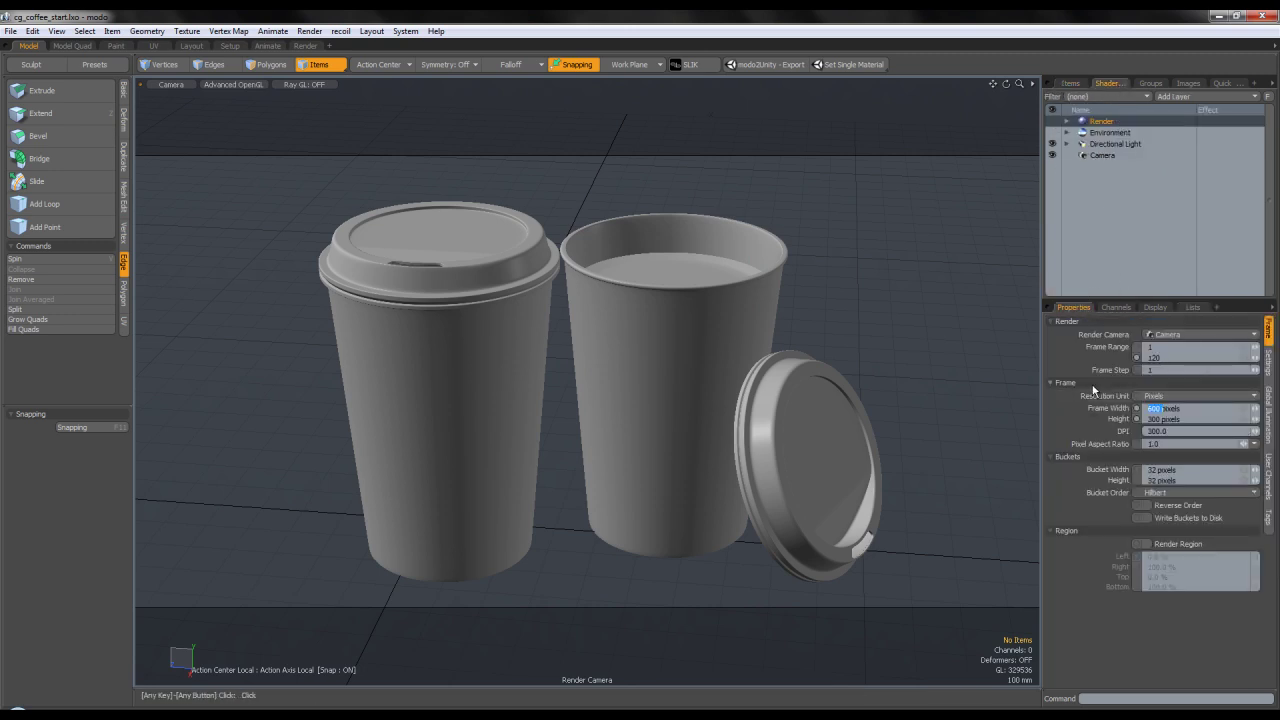
key(Tab)
text(540)
key(Return)
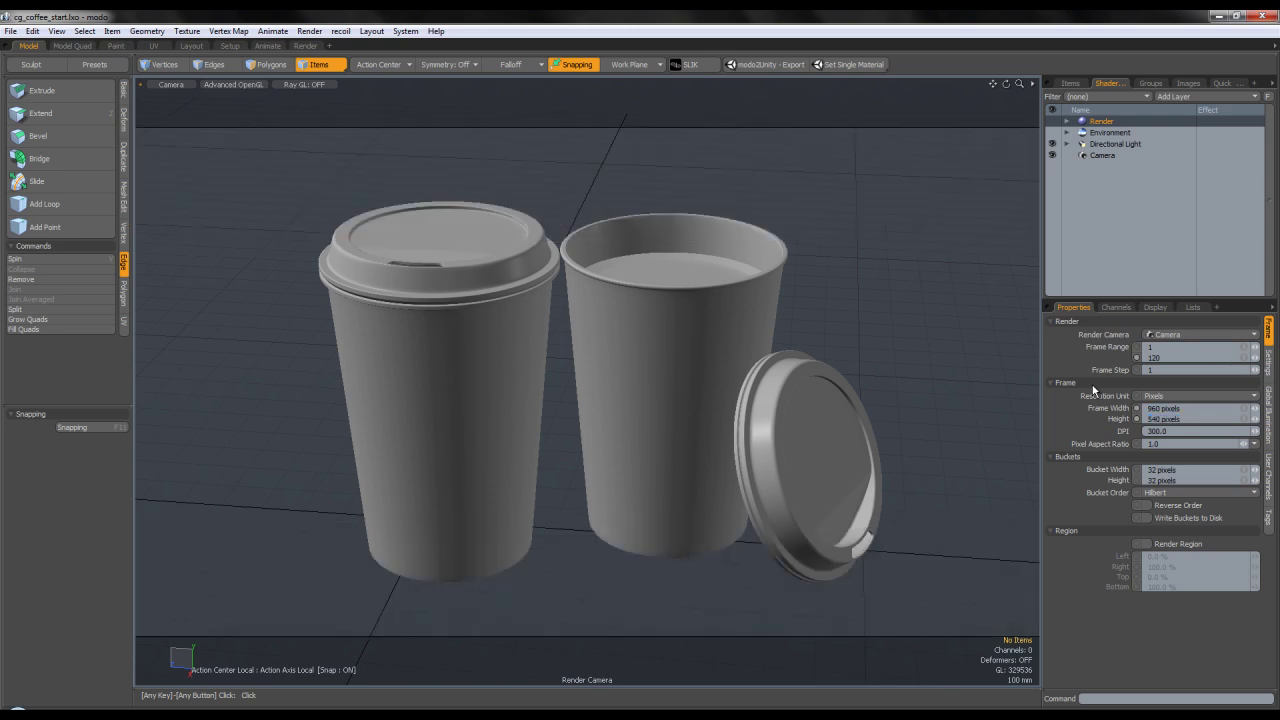
Rotate the open cup and leaning cap further around the vertical axis so the cap faces the camera more directly.
key(alt)
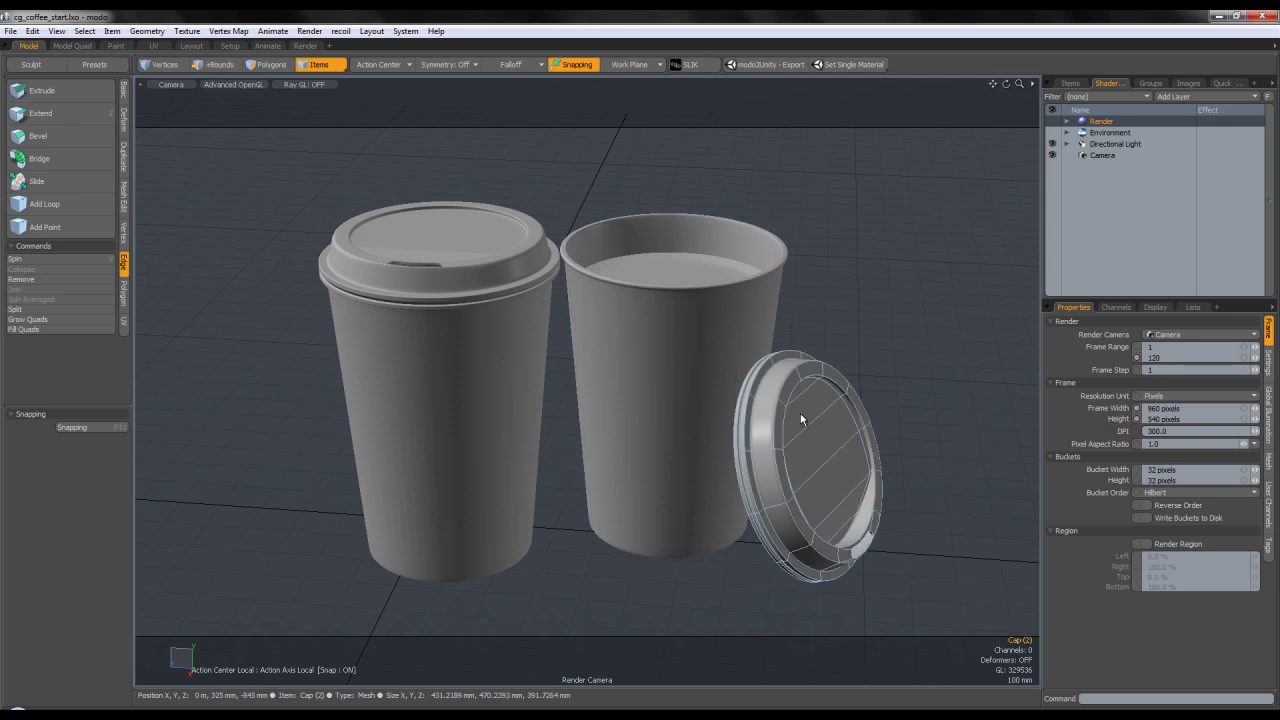
drag(800, 413, 728, 412)
key(e)
drag(740, 607, 688, 628)
key(w)
drag(600, 523, 619, 525)
key(ctrl+z)
key(q)
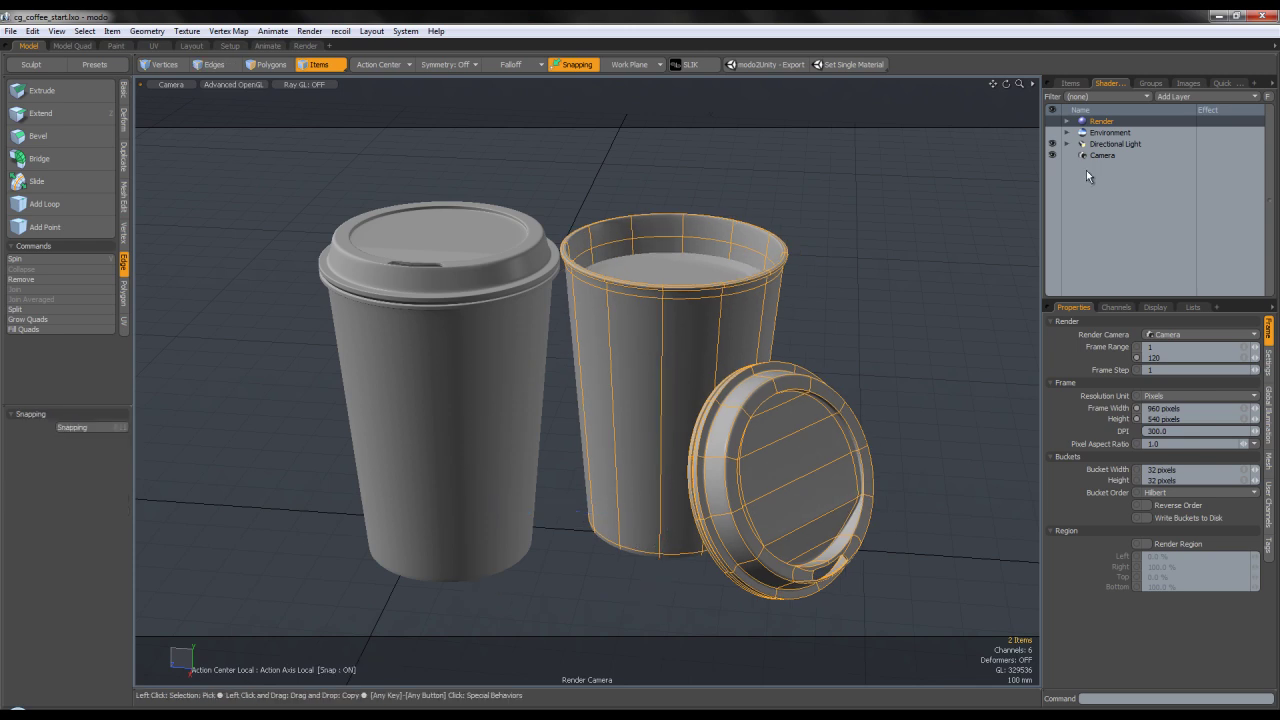
Move the duplicated Coffee group slightly back from the camera and adjust the camera framing around both cups.
click(1069, 85)
click(1144, 145)
key(w)
drag(645, 553, 629, 496)
key(q)
click(887, 373)
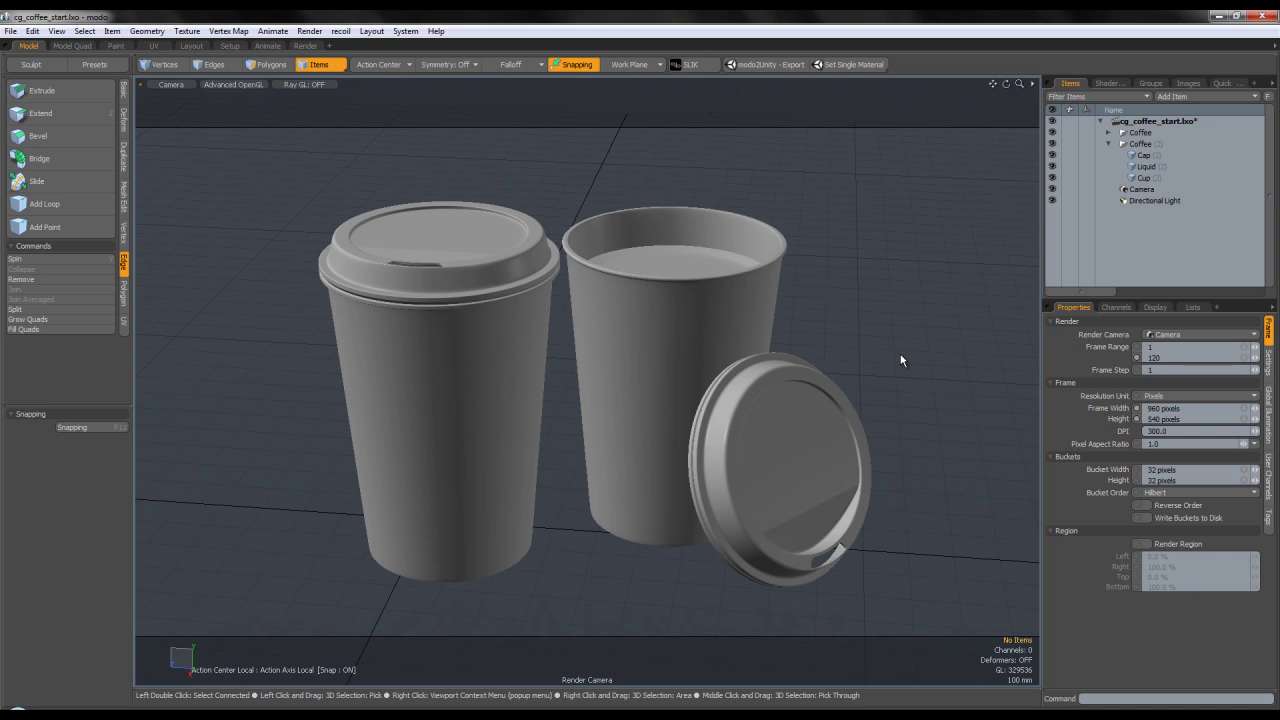
alt+shift+drag(839, 349, 851, 339)
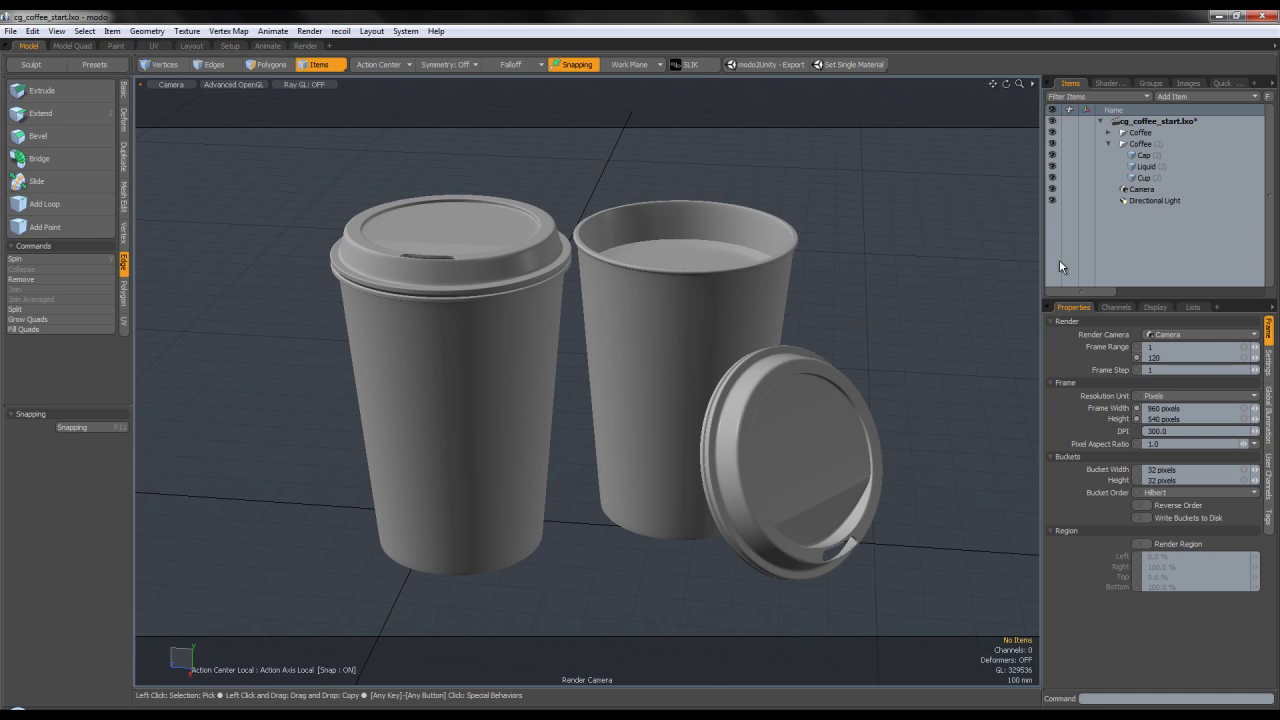
Add a new mesh and draw a flat rectangular plane about 6.8 m by 11.4 m under the cups in the Perspective view.
click(1108, 144)
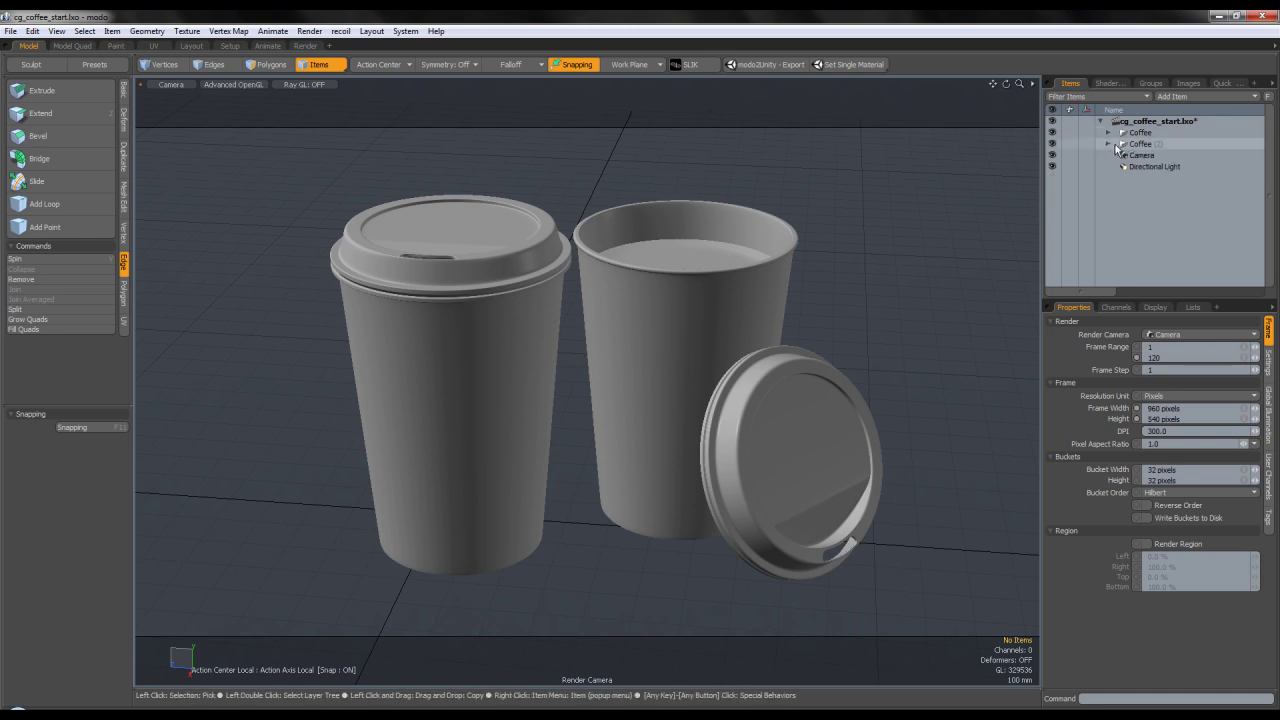
key(n)
key(ctrl+space)
click(728, 334)
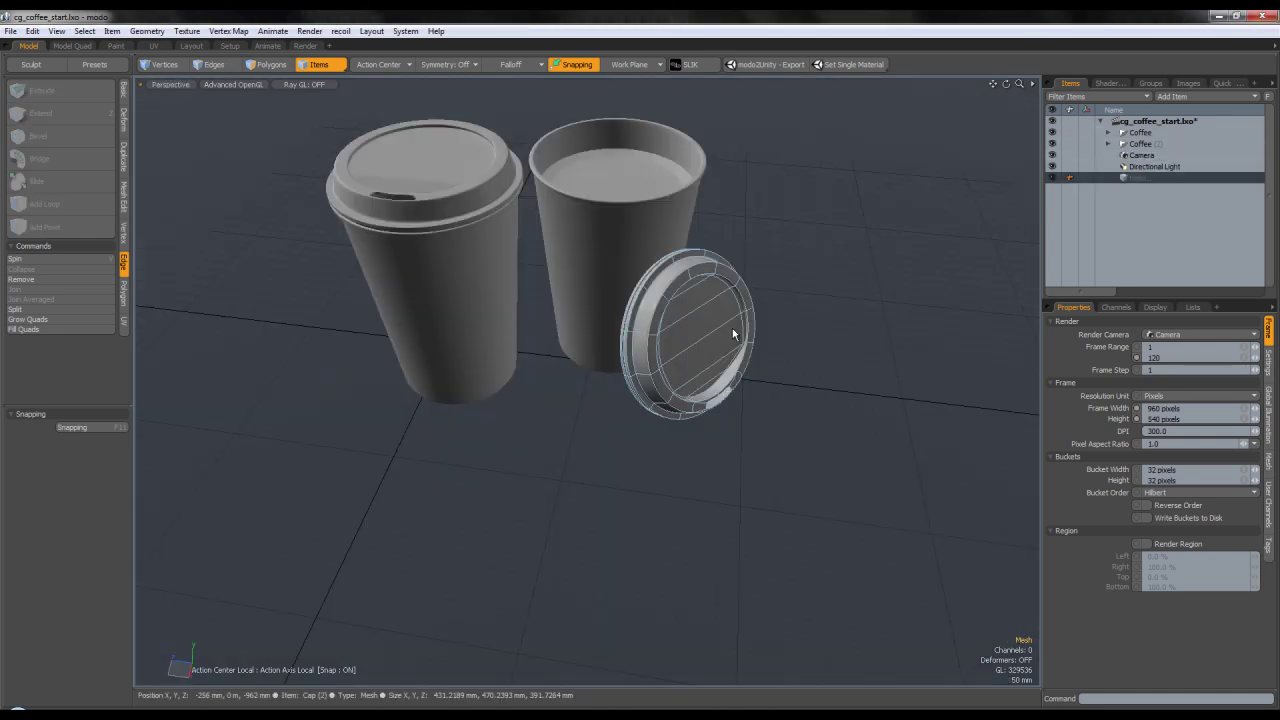
scroll(737, 331, down, 5)
alt+drag(737, 331, 736, 349)
click(124, 90)
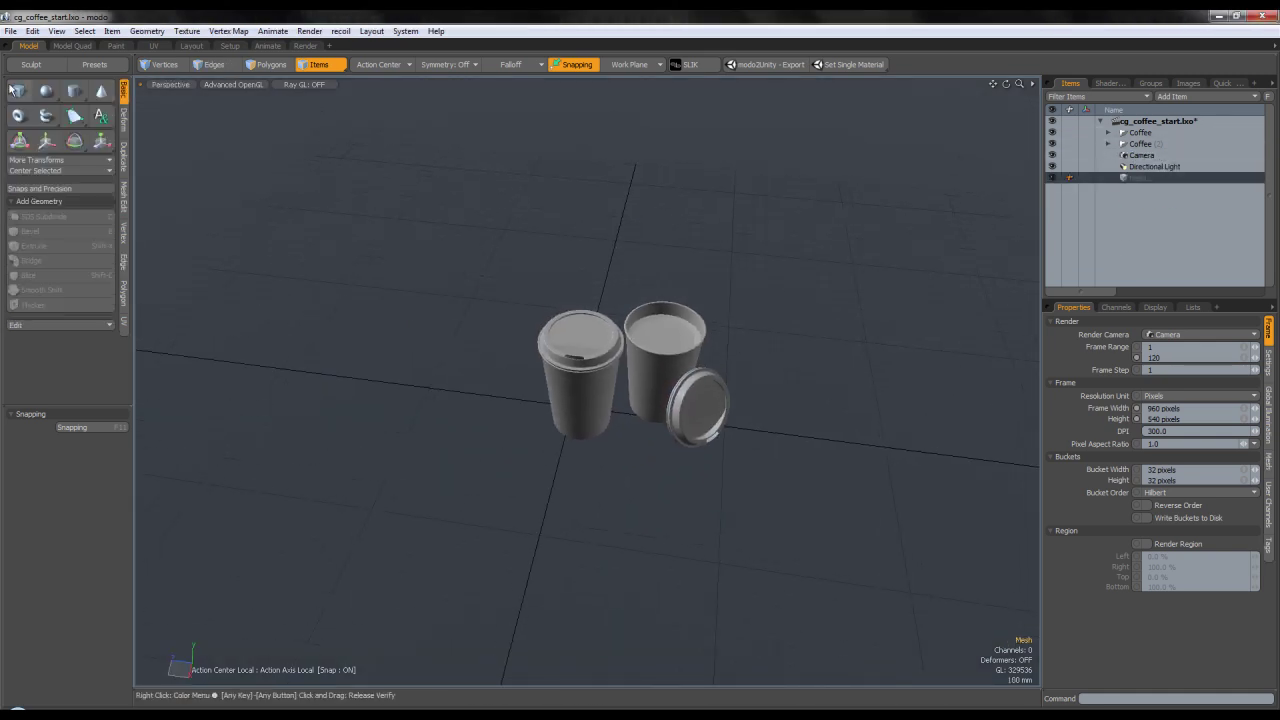
click(20, 92)
scroll(335, 170, down, 5)
mouse_move(380, 180)
alt+mouse_down()
mouse_move(446, 262)
mouse_move(668, 459)
mouse_move(855, 488)
alt+mouse_up()
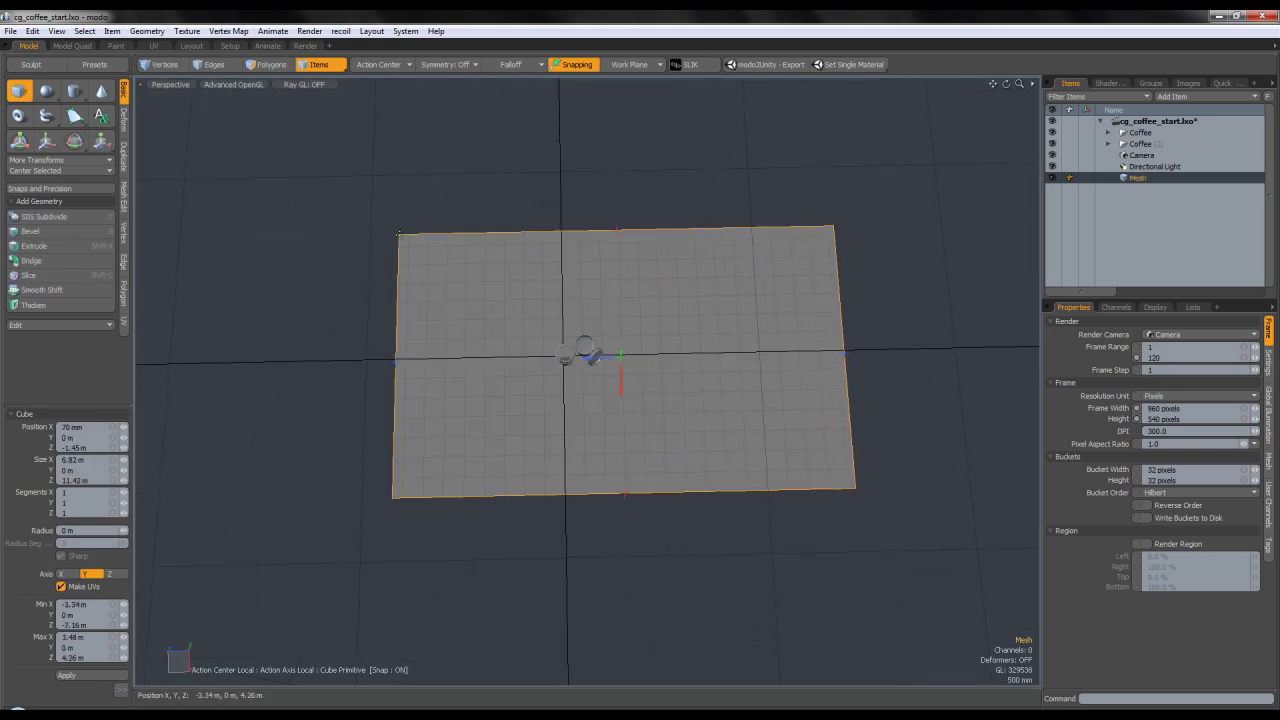
Select the ground plane's polygon and center it at the origin on all axes.
click(273, 69)
click(591, 243)
key(w)
key(q)
click(80, 171)
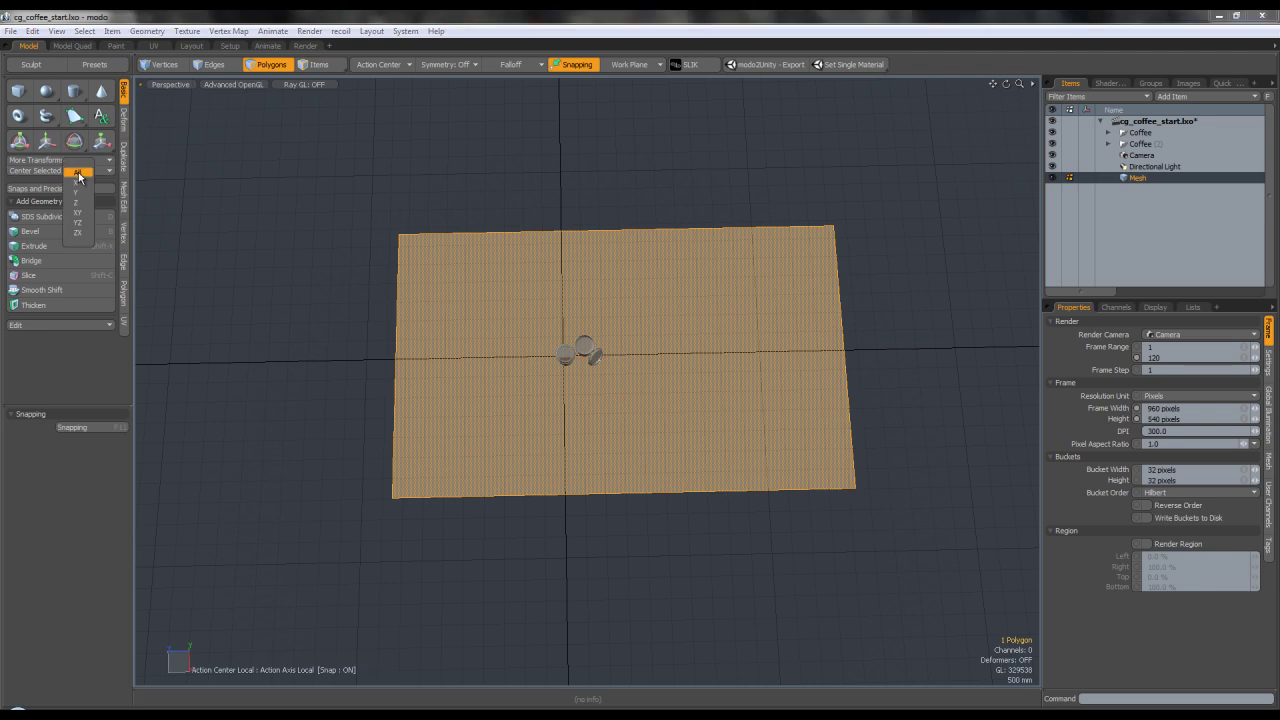
click(80, 173)
Extend the ground plane's long rear edge upward about 4.8 m to form a back wall behind the cups.
alt+drag(590, 243, 467, 179)
click(220, 64)
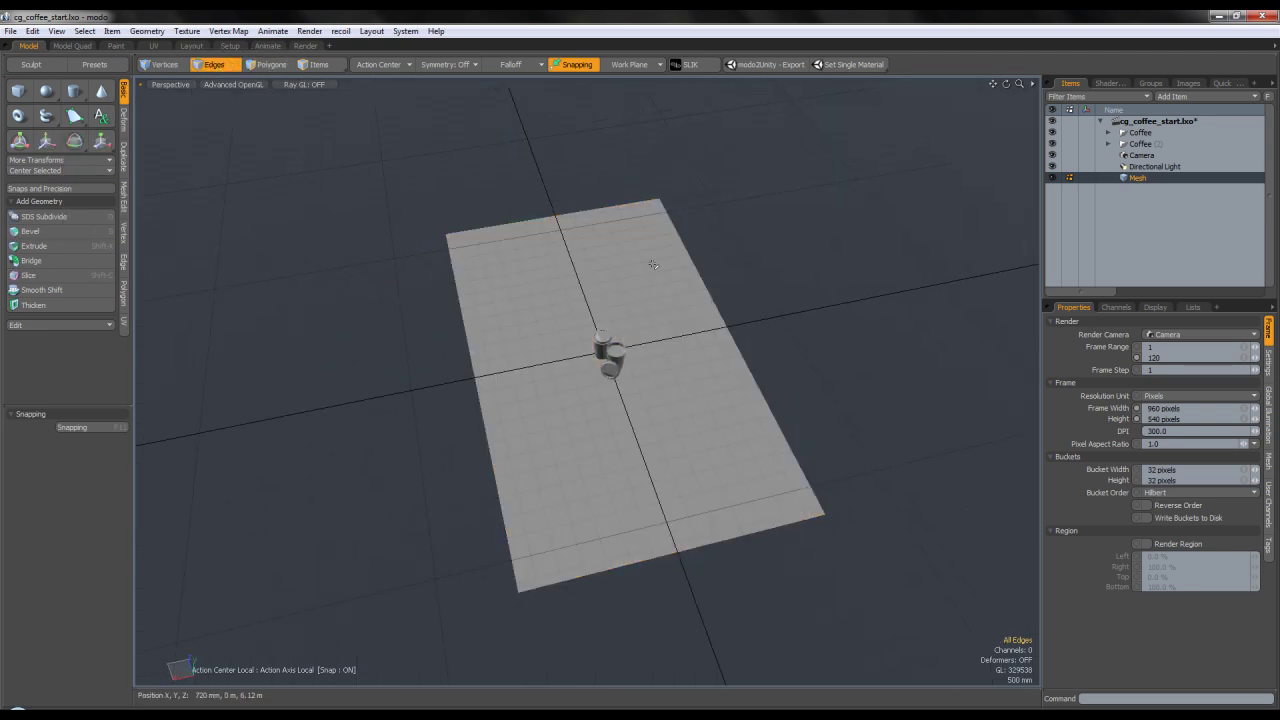
click(741, 350)
alt+shift+drag(750, 350, 697, 310)
scroll(652, 341, down, 3)
key(w)
key(q)
key(z)
drag(681, 378, 660, 257)
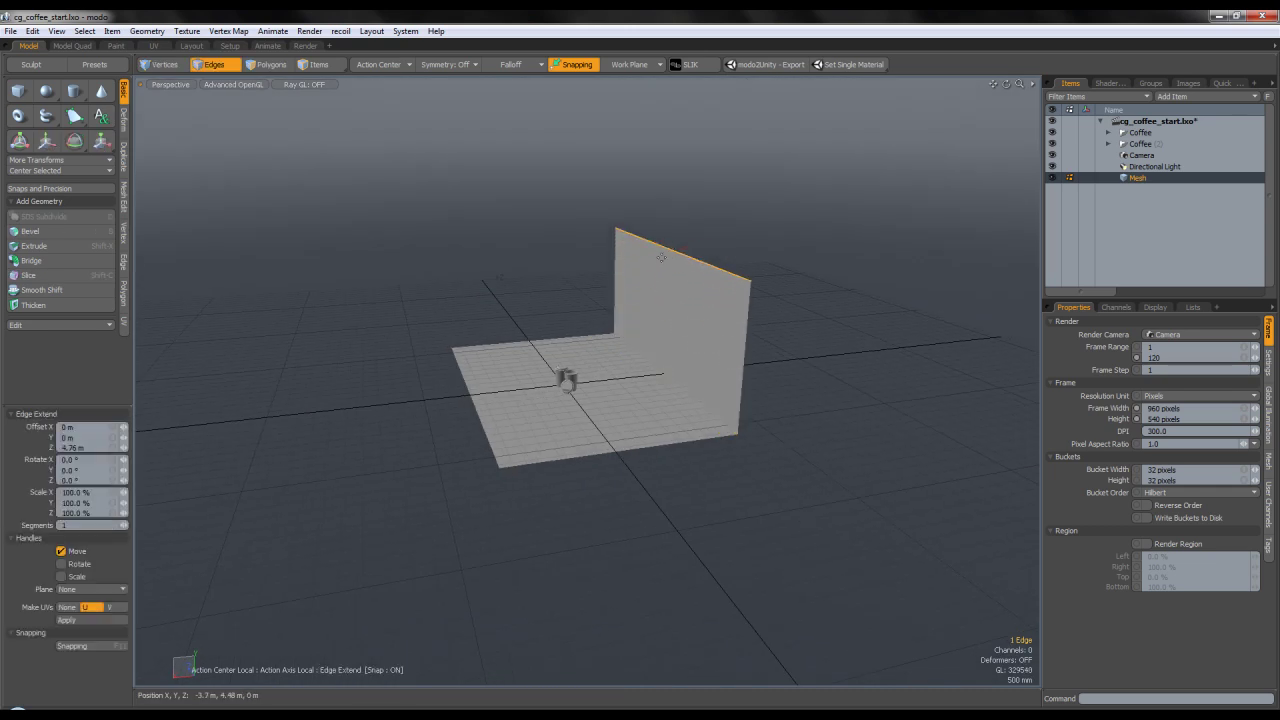
Extend the wall's upper edge forward over the cups to form a ceiling.
alt+drag(450, 304, 432, 256)
key(q)
click(474, 311)
alt+drag(474, 311, 660, 340)
Select the floor-to-wall and wall-to-ceiling edges and bevel them into smooth rounded corners.
click(693, 259)
scroll(680, 355, up, 5)
shift+click(706, 370)
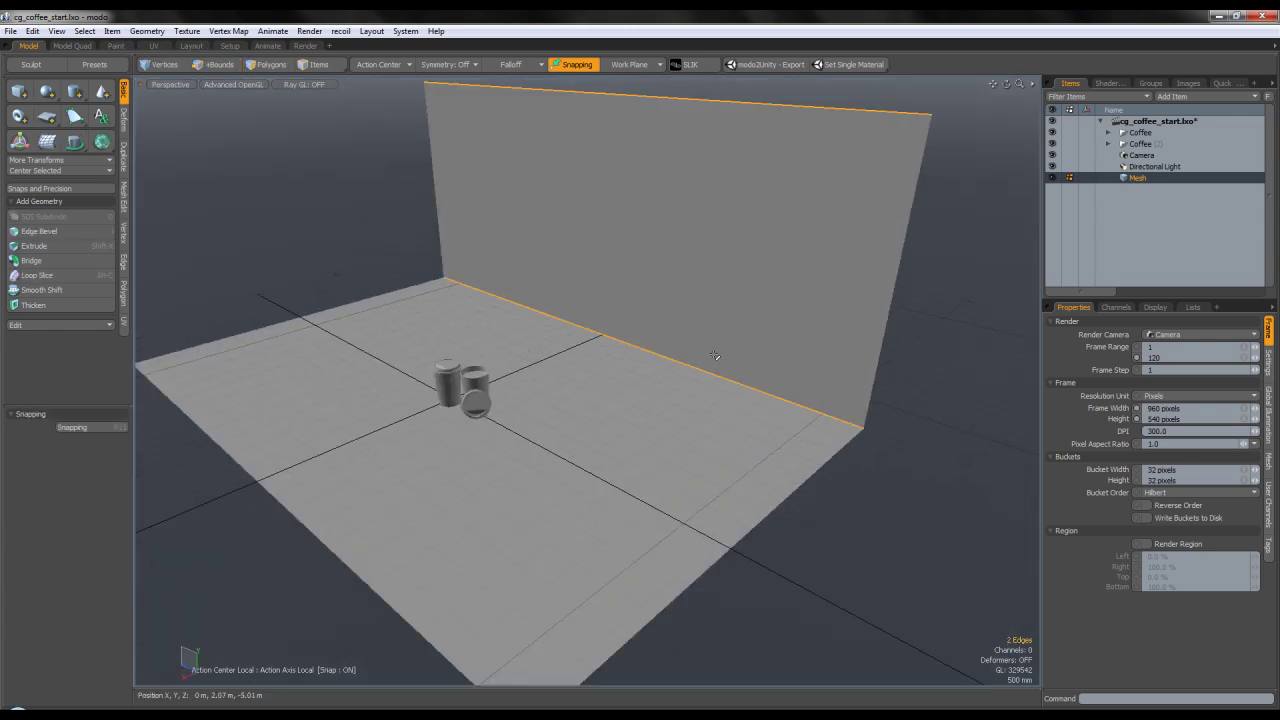
key(b)
drag(743, 346, 873, 346)
alt+drag(738, 376, 643, 316)
drag(626, 259, 630, 258)
key(space)
Rename the backdrop mesh as Floor.
click(697, 488)
alt+drag(697, 488, 792, 502)
click(270, 65)
click(290, 243)
alt+drag(300, 272, 304, 245)
double_click(1138, 177)
text(Floor)
key(Return)
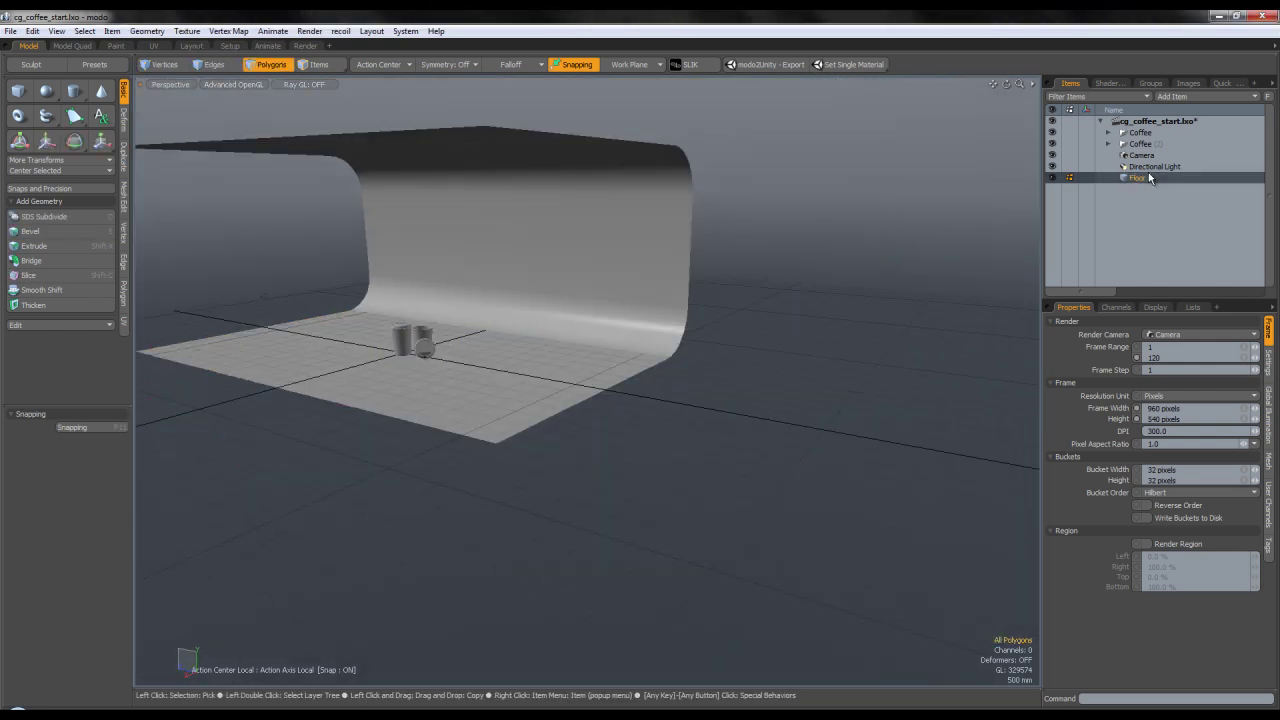
Add another new mesh and draw an upright rectangular light panel about 2.2 m wide and 2.7 m high.
key(n)
alt+drag(470, 275, 681, 298)
alt+drag(537, 300, 581, 279)
alt+drag(500, 288, 540, 274)
click(24, 97)
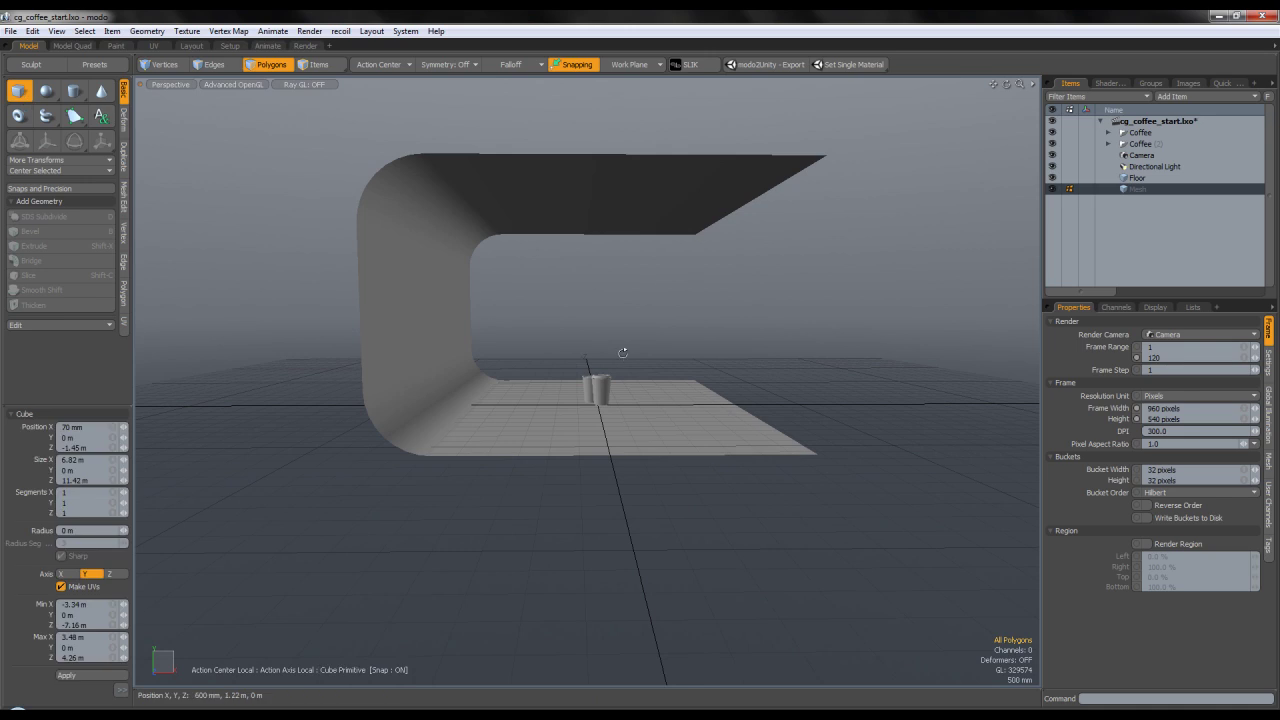
alt+drag(623, 357, 620, 340)
drag(562, 296, 640, 403)
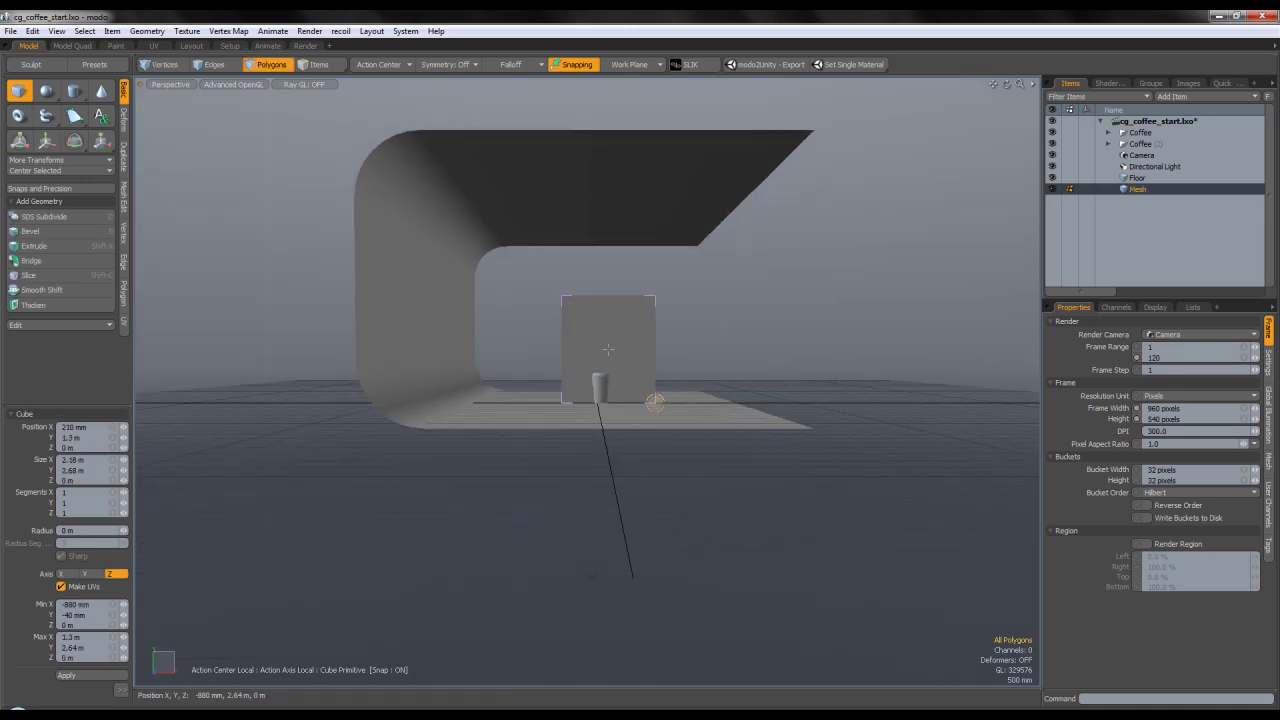
key(space)
Move and rotate the upright panel so it stands beside the cups, angled towards them.
mouse_move(573, 298)
alt+mouse_down()
mouse_move(617, 340)
mouse_move(552, 347)
mouse_move(594, 357)
mouse_move(553, 370)
mouse_move(495, 426)
mouse_move(553, 284)
alt+mouse_up()
click(620, 342)
key(w)
key(e)
key(w)
key(q)
alt+drag(651, 286, 709, 460)
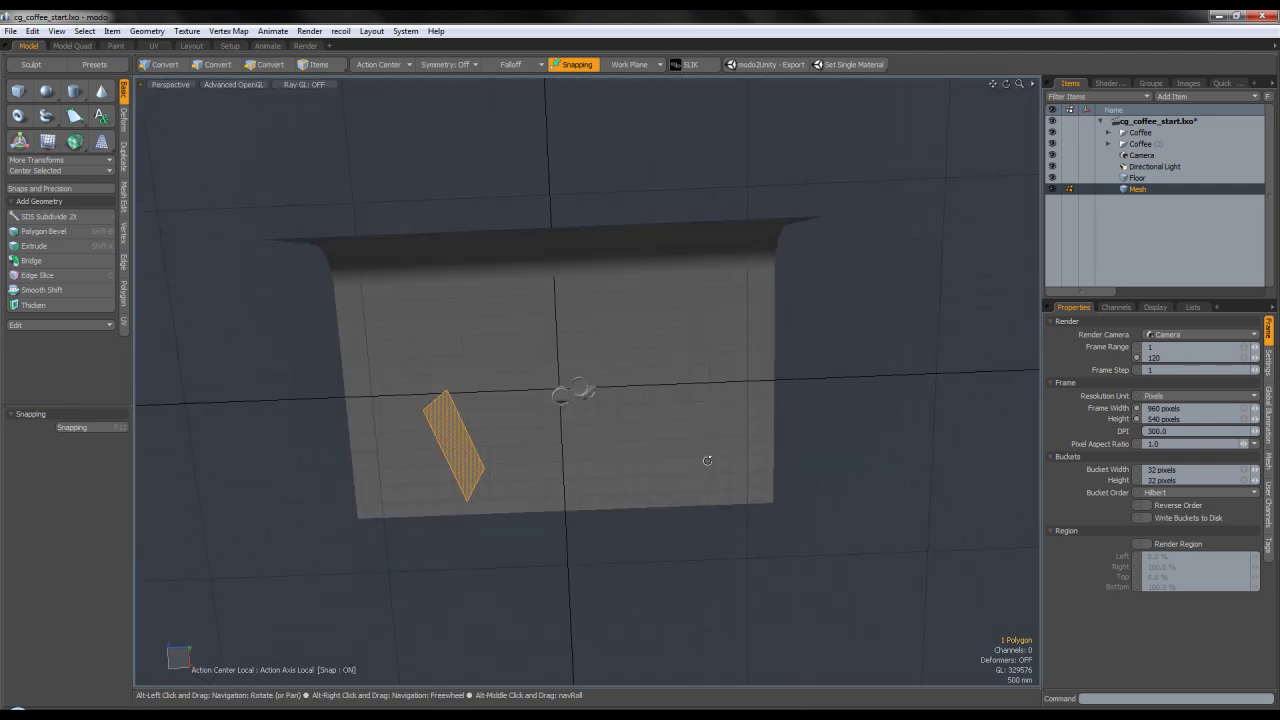
Draw a second, horizontal rectangular panel in the same mesh and raise it above the cups, below the ceiling.
click(20, 92)
alt+drag(575, 394, 586, 353)
key(q)
click(623, 417)
key(w)
key(ctrl+z)
alt+drag(621, 392, 545, 294)
drag(576, 454, 577, 347)
alt+drag(570, 300, 579, 342)
key(3)
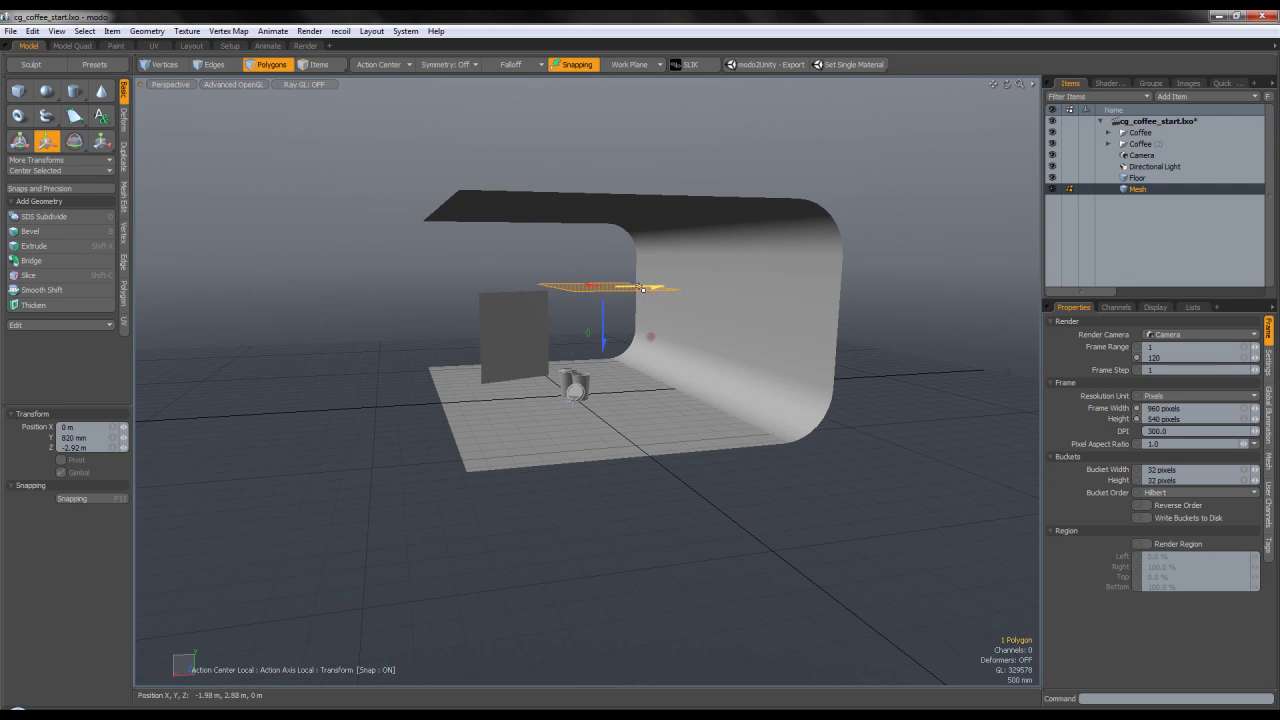
key(q)
click(566, 269)
Rotate the overhead panel slightly and shift it sideways by about 370 mm above the cups.
alt+drag(566, 269, 629, 379)
click(649, 321)
key(e)
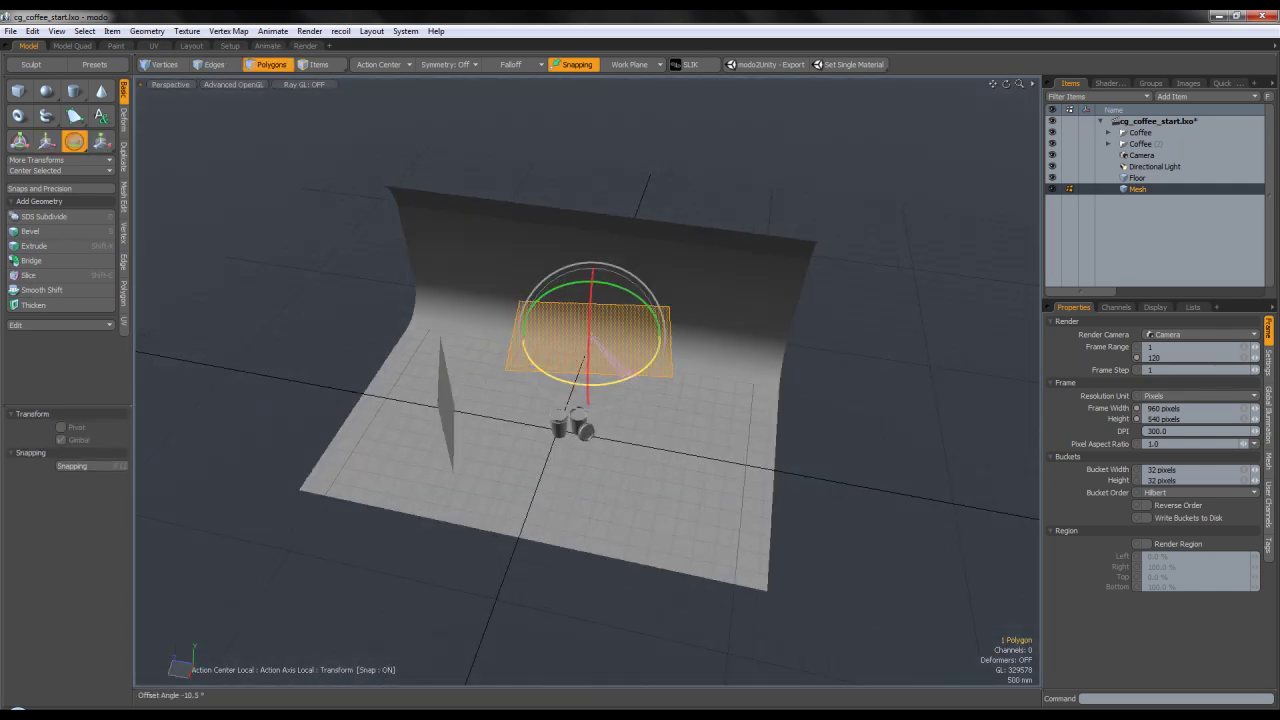
key(w)
drag(540, 375, 526, 371)
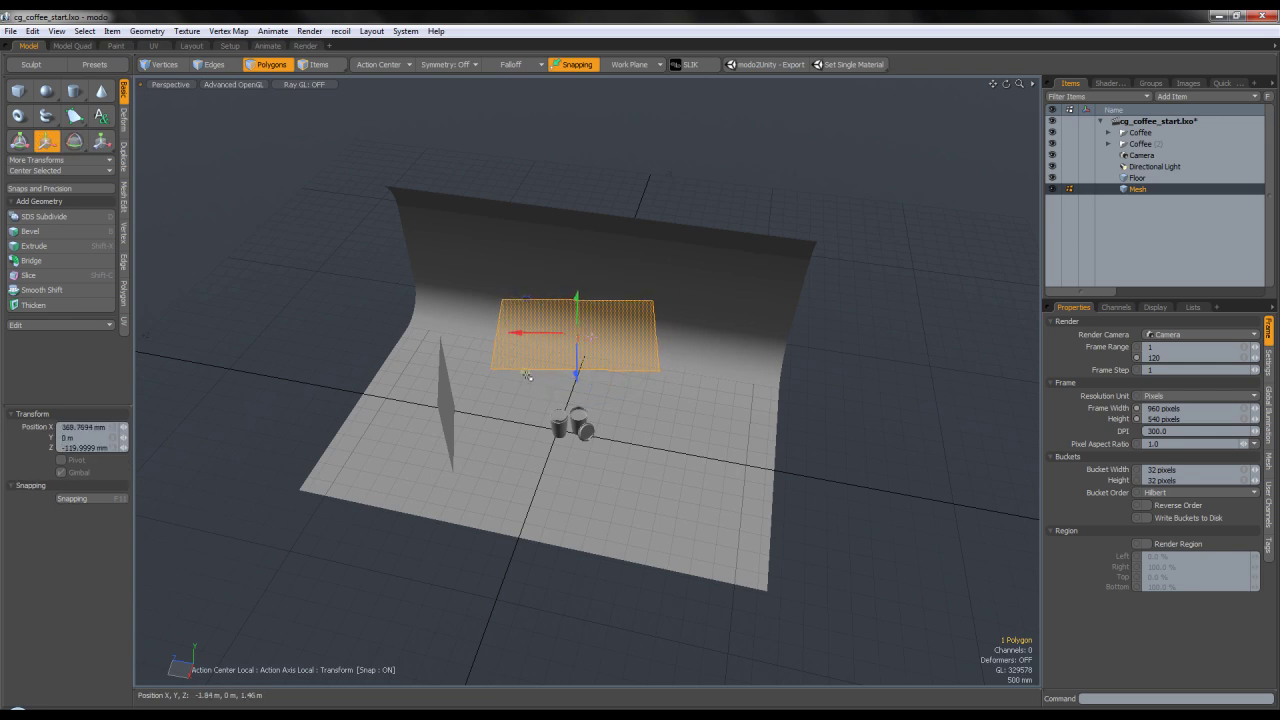
key(q)
click(723, 443)
Return the viewport to the Camera view and switch to the Render layout to preview the scene.
alt+drag(723, 443, 604, 347)
scroll(609, 397, up, 5)
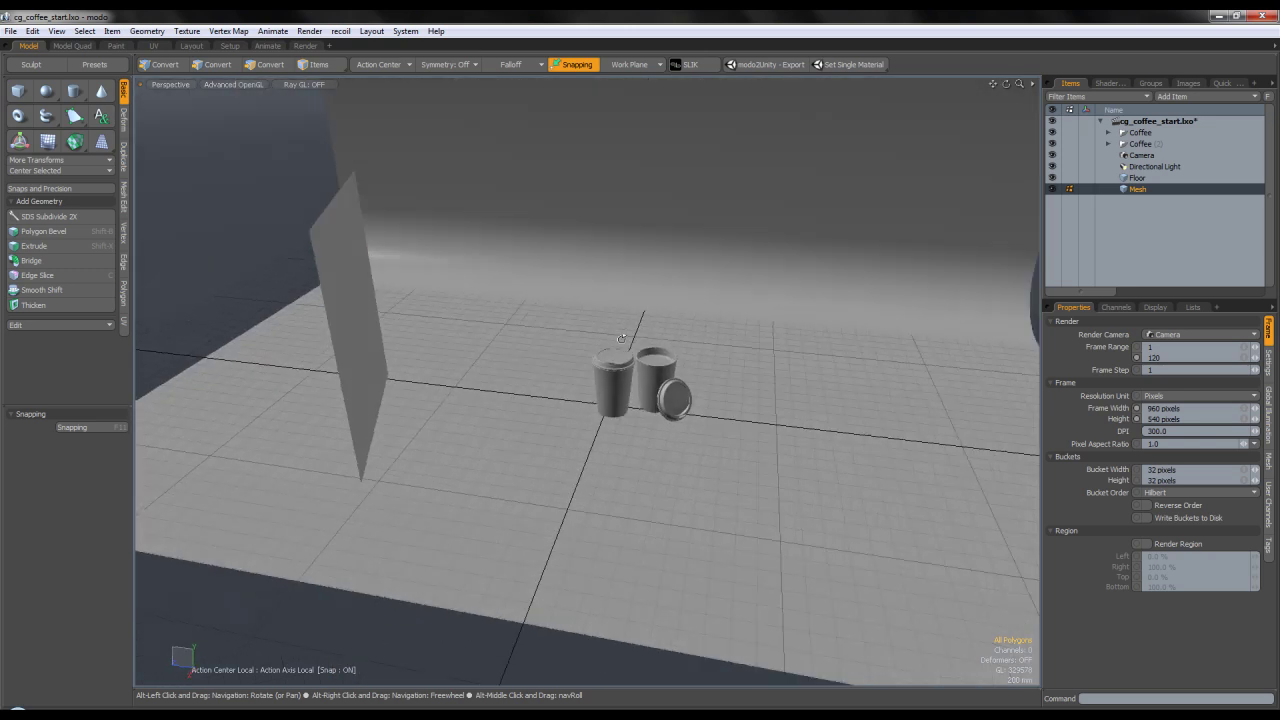
key(ctrl+space)
click(583, 331)
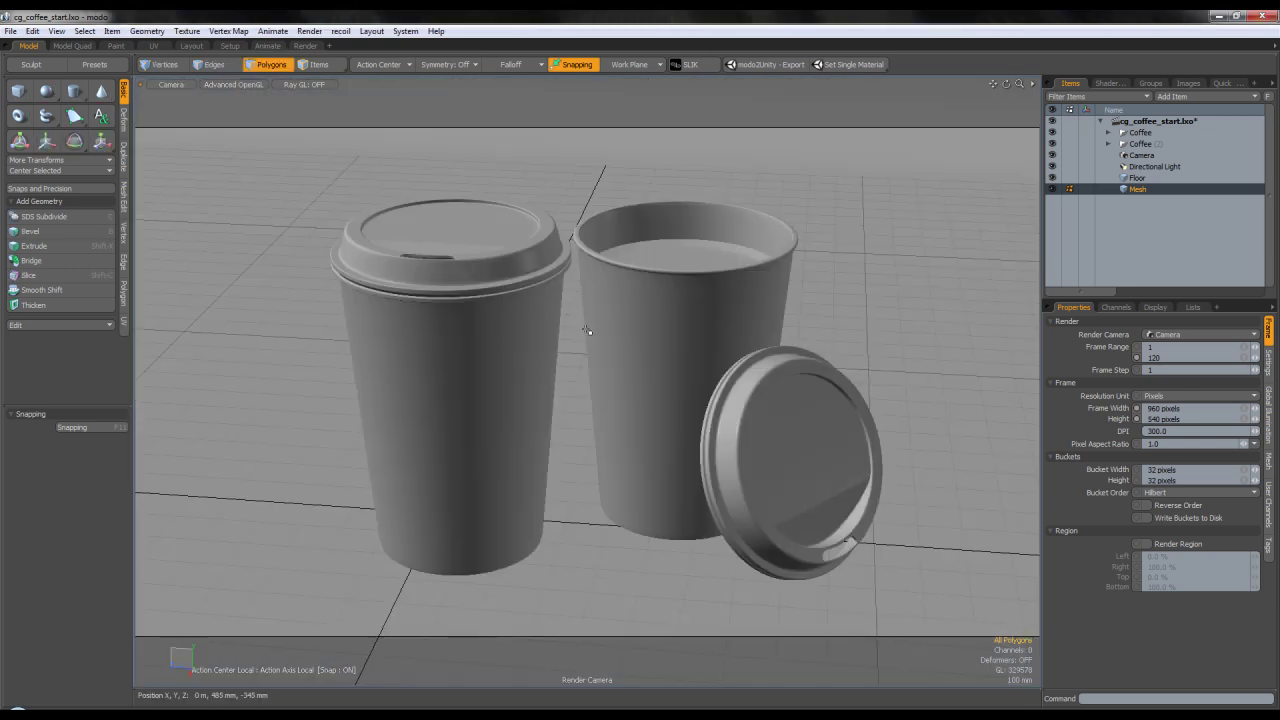
click(305, 46)
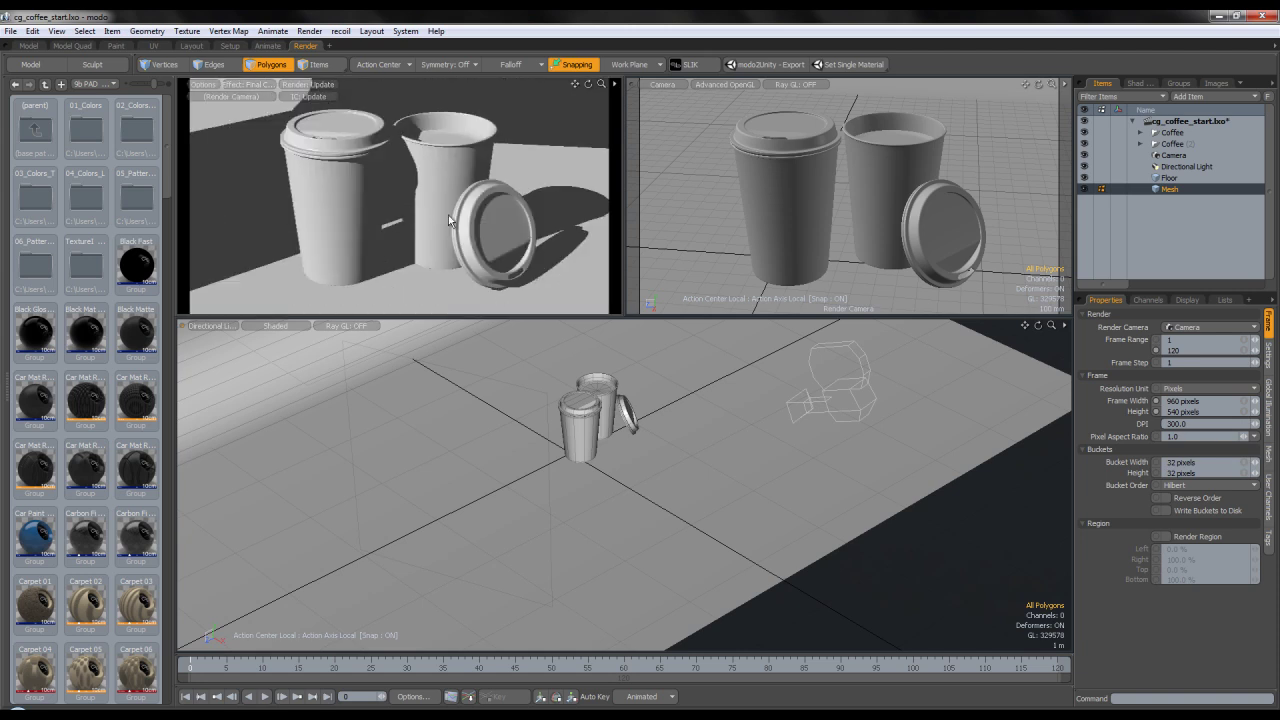
Delete the Directional Light together with its child items.
click(1180, 178)
click(1190, 166)
right_click(1190, 166)
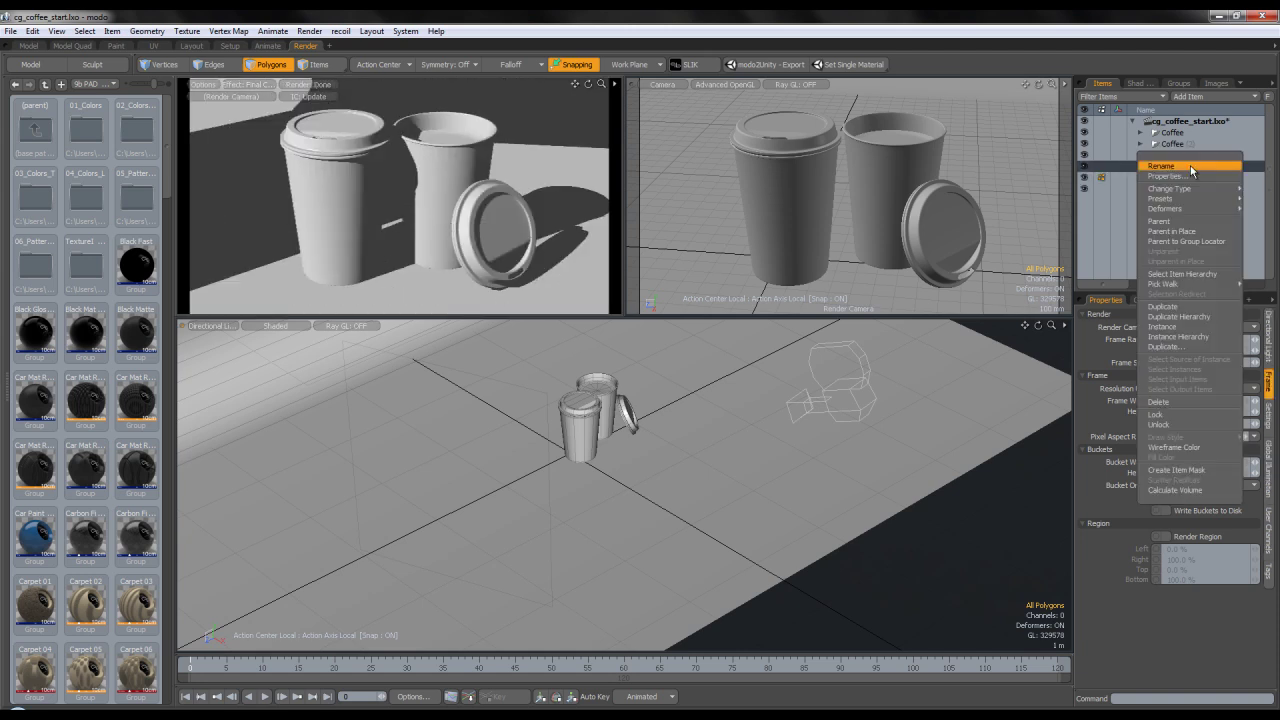
click(1165, 400)
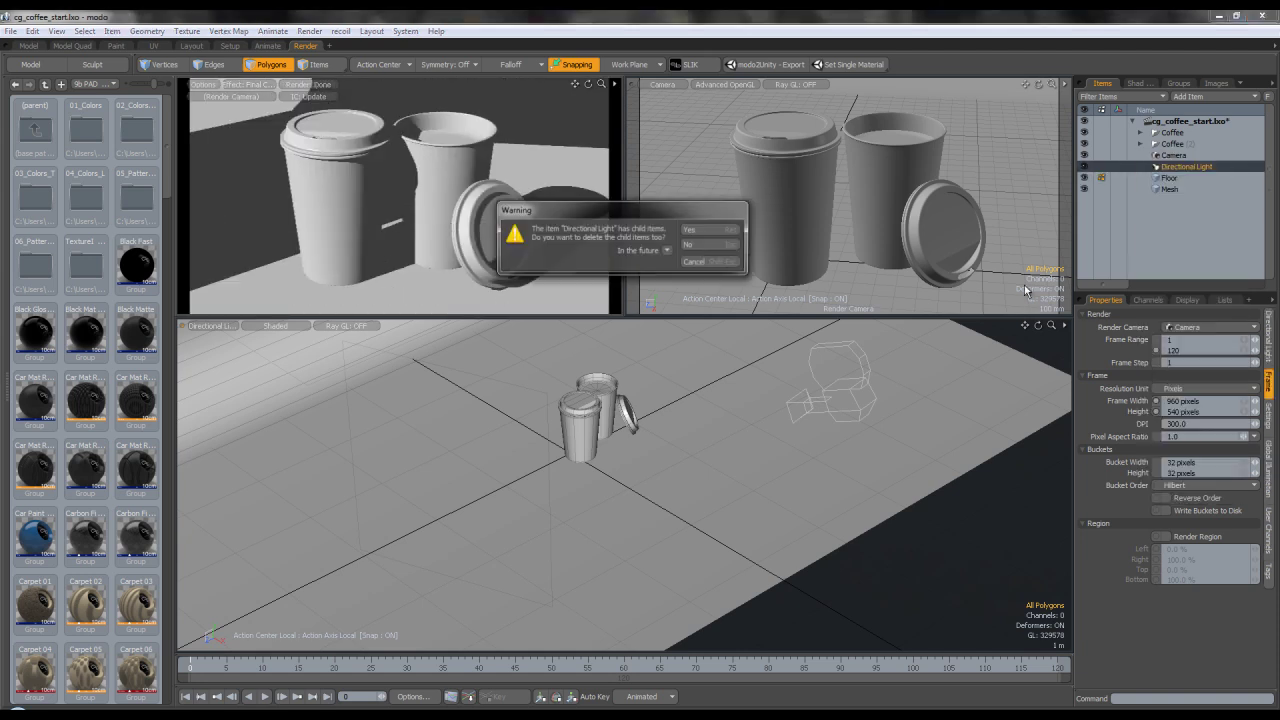
click(724, 238)
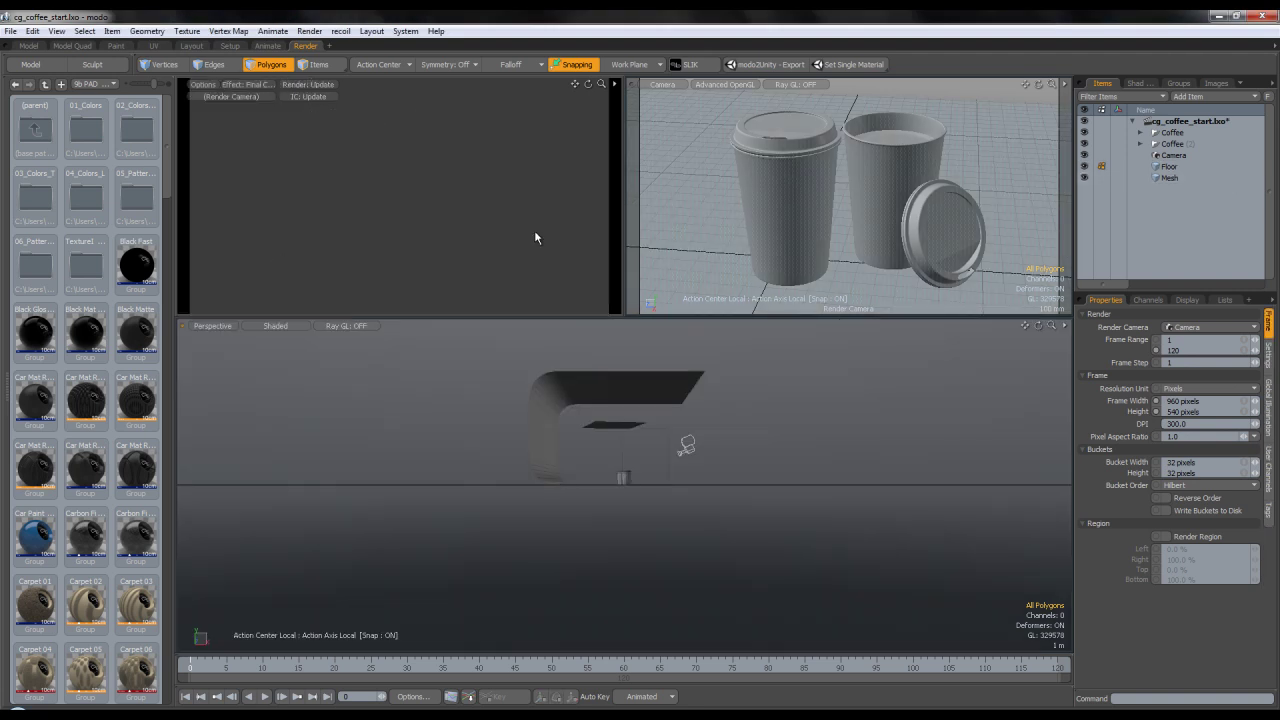
Rename the panel mesh as Lights.
right_click(1177, 180)
click(1184, 182)
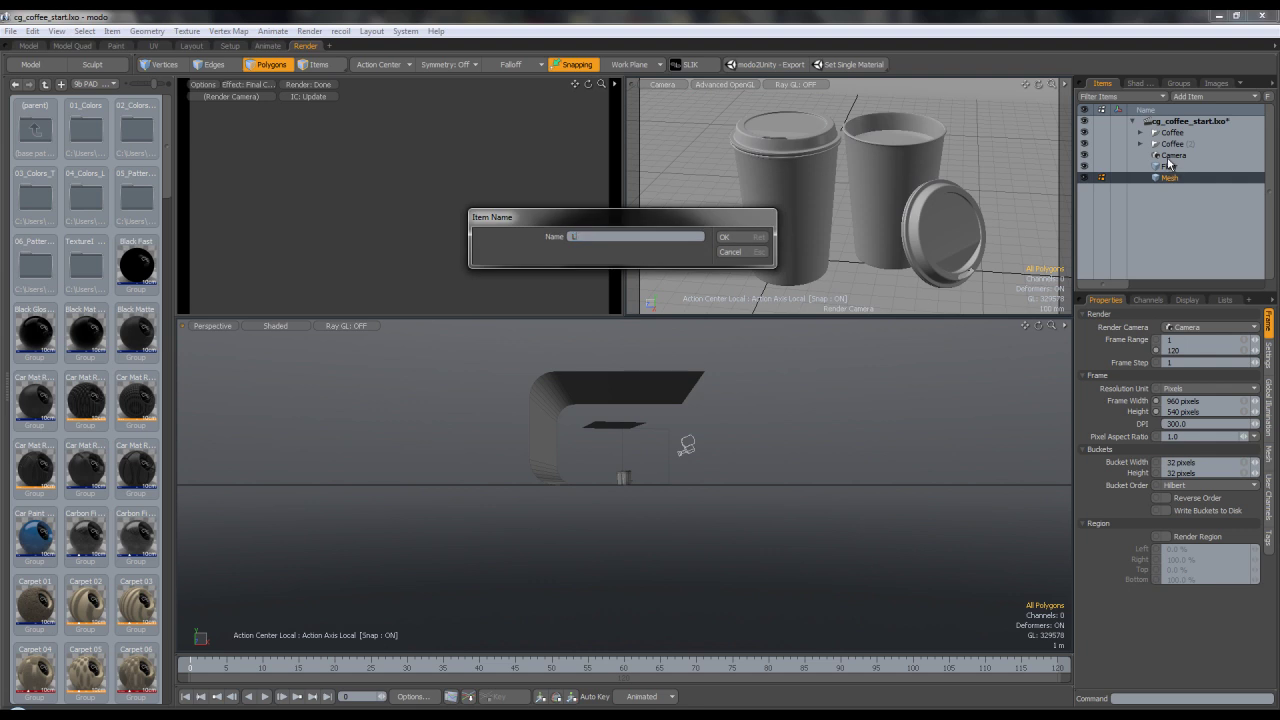
text(Lights)
key(Return)
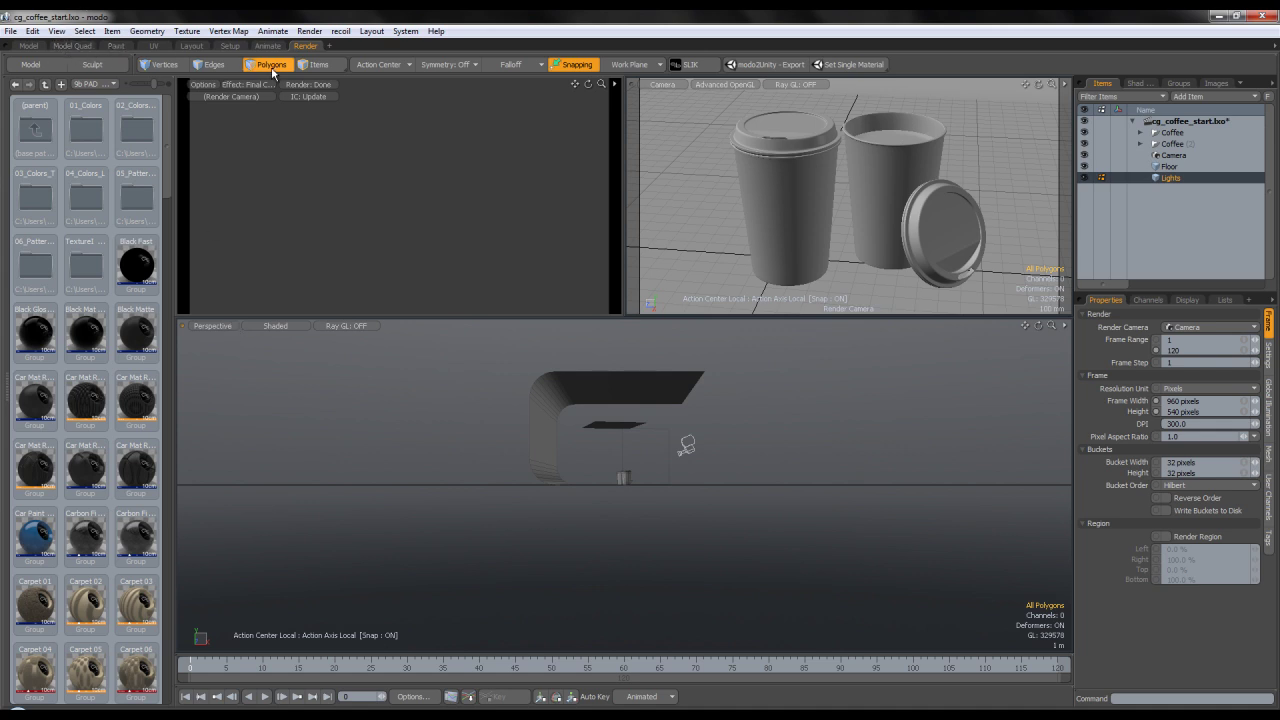
Create an area light in the scene and switch to the Animate layout with an enlarged Perspective viewport.
click(114, 32)
mouse_move(181, 64)
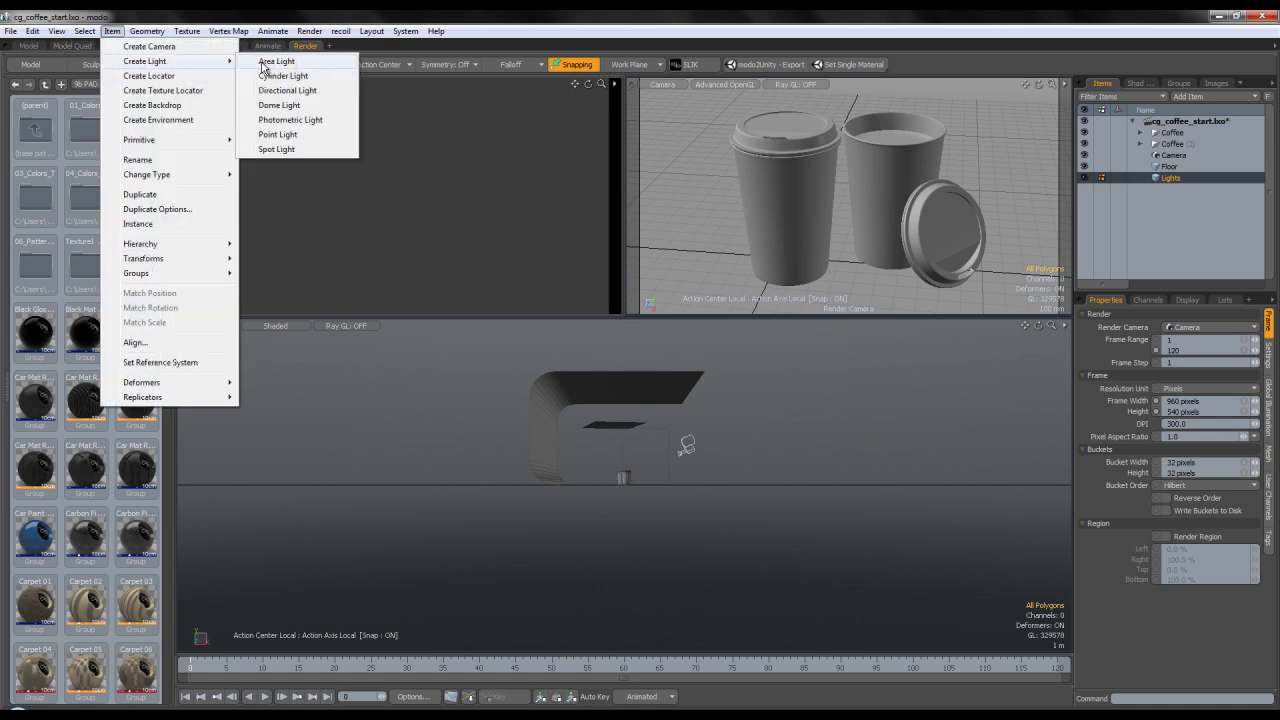
click(324, 65)
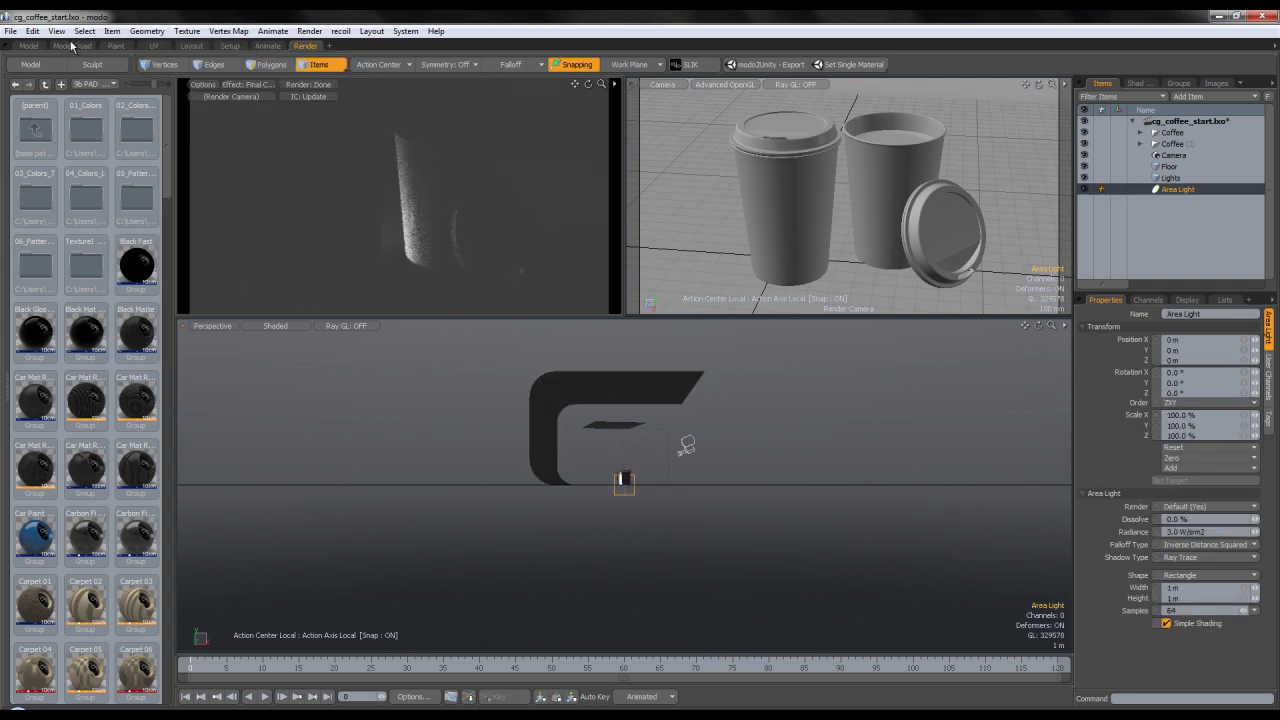
click(268, 46)
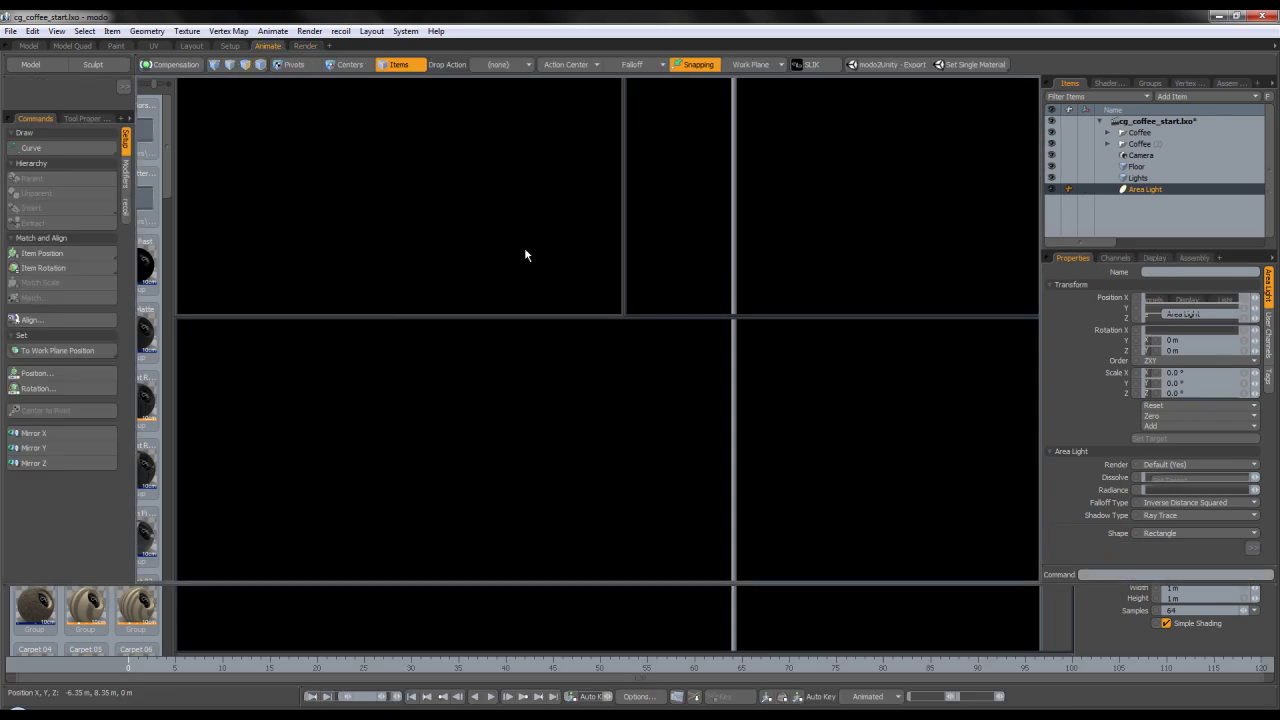
drag(660, 582, 658, 658)
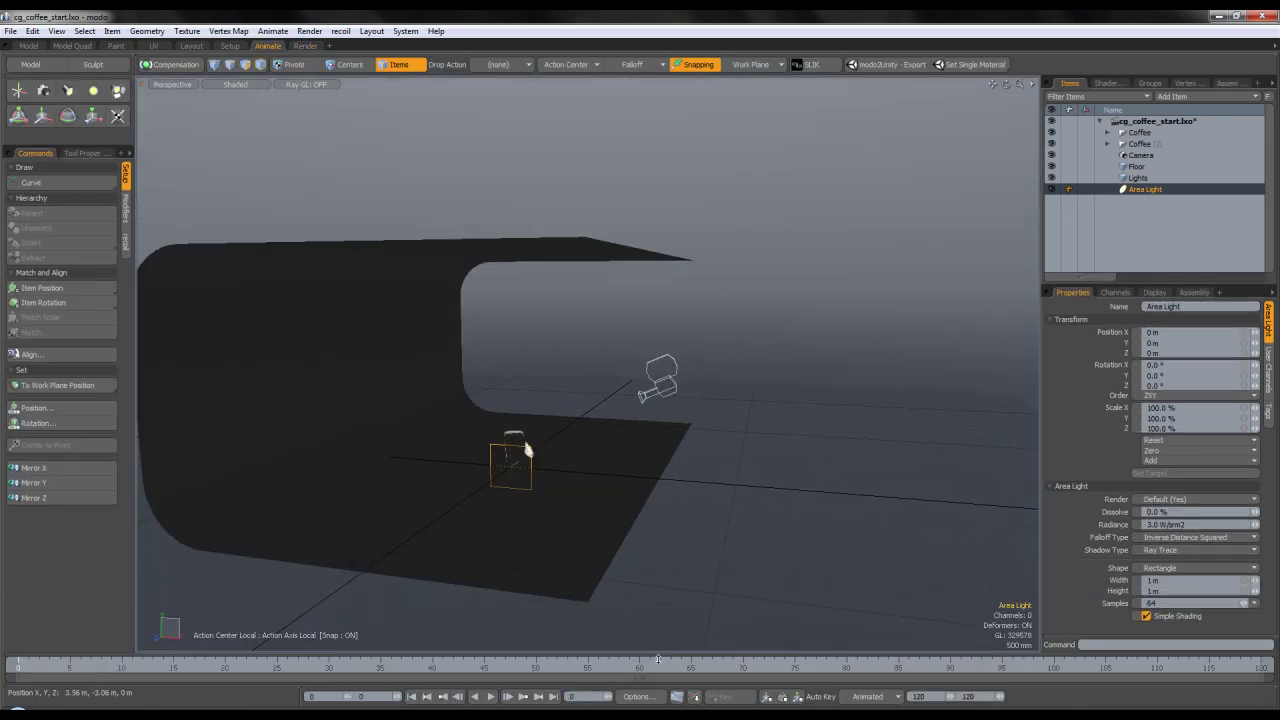
Match the area light's position to the camera's.
alt+drag(647, 478, 687, 446)
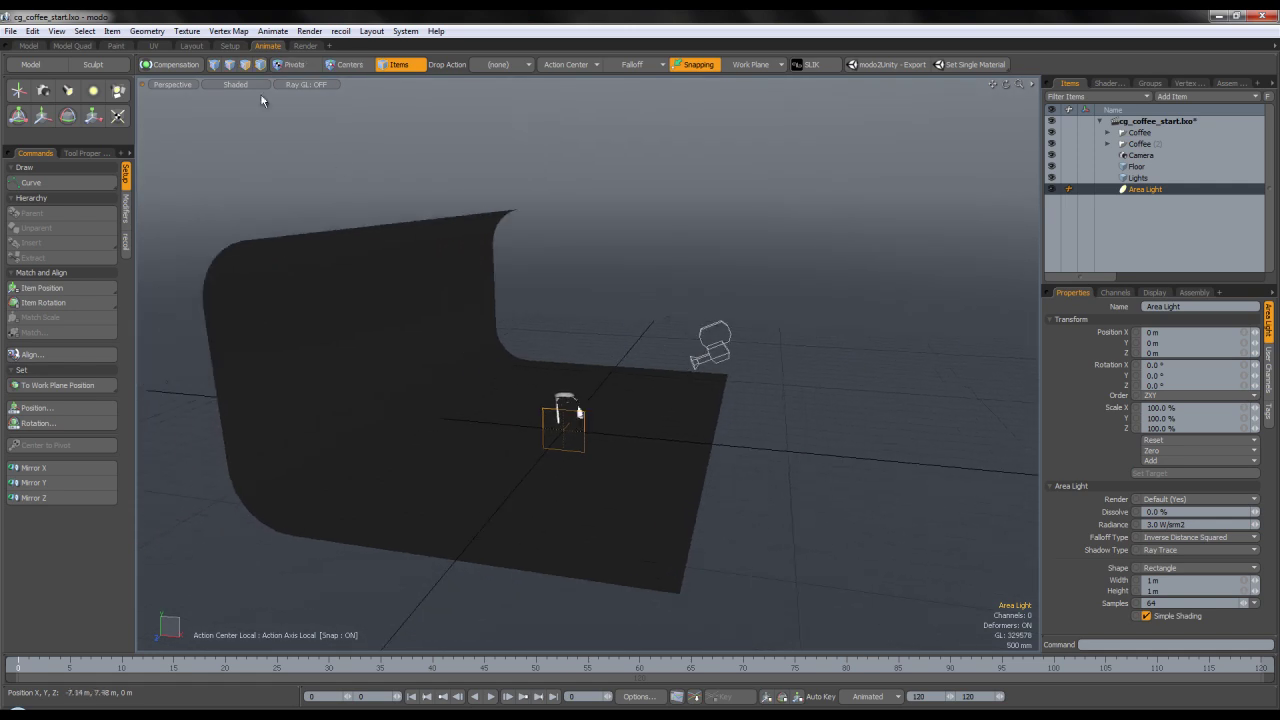
alt+drag(637, 411, 839, 288)
click(1113, 226)
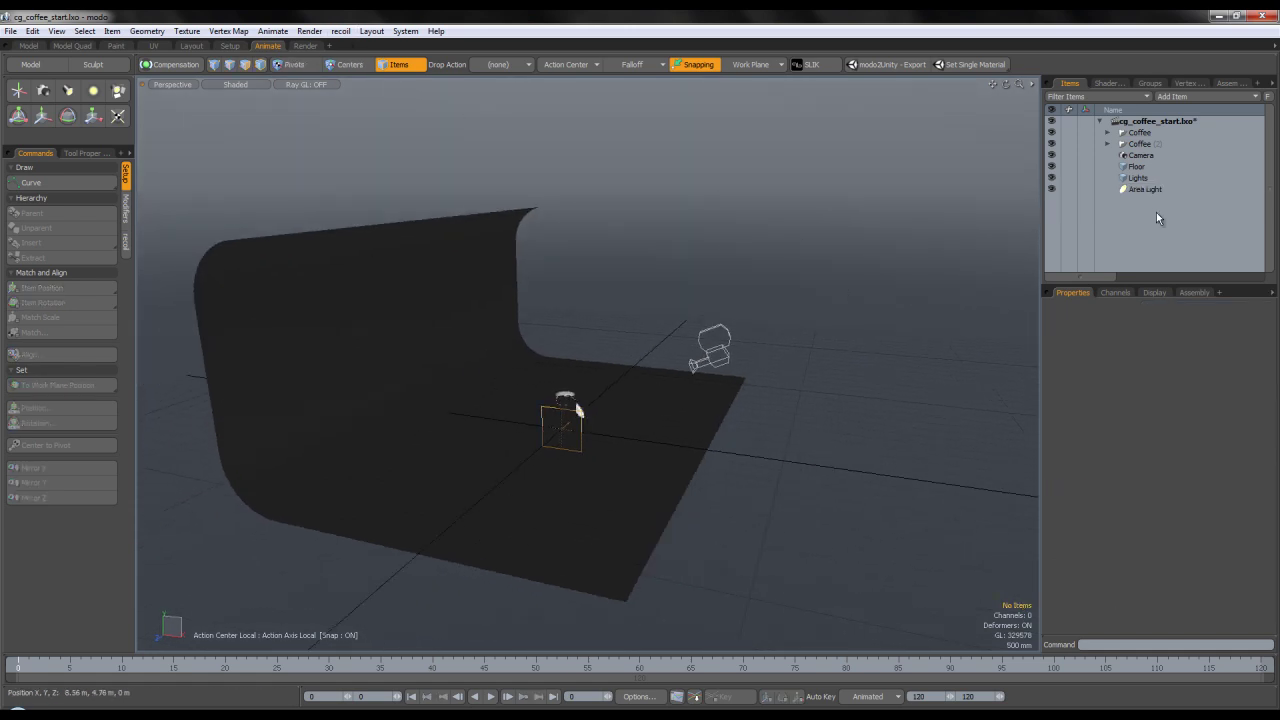
drag(1150, 157, 1156, 186)
shift+click(1150, 189)
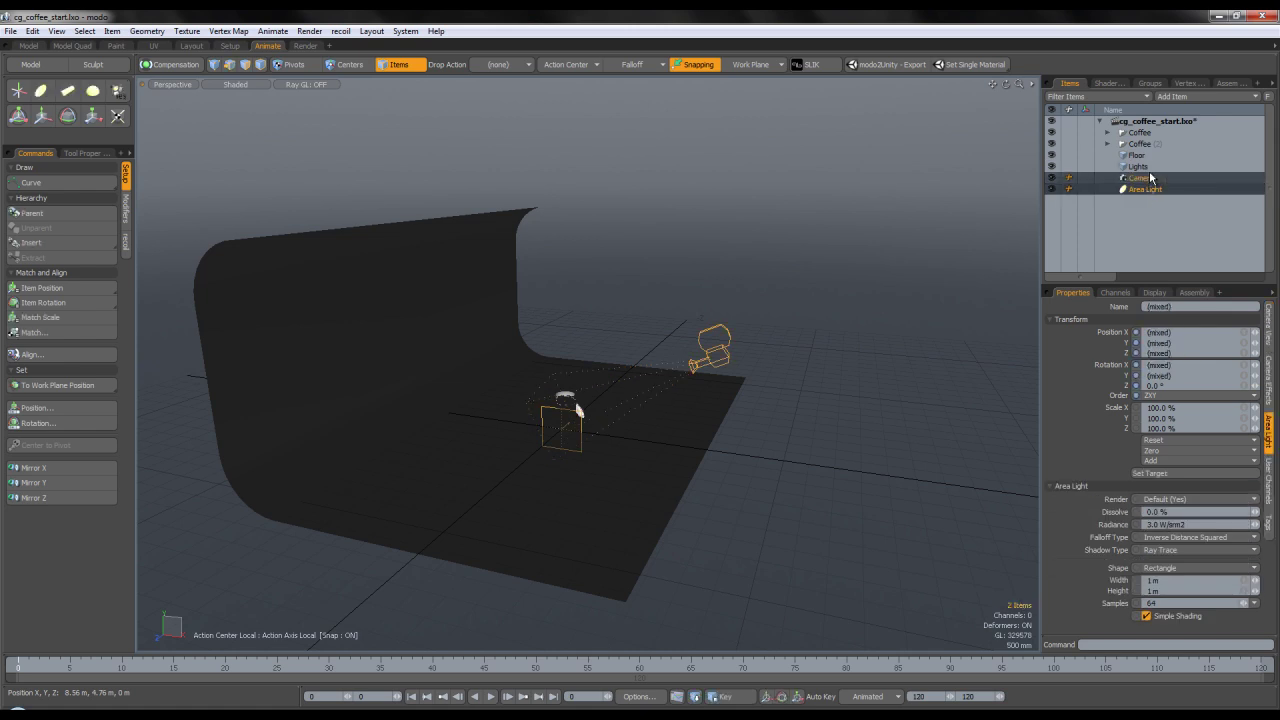
click(58, 293)
alt+drag(725, 371, 702, 371)
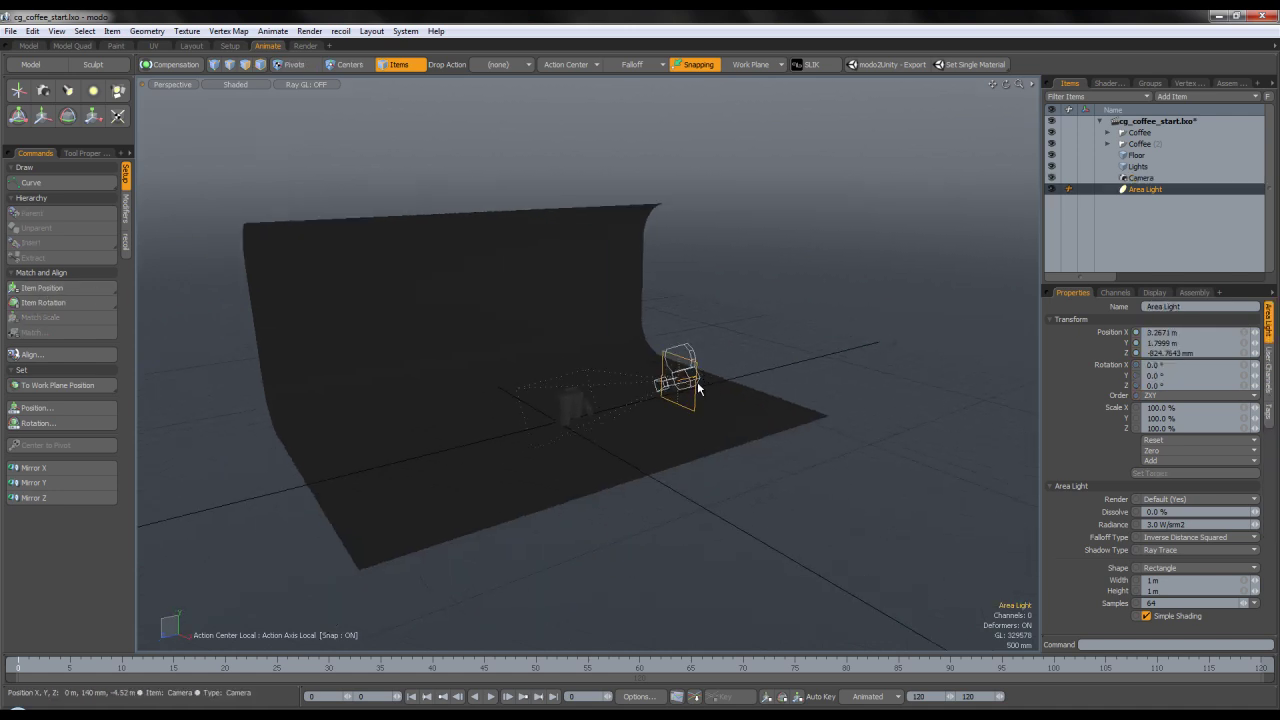
scroll(697, 387, up, 5)
scroll(686, 387, down, 6)
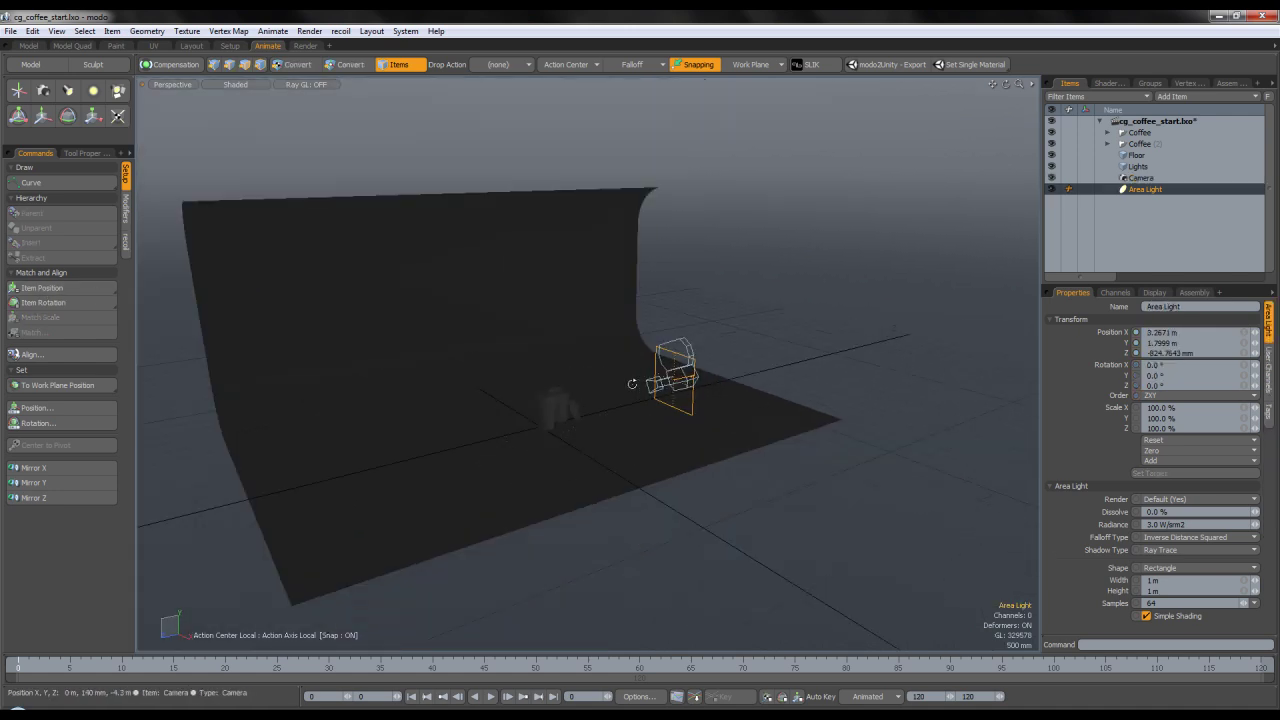
Match the area light's rotation to the camera's so both point at the cups.
alt+drag(689, 387, 932, 325)
click(1151, 179)
click(1147, 190)
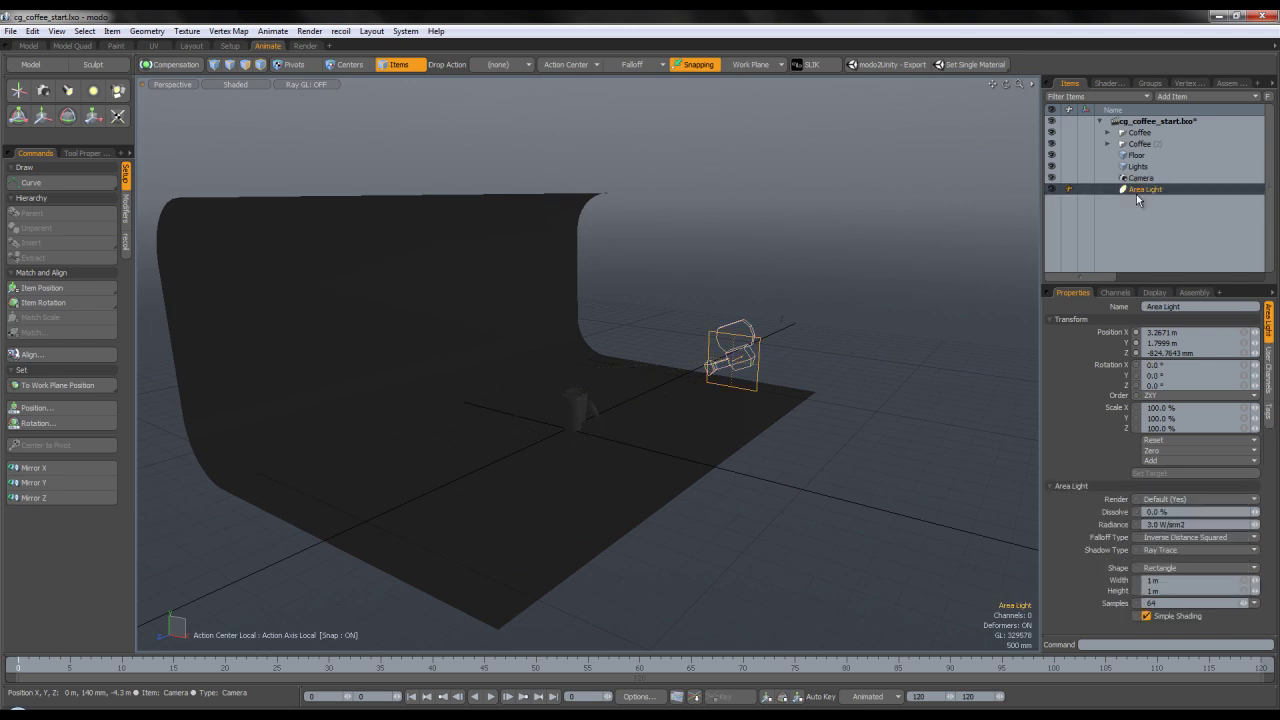
ctrl+click(1153, 180)
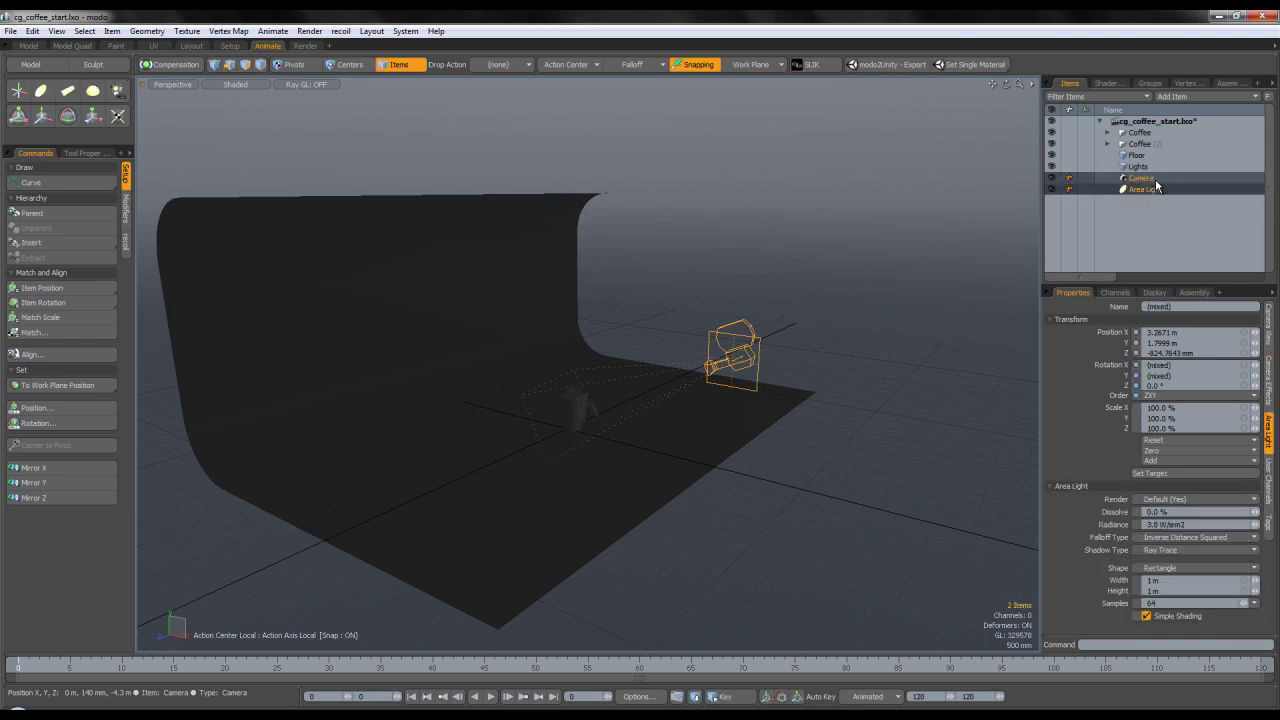
click(73, 301)
alt+drag(565, 352, 617, 269)
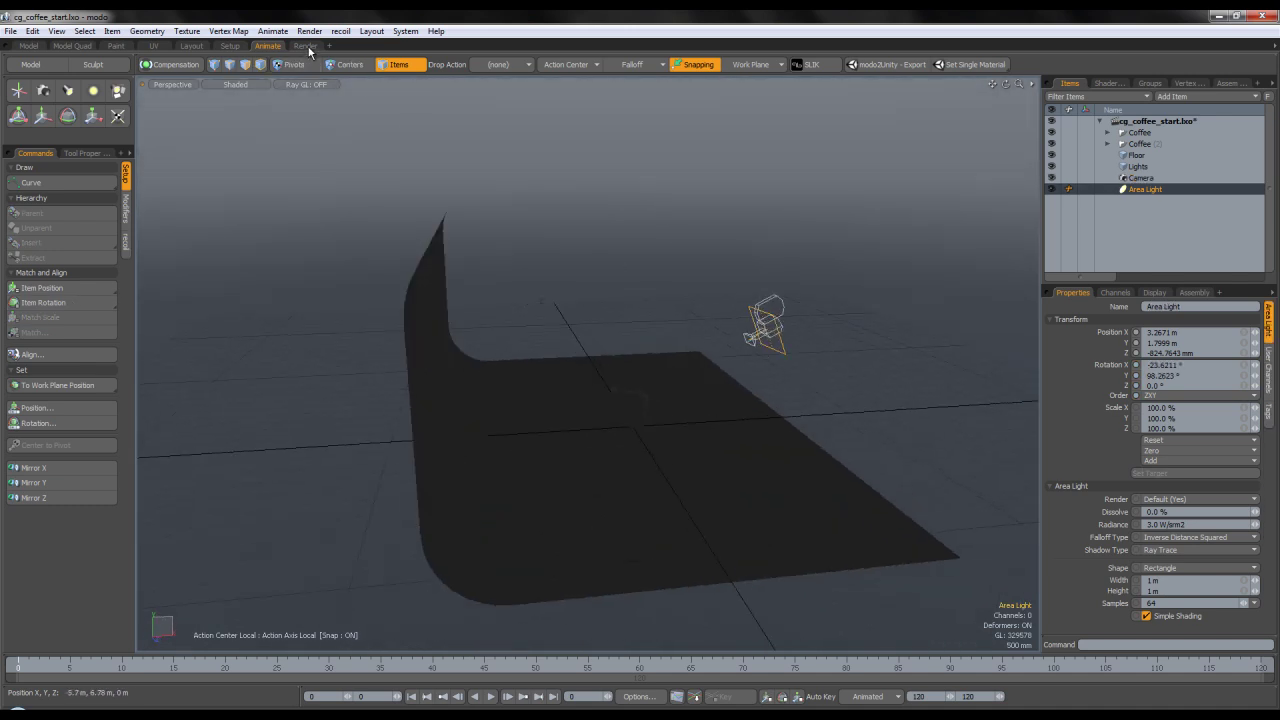
In the Render layout, move the area light to about X 3.15 m, Y 2.07 m, Z -808 mm and disable its Simple Shading.
click(305, 46)
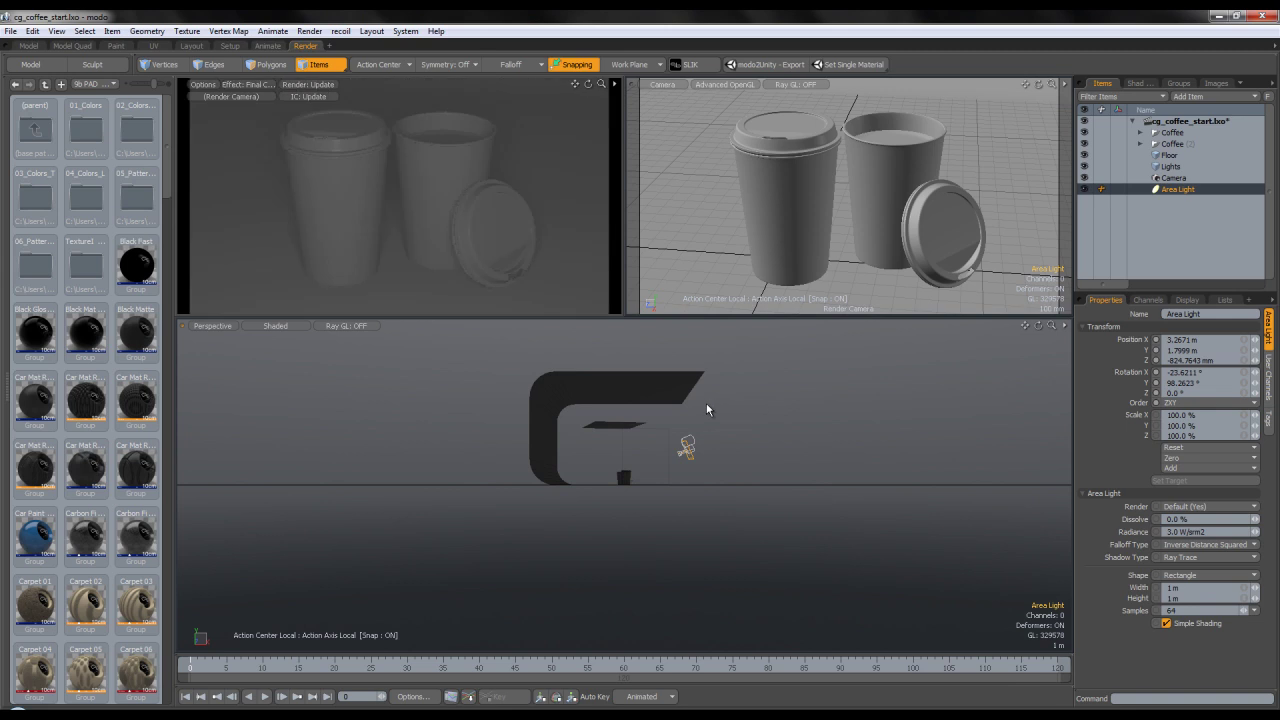
ctrl+alt+drag(694, 443, 628, 413)
key(y)
key(q)
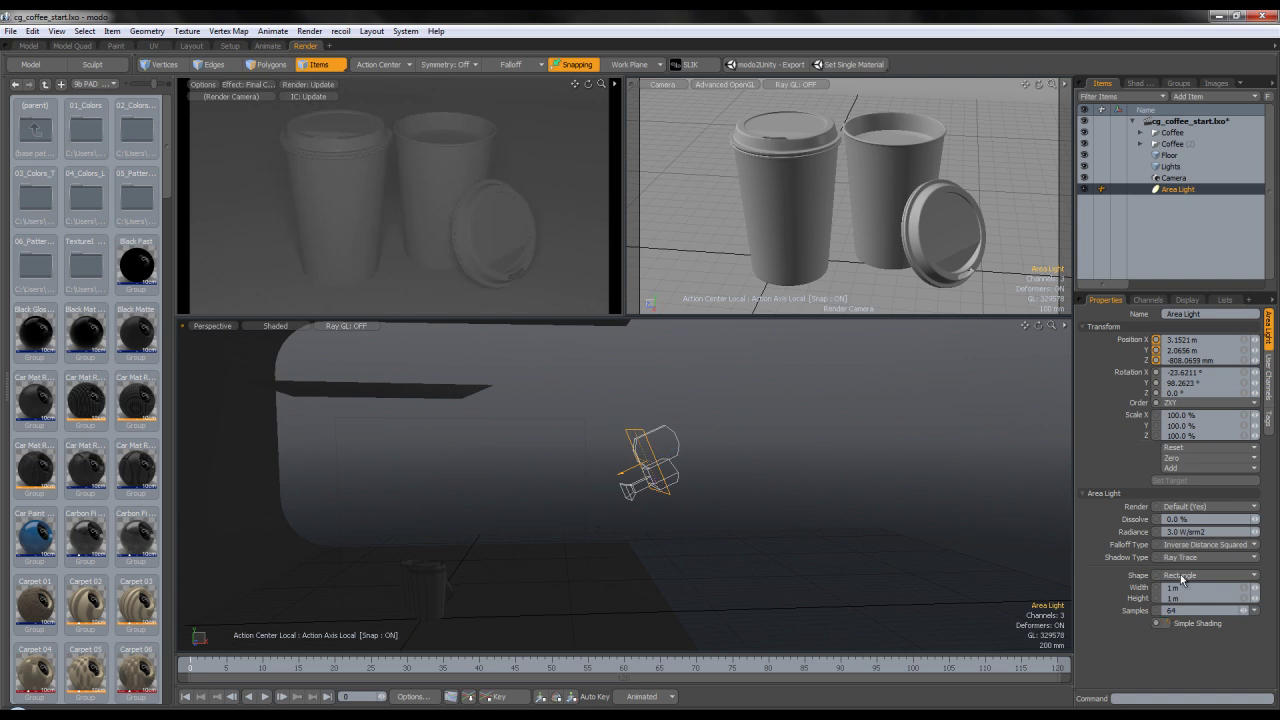
Set the area light's radiance to 5.0 W/srm2 and its width and height to 1.2 m.
alt+drag(674, 474, 822, 478)
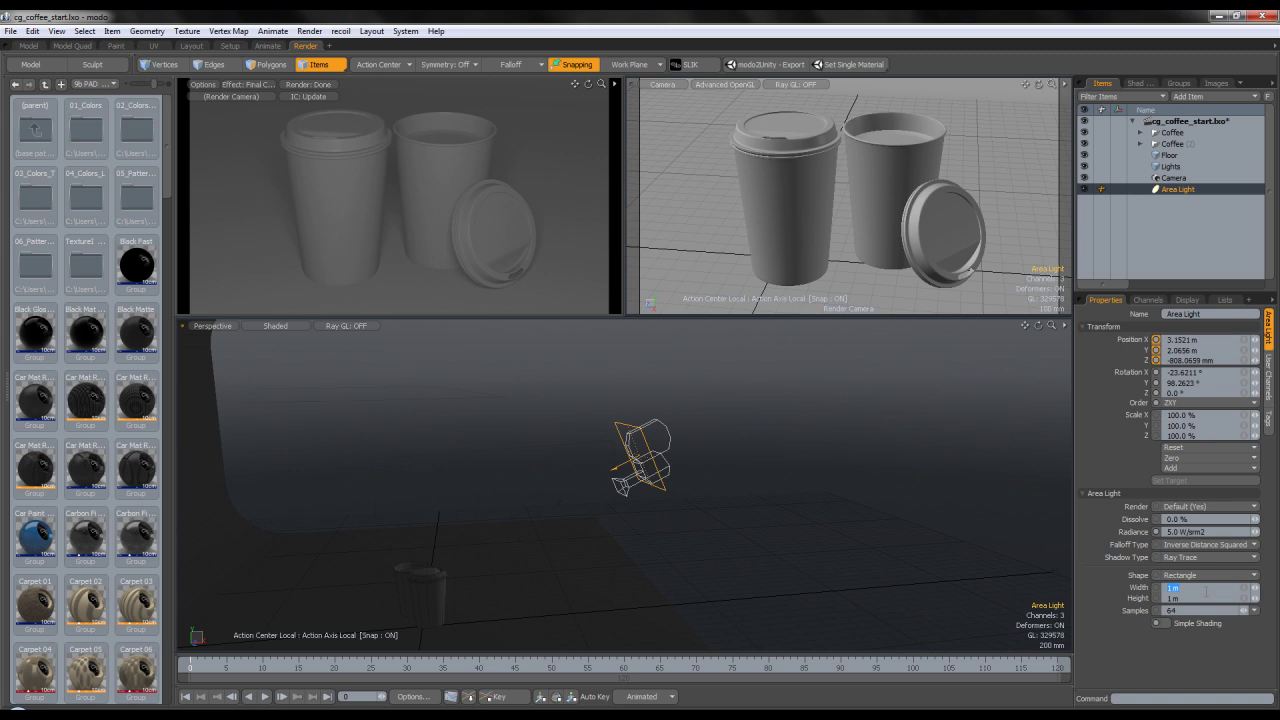
text(1.2)
key(Tab)
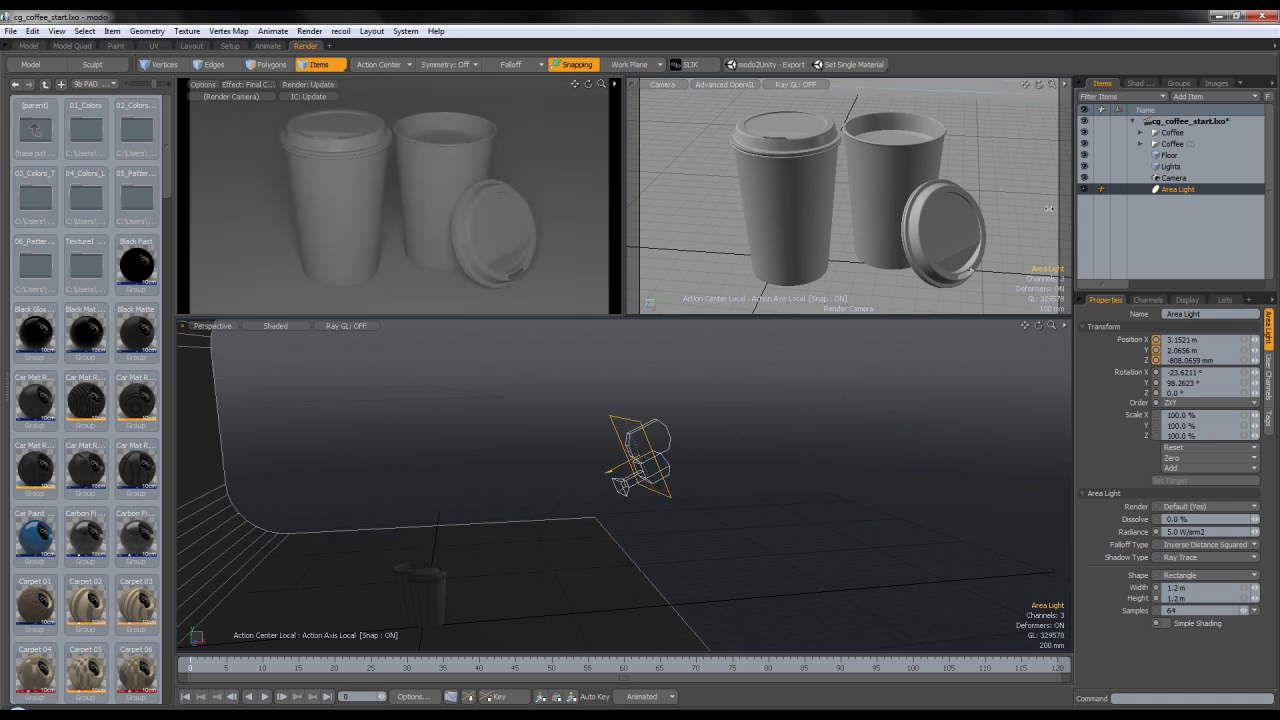
Enable indirect illumination in the global illumination settings of the Render item.
click(1139, 84)
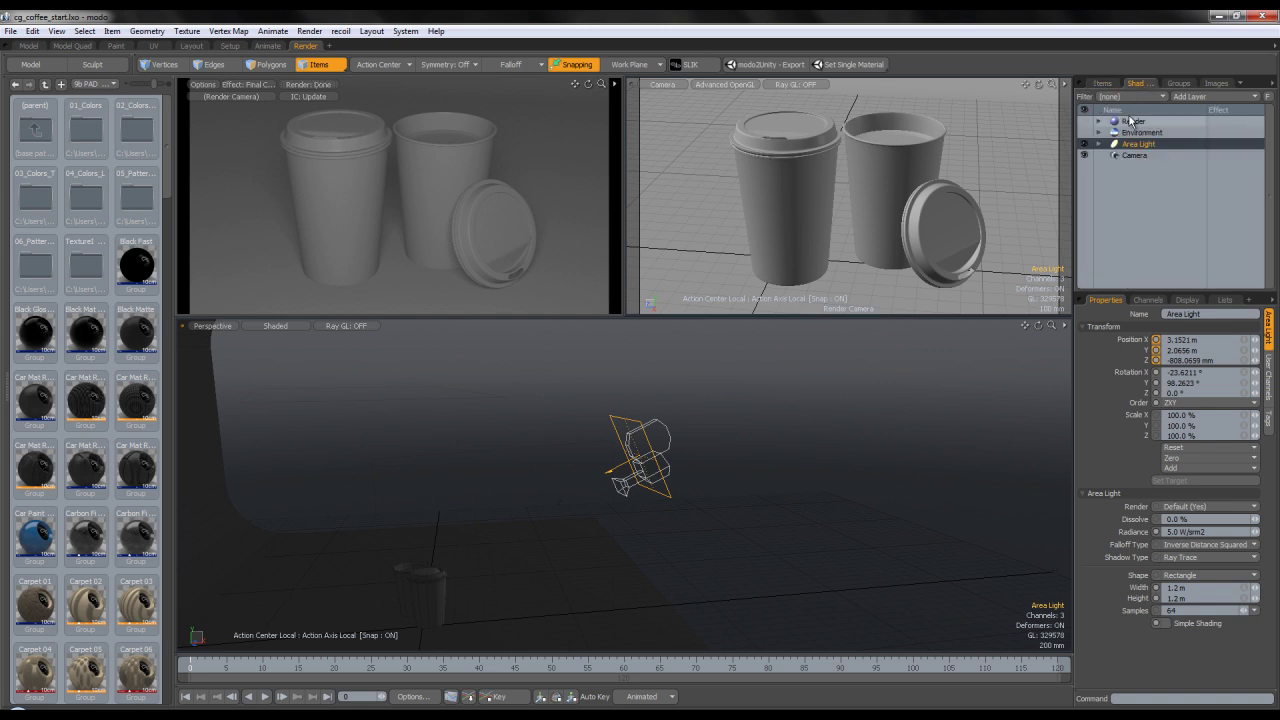
click(1131, 121)
click(1165, 366)
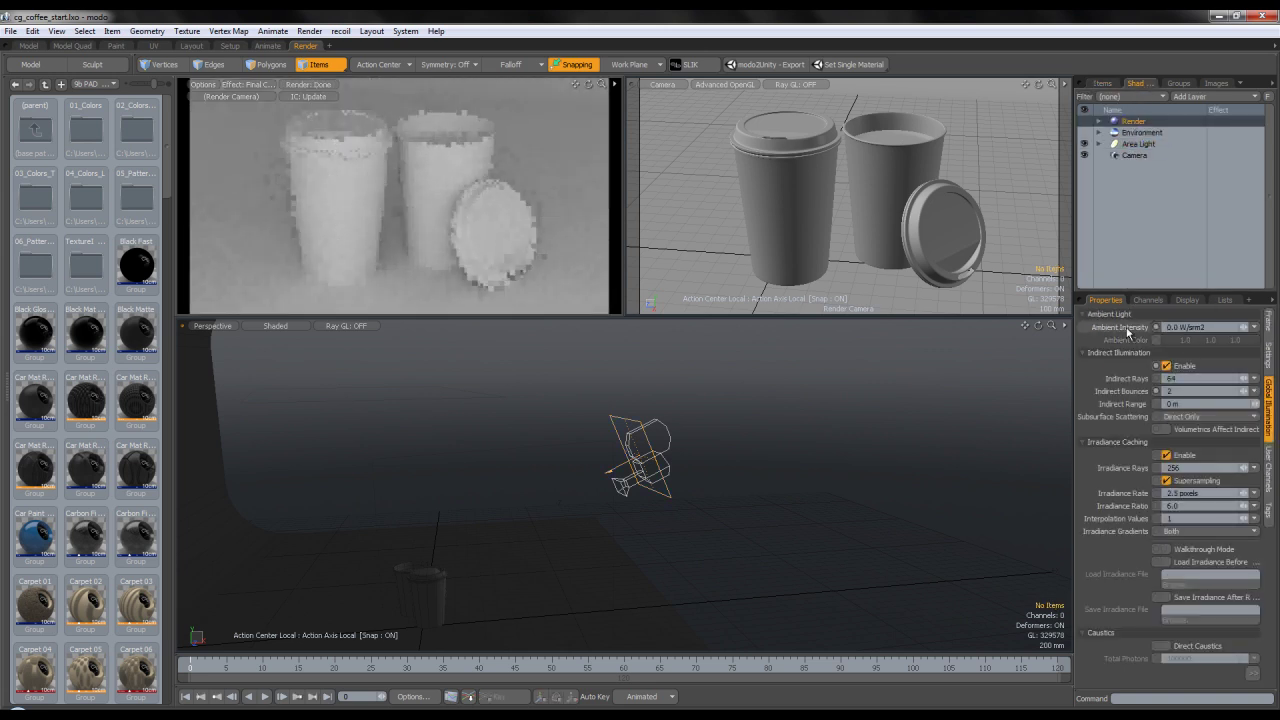
Set the Environment Material's type to Constant and check its zenith color.
click(1099, 132)
click(1160, 143)
click(1205, 391)
click(1199, 381)
click(1200, 390)
click(1197, 380)
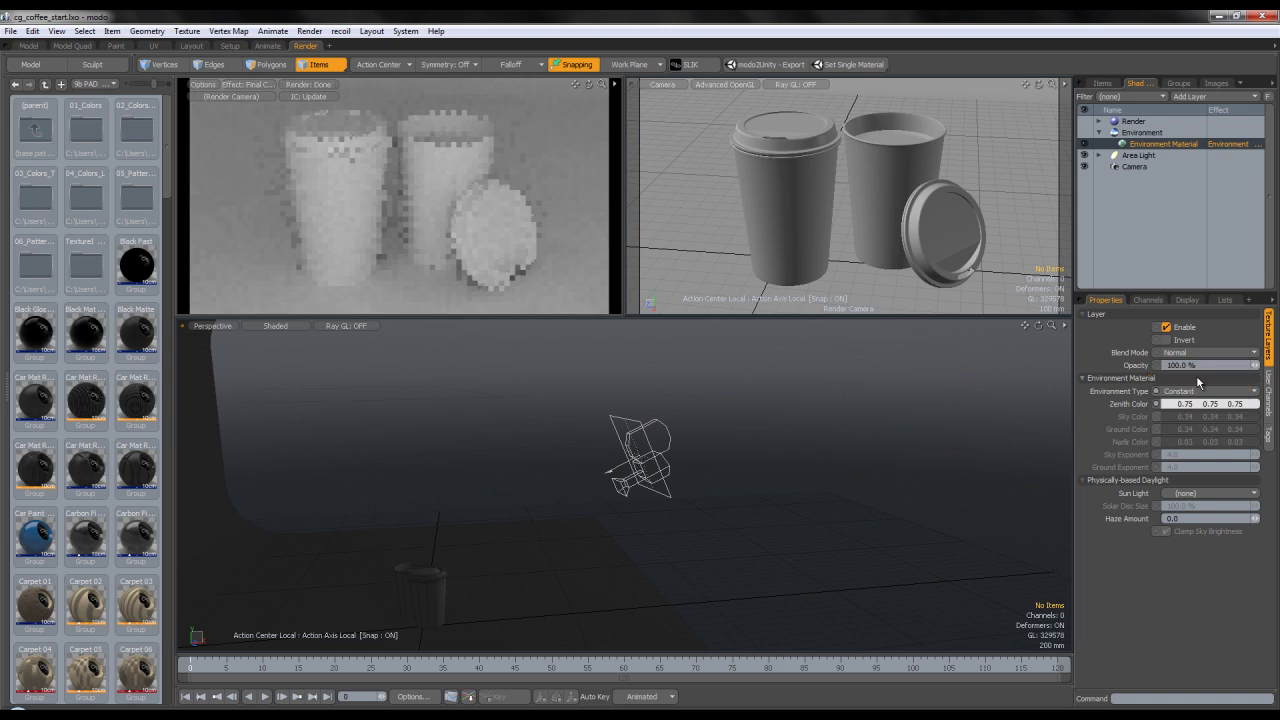
click(1206, 404)
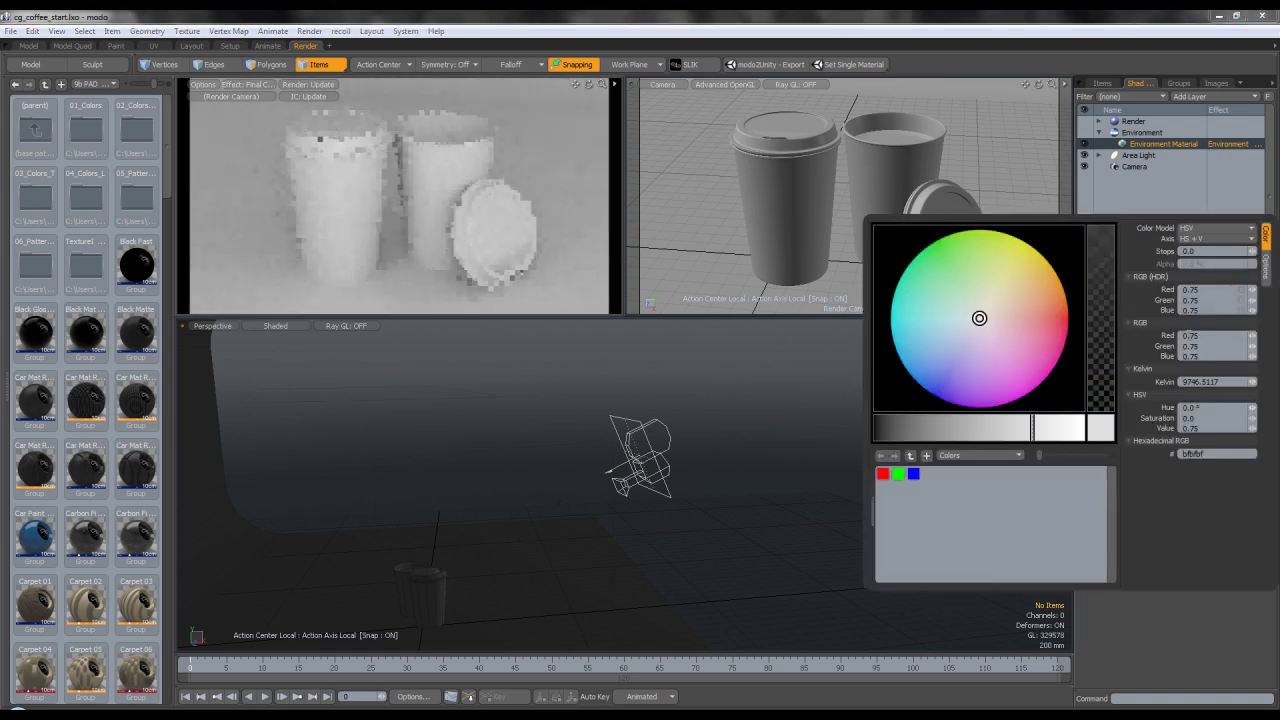
click(759, 405)
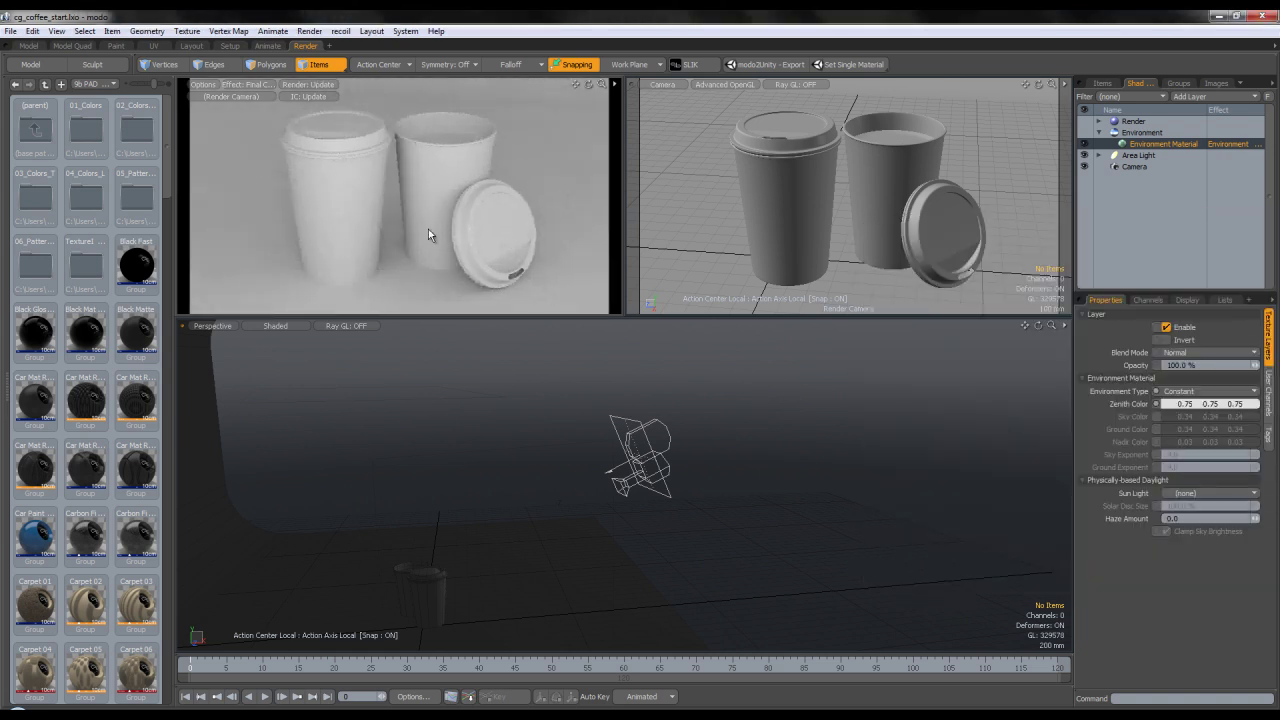
click(1209, 404)
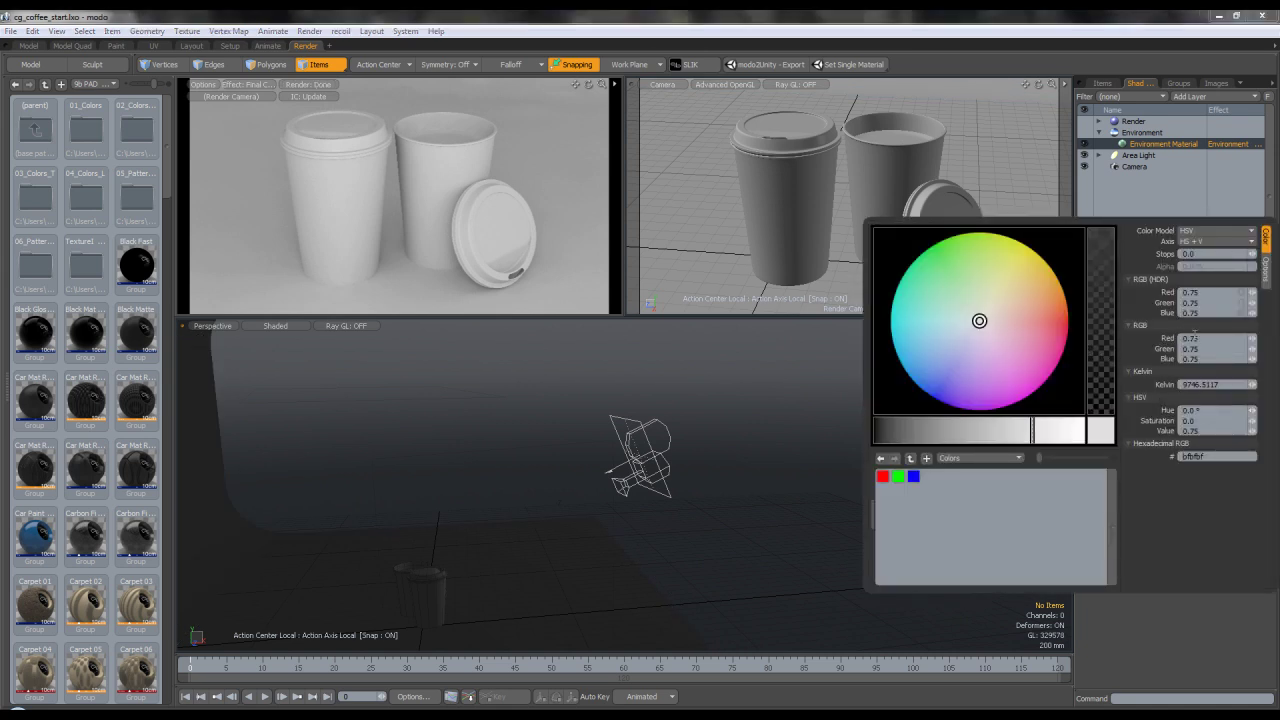
click(741, 419)
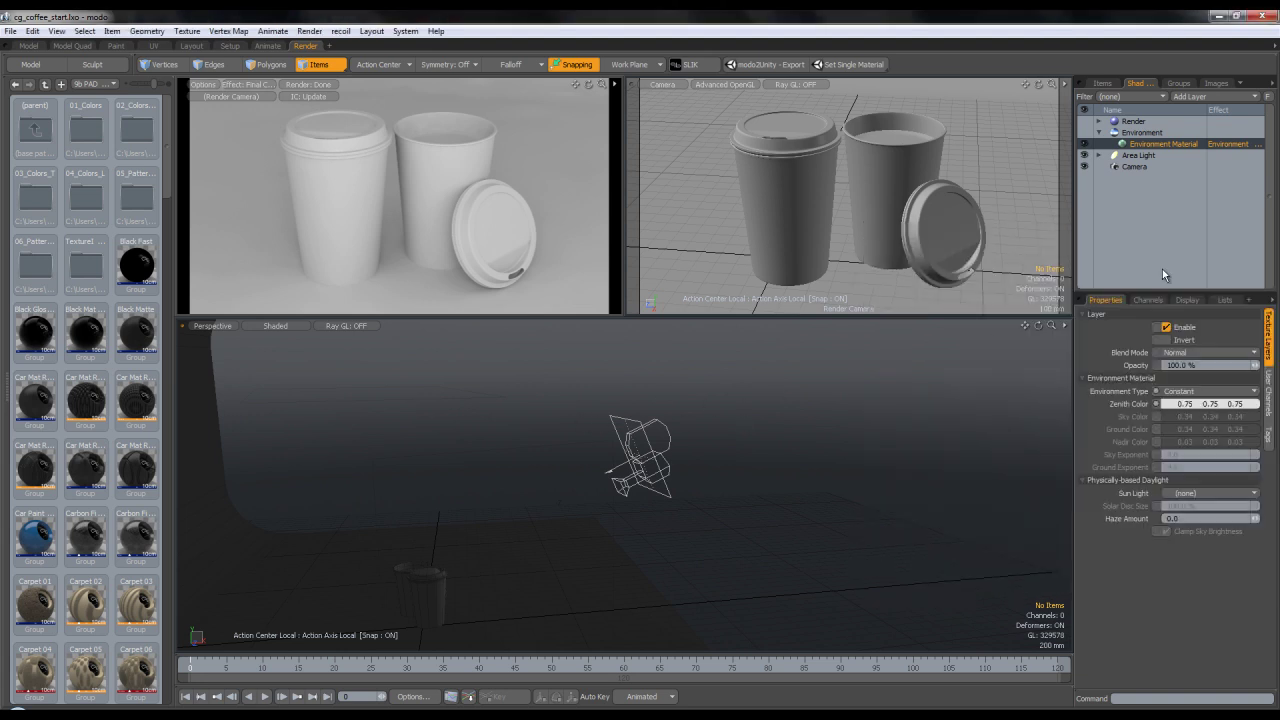
Select the upright panel polygon of the Lights mesh and assign it a new material named Main_Light.
click(1099, 133)
click(1099, 121)
click(1104, 84)
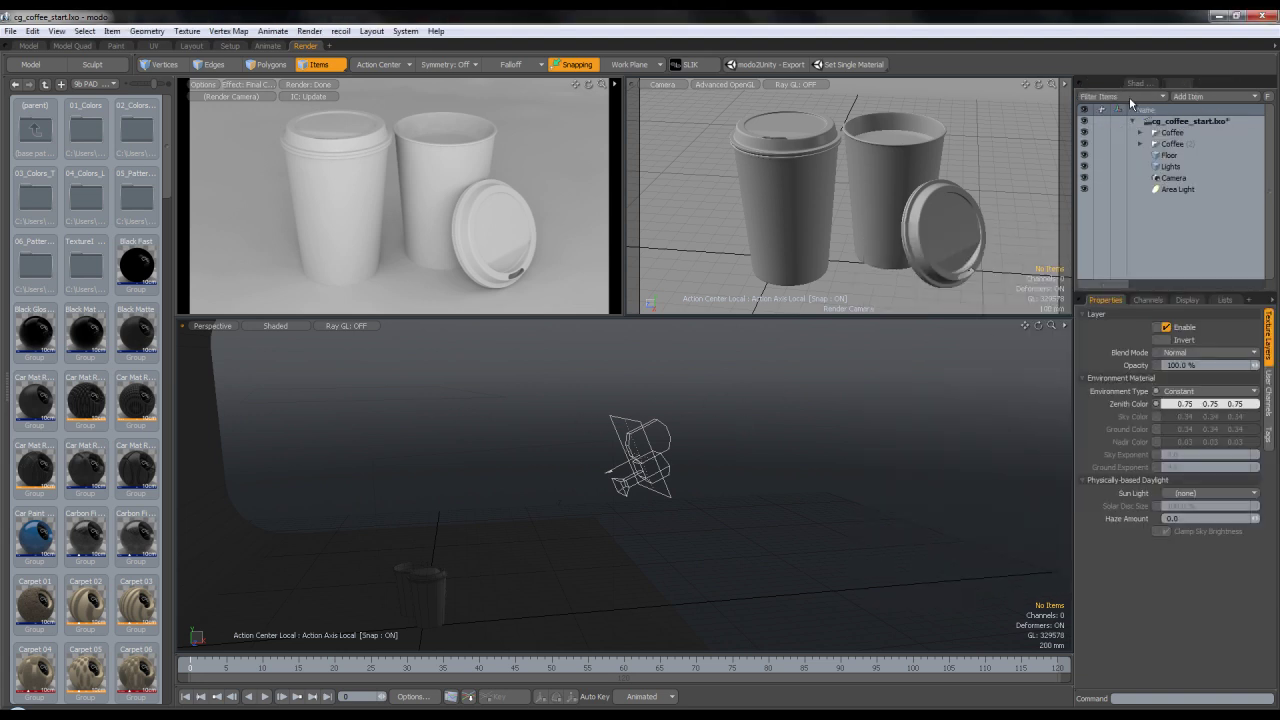
click(1168, 166)
click(271, 66)
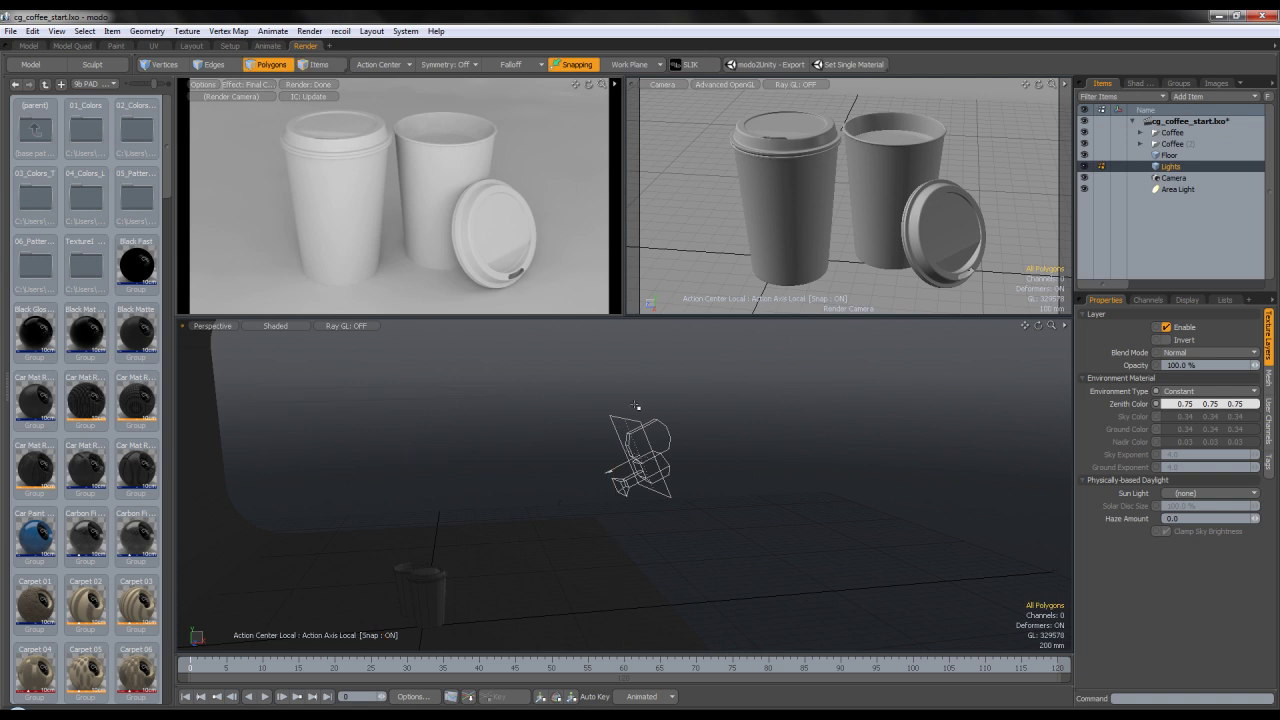
scroll(622, 390, down, 5)
alt+drag(622, 390, 350, 398)
scroll(534, 431, up, 4)
alt+drag(640, 433, 500, 440)
click(667, 444)
alt+shift+drag(712, 432, 650, 432)
key(m)
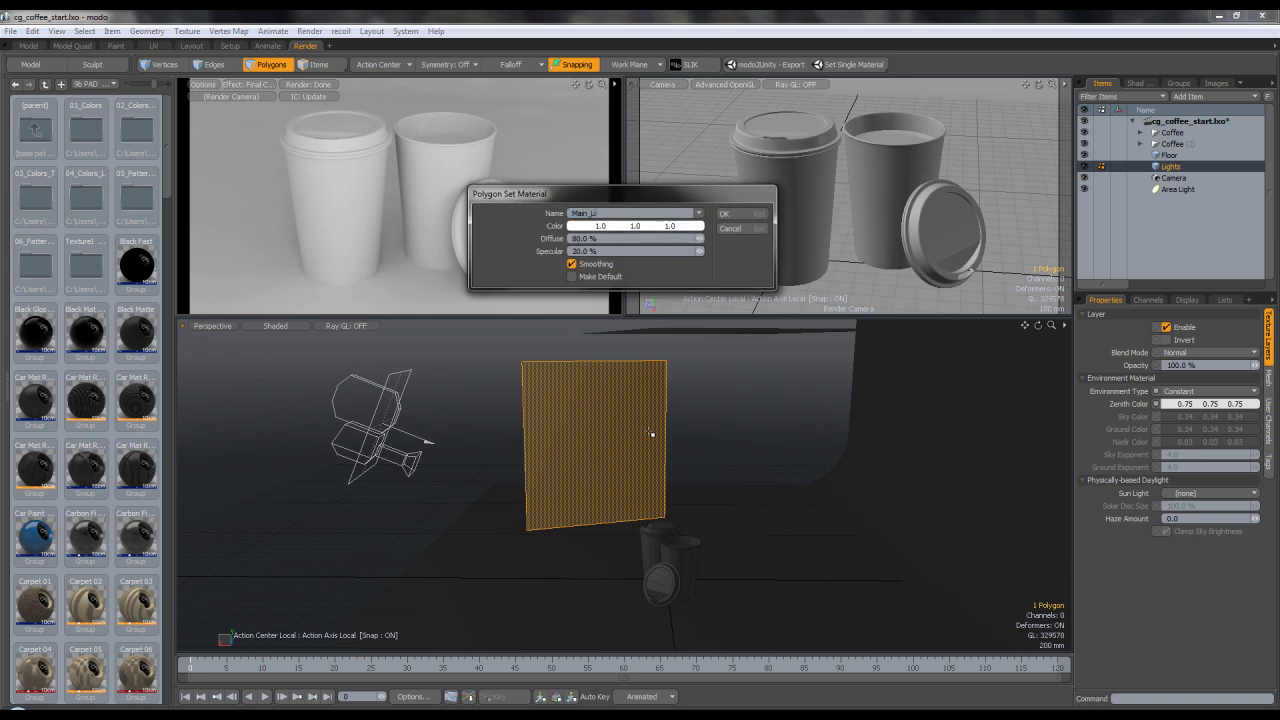
key(Return)
Select the overhead panel polygon of the Lights mesh and assign it a new material named Top_Light.
alt+drag(651, 433, 734, 363)
click(733, 361)
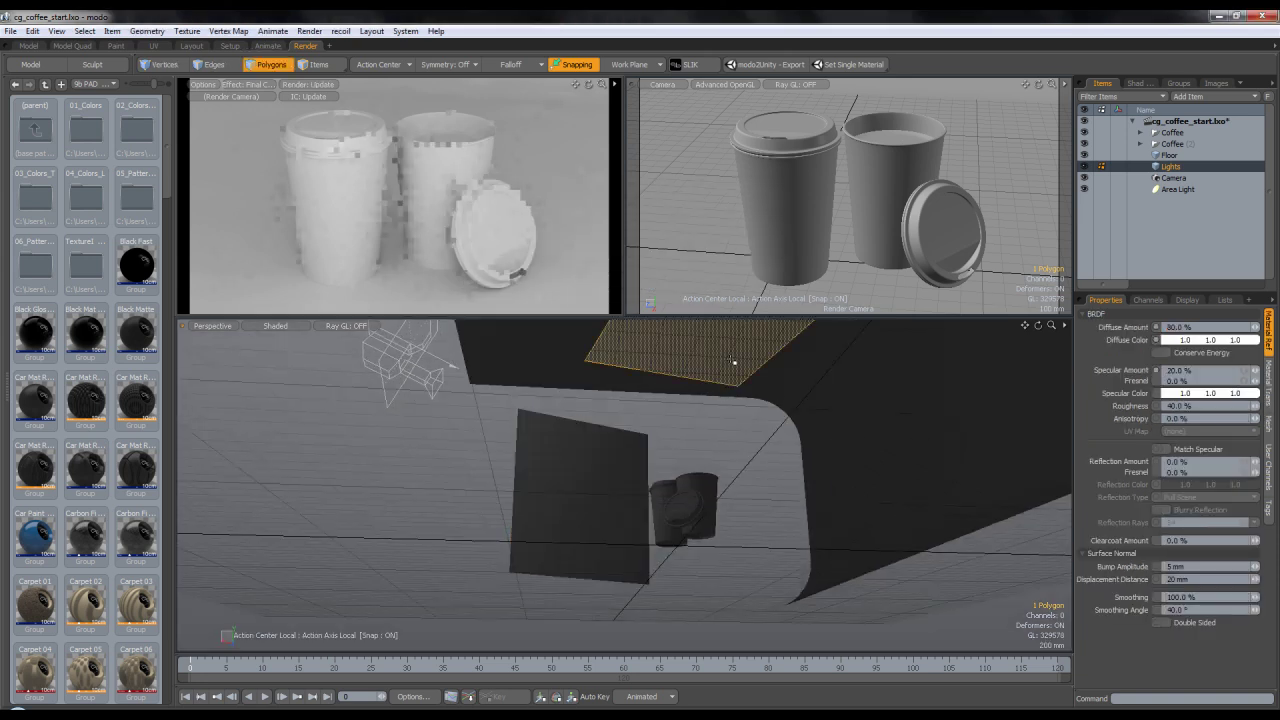
key(m)
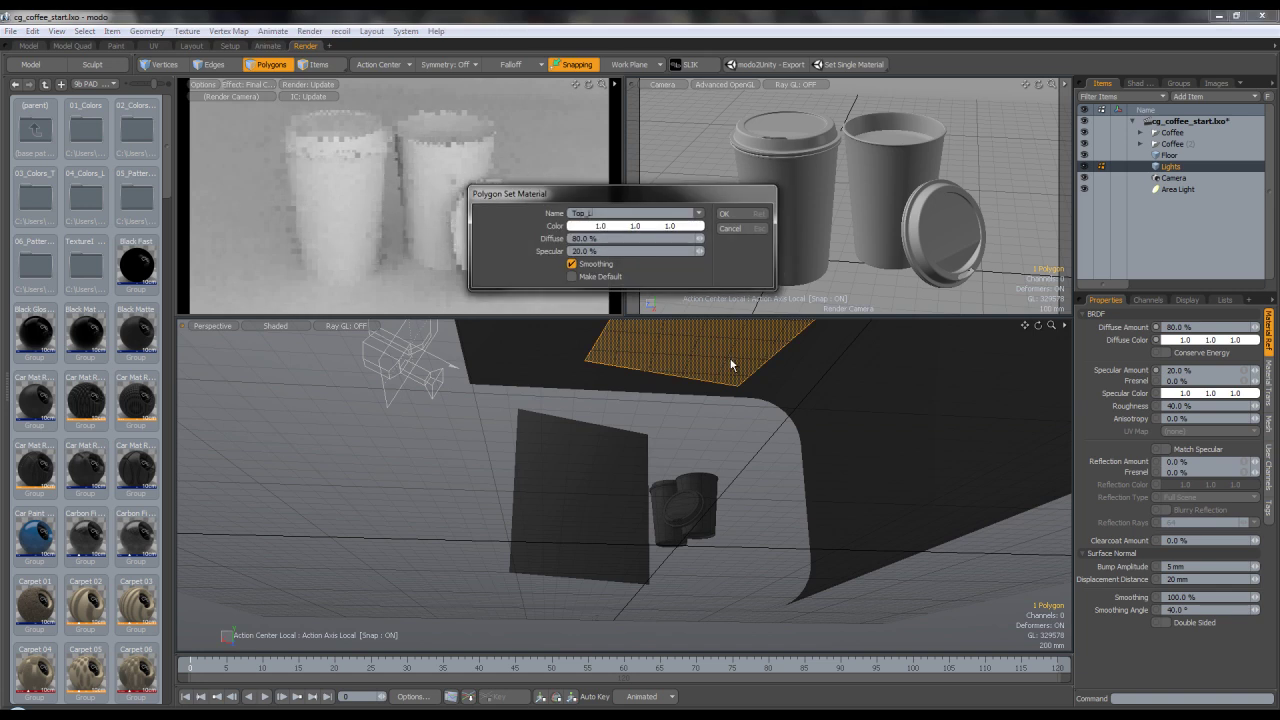
key(Return)
Move the Top_Light and Main_Light material groups above the Base Shader in the shader tree.
click(1138, 83)
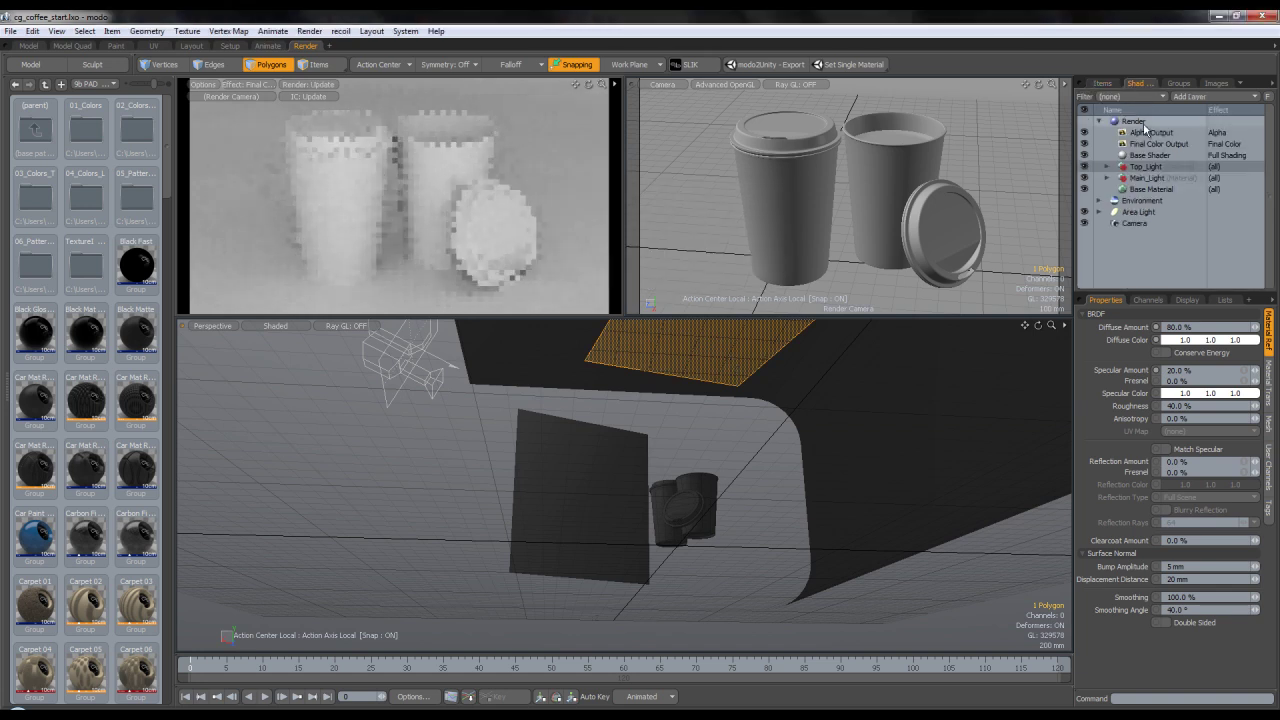
click(1155, 177)
drag(1157, 177, 1162, 151)
Add a shader to the Main_Light group and disable its Cast Shadows and Receive Shadows options.
click(1146, 167)
click(1107, 167)
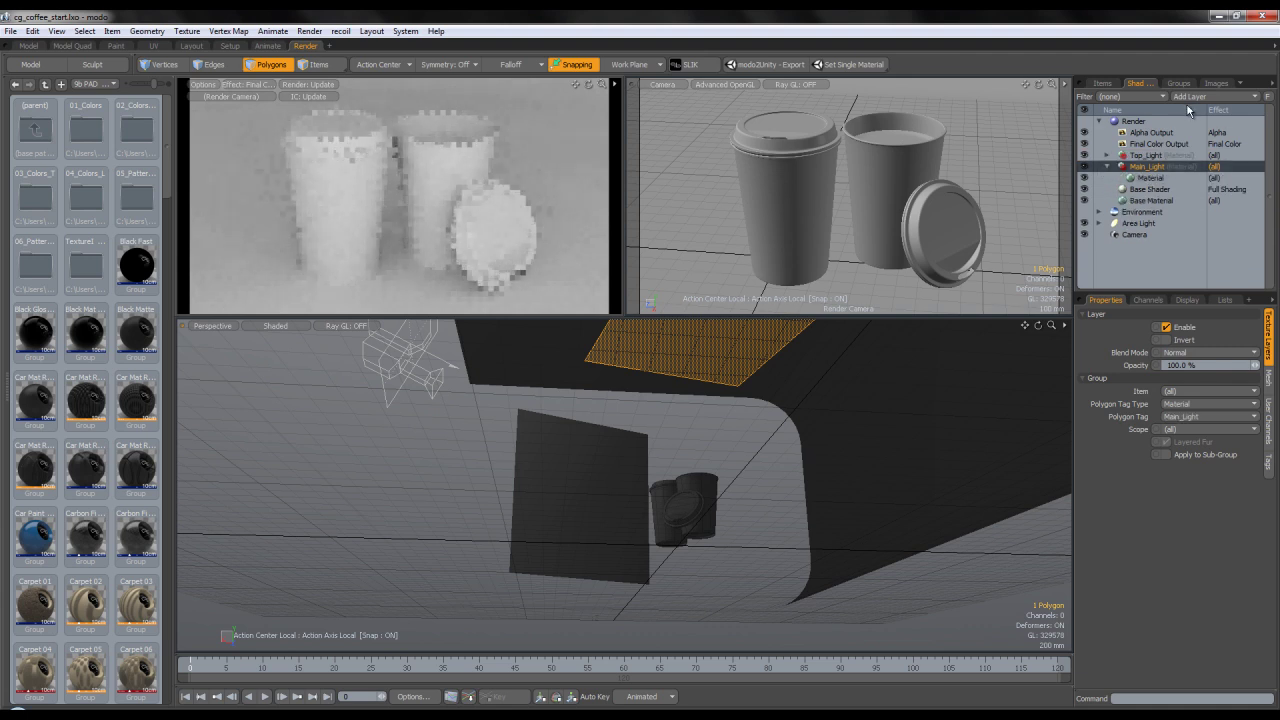
click(1190, 97)
mouse_move(1191, 99)
click(1115, 109)
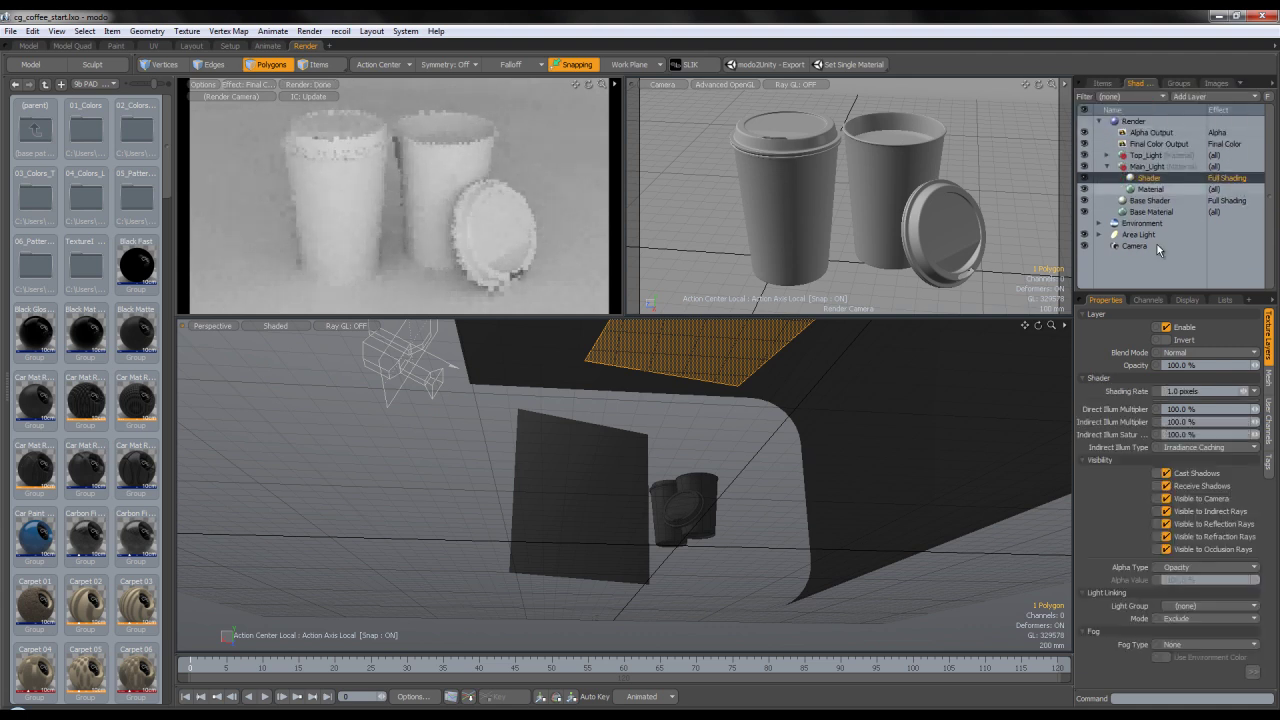
click(1167, 474)
click(1166, 486)
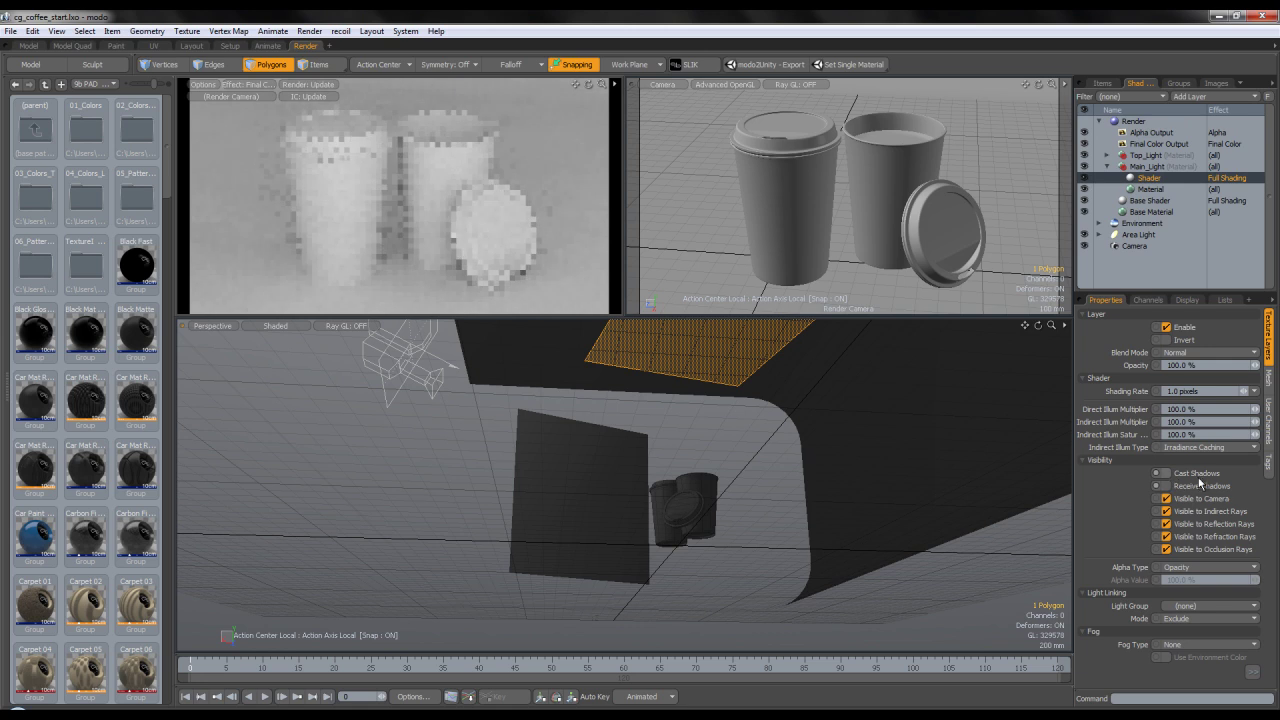
Duplicate the Main_Light group's shader into the Top_Light material group.
click(1107, 156)
right_click(1145, 190)
click(1129, 213)
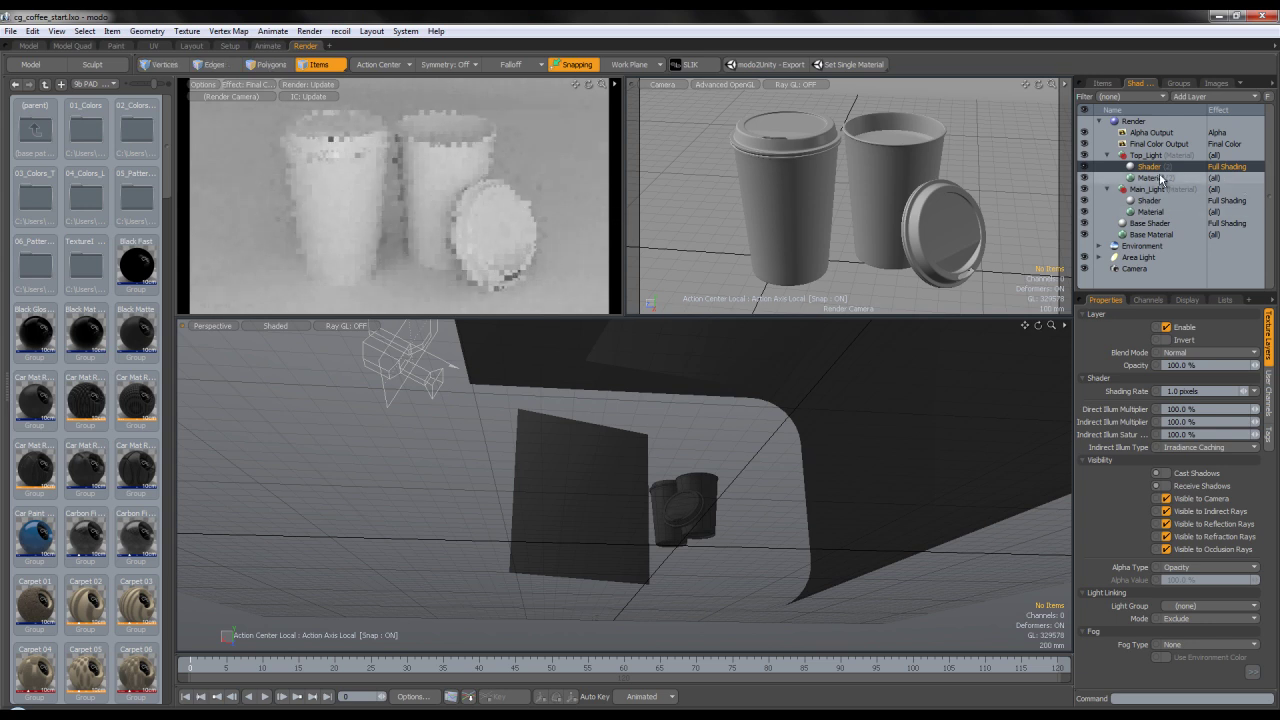
Set the Top_Light material's diffuse and specular amounts to 0%.
click(1150, 177)
drag(1134, 326, 1136, 321)
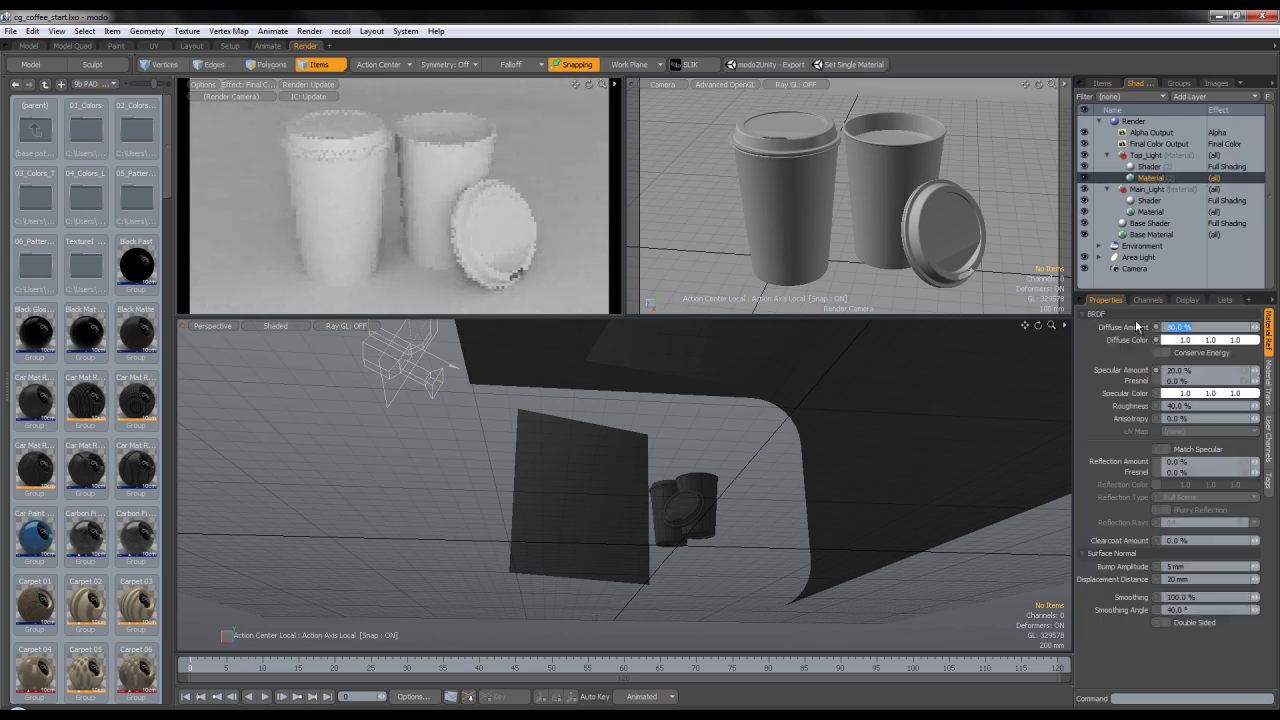
key(Tab)
text(0)
key(Return)
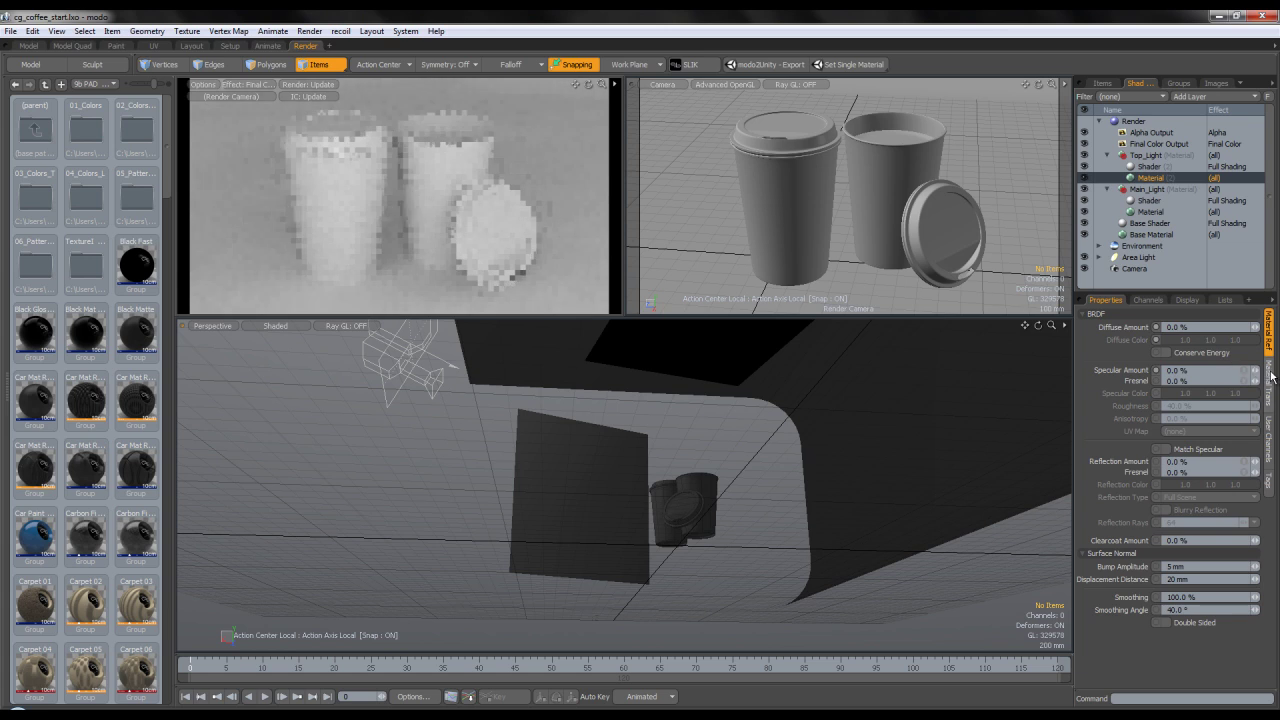
Set the Top_Light material's luminous intensity to 2.0 W/srm2 and its luminous color to light blue (0.8, 0.91, 1.0).
click(1268, 385)
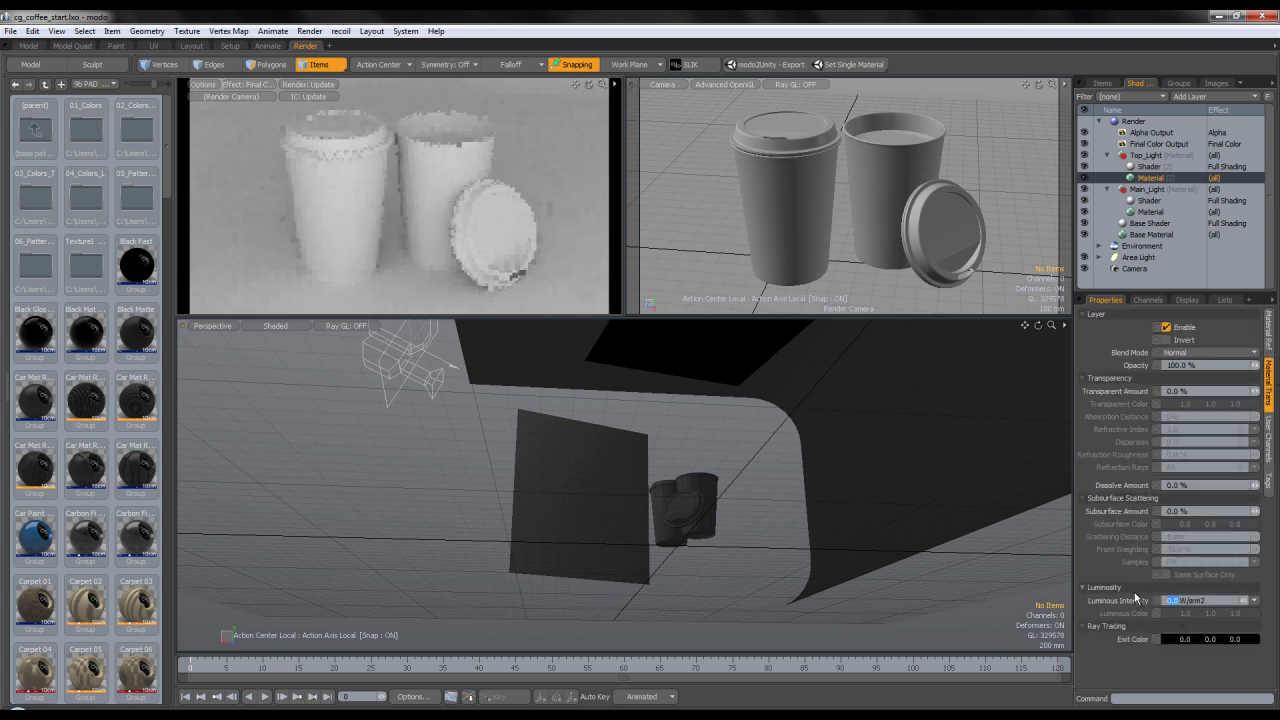
text(2)
key(Return)
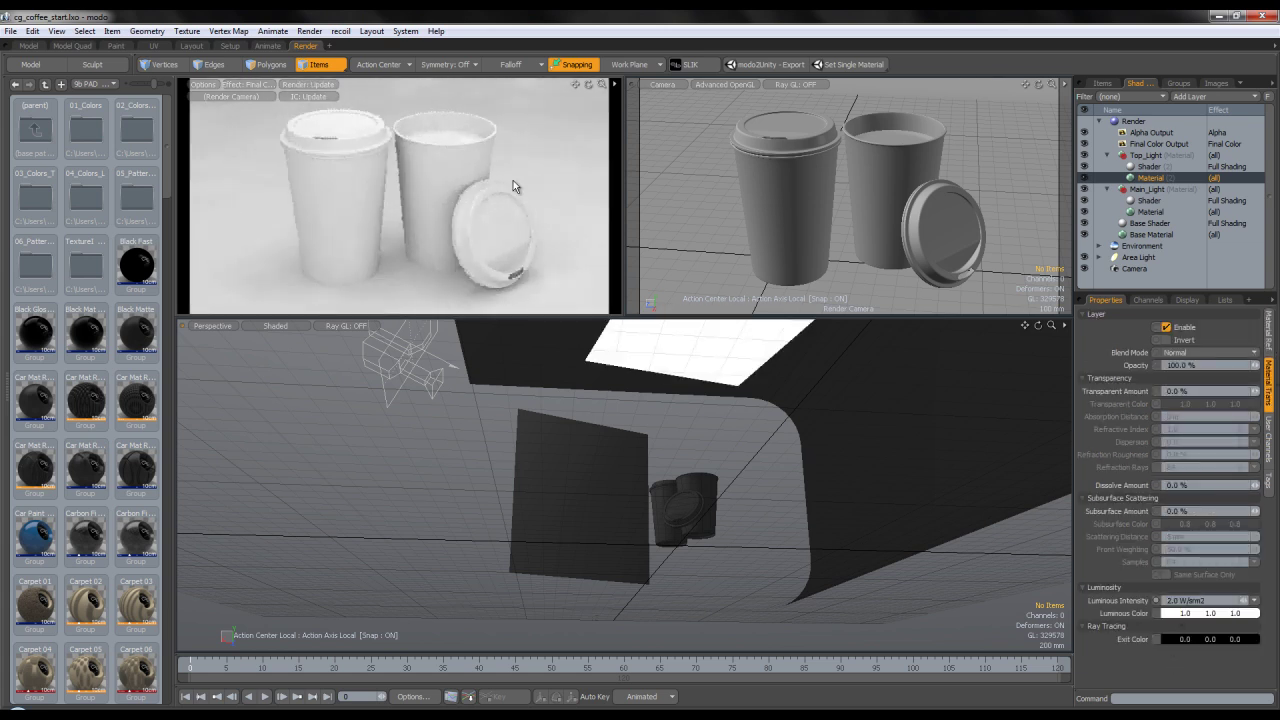
click(1184, 614)
mouse_move(984, 431)
mouse_down()
mouse_move(993, 426)
mouse_move(964, 446)
mouse_up()
click(506, 321)
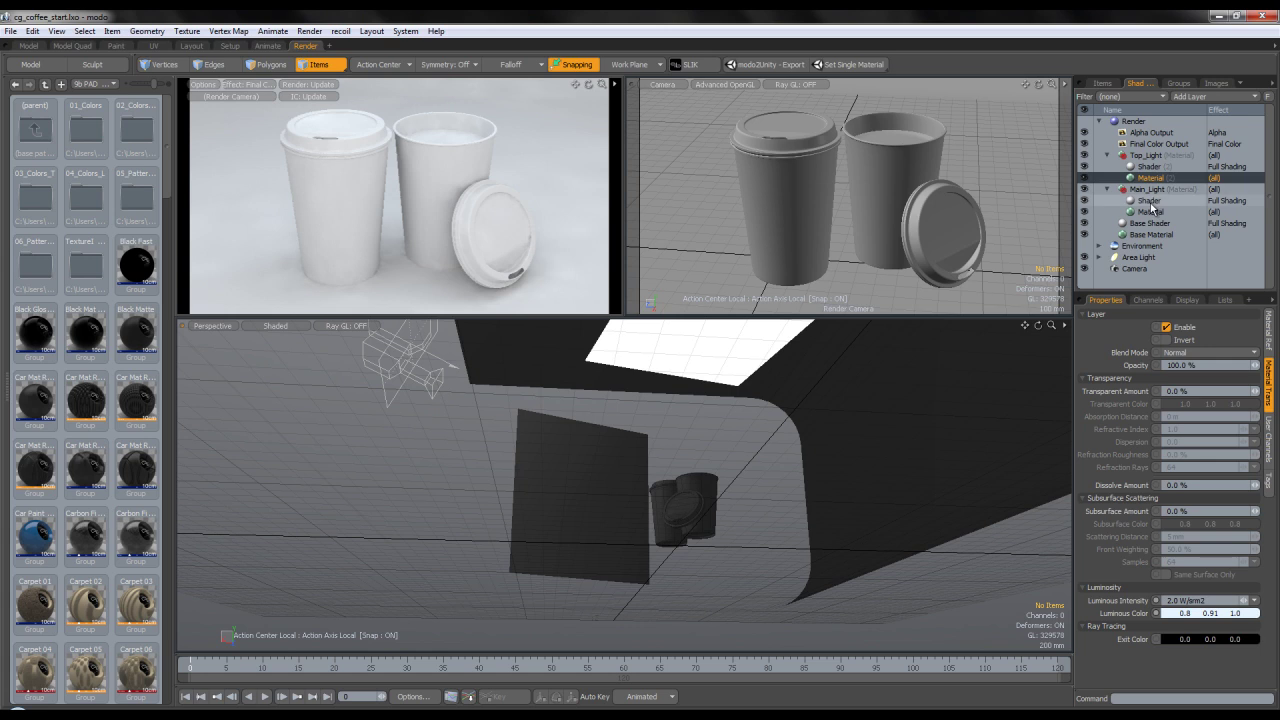
Set the Main_Light material's diffuse and specular amounts to 0%.
click(1150, 211)
drag(1198, 330, 1118, 333)
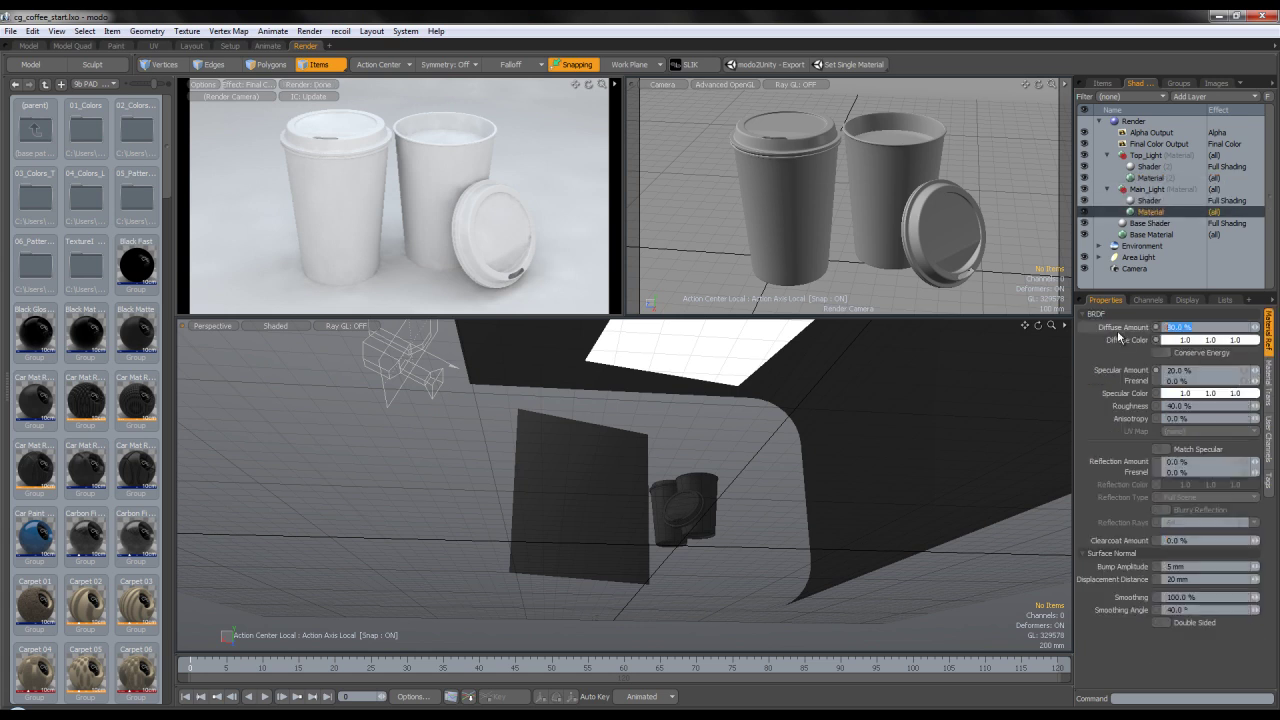
text(0)
key(Return)
Set the Top_Light material's luminous intensity to 1.7 W/srm2.
click(1150, 177)
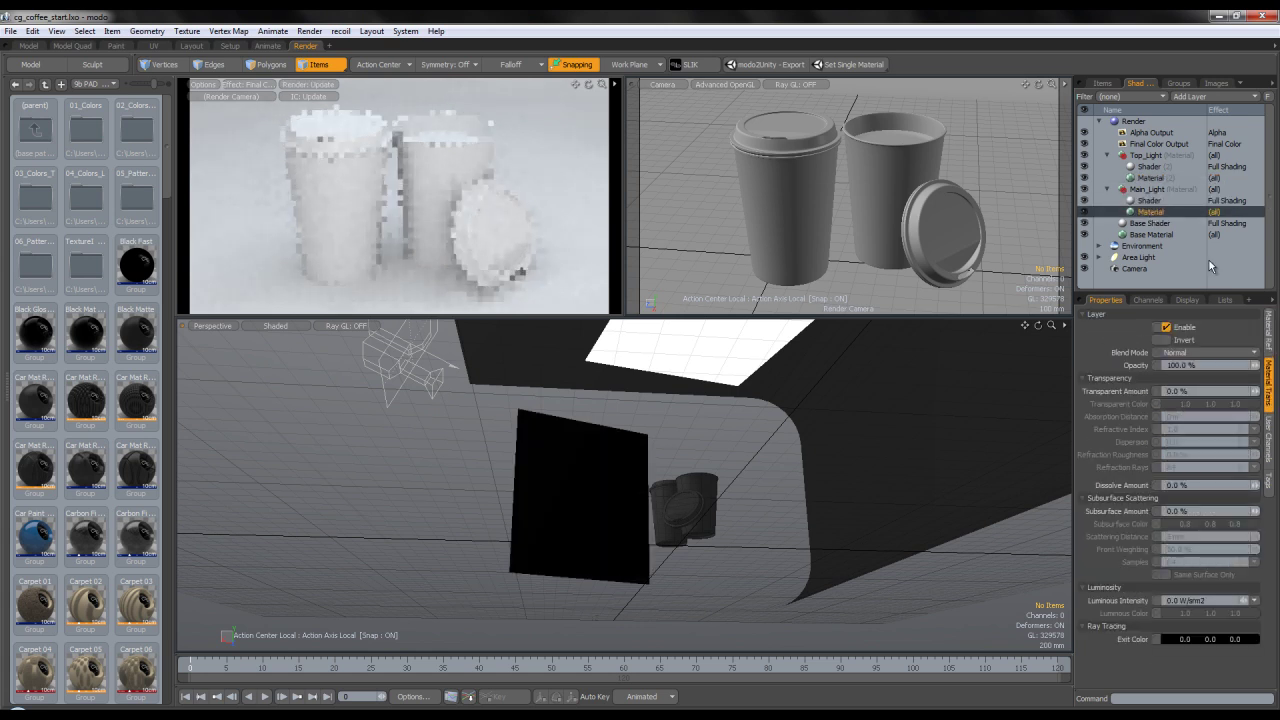
drag(1178, 600, 1146, 592)
text(1)
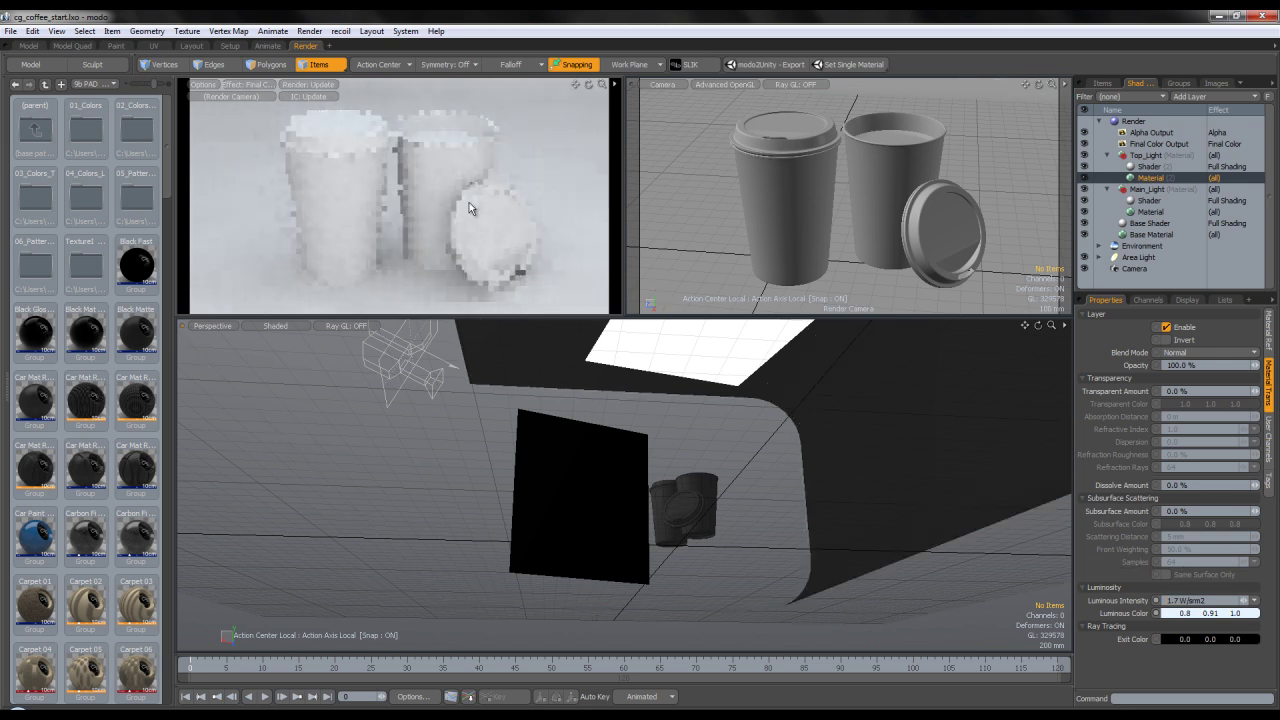
Set the Main_Light material's luminous intensity to 3.0 W/srm2 and its luminous color to a warm tan (0.66, 0.44, 0.29).
click(1151, 213)
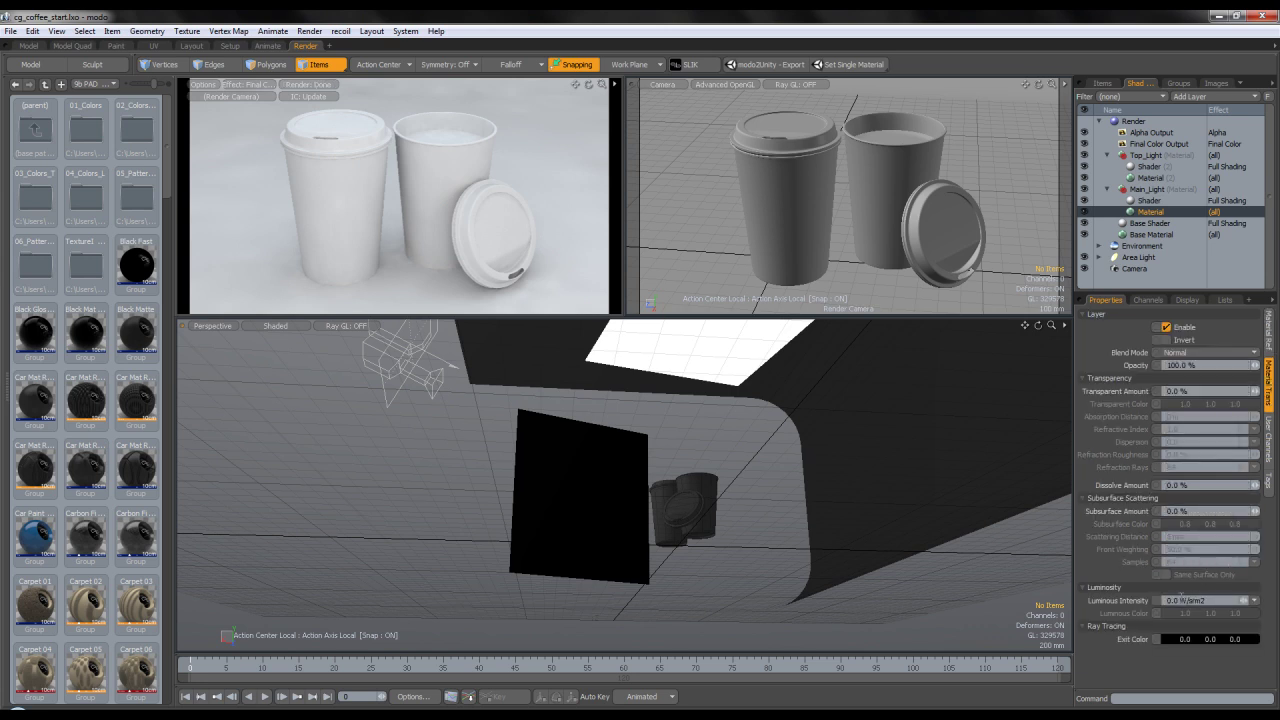
text(3)
key(Return)
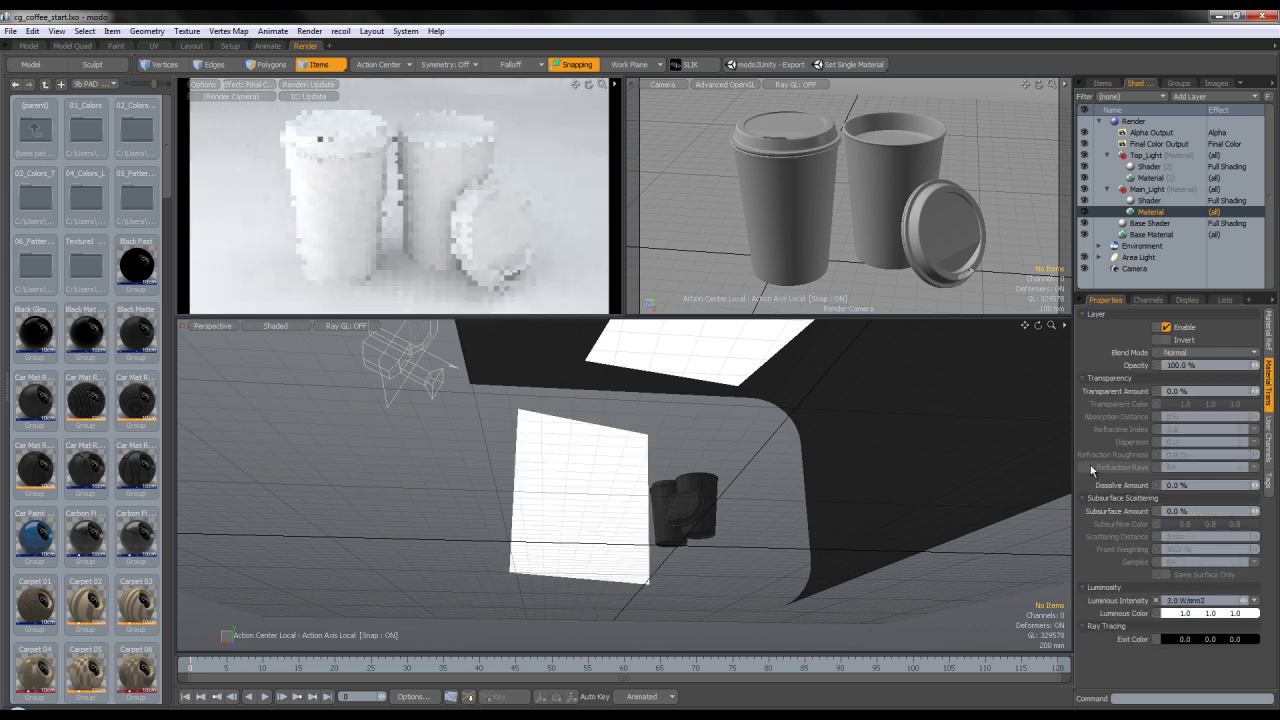
click(1184, 613)
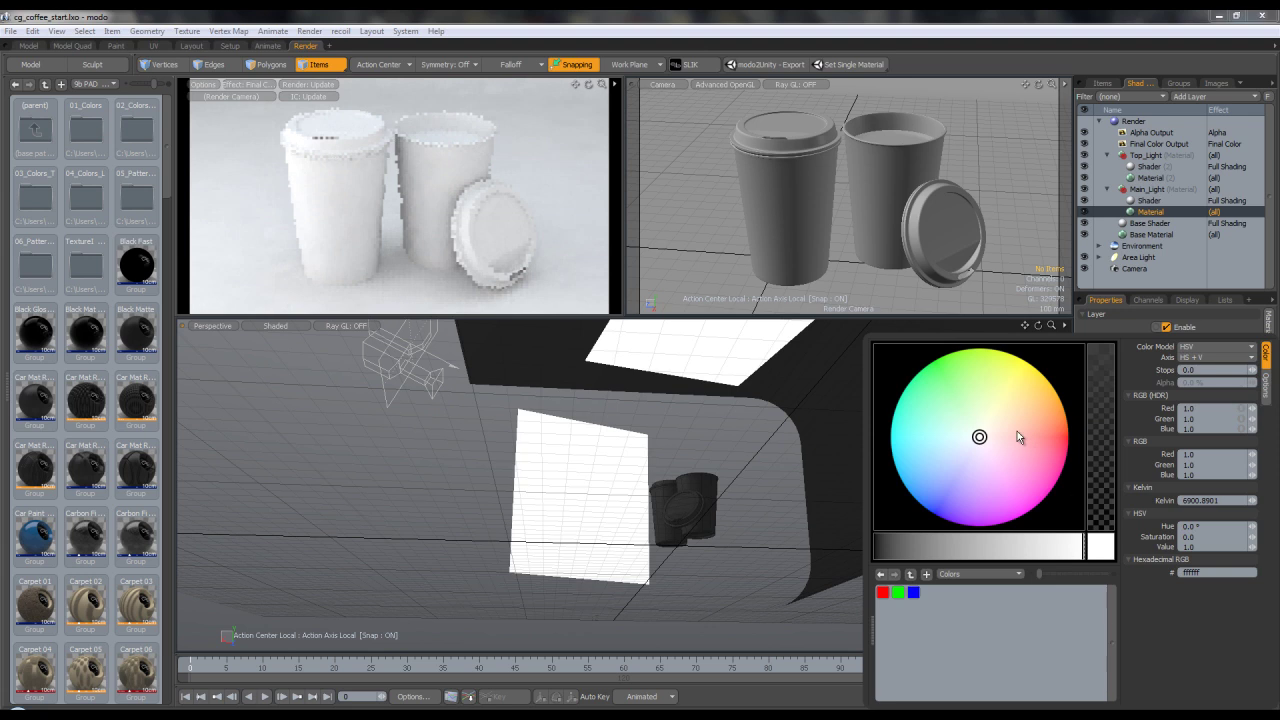
drag(1023, 434, 1020, 425)
drag(1080, 545, 1007, 543)
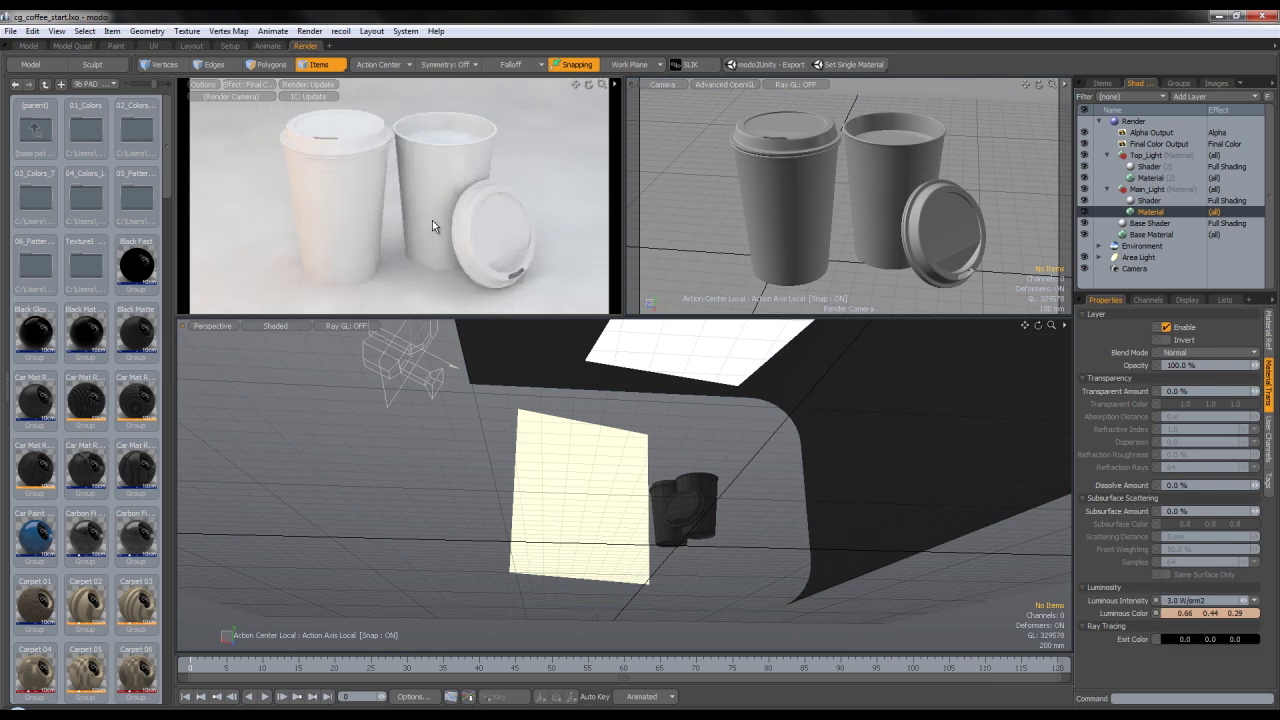
Set the render antialiasing to 16 samples/pixel with the Mitchell-Netravali filter and the ray threshold to 0.05%.
click(1135, 122)
click(1270, 366)
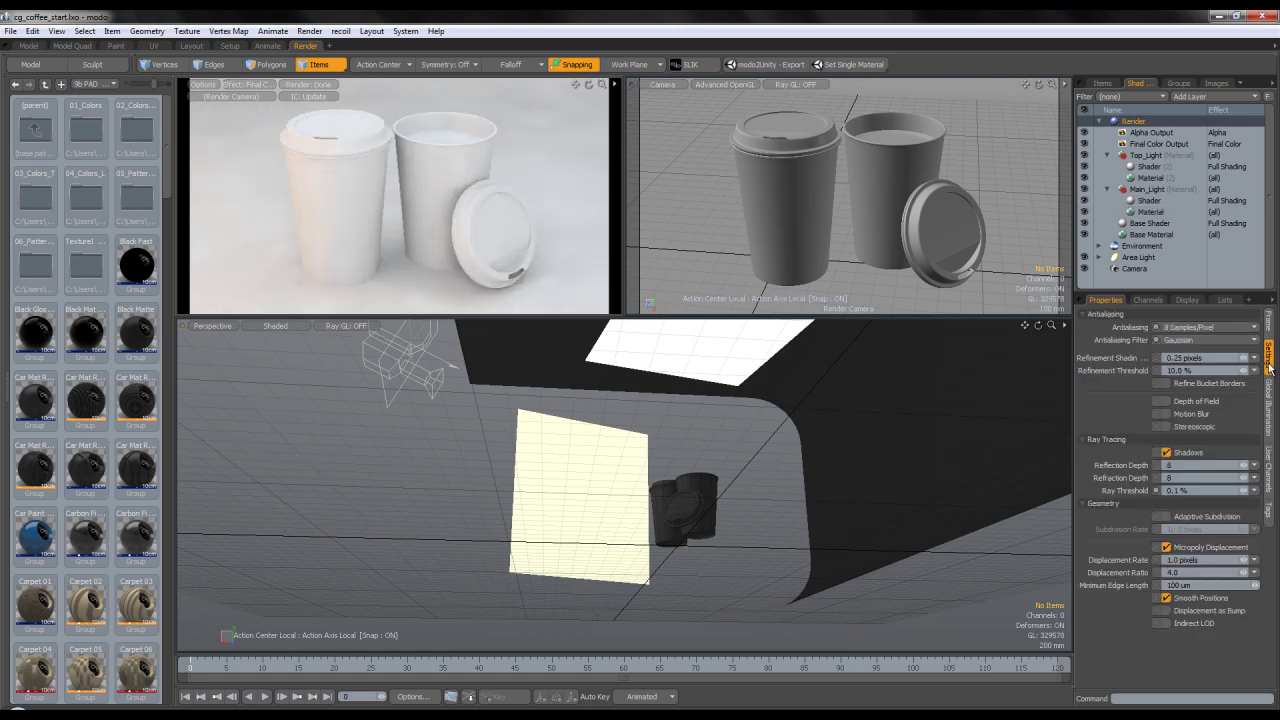
click(1200, 327)
click(1190, 340)
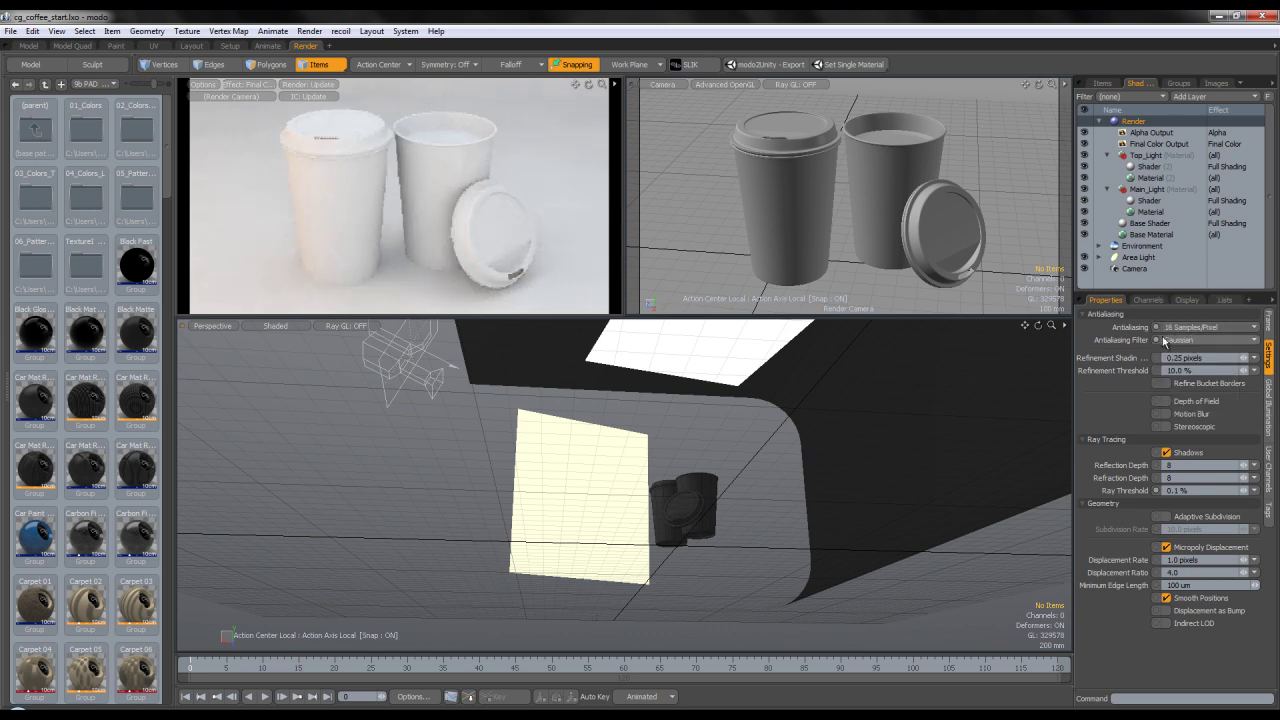
click(1200, 340)
click(1188, 360)
drag(1181, 491, 1136, 490)
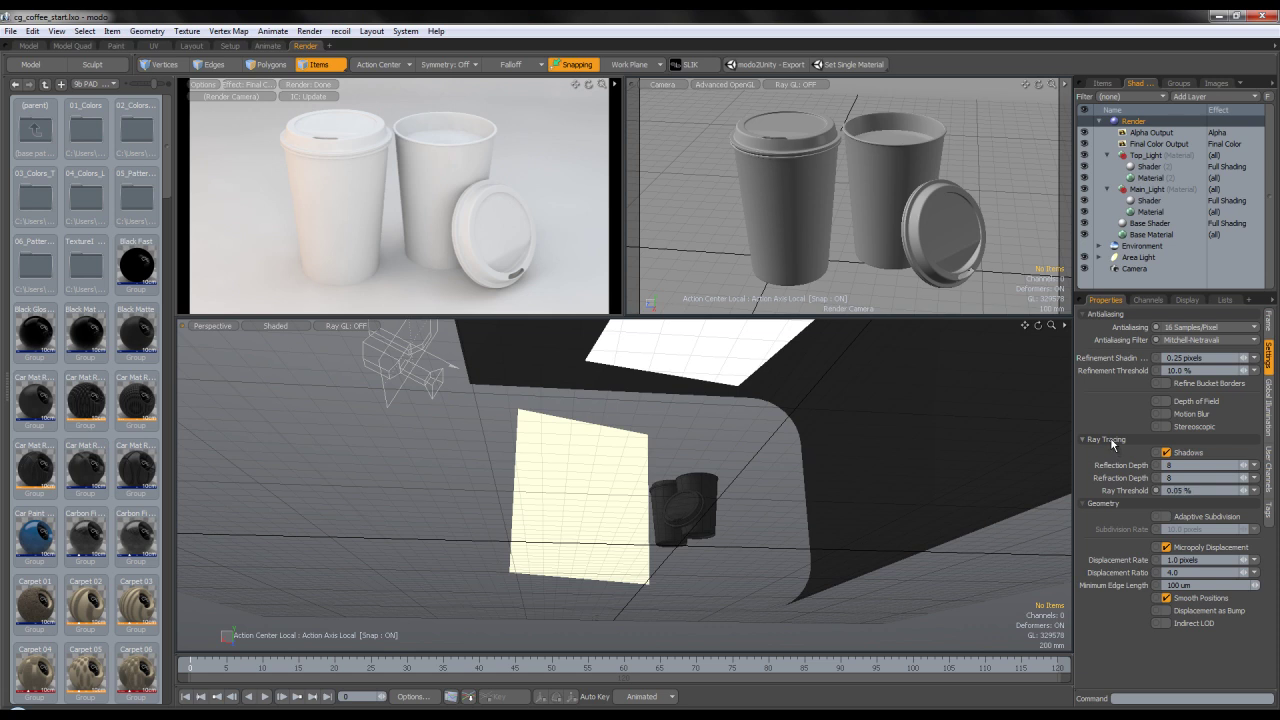
click(1269, 406)
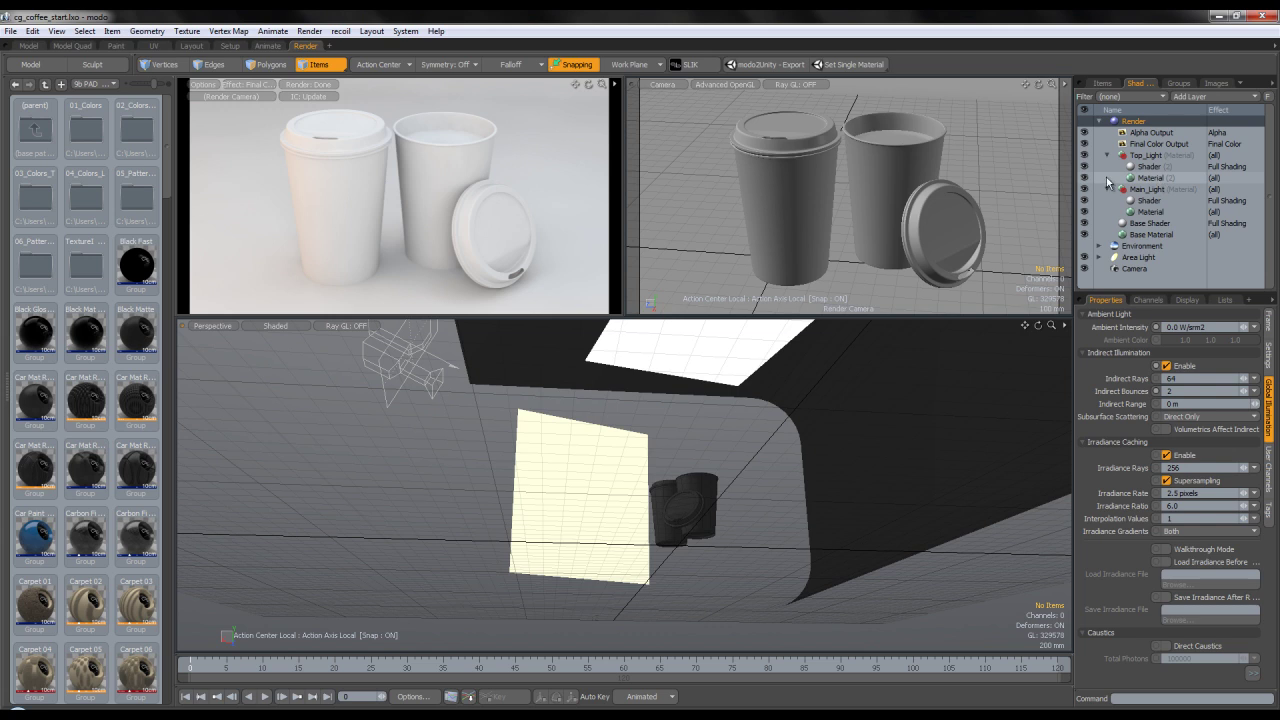
Set the Main_Light material's luminous intensity to 2.5 W/srm2 and darken its luminous color to 0.55, 0.37, 0.25.
click(1150, 211)
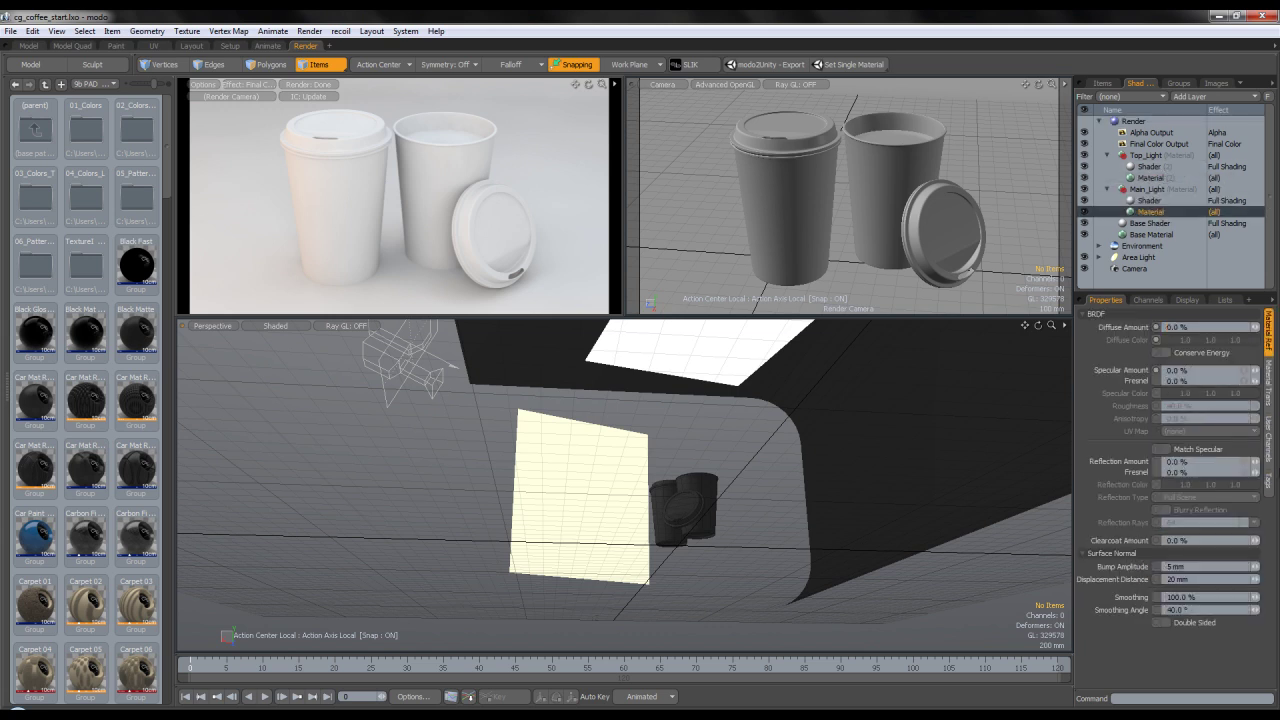
click(1270, 390)
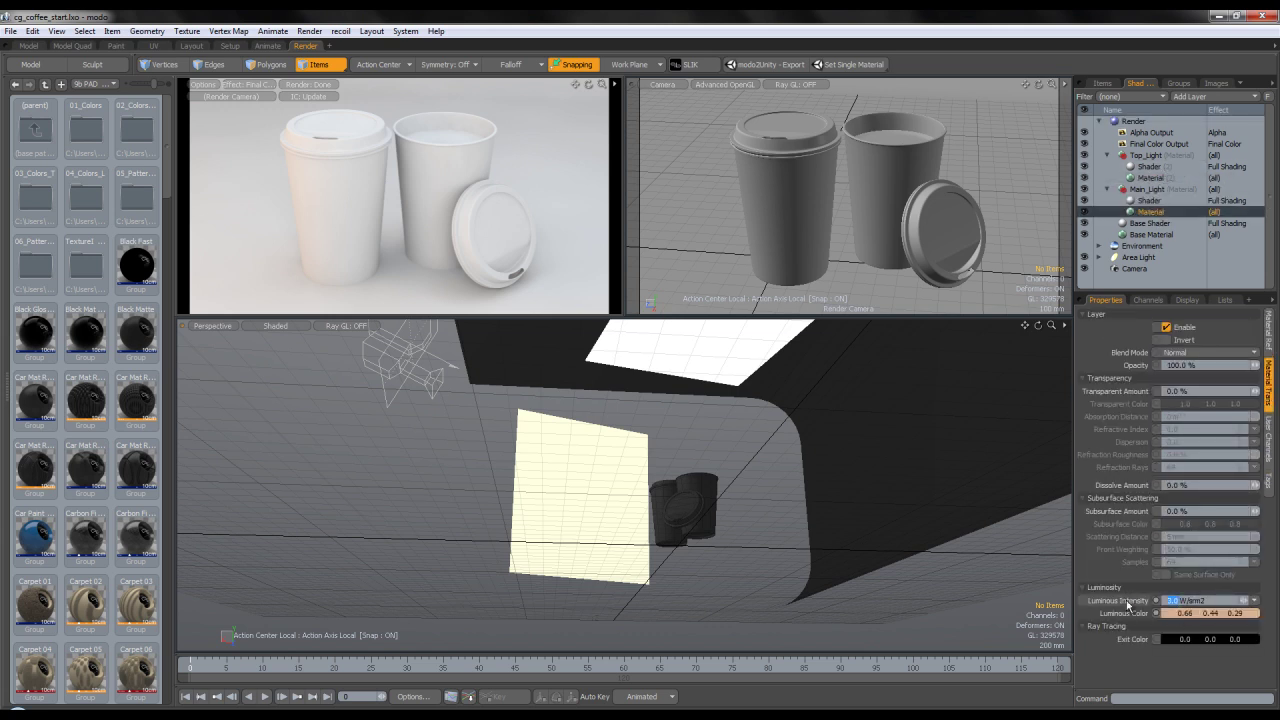
text(2.5)
key(Return)
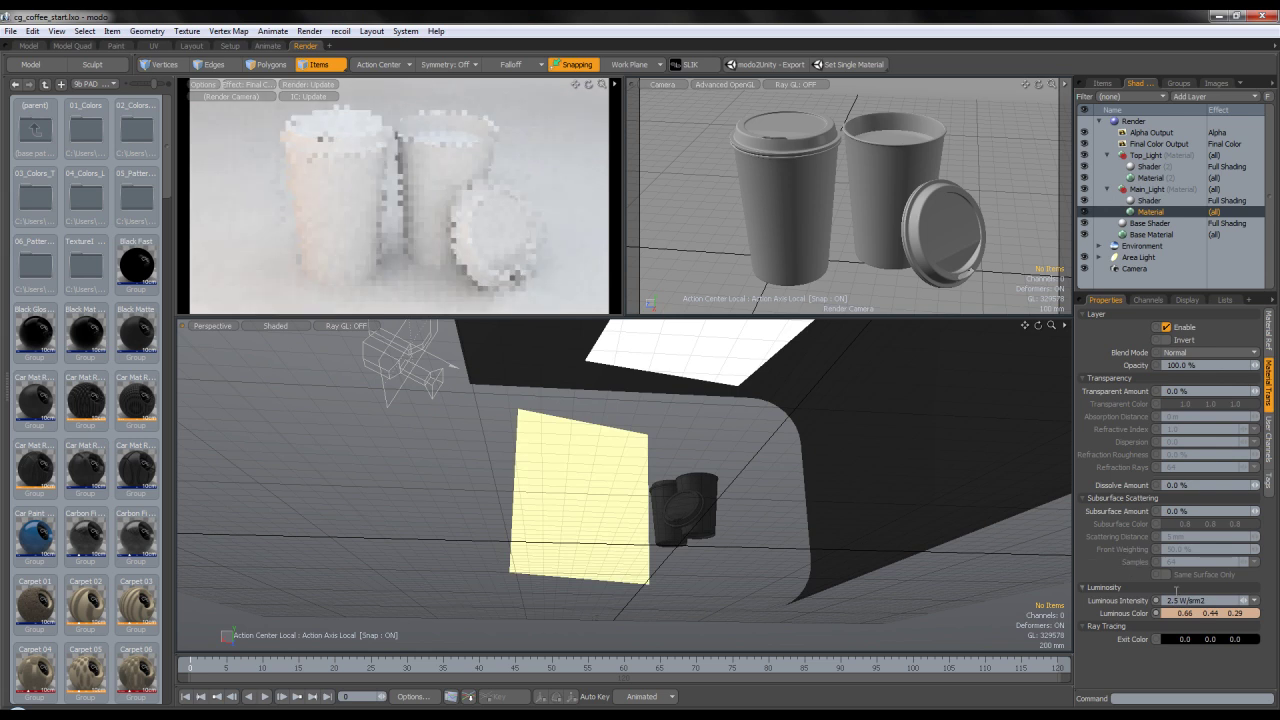
click(1184, 613)
drag(998, 549, 990, 548)
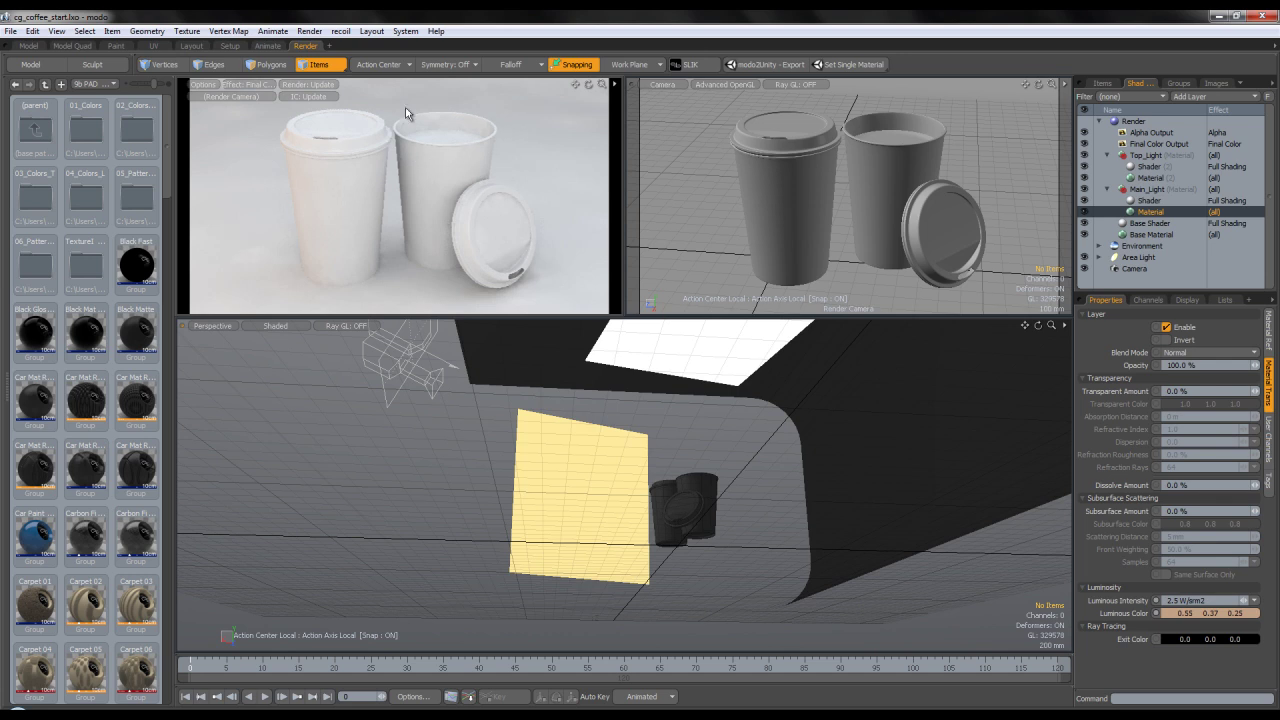
In the modeling layout, assign a new polygon material named Cap to the first Coffee group's Cap mesh.
click(30, 47)
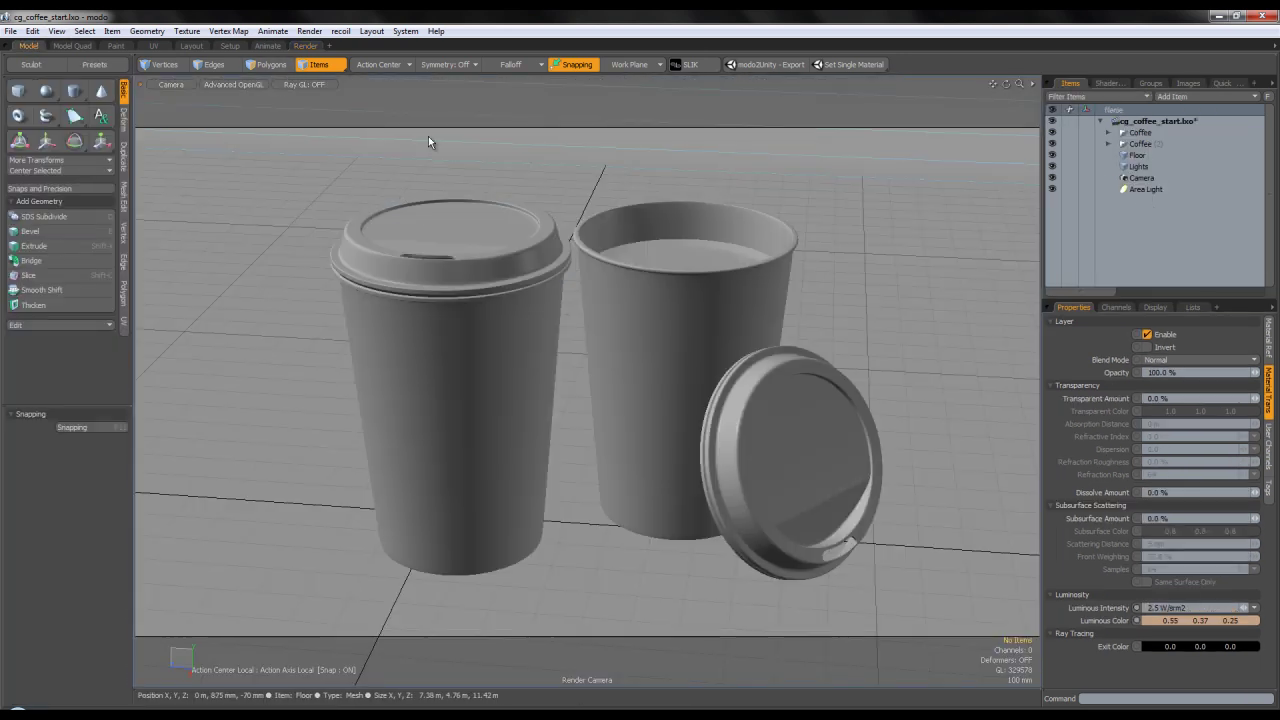
key(3)
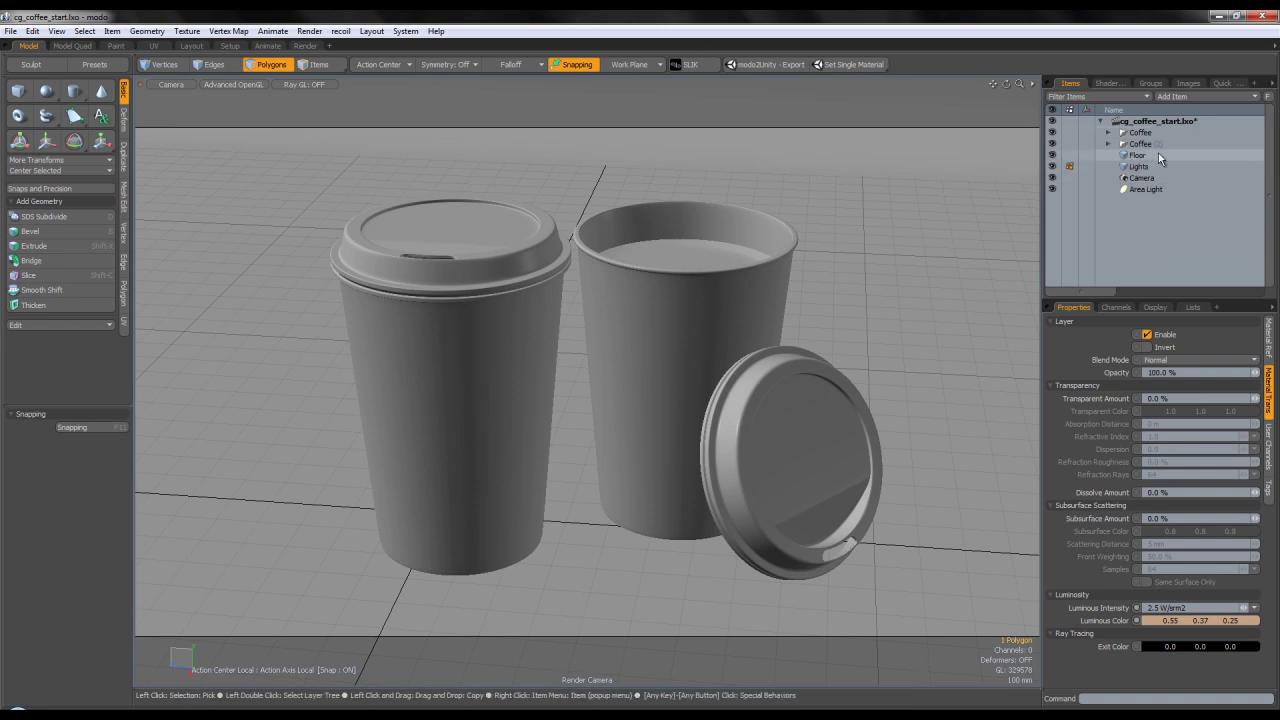
click(1136, 146)
click(1109, 145)
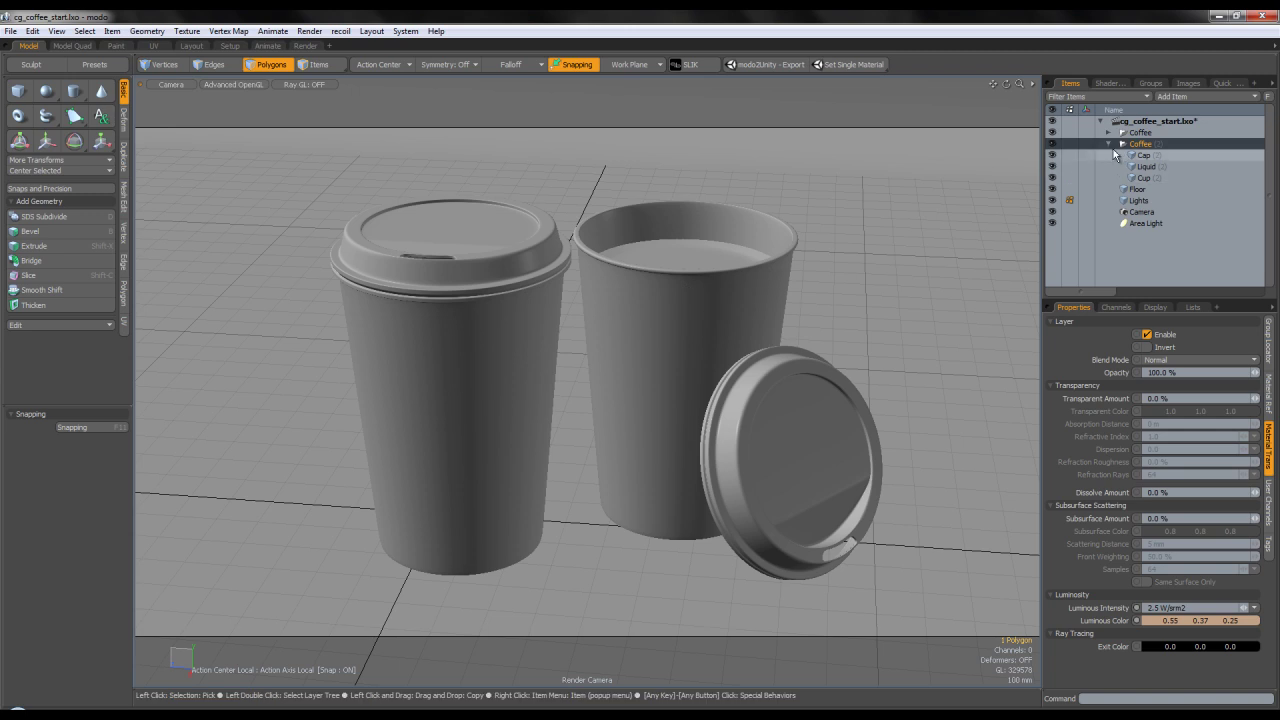
click(1109, 145)
click(1109, 133)
click(1145, 145)
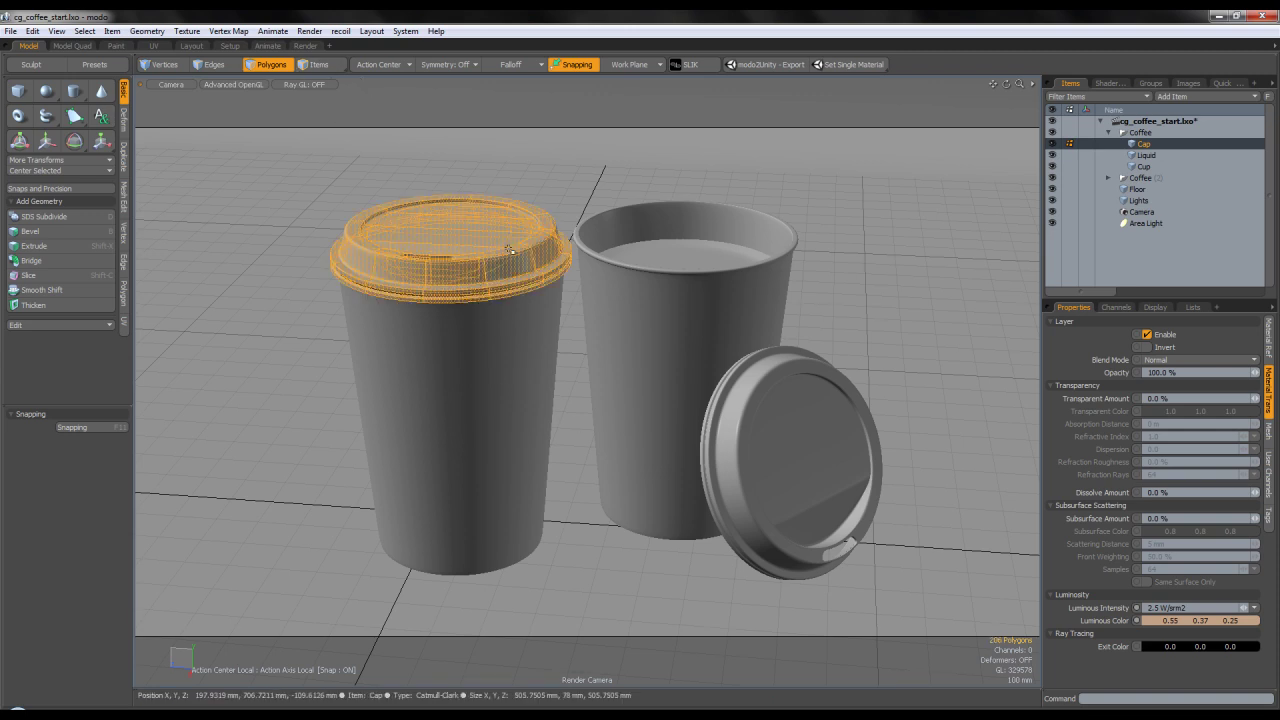
key(m)
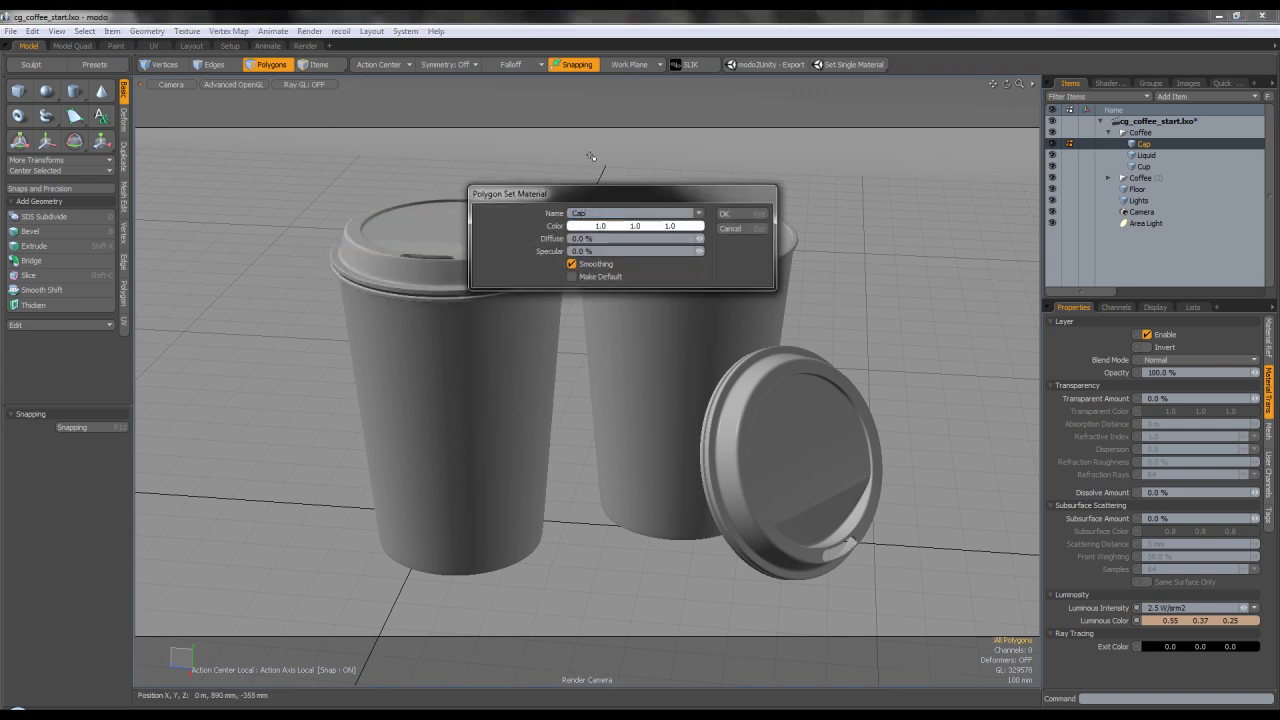
key(Return)
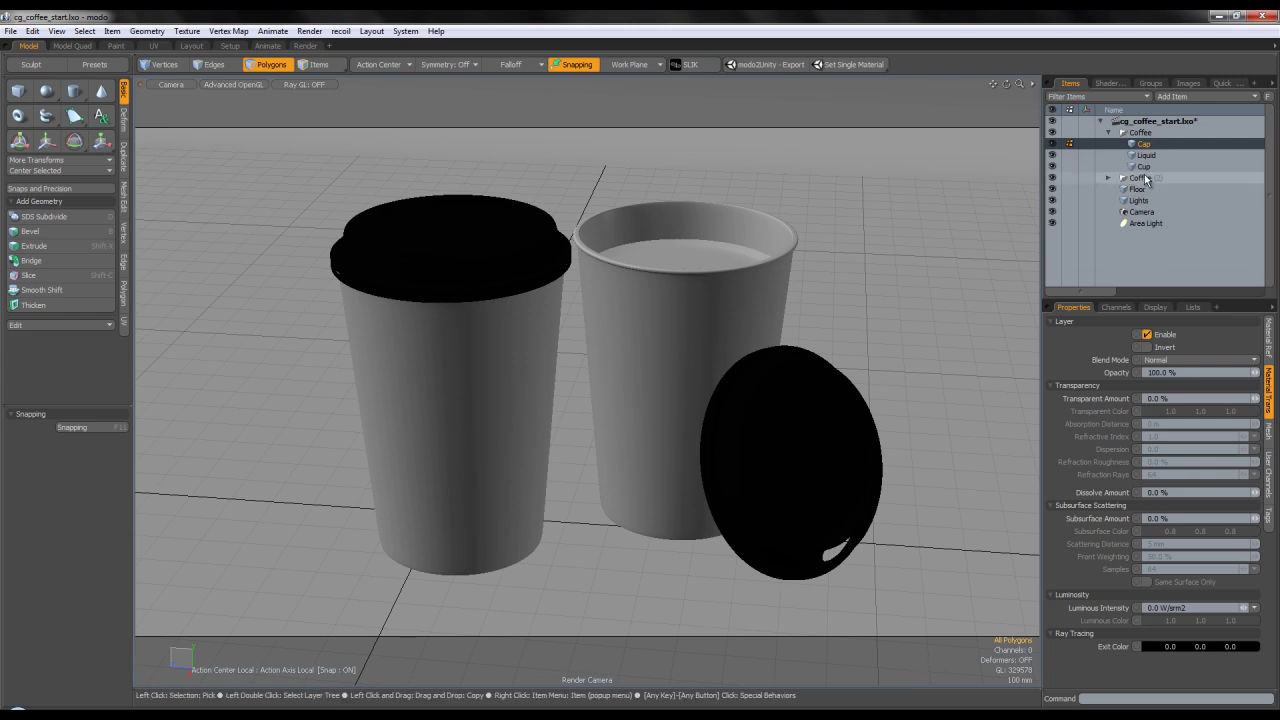
Assign the Cap material to the Cap mesh in the second Coffee group.
click(1108, 178)
click(1143, 212)
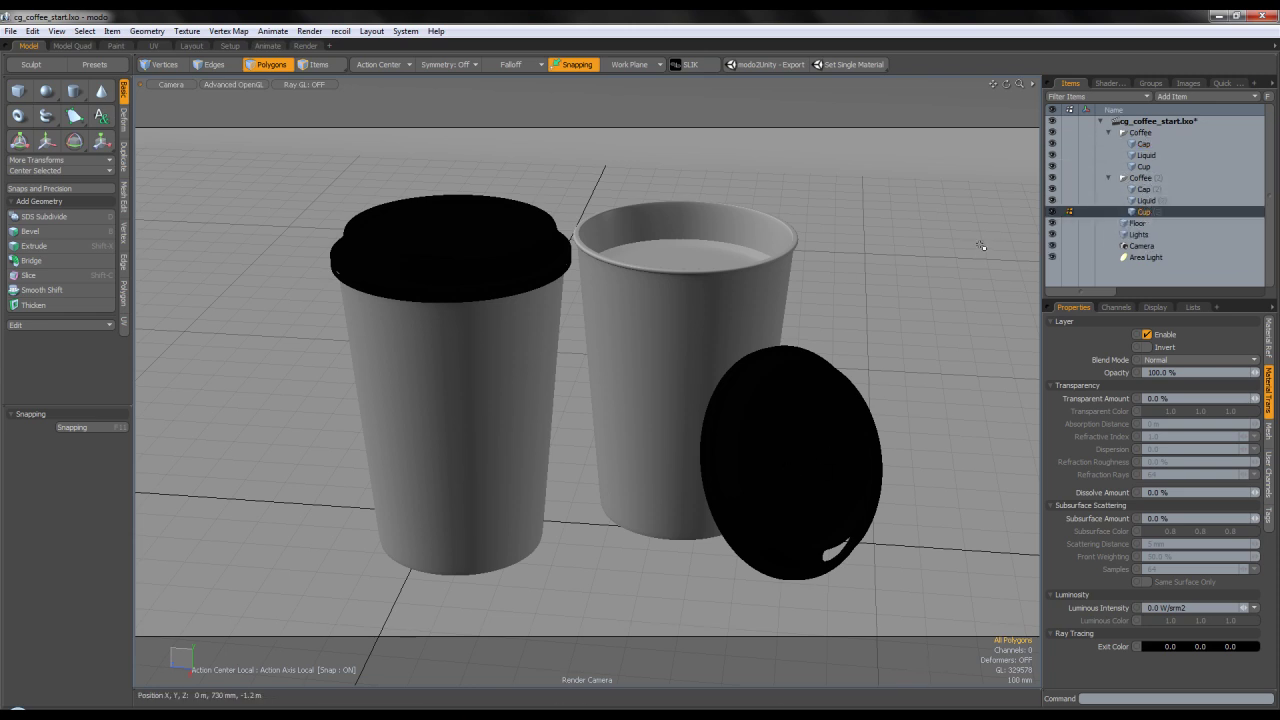
click(1157, 191)
key(m)
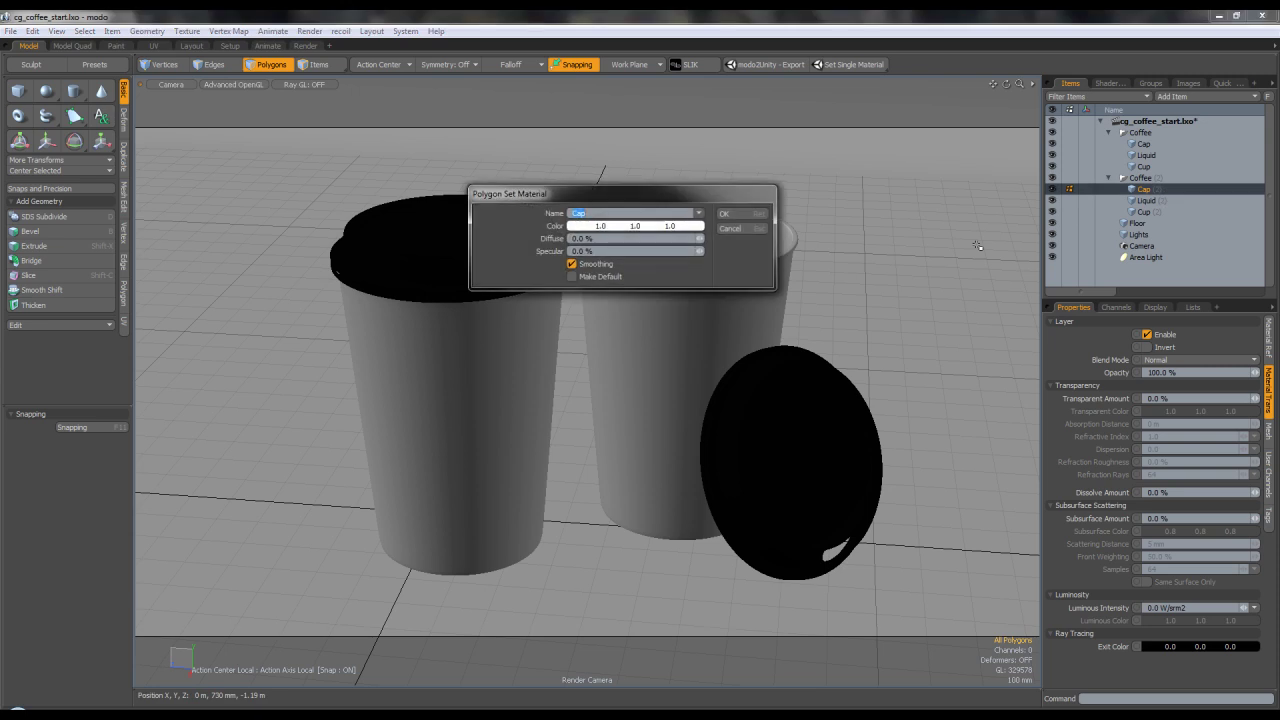
key(Return)
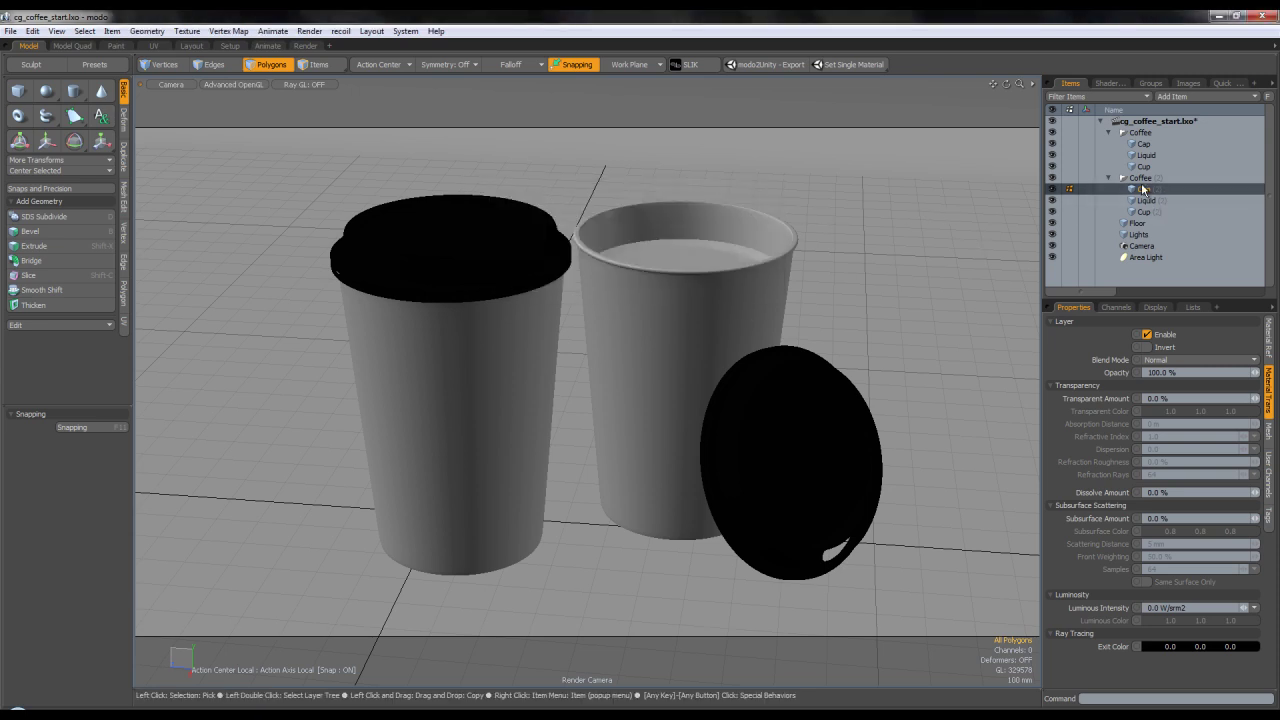
Assign a polygon material named Coffee to the Liquid meshes of both Coffee groups.
click(1153, 152)
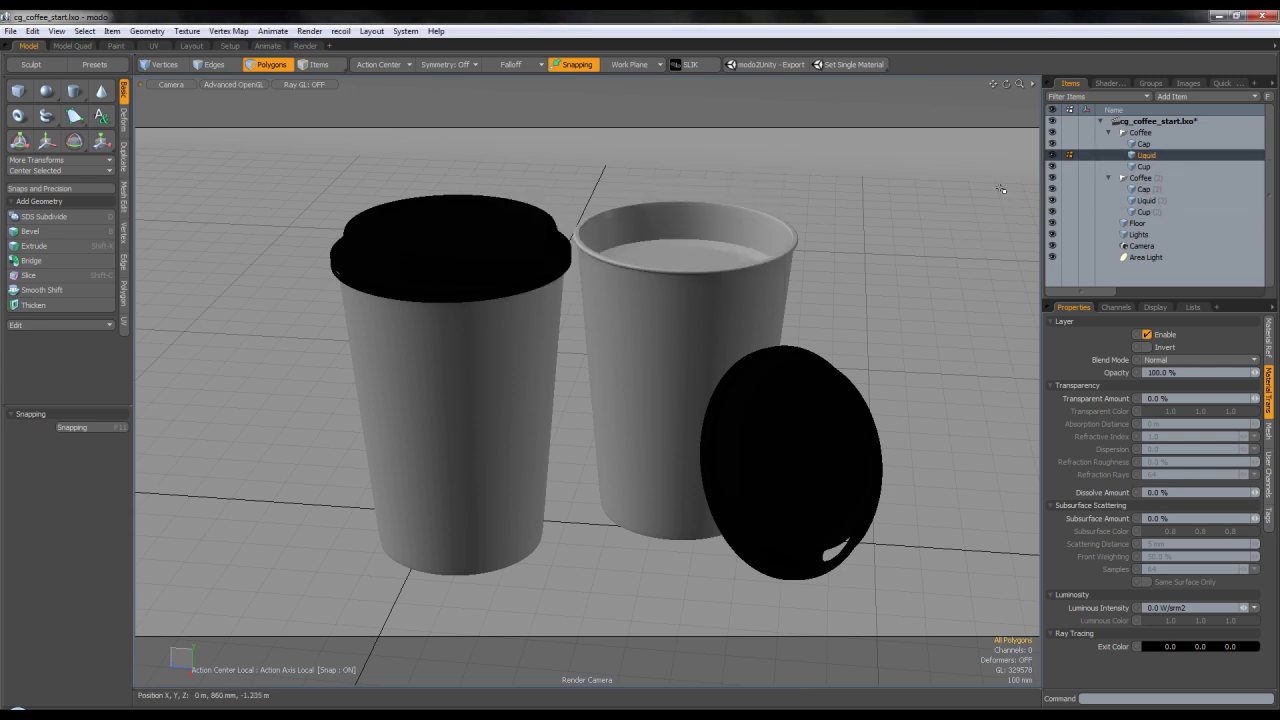
key(m)
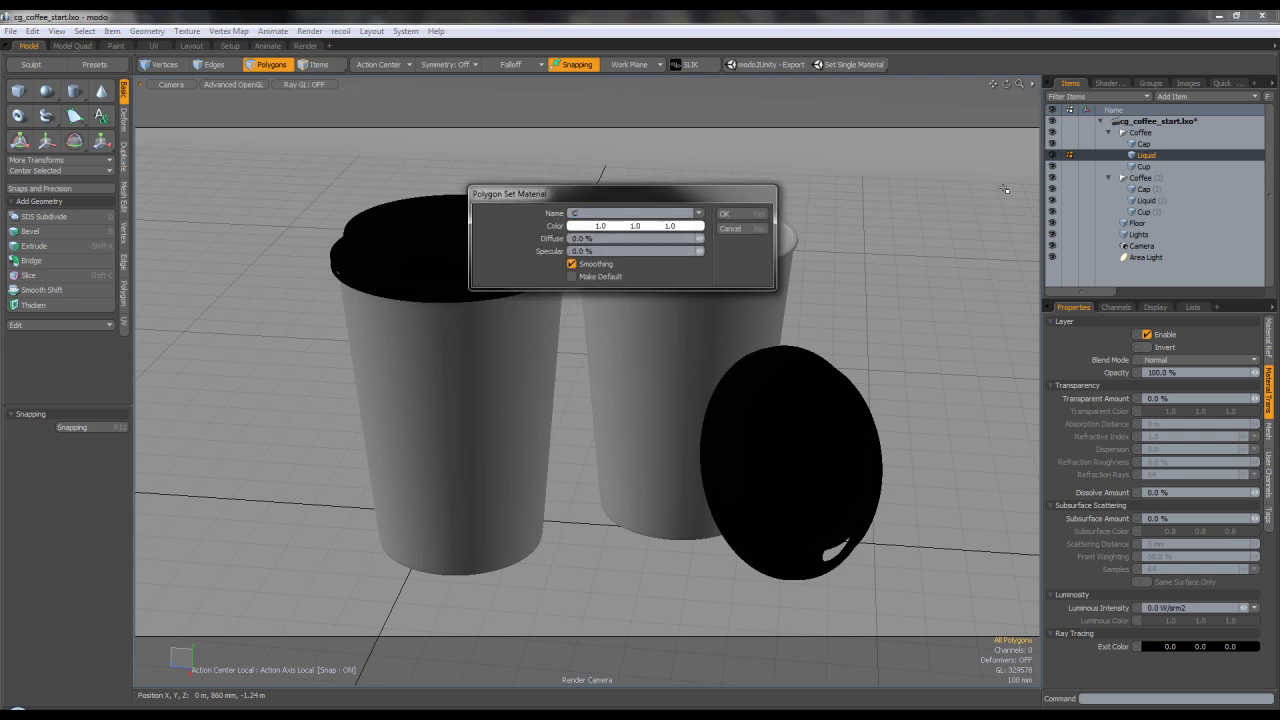
key(Return)
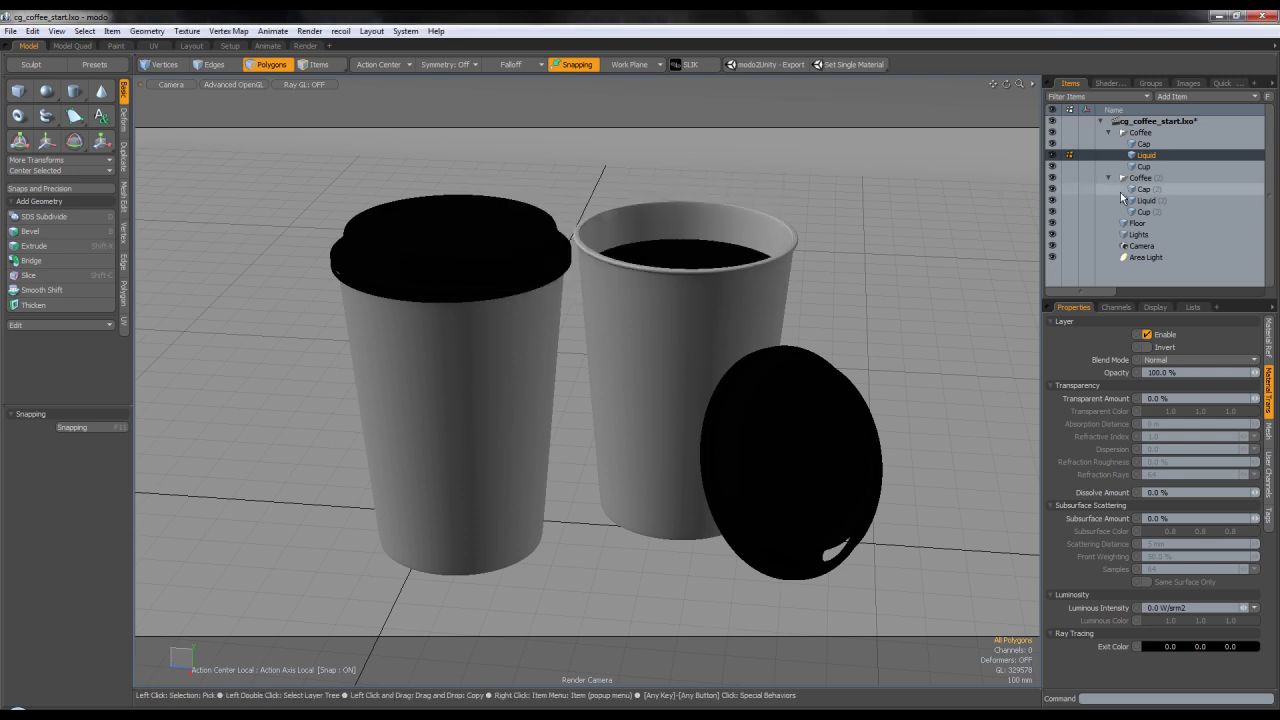
click(1144, 201)
key(m)
key(Return)
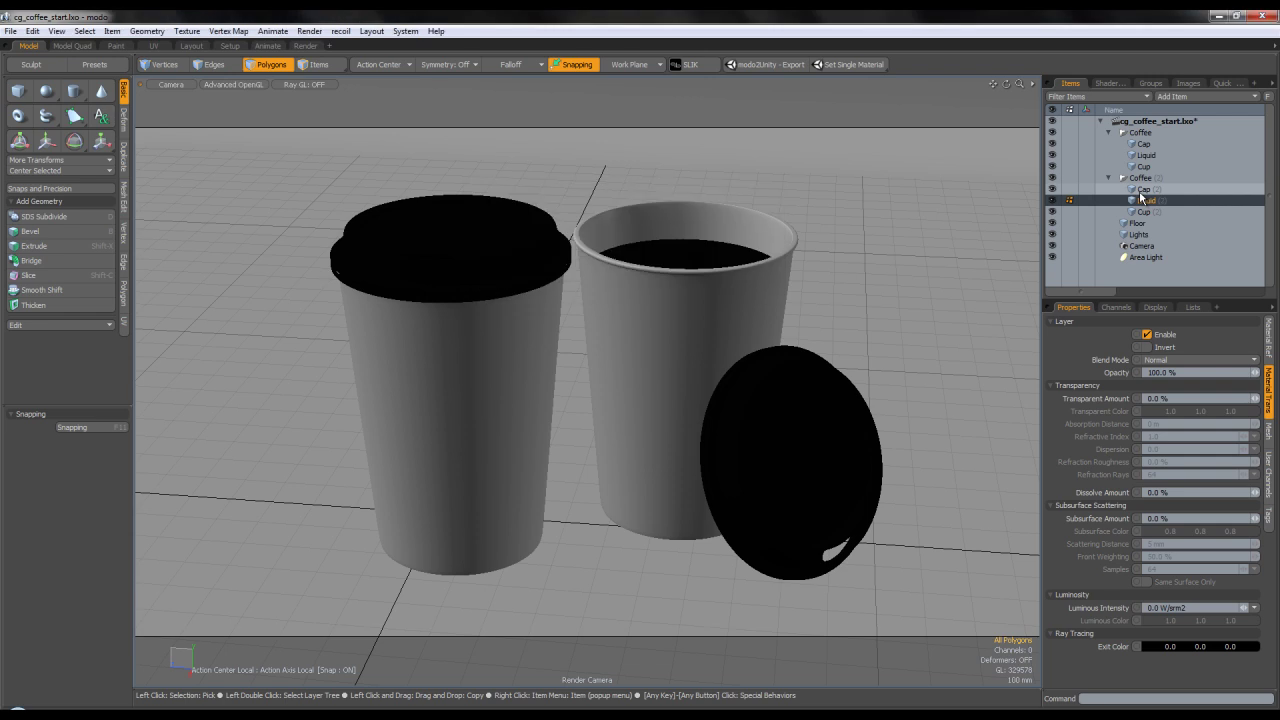
Assign a polygon material named Cup to the Cup meshes of both Coffee groups.
click(1157, 211)
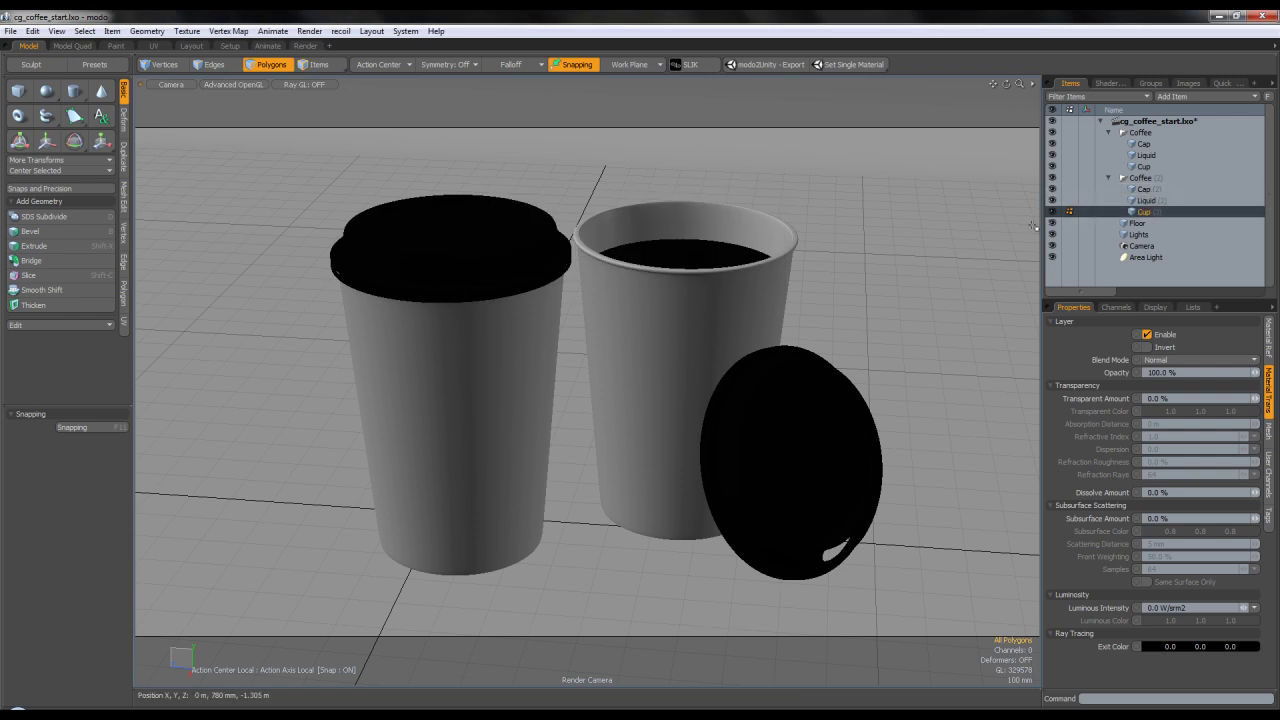
text(mCu)
key(Return)
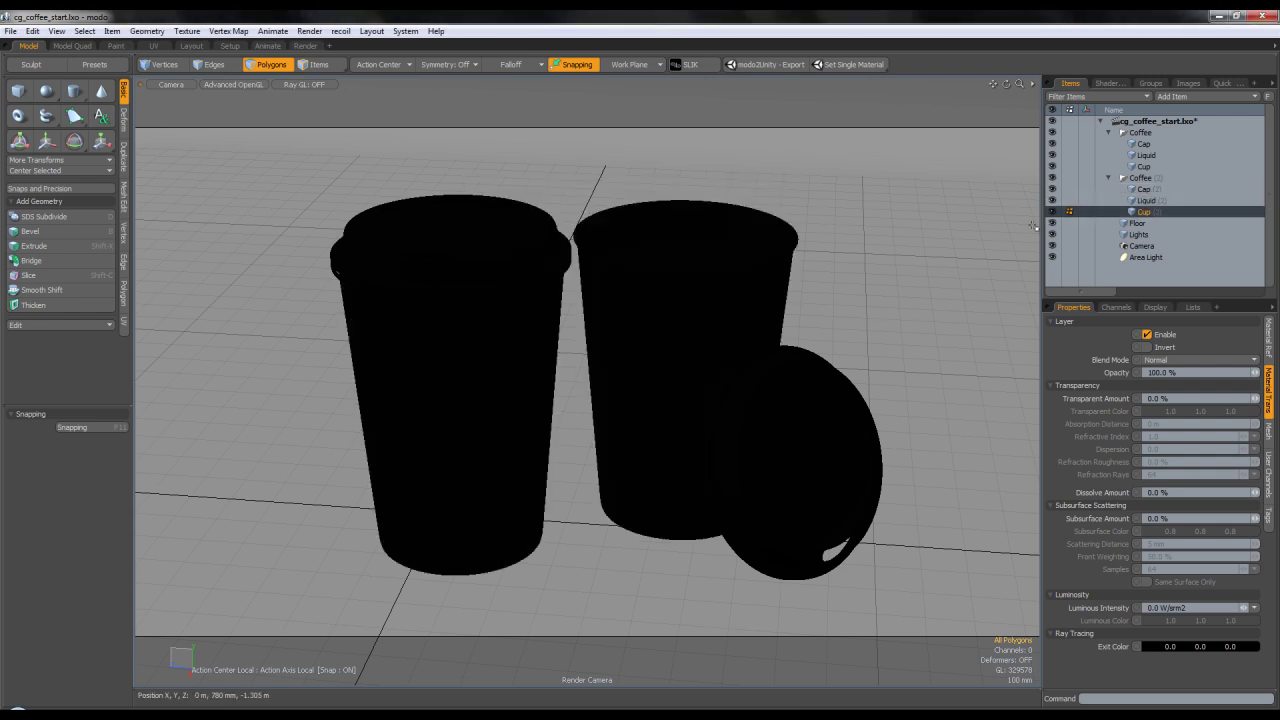
click(1143, 168)
text(mC)
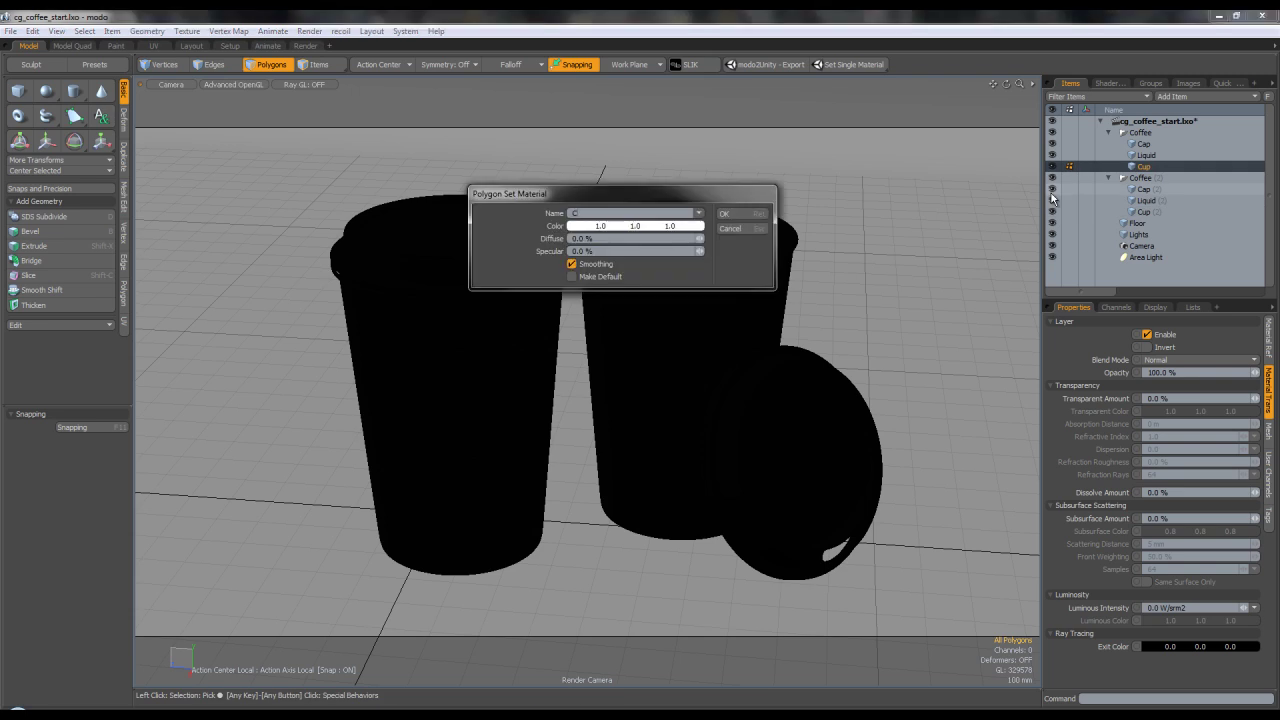
text(up)
key(Return)
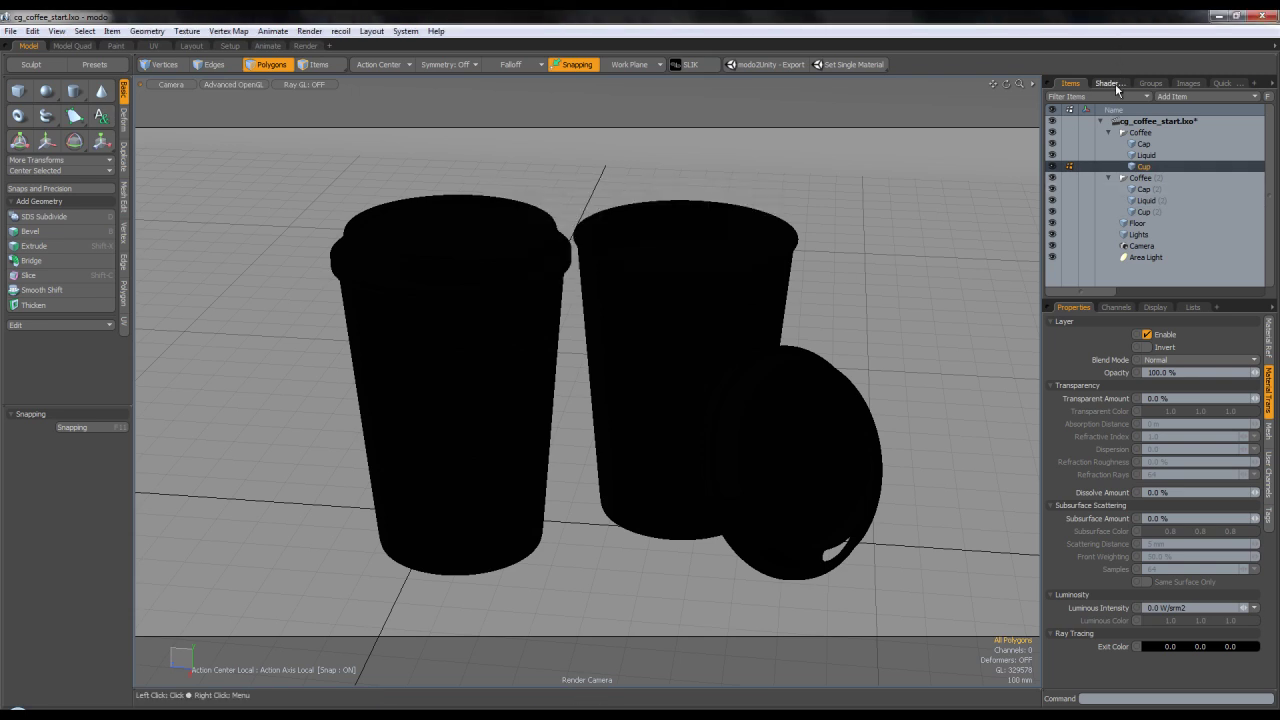
Set the diffuse amount of the Cup group's material to 100% in the shader tree.
click(1112, 83)
click(1127, 234)
click(1075, 189)
click(1075, 155)
click(1075, 189)
click(1118, 200)
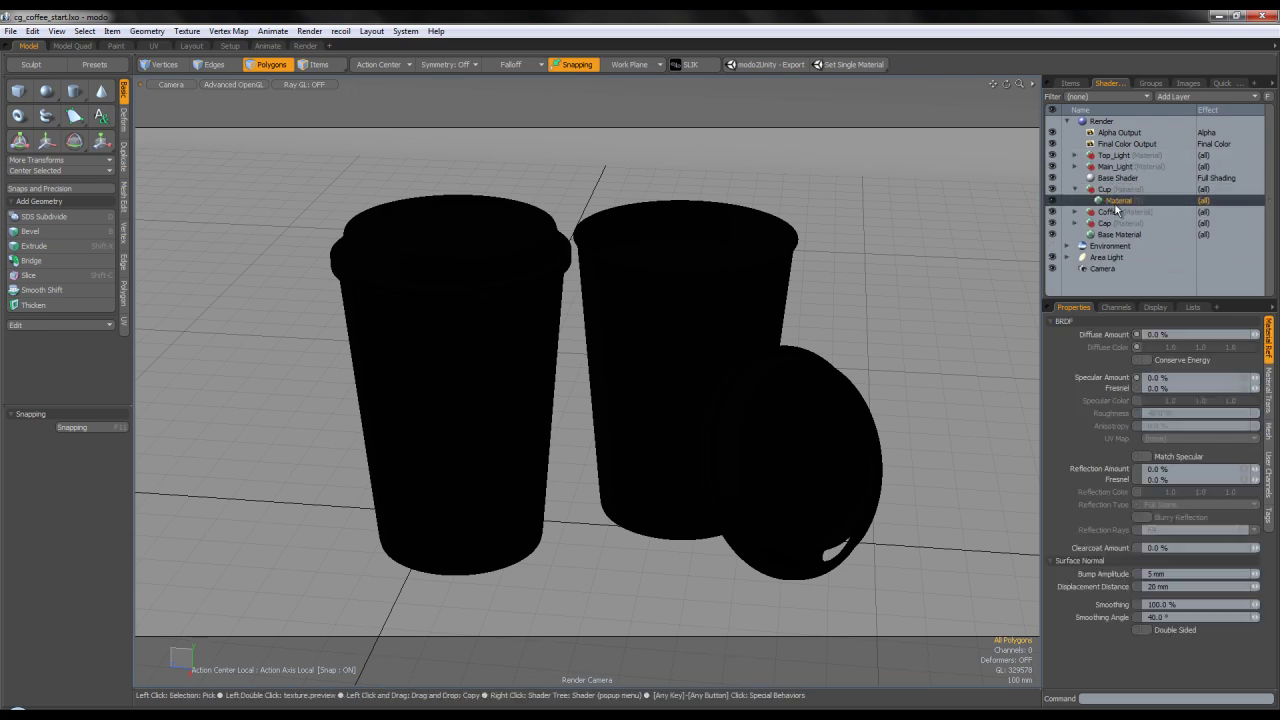
text(100)
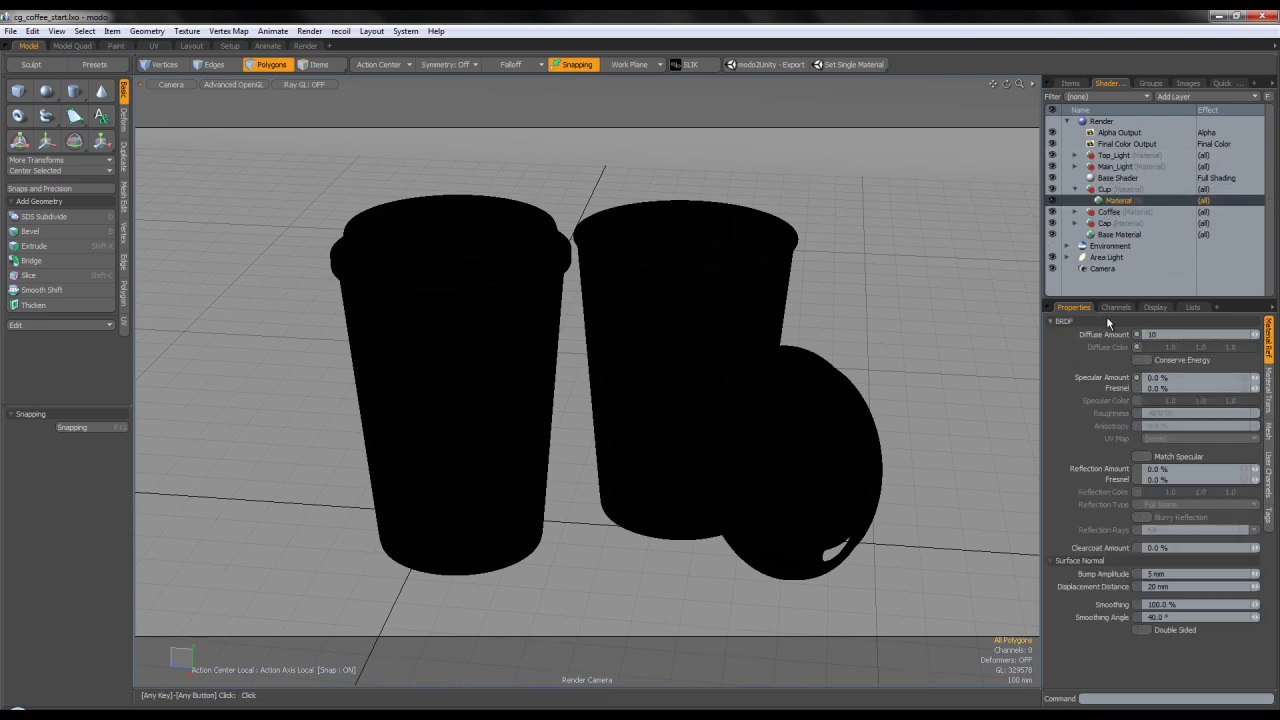
key(Return)
Copy the Cup group's material and paste it over the materials of the Coffee and Cap groups.
right_click(1110, 202)
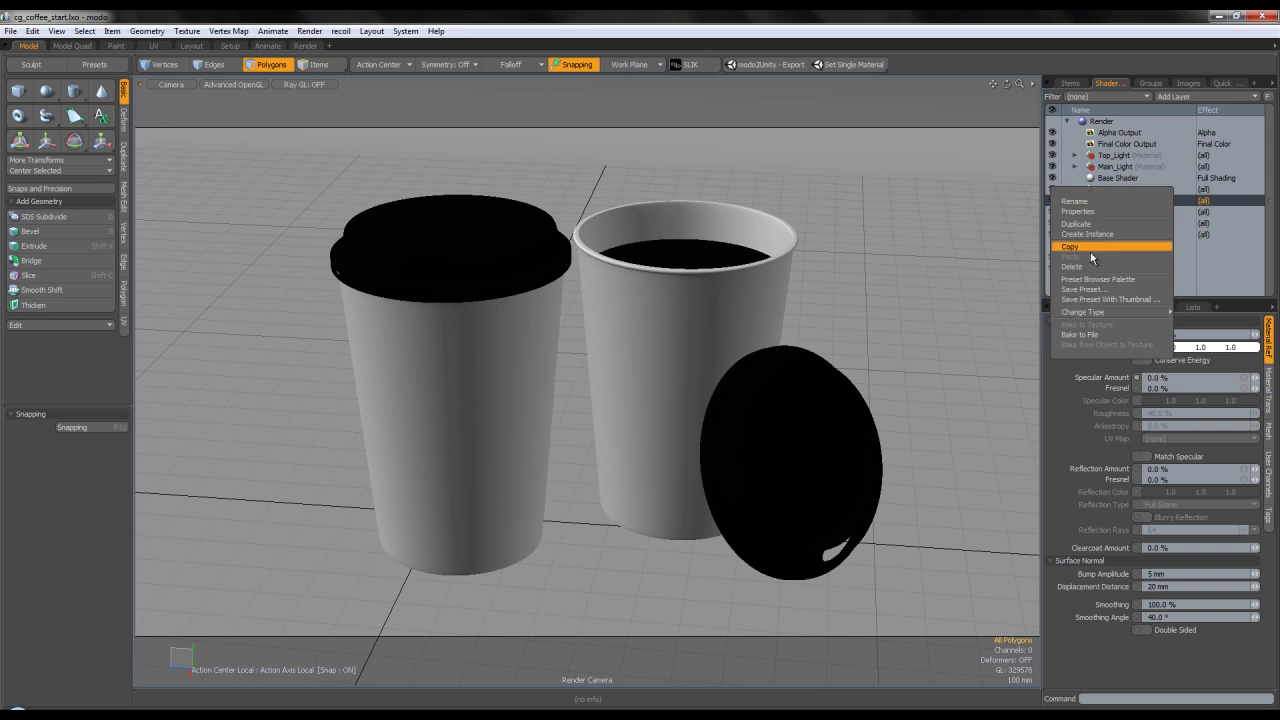
click(1091, 247)
click(1075, 212)
right_click(1115, 225)
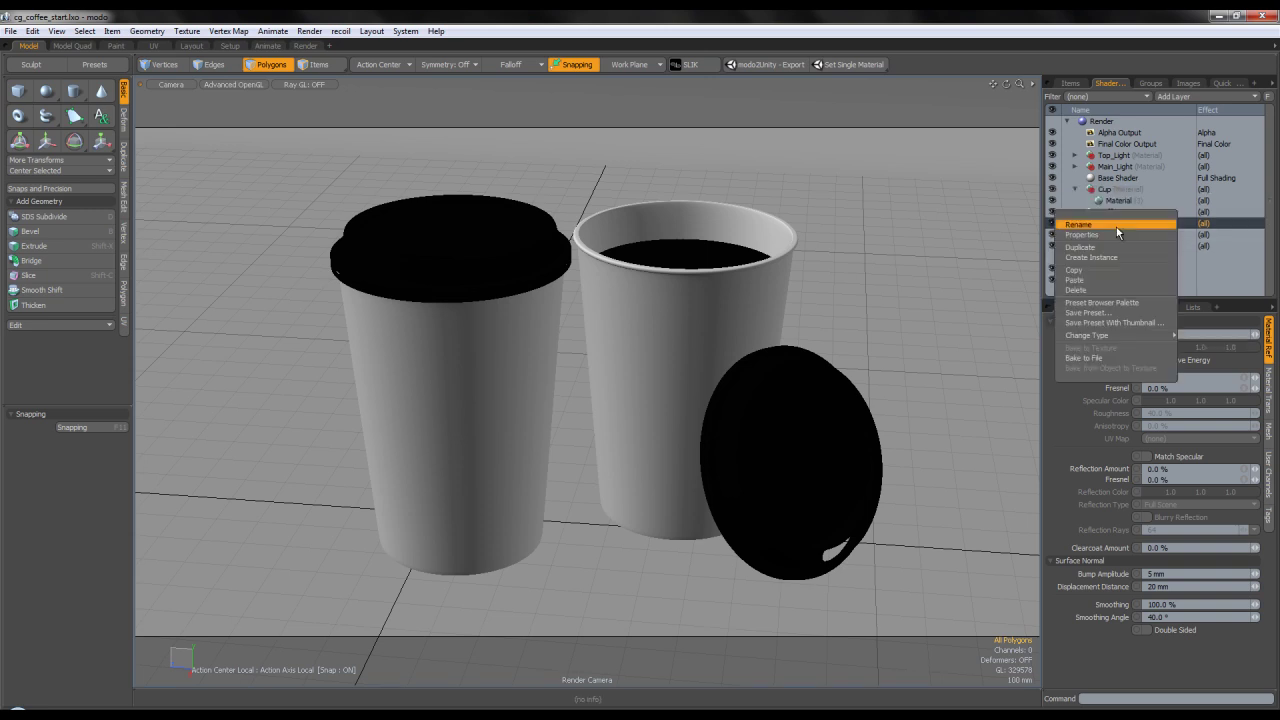
click(1087, 281)
click(1075, 235)
right_click(1116, 248)
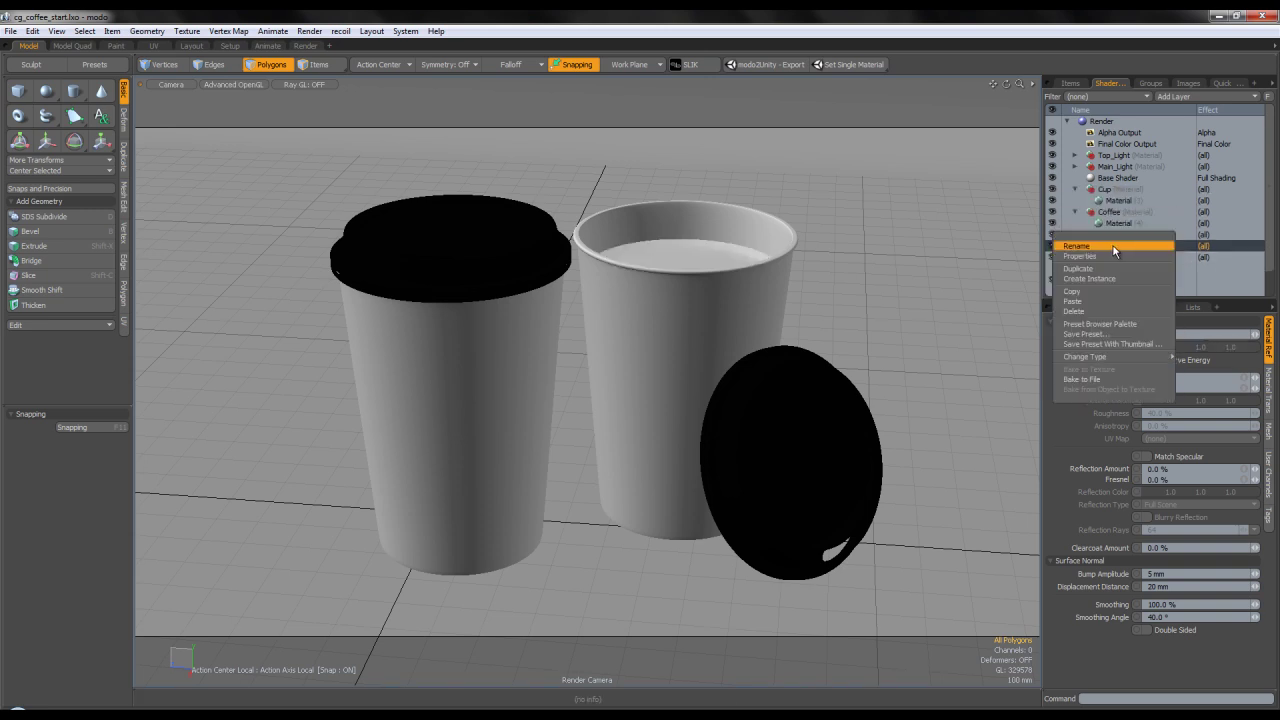
click(1077, 302)
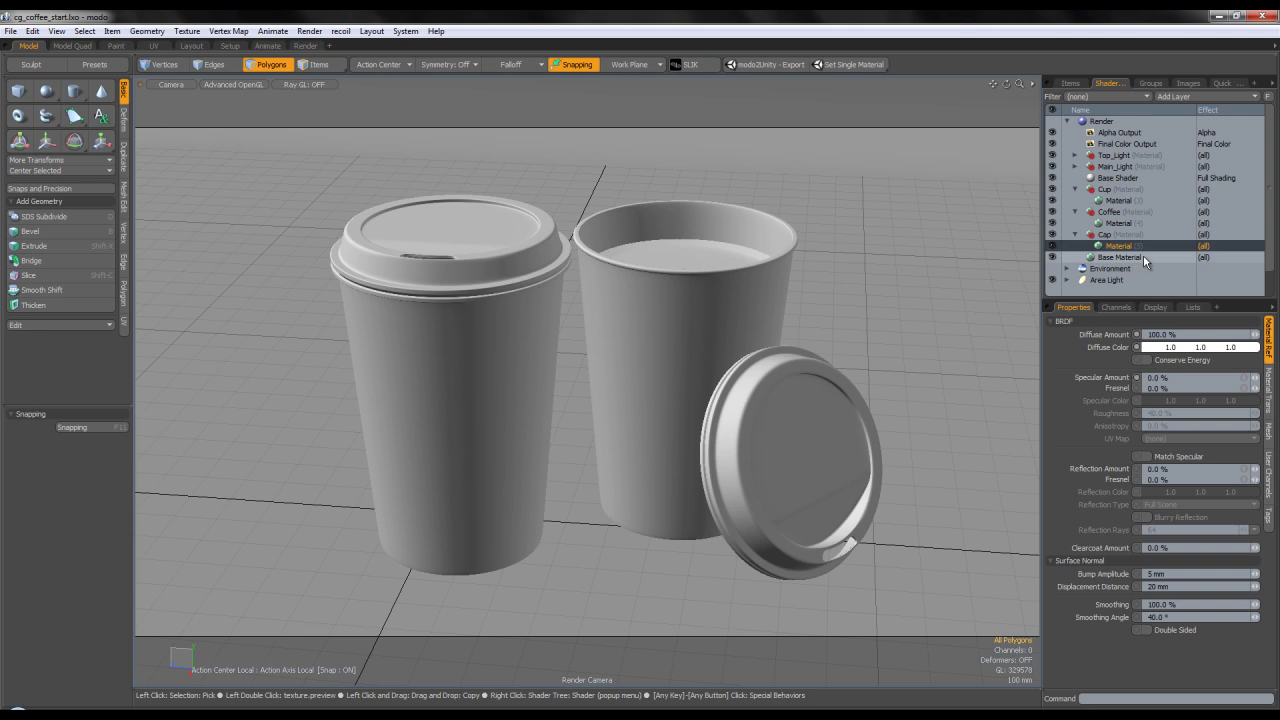
Assign a new polygon material named Floor to the Floor mesh.
click(1070, 83)
click(1108, 133)
click(1108, 144)
click(1140, 165)
click(1140, 156)
text(mFloor)
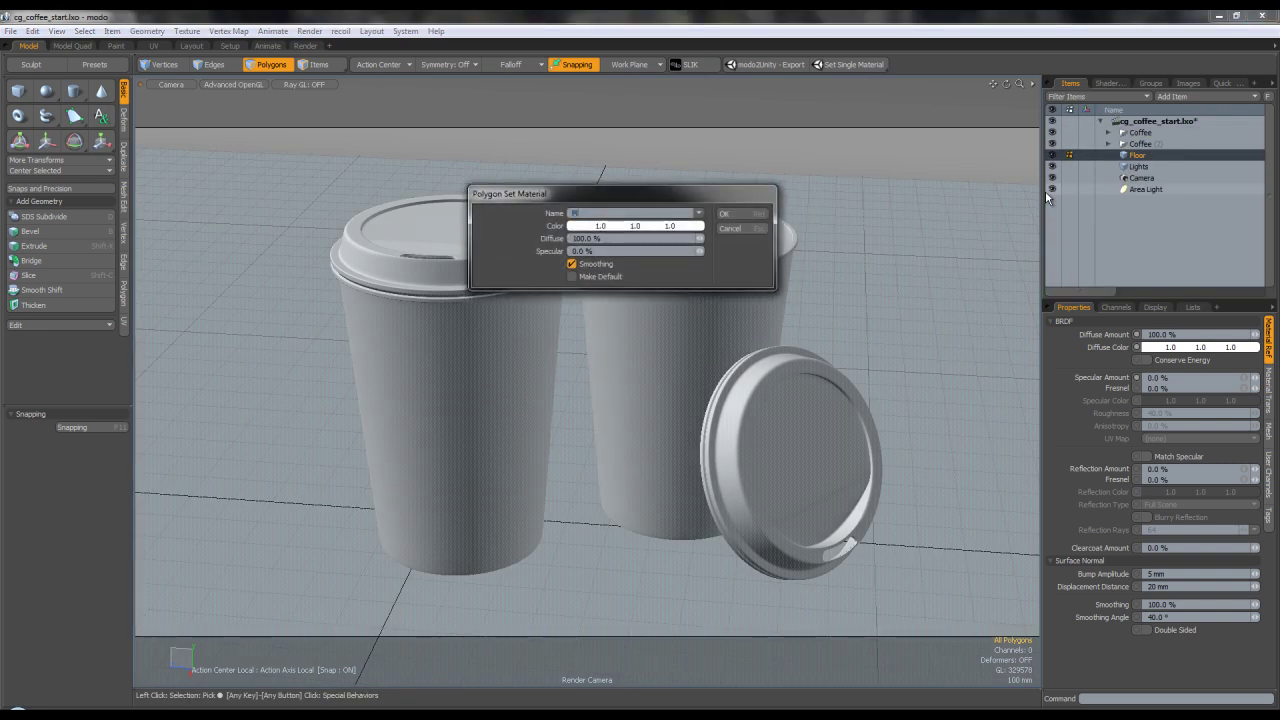
key(Return)
Switch to the Render layout and enable Conserve Energy on the Floor group's material.
click(306, 46)
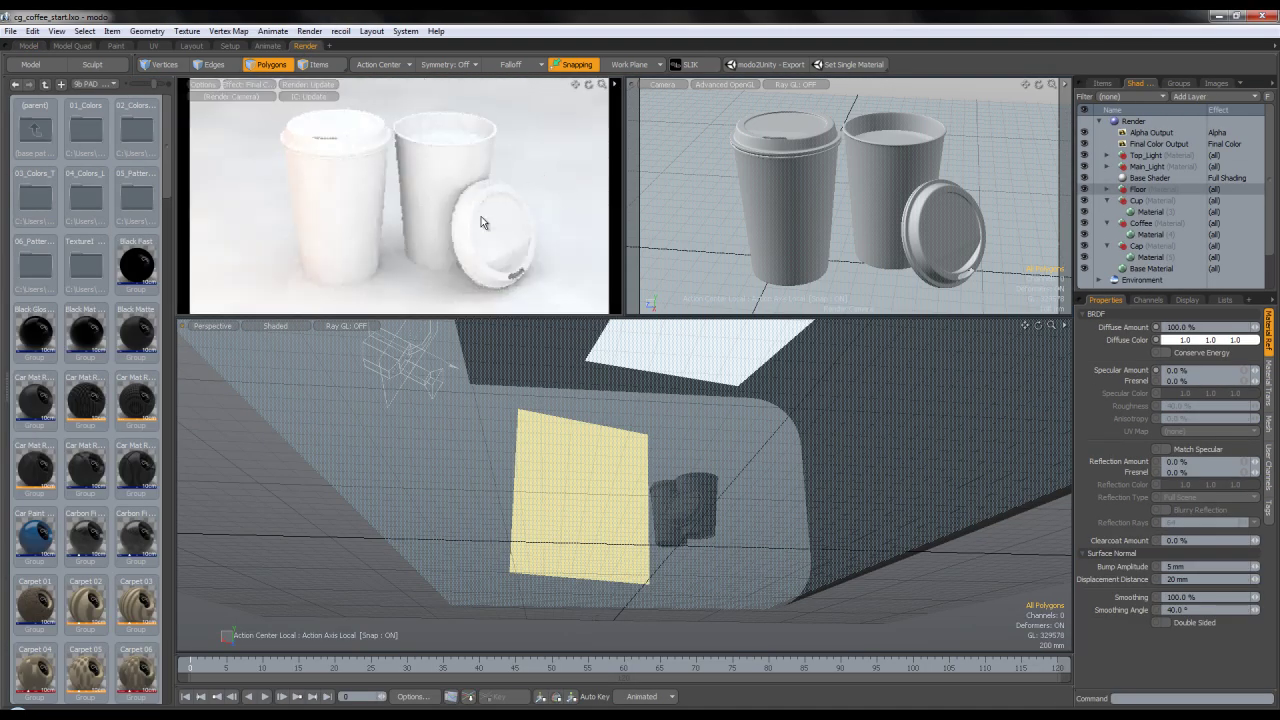
click(1108, 200)
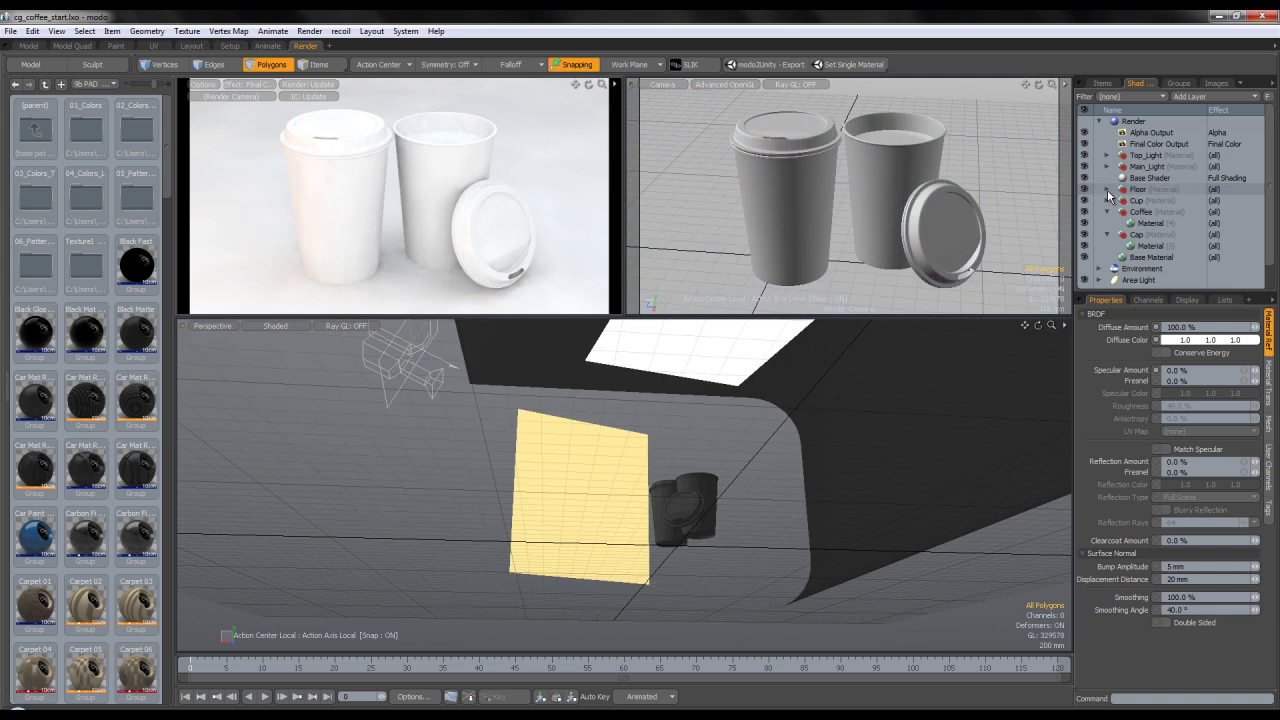
click(1107, 189)
click(1150, 202)
click(1107, 223)
click(1107, 235)
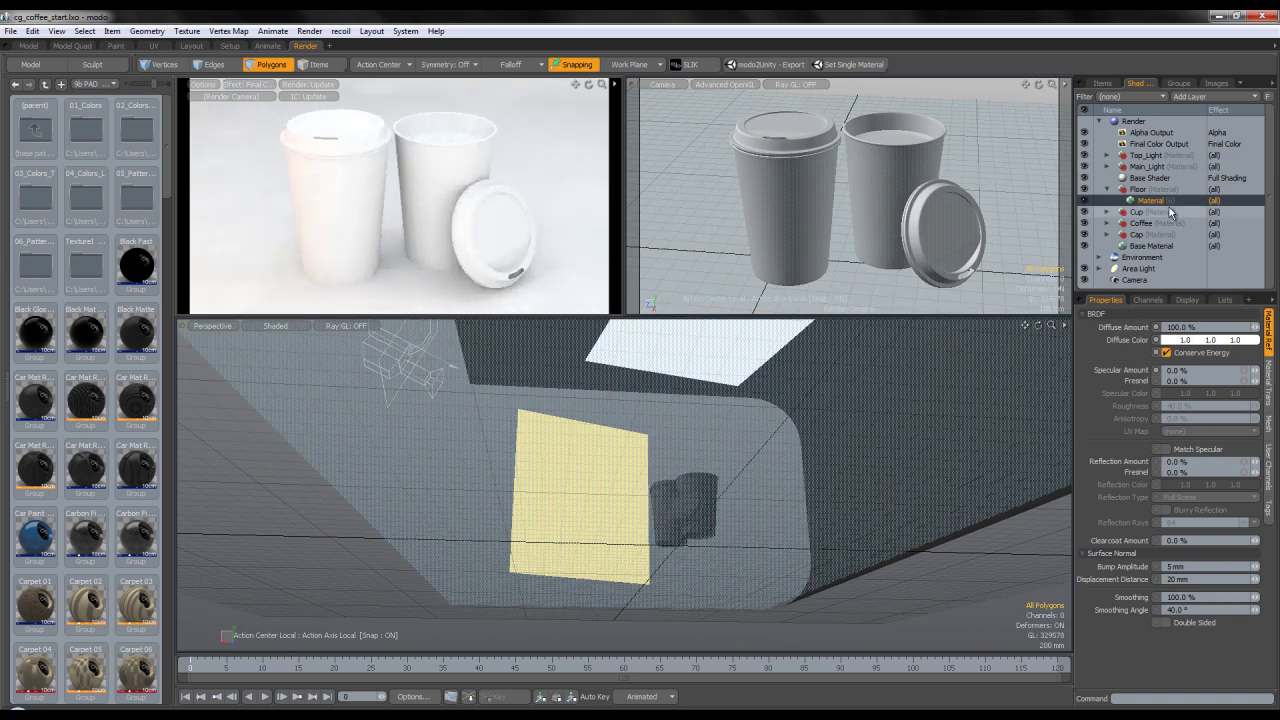
click(1106, 189)
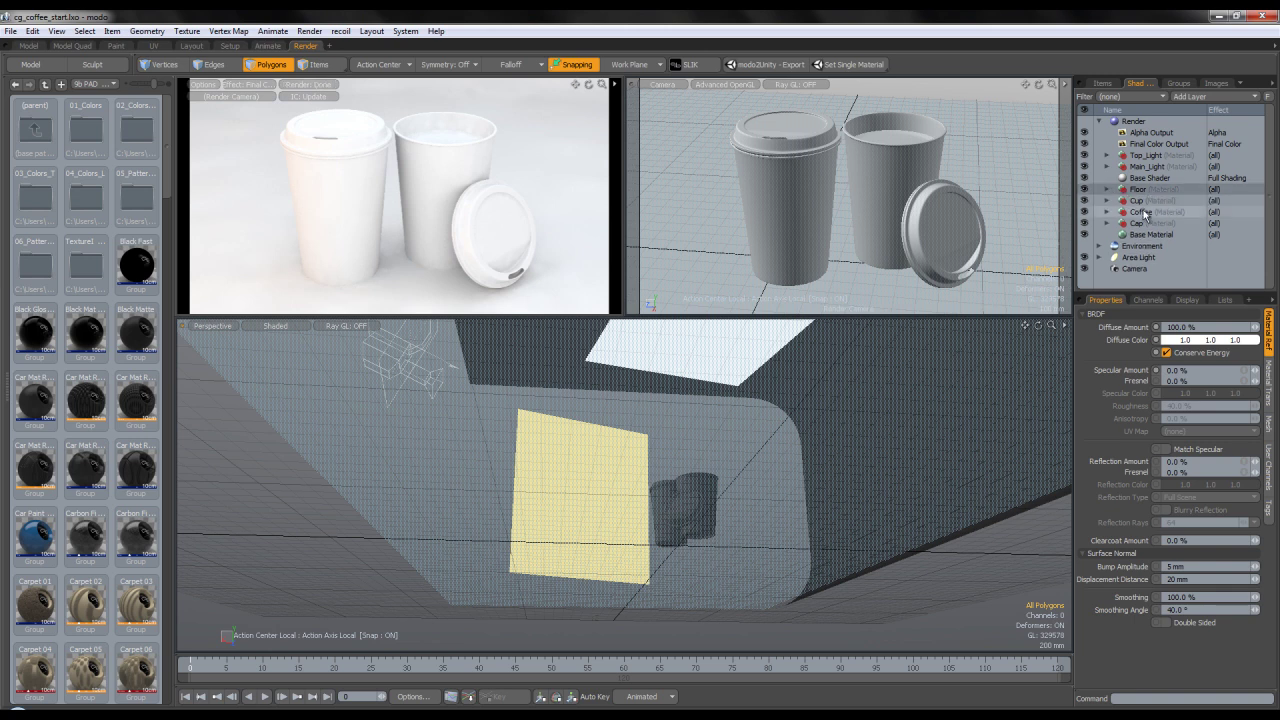
Try diffuse amounts of 75% and 85% on the Cap group's material.
click(1119, 224)
click(1108, 223)
click(1146, 235)
drag(1205, 328, 1112, 334)
text(75)
key(Return)
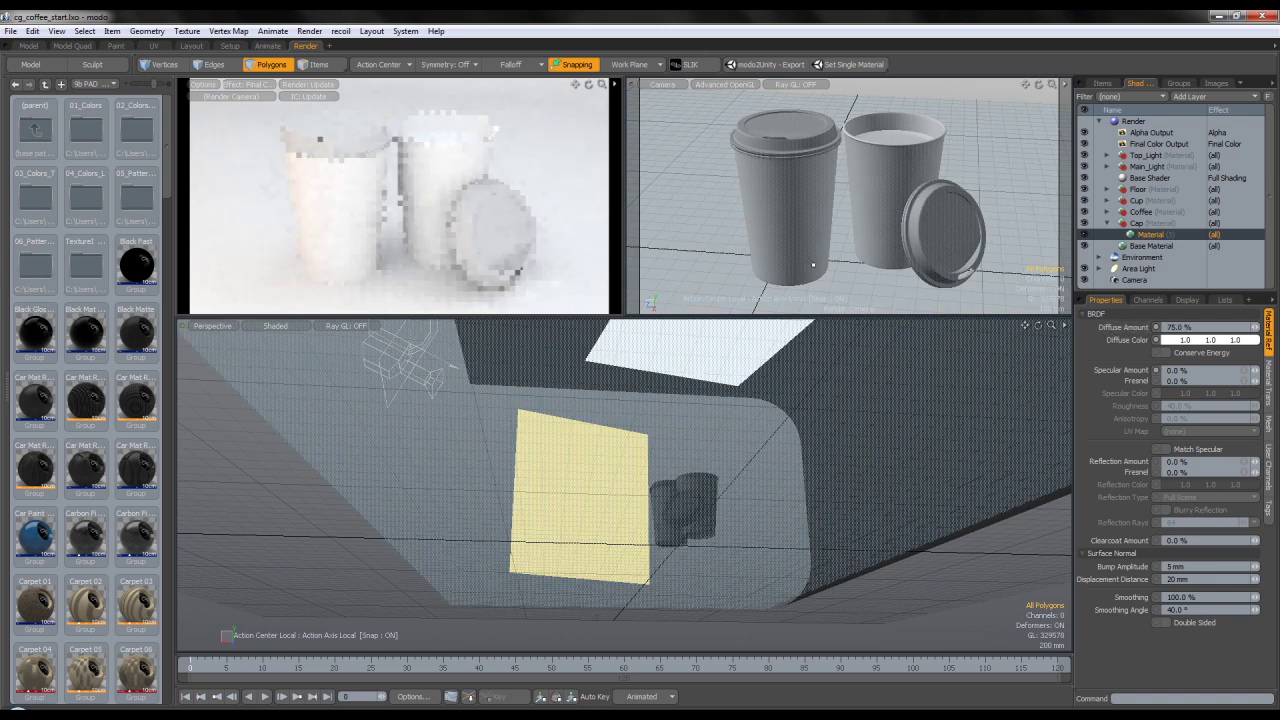
drag(1206, 329, 1143, 327)
text(85)
key(Return)
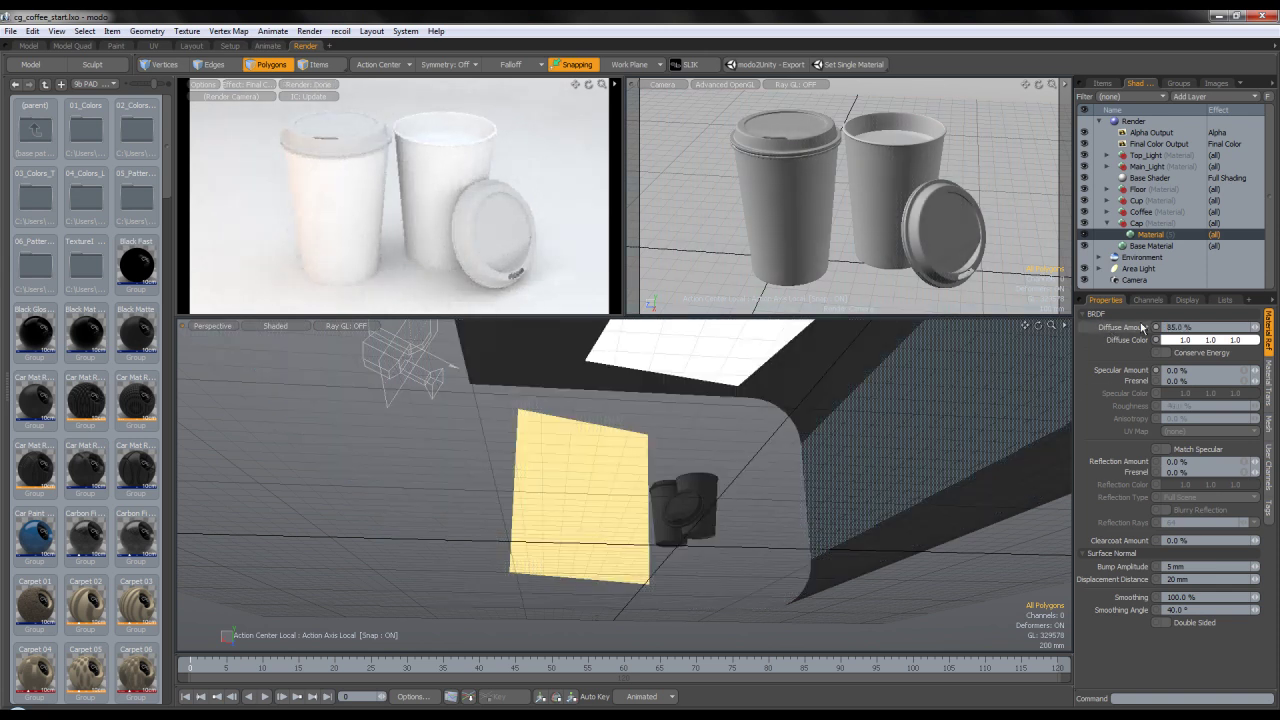
Enable Conserve Energy on the Cap group's material and set its diffuse amount to 100%.
click(1165, 351)
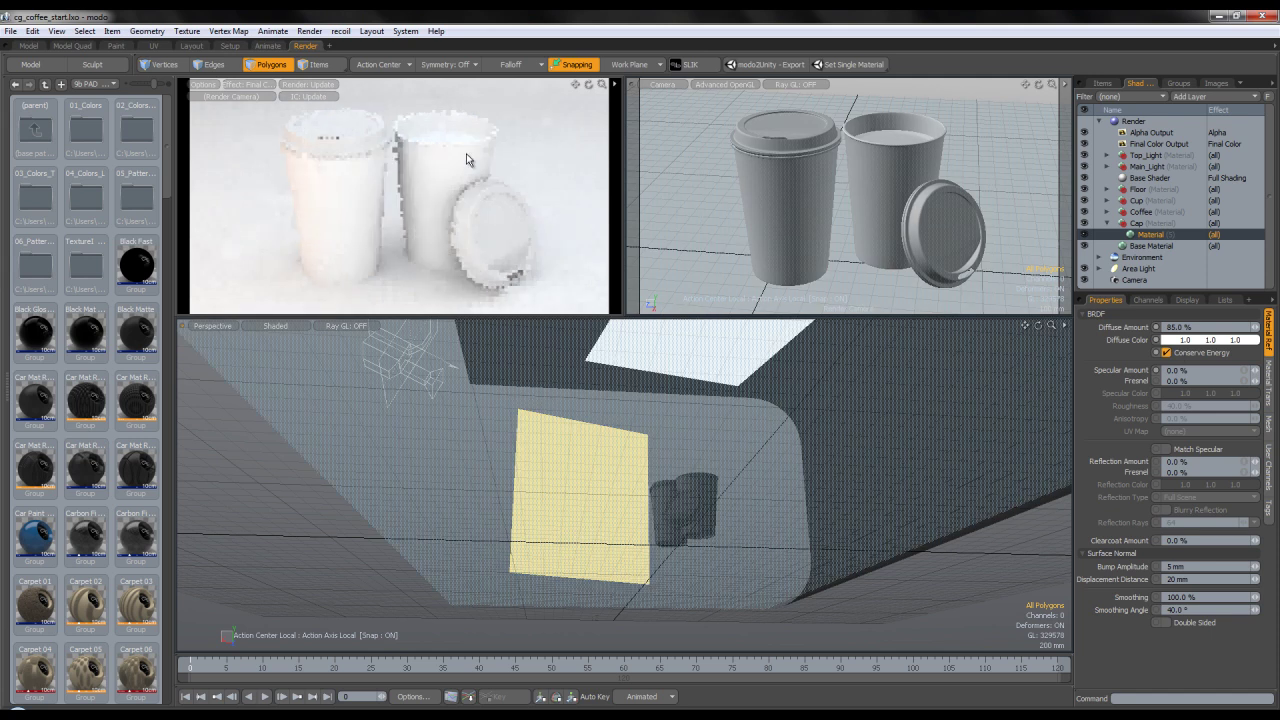
drag(1194, 329, 1138, 332)
text(100)
key(Return)
Set the Cap material's diffuse color to a neutral grey of 0.75 for red, green and blue.
click(1185, 331)
click(1197, 341)
click(1204, 271)
text(.75)
key(Tab)
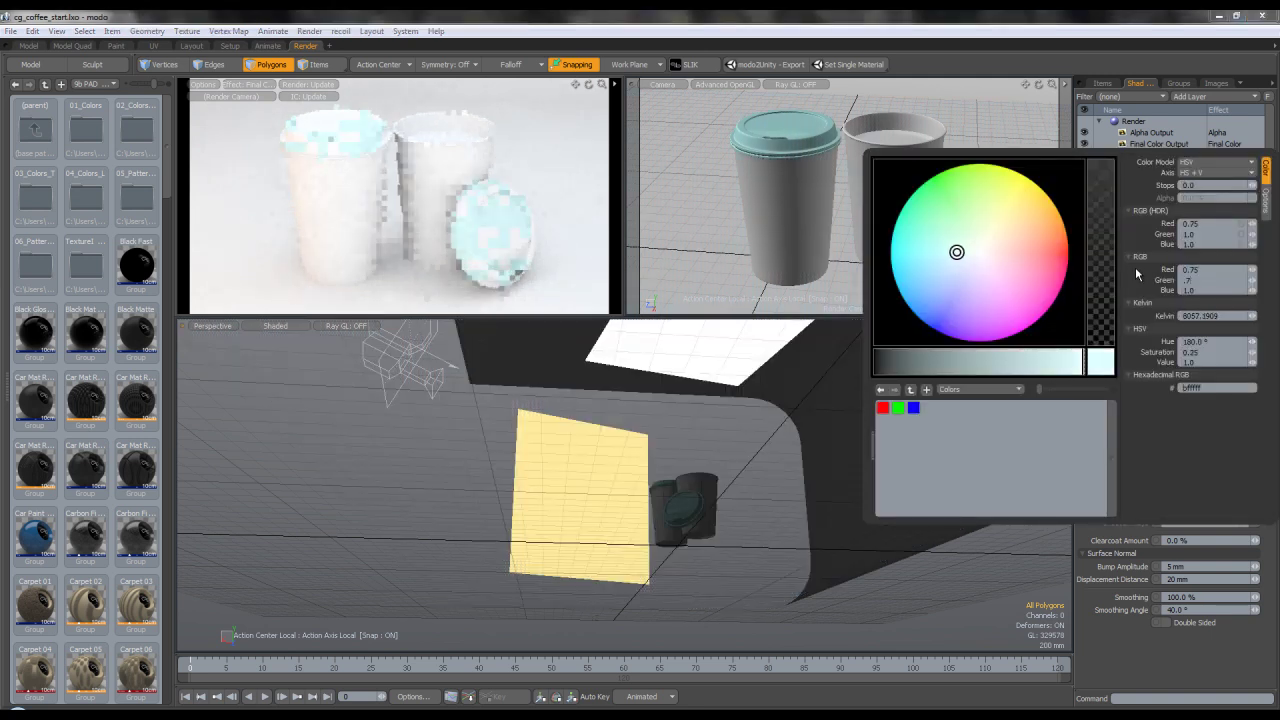
text(.75)
key(Tab)
key(Return)
click(1203, 292)
text(.75)
key(Return)
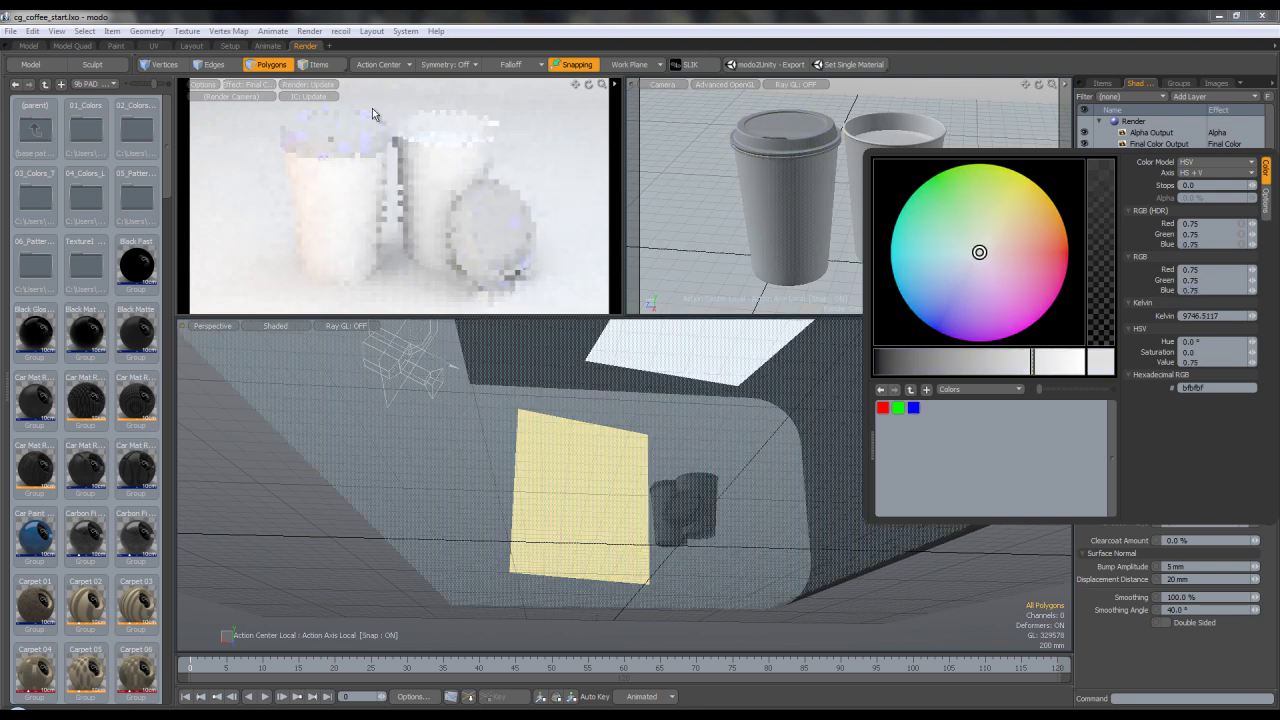
click(563, 141)
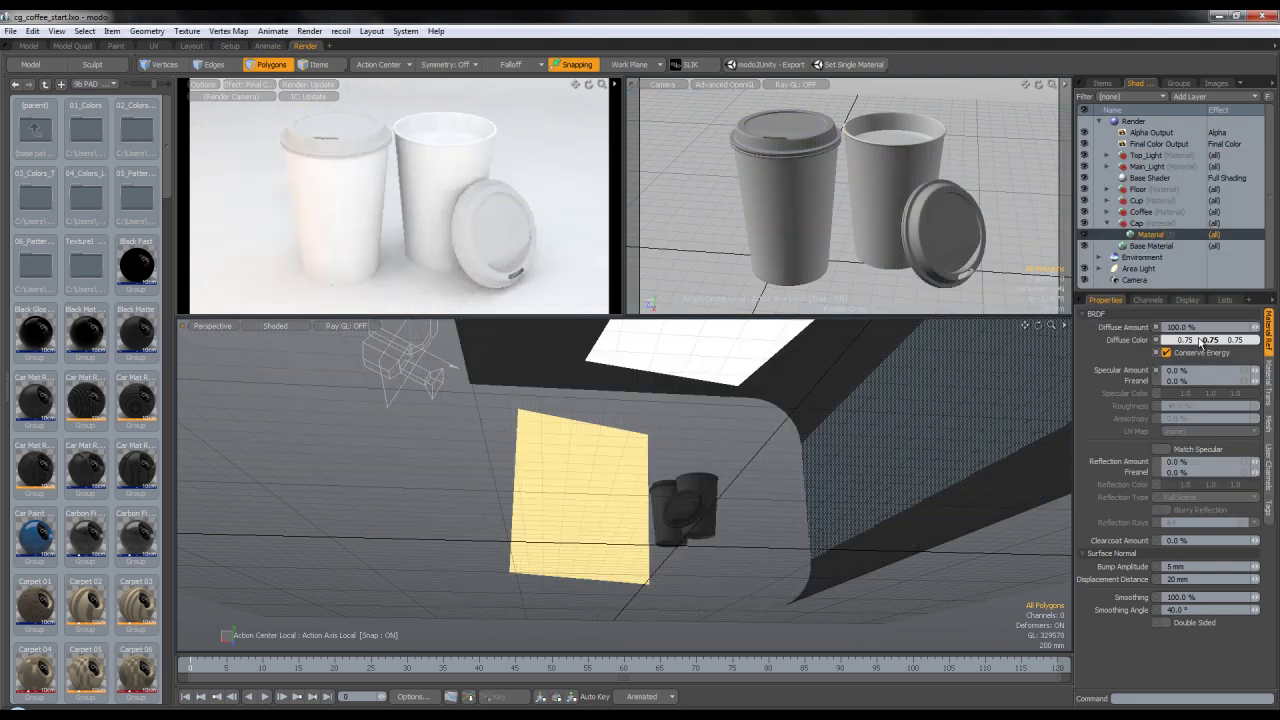
Lighten the Cap material's diffuse color to 0.88 grey and set its reflection amount to 1% with 25% Fresnel.
click(1200, 342)
drag(1035, 365, 1059, 367)
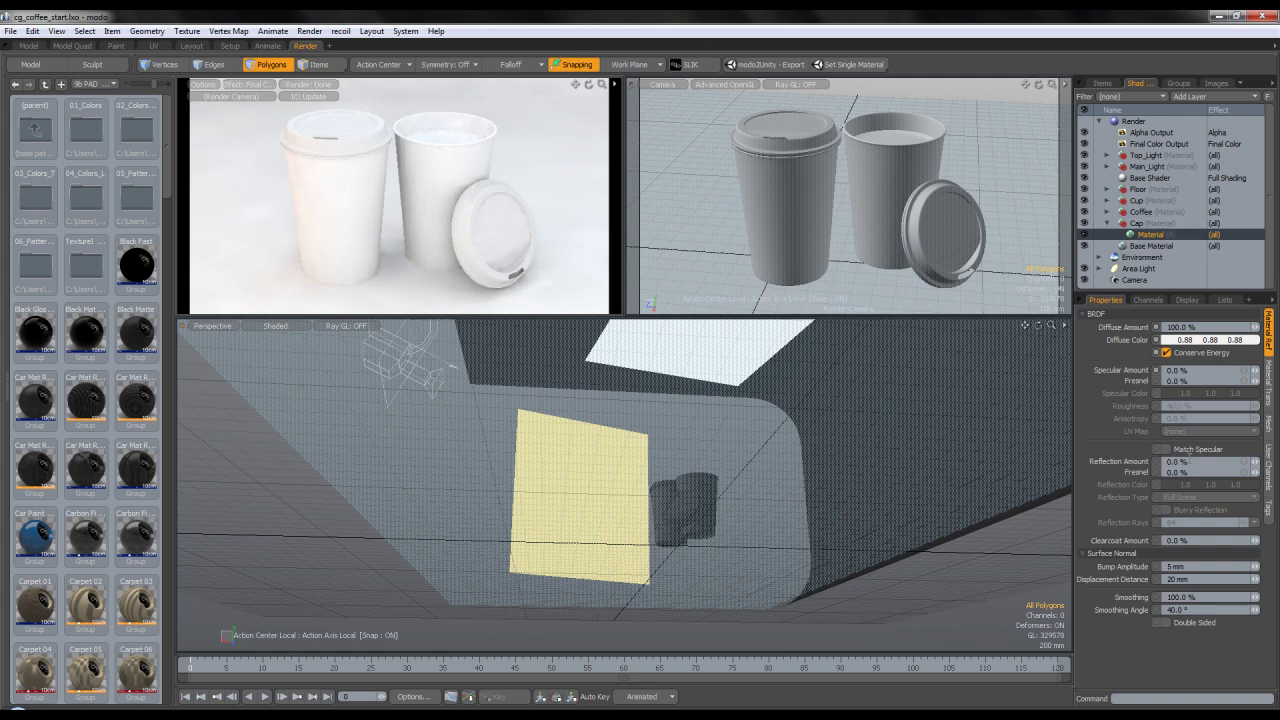
click(1190, 462)
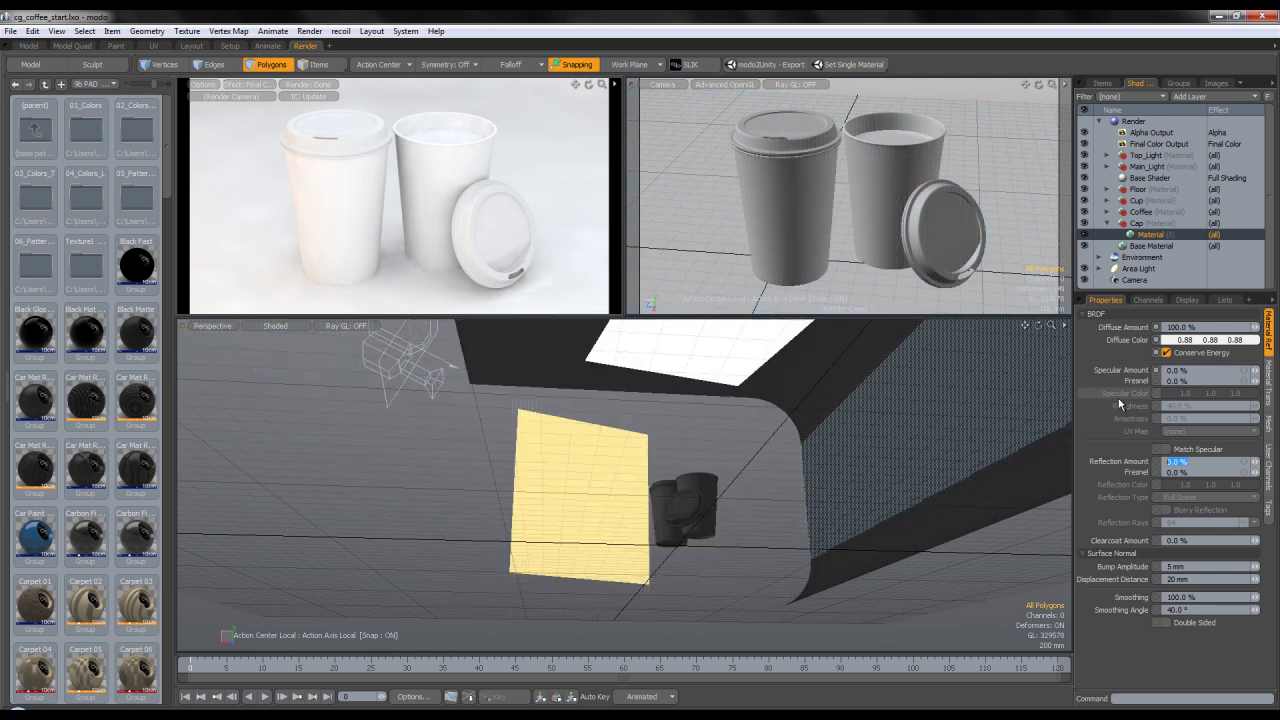
text(1)
key(Return)
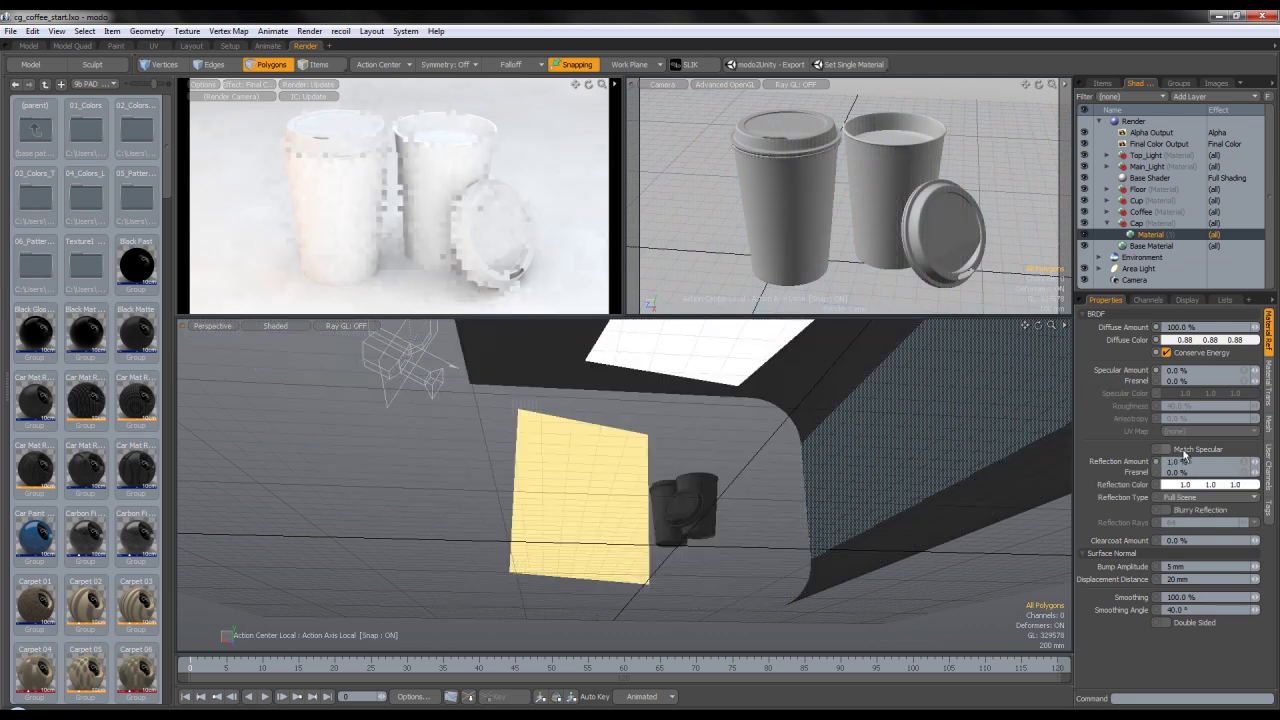
text(25)
key(Return)
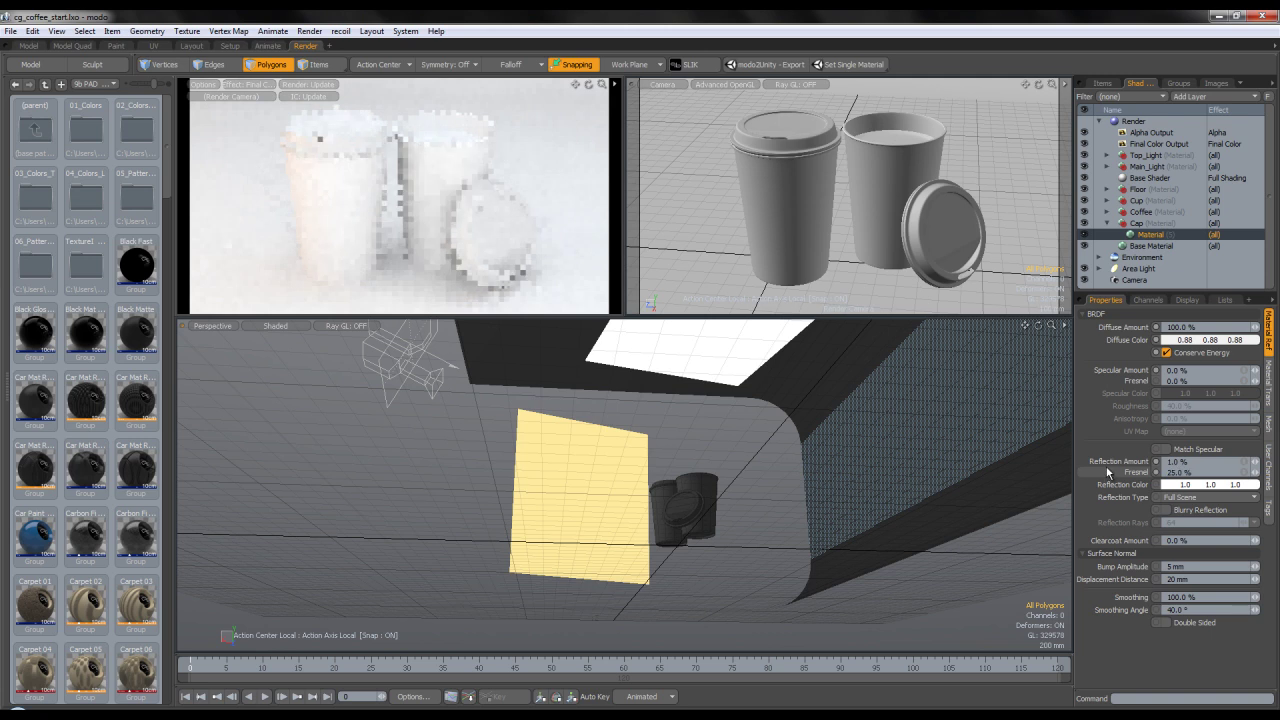
Enable blurry reflection on the Cap material with 20% roughness and 64 reflection rays.
click(1167, 510)
click(1123, 525)
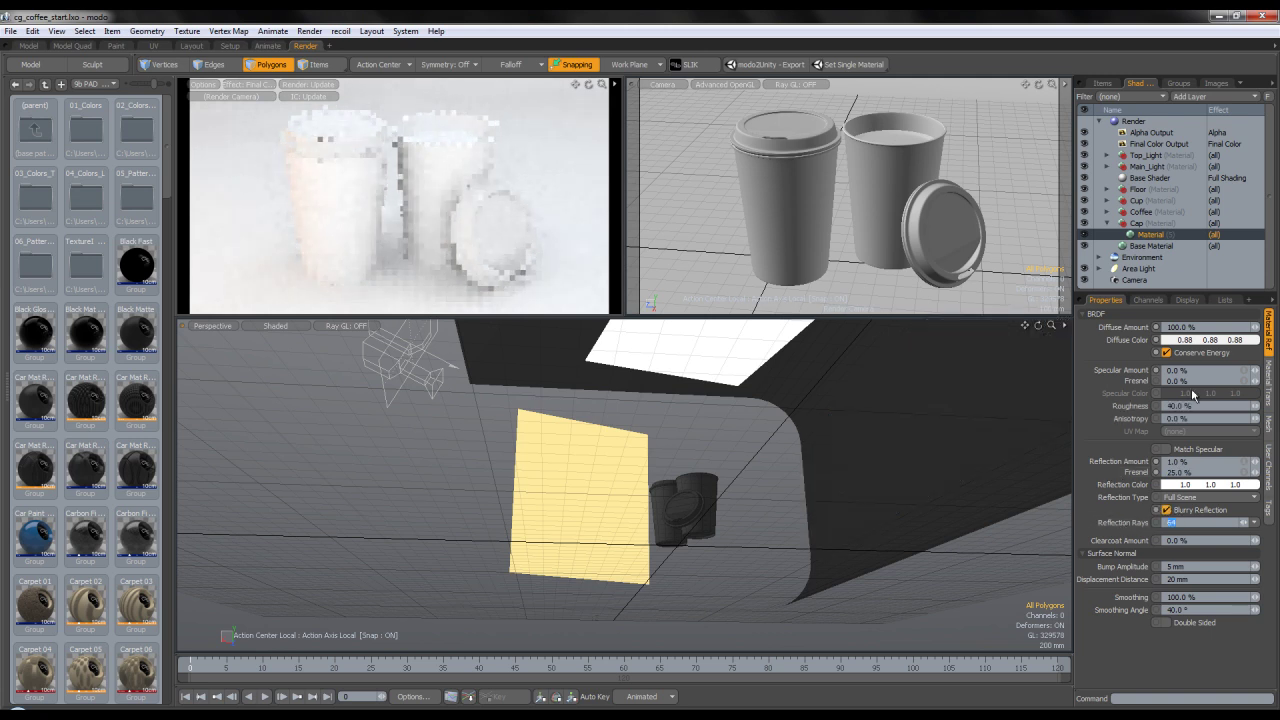
text(20)
key(Return)
click(1128, 525)
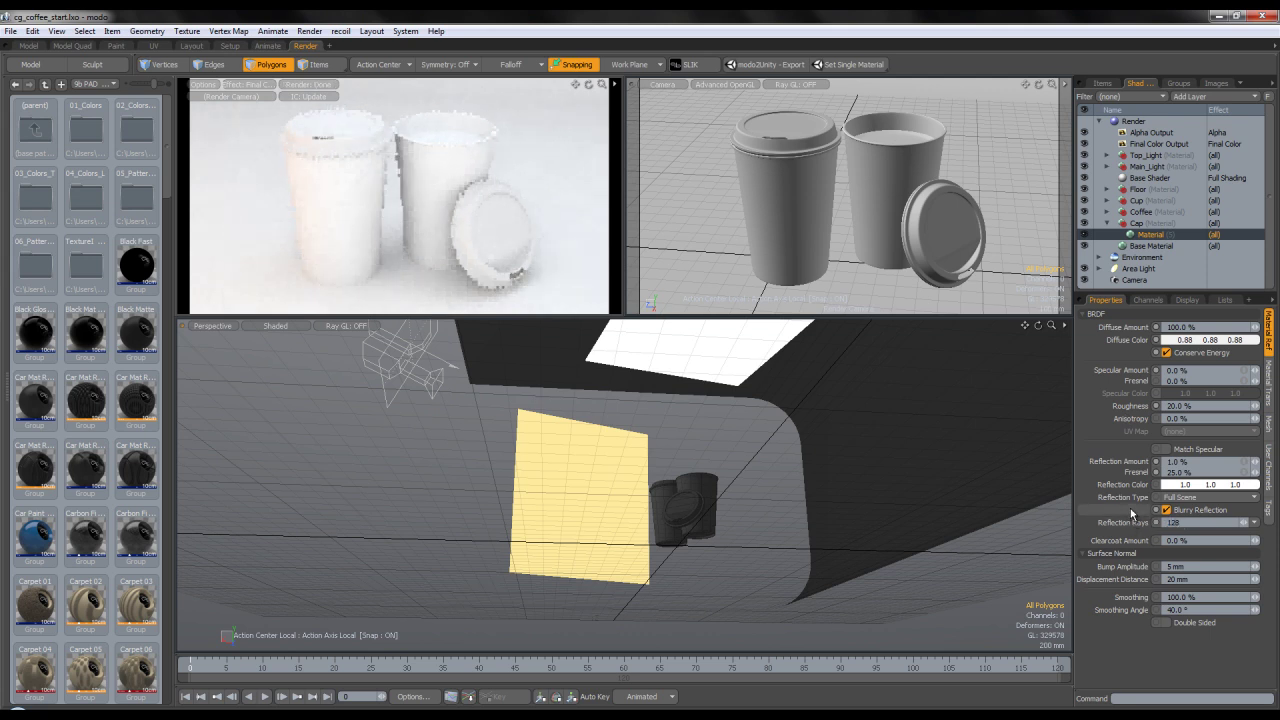
click(1128, 523)
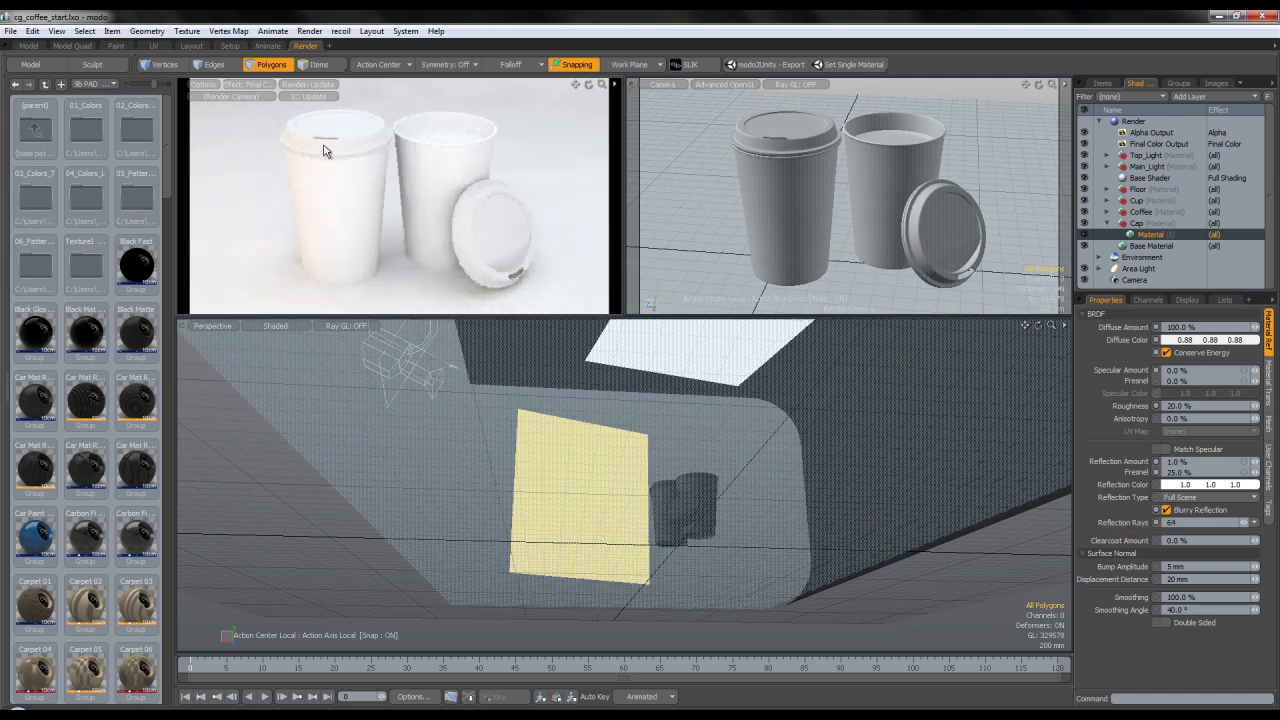
Set the Cap material's subsurface amount to 100% and its subsurface color to orange (0.8, 0.4, 0.17).
click(1268, 390)
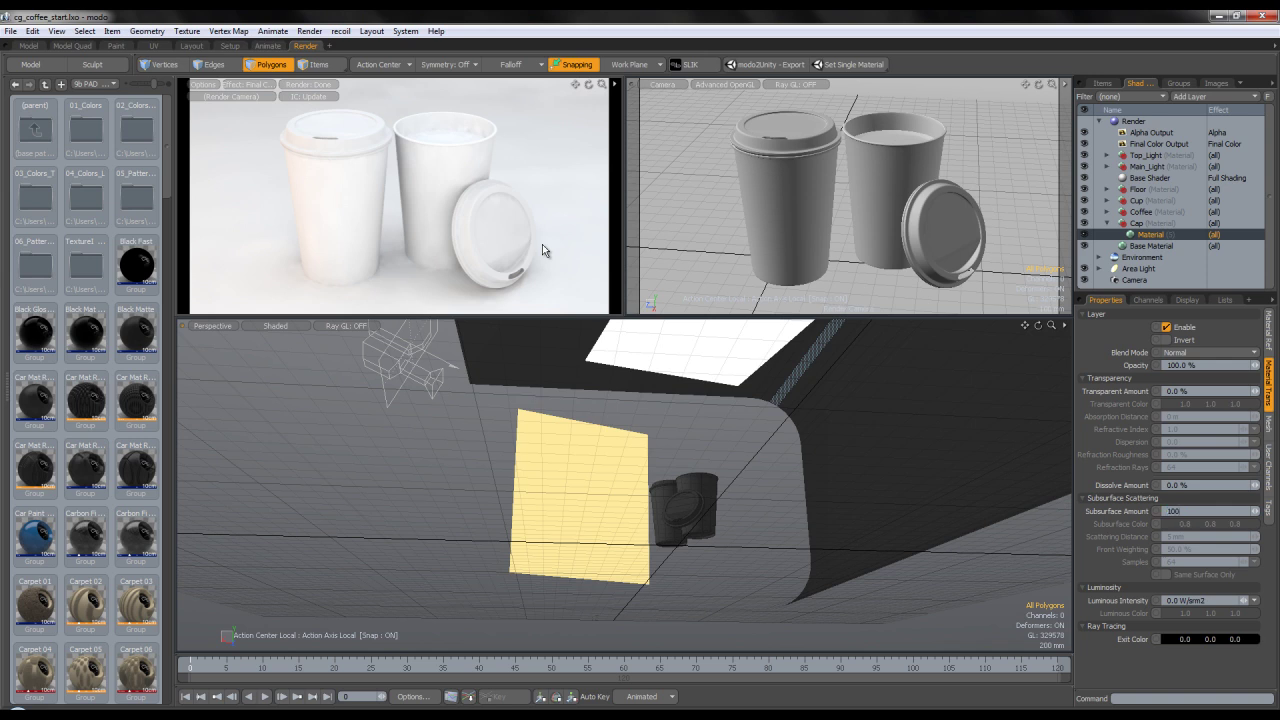
key(Return)
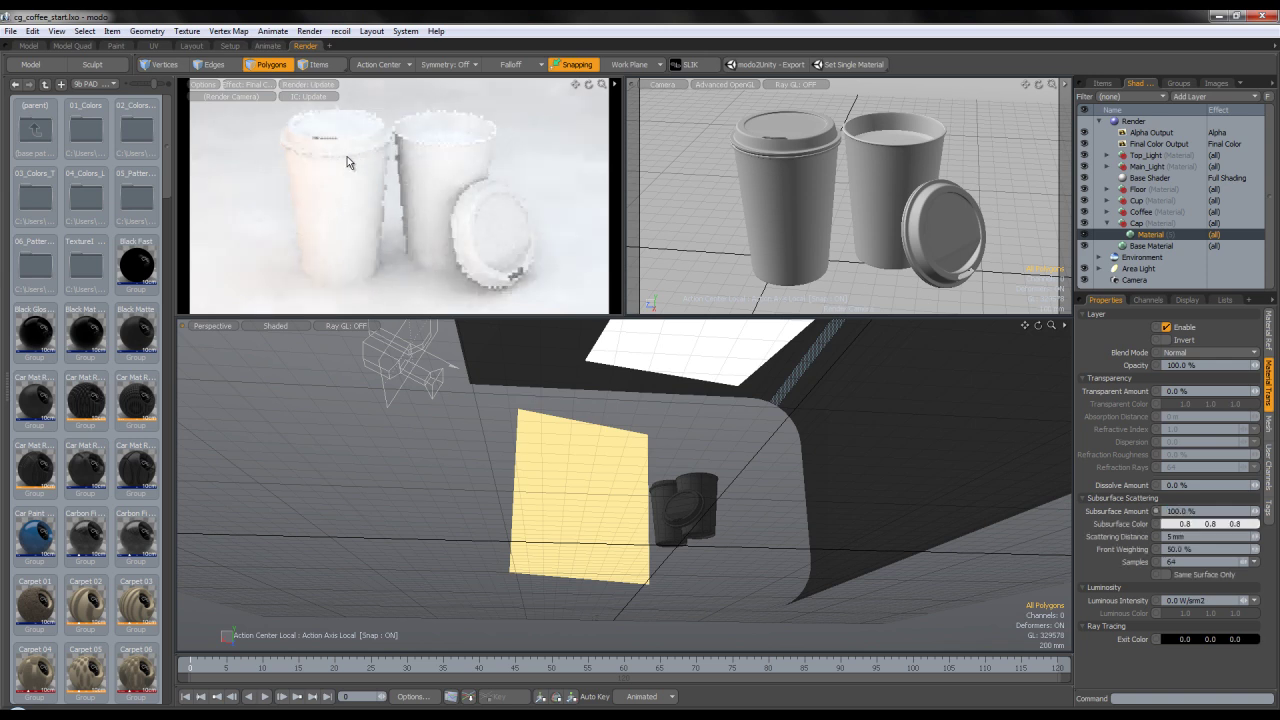
click(1197, 527)
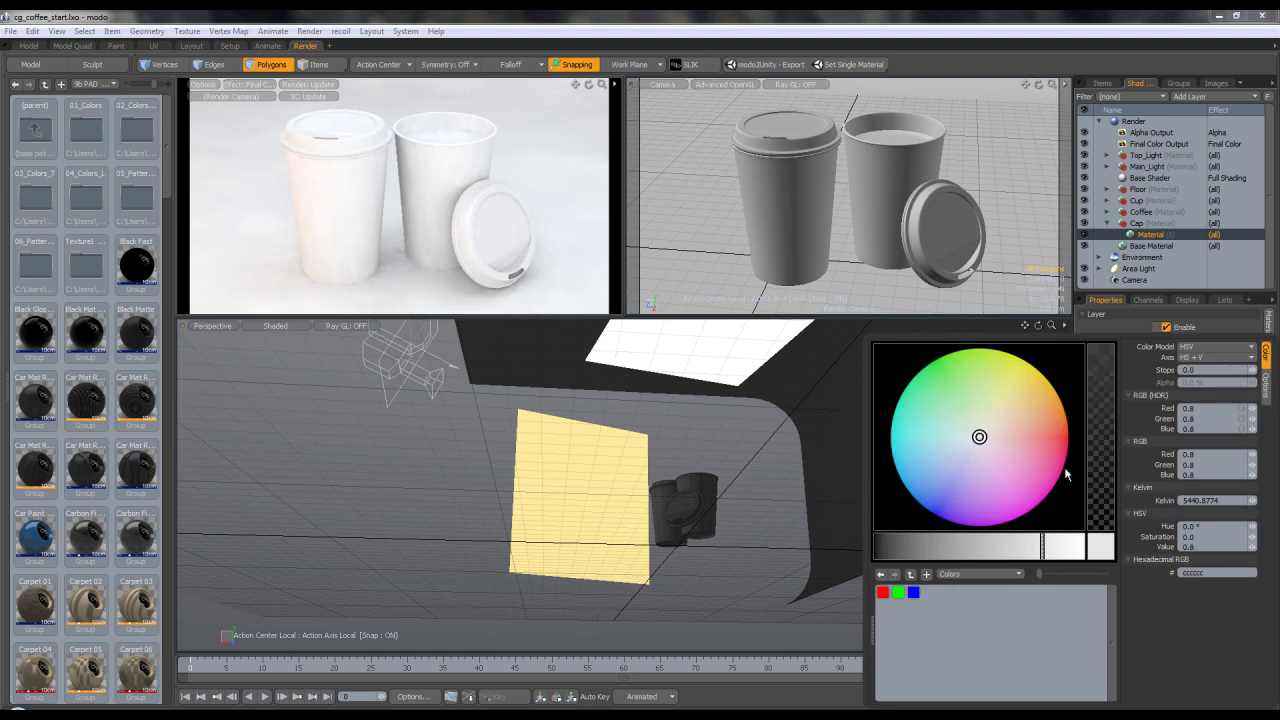
drag(996, 440, 1044, 413)
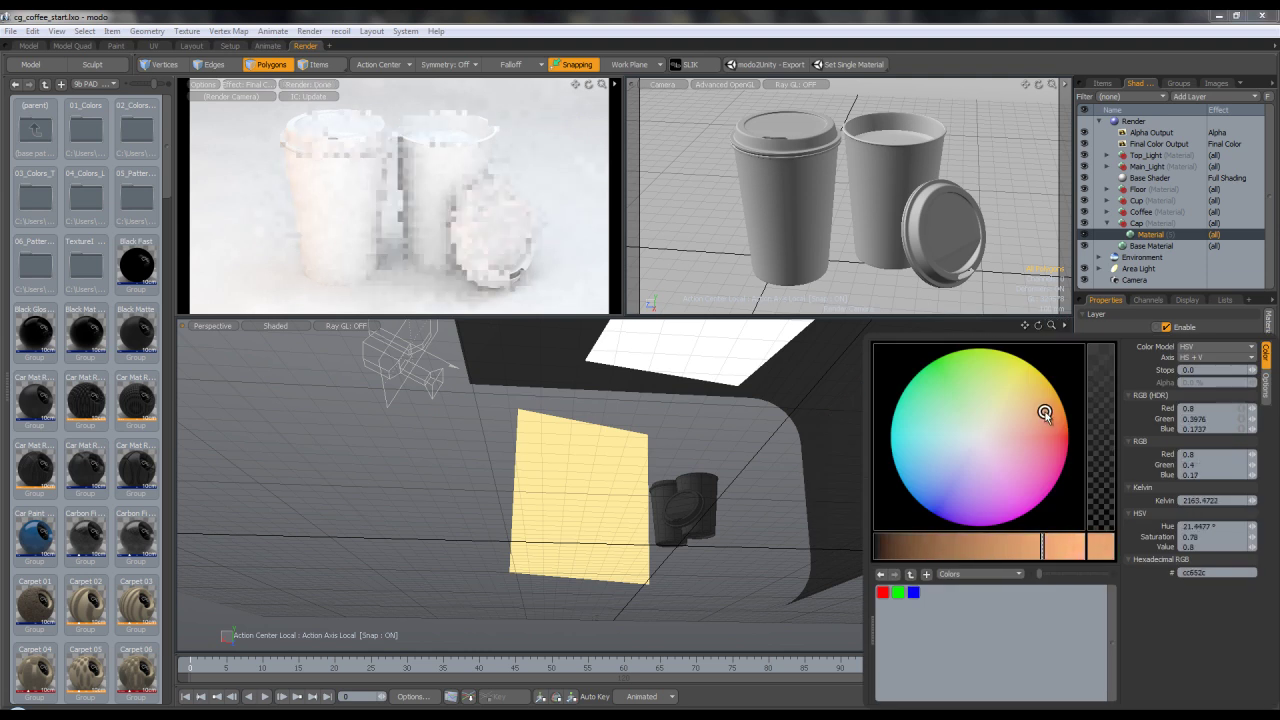
click(550, 288)
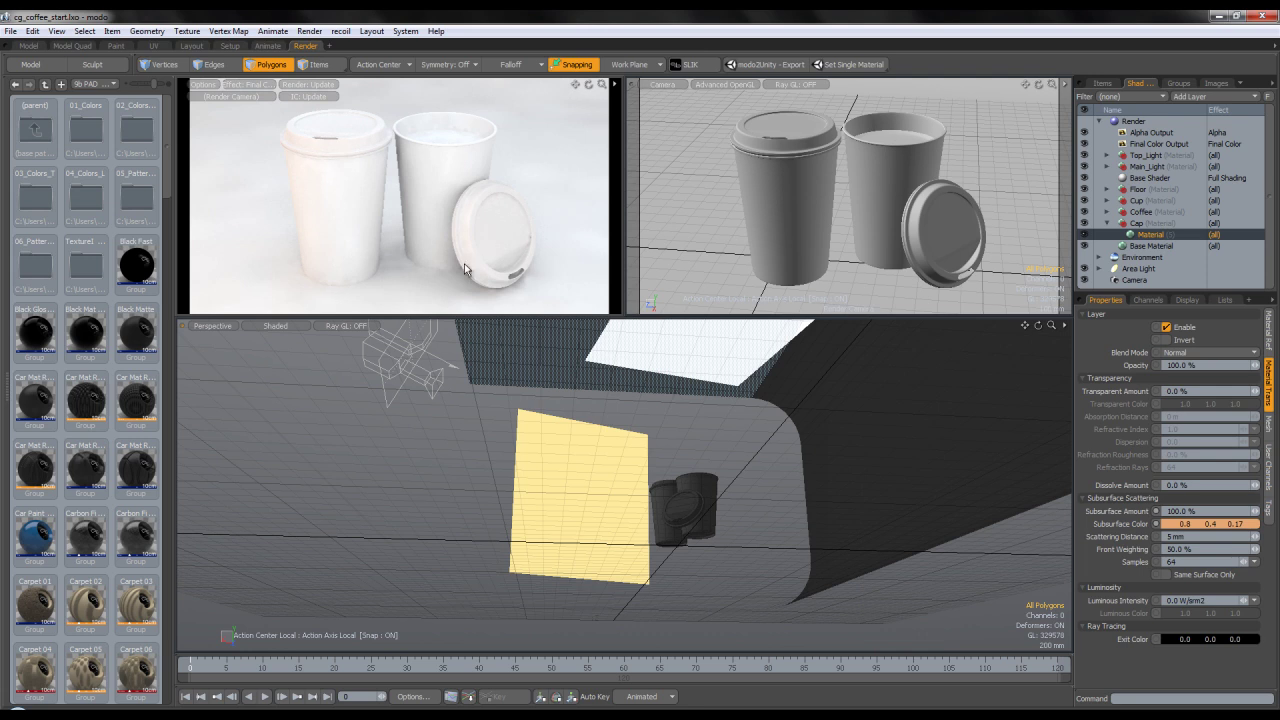
Set the Cap material's subsurface scattering distance to 2 mm and front weighting to 30%.
drag(1188, 537, 1092, 534)
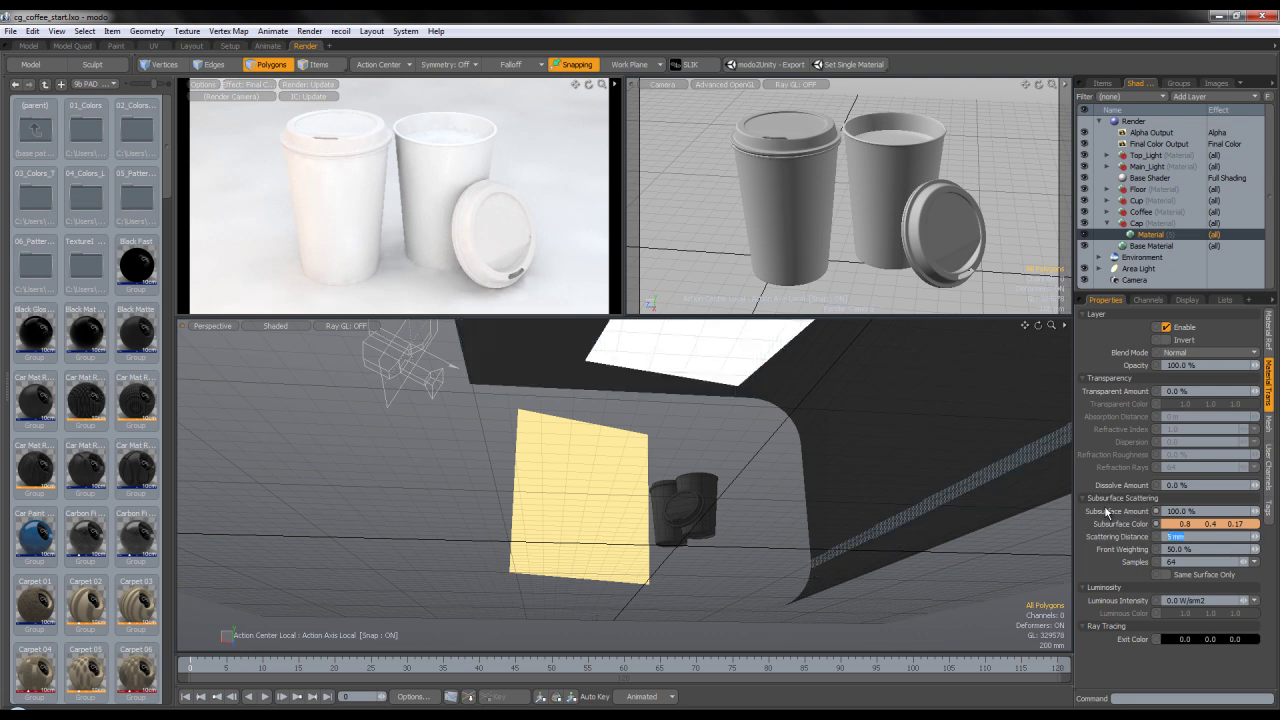
key(Tab)
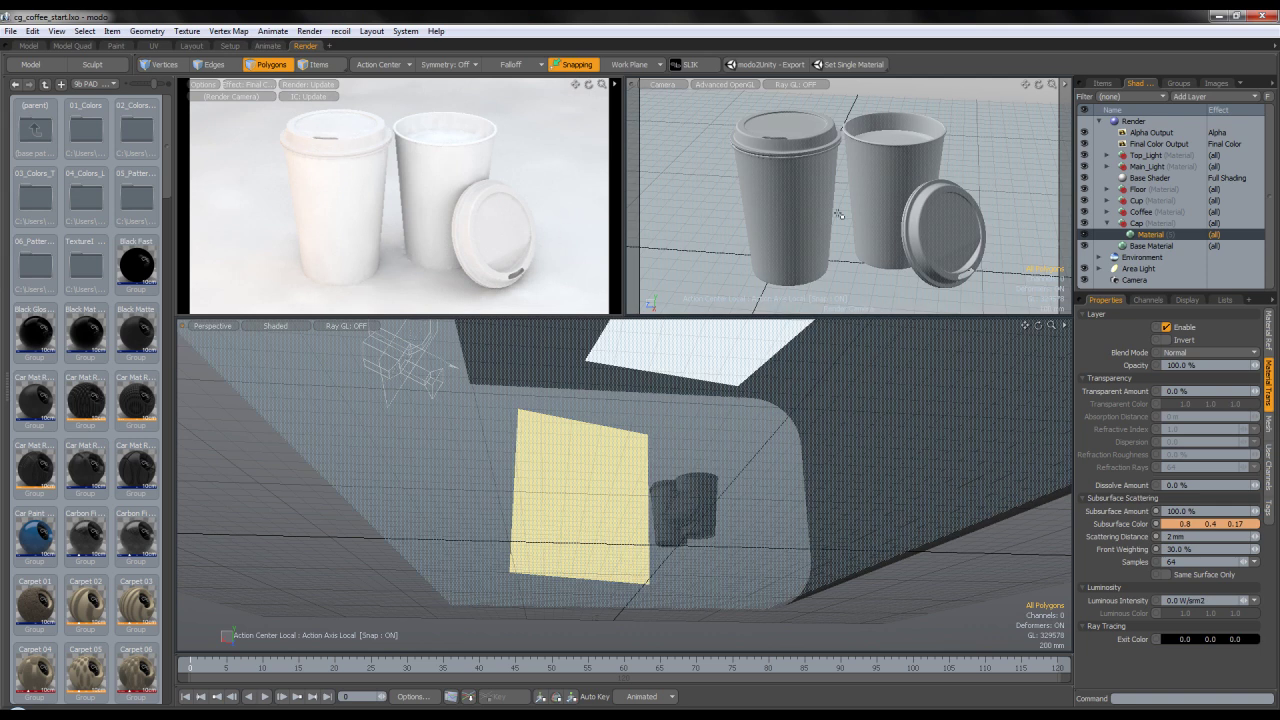
click(1108, 223)
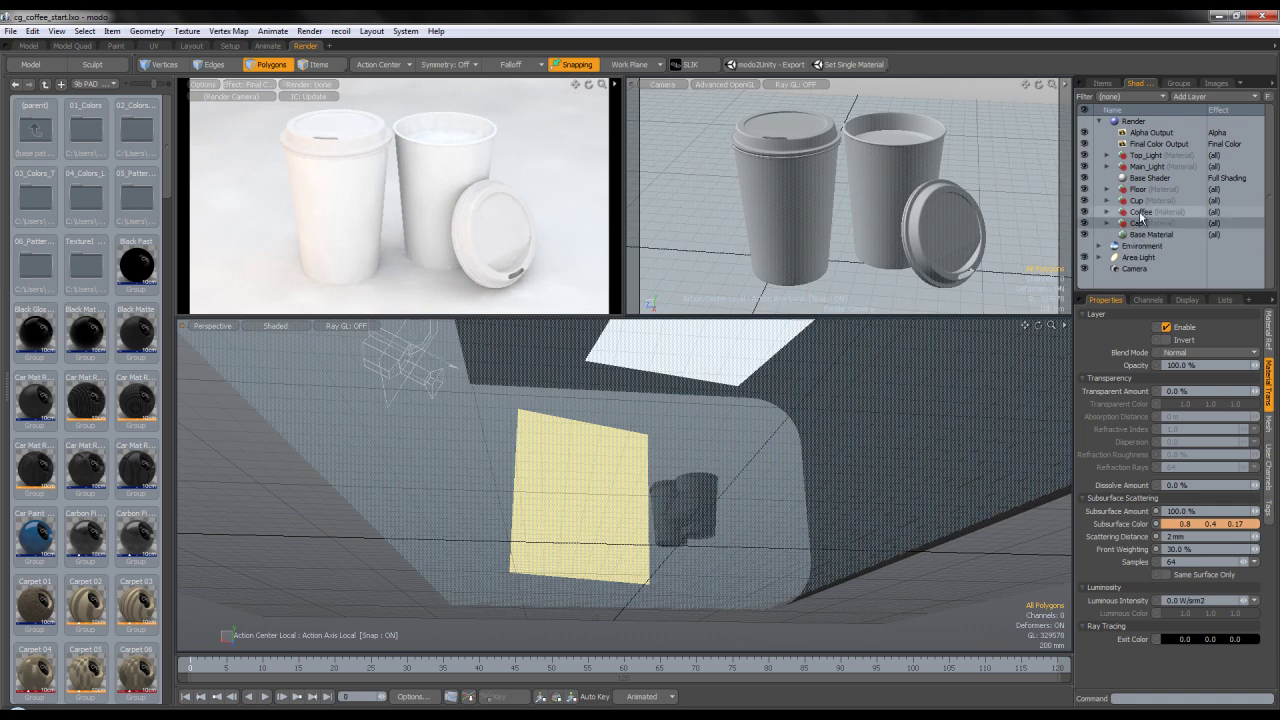
Add the Cap_Bump image from the Textures folder in Windows Explorer above the Cap group's material and turn off its antialiasing.
click(1138, 213)
click(1134, 223)
click(1108, 223)
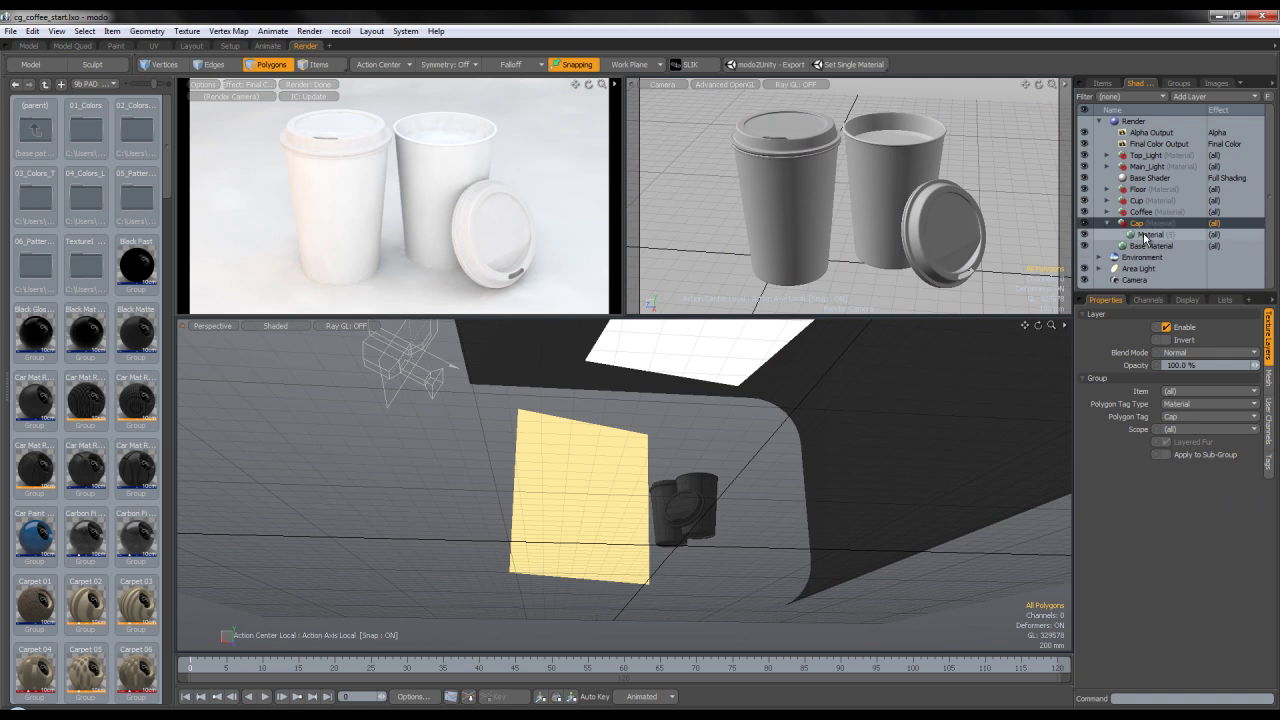
click(1148, 235)
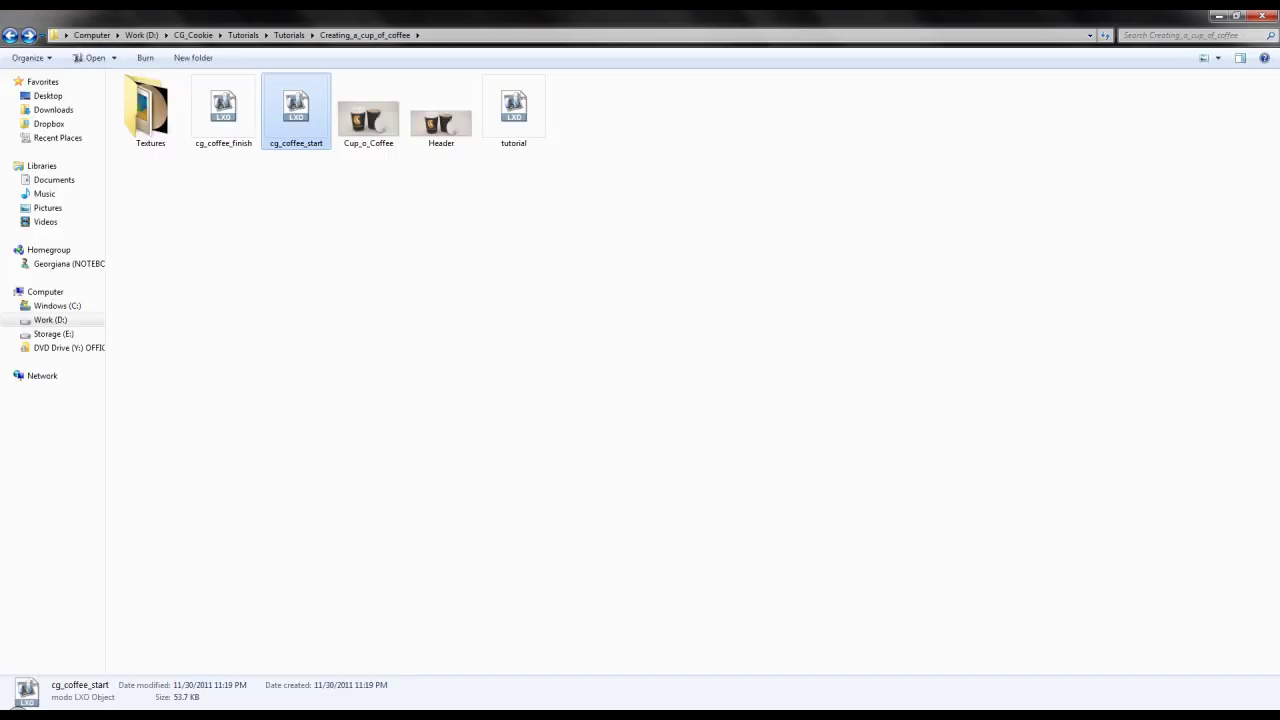
click(337, 206)
double_click(148, 110)
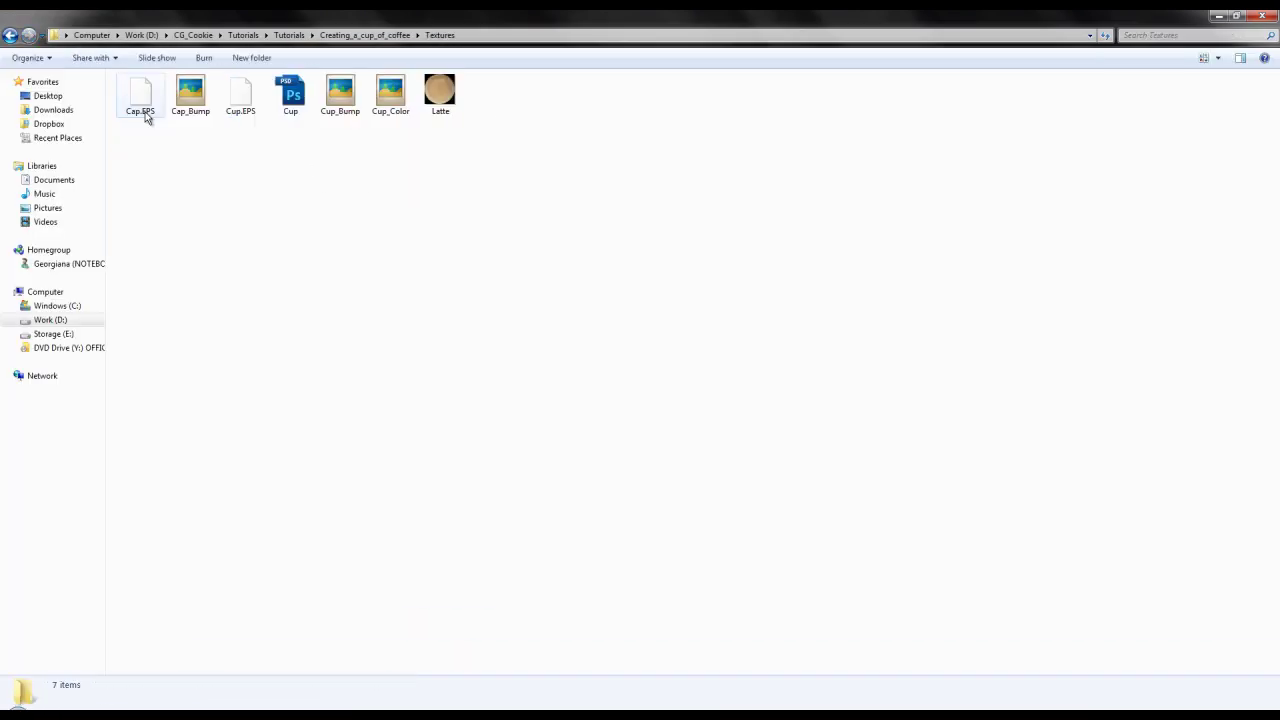
click(335, 113)
click(199, 112)
drag(190, 97, 1157, 238)
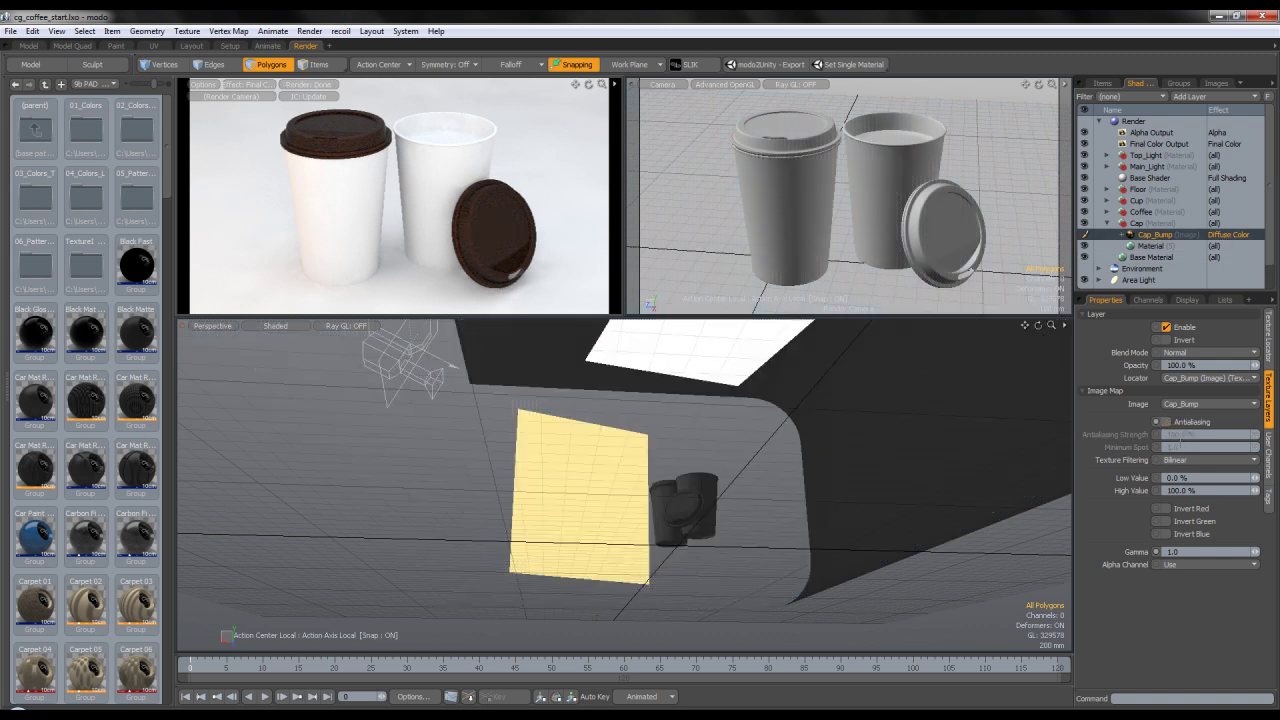
click(1166, 422)
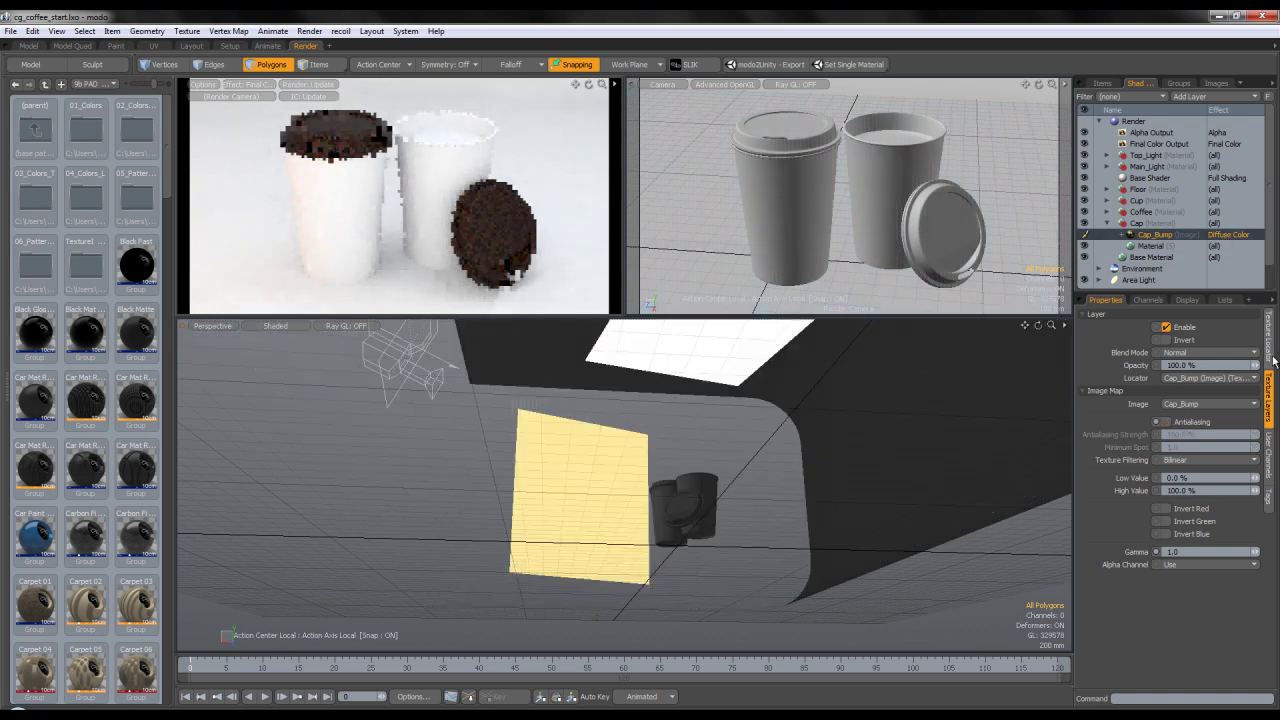
Assign the Cap UV map to the Cap_Bump image and change its effect to Bump.
click(1268, 340)
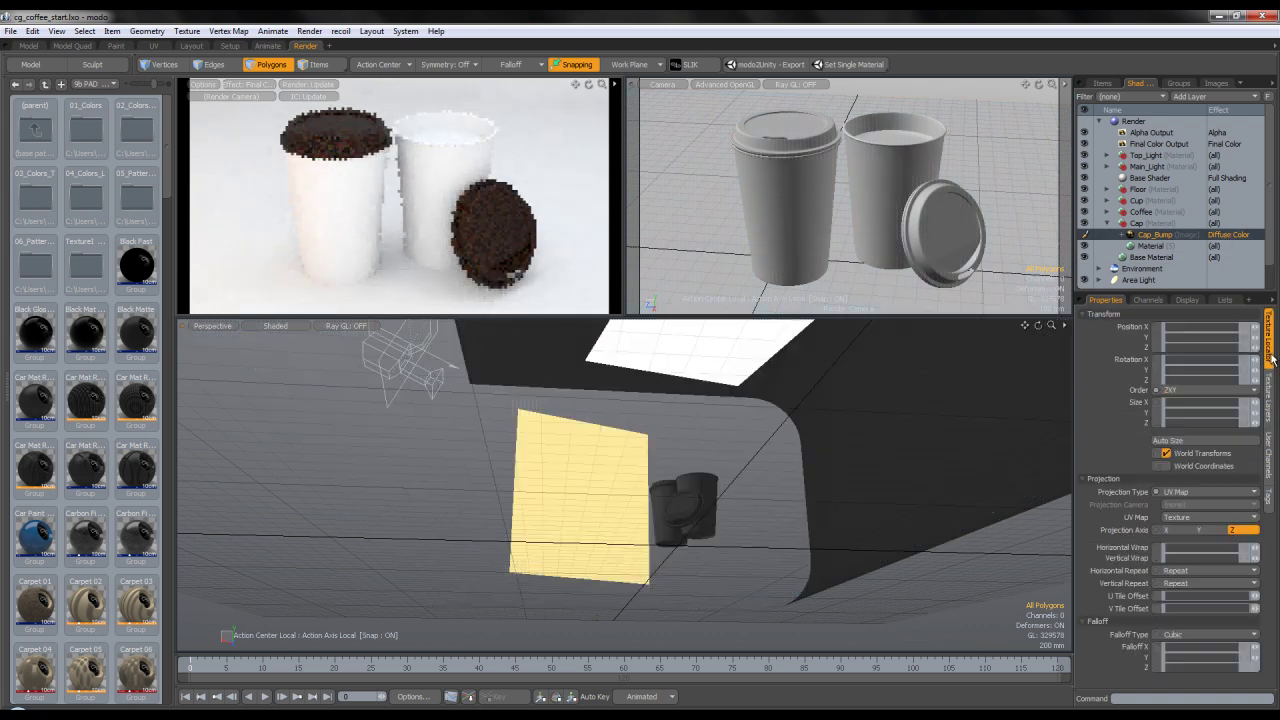
click(1192, 517)
click(1184, 485)
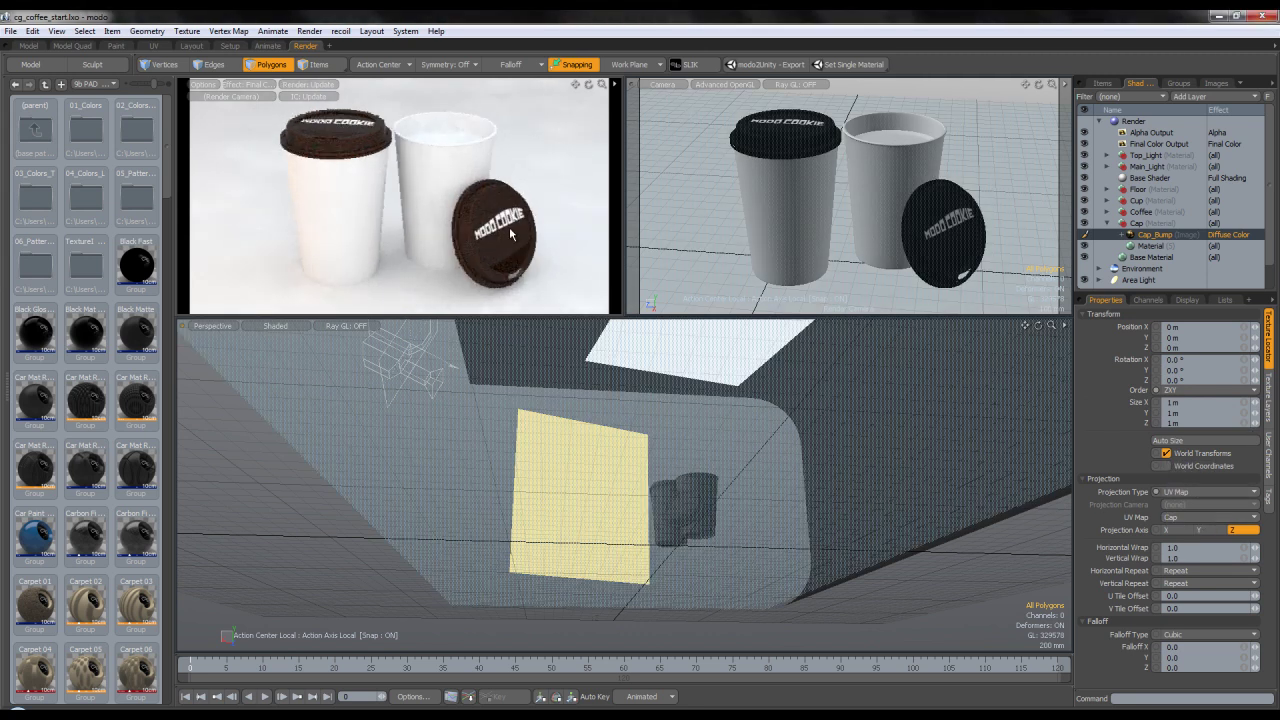
right_click(1239, 236)
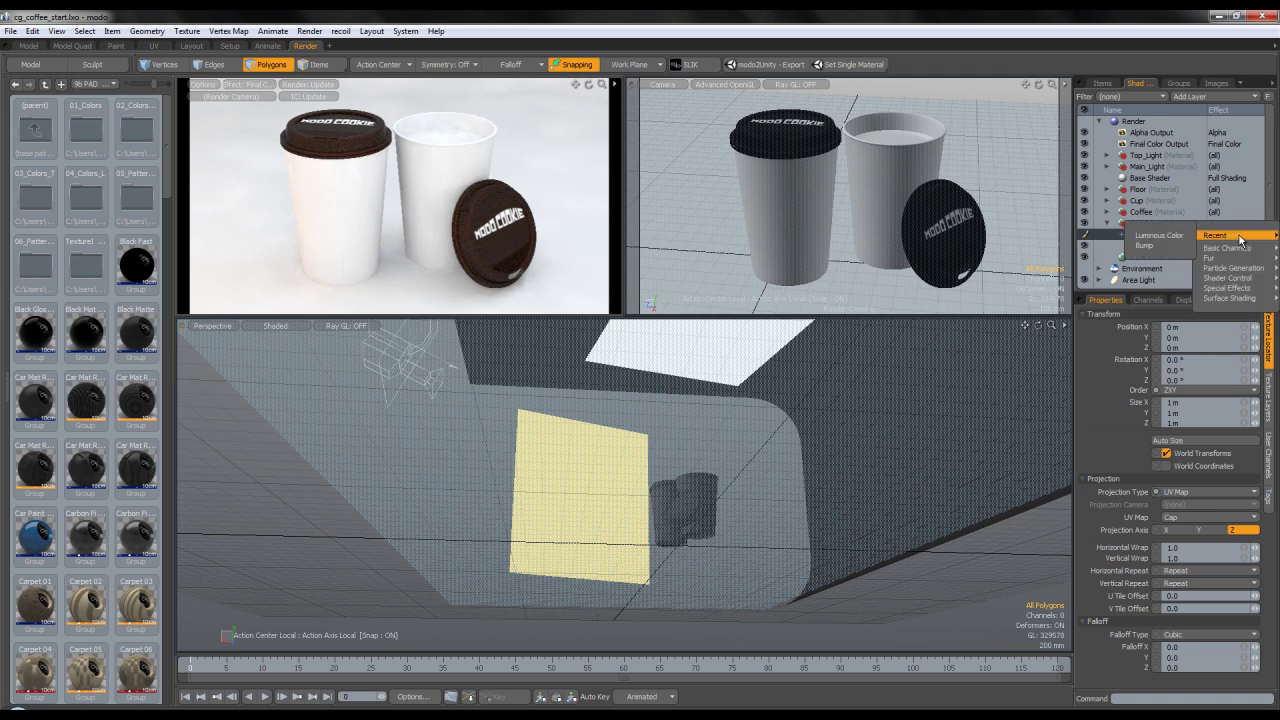
click(1162, 246)
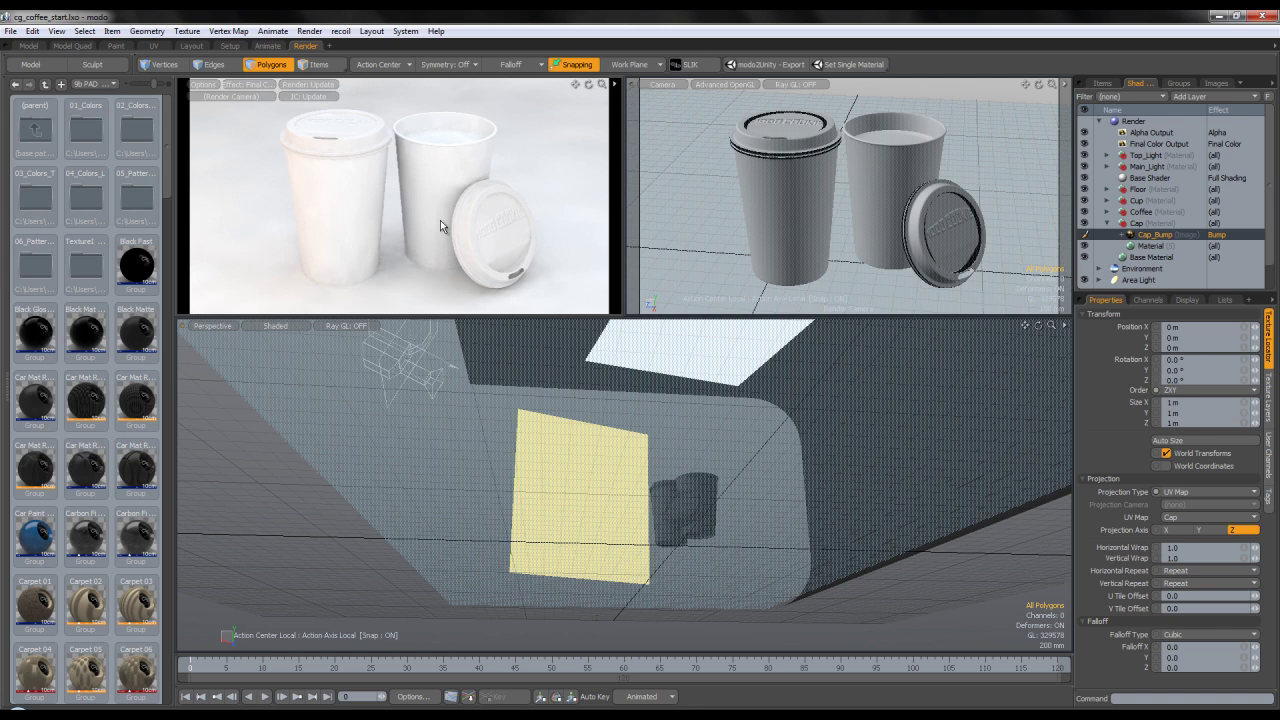
click(1183, 246)
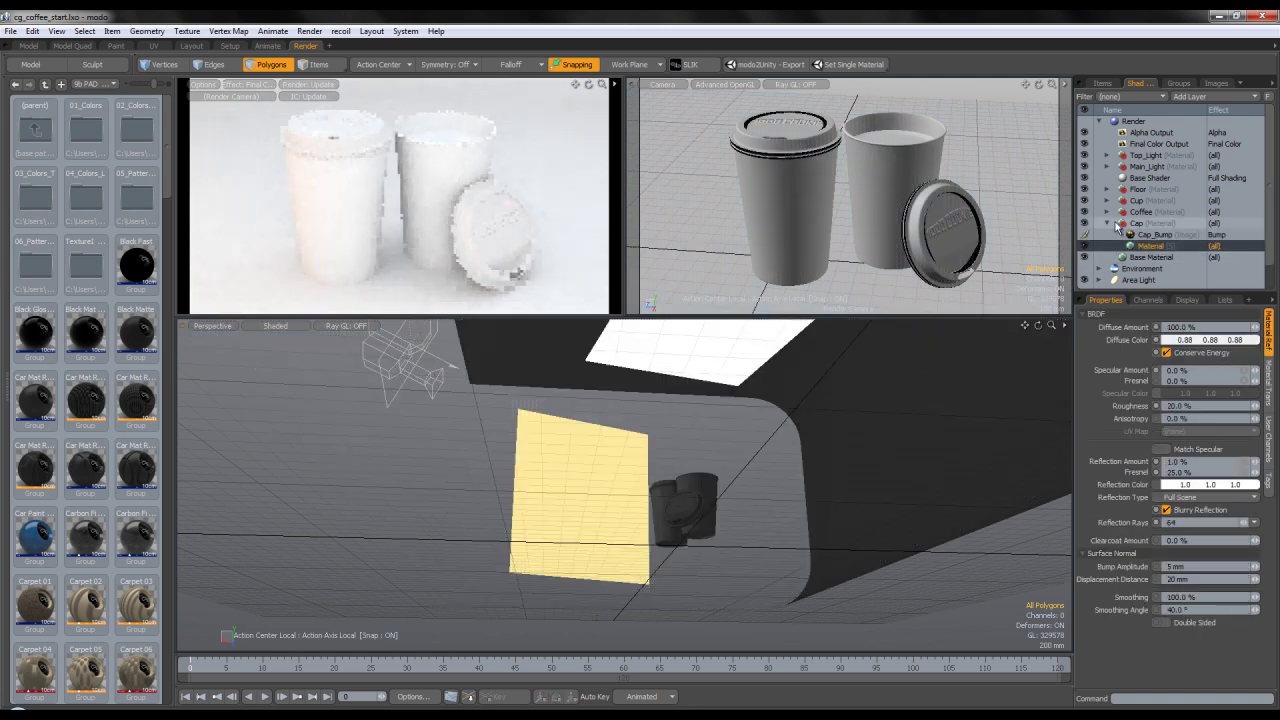
Add the Latte image from the Textures folder in Windows Explorer above the Coffee group's material.
click(1107, 223)
click(1145, 210)
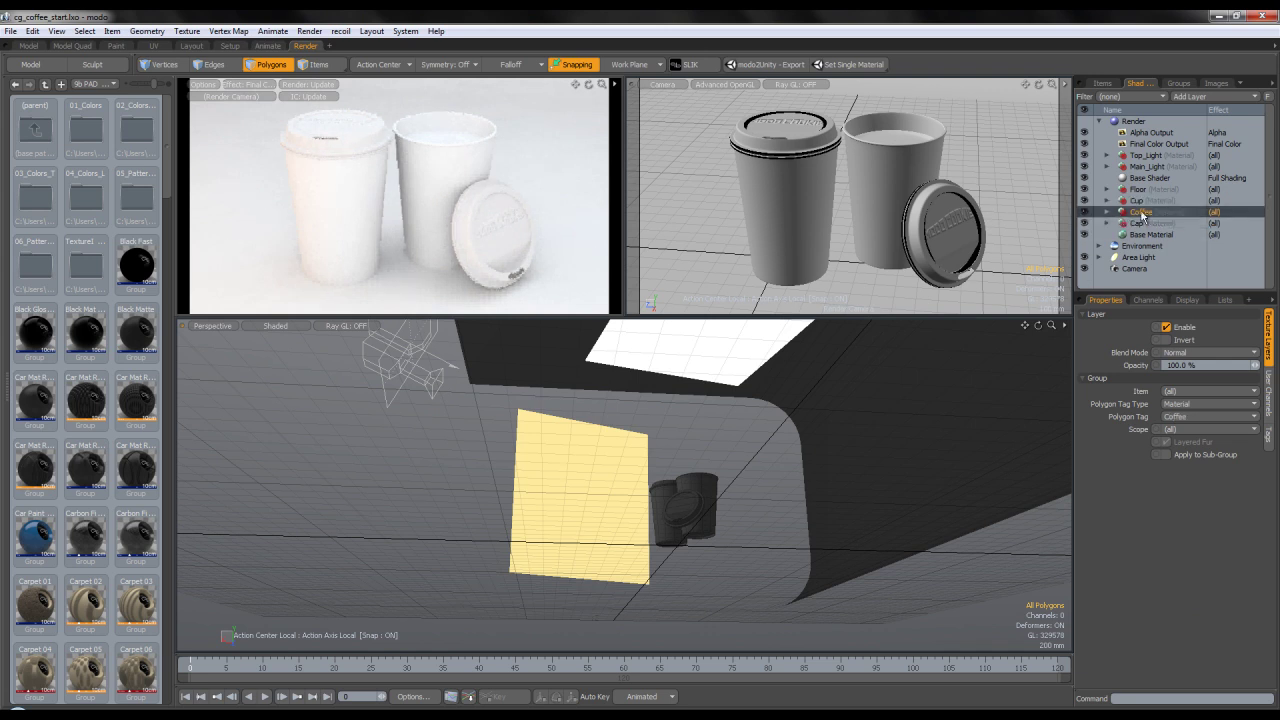
click(1107, 212)
click(1139, 225)
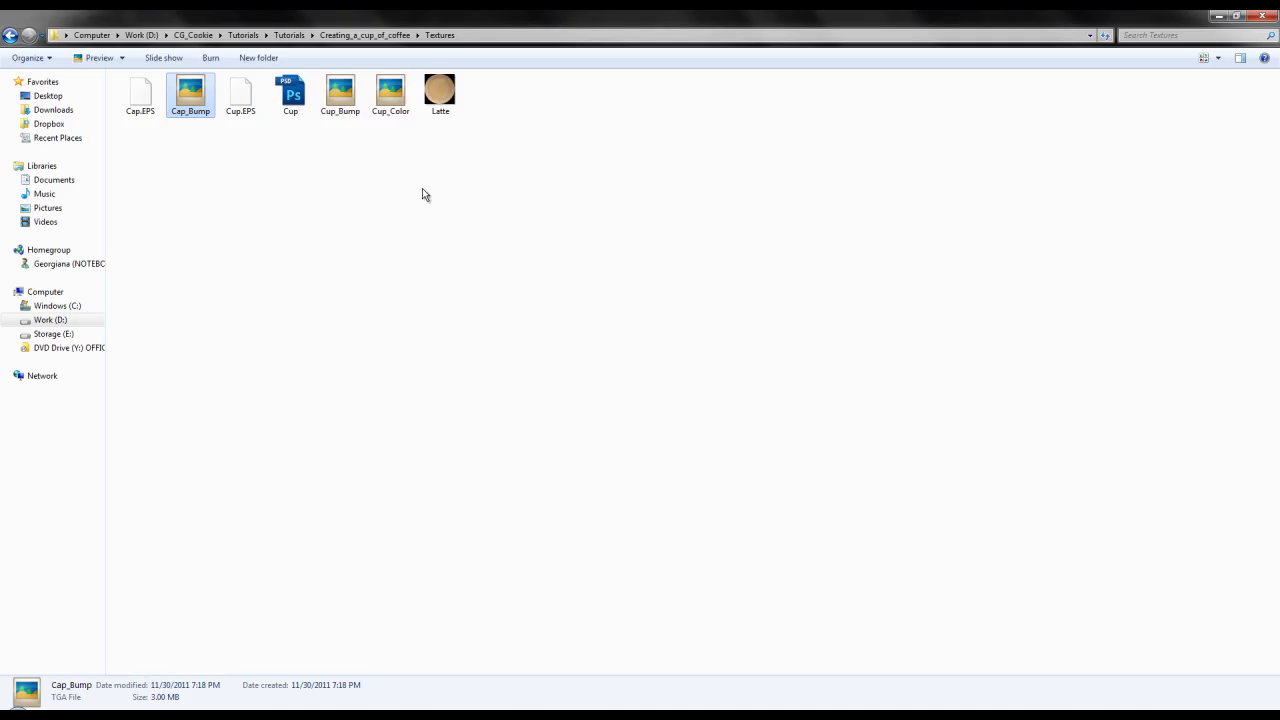
drag(444, 94, 1166, 224)
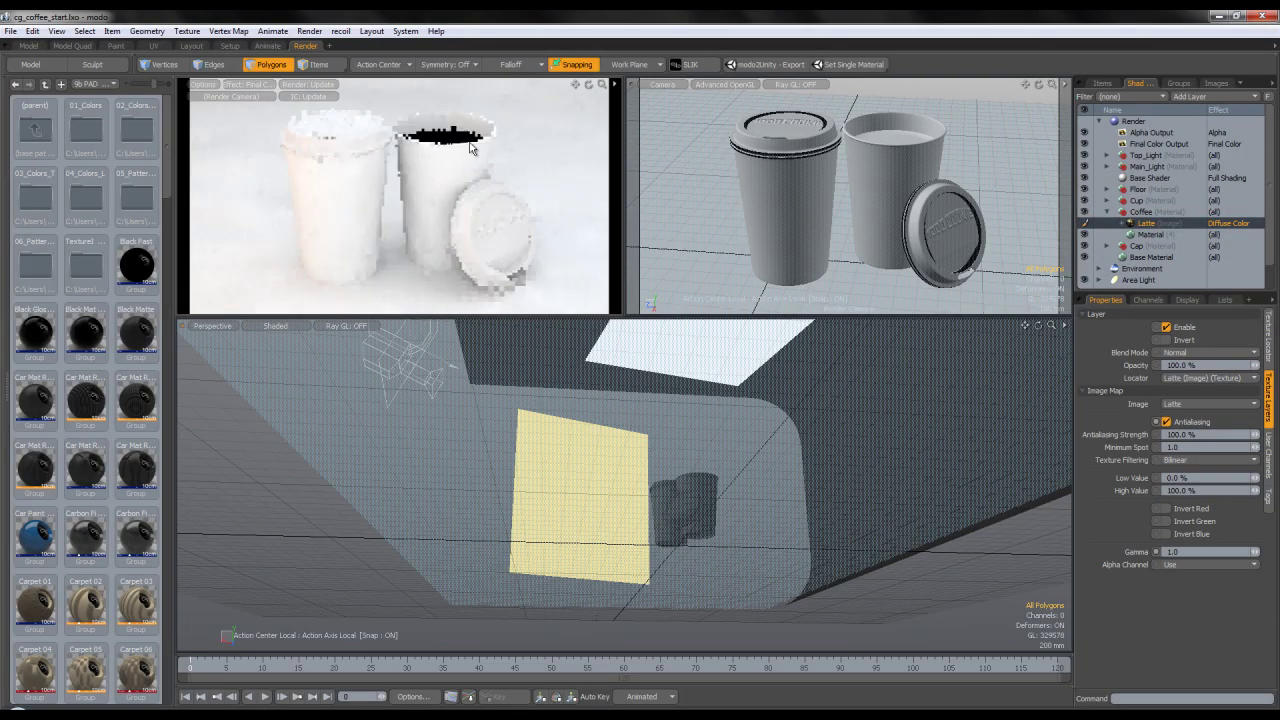
Configure the Latte image with antialiasing off, a gamma of 0.4546 and the Liquid UV map.
click(1164, 423)
drag(1184, 552, 1122, 552)
text(.4546)
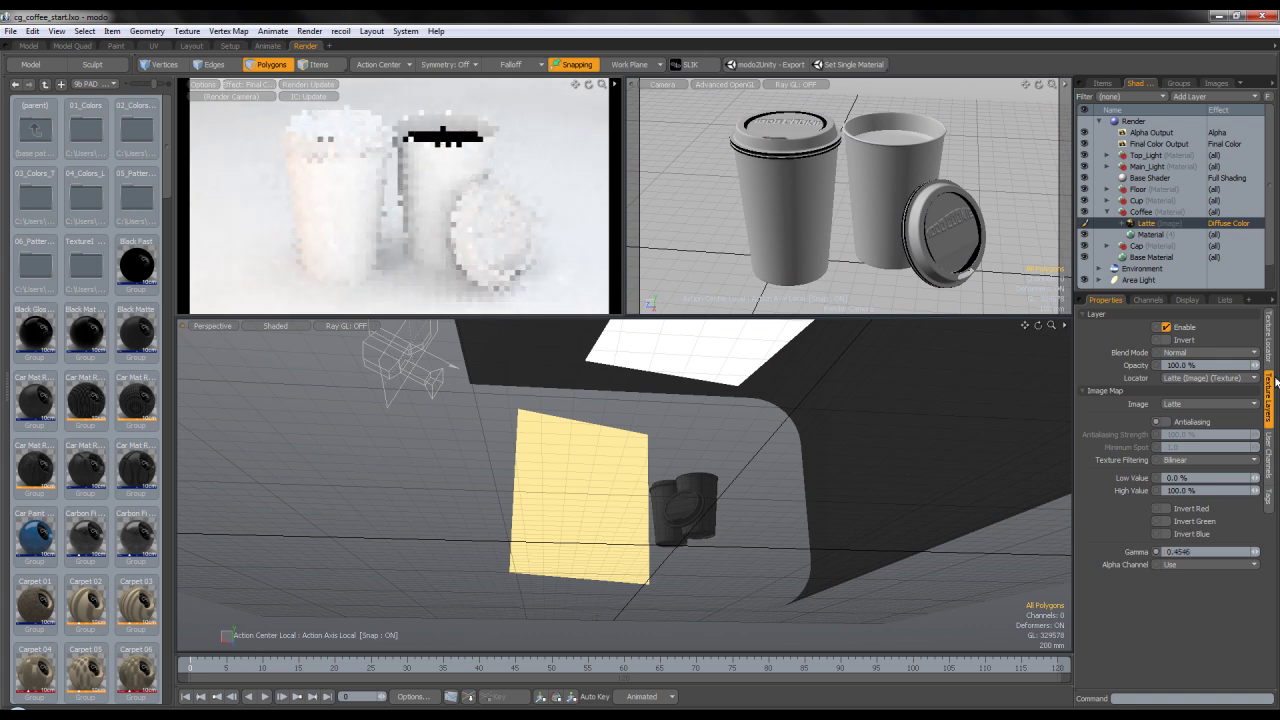
click(1268, 340)
click(1188, 517)
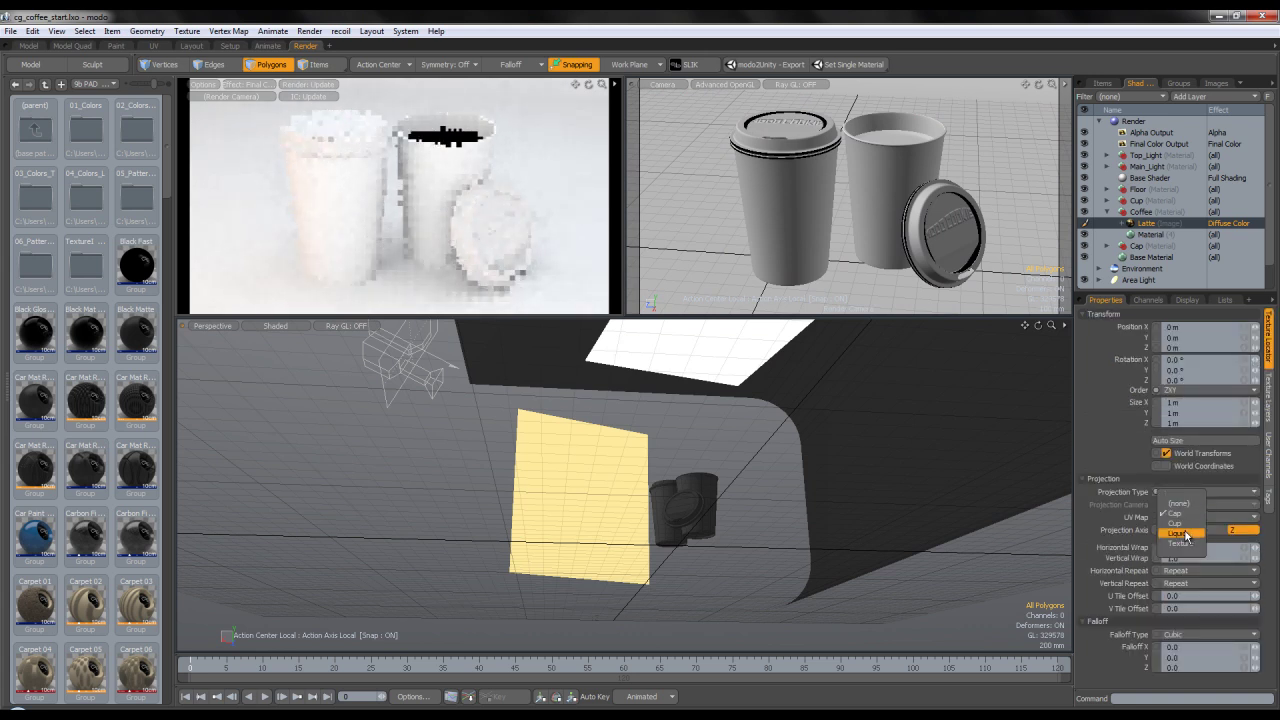
click(1187, 535)
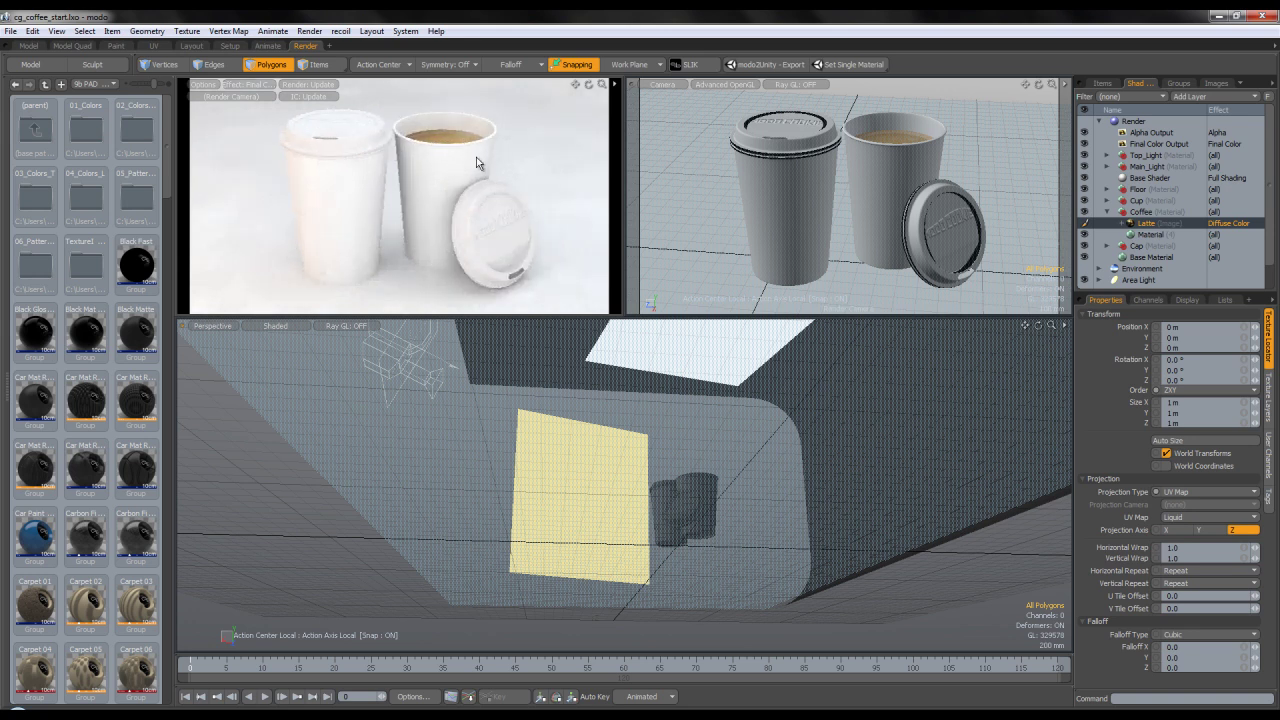
Duplicate the Latte image layer and set the copy's effect to Luminous Color.
right_click(1176, 224)
click(1151, 244)
right_click(1237, 223)
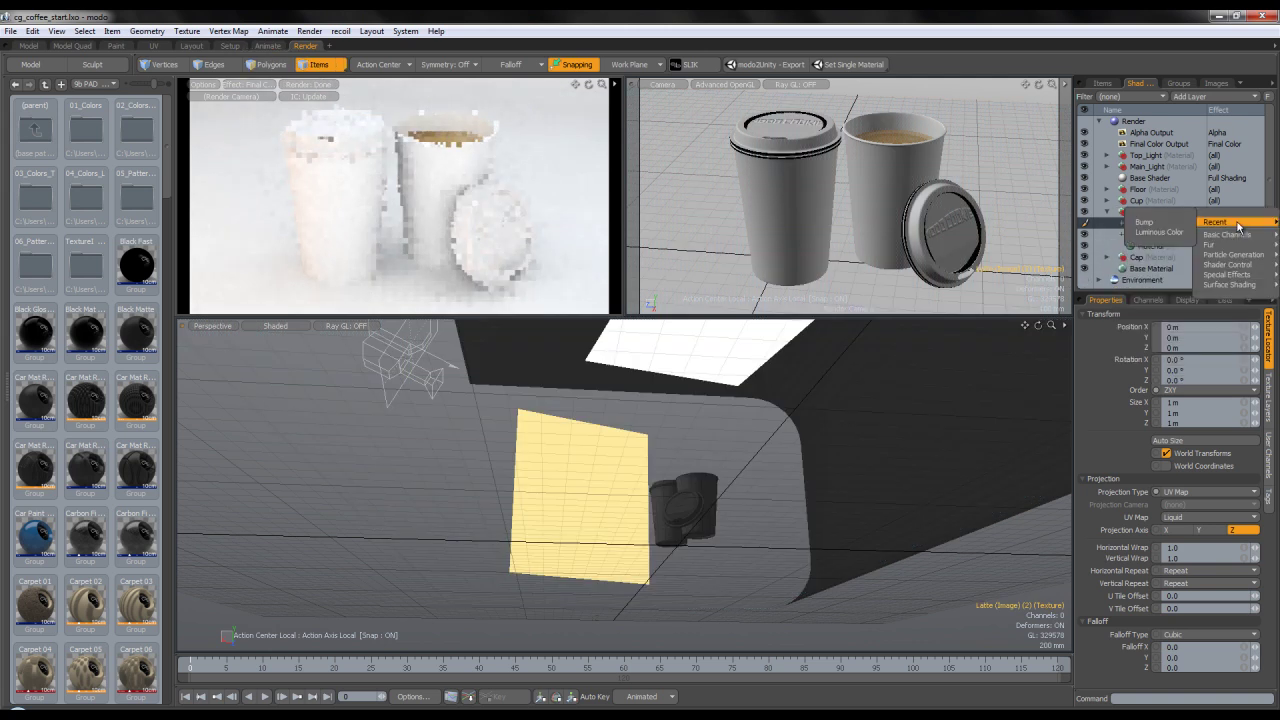
click(1181, 233)
Set the Coffee material's luminous intensity to 0.2 W/srm2.
click(1158, 246)
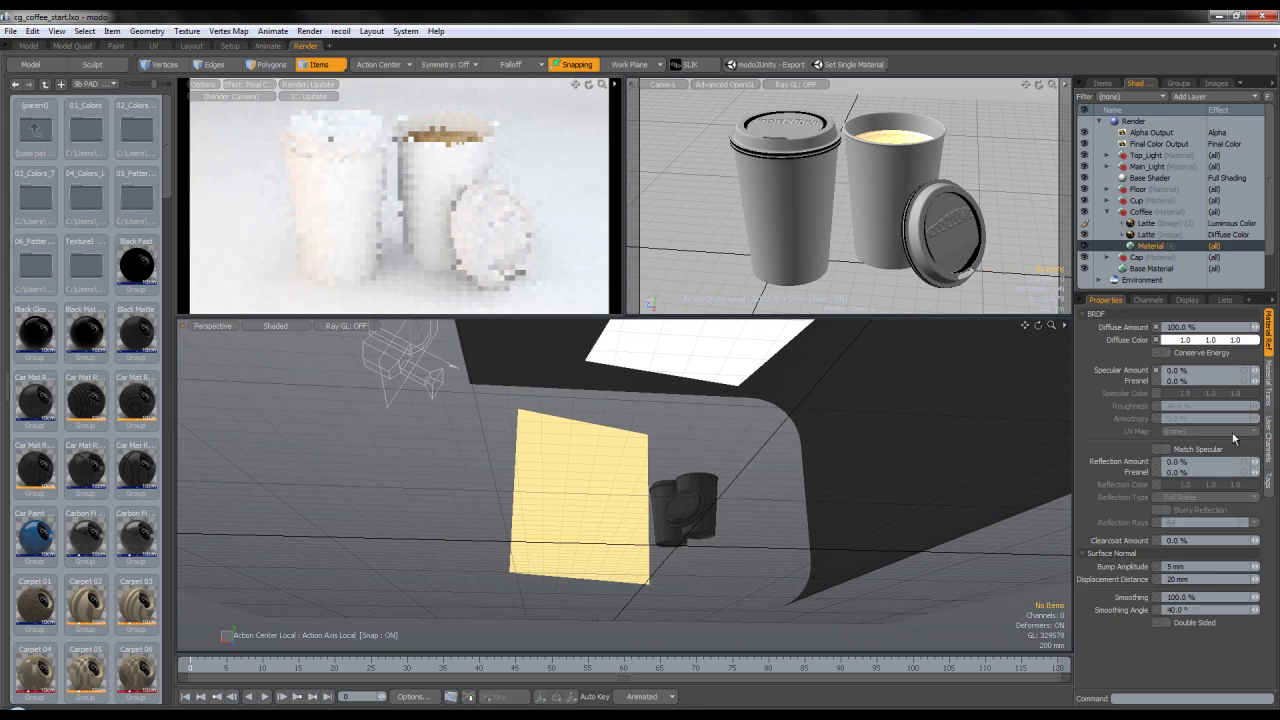
click(1268, 384)
drag(1177, 602, 1146, 602)
text(.2 W/srm2)
key(Return)
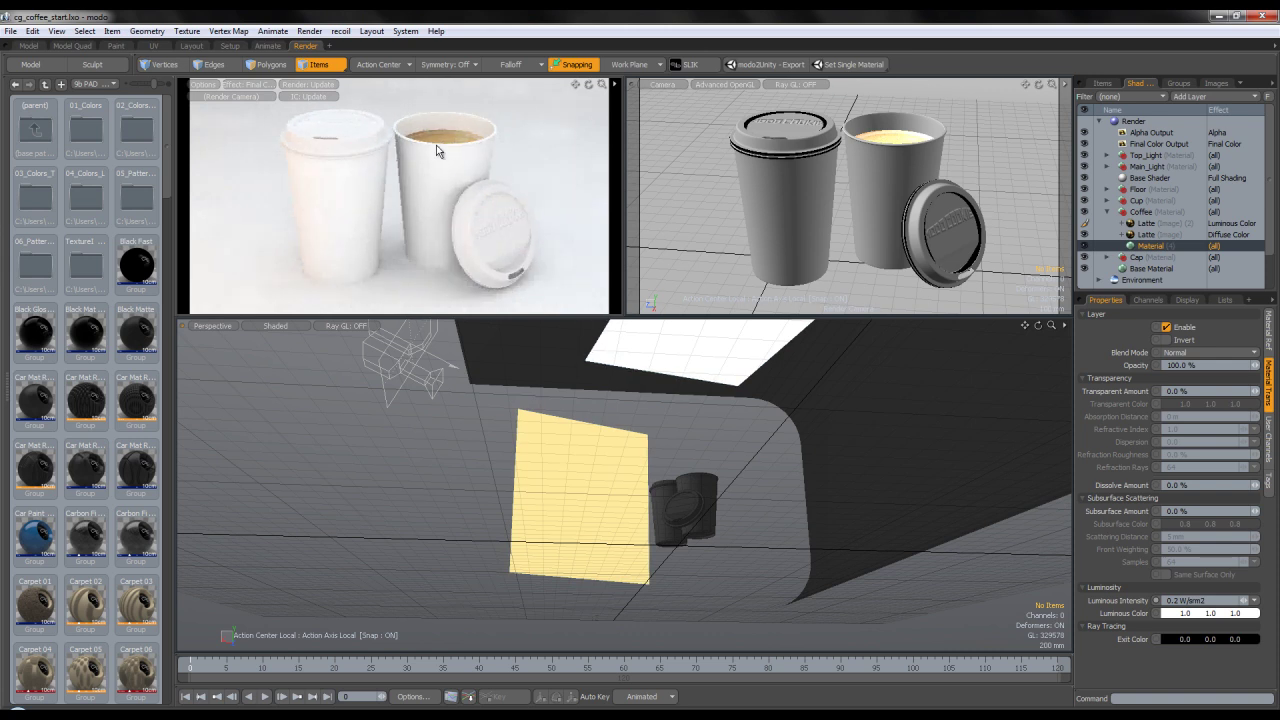
Duplicate the scene's render camera.
alt+drag(640, 425, 749, 497)
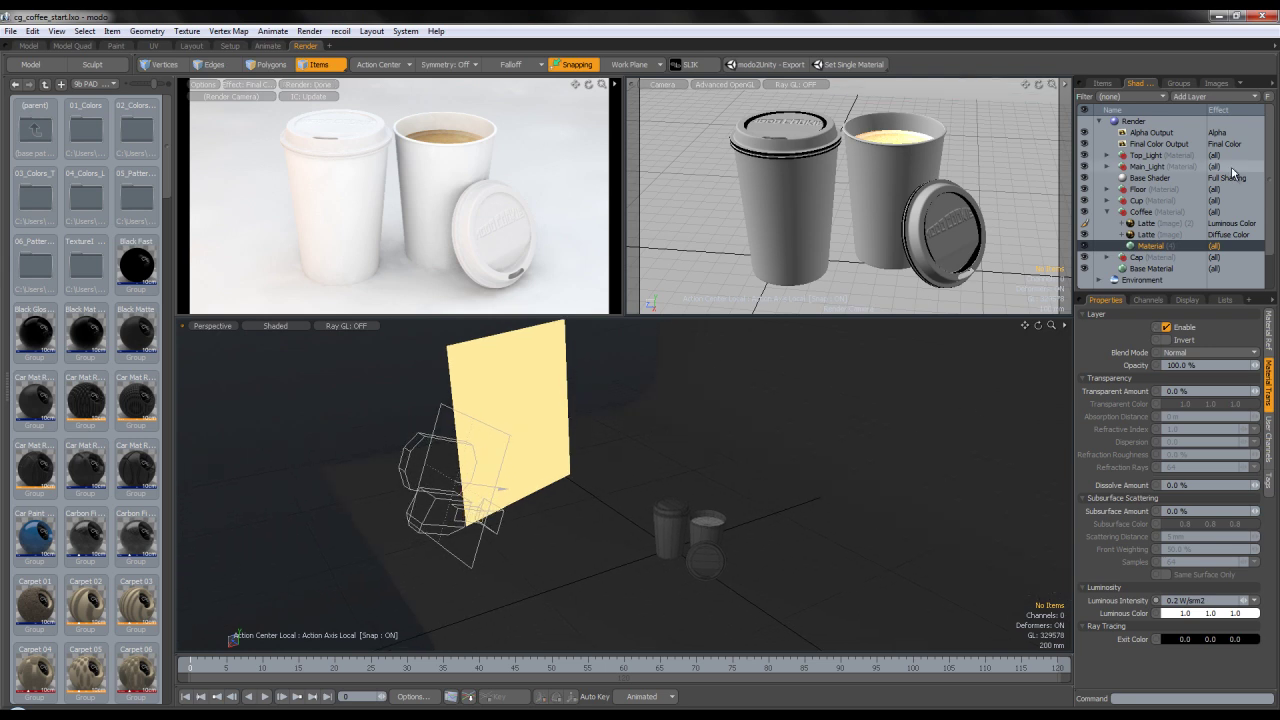
scroll(1171, 236, down, 2)
right_click(1136, 281)
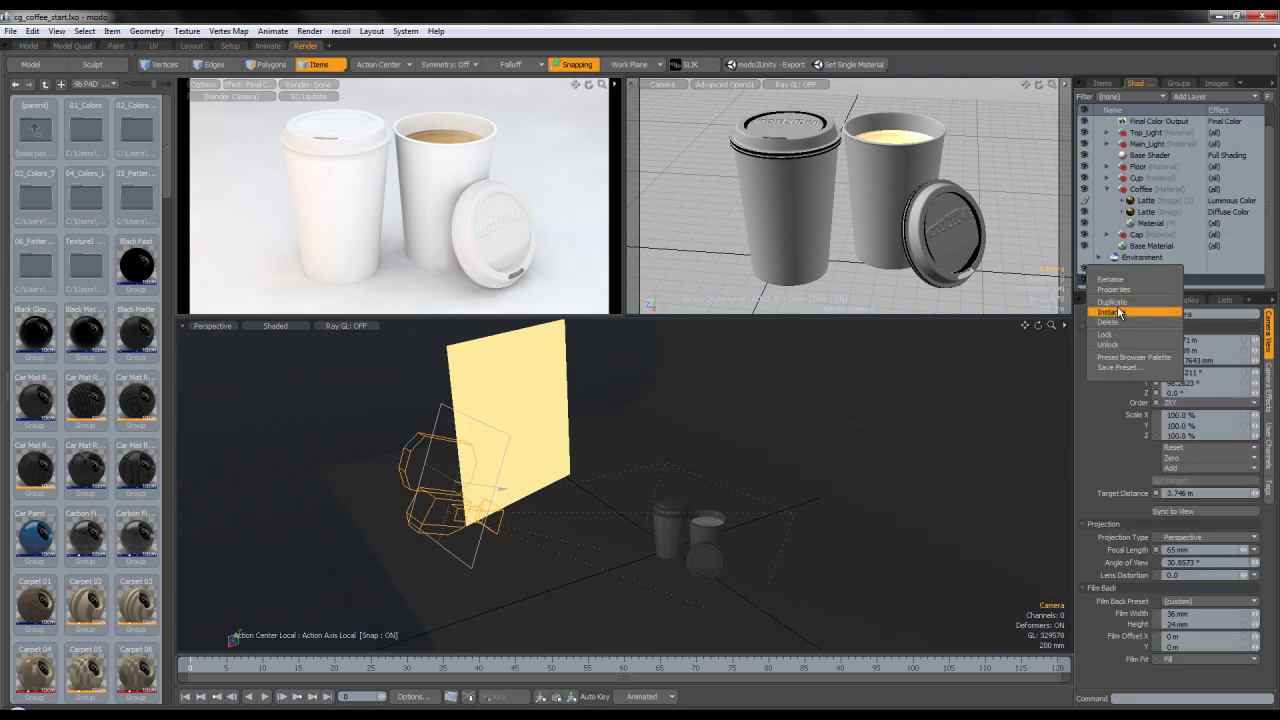
click(1132, 301)
Show the render preview through the duplicated camera and move it in for a close-up of the coffee in the open cup.
click(211, 97)
click(215, 118)
scroll(445, 130, up, 3)
alt+shift+drag(452, 124, 418, 177)
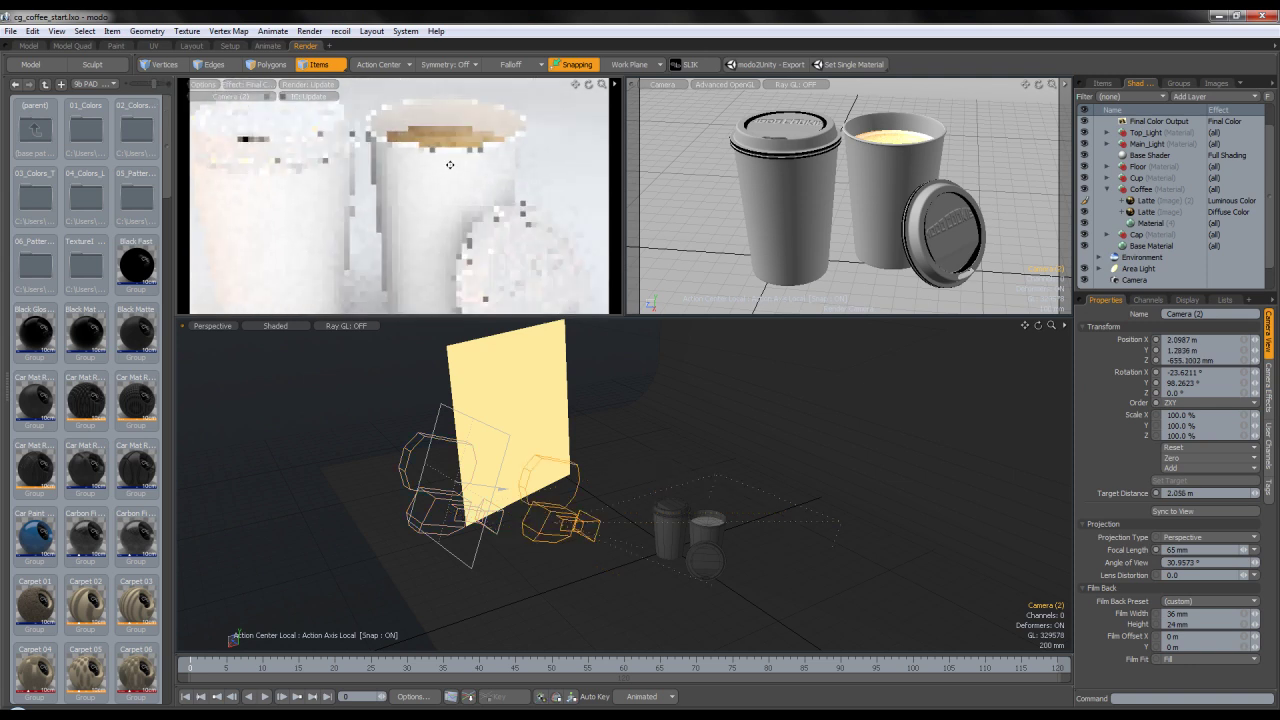
scroll(418, 165, up, 3)
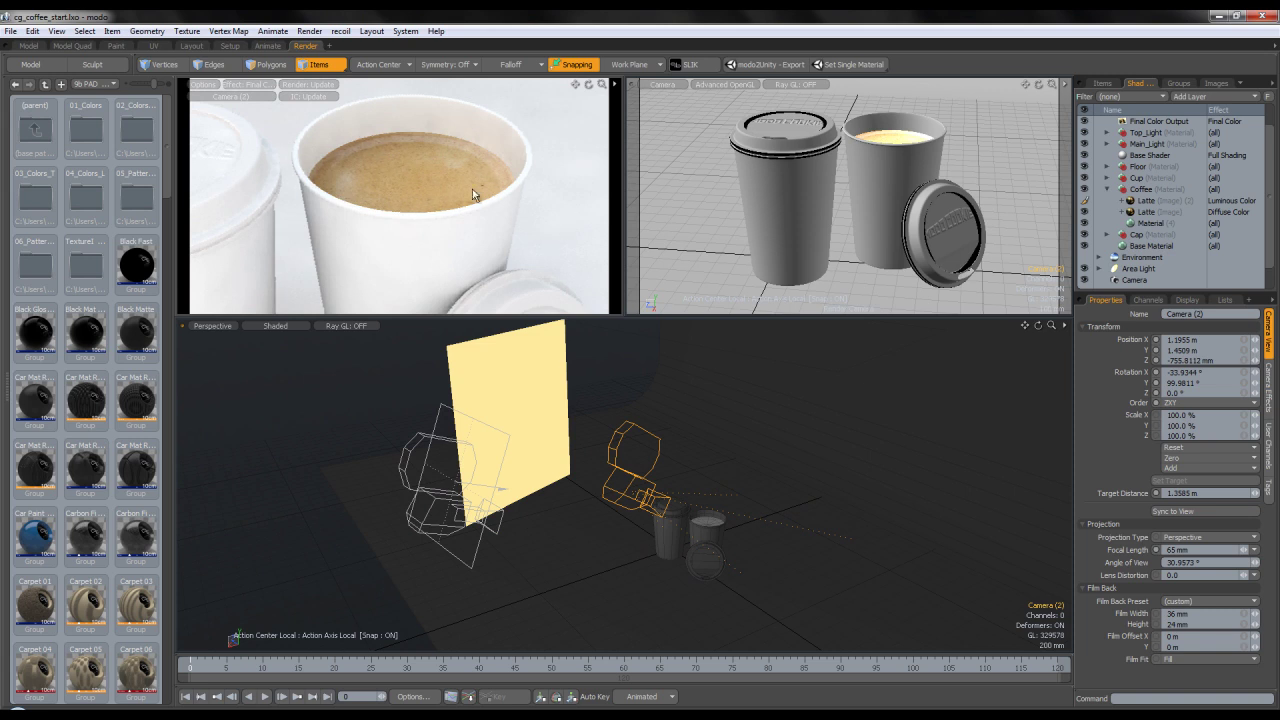
Examine how the diffuse Latte image lines up with the coffee's UV layout in the UV workspace.
click(153, 46)
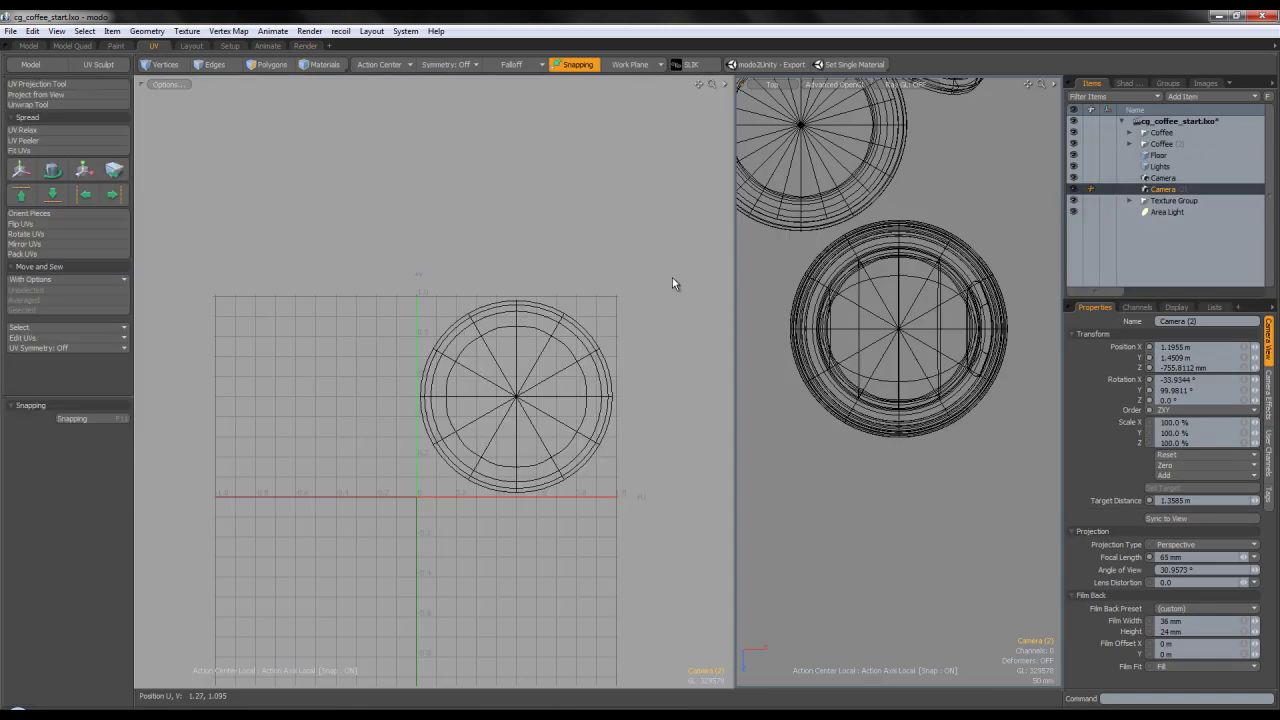
click(1130, 84)
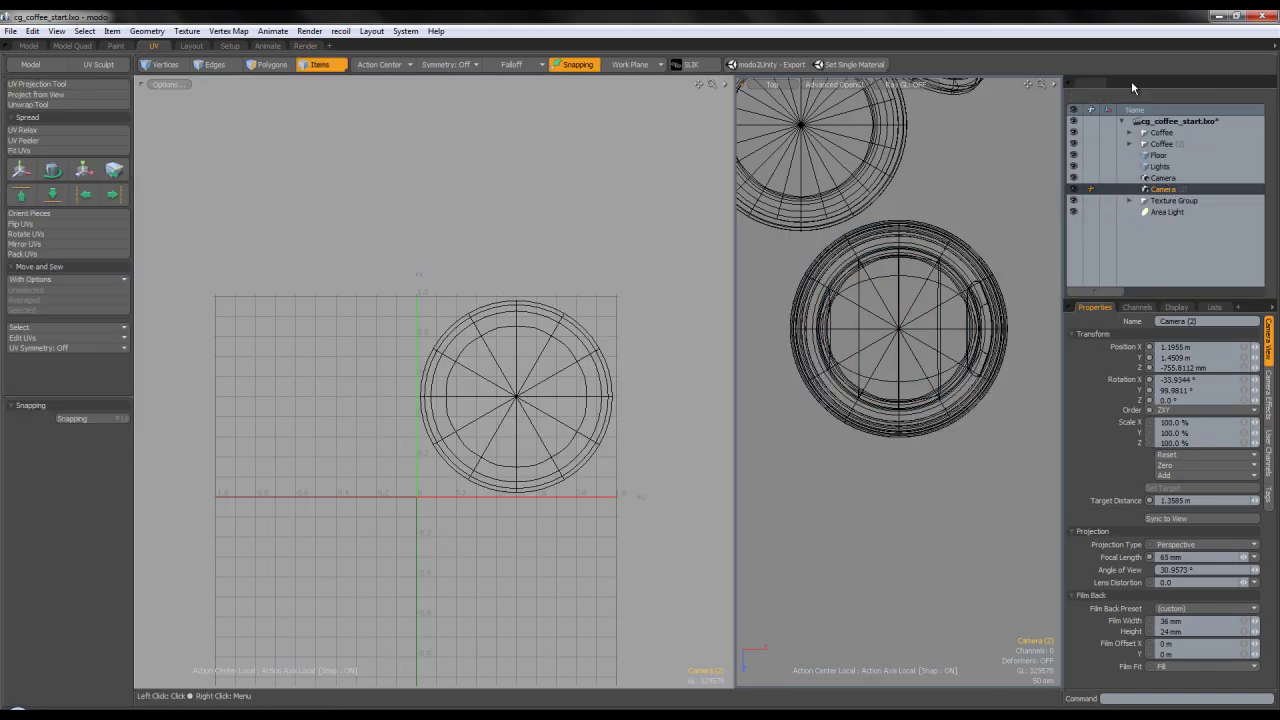
click(1145, 223)
click(1144, 235)
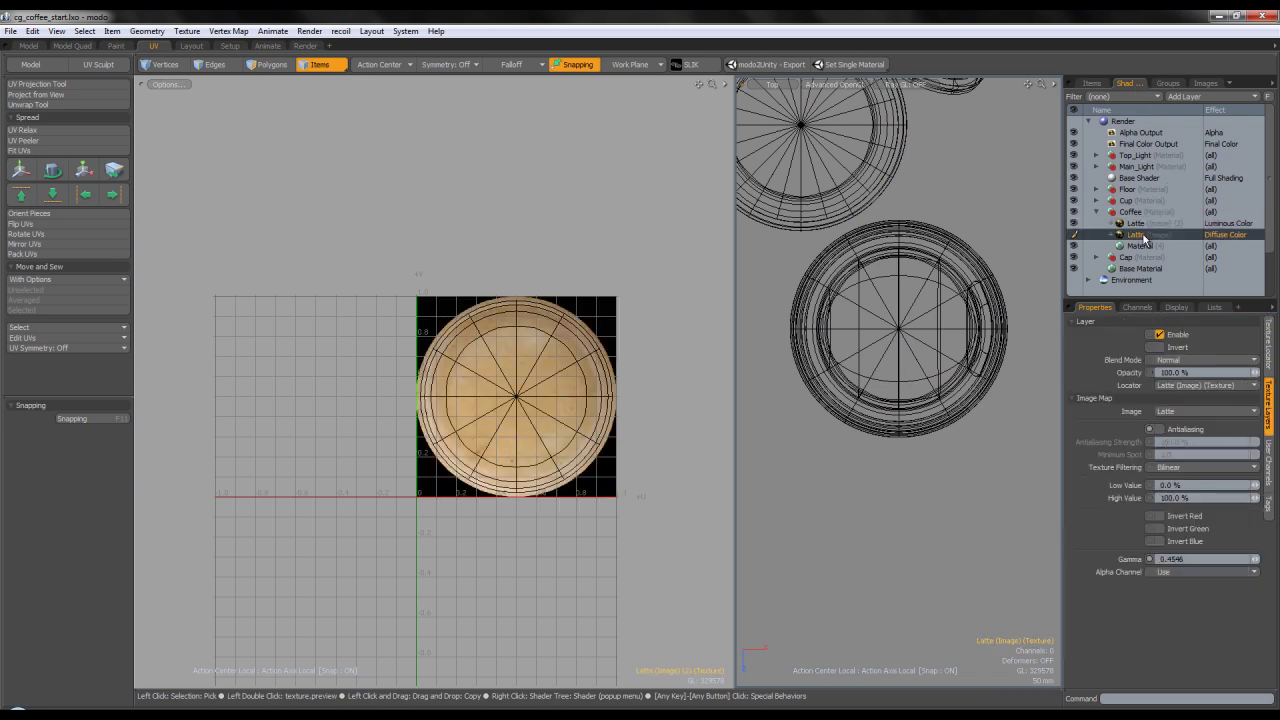
click(272, 66)
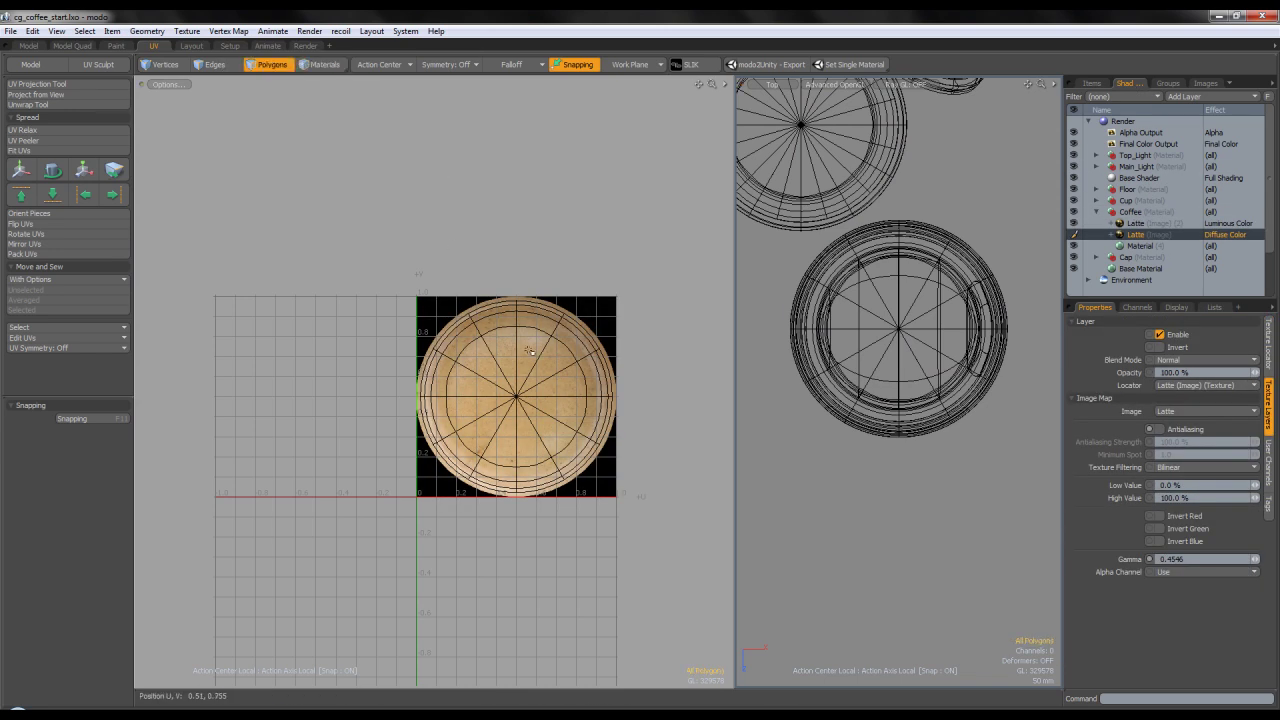
scroll(581, 362, up, 3)
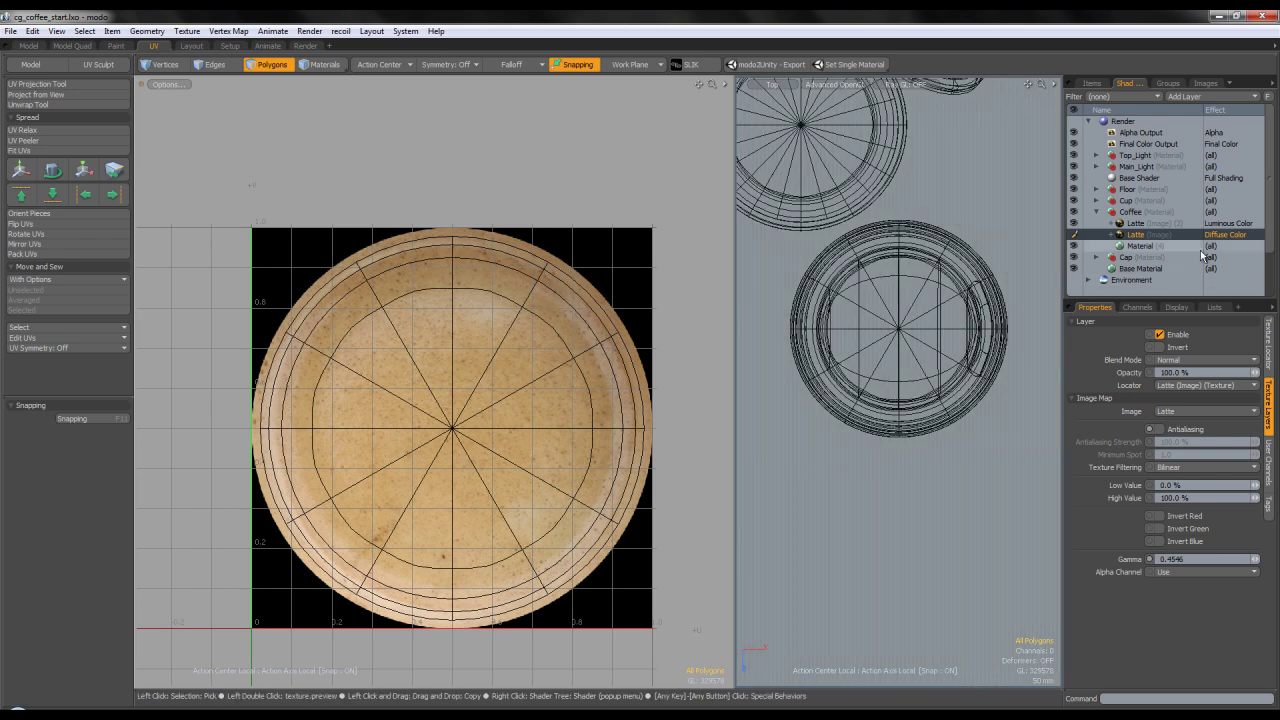
Back in the Render workspace, give the Coffee material 10% specular amount and 35% roughness with Conserve Energy enabled.
click(305, 46)
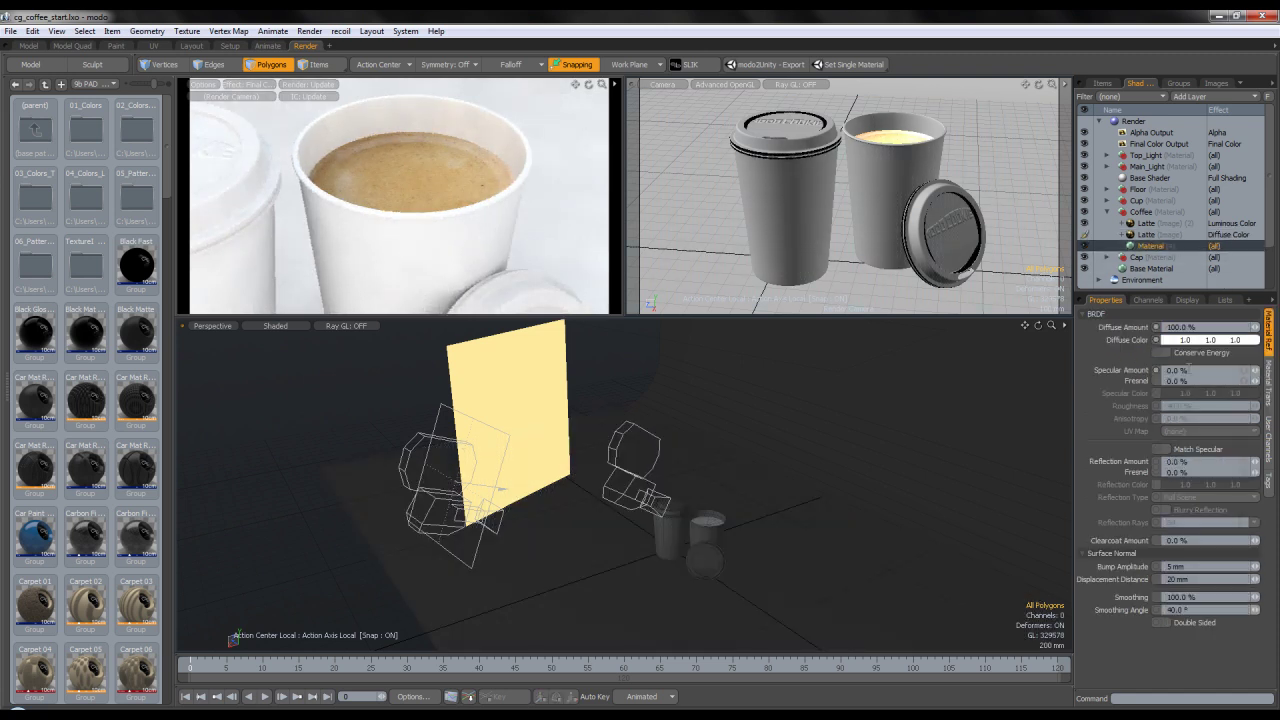
key(Return)
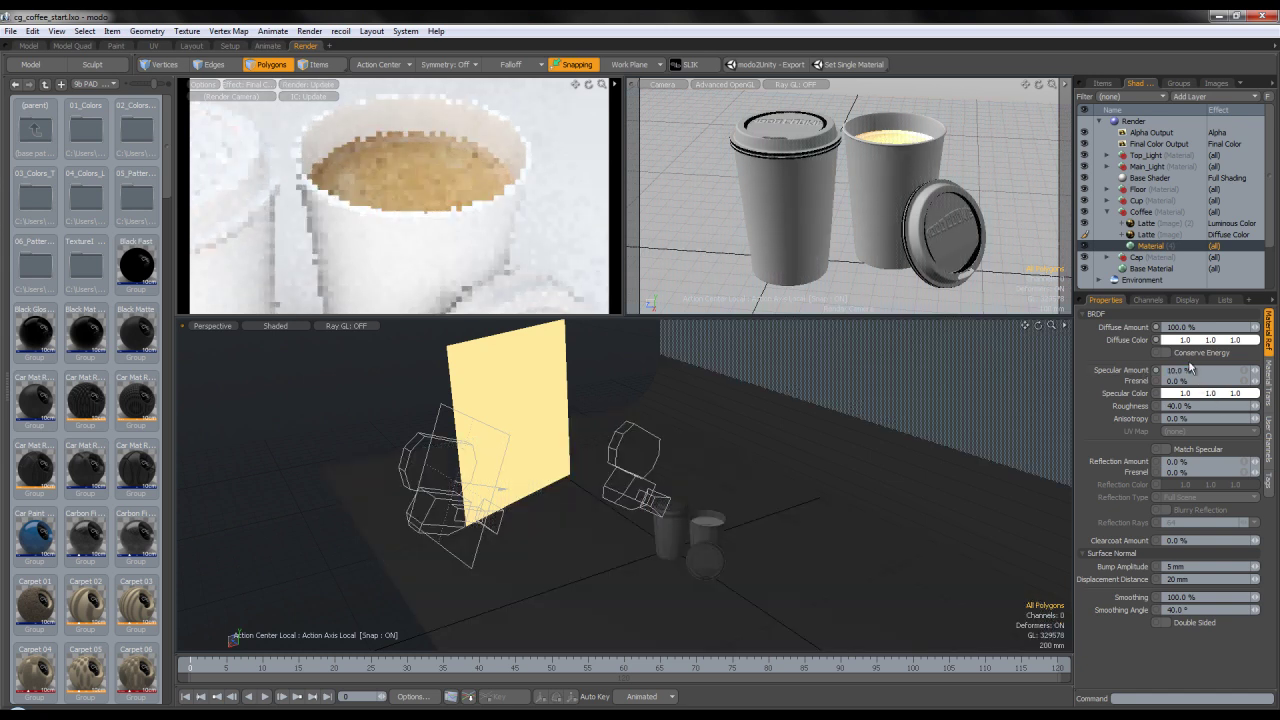
click(1185, 356)
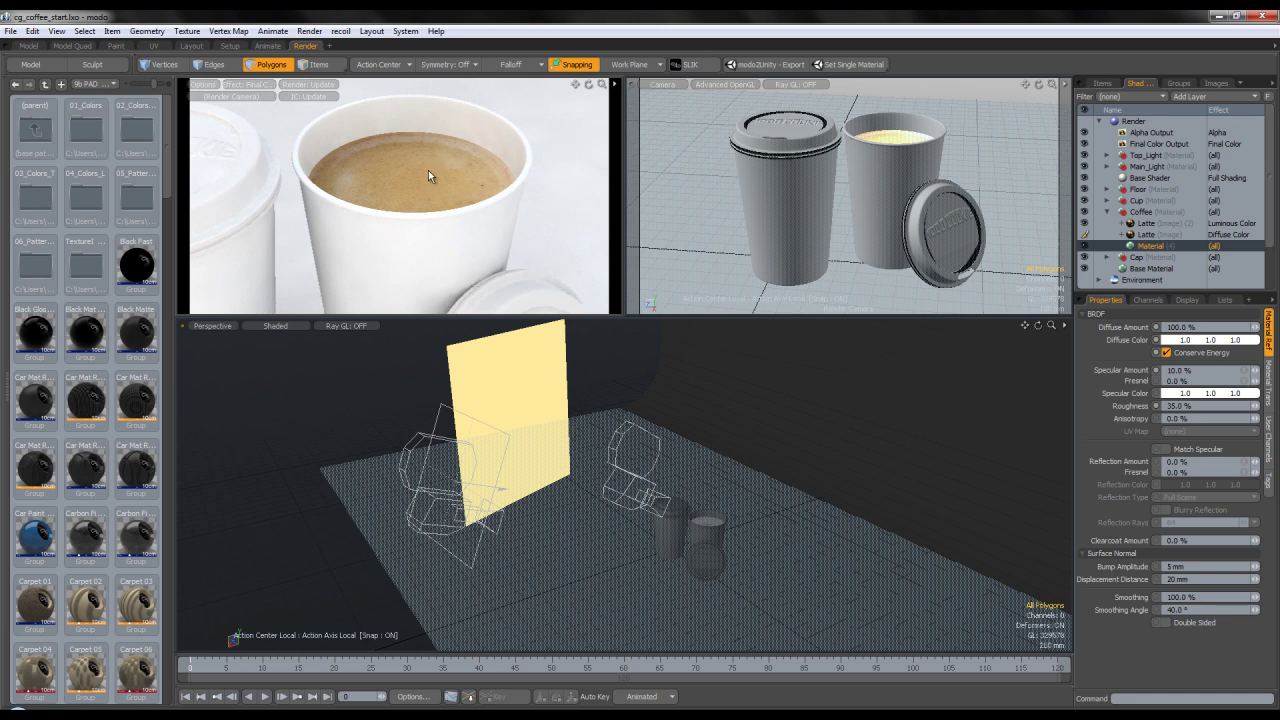
Select the Cup group's material and switch the render preview back to the original camera.
click(1108, 212)
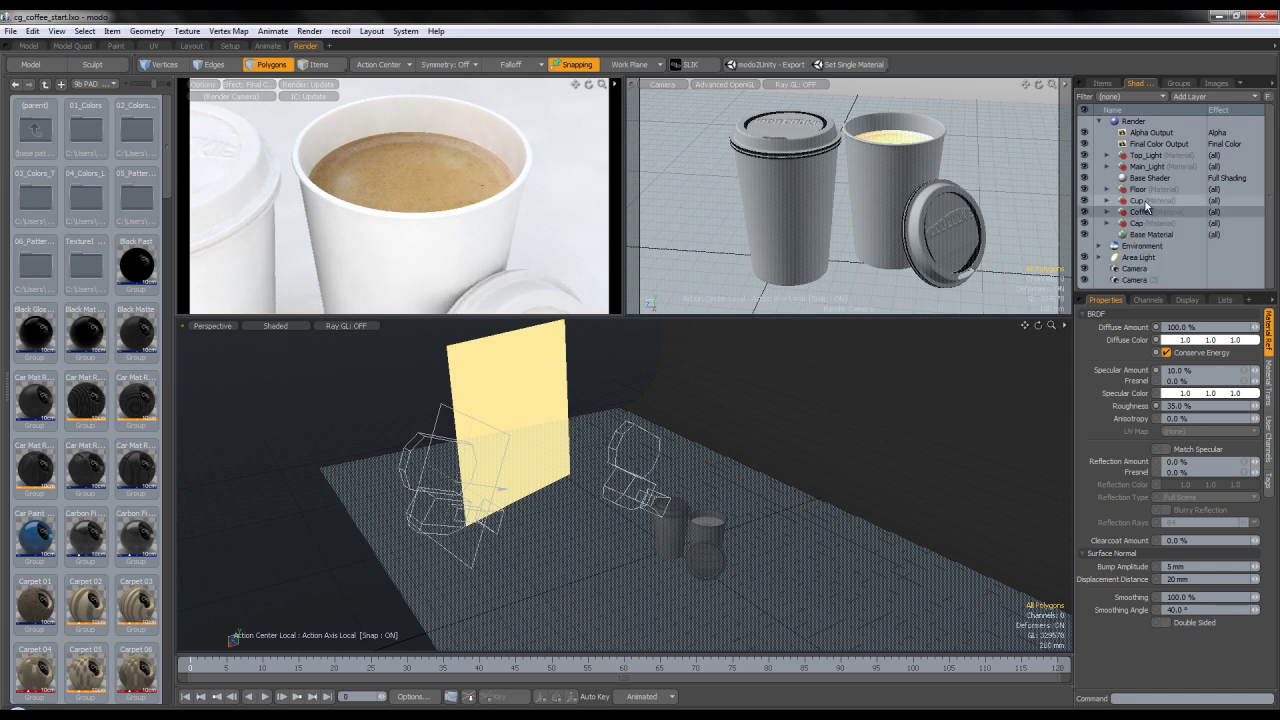
click(1139, 202)
click(1108, 201)
click(1151, 213)
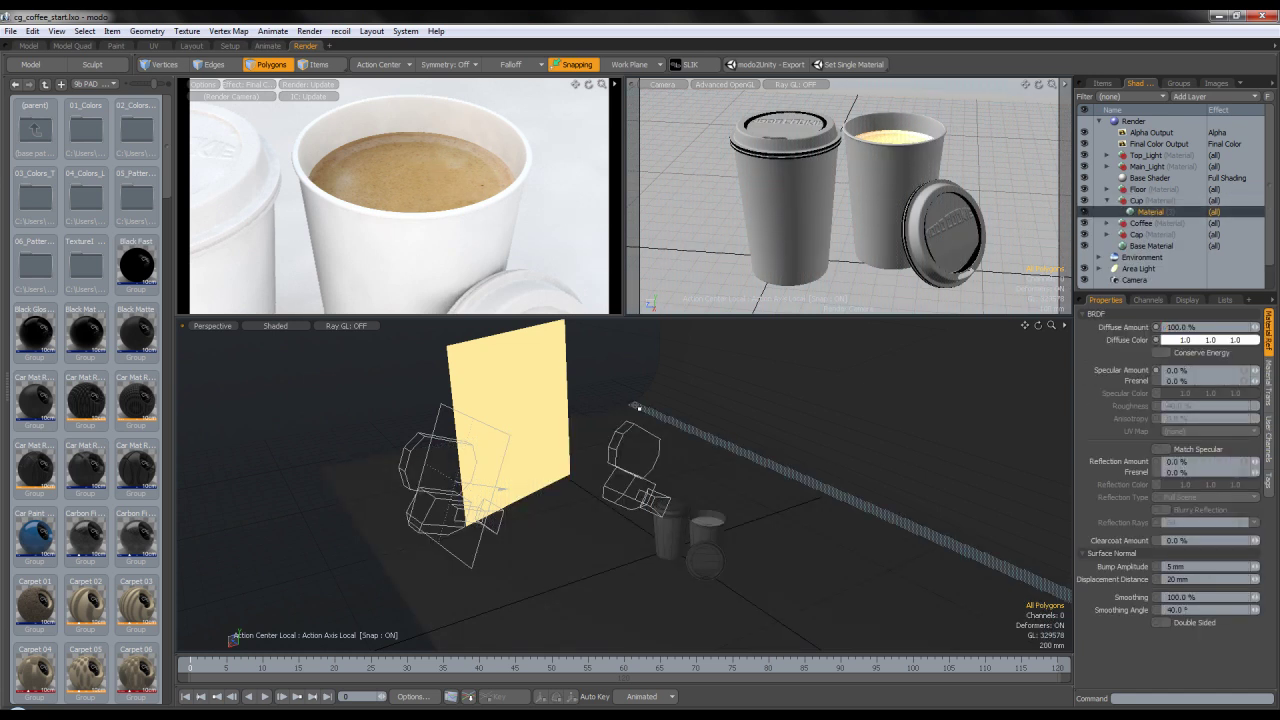
scroll(640, 408, down, 3)
alt+drag(642, 408, 695, 413)
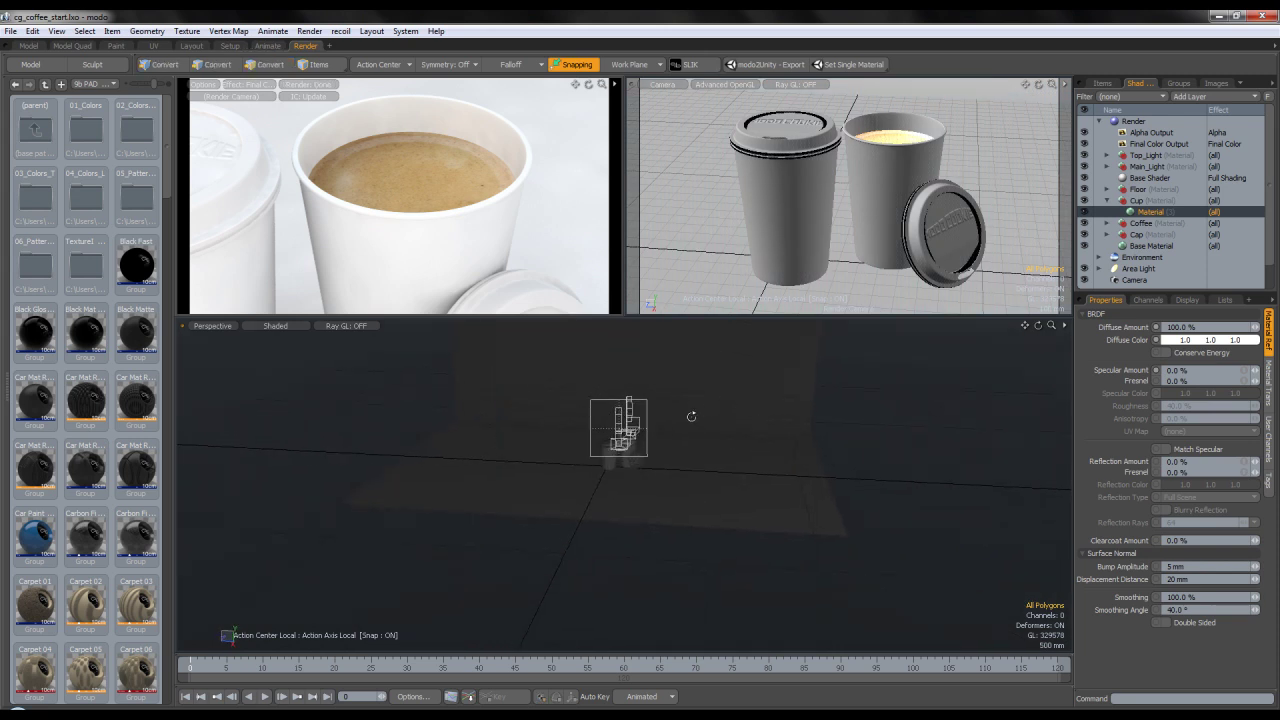
alt+shift+drag(590, 417, 616, 417)
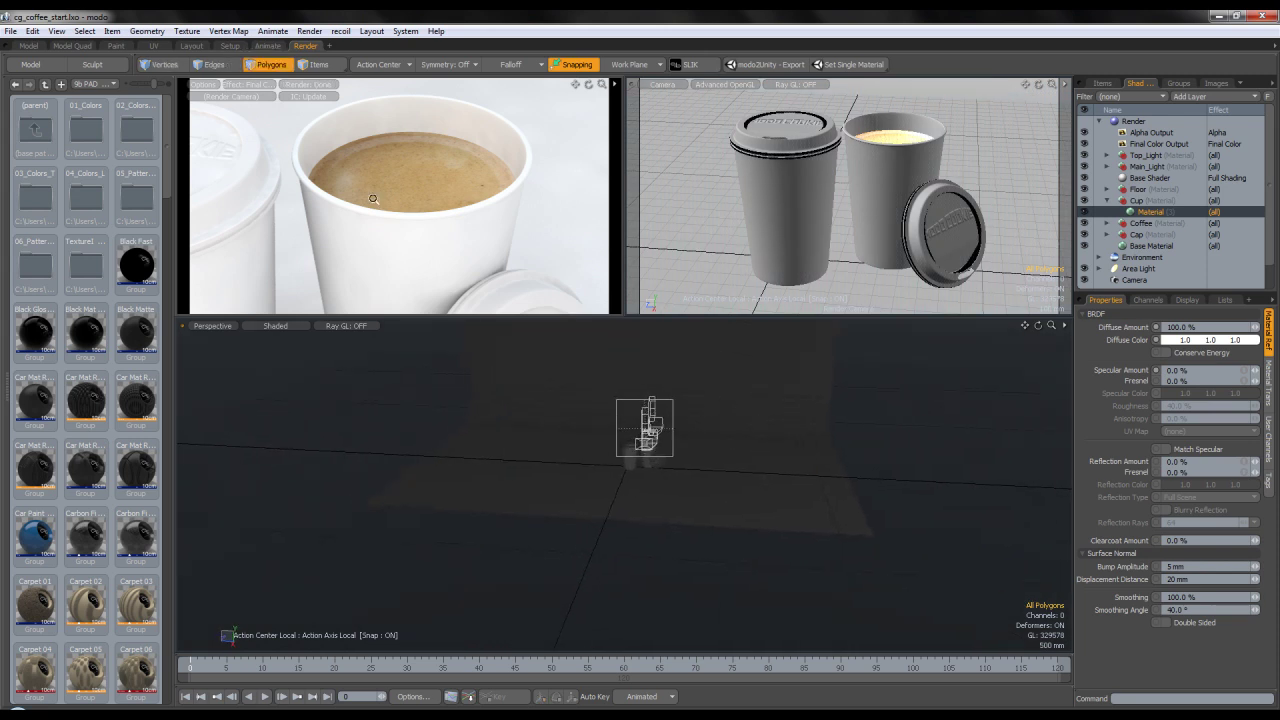
alt+drag(417, 242, 405, 239)
click(230, 97)
click(222, 108)
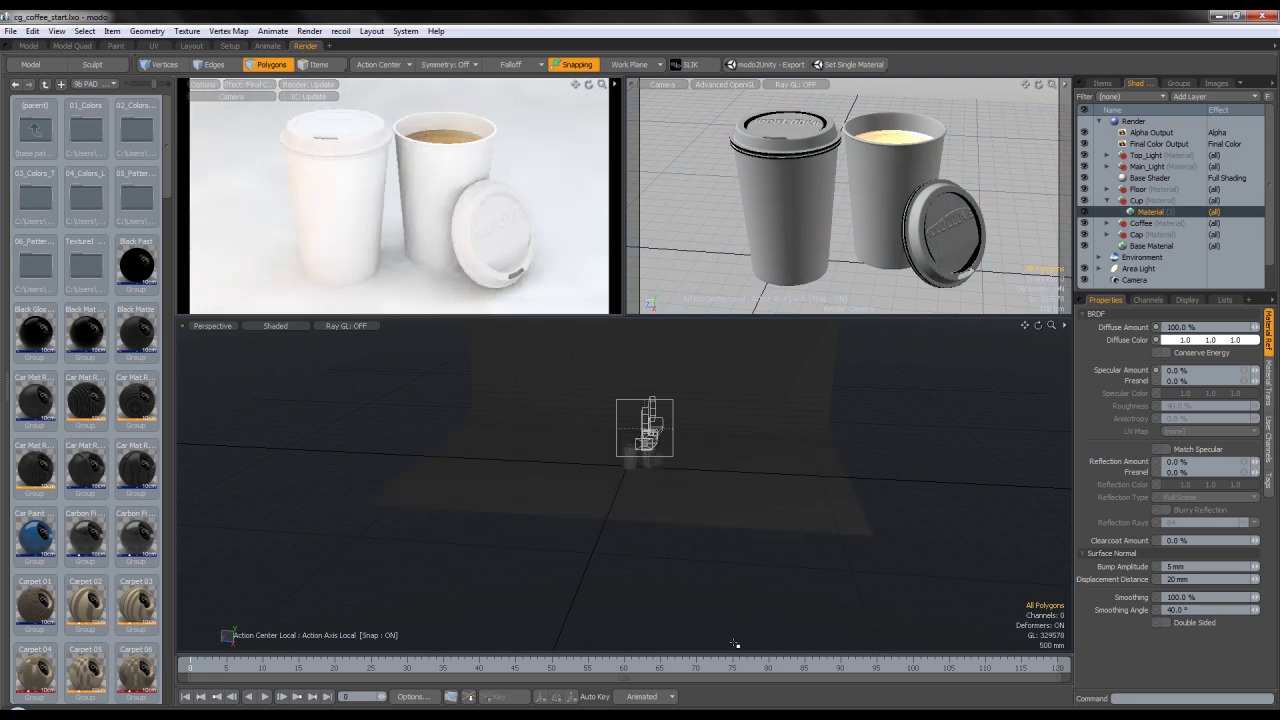
Add the Cup_Color and Cup_Bump images from the Textures folder in Windows Explorer above the Cup group's material.
key(alt+Tab)
click(391, 110)
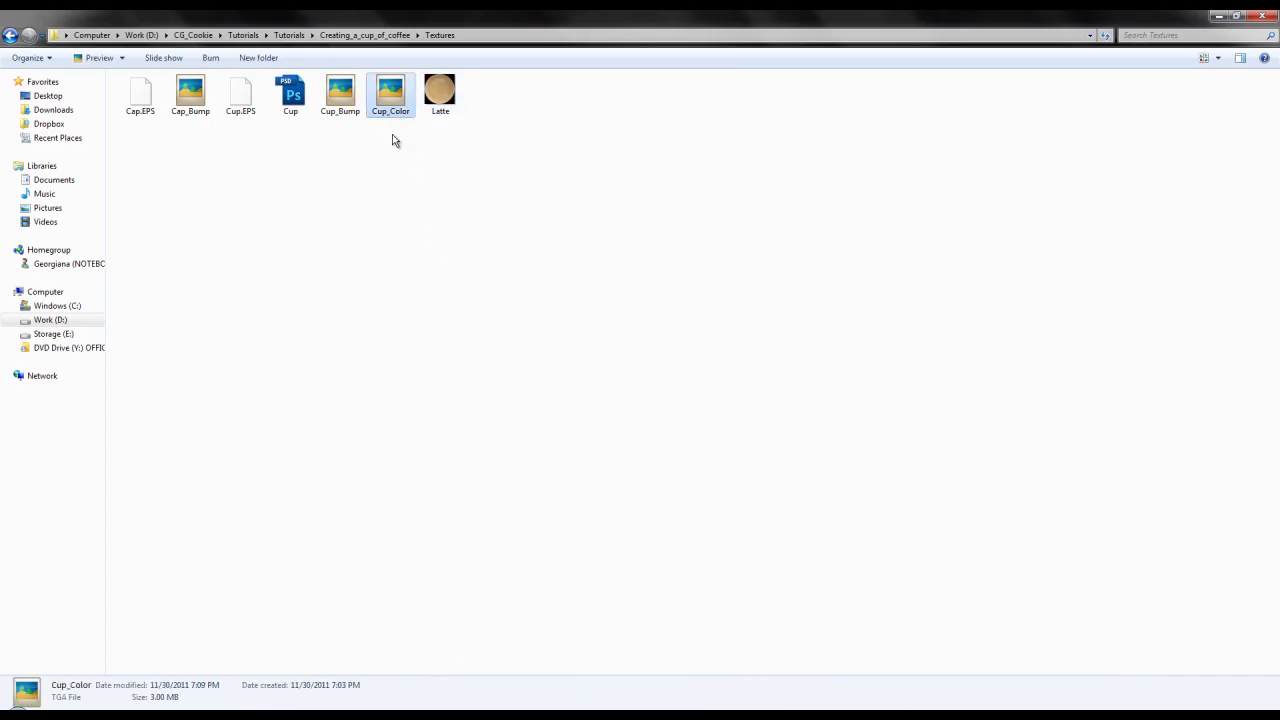
ctrl+click(331, 106)
drag(381, 109, 1180, 210)
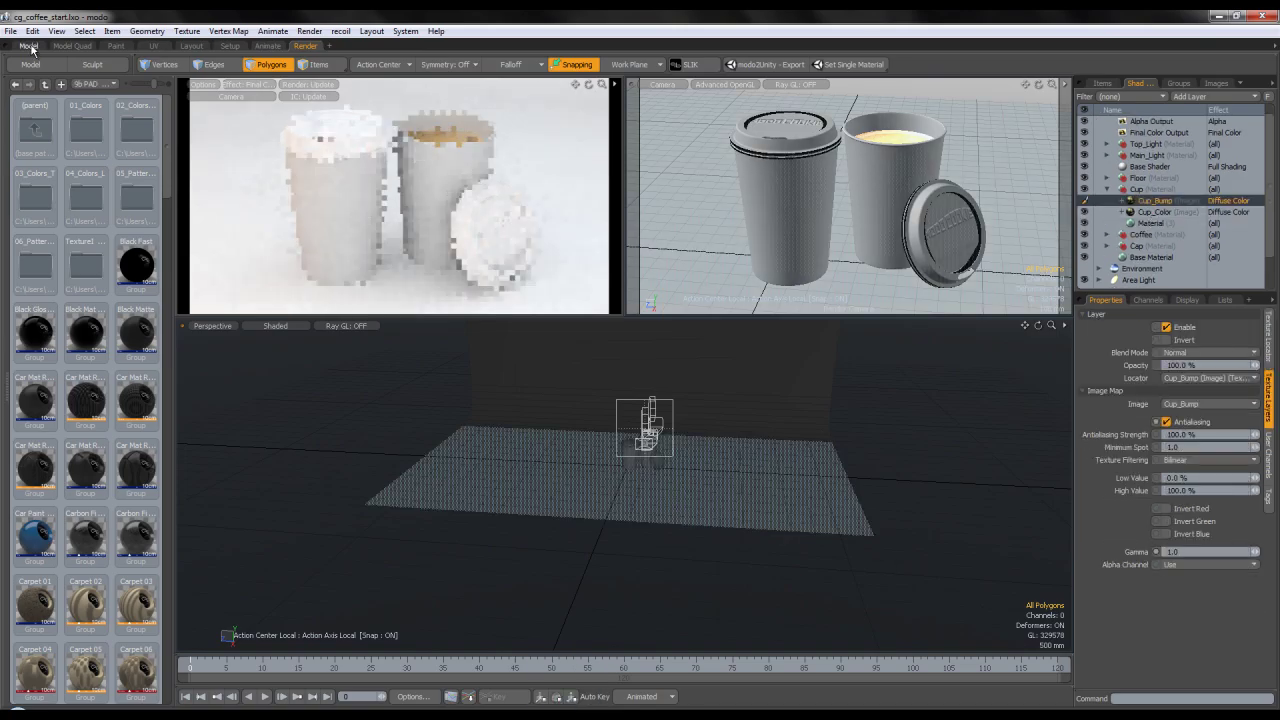
Open the Model workspace and change its viewport from the camera to the Perspective view.
click(29, 46)
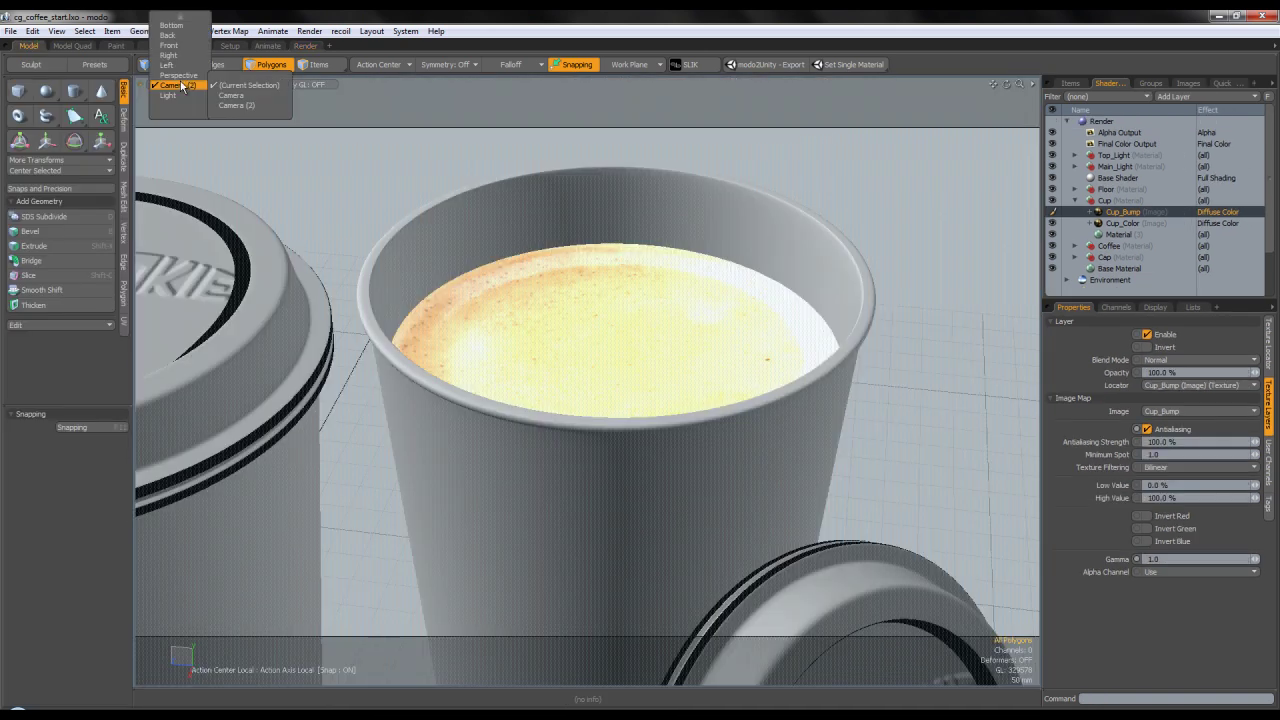
click(181, 86)
click(186, 77)
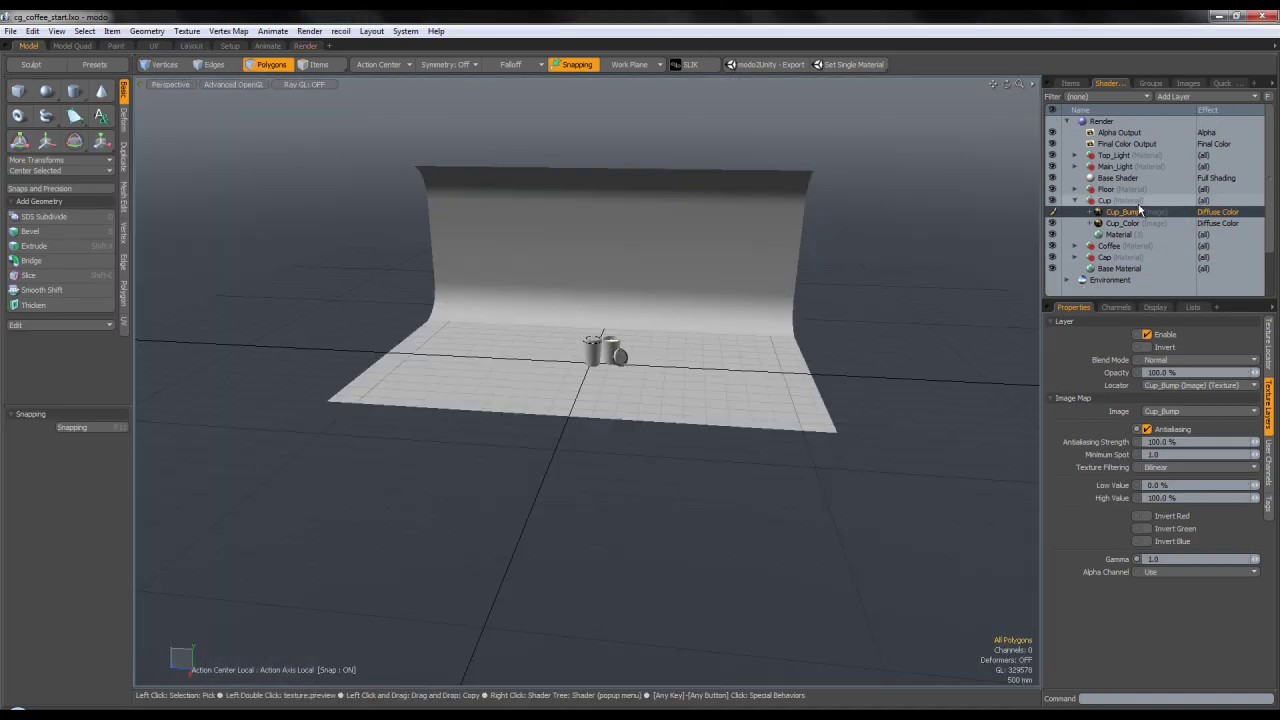
Select the Cup mesh inside the first Coffee group and frame it closely in the Perspective view.
click(1080, 86)
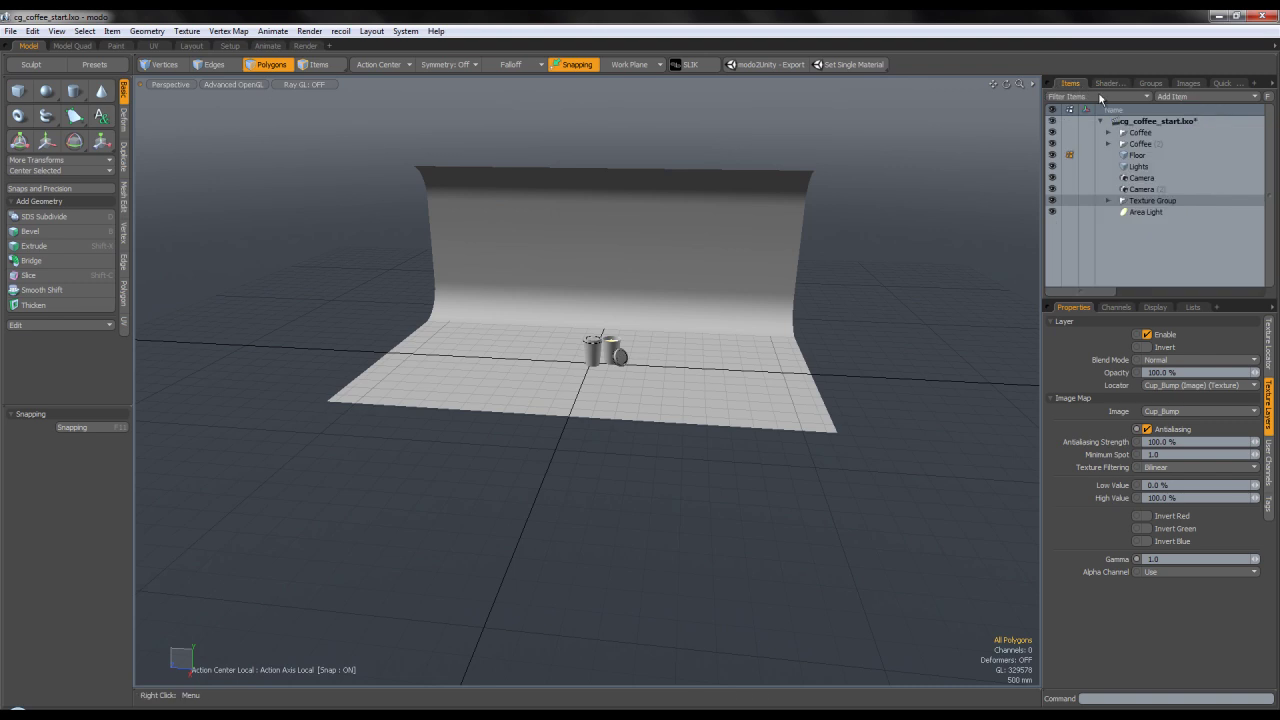
click(1108, 132)
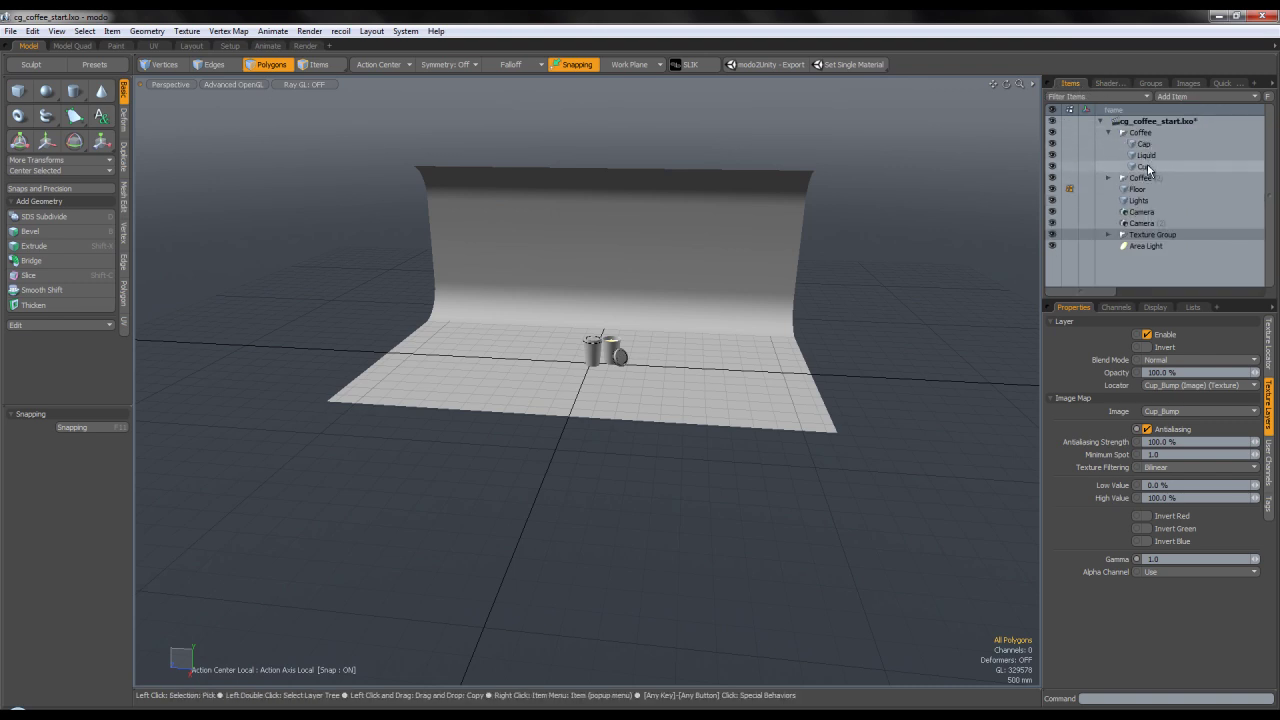
click(1146, 166)
key(shift+a)
click(638, 174)
double_click(630, 250)
alt+drag(628, 255, 580, 210)
click(572, 418)
key(shift+Up)
key(shift+Up)
key(shift+Up)
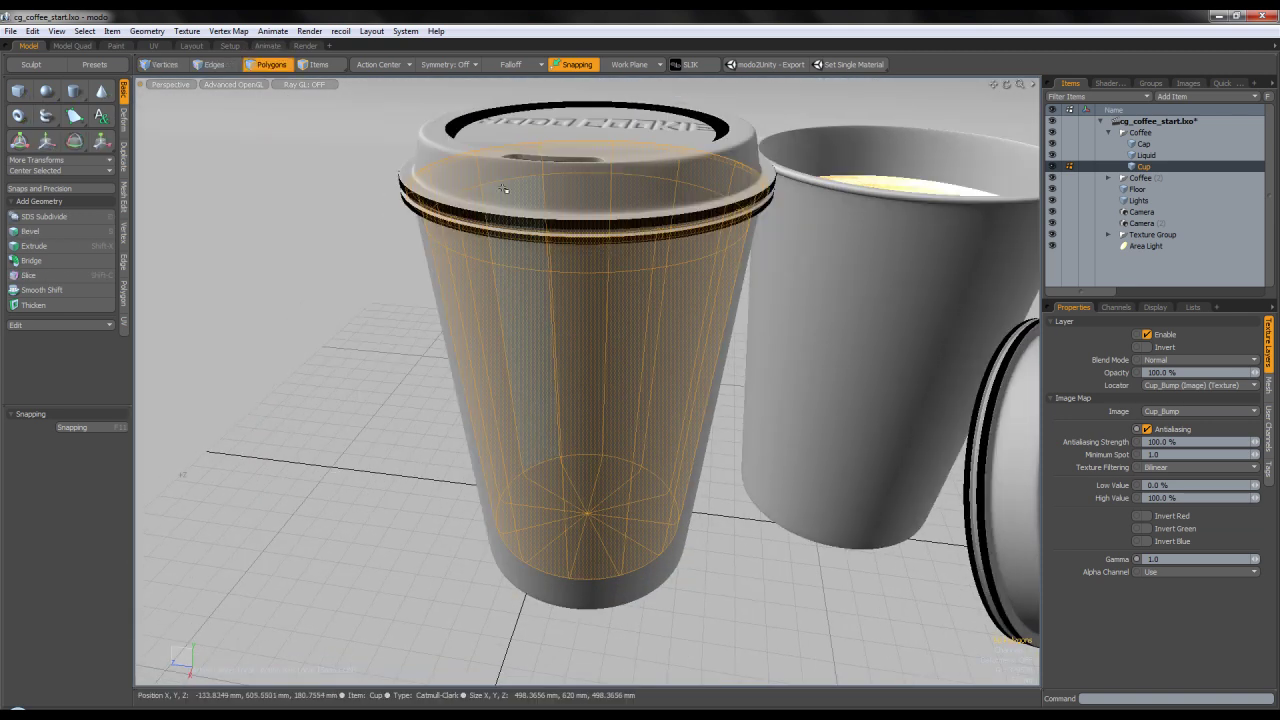
scroll(448, 204, up, 6)
key(shift+Up)
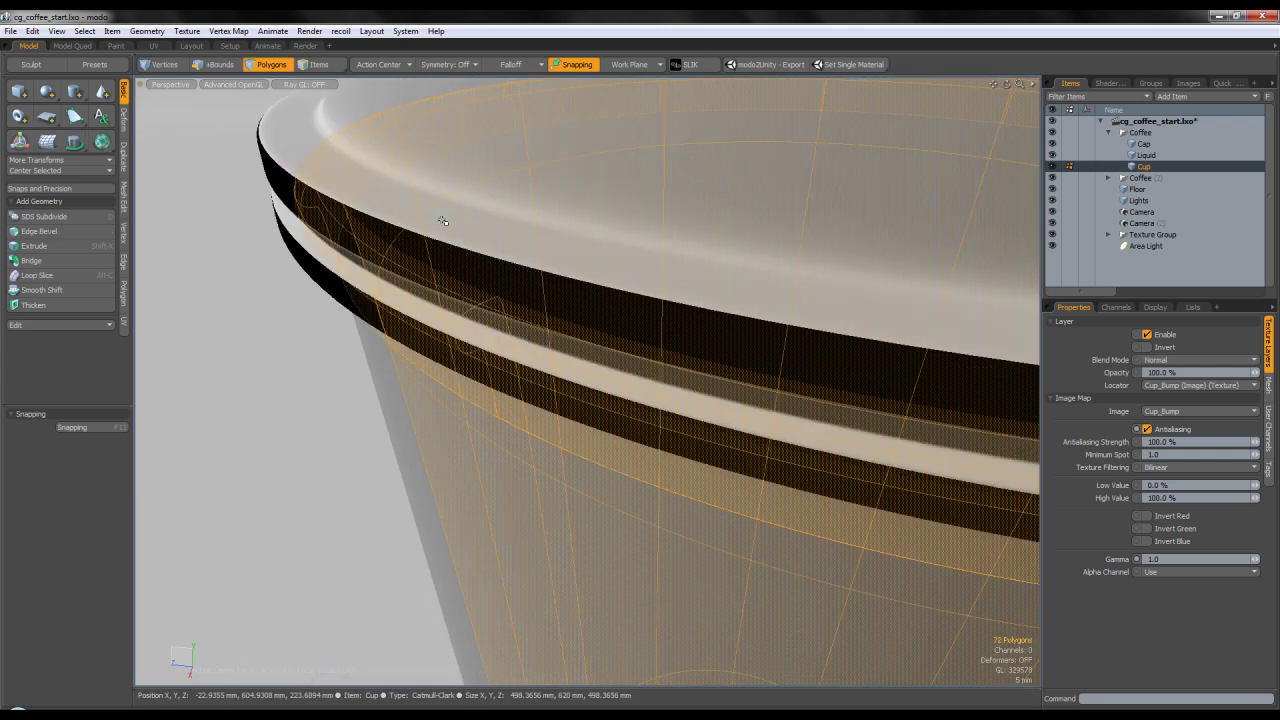
key(shift+Up)
scroll(494, 211, down, 6)
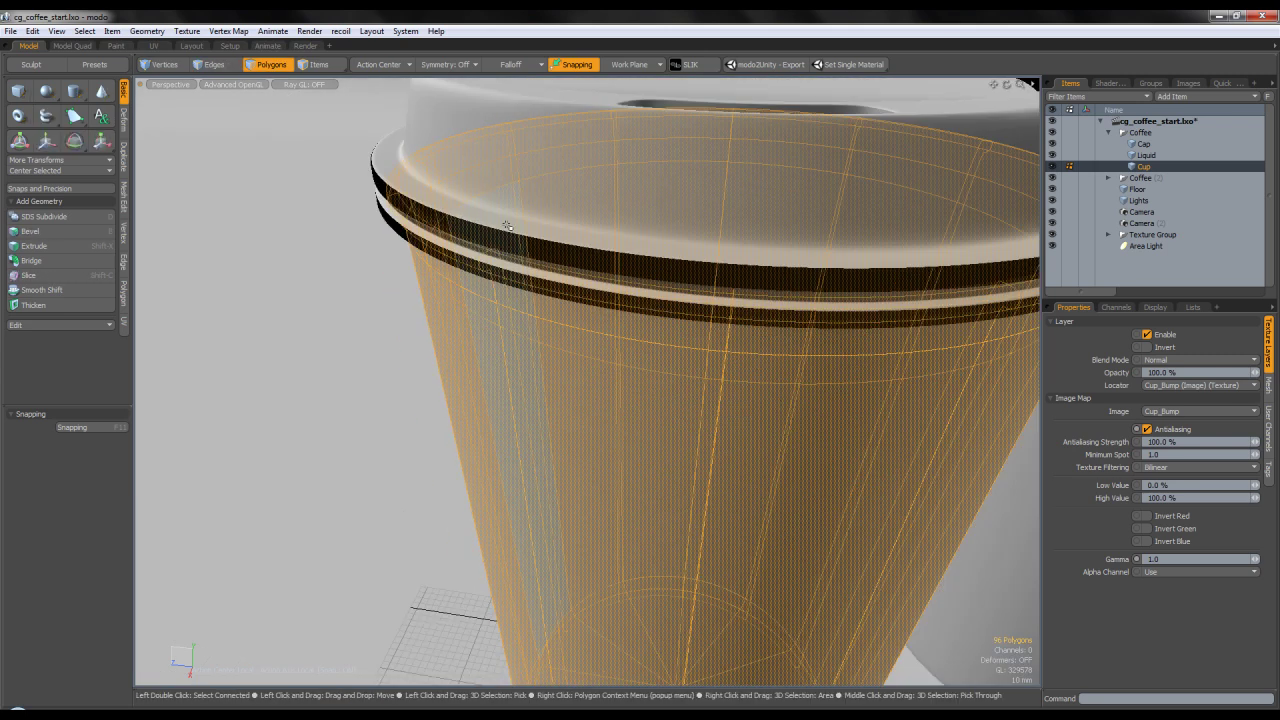
click(369, 189)
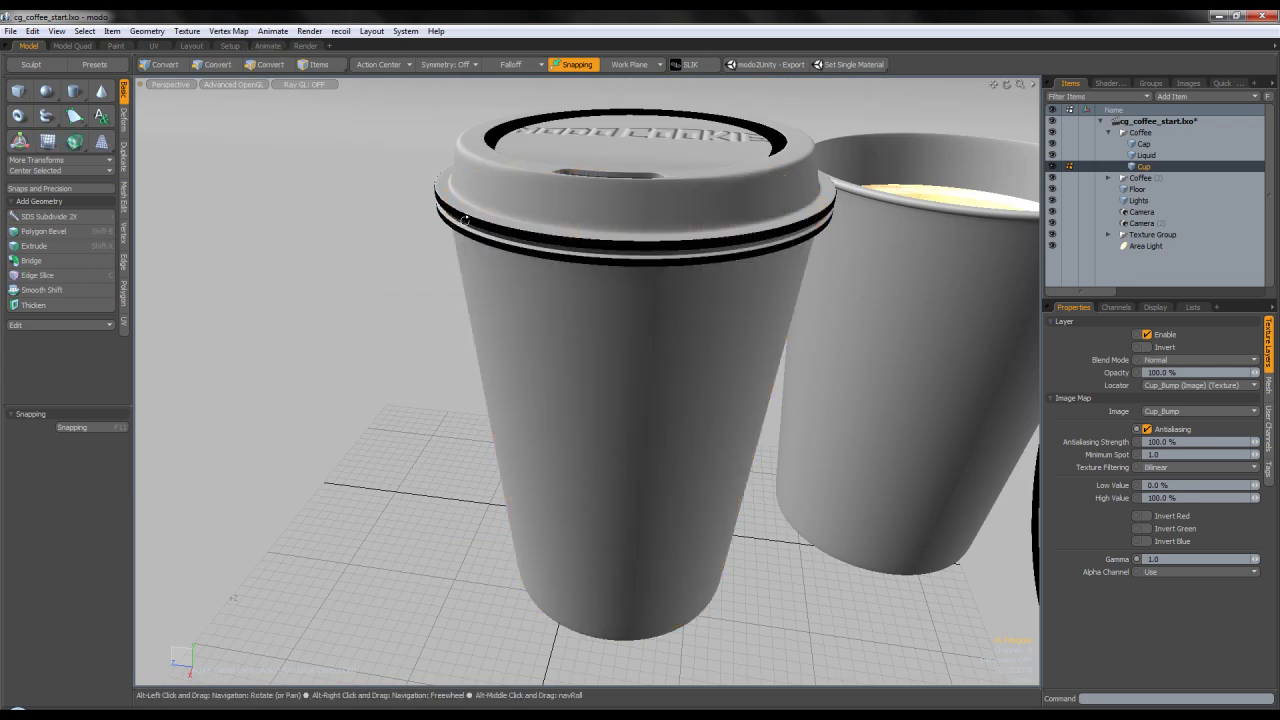
Hide the first coffee's Cap and Liquid and select the cup's inner polygons, expanding the selection up to the rim.
click(1053, 145)
mouse_move(686, 276)
alt+mouse_down()
mouse_move(677, 303)
mouse_move(597, 348)
mouse_move(630, 342)
alt+mouse_up()
click(1053, 156)
alt+drag(630, 342, 633, 401)
mouse_move(650, 305)
mouse_down()
mouse_move(586, 346)
mouse_move(598, 282)
mouse_move(642, 338)
mouse_move(647, 193)
mouse_move(662, 154)
mouse_up()
key(shift+Up)
key(shift+Up)
key(shift+Up)
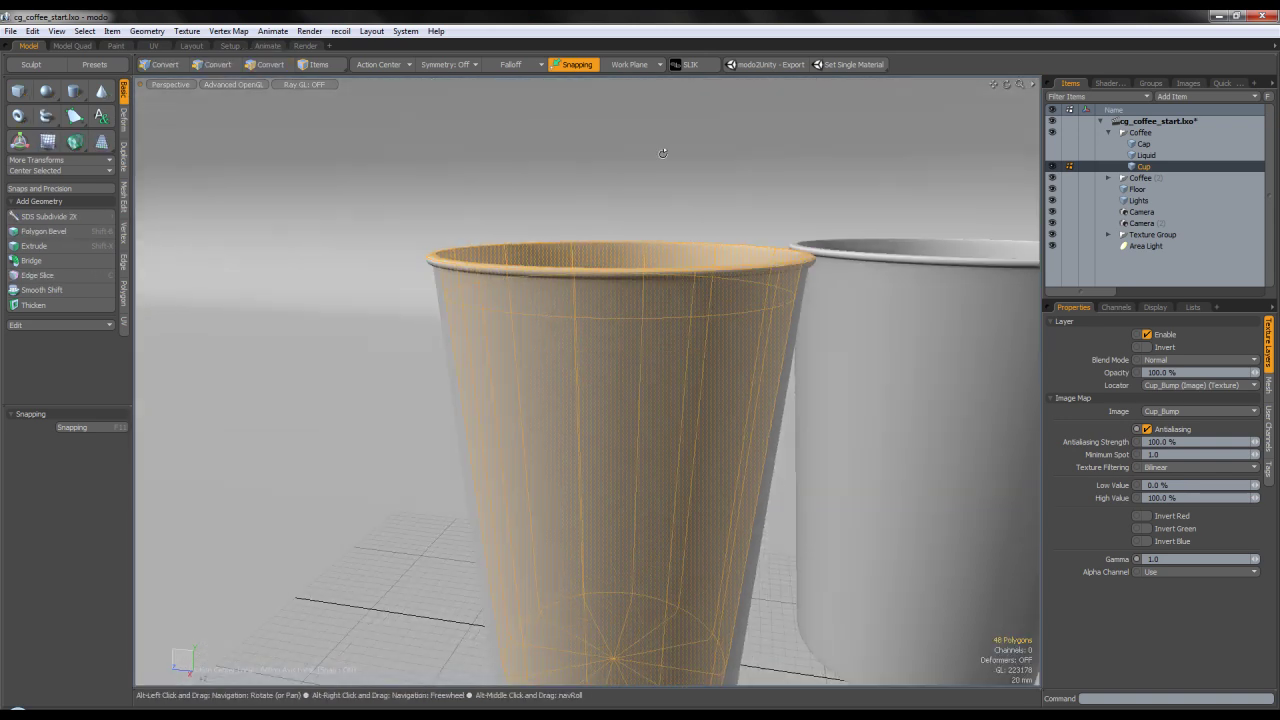
Assign a new polygon material named Inside to the selected cup polygons and clear the selection.
key(3)
key(m)
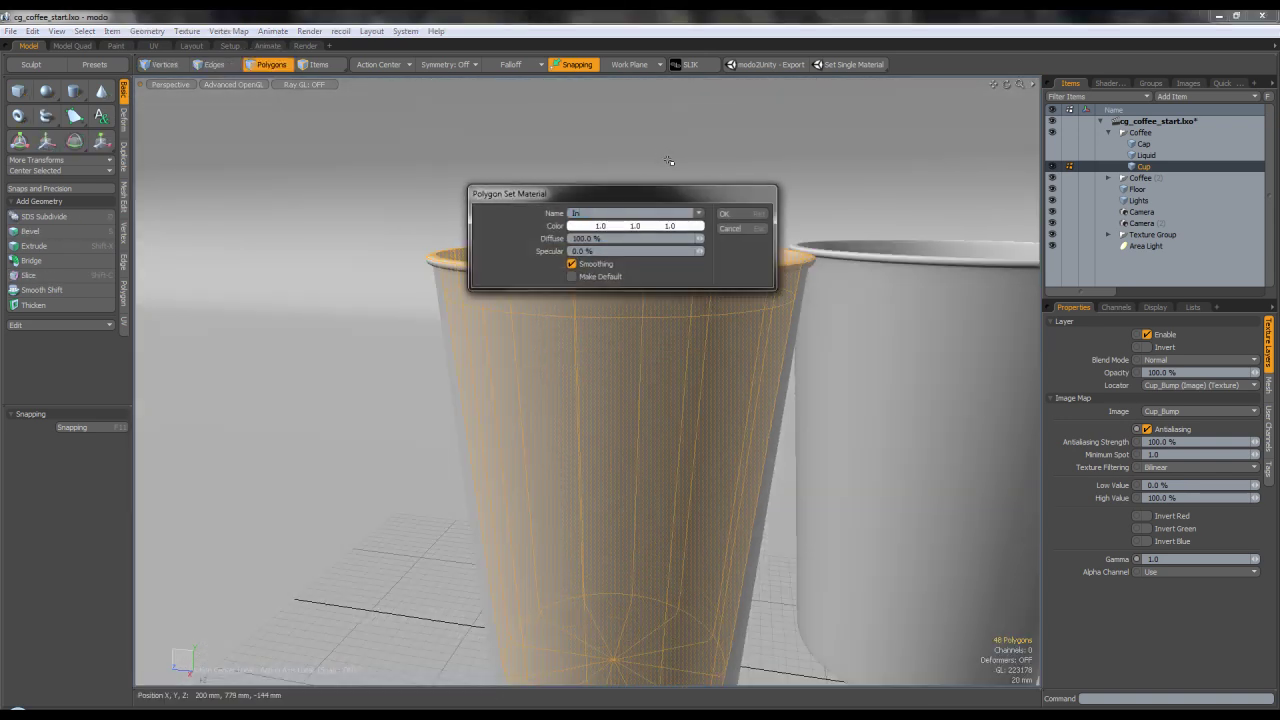
key(Return)
click(676, 156)
Show the first coffee's Liquid and Cap again, collapse its group and expand the Coffee (2) group.
alt+drag(676, 156, 763, 297)
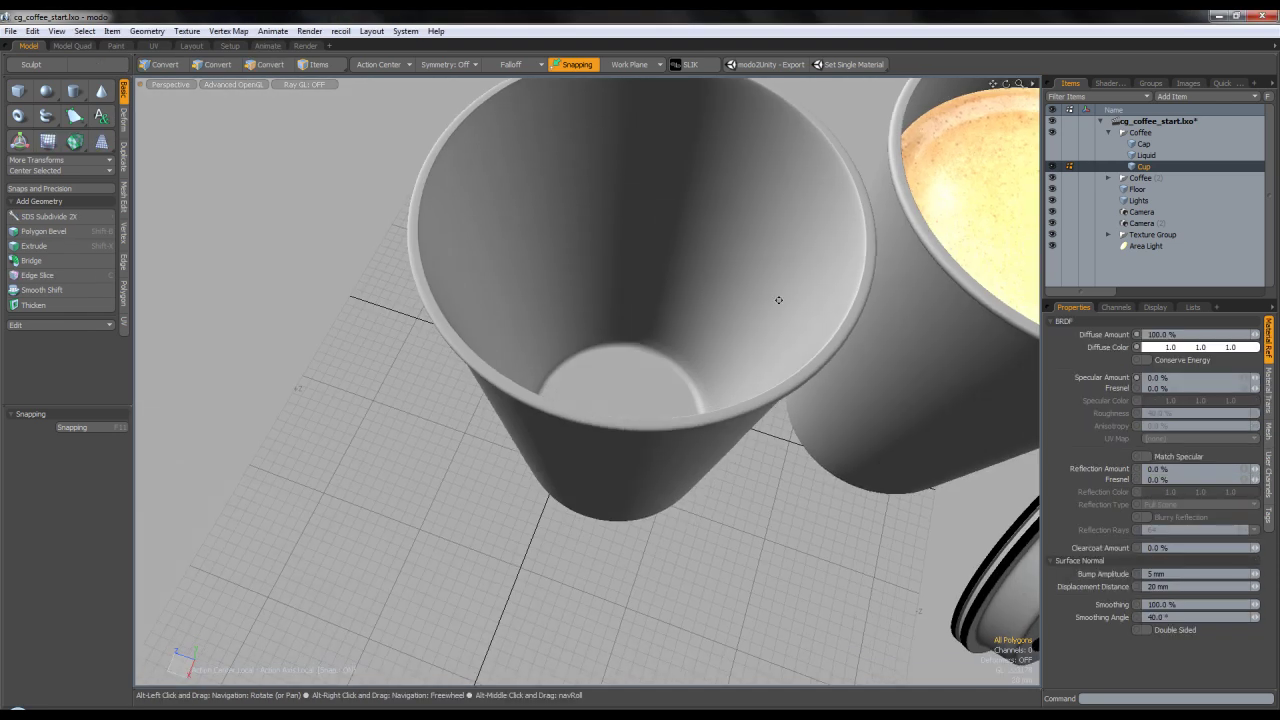
alt+shift+drag(1030, 288, 771, 246)
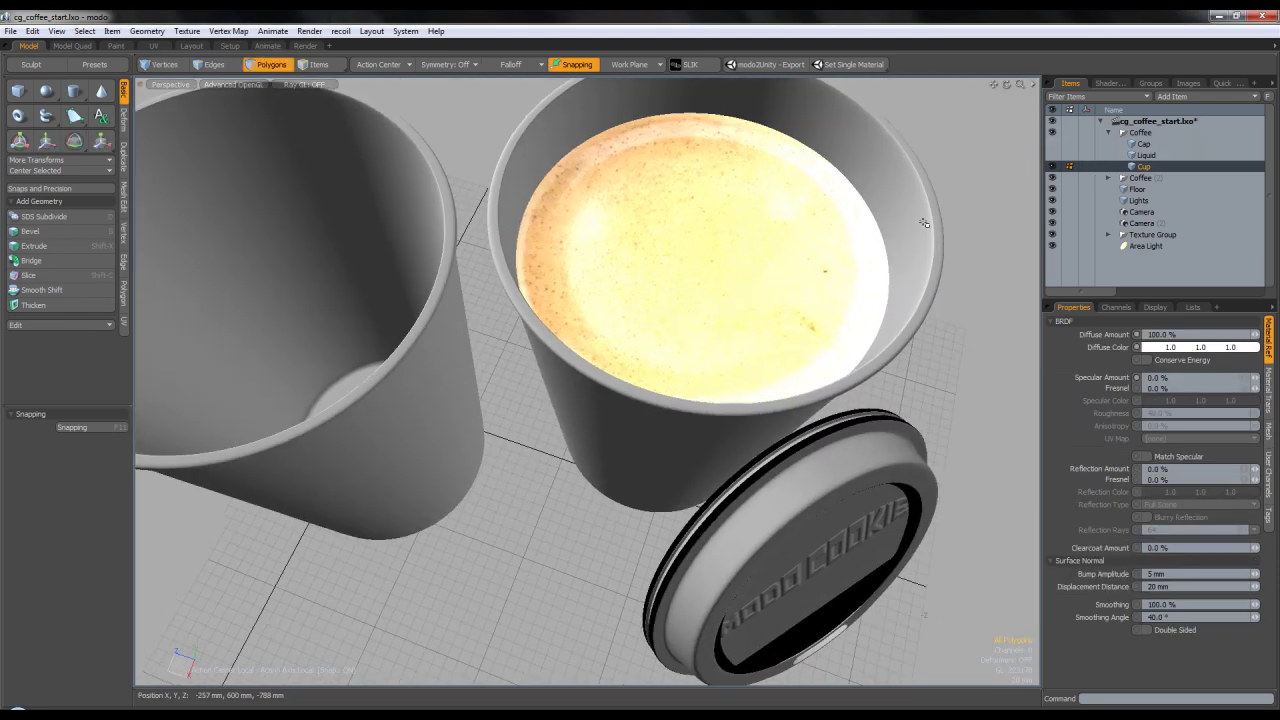
click(1053, 156)
click(1053, 145)
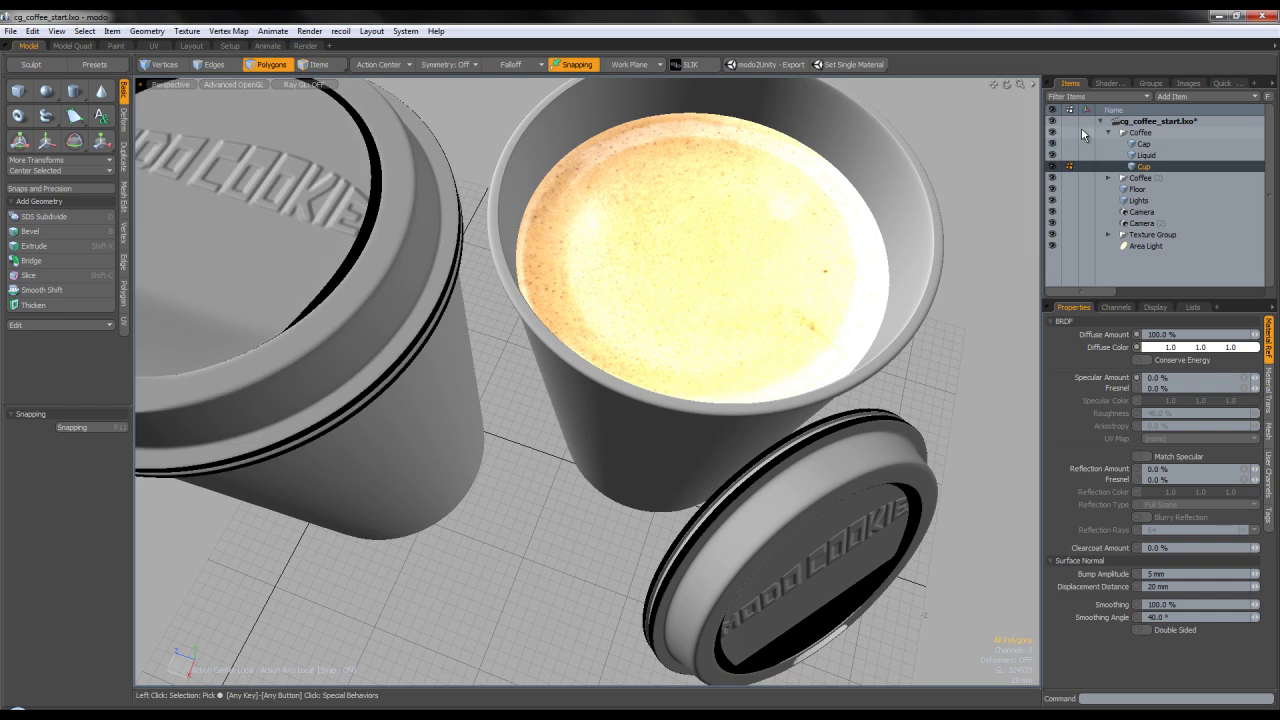
click(1108, 133)
click(1108, 144)
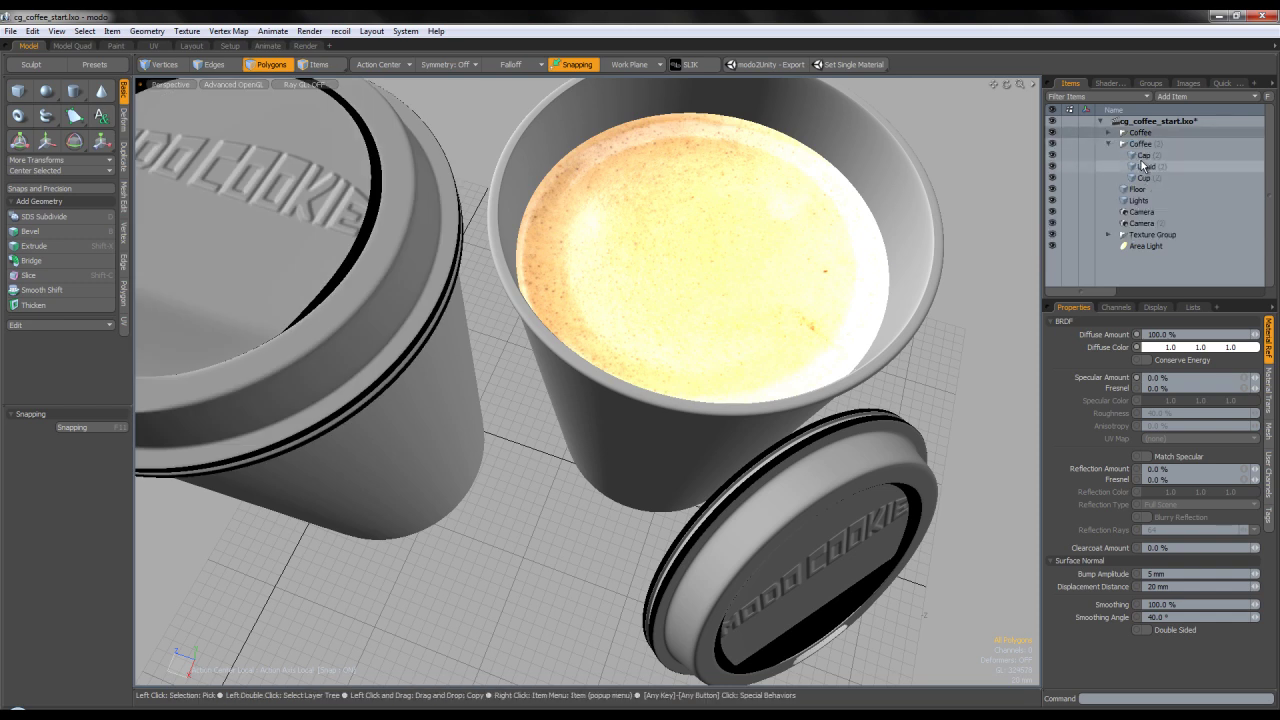
Hide the Liquid and Cap of Coffee (2) and select the inner polygons of its cup up to the rim.
click(1052, 166)
click(1053, 156)
mouse_move(860, 205)
alt+mouse_down()
mouse_move(735, 298)
mouse_move(627, 316)
mouse_move(718, 263)
mouse_move(766, 146)
alt+mouse_up()
click(714, 284)
key(shift+Up)
key(shift+Up)
key(shift+Up)
Assign the Inside material to the second cup's selected polygons and show the Liquid and Cap of Coffee (2) again.
key(m)
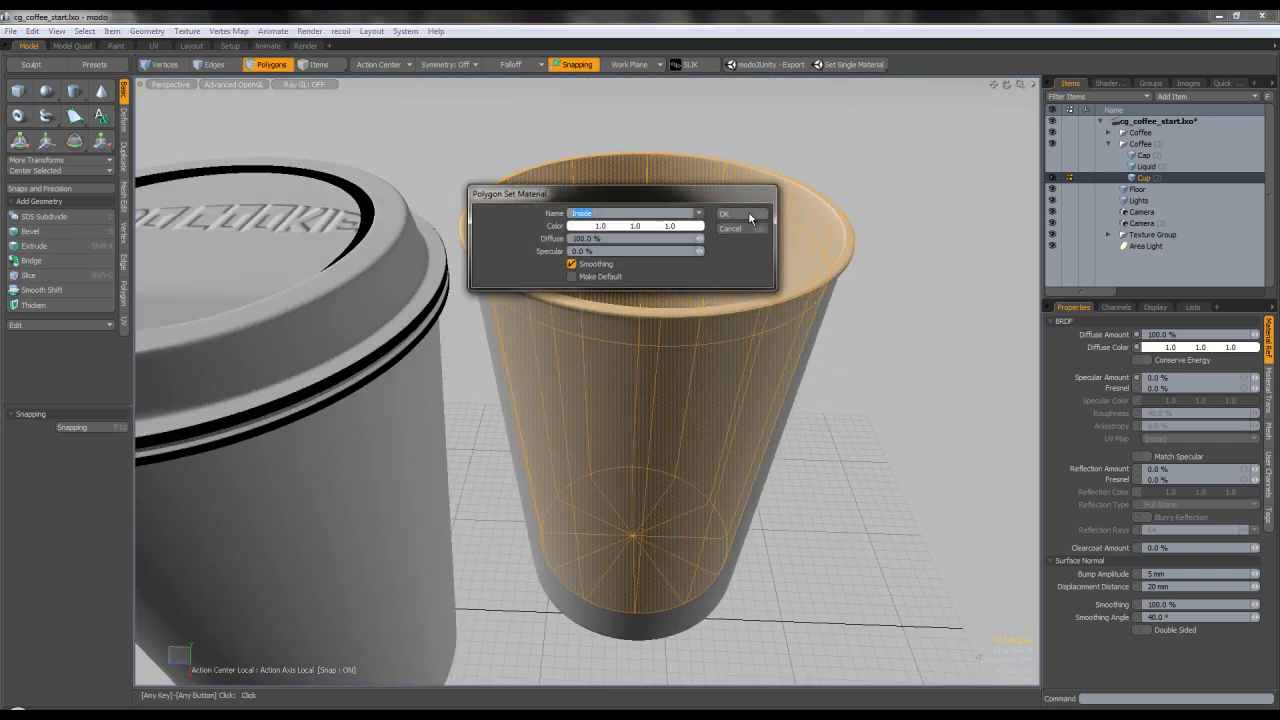
click(752, 215)
click(885, 155)
click(1052, 167)
click(1052, 156)
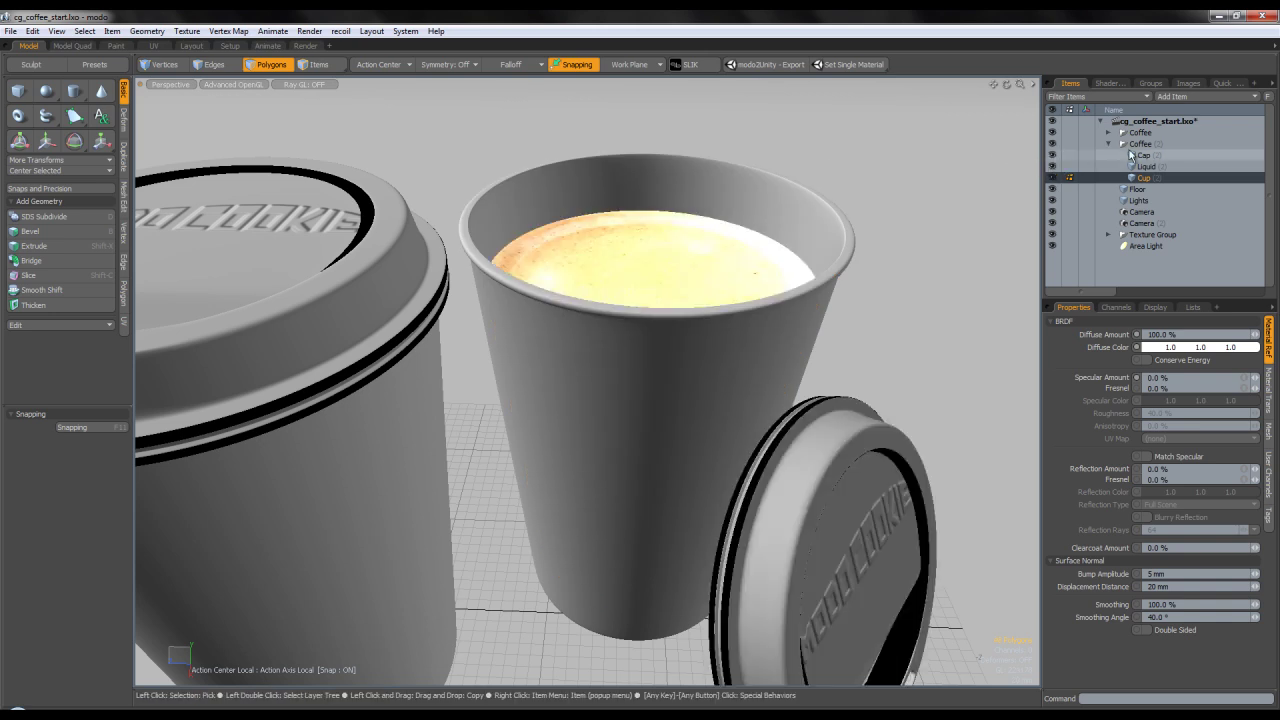
click(1107, 146)
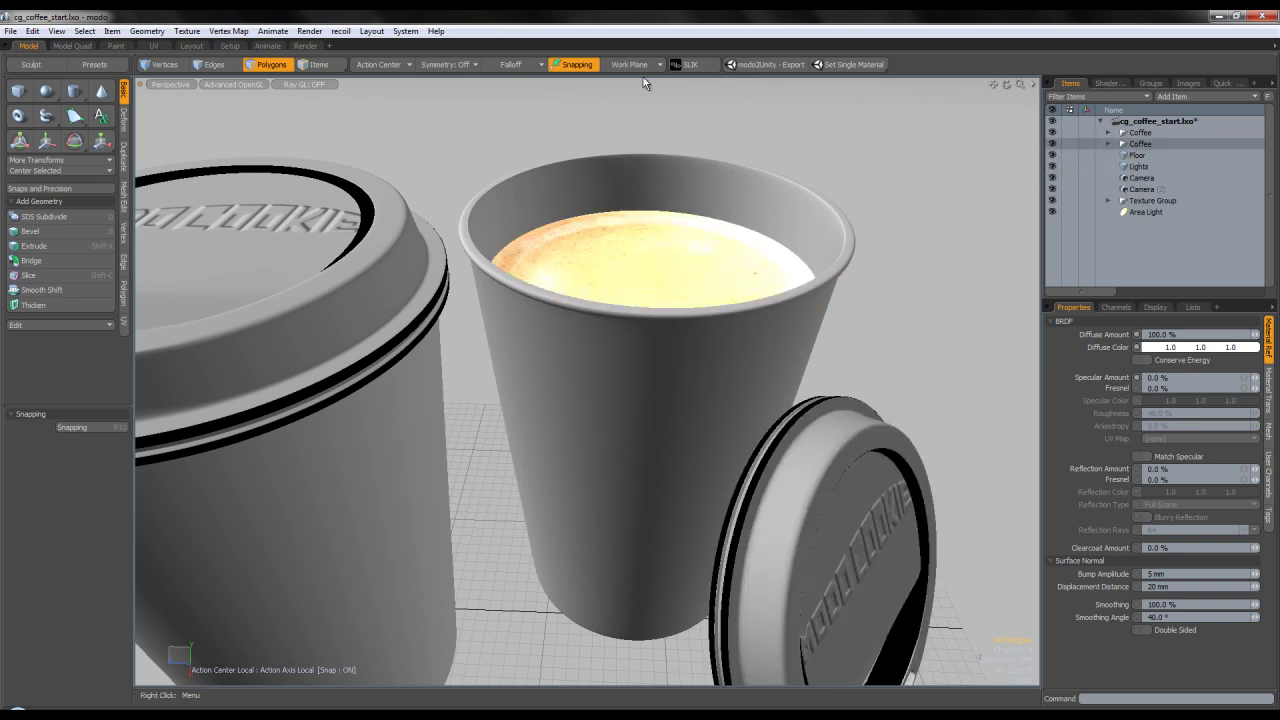
In the Render workspace, expand the Cup material group and change the Cup_Bump image's effect to Bump.
click(303, 47)
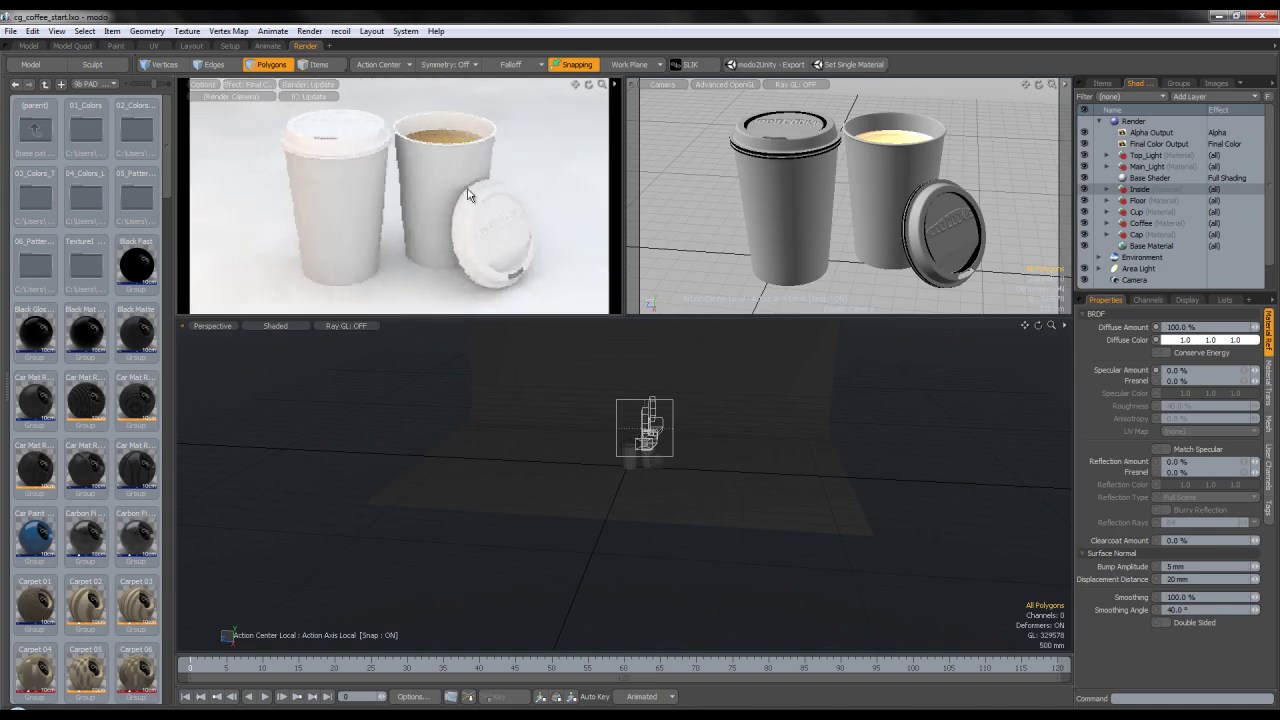
click(1154, 201)
click(1146, 212)
click(1107, 212)
click(1148, 224)
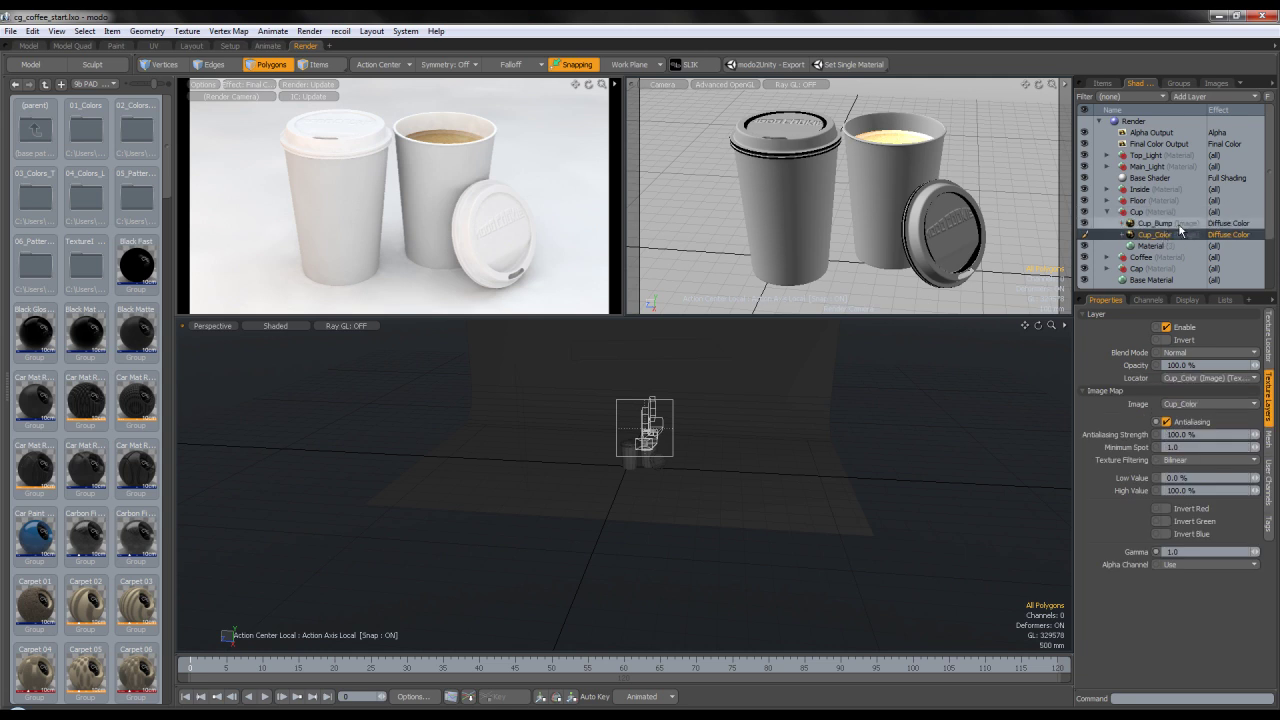
right_click(1226, 228)
click(1156, 234)
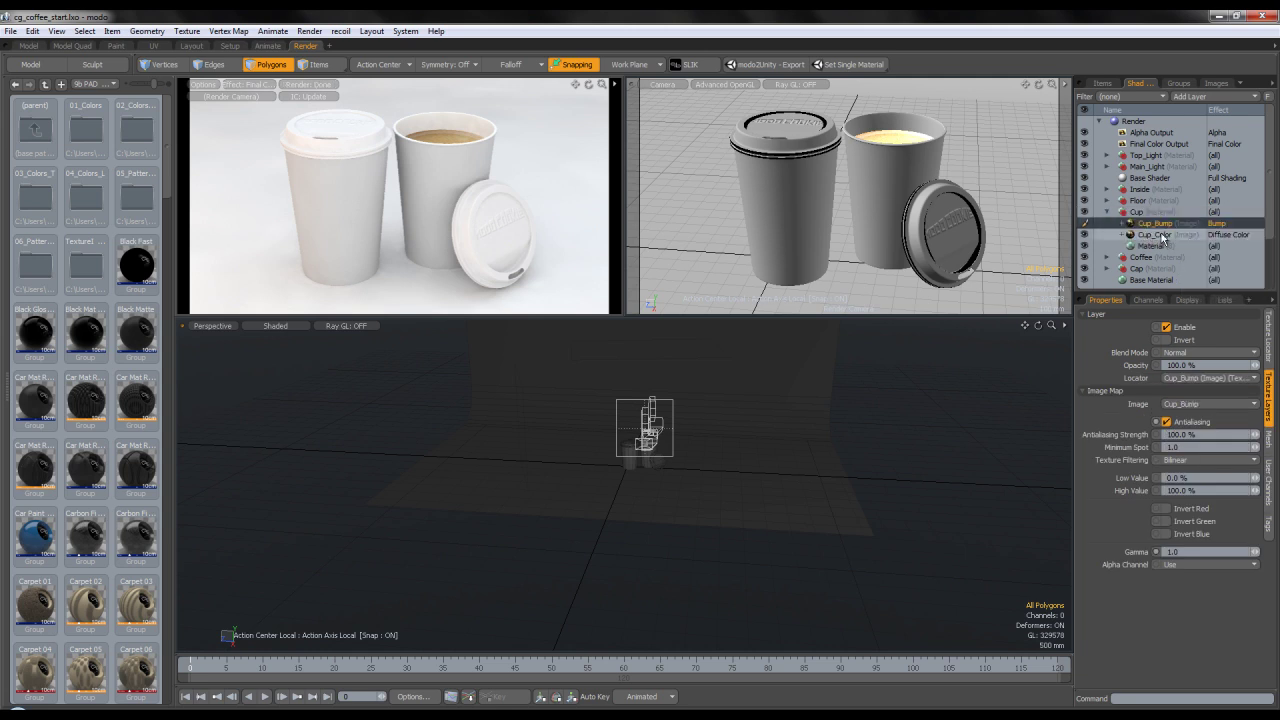
Set the Cup material's bump amplitude to 3 mm.
click(1150, 245)
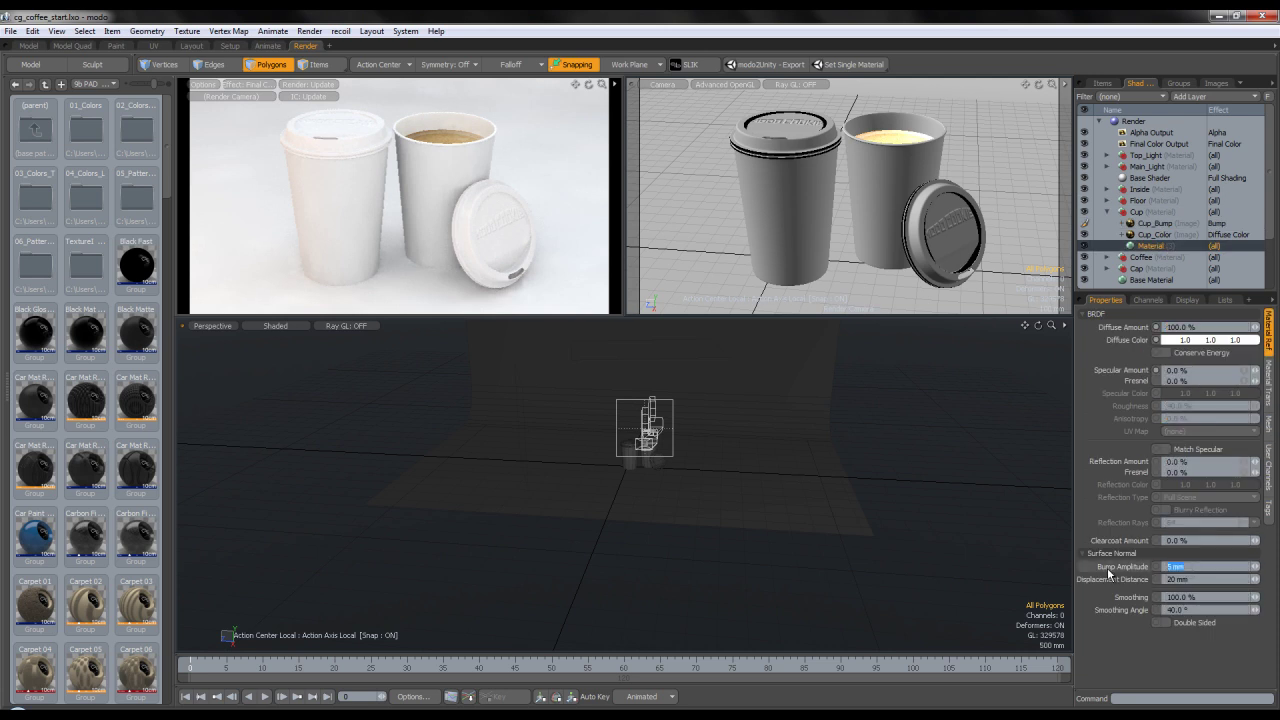
text(3m)
key(Return)
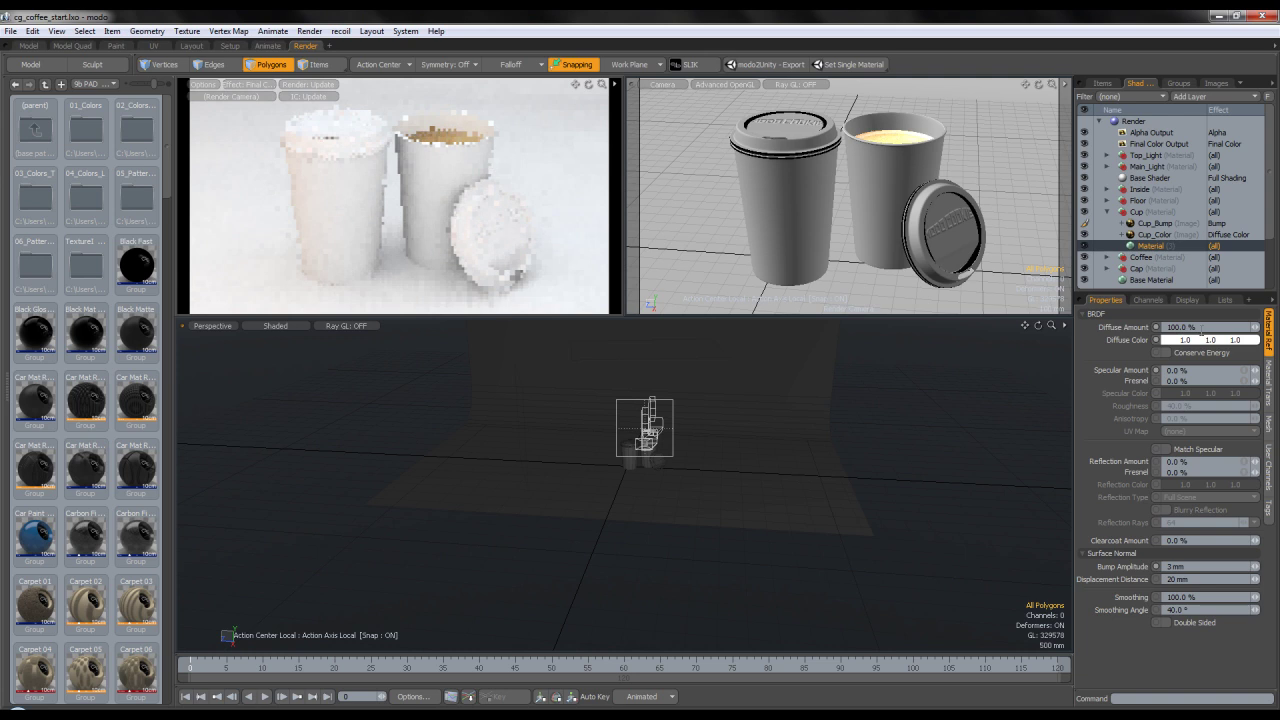
Disable antialiasing on the Cup_Color image layer and set its gamma to 0.4546.
click(1165, 235)
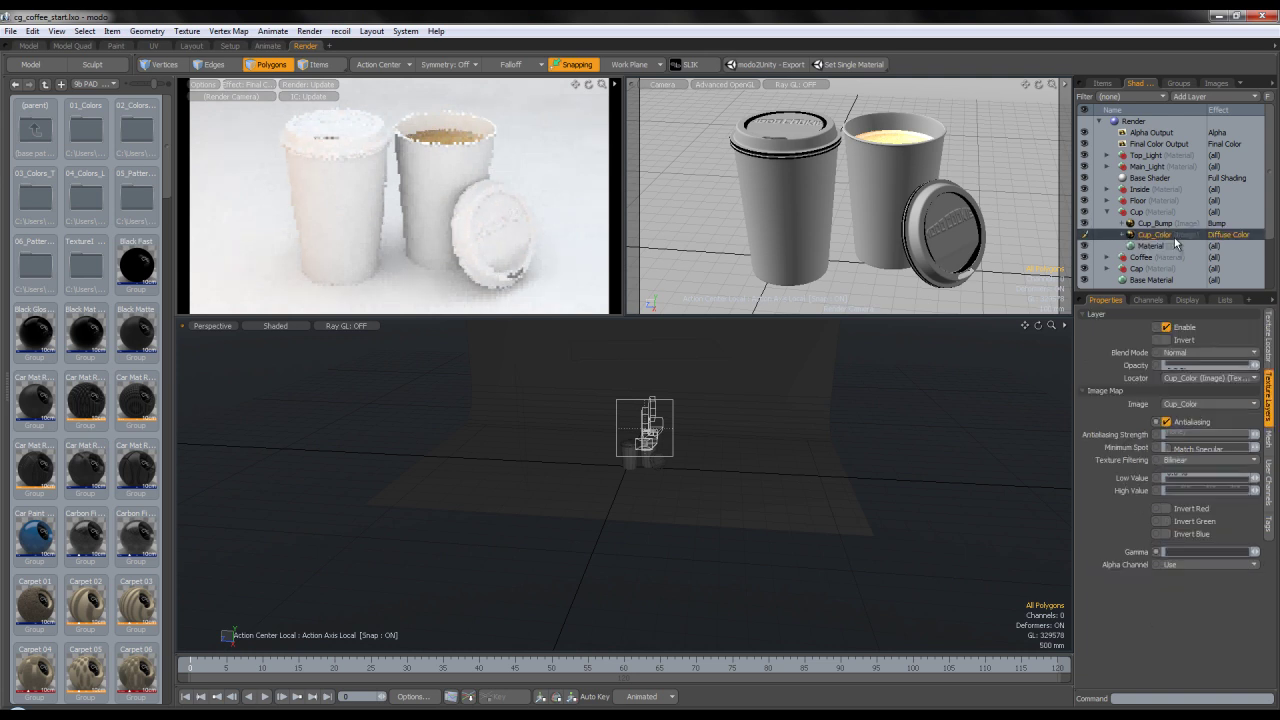
click(1176, 423)
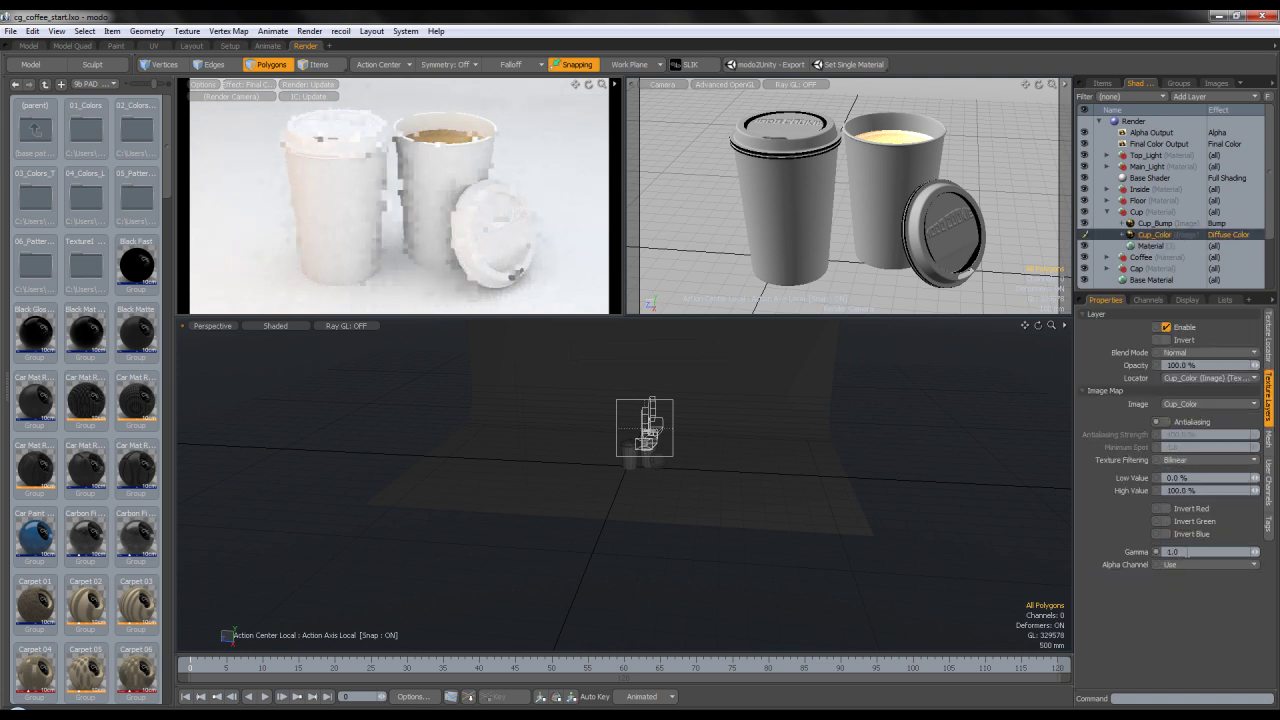
key(Return)
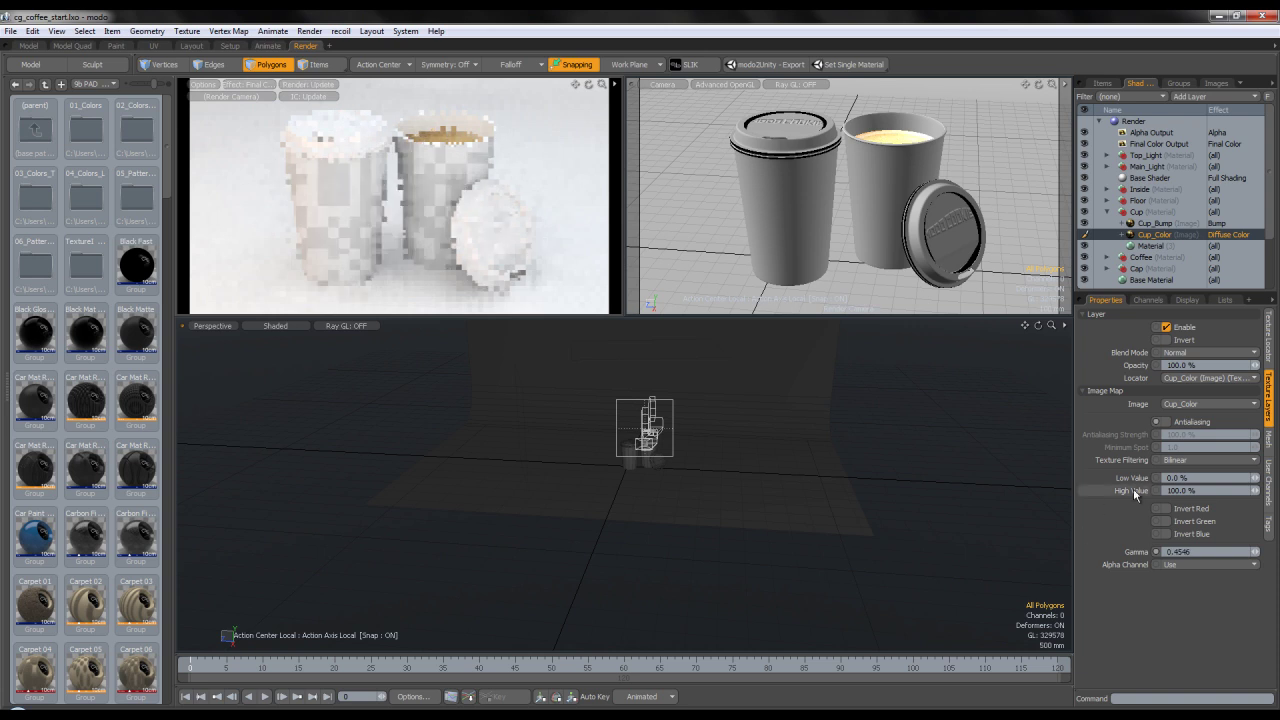
Assign the Cup UV map to the Cup_Color image's texture locator.
click(1270, 345)
click(1186, 513)
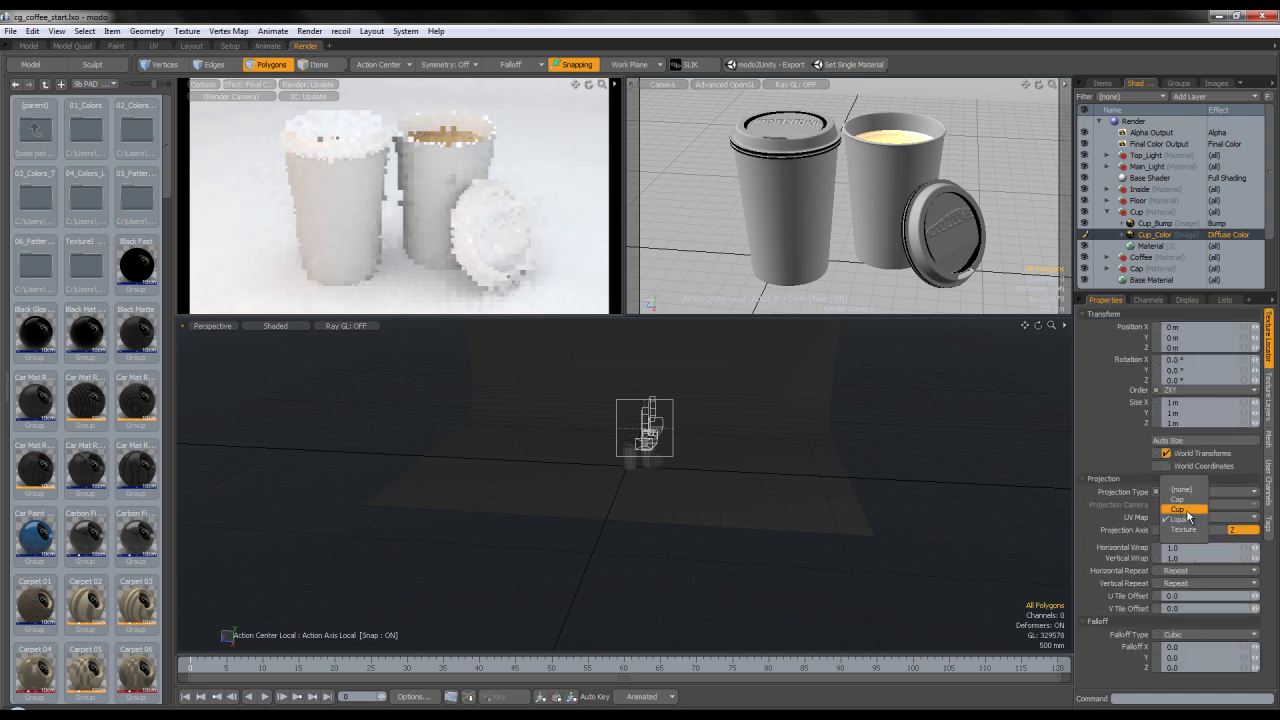
click(1186, 511)
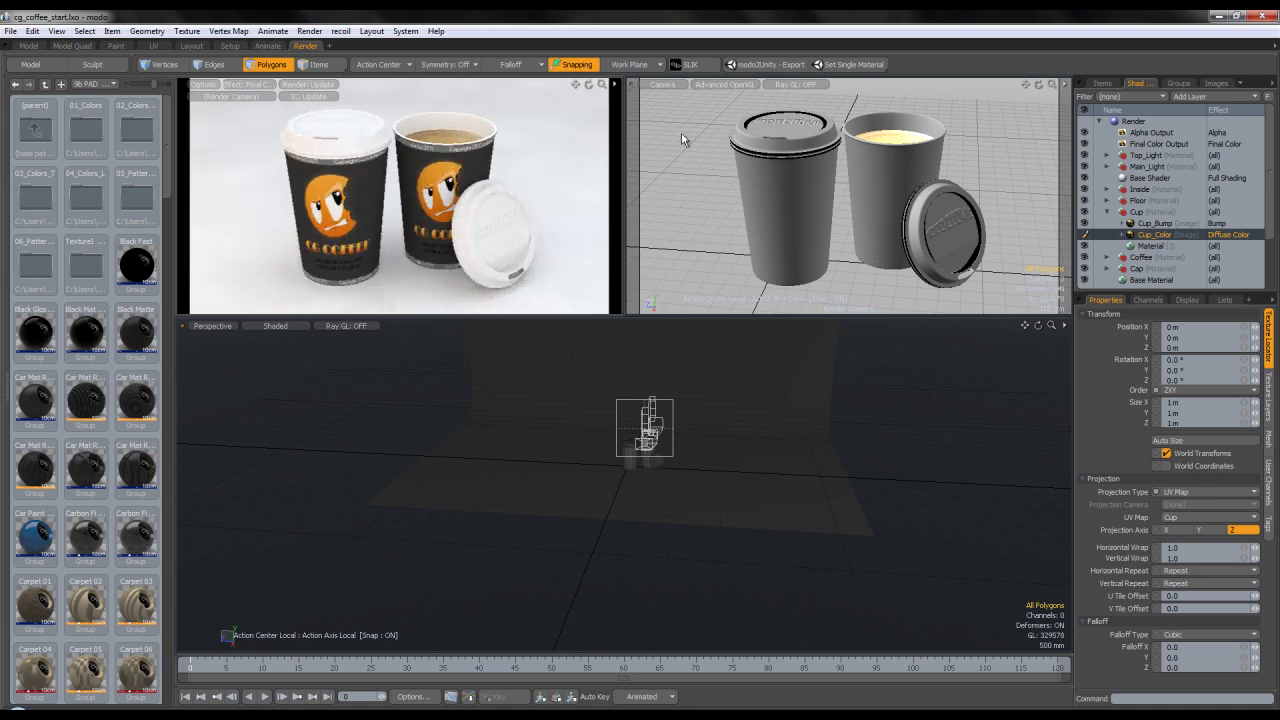
Rotate the whole Coffee (2) group about its Y axis to 17.1°.
click(320, 64)
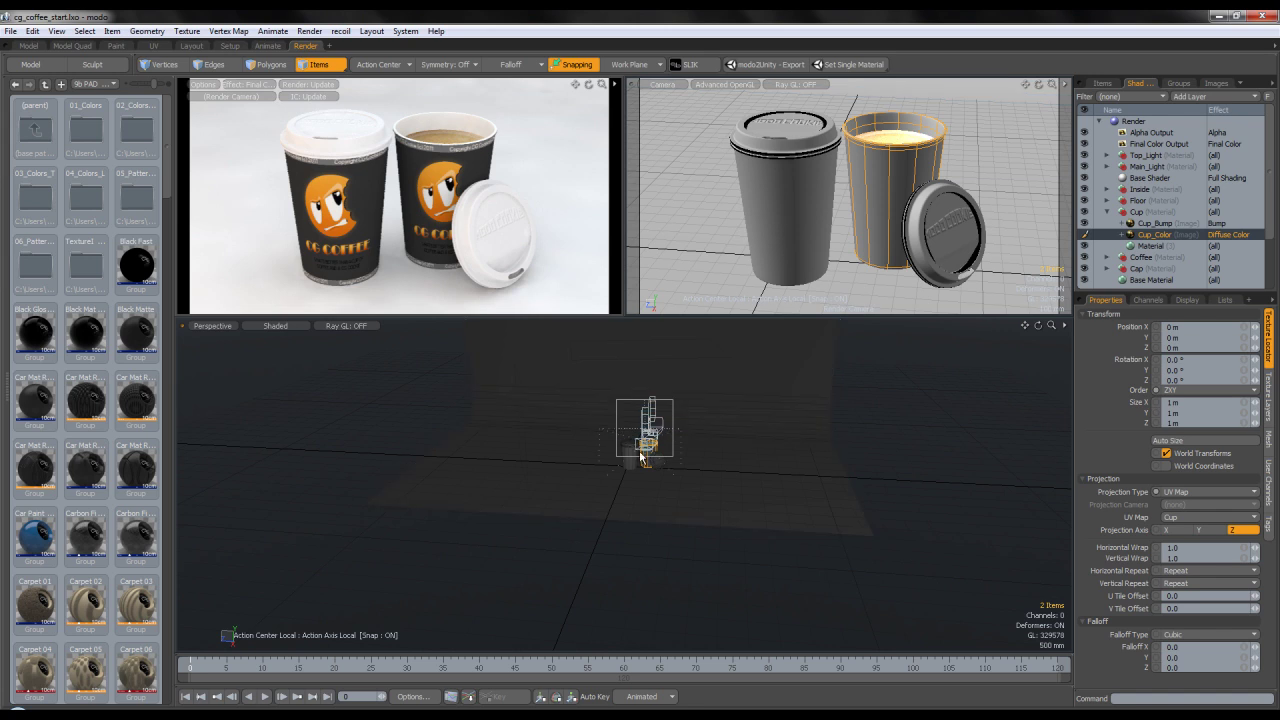
scroll(740, 395, up, 3)
click(1109, 84)
click(1176, 146)
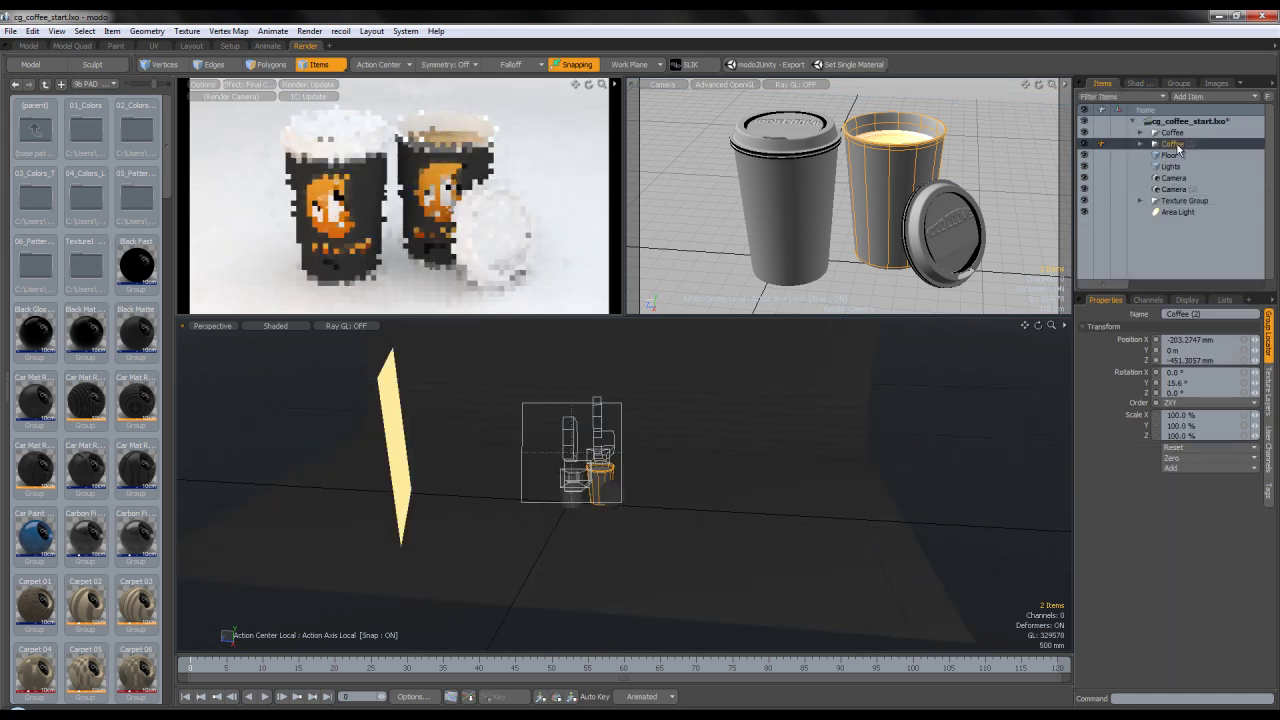
scroll(606, 470, up, 5)
key(e)
mouse_move(607, 515)
mouse_down()
mouse_move(588, 516)
mouse_move(627, 514)
mouse_move(609, 515)
mouse_up()
key(w)
Rotate the polygons of the Coffee (2) group's Cup about the vertical axis so its printed logo turns away from the lid.
click(1140, 144)
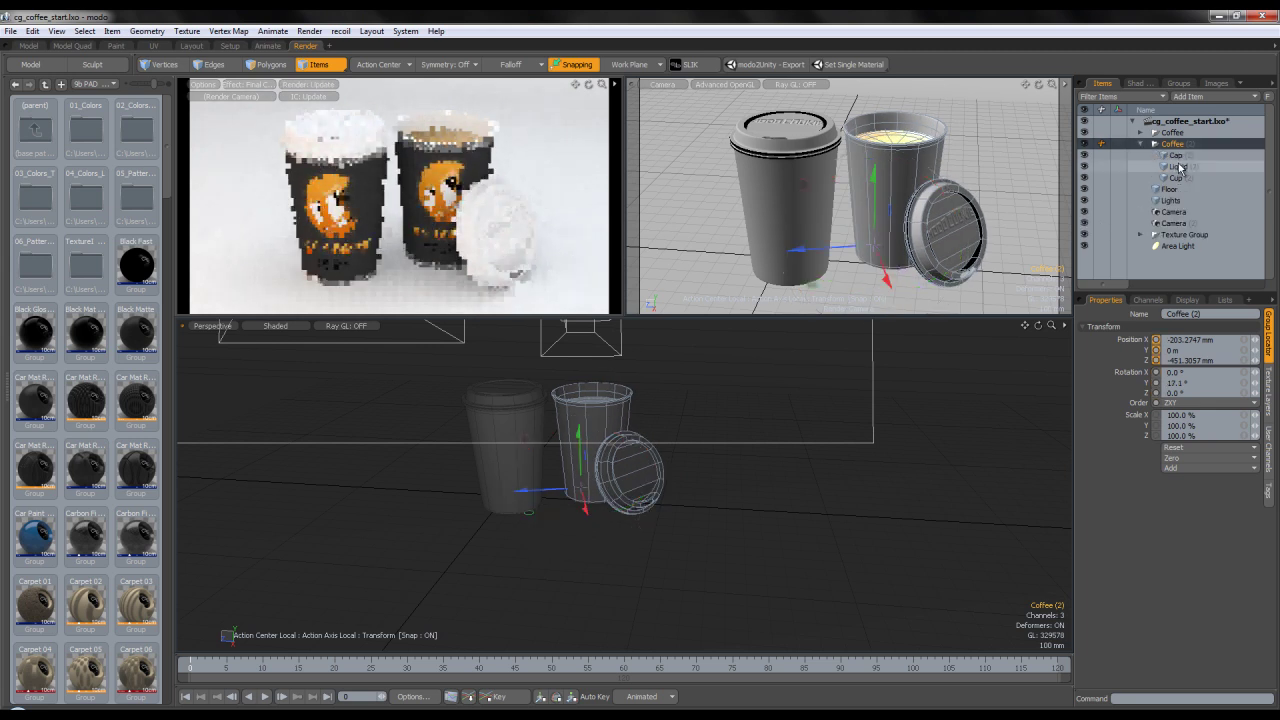
click(1179, 180)
click(263, 65)
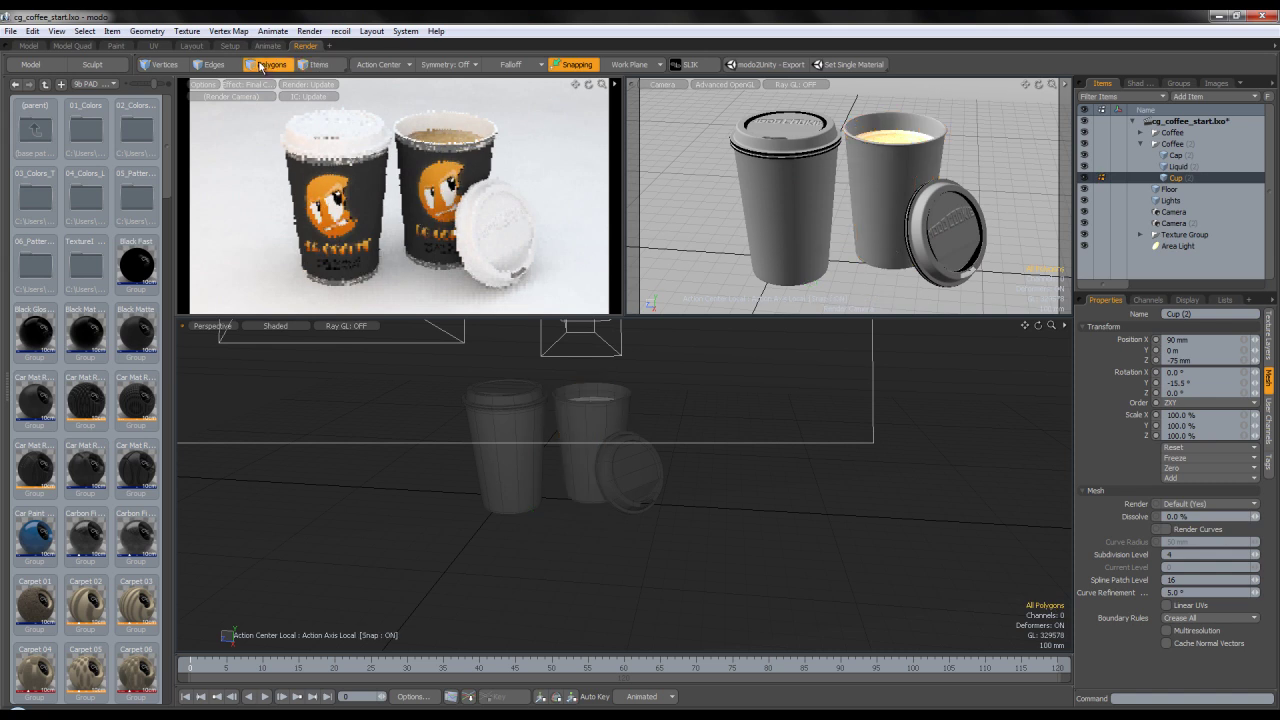
key(e)
drag(613, 467, 535, 467)
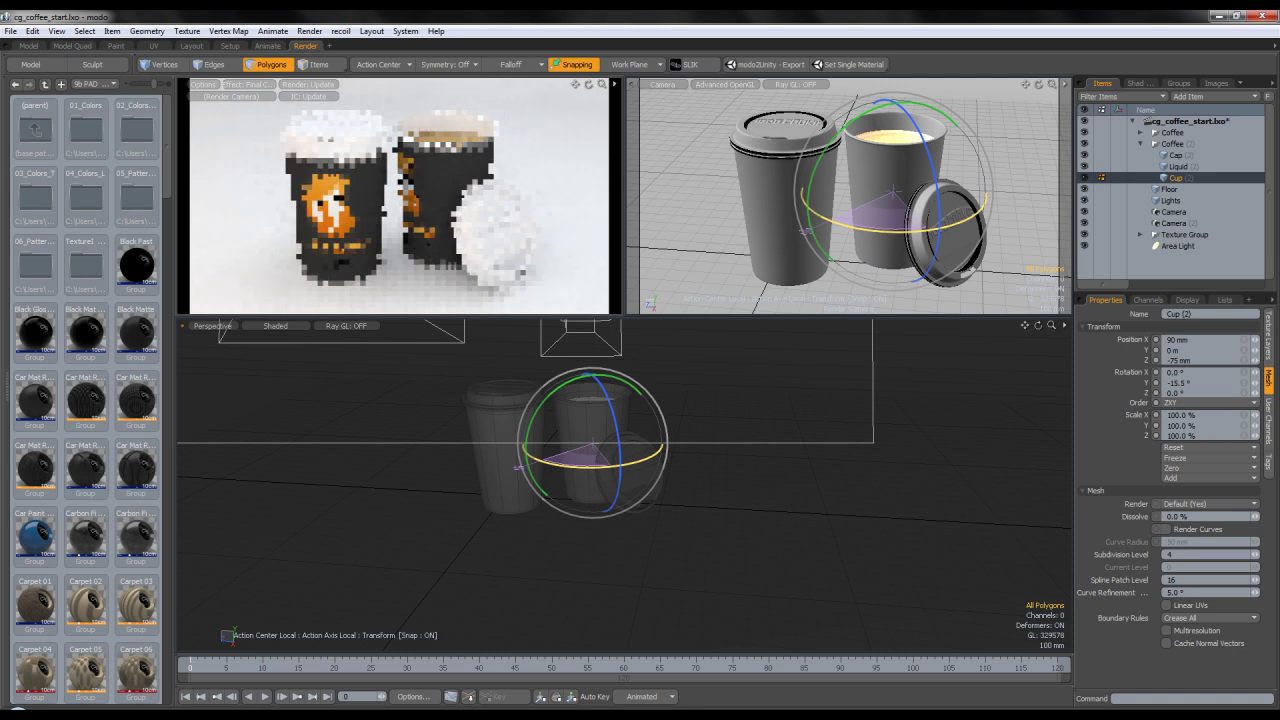
key(space)
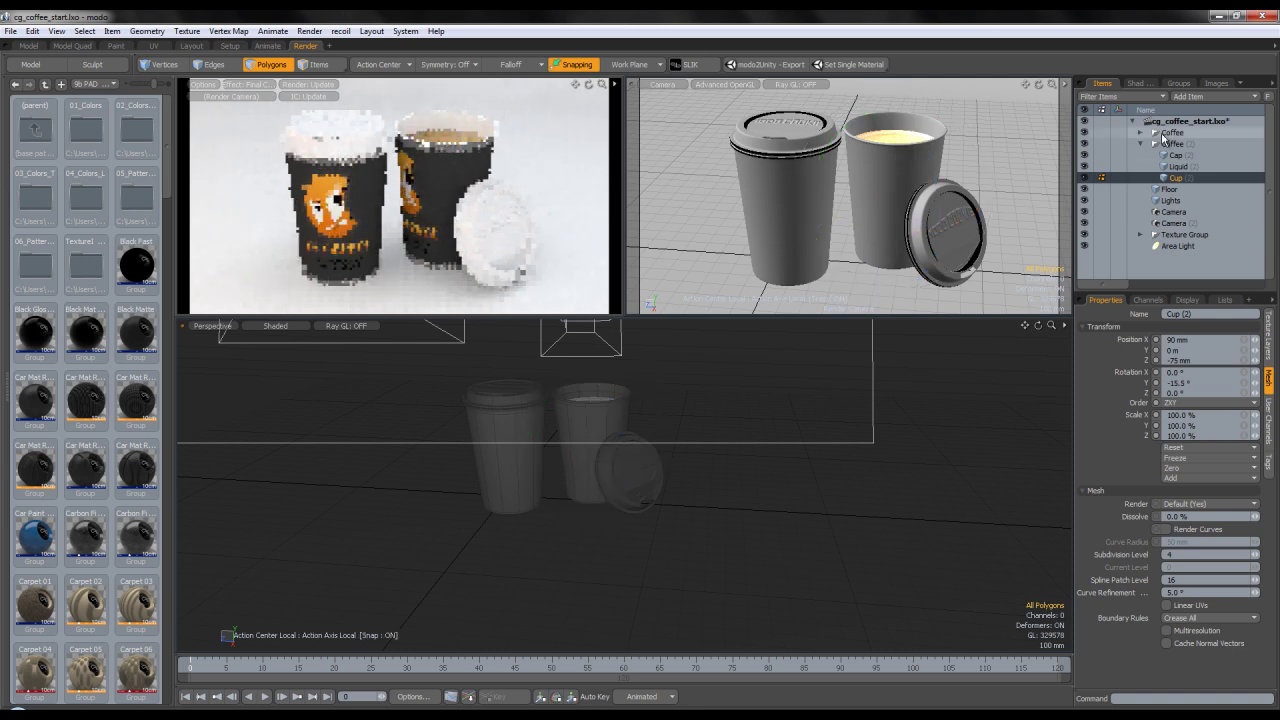
click(1142, 143)
Enable Conserve Energy on the Cup group's Material and set its reflection amount to 2%.
click(1140, 83)
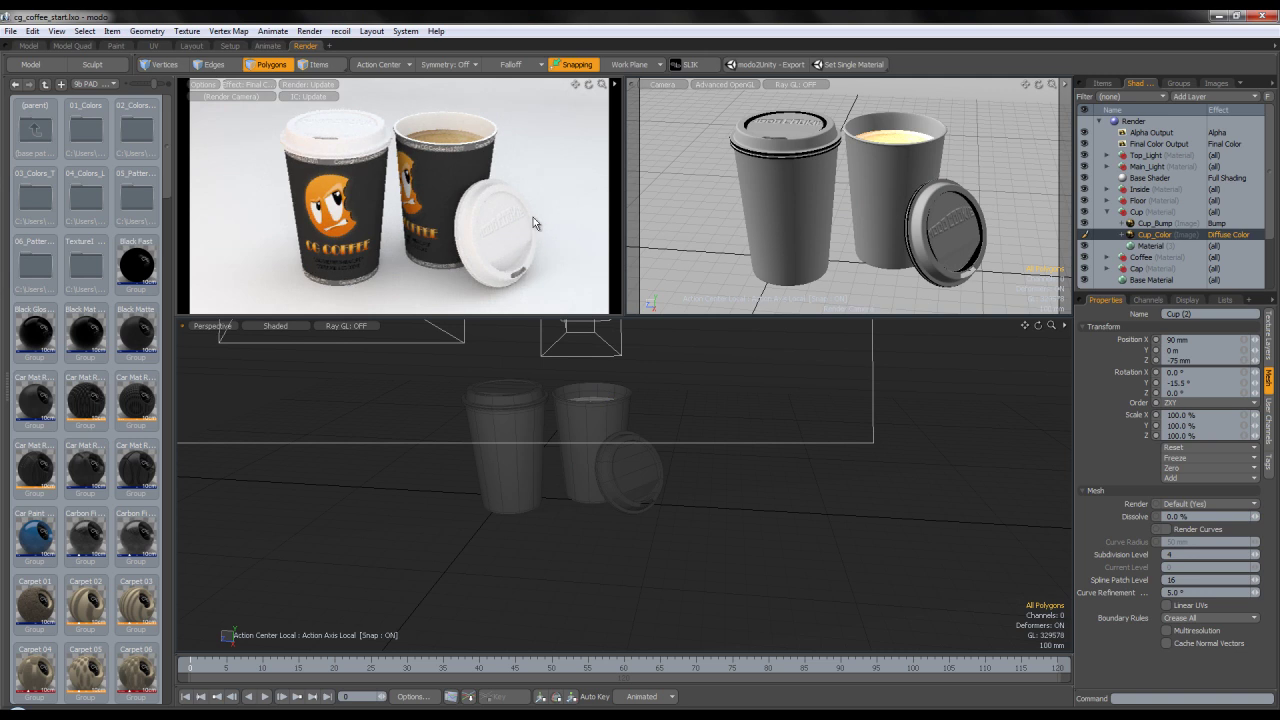
click(1150, 245)
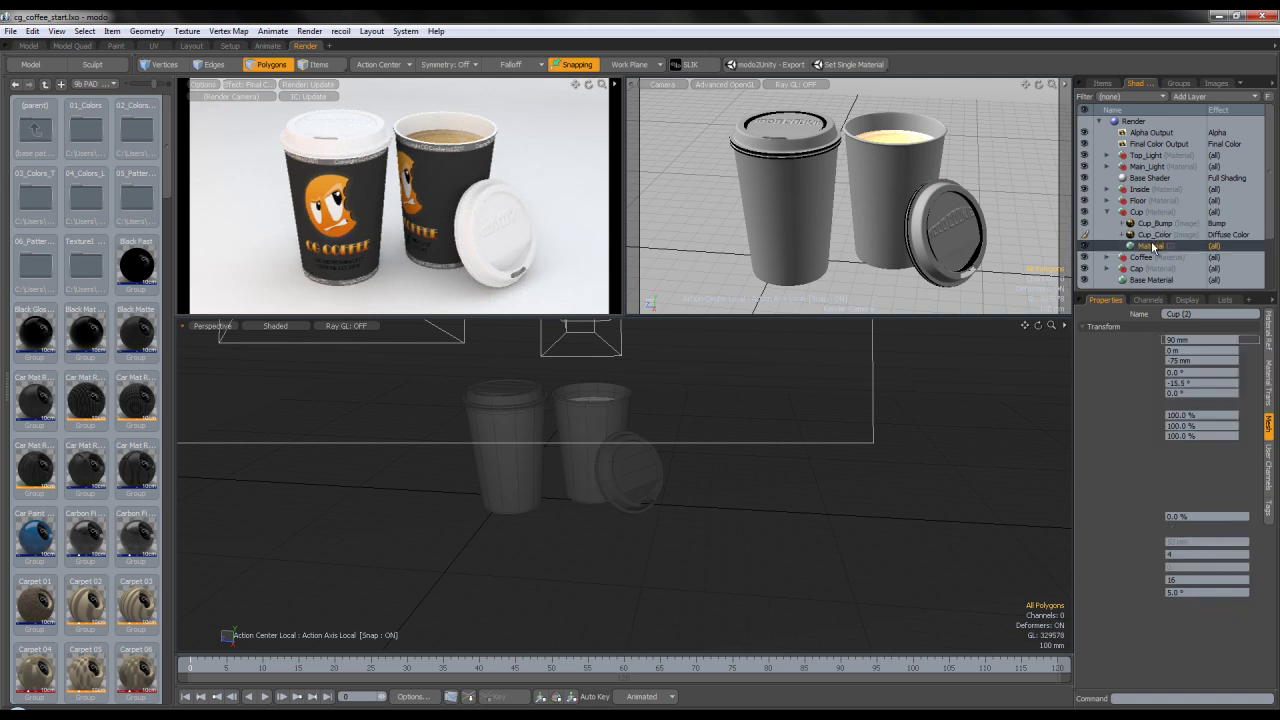
click(1269, 330)
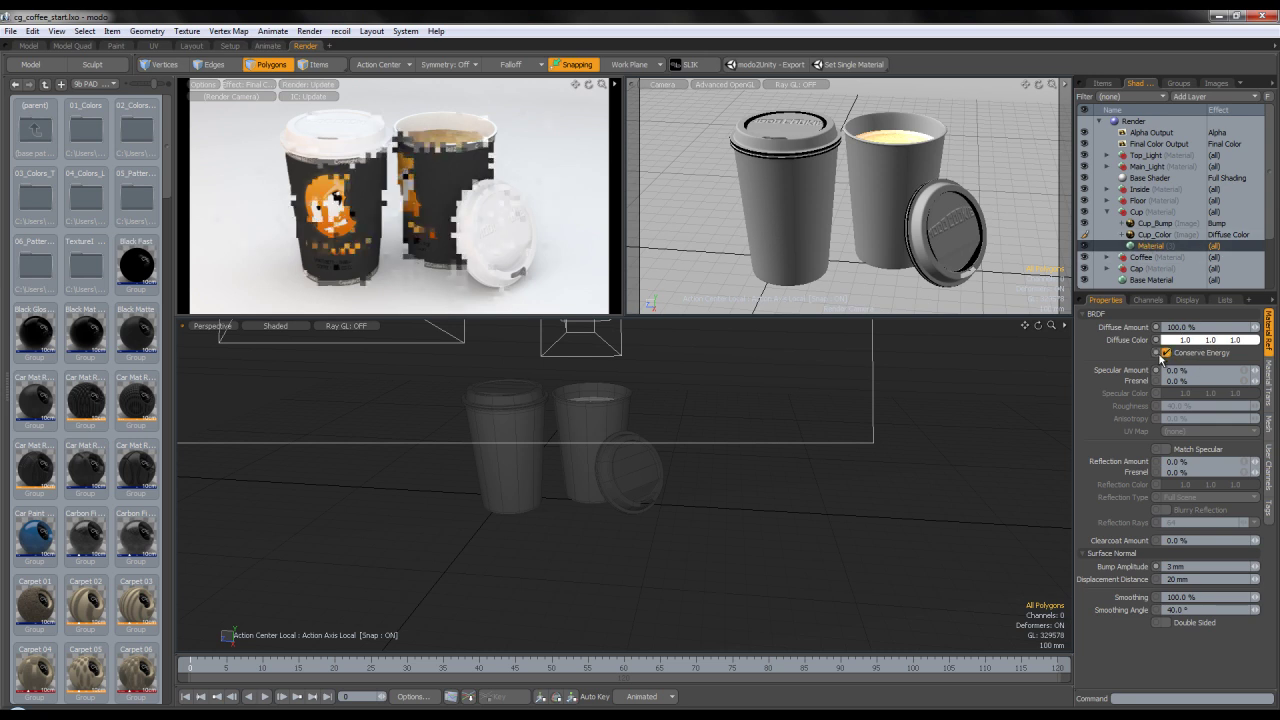
drag(1201, 463, 1090, 426)
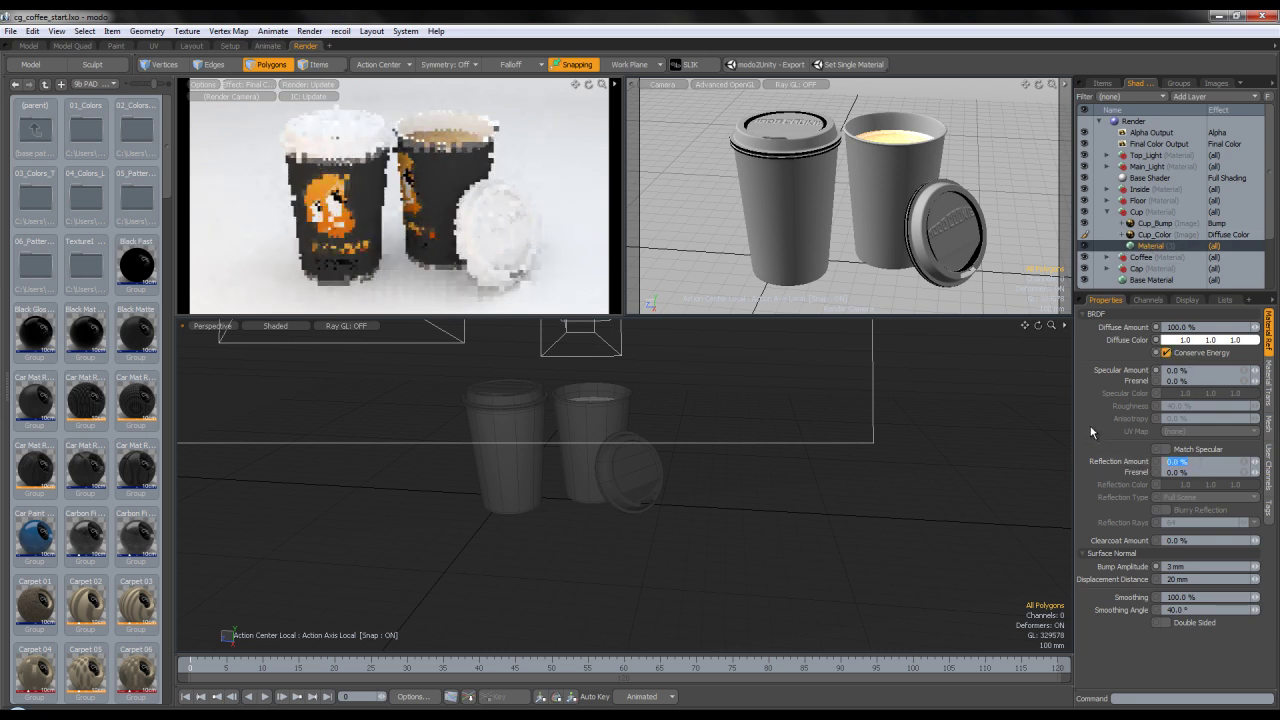
text(2)
key(Return)
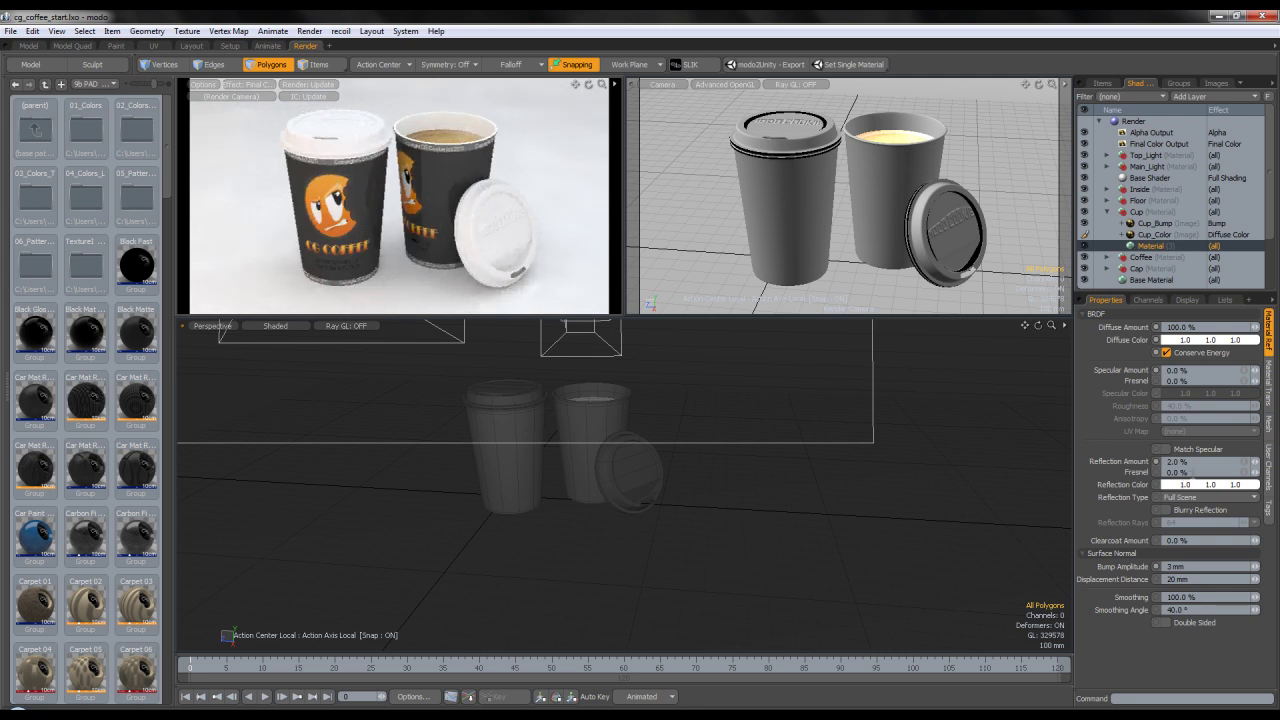
Enable blurry reflection on the Cup material with 128 rays, 55% roughness and 40% Fresnel, and set the reflection amount to 1.5%.
click(1166, 510)
text(1)
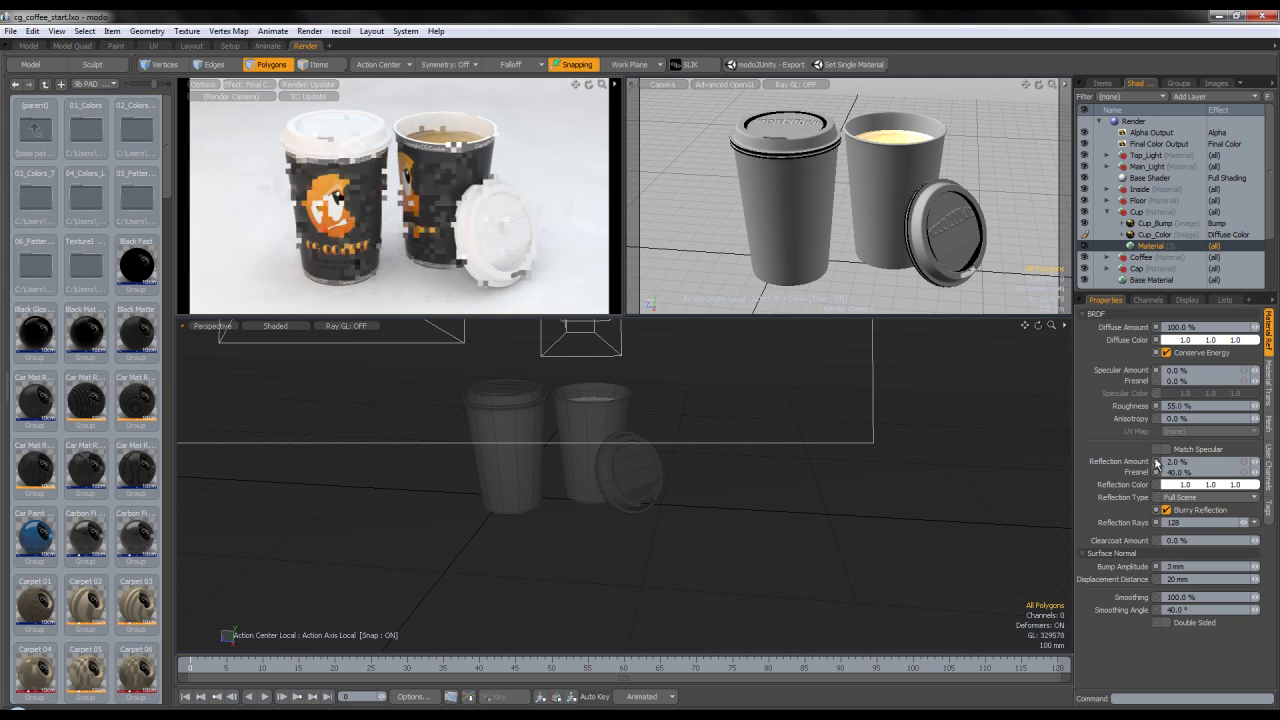
text(1.5)
key(Return)
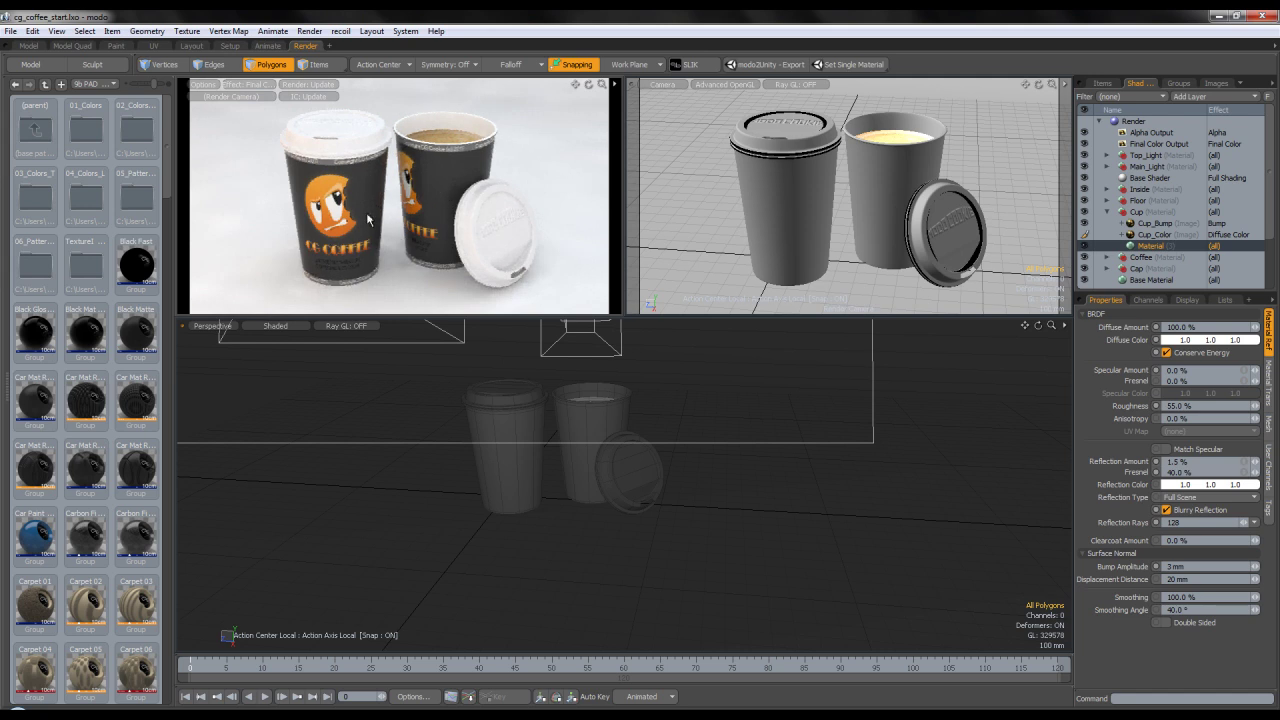
Preview the cup's side close up through Camera (2) and set the Cup material's bump amplitude to 5 mm.
click(1155, 223)
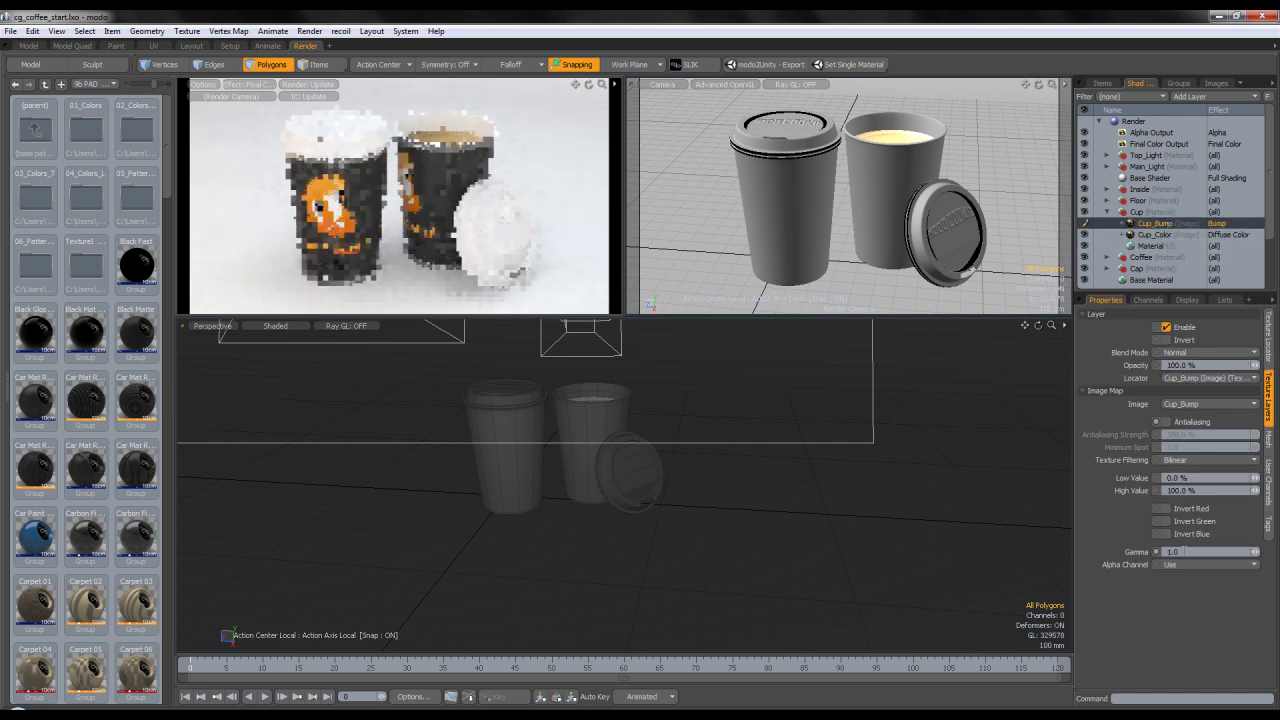
click(231, 97)
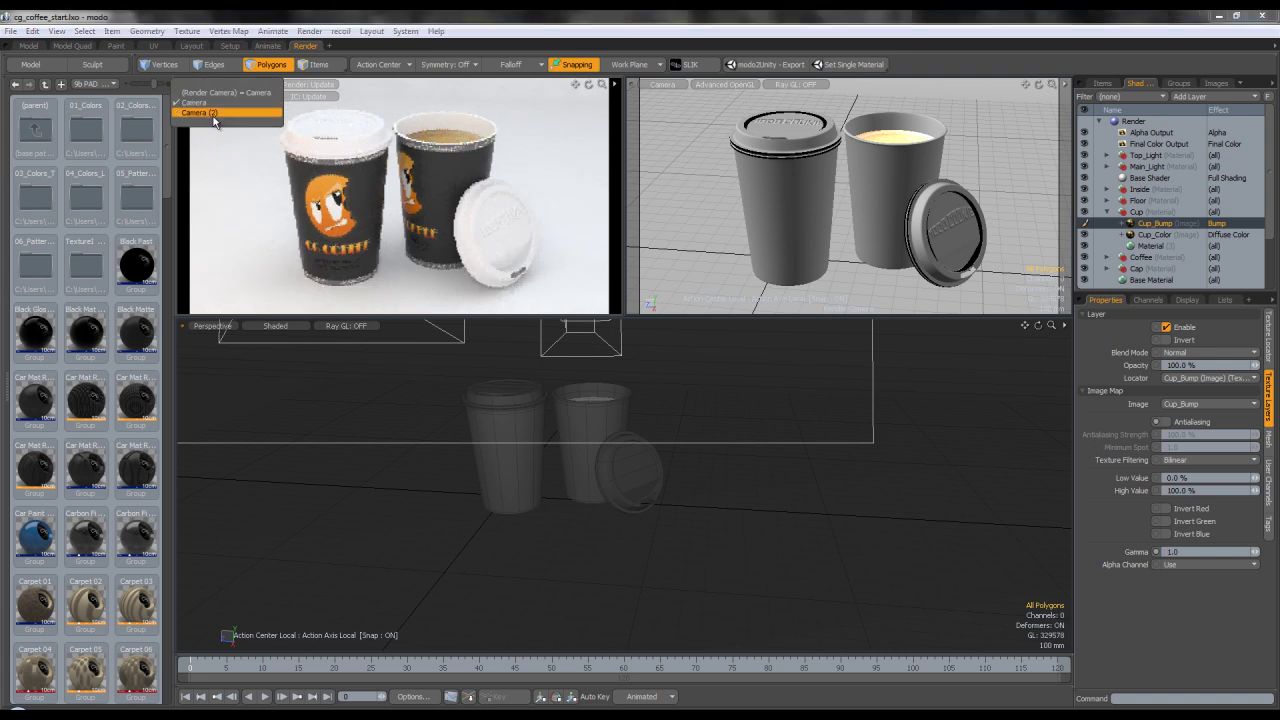
click(213, 115)
alt+shift+drag(371, 266, 484, 197)
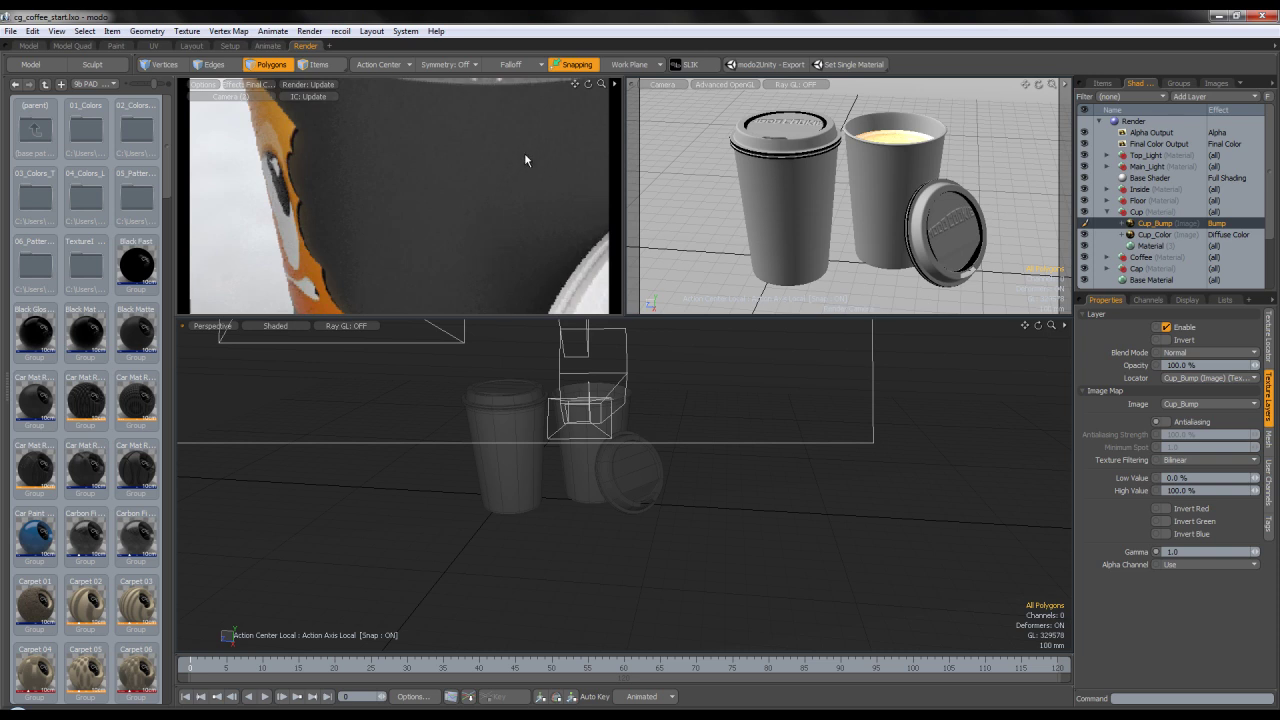
click(1150, 245)
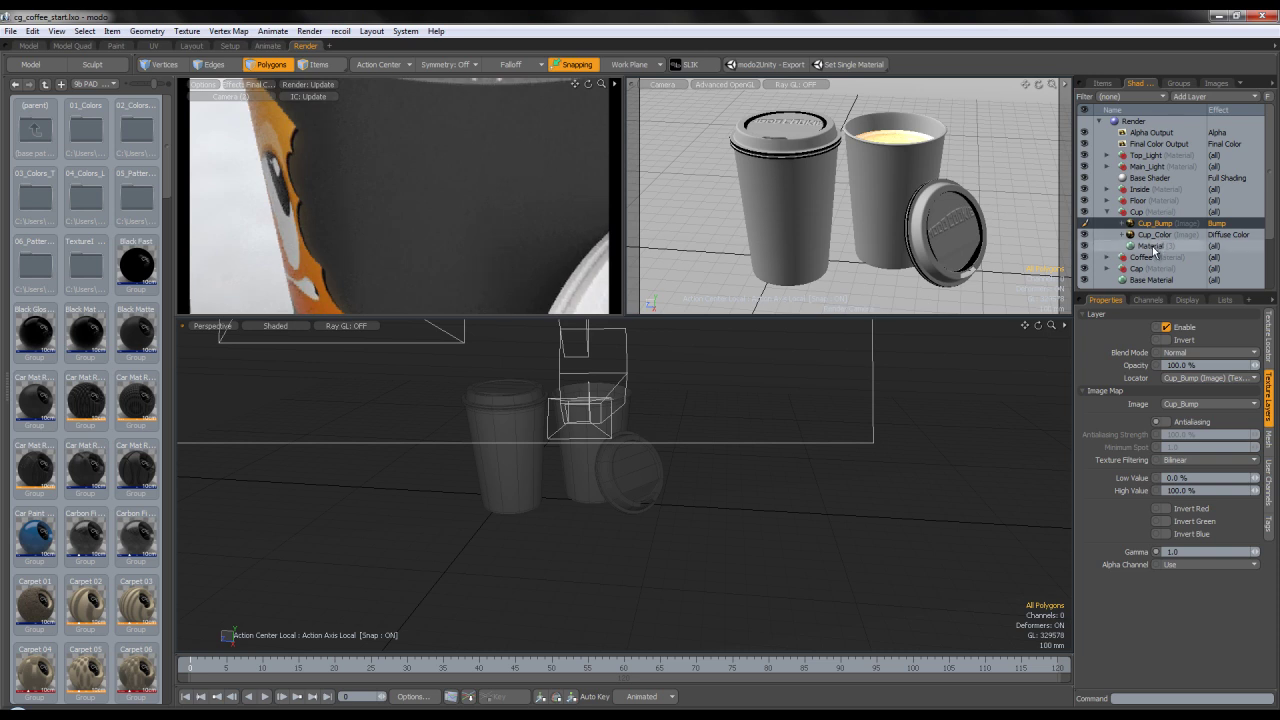
text(5)
key(Return)
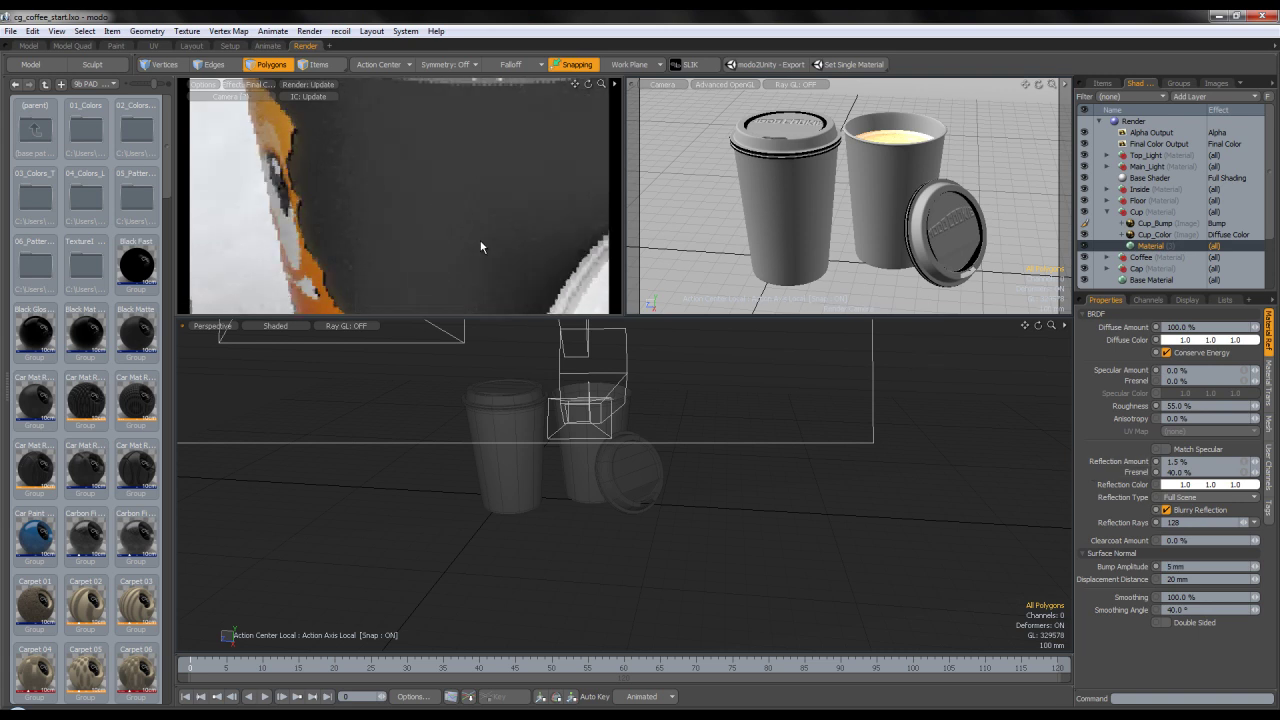
Try a gamma of 0.4546 on the Cup_Bump image layer.
click(1152, 223)
text(0.4546)
key(Return)
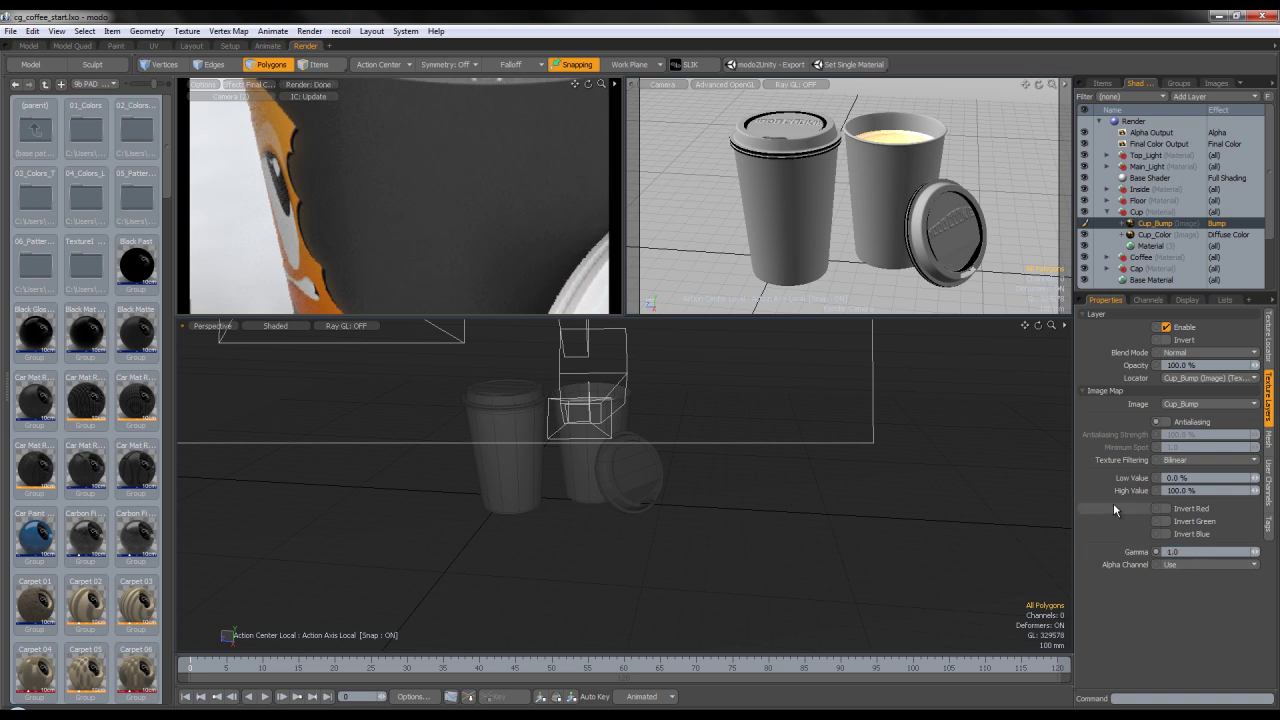
Set the Cup material's bump amplitude to 10 mm.
click(1155, 247)
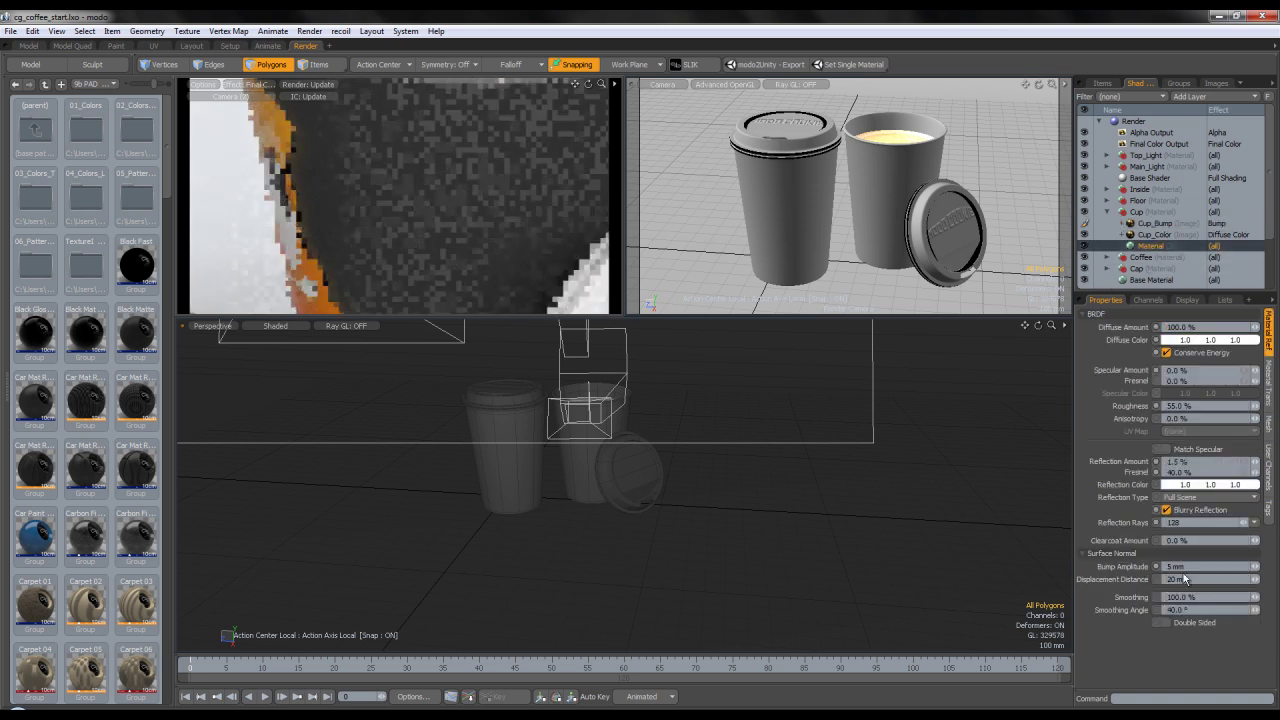
drag(1188, 568, 1079, 543)
text(10)
key(Return)
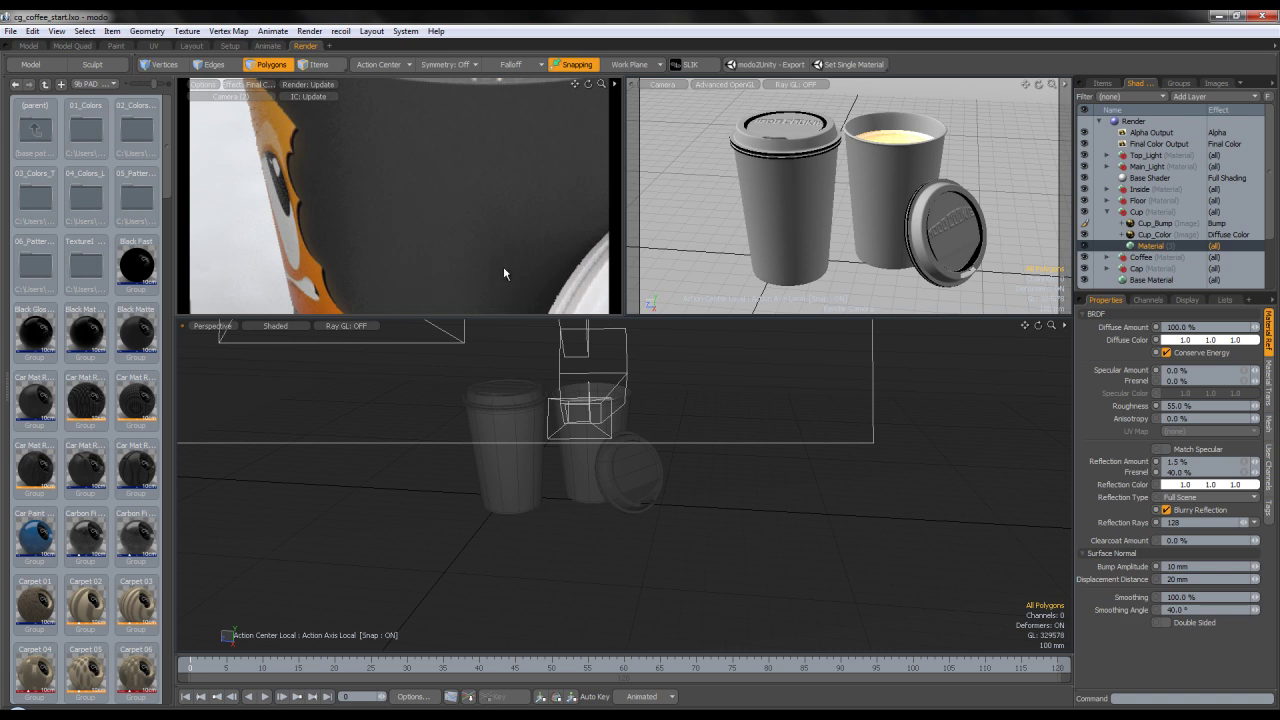
Switch to Windows Explorer, inspect the Cup_Bump image in the Textures folder, and return to modo.
click(1175, 222)
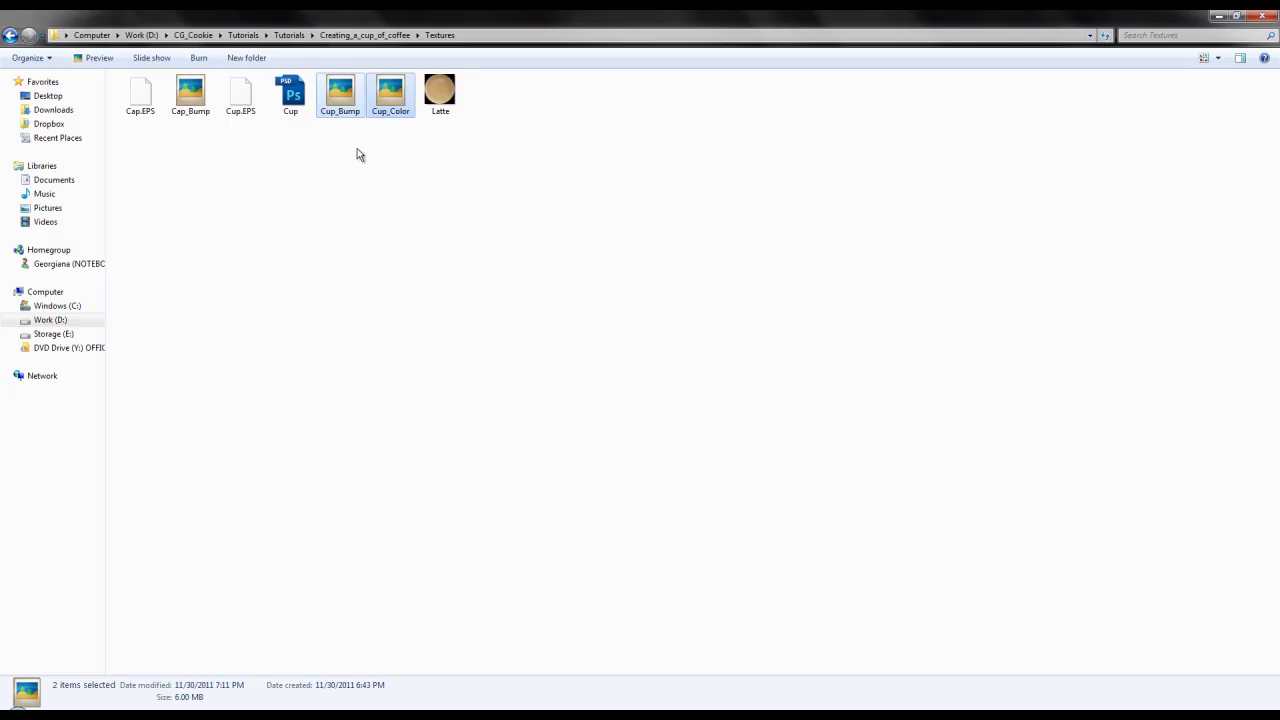
double_click(340, 95)
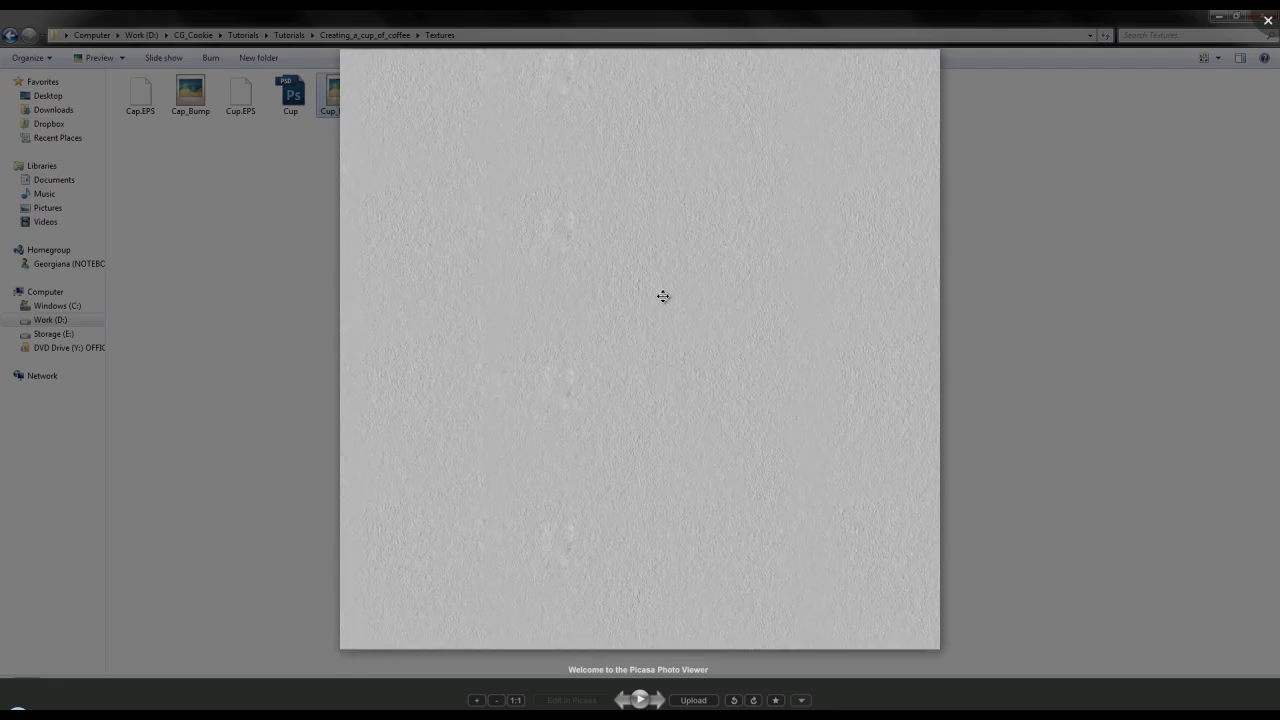
key(Escape)
click(692, 715)
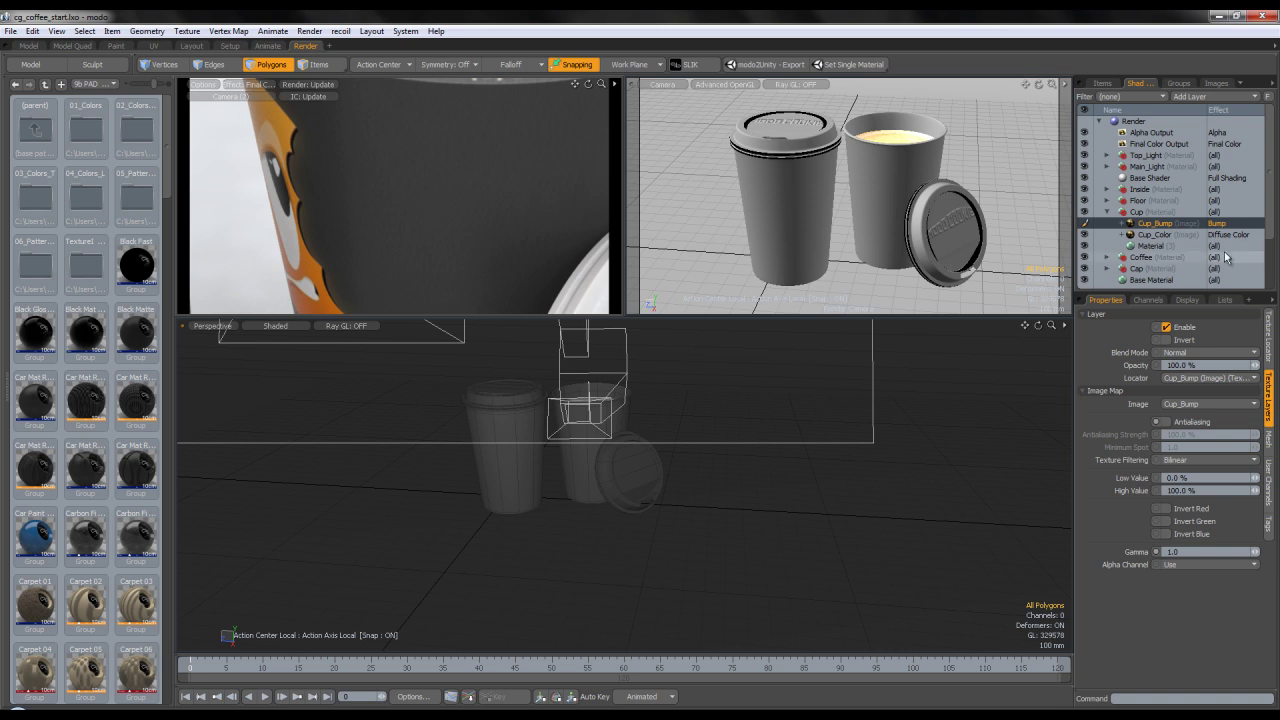
Assign the Cup UV map to the Cup_Bump image's texture locator.
click(1269, 336)
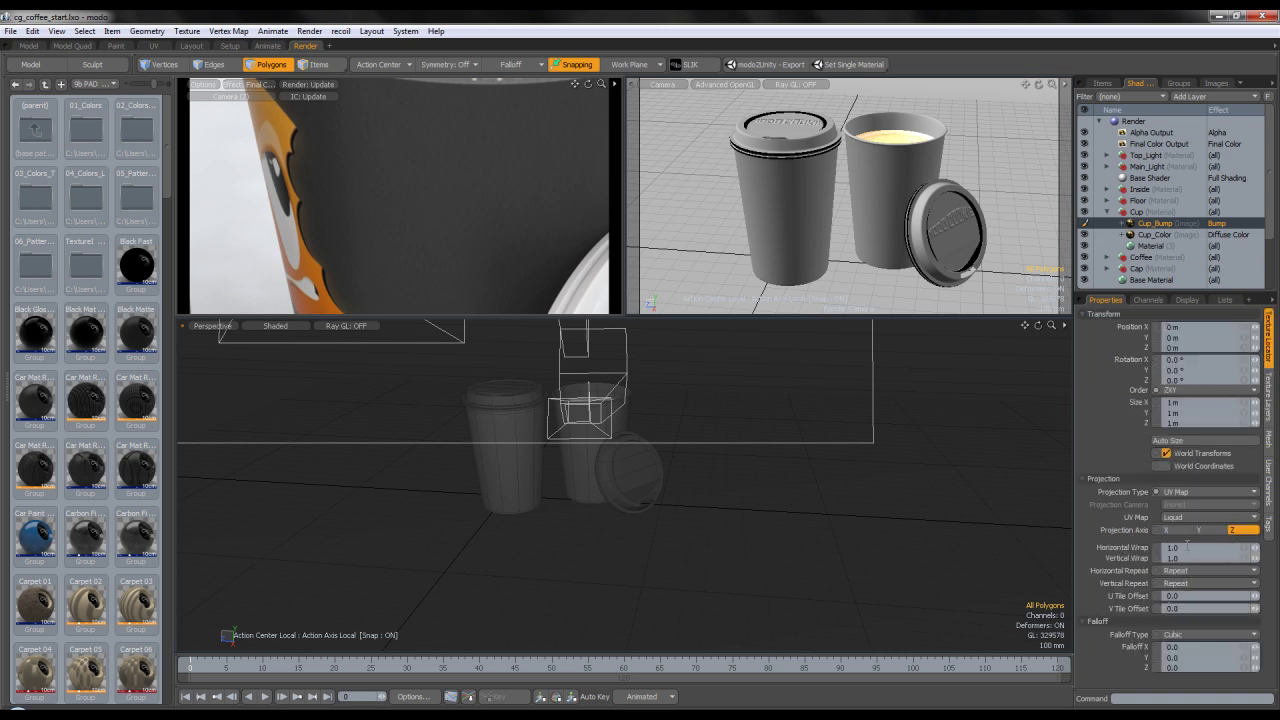
click(1195, 517)
click(1197, 511)
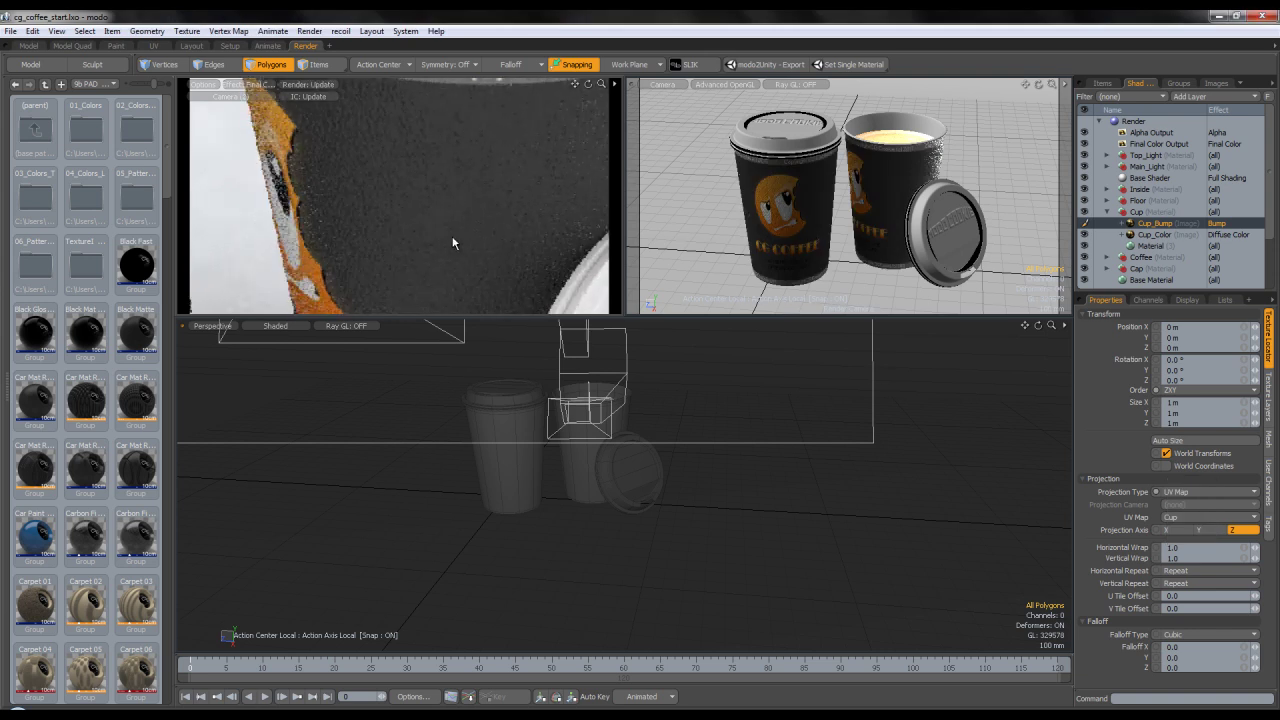
Set the Cup material's bump amplitude to 3 mm and switch the render preview back to the main Camera.
click(1169, 245)
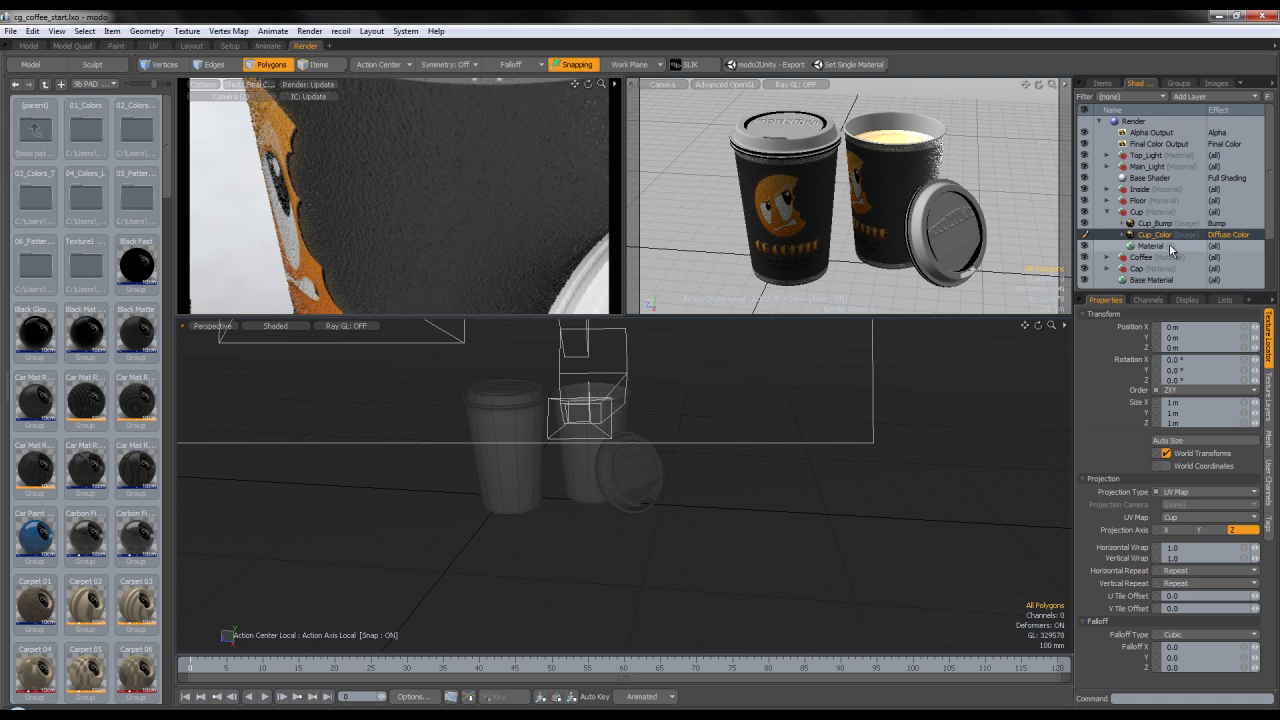
text(3mm)
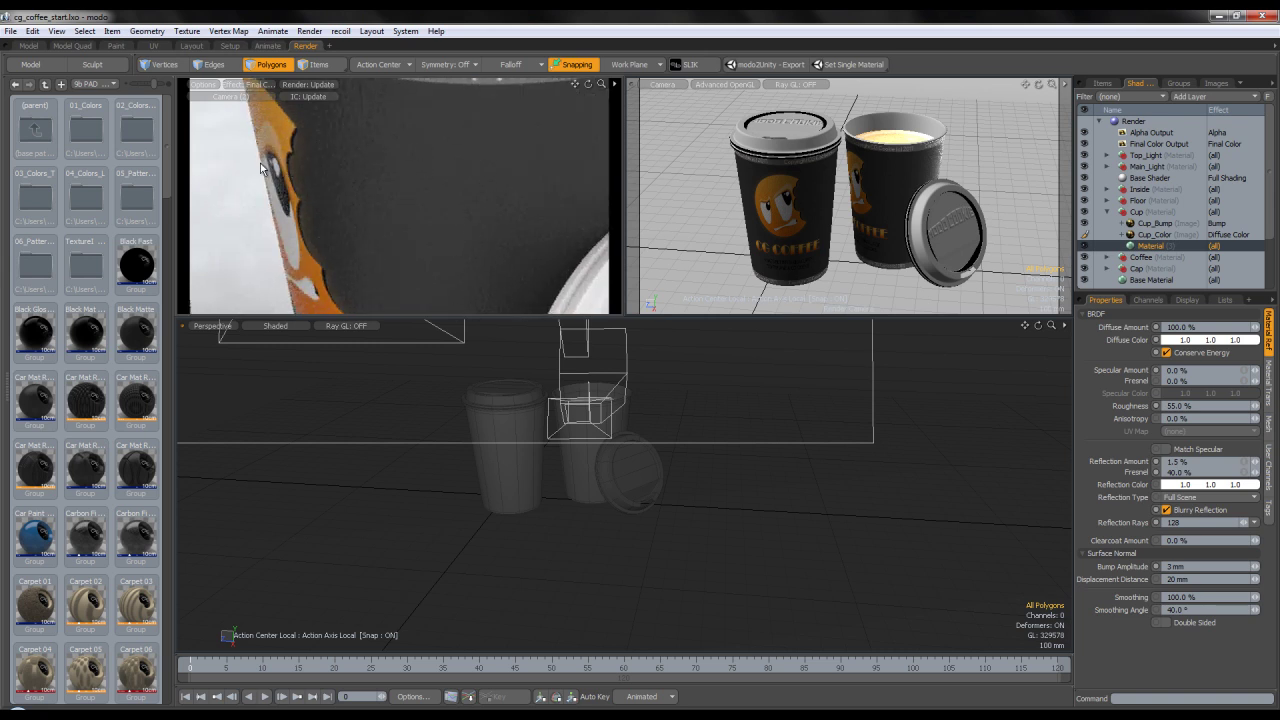
click(235, 98)
click(229, 107)
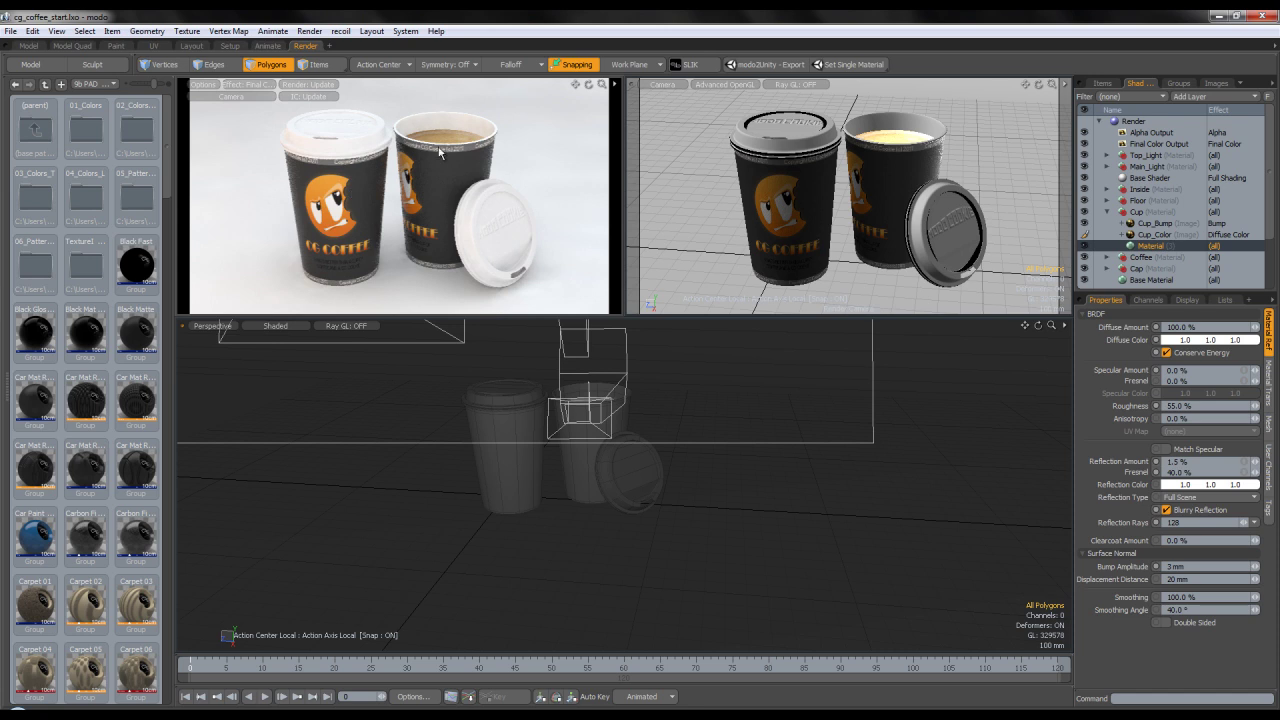
Duplicate the Cup_Bump image layer and move the copy into the Inside material group.
click(1156, 234)
right_click(1162, 226)
click(1134, 244)
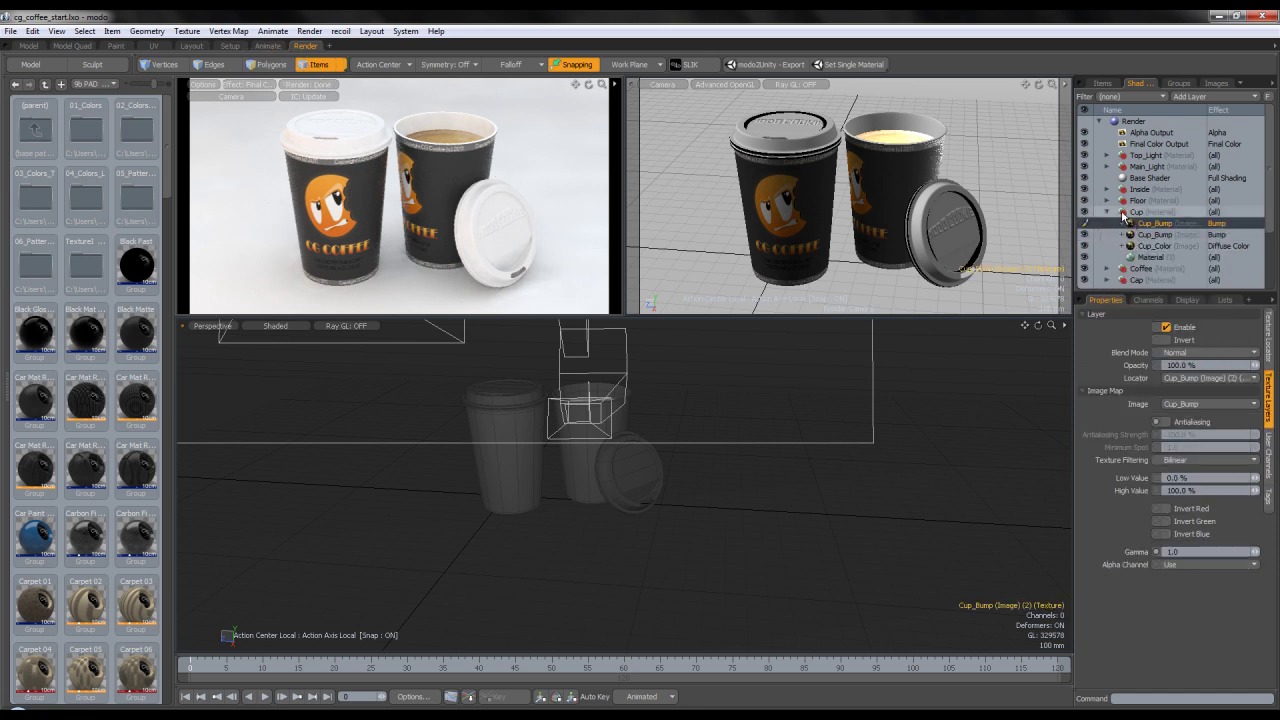
click(1107, 190)
drag(1150, 235, 1154, 198)
Set the Cup material's reflection Fresnel to 30% and collapse the Cup group.
click(1150, 268)
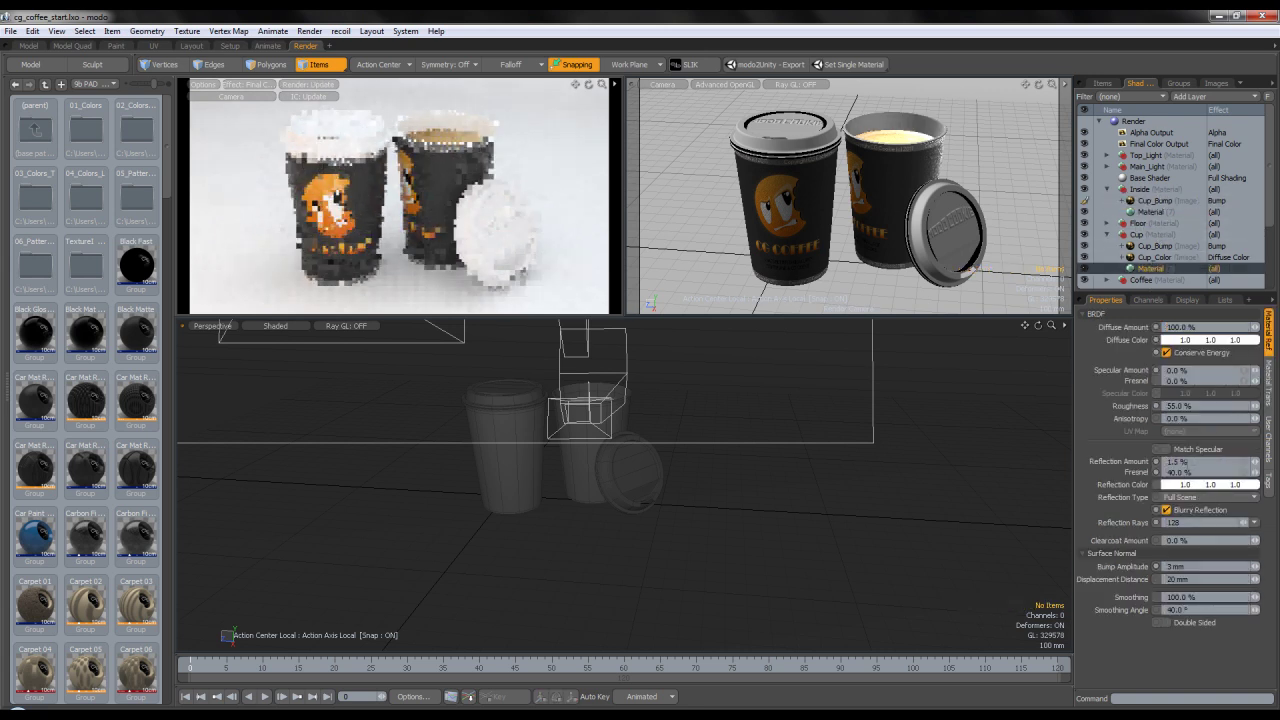
drag(1192, 473, 1142, 474)
text(30)
key(Return)
click(1107, 234)
Set the bump amplitude of the Inside group's Material to 3 m.
click(1155, 200)
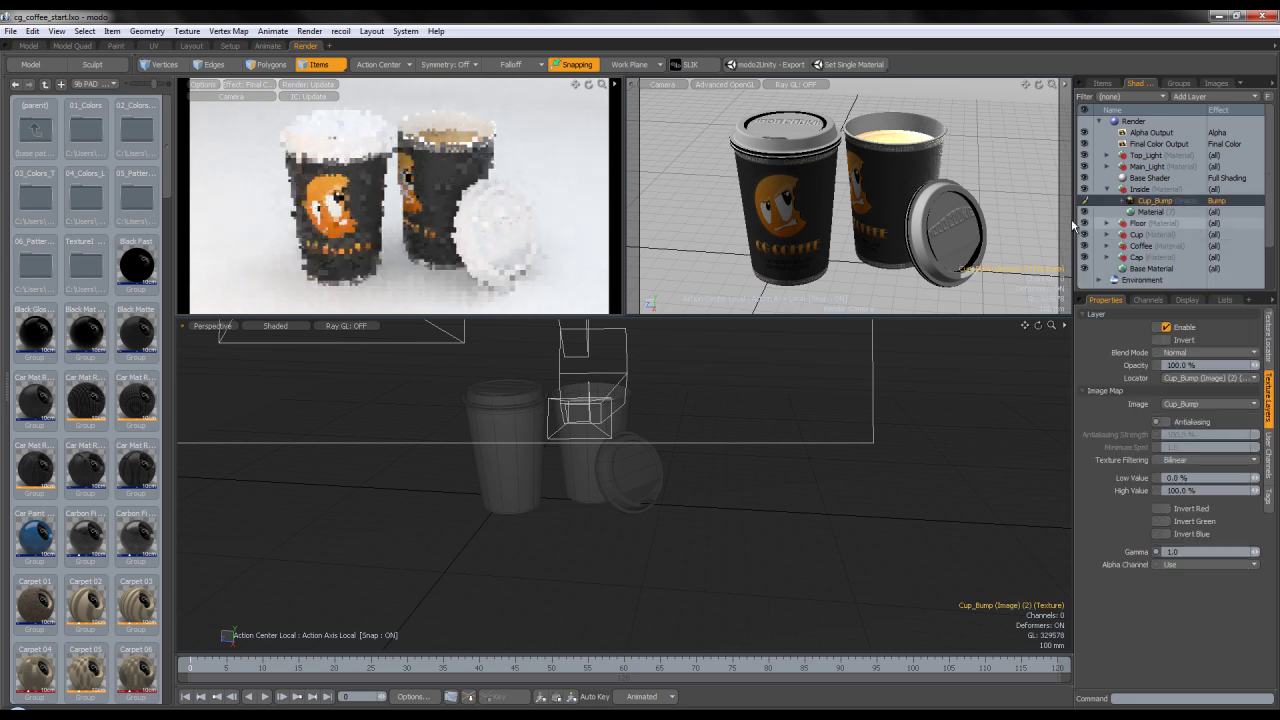
click(1150, 212)
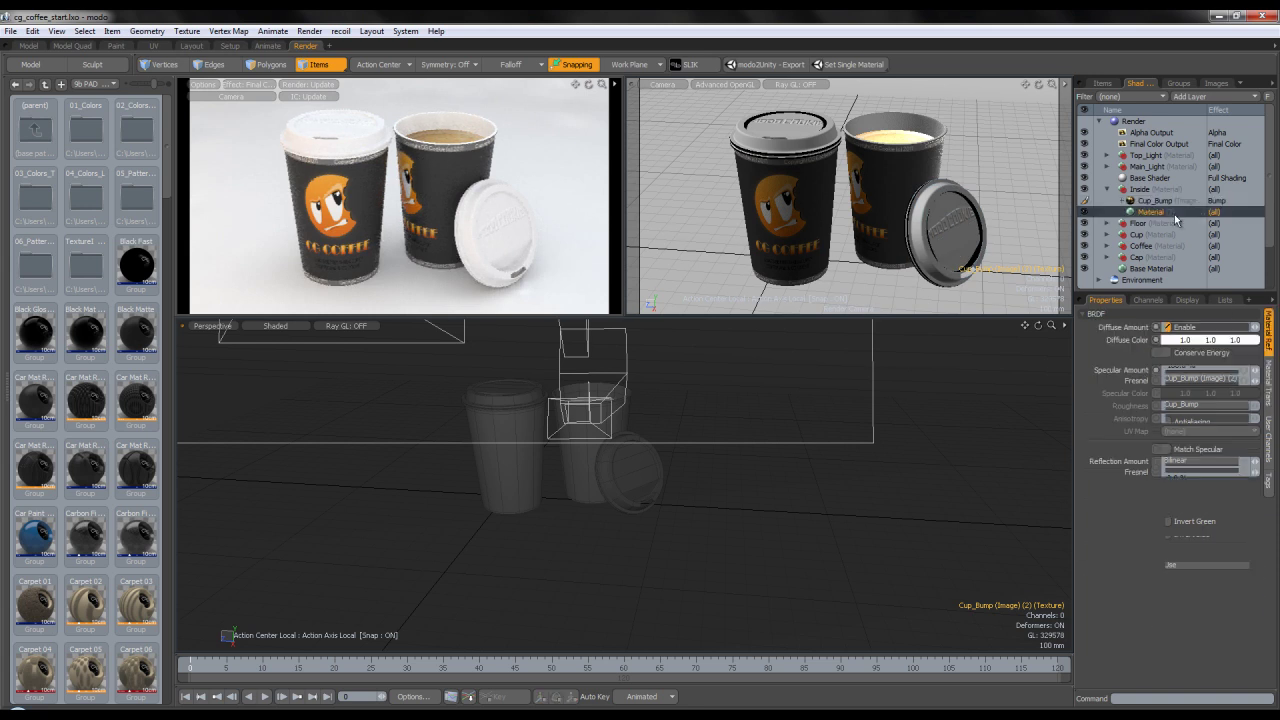
drag(1188, 567, 1114, 566)
text(3)
key(Return)
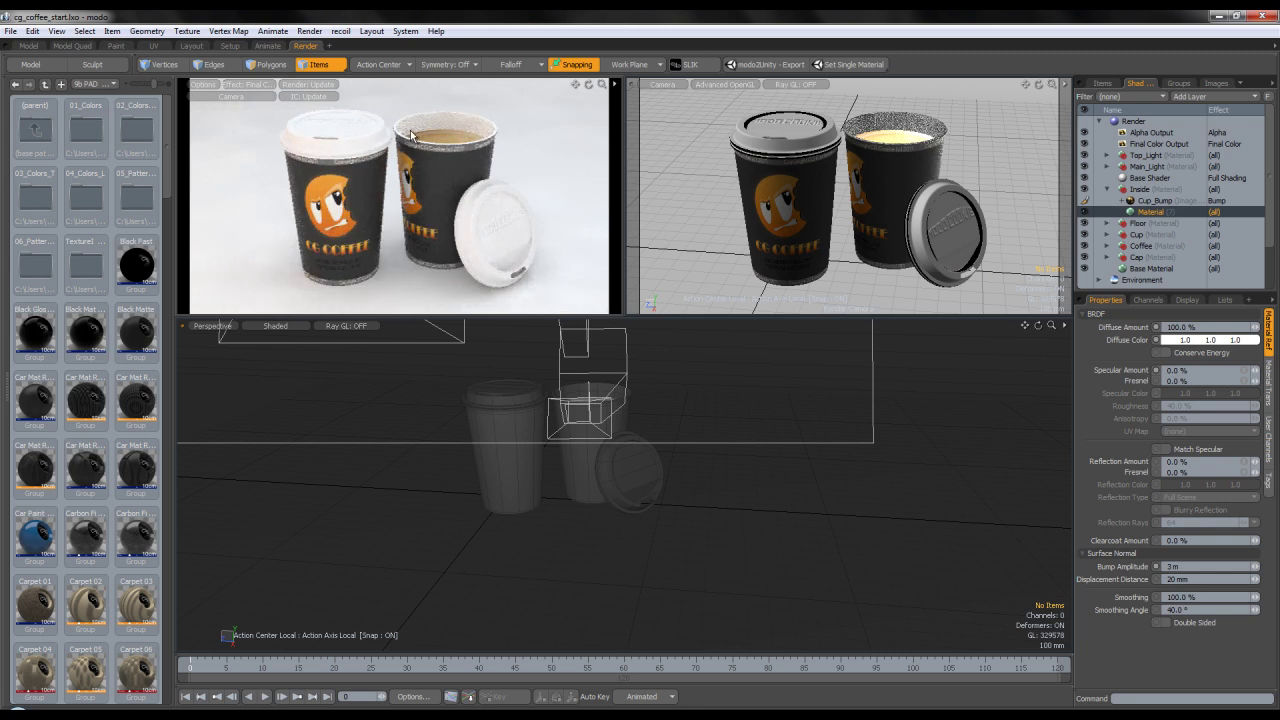
Preview the cup's inner wall close up through Camera (2) and check the Inside Cup_Bump layer's texture locator settings.
click(250, 99)
click(238, 119)
alt+shift+drag(471, 134, 440, 170)
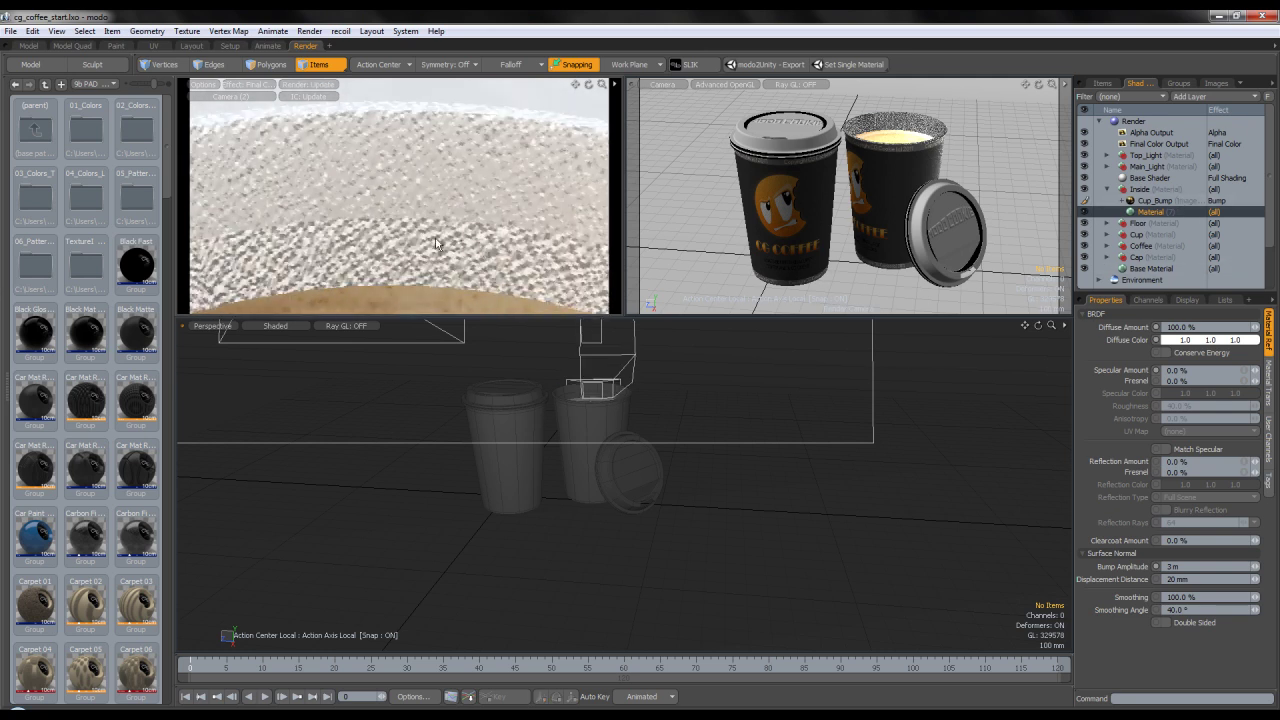
click(1155, 200)
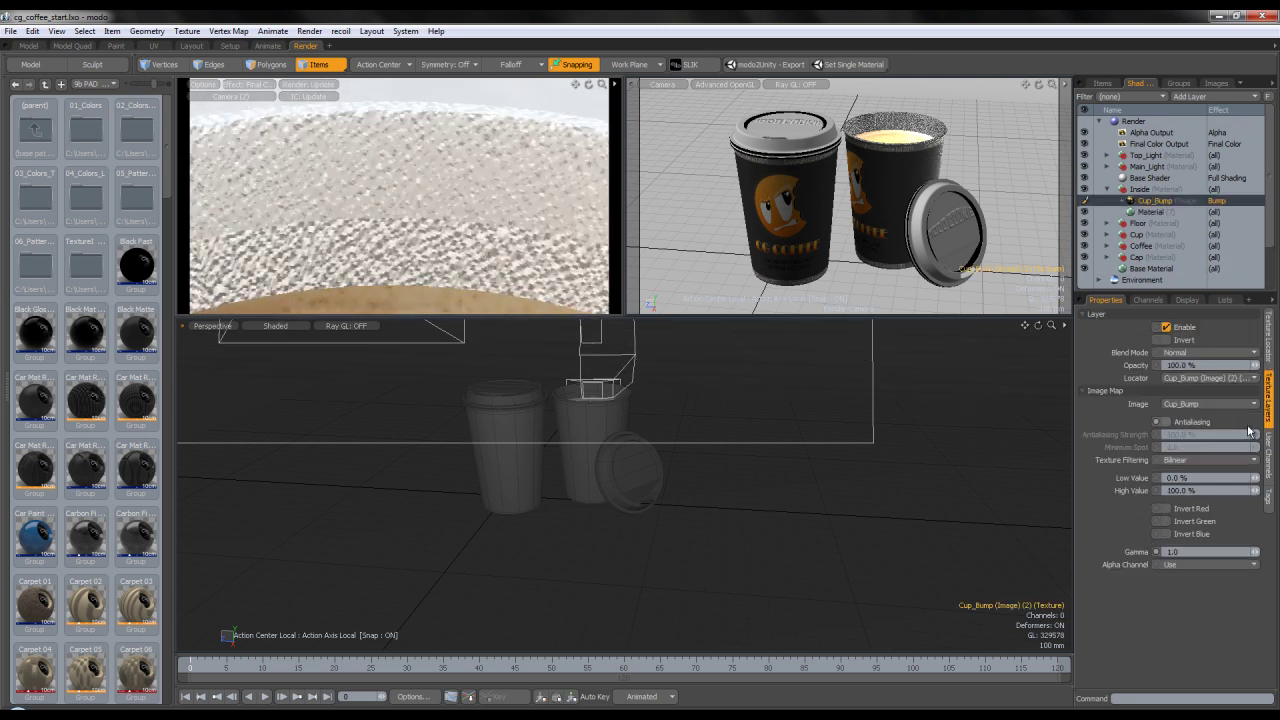
click(1268, 355)
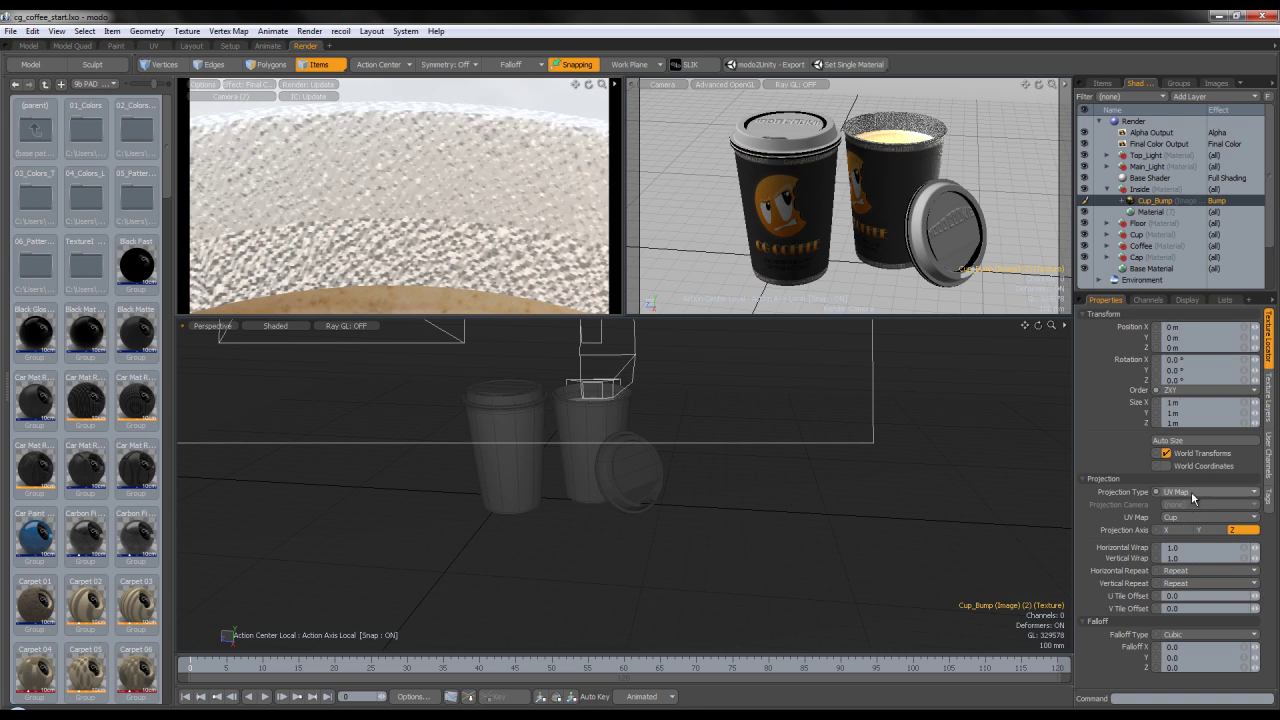
click(1272, 390)
Set the Inside material's bump amplitude to 3 mm and enable Conserve Energy.
click(1150, 213)
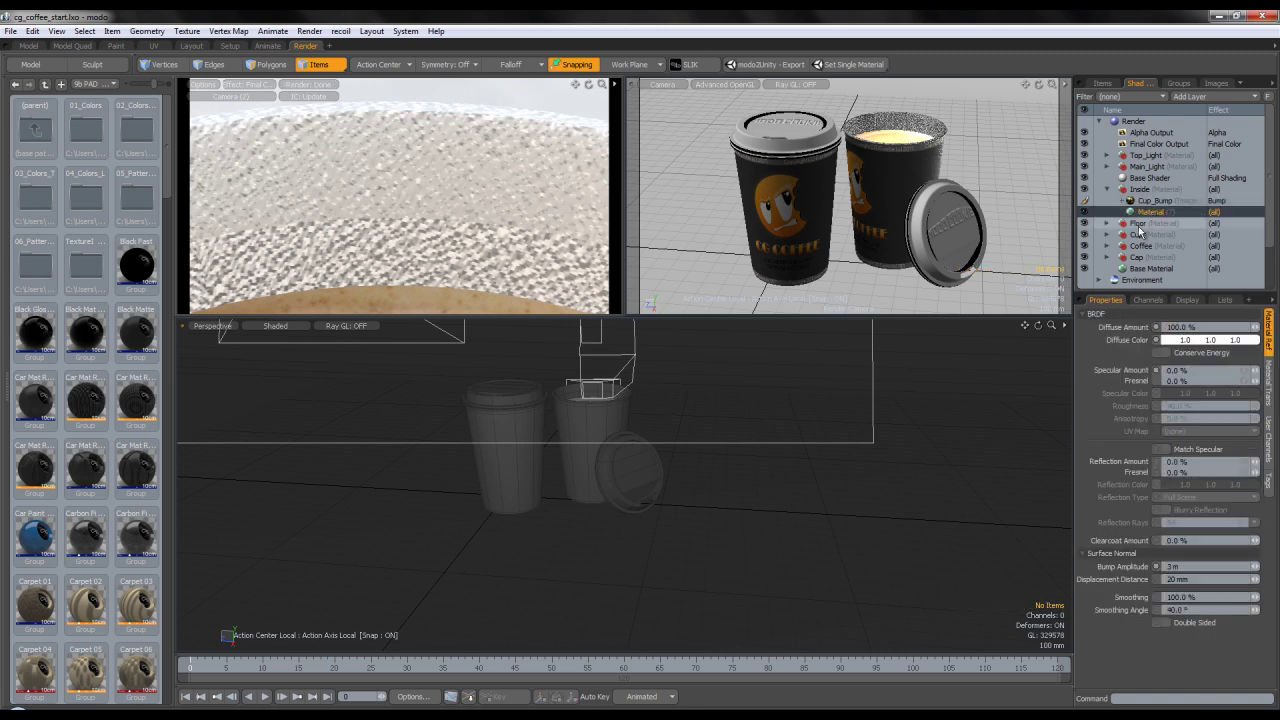
click(1185, 567)
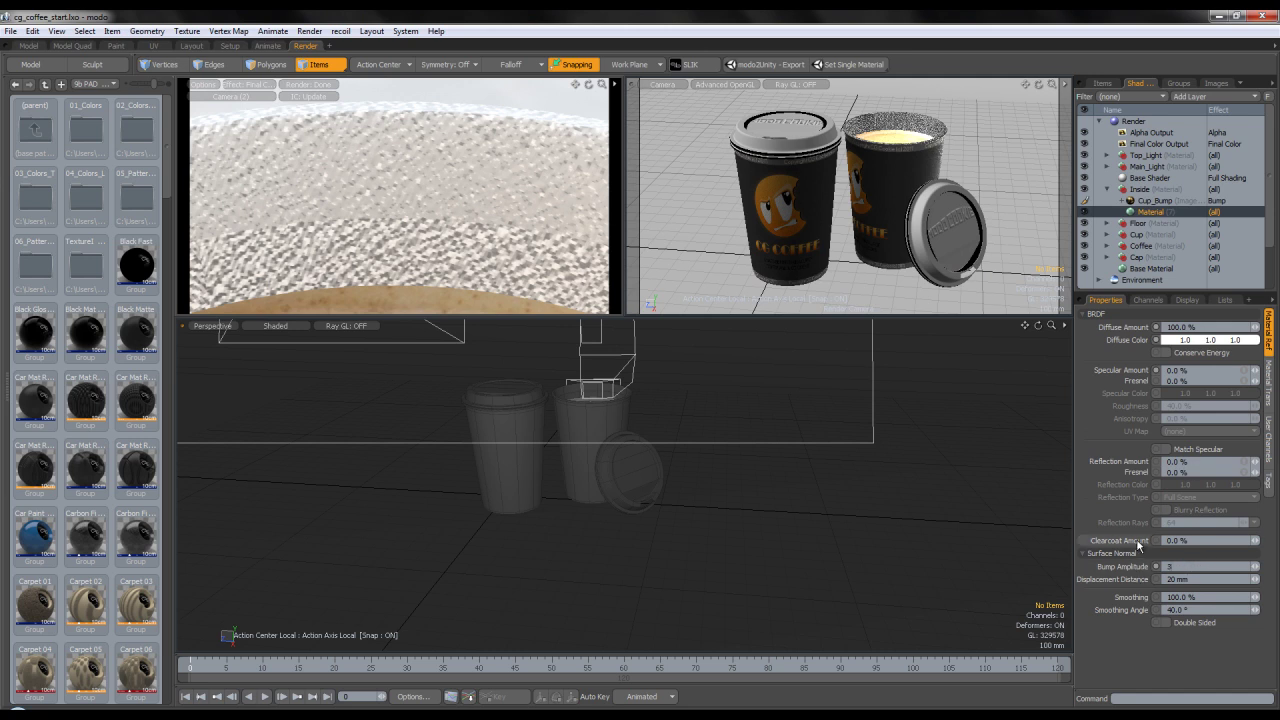
key(Return)
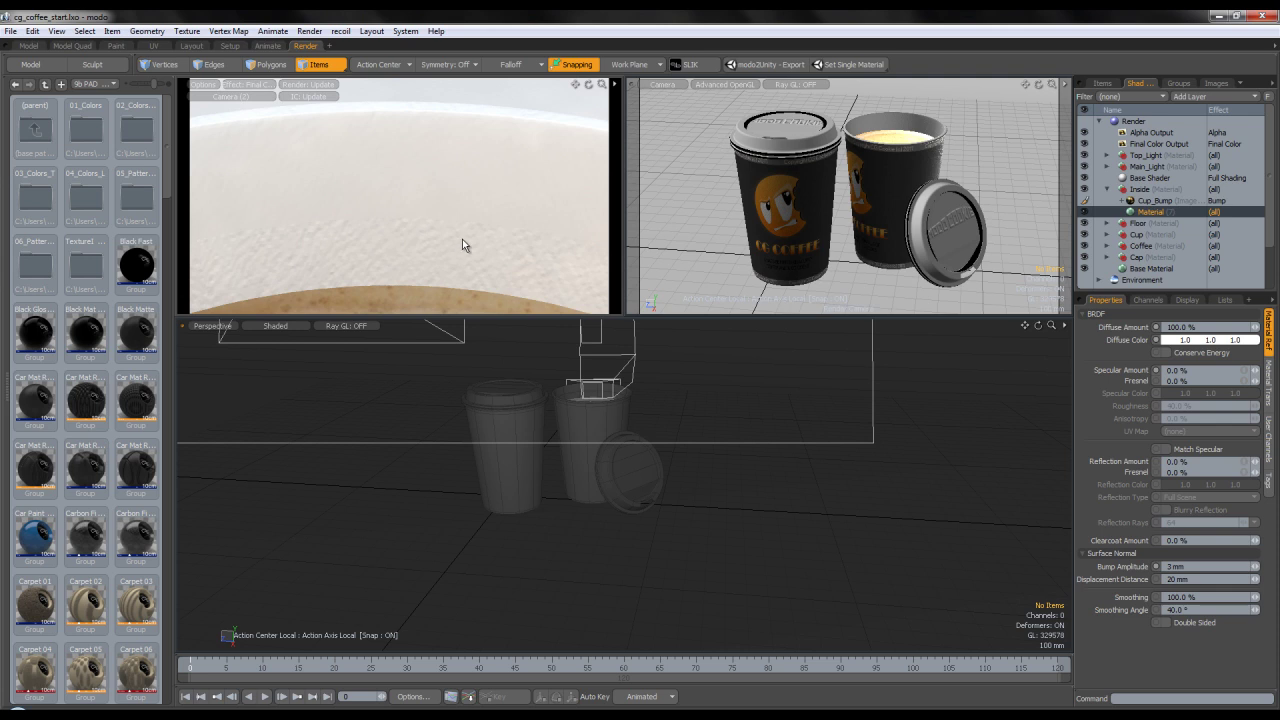
ctrl+alt+drag(459, 237, 274, 237)
ctrl+alt+drag(494, 220, 310, 221)
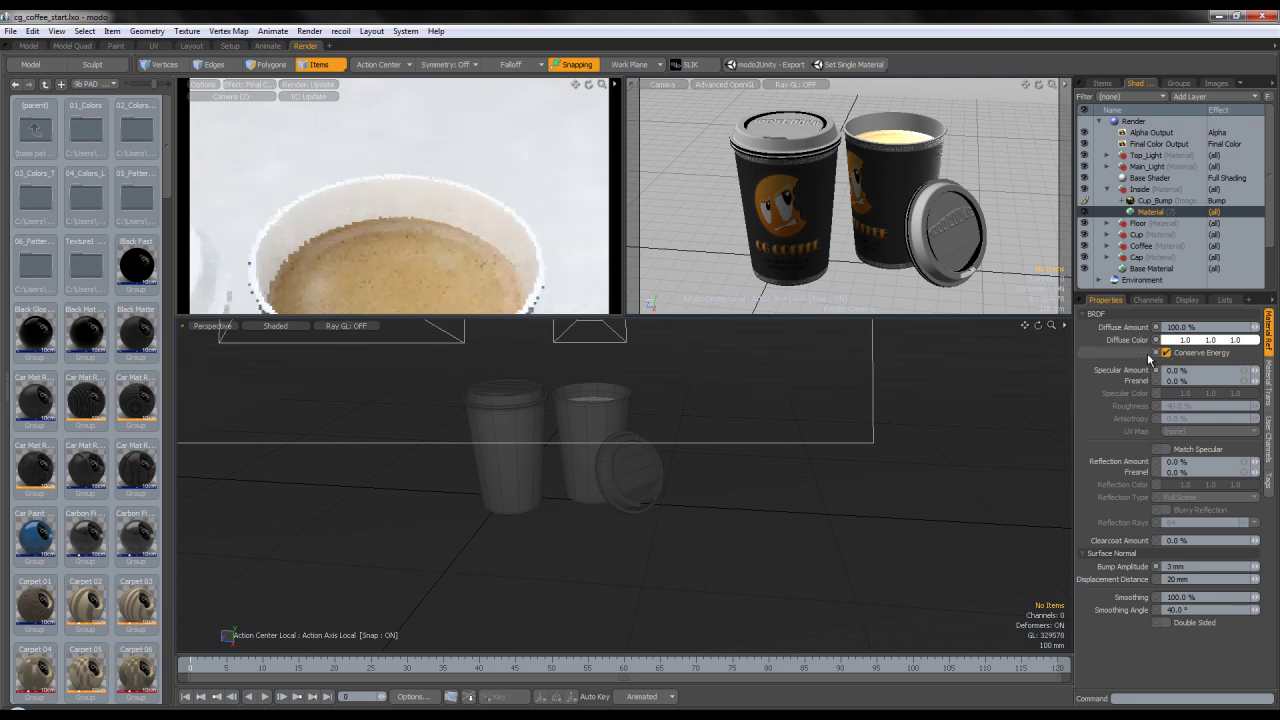
Give the Inside material 0.5% reflection, 20% Fresnel and 30% roughness, with Blurry Reflection enabled.
drag(1187, 461, 1130, 467)
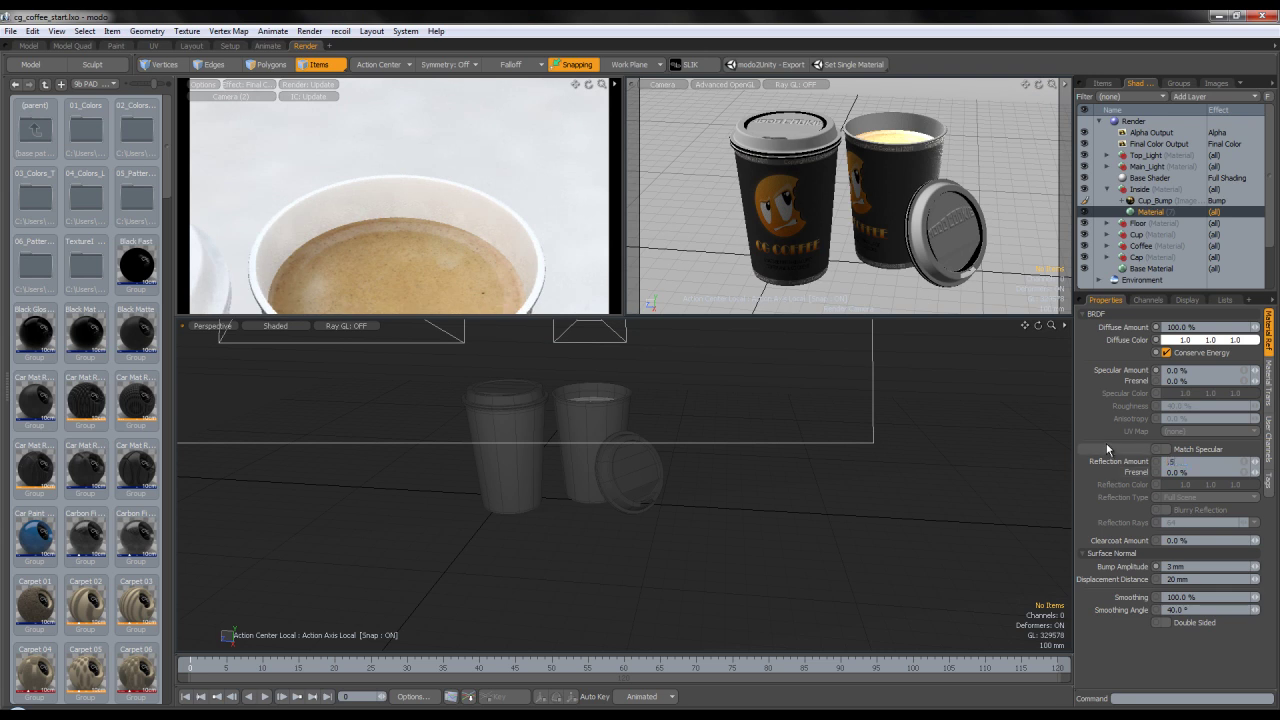
text(.5)
key(Return)
drag(1188, 473, 1154, 472)
click(1167, 510)
drag(1190, 407, 1130, 416)
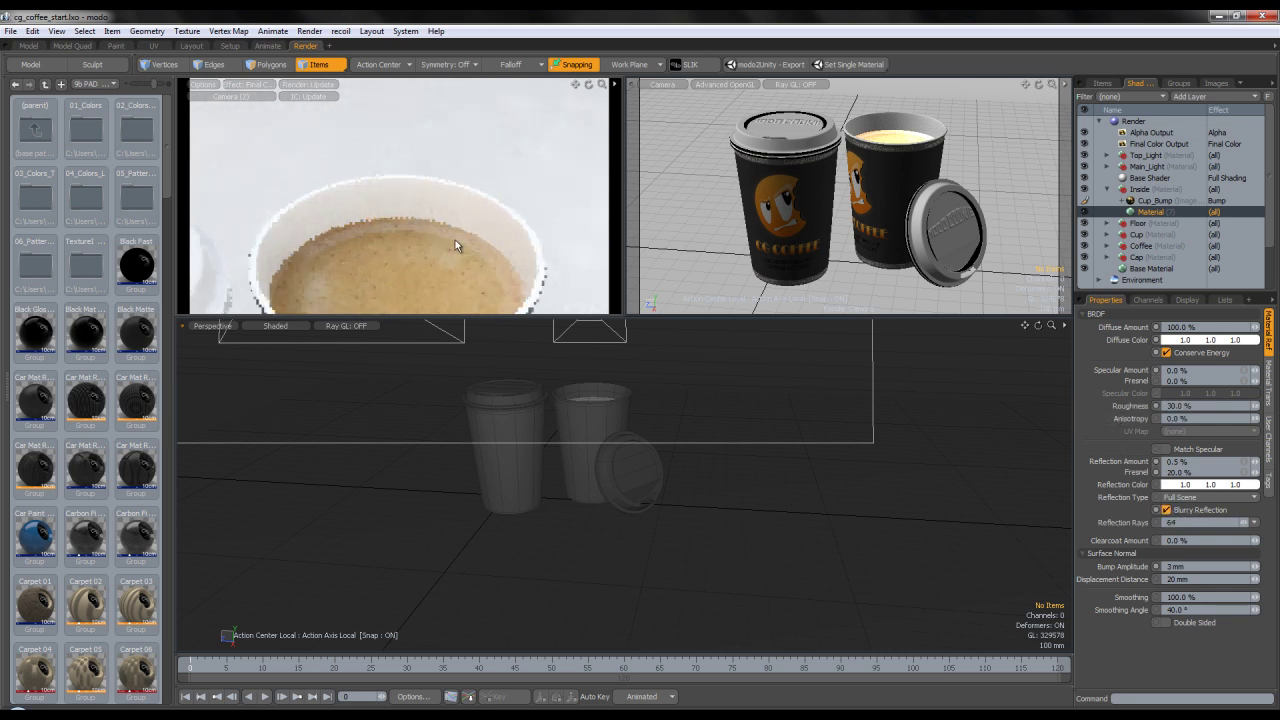
Switch the render preview back to the main Camera and collapse the Inside group.
click(230, 97)
click(224, 101)
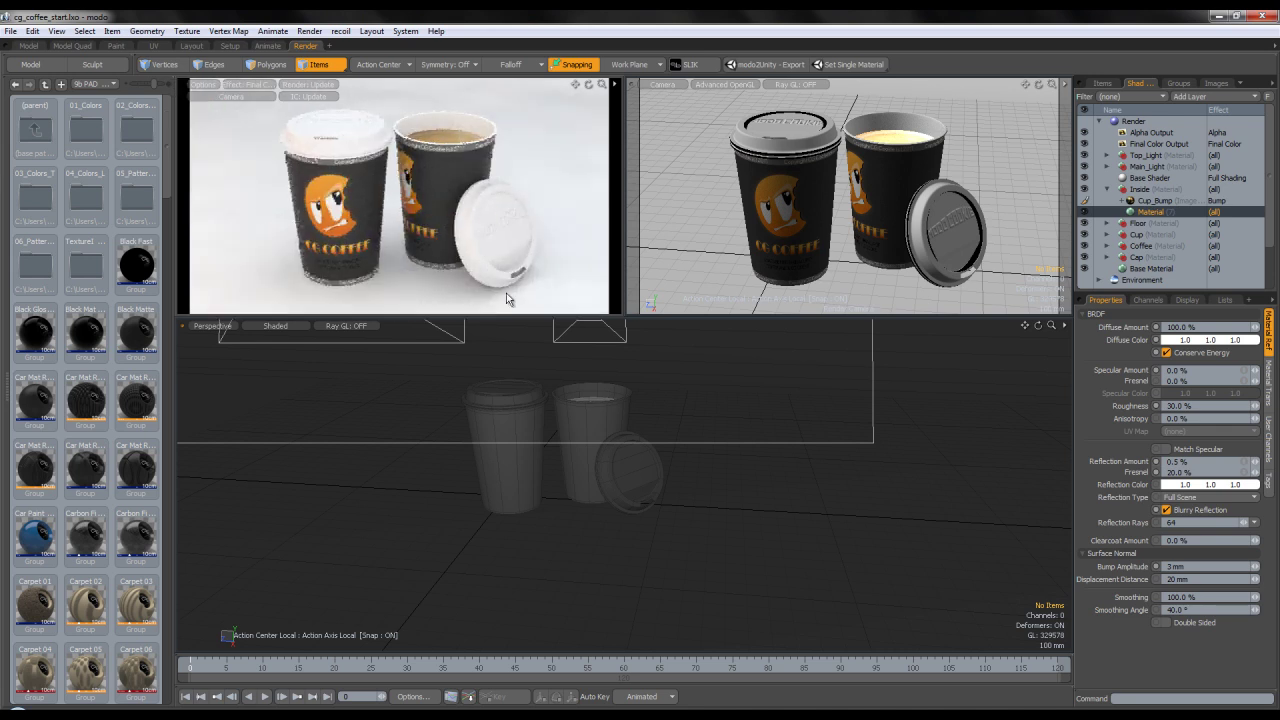
click(1136, 190)
click(1107, 189)
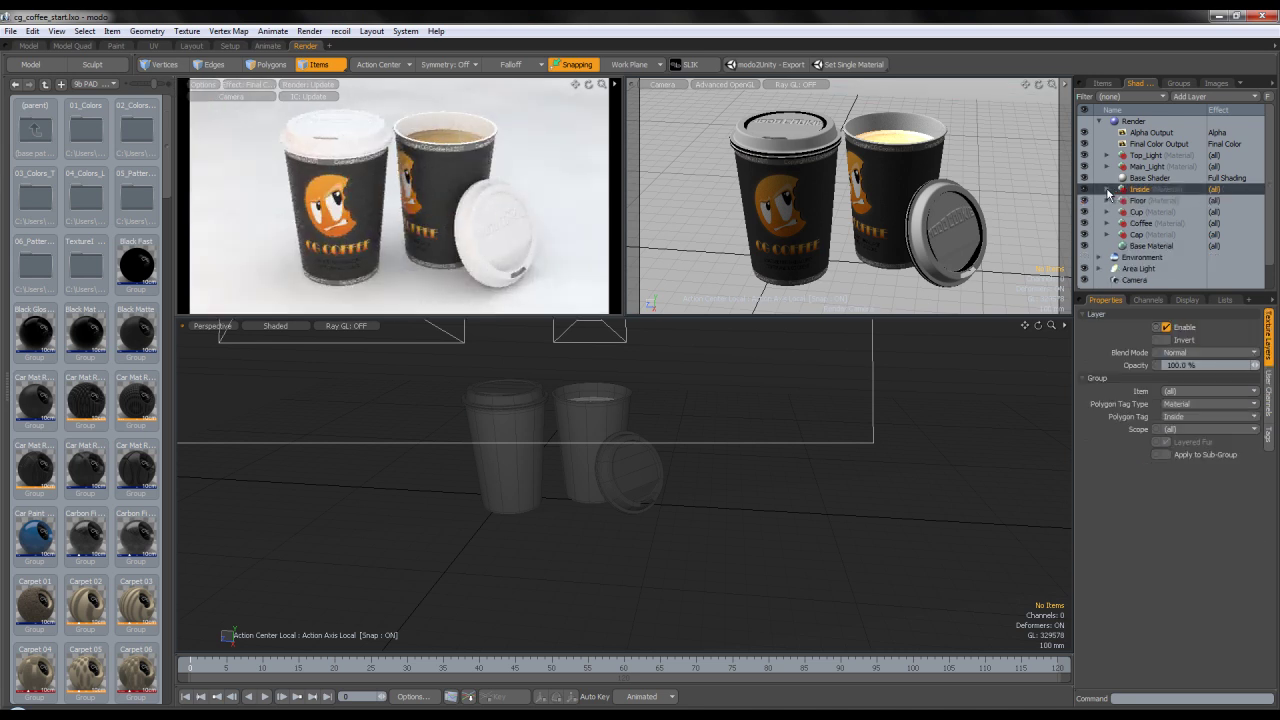
Add an Occlusion layer directly below the Base Shader with a 75° spread angle and 100 mm occlusion distance.
click(1150, 178)
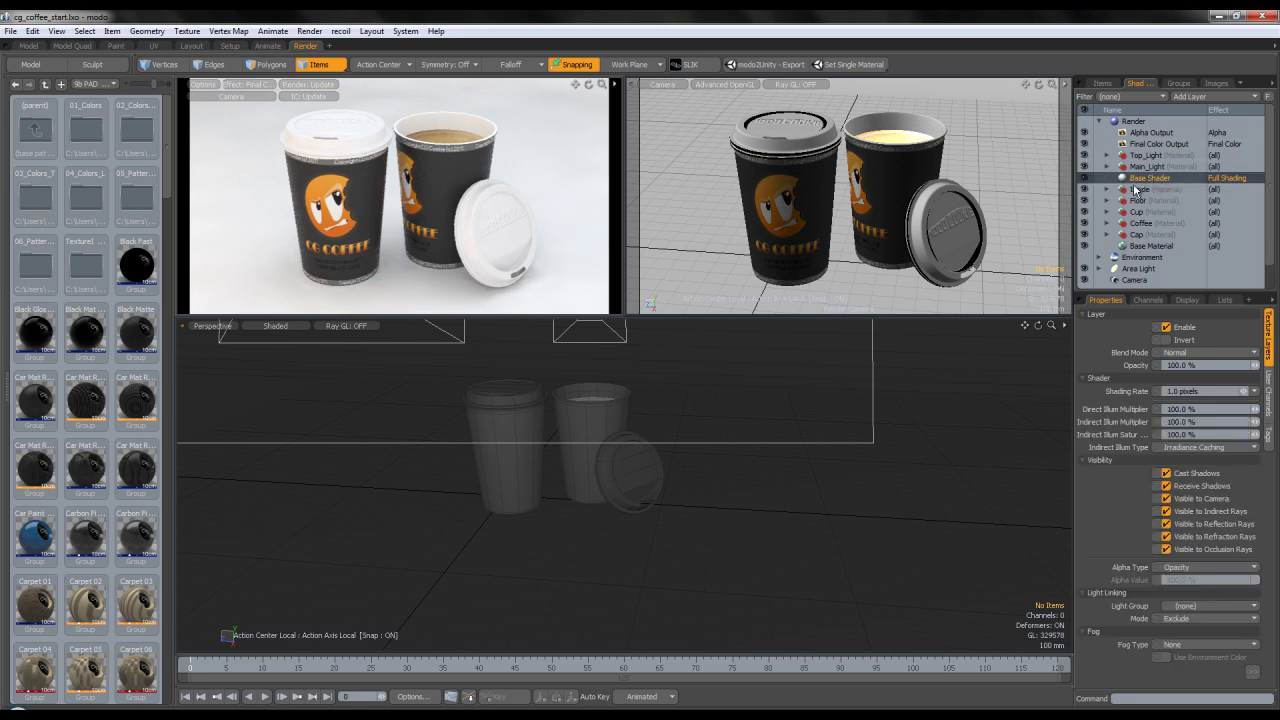
click(1192, 96)
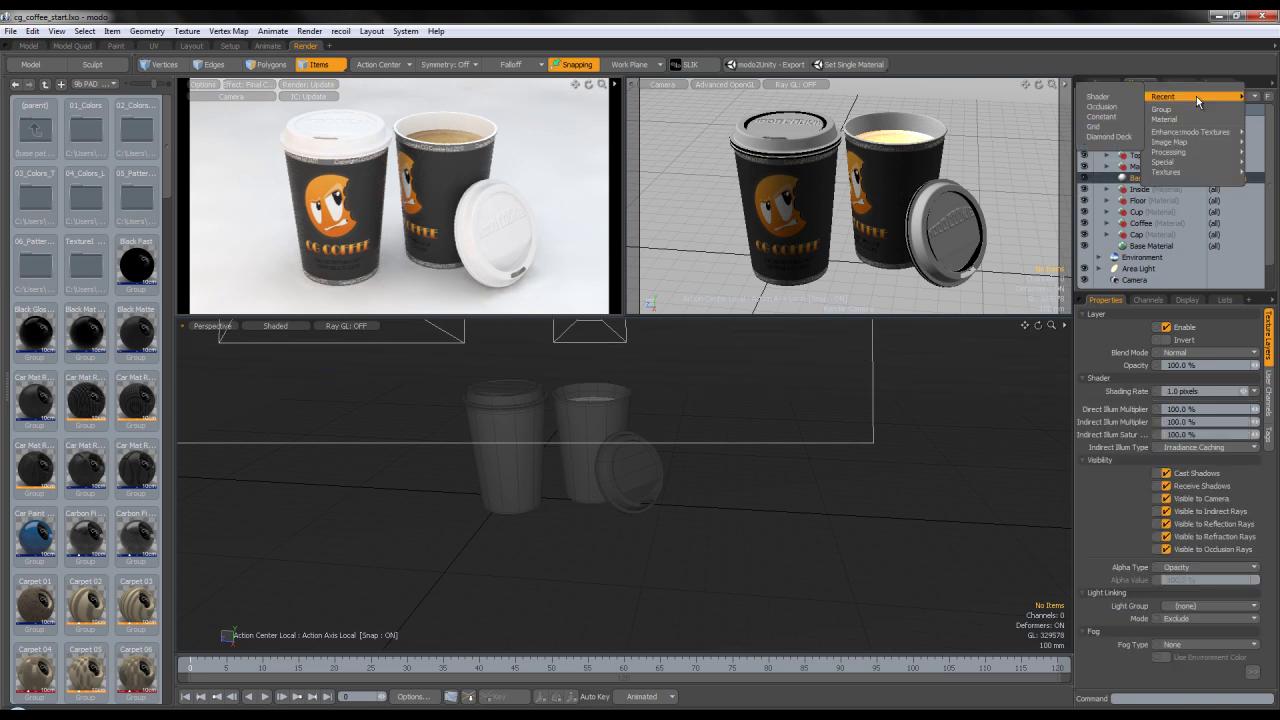
mouse_move(1170, 151)
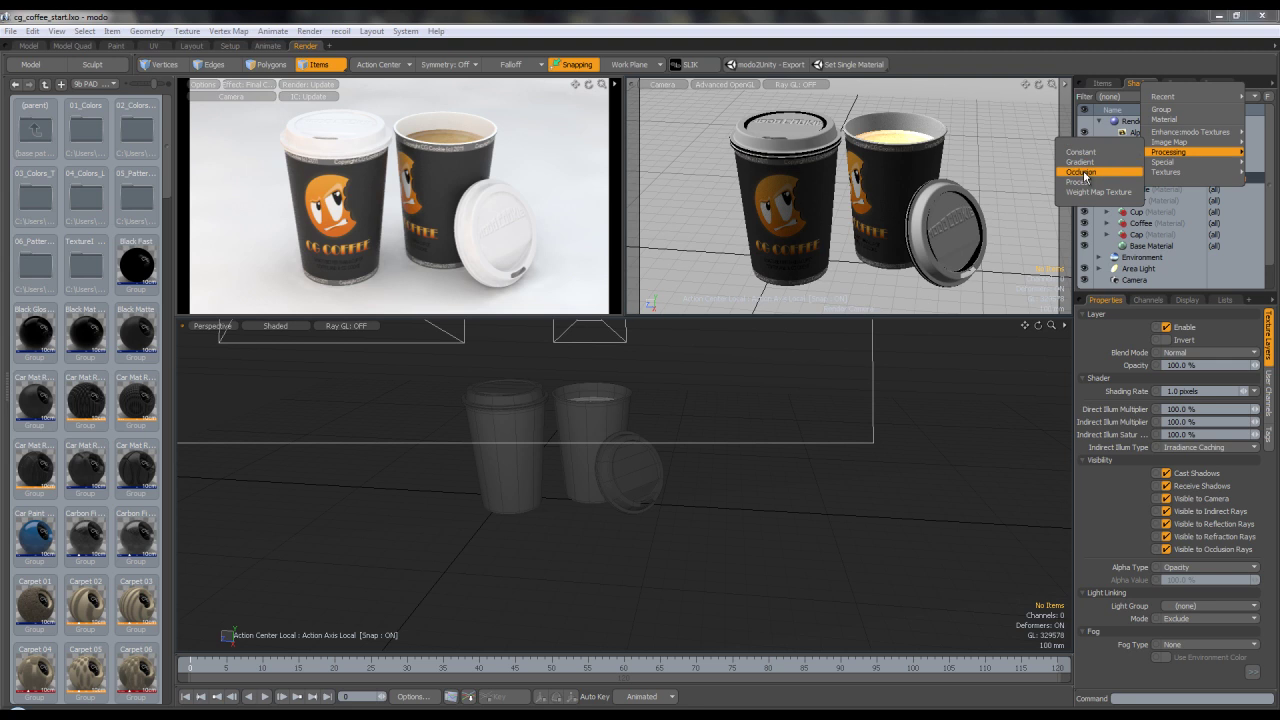
click(1081, 172)
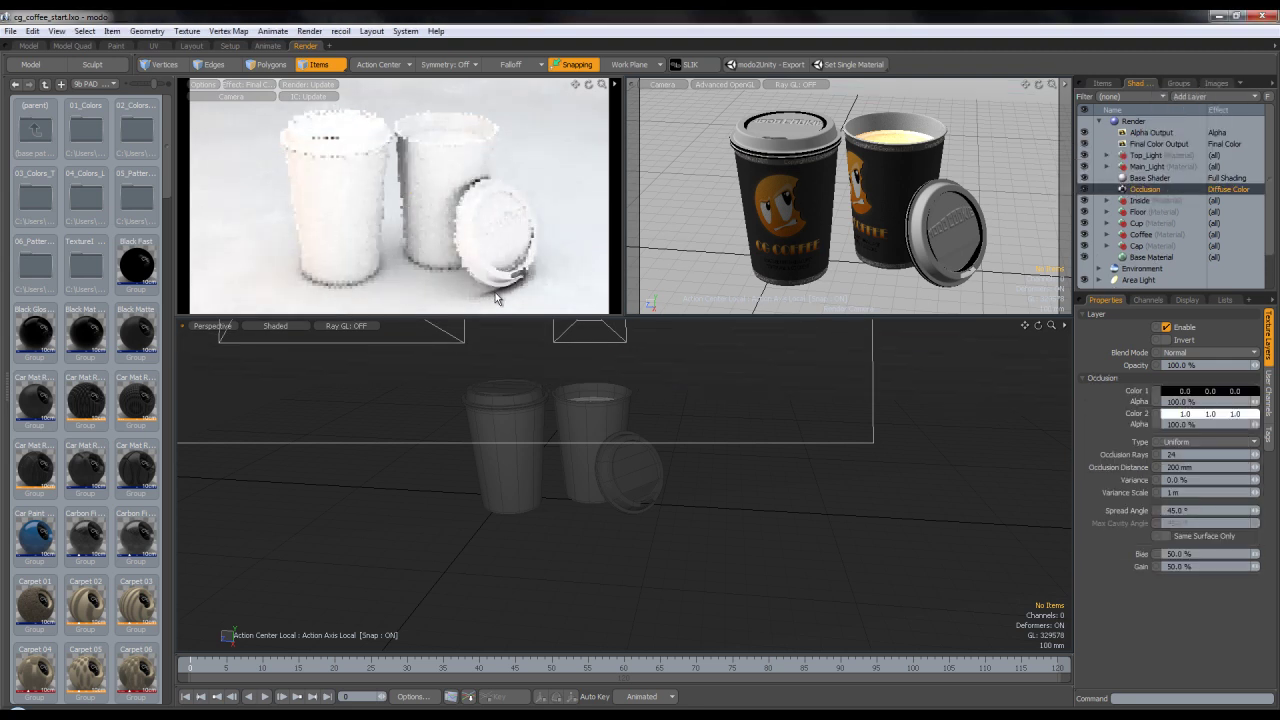
text(7)
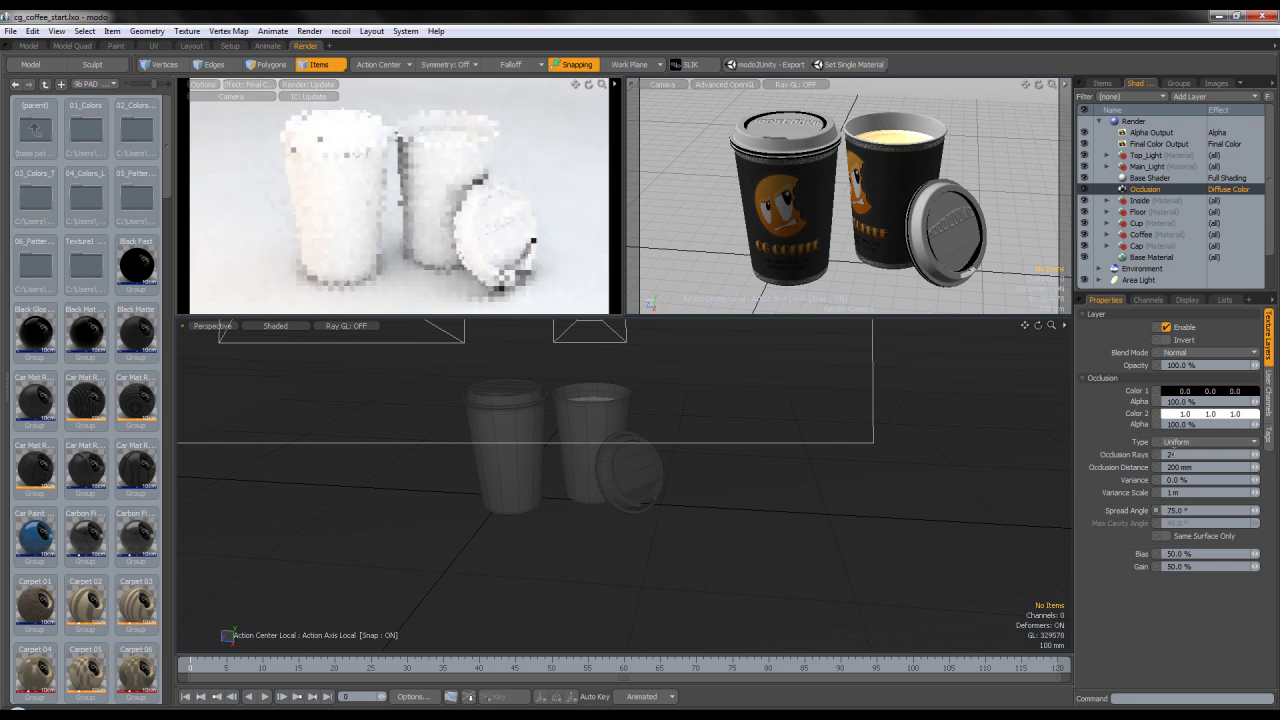
drag(1194, 467, 1128, 469)
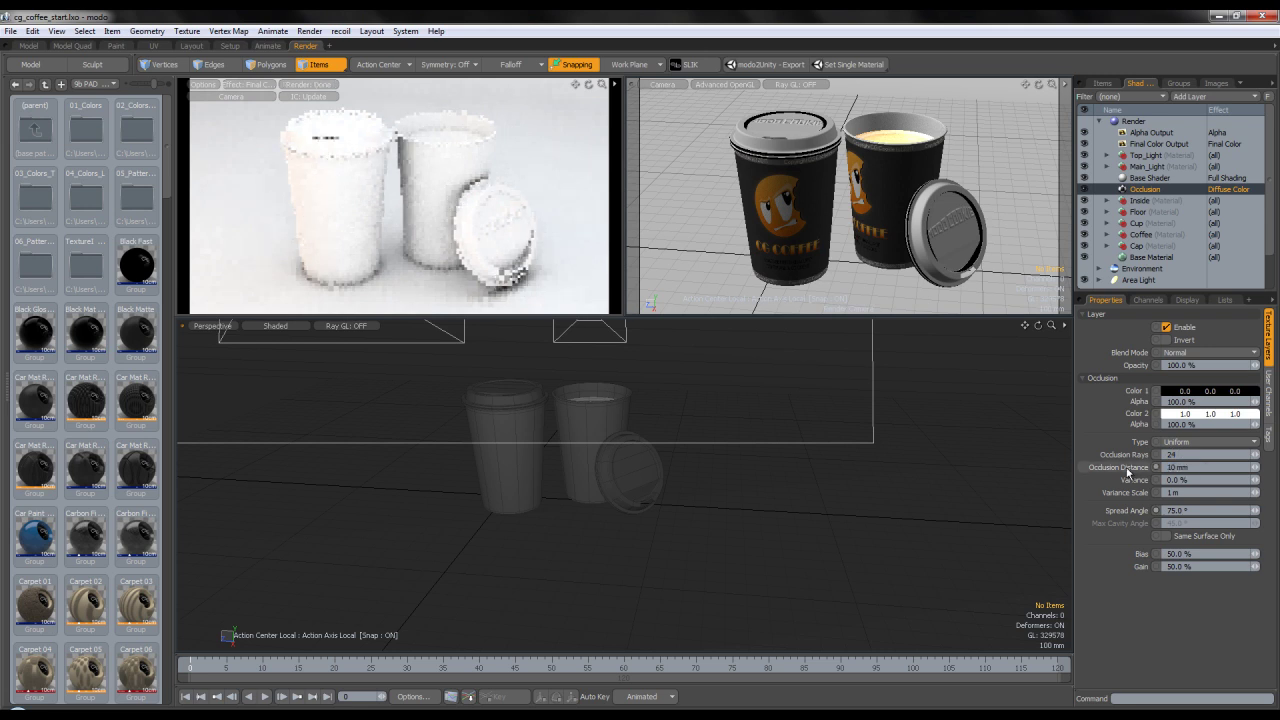
drag(1198, 469, 1120, 472)
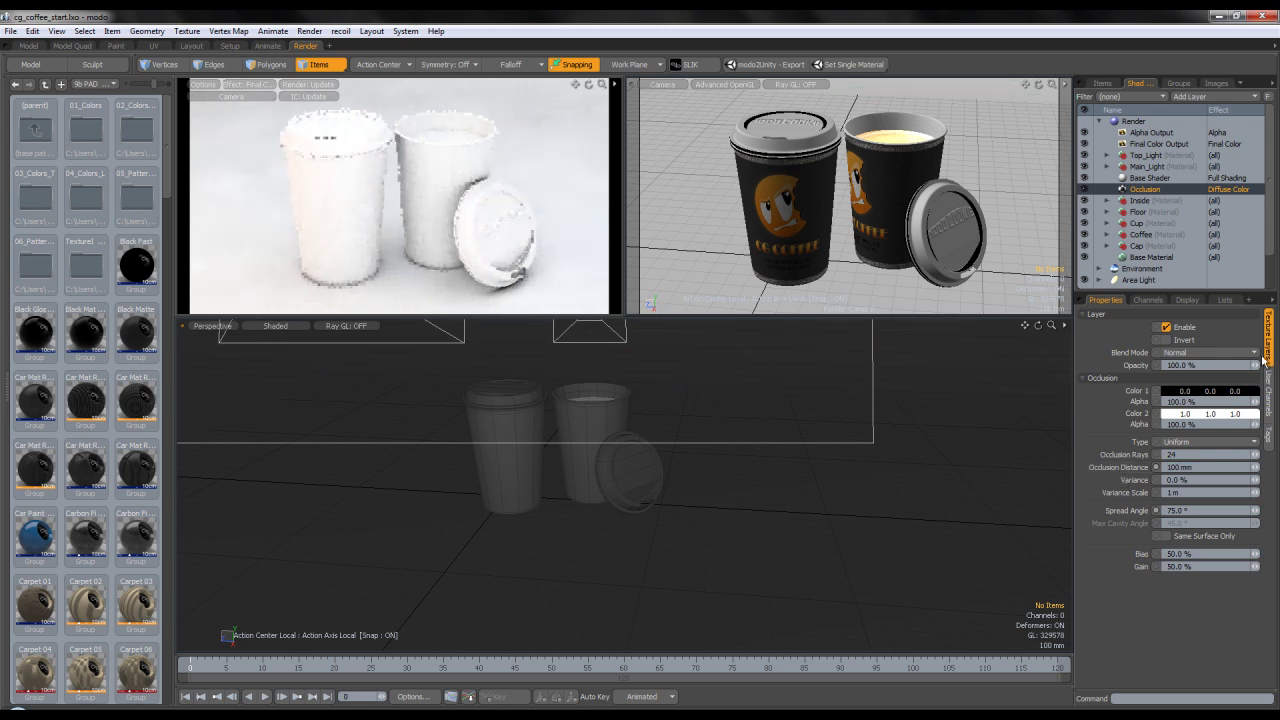
Set the Occlusion layer's blend mode to Multiply and its opacity to 65%.
click(1230, 354)
click(1213, 412)
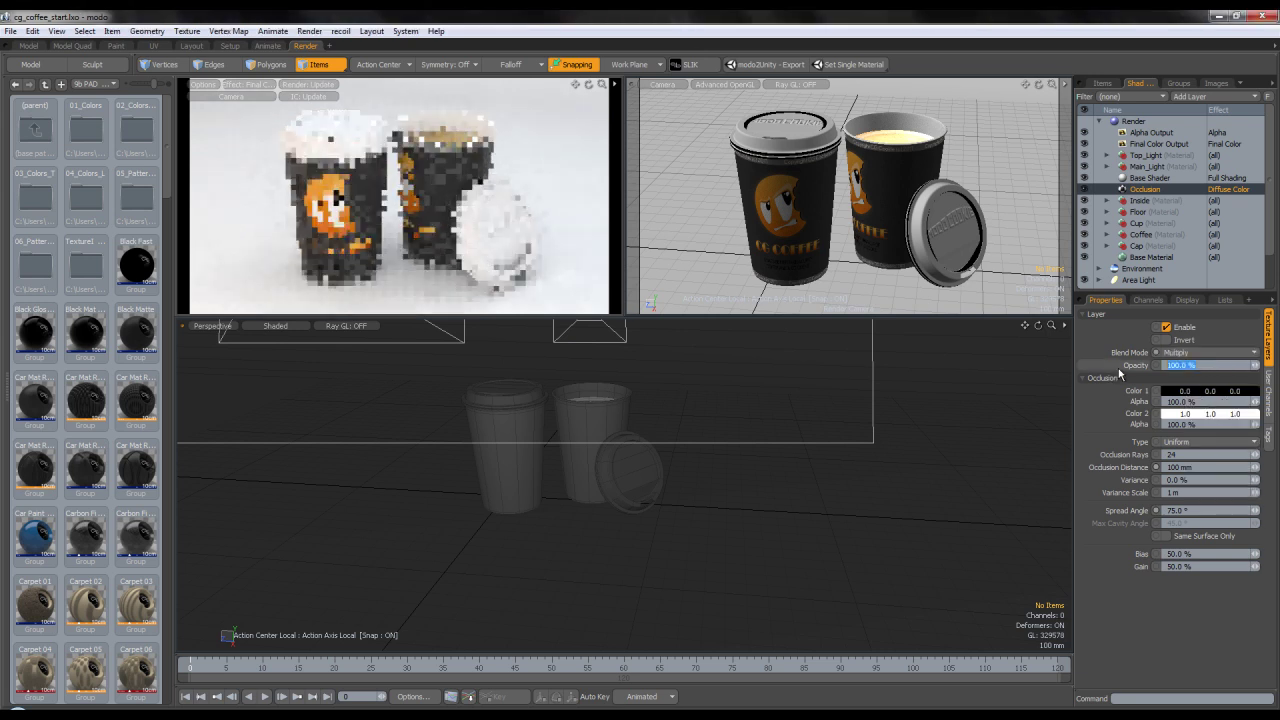
text(65)
key(Return)
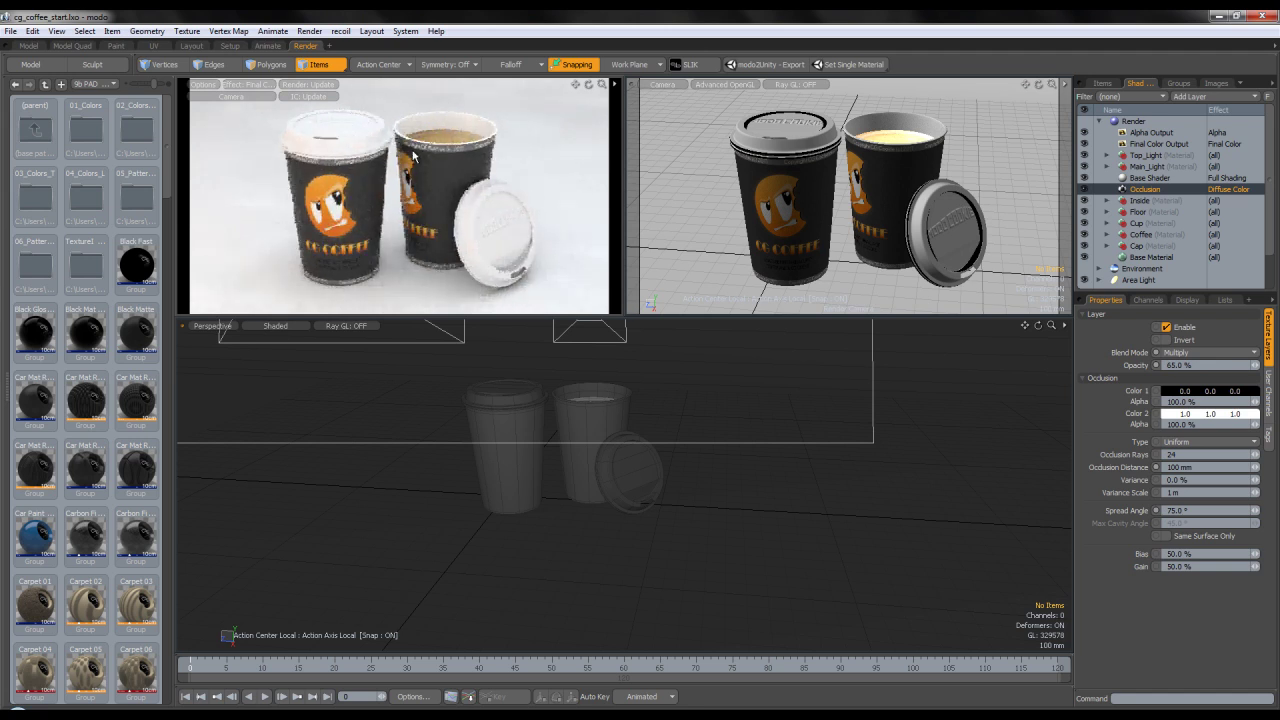
Check the Render item's global illumination and antialiasing settings, and render the current frame.
click(1133, 121)
click(1270, 405)
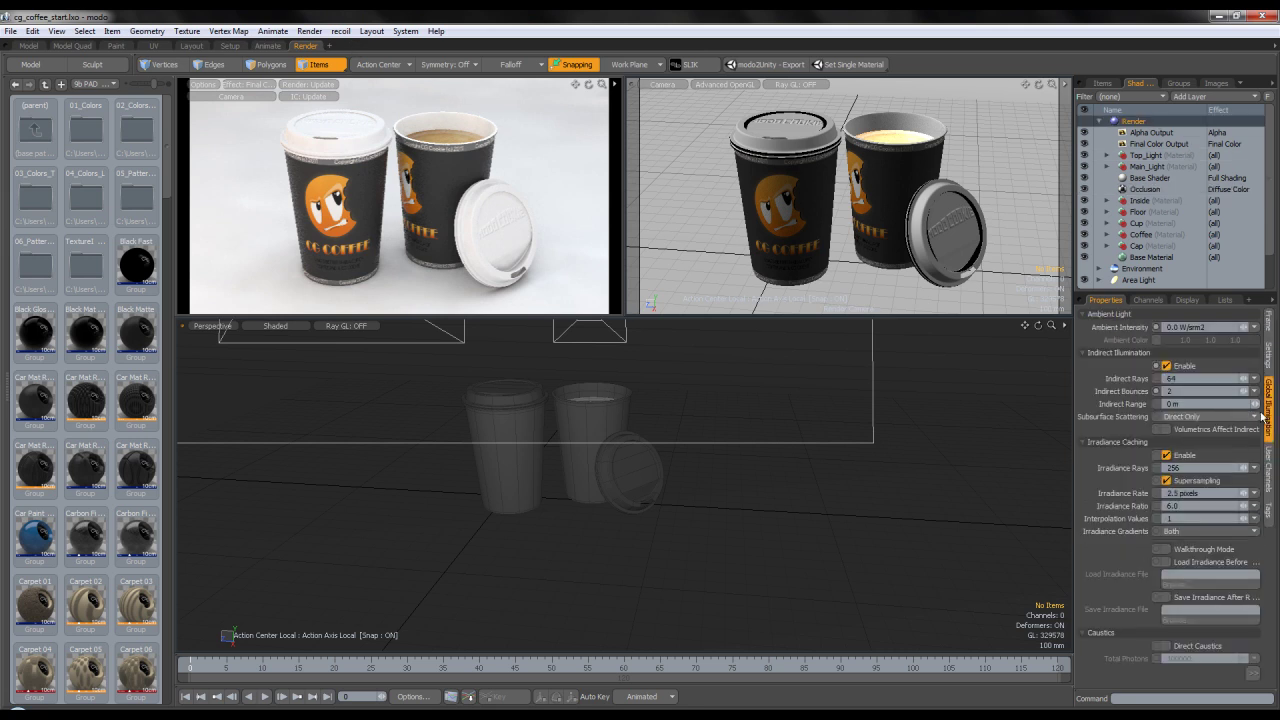
click(1269, 366)
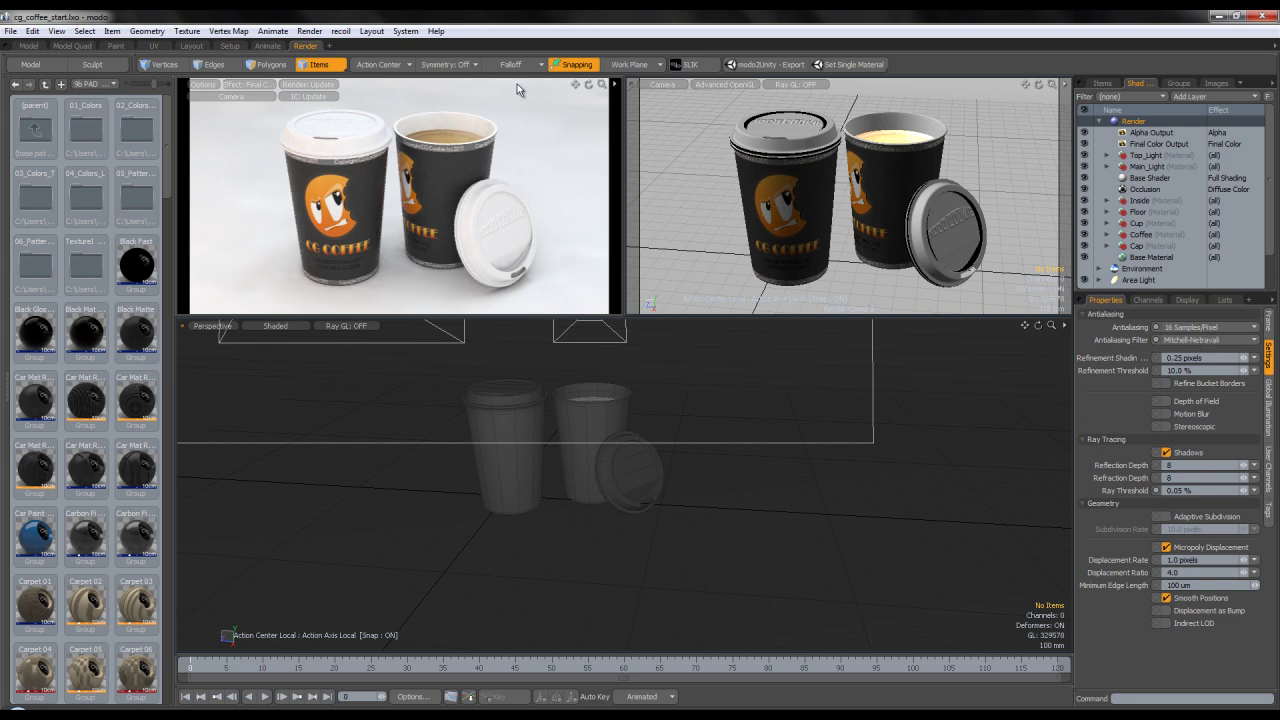
click(310, 31)
click(330, 45)
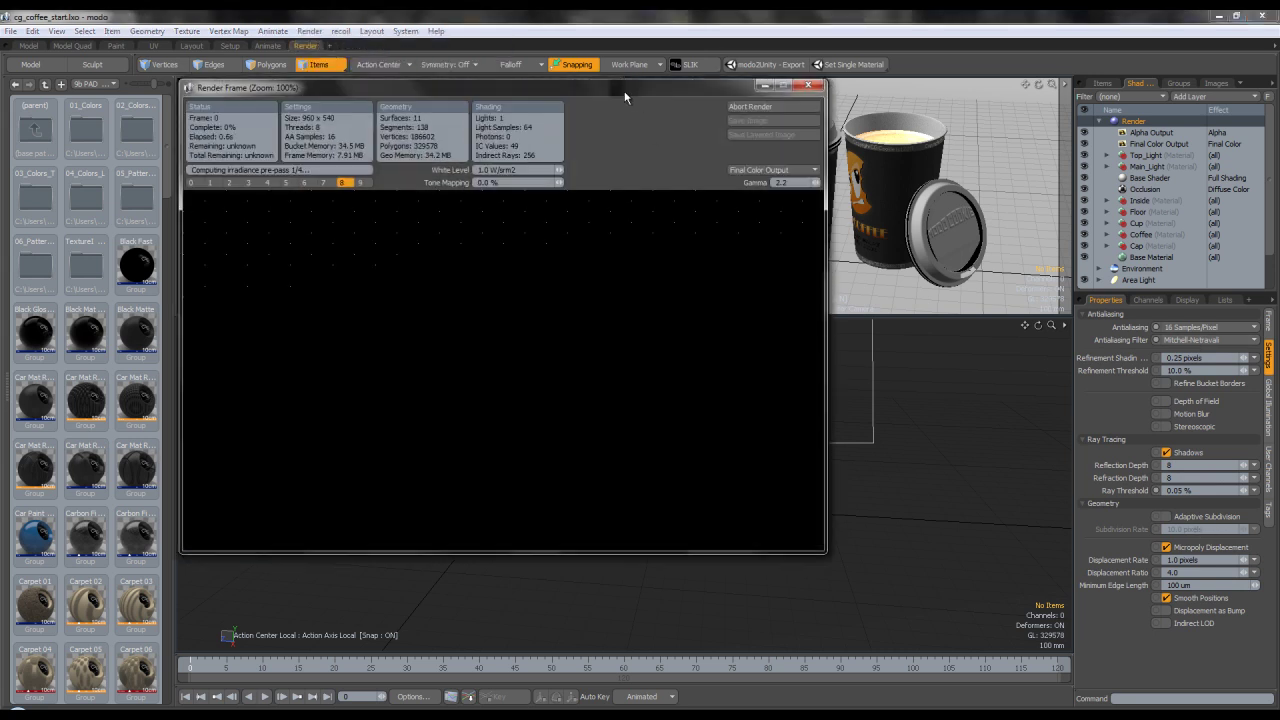
drag(666, 118, 700, 137)
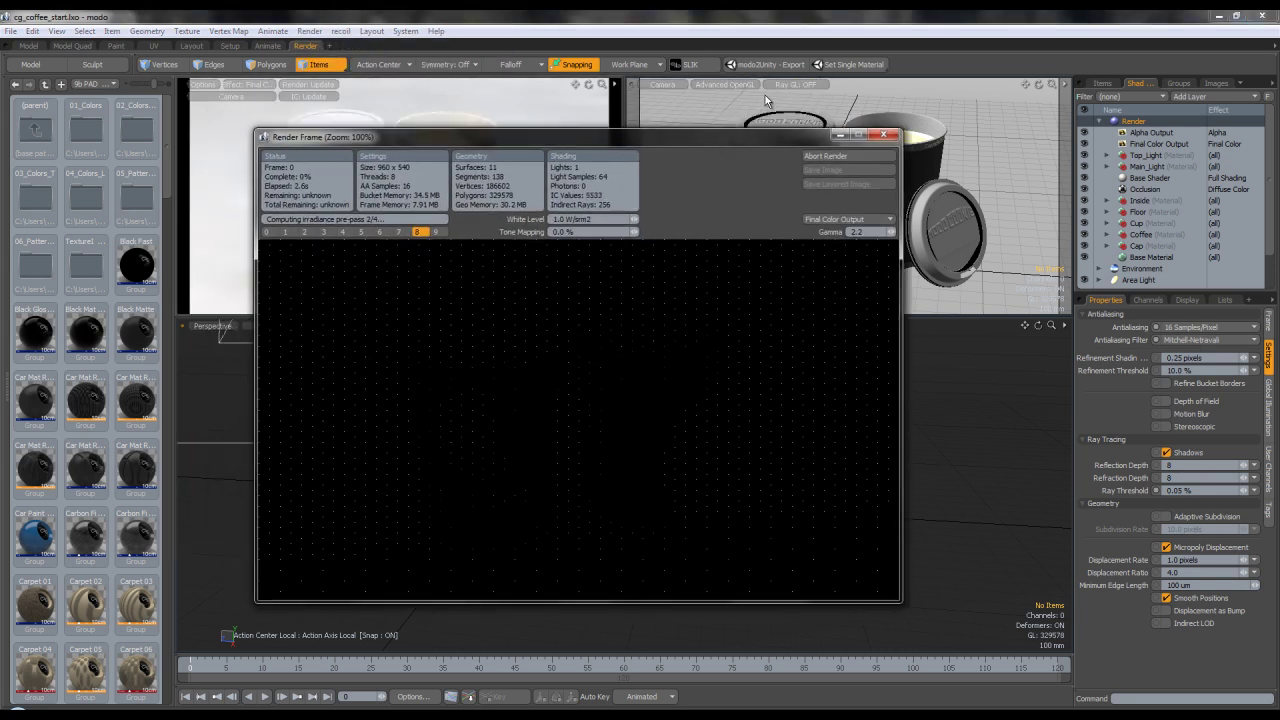